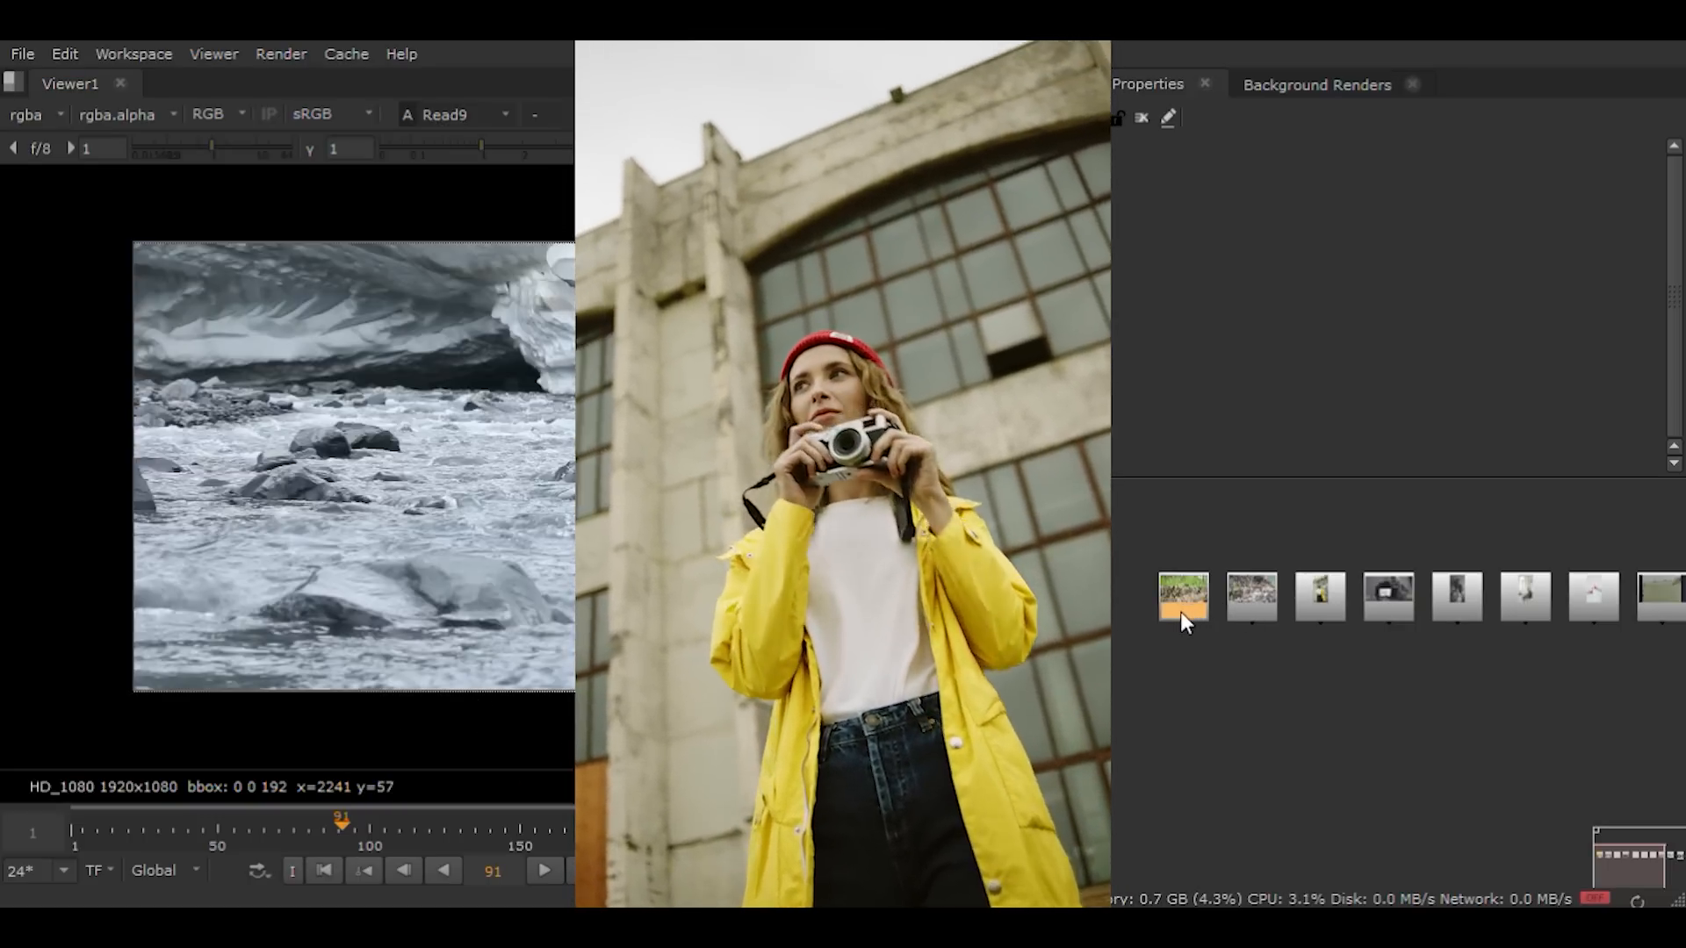
Step: Move the Viewer node below the row of Read nodes and scrub through the connected footage
key(1)
click(1234, 697)
scroll(1234, 697, down, 2)
scroll(1470, 693, up, 1)
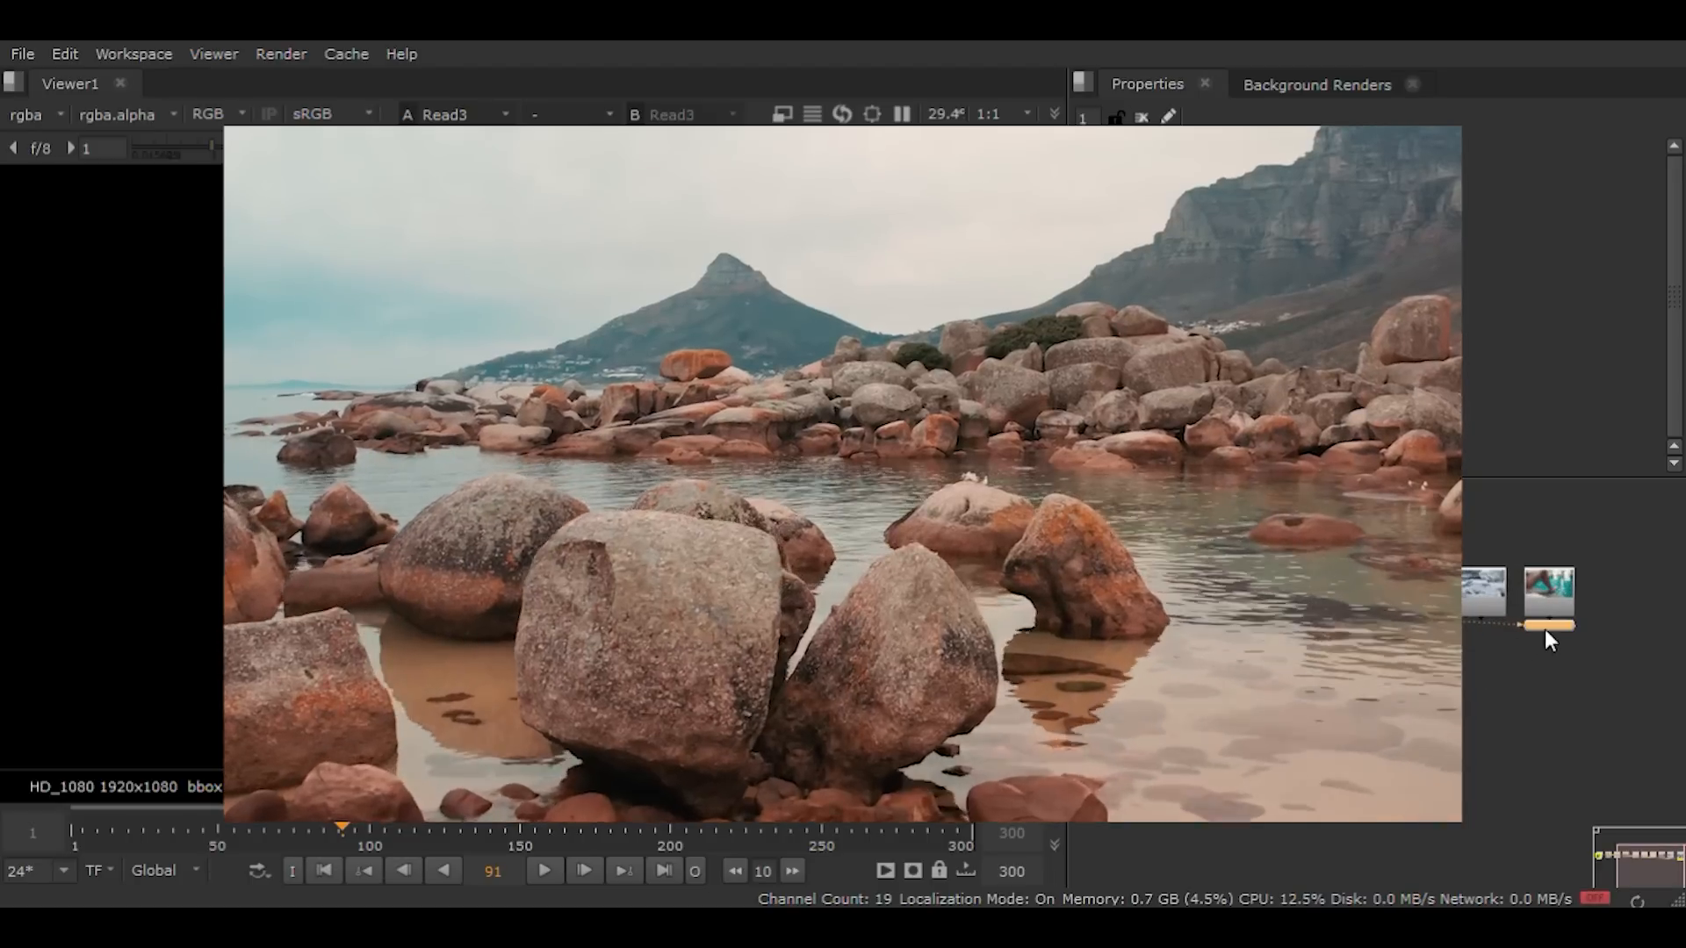
drag(1546, 628, 1327, 763)
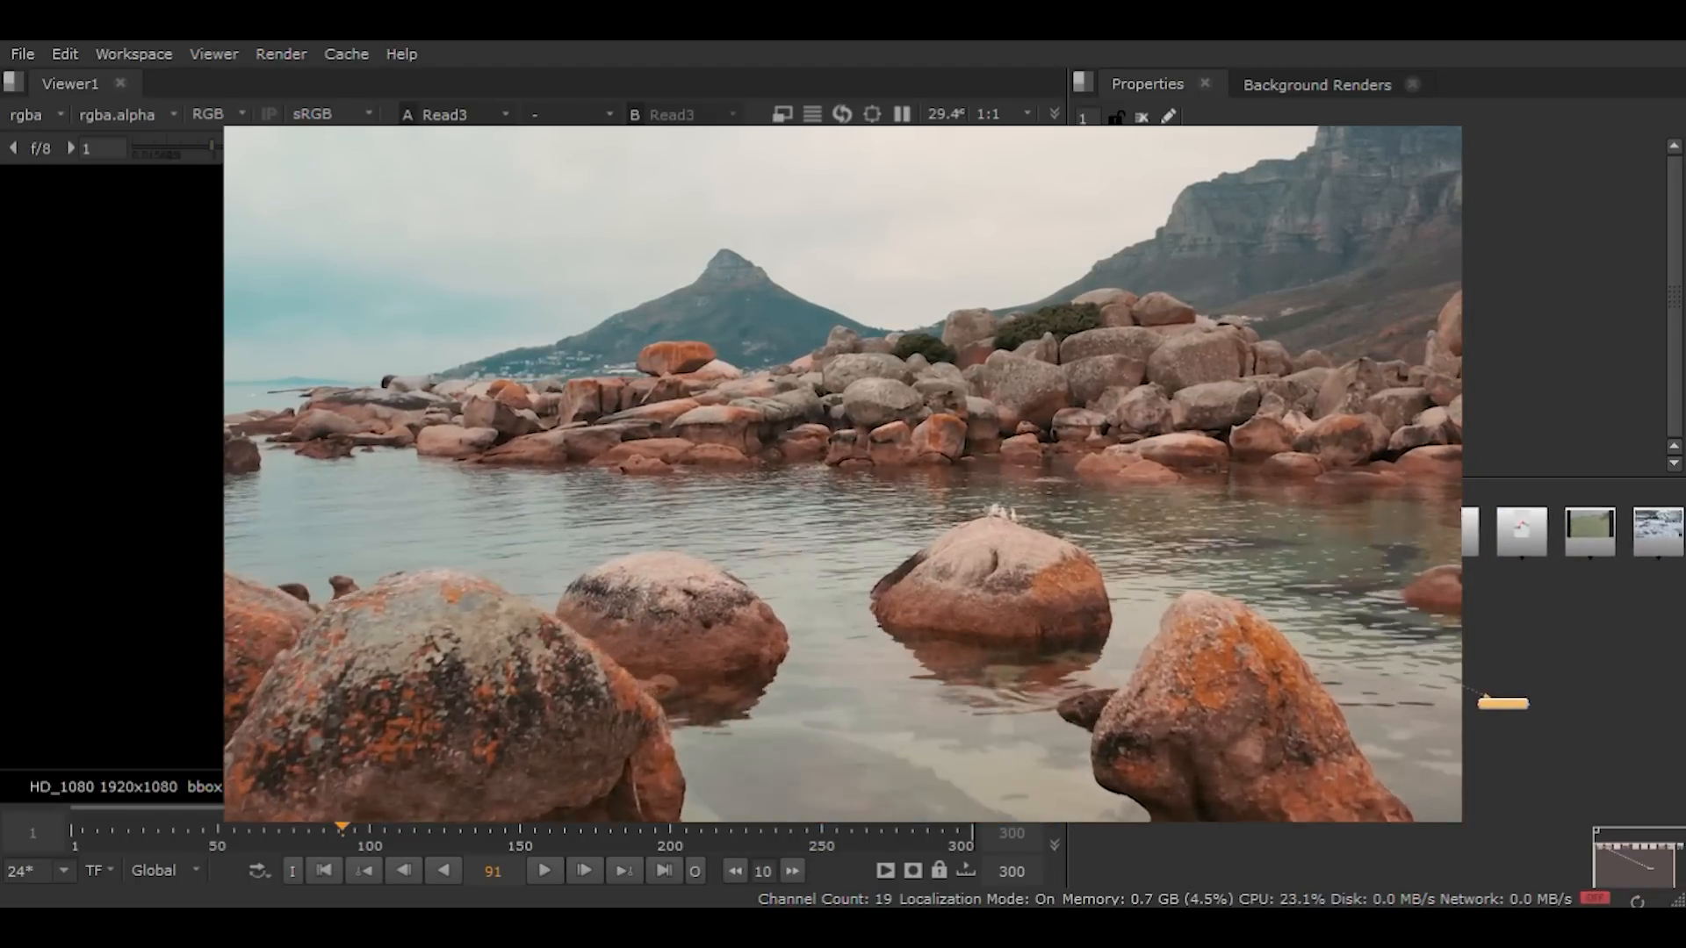
click(114, 822)
drag(114, 822, 370, 839)
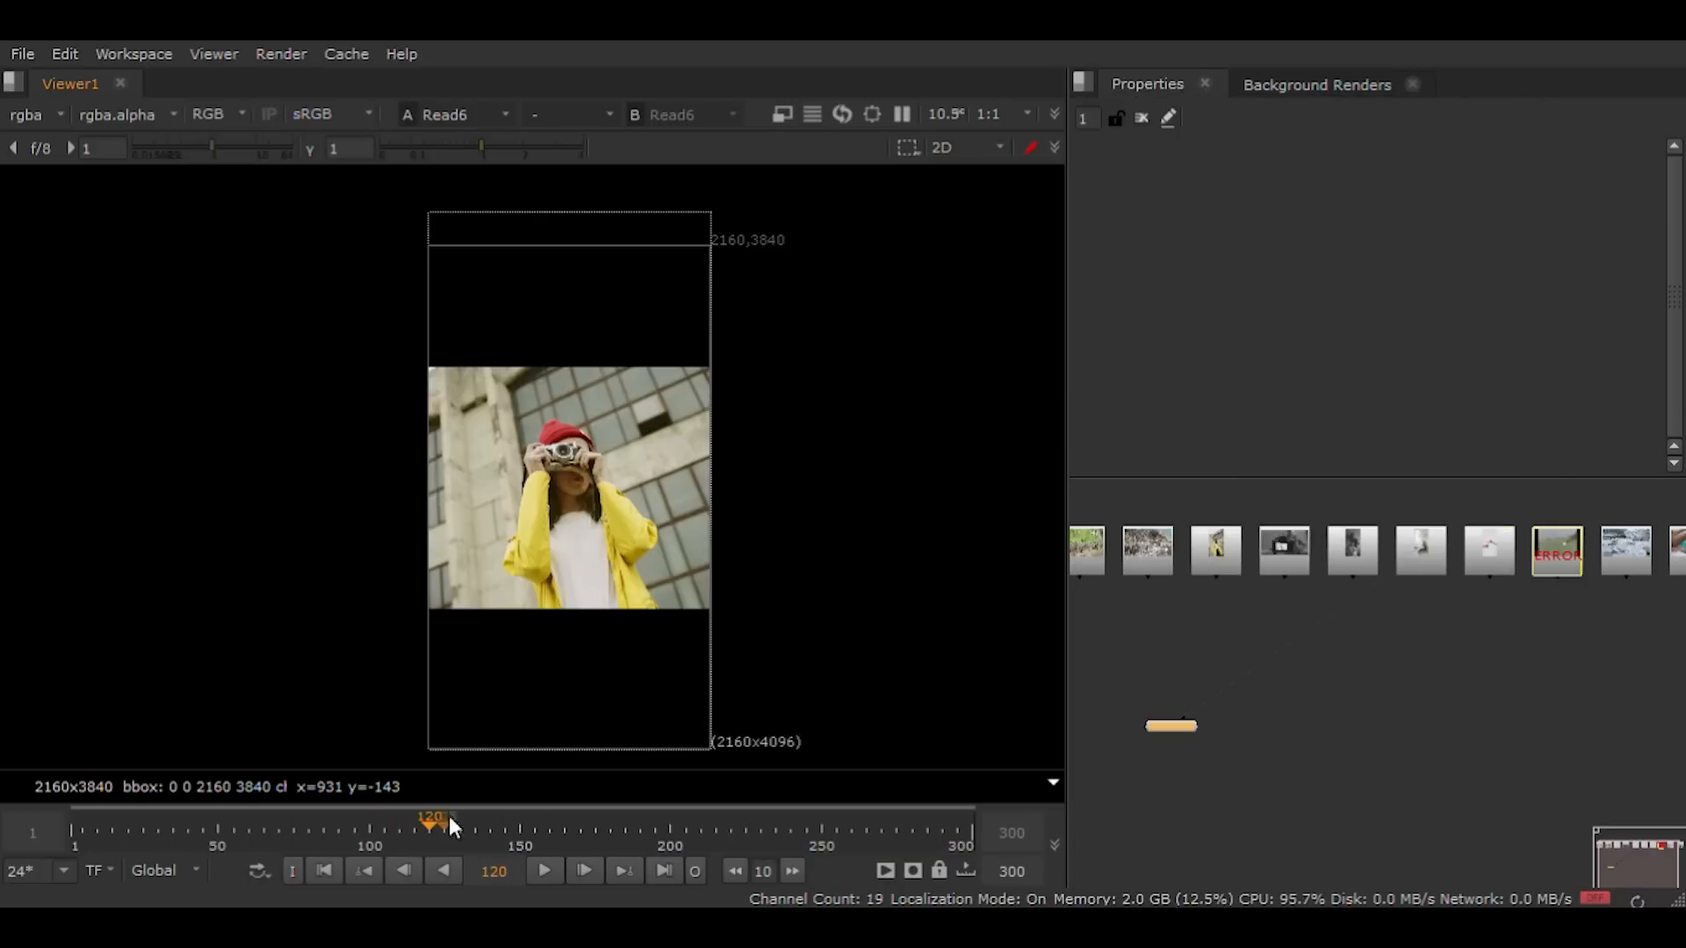
Step: Open the golf-swing clip's Read8 node, then play and scrub the footage to examine its camera motion and trackable features
double_click(1545, 557)
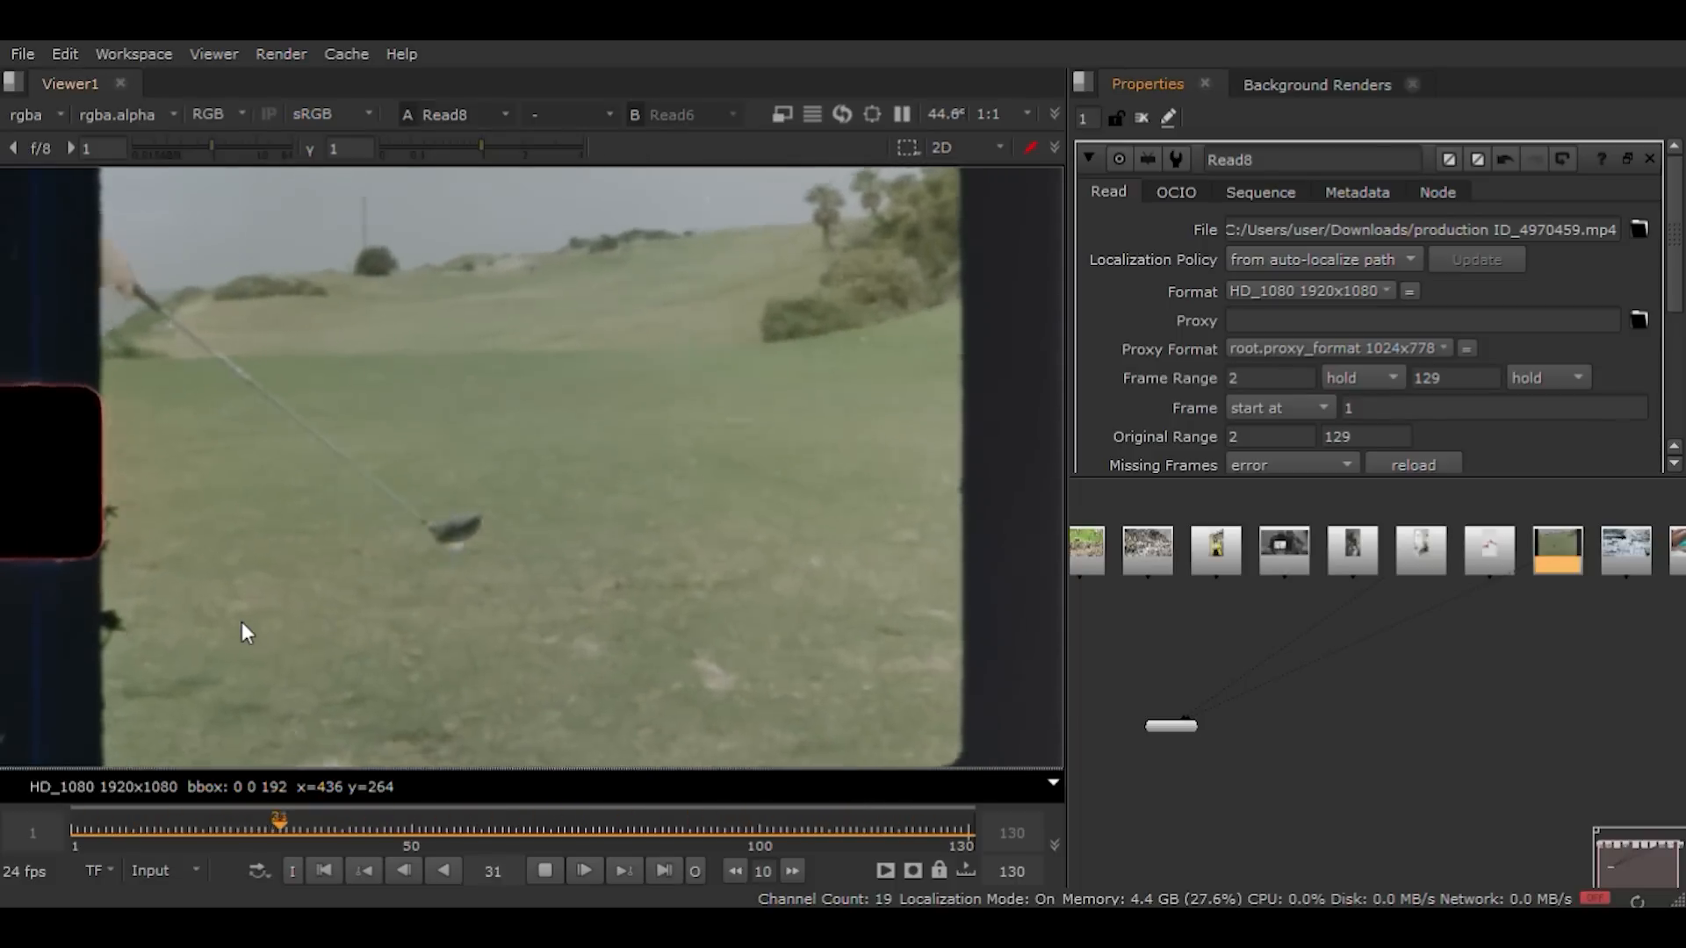
drag(476, 853, 727, 821)
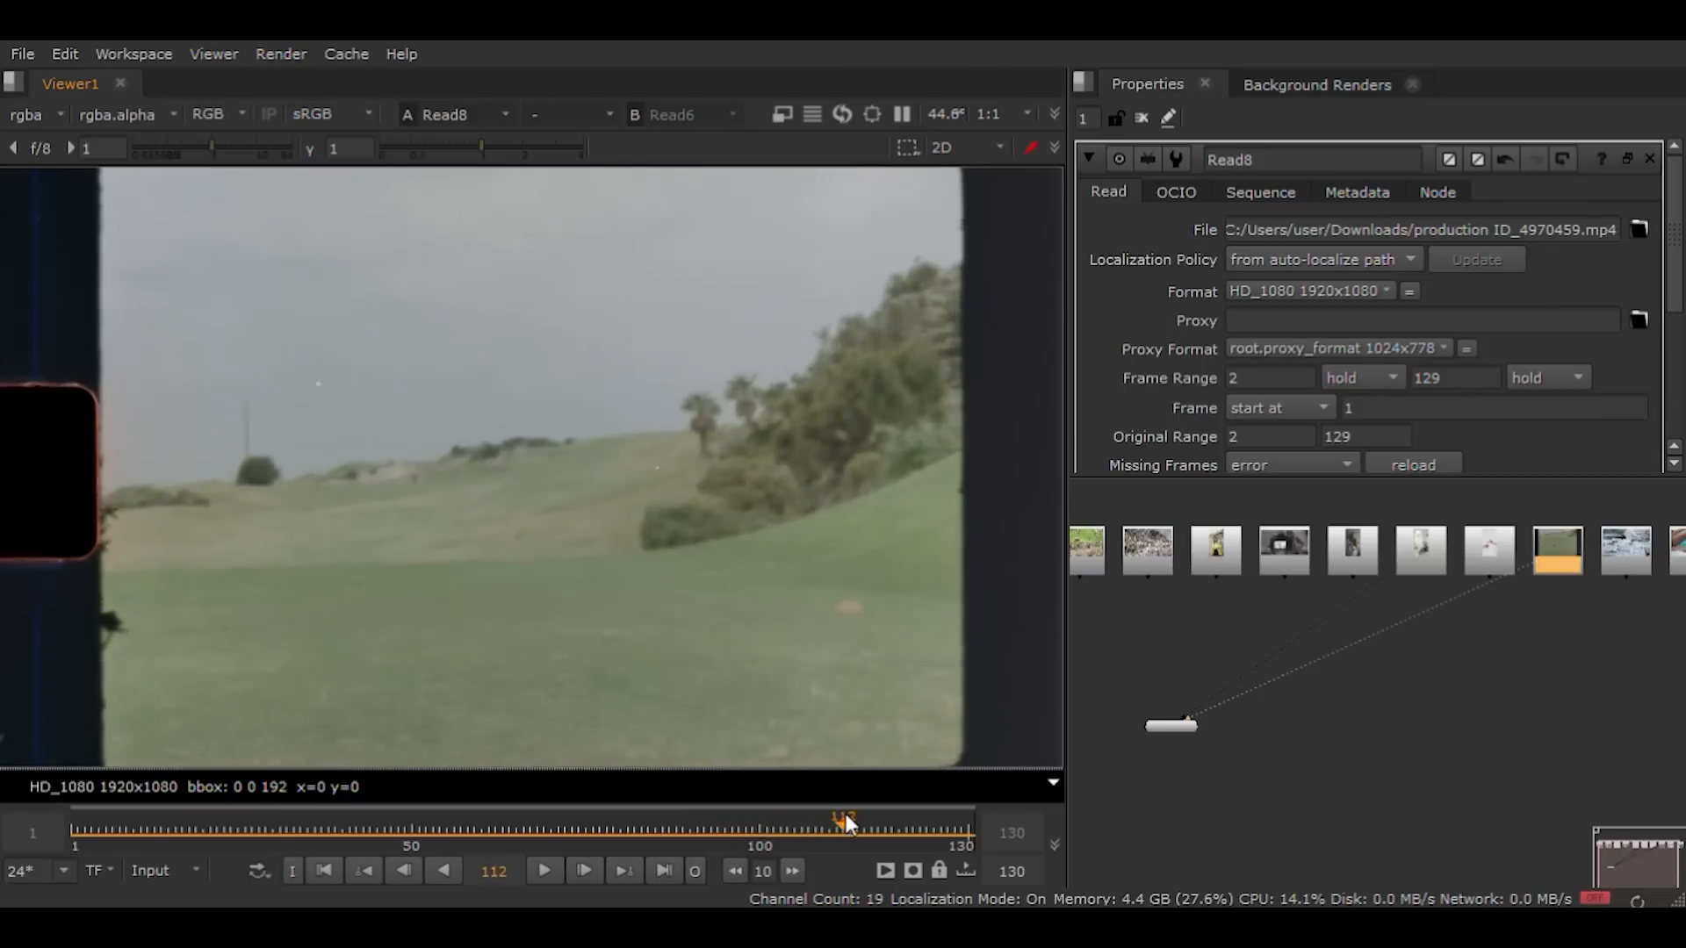
drag(846, 808, 232, 752)
click(553, 868)
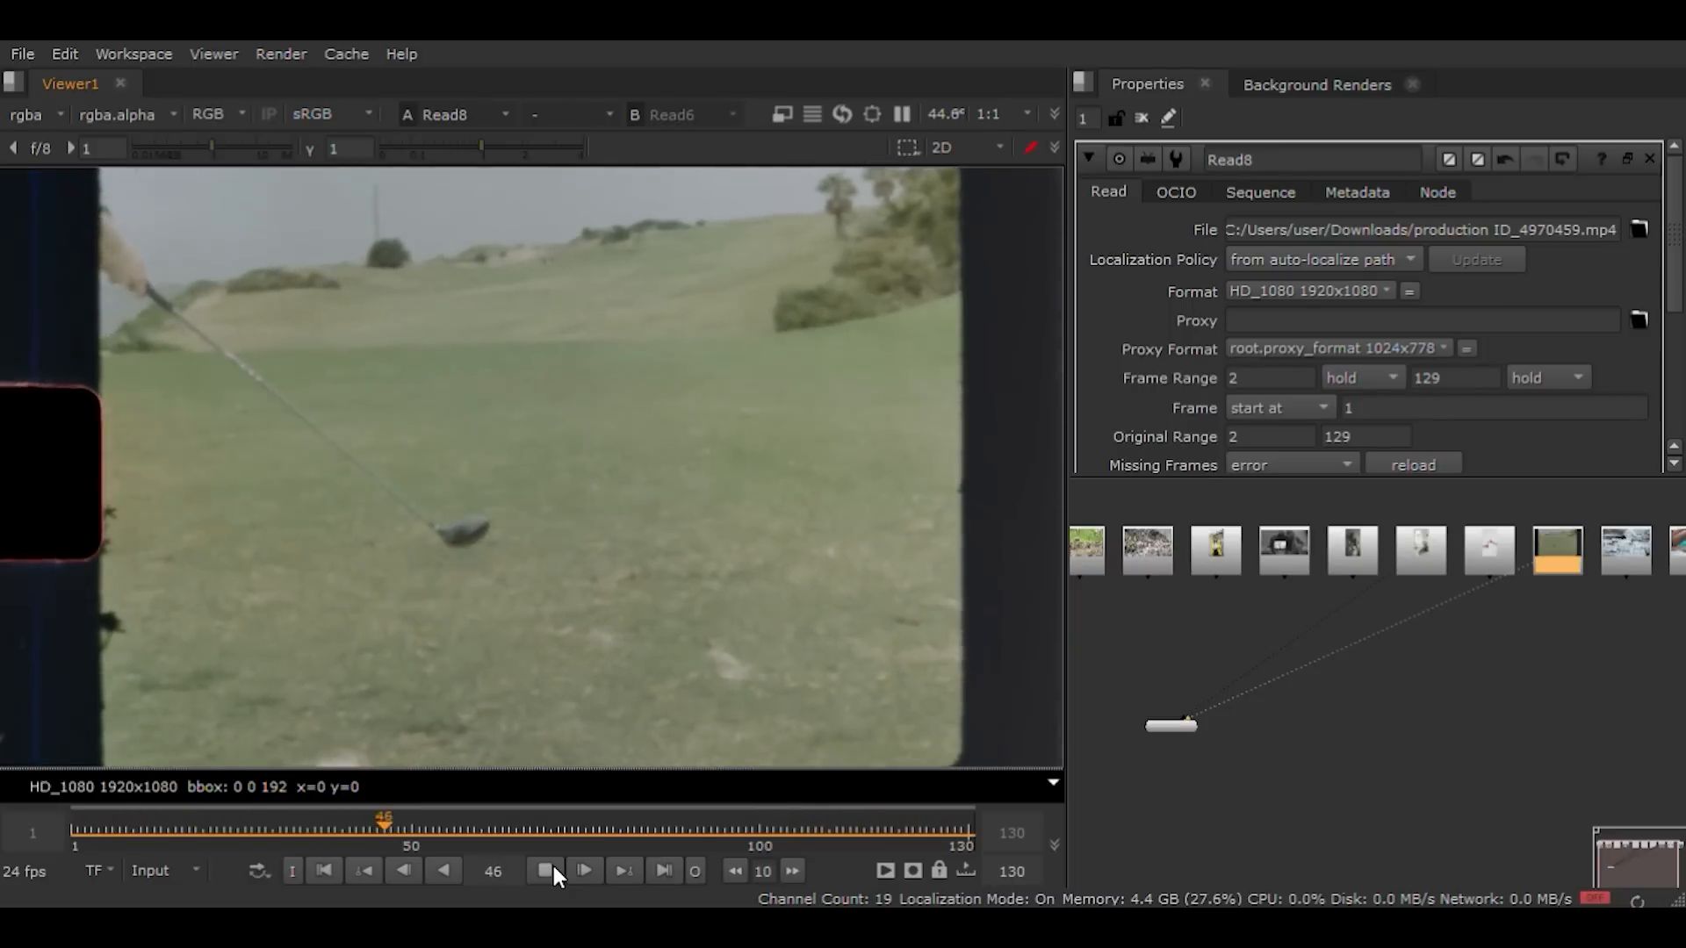
click(551, 870)
click(323, 873)
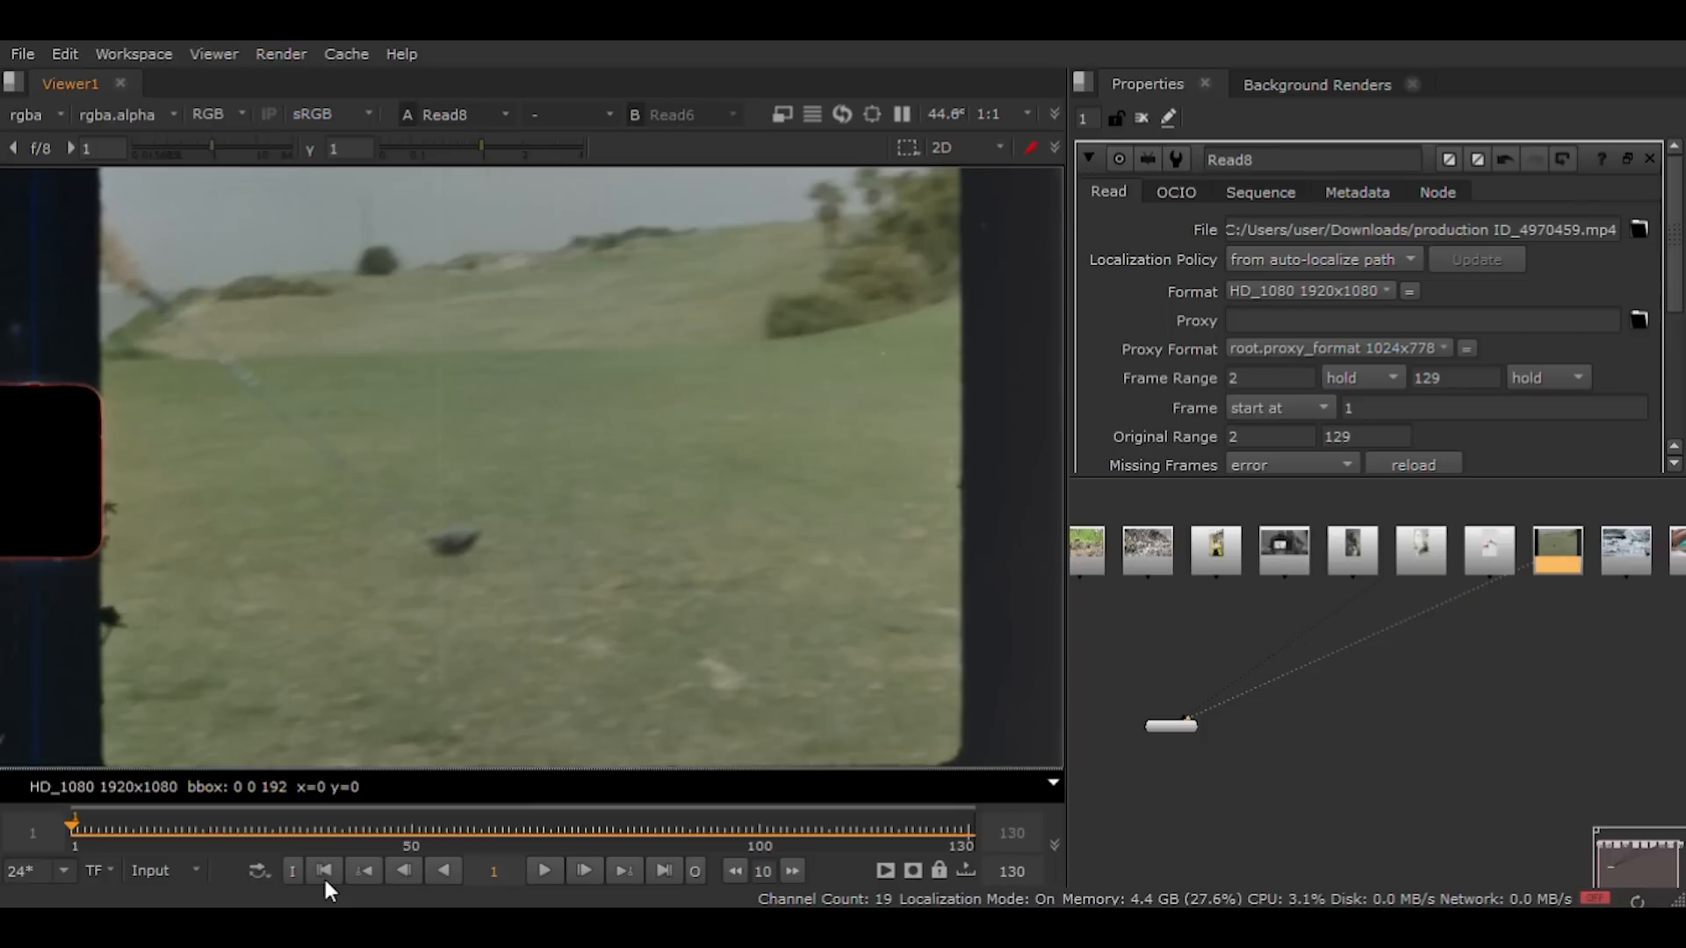
middle_drag(1475, 702, 1350, 720)
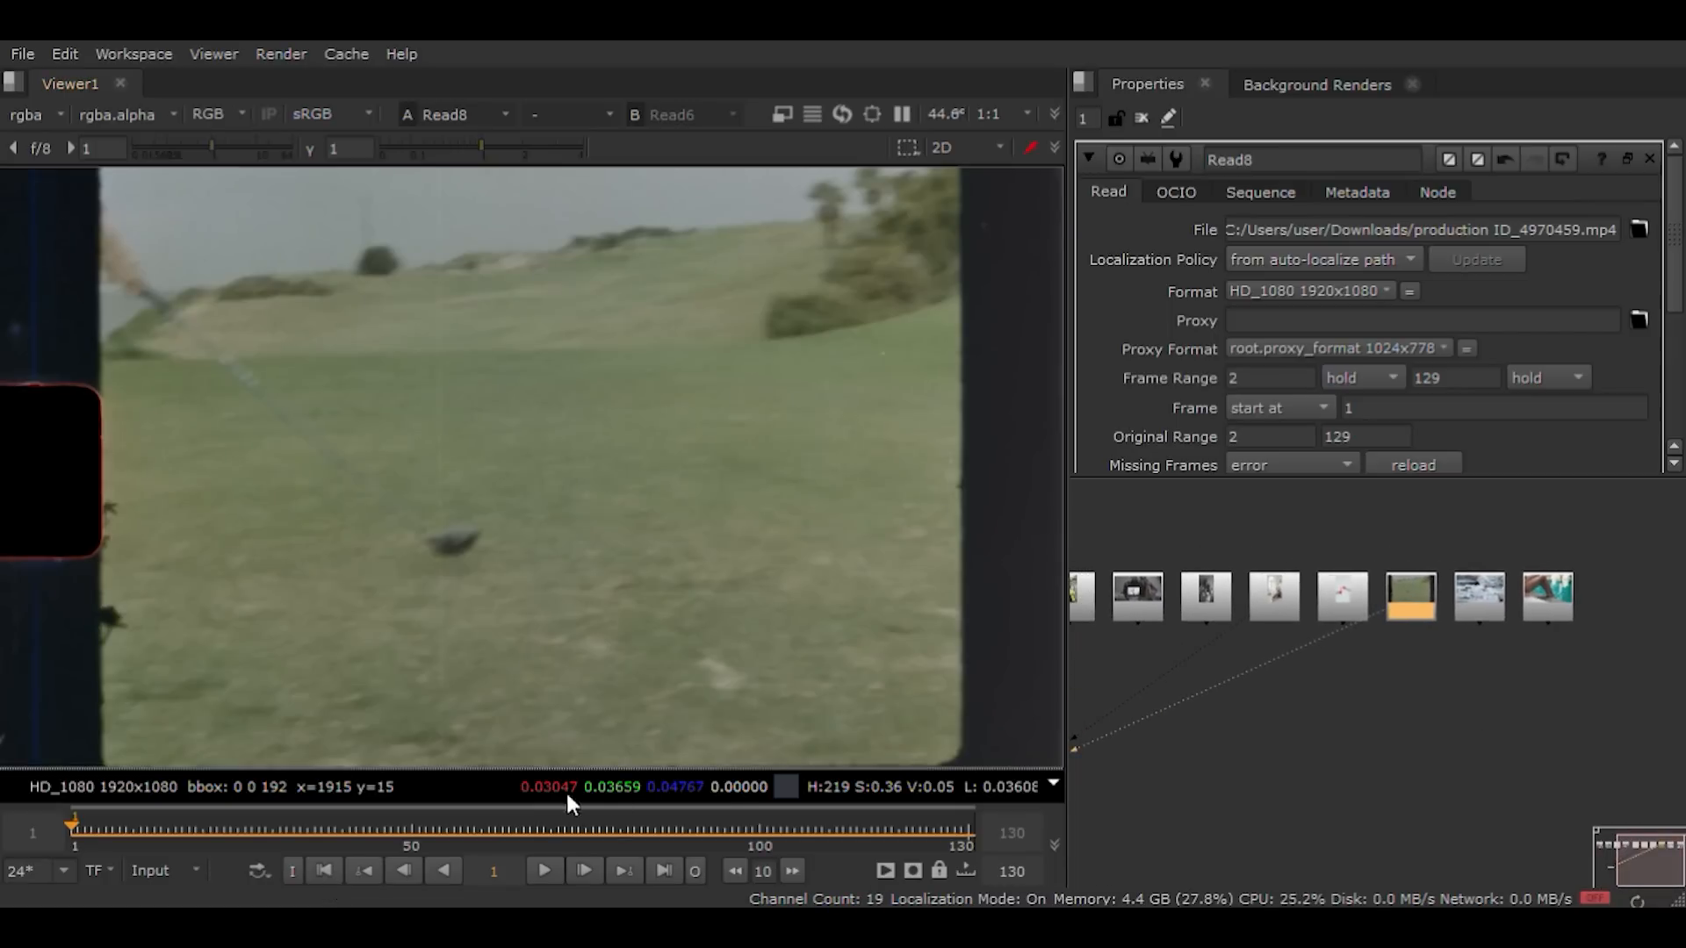
click(544, 870)
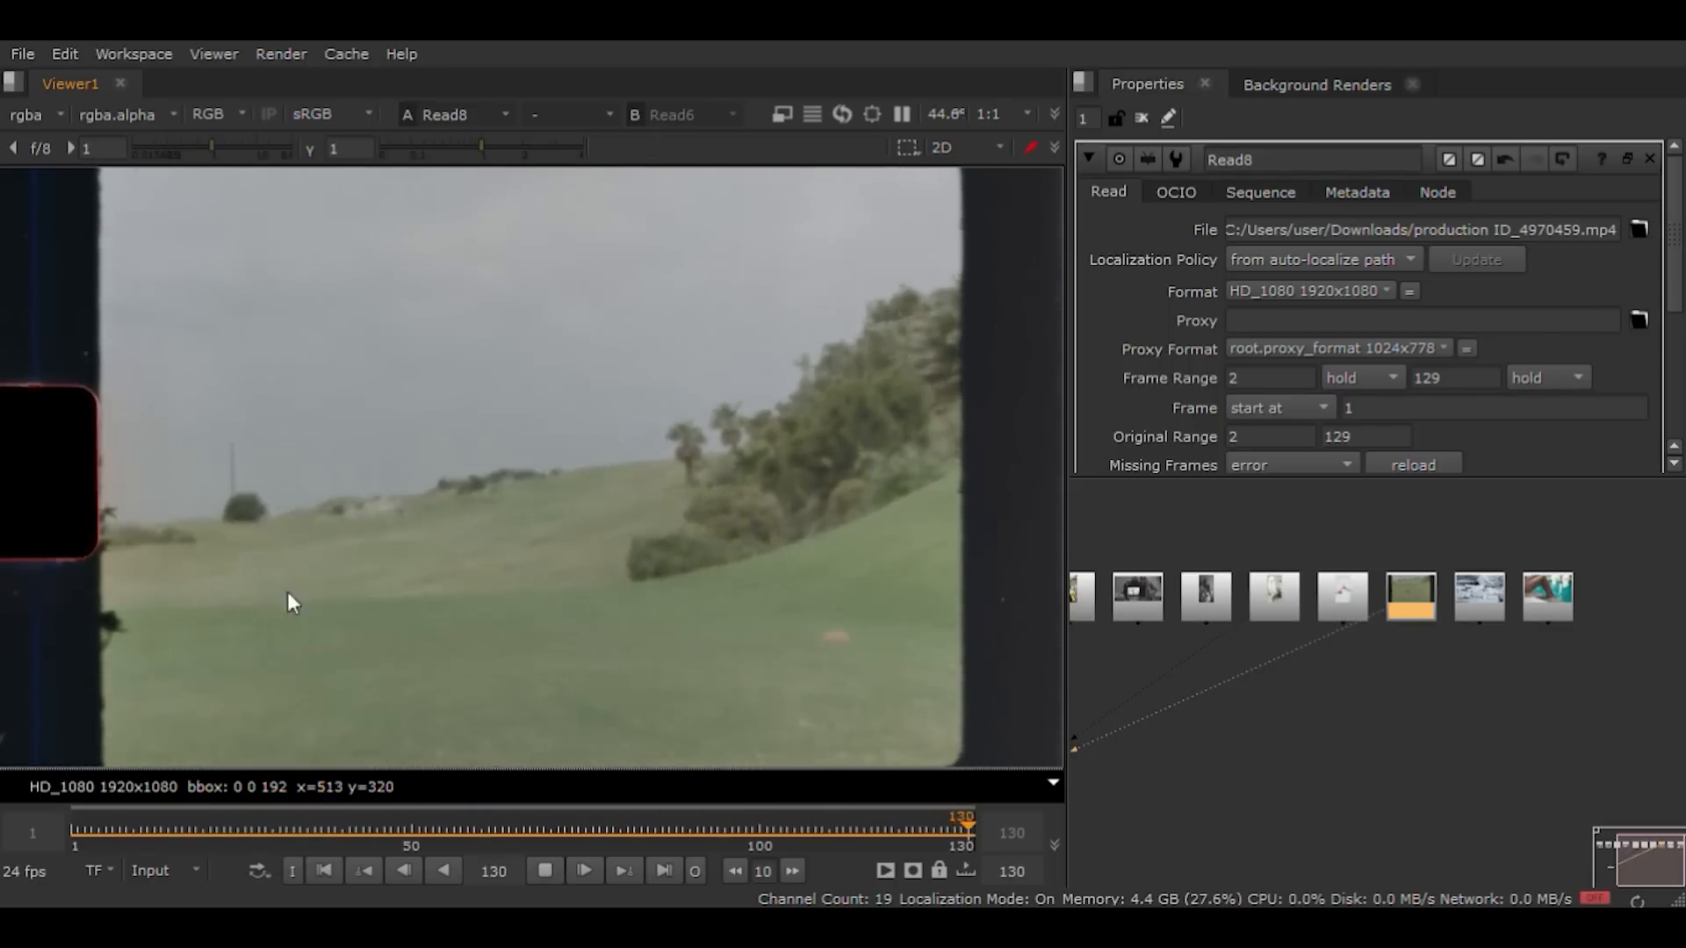
click(544, 870)
drag(445, 834, 745, 809)
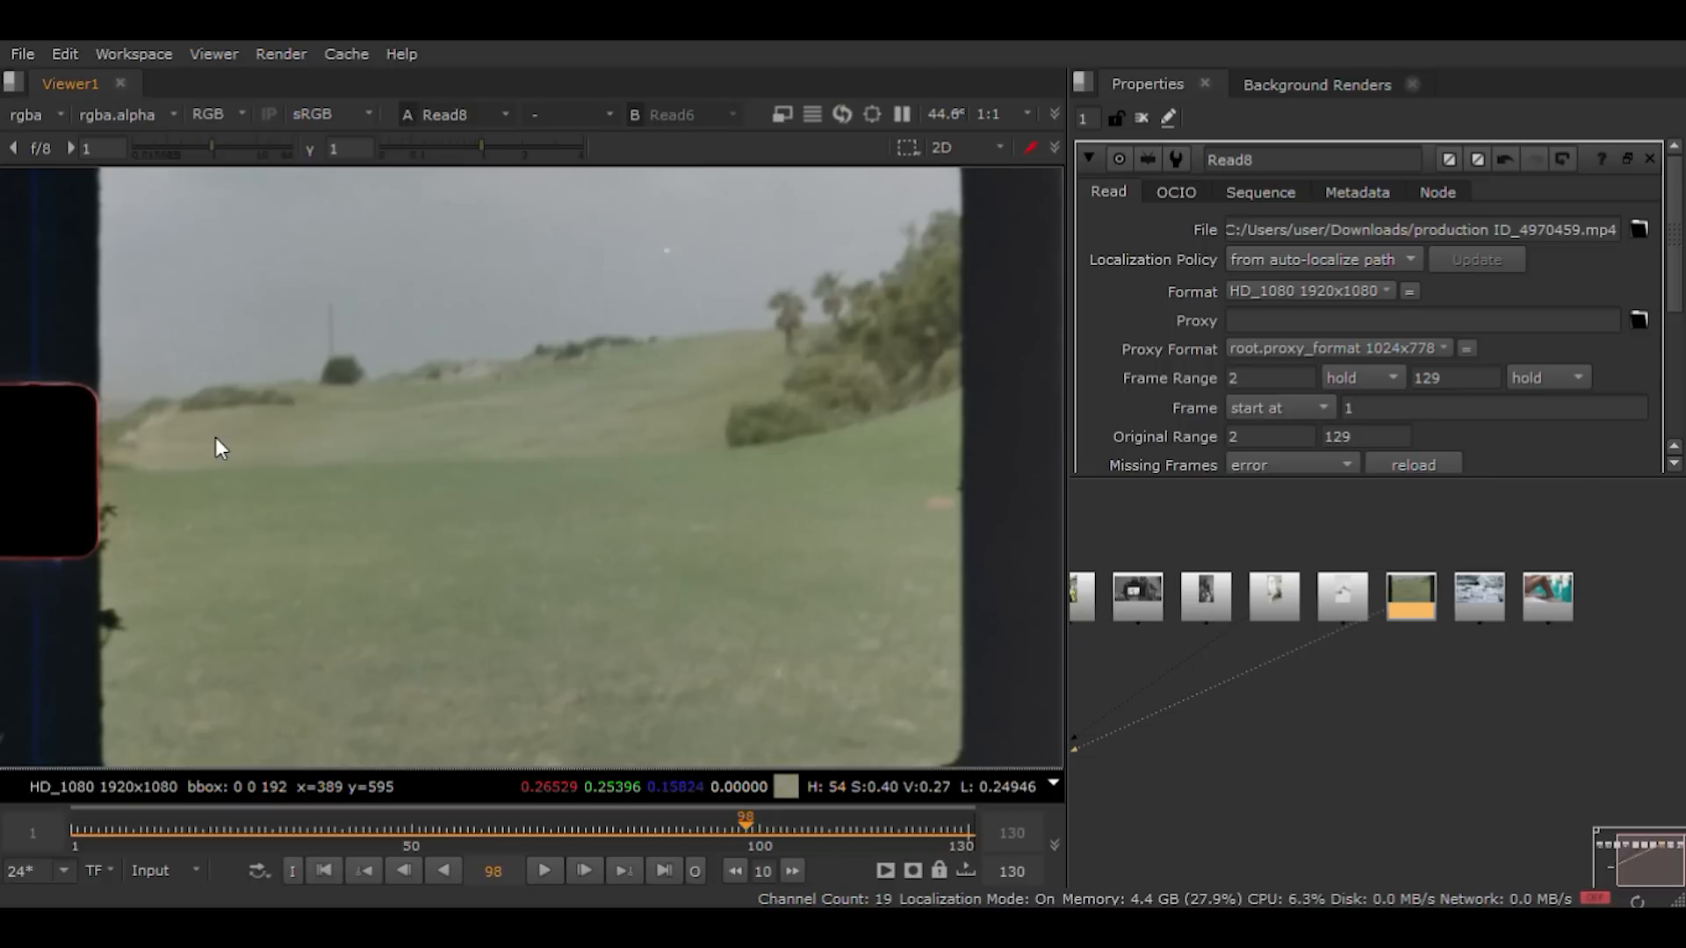
click(541, 877)
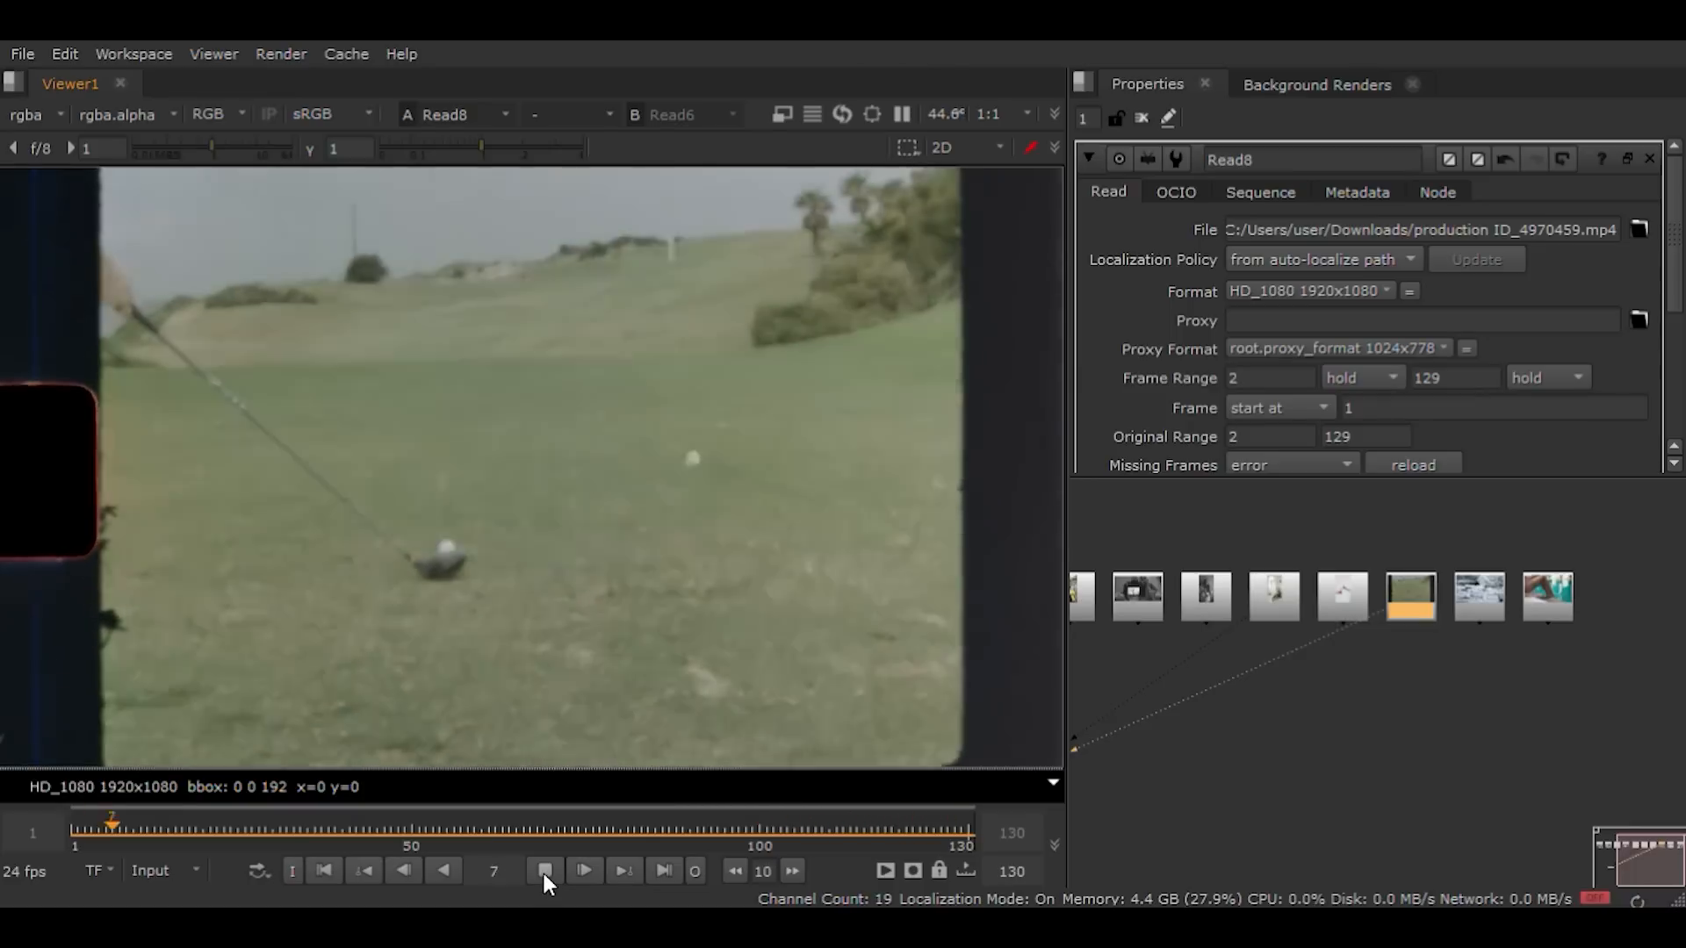
click(544, 873)
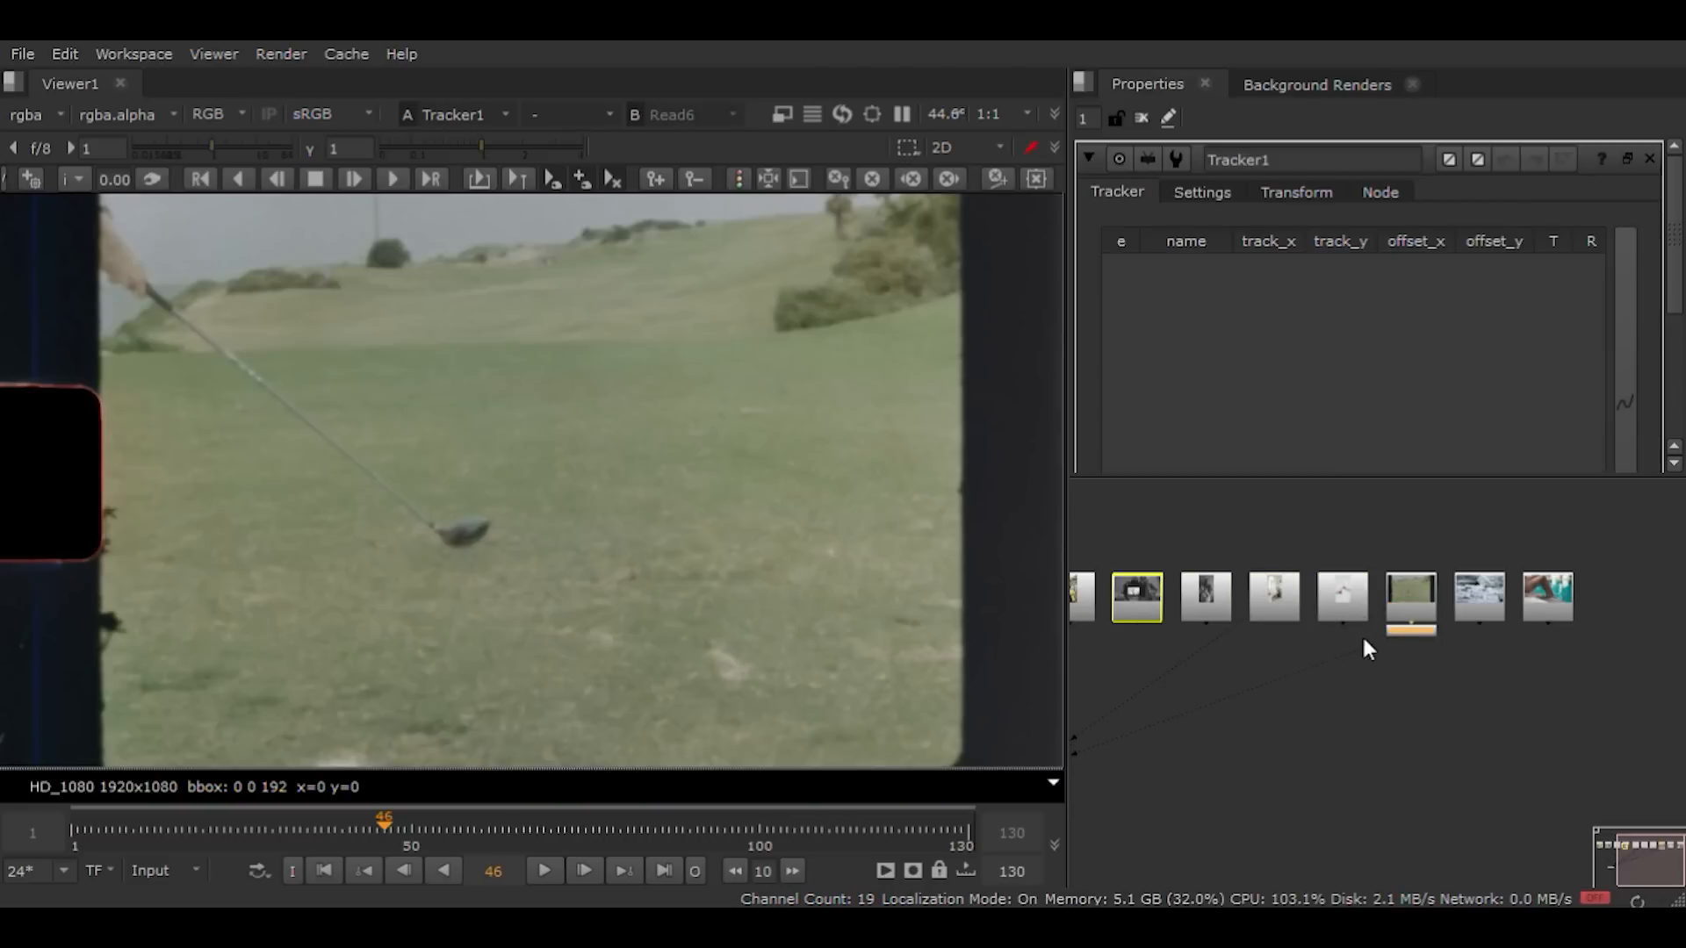
Step: Display the output of the Tracker node attached to the golf-swing clip in the viewer
key(1)
click(1413, 632)
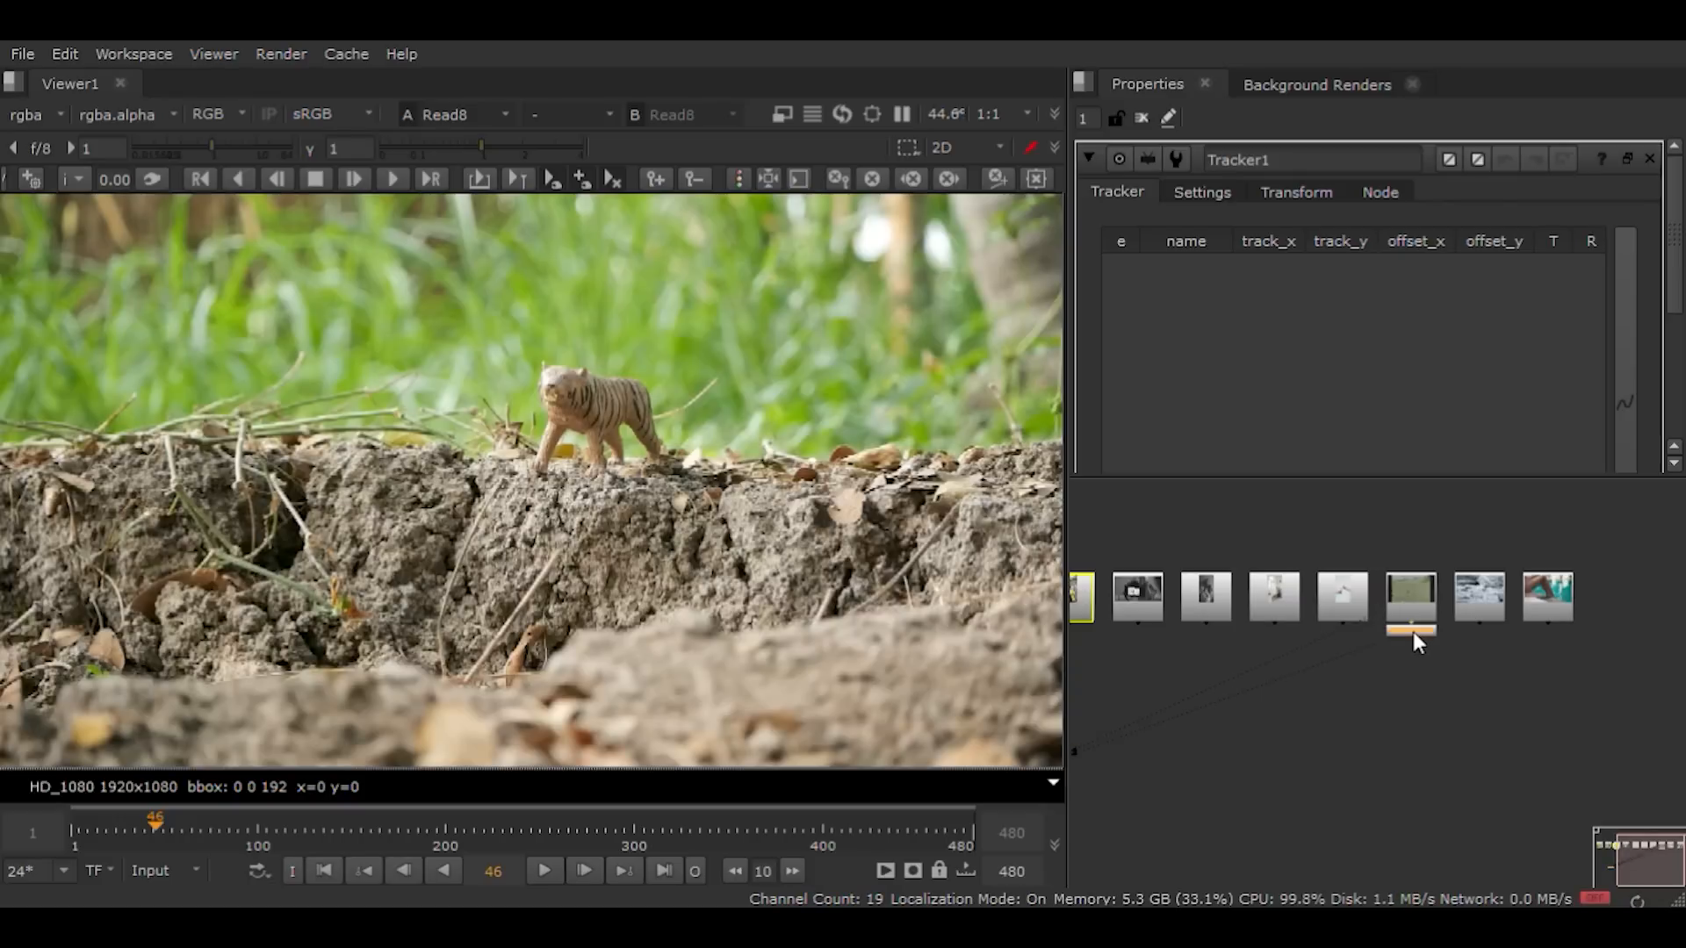
key(1)
scroll(688, 597, down, 3)
scroll(687, 583, up, 1)
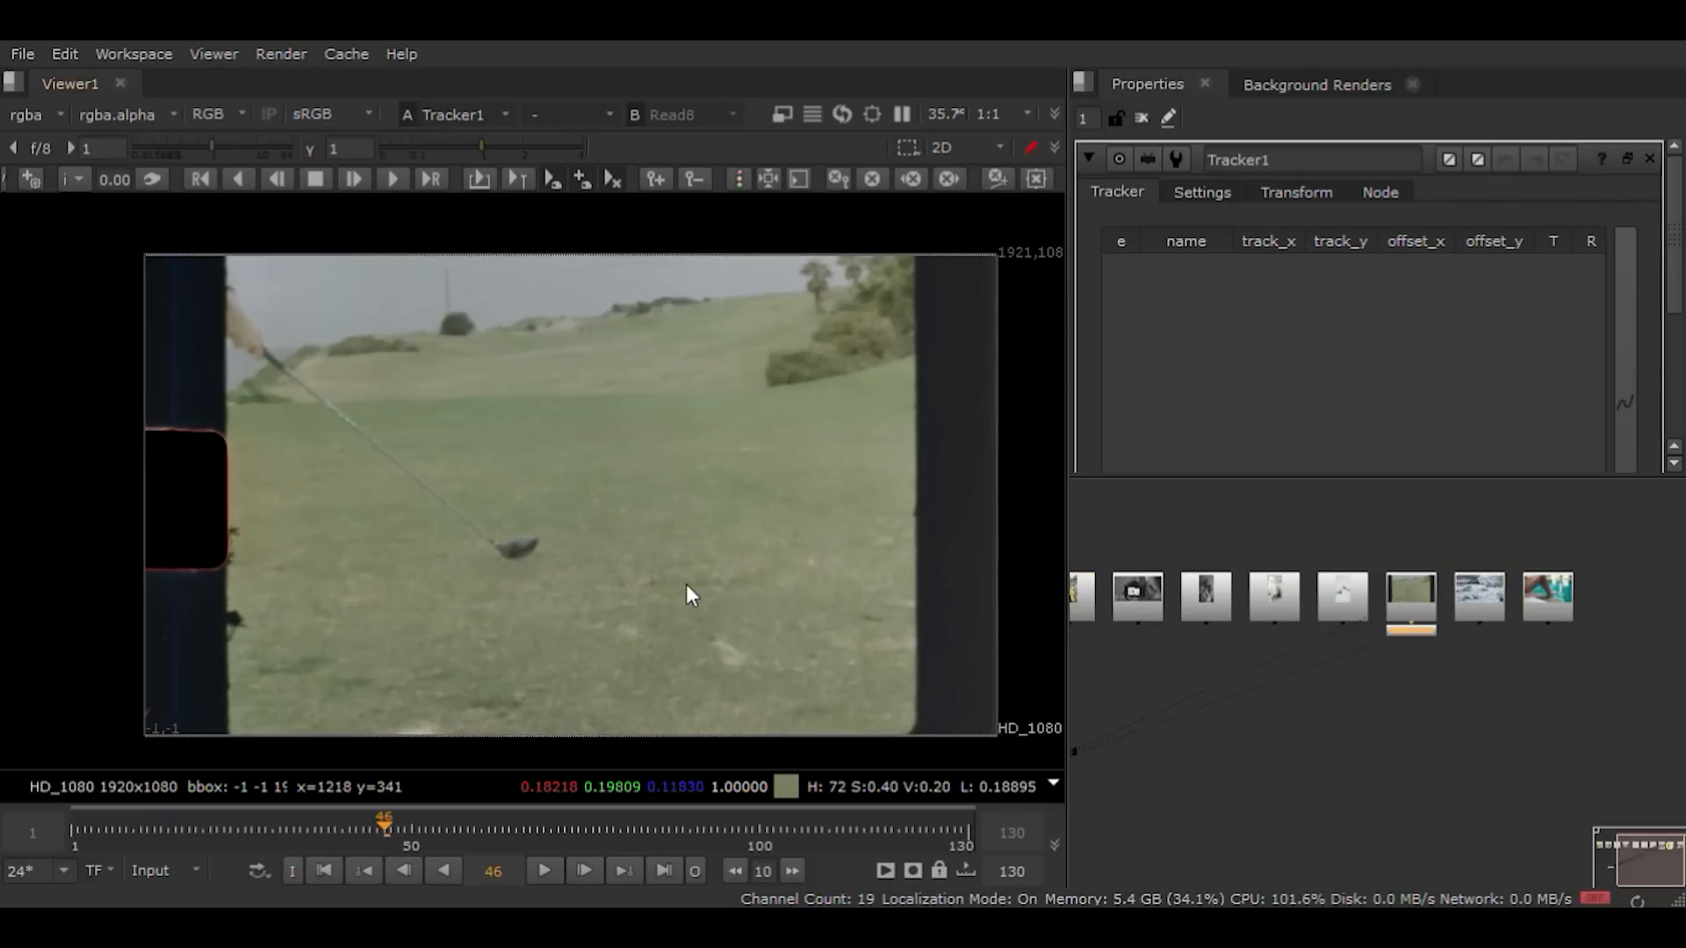
scroll(676, 562, up, 1)
scroll(601, 568, down, 1)
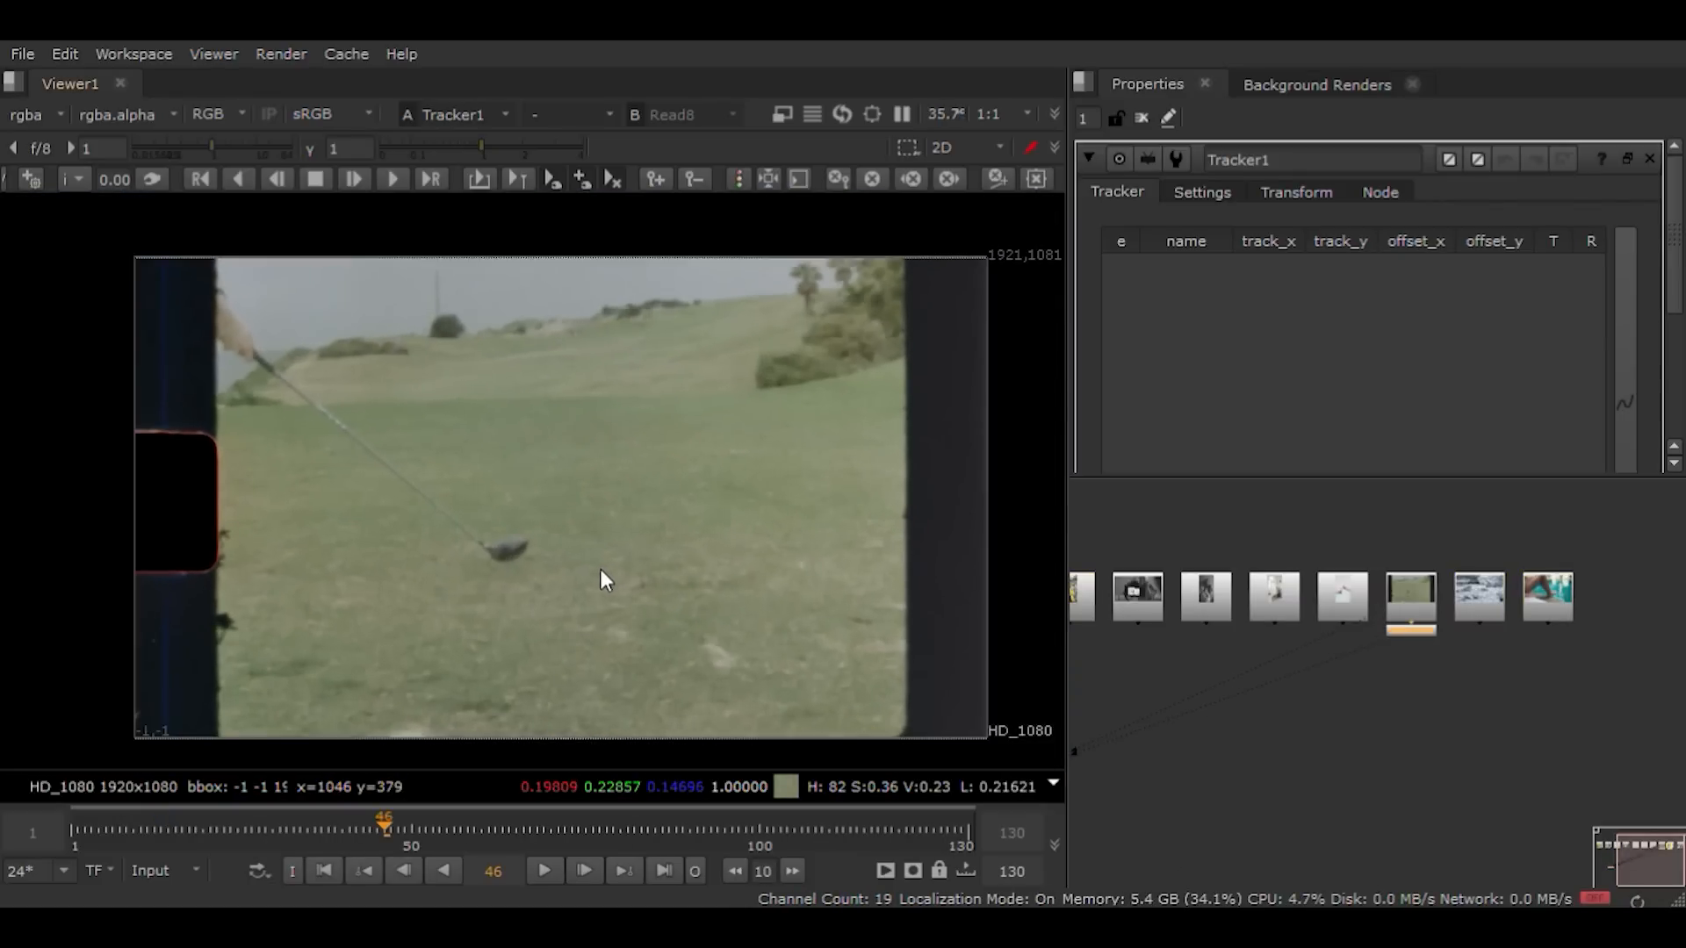
Step: Play and scrub the tracker's golf footage, and return to the first frame
click(547, 871)
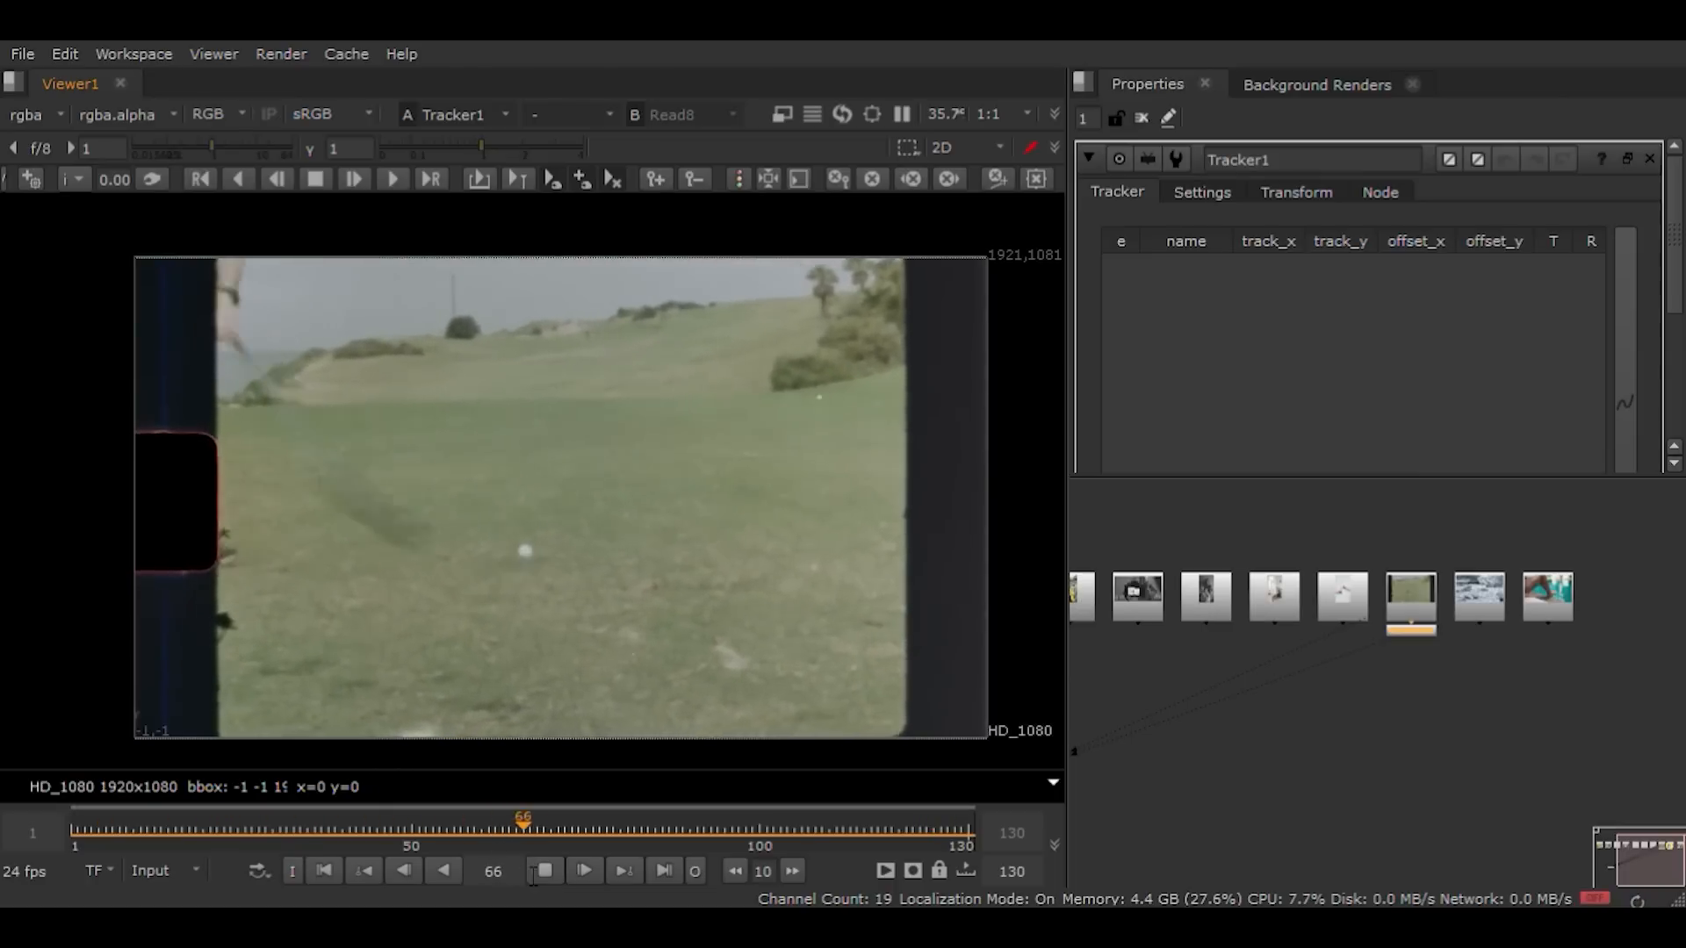
click(485, 841)
drag(484, 845, 132, 838)
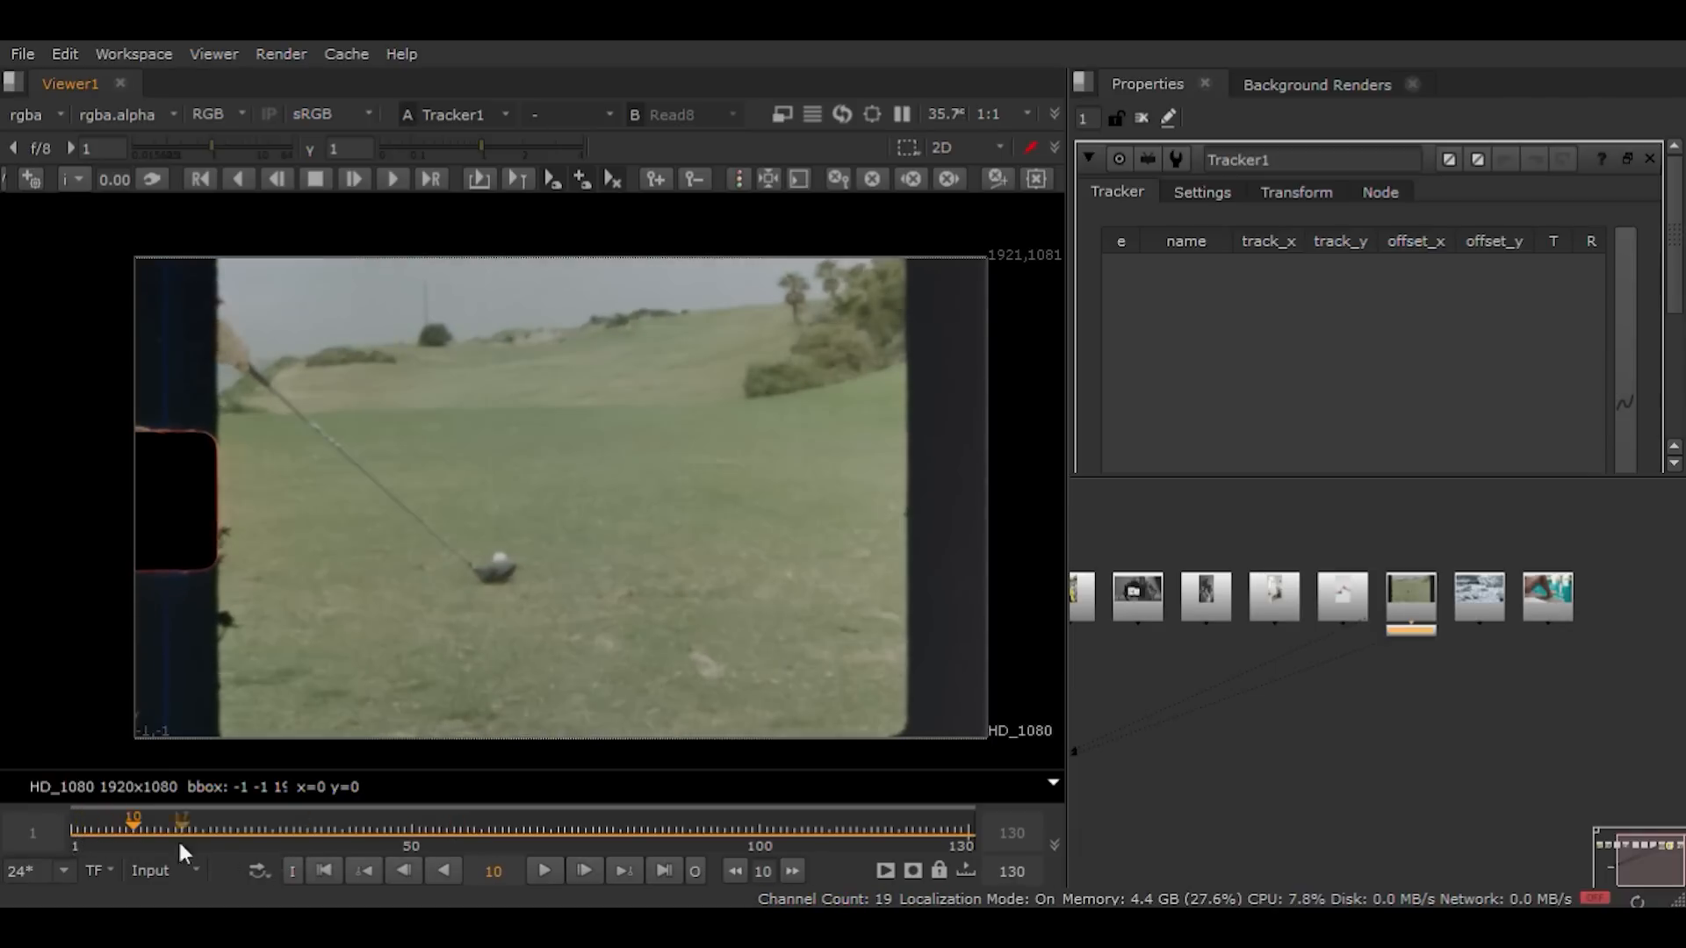
click(326, 870)
drag(728, 371, 773, 409)
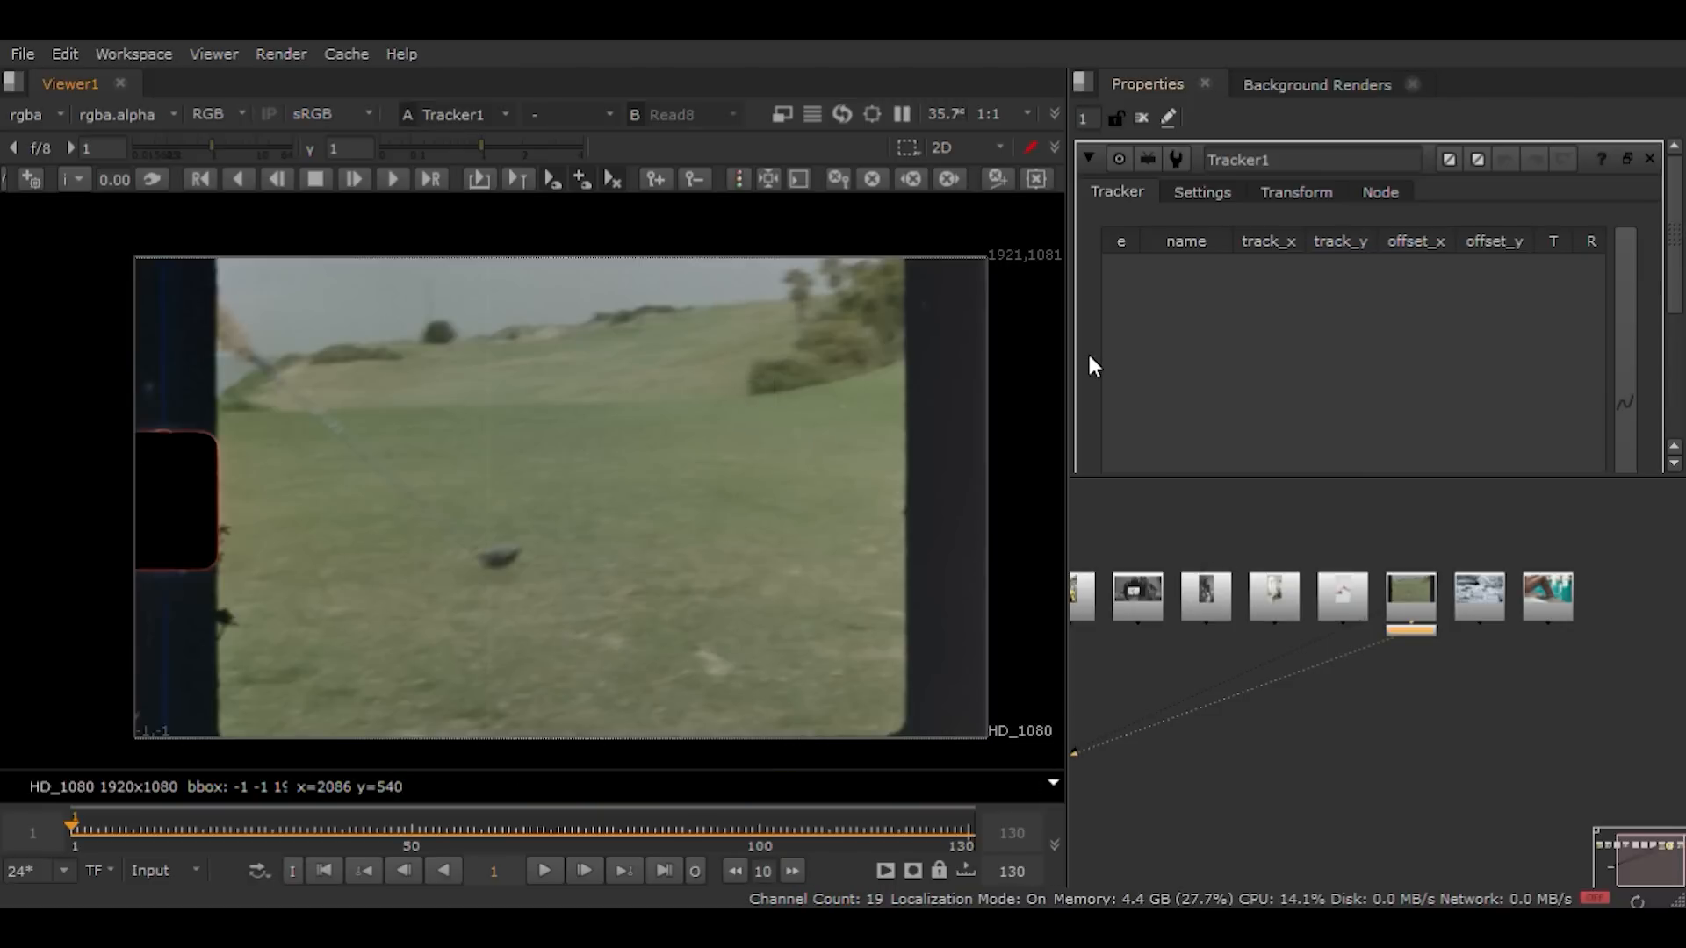
Step: Add a track at frame 1, place it on the lower edge of the bush beside the fairway, and track it forward
scroll(1093, 365, down, 5)
click(1199, 347)
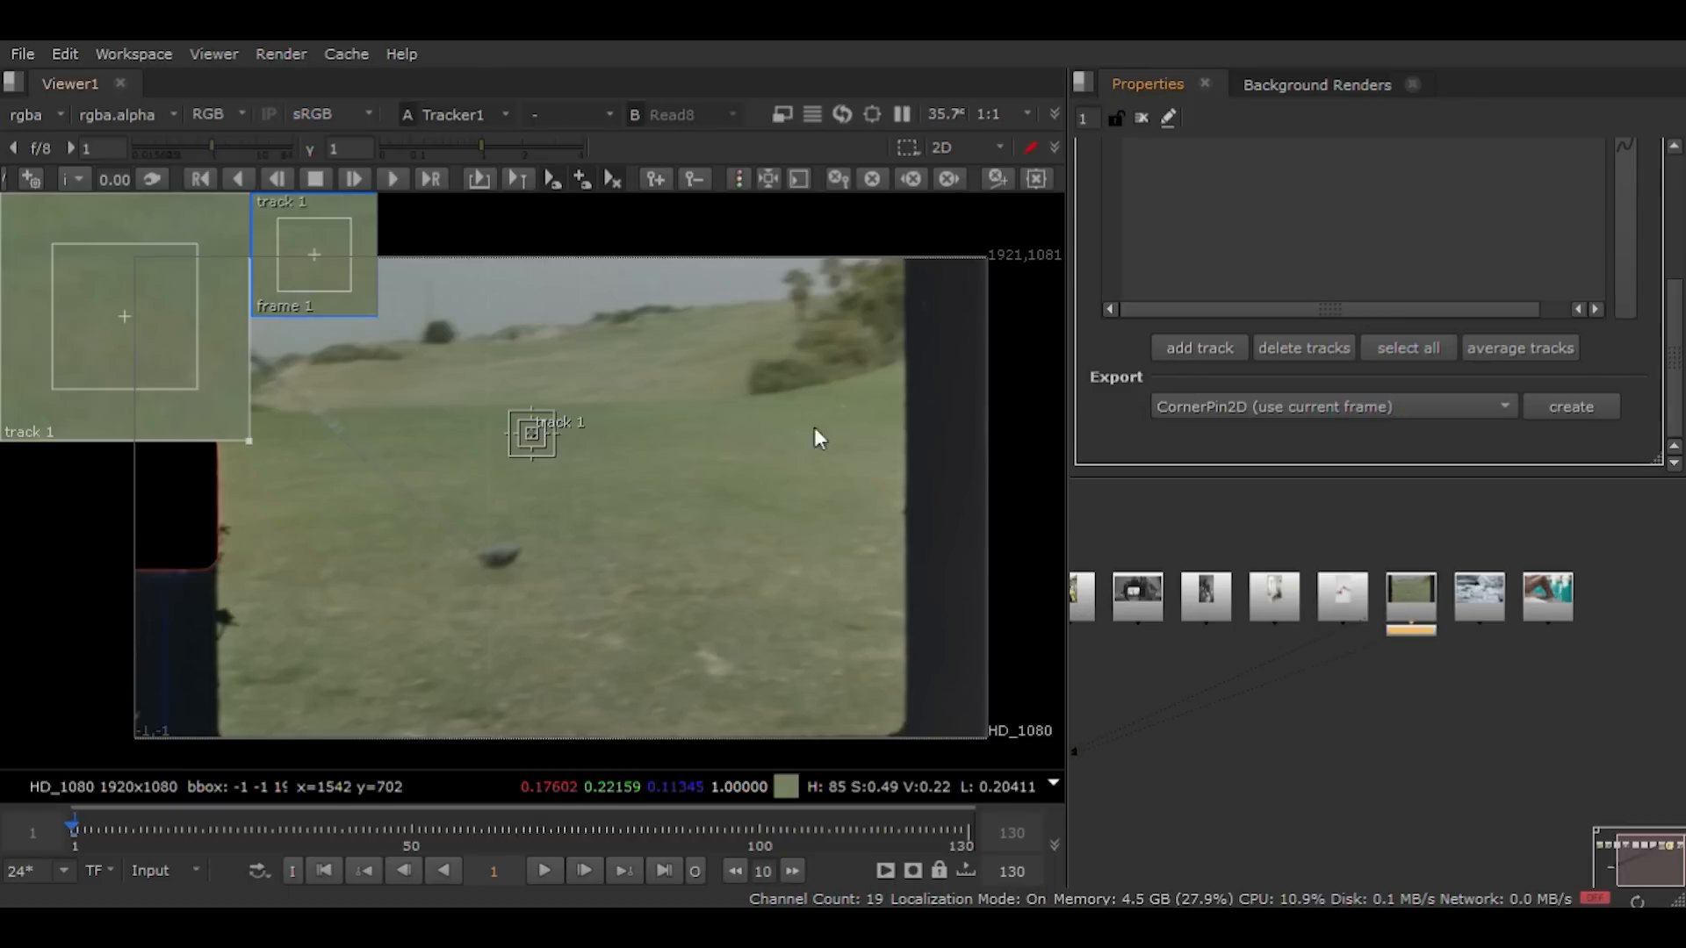
scroll(530, 428, up, 2)
drag(536, 432, 974, 355)
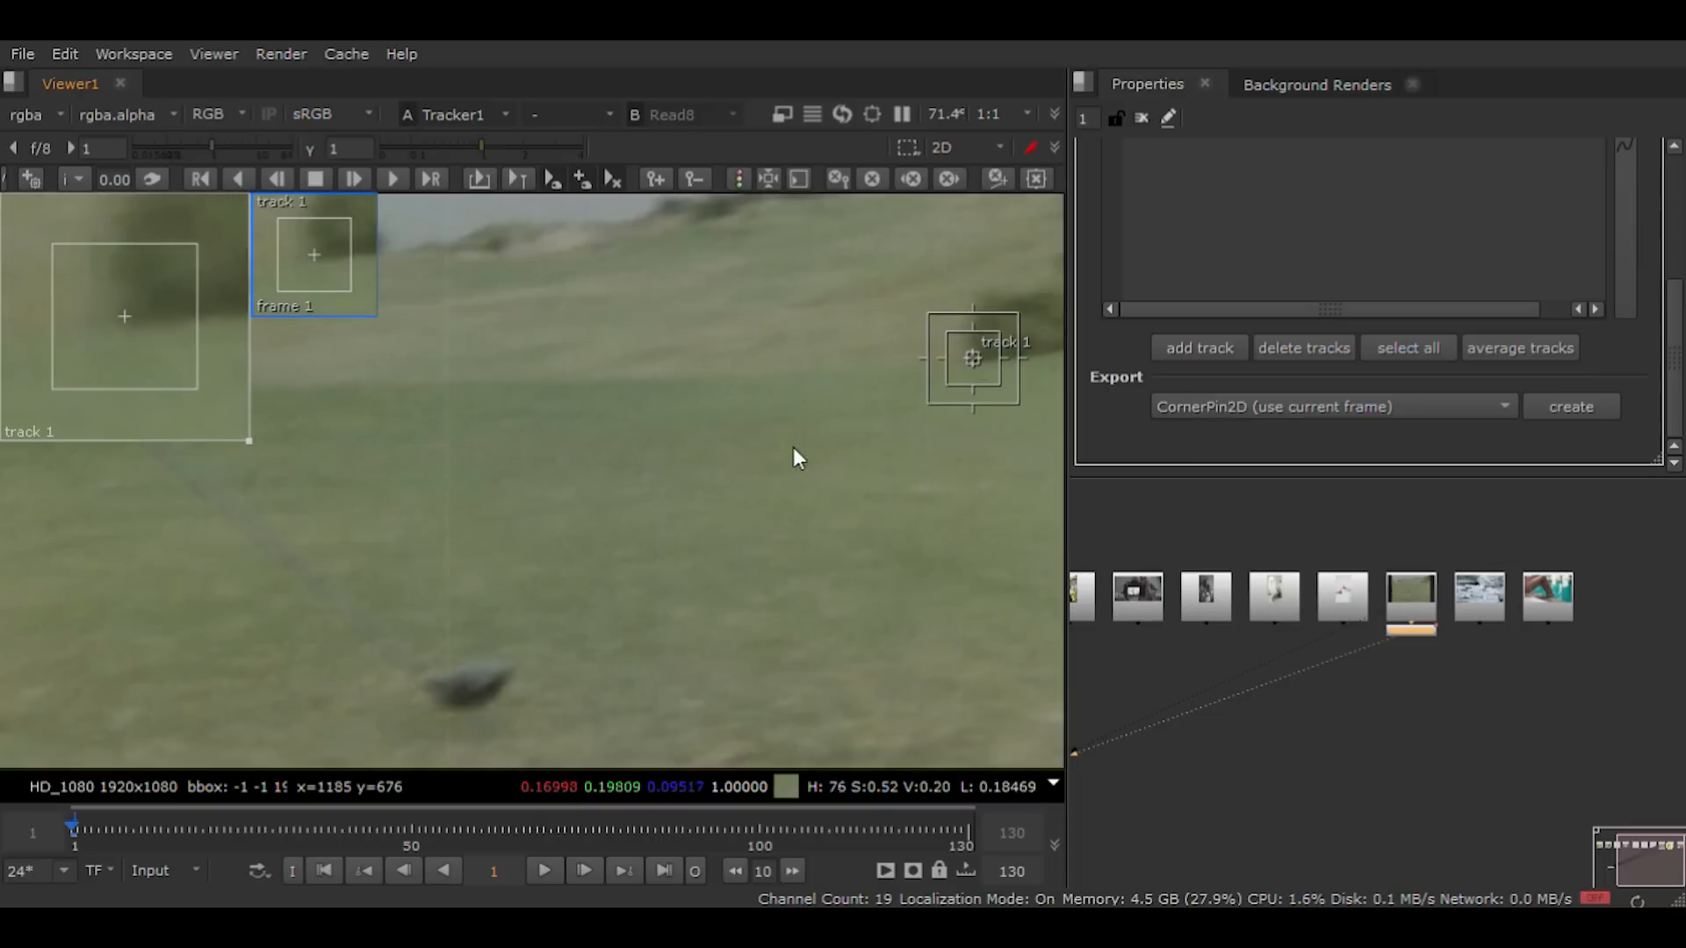
scroll(537, 509, down, 3)
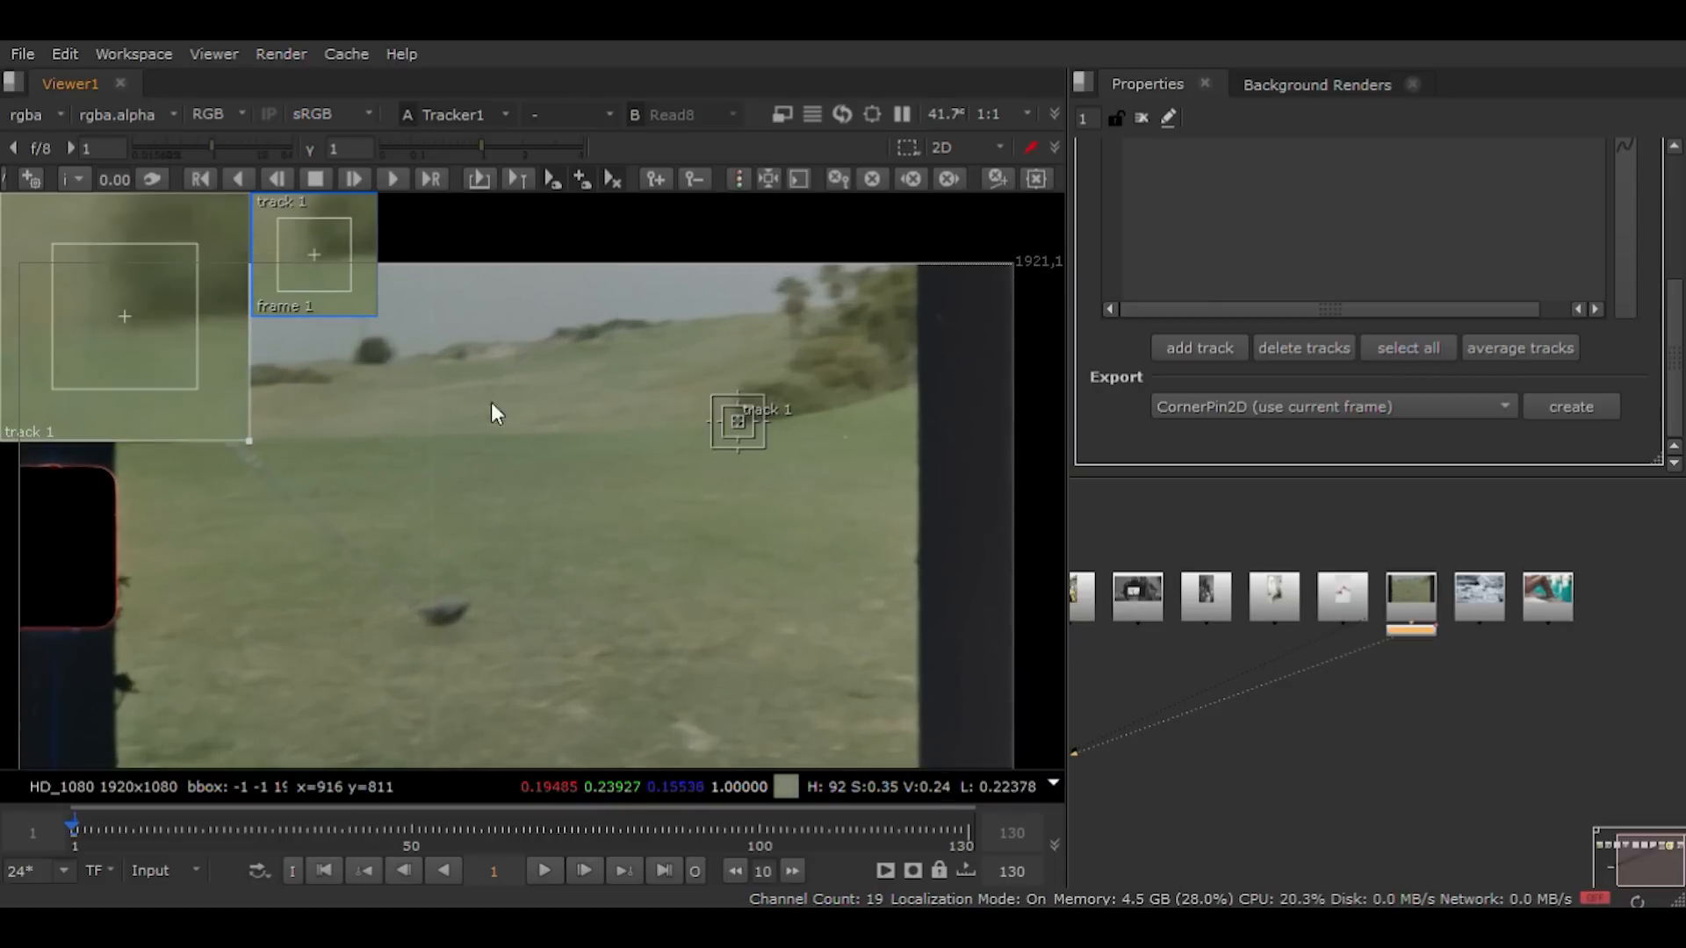
click(393, 180)
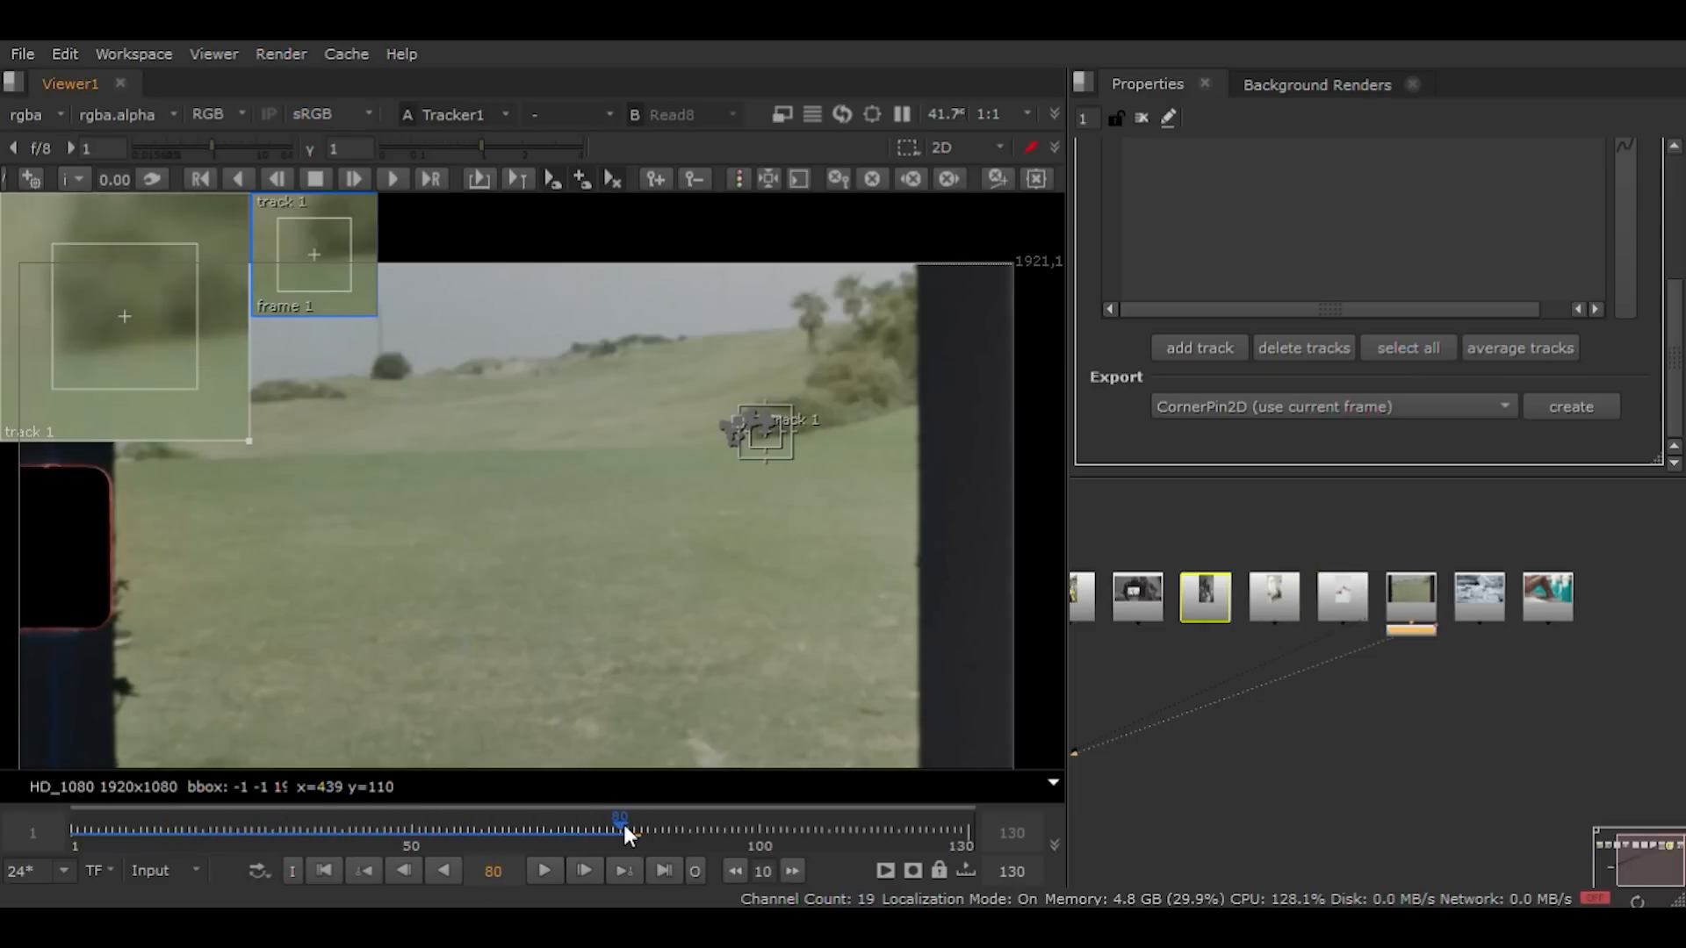
Step: Scrub back and forth through the tracked frames to examine how well the tracking point follows the bush
drag(623, 820, 267, 830)
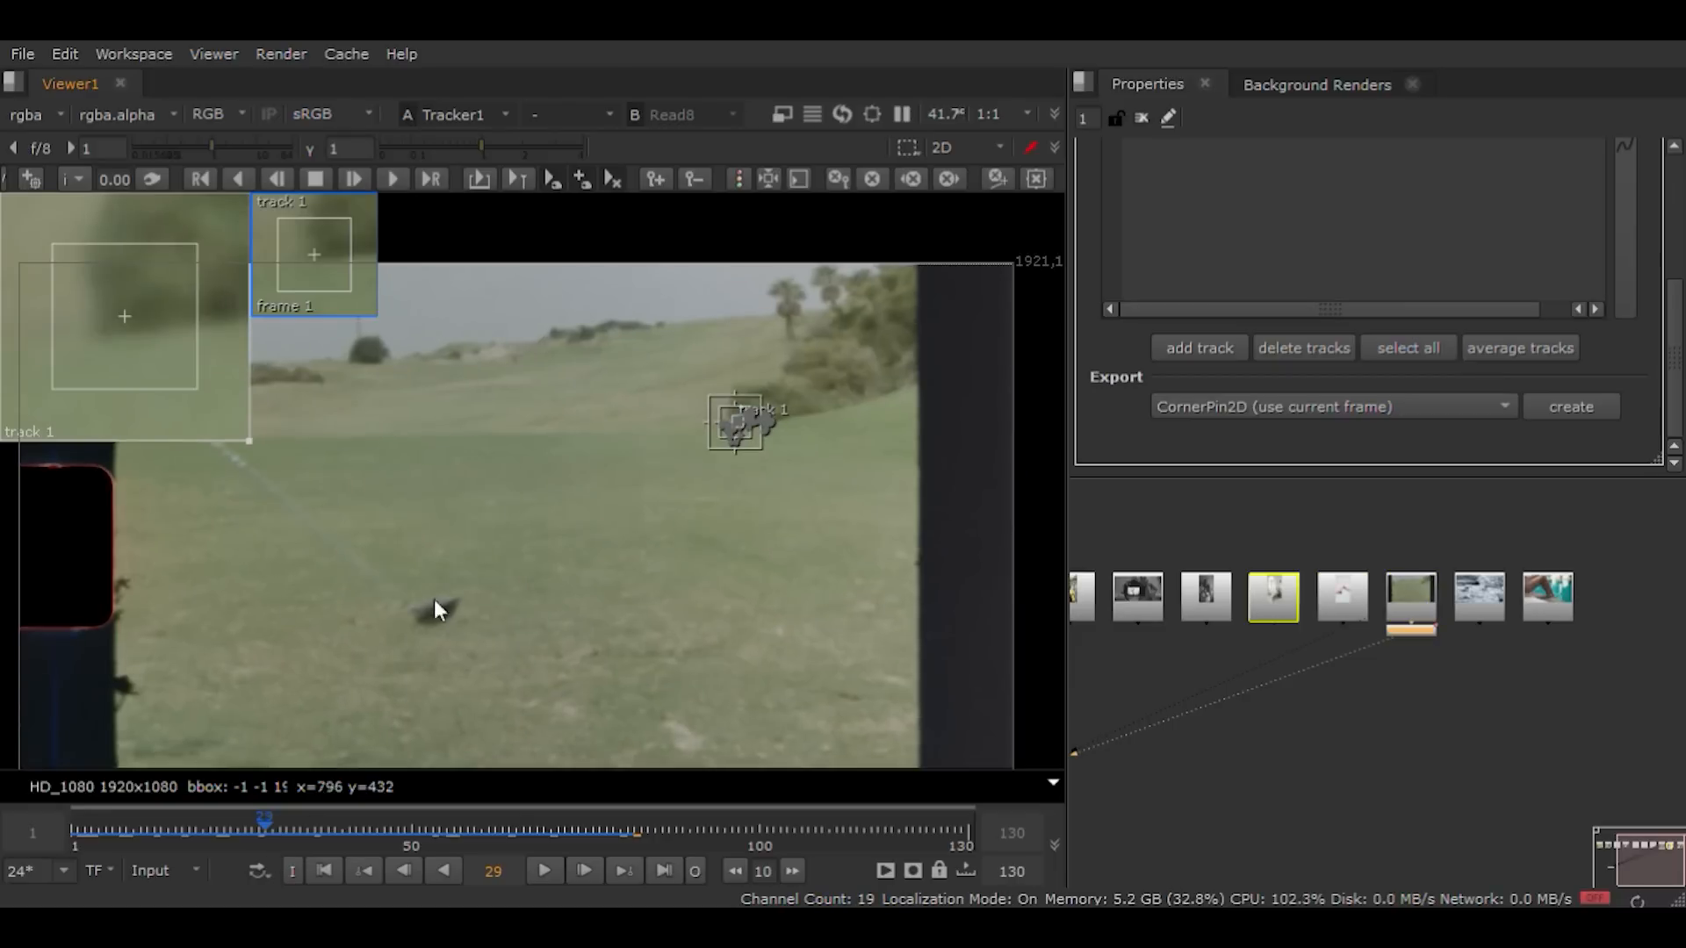
drag(546, 382, 693, 581)
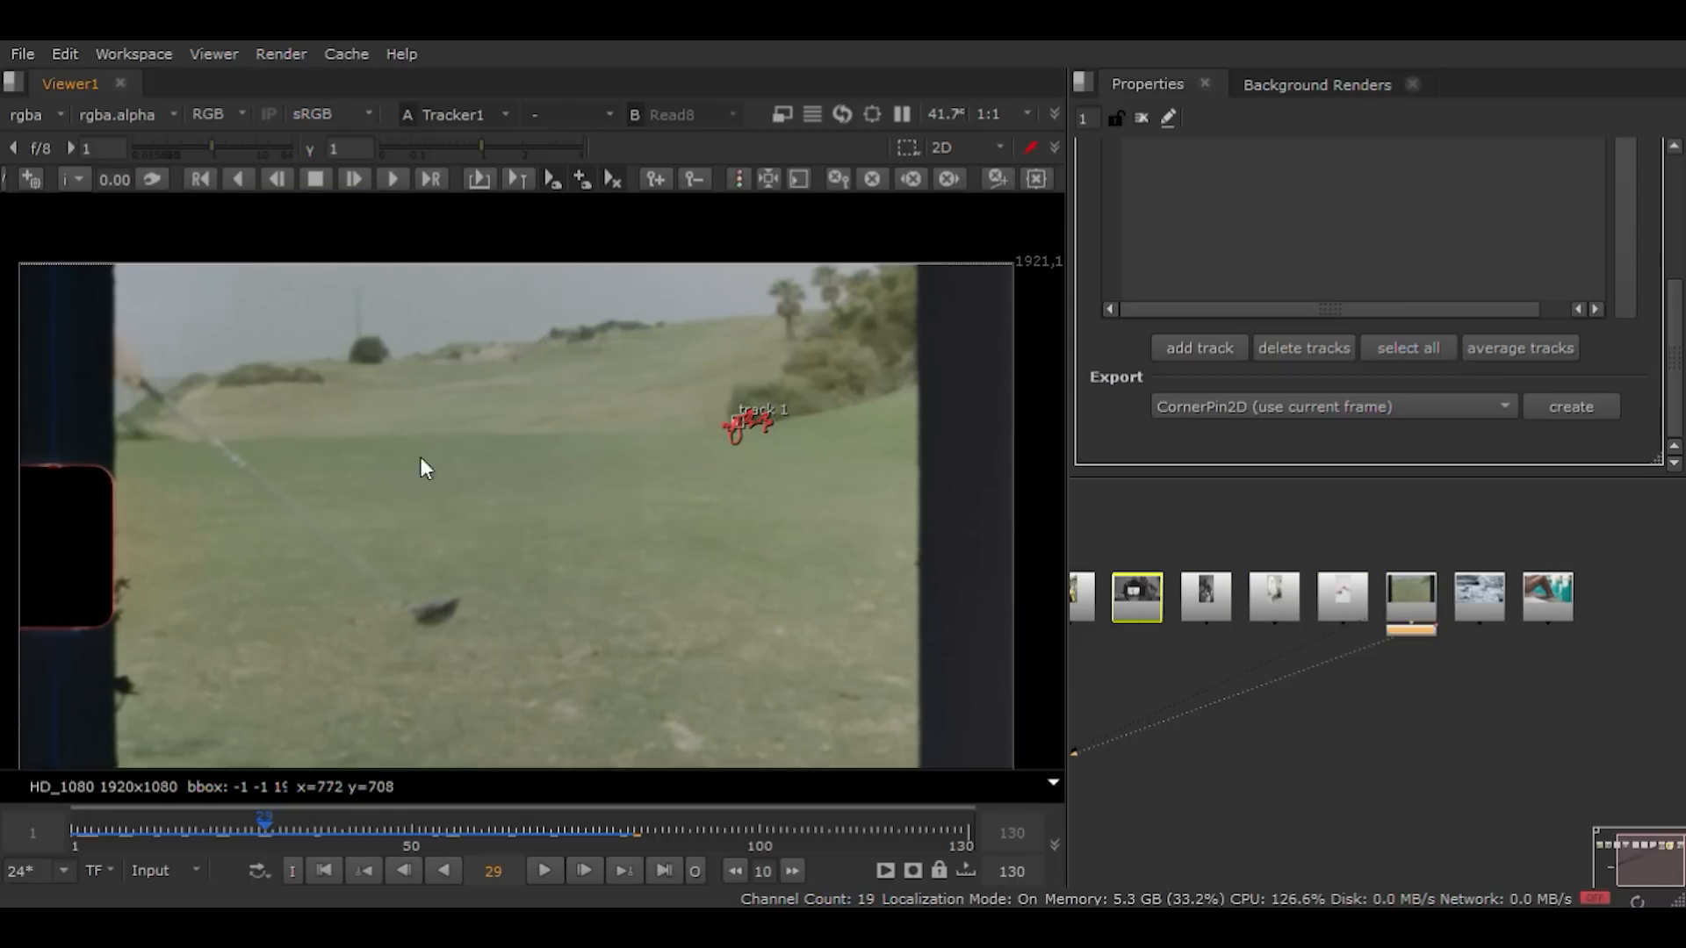
drag(261, 826, 433, 840)
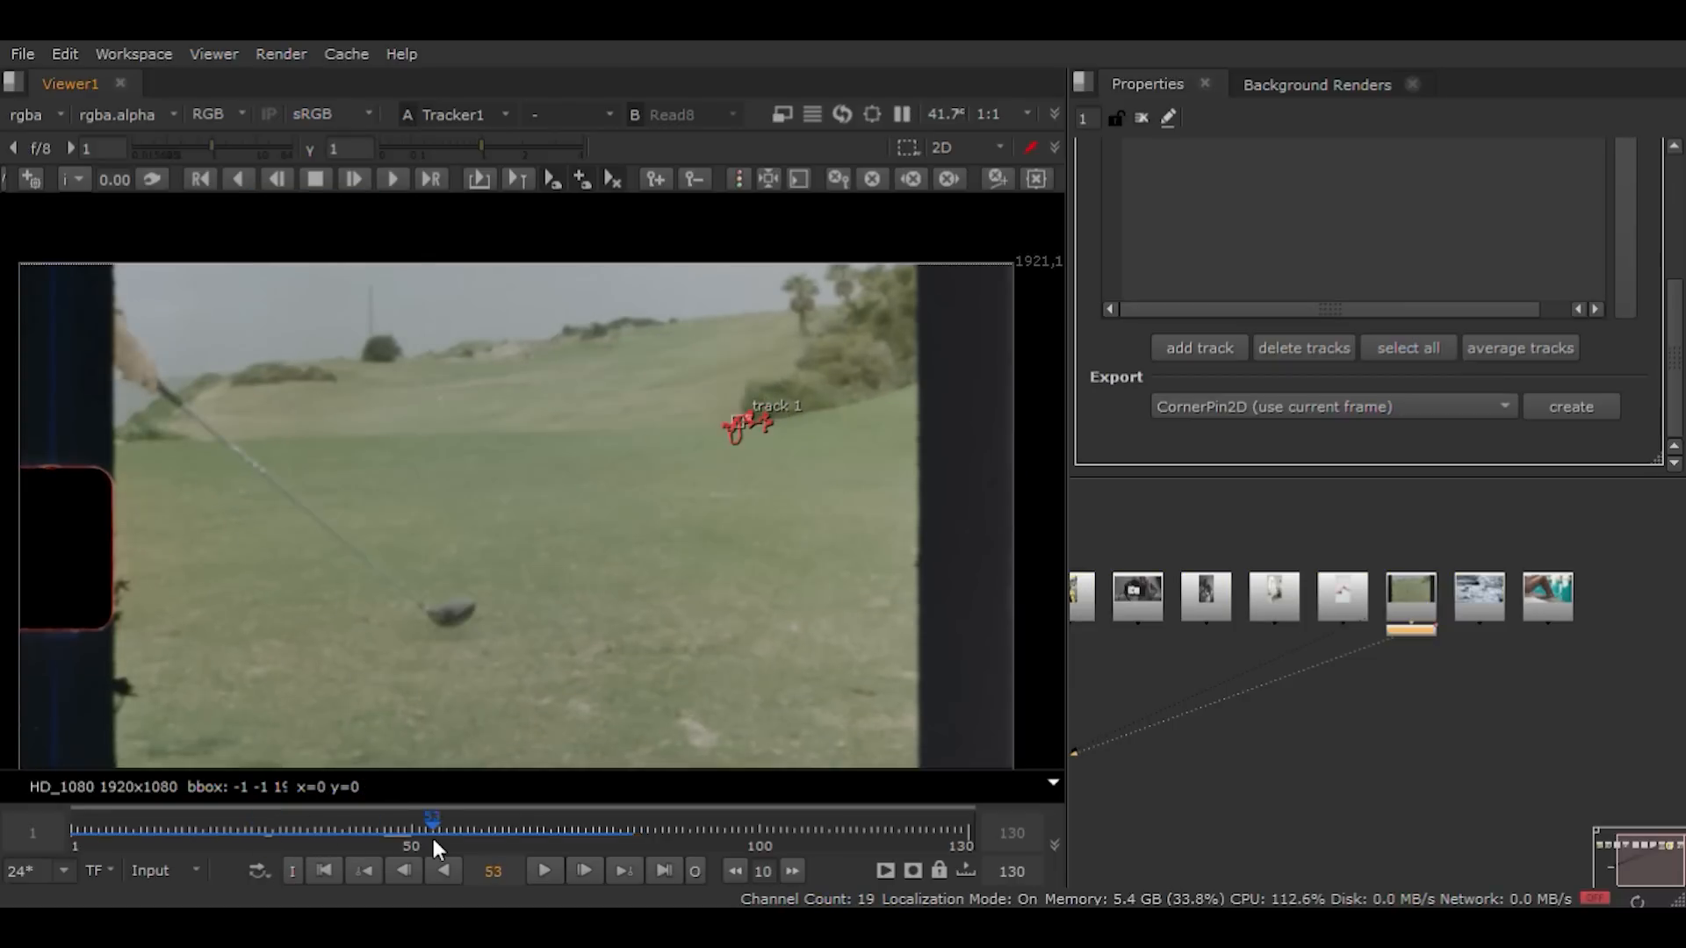
drag(281, 839, 523, 829)
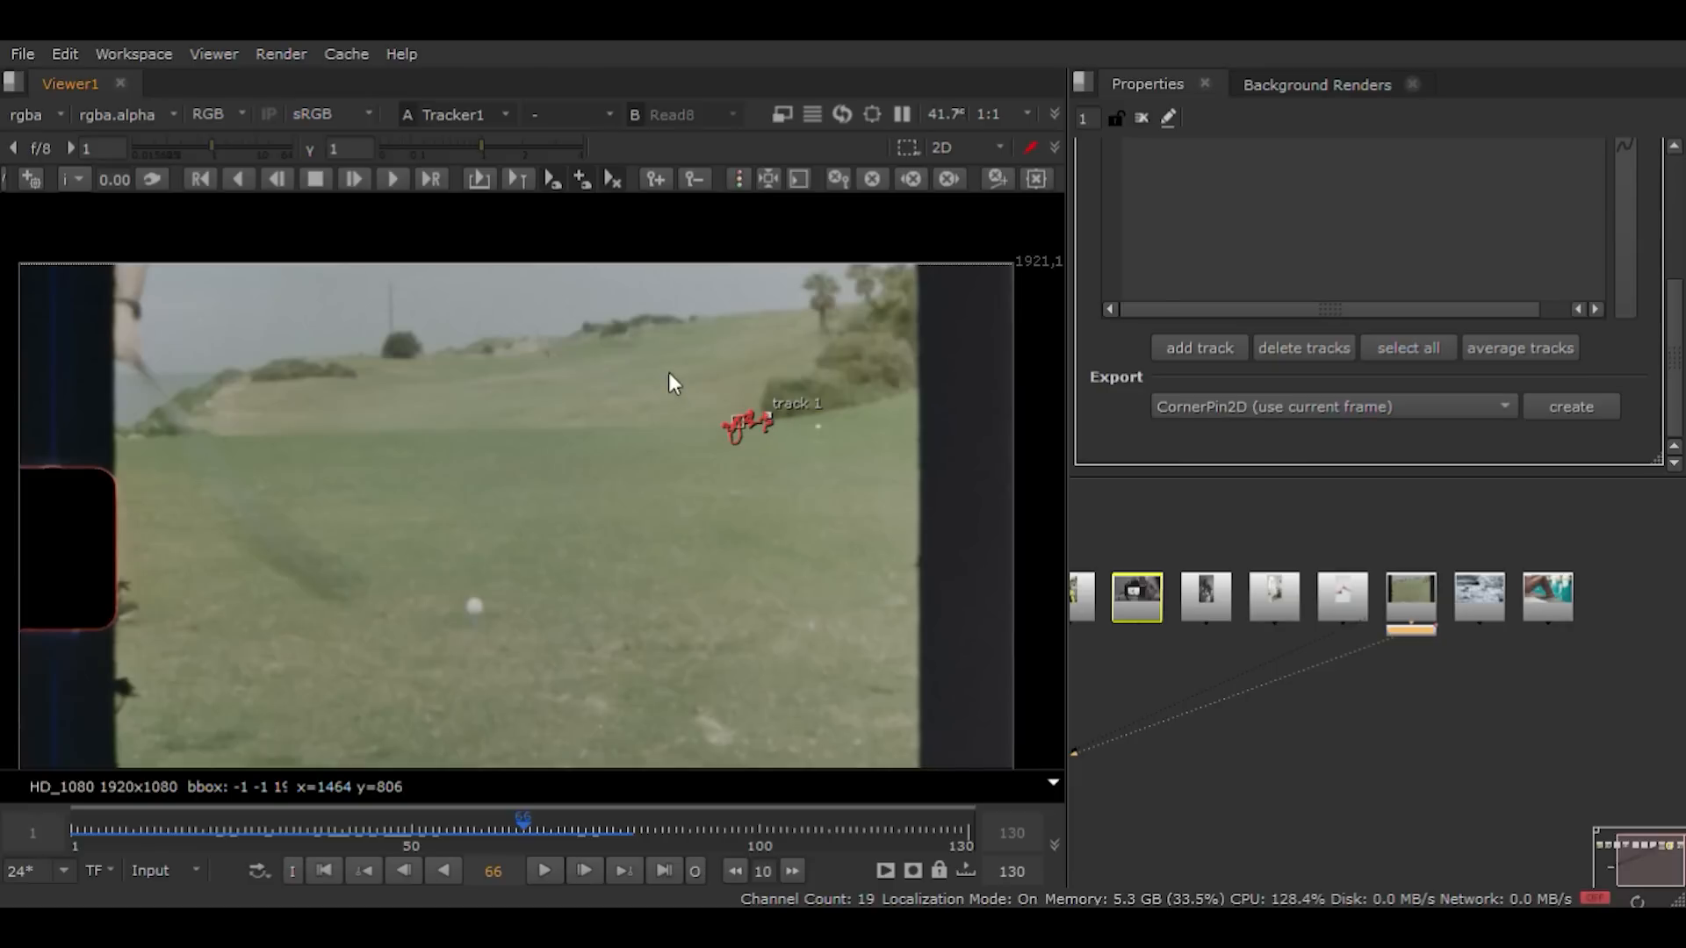
click(764, 419)
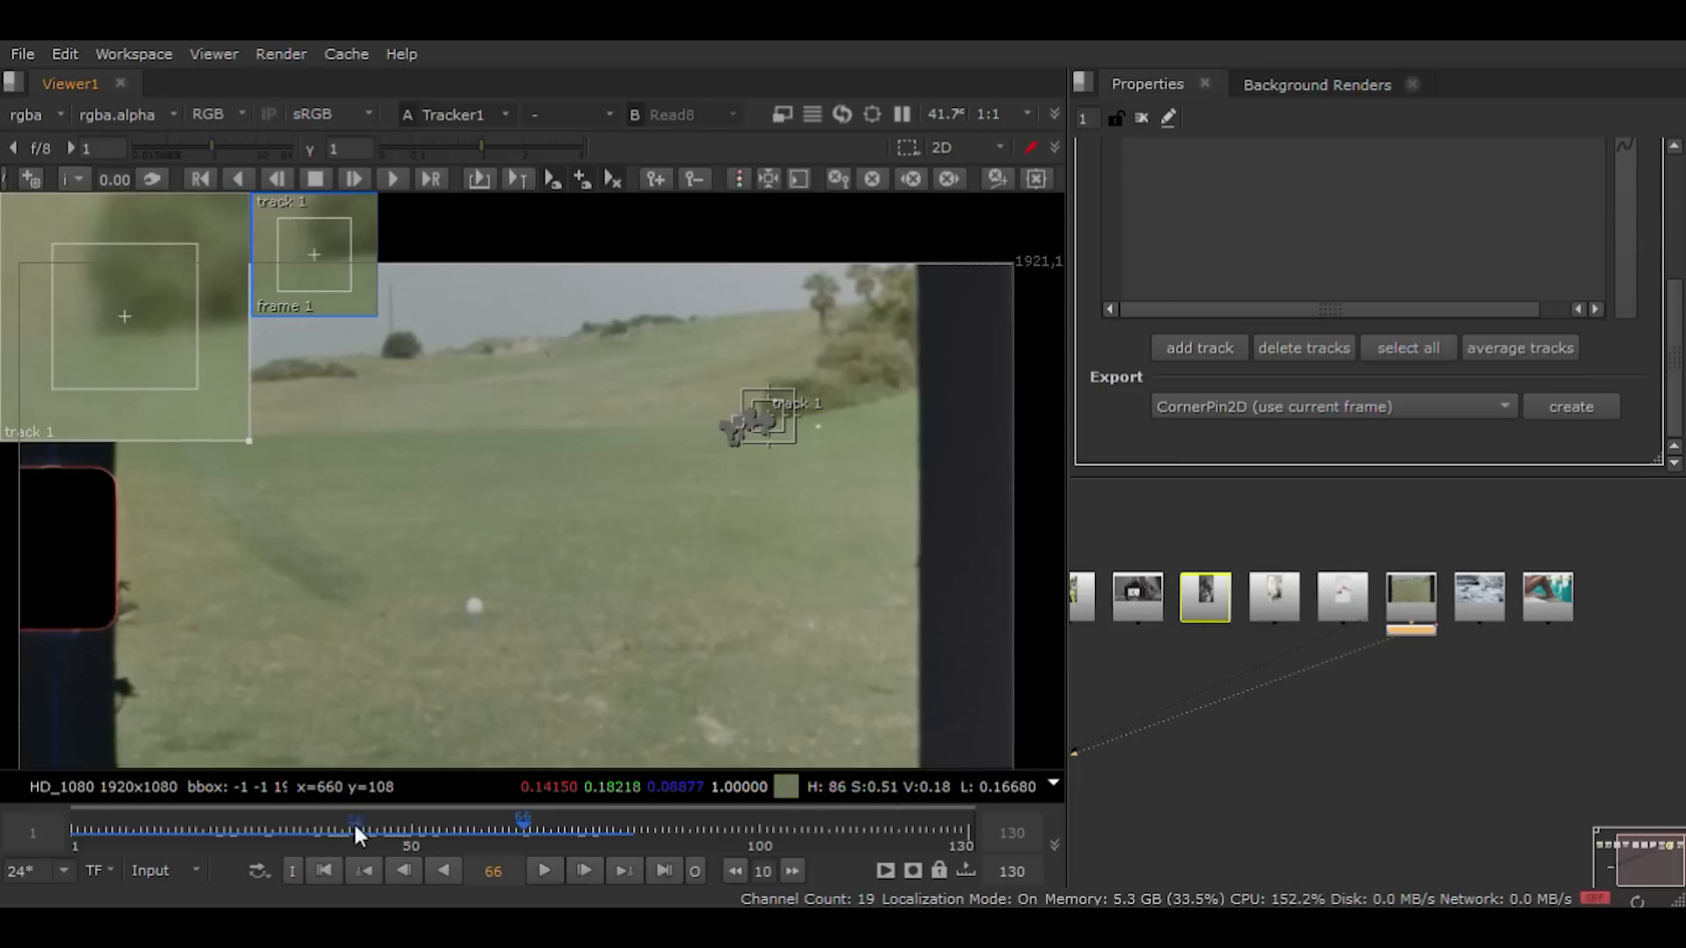
drag(526, 829, 557, 829)
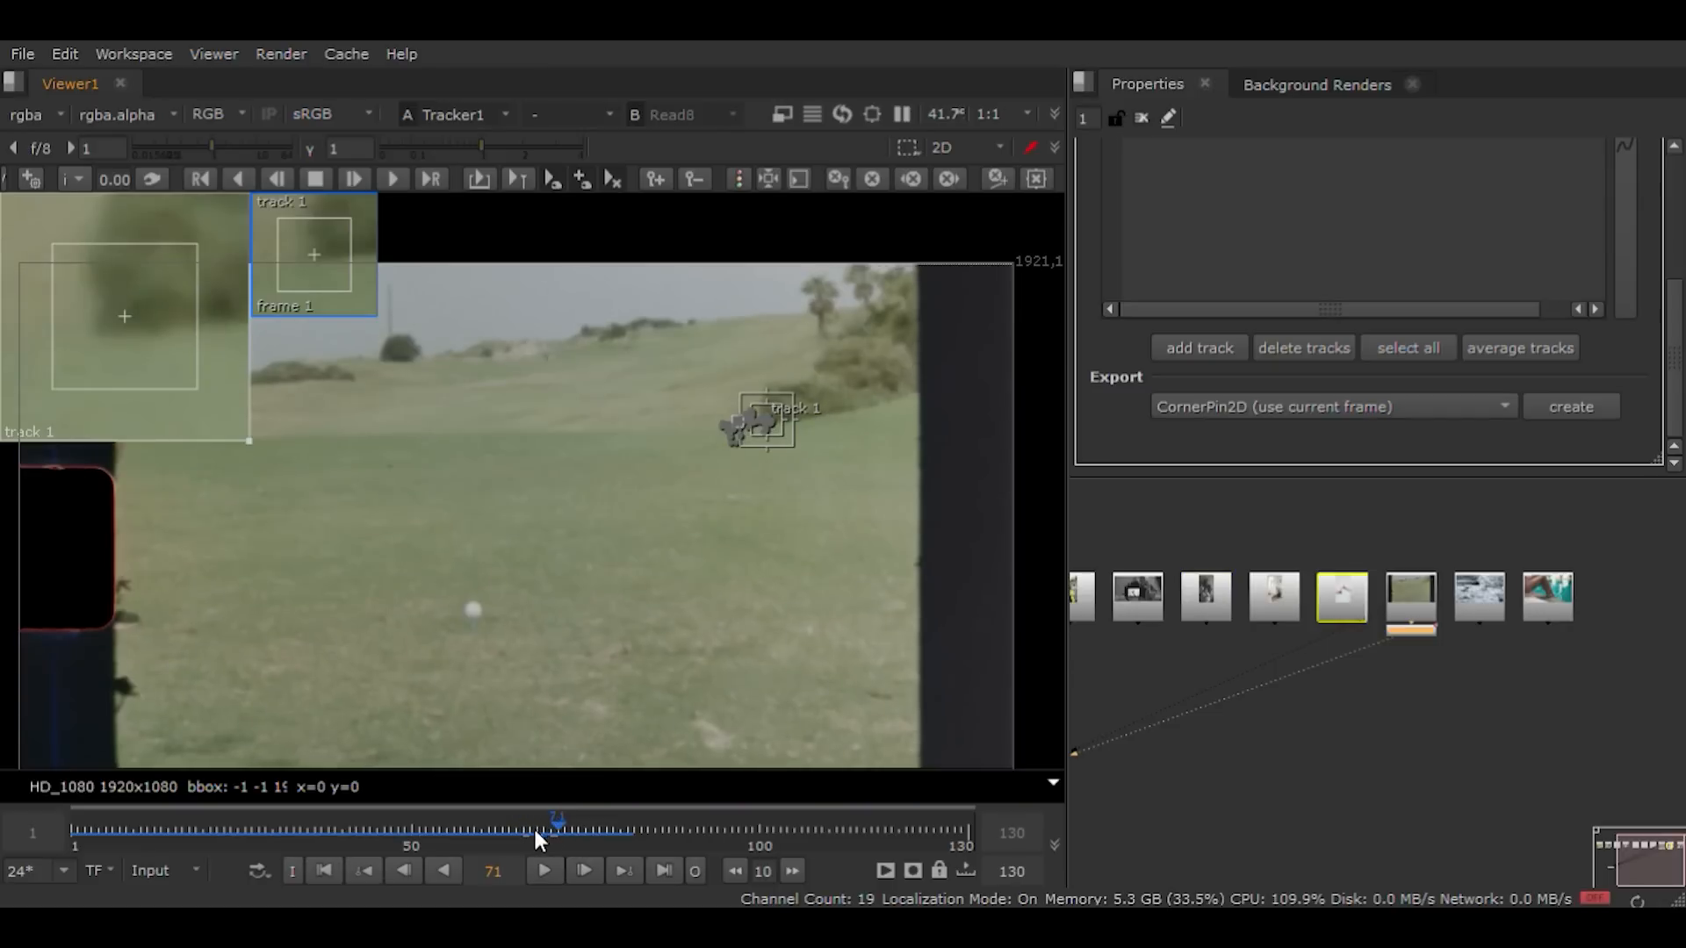
drag(439, 829, 244, 829)
click(327, 828)
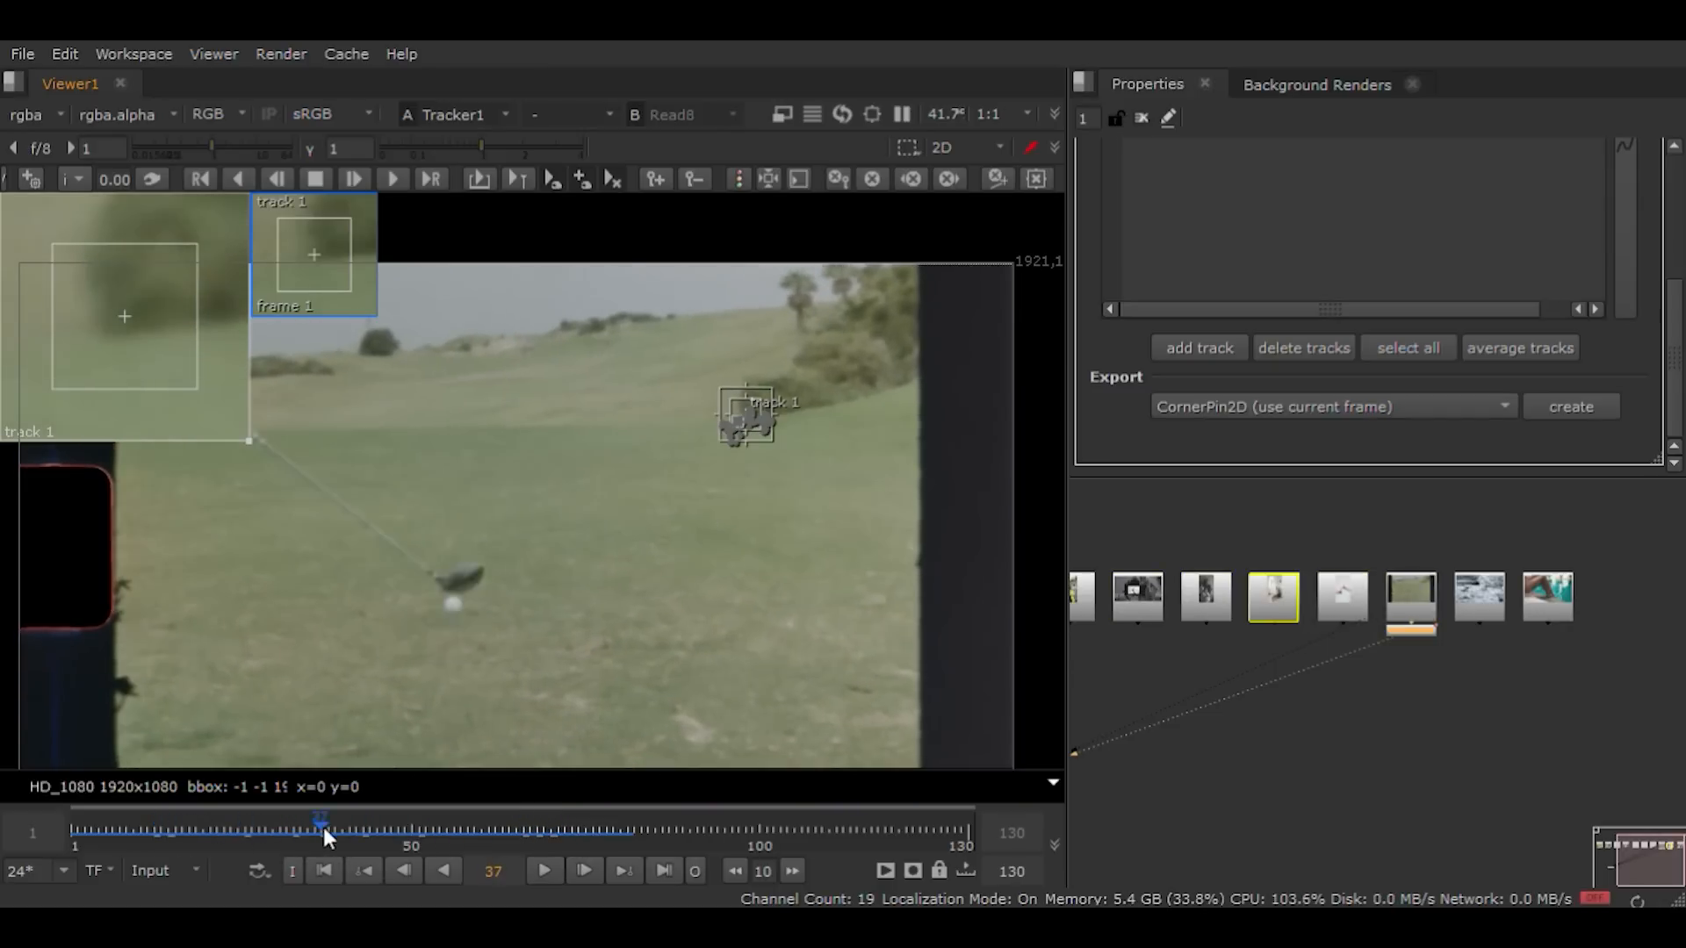
click(469, 831)
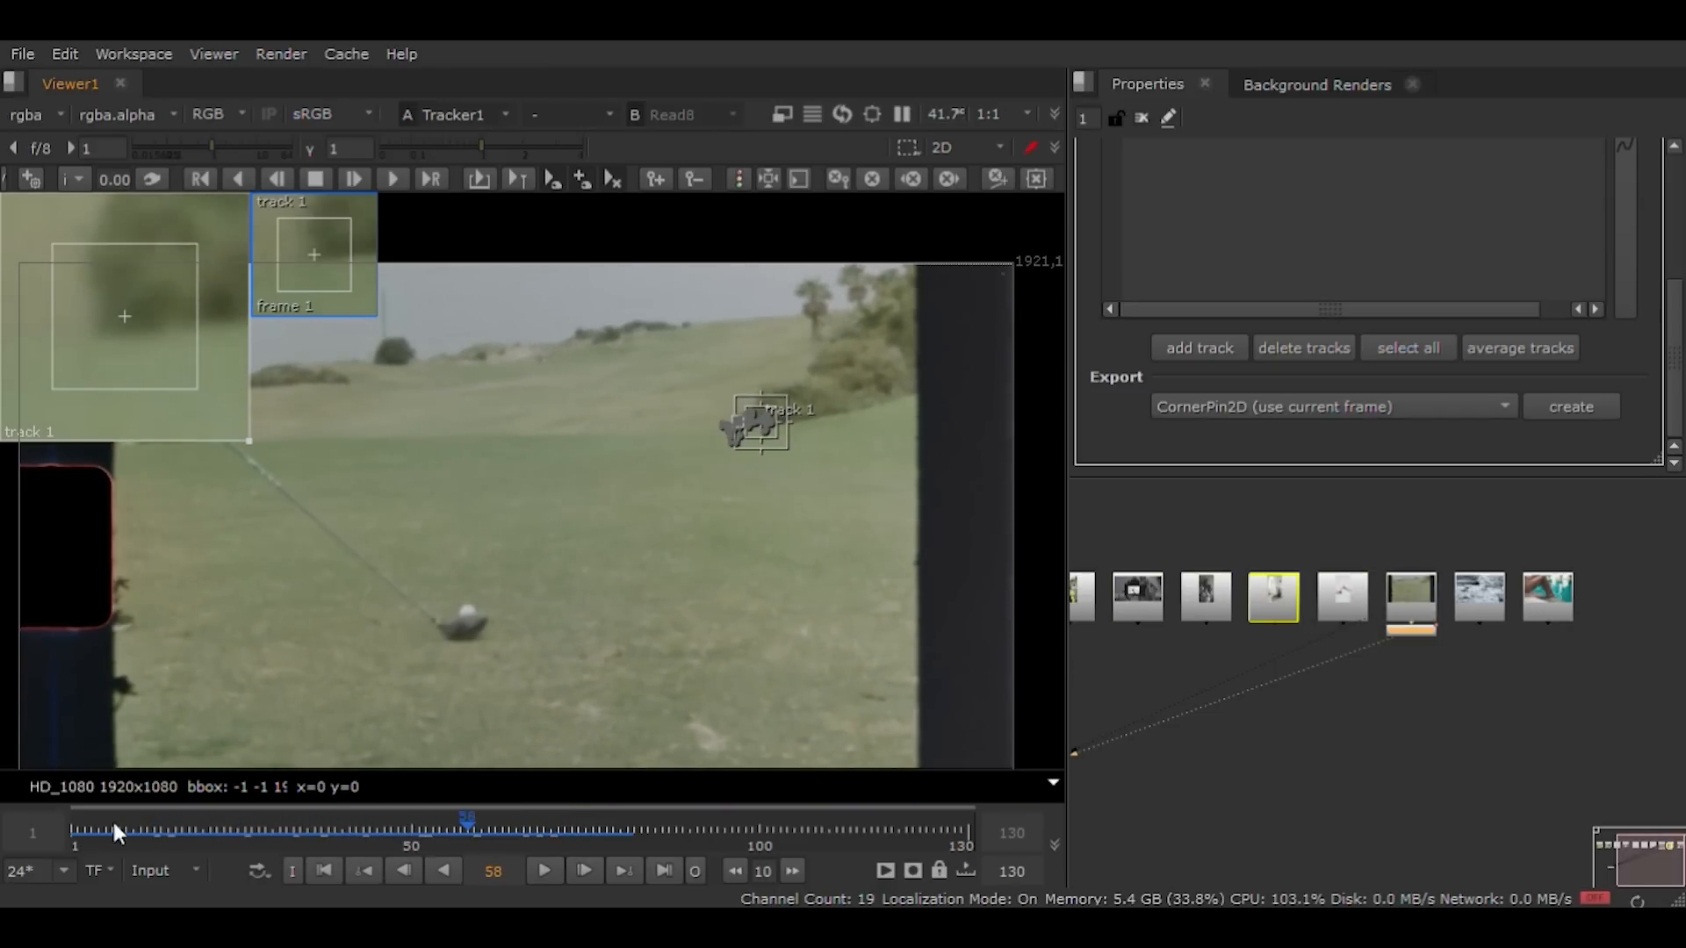
click(325, 844)
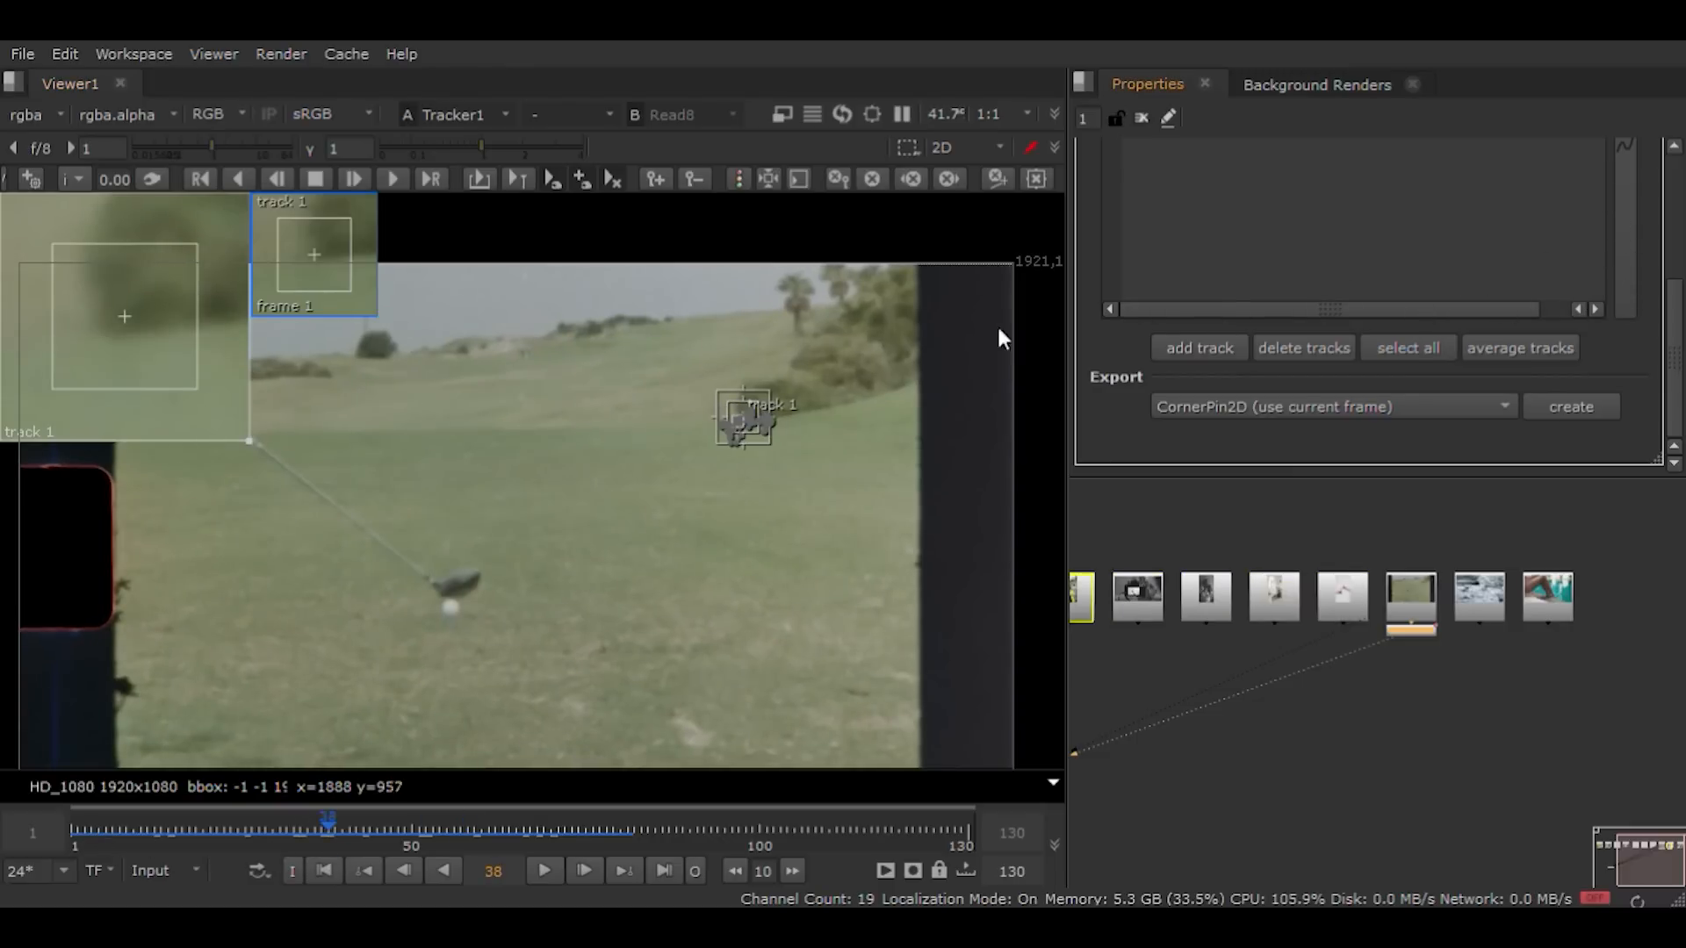
Step: Delete the bush track from the Tracker node
scroll(1290, 272, up, 5)
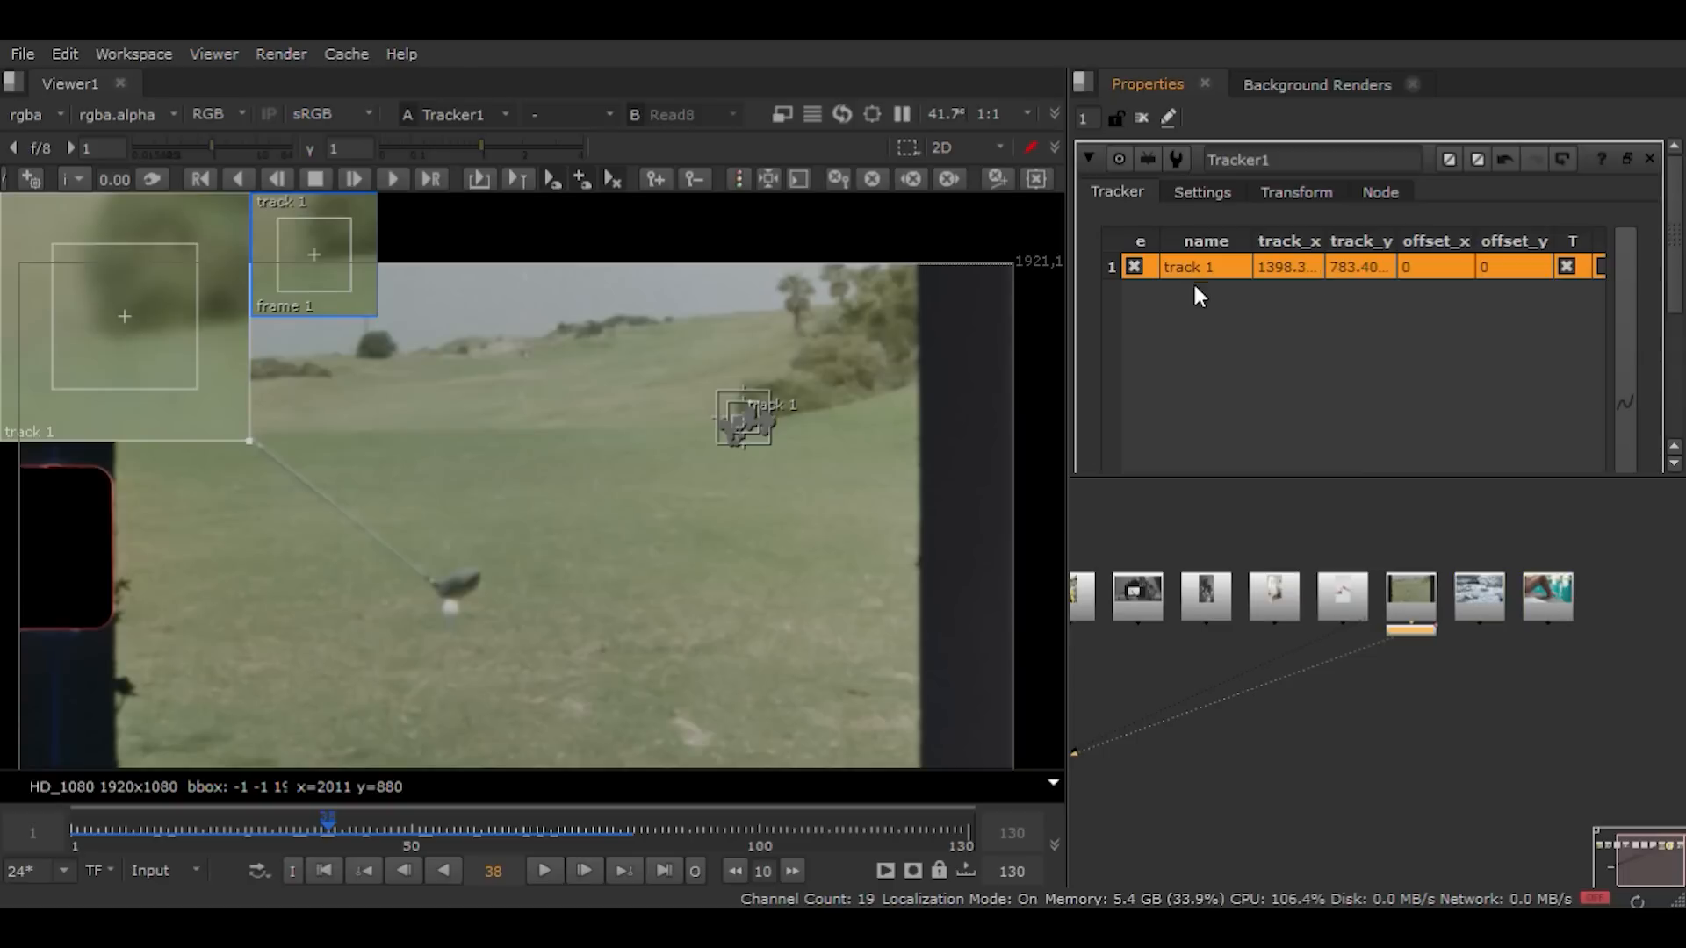
key(Delete)
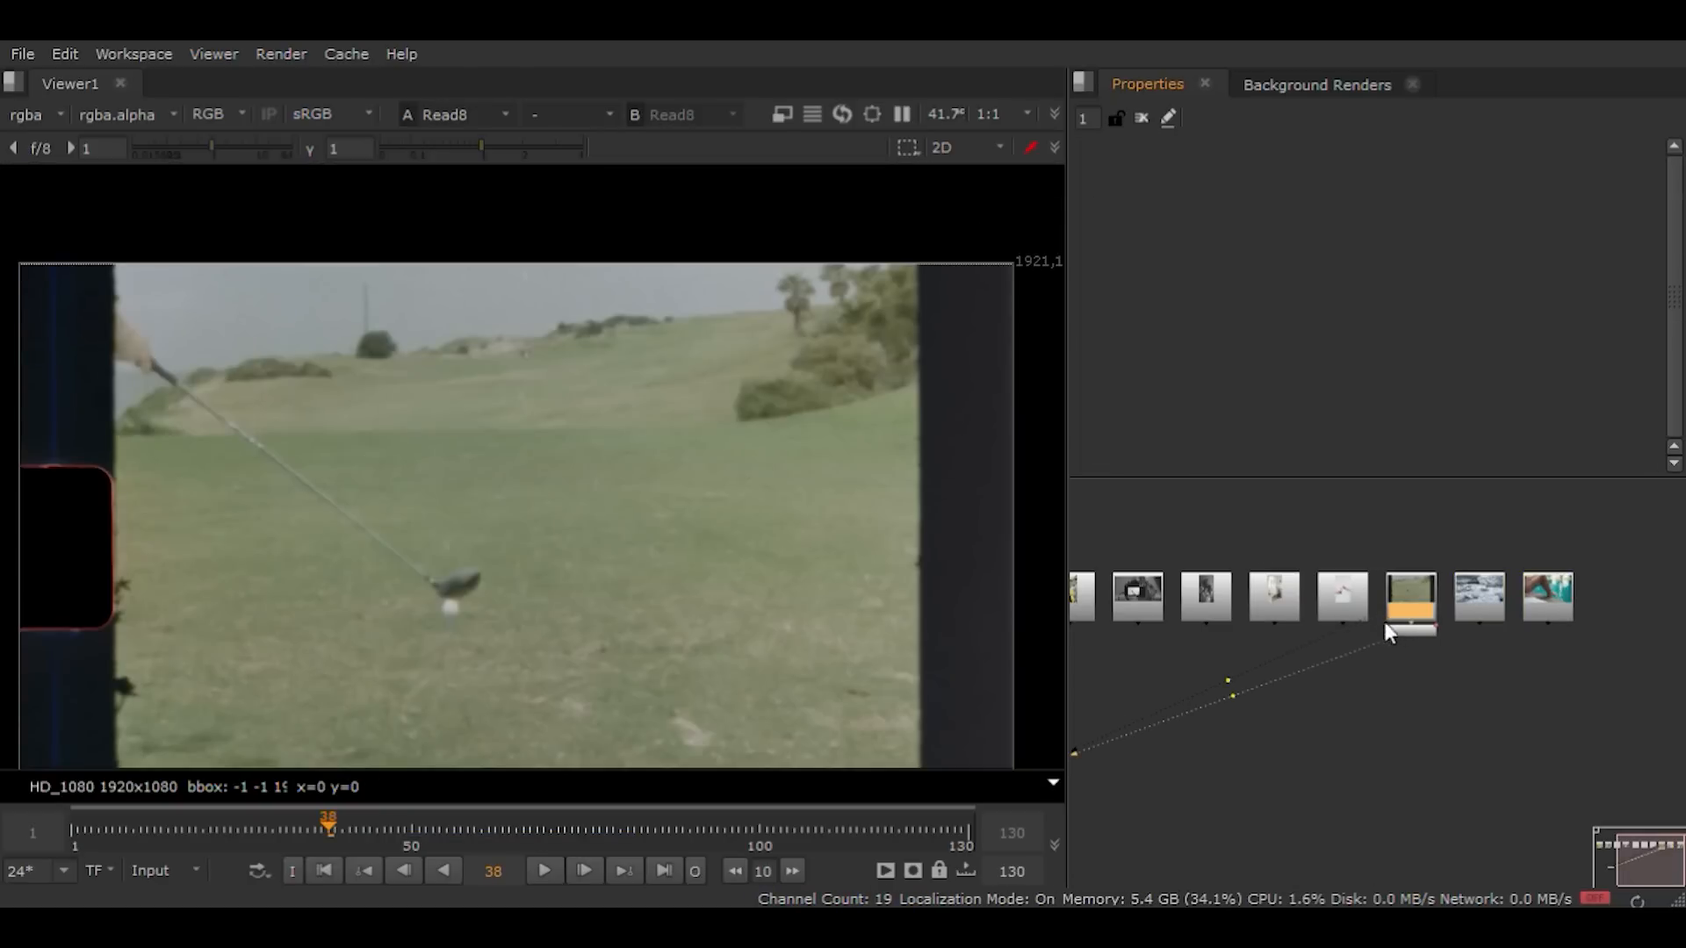
double_click(1409, 631)
scroll(1359, 372, down, 5)
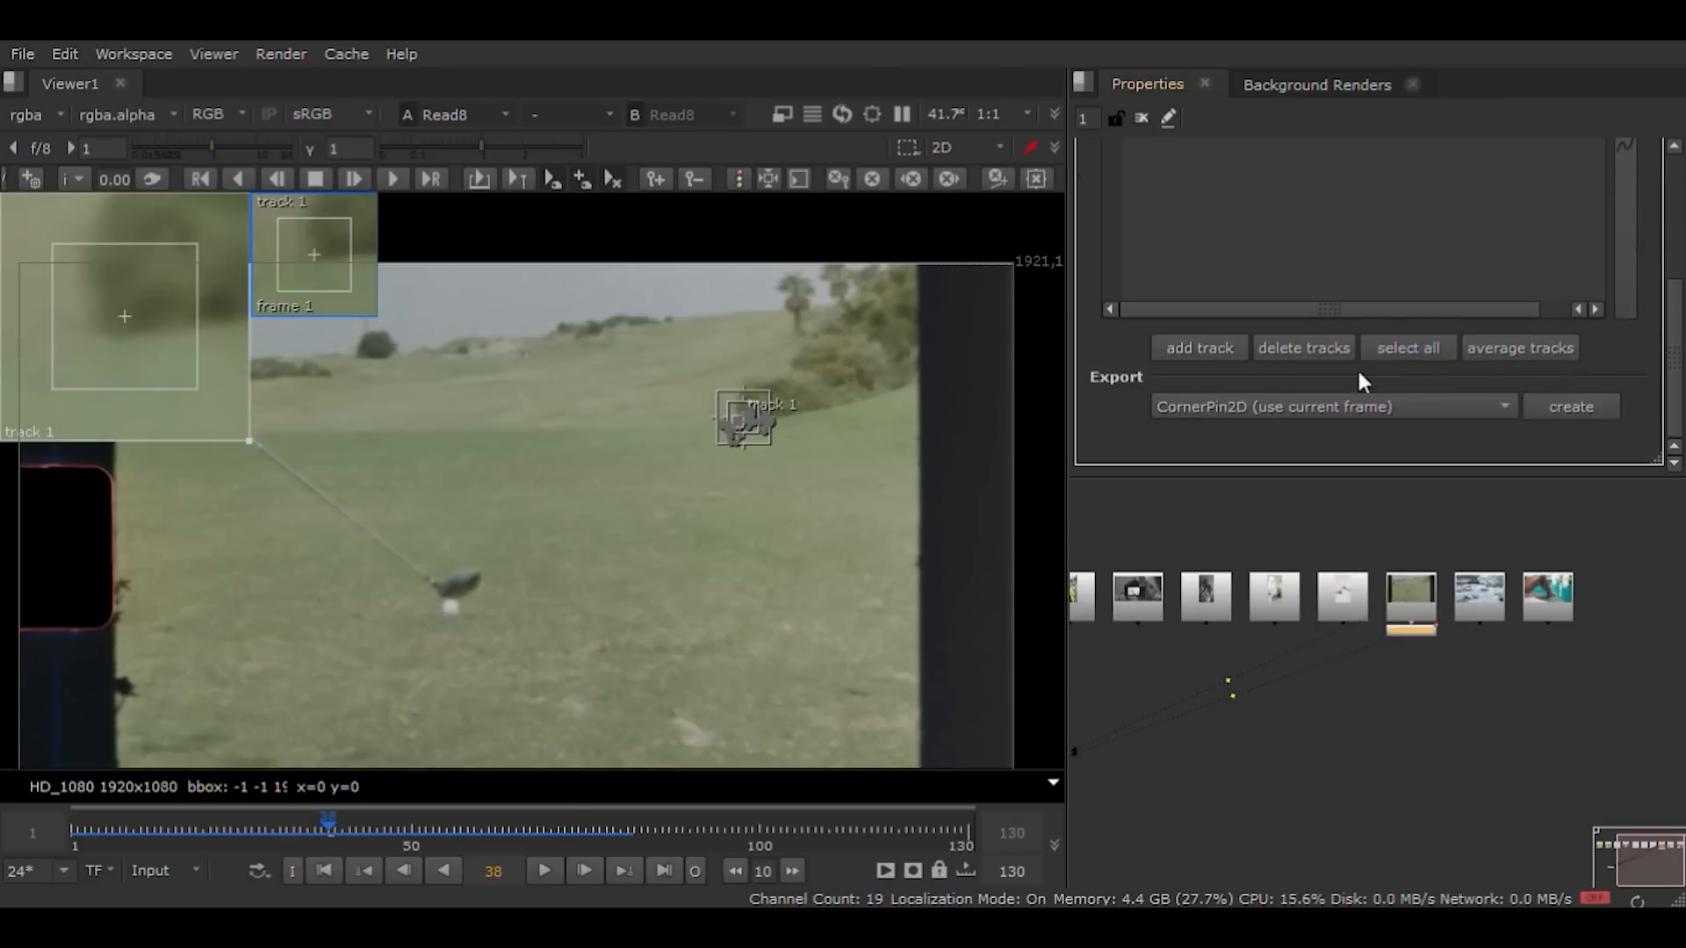
click(1291, 343)
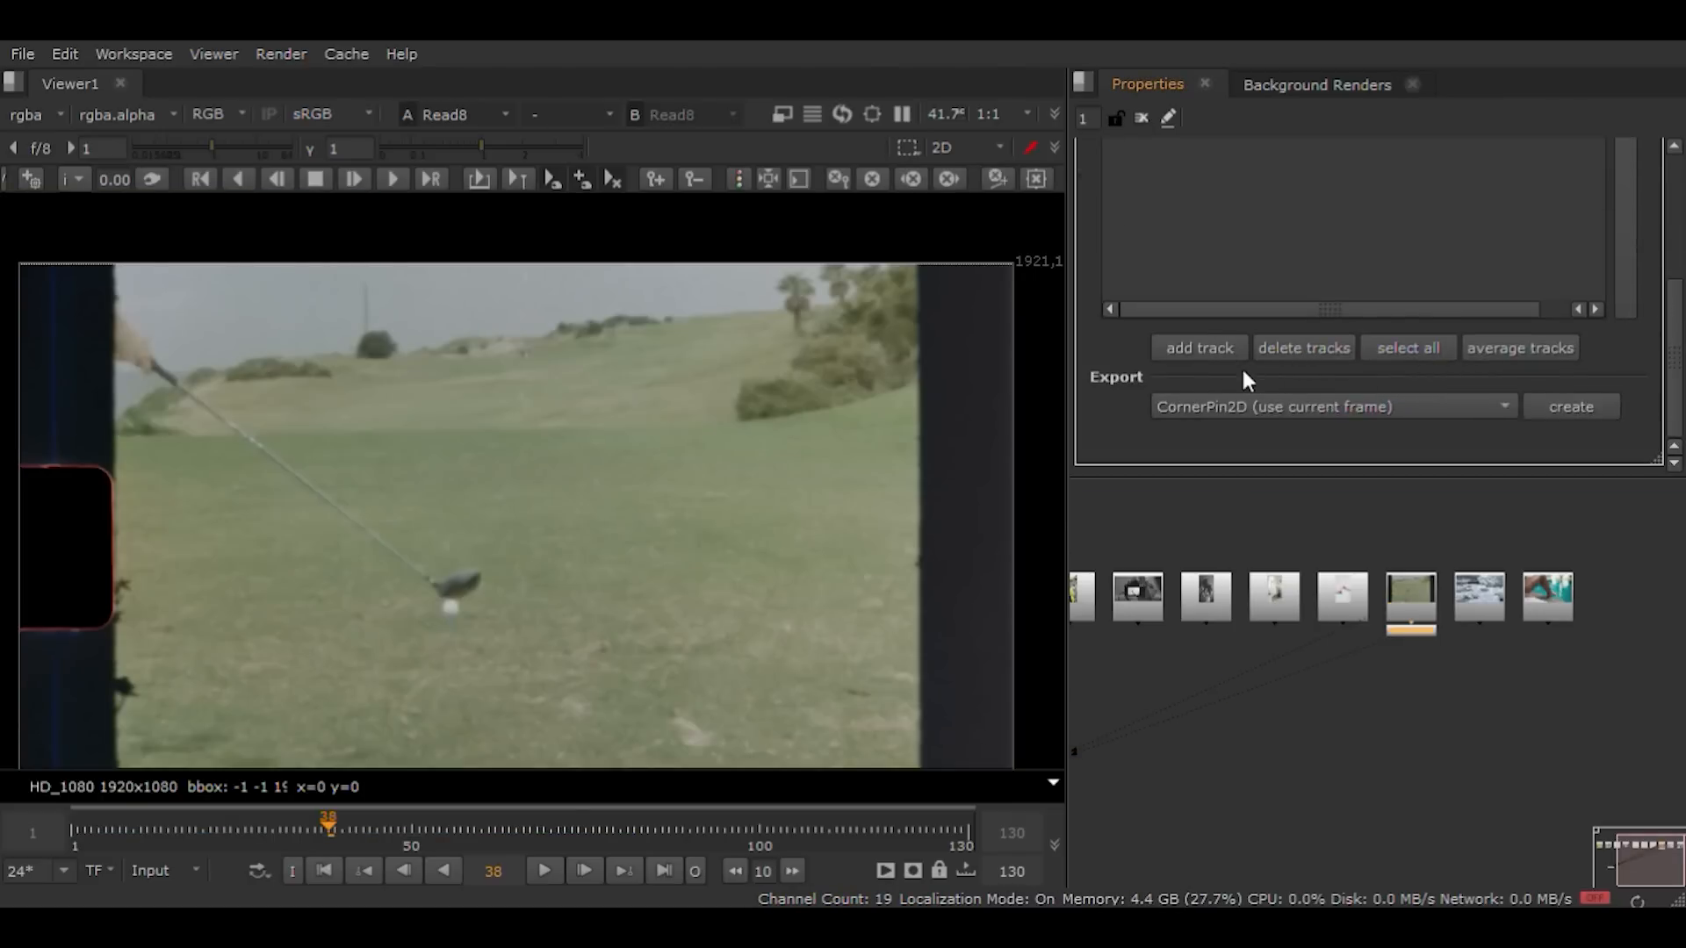
Step: Add a track at frame 38 and place it on the end of the distant hillside bush, at x 588, y 867
click(1208, 348)
middle_drag(367, 493, 540, 553)
scroll(565, 502, up, 1)
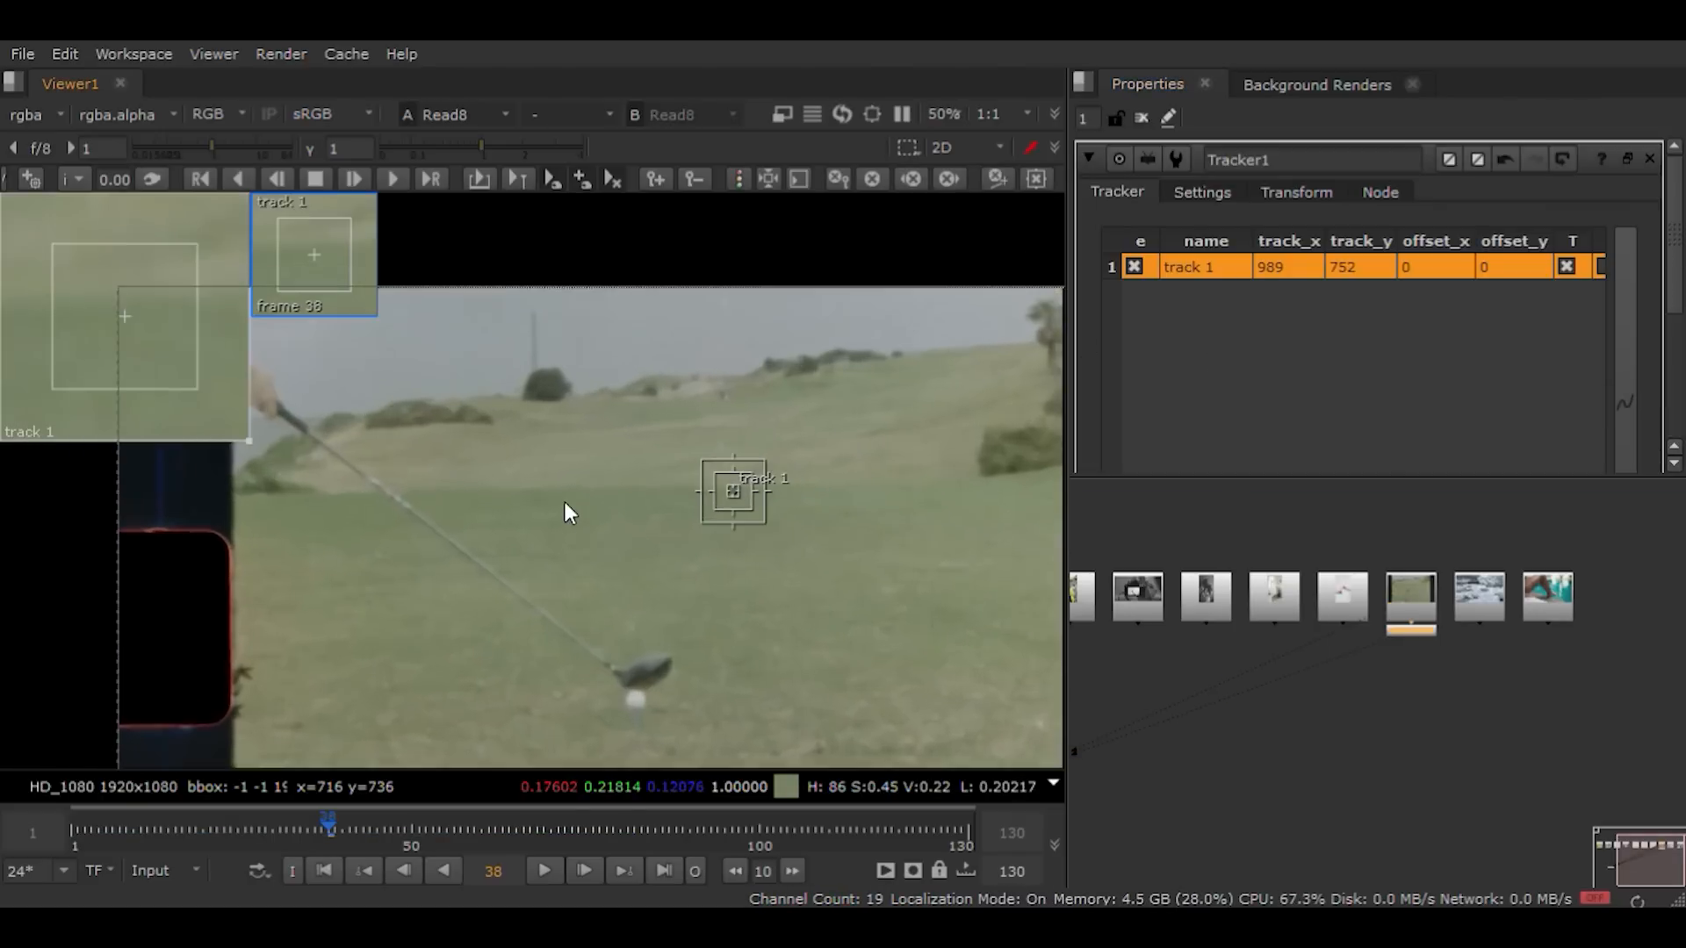
scroll(711, 492, up, 2)
drag(751, 493, 337, 376)
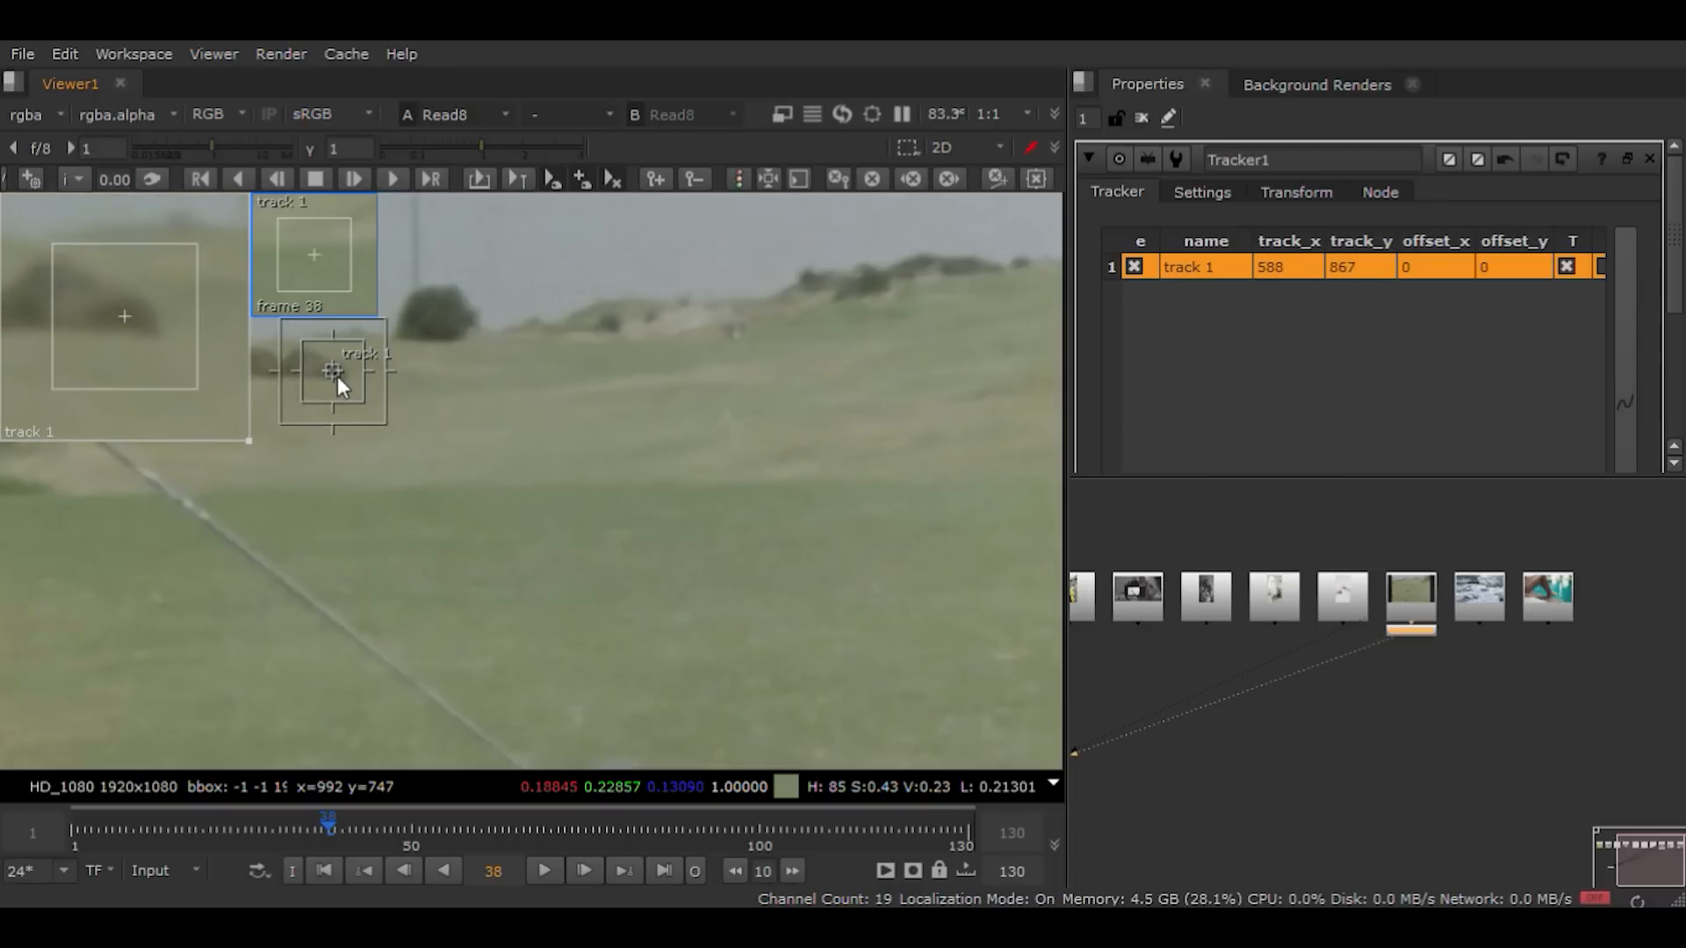
Step: Track the bush point forward from frame 38, and track it backward from frame 38 towards the first frame
click(394, 173)
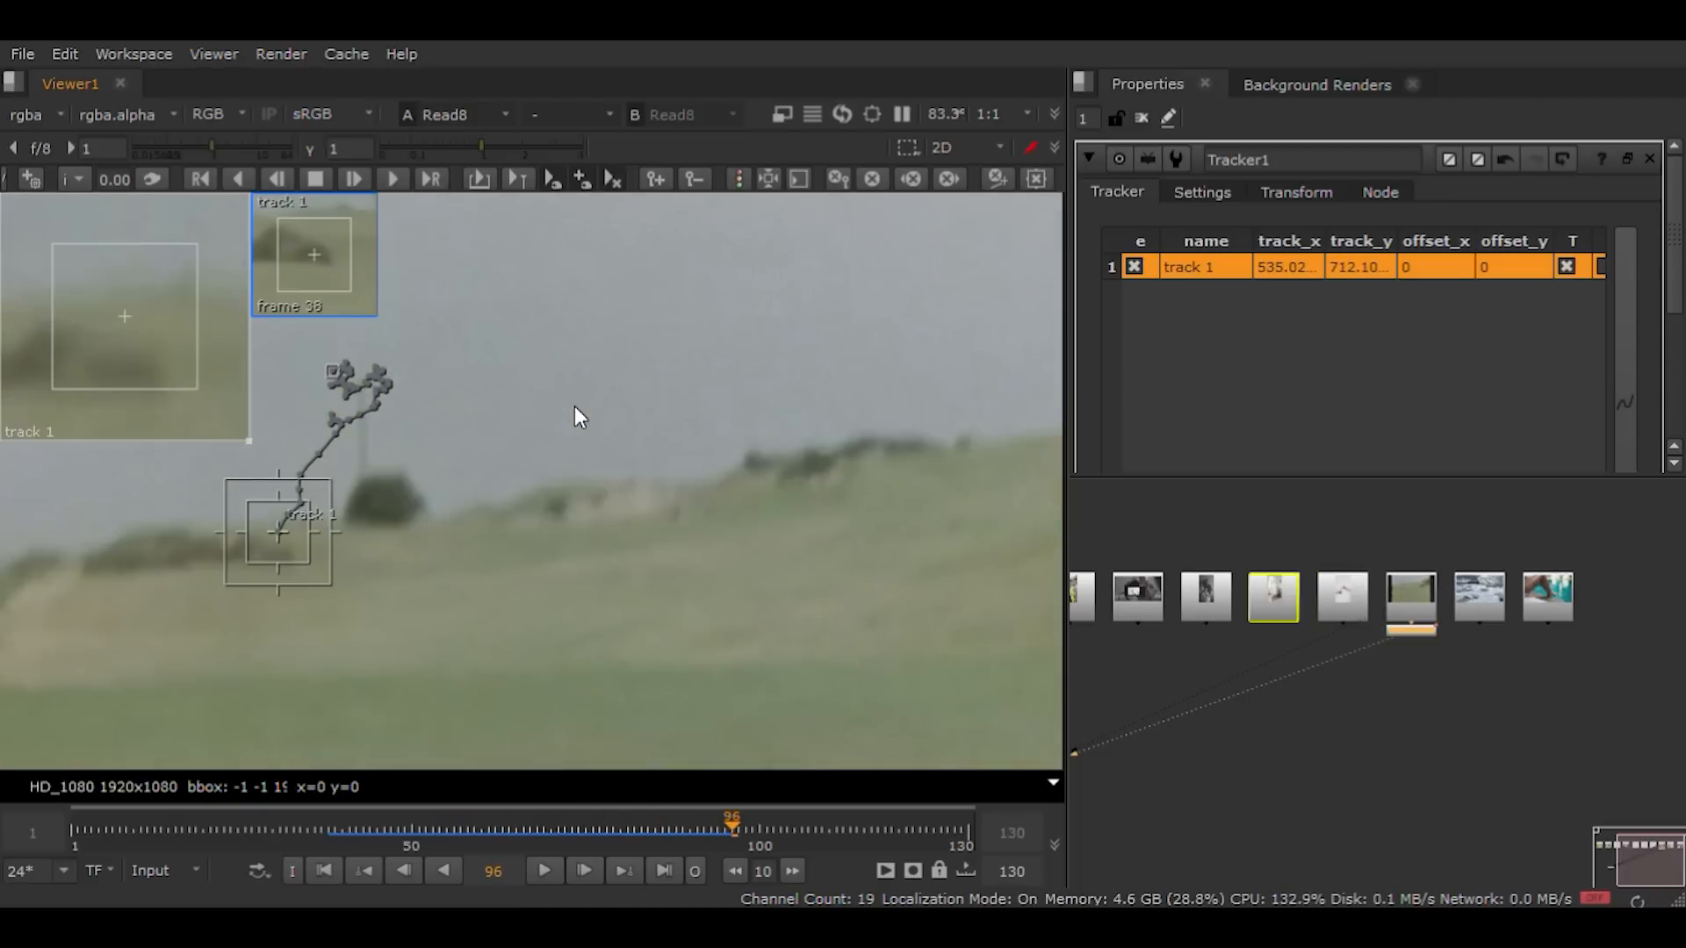
mouse_move(337, 827)
mouse_down()
mouse_move(773, 847)
mouse_move(325, 836)
mouse_move(339, 841)
mouse_move(325, 825)
mouse_up()
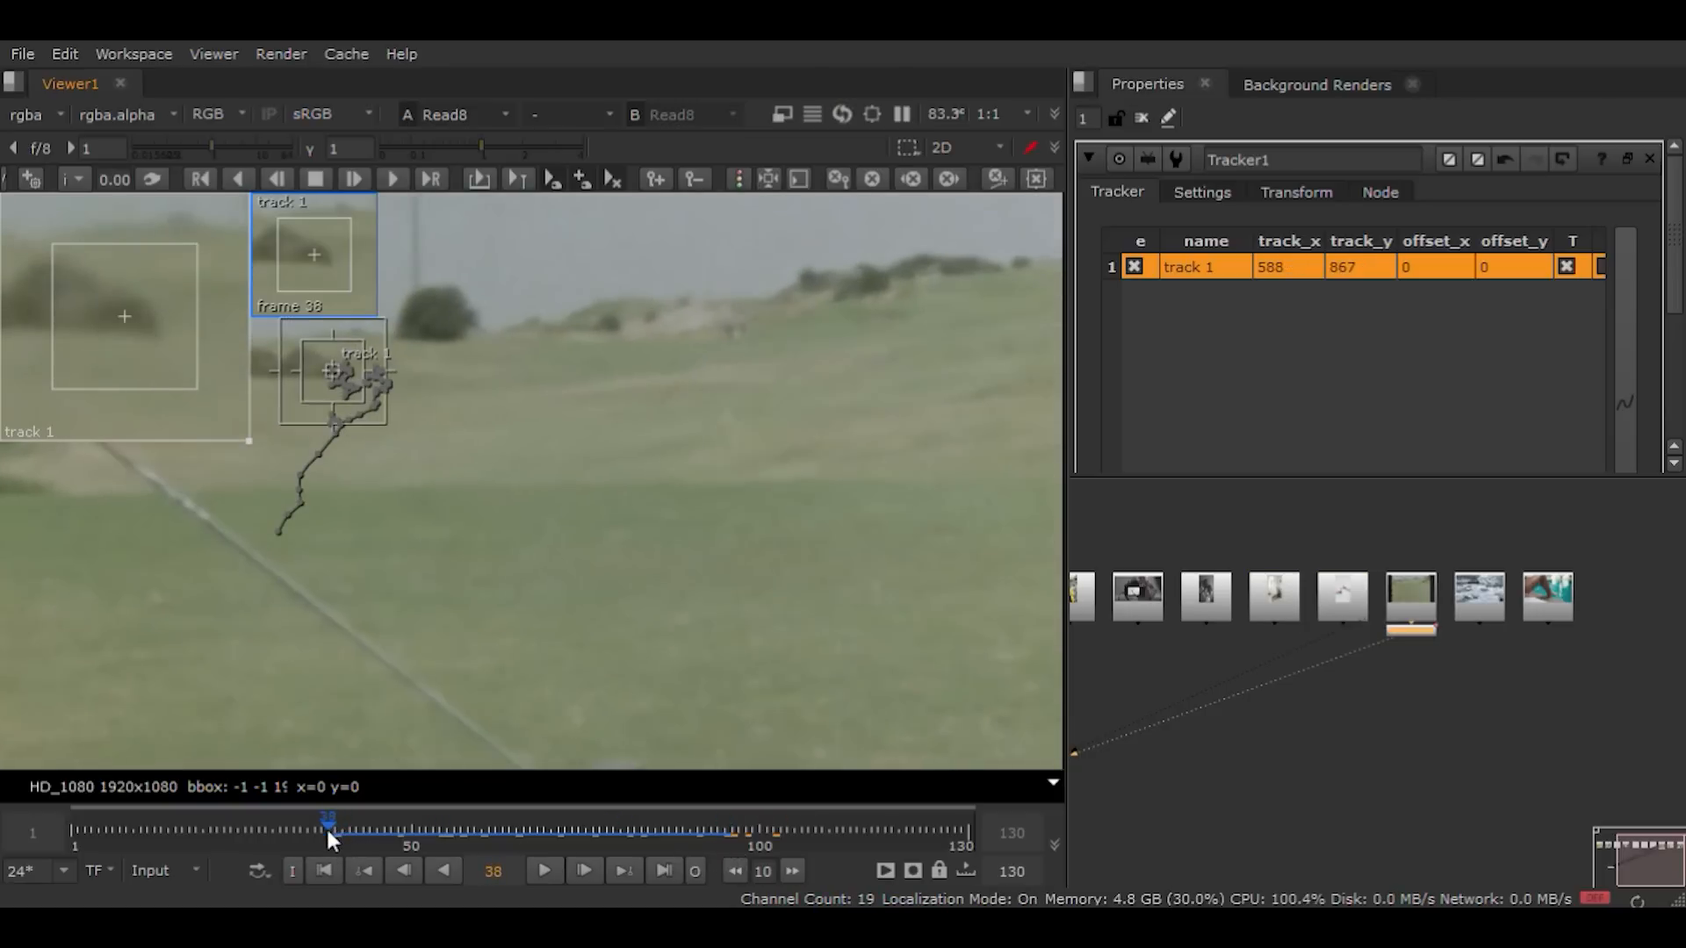
click(365, 871)
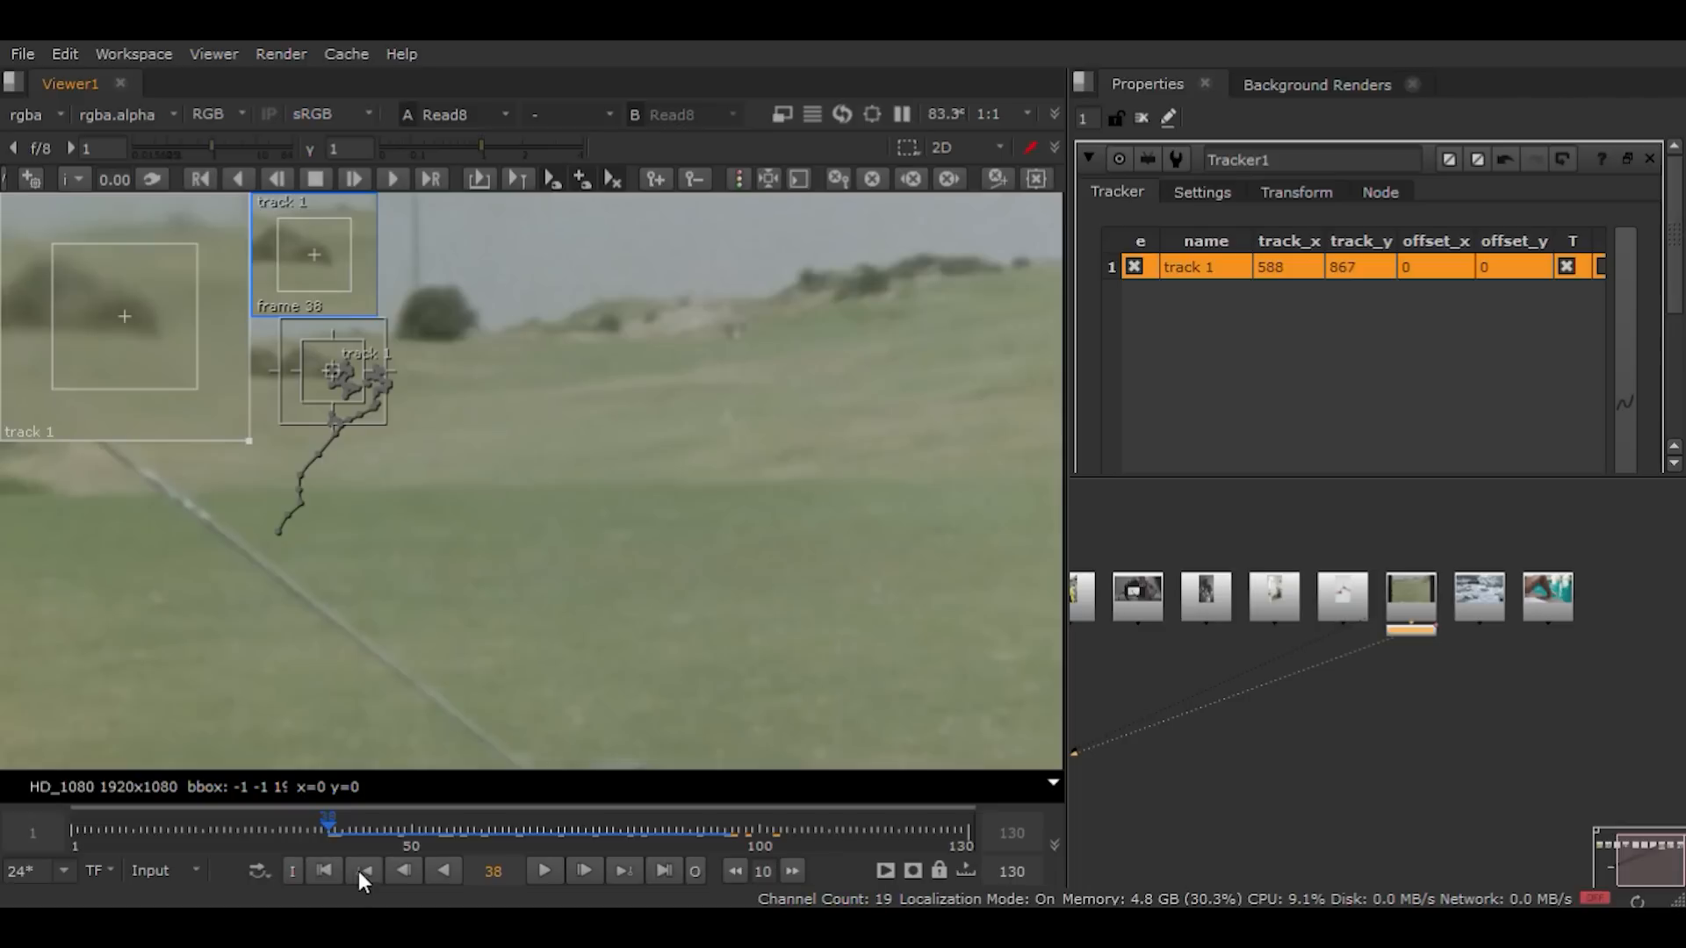
click(239, 180)
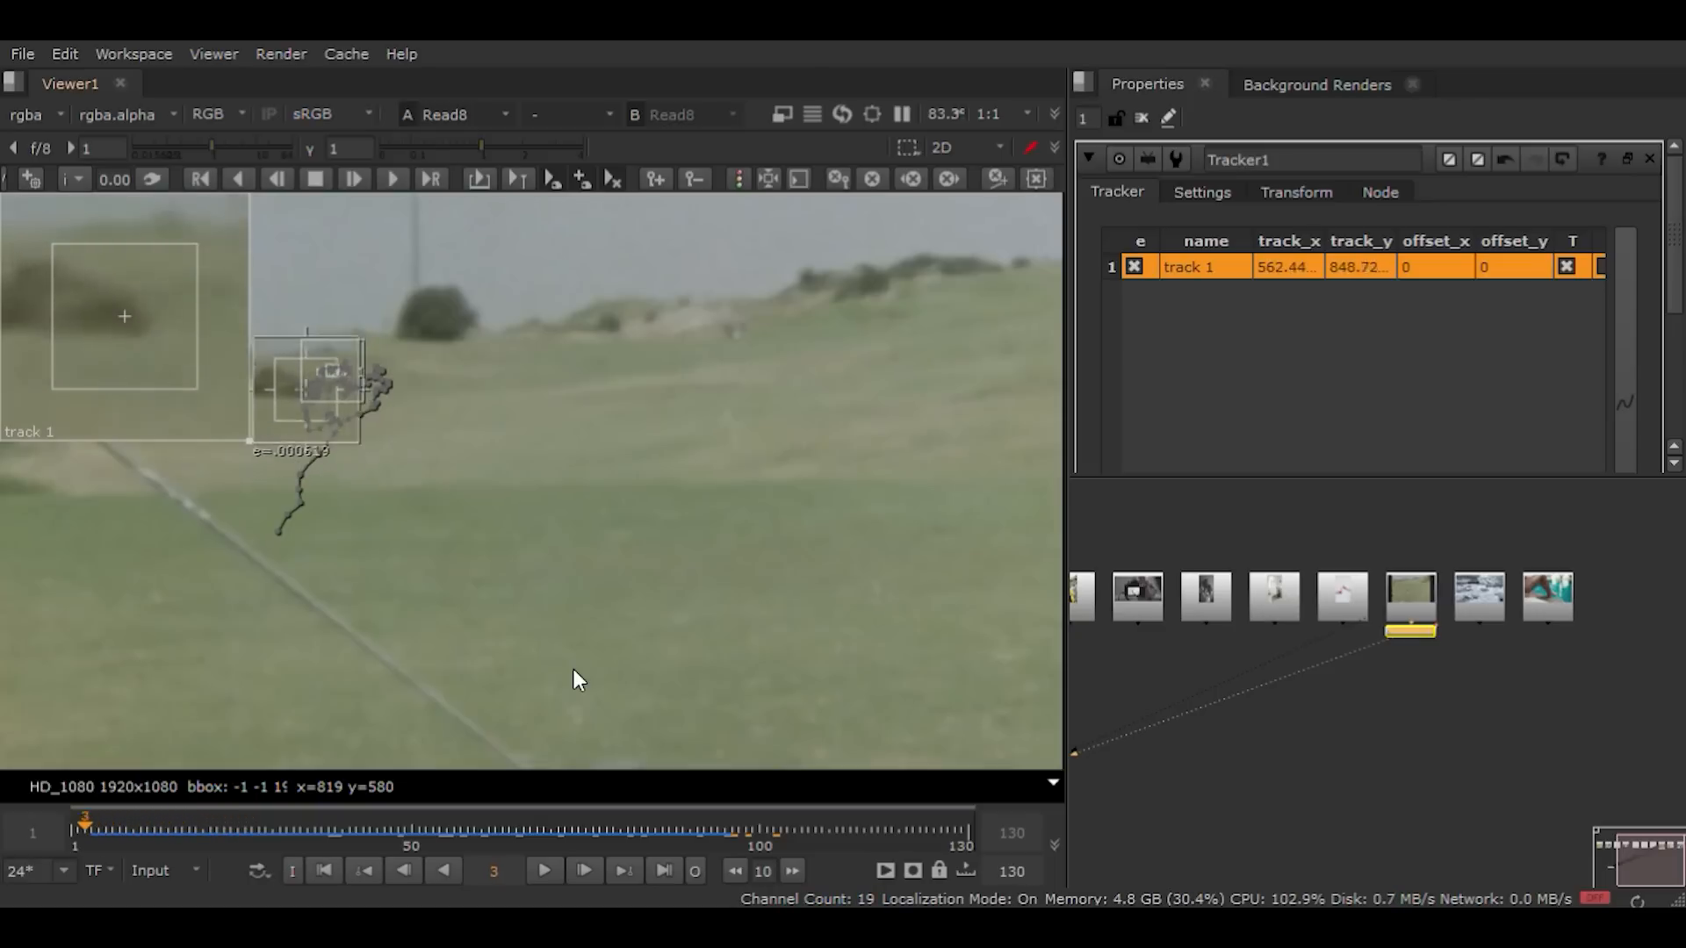
Step: Play and scrub through the tracked frames to examine how the point follows the bush, ending at frame 84
click(542, 869)
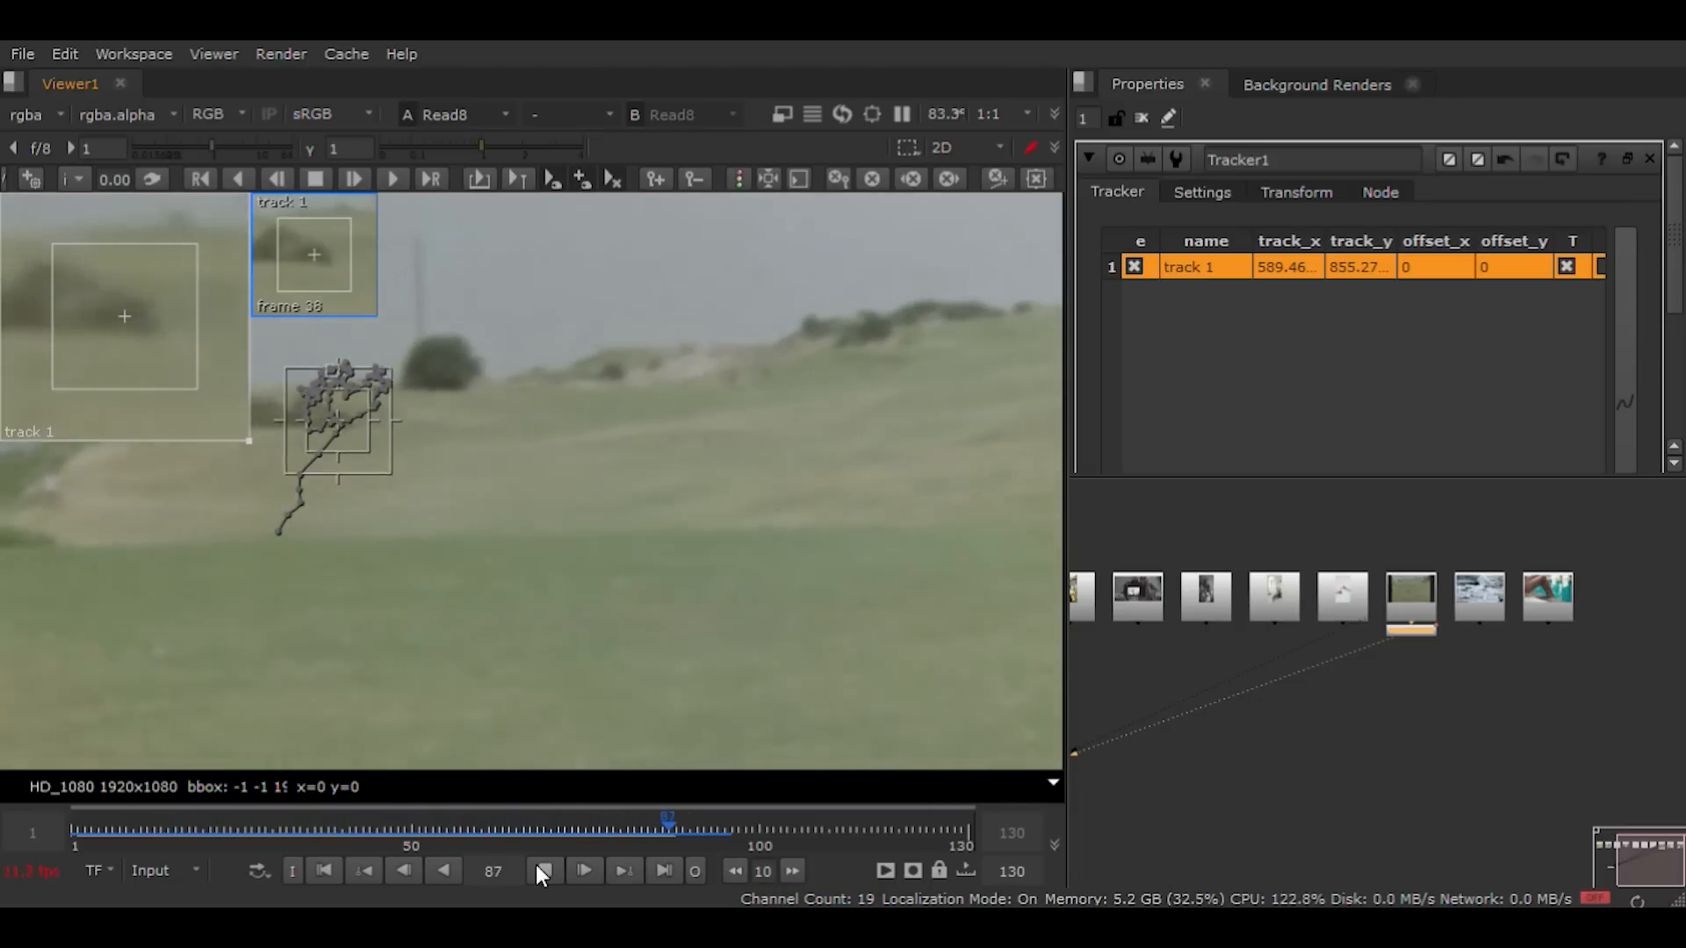
click(539, 869)
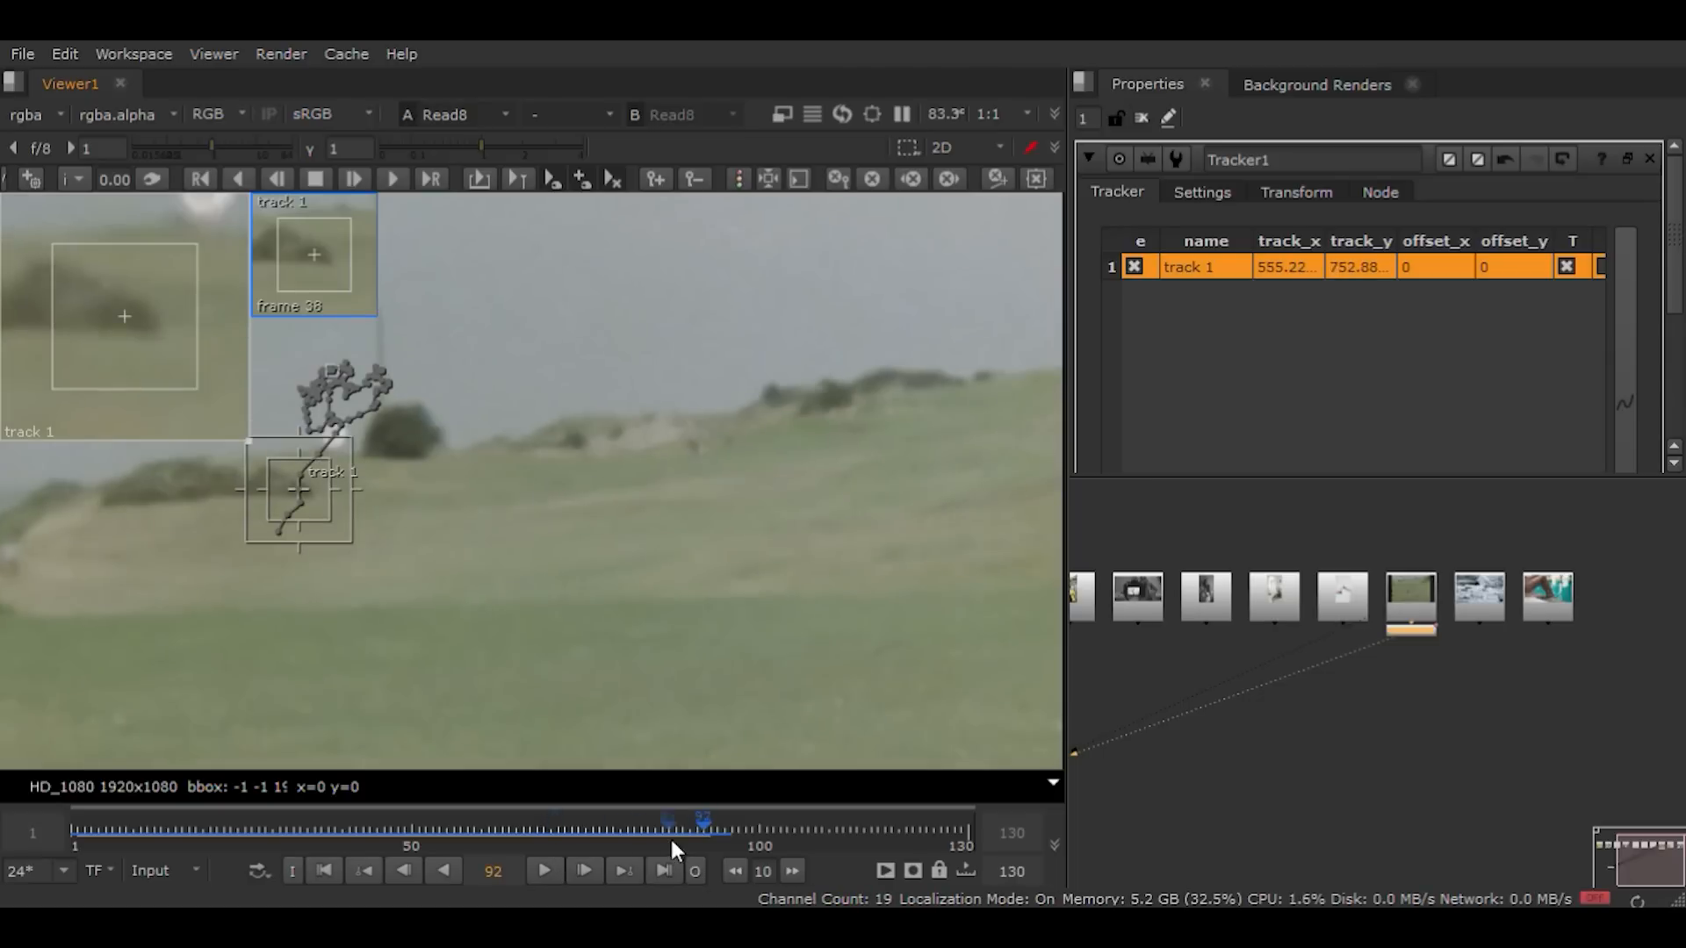
click(543, 869)
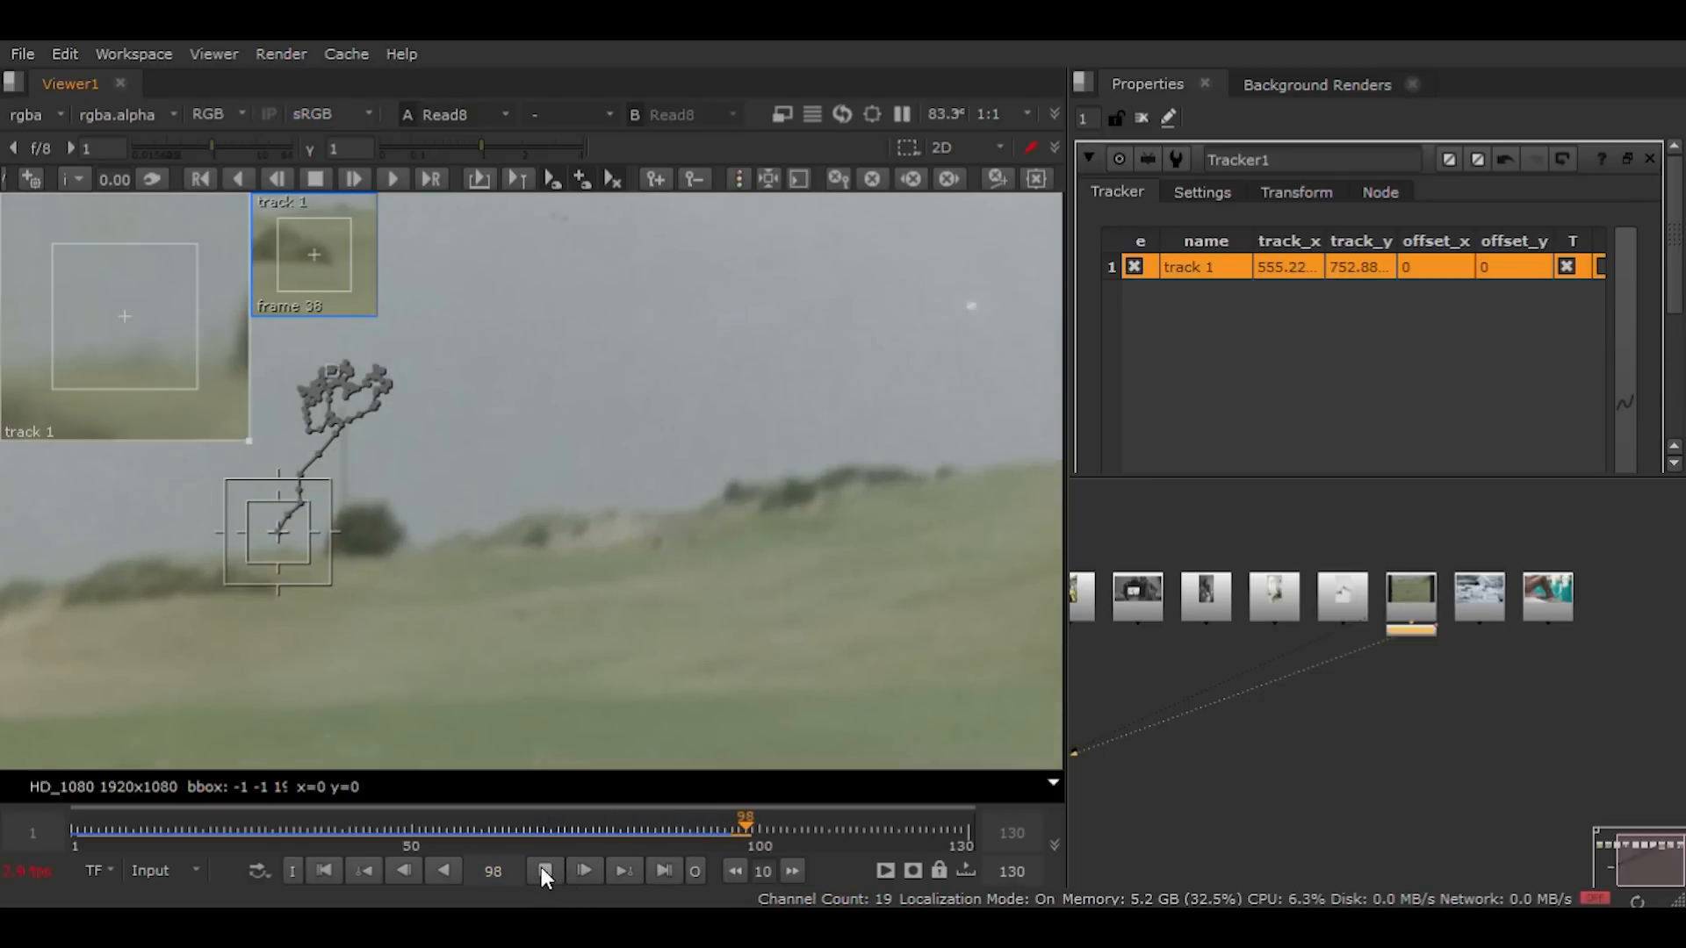
click(540, 867)
drag(687, 826, 644, 841)
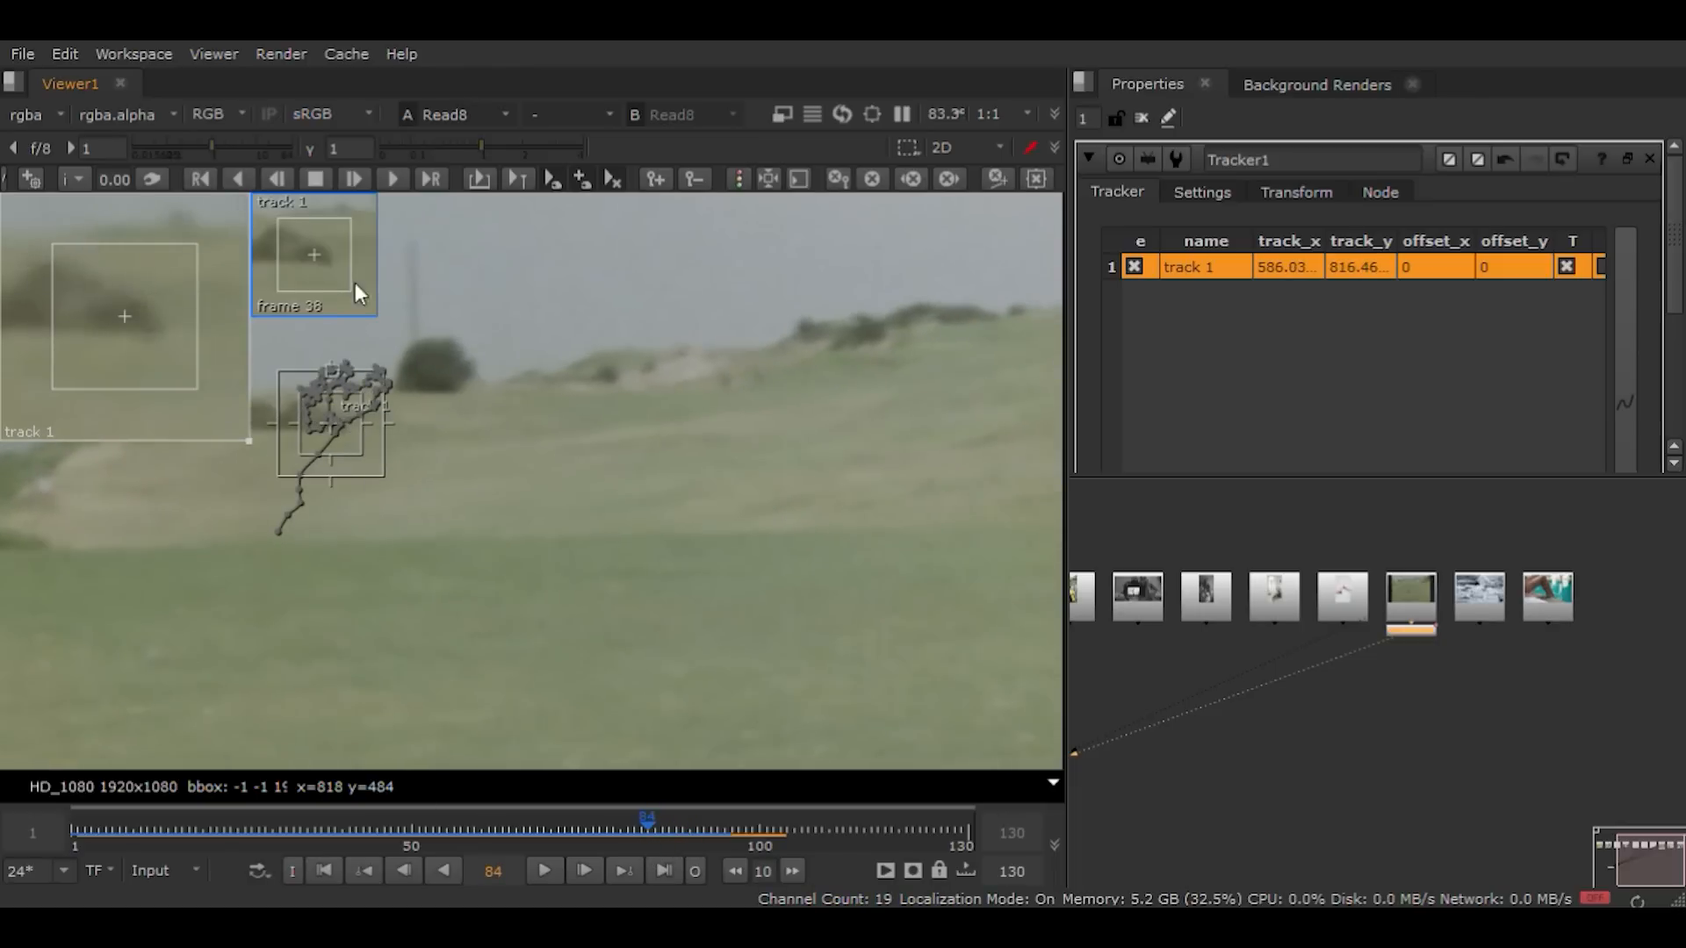
Step: Track the point forward again from frame 84 and scrub through the retracked frames to frame 94
click(403, 178)
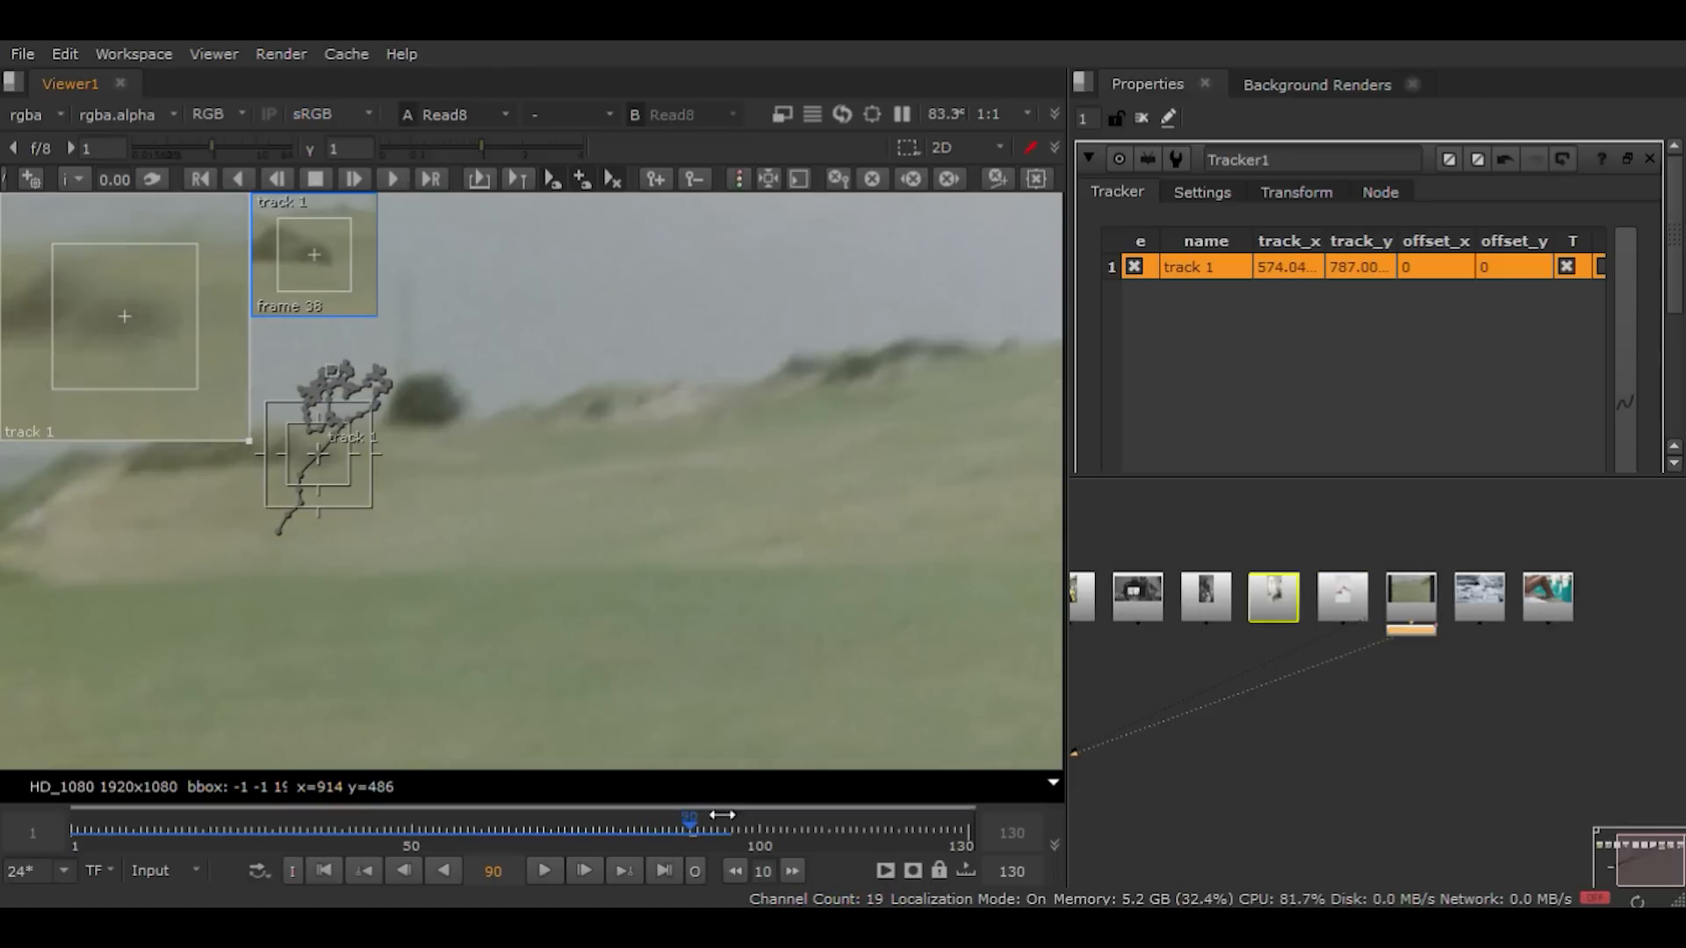
mouse_move(683, 820)
mouse_down()
mouse_move(729, 813)
mouse_move(675, 832)
mouse_up()
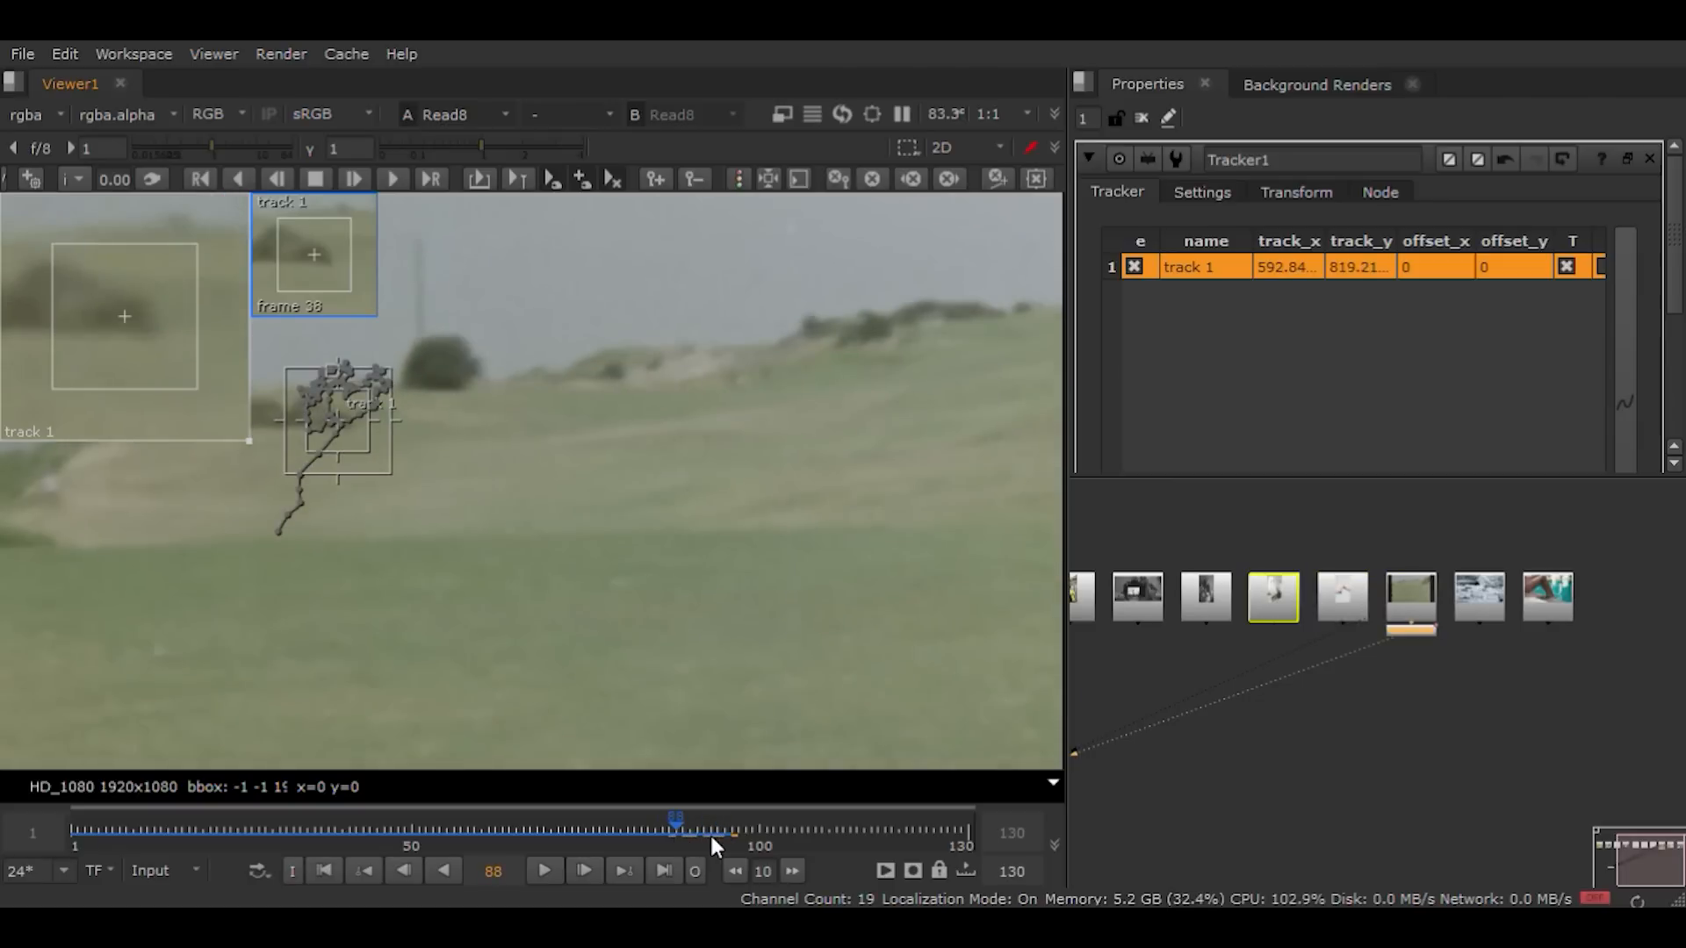
click(711, 834)
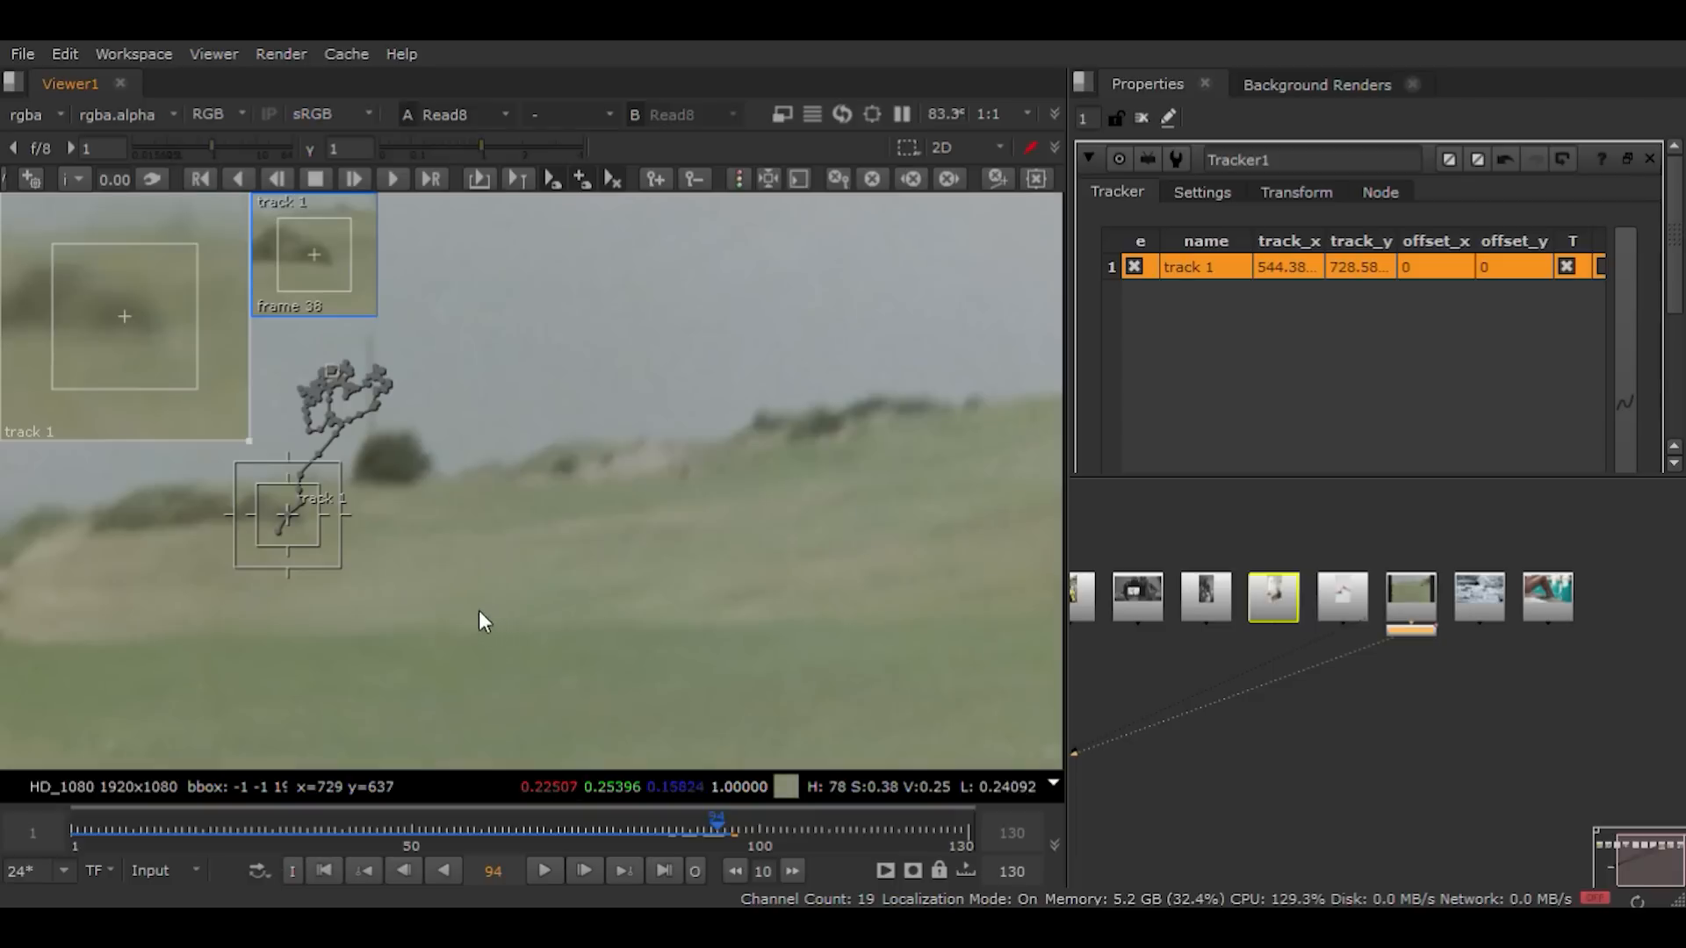
Step: Step back and forth frame by frame between about frames 91 and 96 to examine whether the point stays on the bush's edge
key(Left)
key(Right)
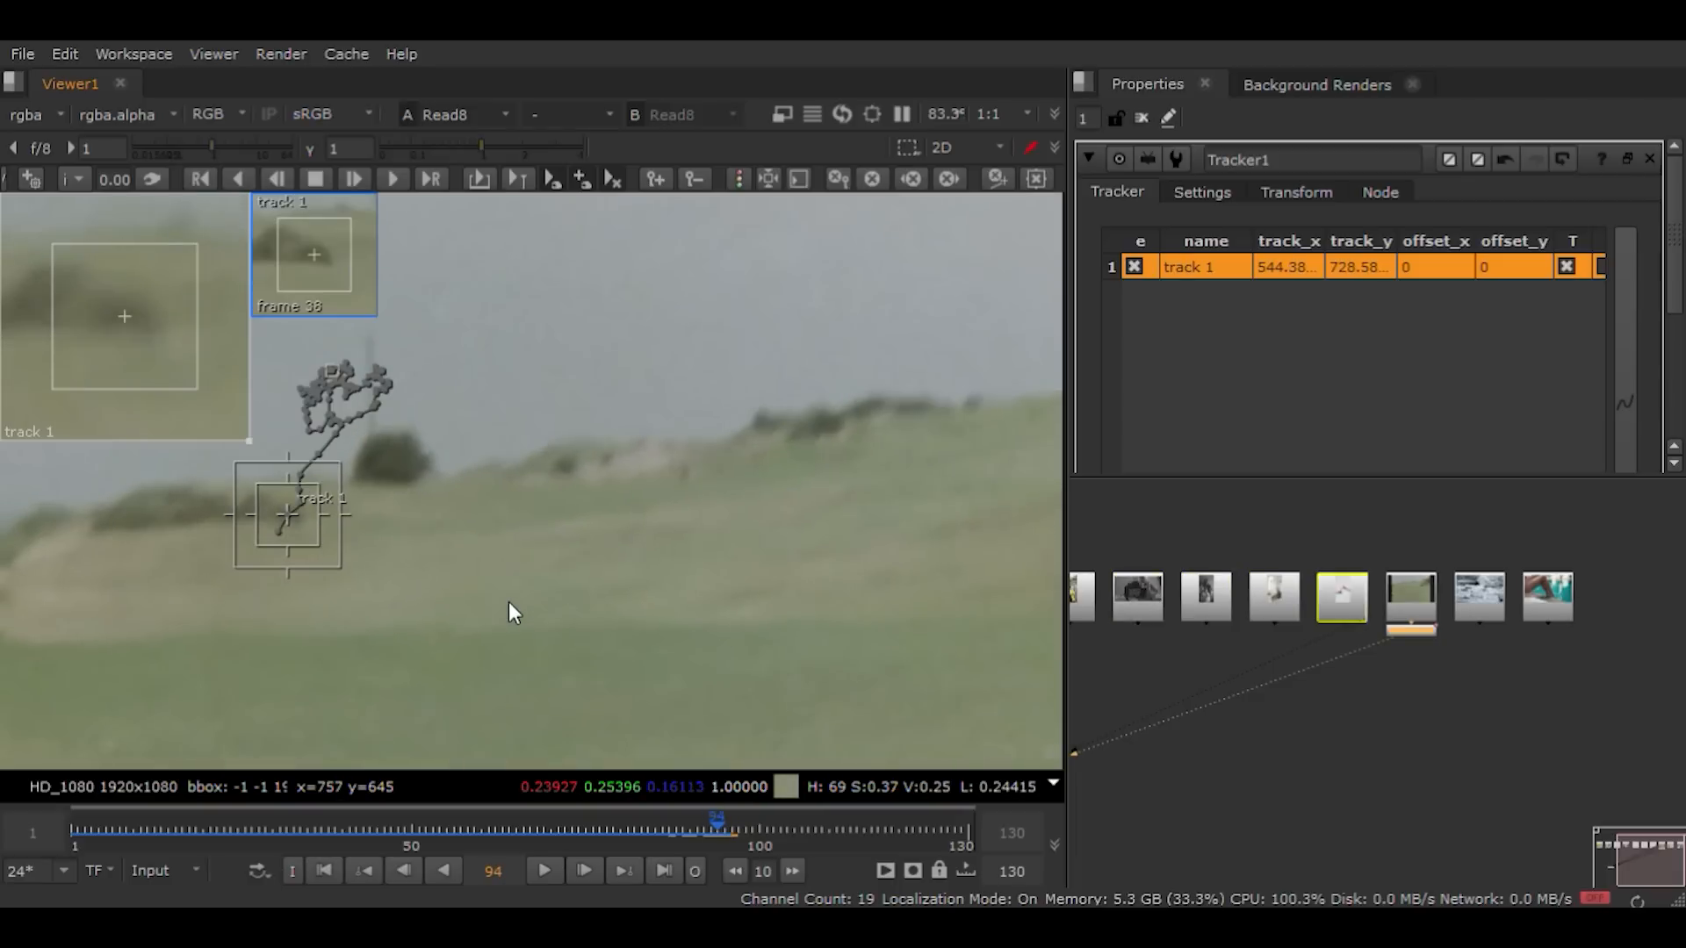
key(Right)
key(Left)
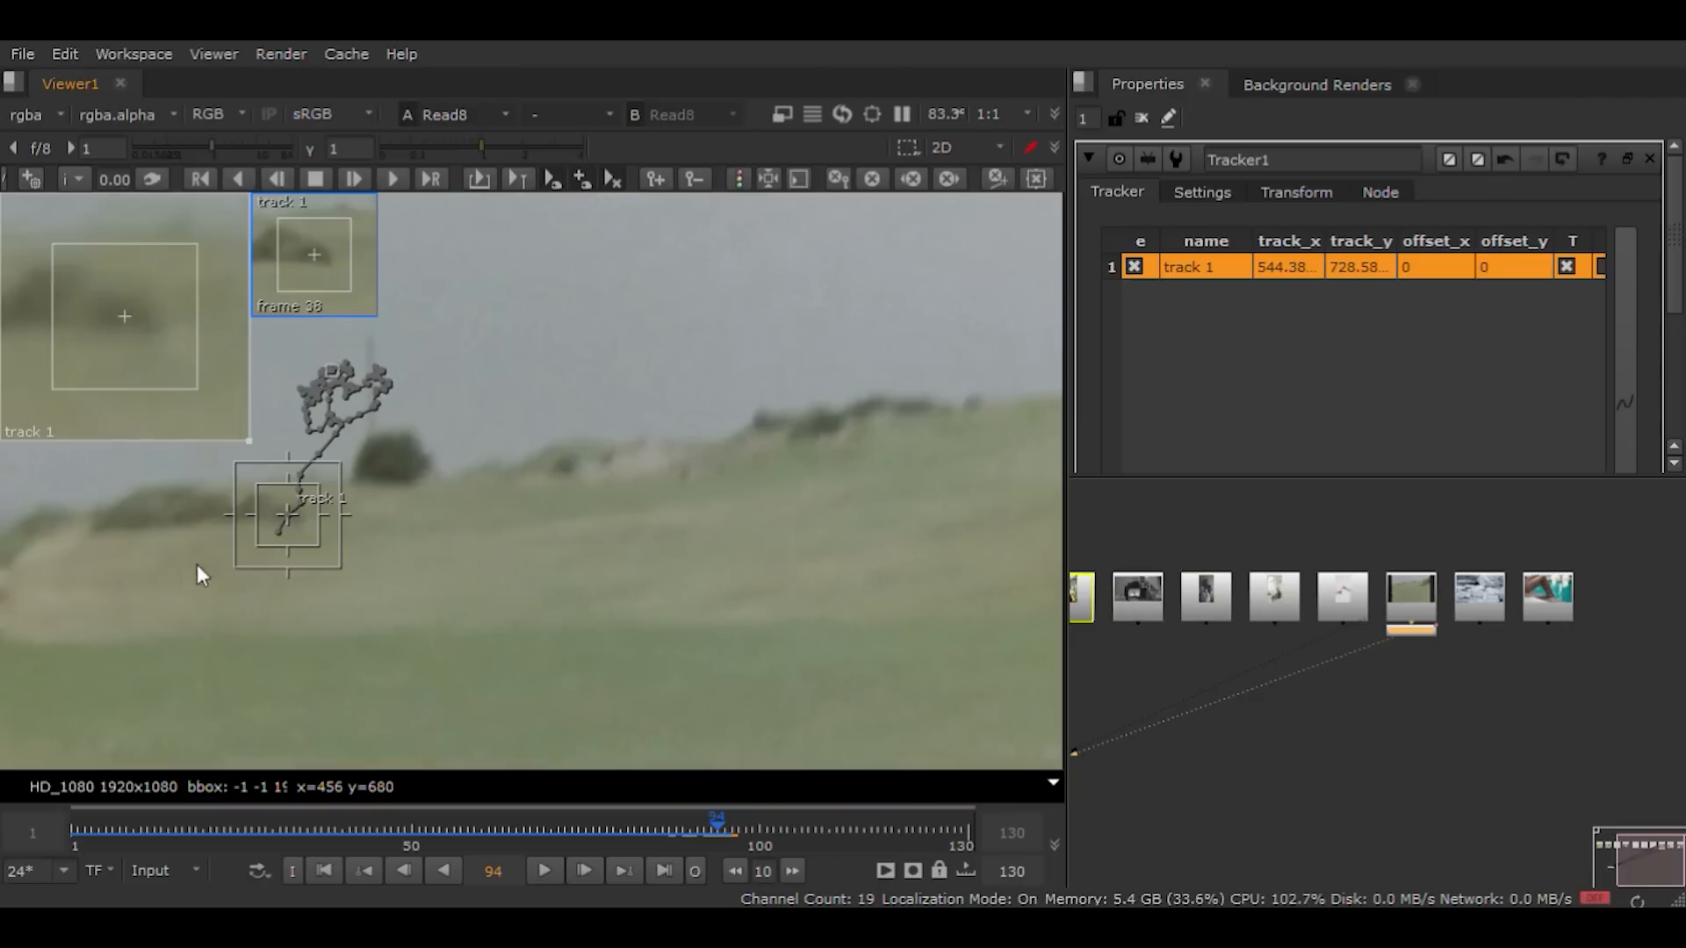
scroll(210, 531, up, 3)
middle_drag(198, 530, 437, 578)
key(Right)
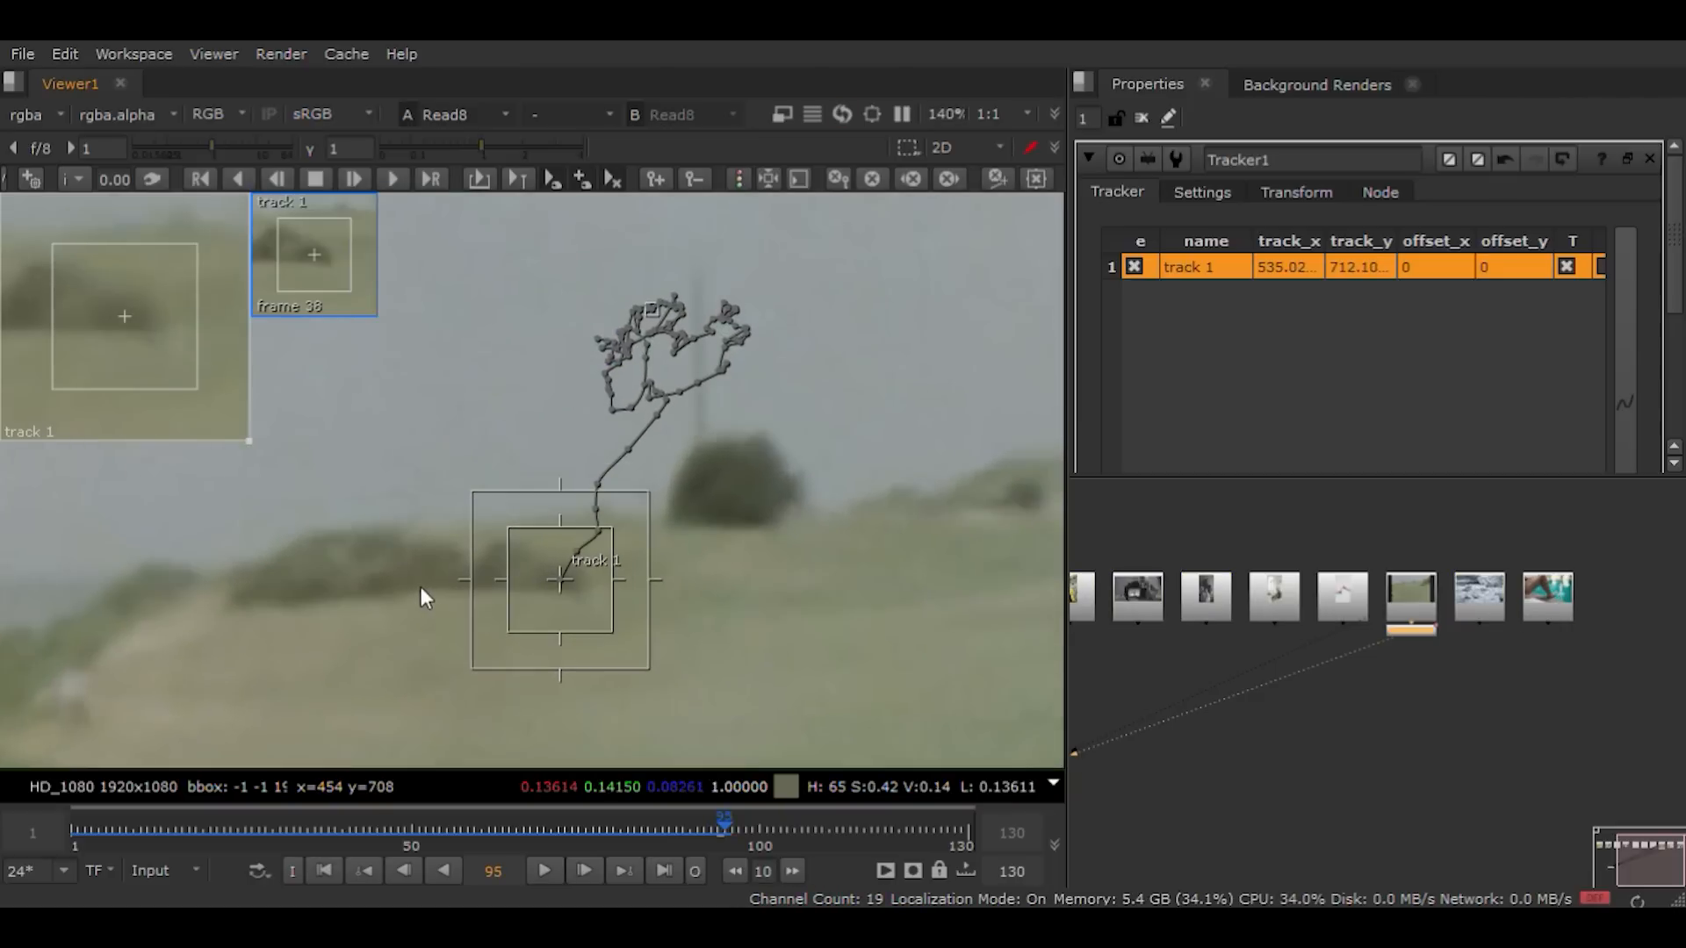
key(Left)
key(Left)
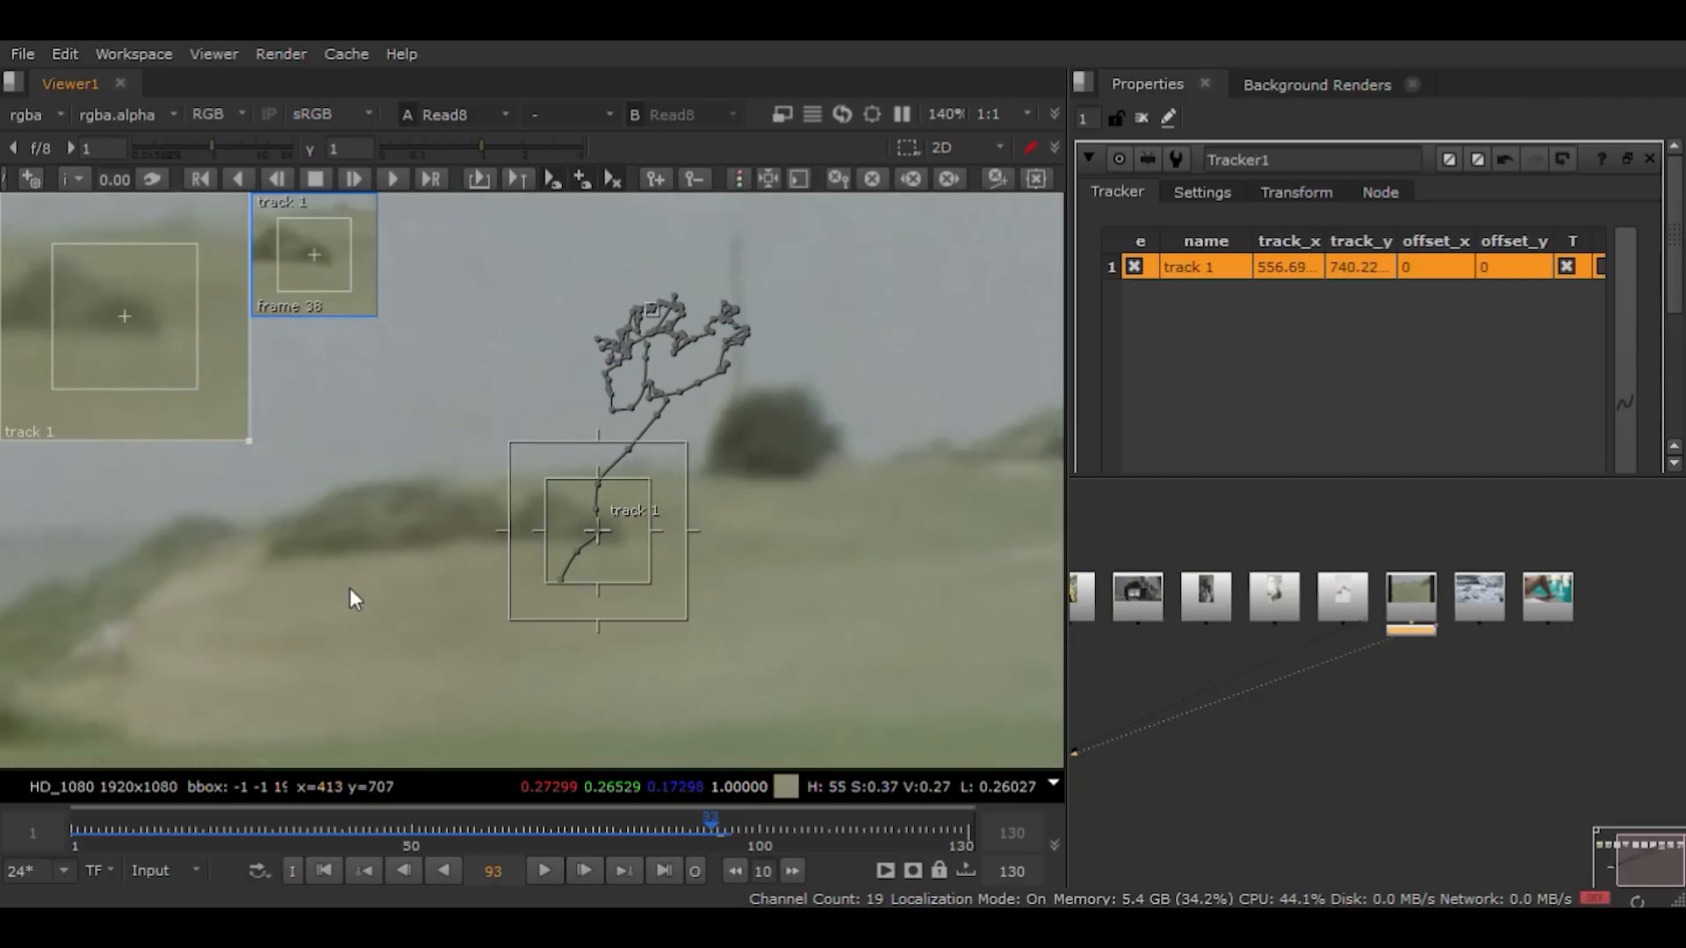
key(Left)
key(Left)
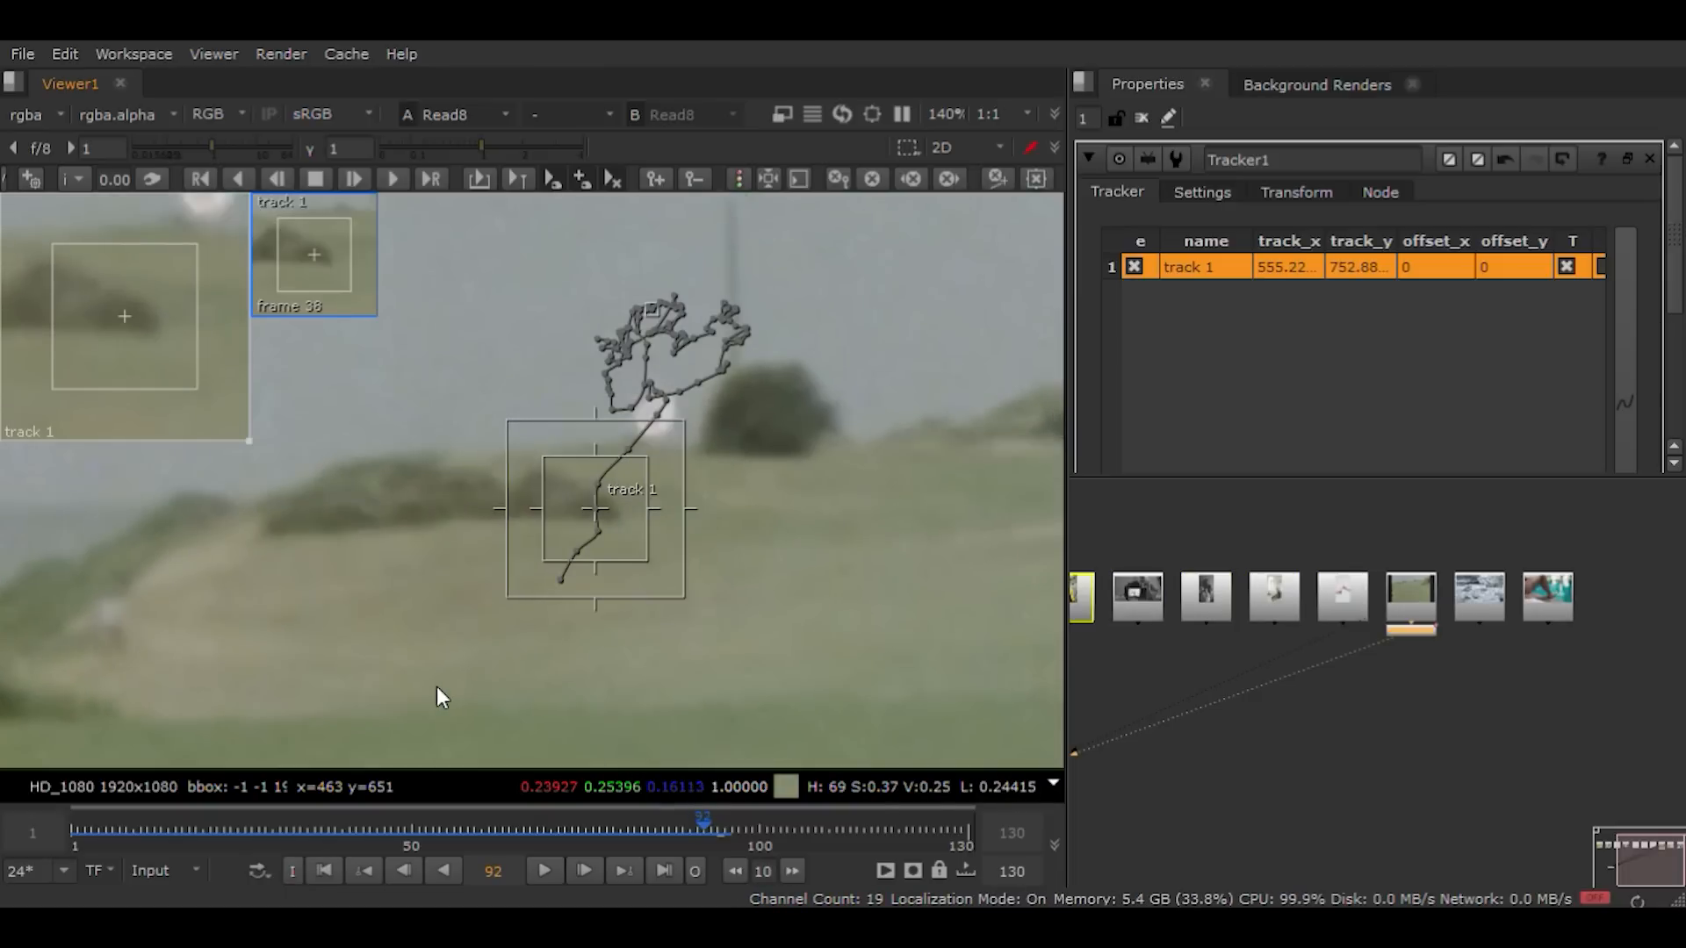
key(Right)
key(Right)
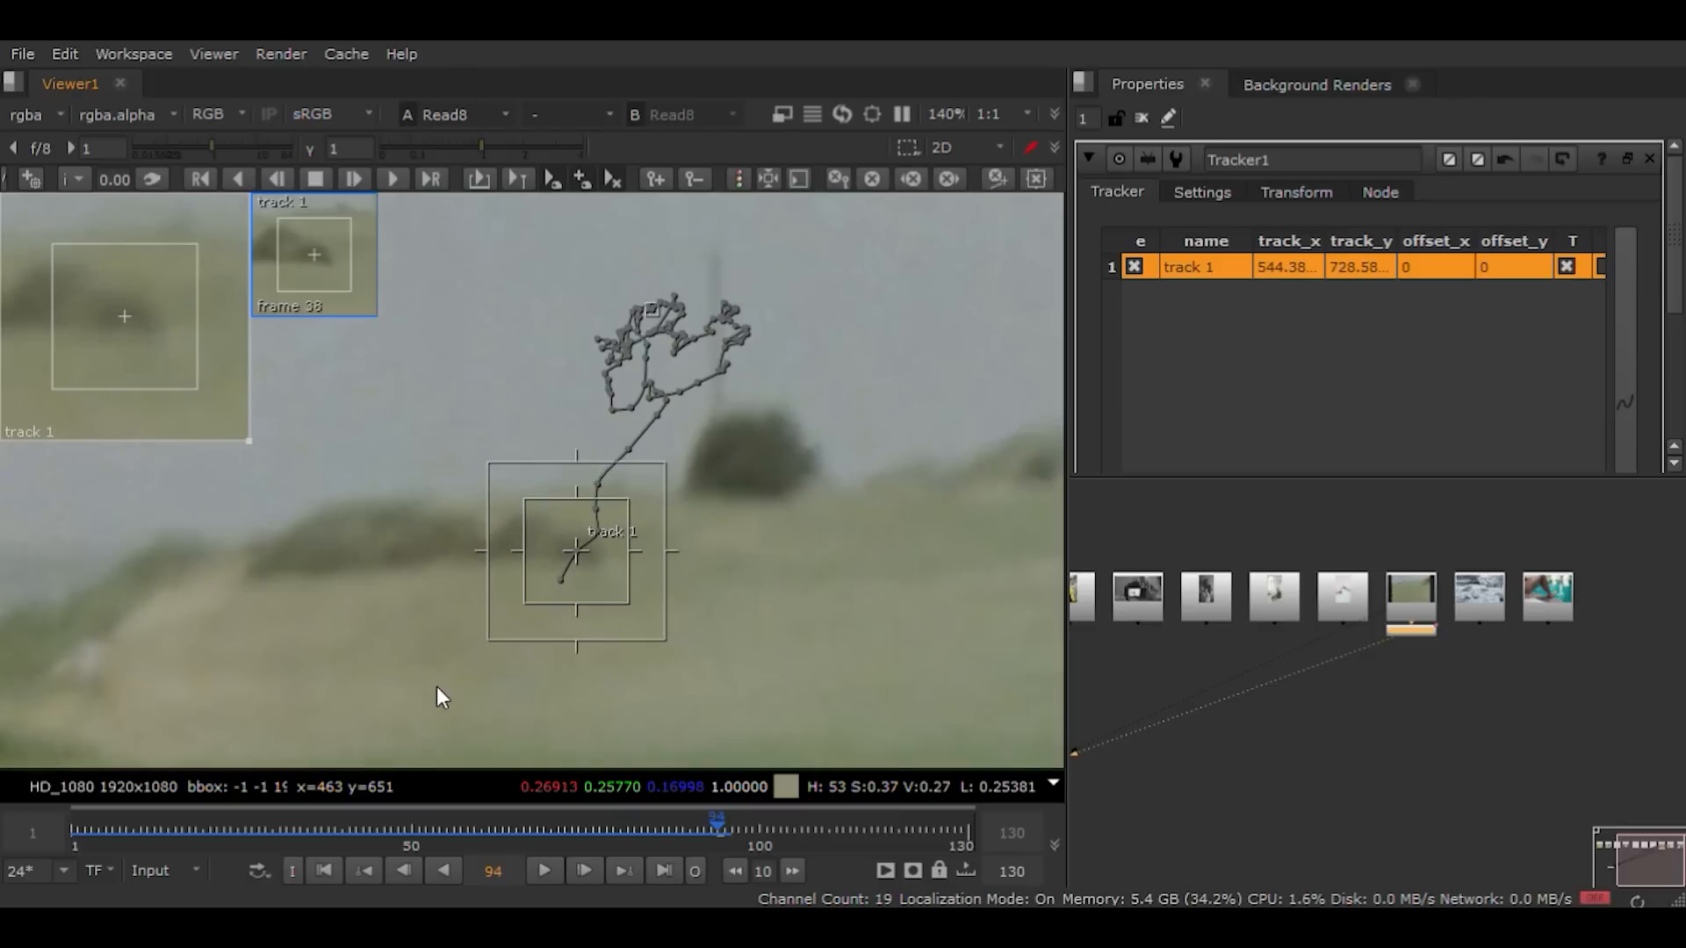
key(Left)
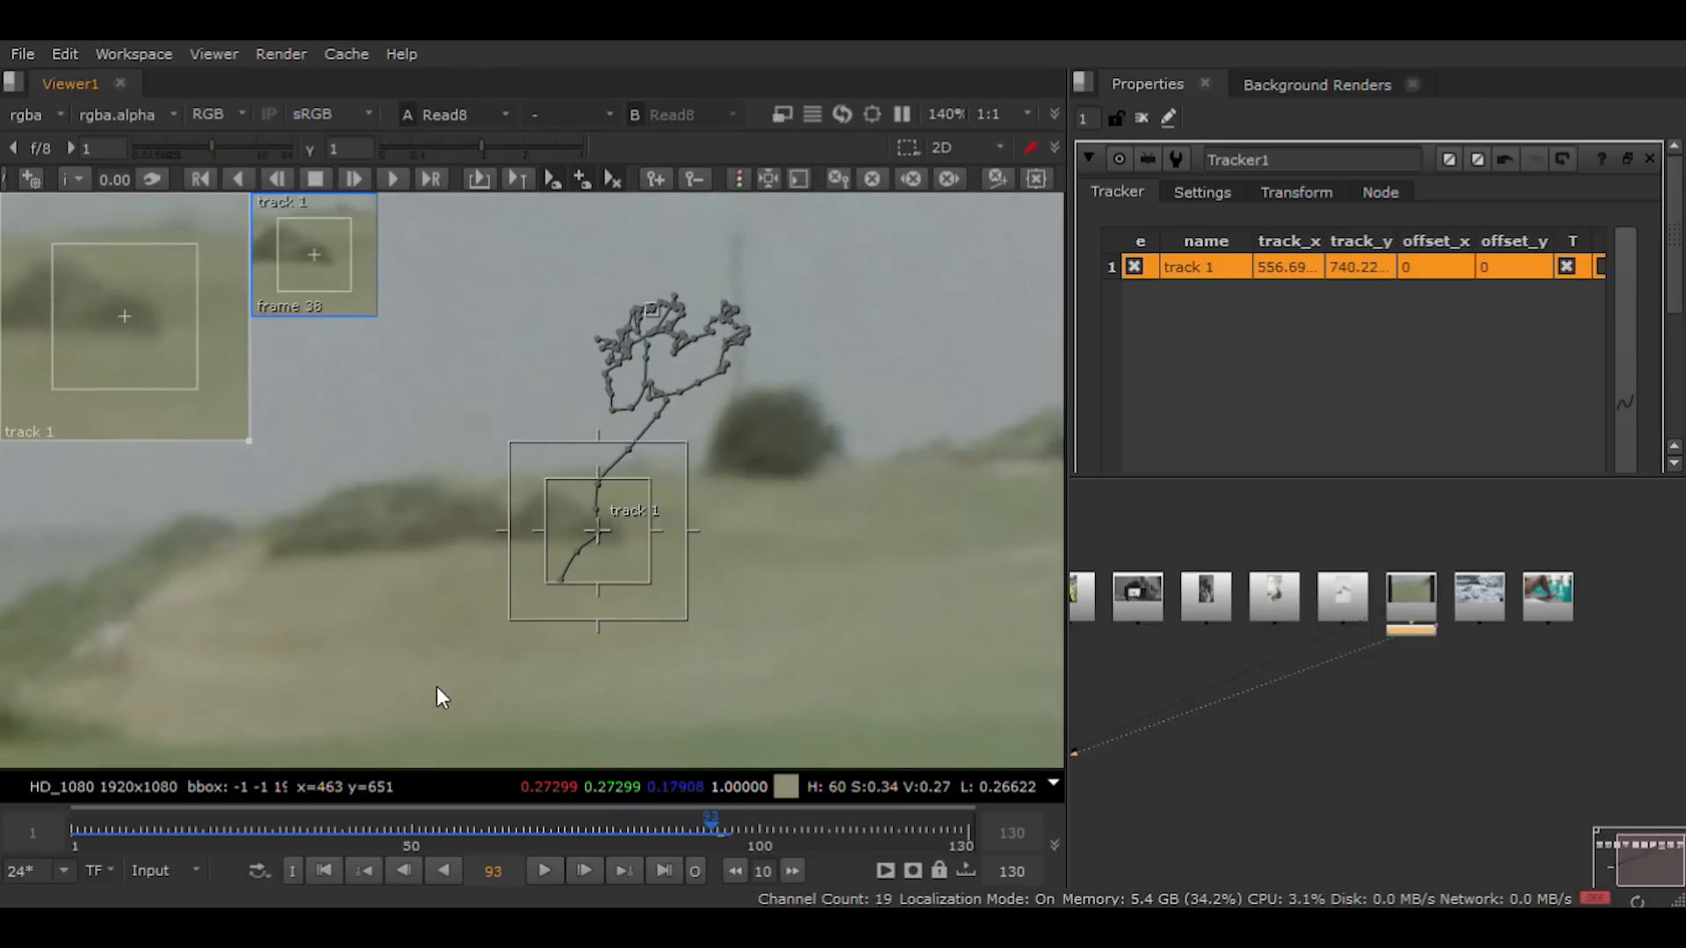
key(Right)
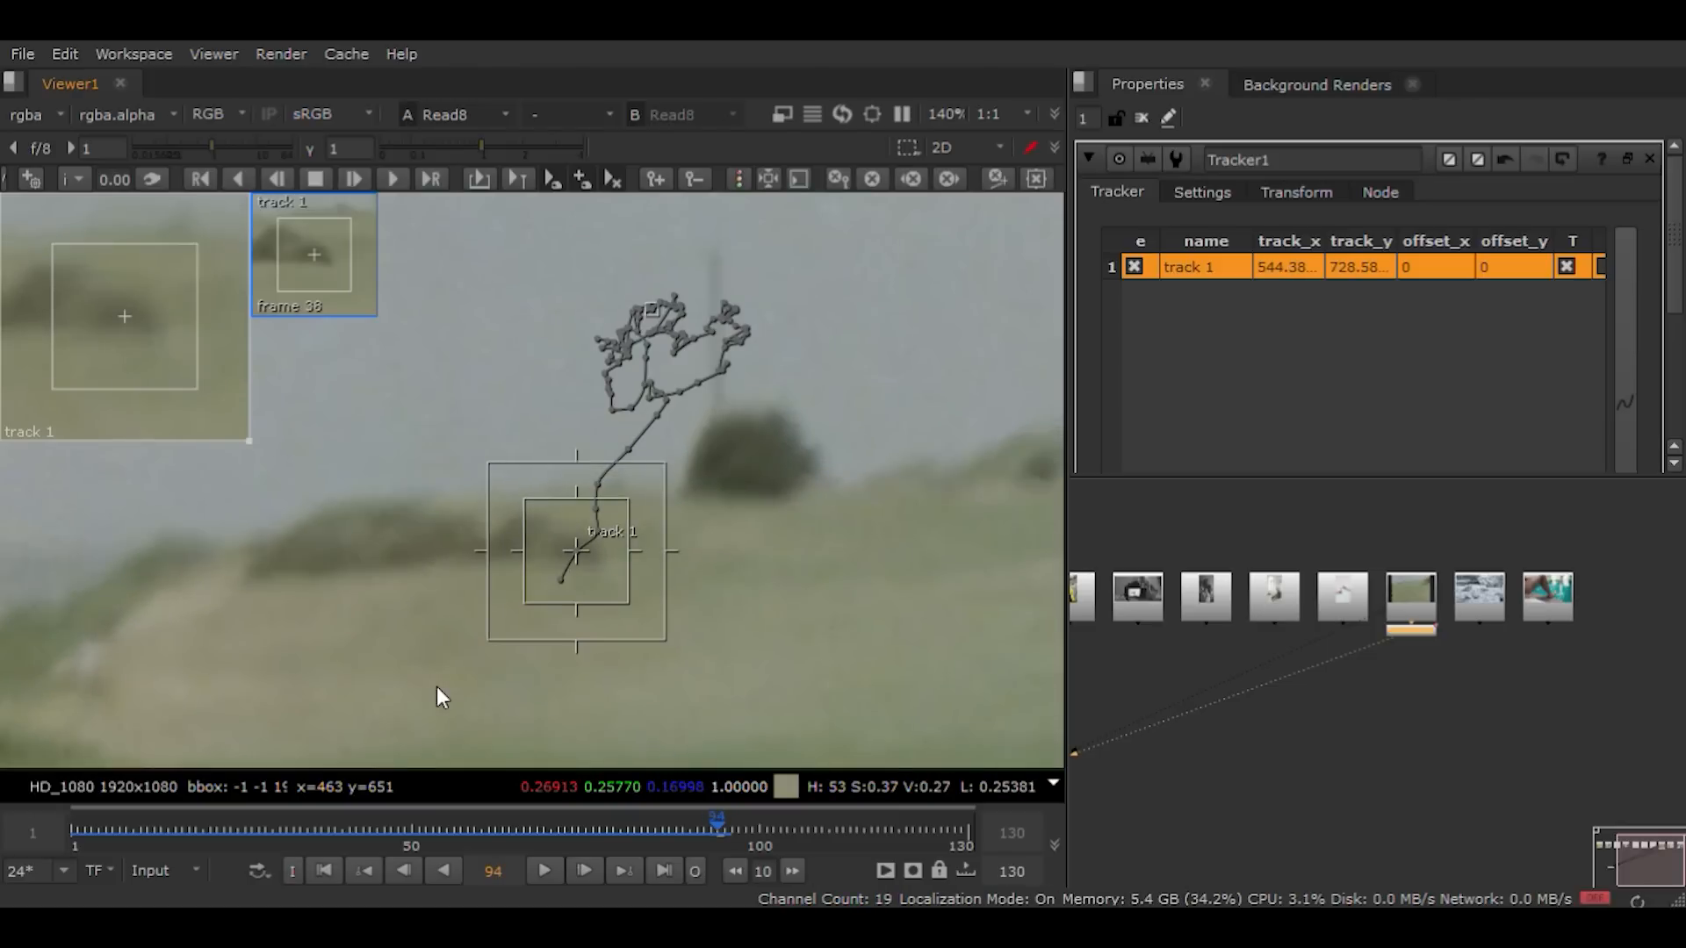
key(Left)
key(Right)
key(Right)
key(Right)
key(Left)
key(Right)
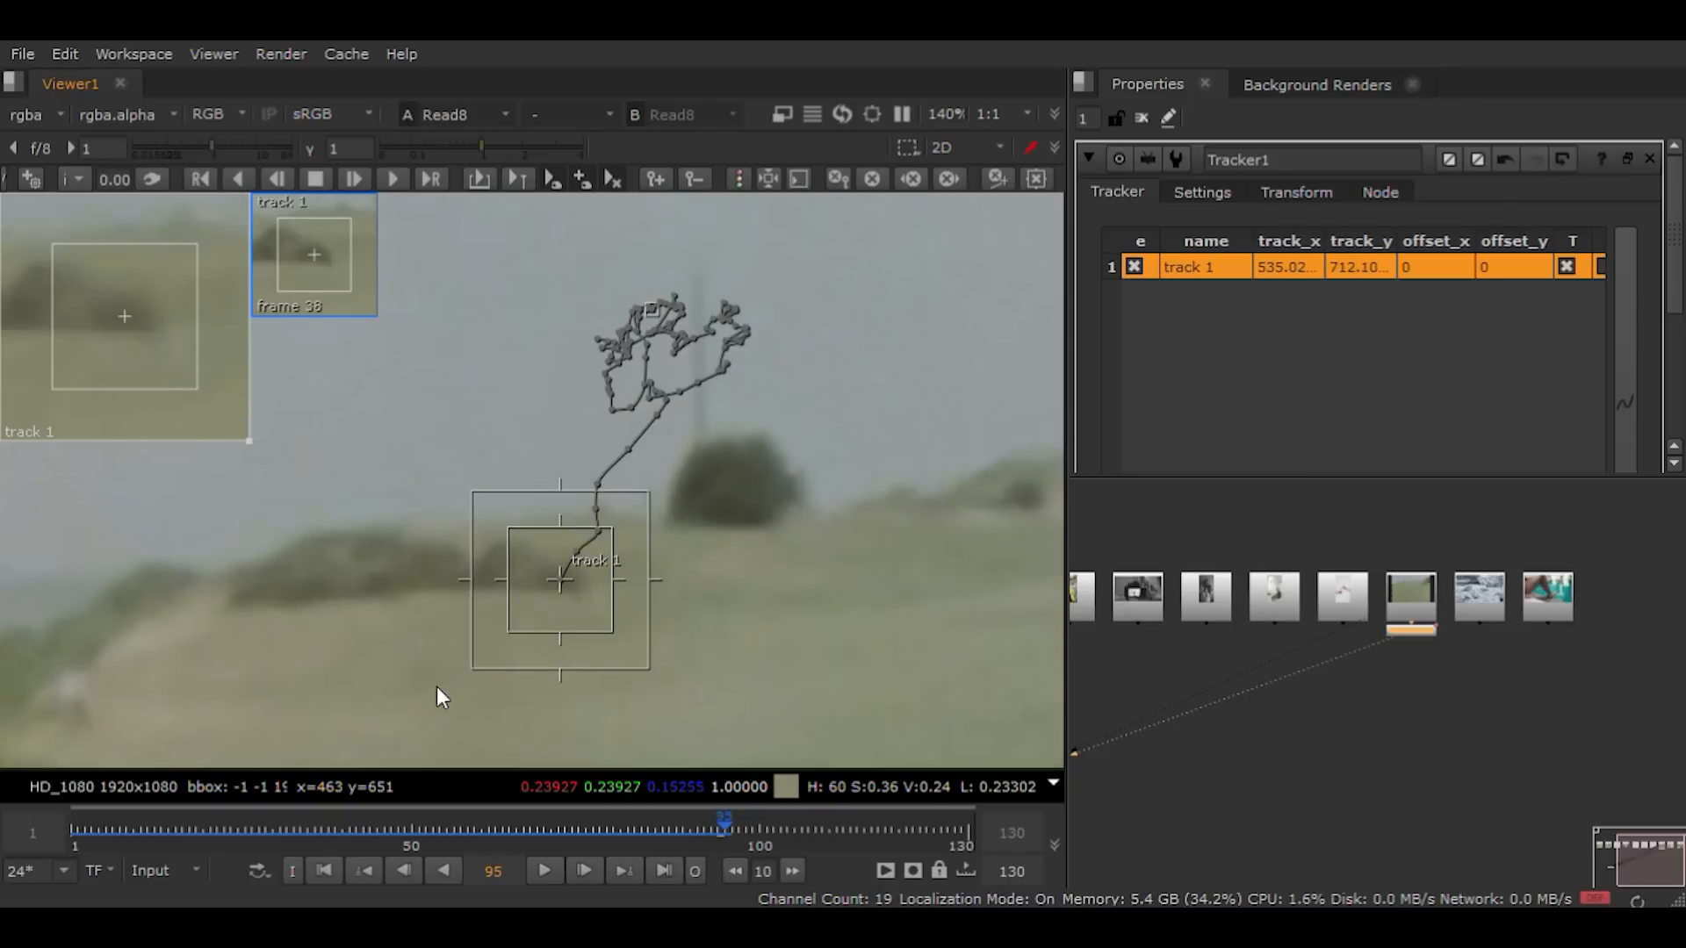
key(Left)
key(Right)
Step: Track one frame forward to frame 96, reposition the point on the bush's end at x 536, y 686.5, and compare it with frame 95
click(355, 186)
scroll(570, 618, up, 2)
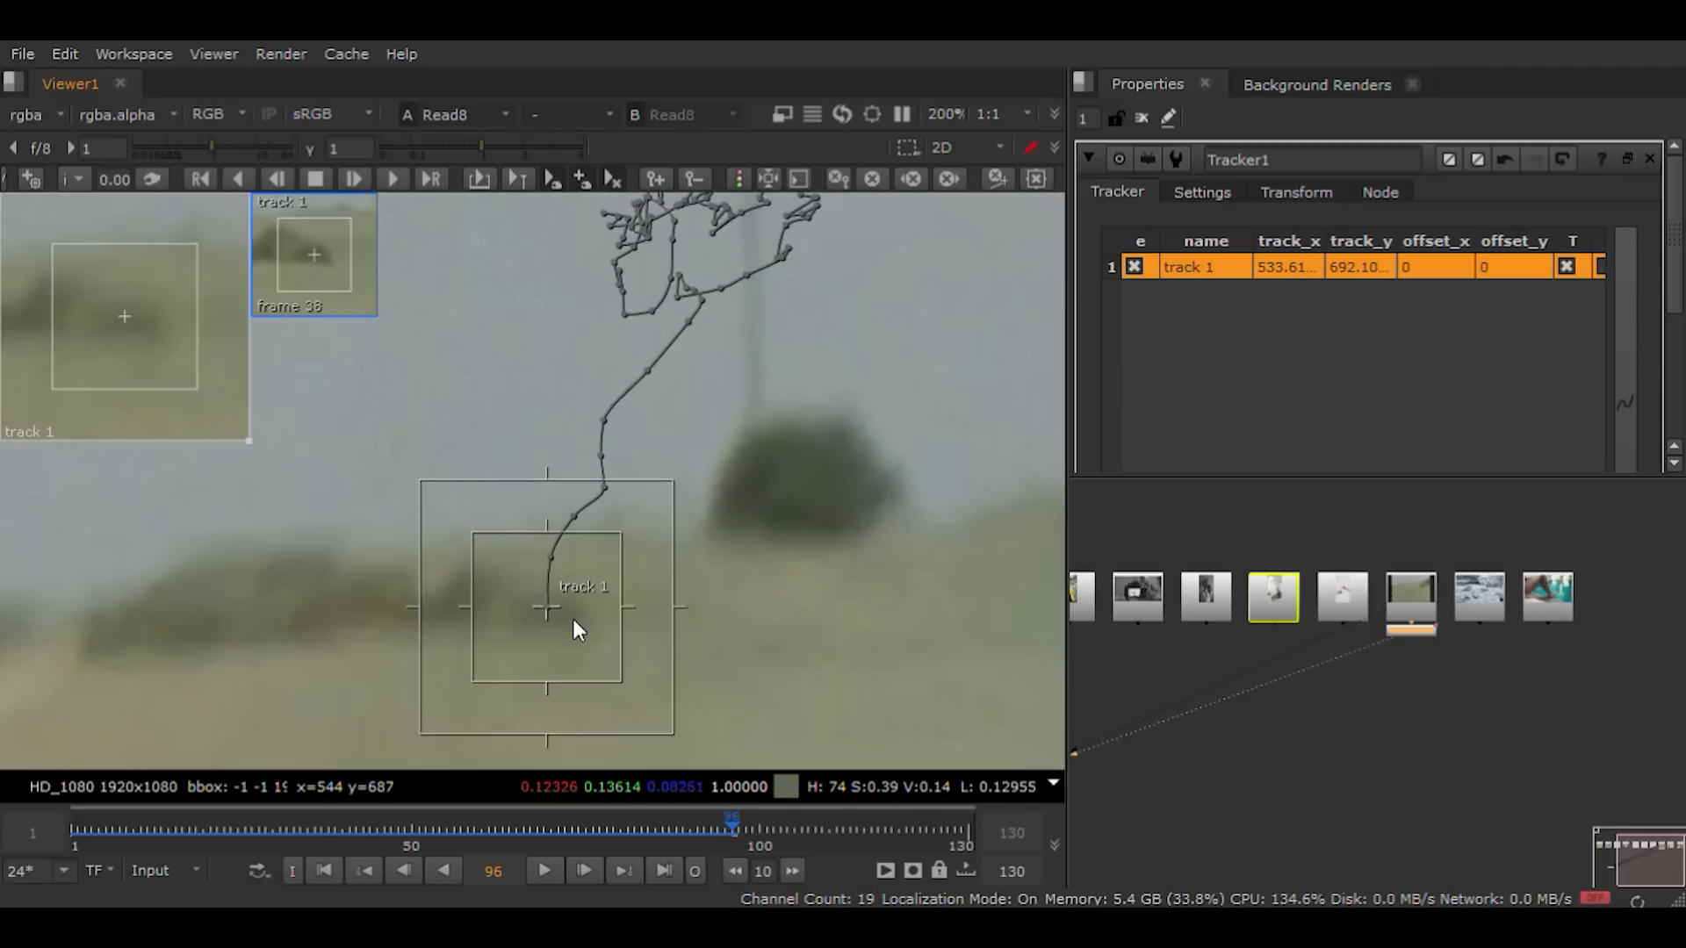
key(Left)
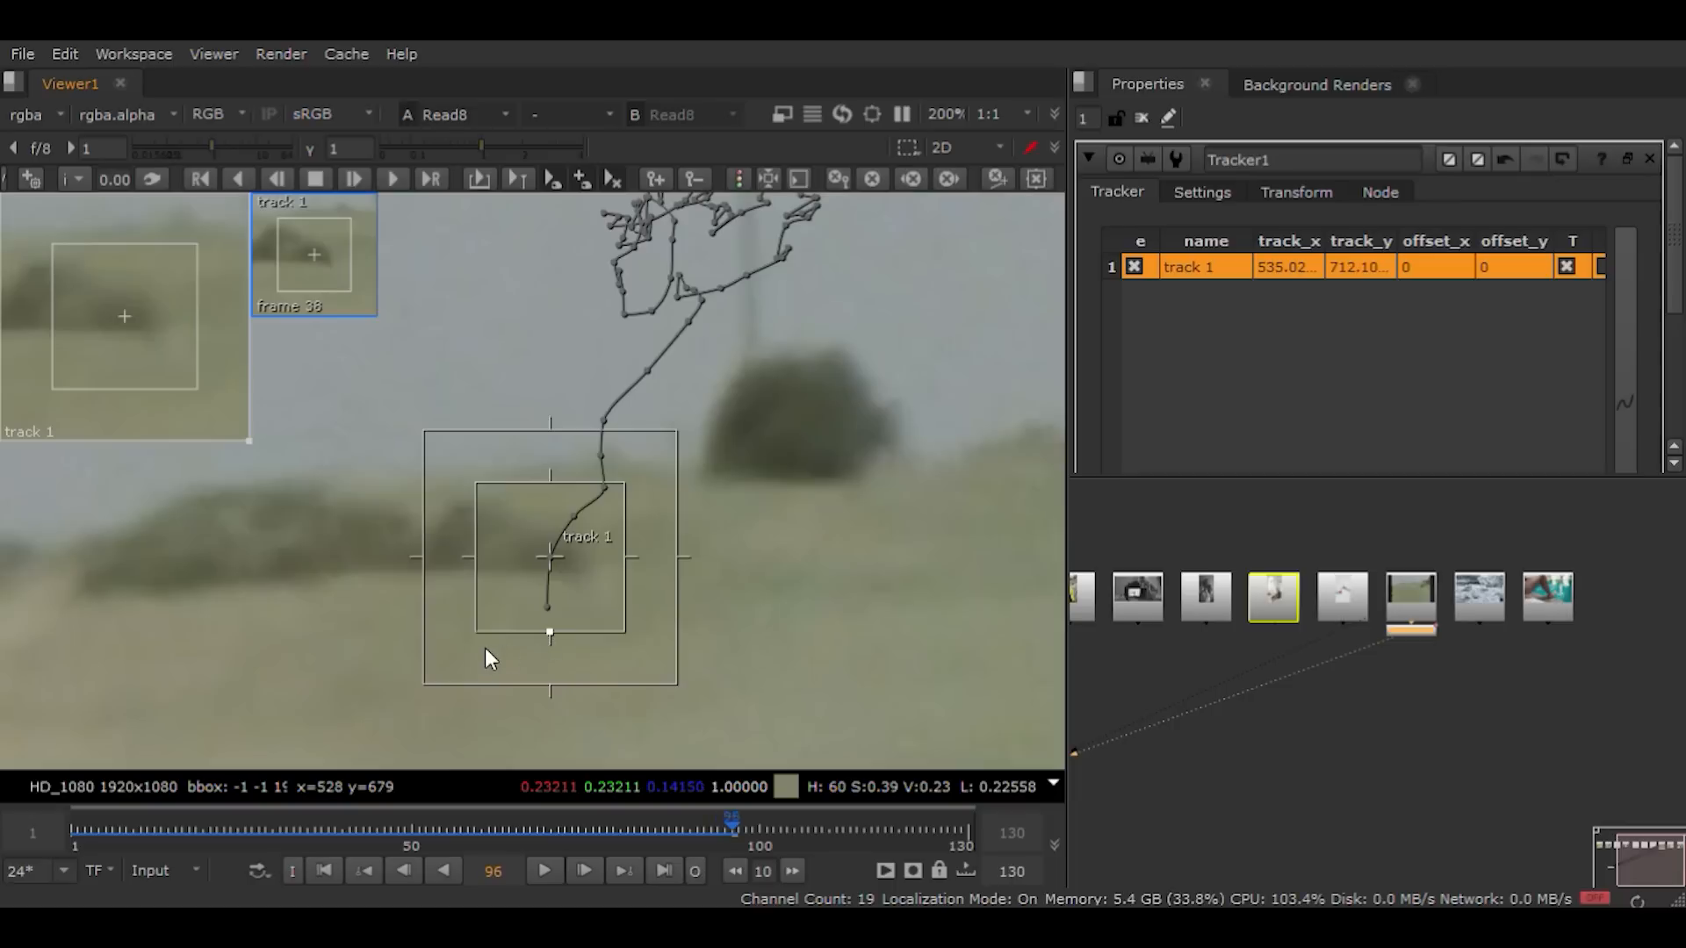
key(Right)
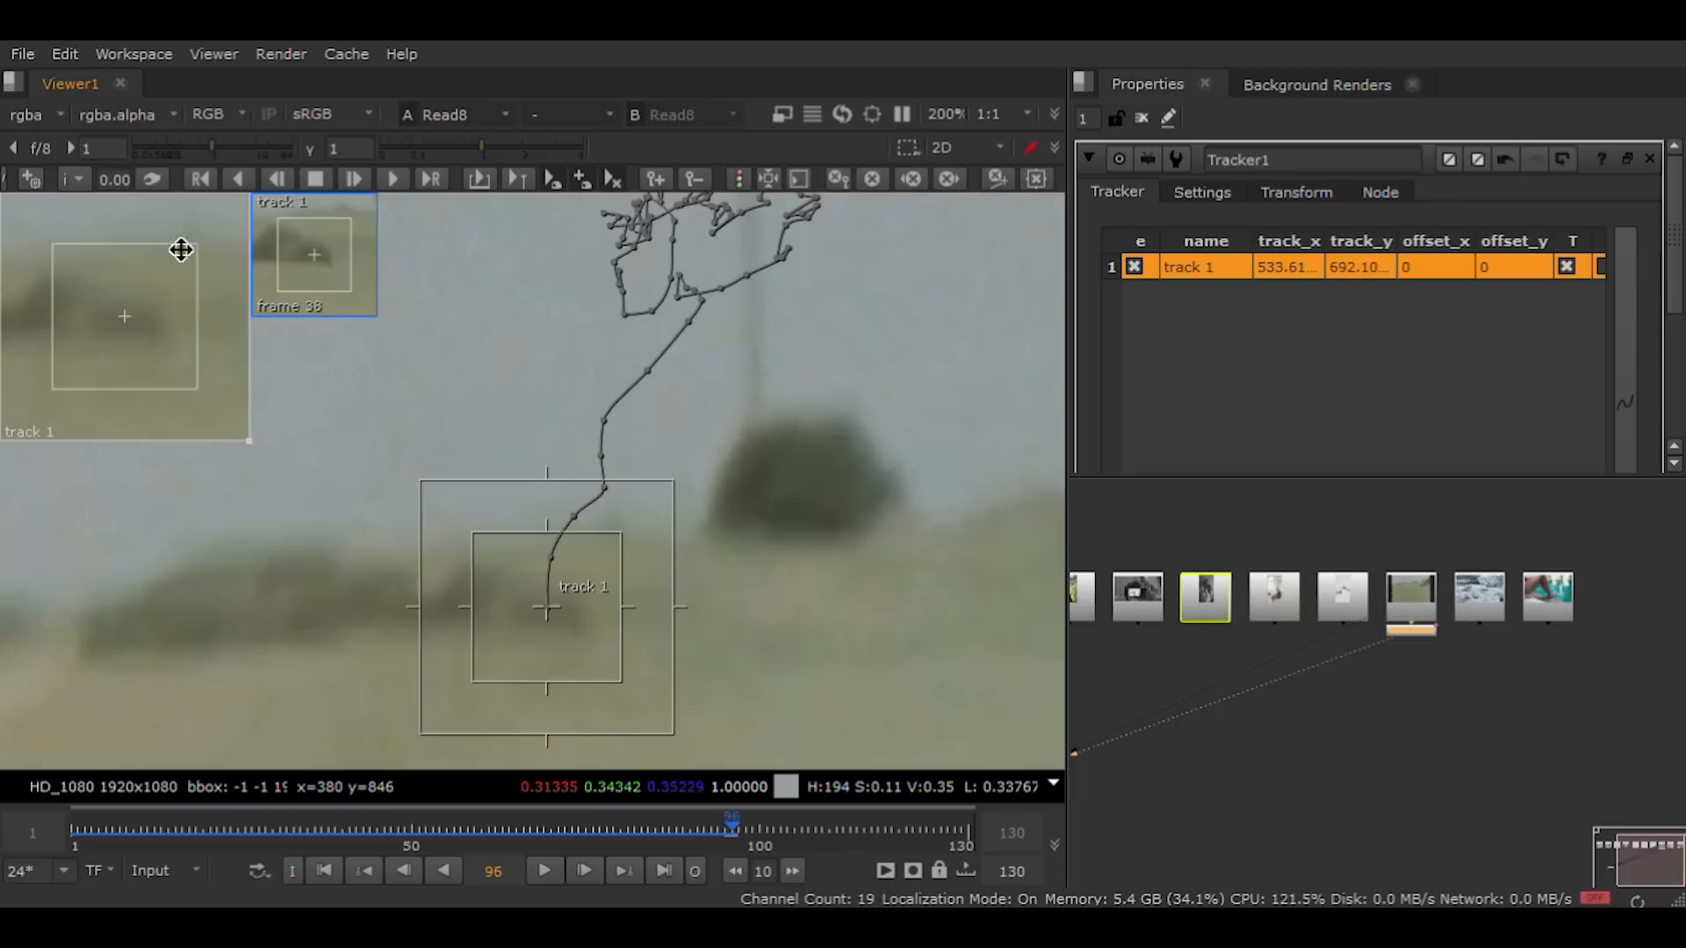
drag(546, 610, 553, 625)
key(Left)
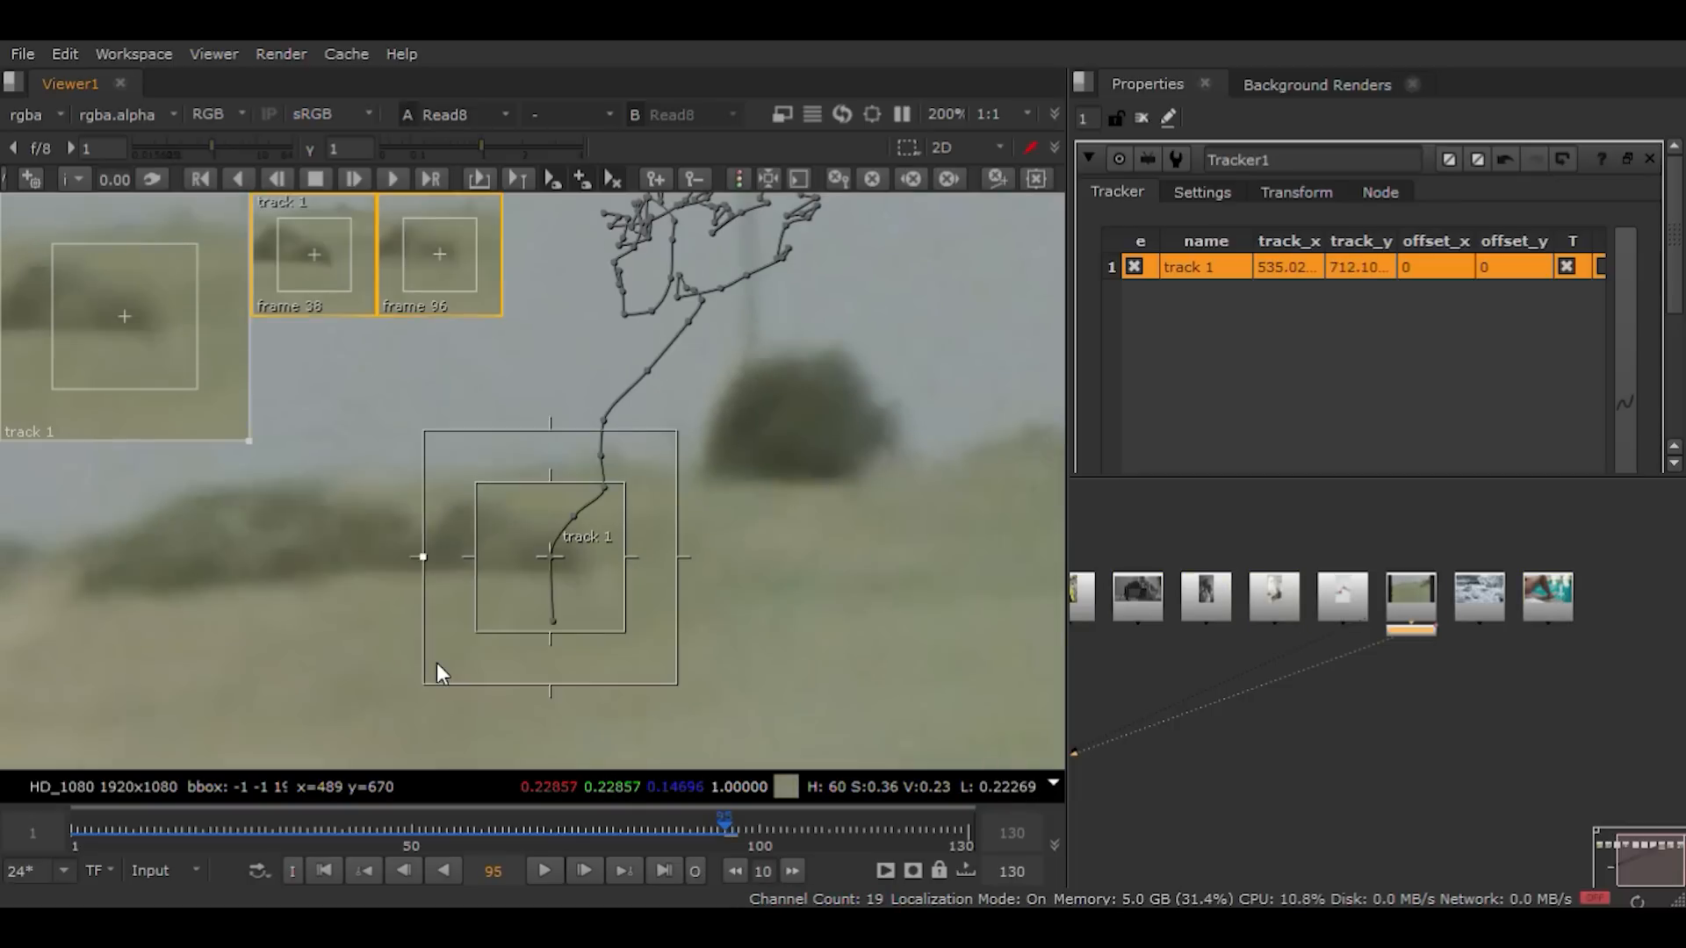
key(Right)
key(Left)
key(Right)
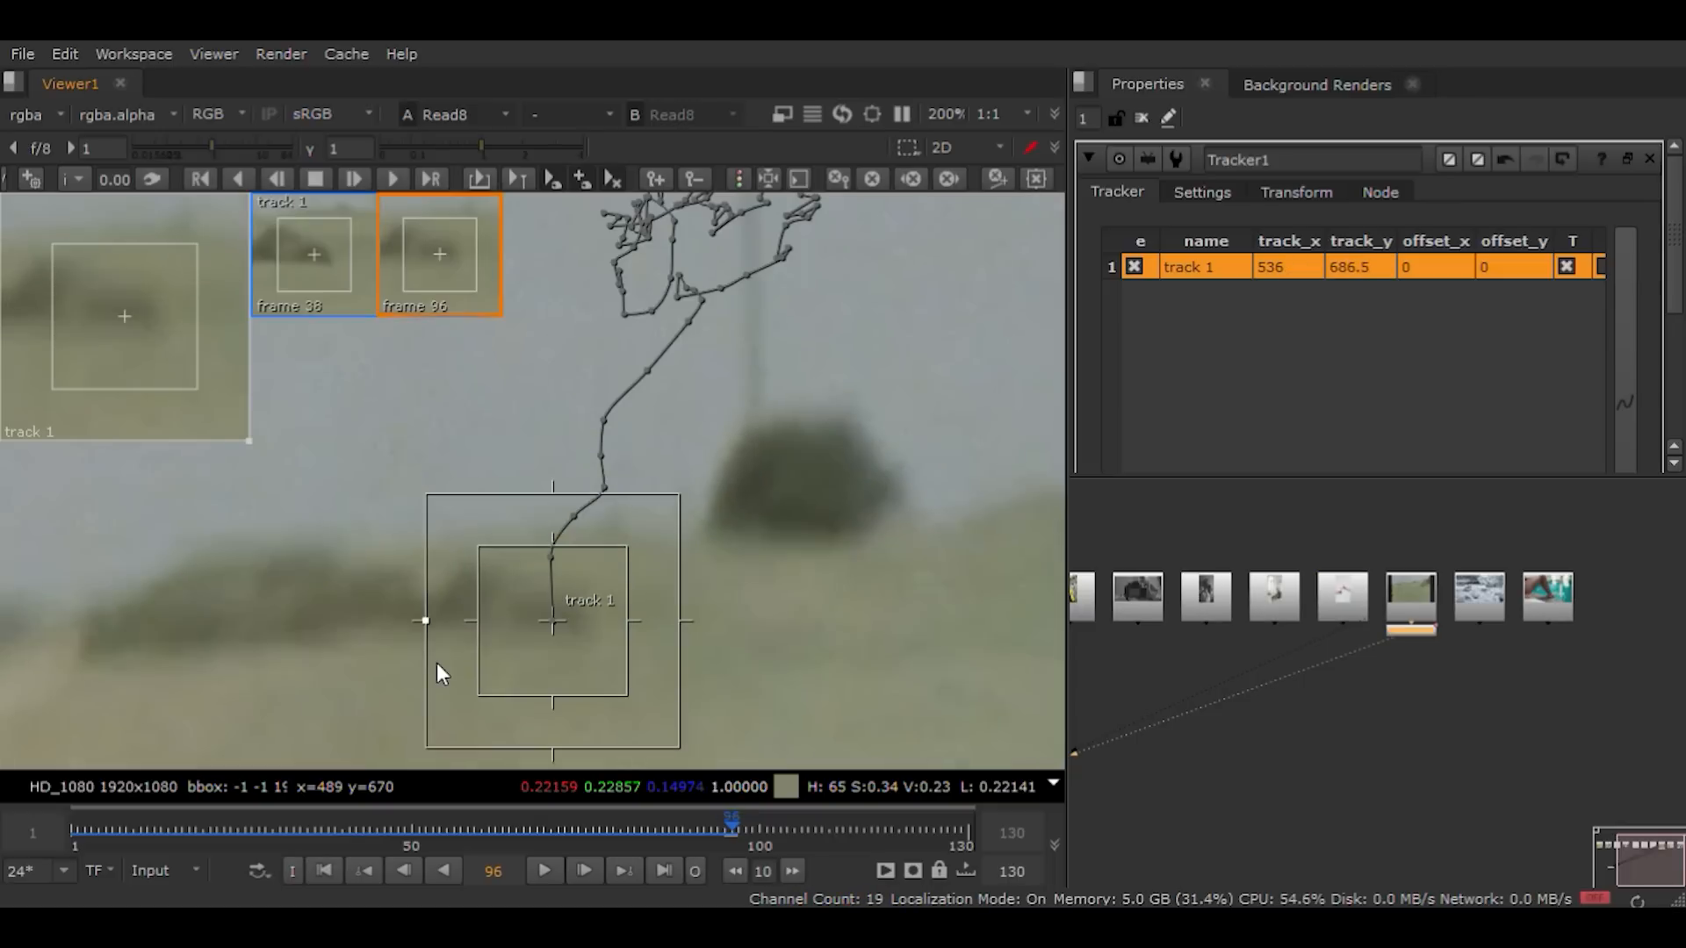
key(Left)
key(Right)
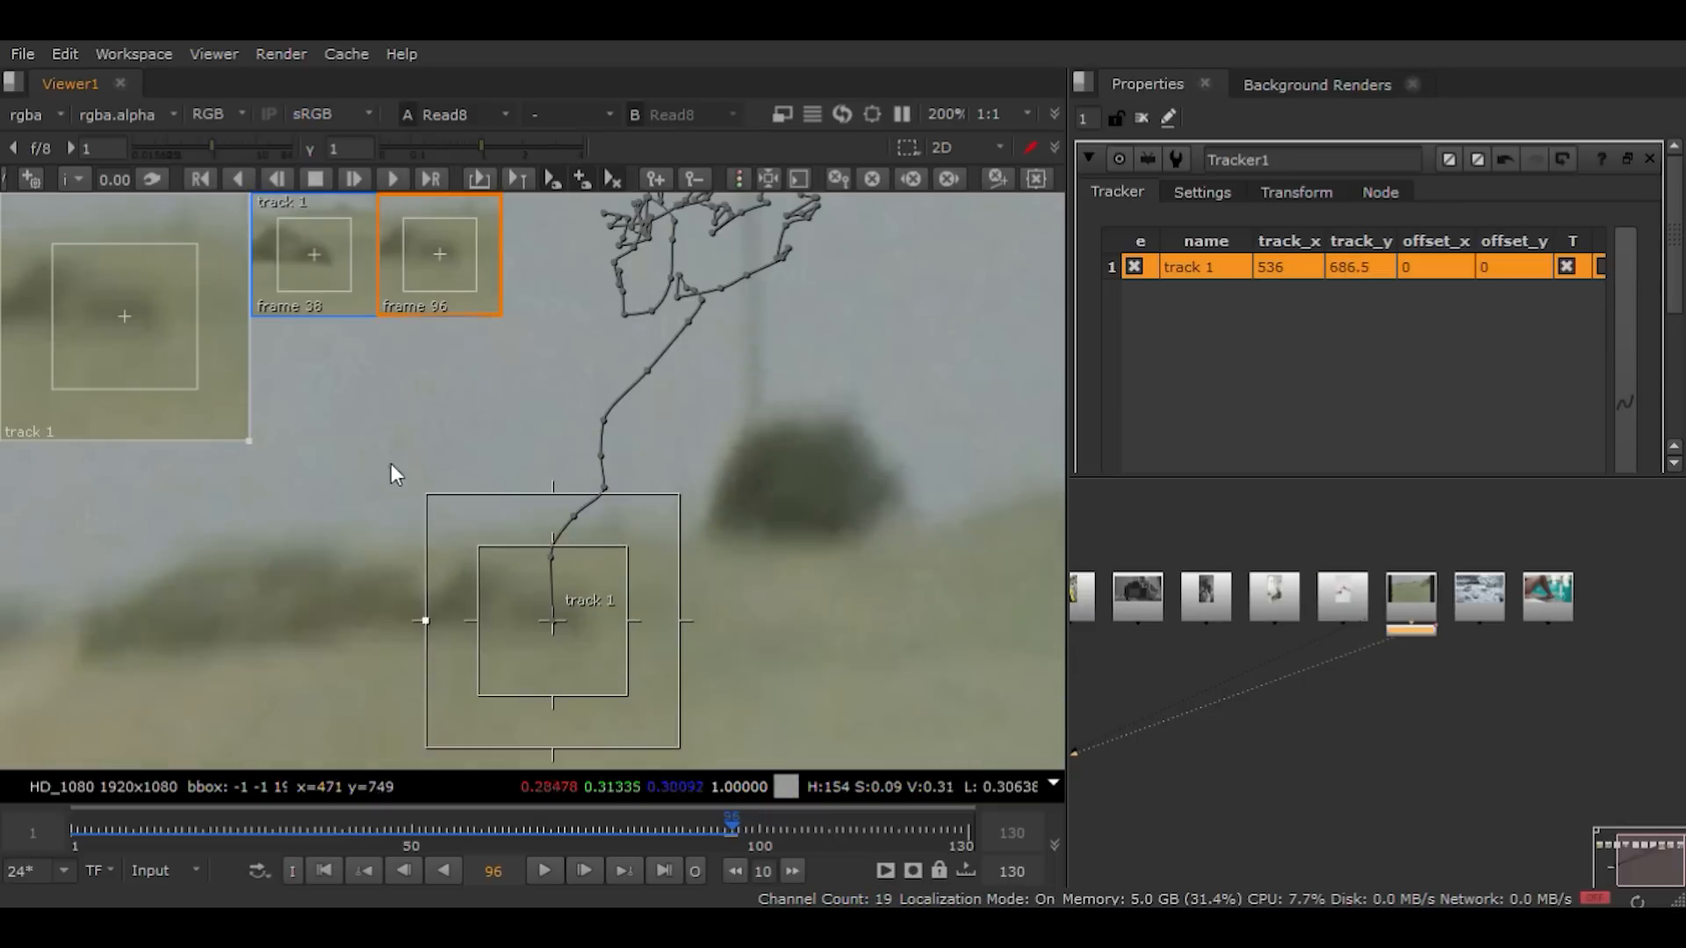
Step: Track the corrected point forward from frame 96 to frame 97, and continue tracking forward to frame 99
click(359, 178)
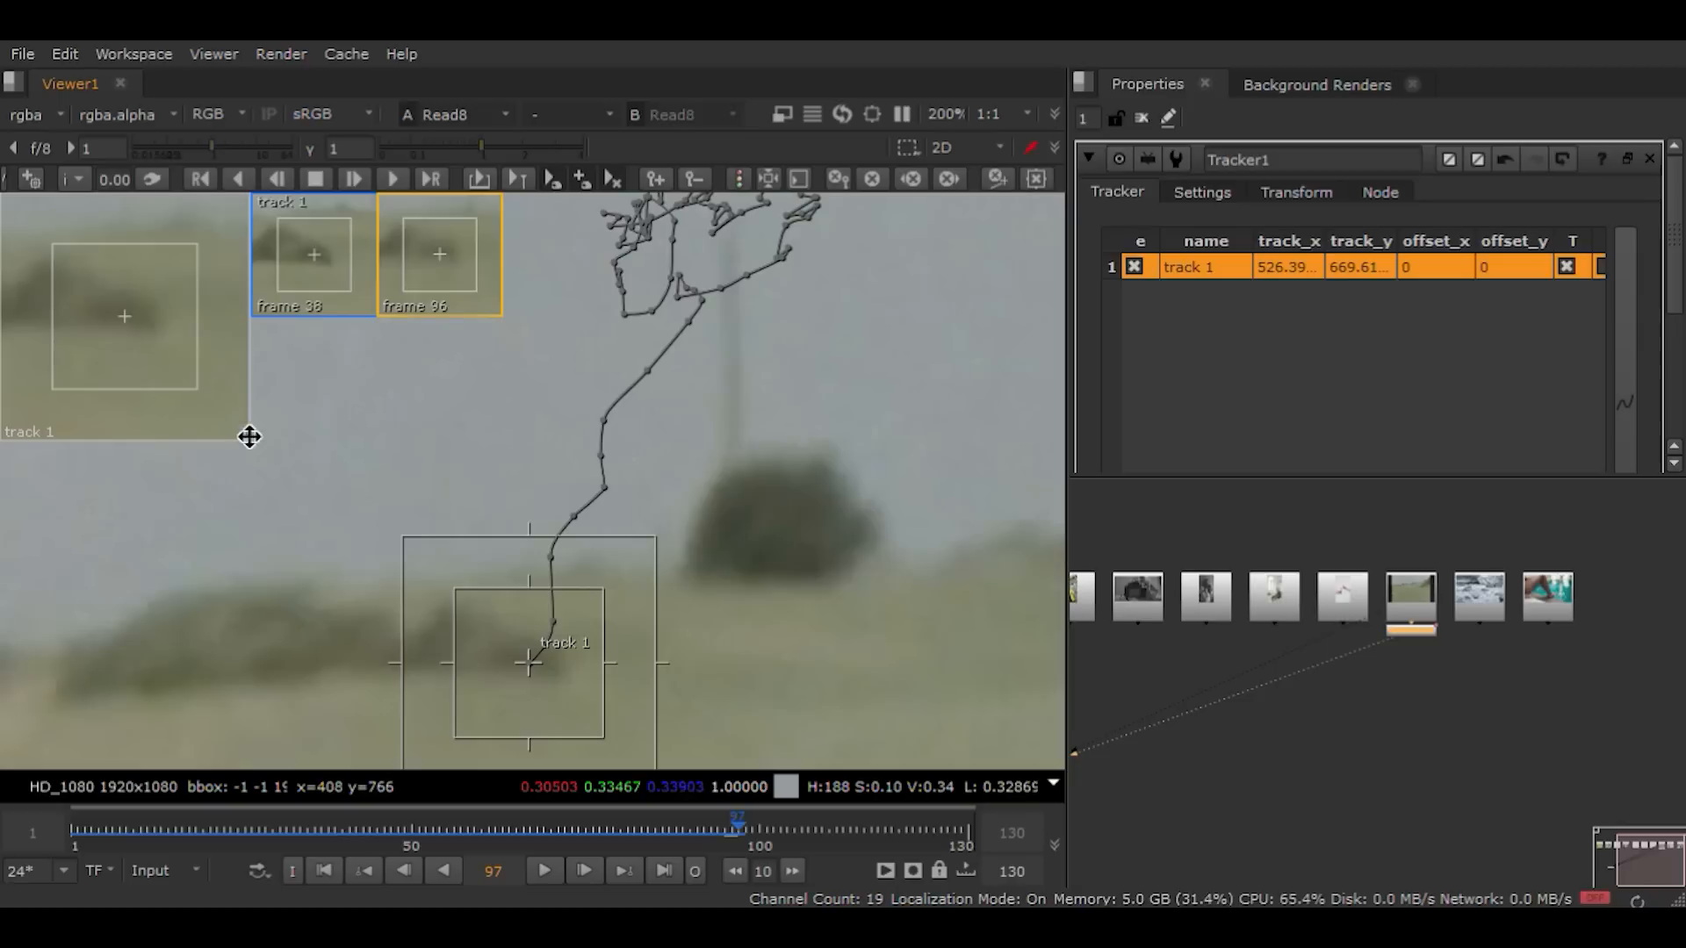
key(Left)
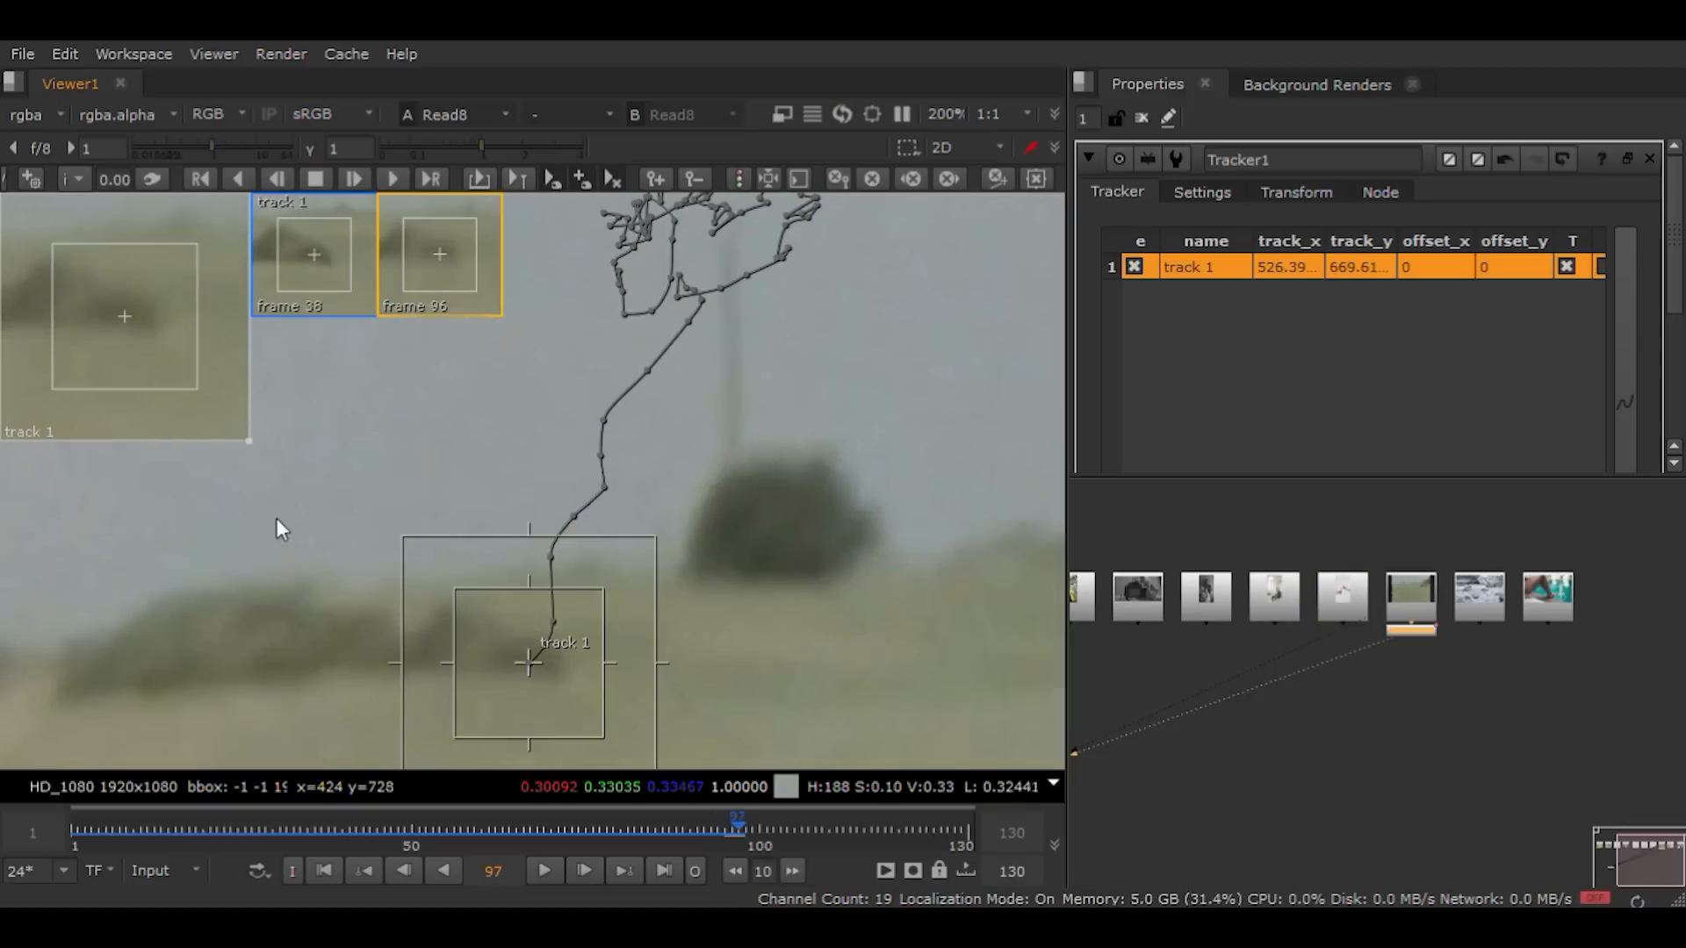
click(397, 176)
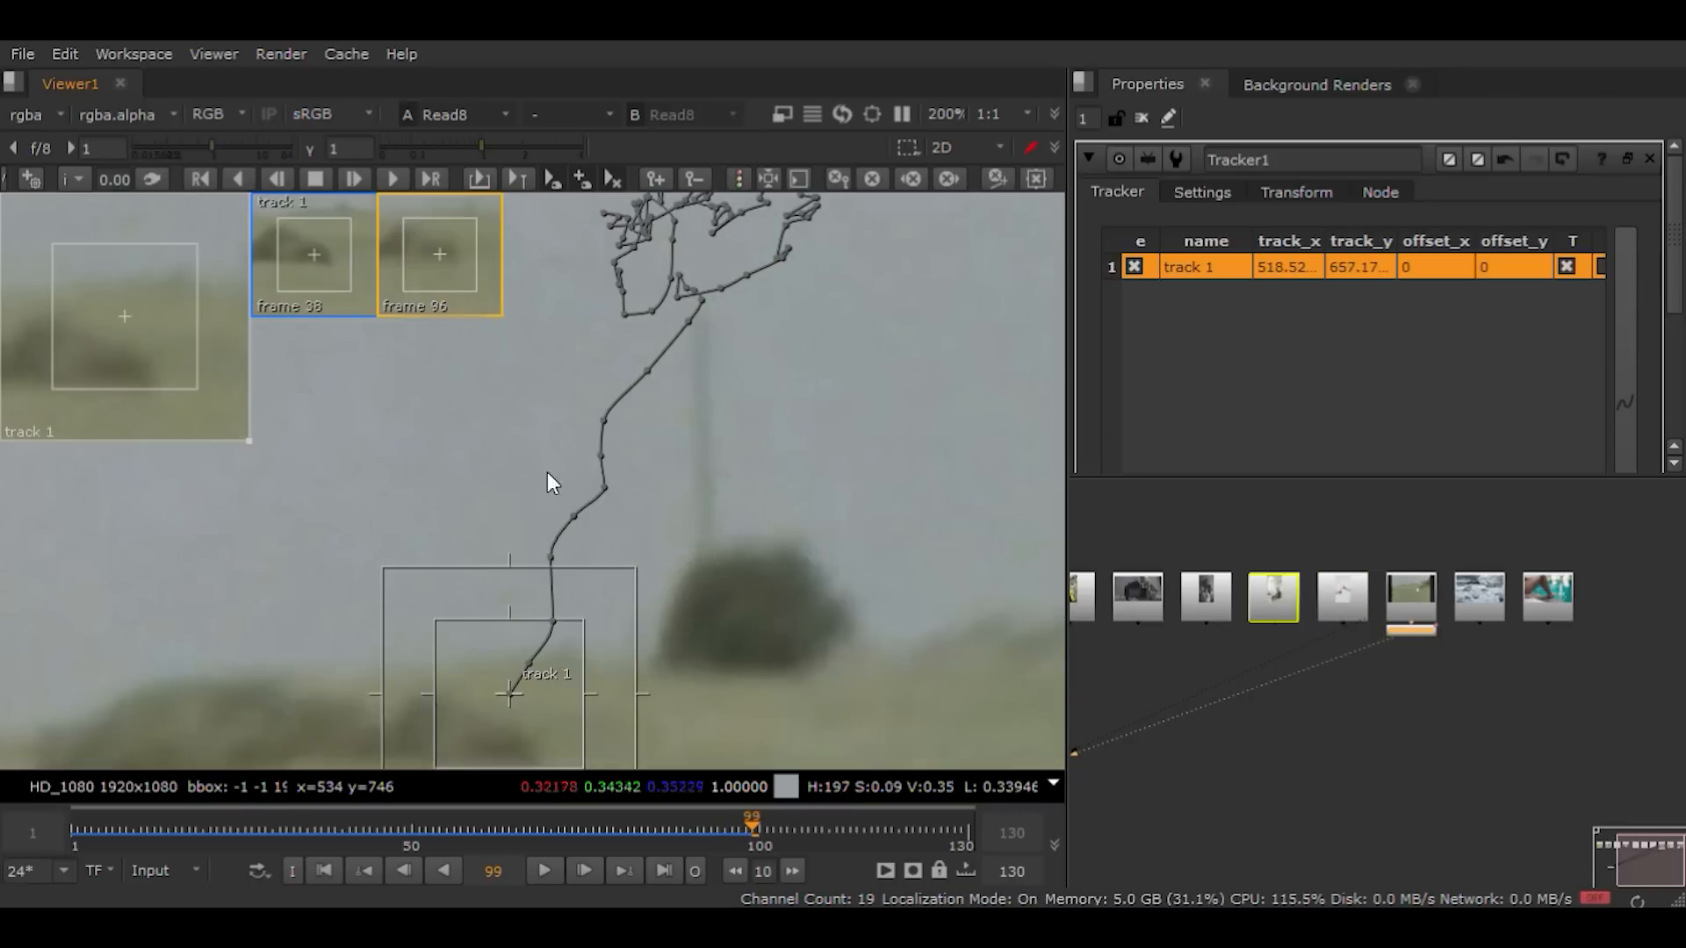
Step: Reposition the point on the bush's end at frame 99, at about x 516, y 634, and compare it with frame 98
scroll(451, 659, down, 2)
scroll(455, 655, up, 4)
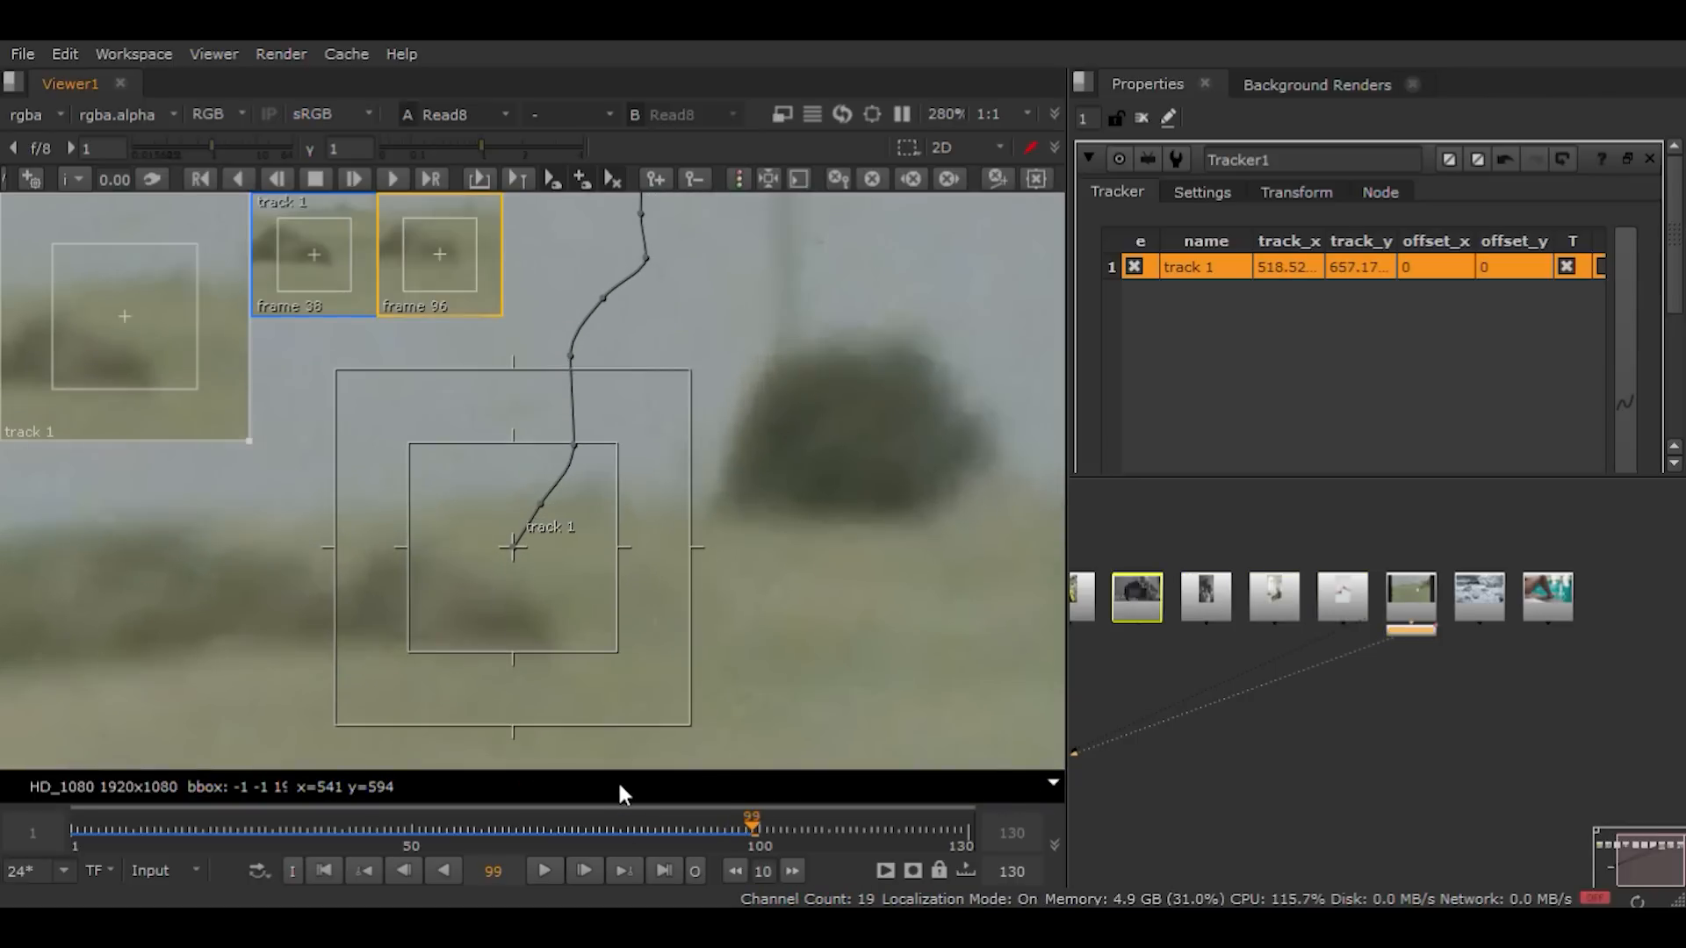
key(Left)
key(Right)
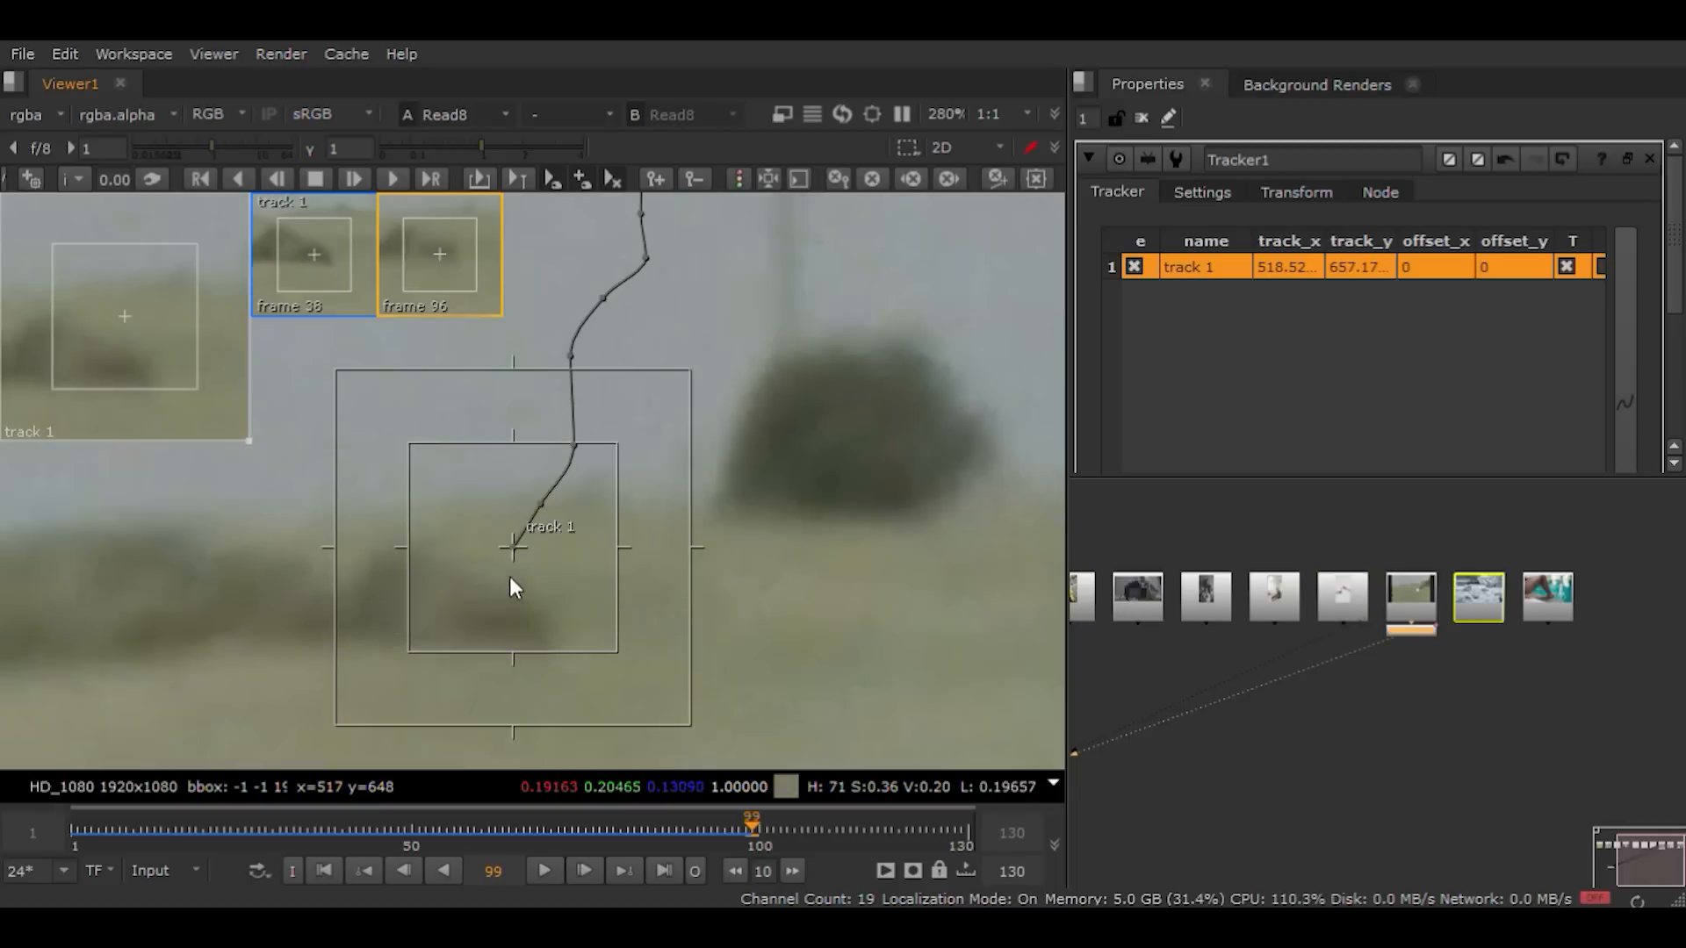
drag(516, 553, 507, 631)
key(Left)
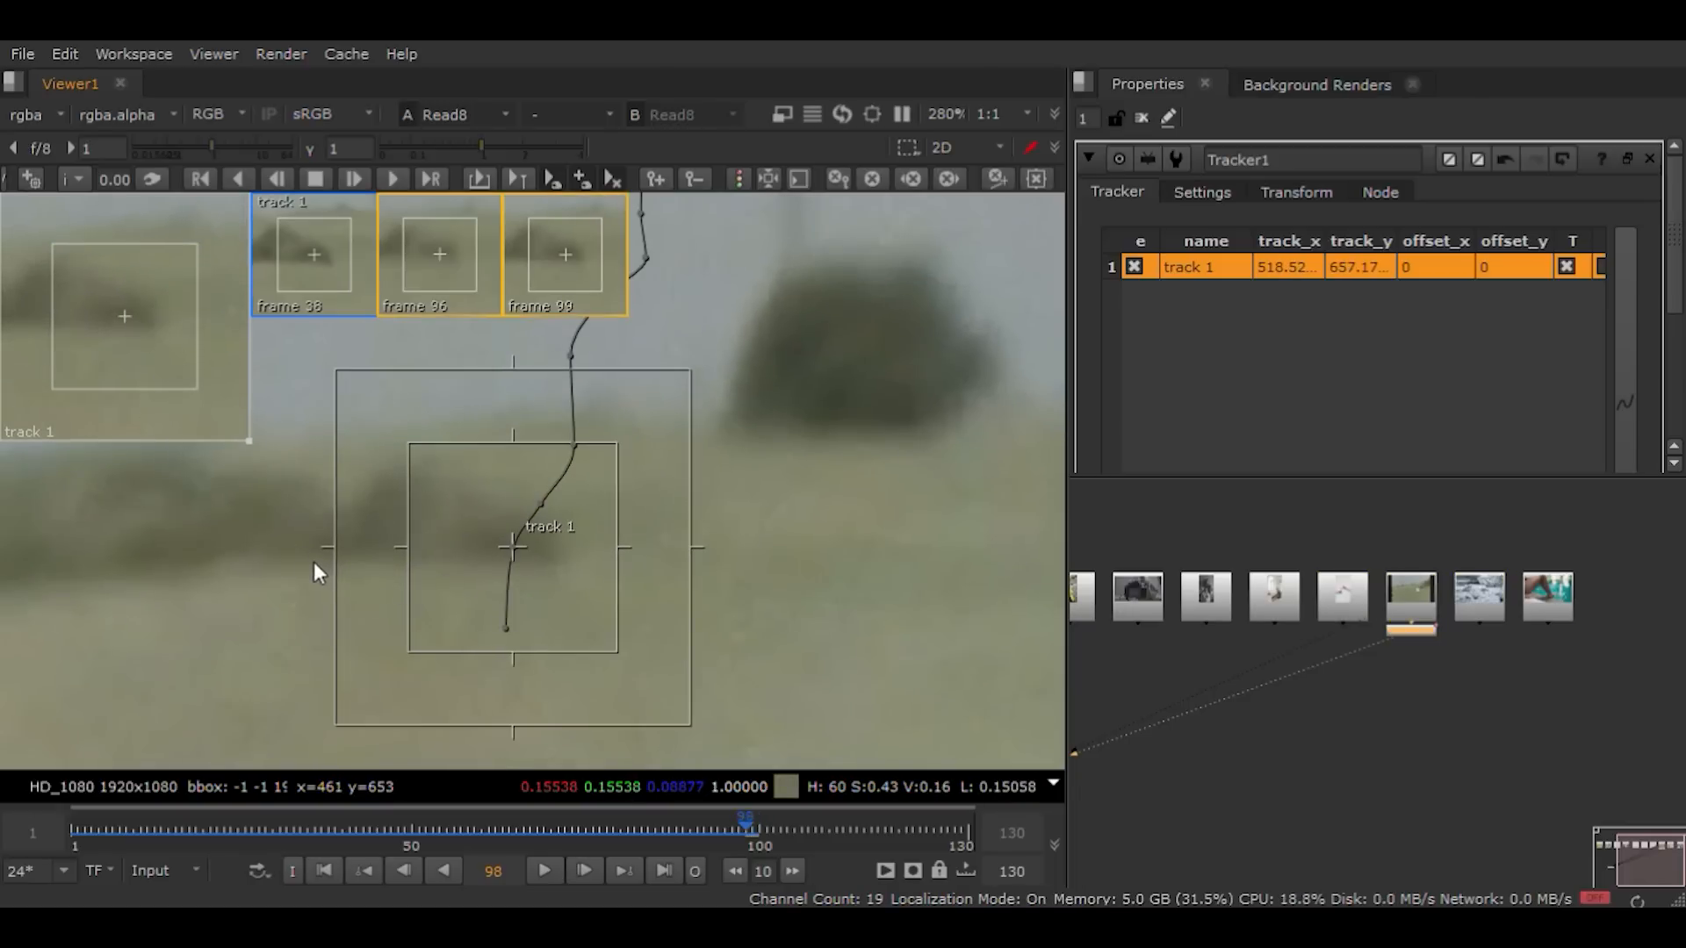
key(Right)
key(Left)
key(Right)
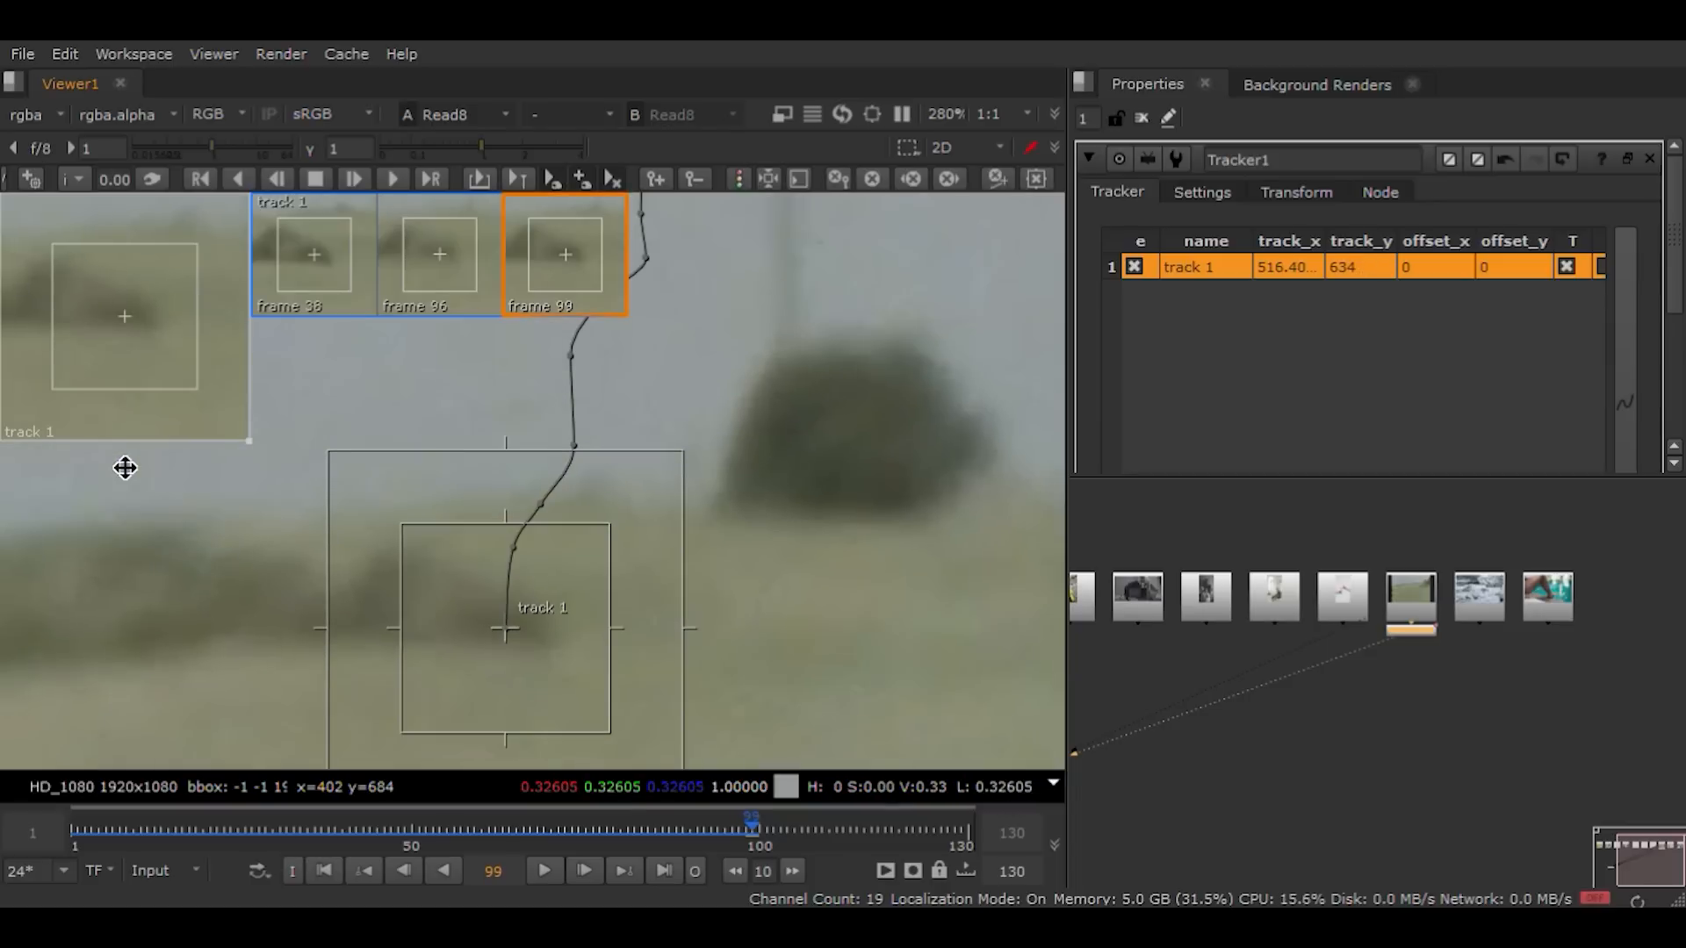
Step: Compare the corrected point with the neighbouring frame, and track it forward one frame at a time from frame 99 to frame 101
key(Left)
key(Right)
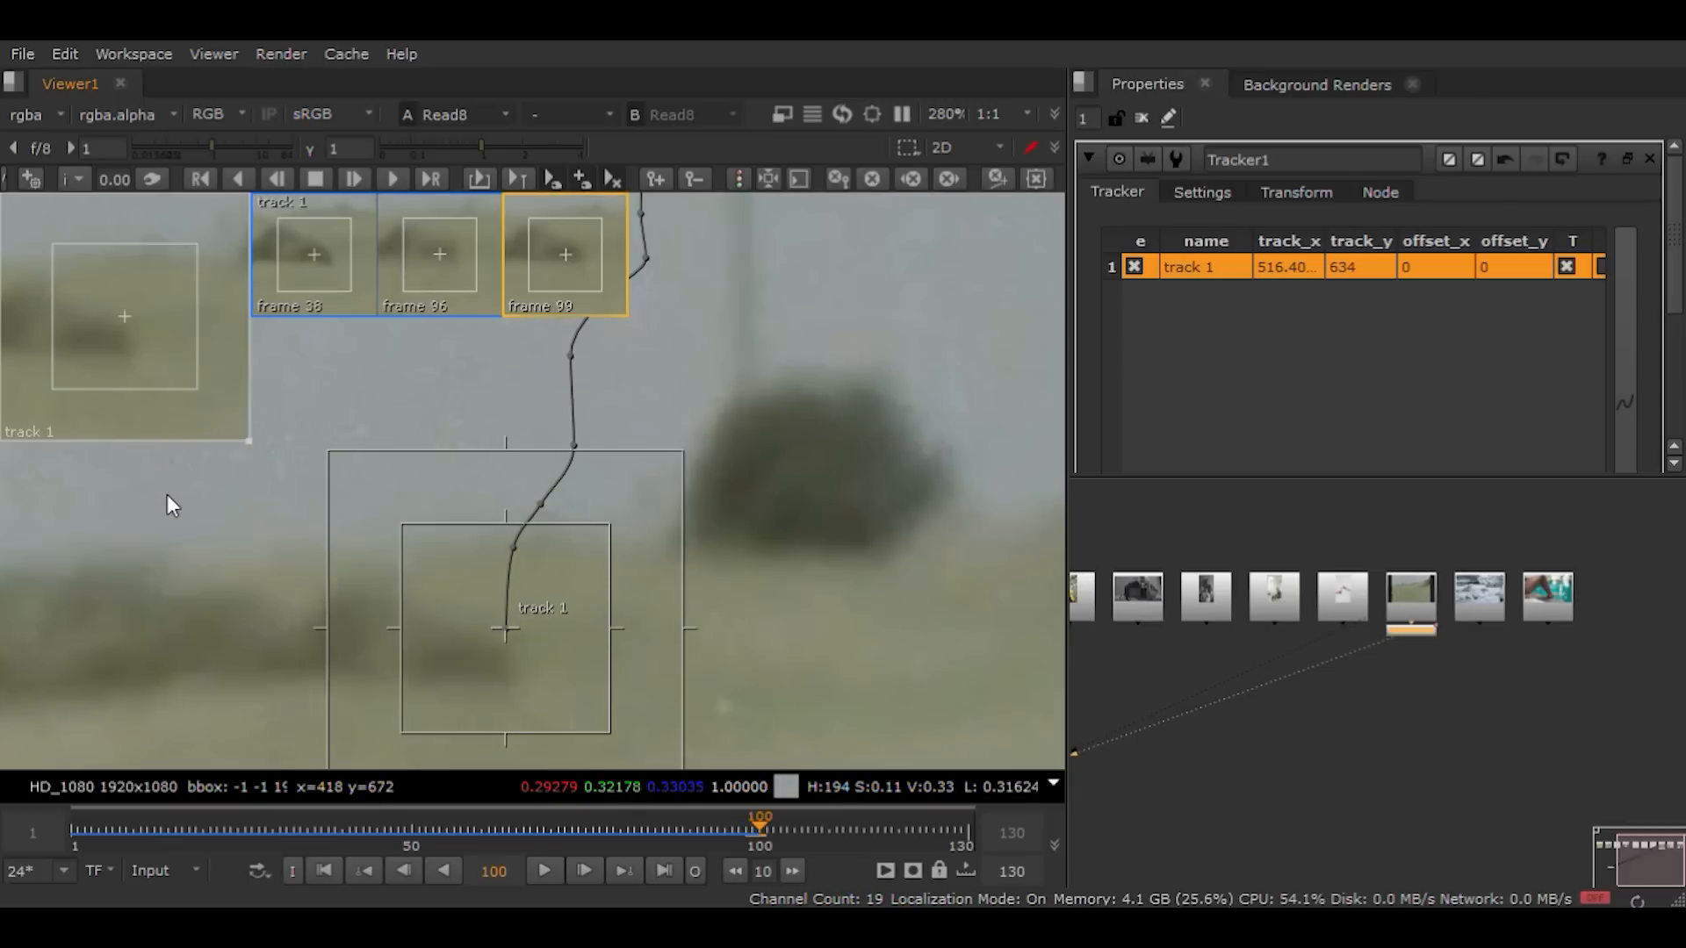
click(351, 183)
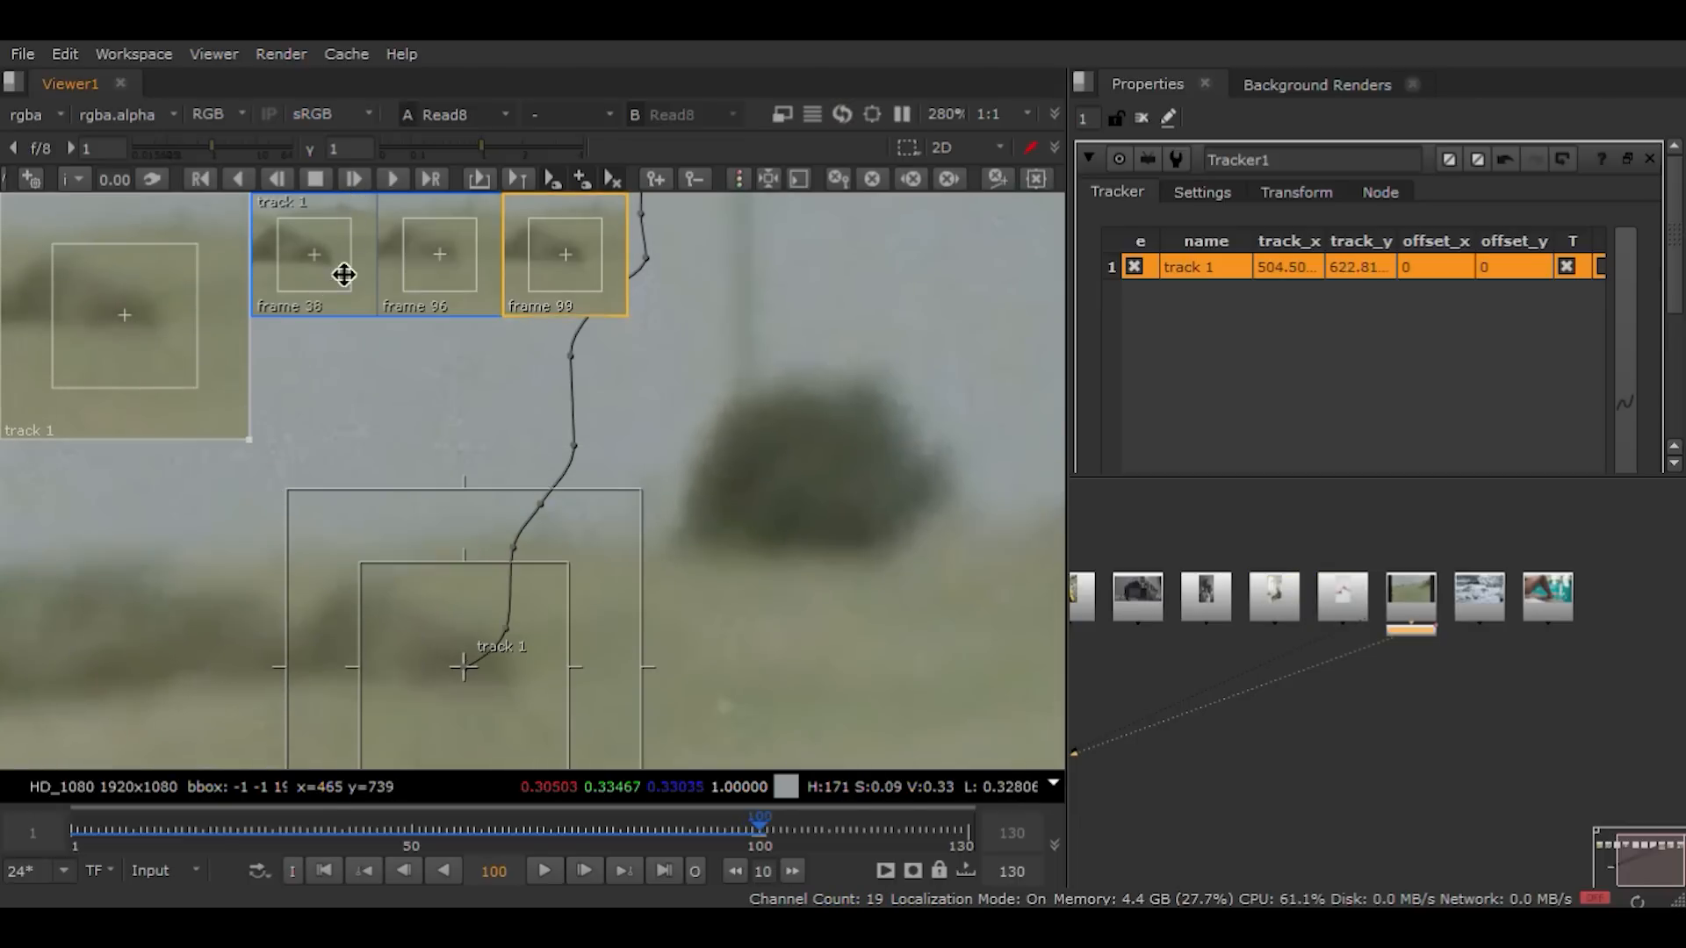
click(351, 181)
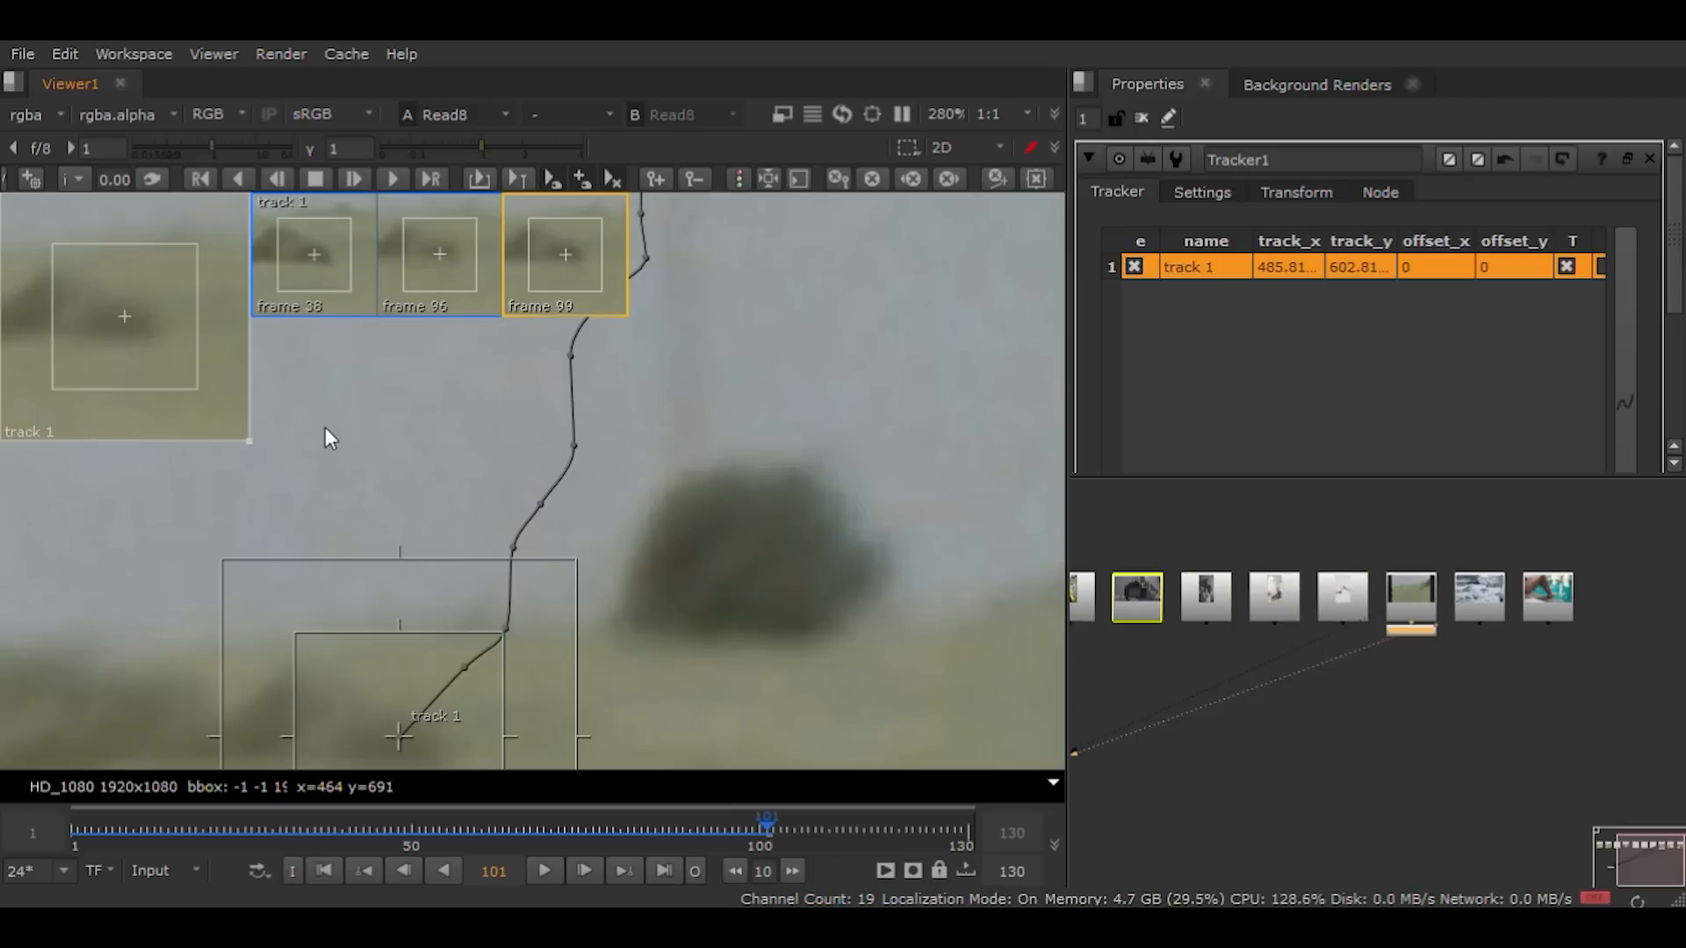
Step: Reposition the point on the bush's end at frame 101, at about x 485, y 599, and compare it with frame 100
key(Left)
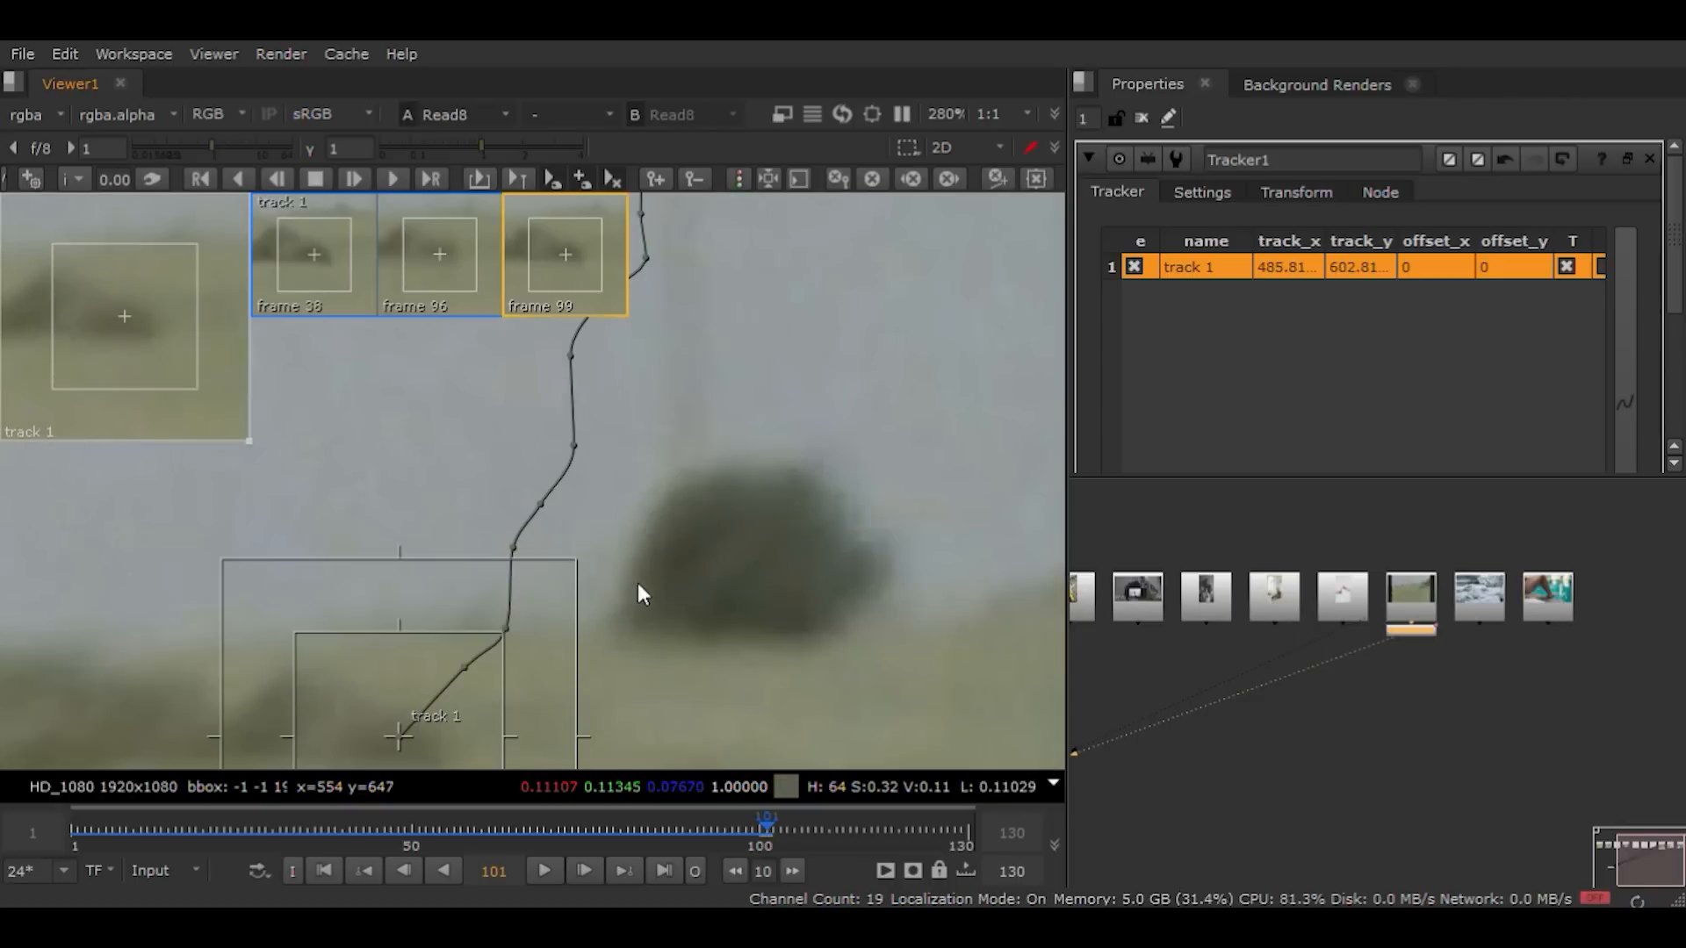
middle_drag(638, 586, 696, 323)
scroll(437, 482, up, 2)
drag(471, 467, 475, 483)
key(Left)
key(Right)
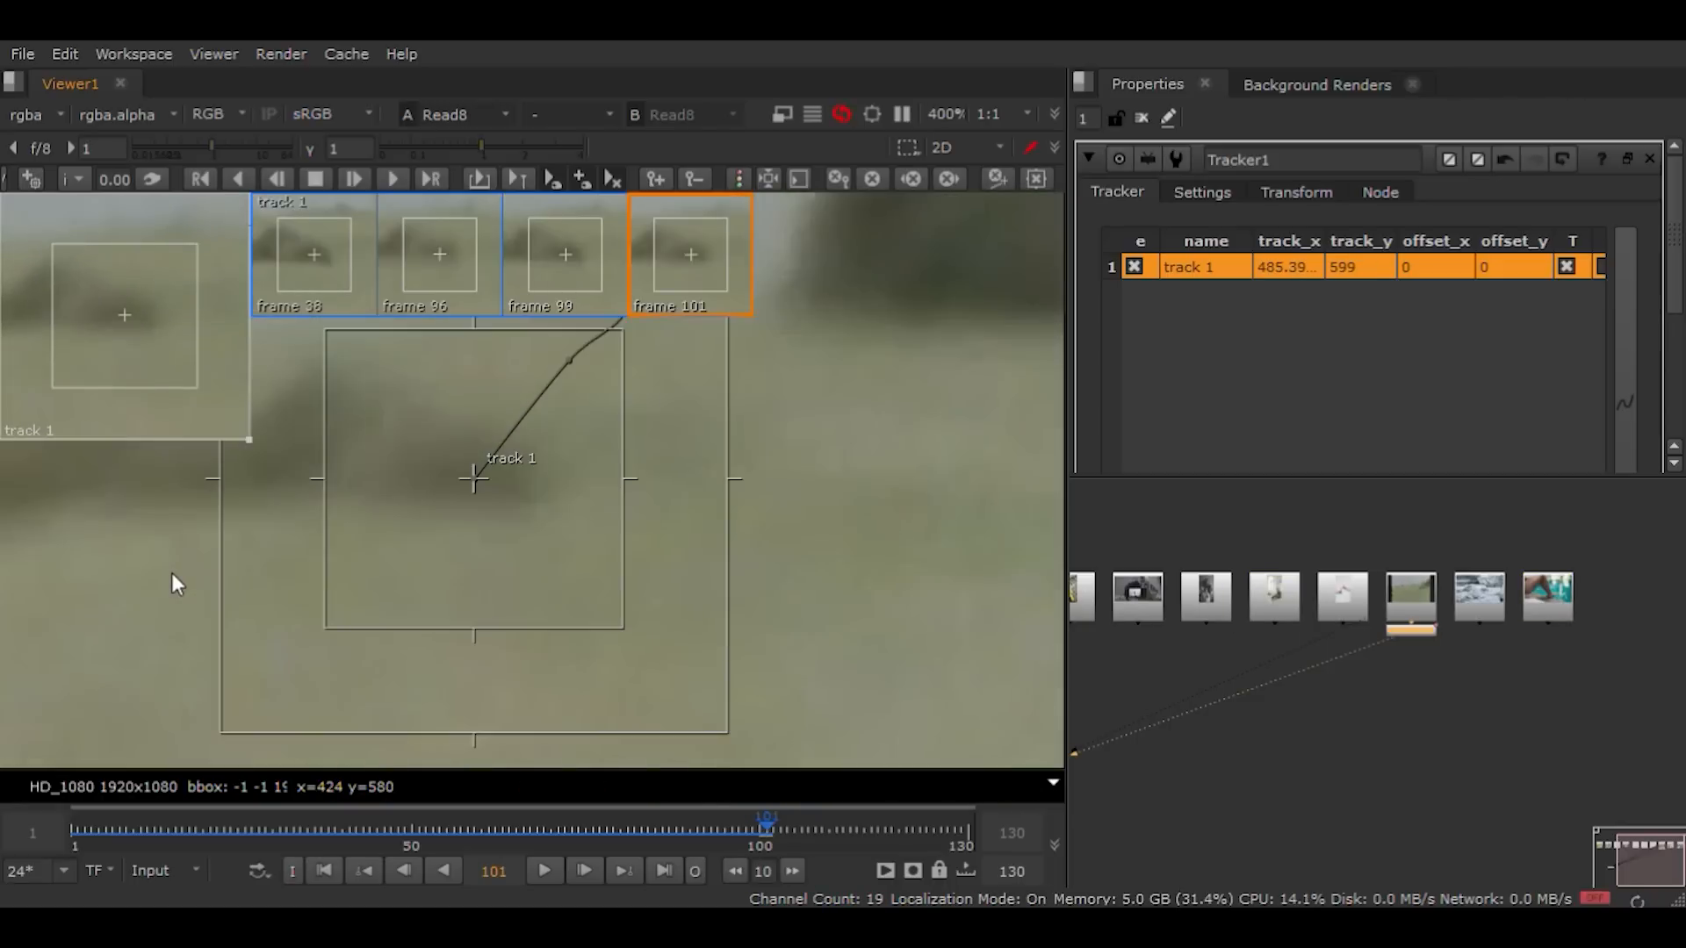
key(Left)
key(Right)
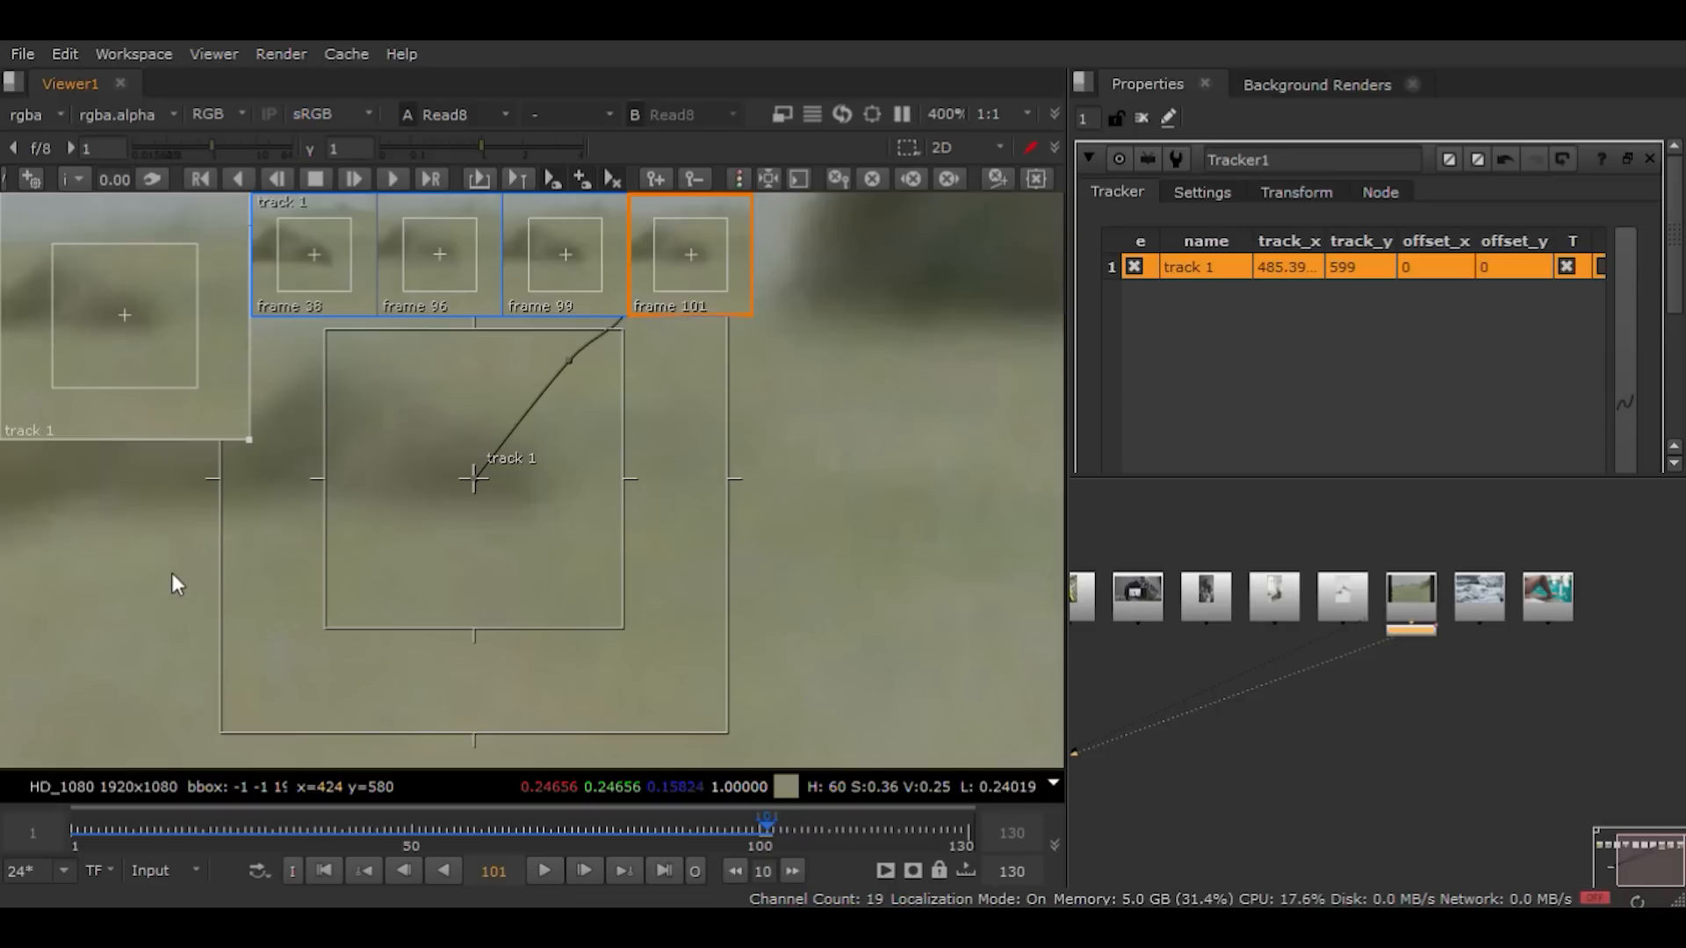
Step: Nudge the frame 101 point down to y 598 and compare its position on the bush with frame 100
key(Left)
key(Right)
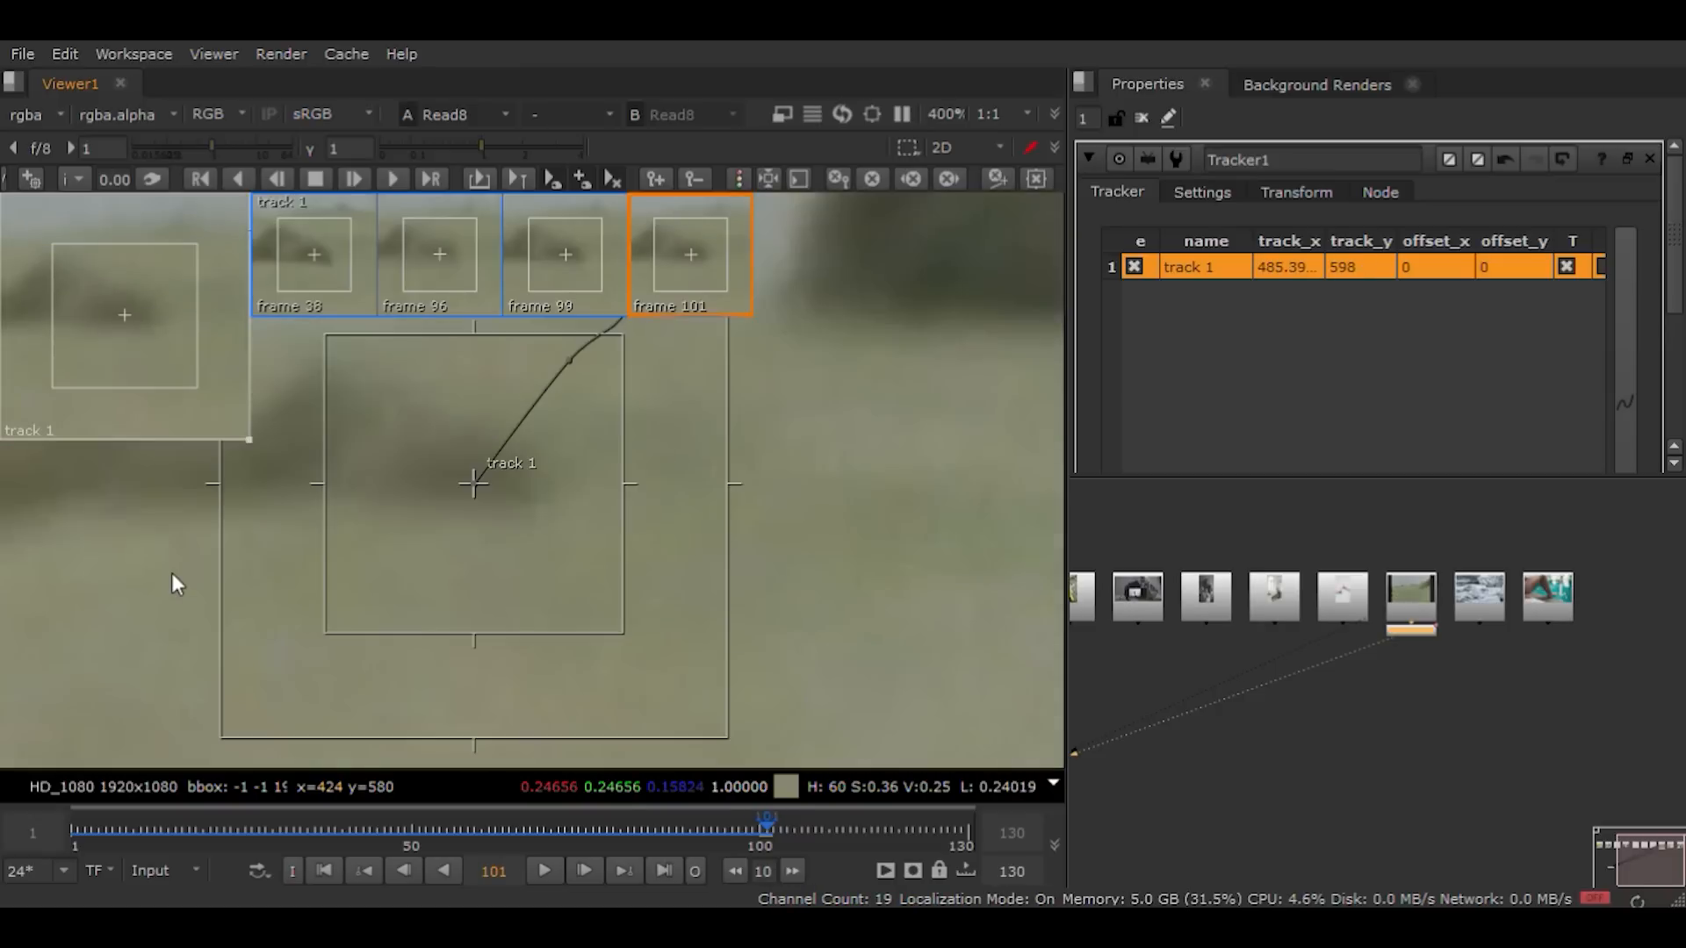
key(Left)
key(Right)
key(Left)
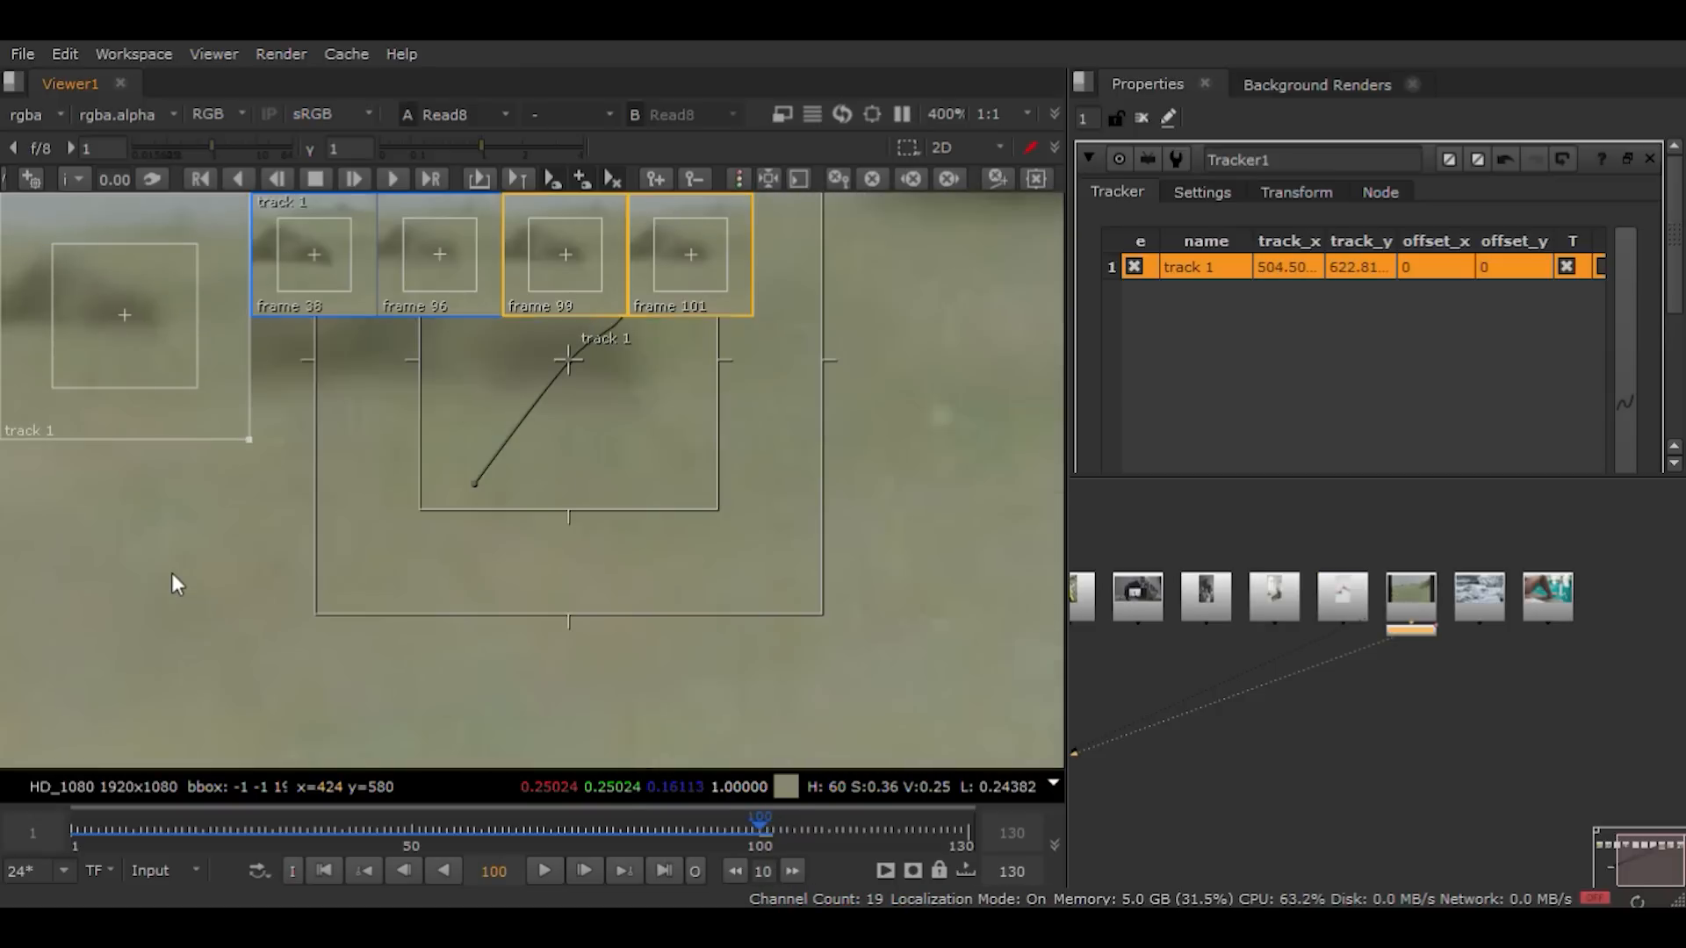
key(Right)
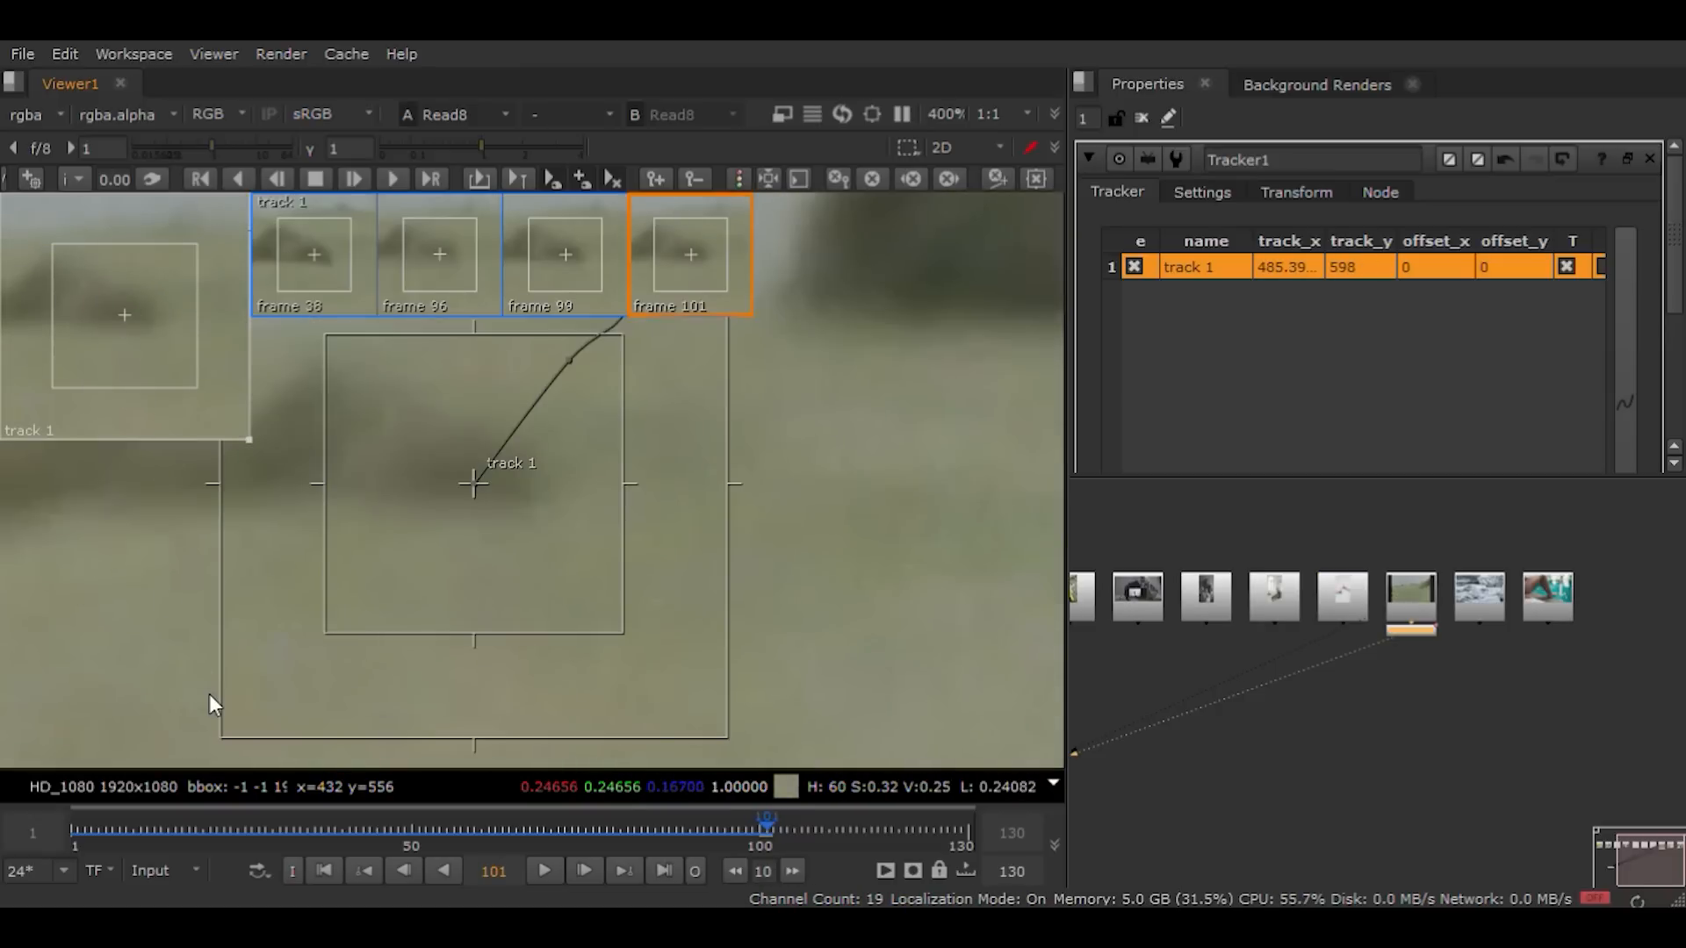
Step: Track forward to frame 103 and reposition the point on the bush's end at about x 459, y 569.6, checking it against frames 101 and 102
click(352, 179)
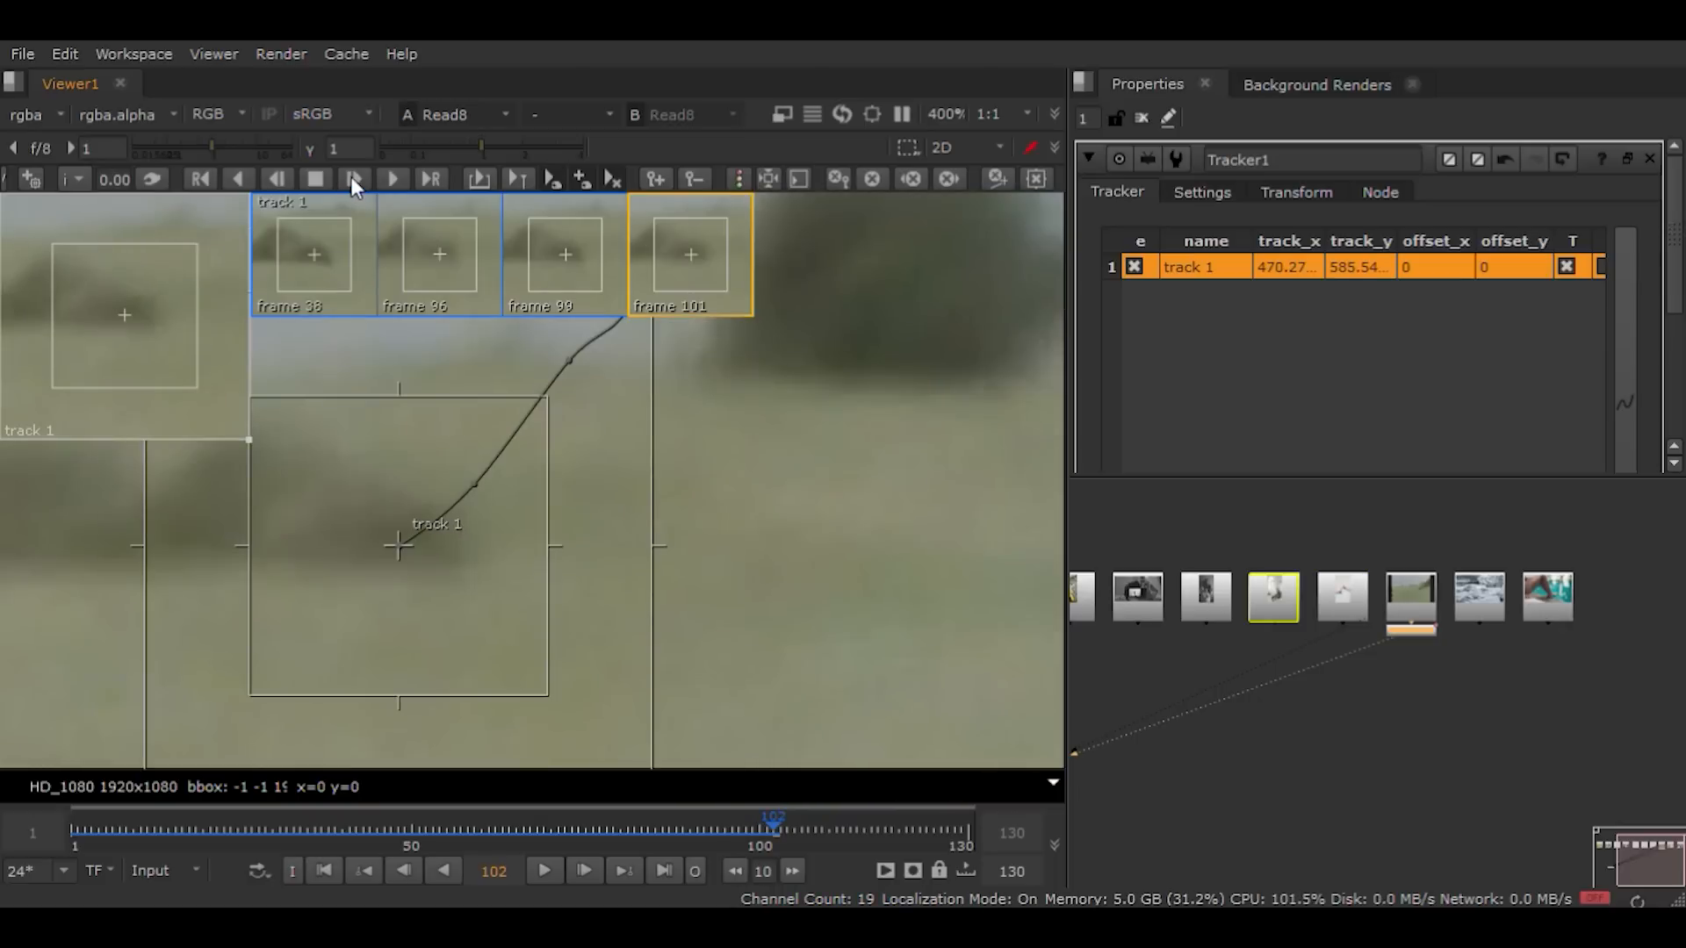
click(352, 178)
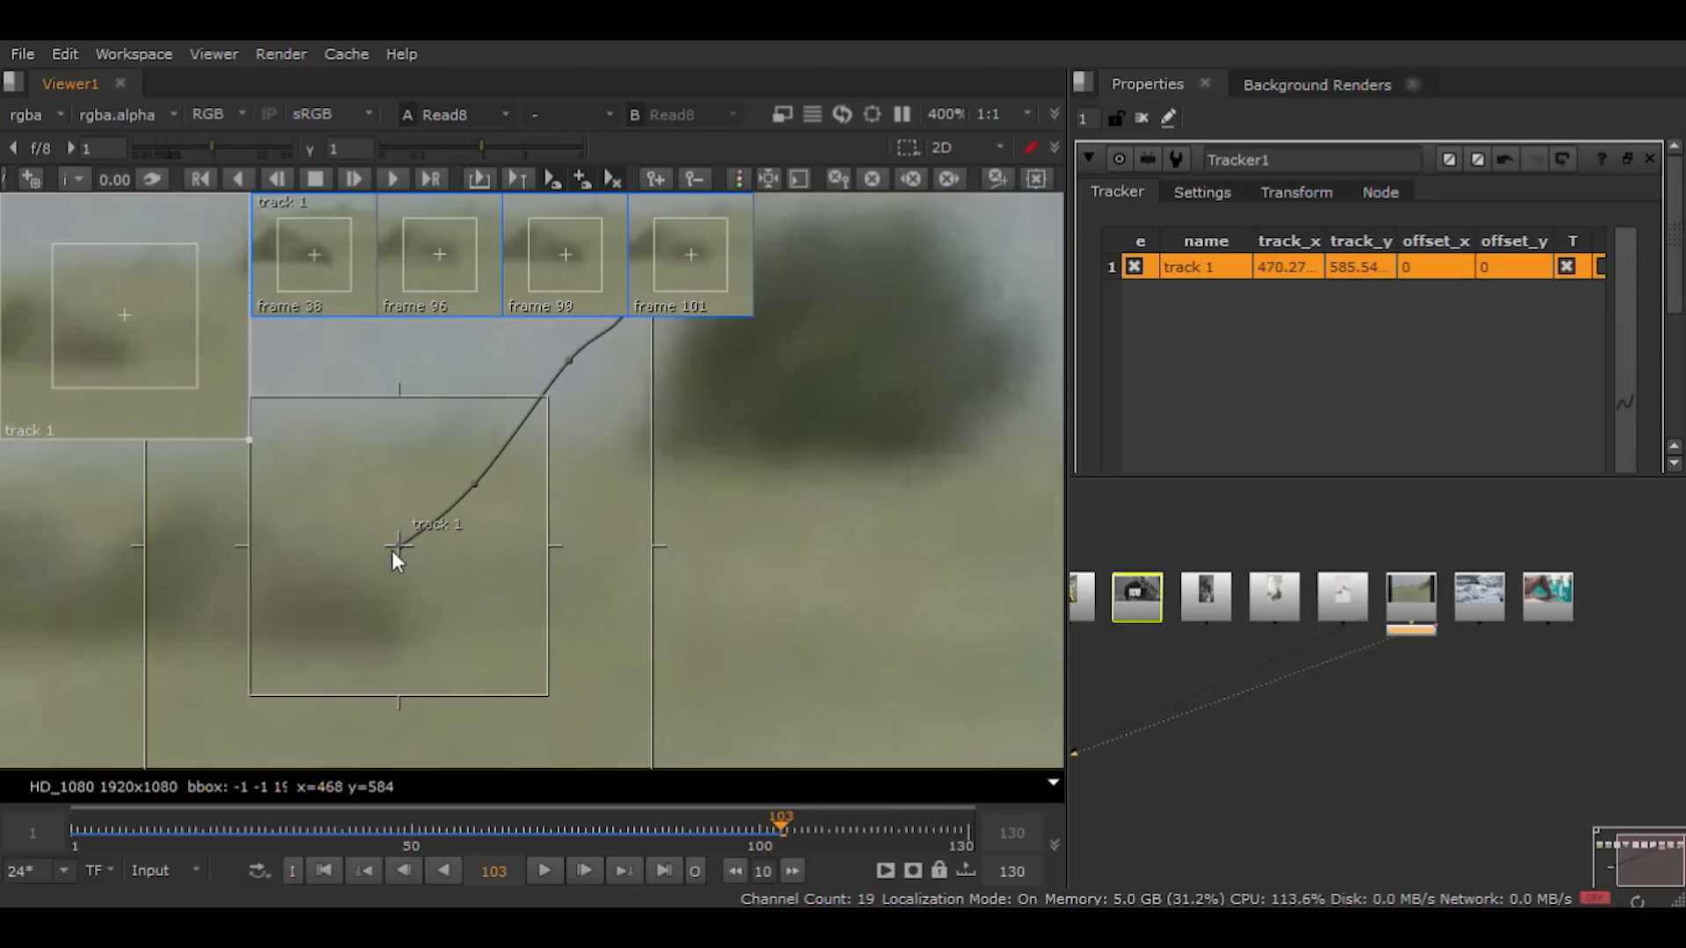
drag(344, 623, 350, 618)
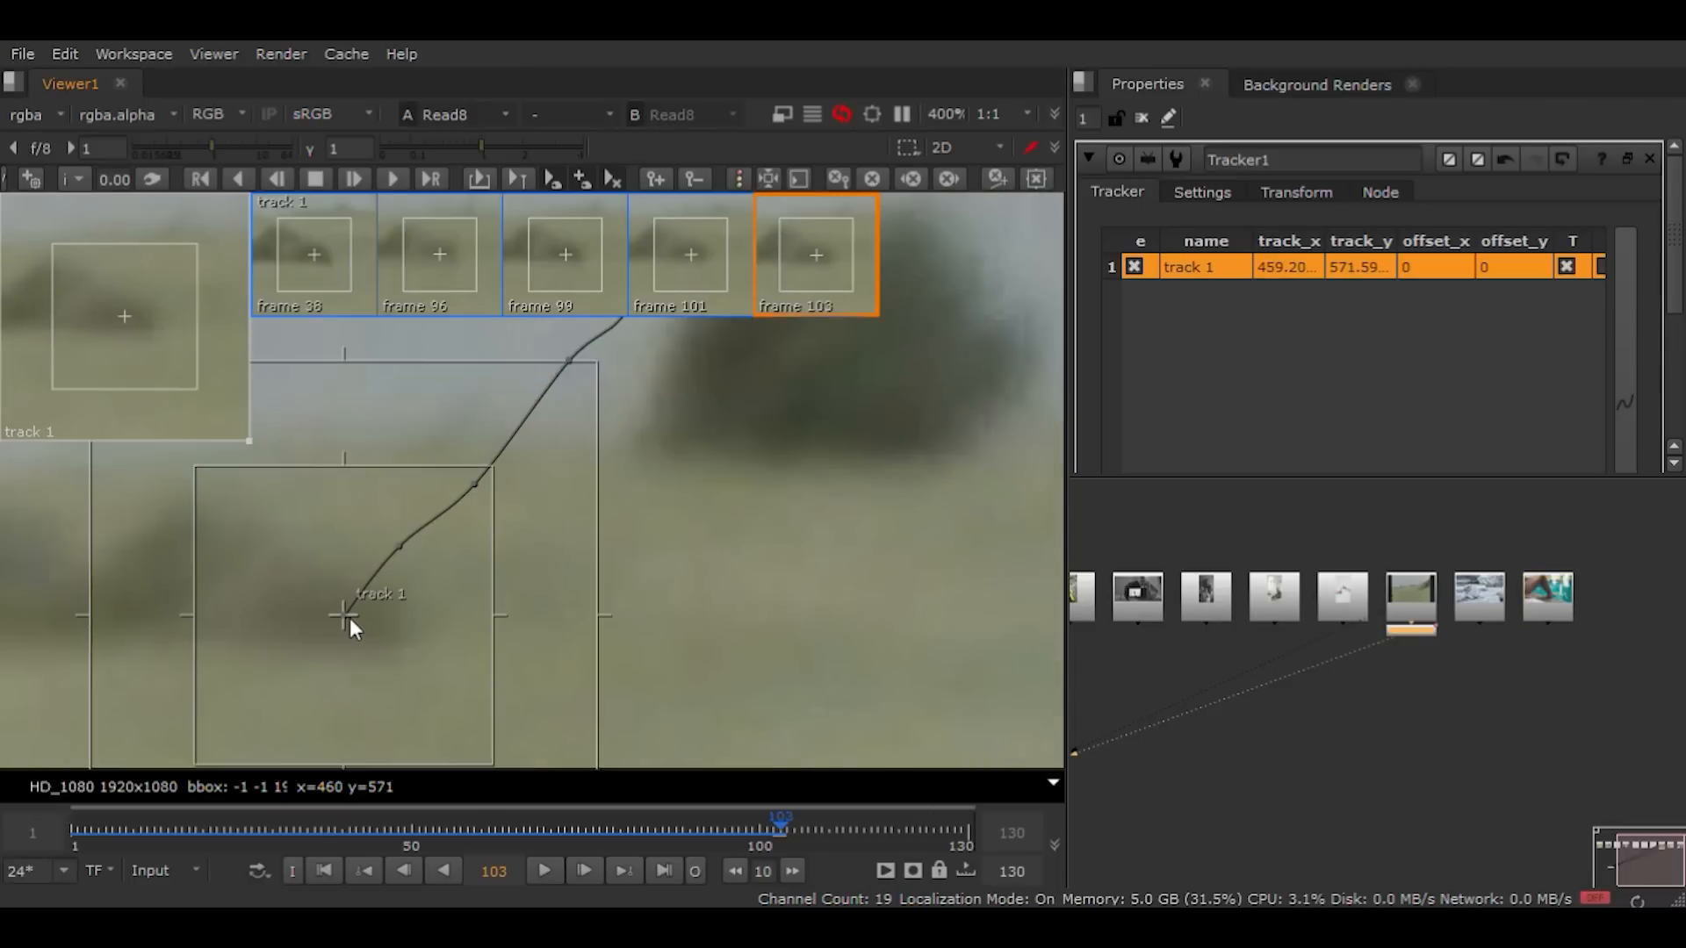
key(KP_2)
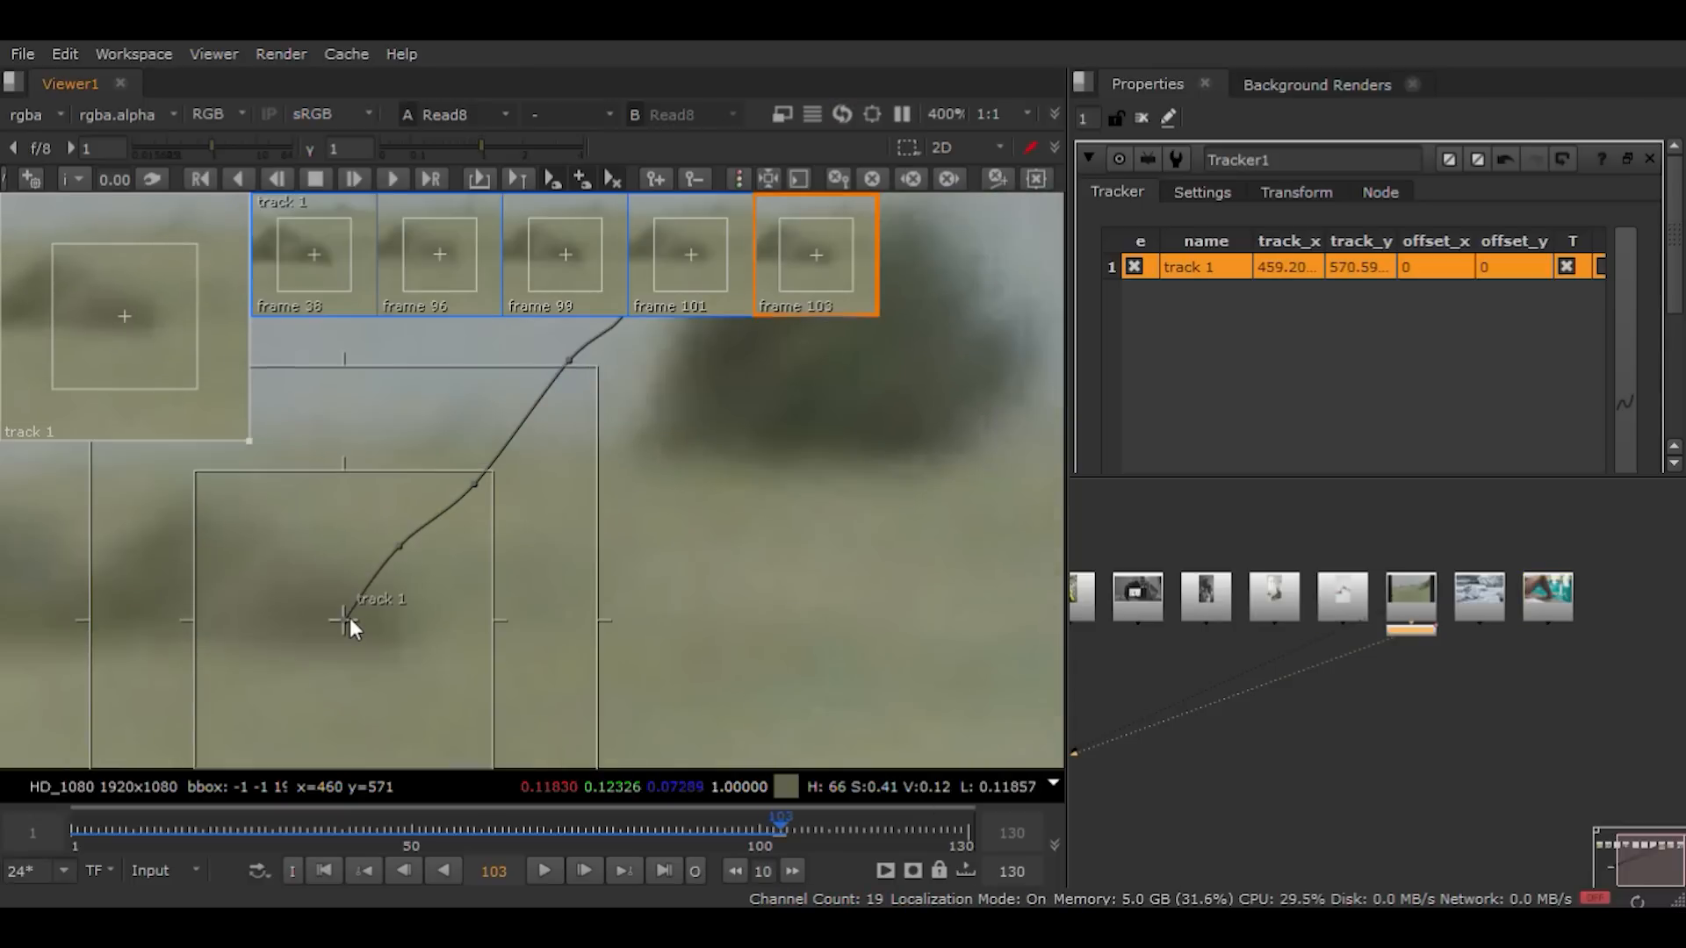
key(KP_3)
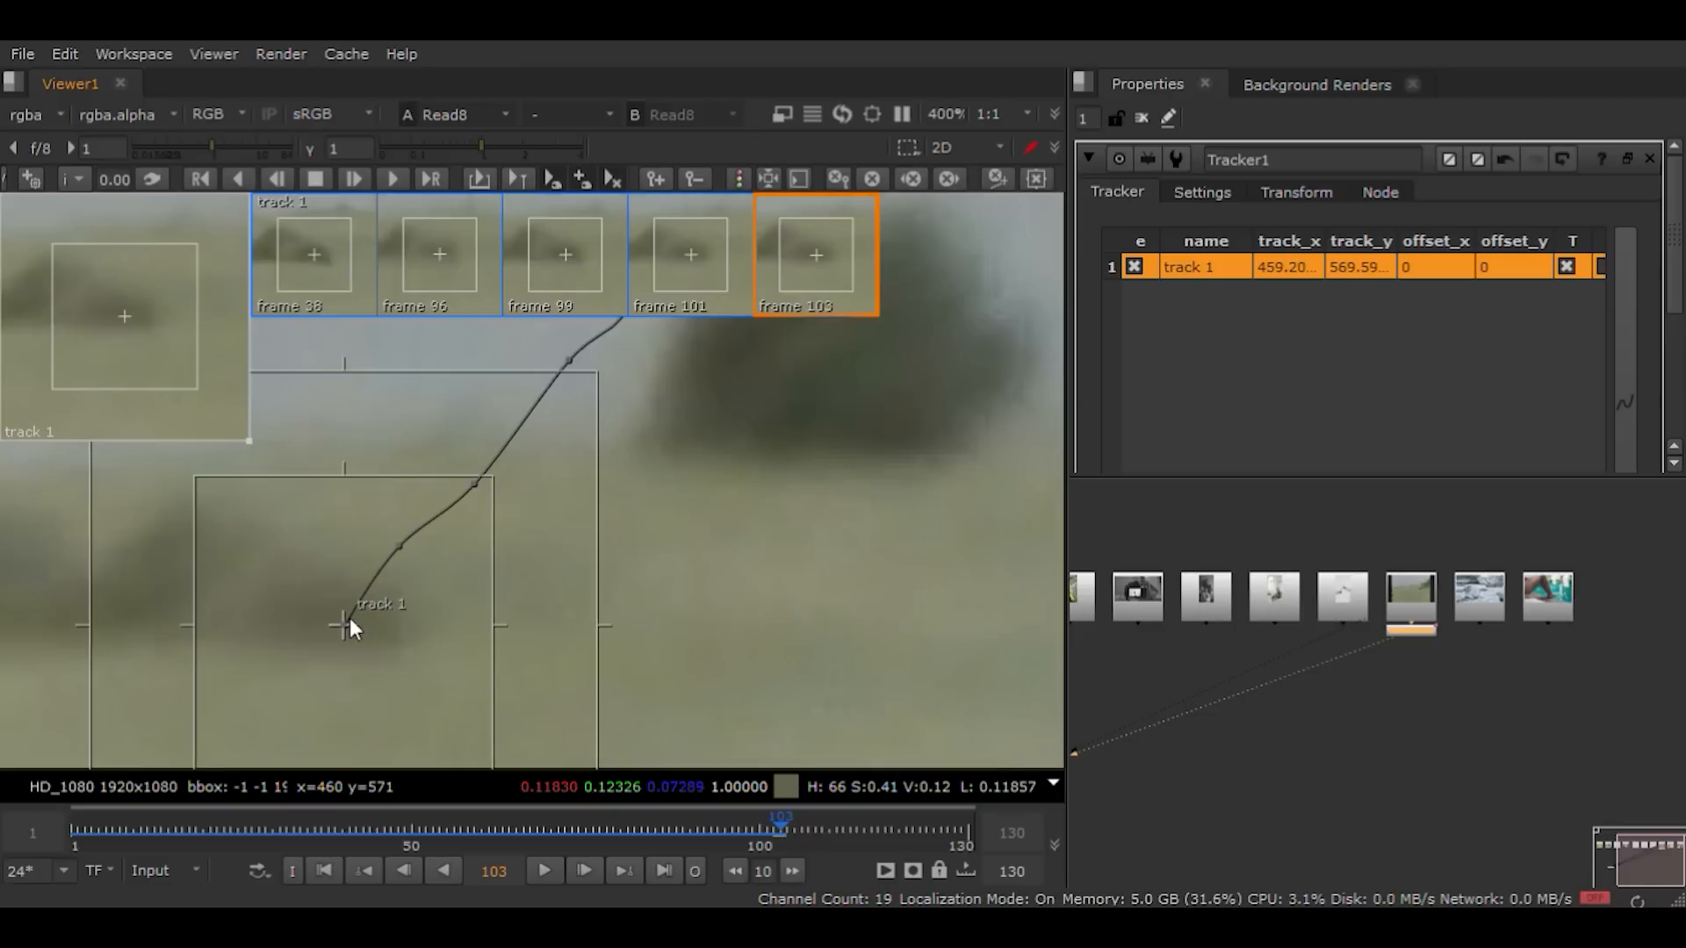
key(Left)
key(Left)
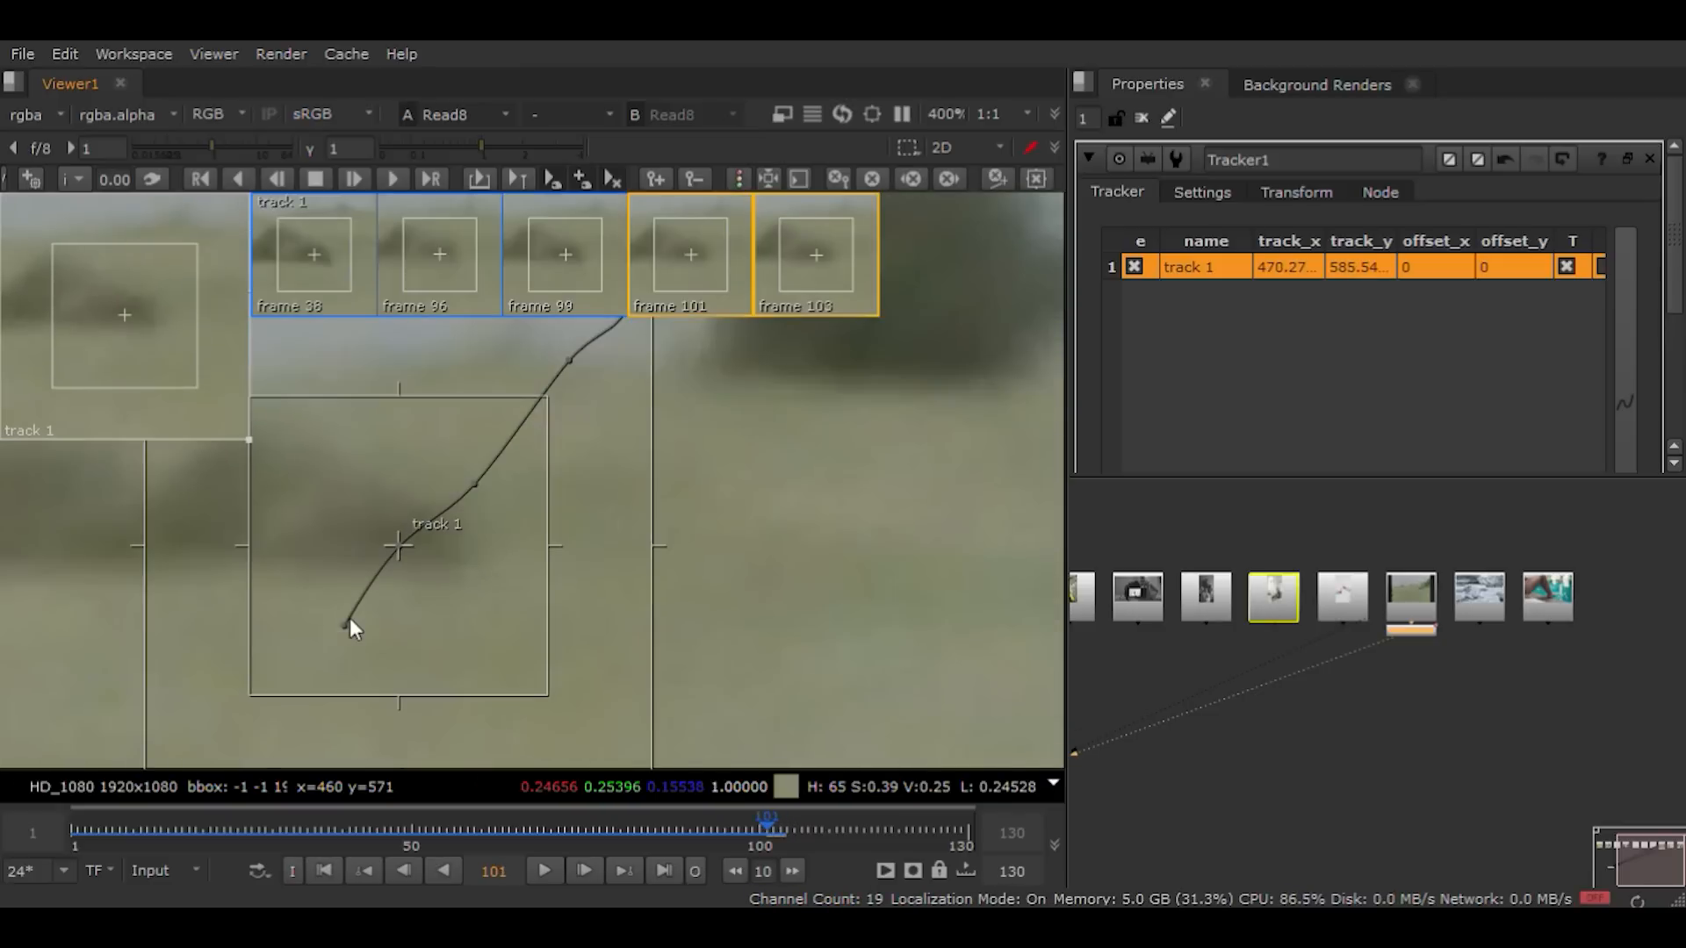
key(Right)
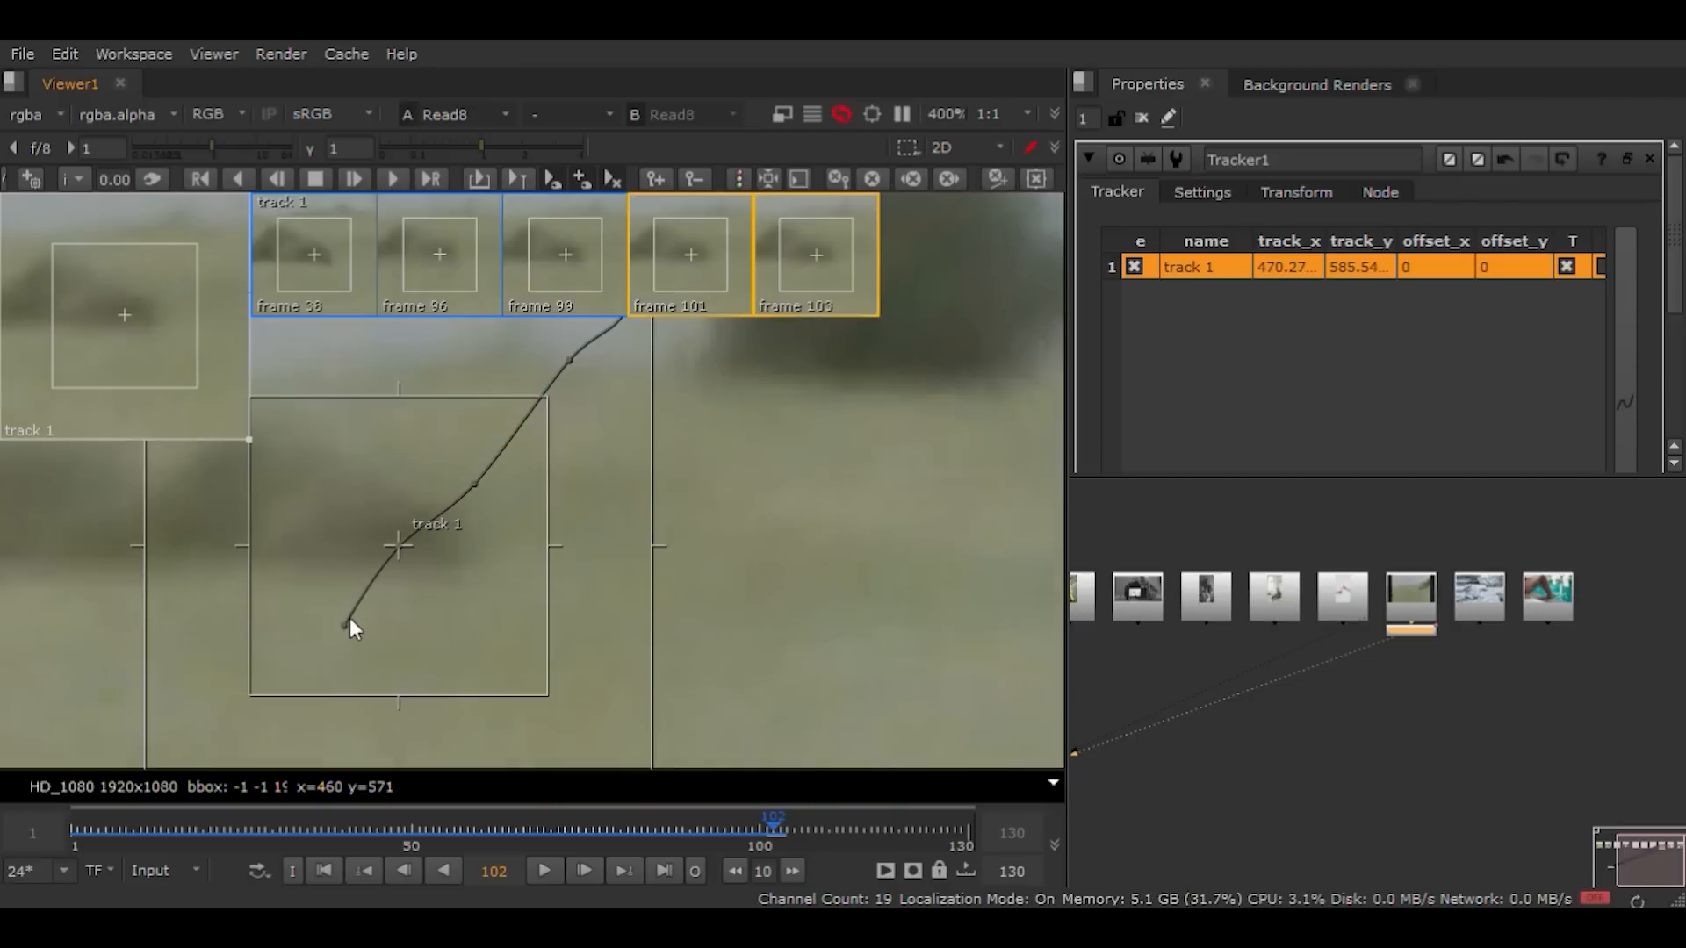
key(Right)
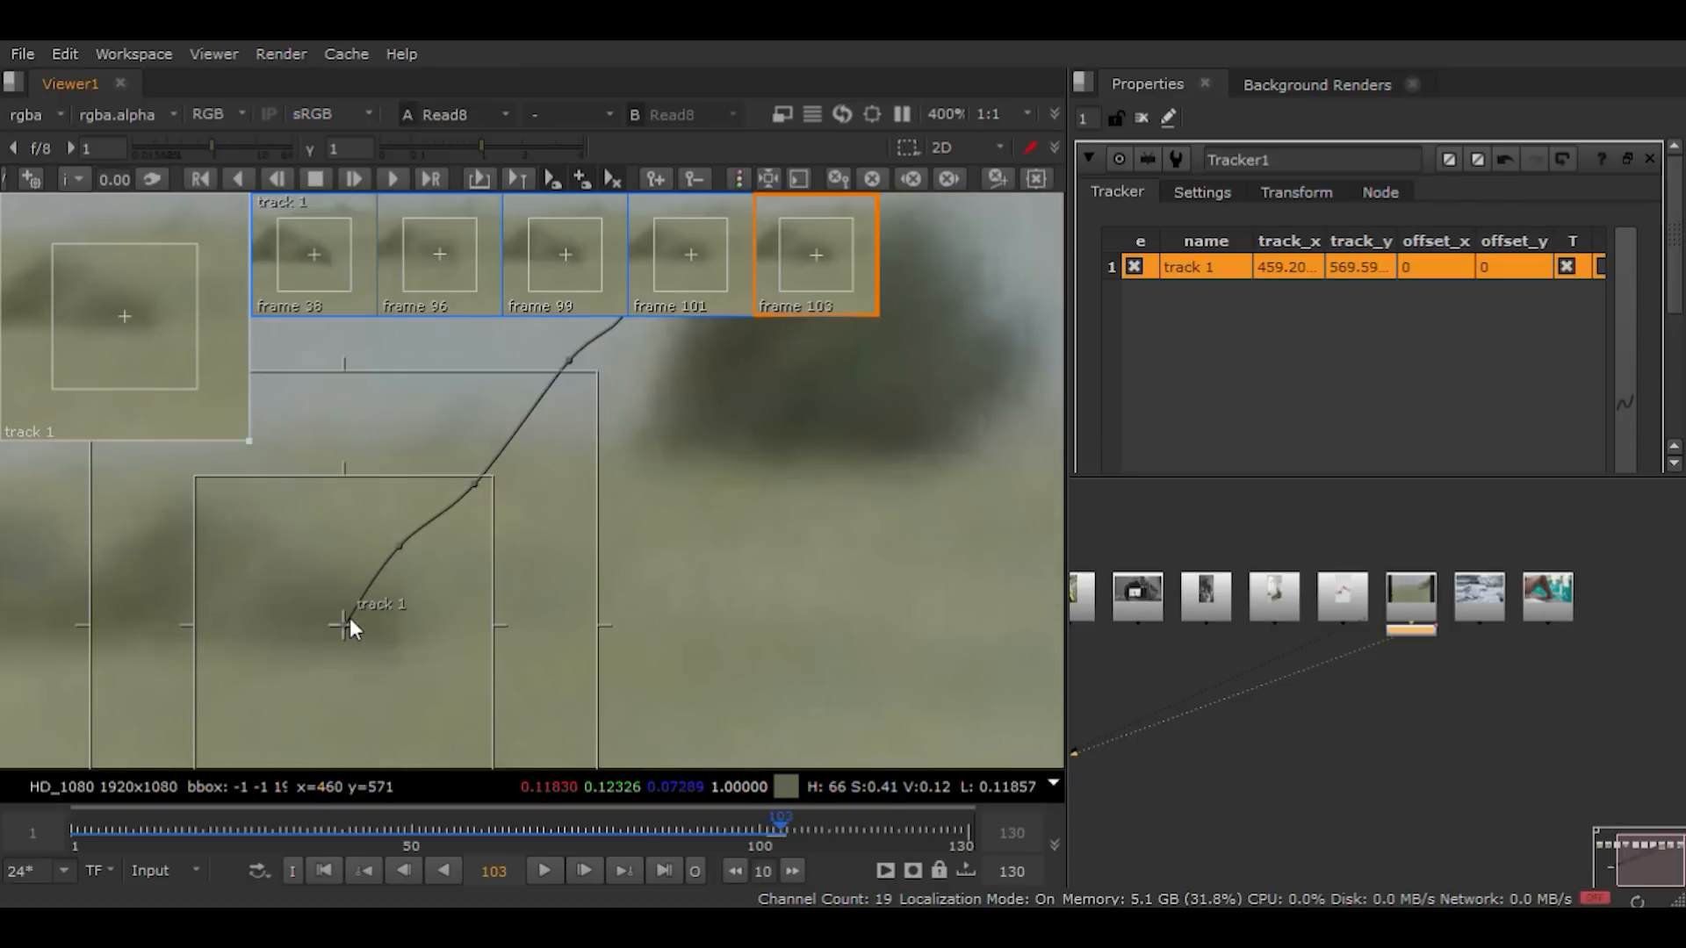
Step: Track forward to frame 105 and nudge the point to about x 421.6, y 536.3 after comparing it with frame 104
click(355, 172)
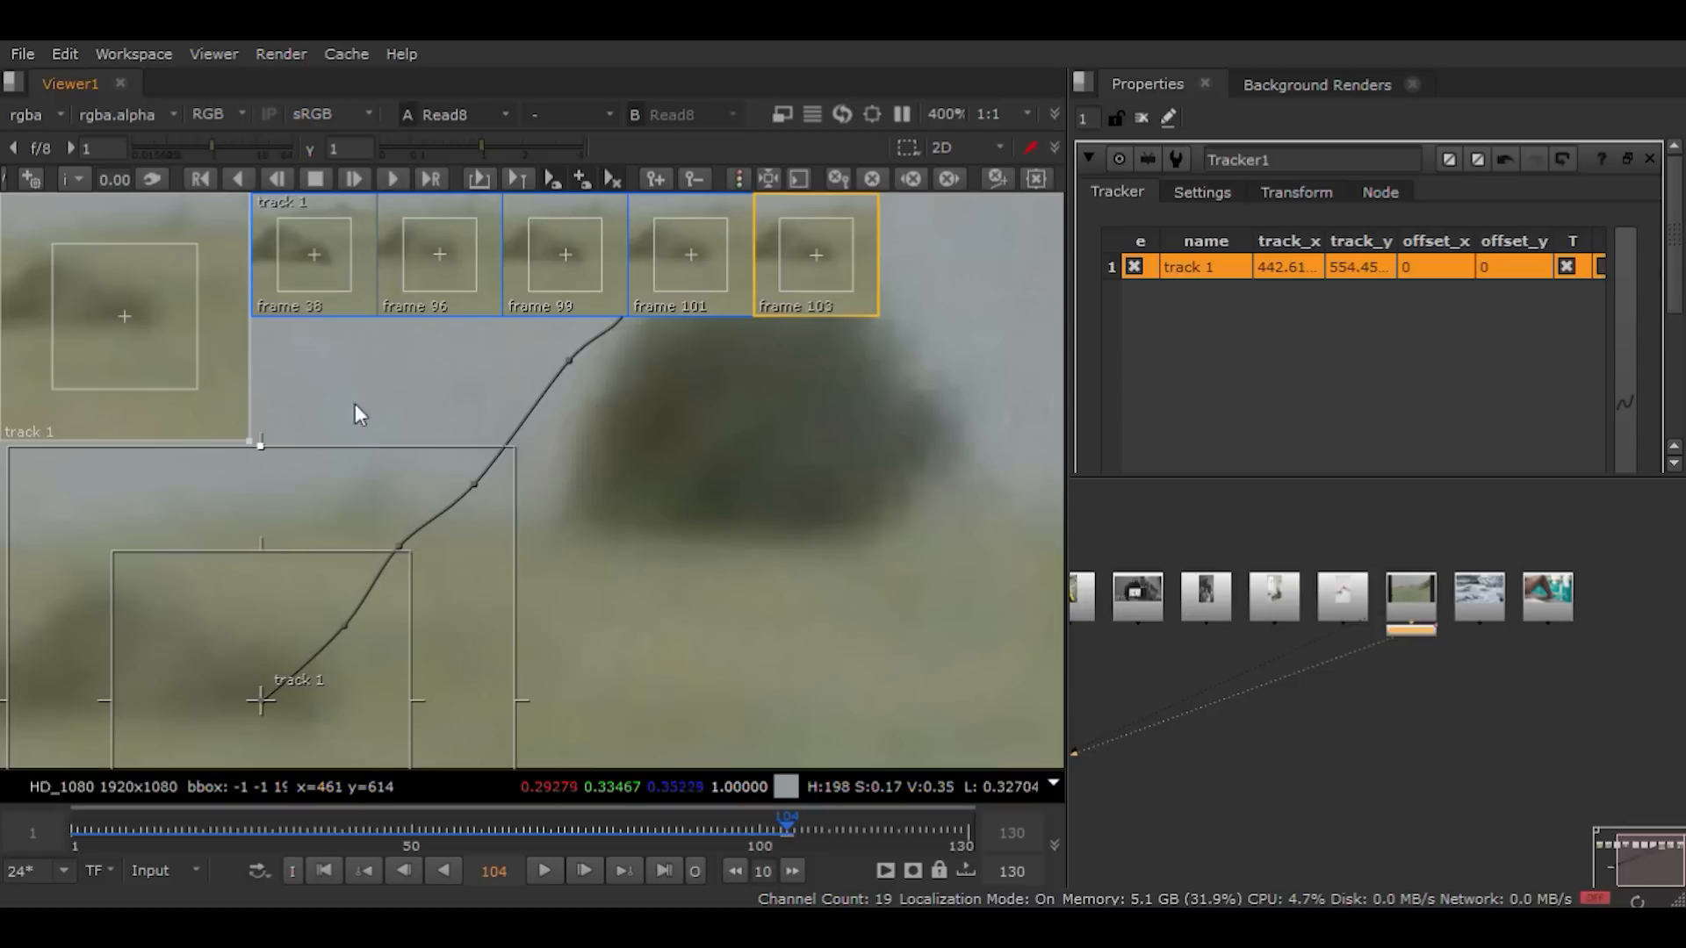
click(352, 176)
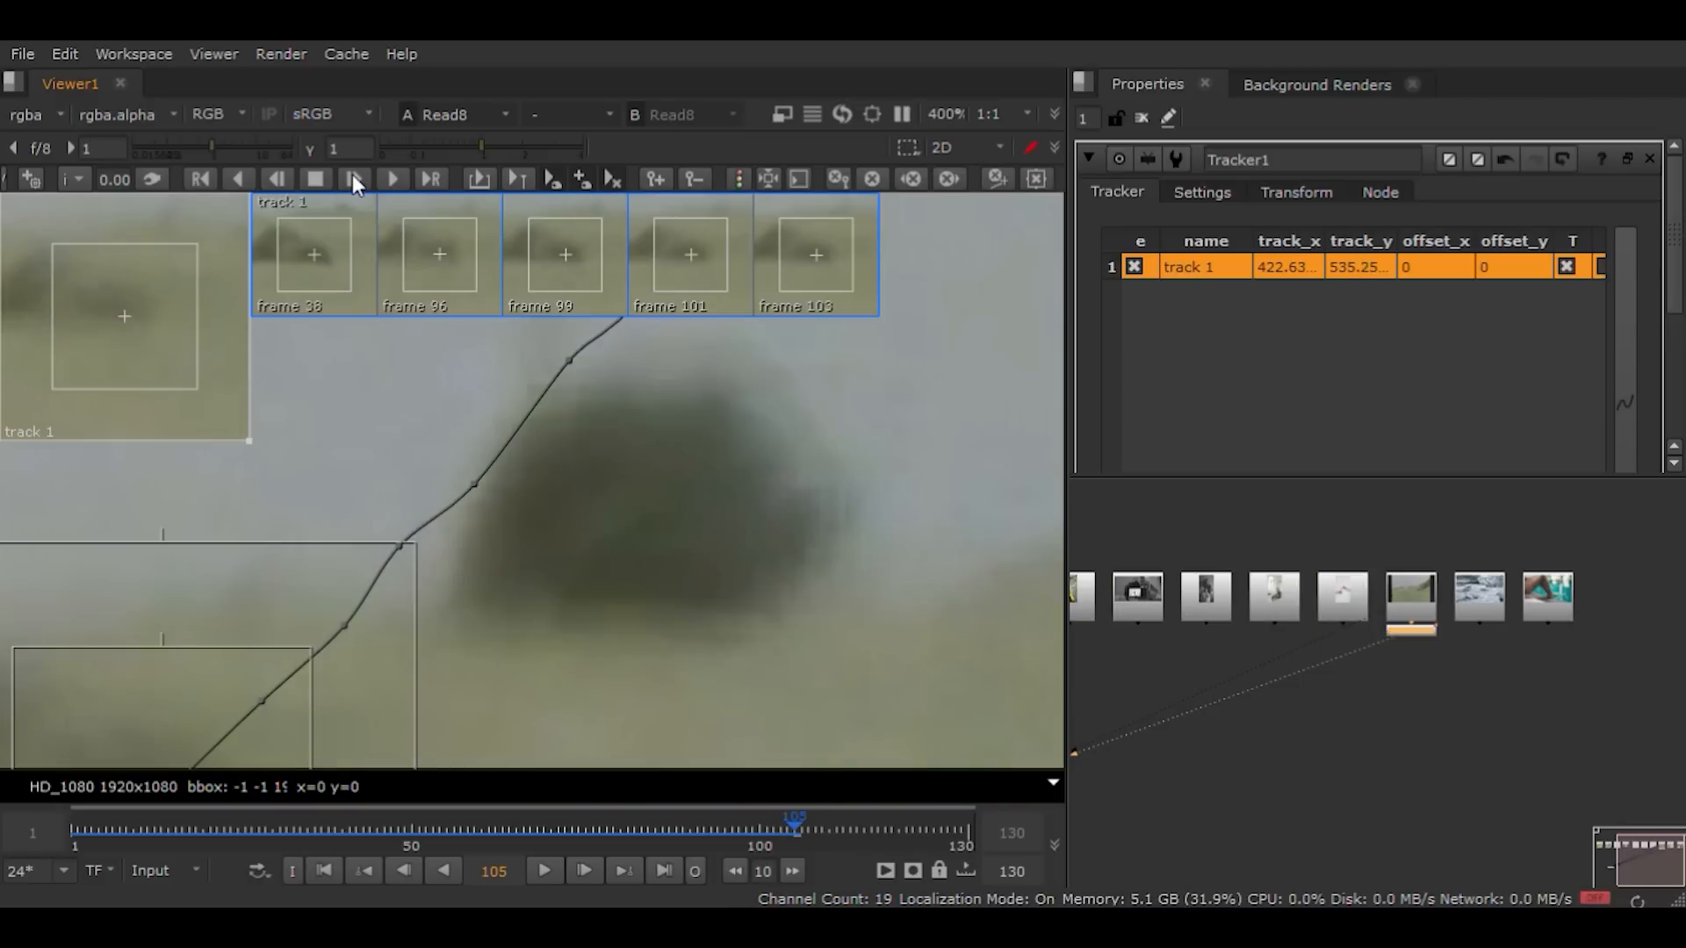
key(Left)
key(Right)
key(Left)
click(351, 174)
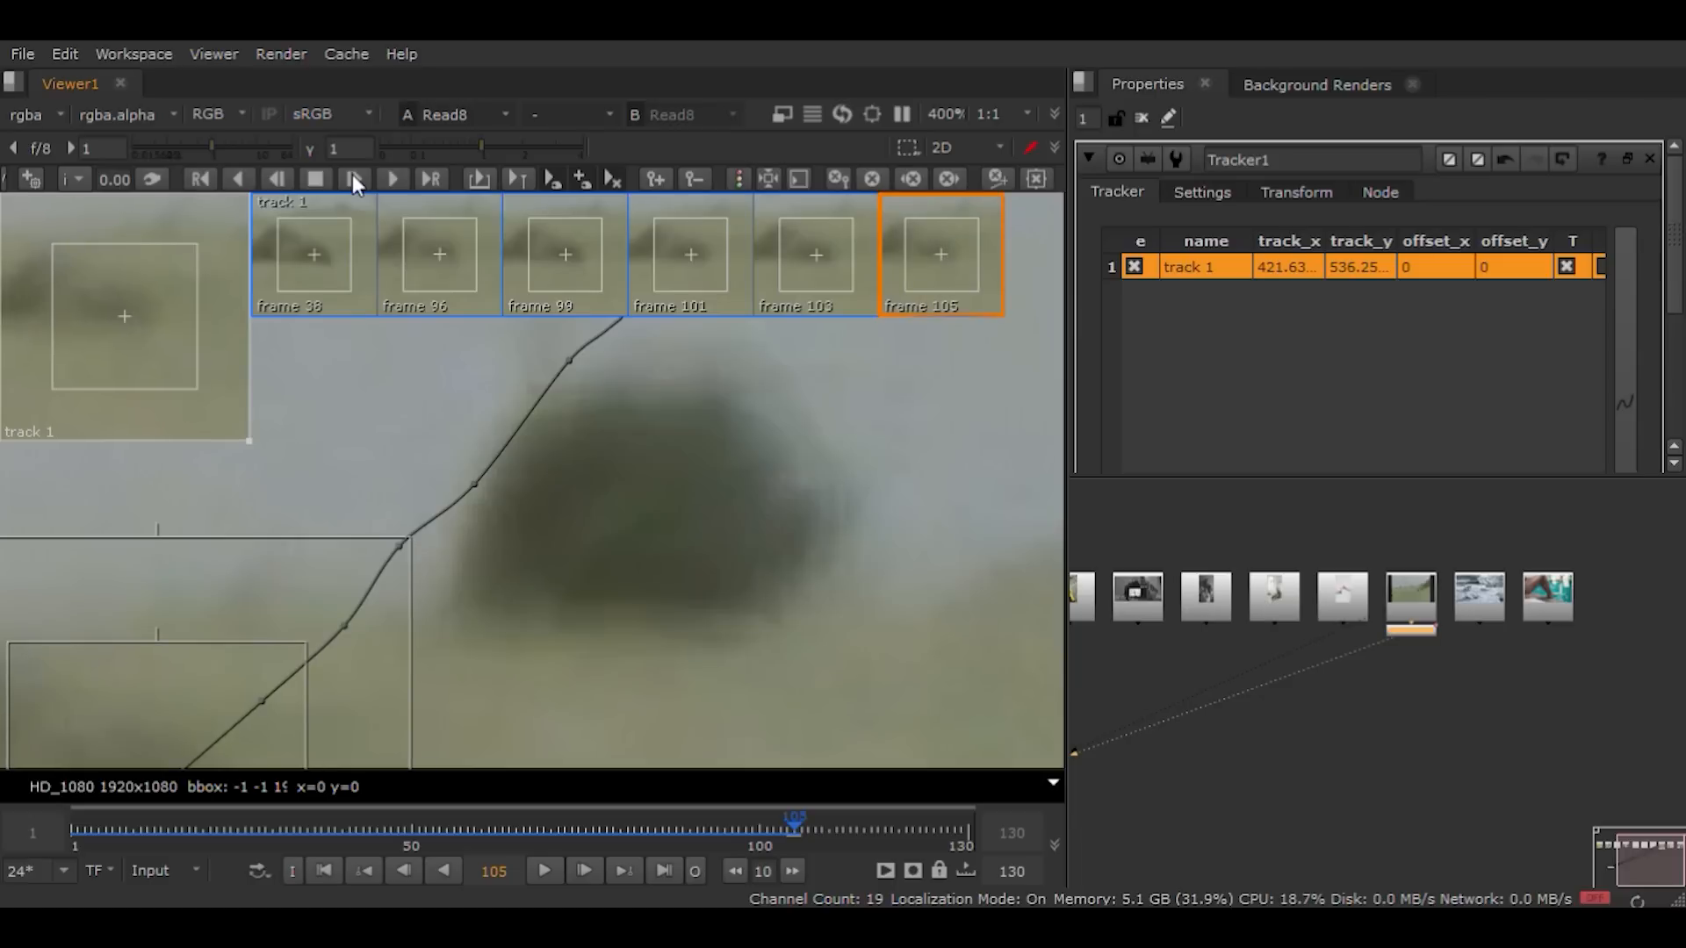
Step: Fine-tune the frame 105 point to about x 420.6, y 537.3 while flipping between frames 104 and 105
key(KP_7)
key(Left)
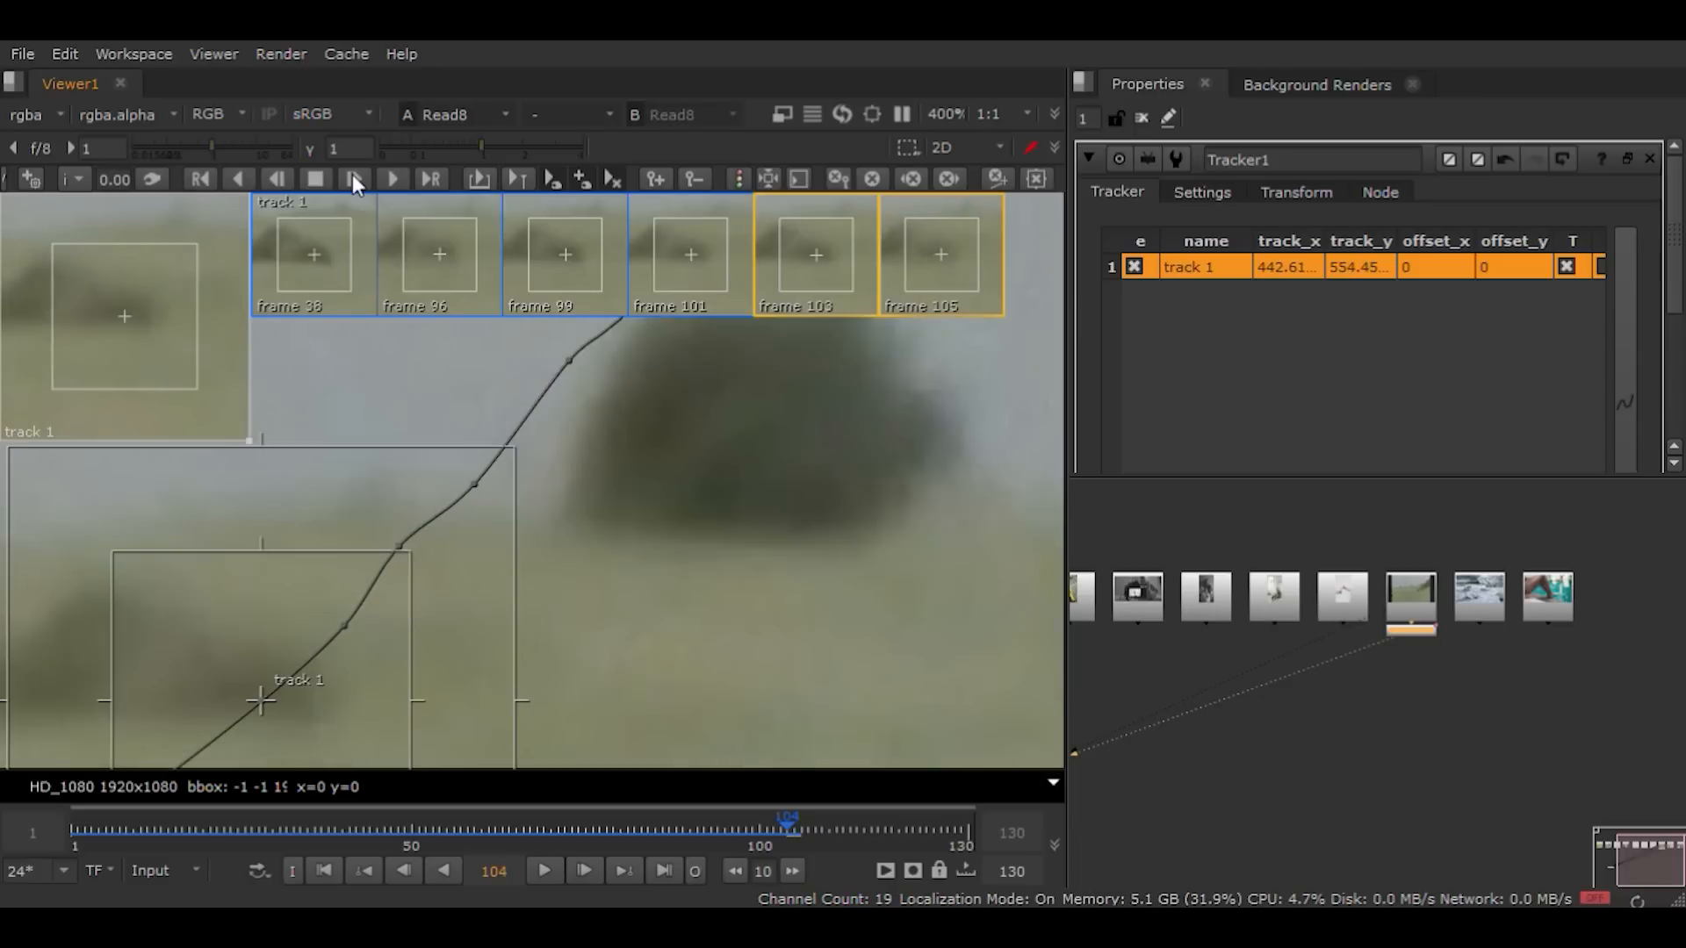
key(Right)
key(Left)
key(Right)
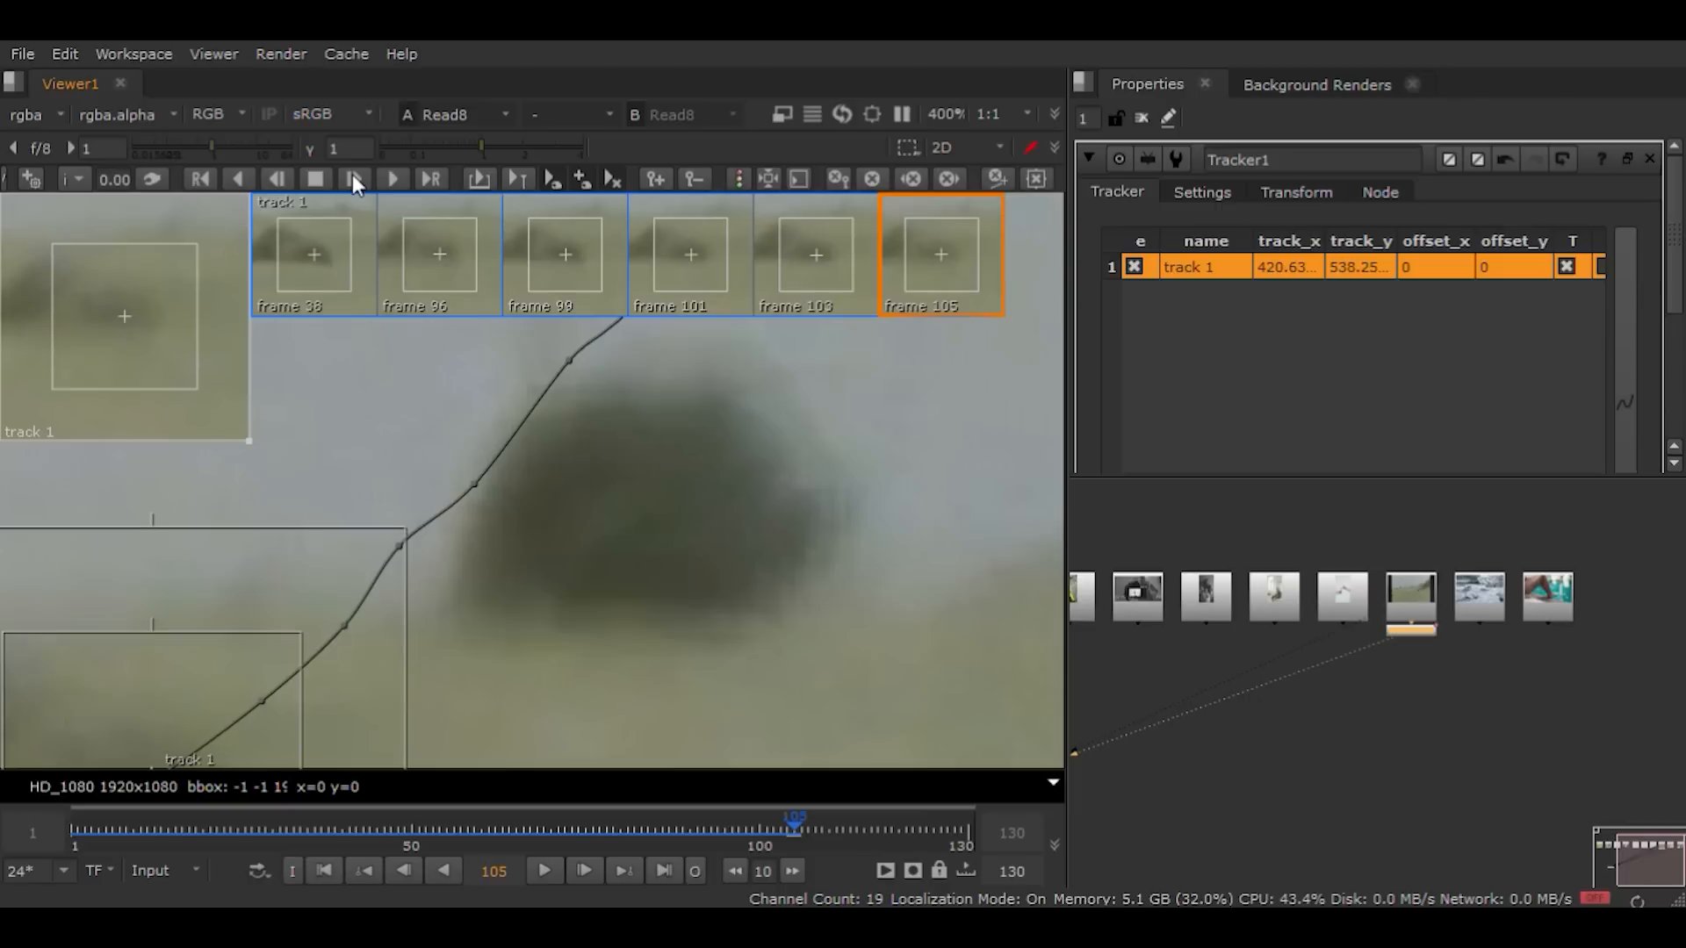
key(Left)
key(Right)
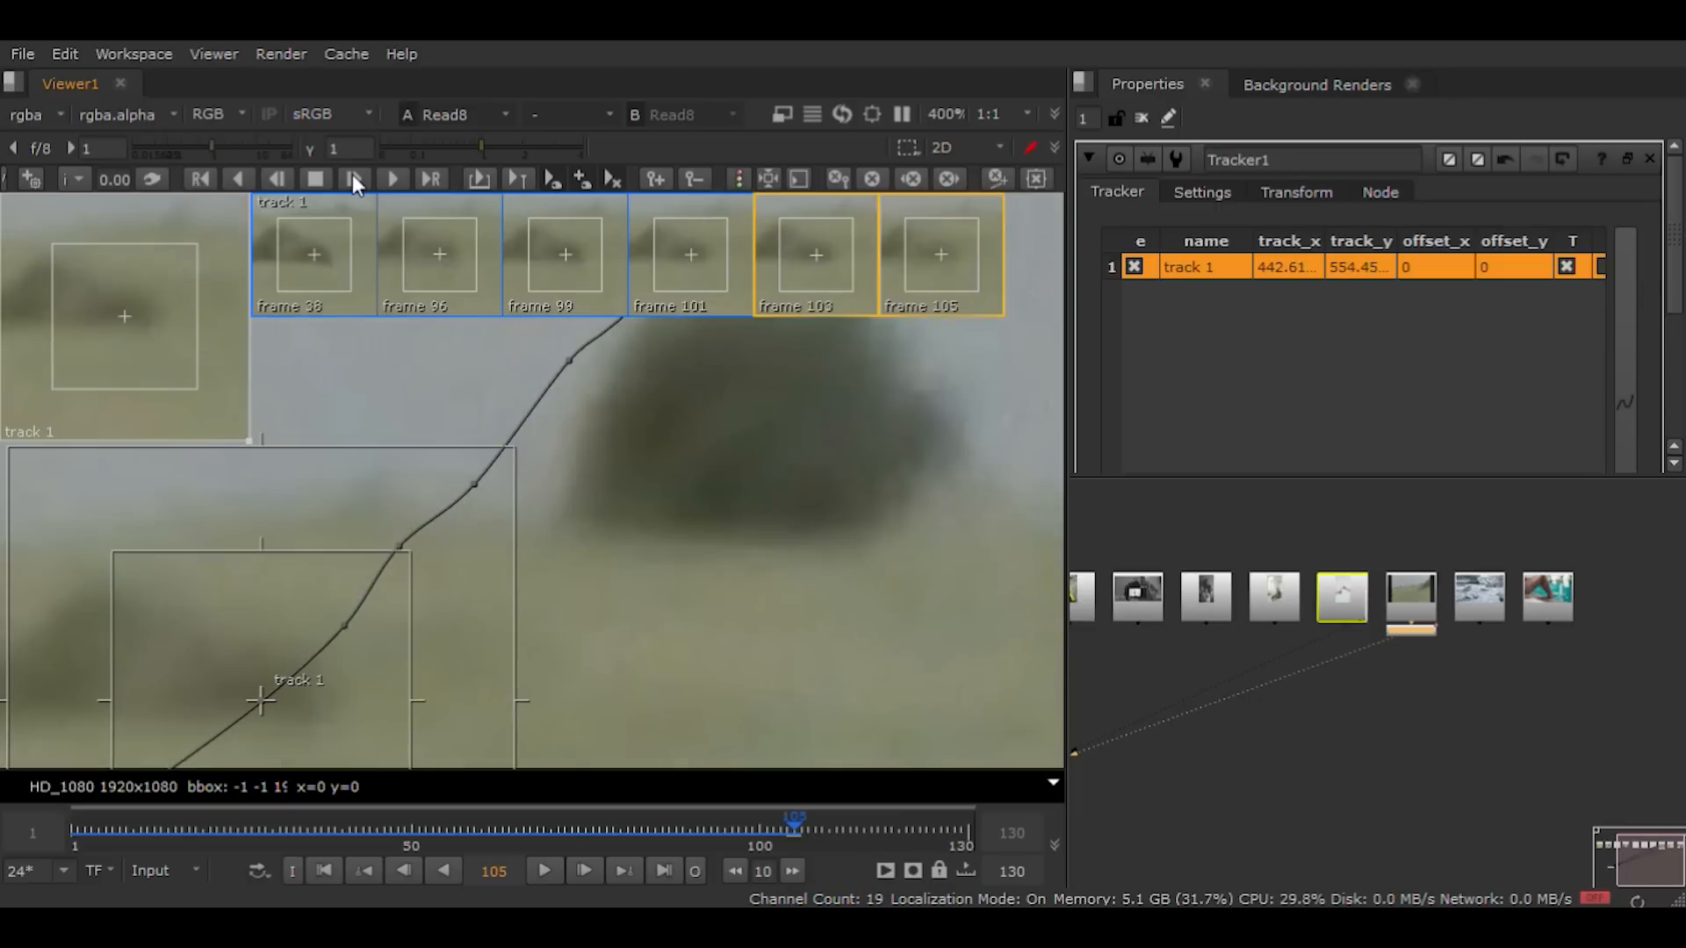
key(KP_2)
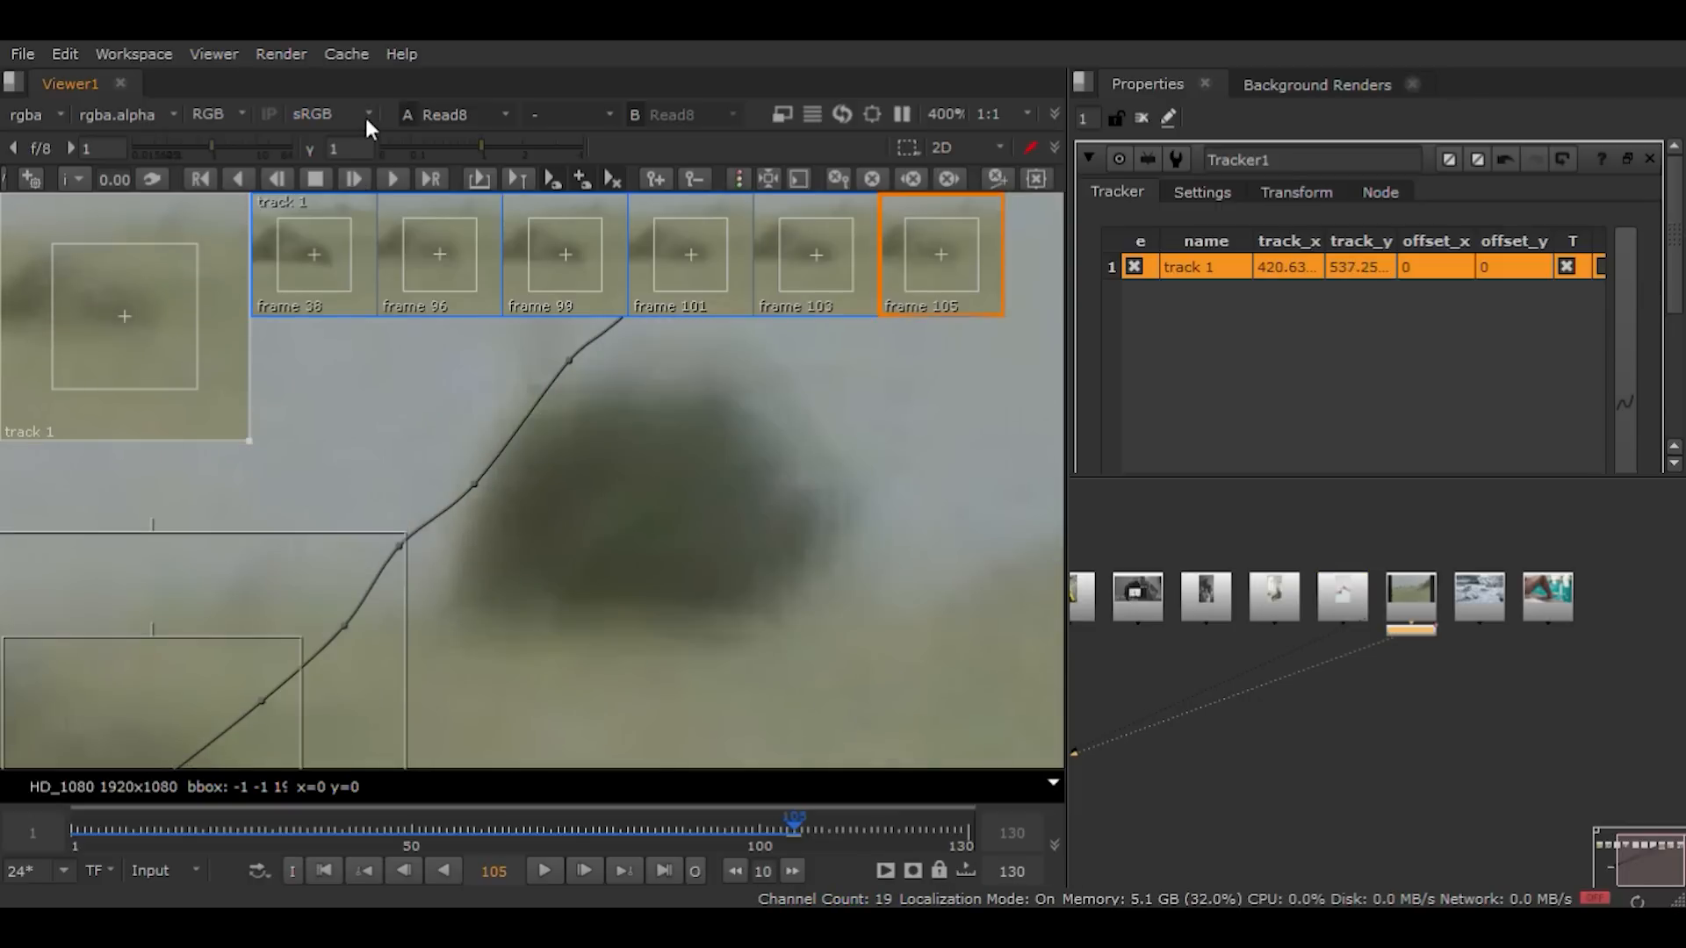
Step: Track forward to frame 106 and reposition the point on the bush's end at about x 403, y 514, comparing it with frame 105
click(357, 172)
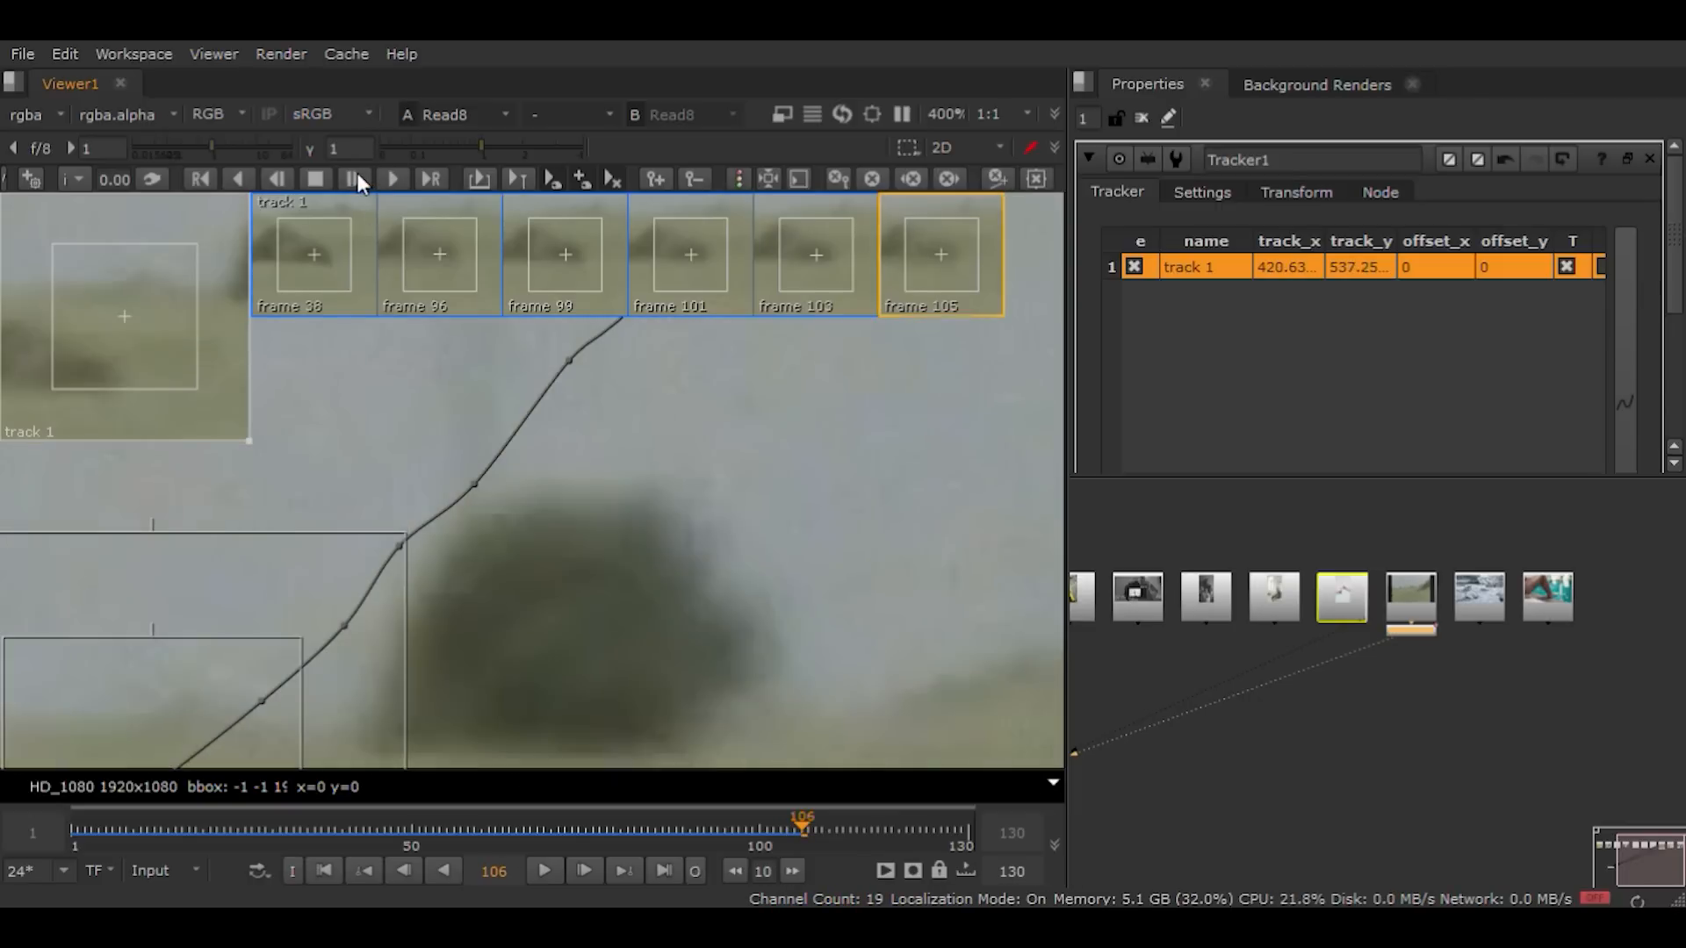
scroll(748, 541, down, 4)
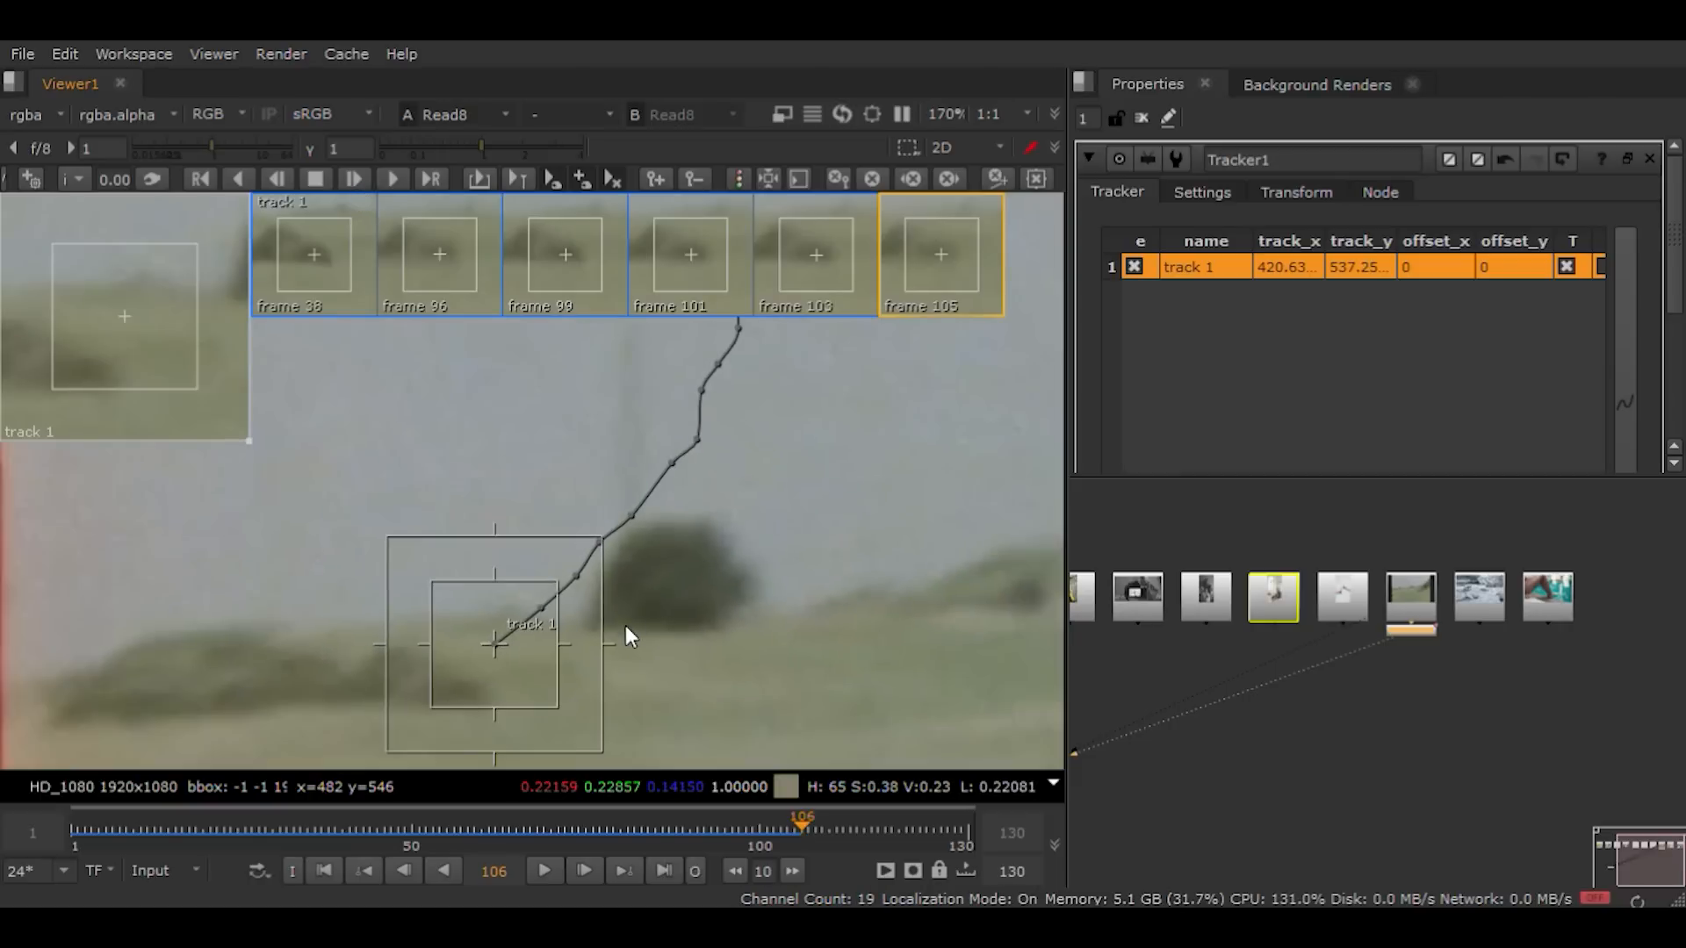
middle_drag(625, 625, 713, 407)
scroll(588, 429, up, 2)
drag(628, 402, 576, 472)
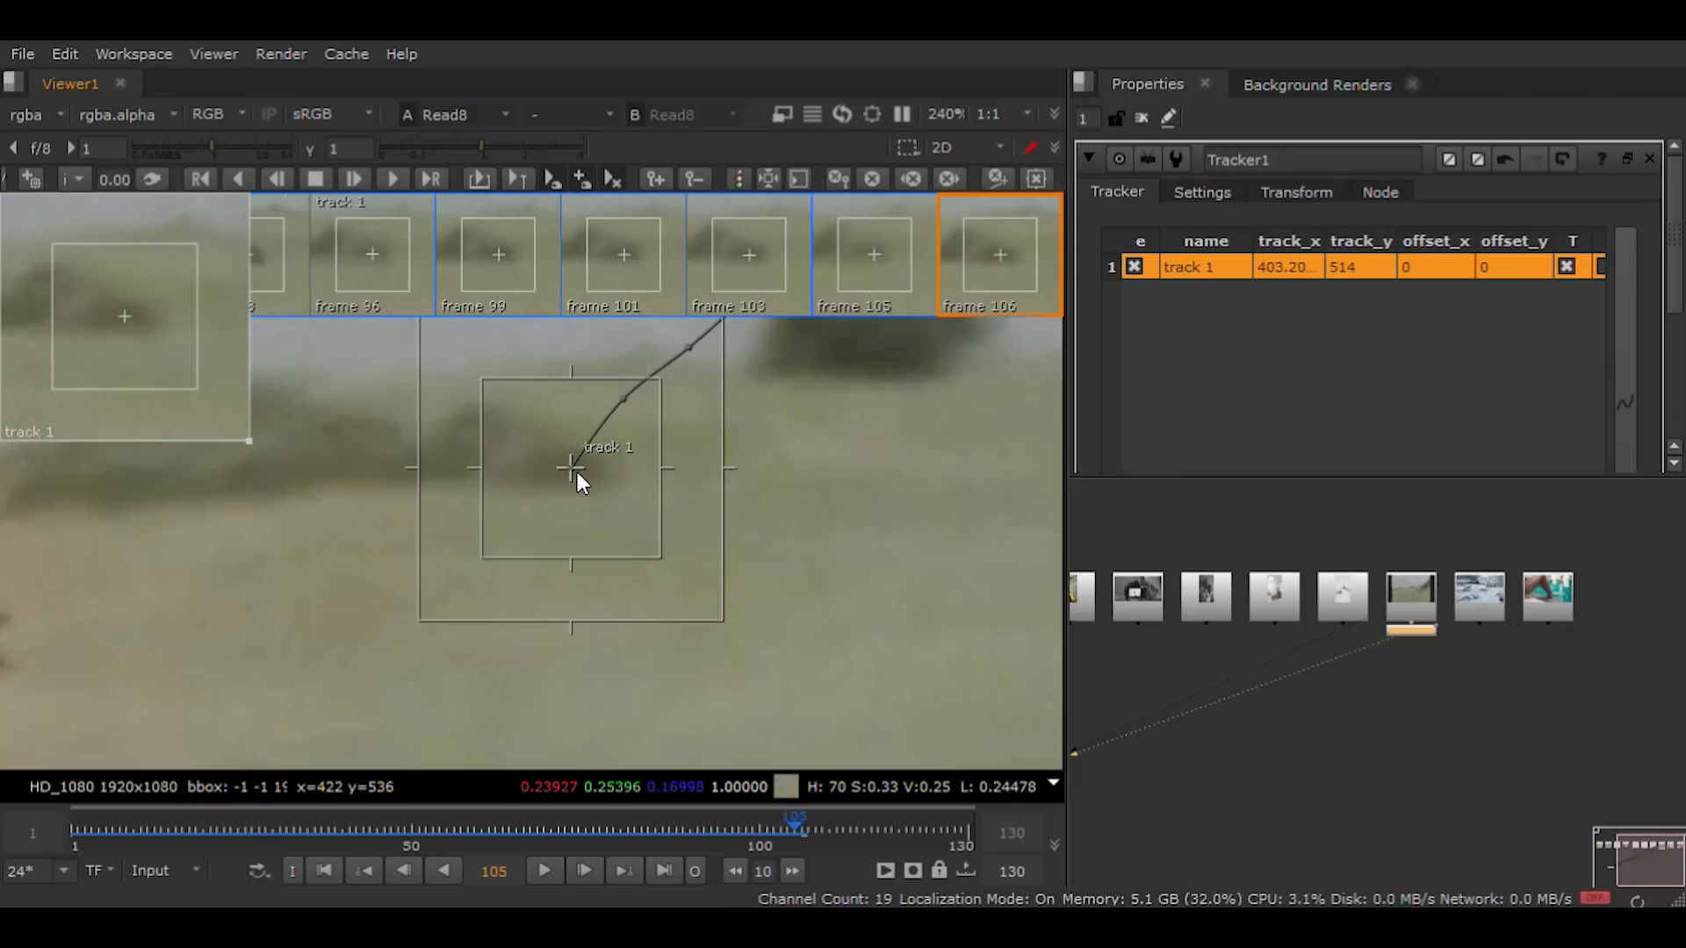
key(Left)
key(Right)
key(Left)
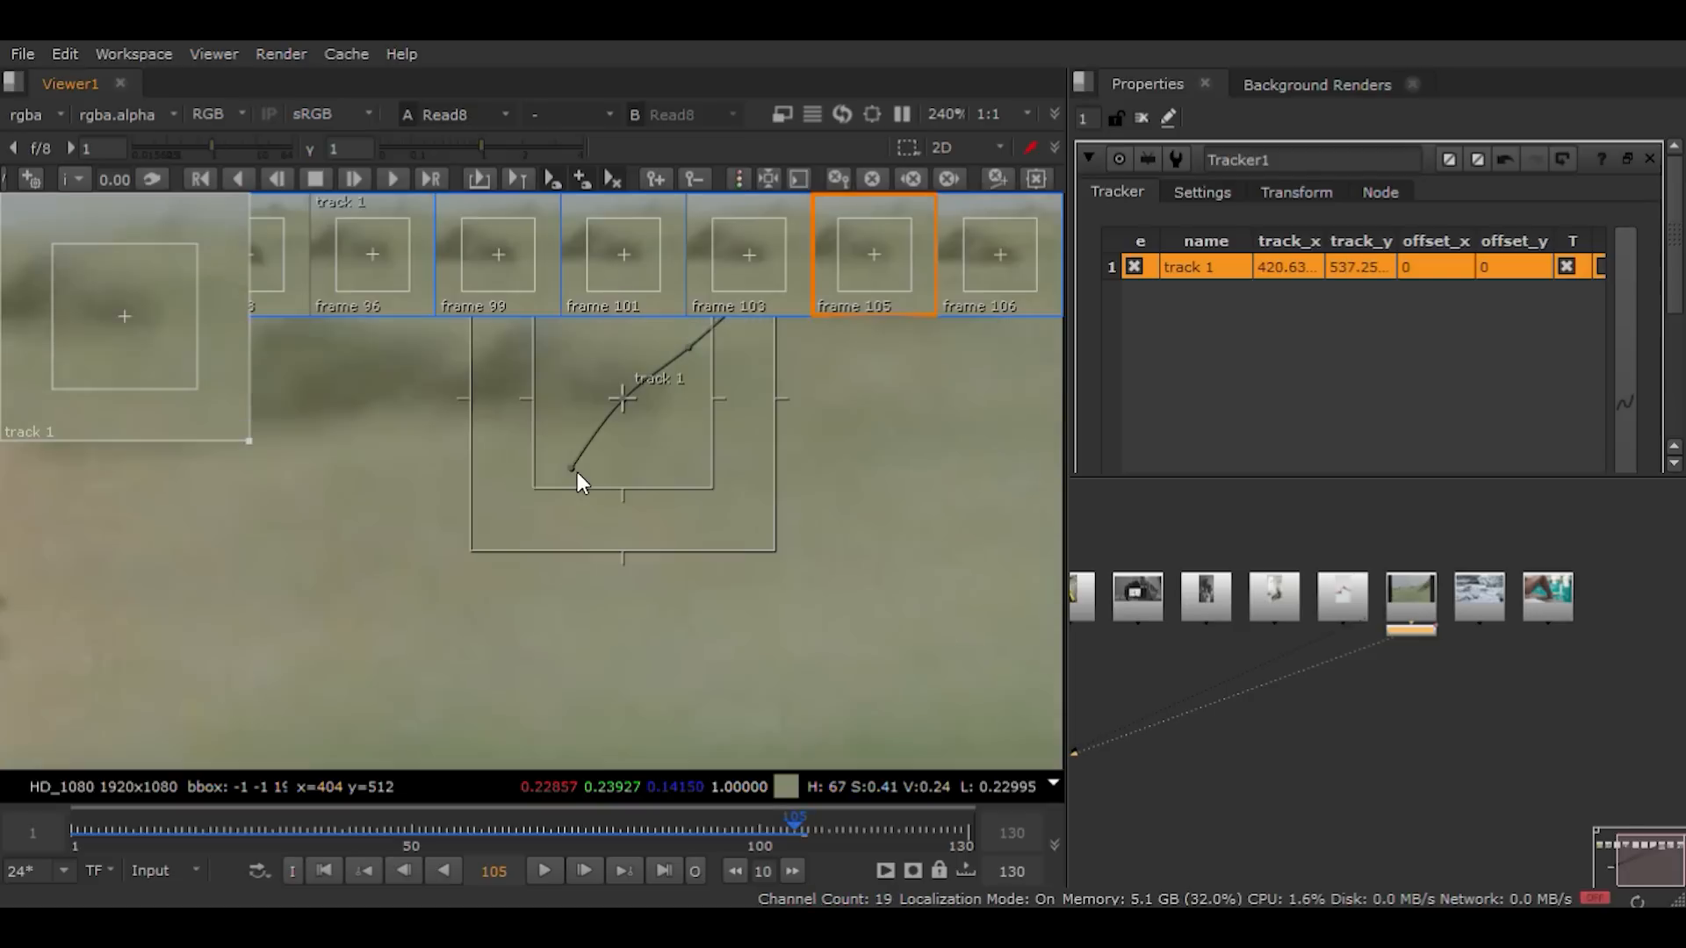
key(Right)
key(Left)
key(Right)
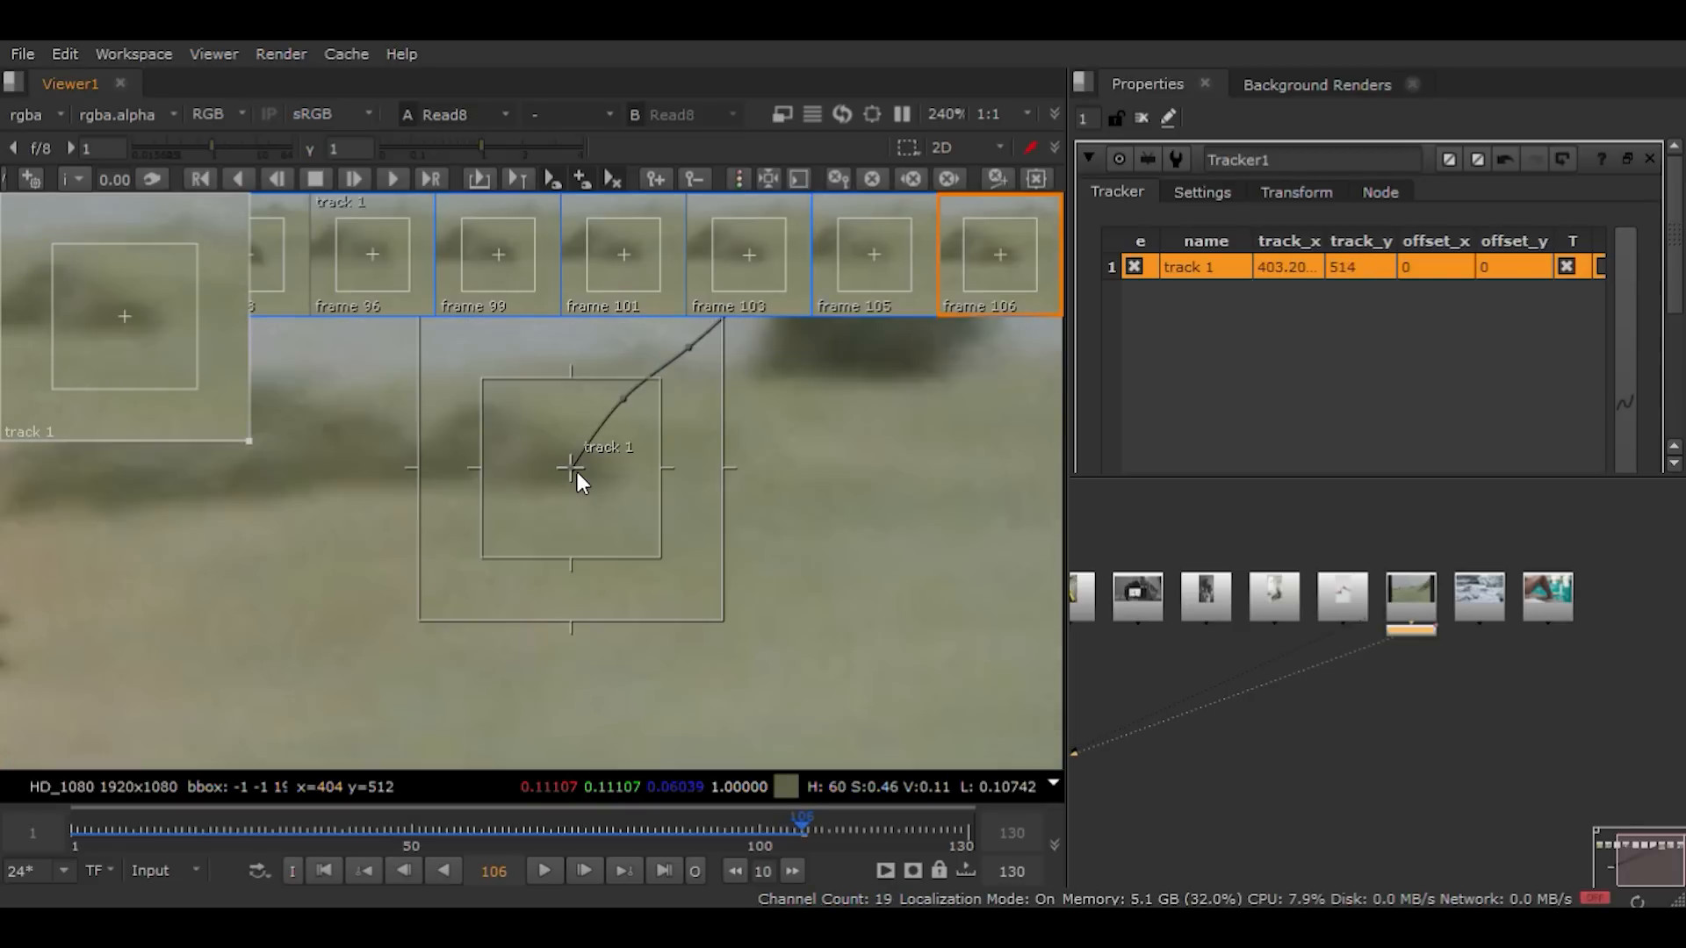
Step: Nudge the frame 106 point to about x 404, y 513 and compare it with frame 105
key(KP_3)
key(Left)
key(Right)
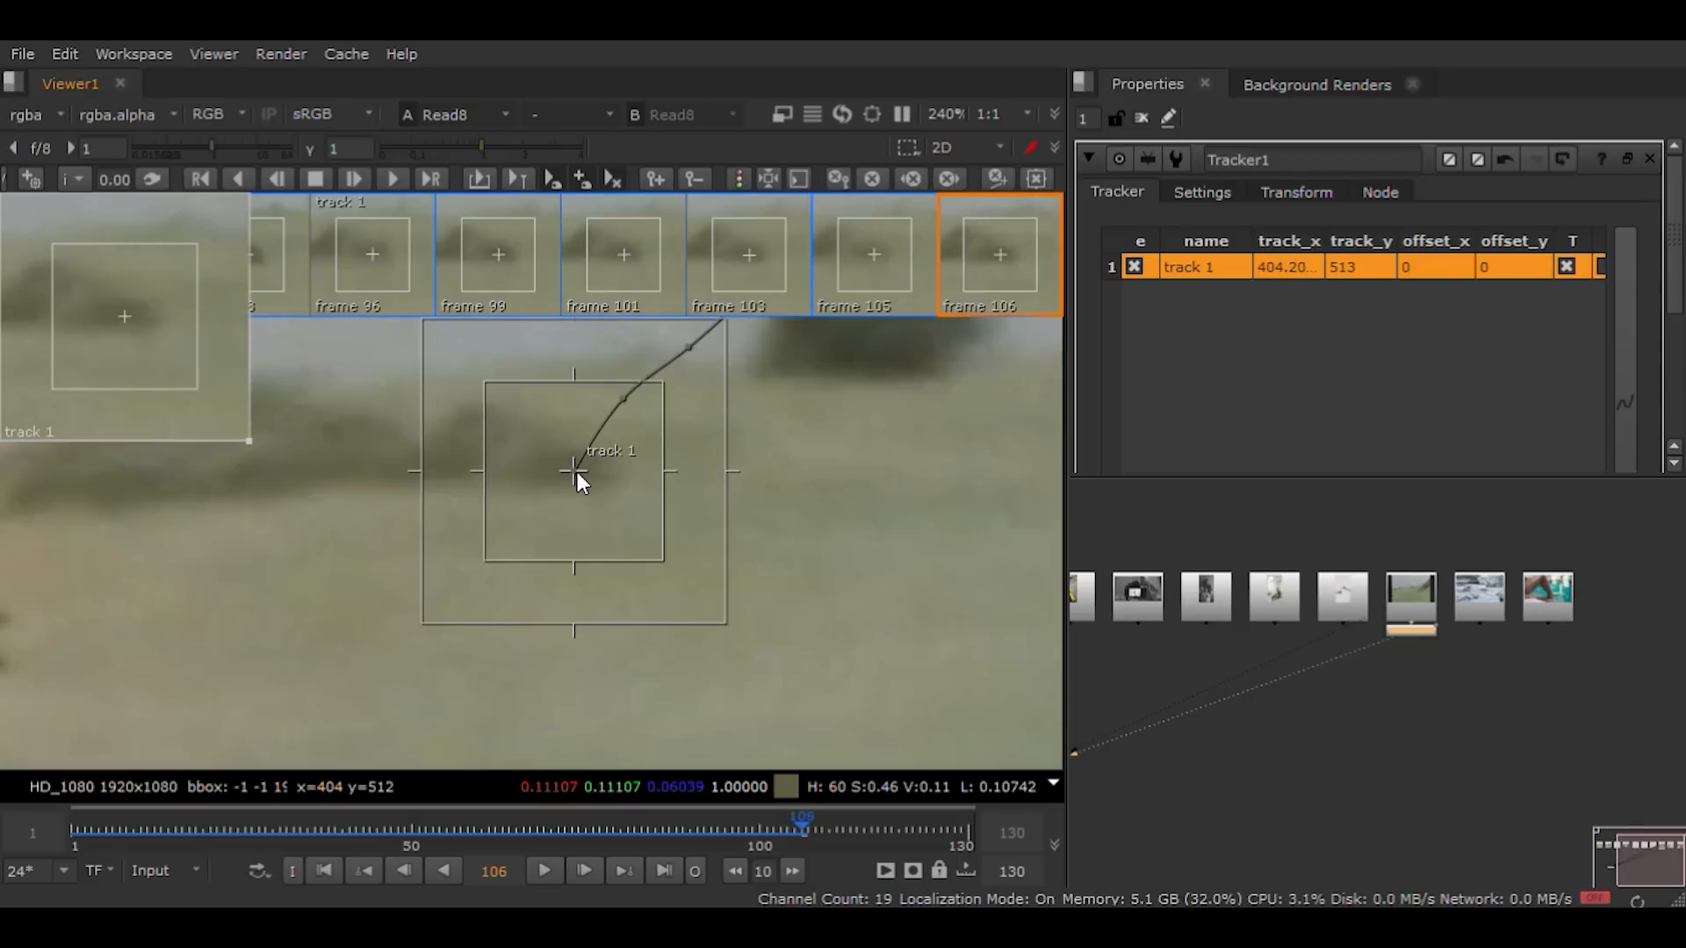
key(Left)
key(Right)
key(Left)
key(Right)
Step: Step back and forth between frames 105 and 107 to examine whether the point stays on the bush's end
key(Right)
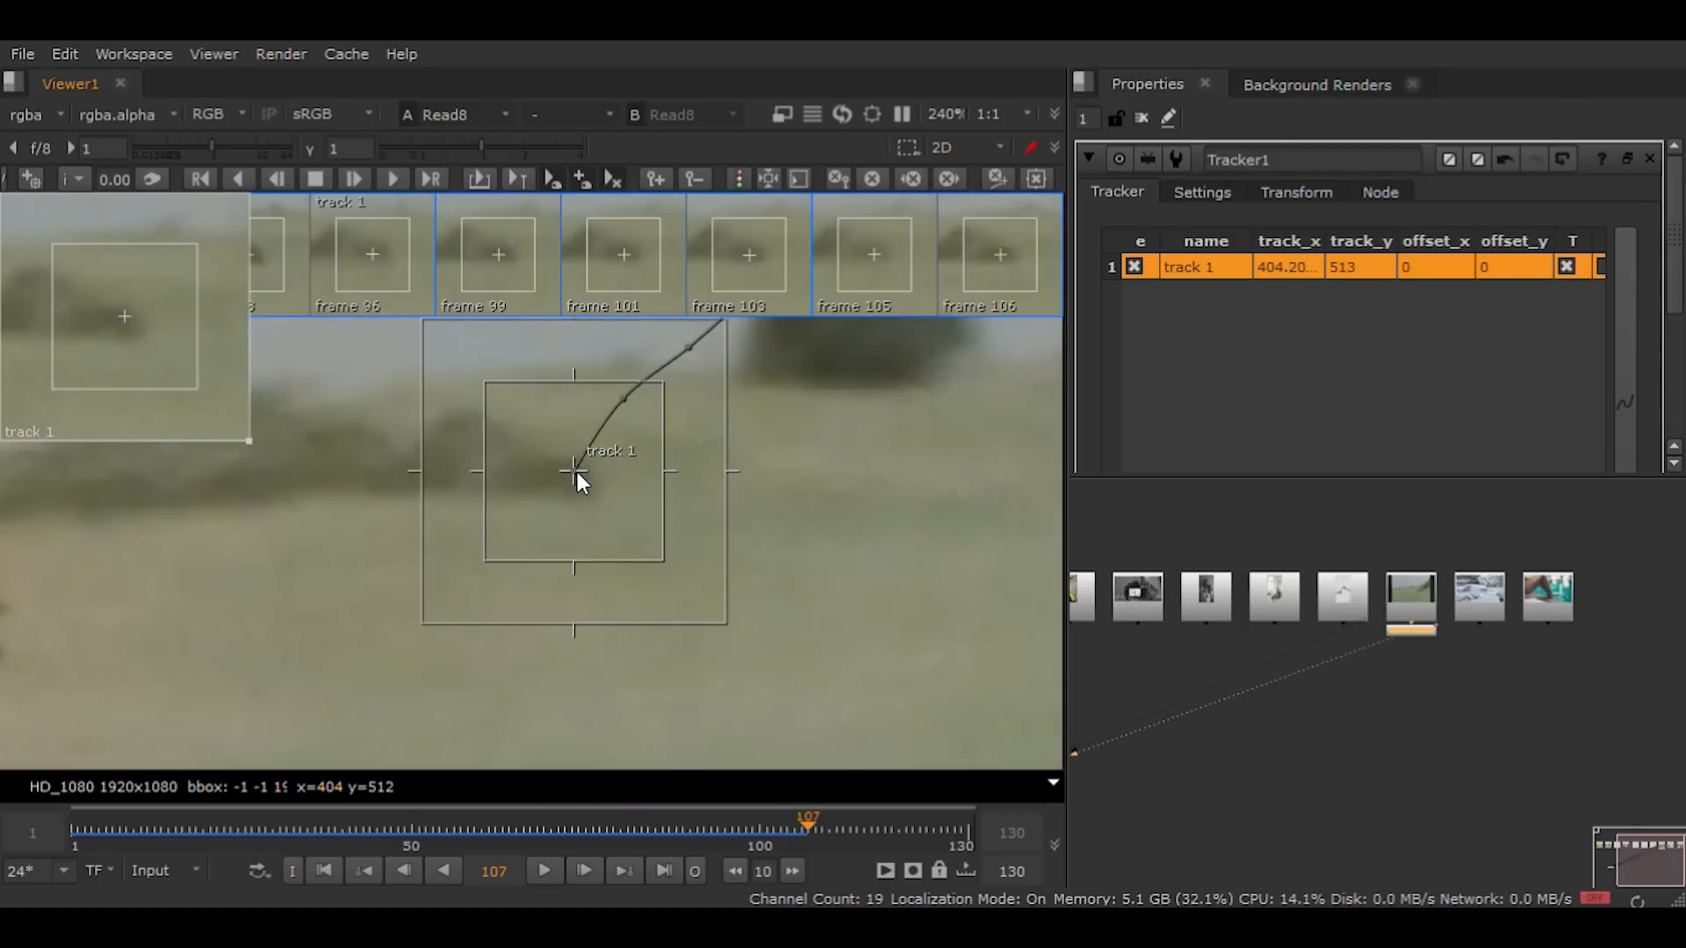
key(Left)
key(Left)
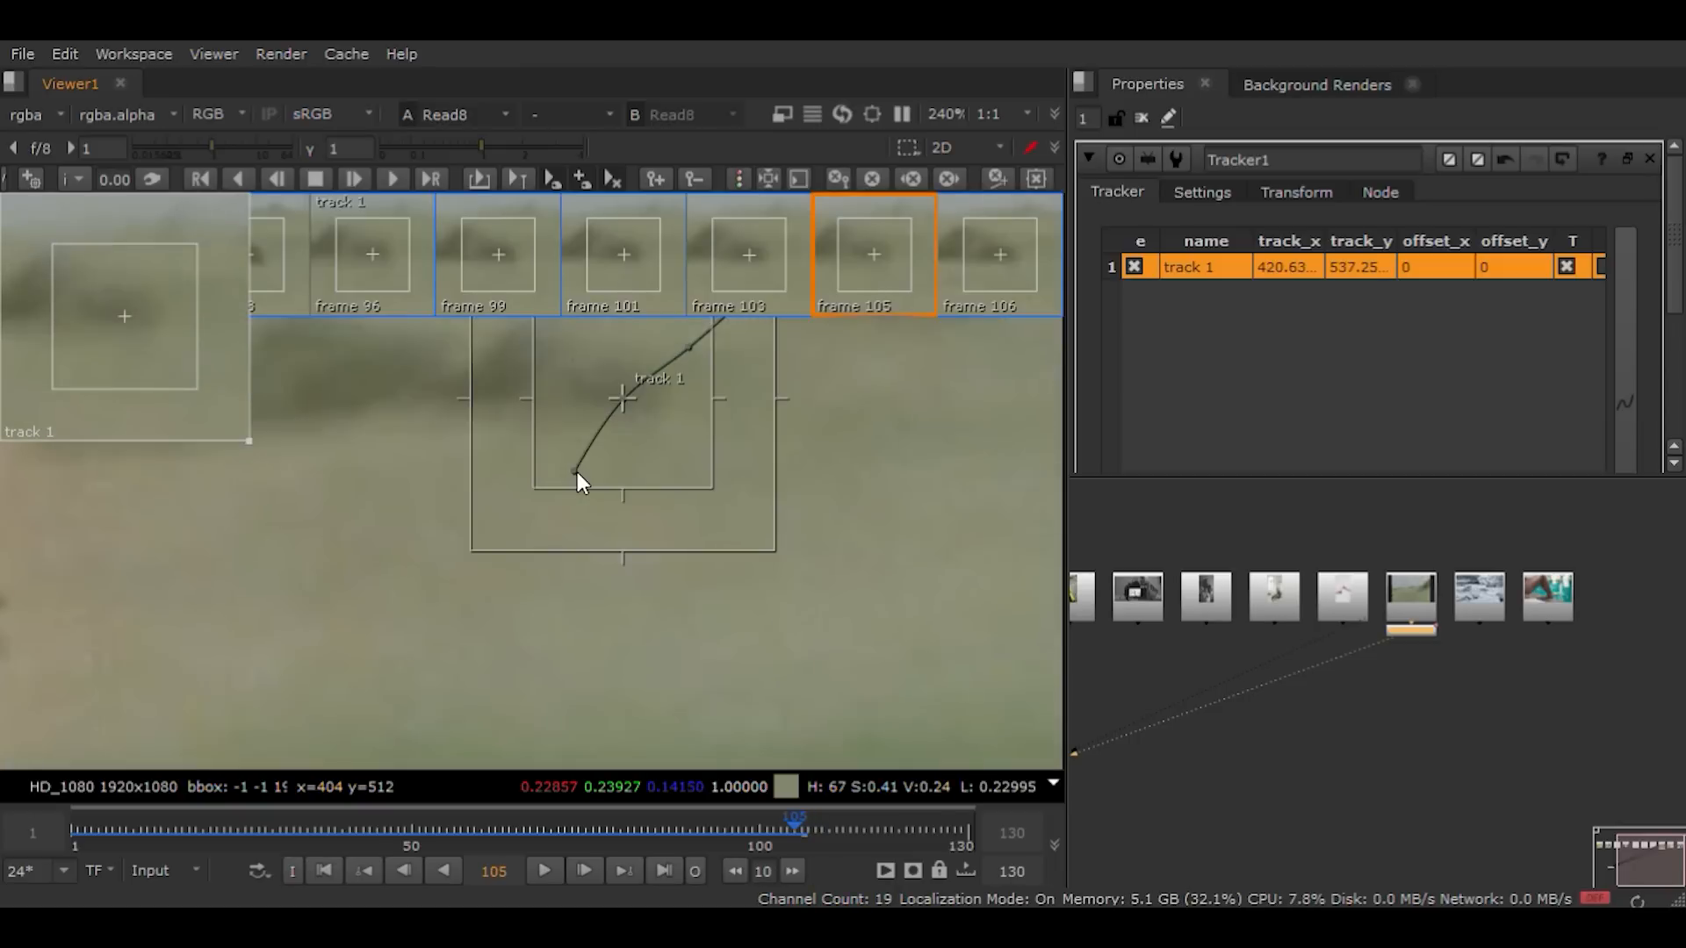
key(Right)
key(Left)
key(Right)
key(Left)
key(Right)
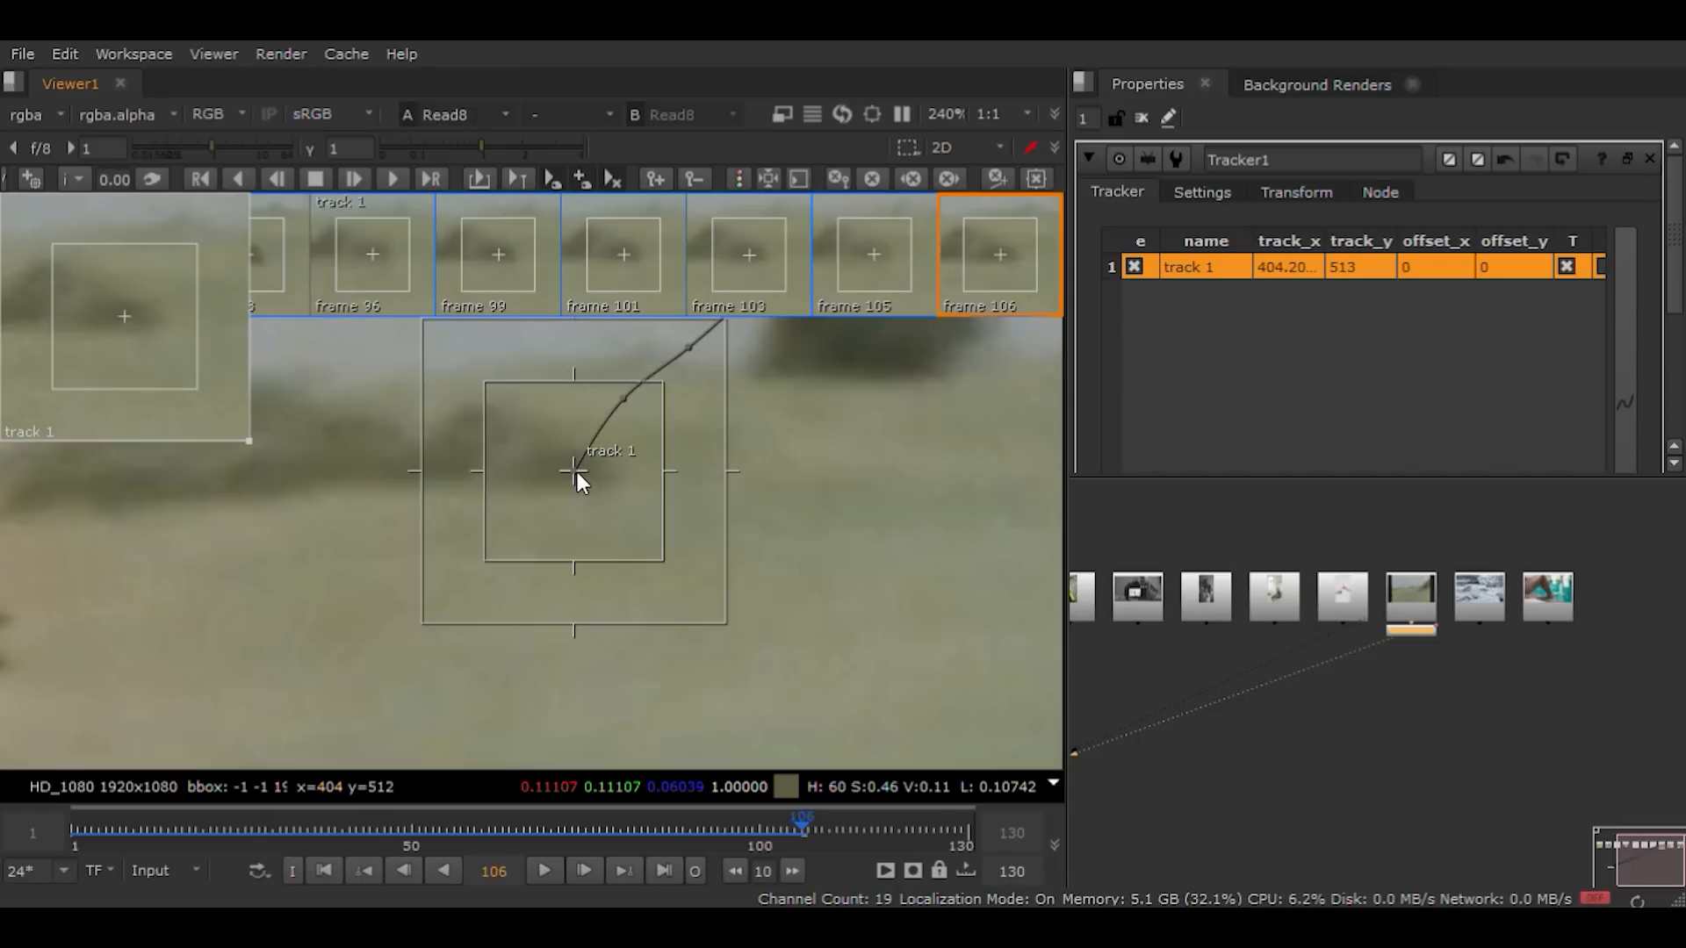
key(Left)
key(Right)
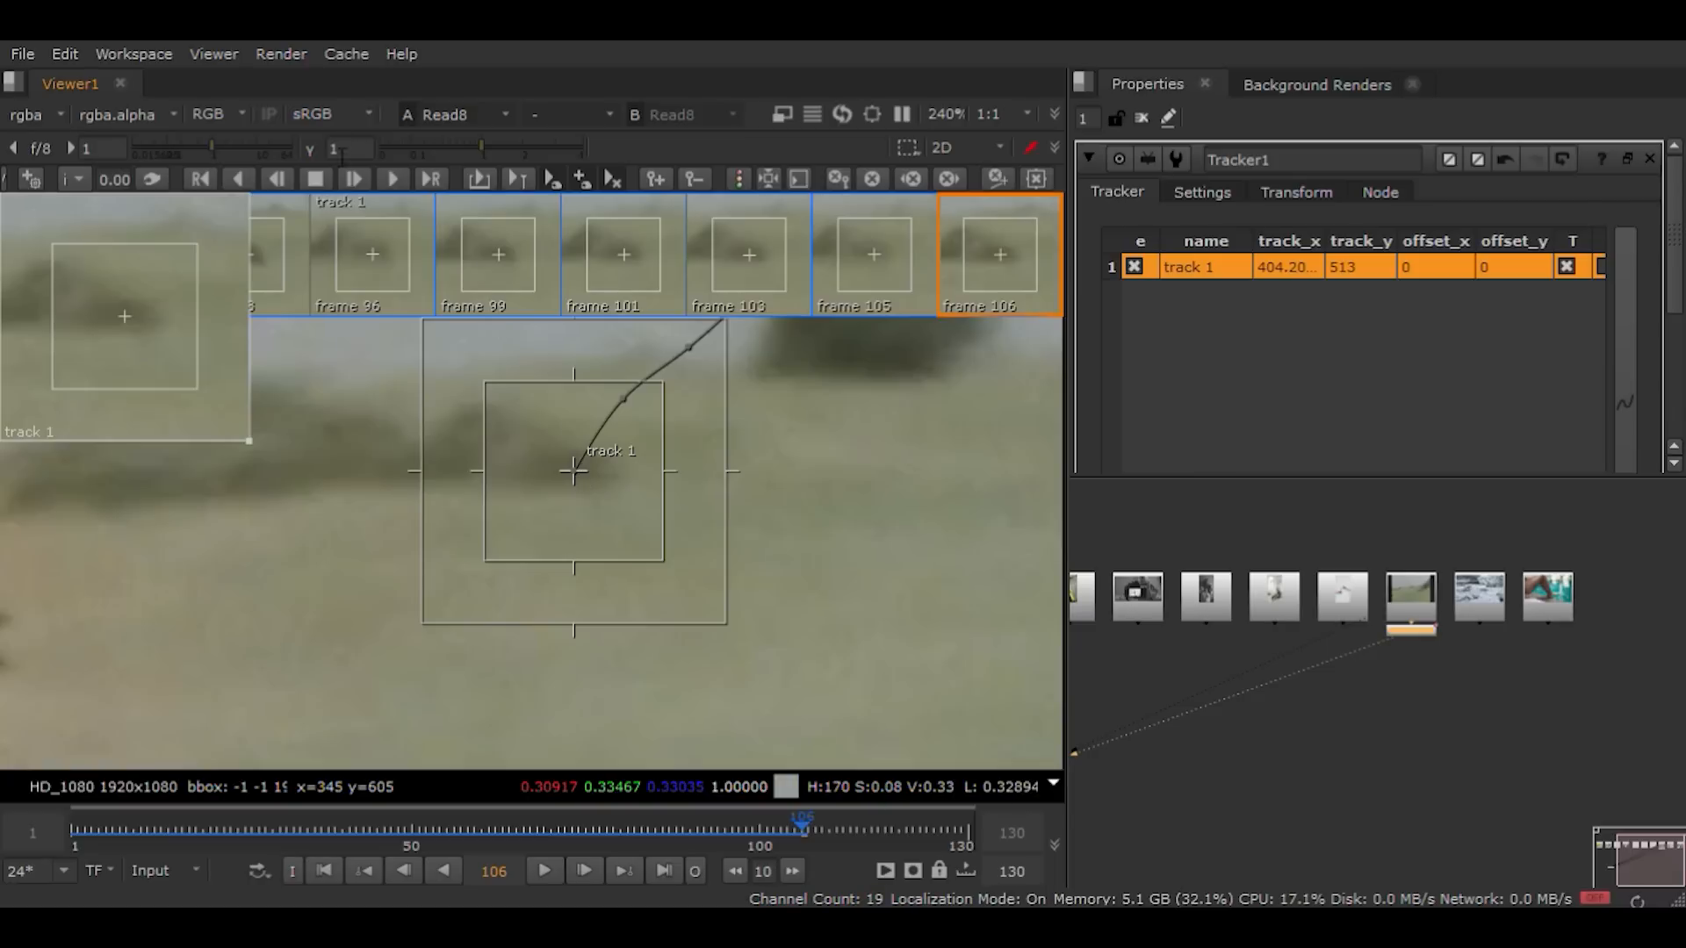
Step: Track the bush forward frame by frame from frame 106 to 108, then continue tracking through to frame 130
click(350, 182)
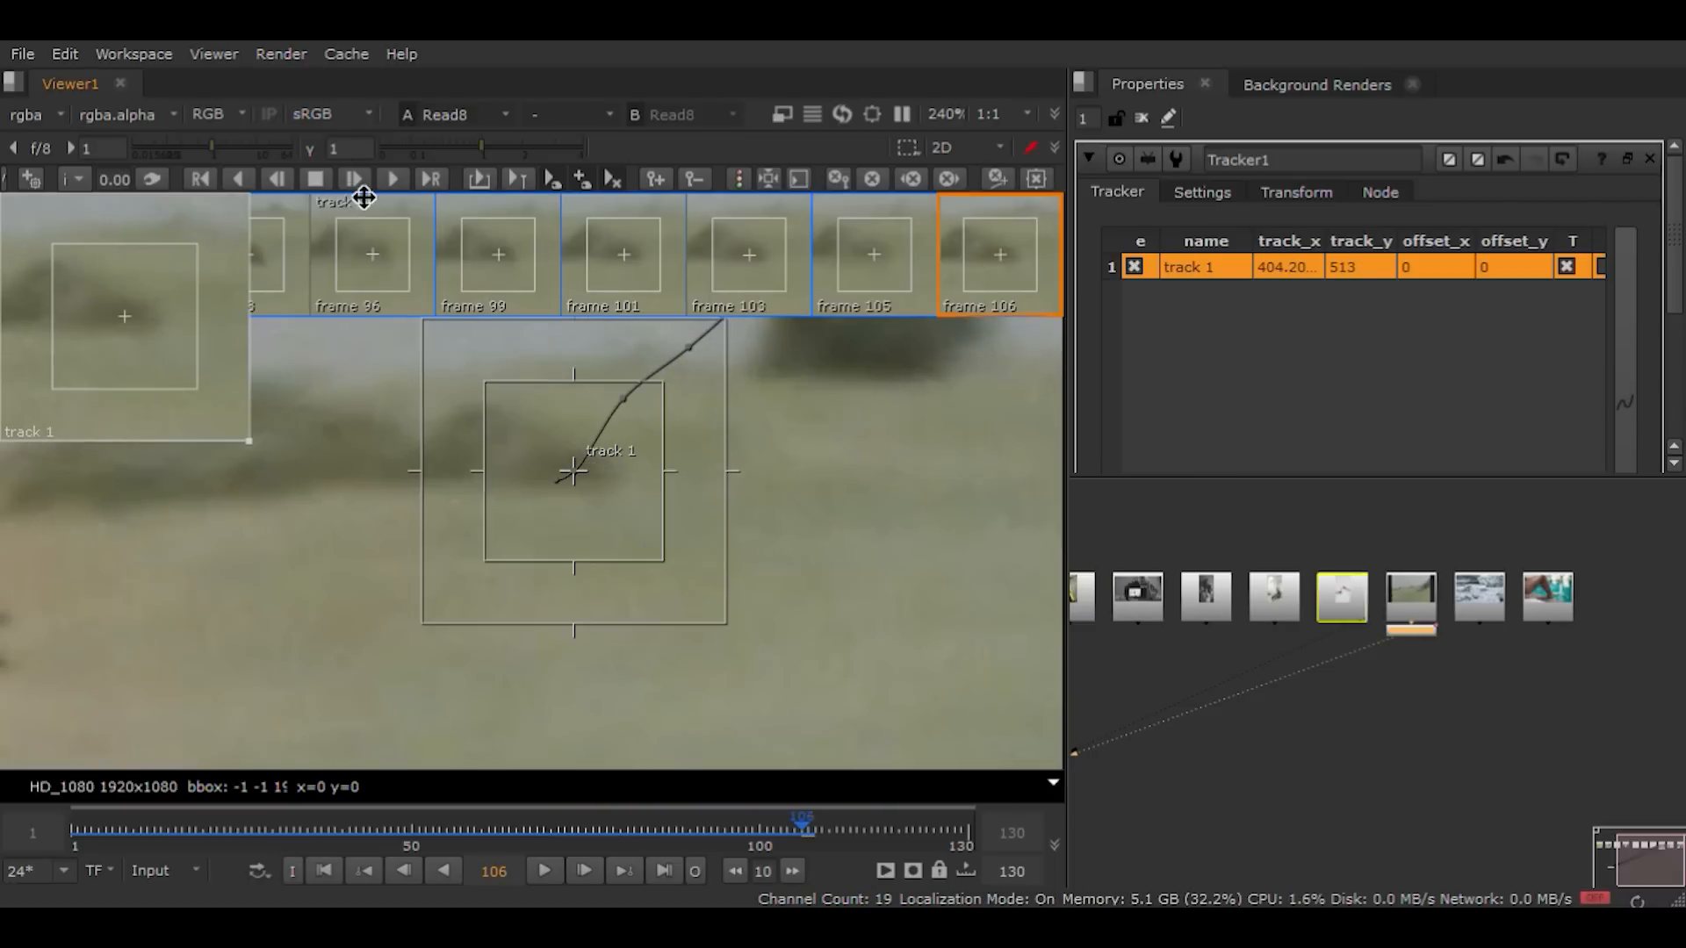
click(356, 180)
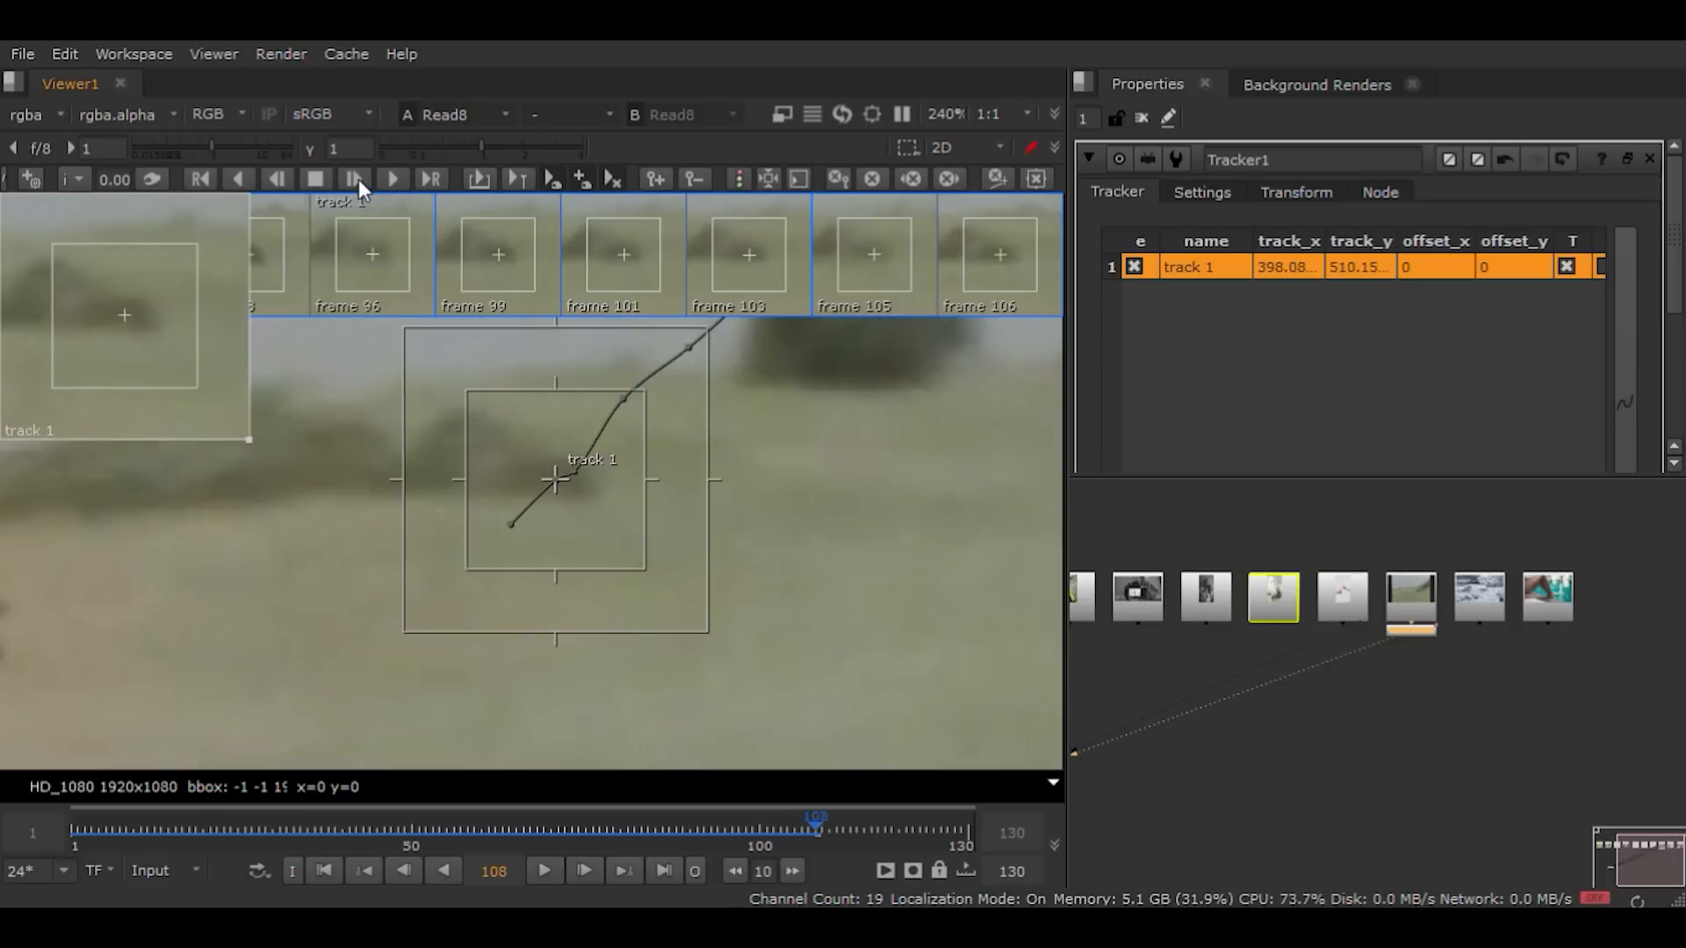
key(Left)
click(359, 179)
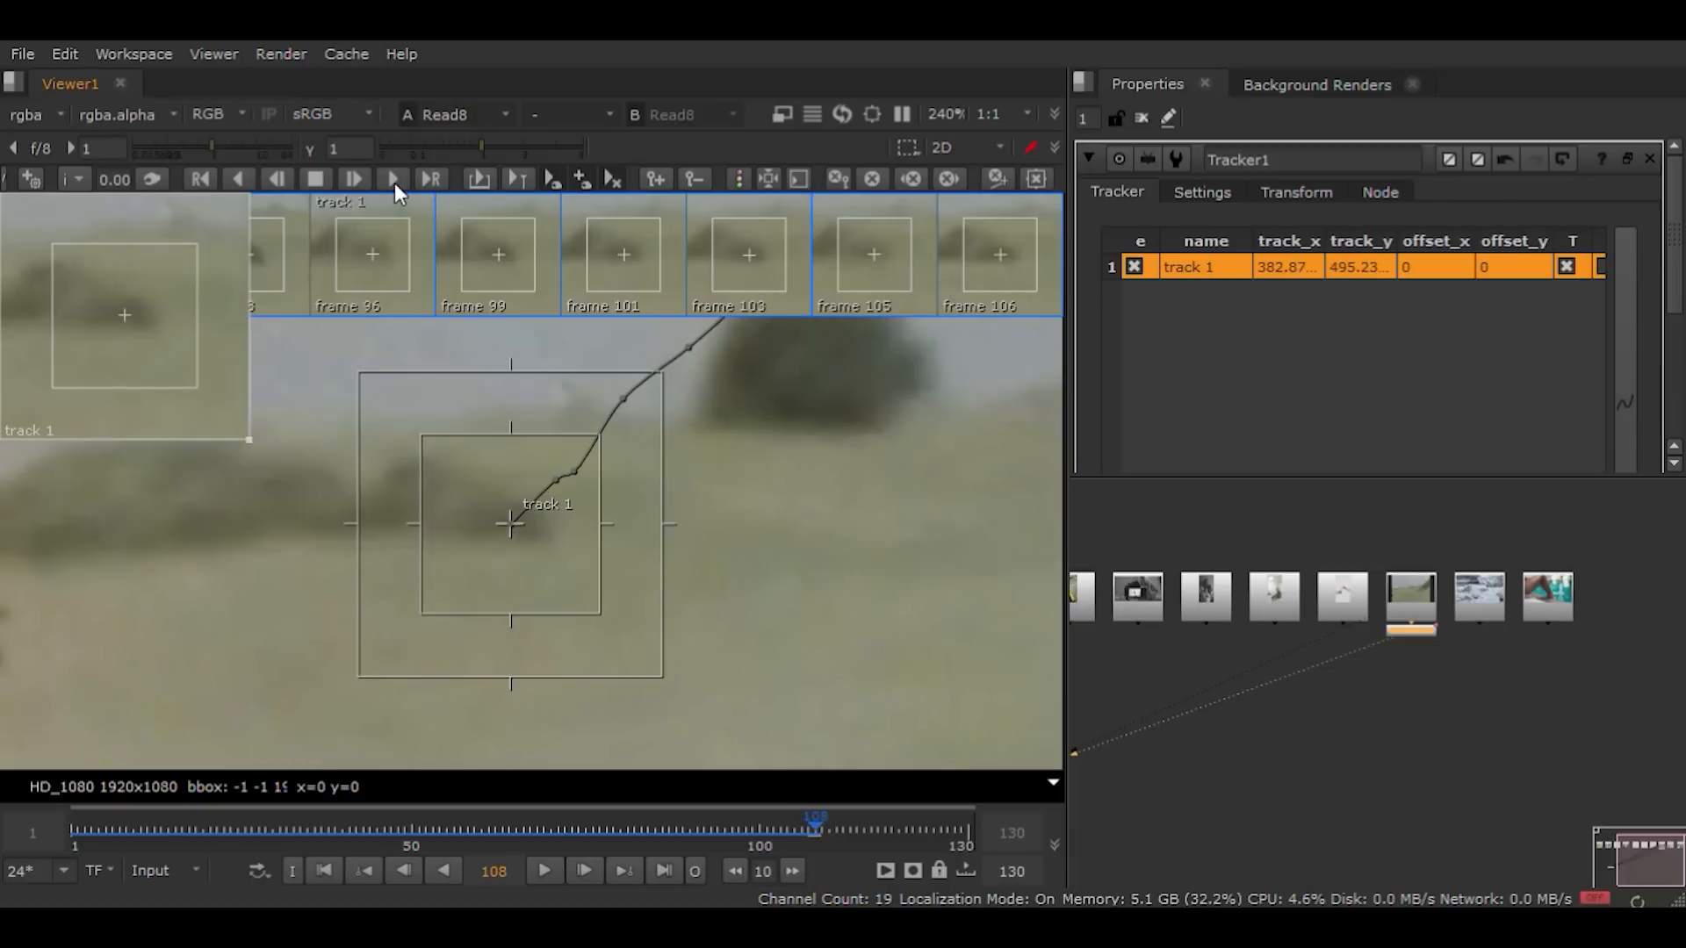
click(393, 180)
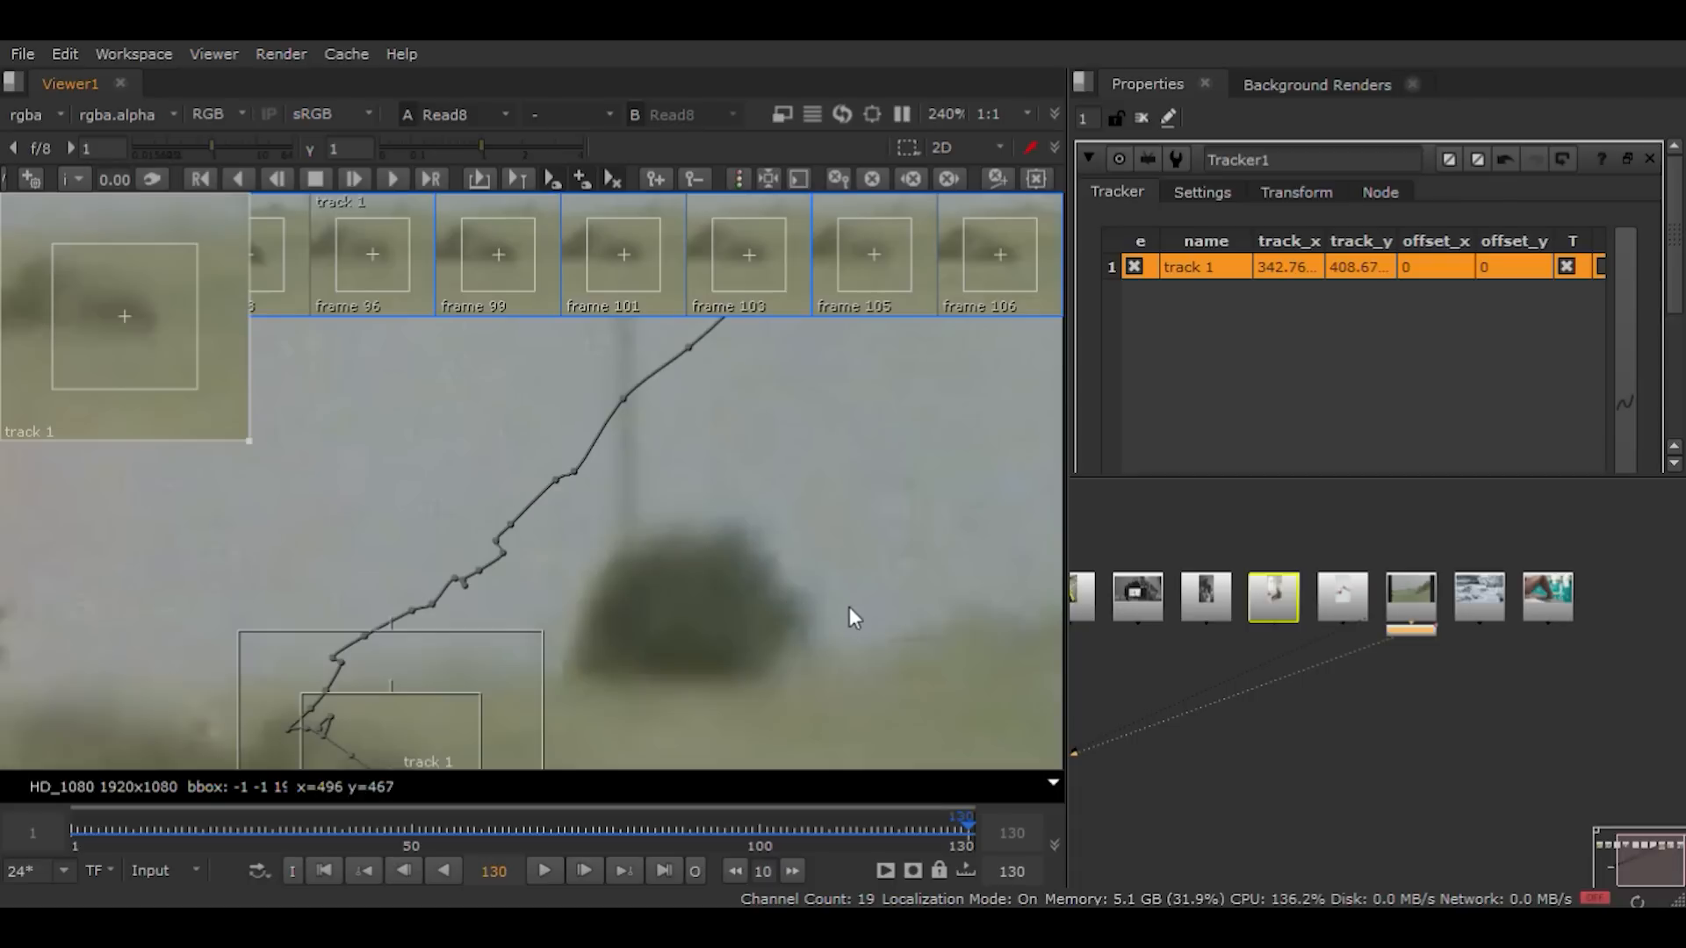
Step: Step back from frame 130 and check frames 110 to 120 to examine how the track follows the bush
key(Left)
key(Left)
key(Left)
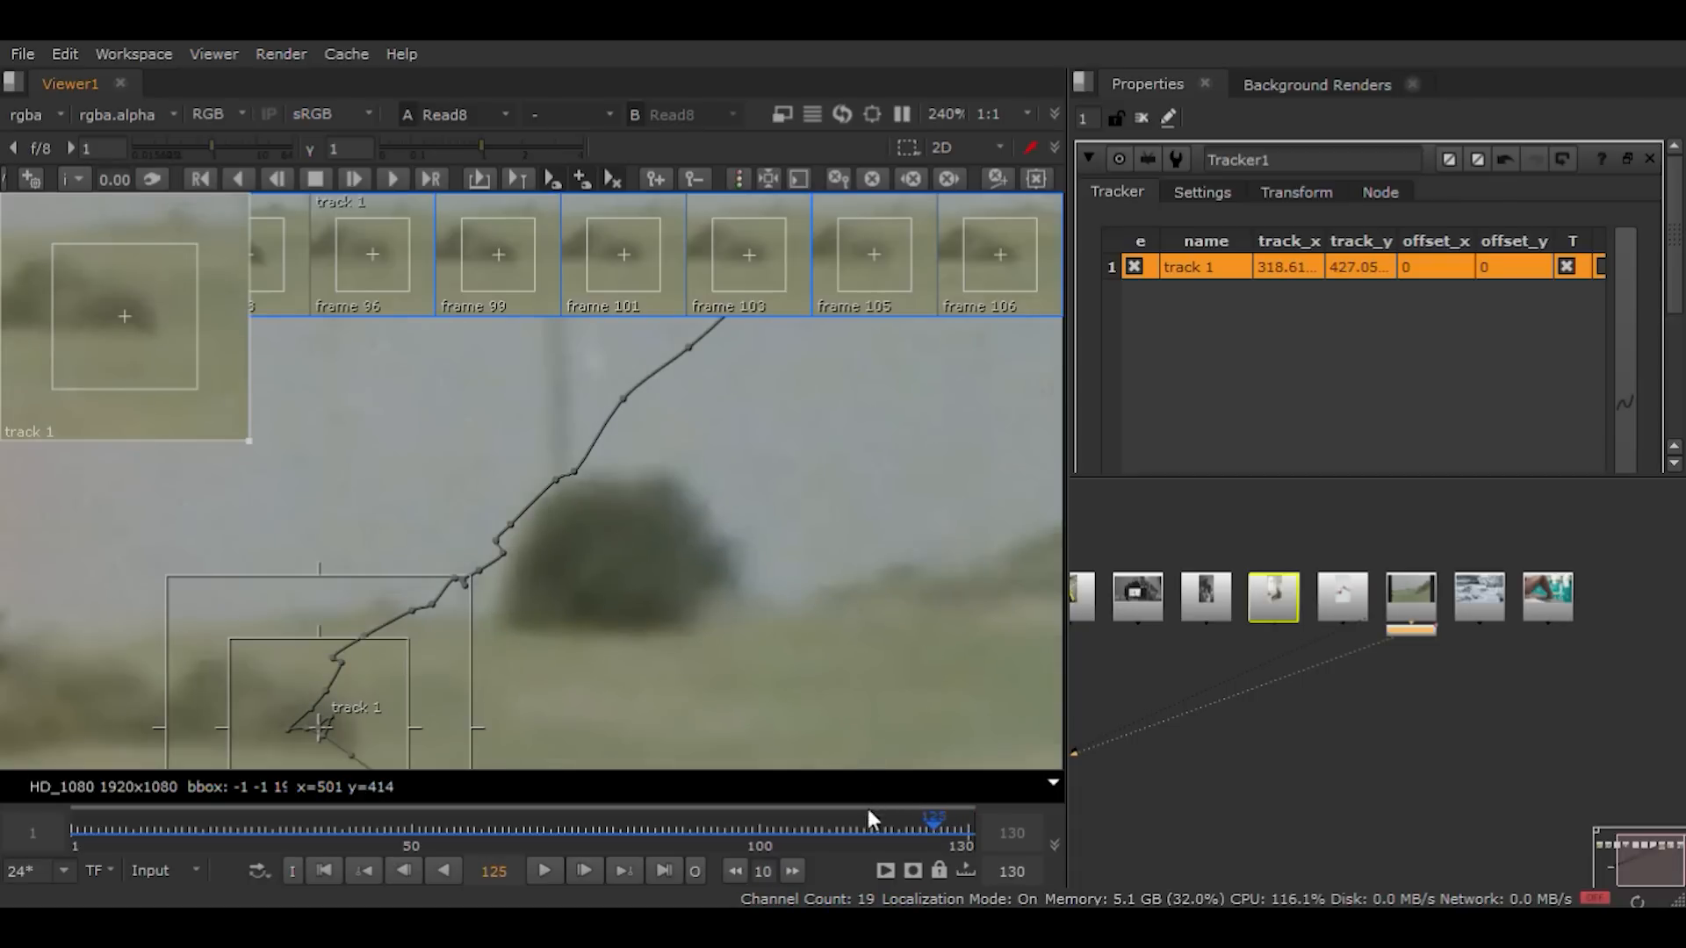
click(830, 827)
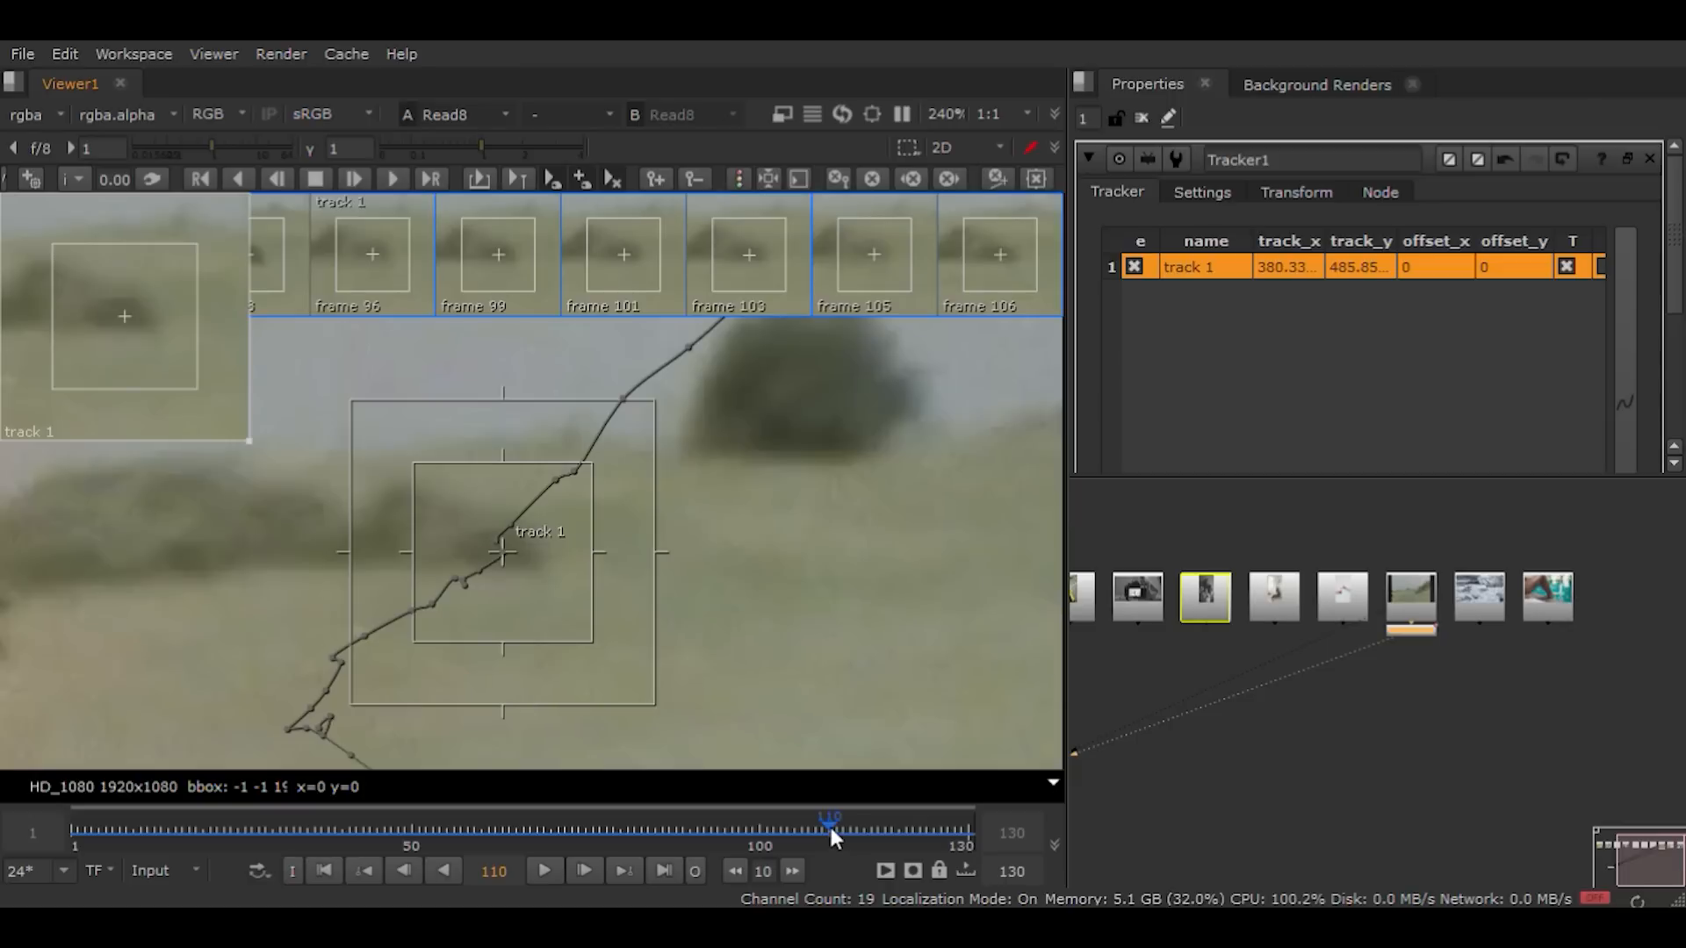
click(856, 825)
click(893, 824)
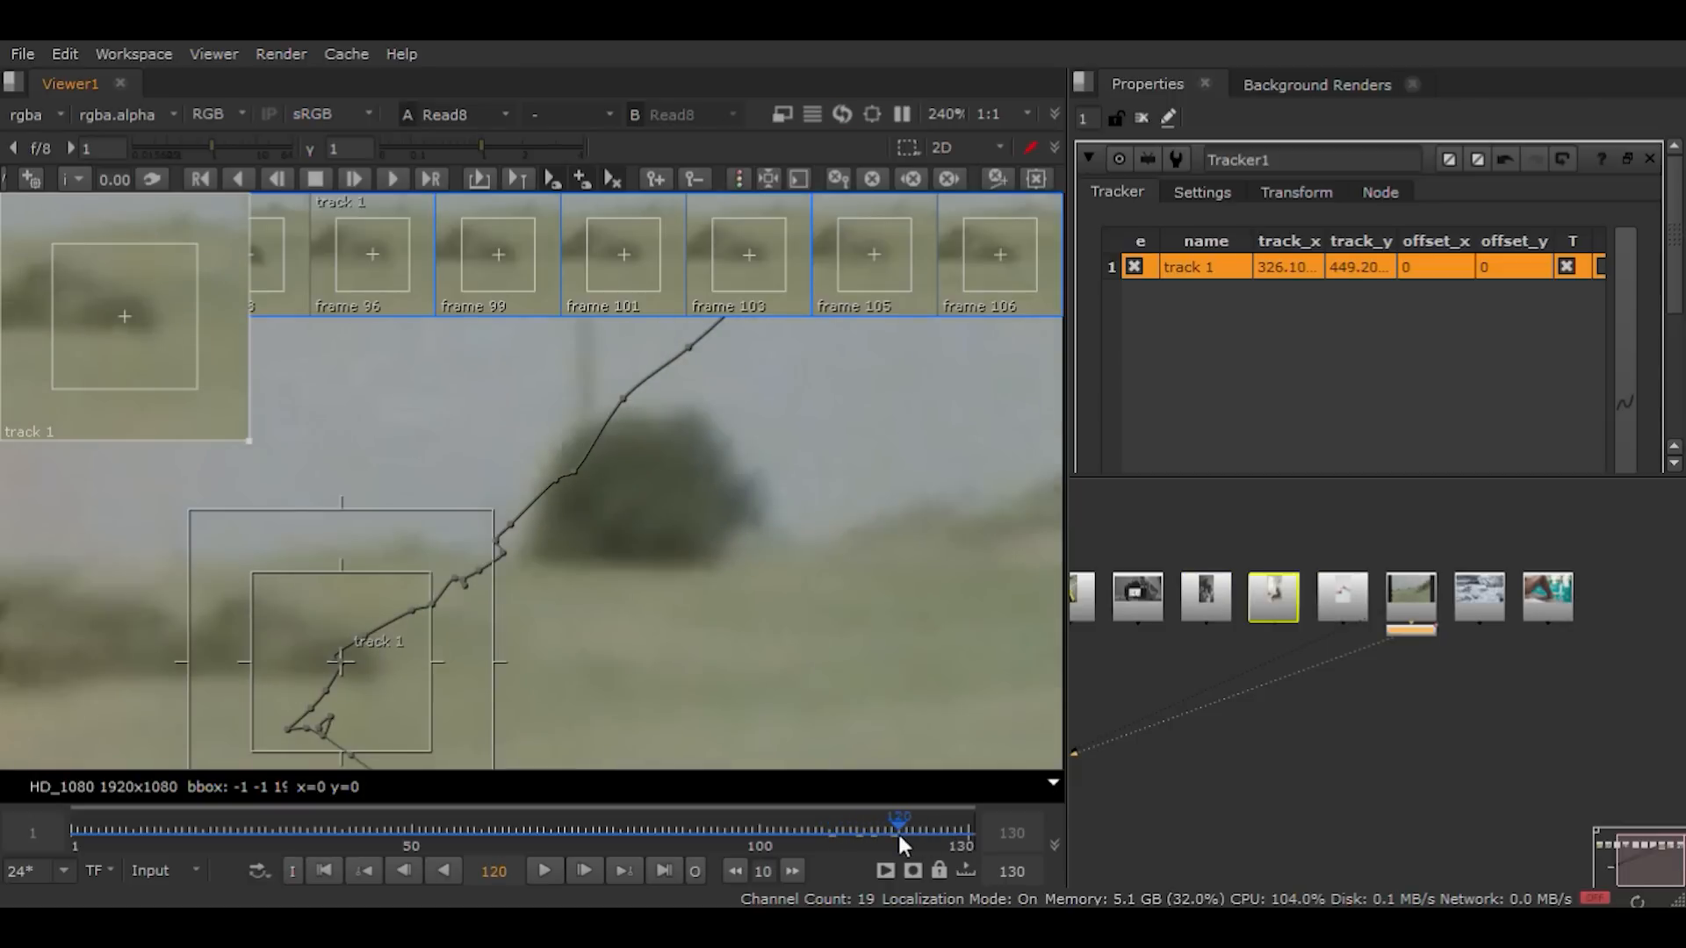
Step: Play the clip, stop it at frame 5 and examine the whole track path in the wider shot
click(544, 870)
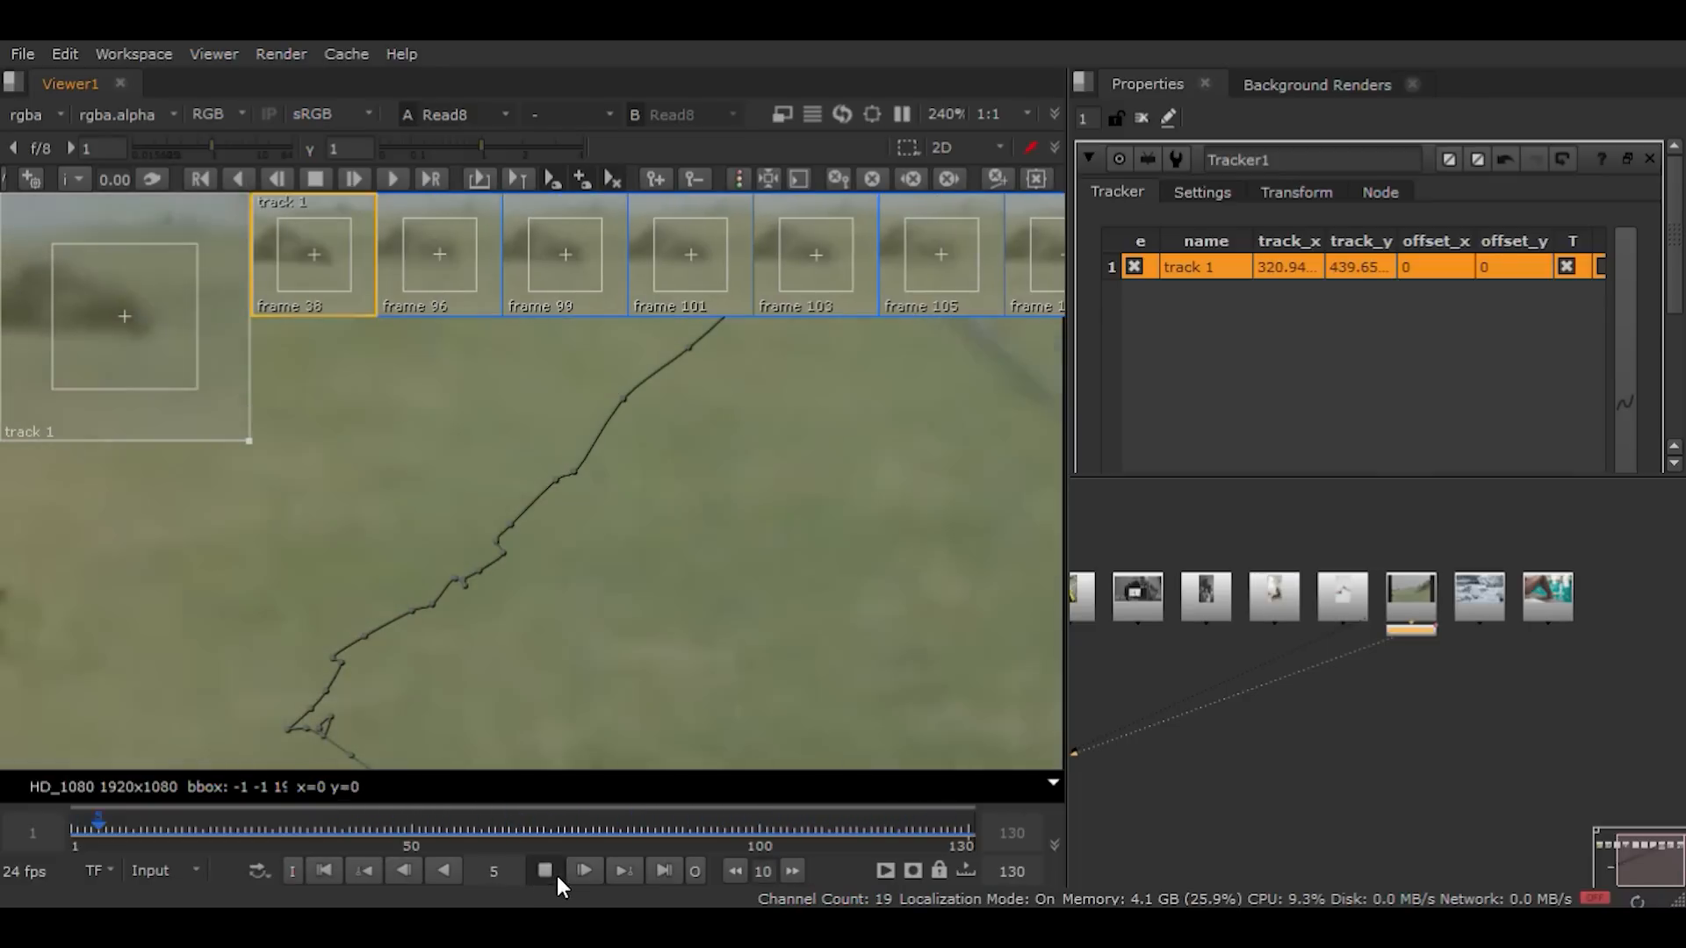
click(552, 873)
scroll(644, 488, down, 6)
scroll(707, 478, up, 3)
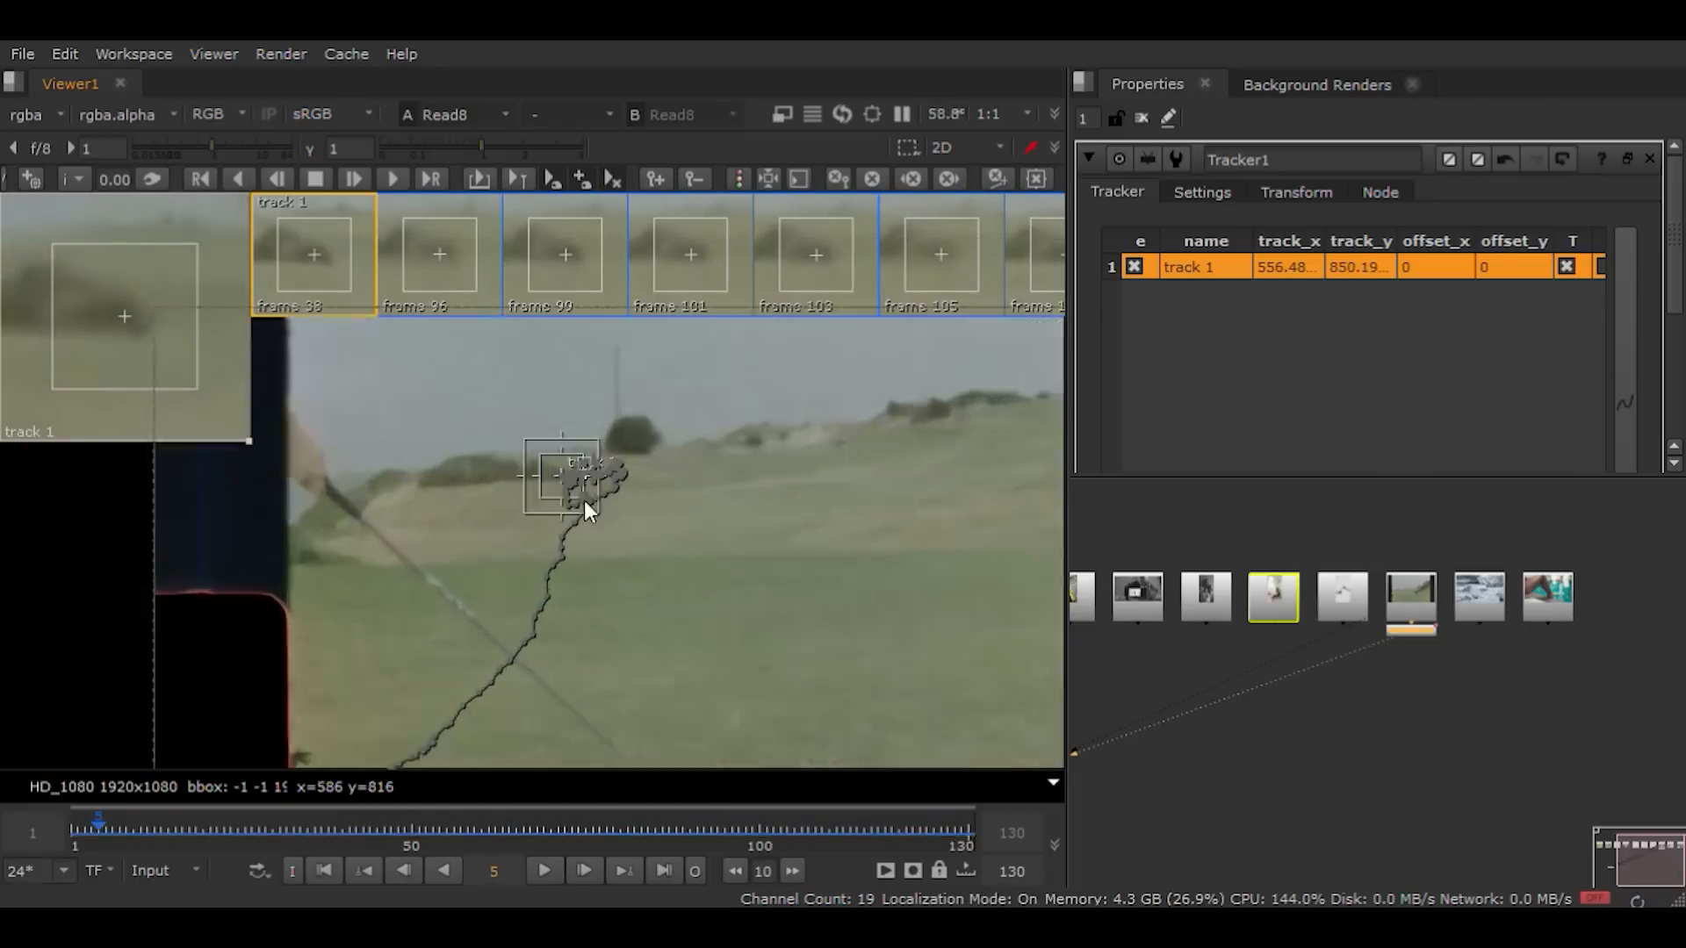
Step: Scrub and play between frames 85 and 97 to examine the track, stopping on frame 90
drag(186, 833, 726, 858)
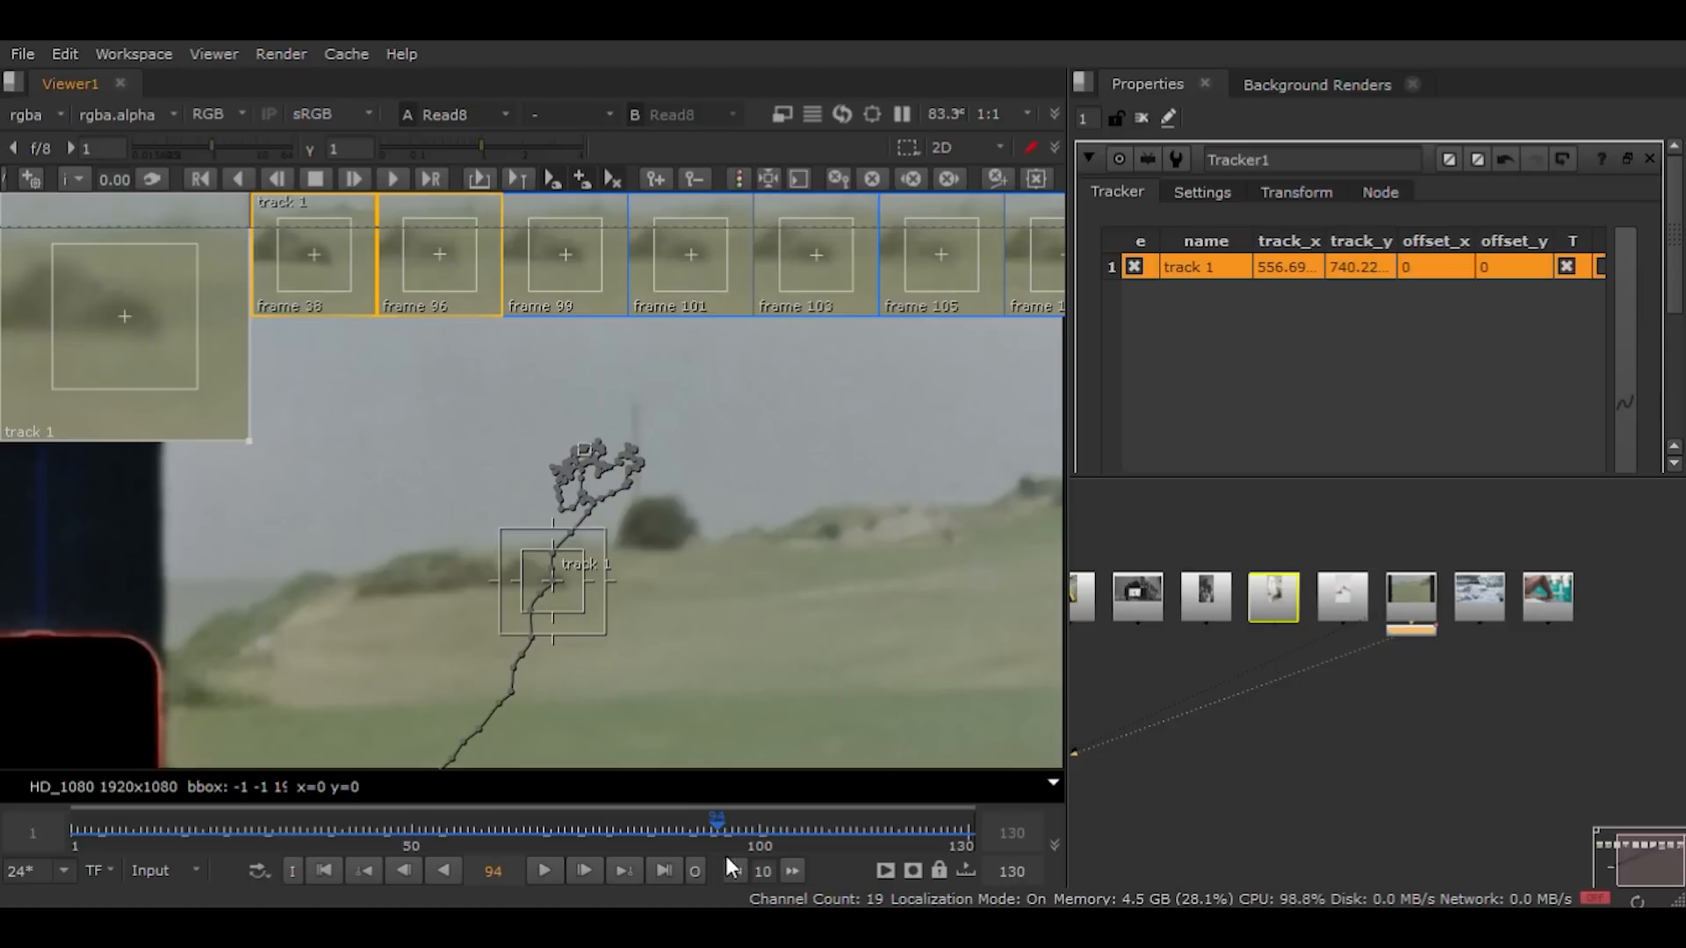
click(740, 852)
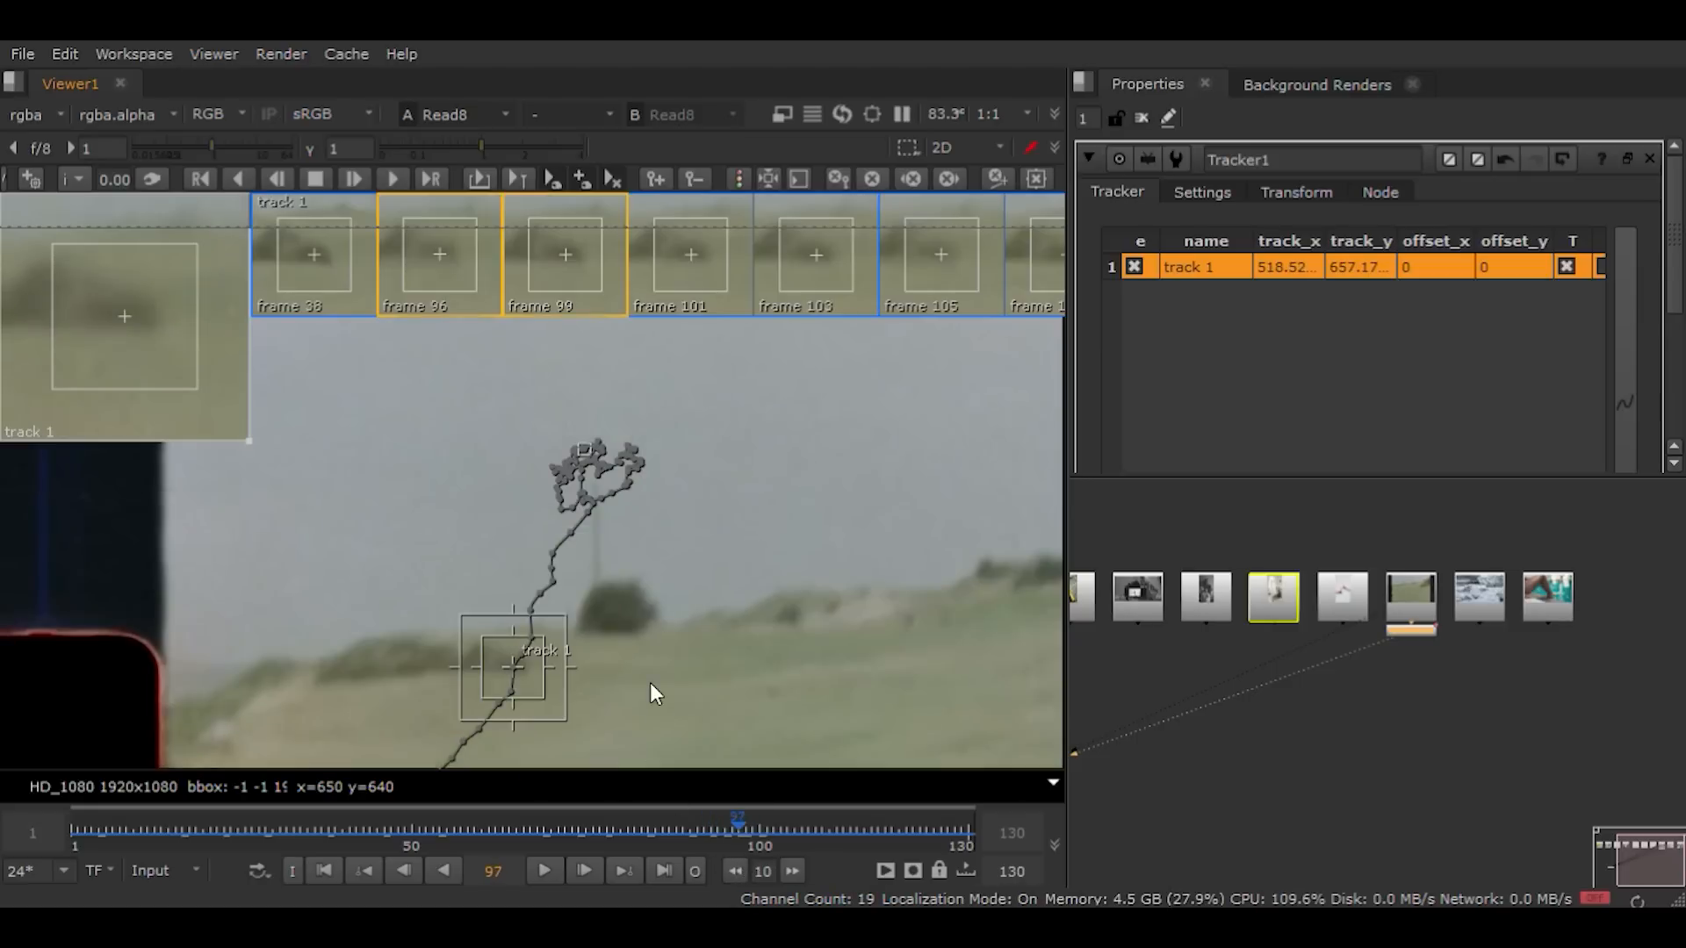
drag(711, 831, 654, 838)
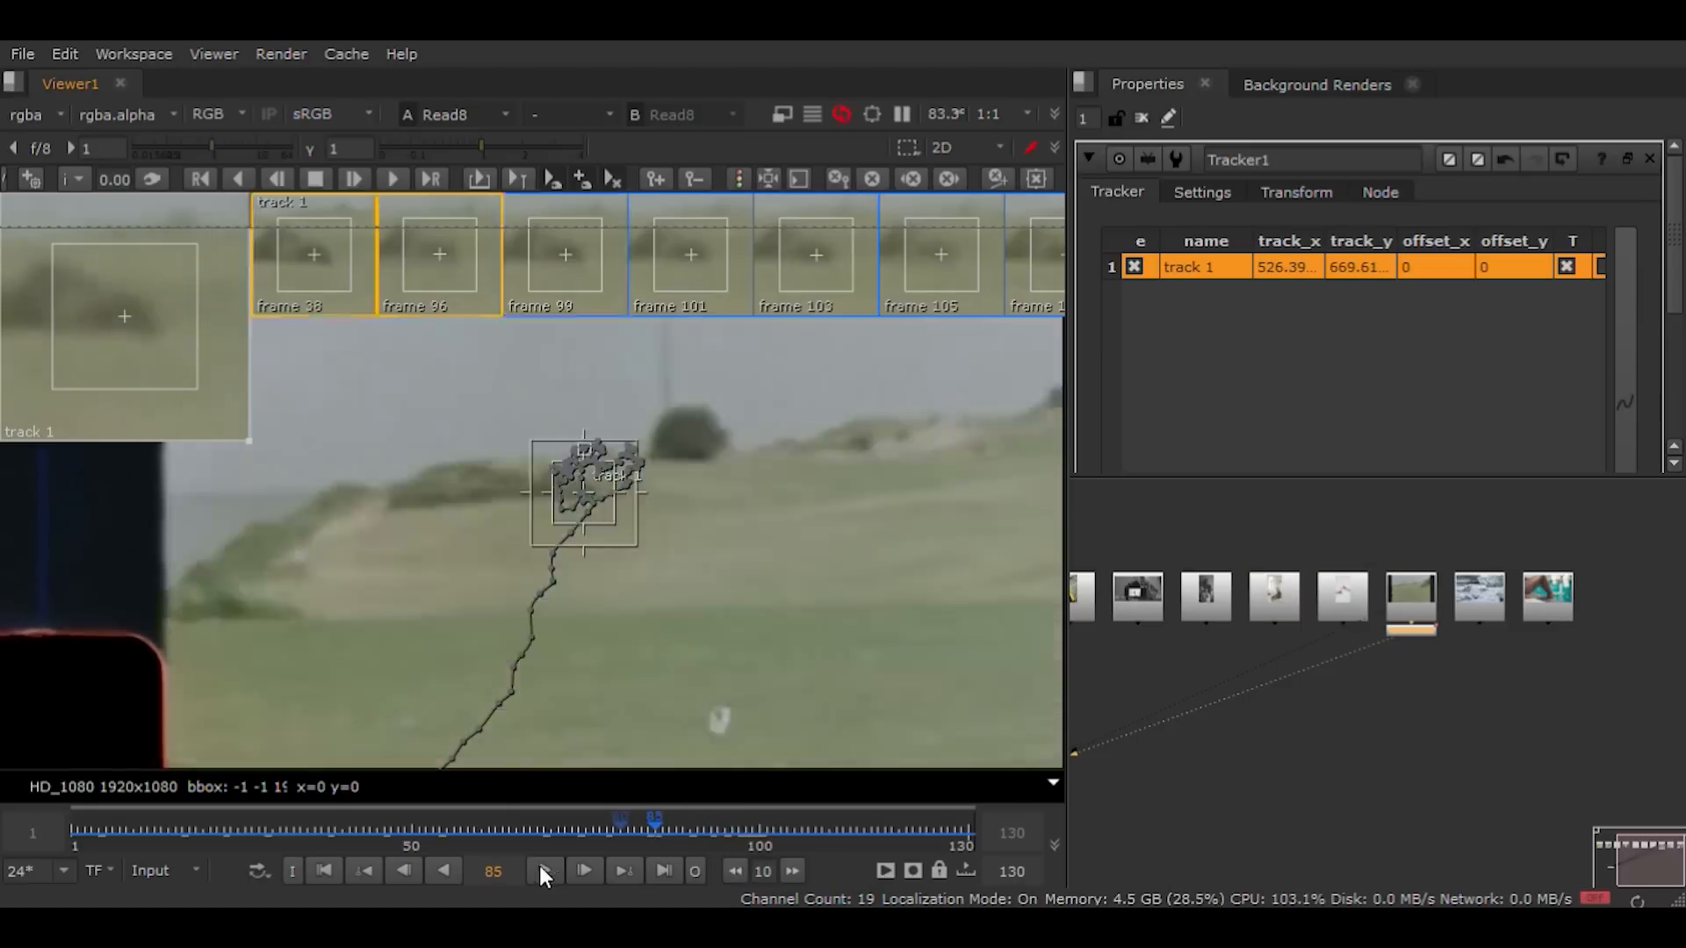
click(544, 870)
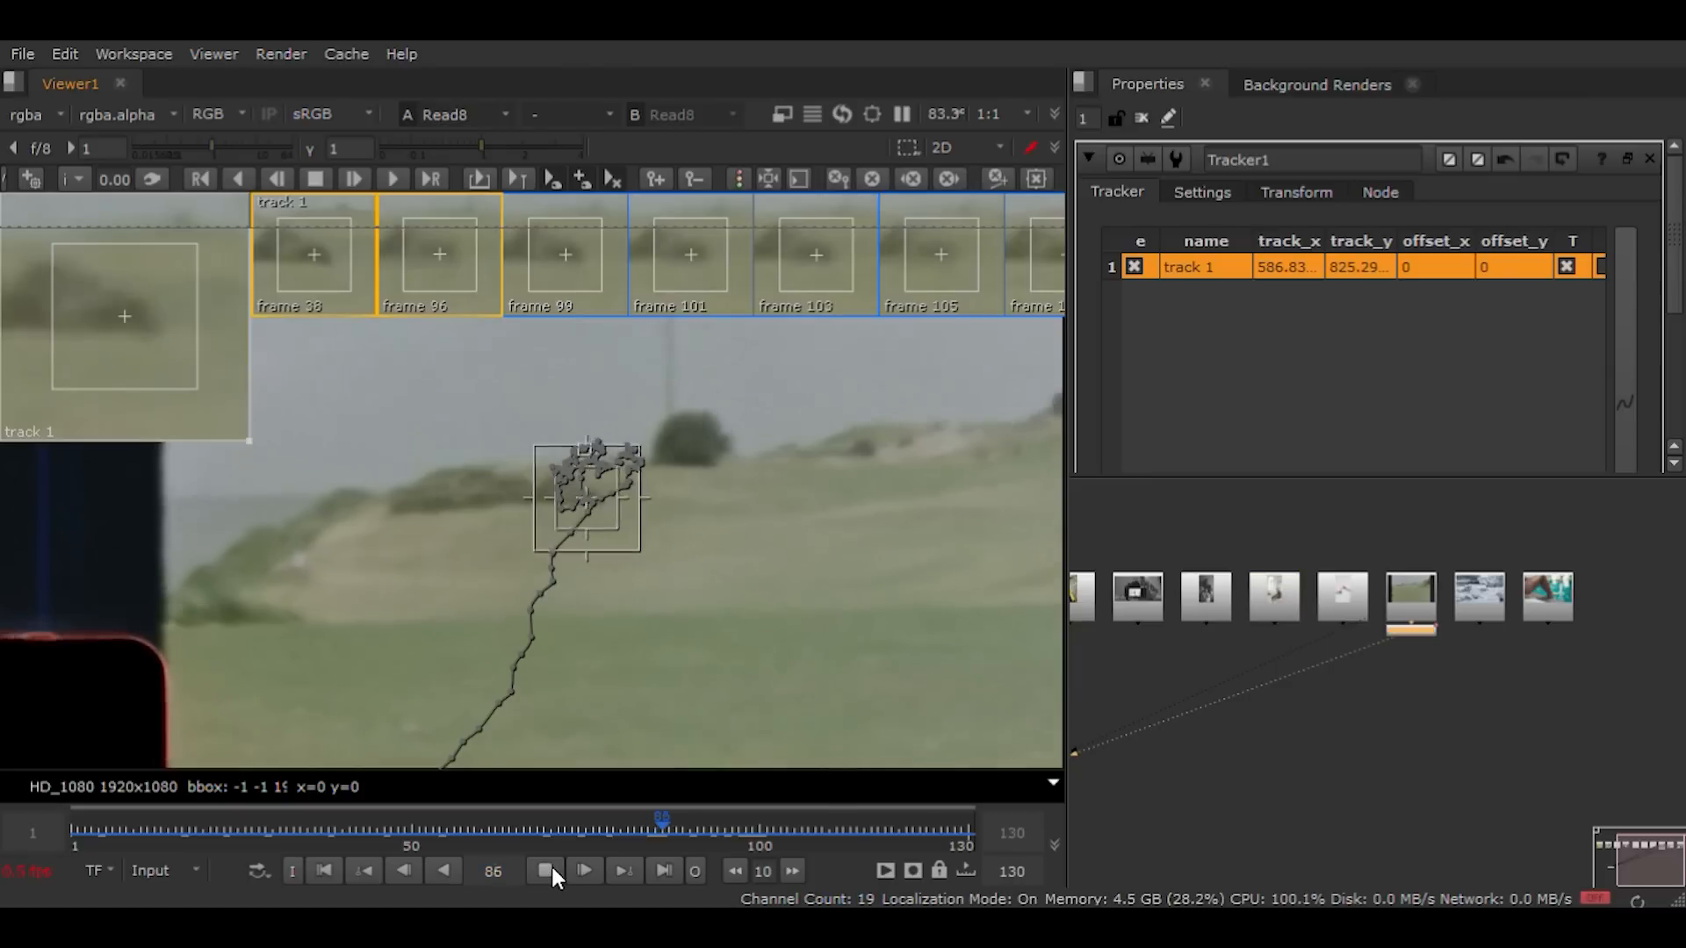
click(550, 864)
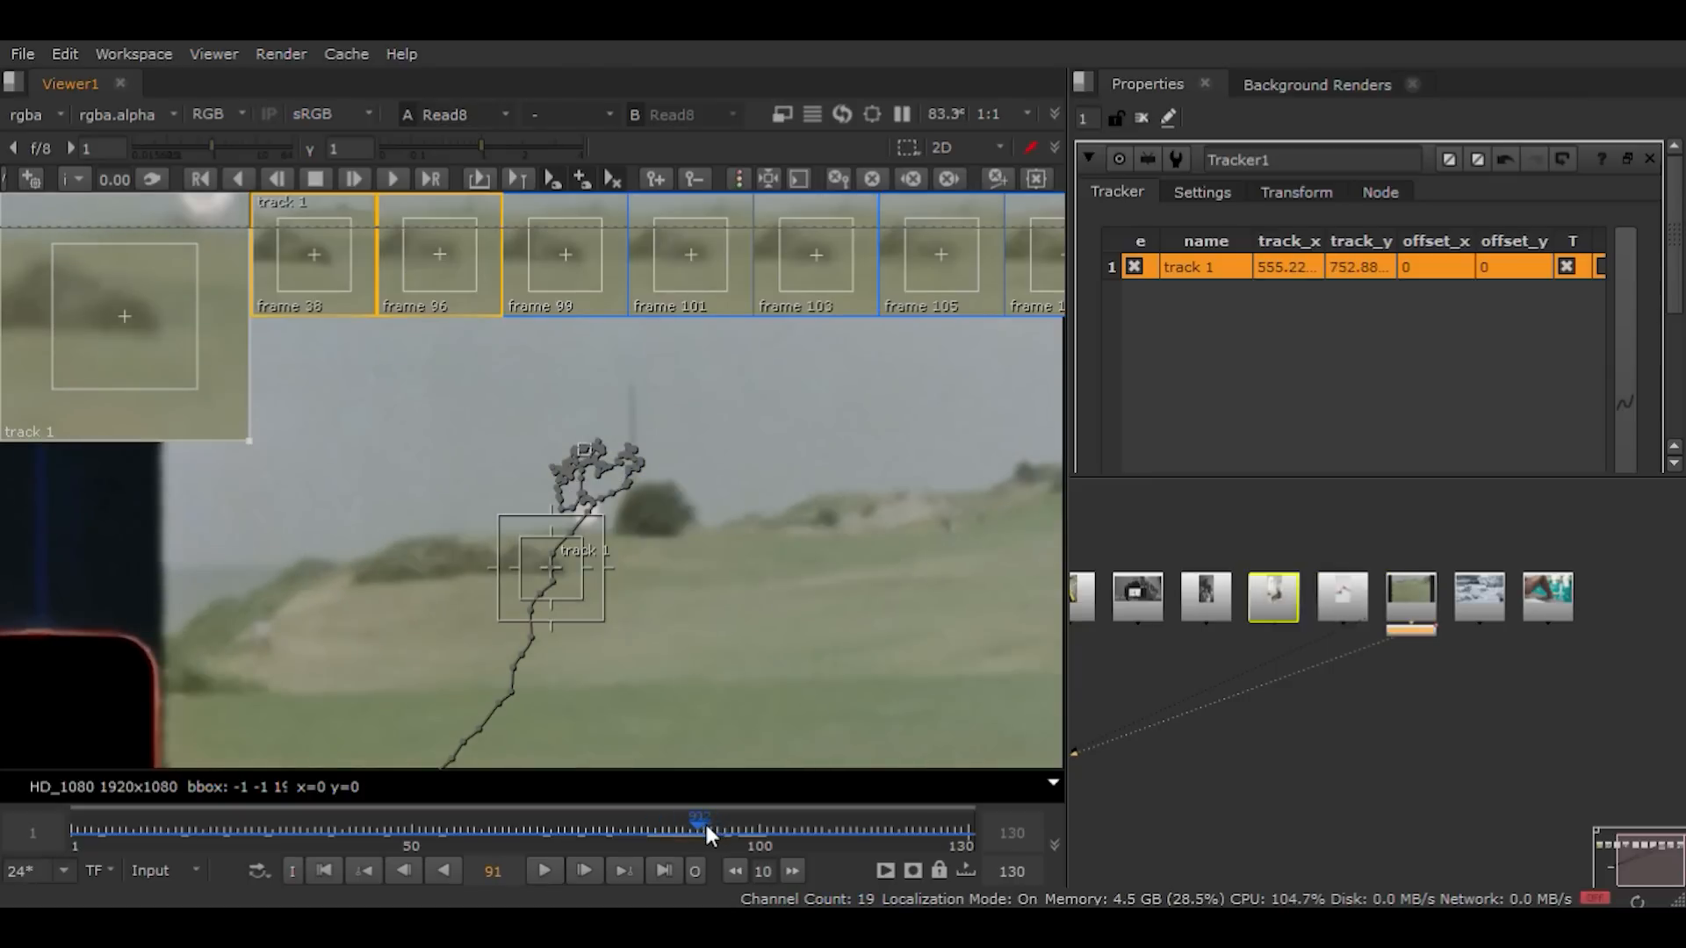
key(Left)
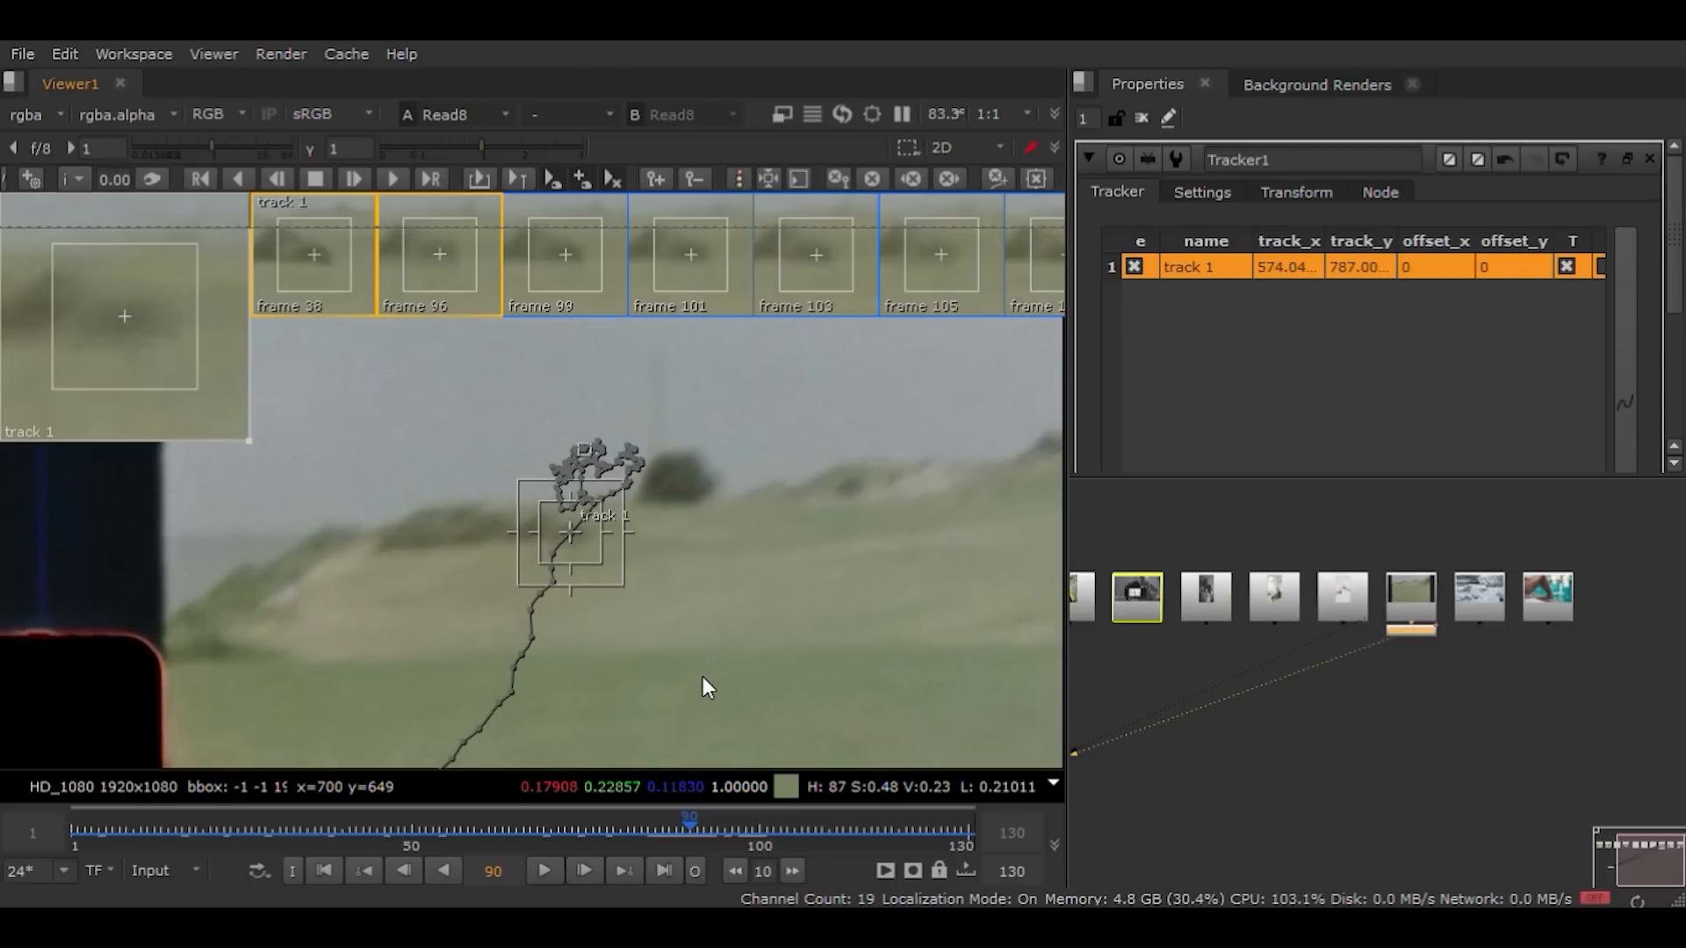
Step: Reposition the frame 90 track point on the bush's end at about x 576, y 786.2, comparing it with frame 91
scroll(439, 586, up, 4)
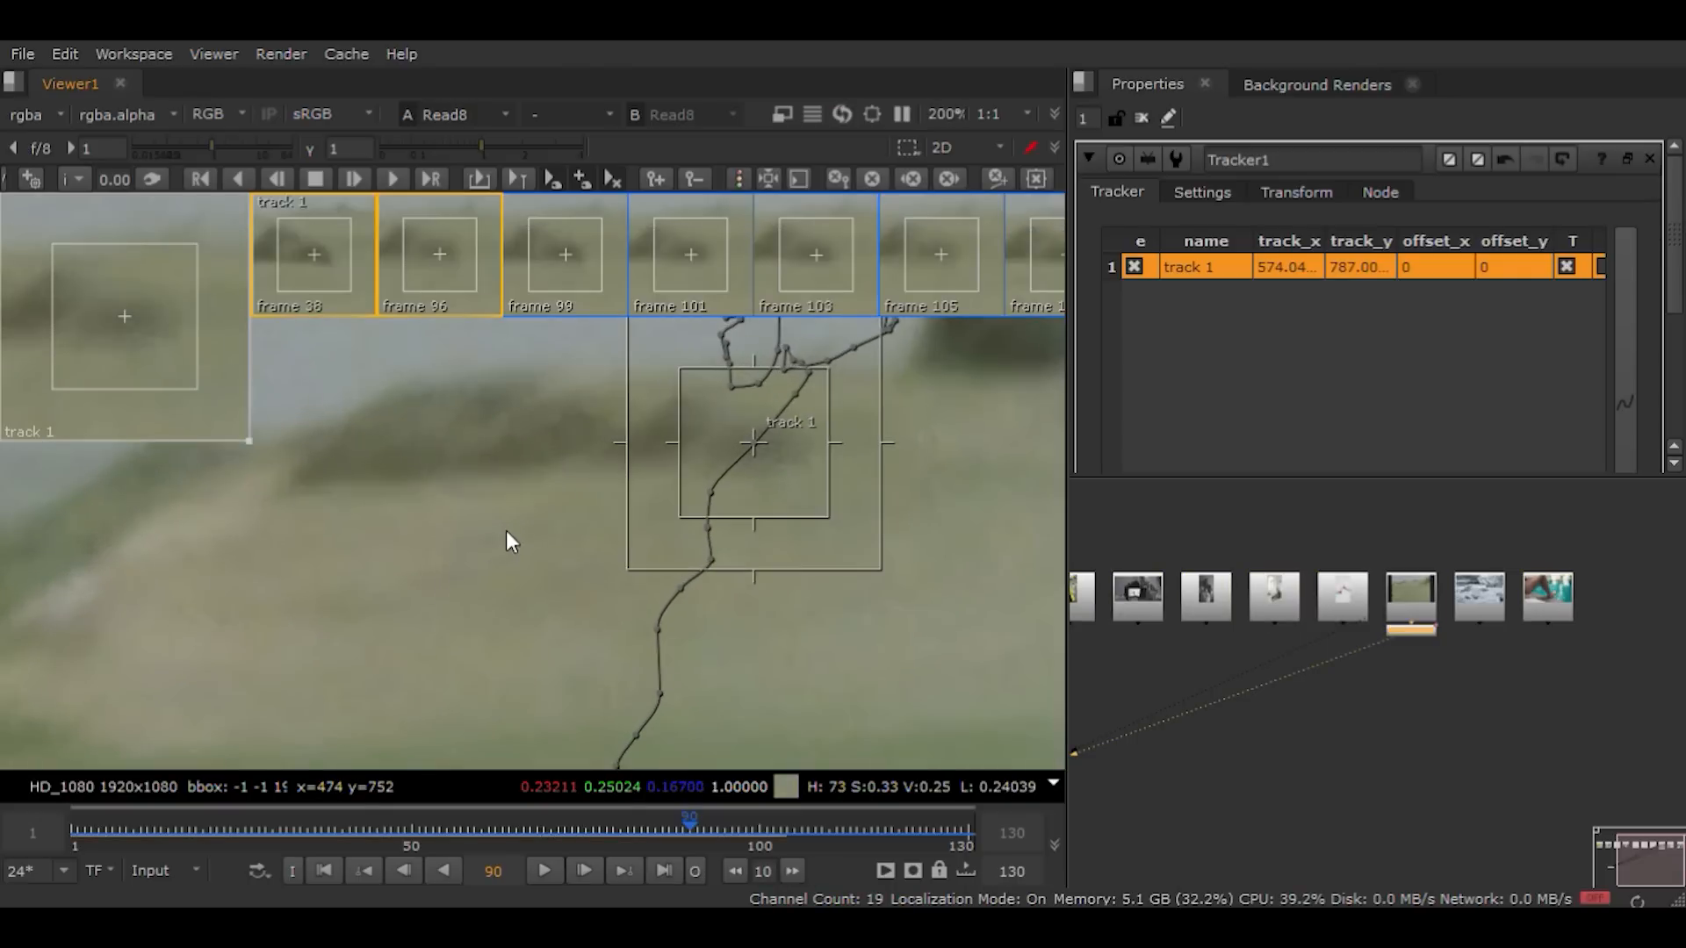
scroll(506, 530, down, 3)
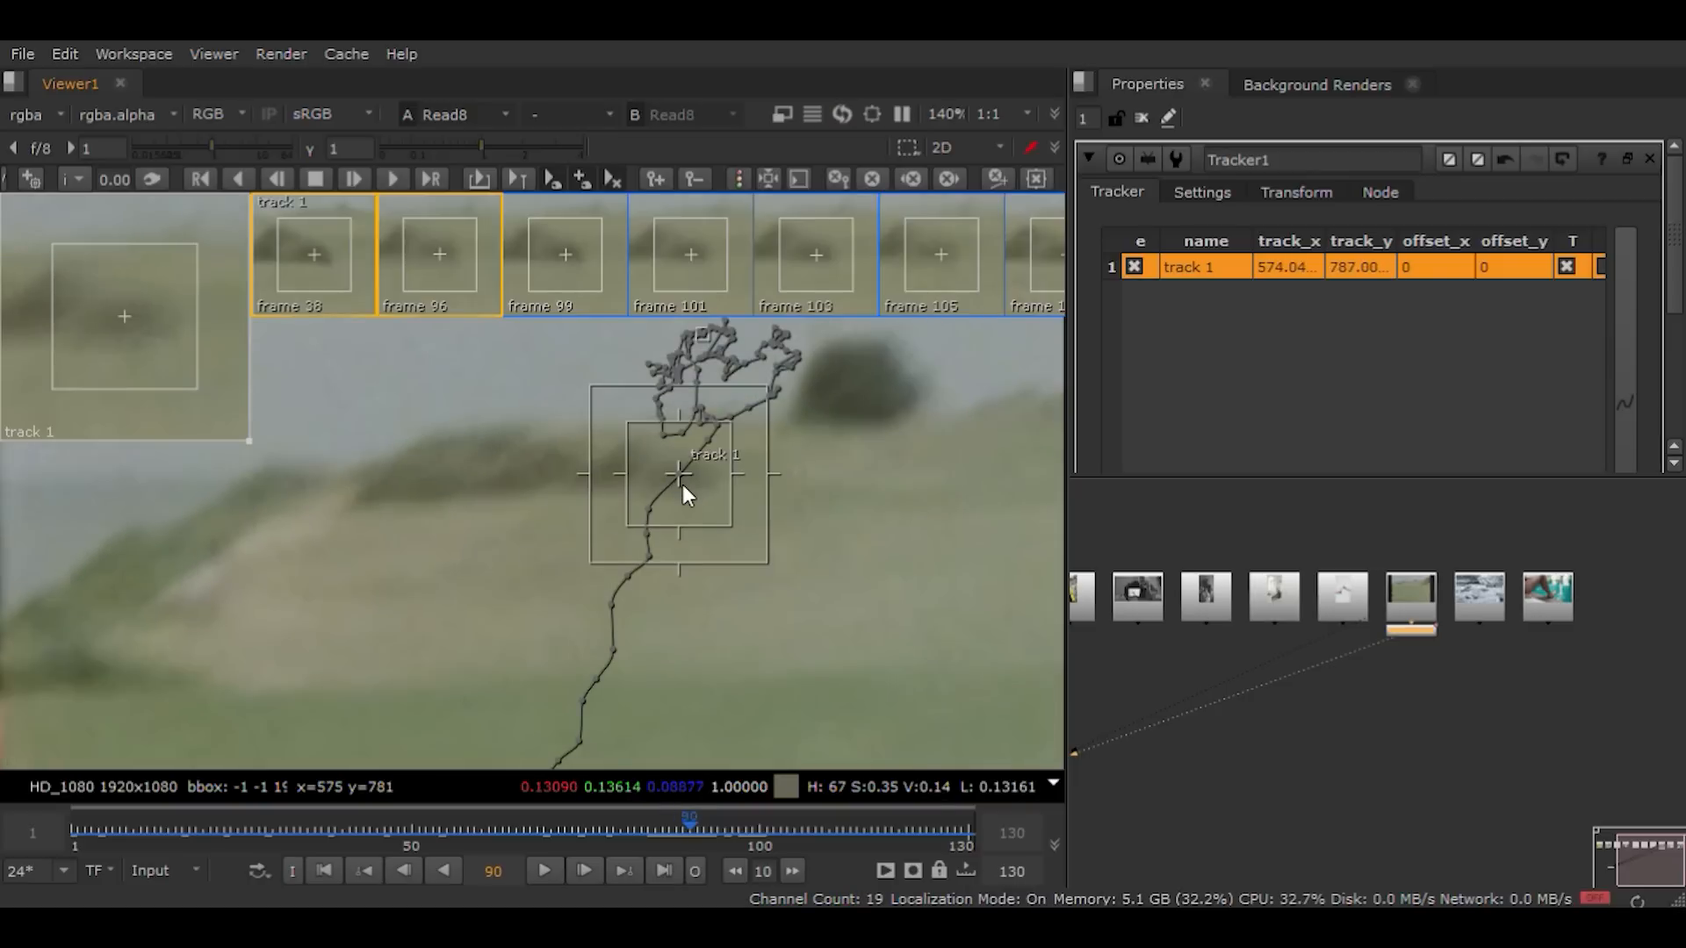
scroll(682, 482, up, 3)
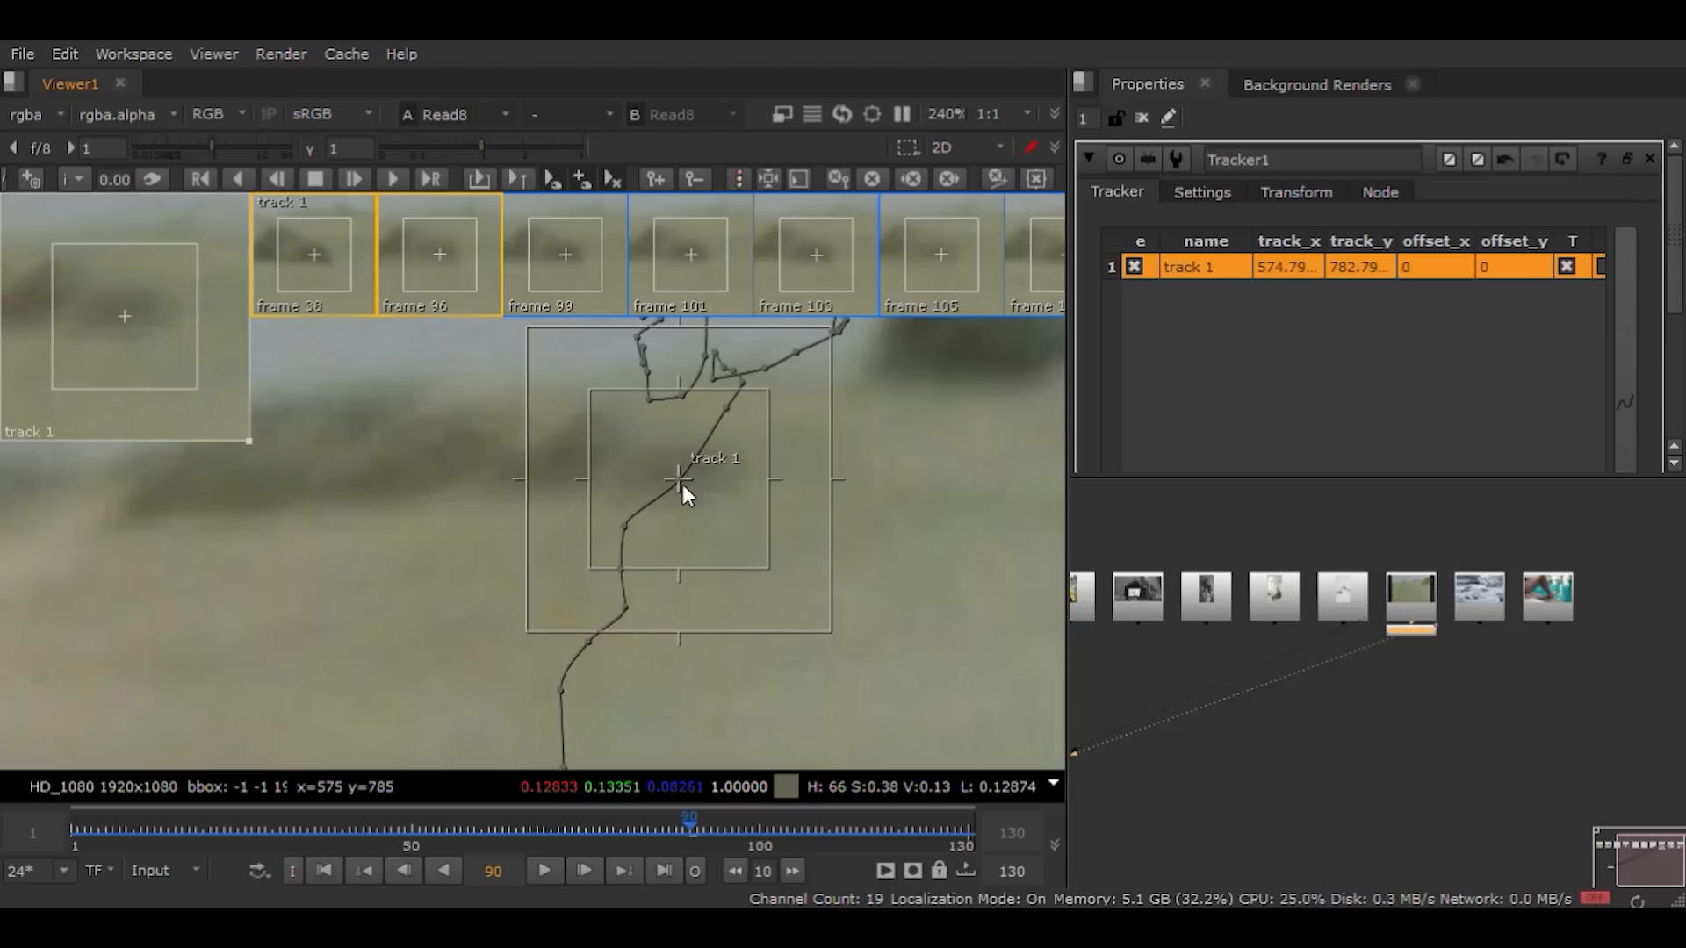
click(682, 483)
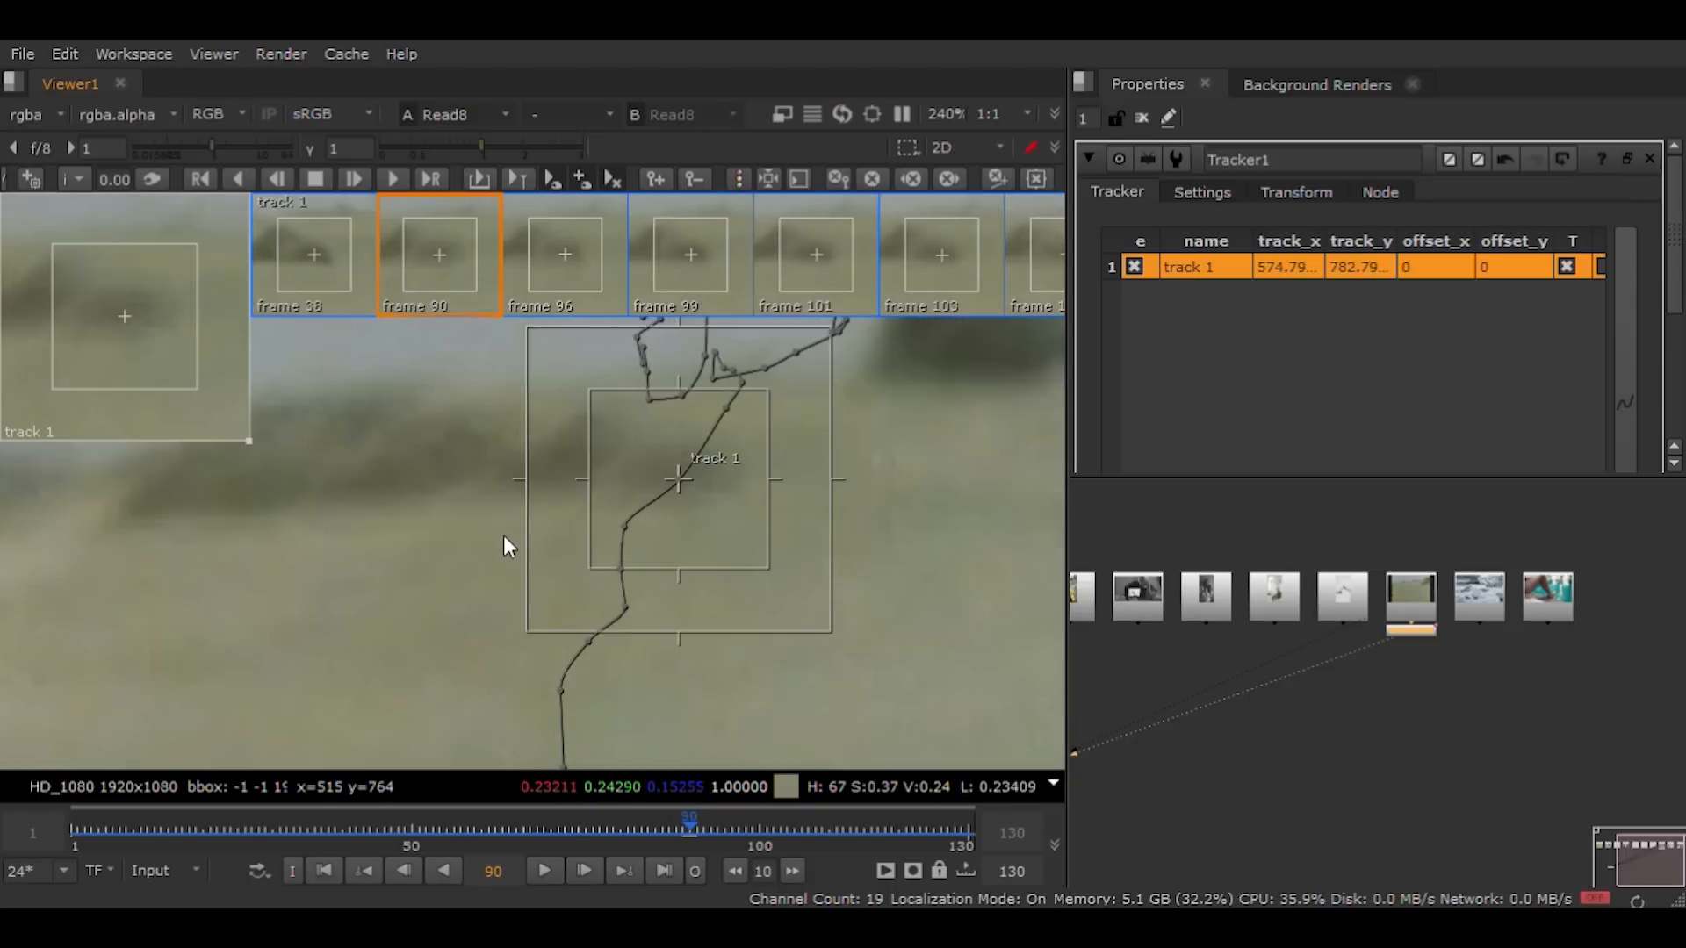
key(Right)
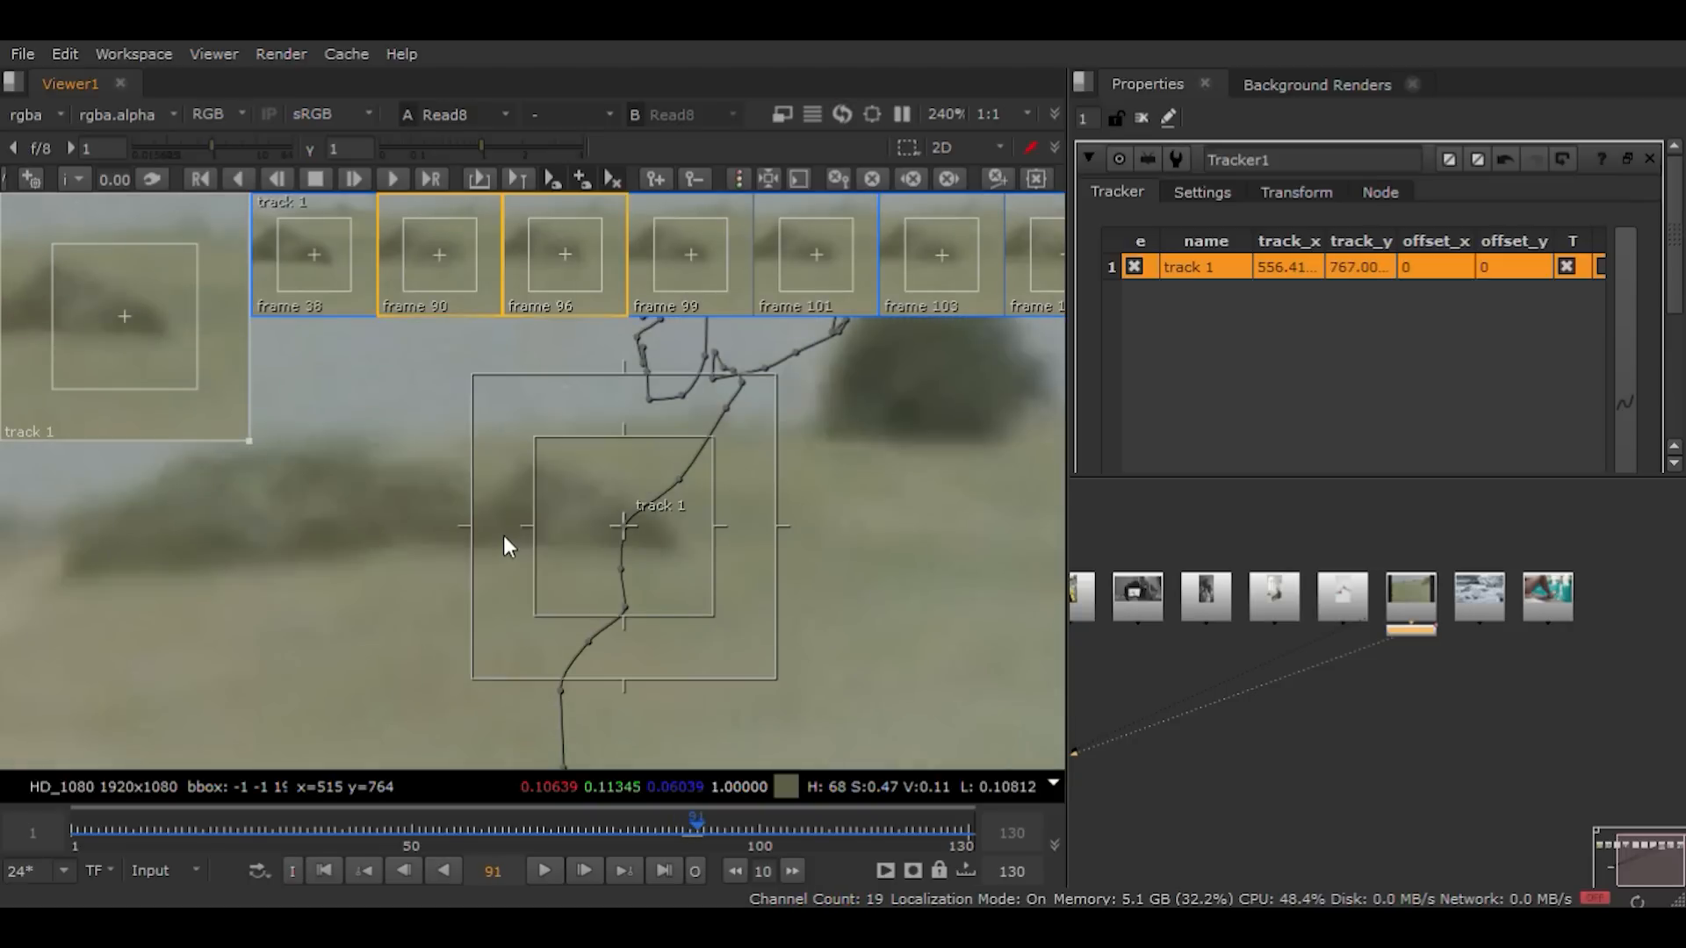
key(Left)
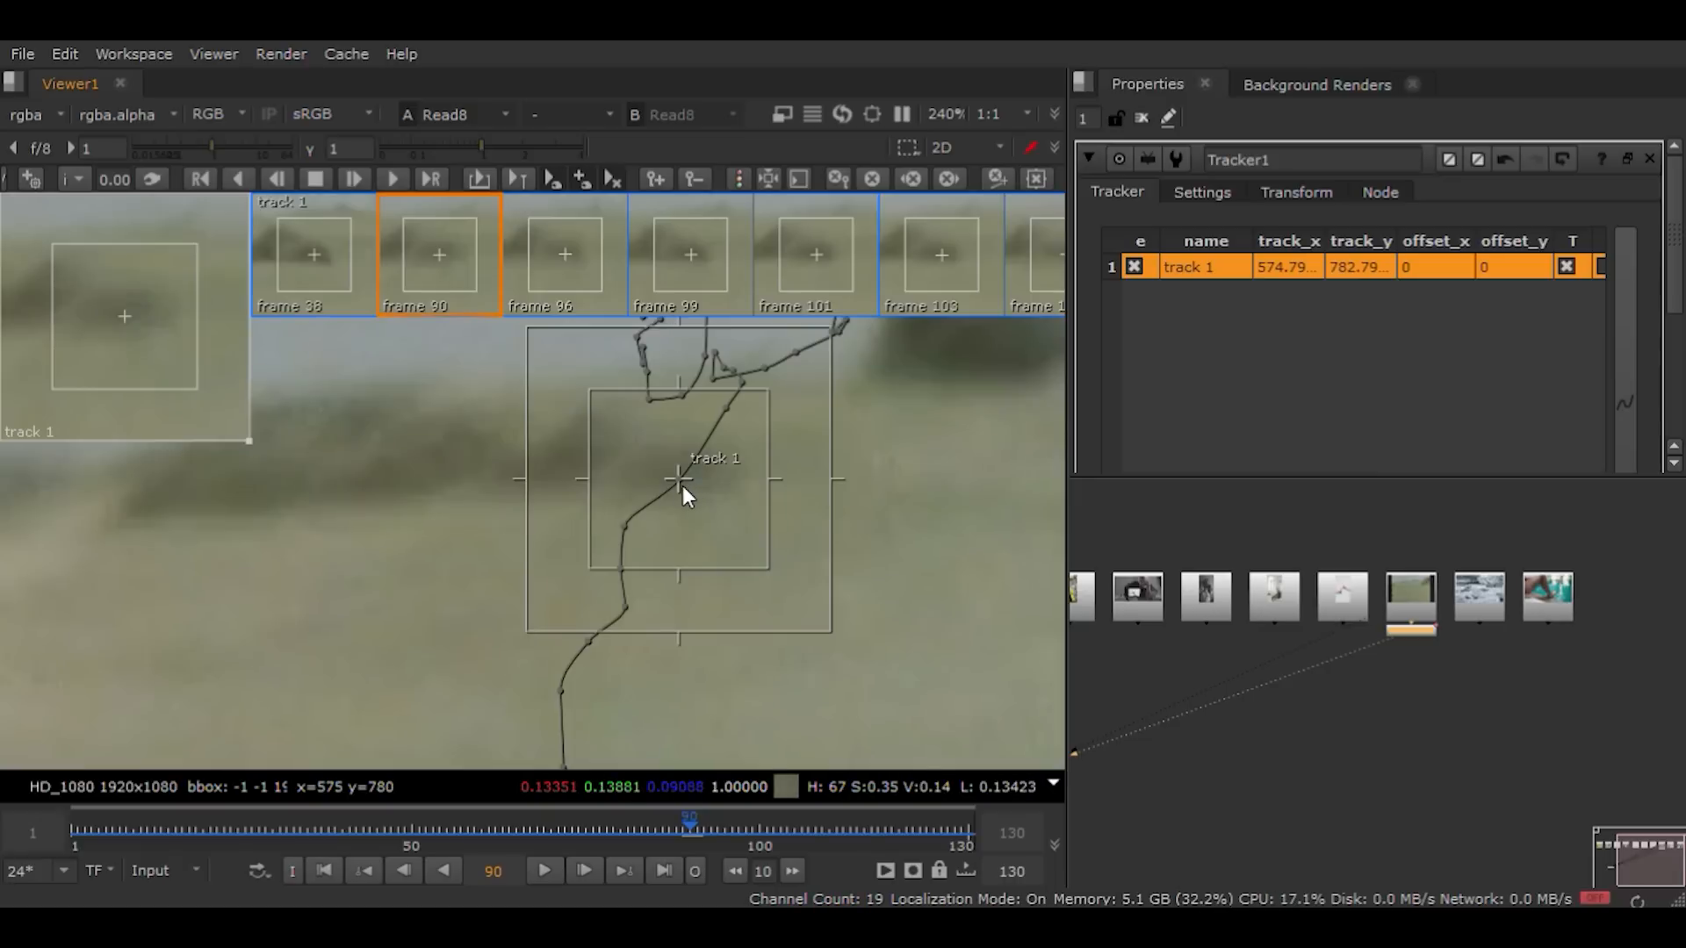
drag(682, 487, 686, 477)
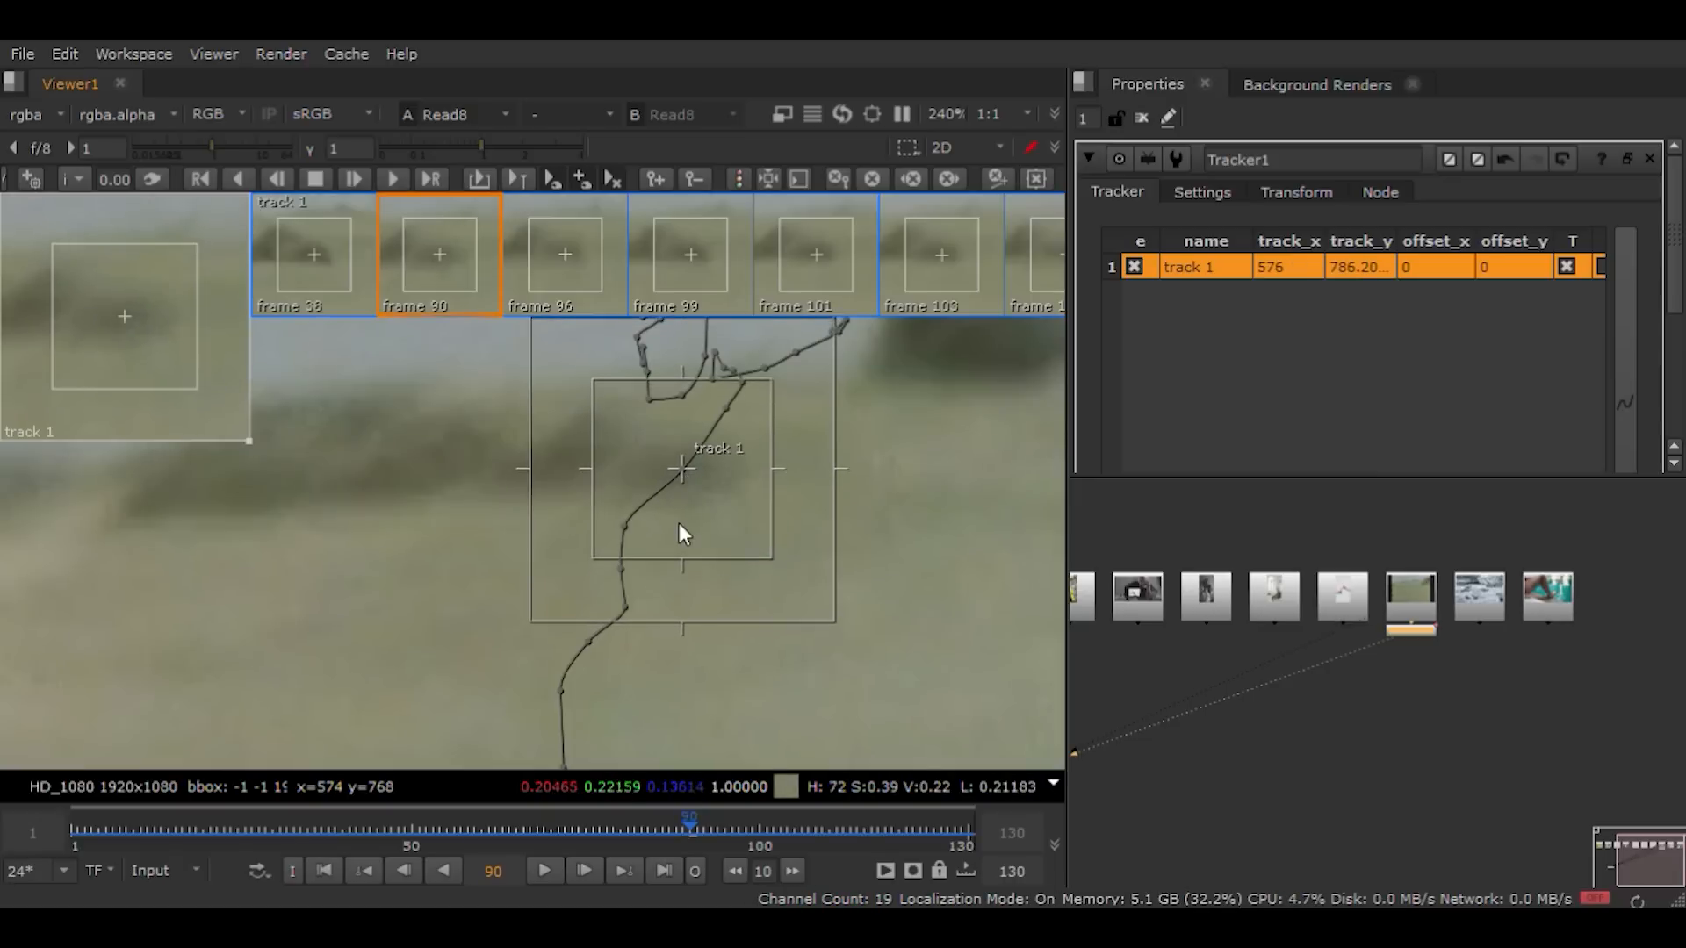
key(Right)
key(Left)
key(Right)
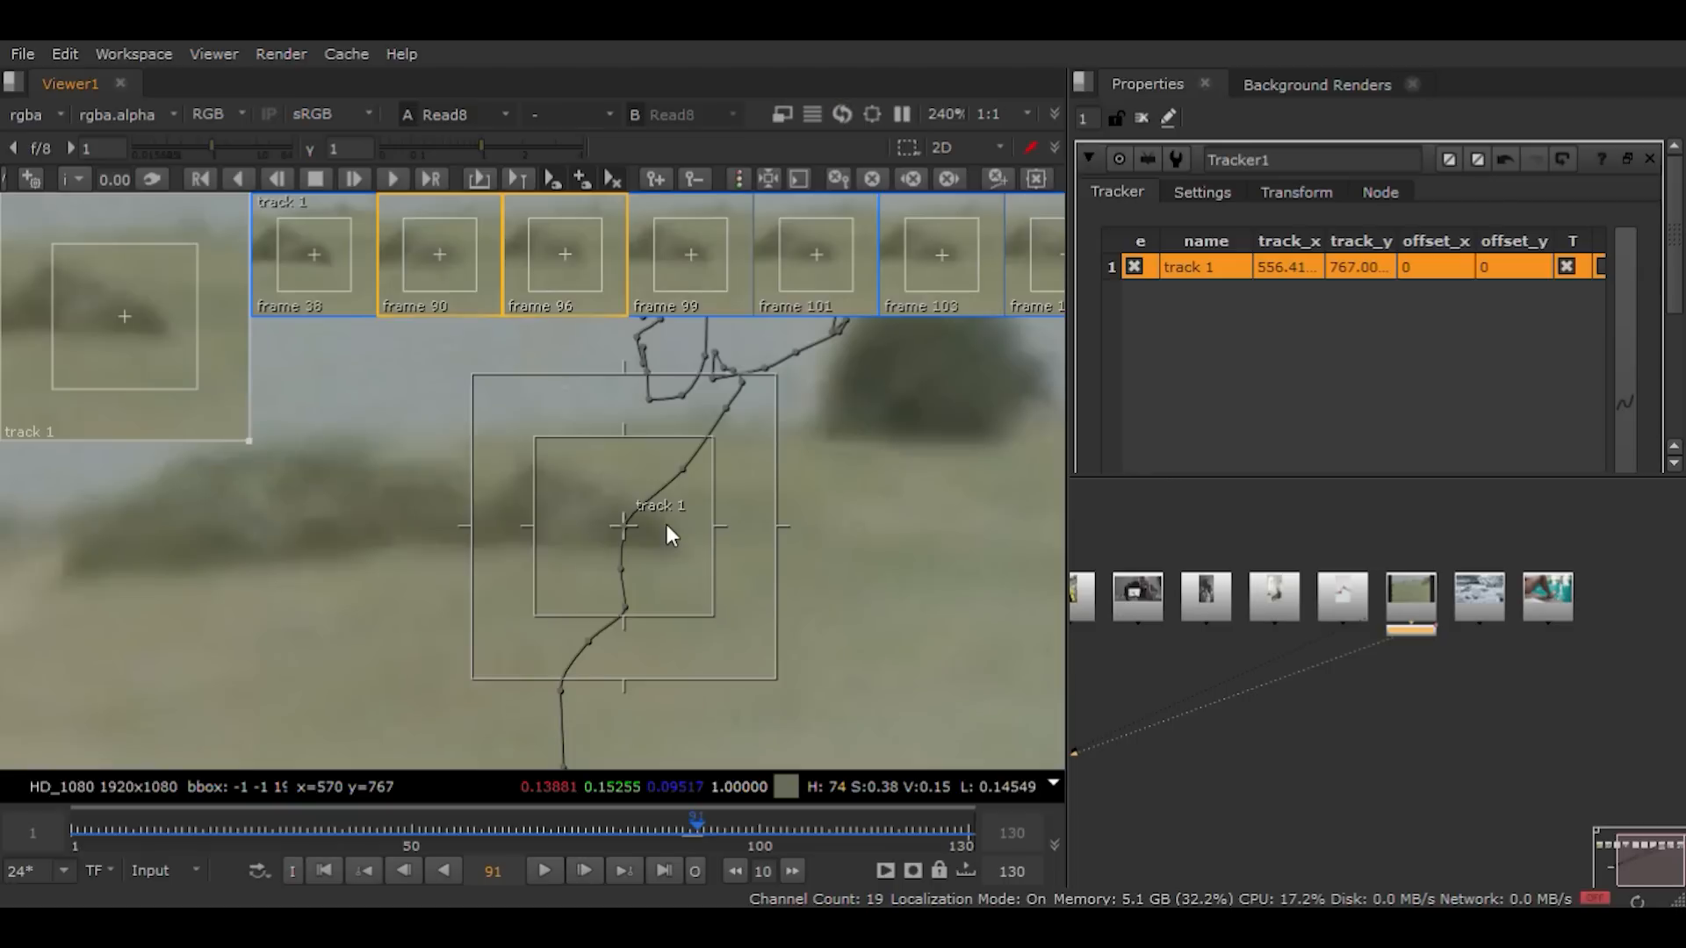
Step: Step forward to frame 94 and play the whole clip to examine the track against the bush
key(Right)
key(Right)
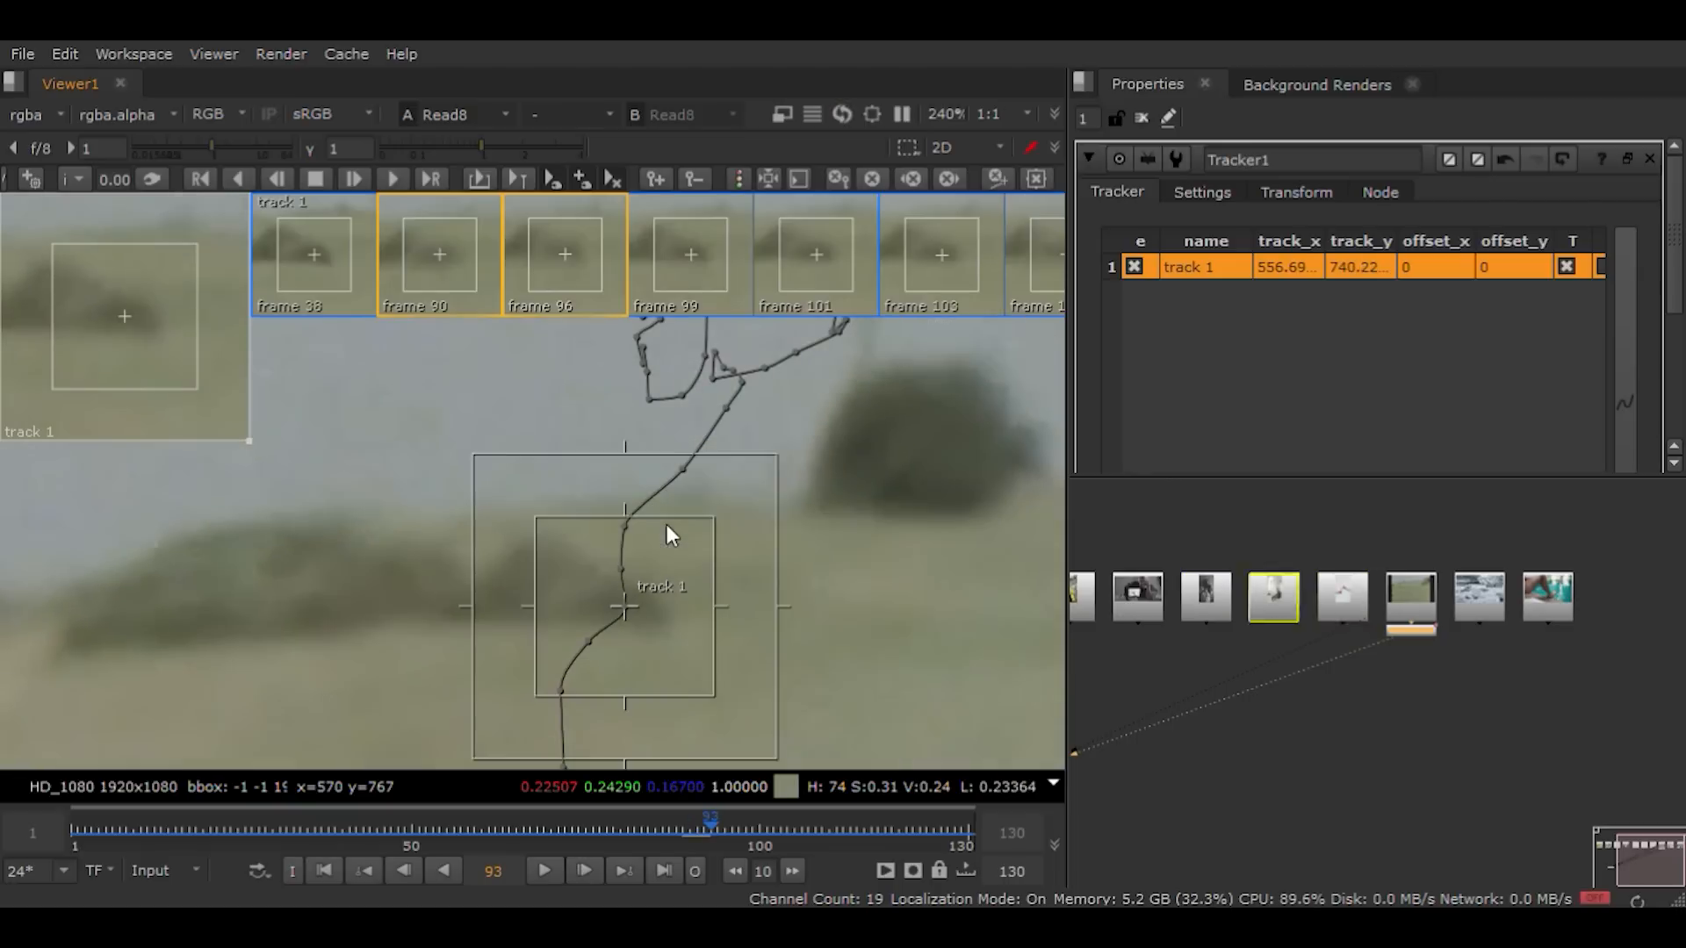
key(Right)
scroll(463, 458, down, 3)
scroll(518, 465, down, 5)
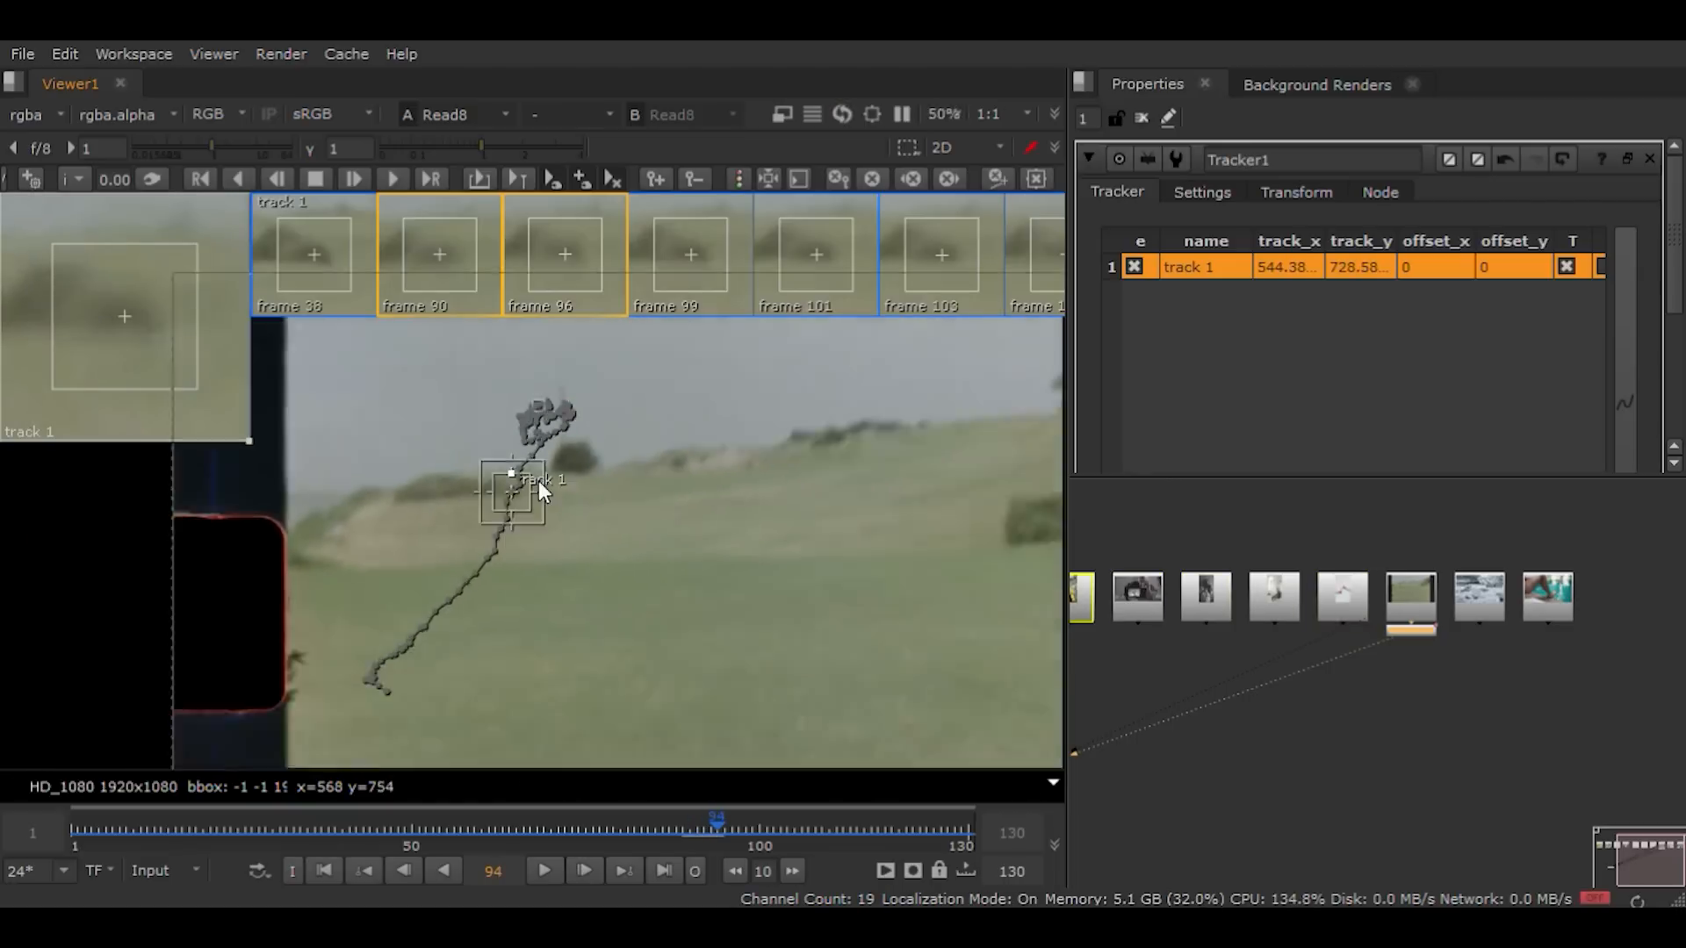
scroll(618, 566, up, 2)
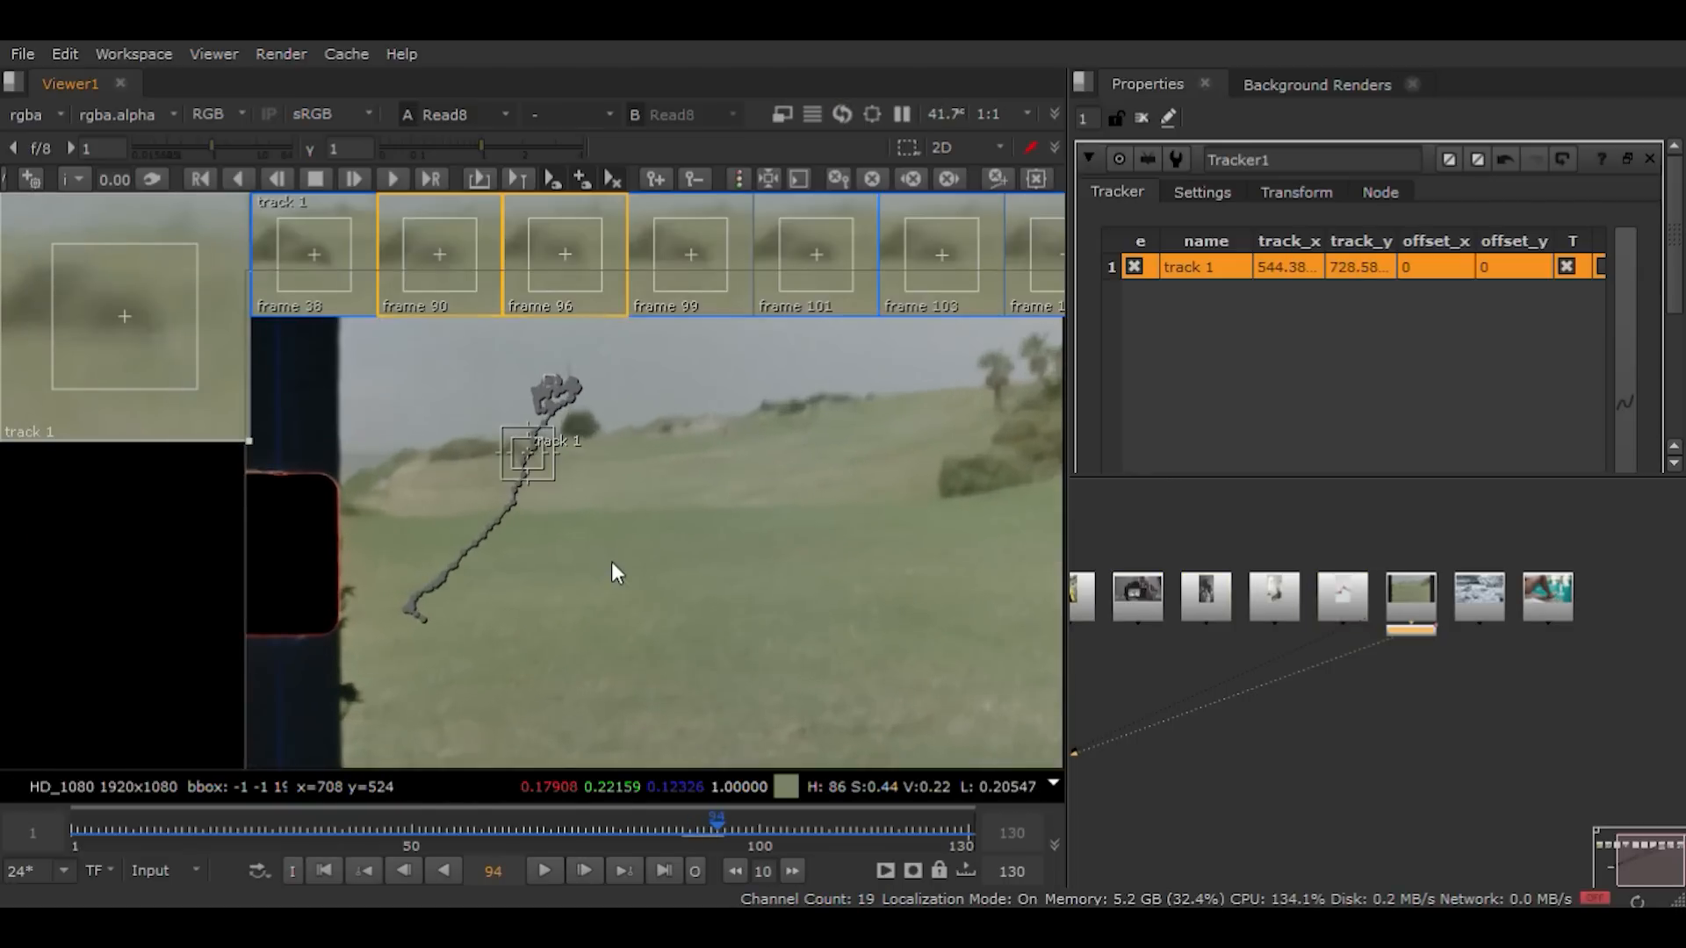
click(544, 869)
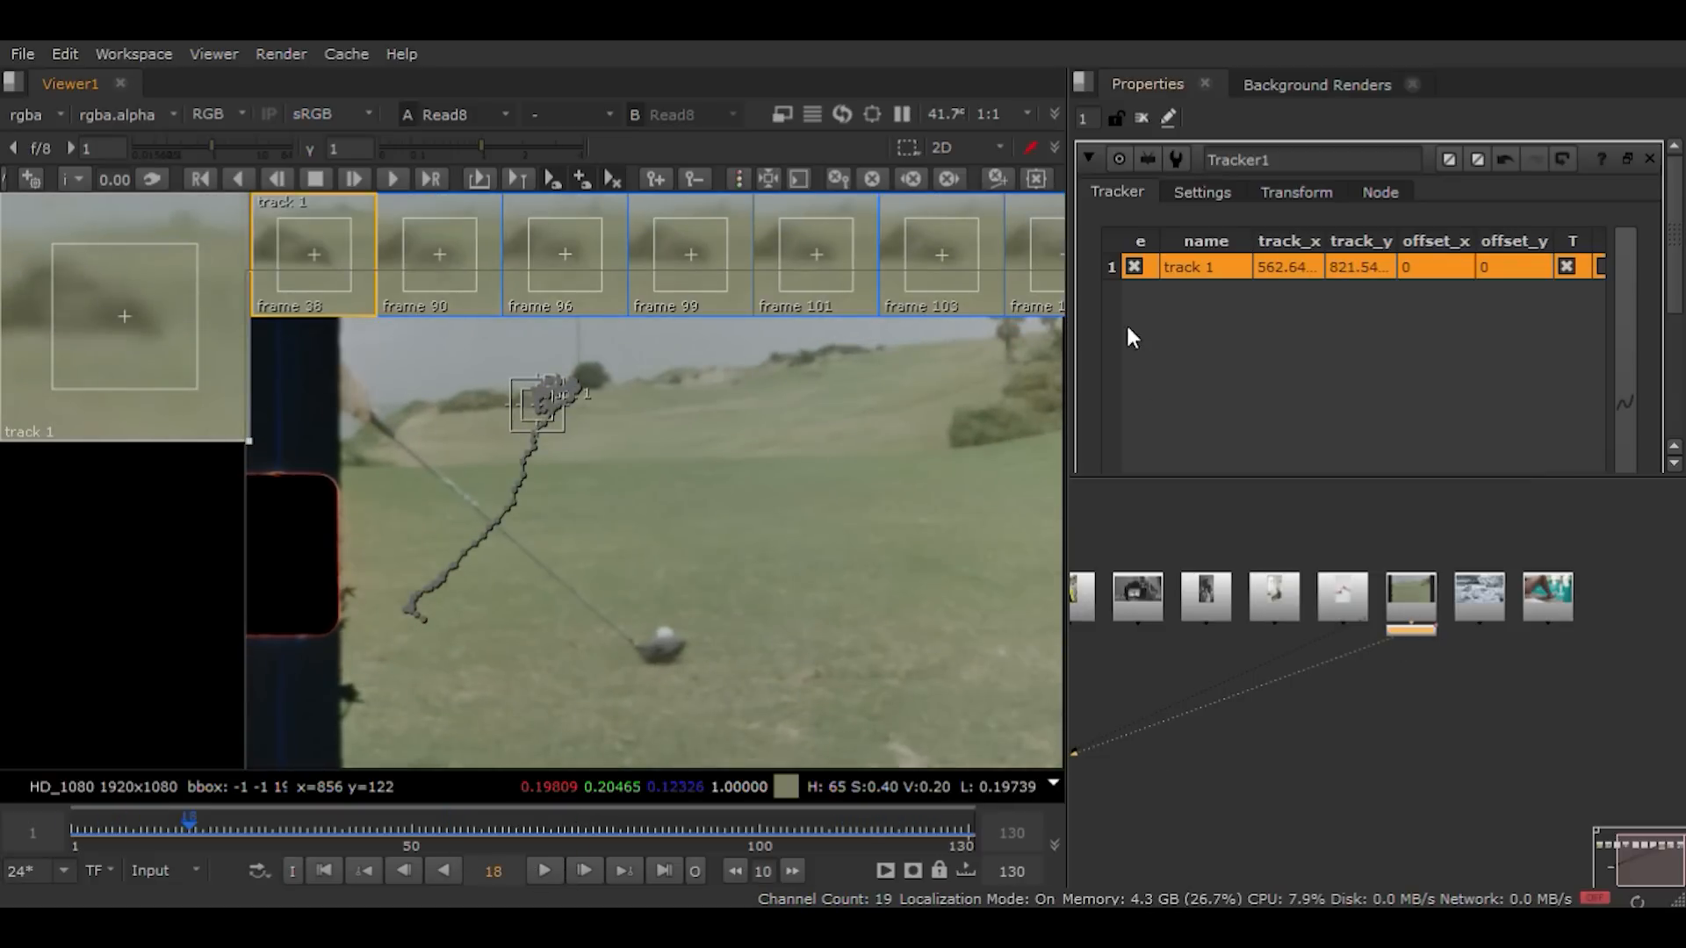
Step: Set the tracker's transform to stabilize
click(1287, 194)
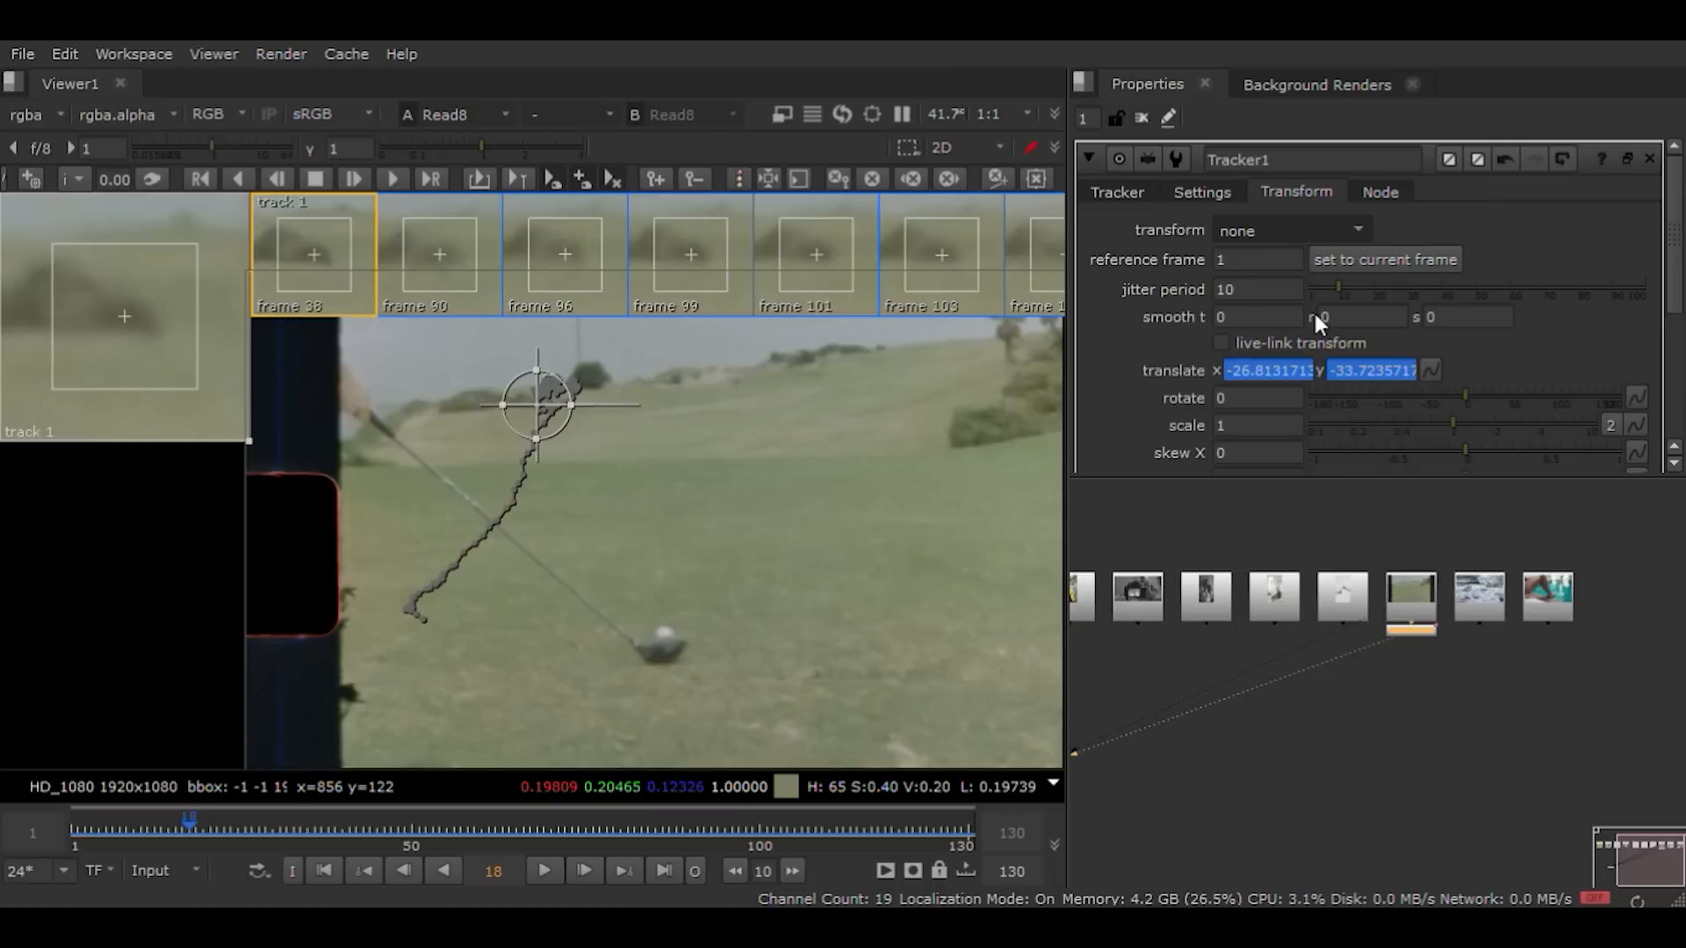
click(1290, 230)
click(1276, 253)
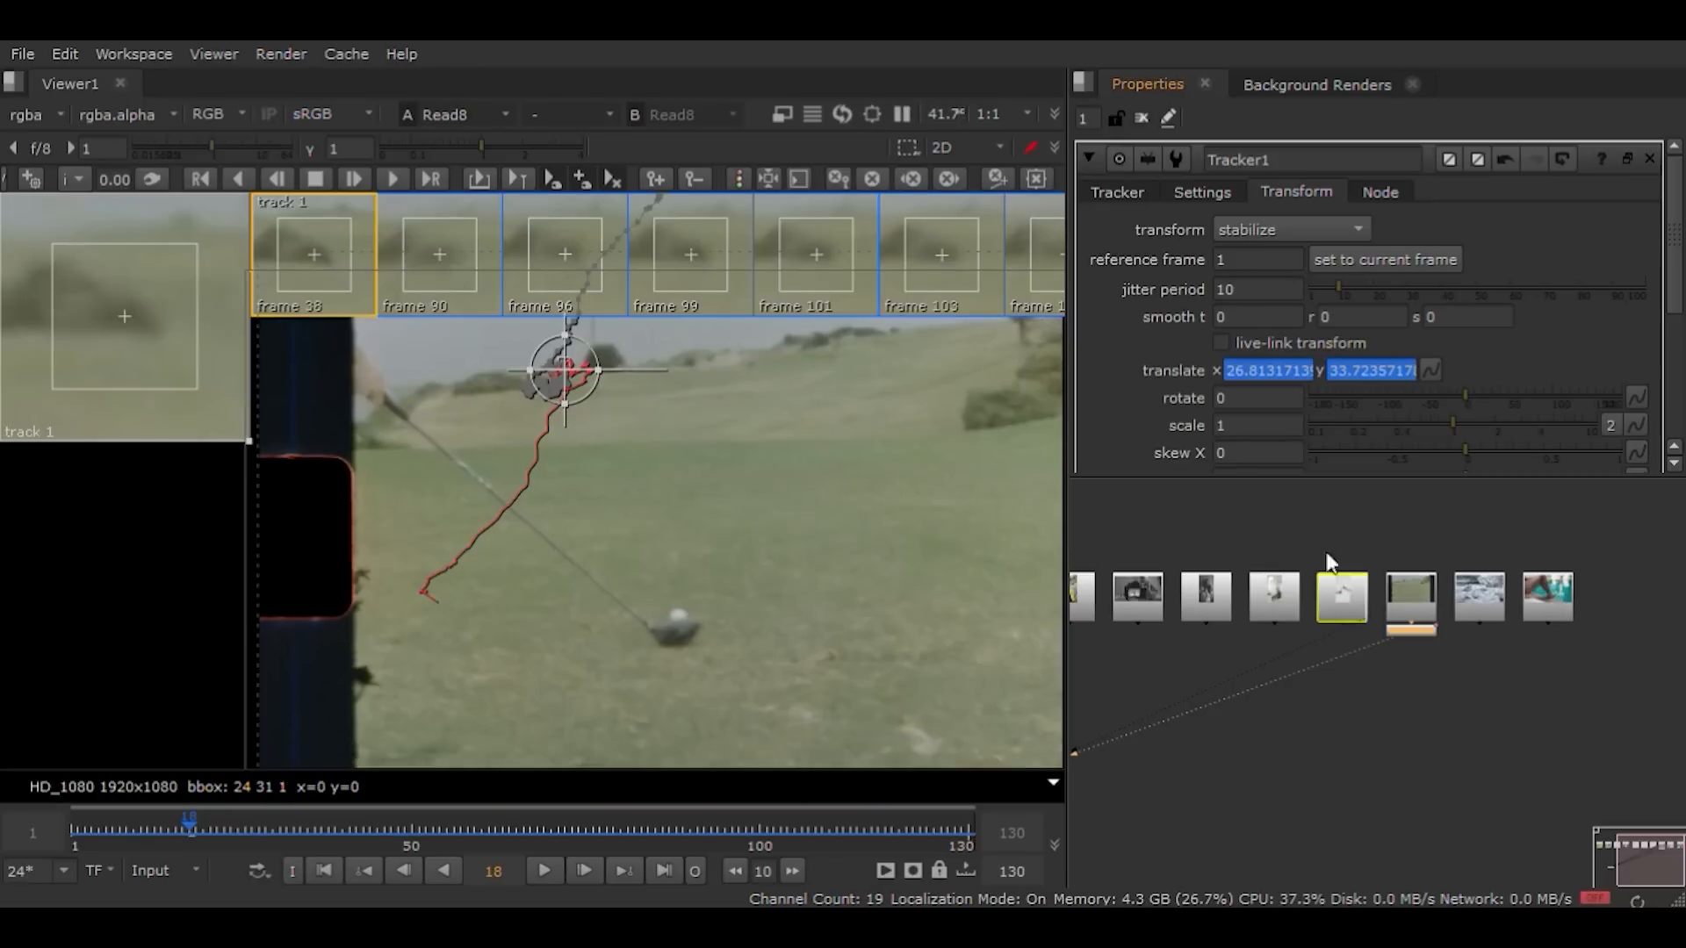
Step: View the unstabilized source clip at full frame and scrub through it to examine its original camera movement
scroll(550, 629, down, 5)
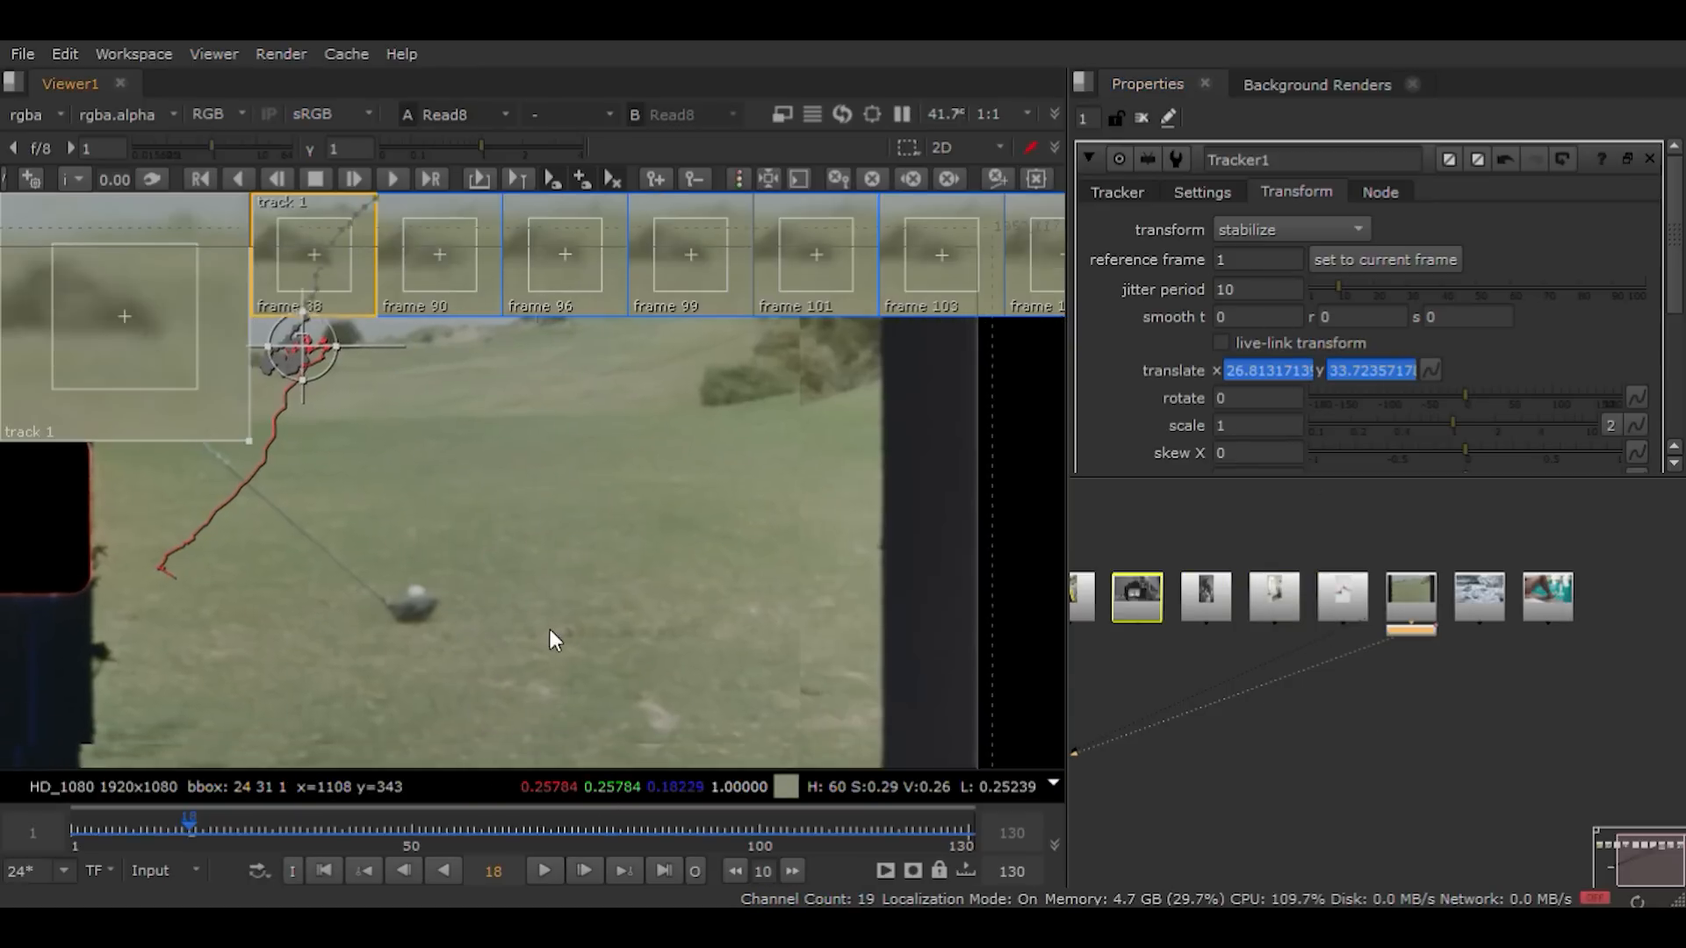
scroll(643, 648, up, 3)
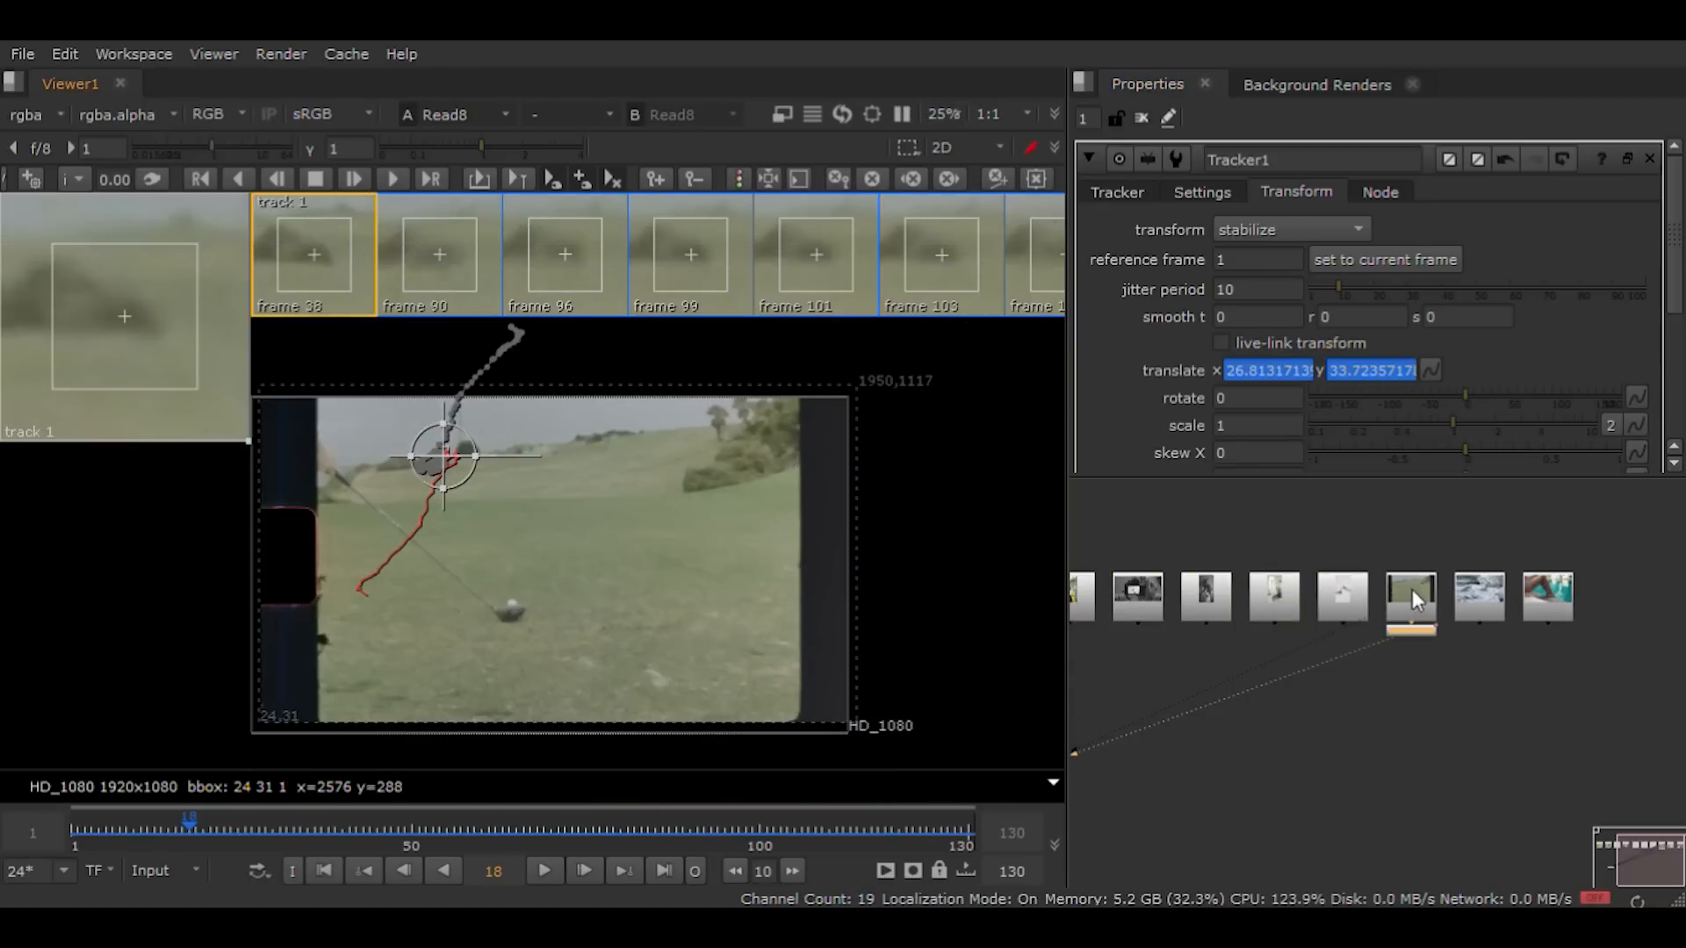
key(1)
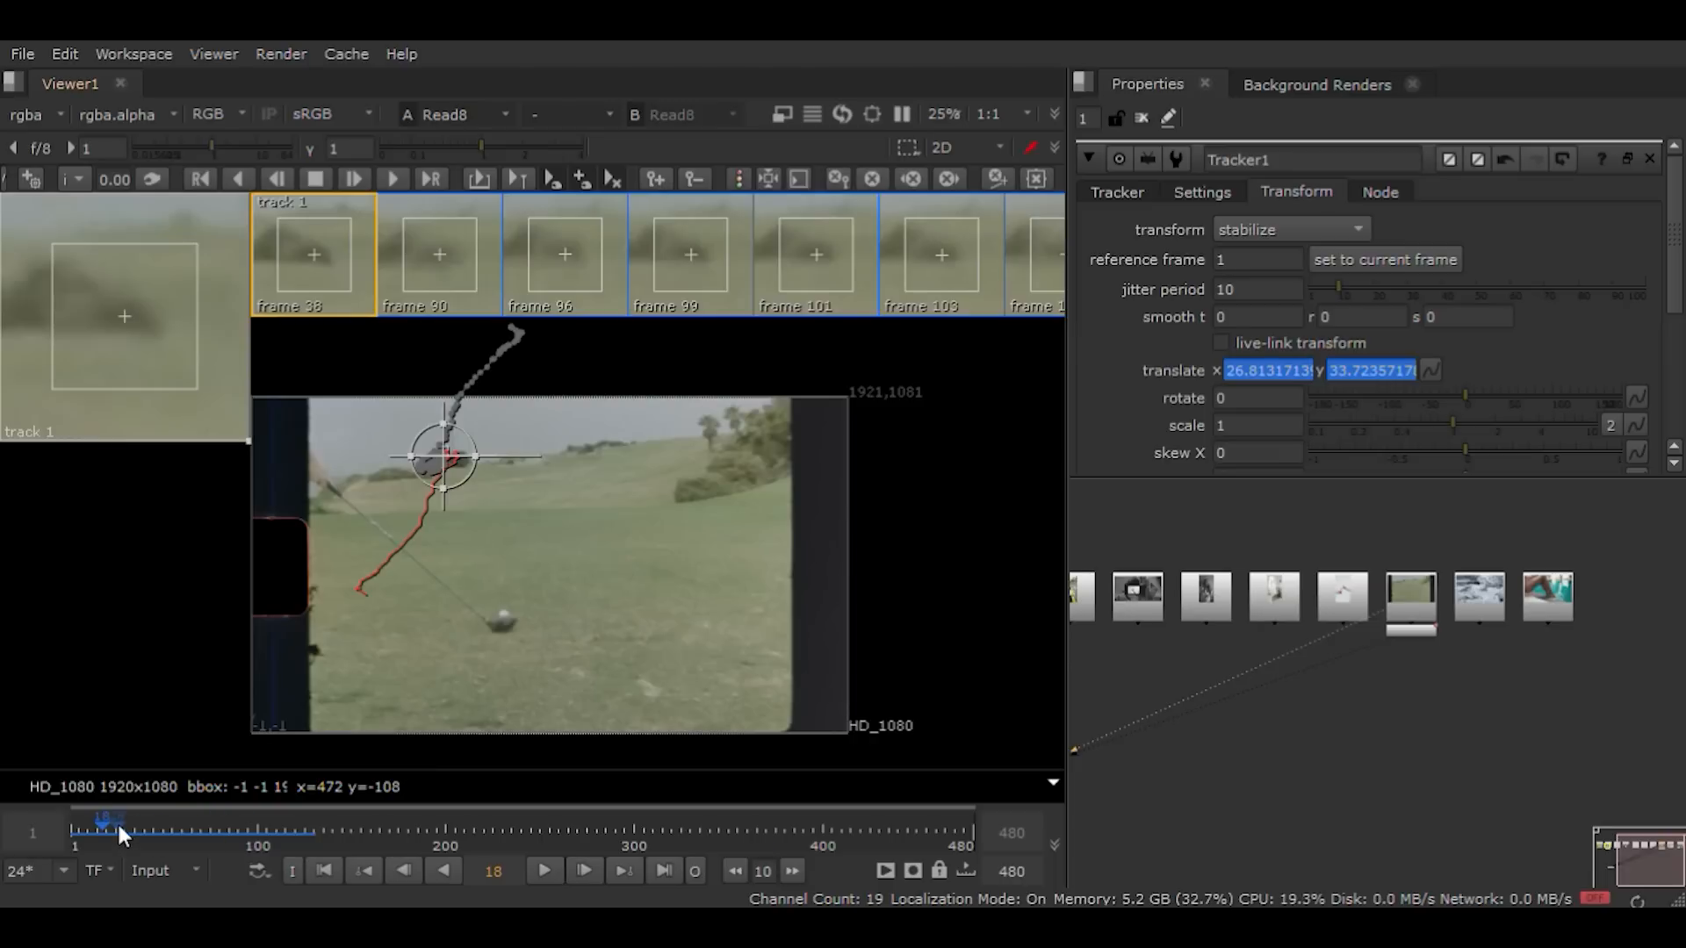
drag(118, 820, 508, 839)
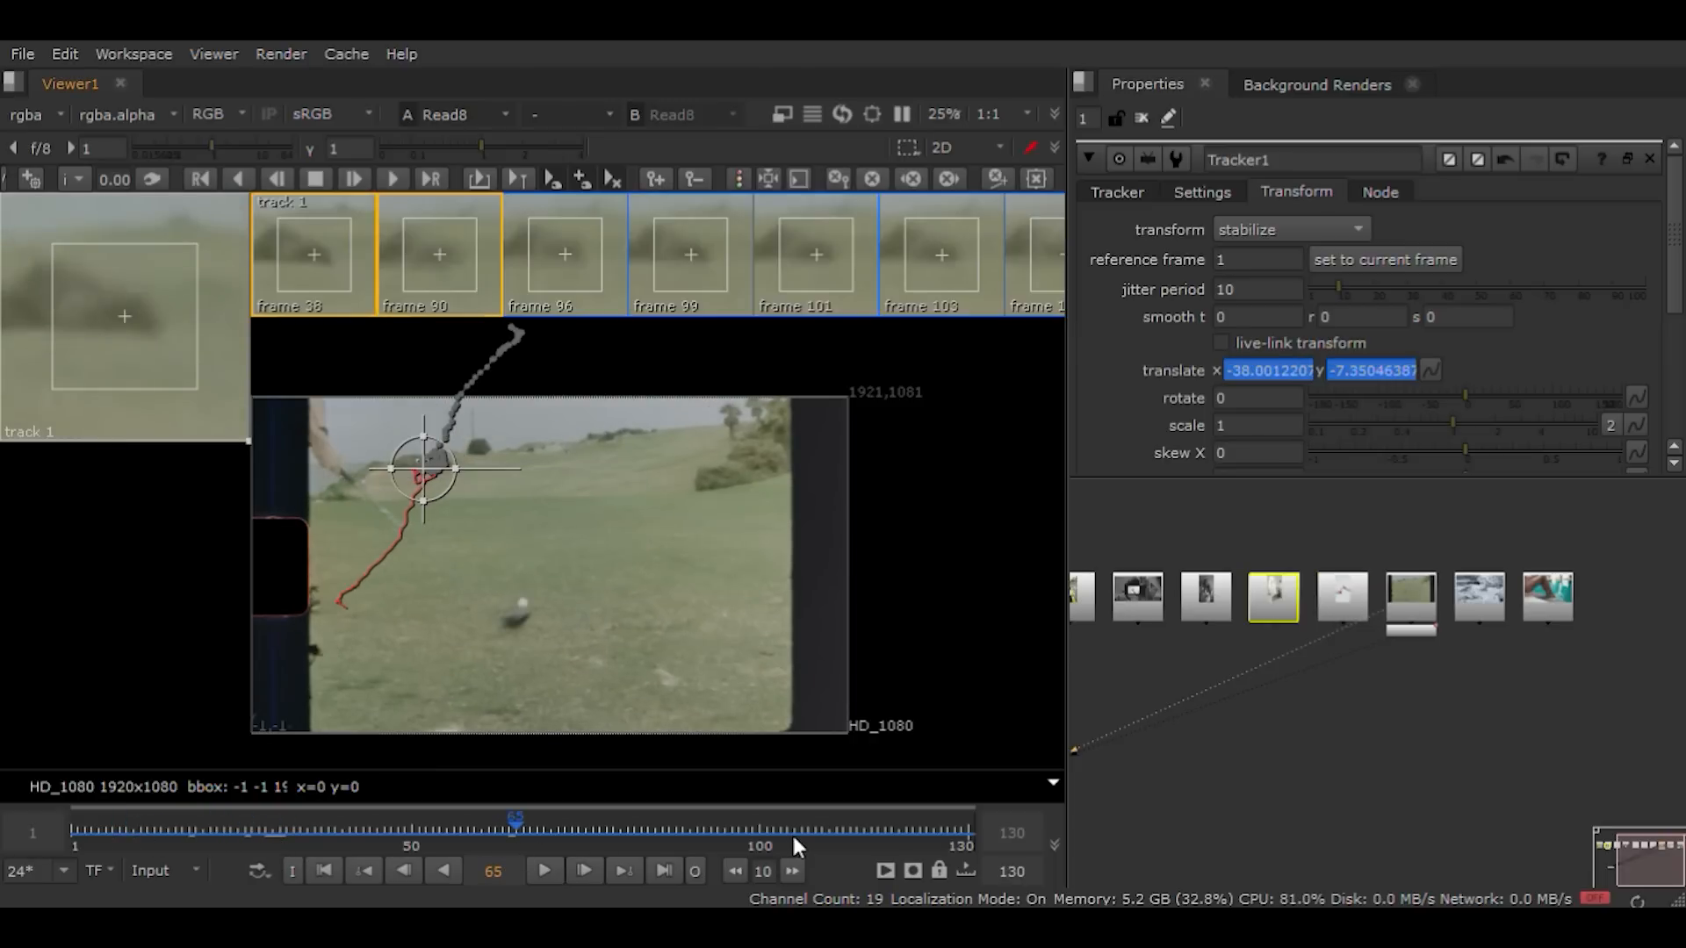
drag(793, 837, 936, 841)
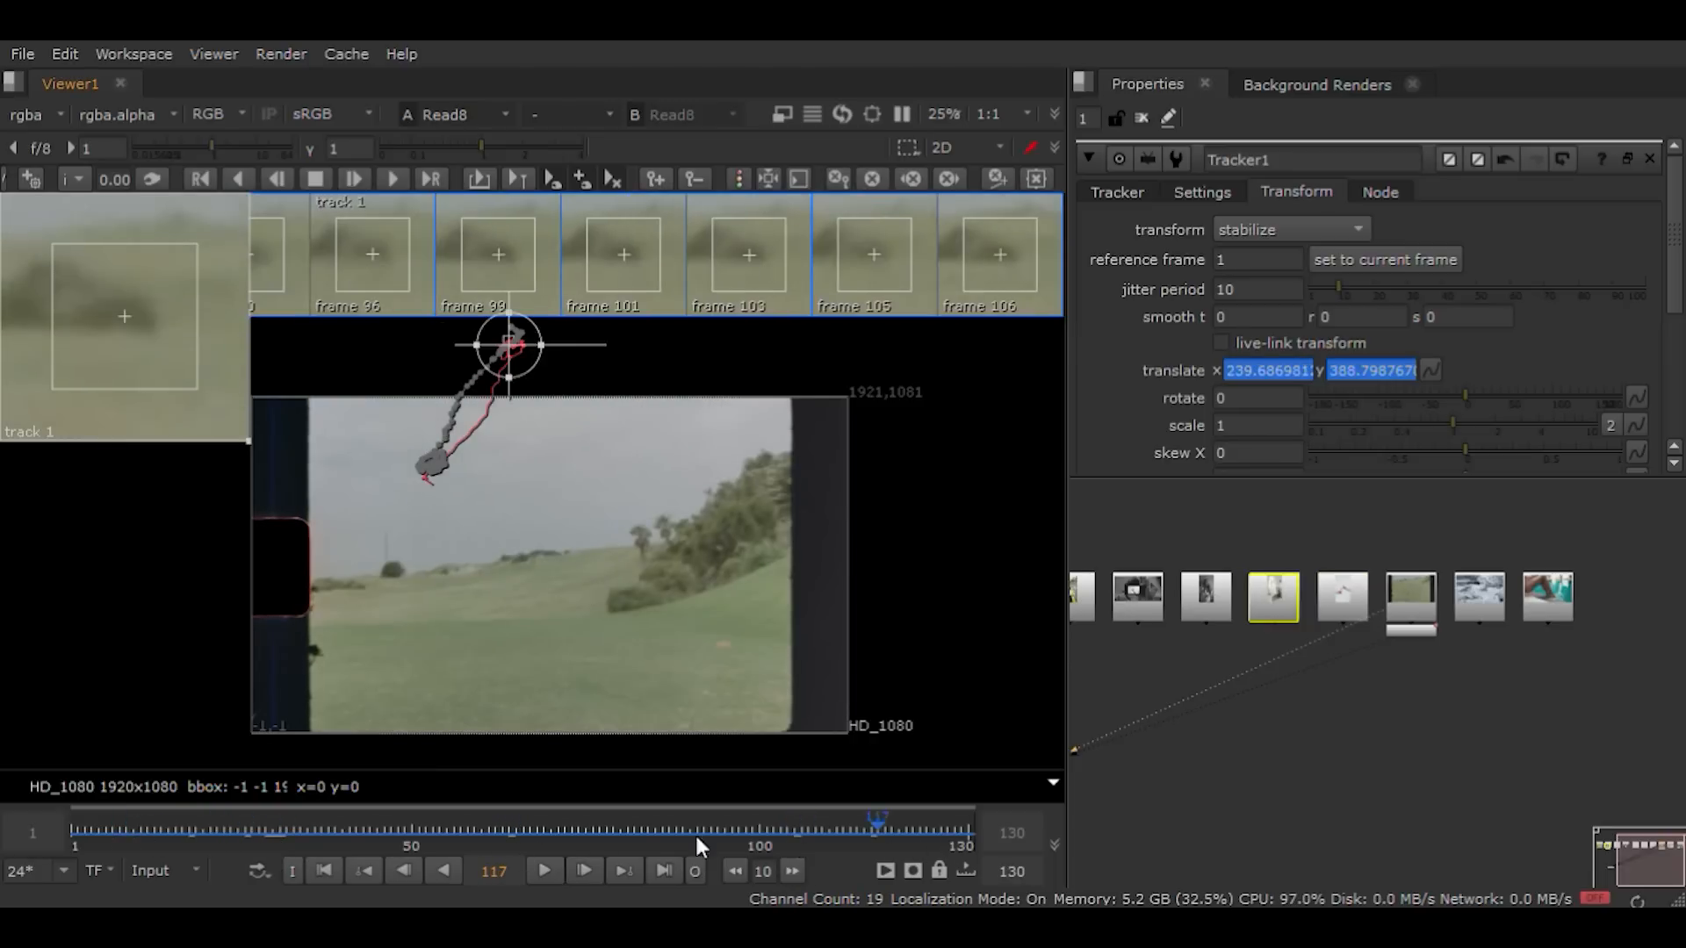
drag(491, 848, 455, 832)
click(578, 829)
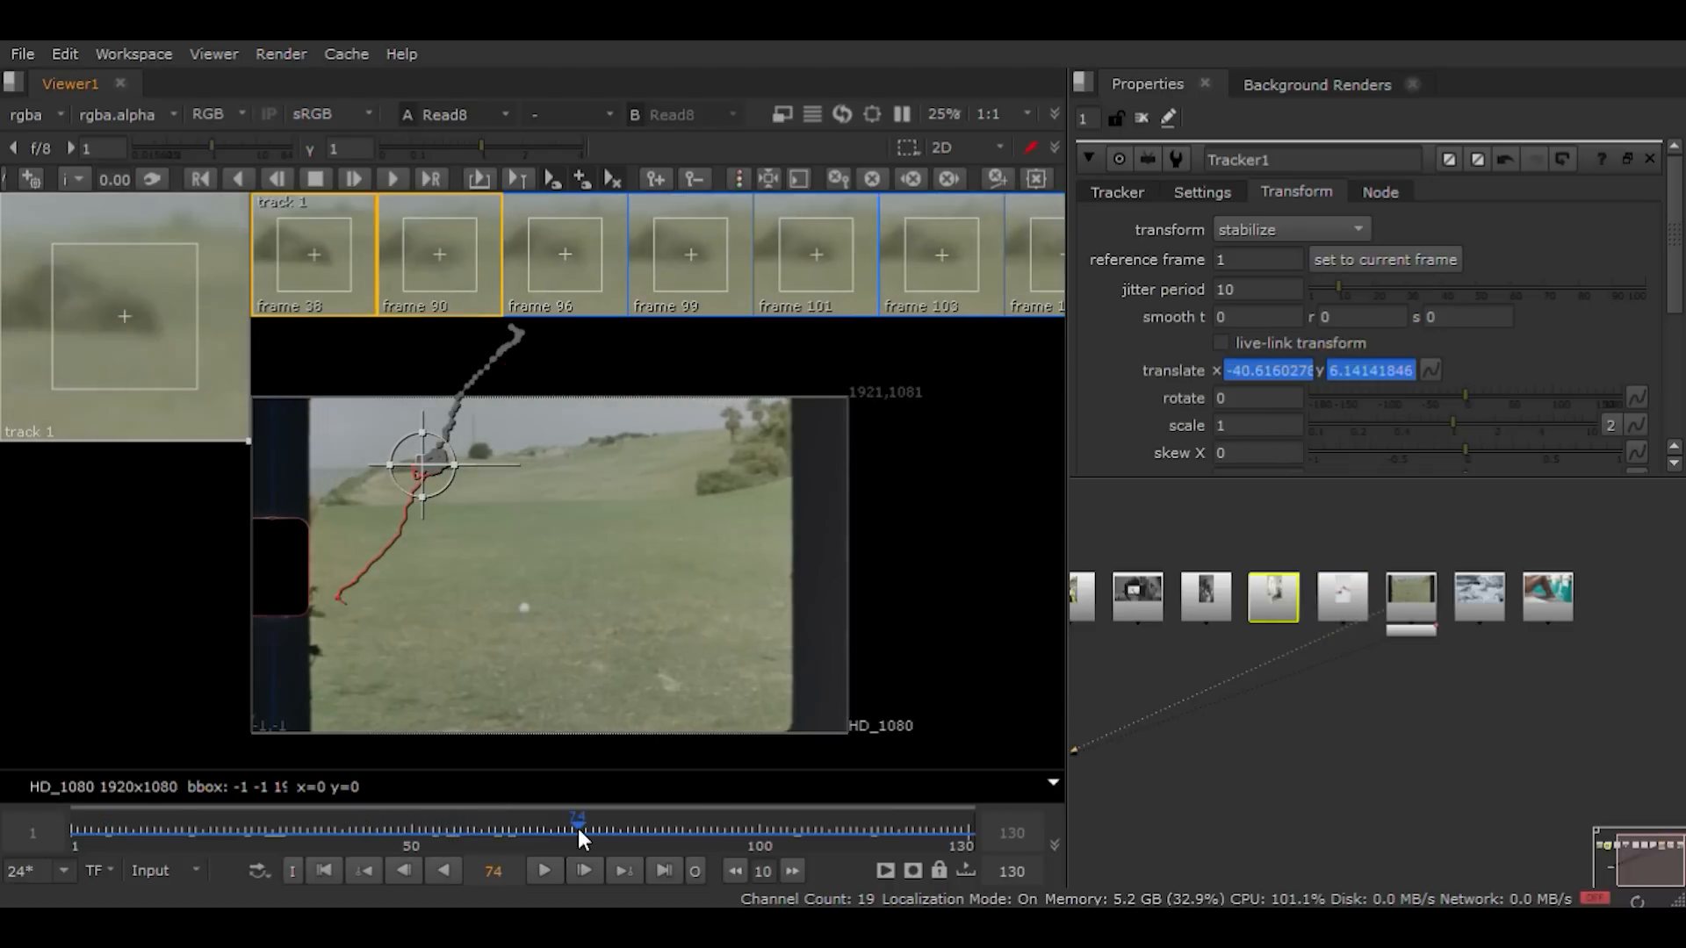
Step: Set Tracker1's stabilization reference frame to 60, where the club rests at the ball
click(482, 836)
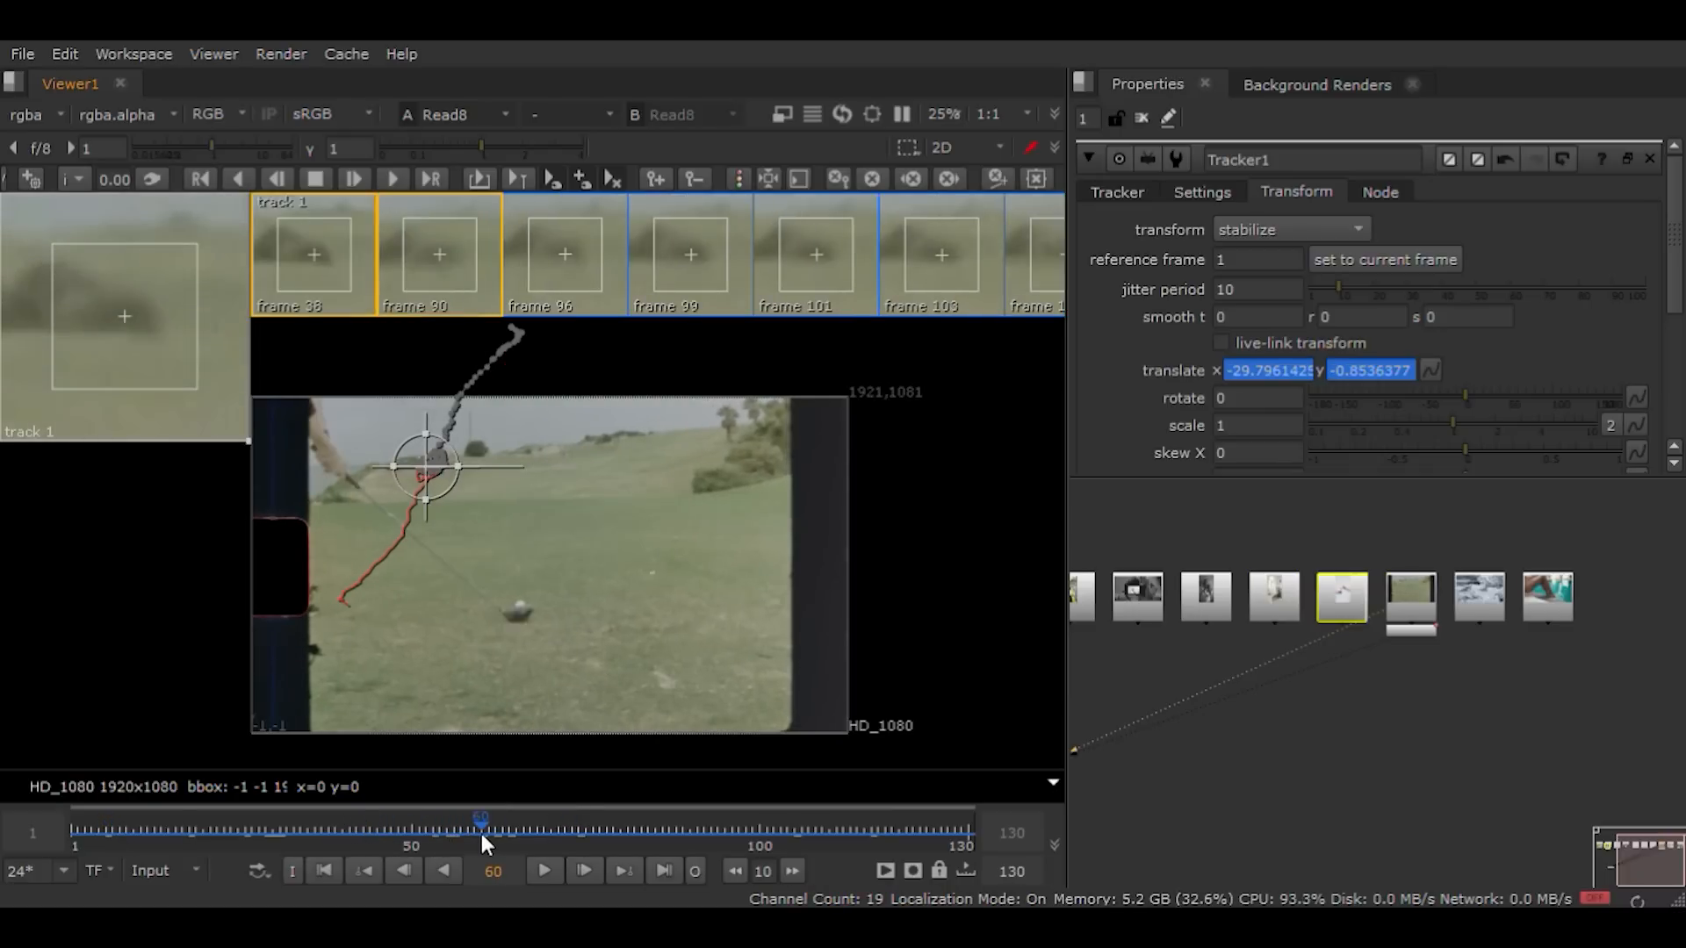
click(466, 836)
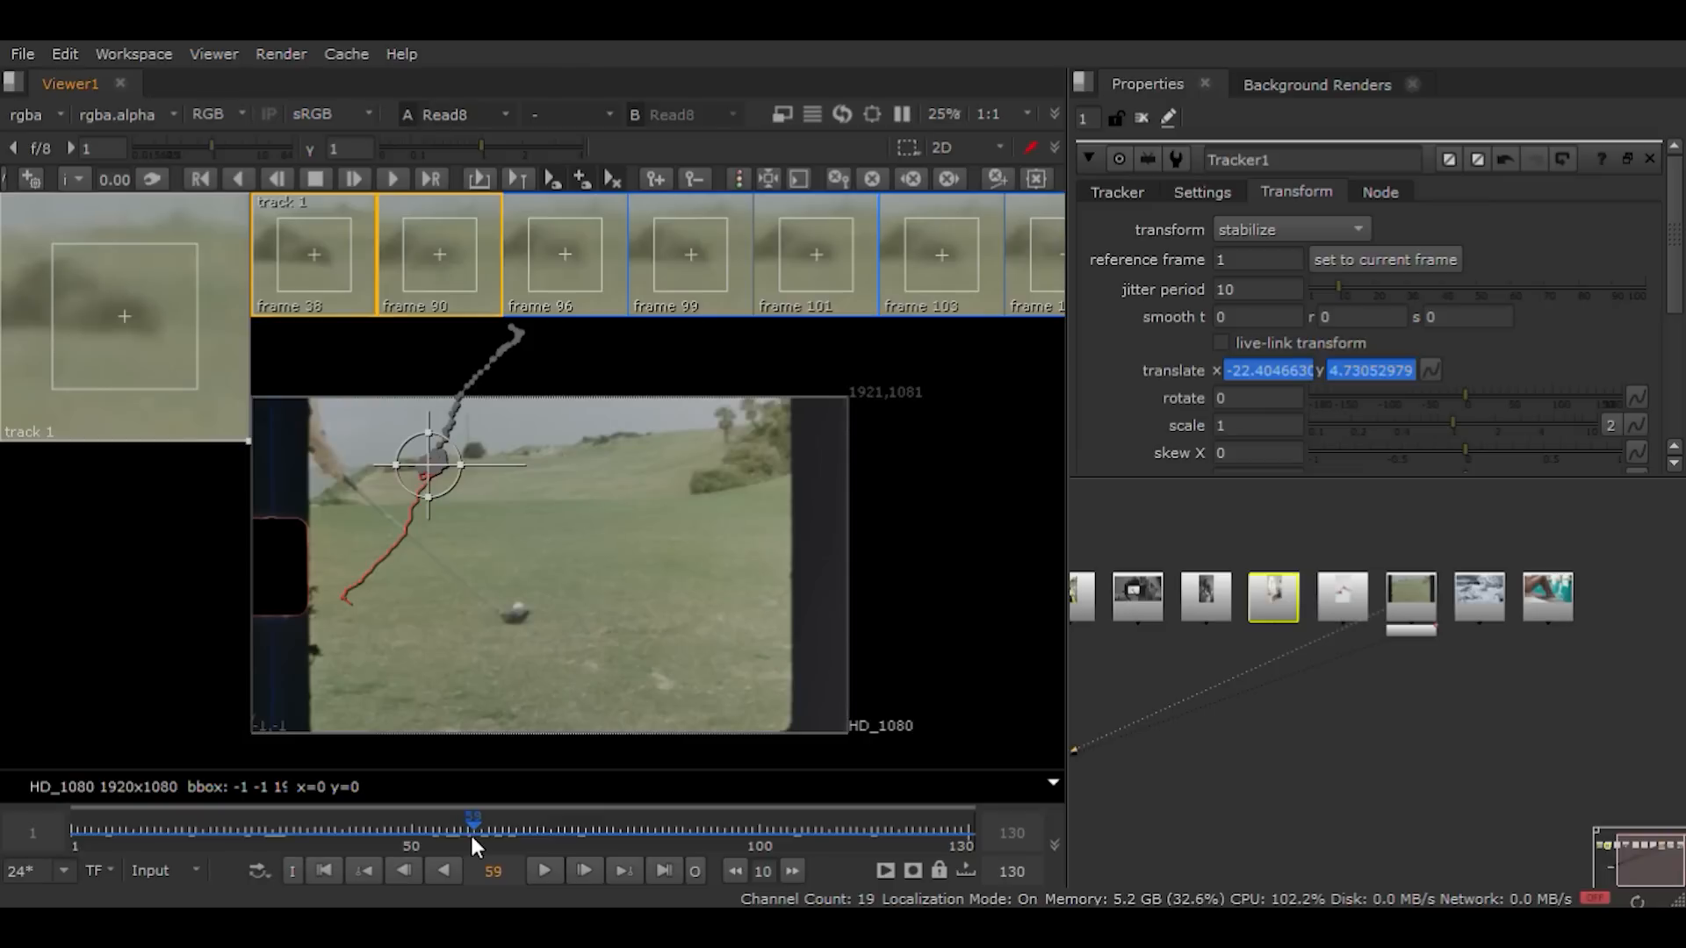
click(471, 833)
click(484, 834)
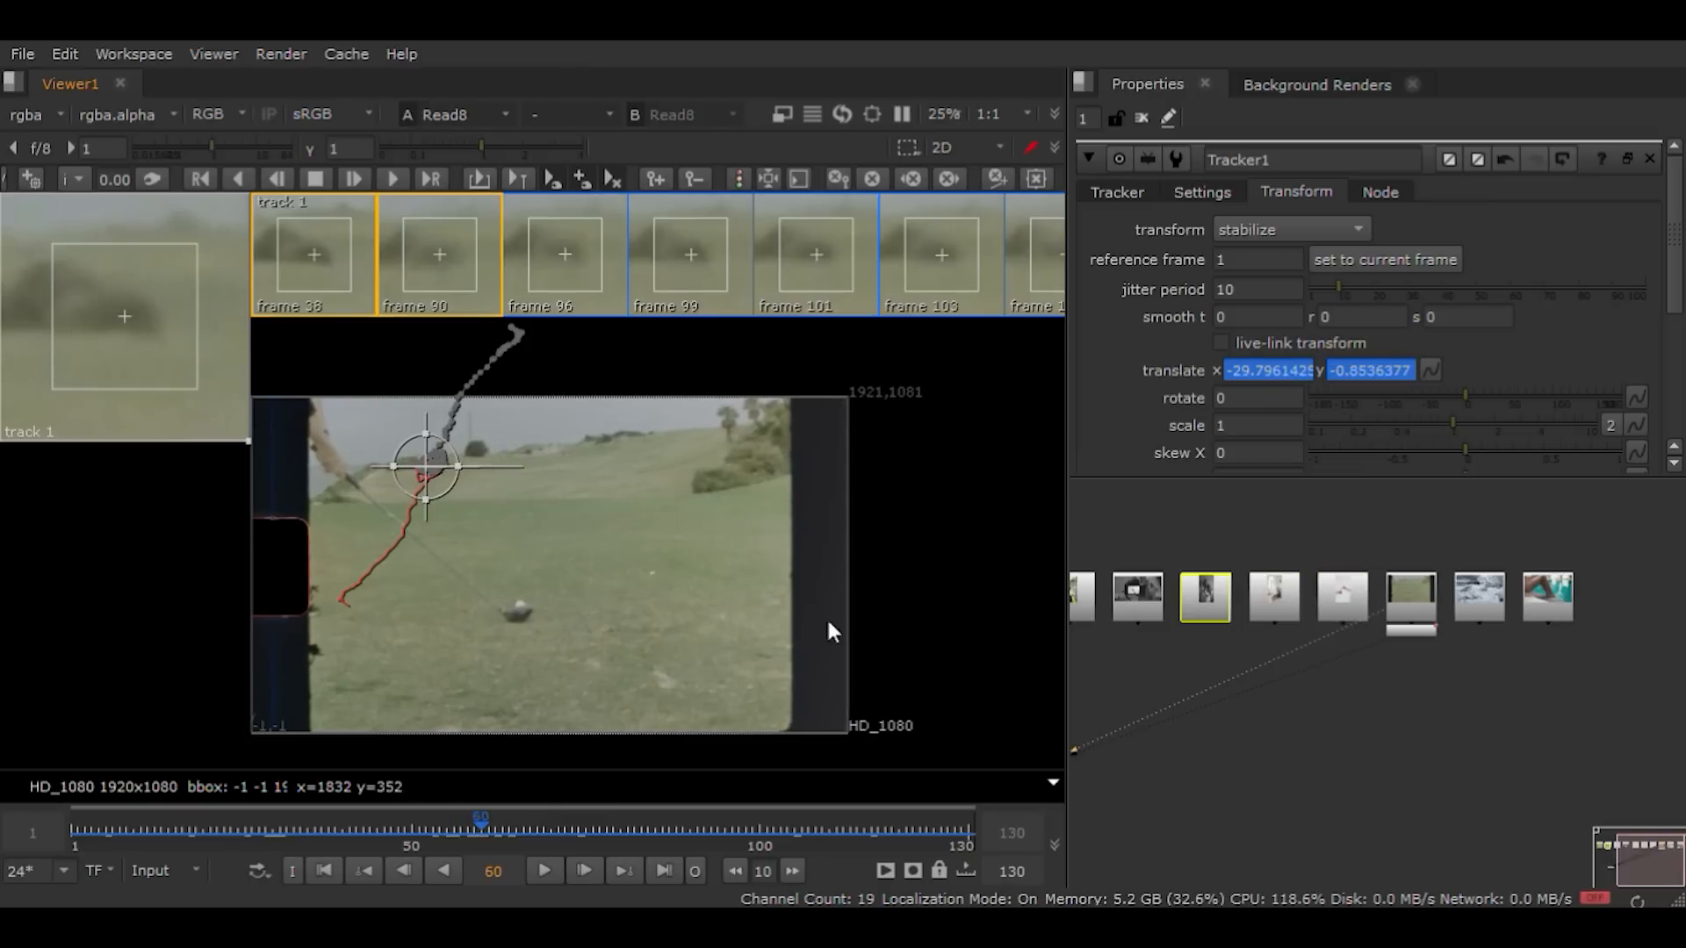
click(1350, 258)
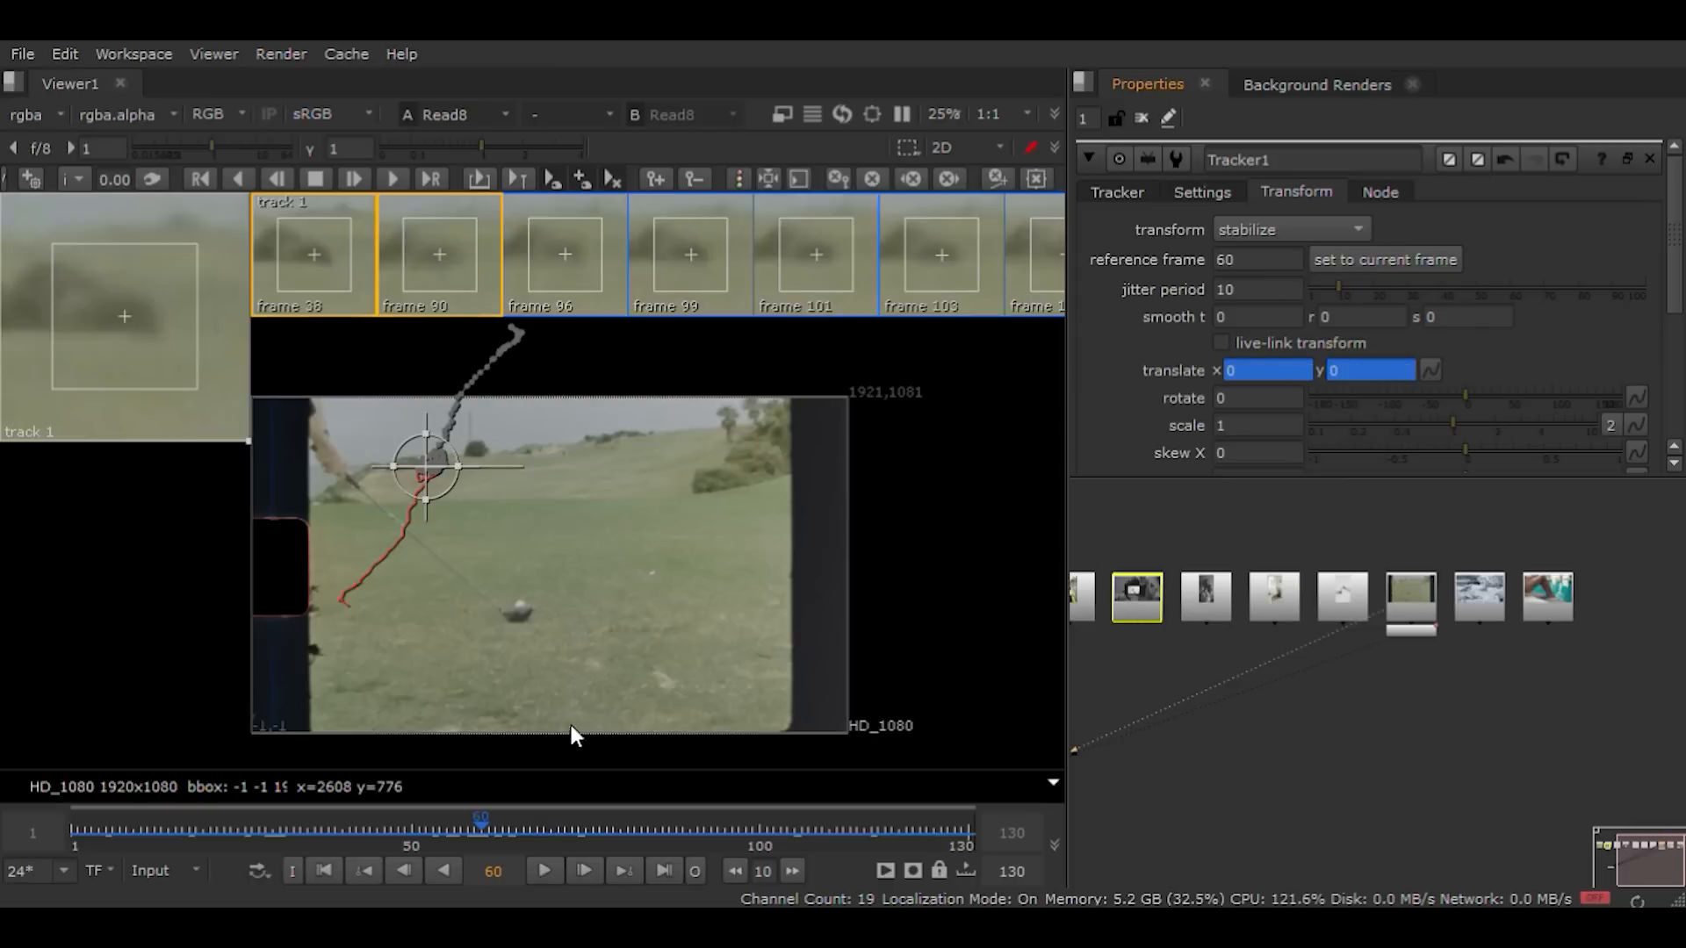
click(762, 667)
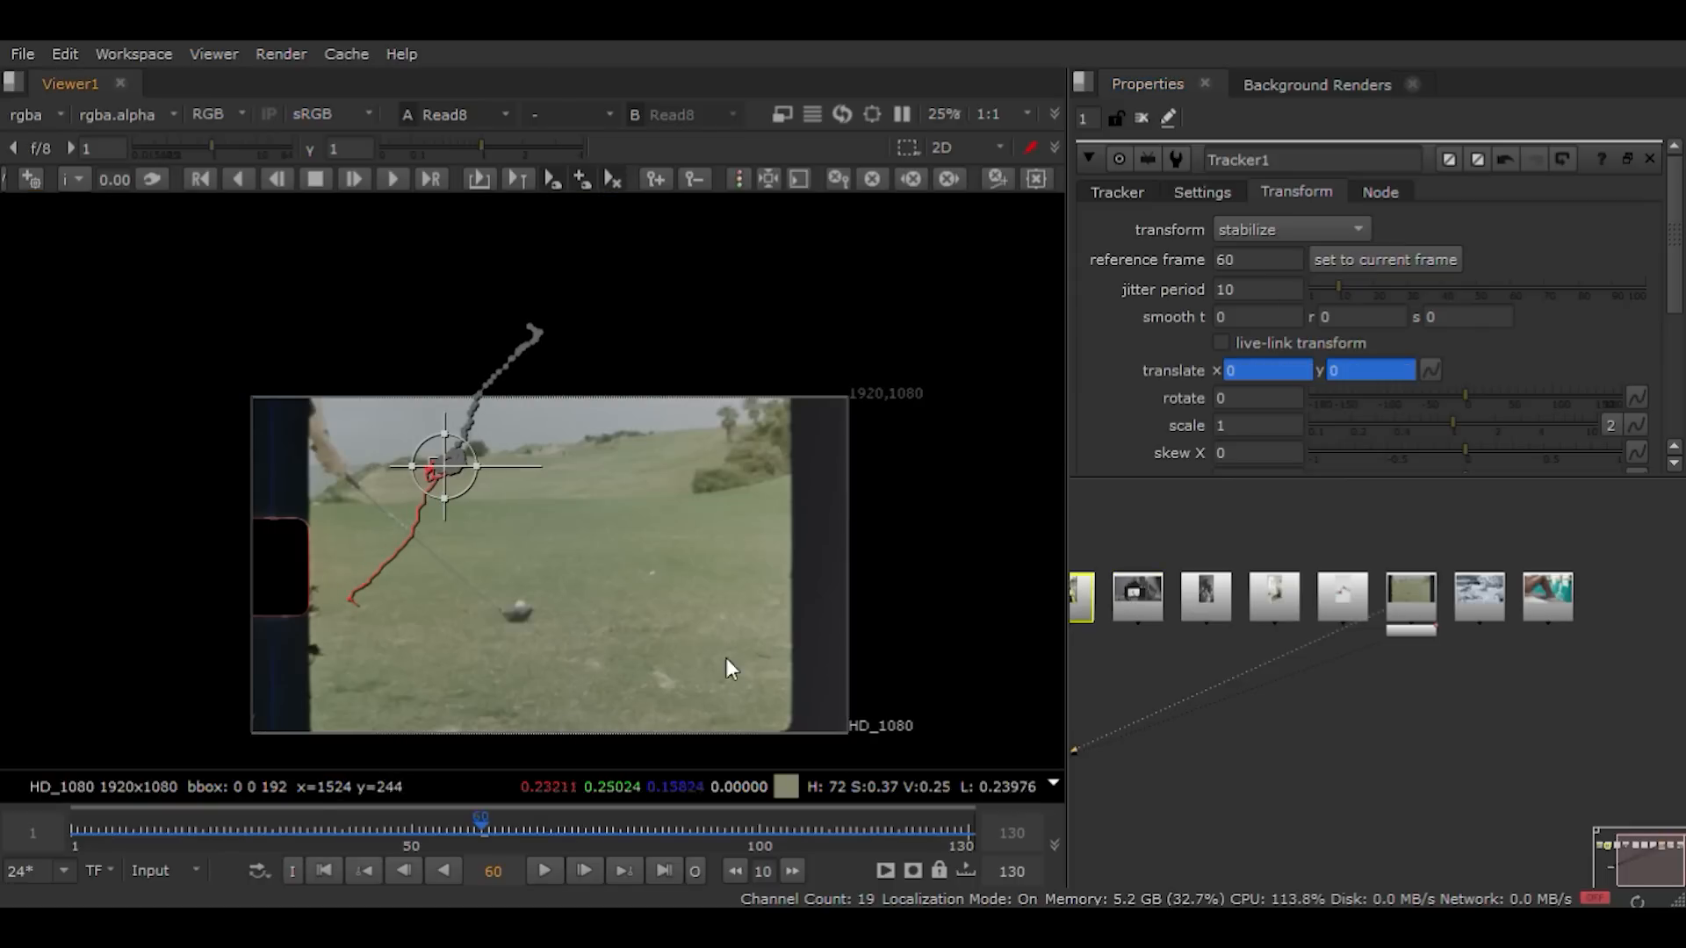
Step: Play the stabilized golf clip without the track overlay and examine its motion, opening the source Read8 node's properties
click(542, 869)
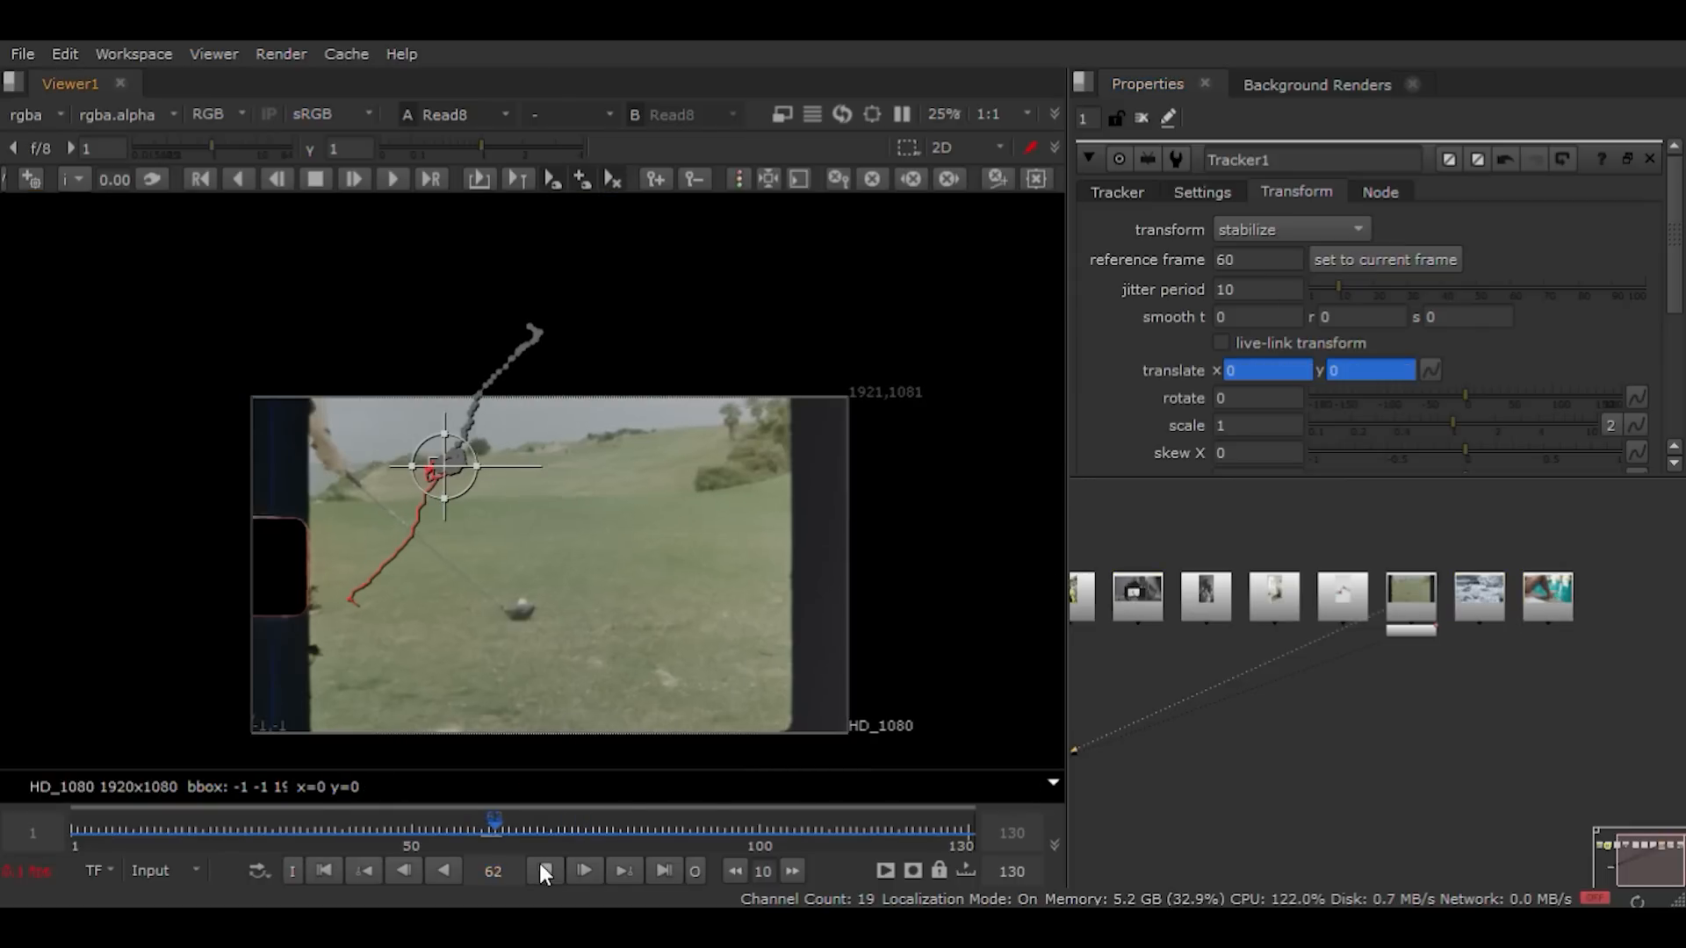
double_click(1415, 609)
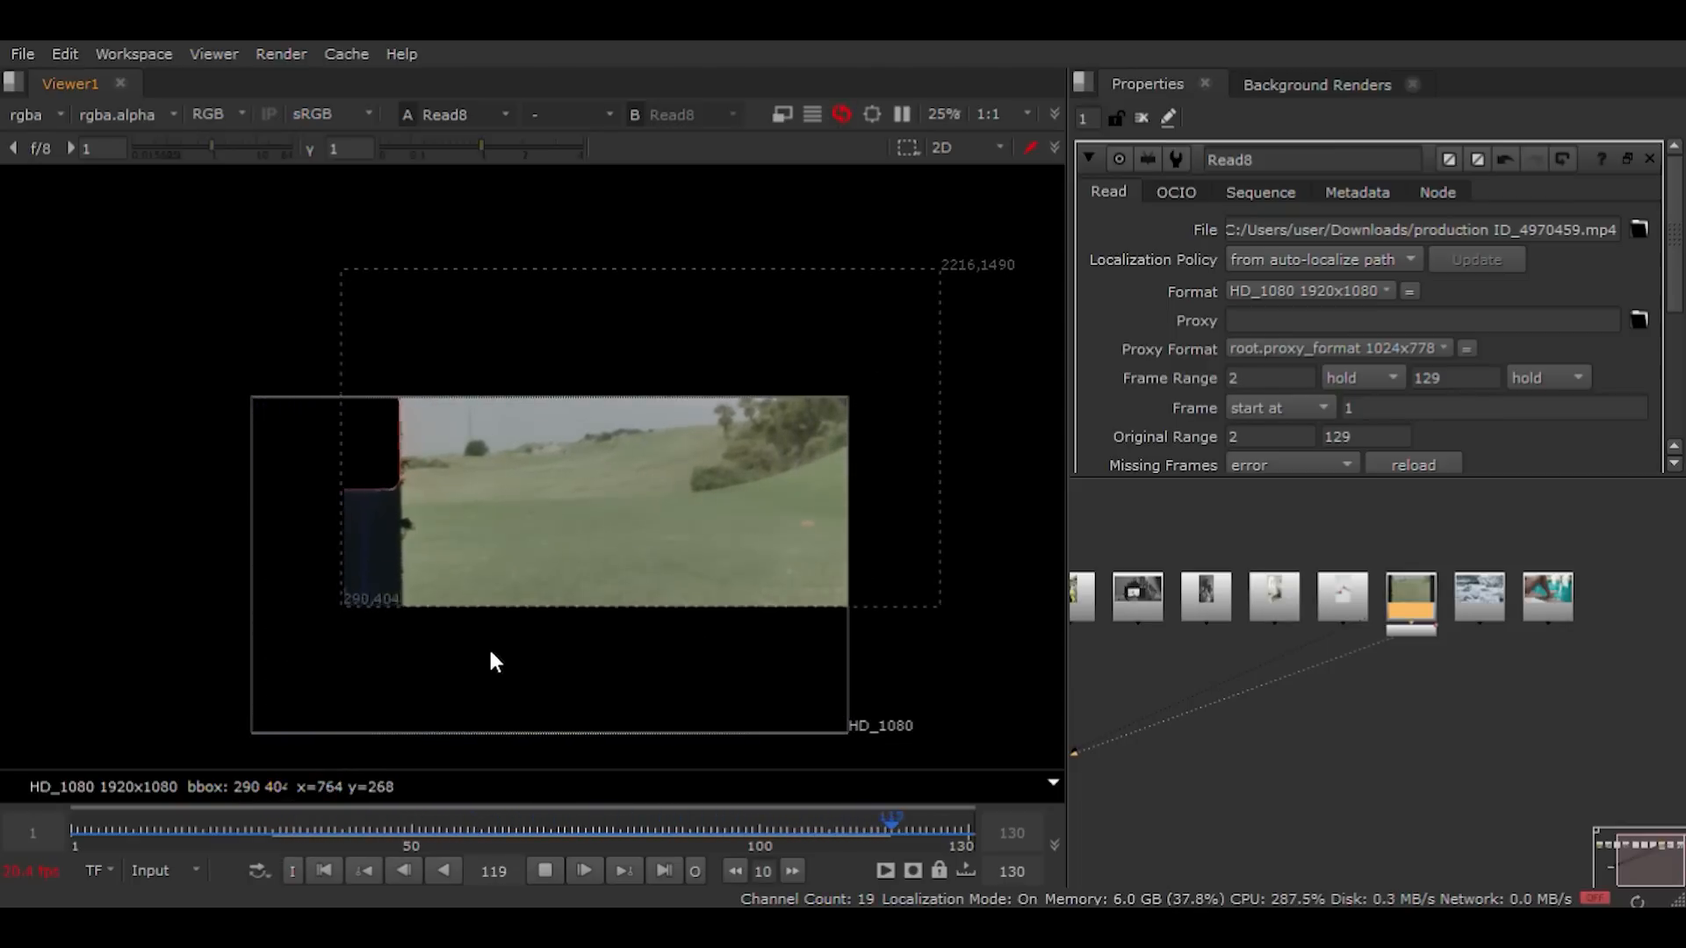
scroll(490, 660, up, 2)
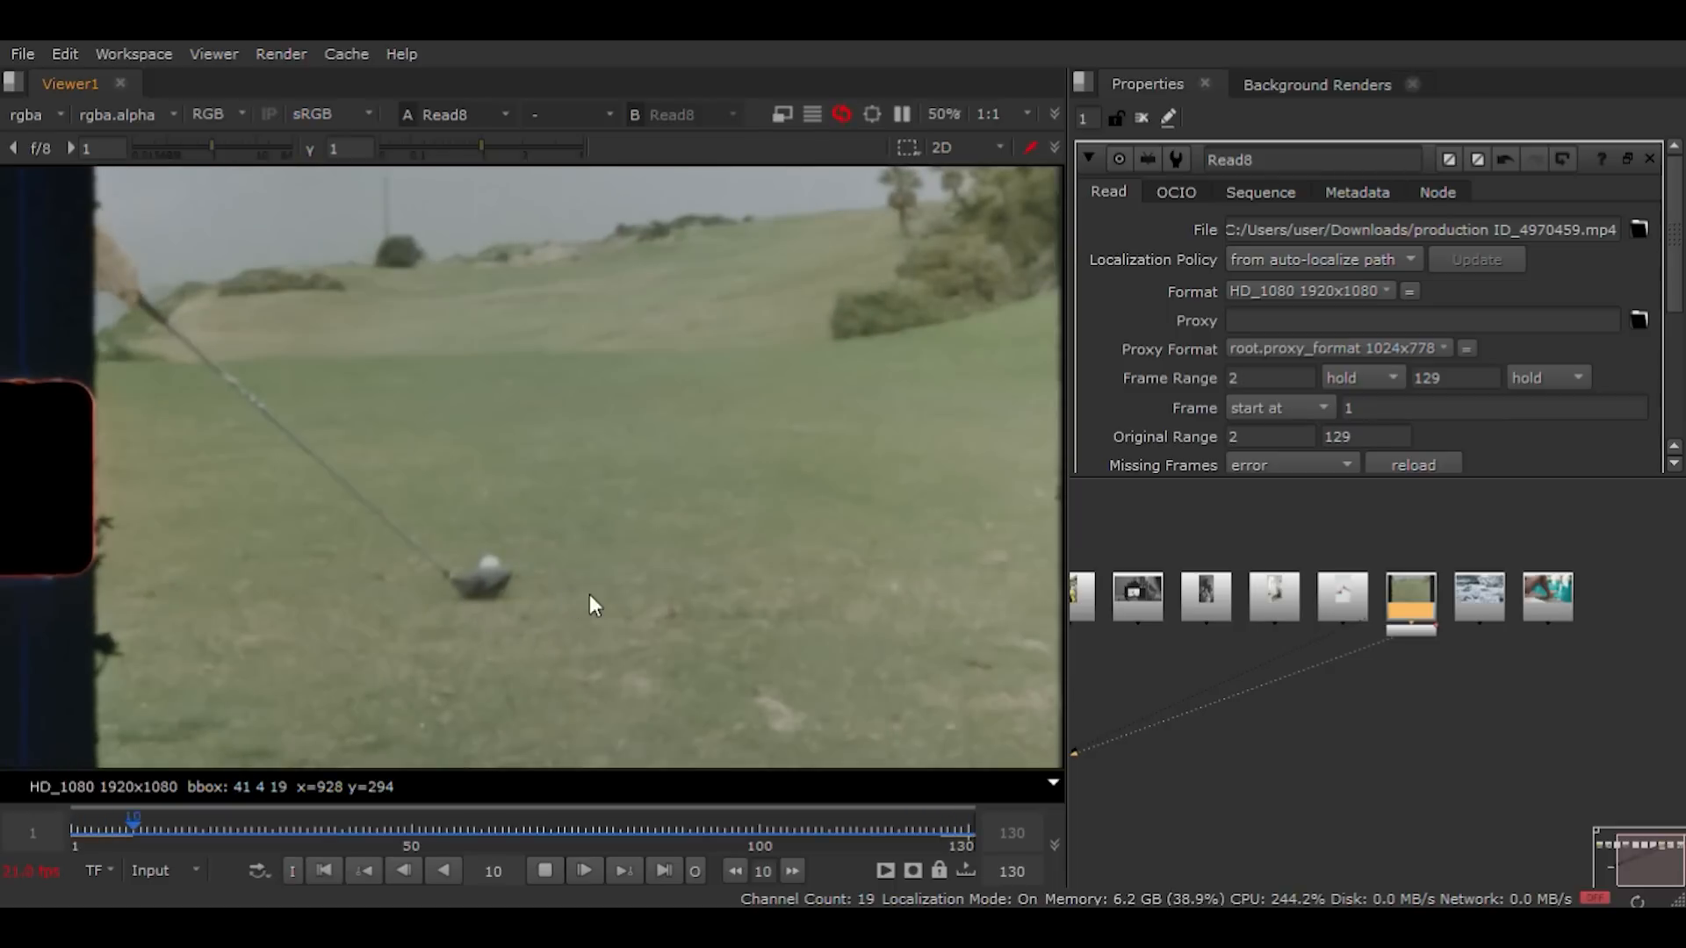
scroll(604, 632, down, 1)
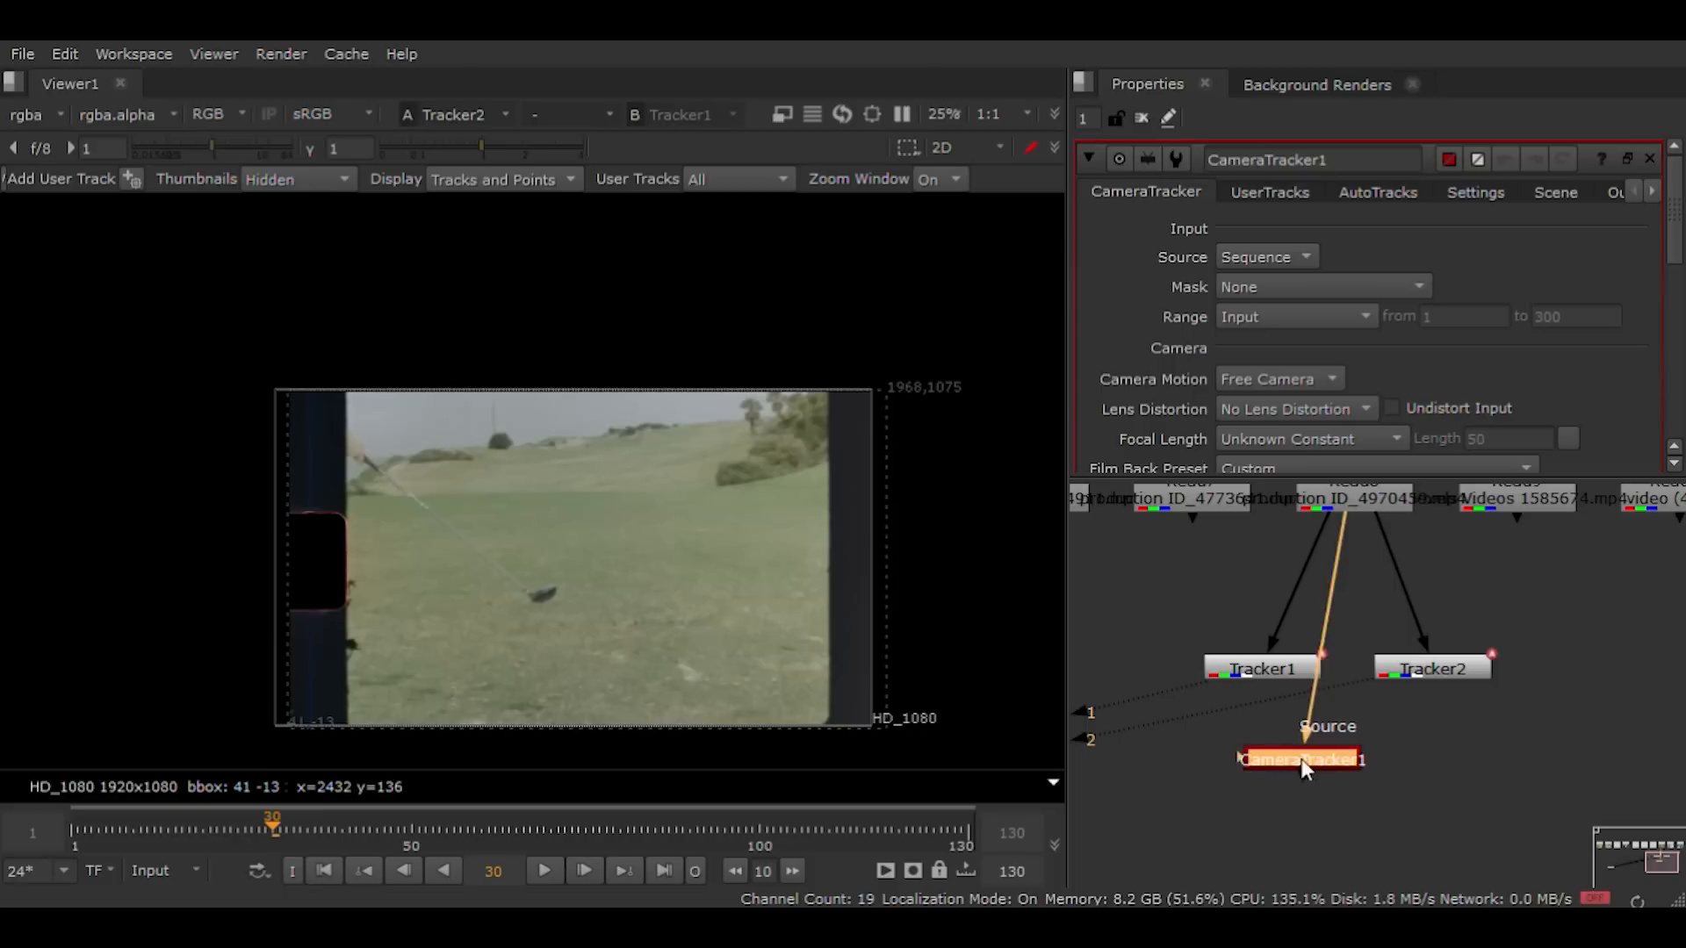
Step: Place the CameraTracker node below and between the two Tracker nodes and view its output
drag(1312, 760, 1356, 784)
key(2)
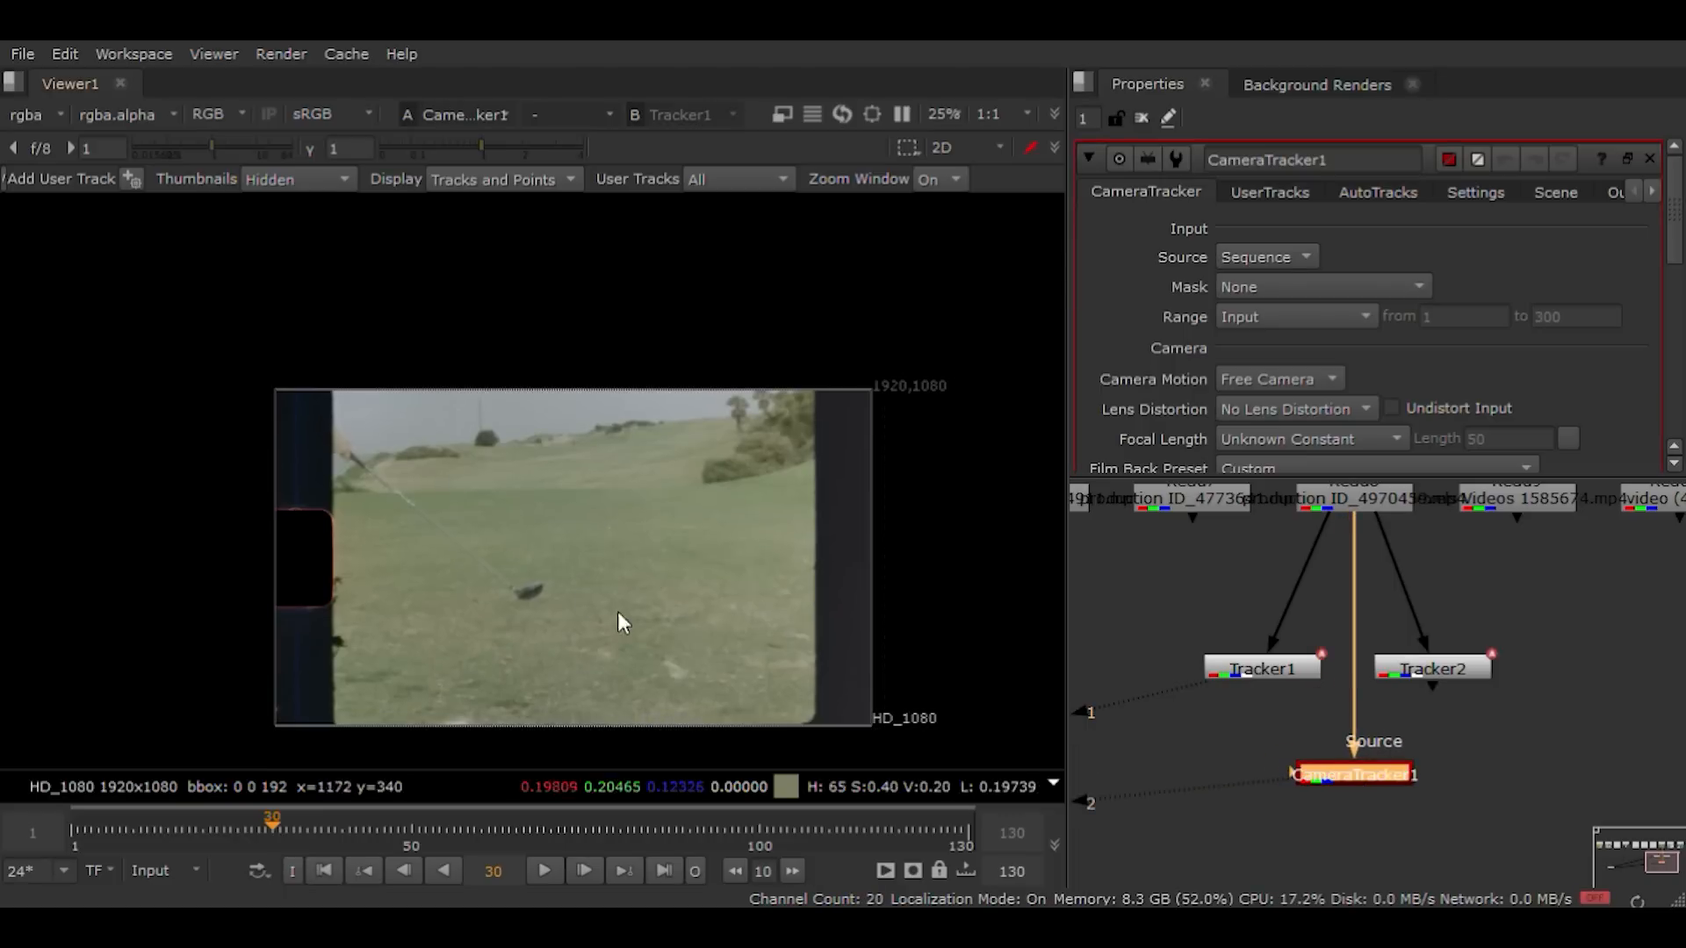
scroll(597, 588, up, 2)
middle_drag(572, 575, 520, 513)
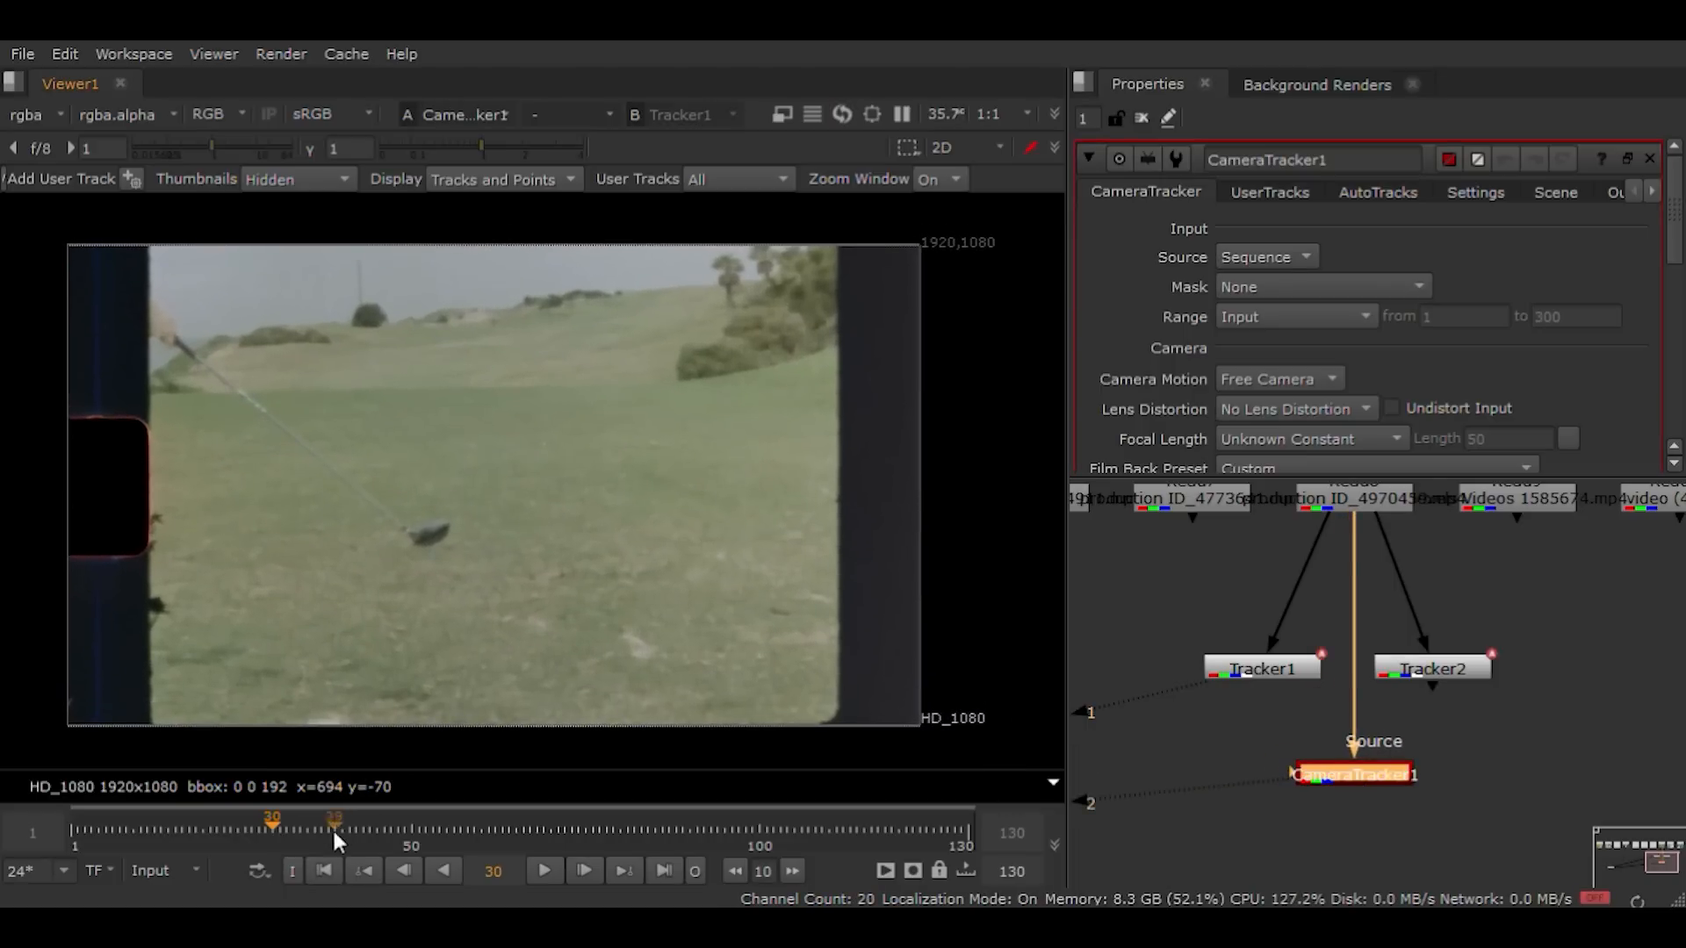
Step: Play the clip from frame 1 through the CameraTracker to review the camera movement, stopping at frame 11
click(337, 869)
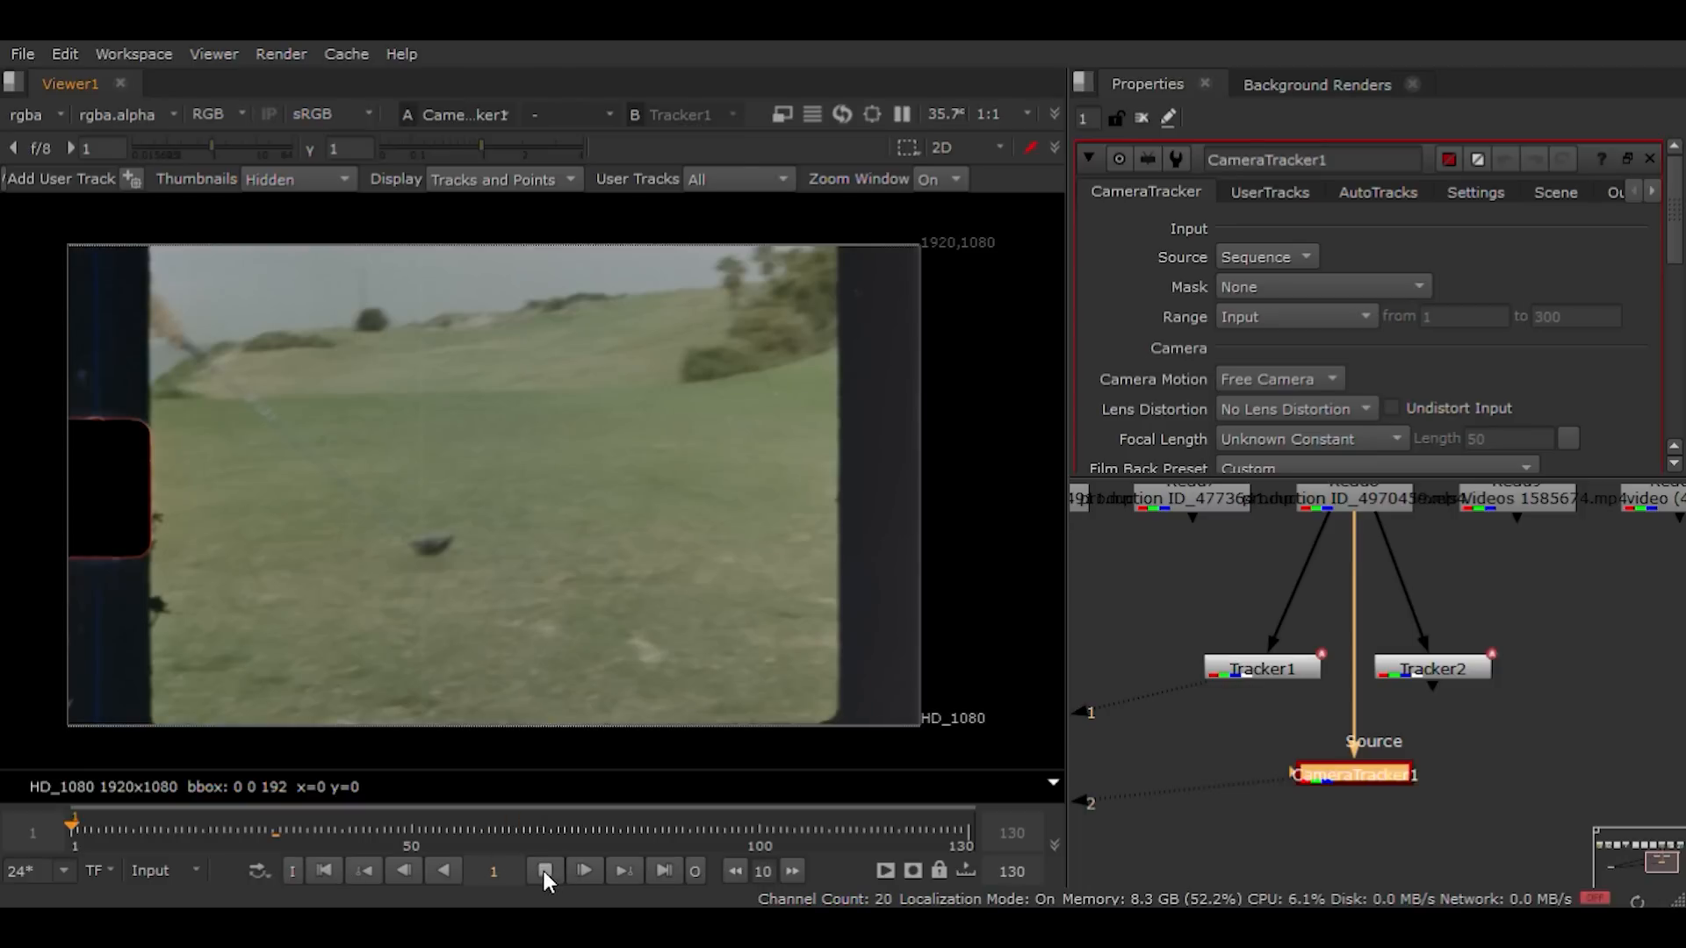
click(544, 871)
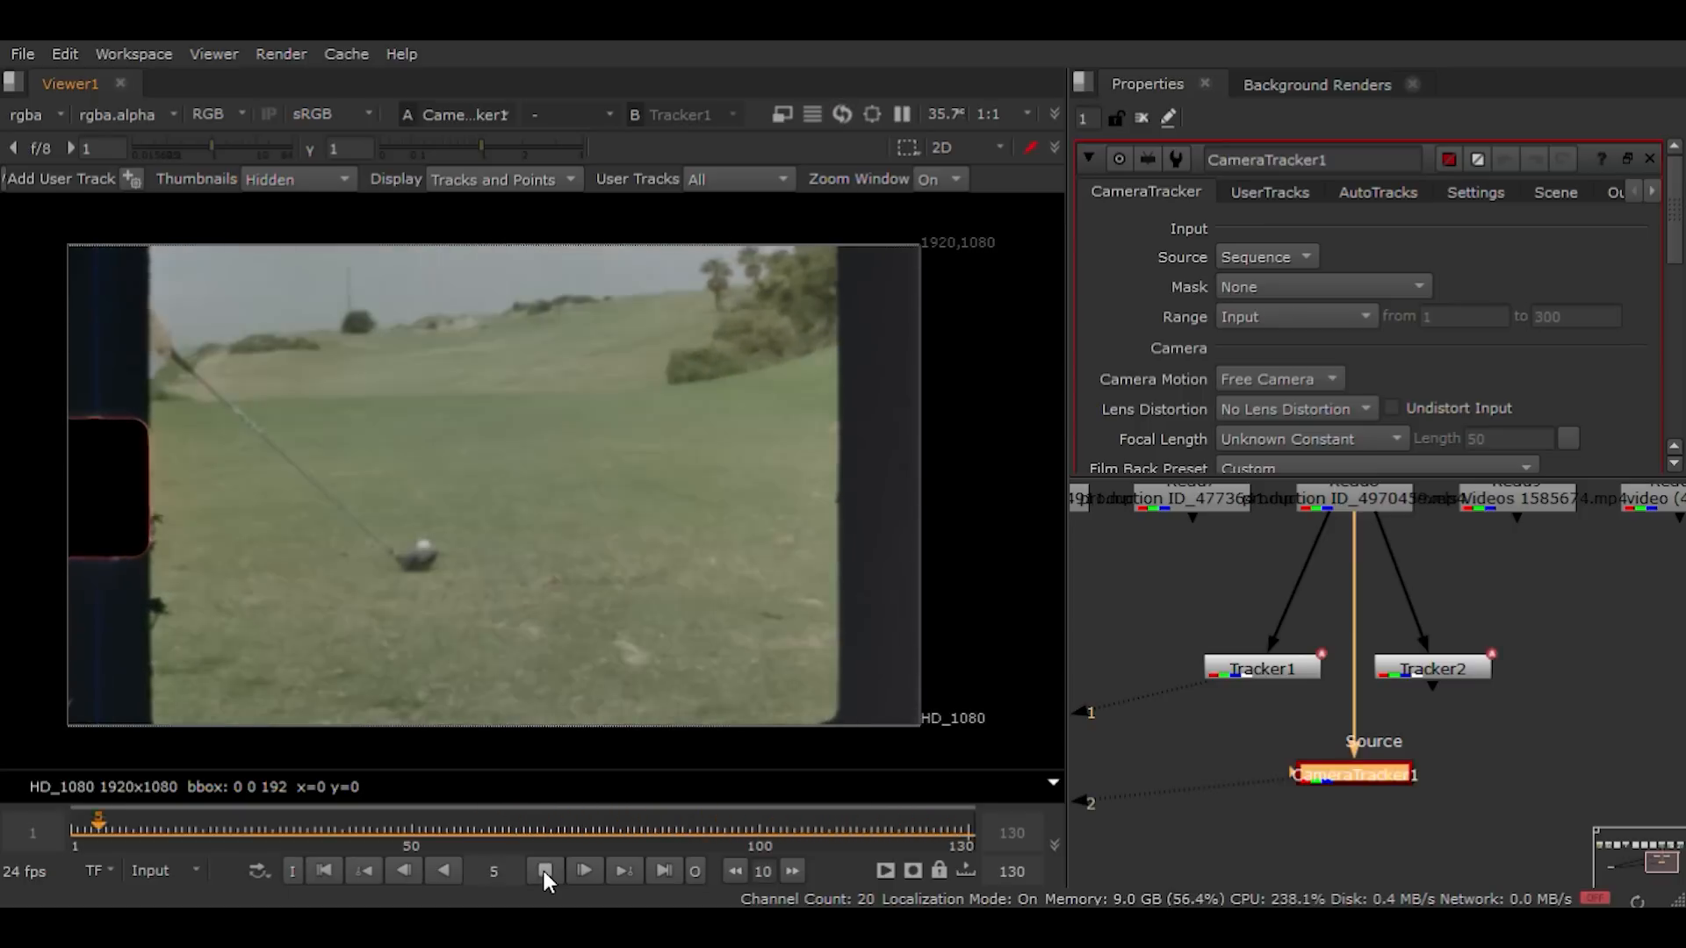
click(544, 870)
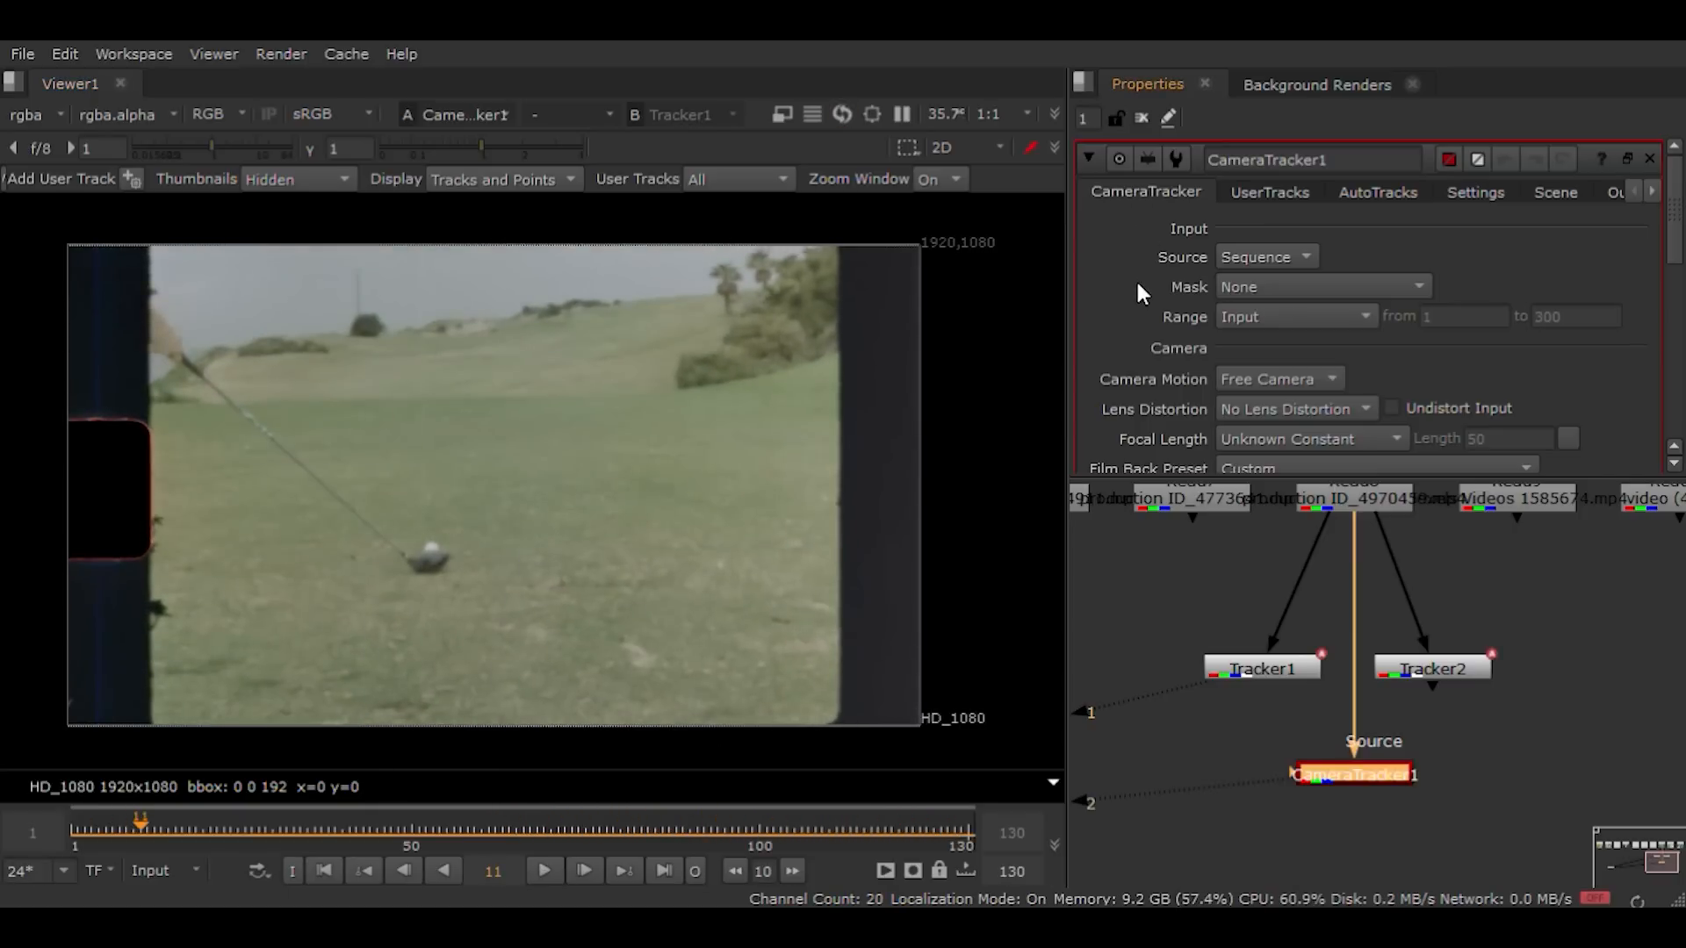
Step: Set the CameraTracker's analysis range to Custom, from frame 1 to 129
click(1266, 357)
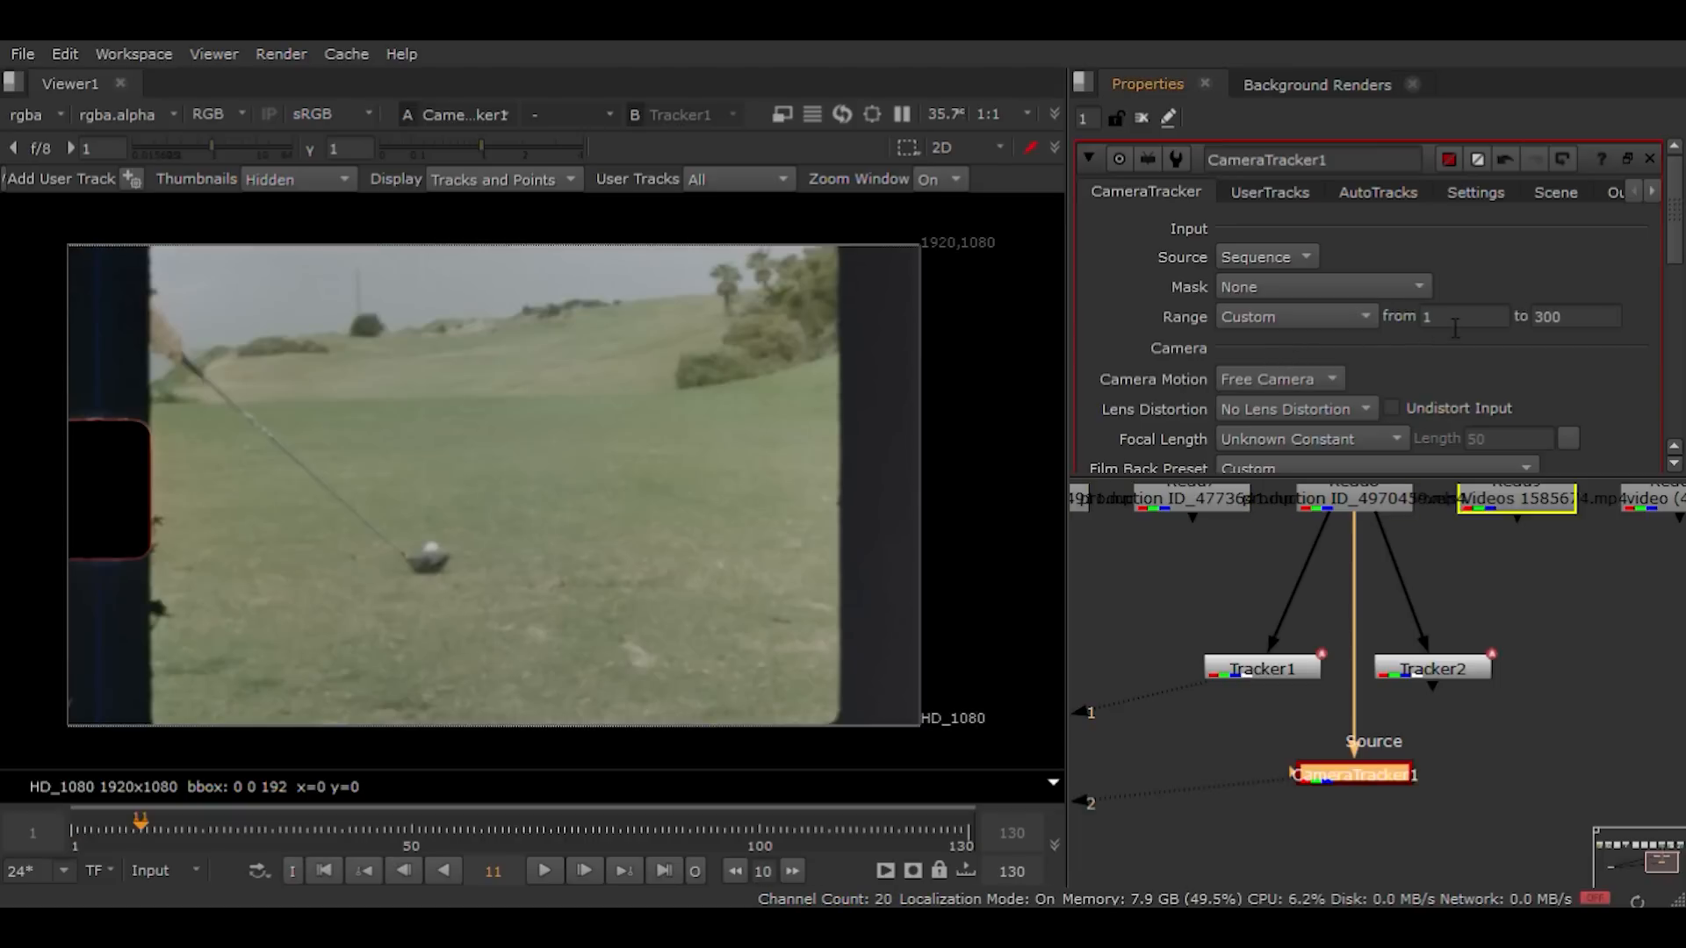
click(1432, 318)
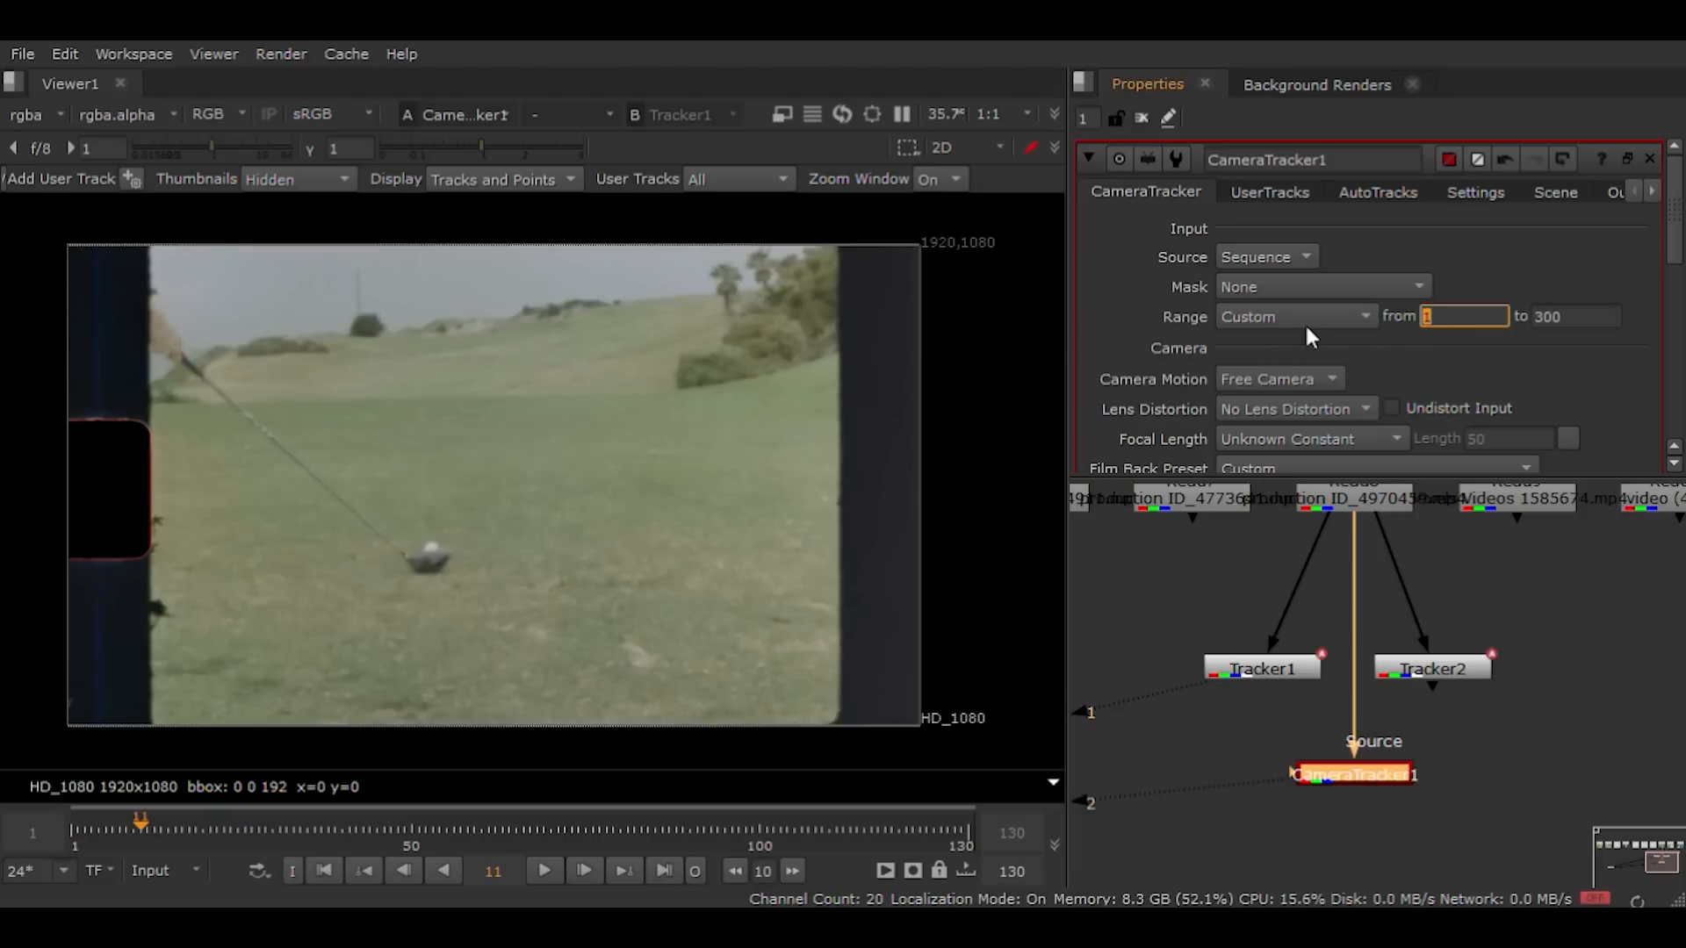
text(1)
key(Tab)
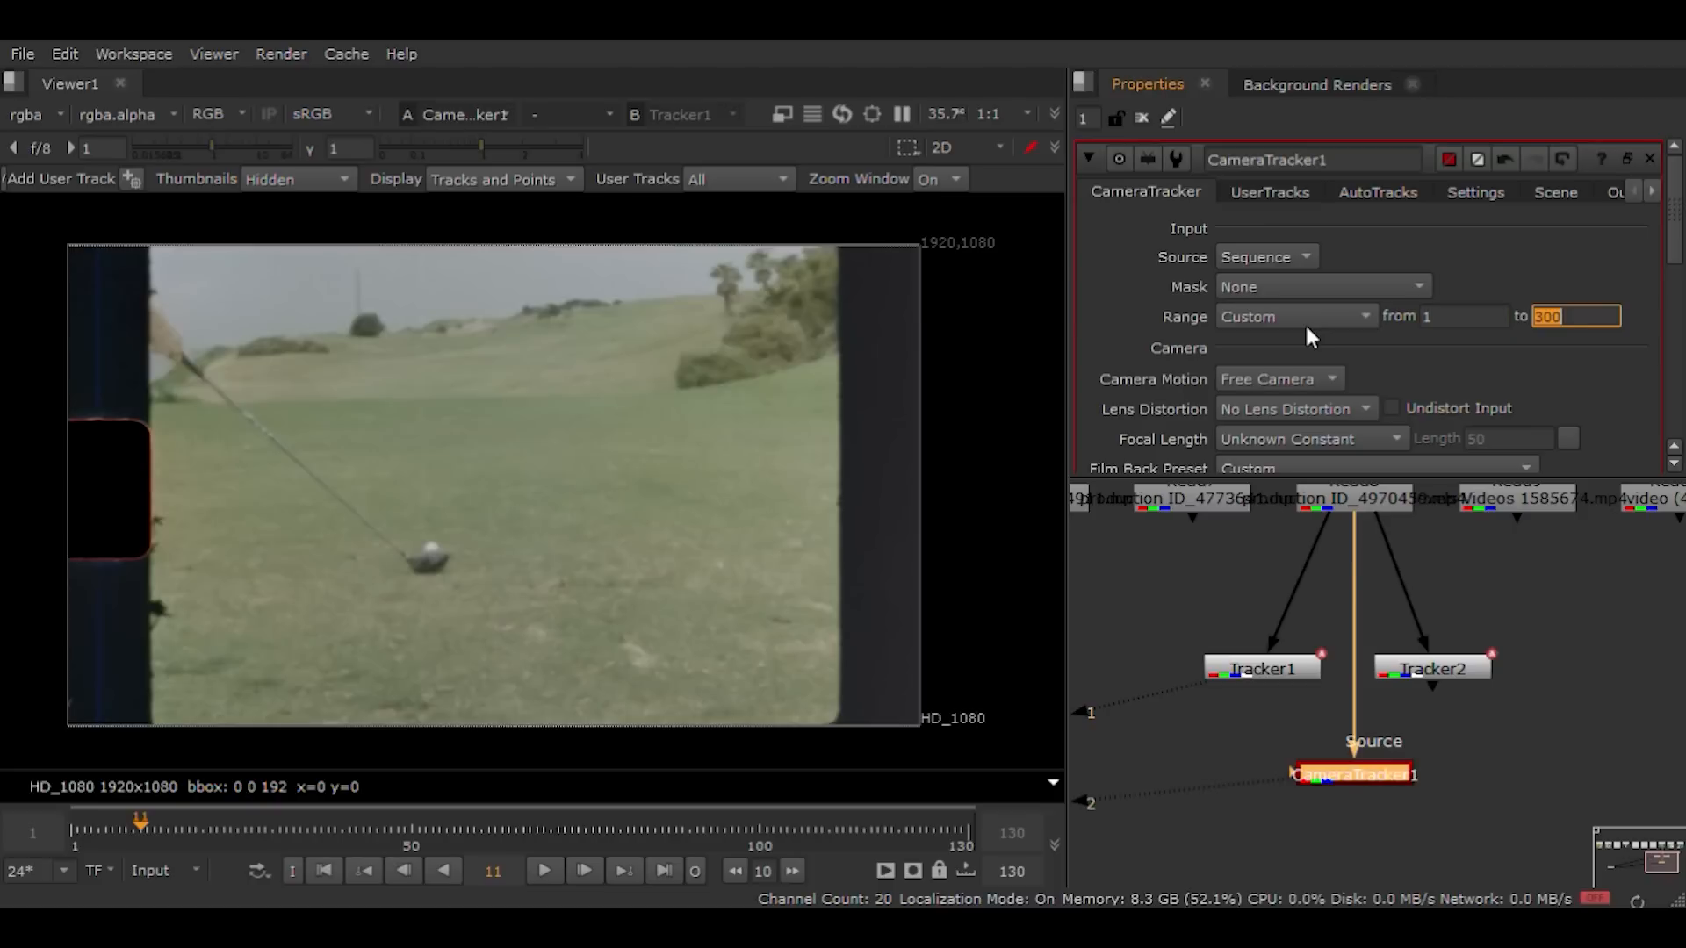
text(129)
scroll(1091, 312, down, 5)
scroll(1102, 309, up, 5)
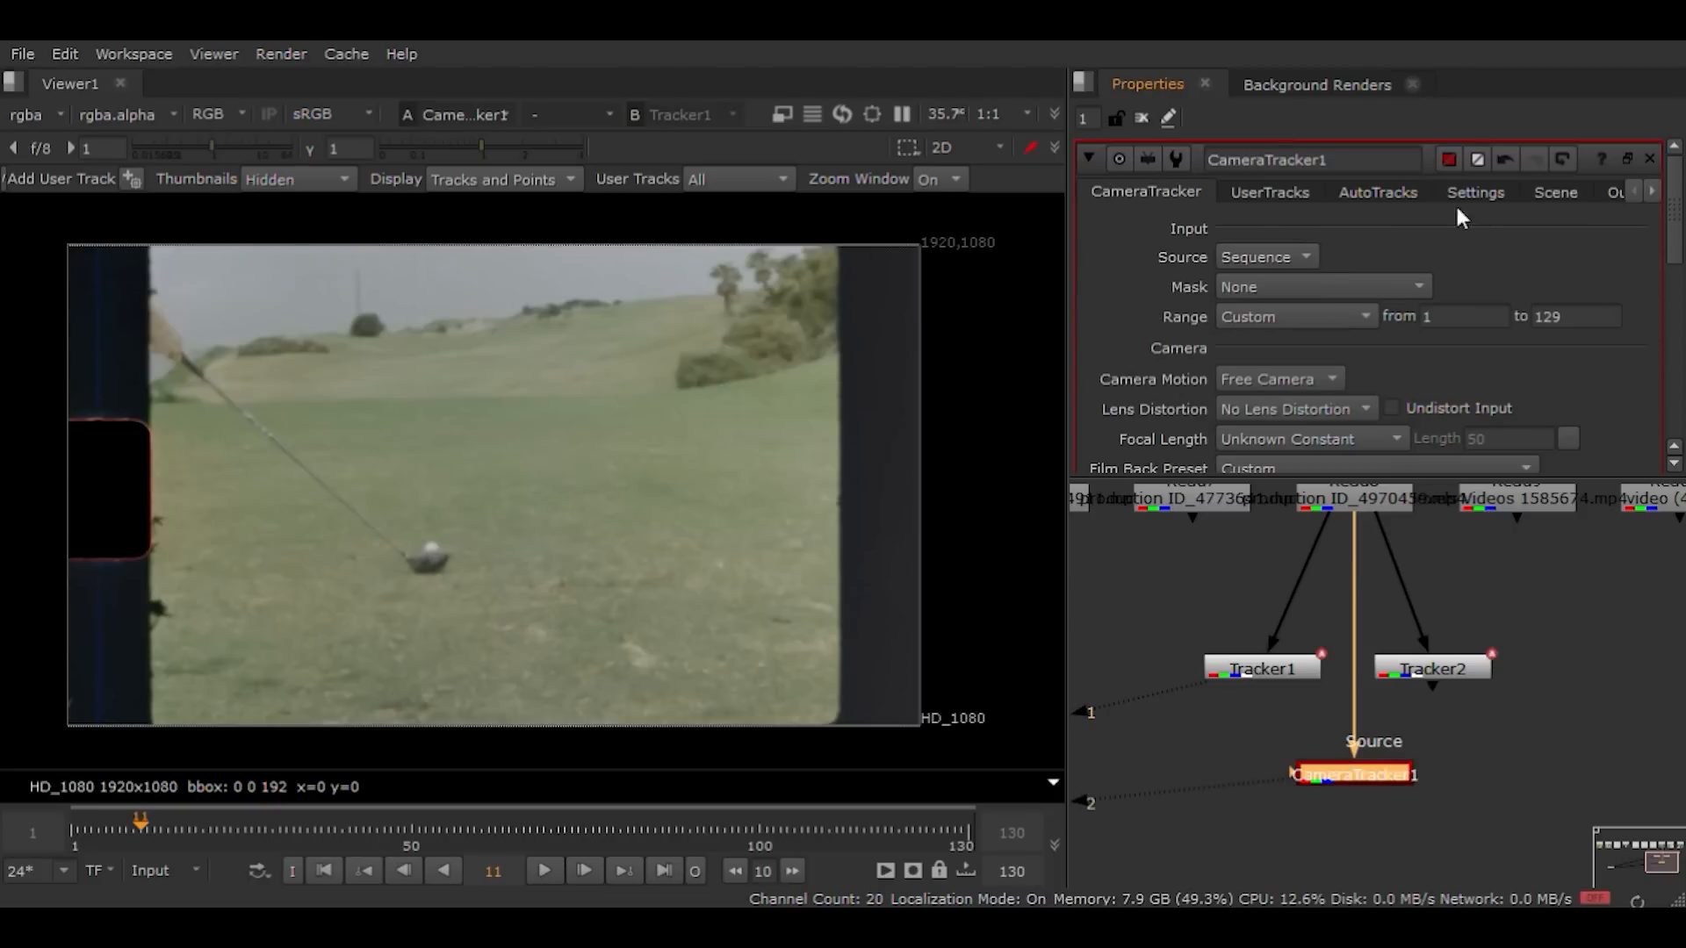
Step: Enable Preview Features for the CameraTracker and run the feature tracking over the custom range
click(1476, 194)
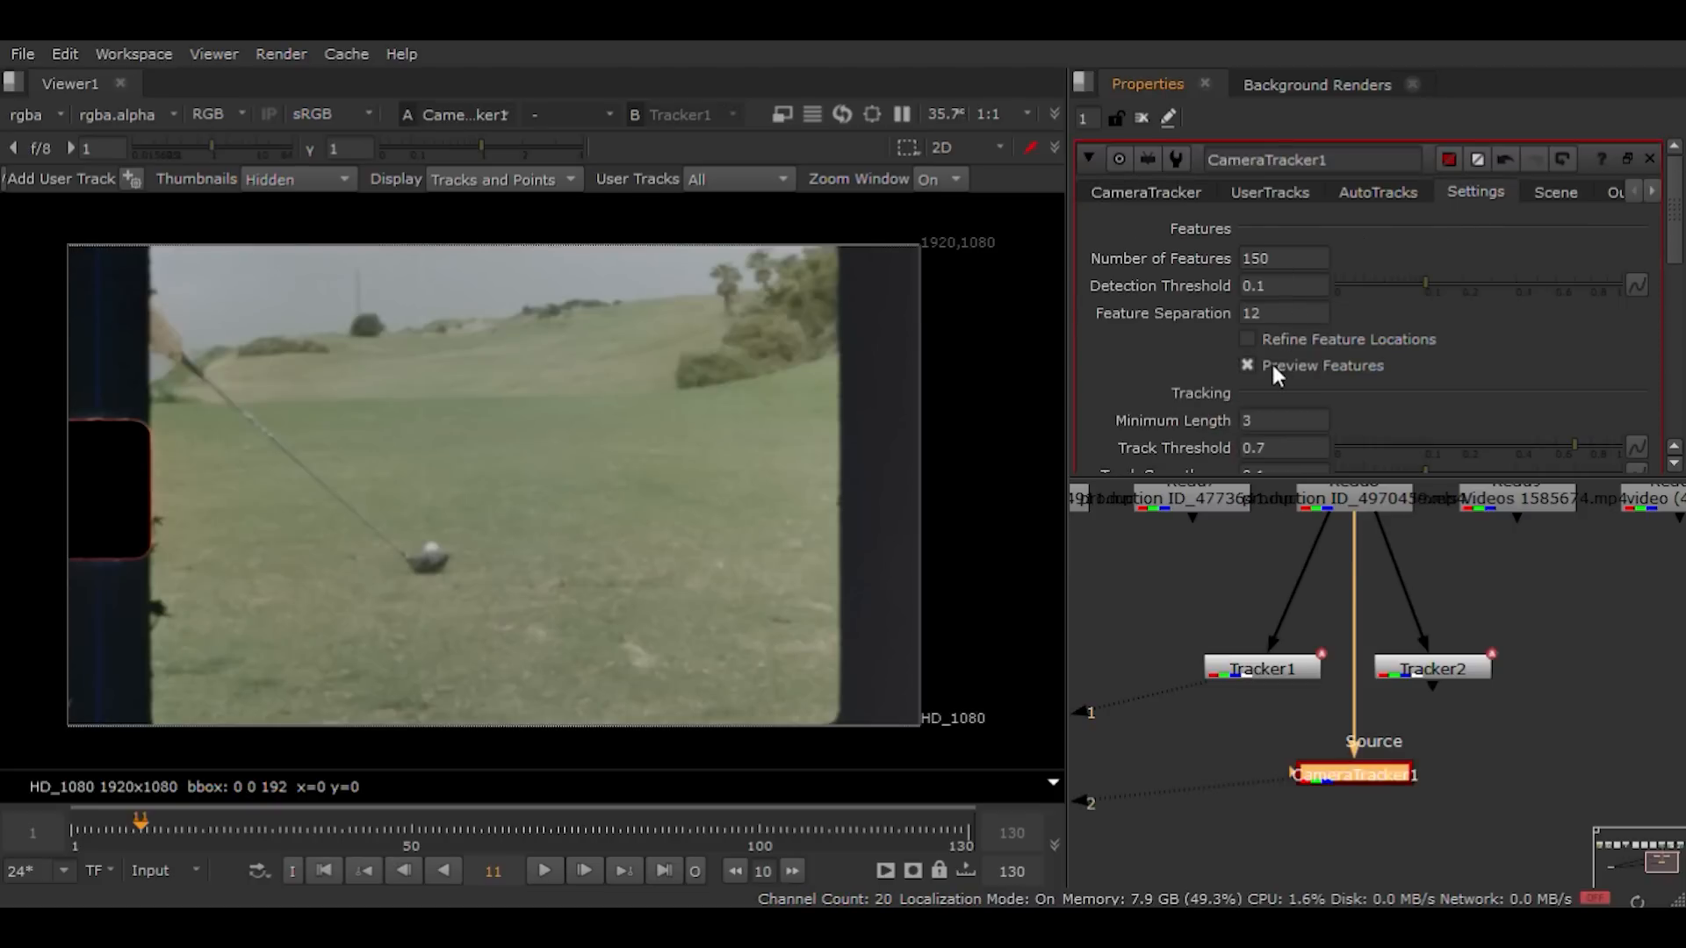
click(1133, 193)
scroll(1151, 281, down, 5)
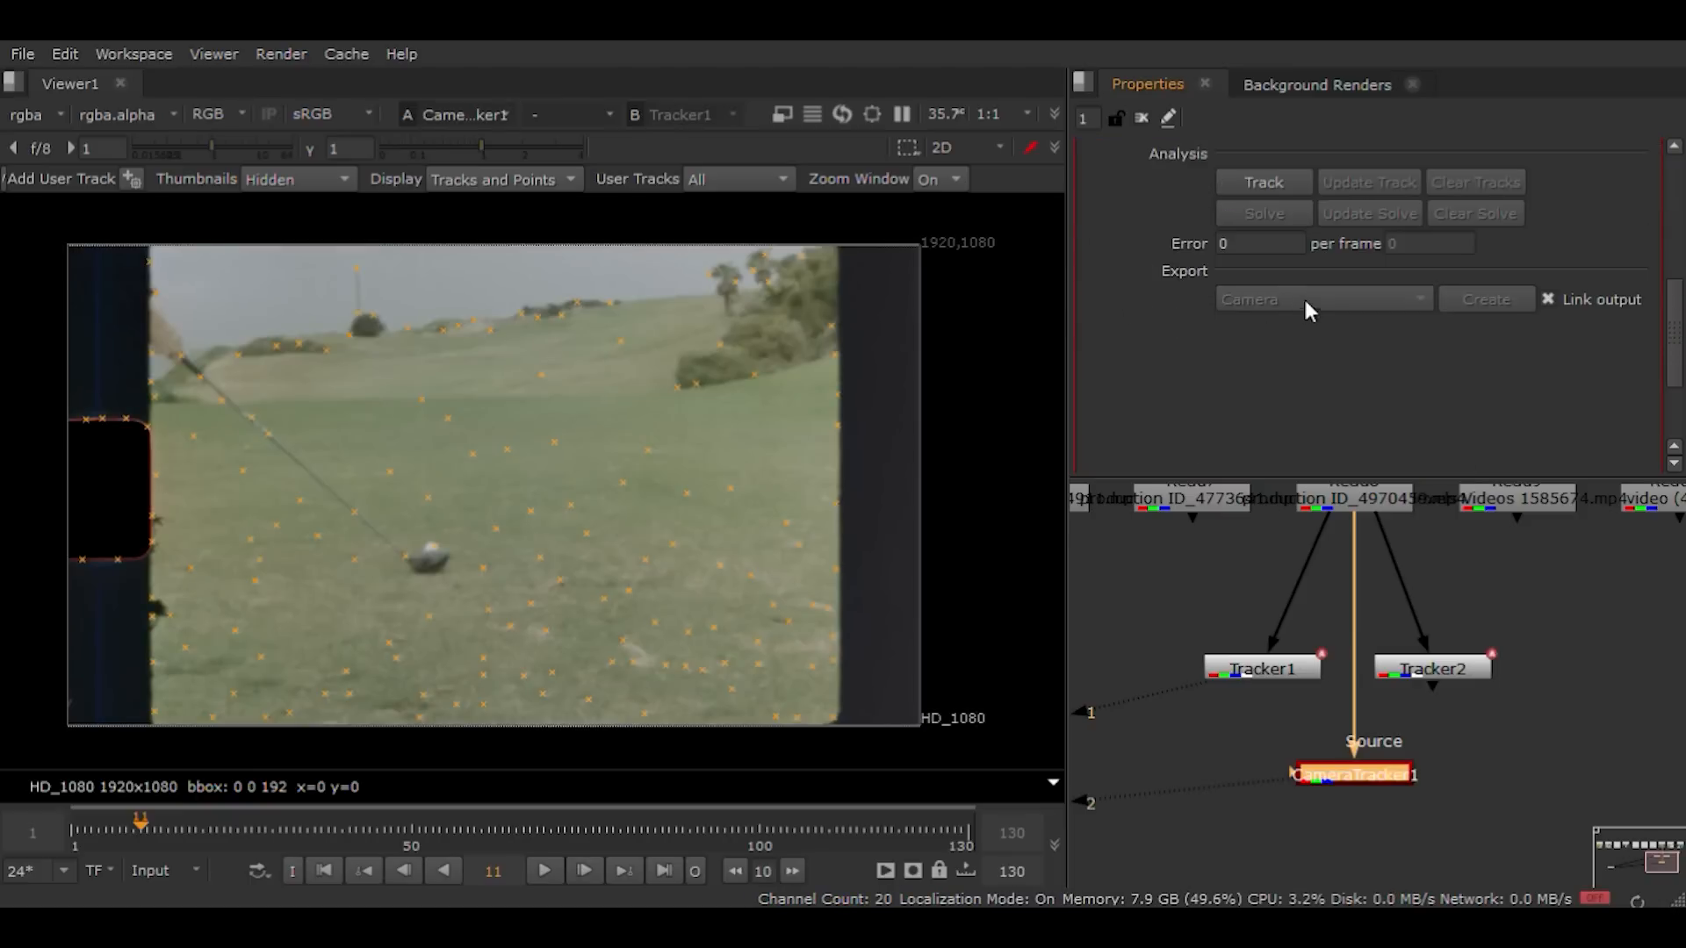
scroll(1299, 312, up, 3)
click(1245, 410)
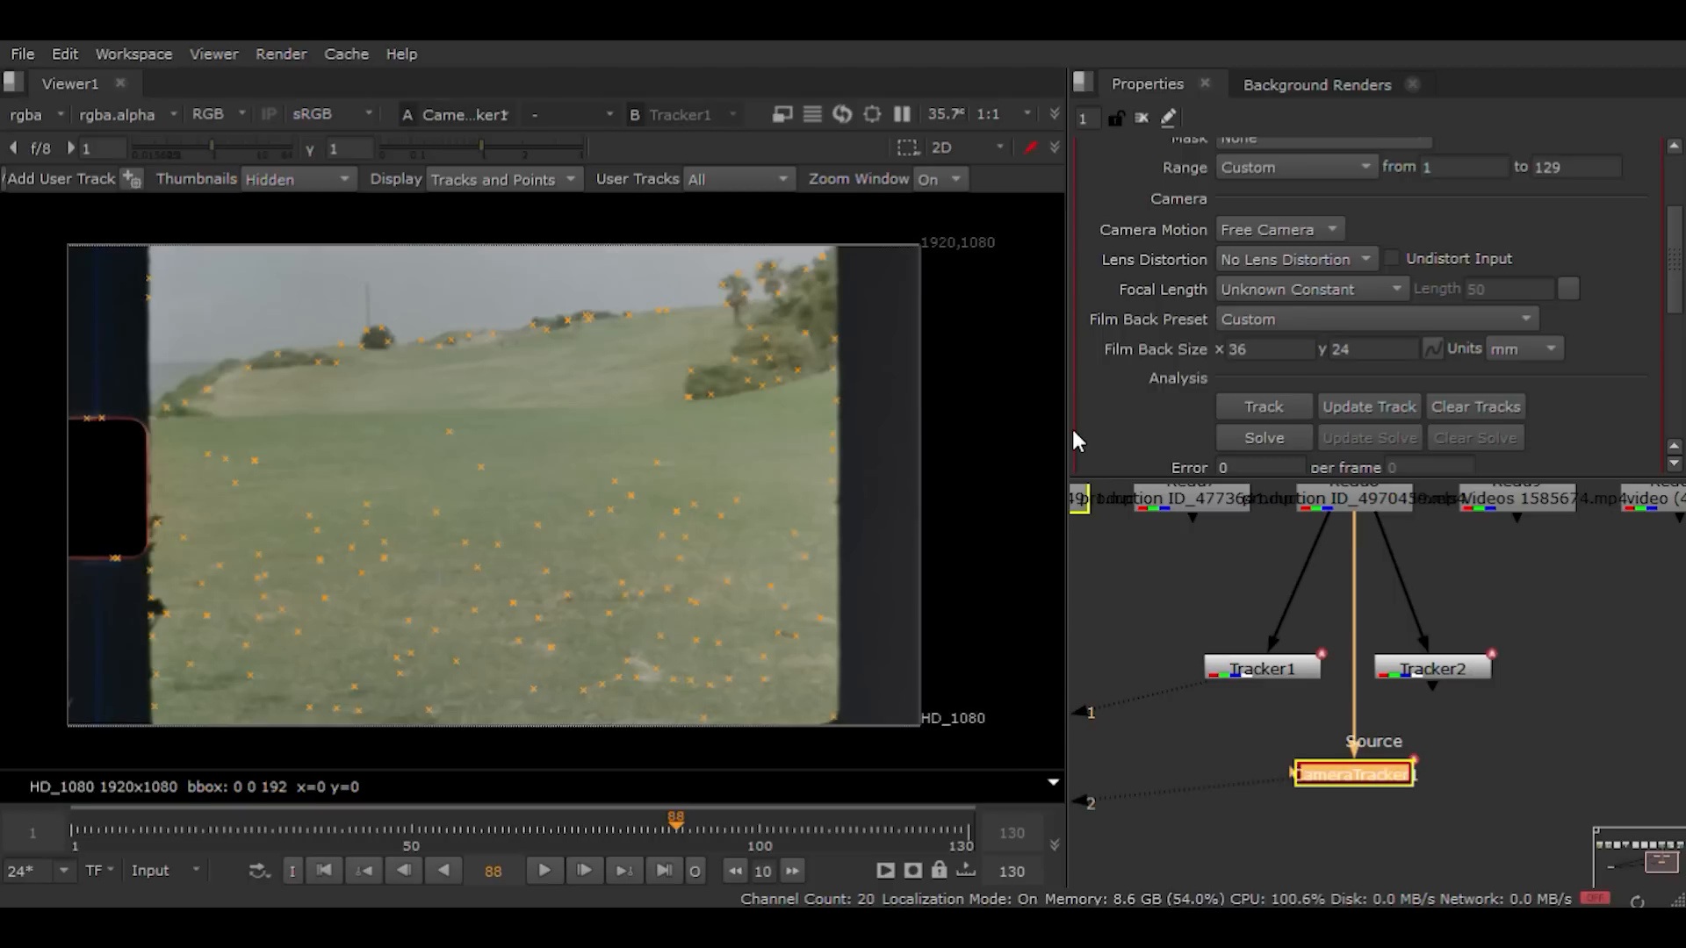
Step: Step backward frame by frame from frame 88 to 69 to examine the tracked feature points on the grass and bushes
key(Left)
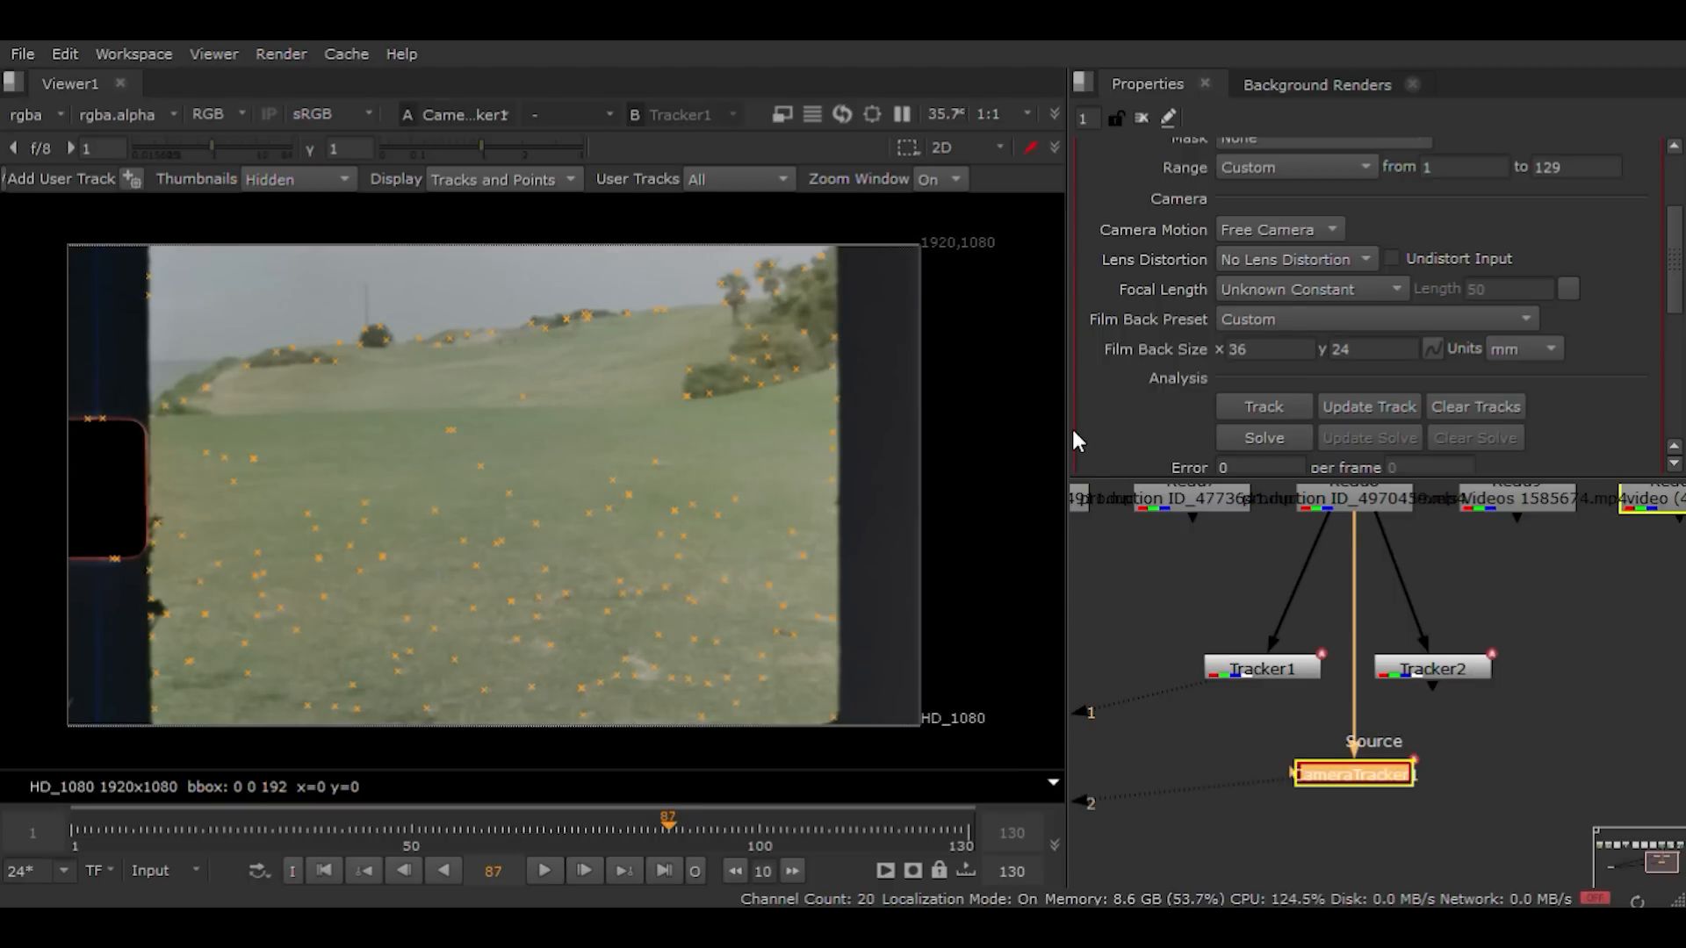
key(Left)
key(Left)
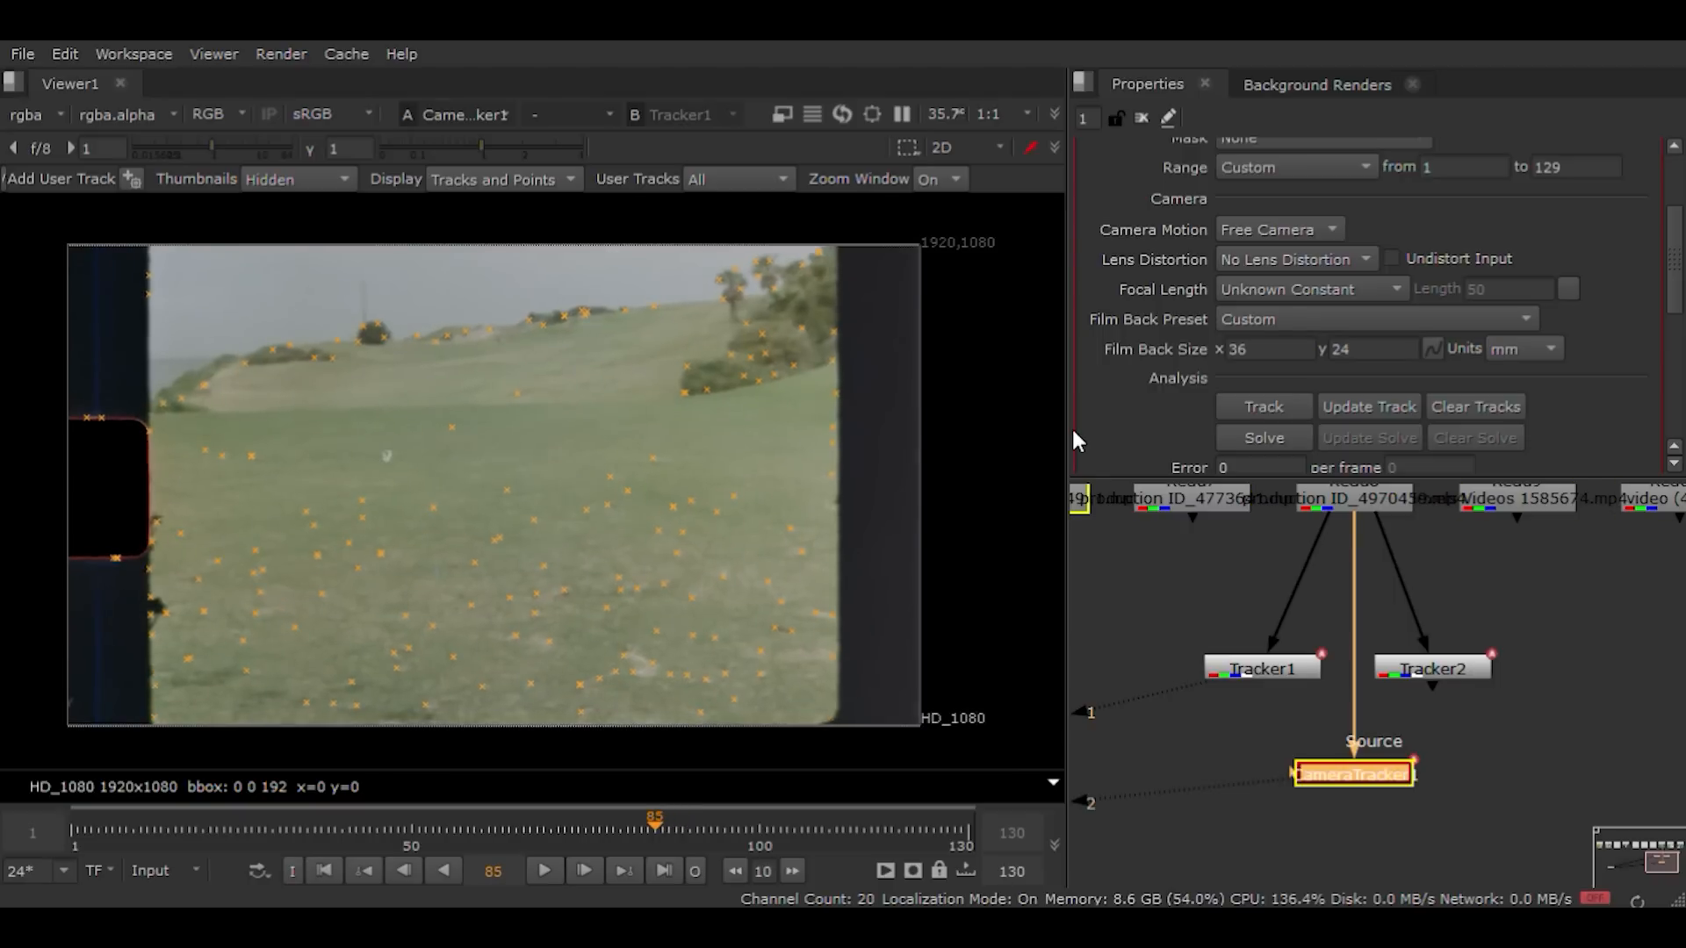
key(Left)
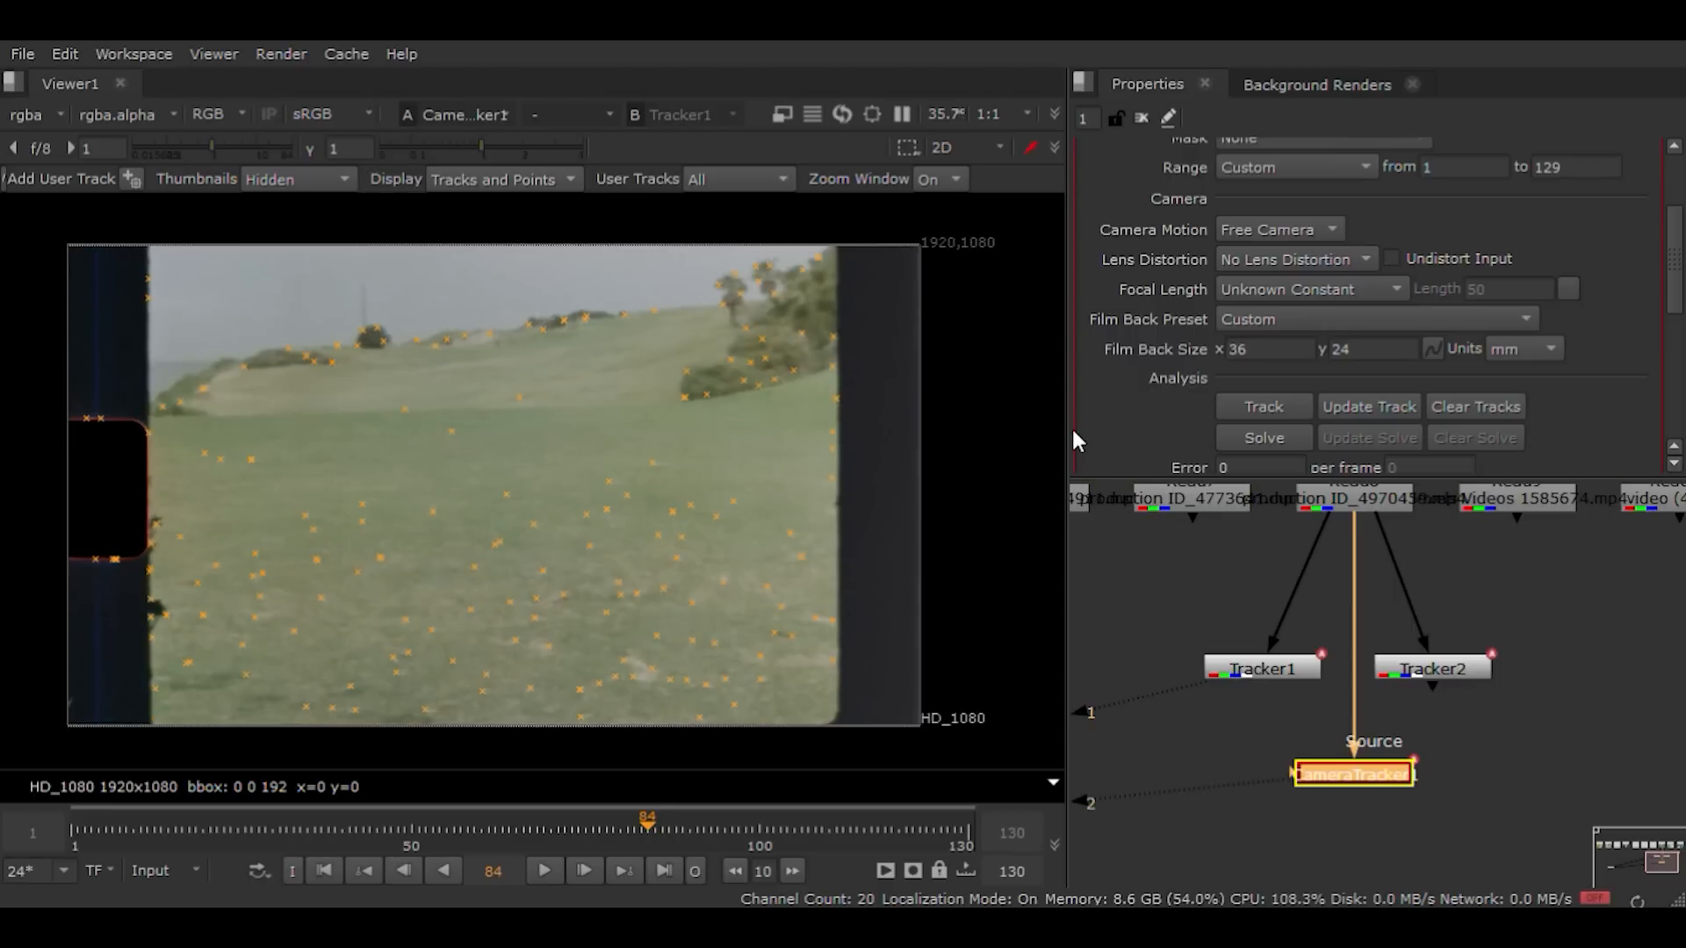
key(Left)
key(Left)
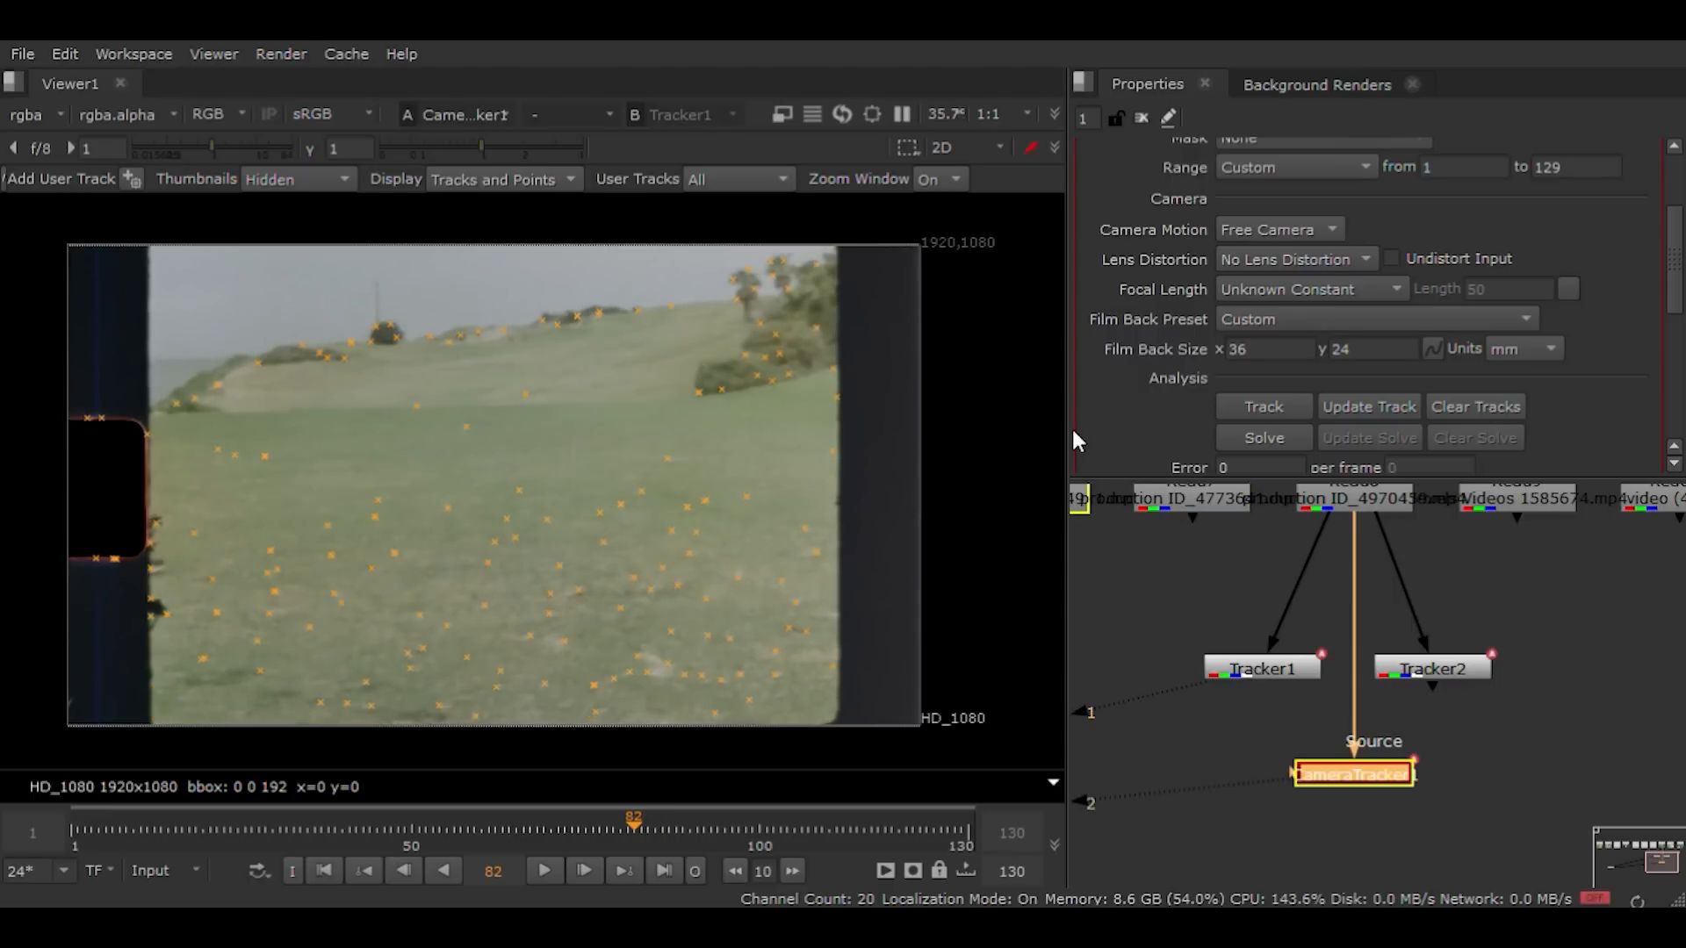
key(Left)
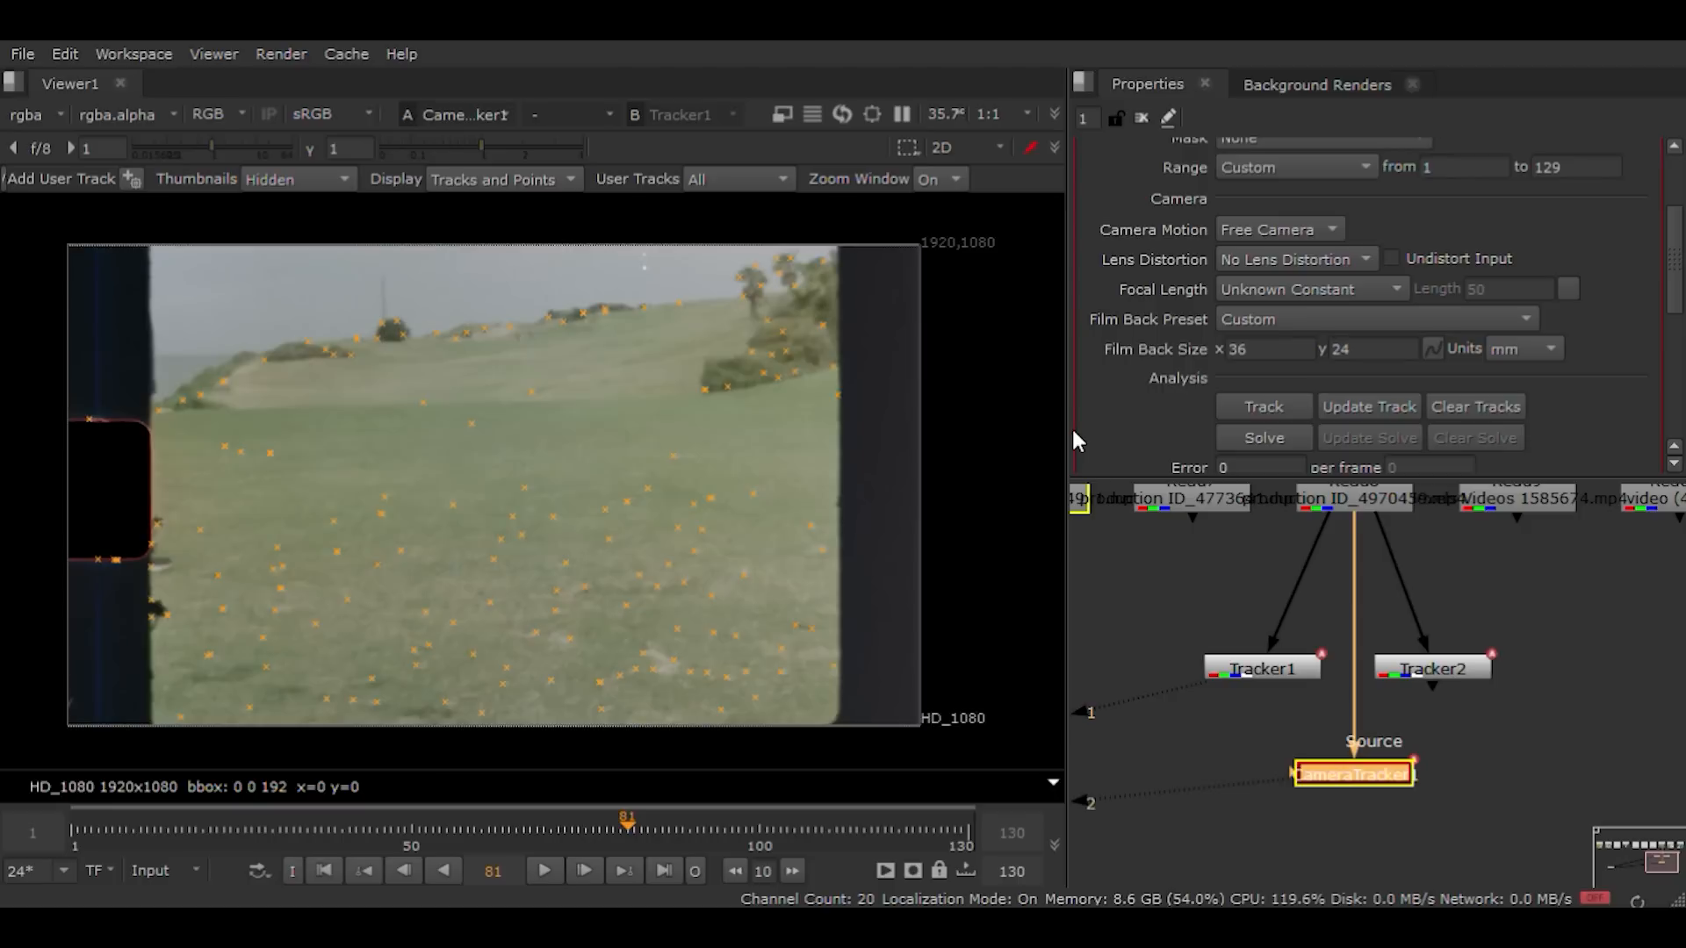
key(Left)
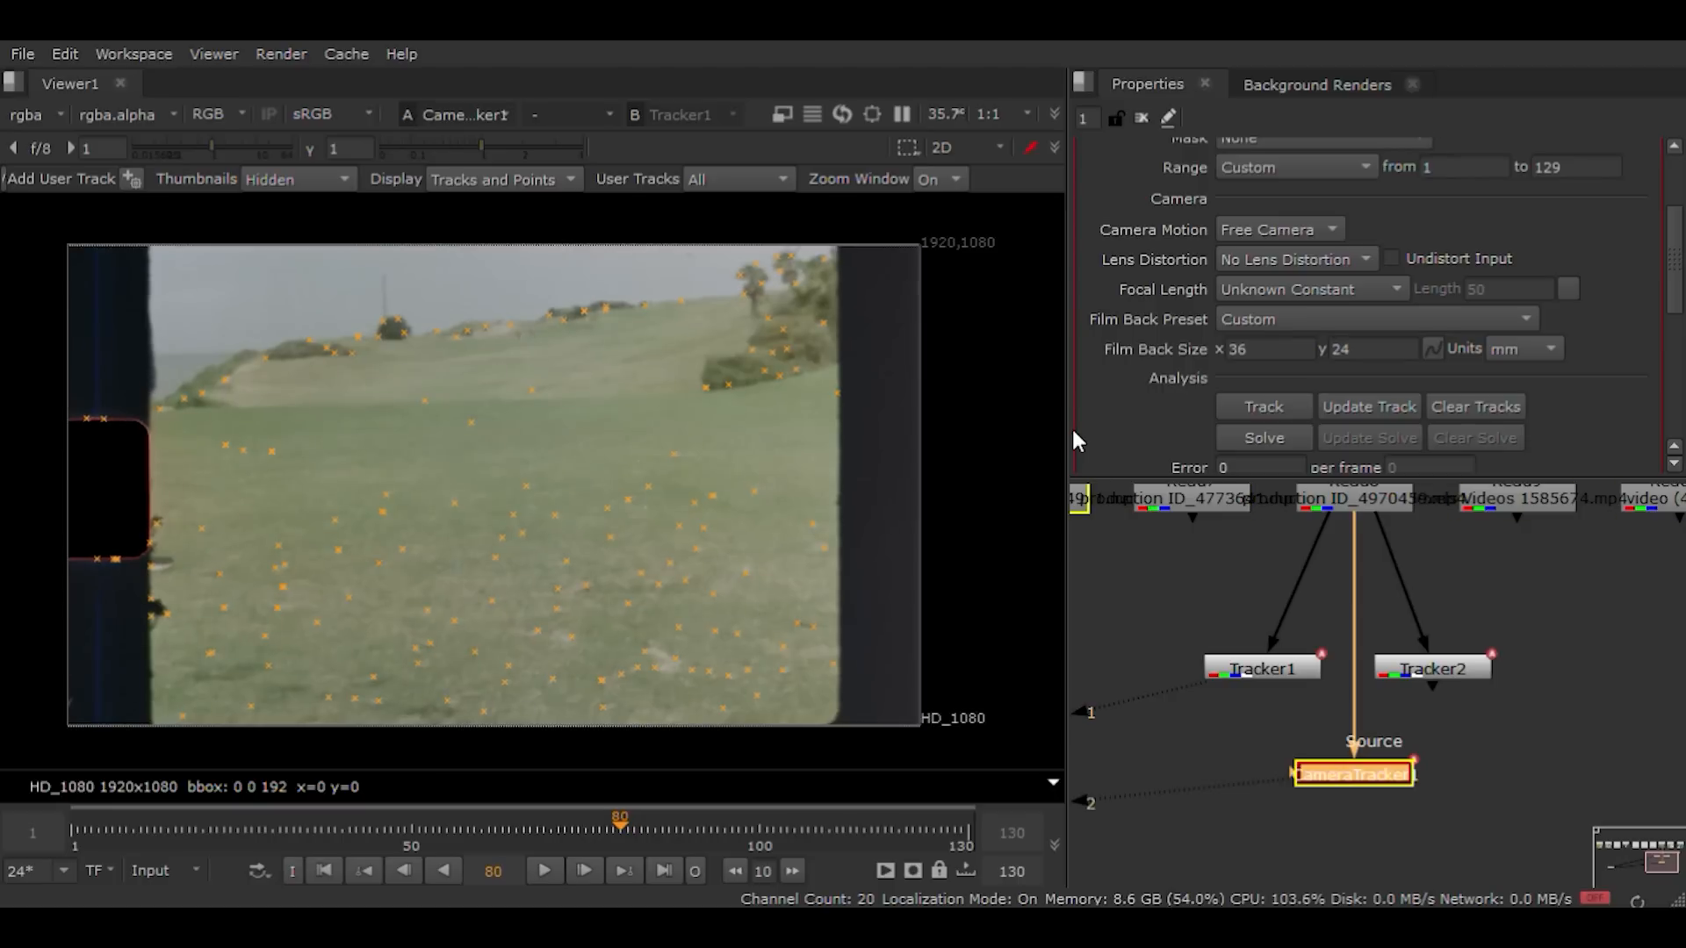
key(Left)
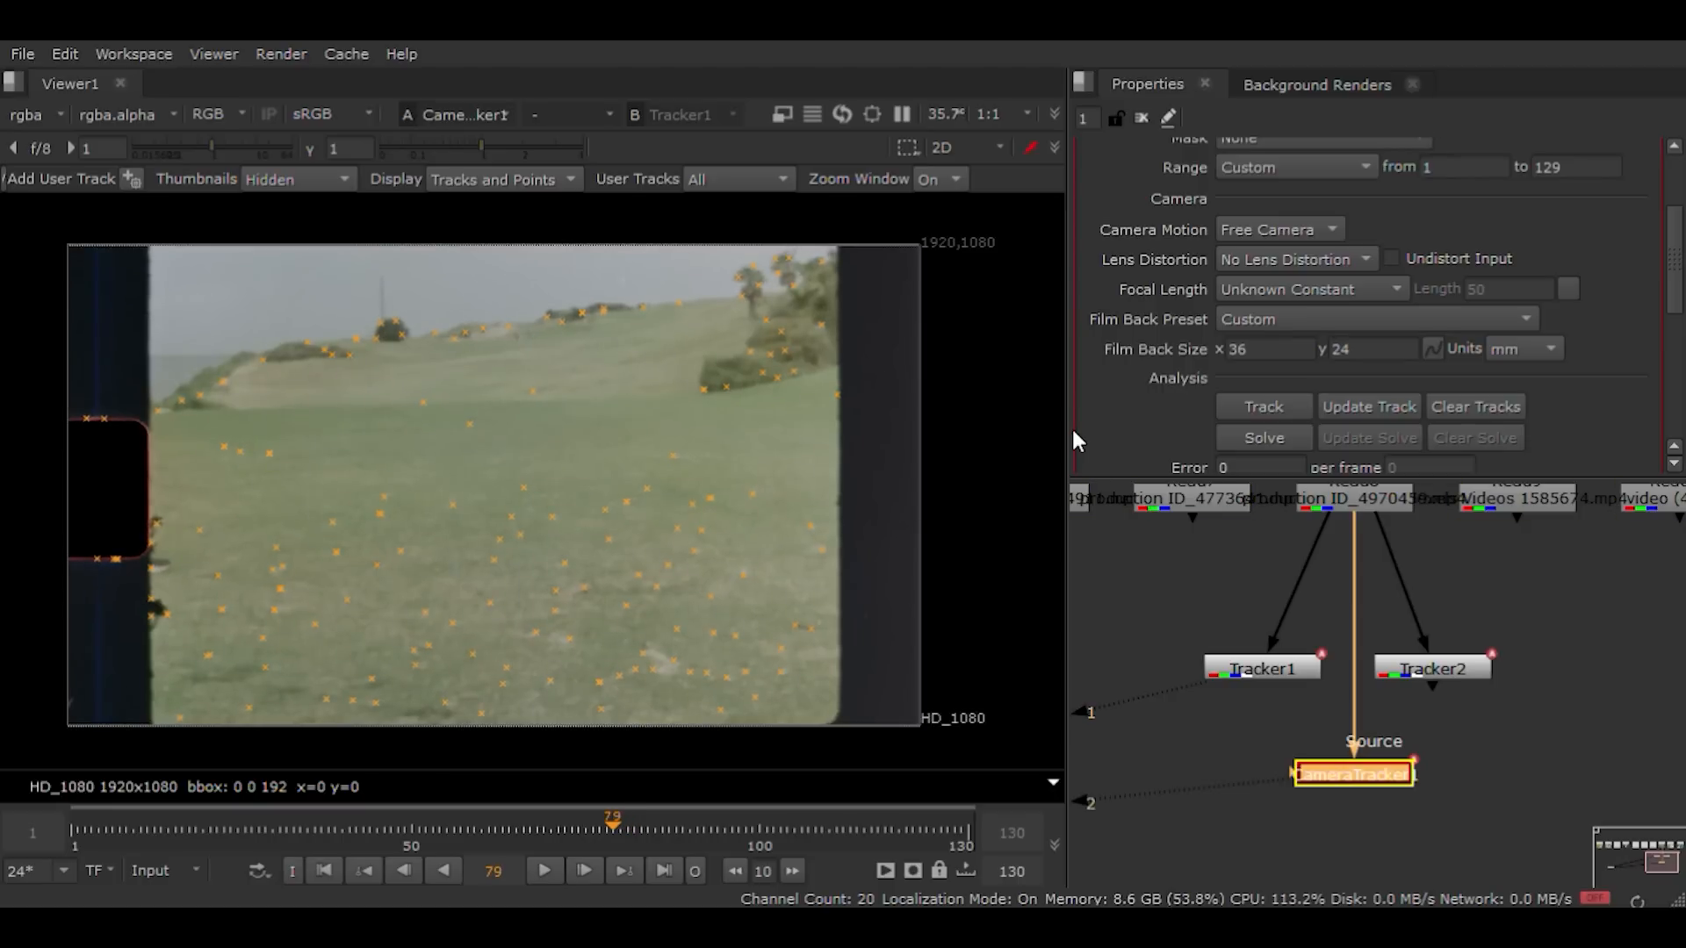
key(Left)
key(Left)
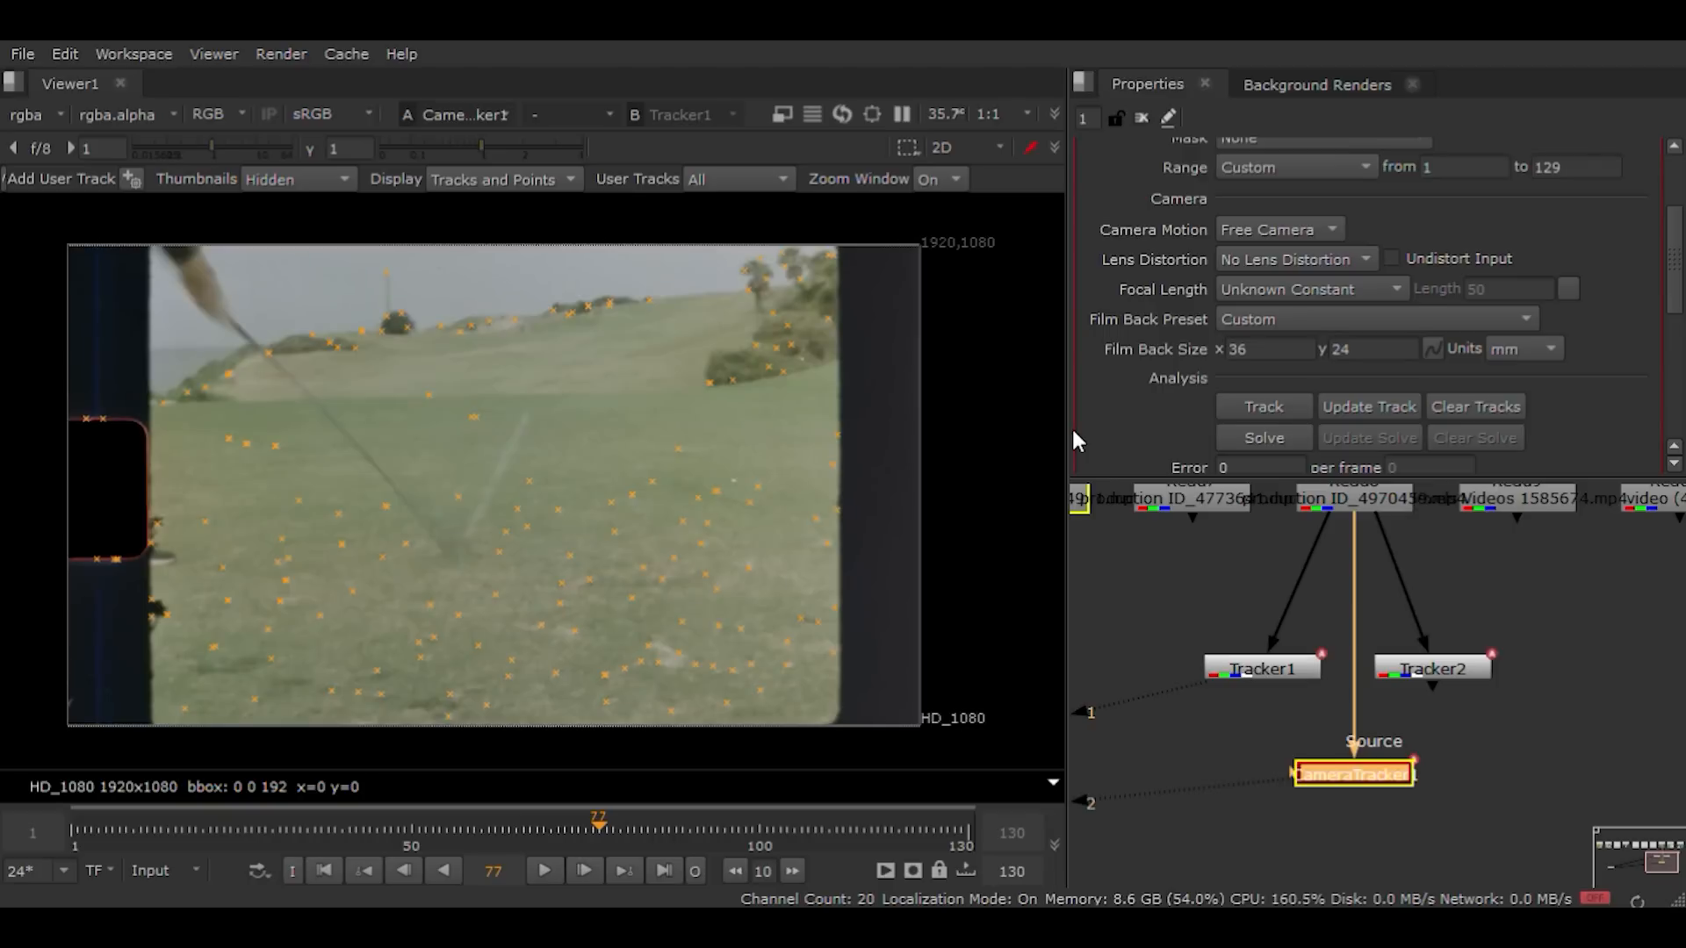
key(Left)
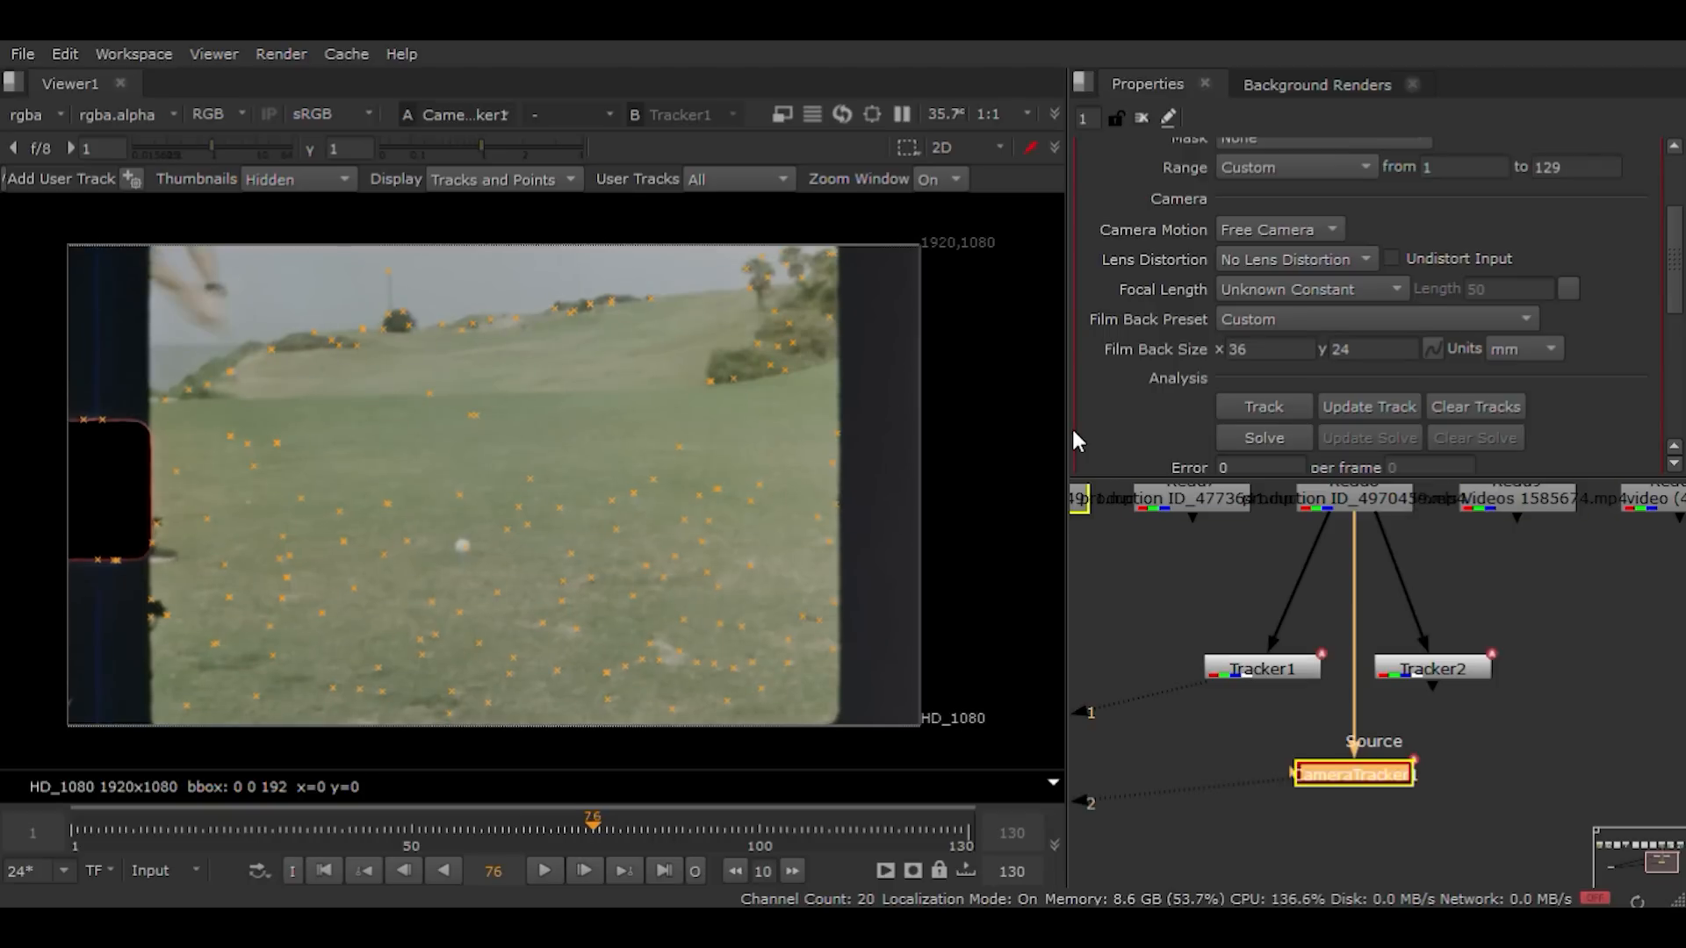
key(Left)
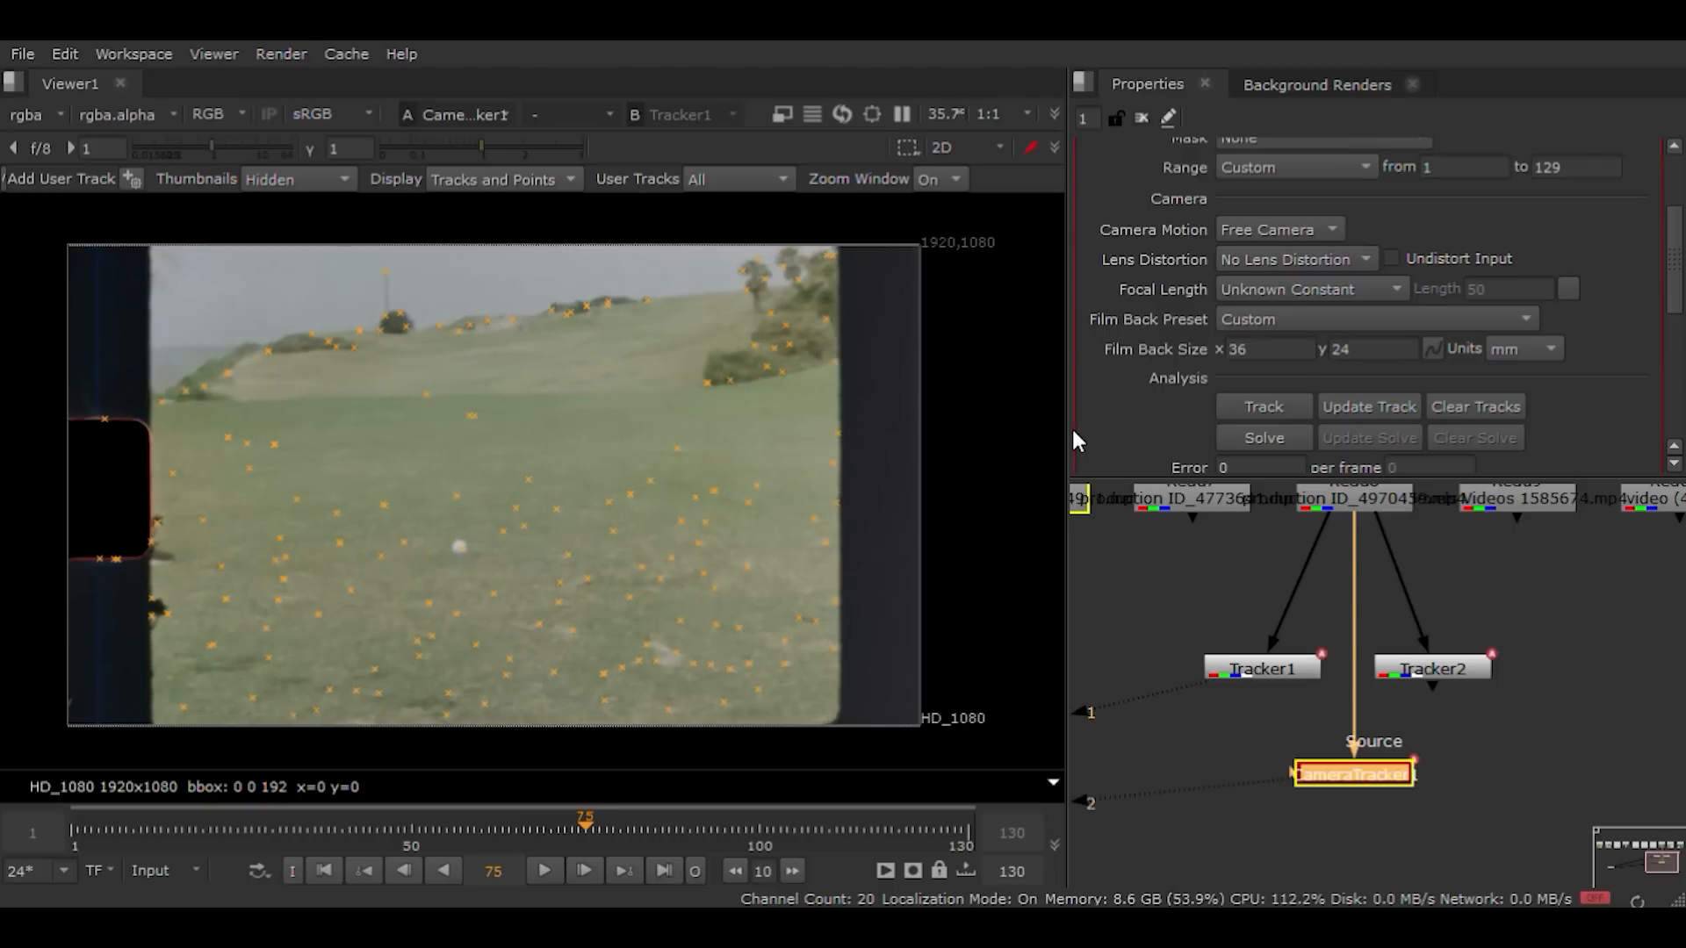
key(Left)
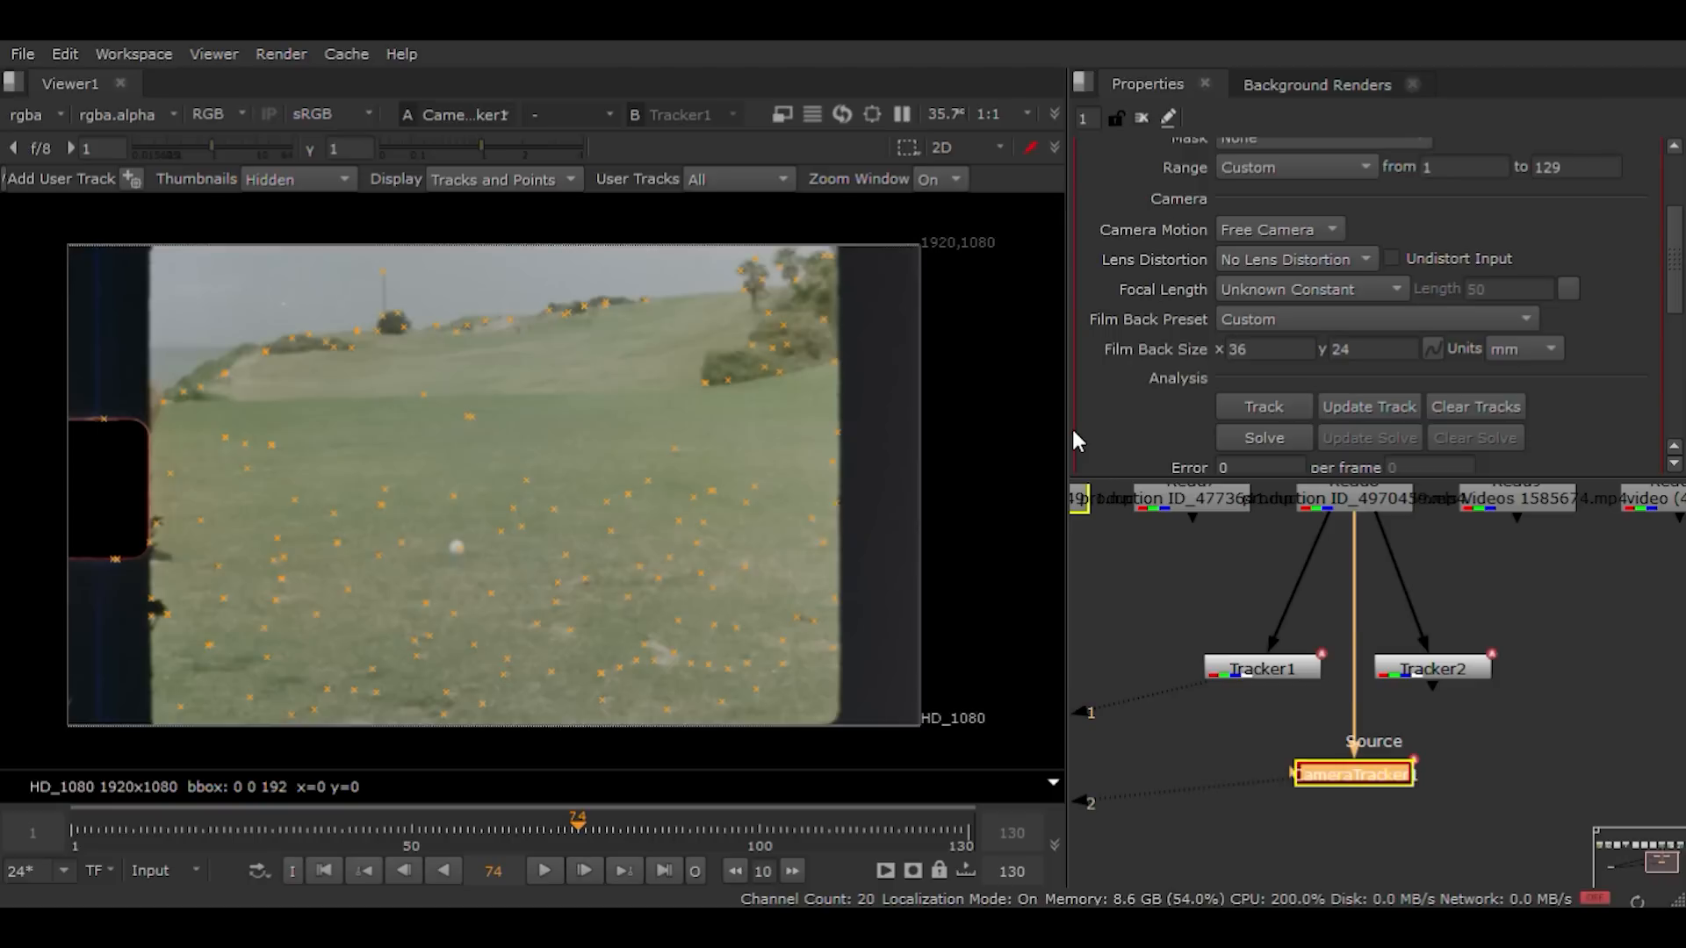
key(Left)
key(Left)
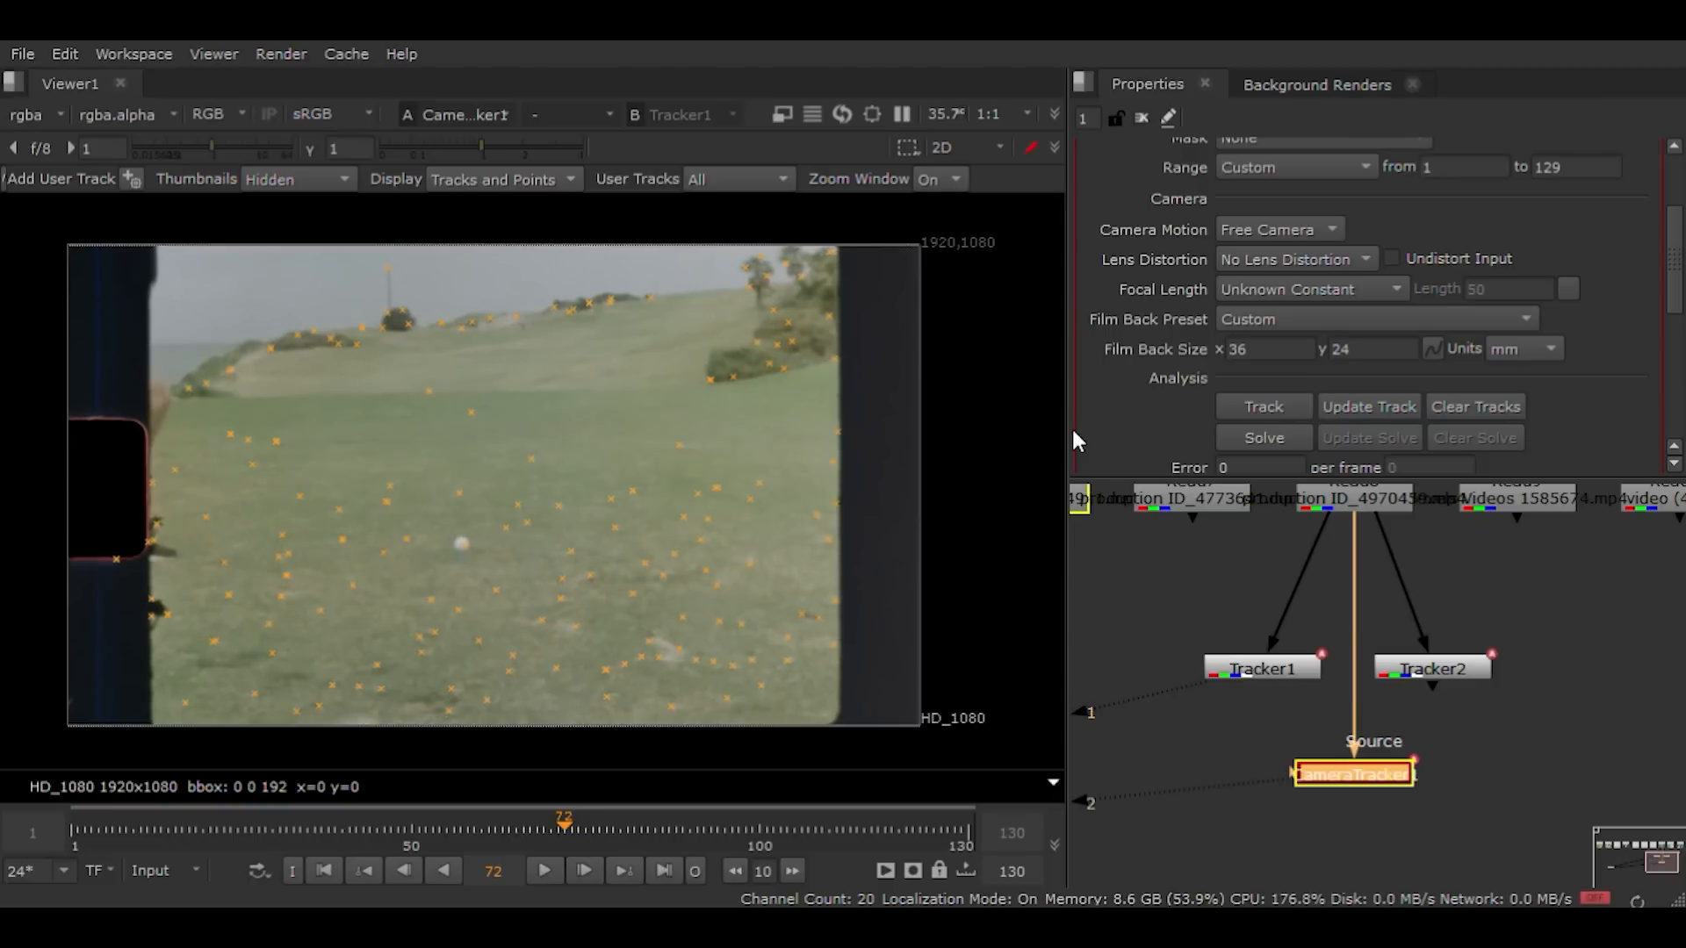
key(Left)
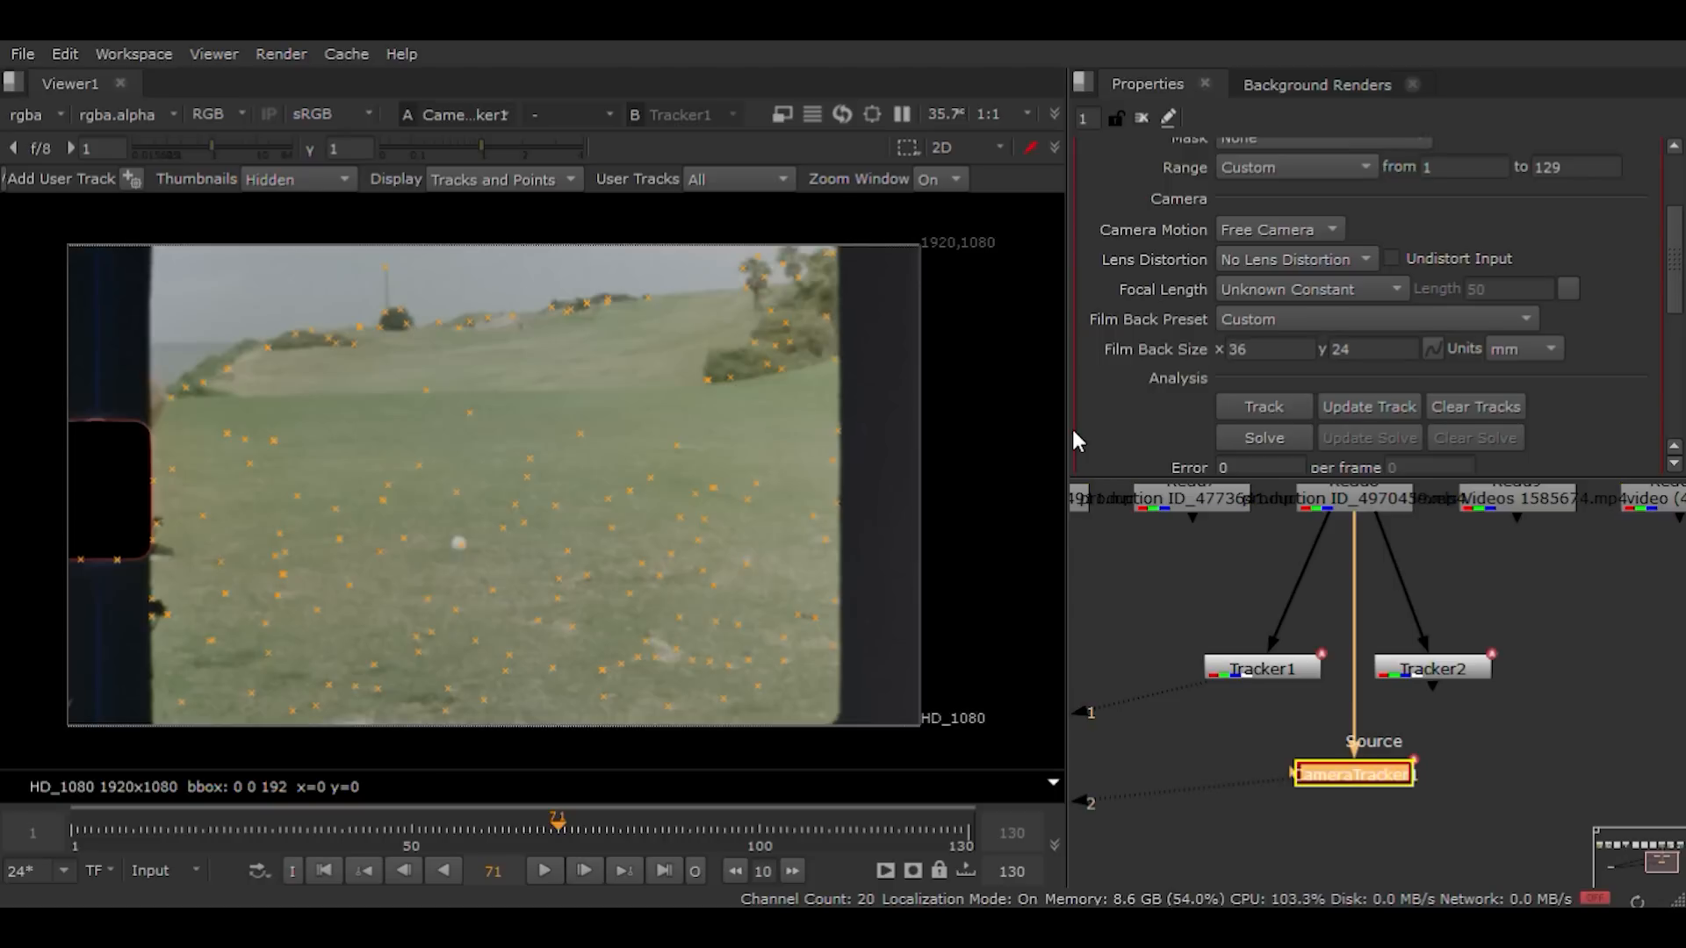
key(Left)
key(Left)
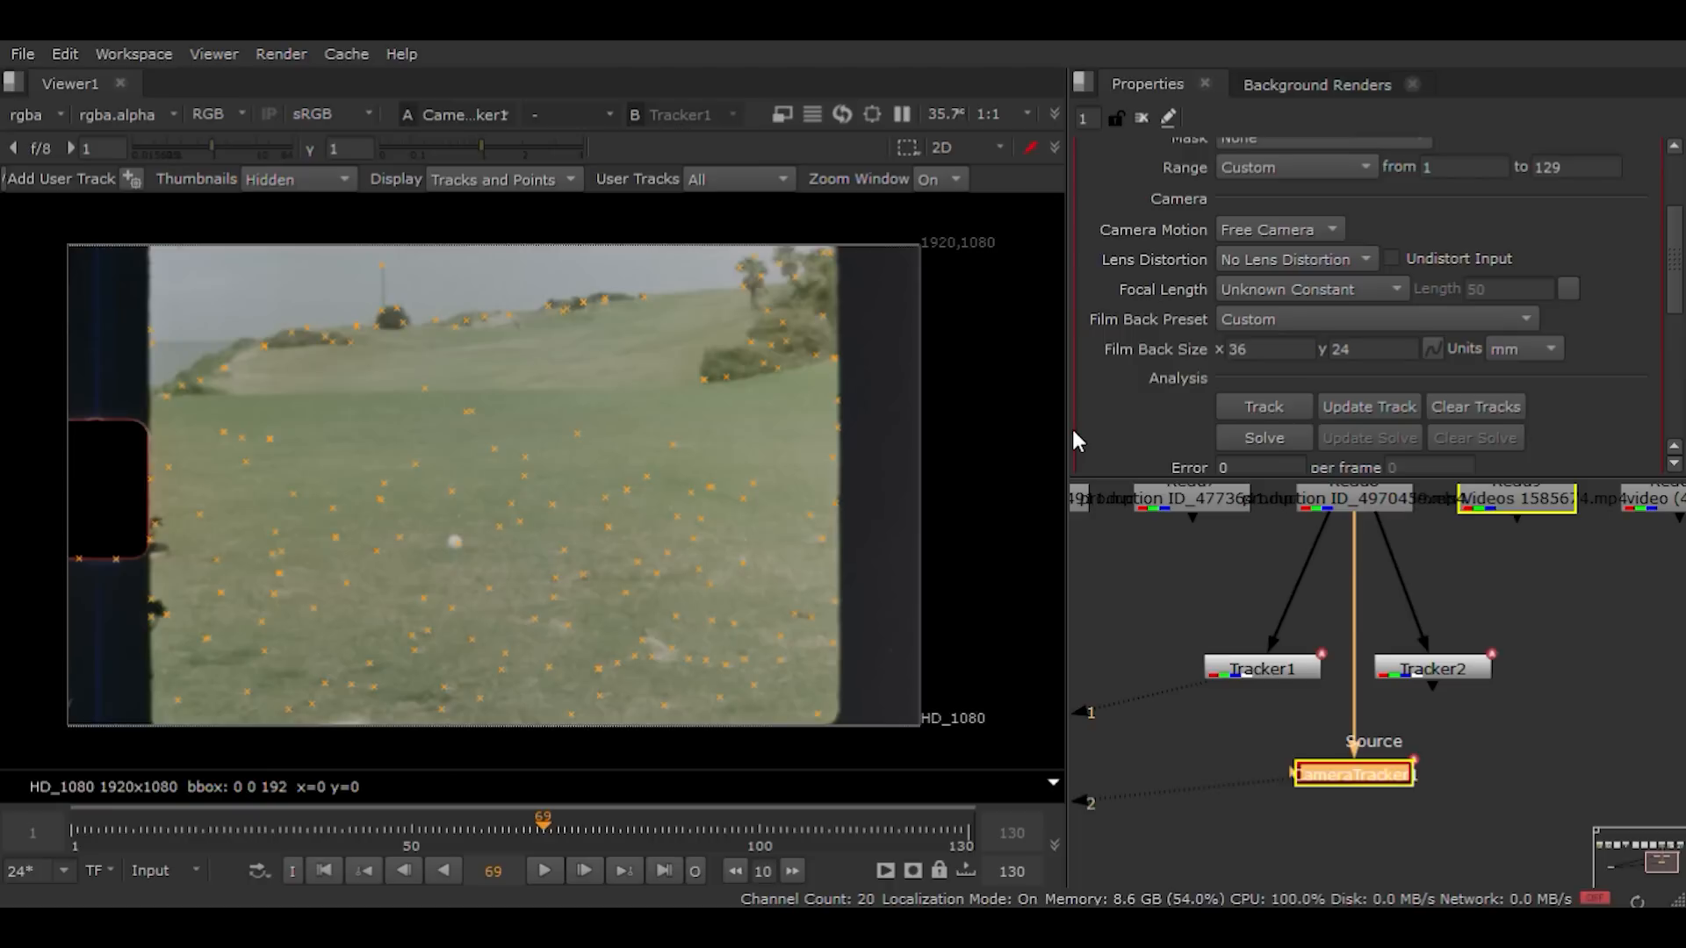
Step: Step backward frame by frame from frame 69 to 24 to examine the tracked feature points around the golf club, ball and grass
key(Left)
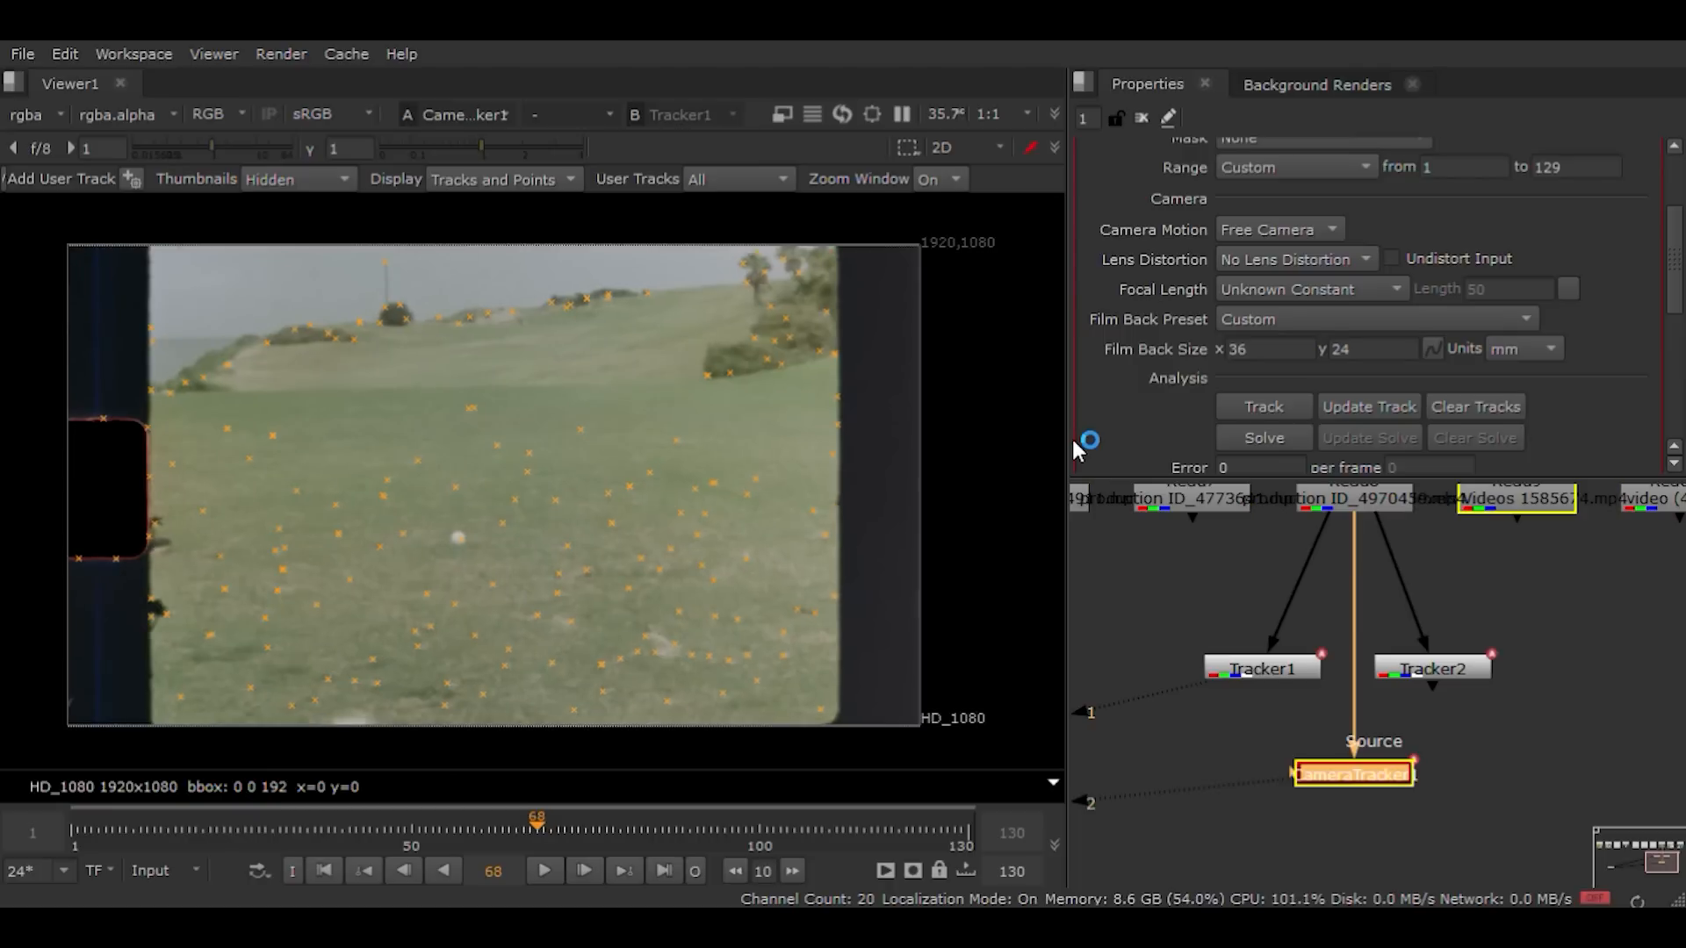
key(Left)
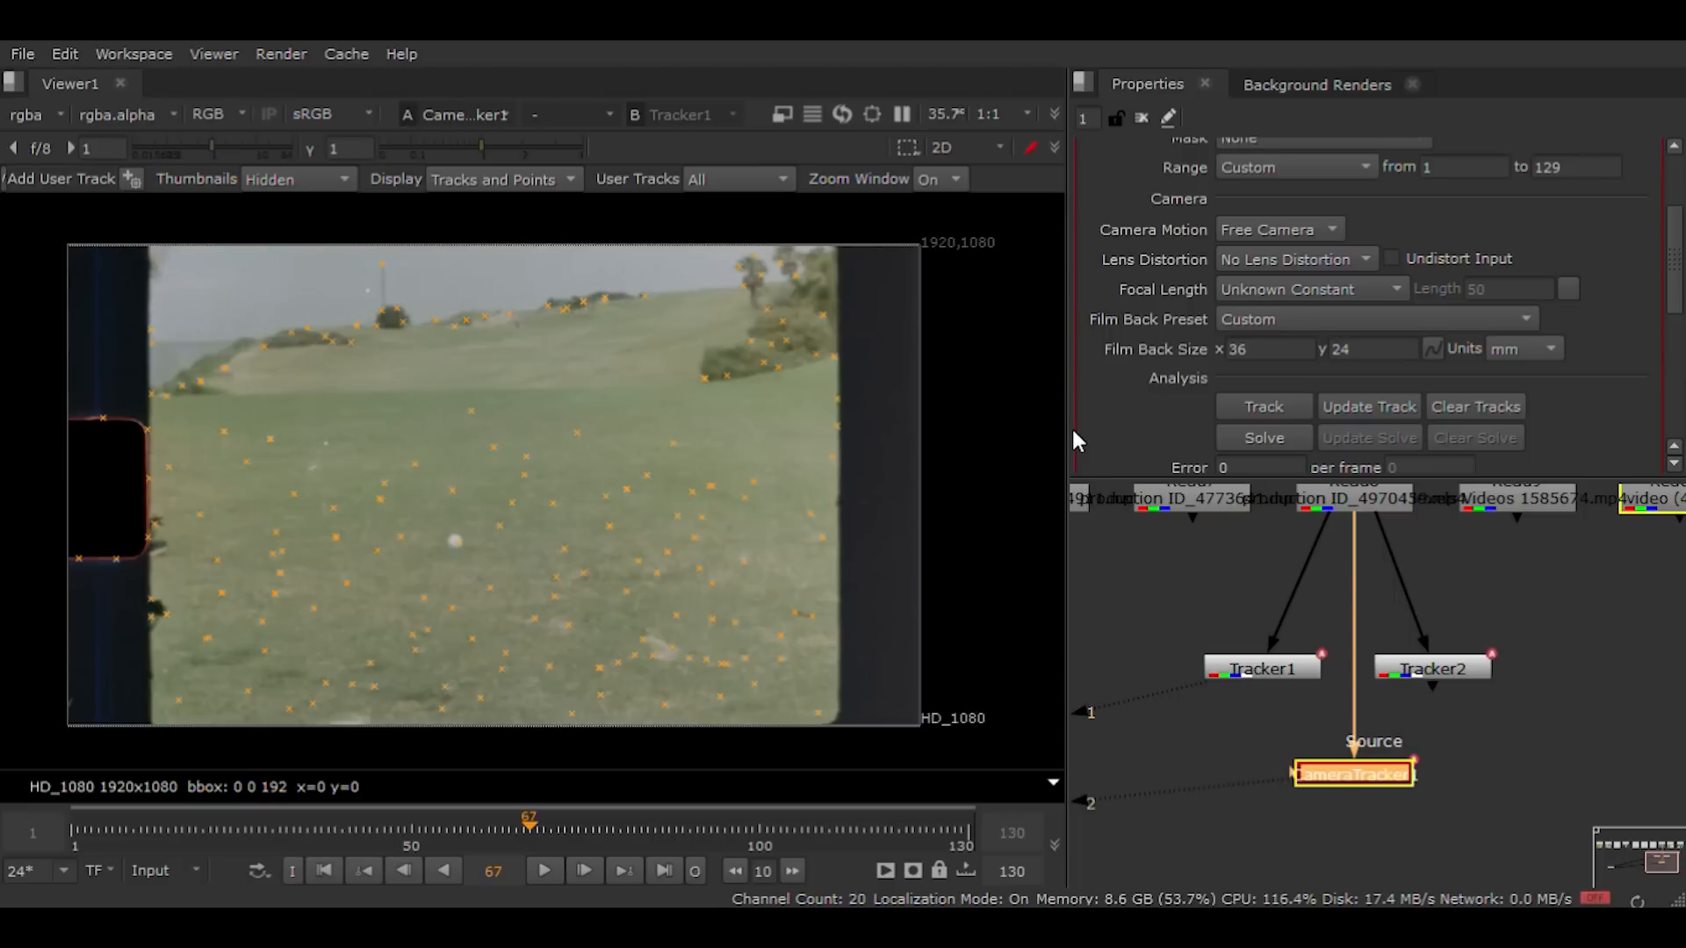
key(Left)
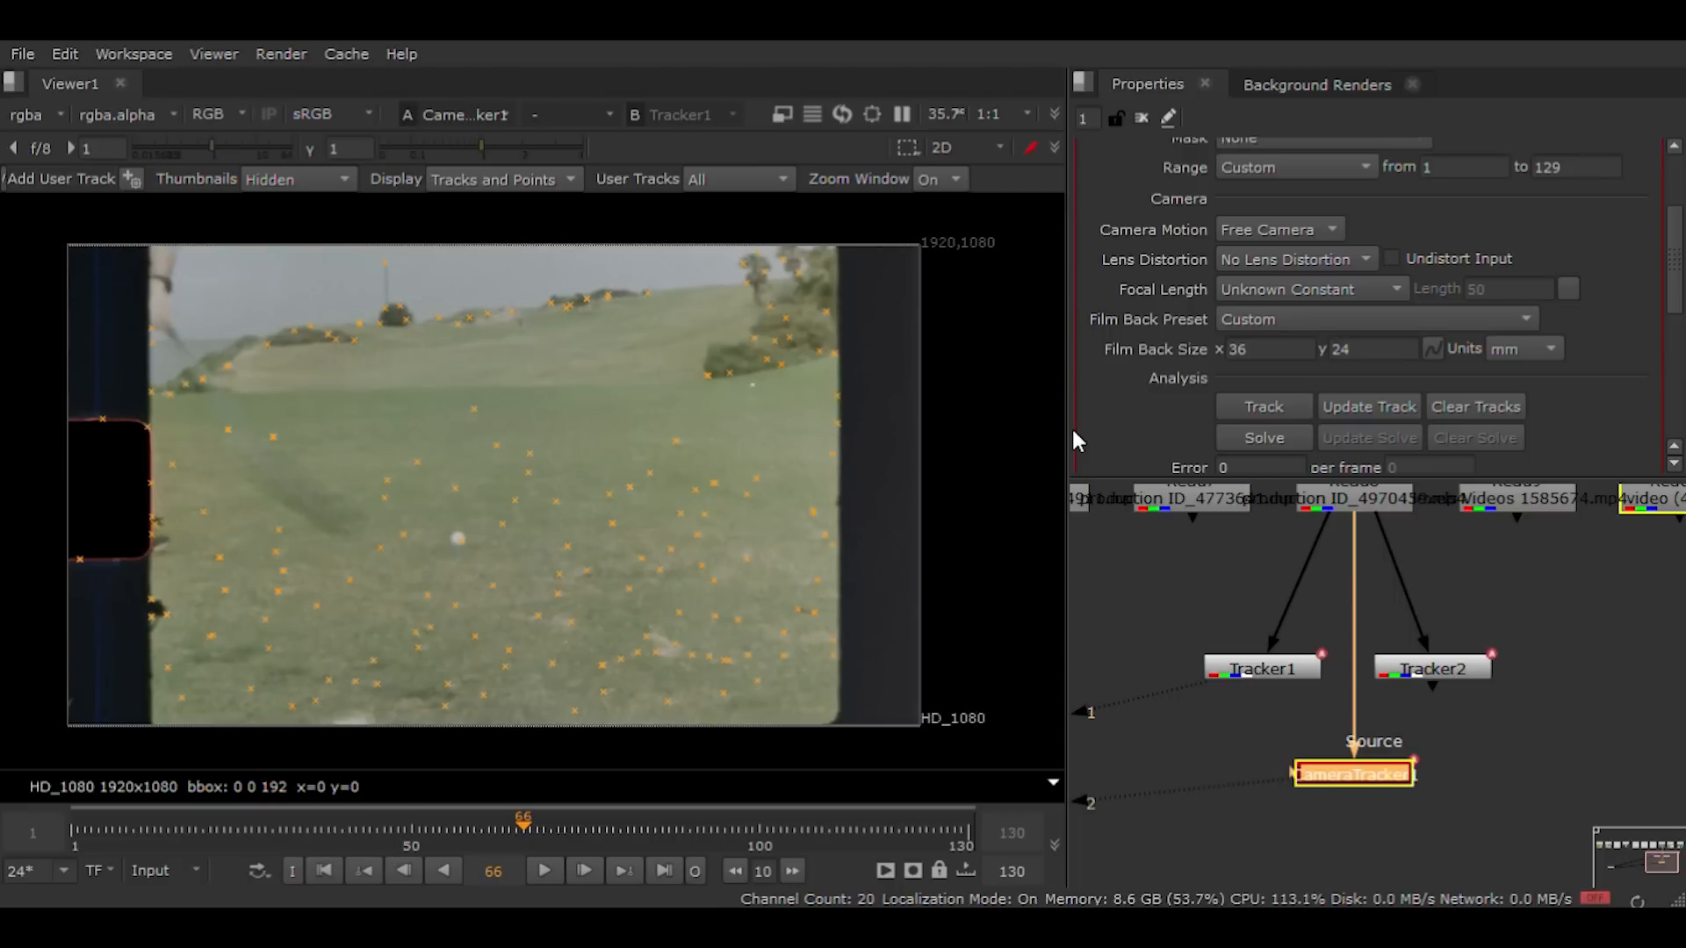
key(Left)
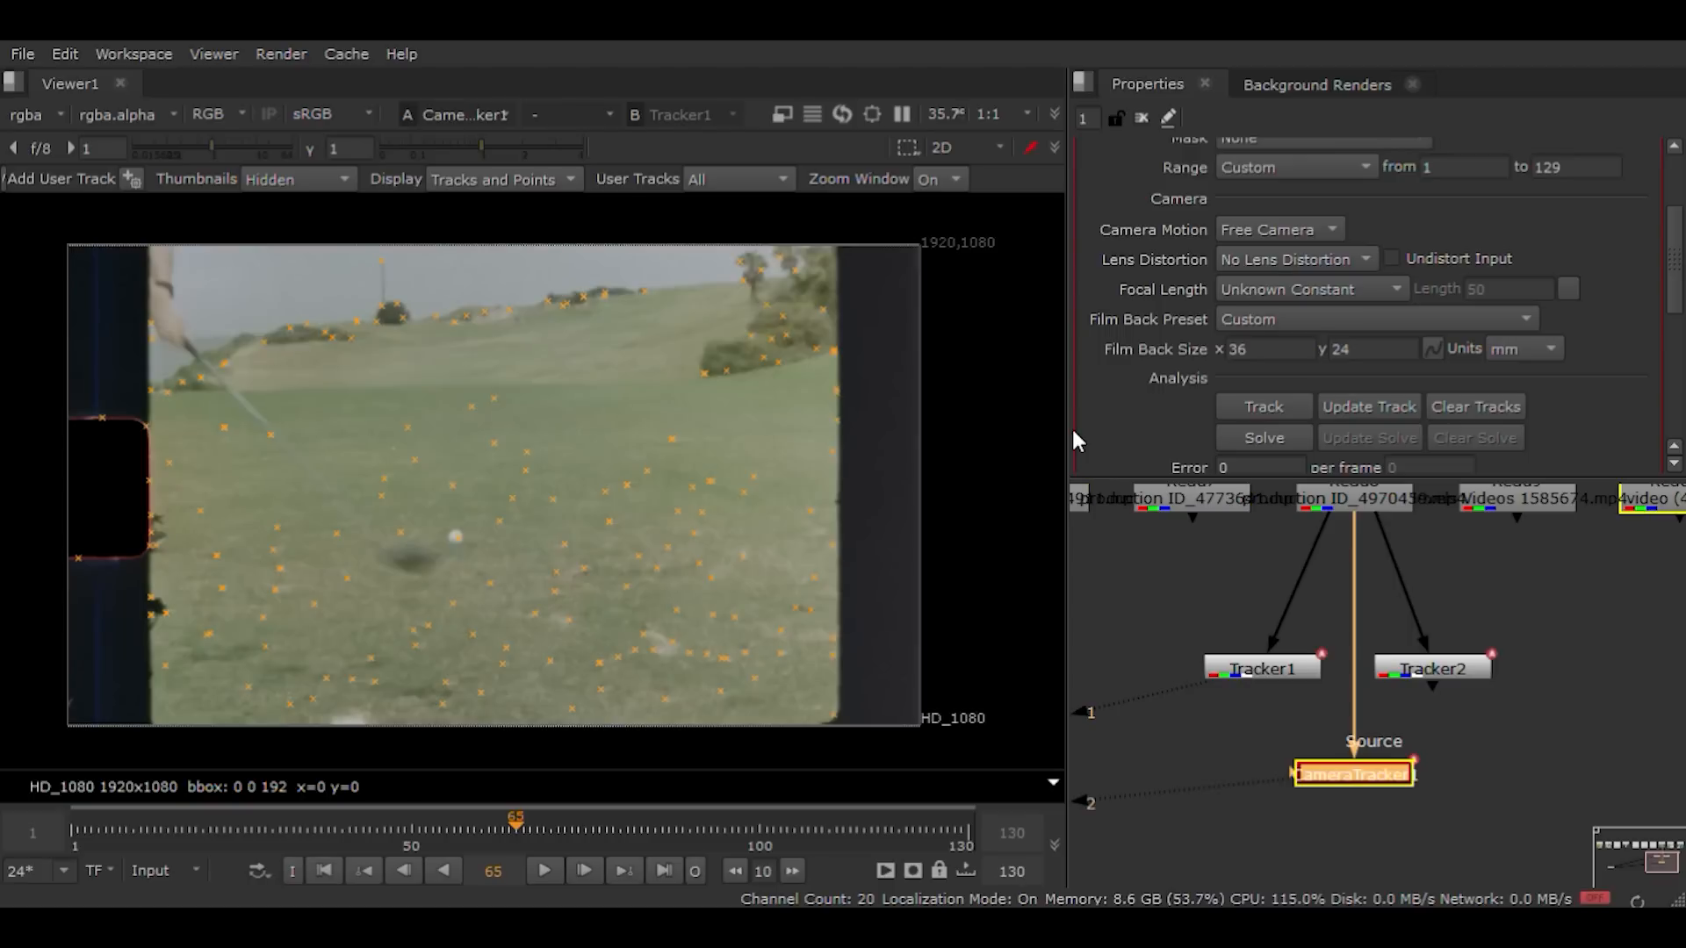
key(Left)
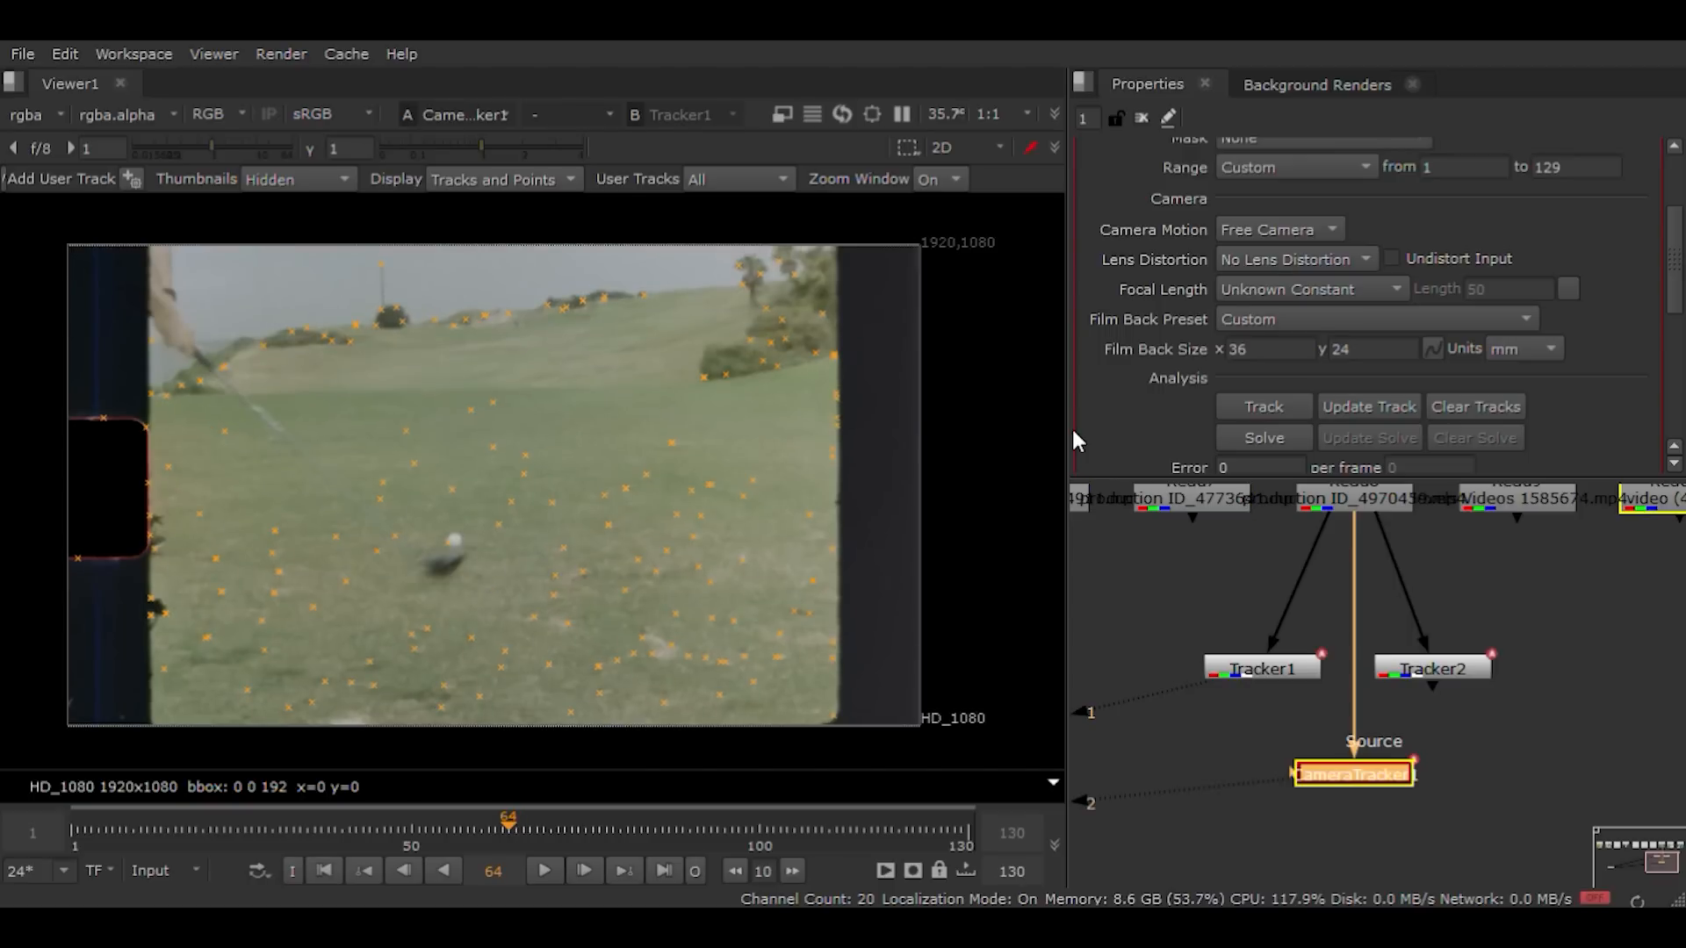
key(Left)
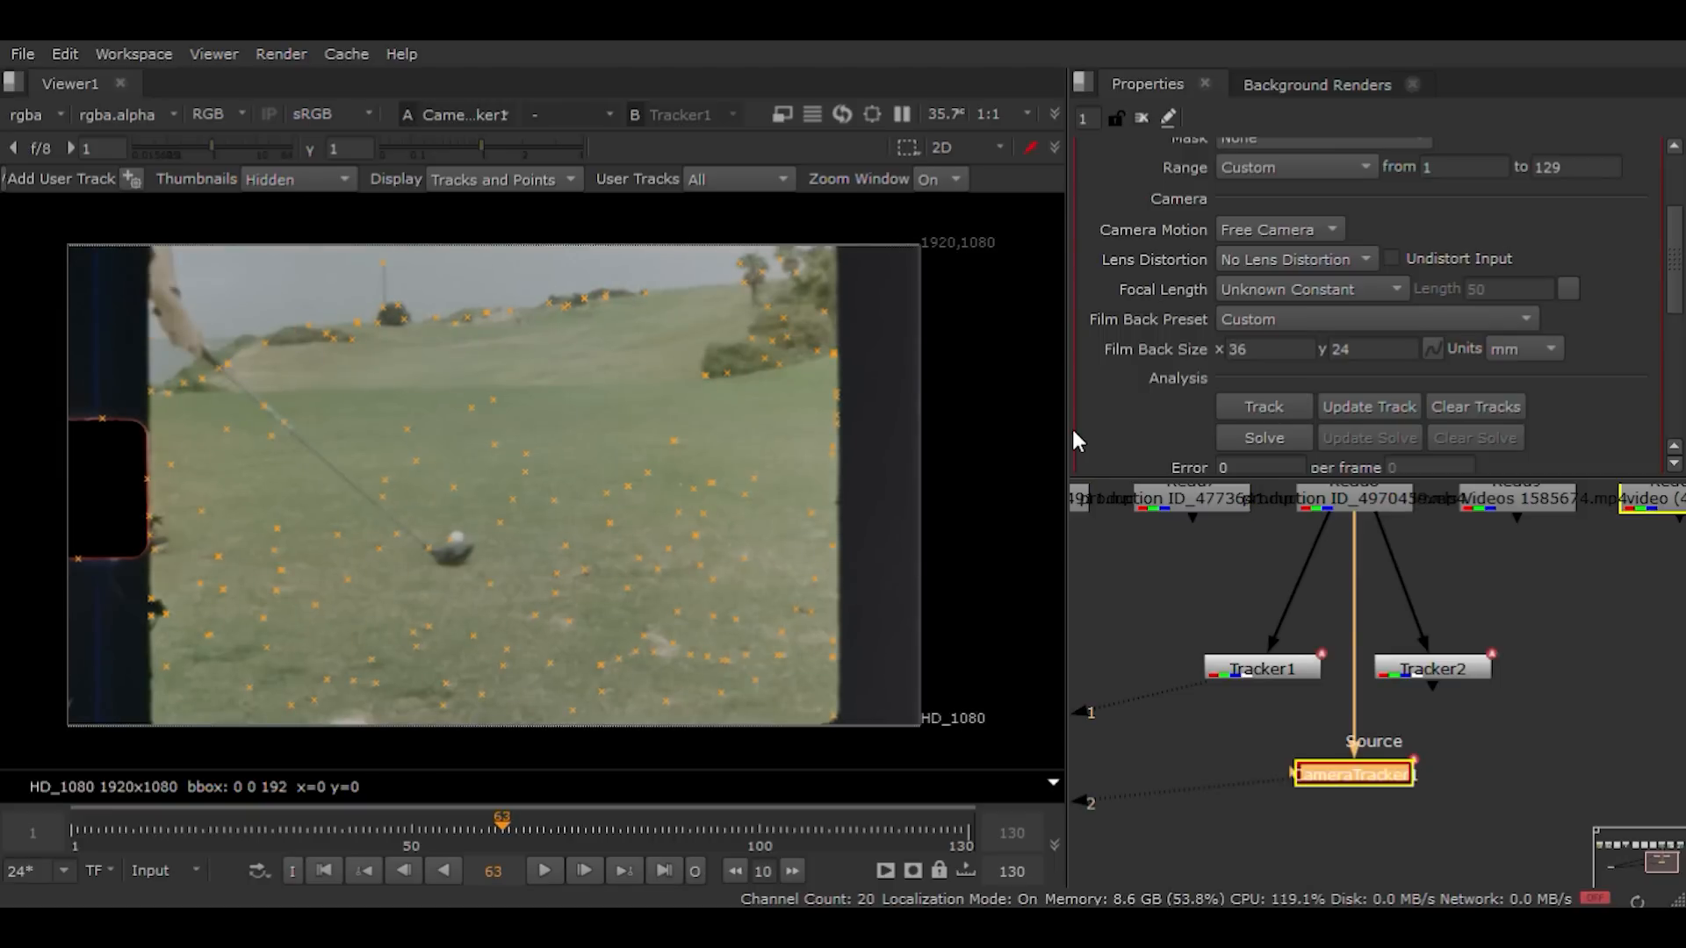
key(Left)
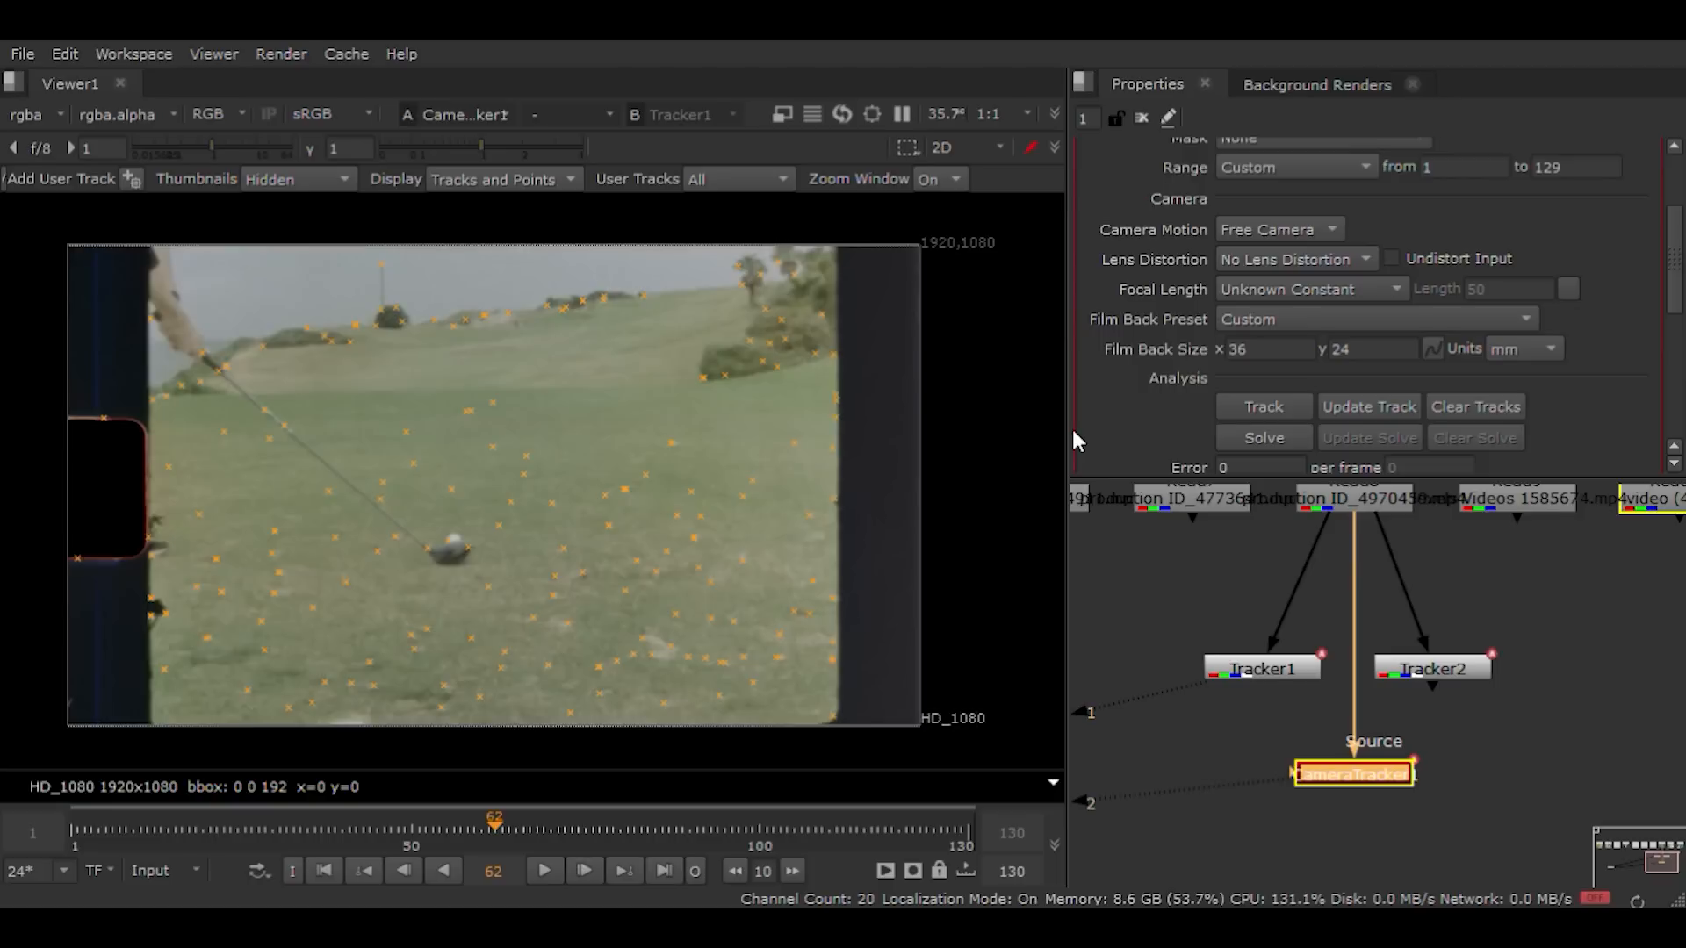
key(Left)
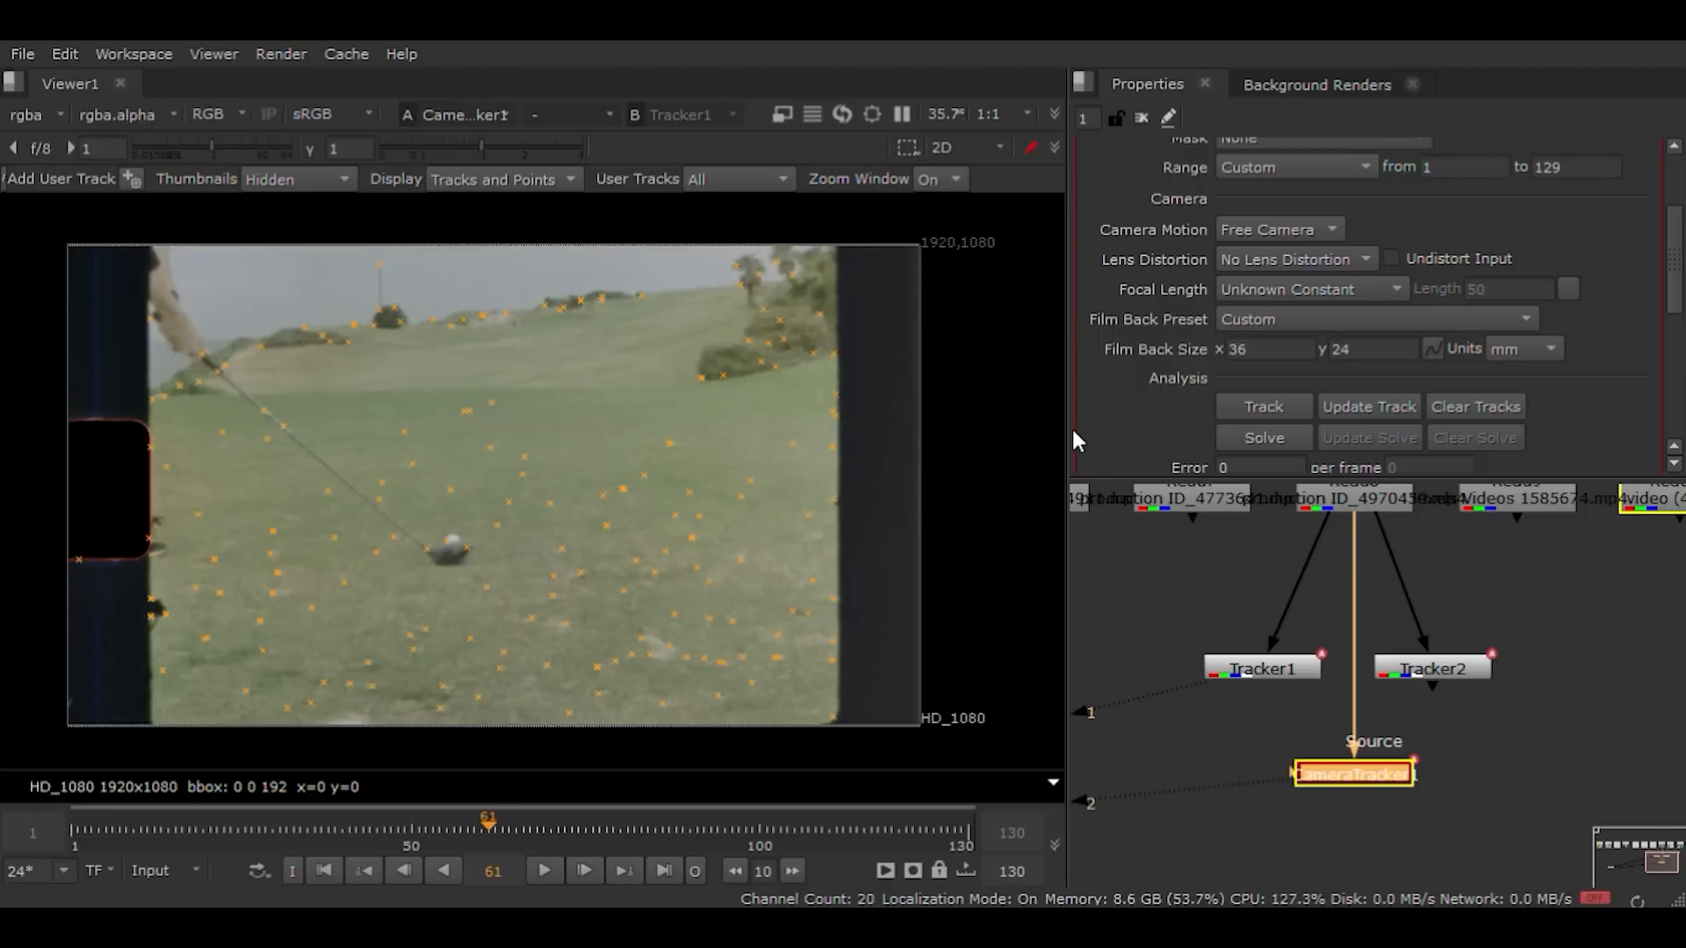
key(Left)
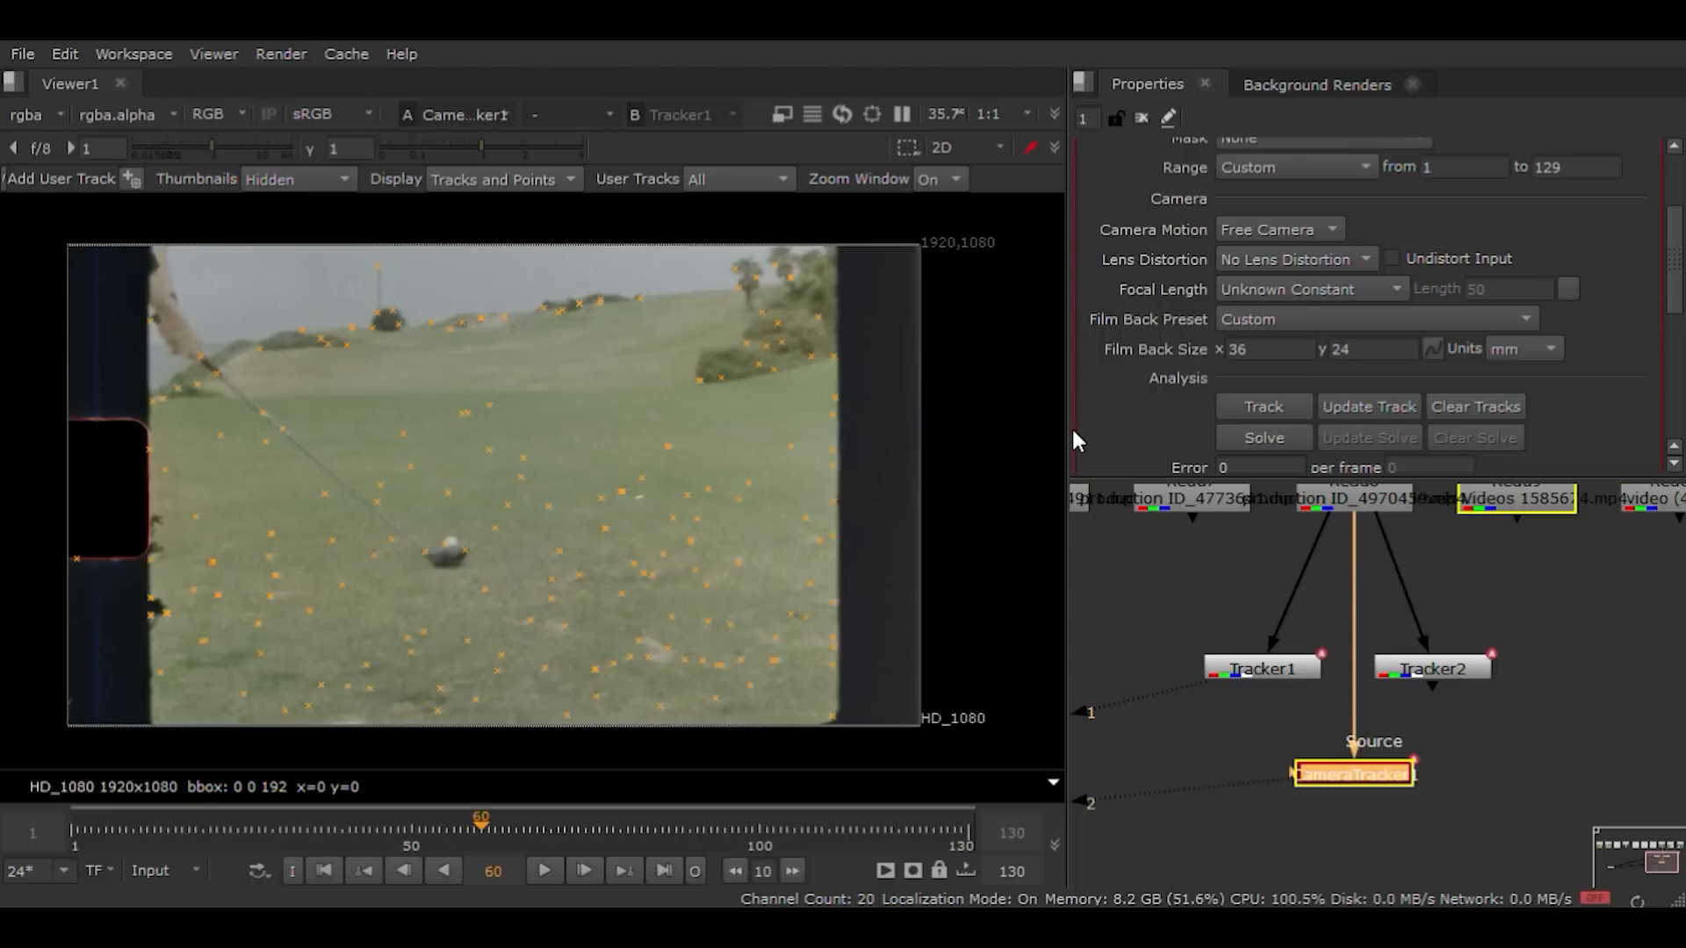
key(Left)
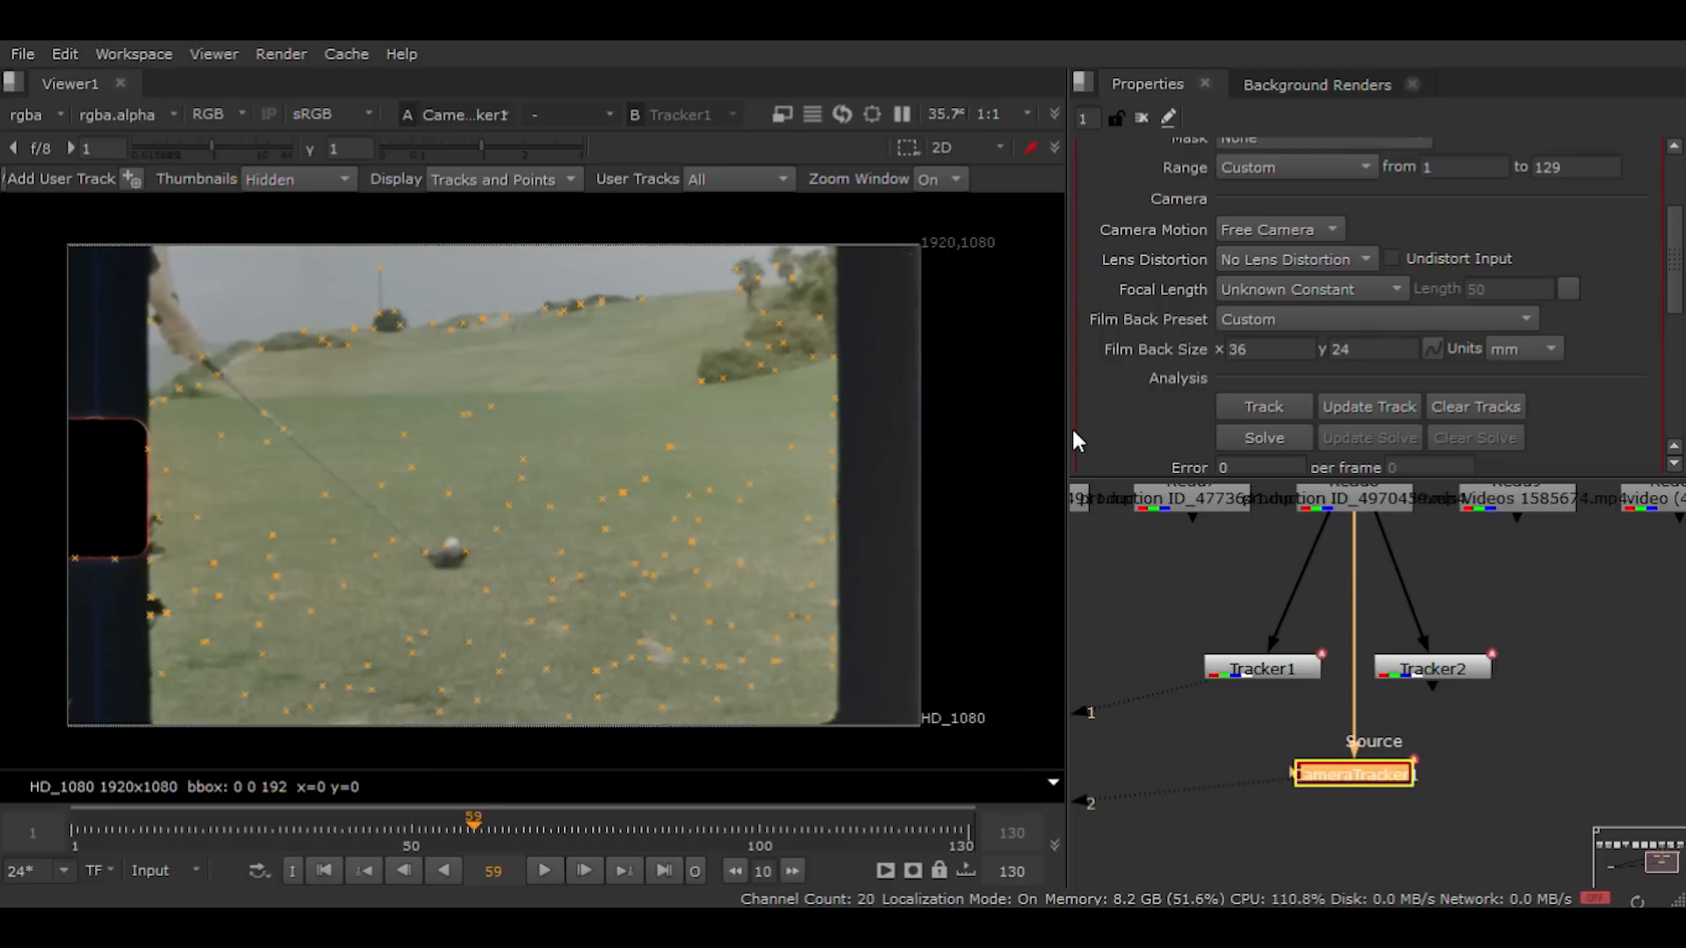
key(Left)
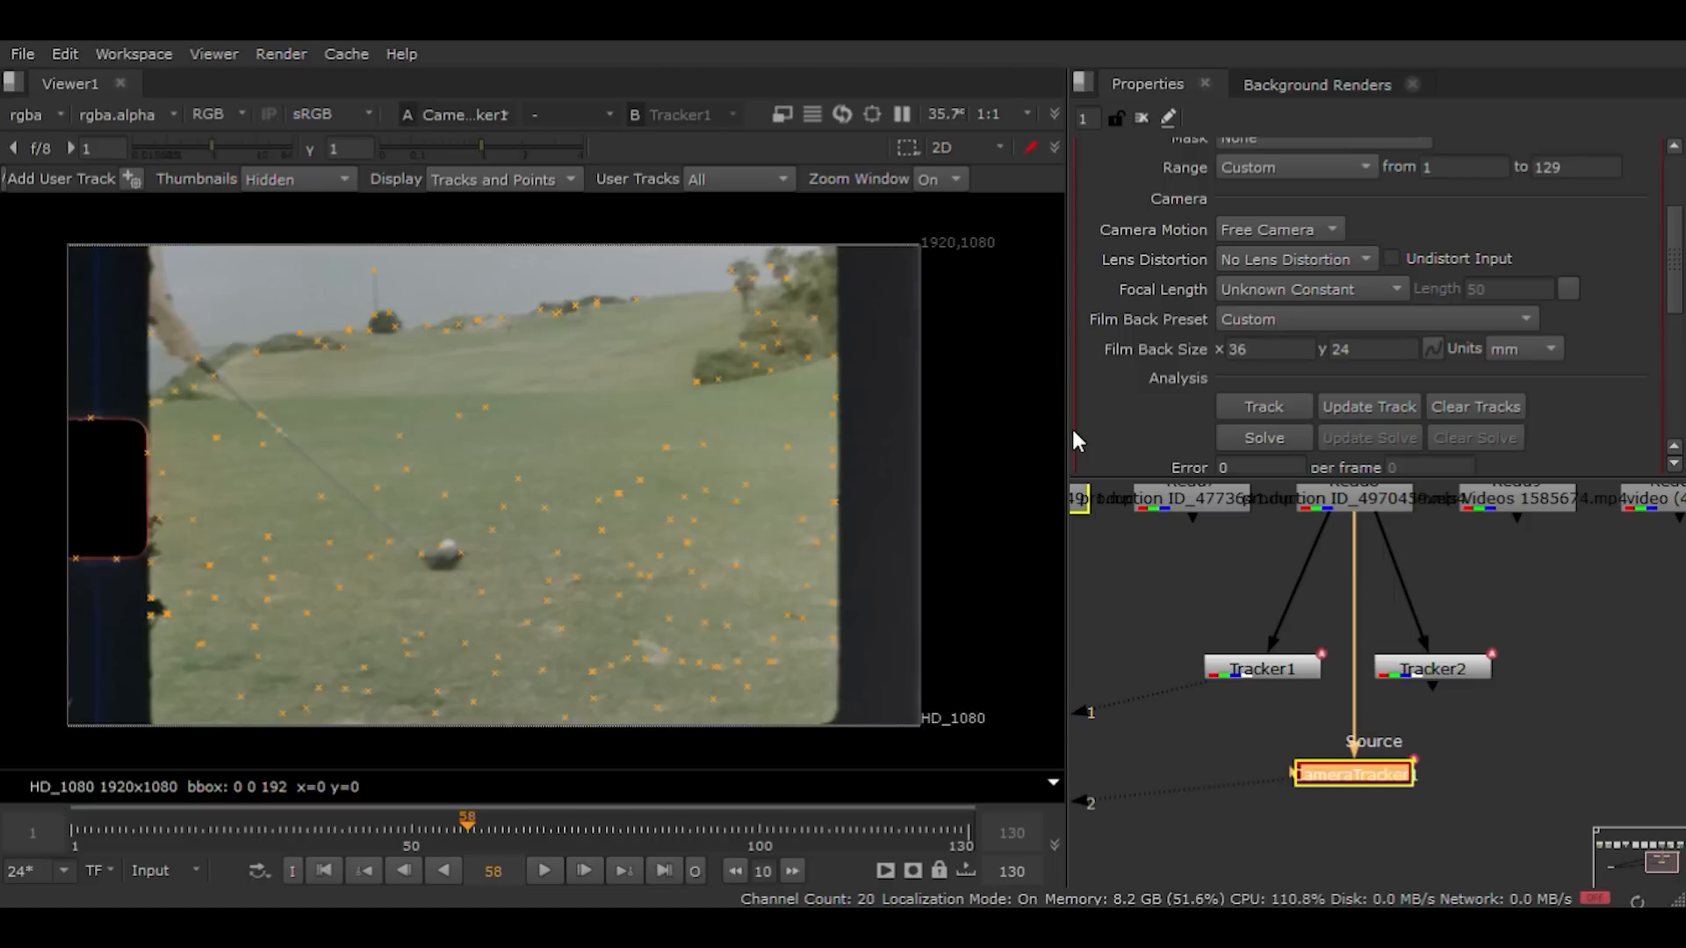
key(Left)
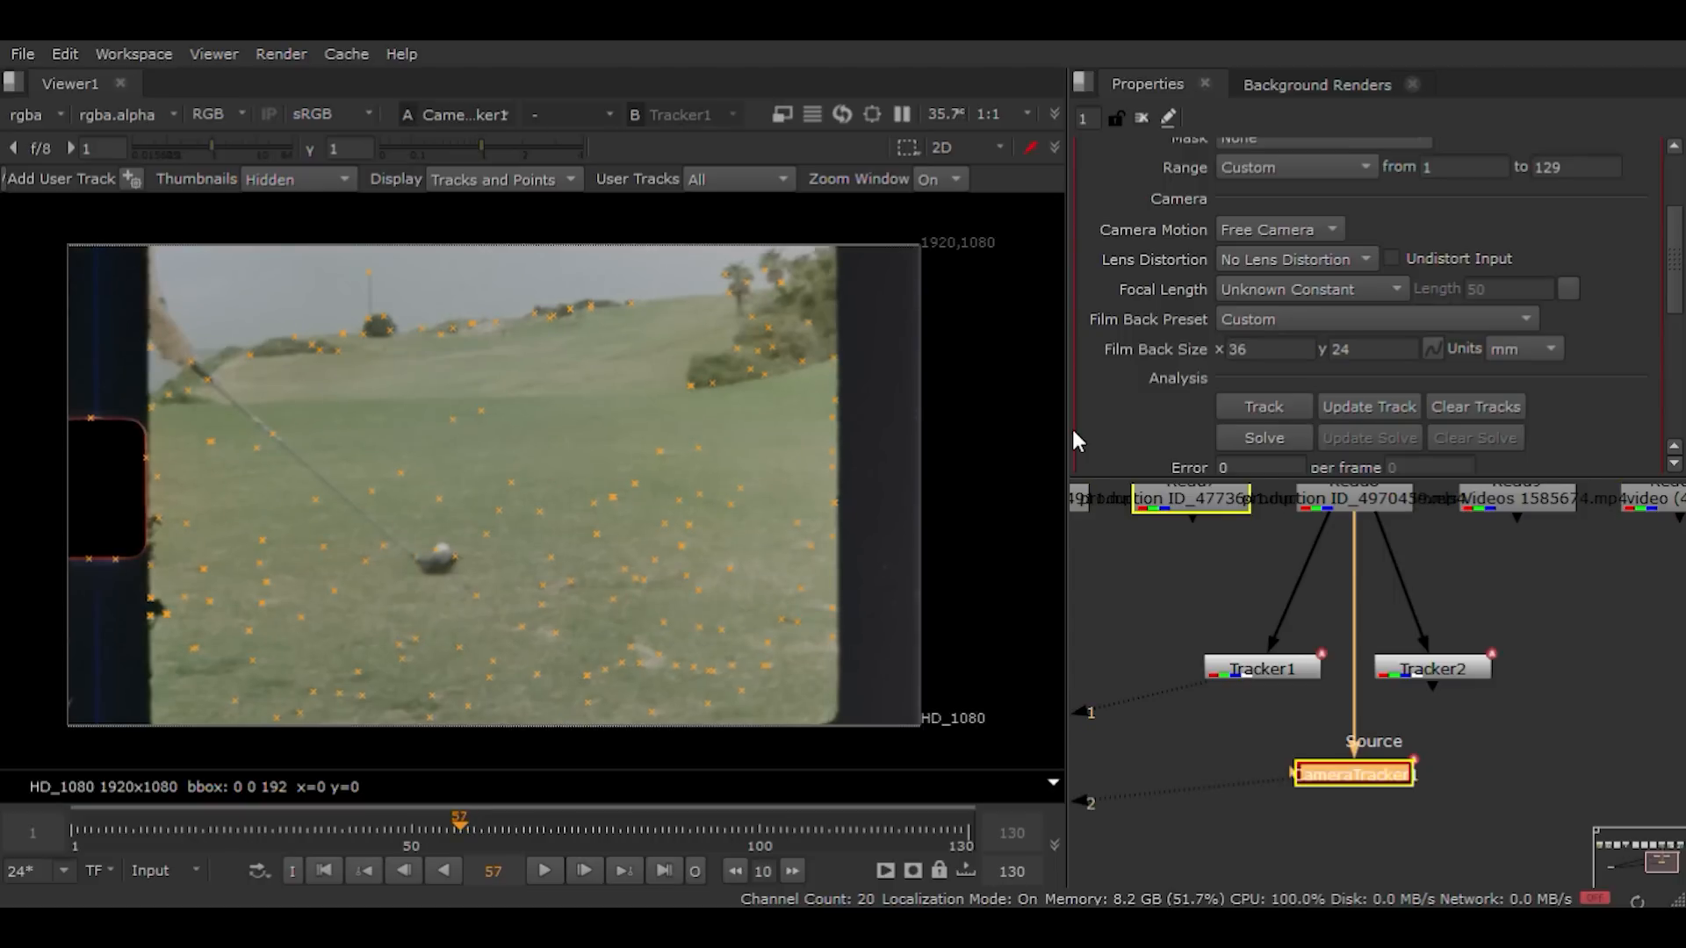
key(Left)
key(Left)
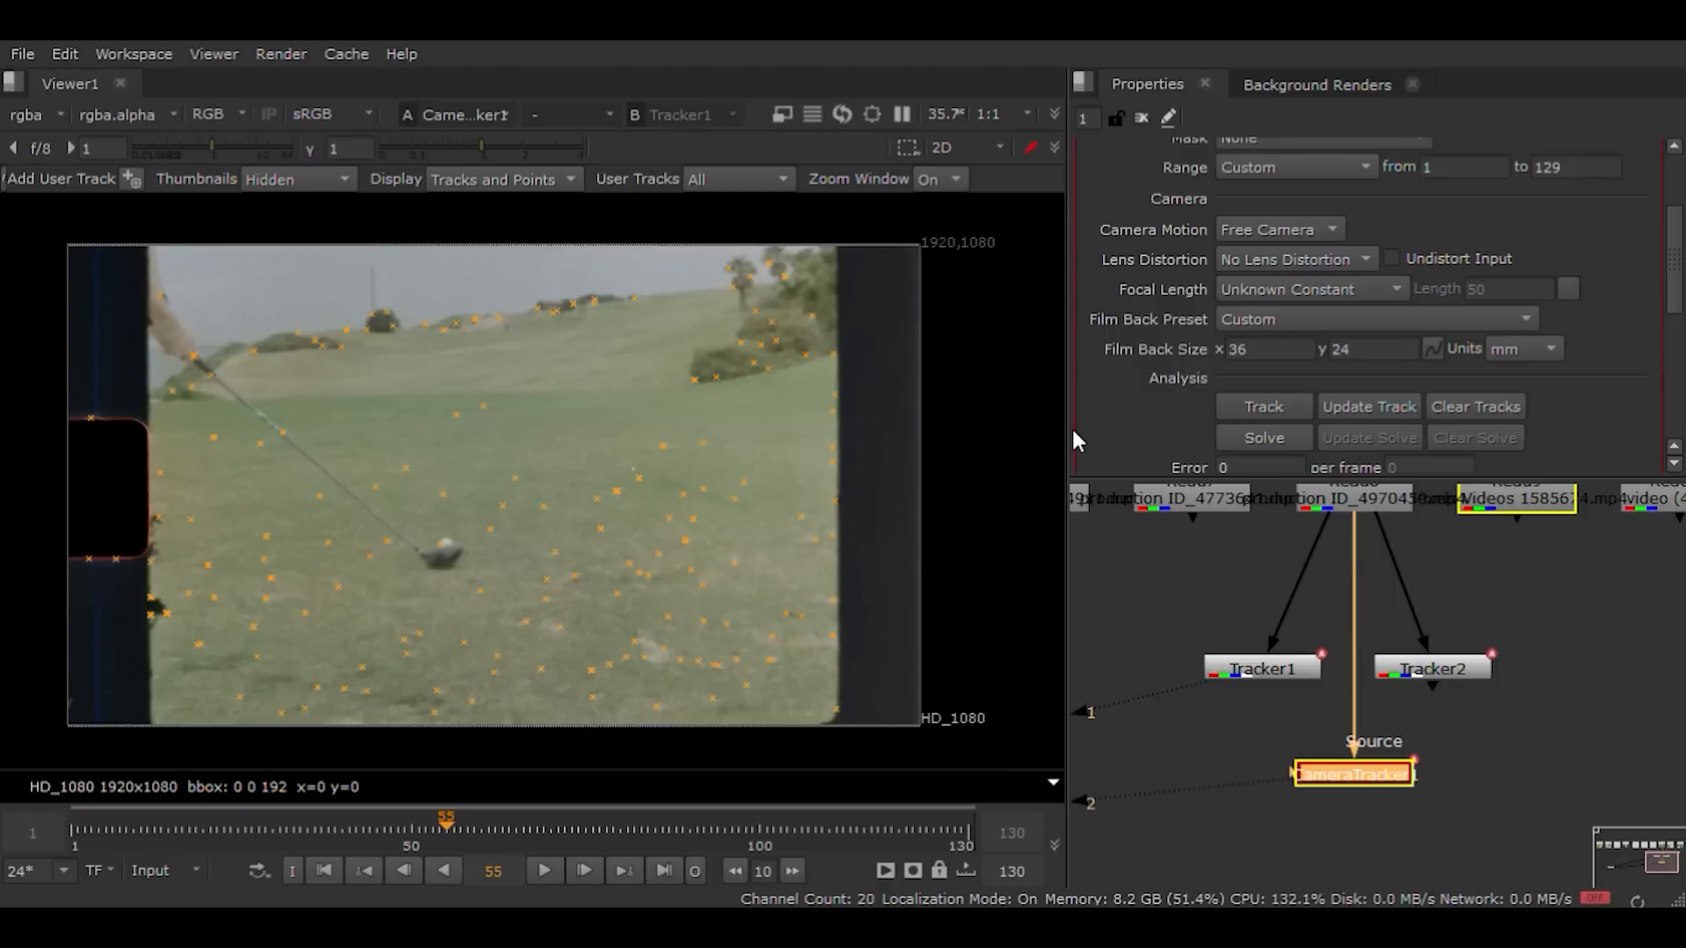
key(Left)
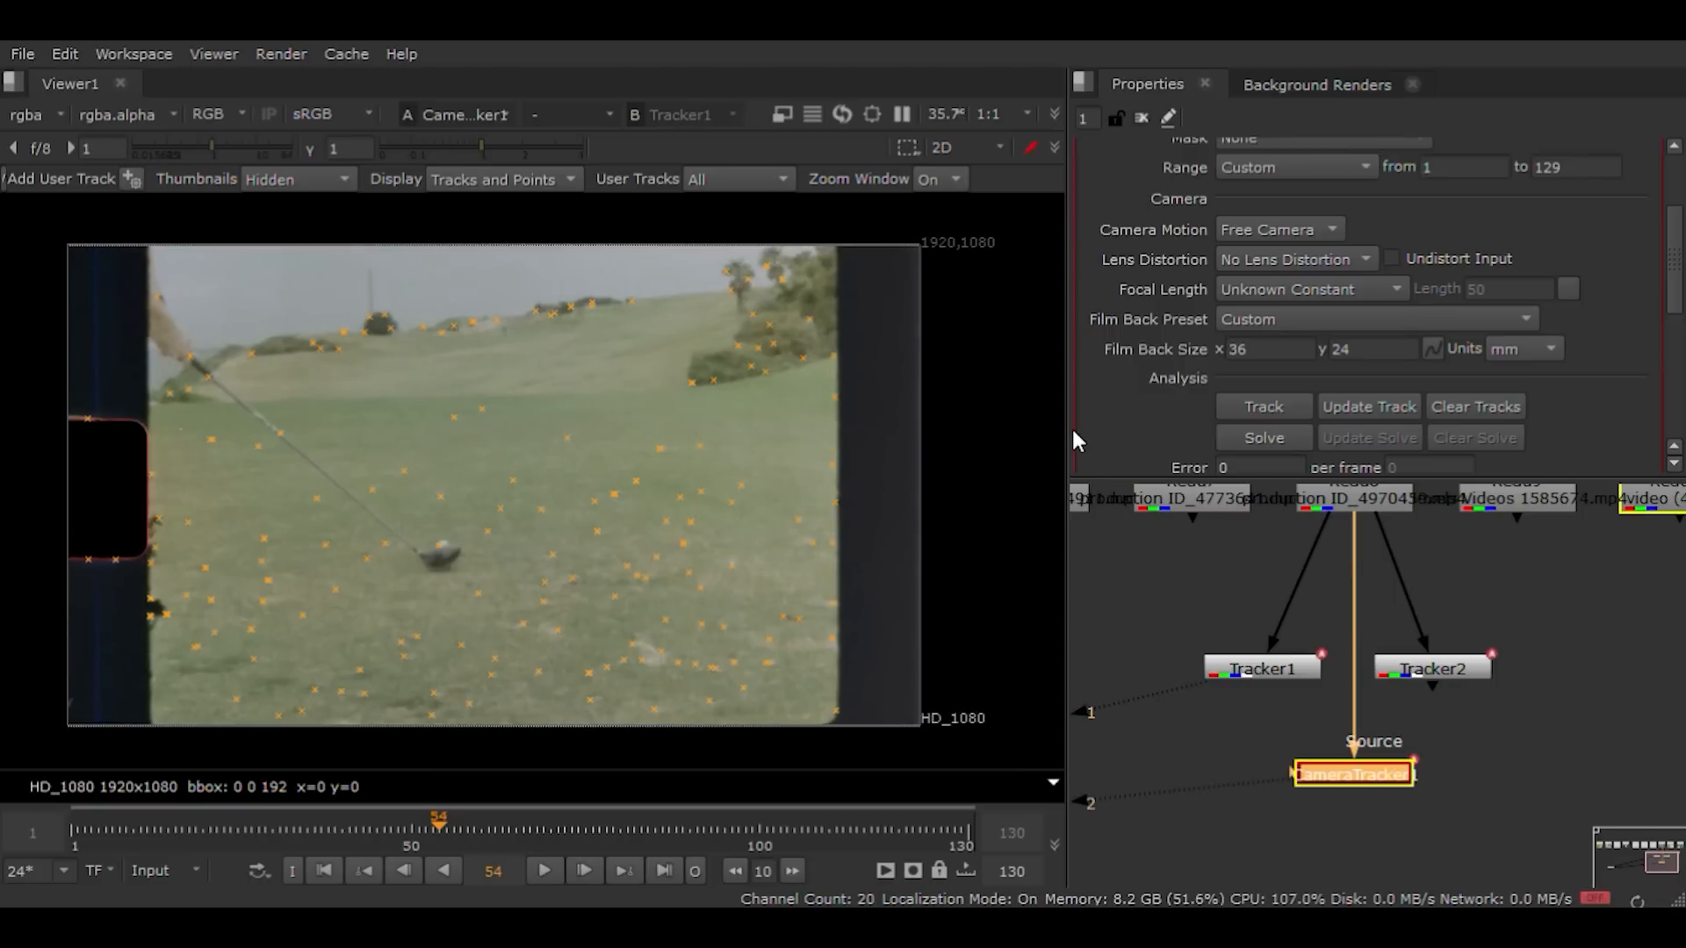
key(Left)
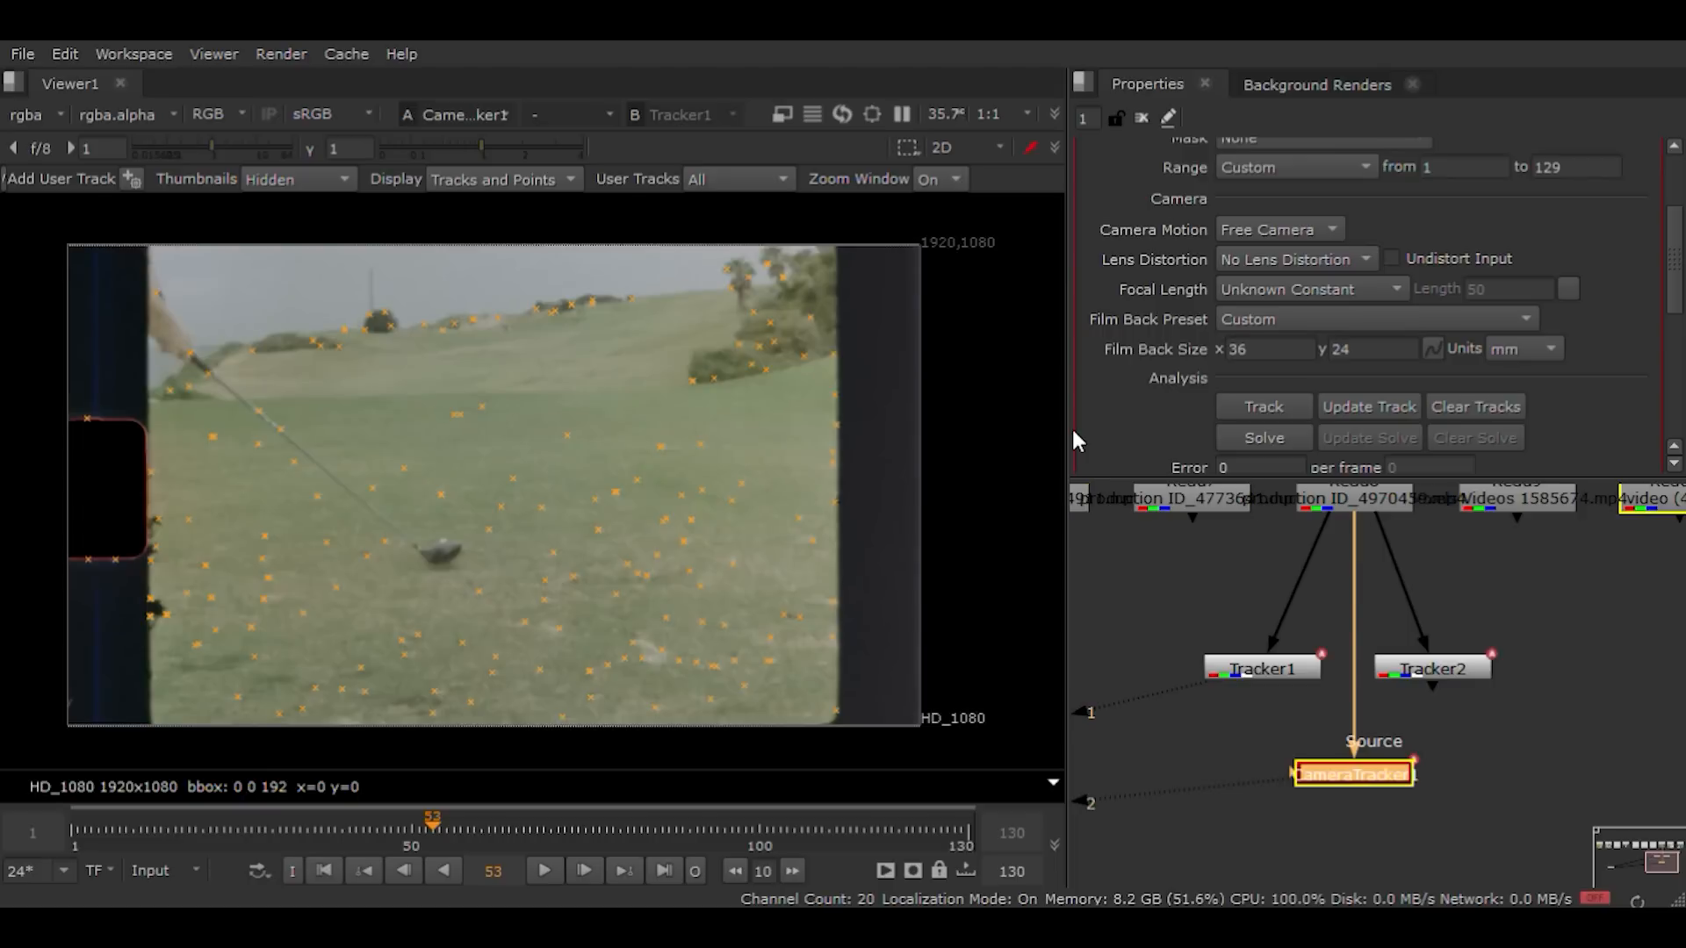
key(Left)
key(Left)
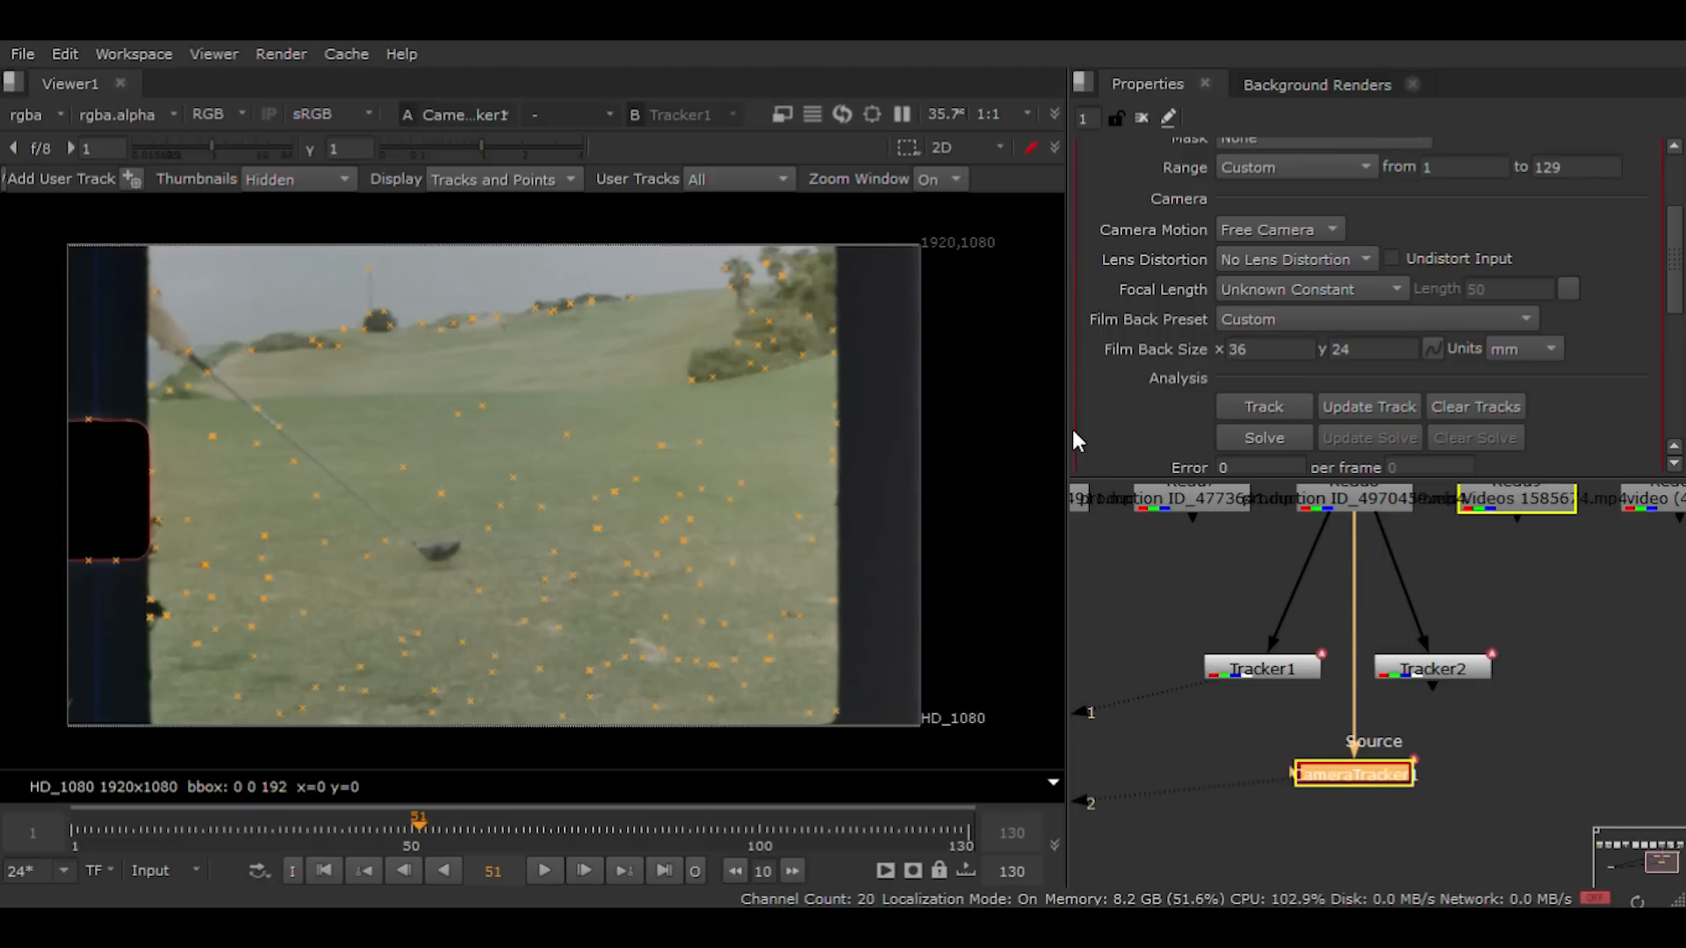
key(Left)
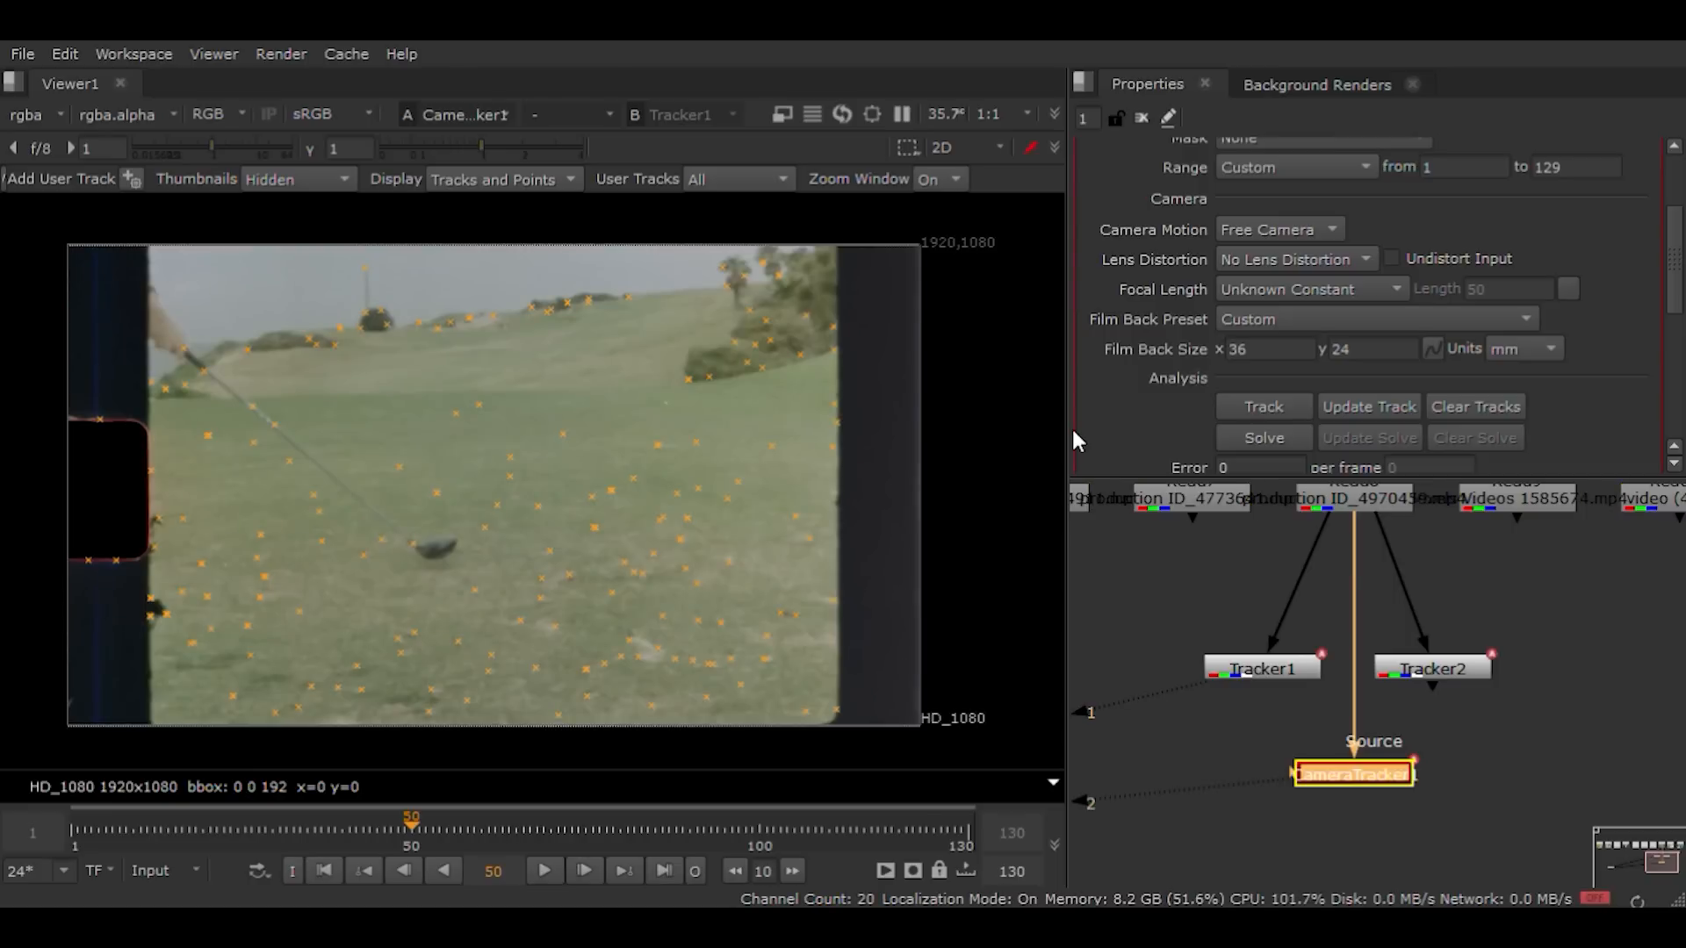
key(Left)
key(Left)
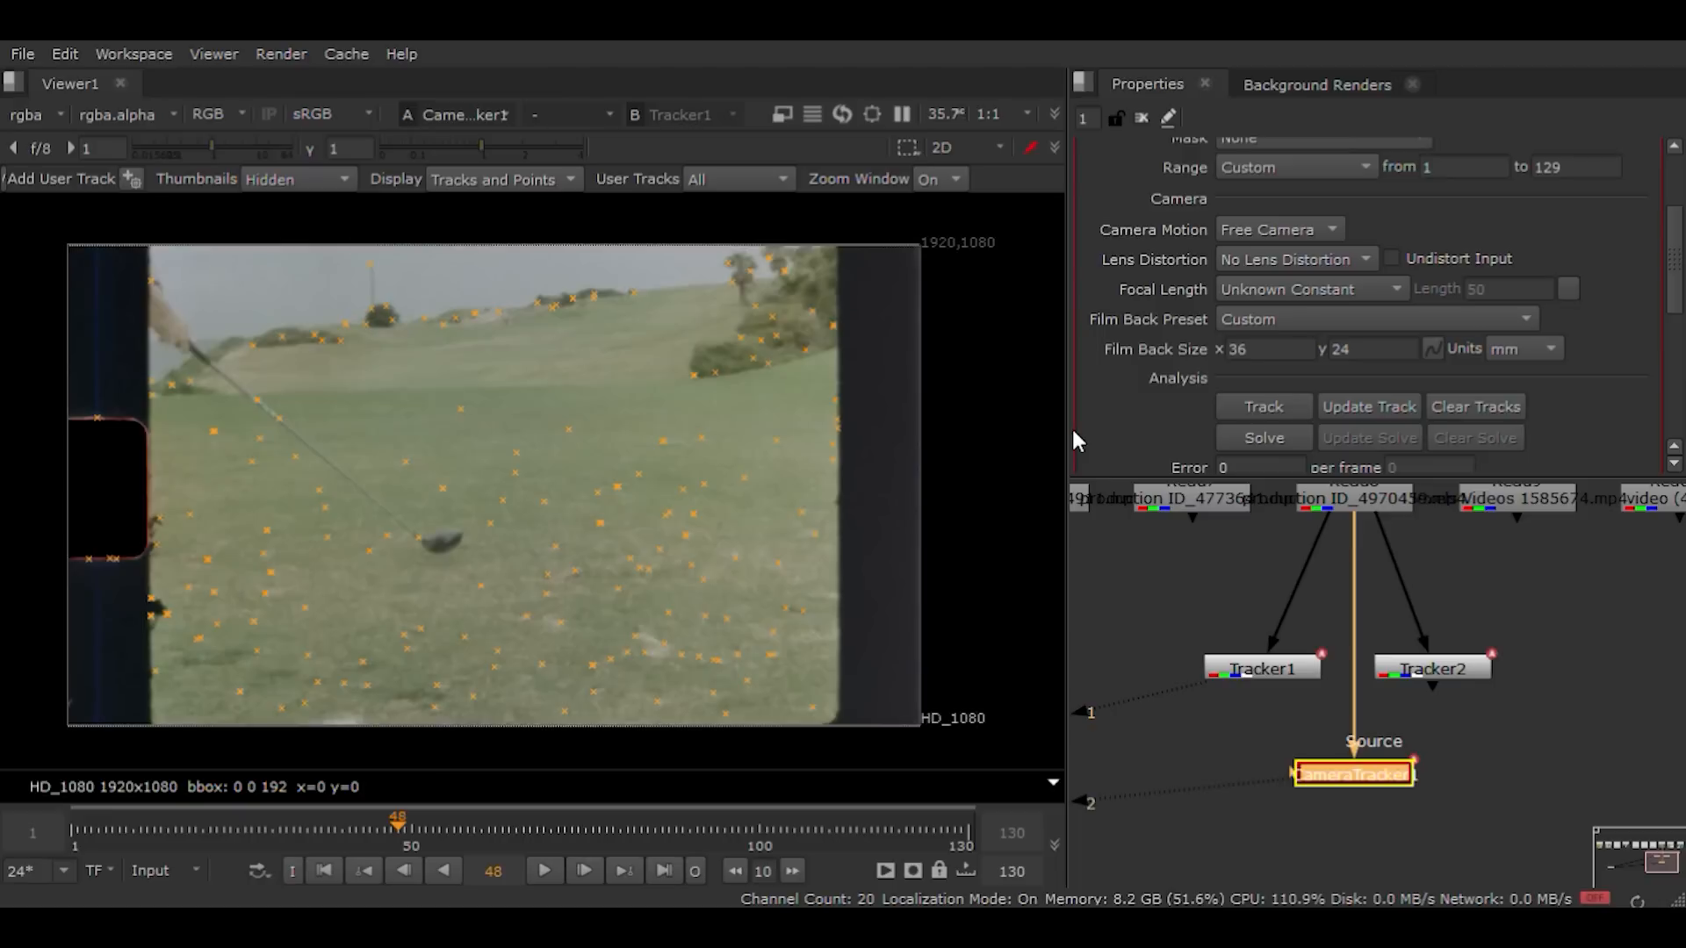
key(Left)
key(Left)
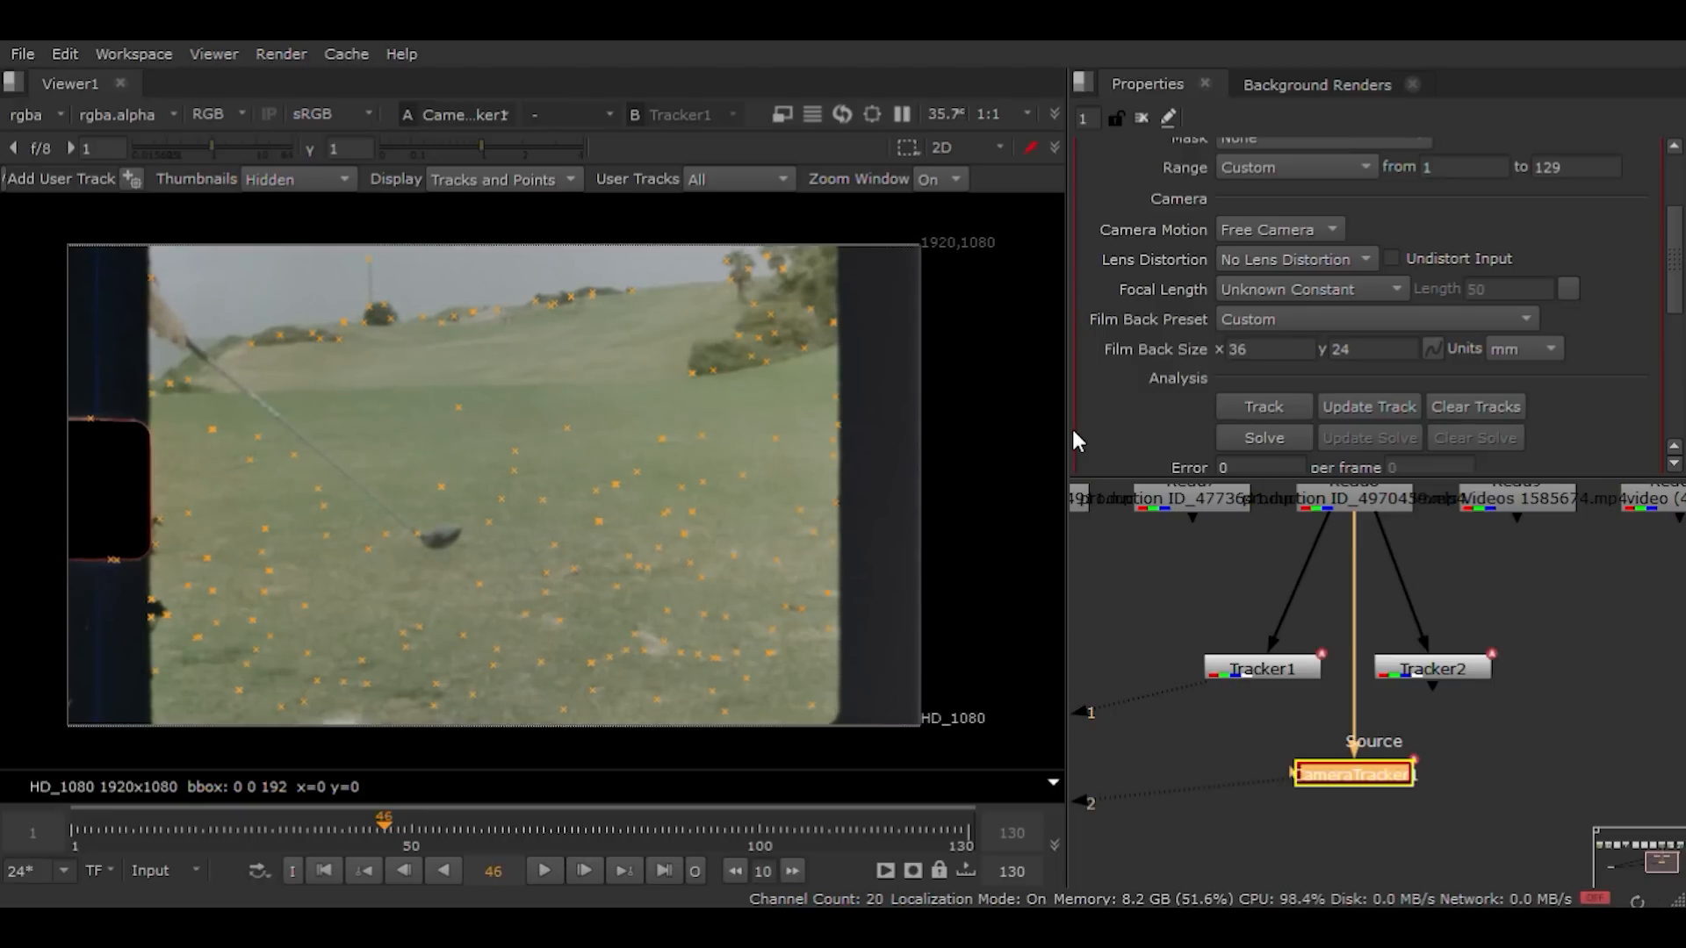
key(Left)
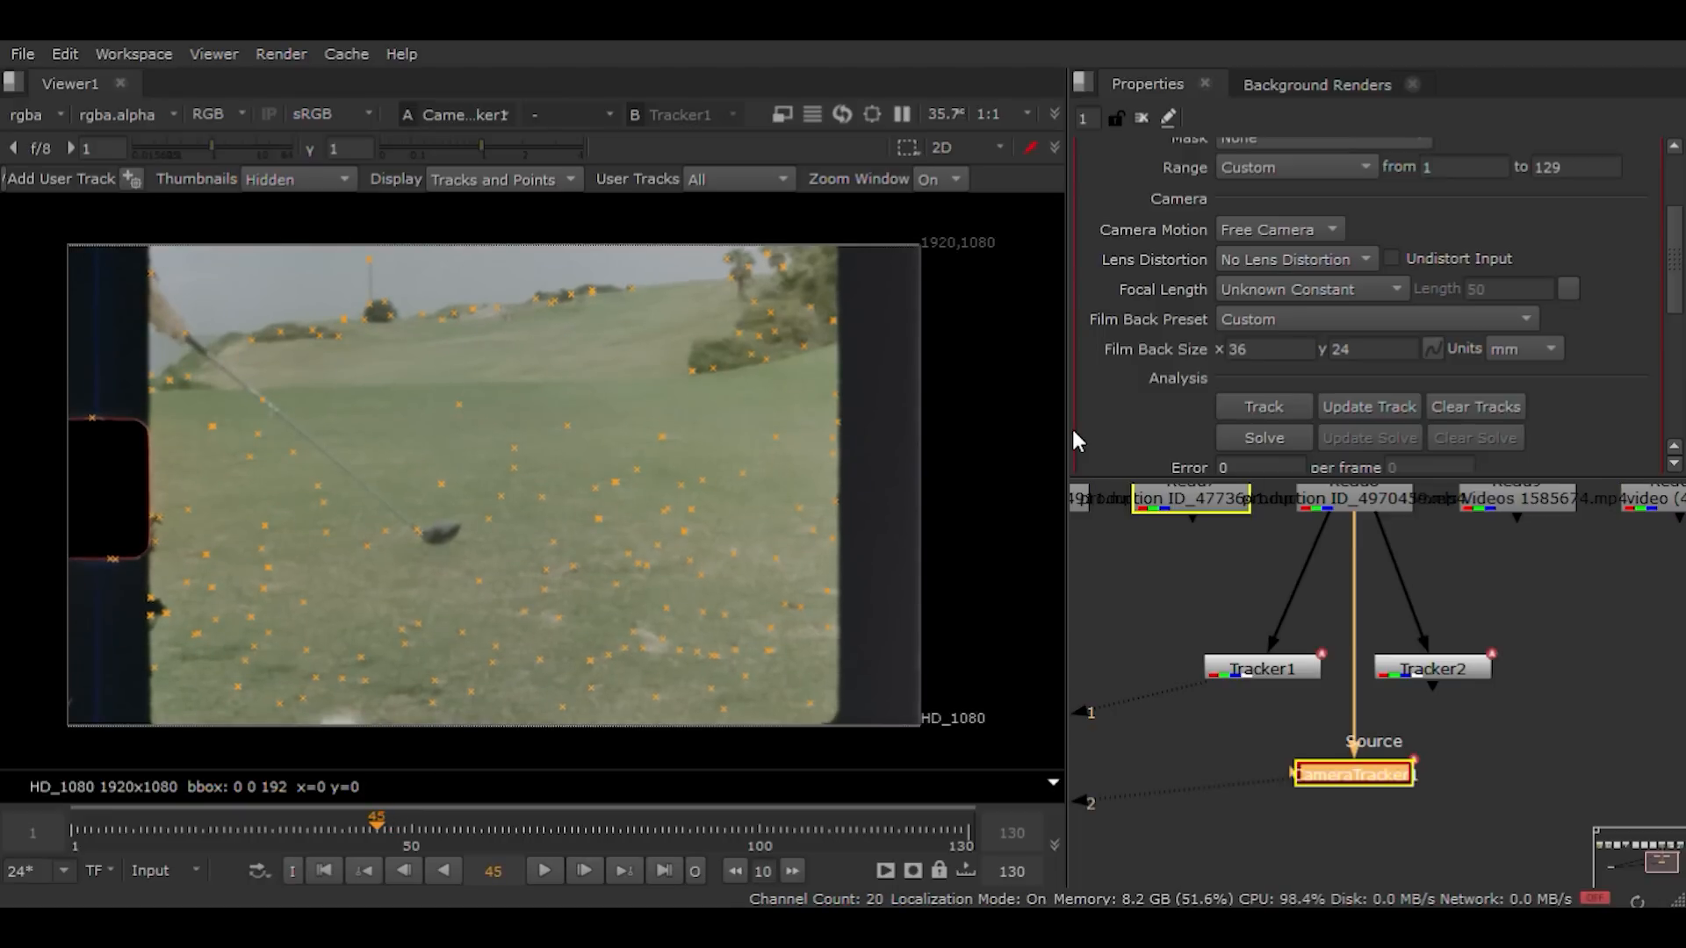
key(Left)
key(Left)
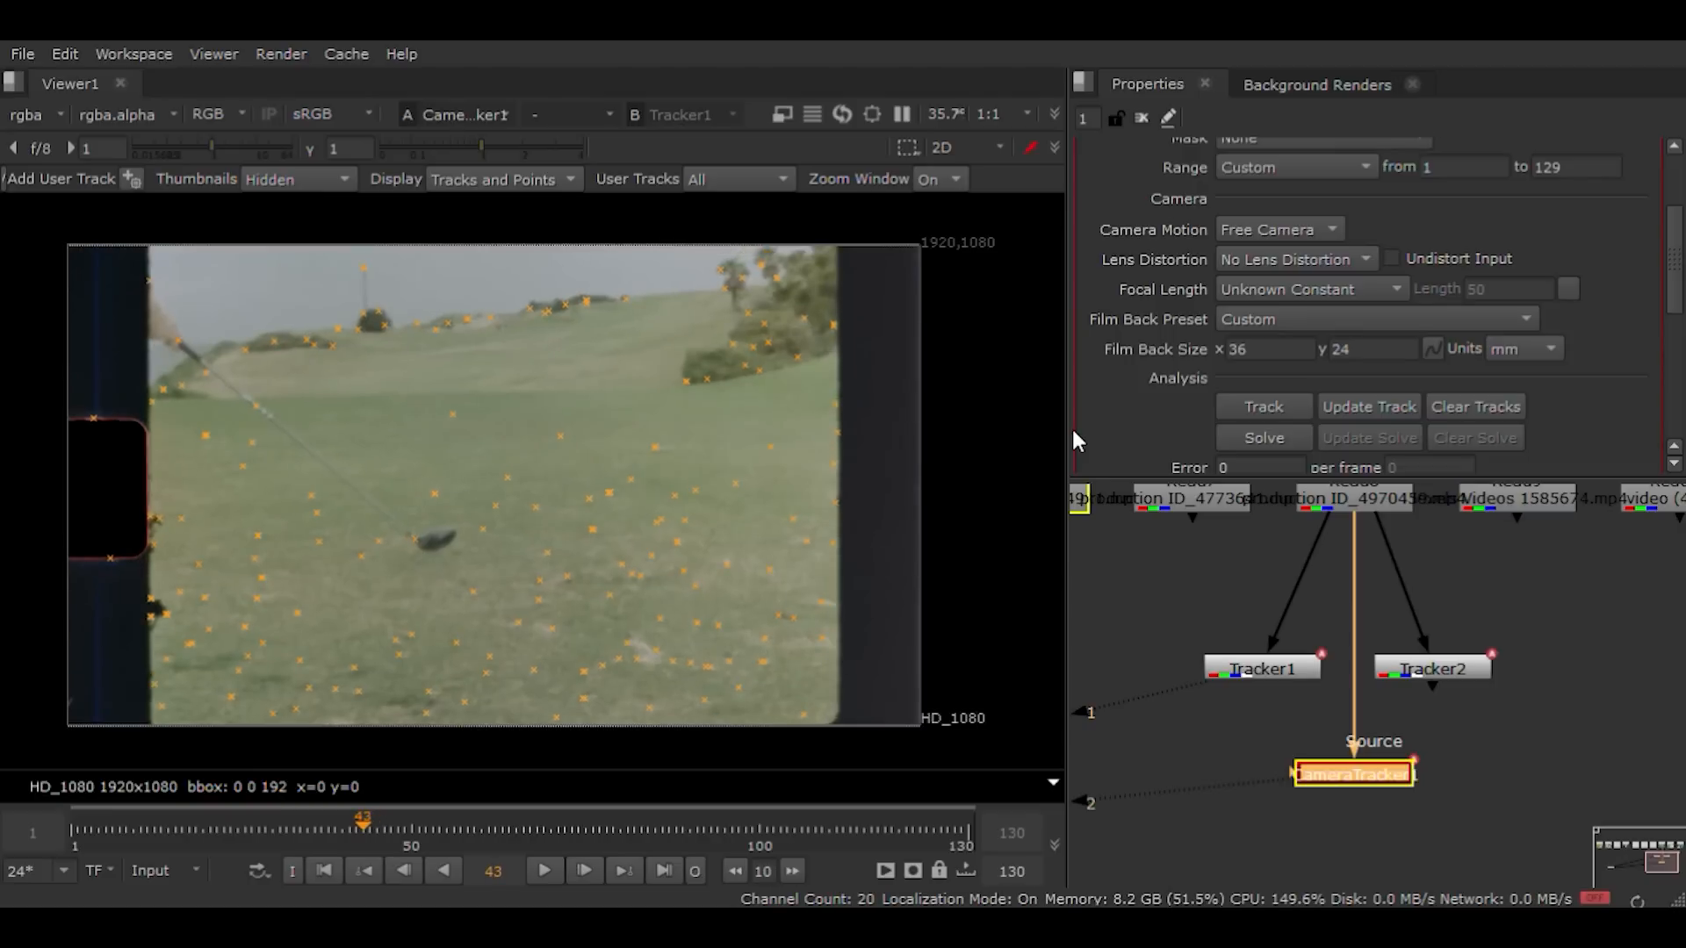
key(Left)
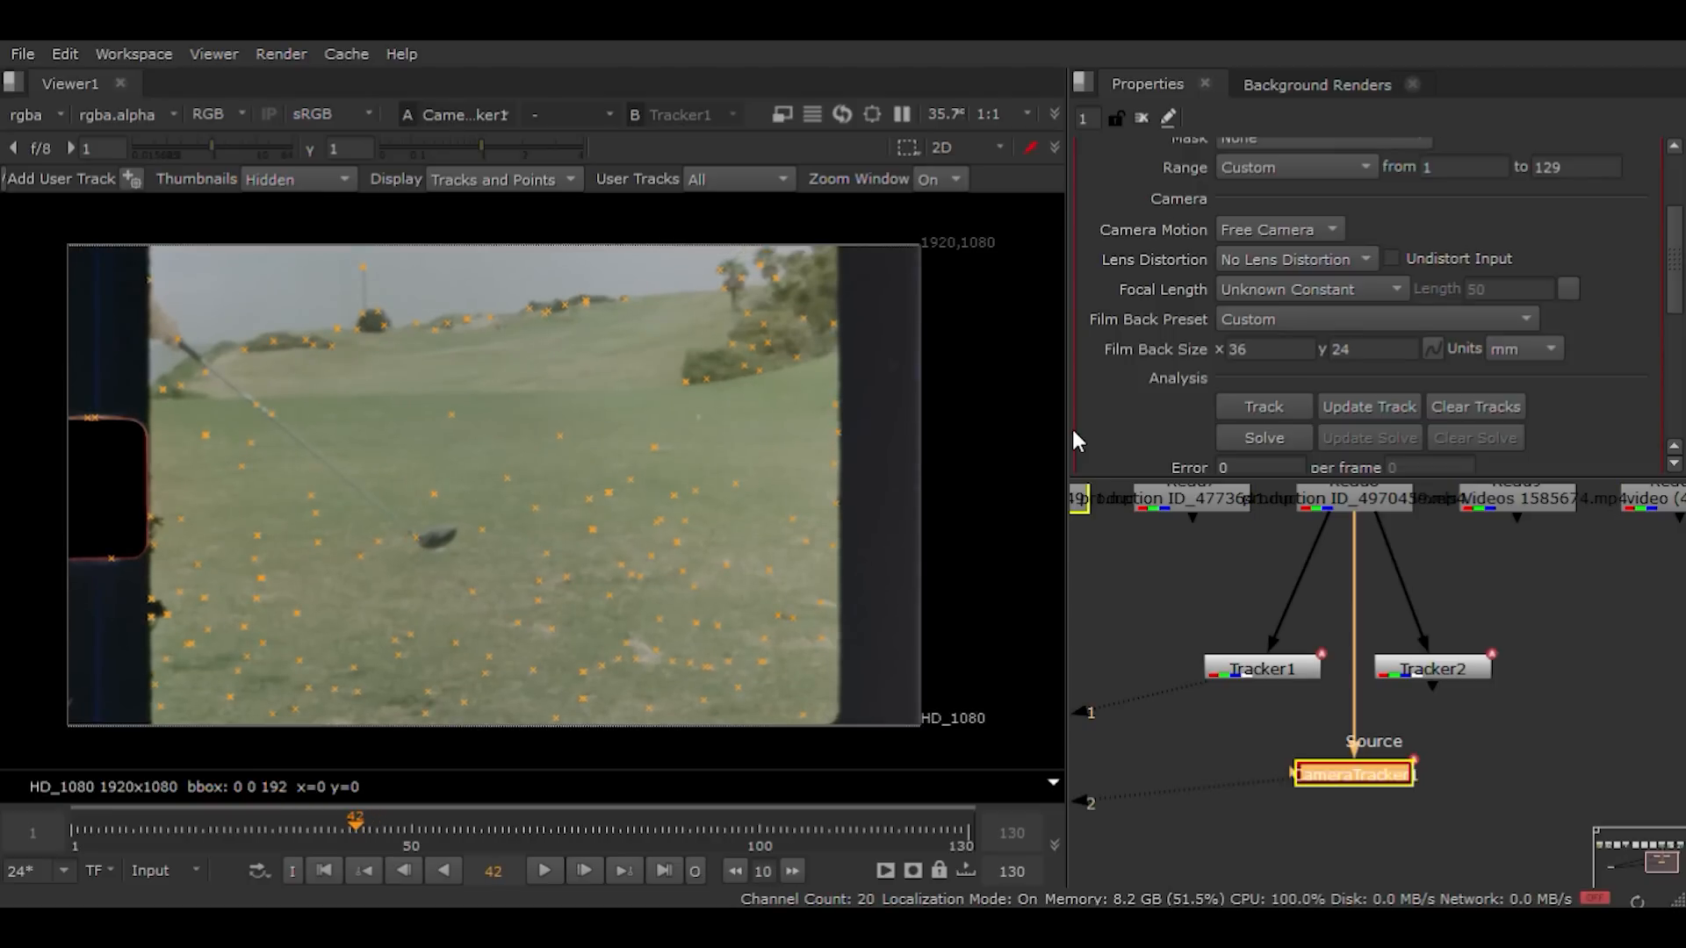
key(Left)
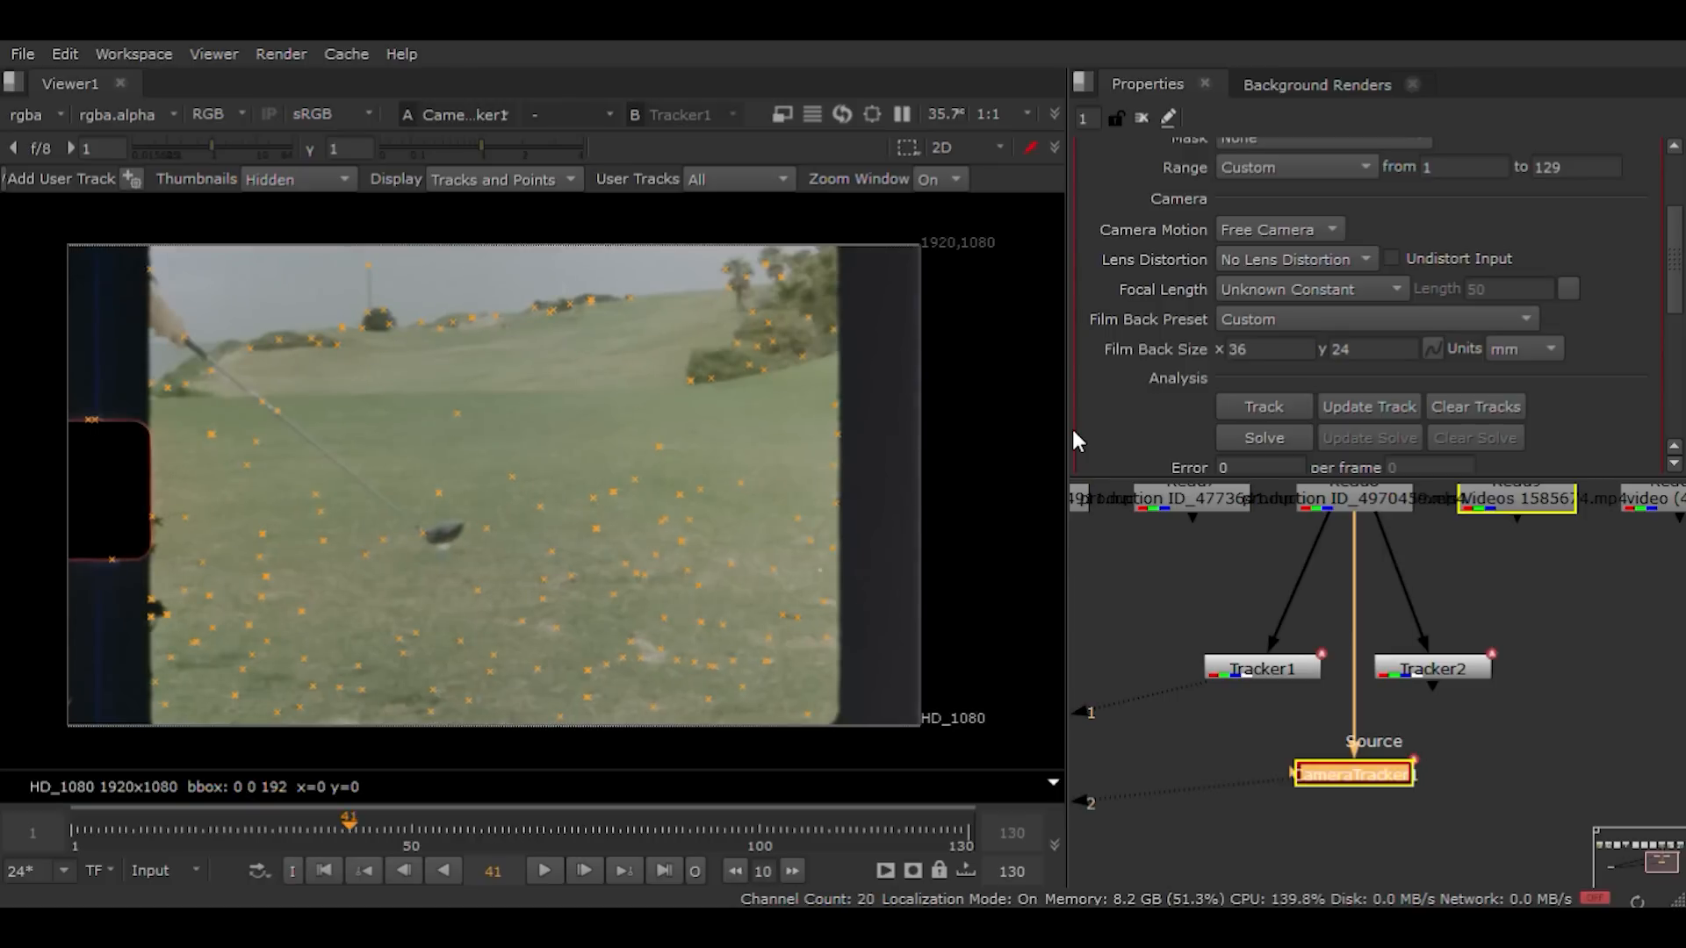
key(Left)
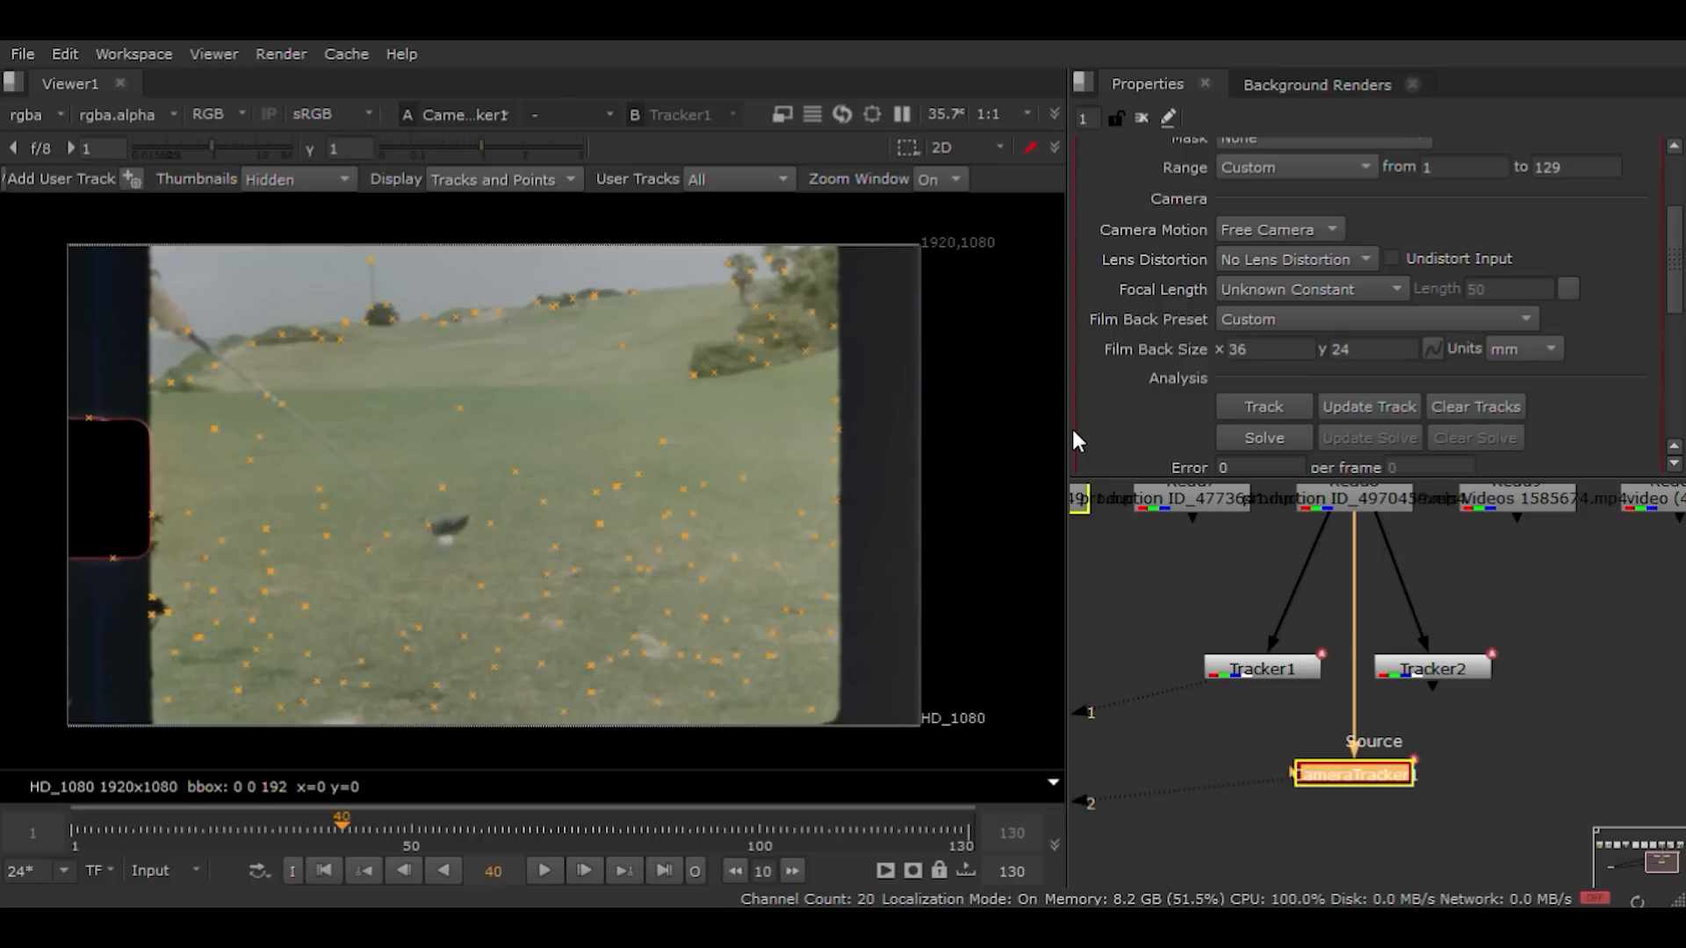
key(Left)
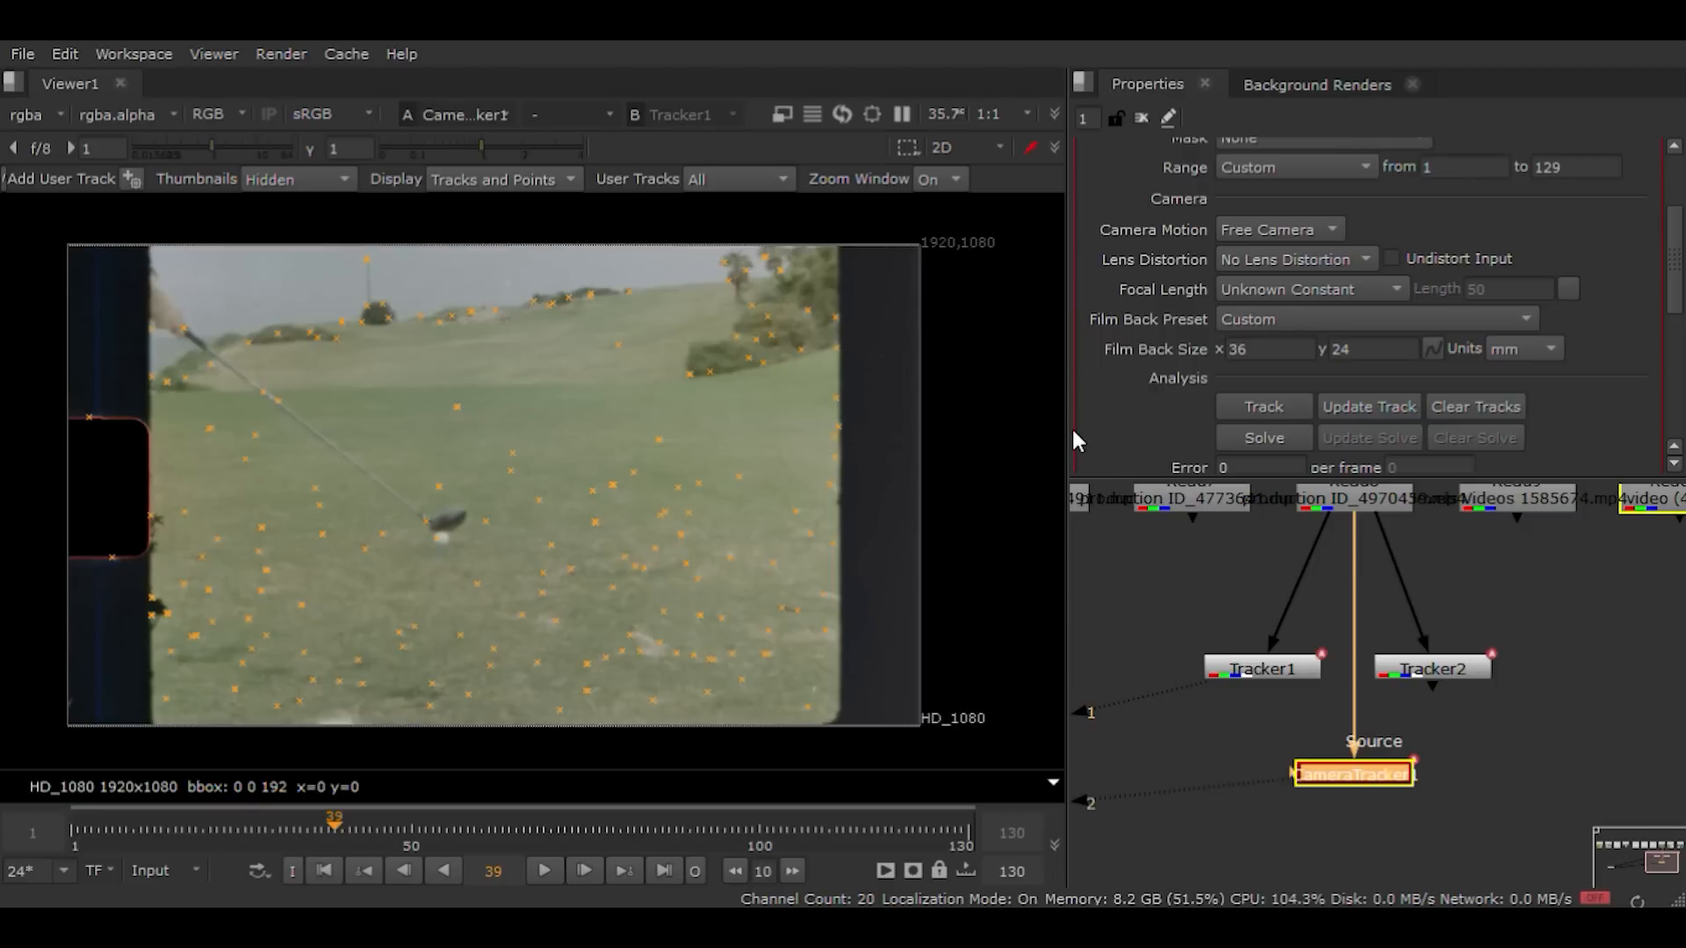
key(Left)
key(Left)
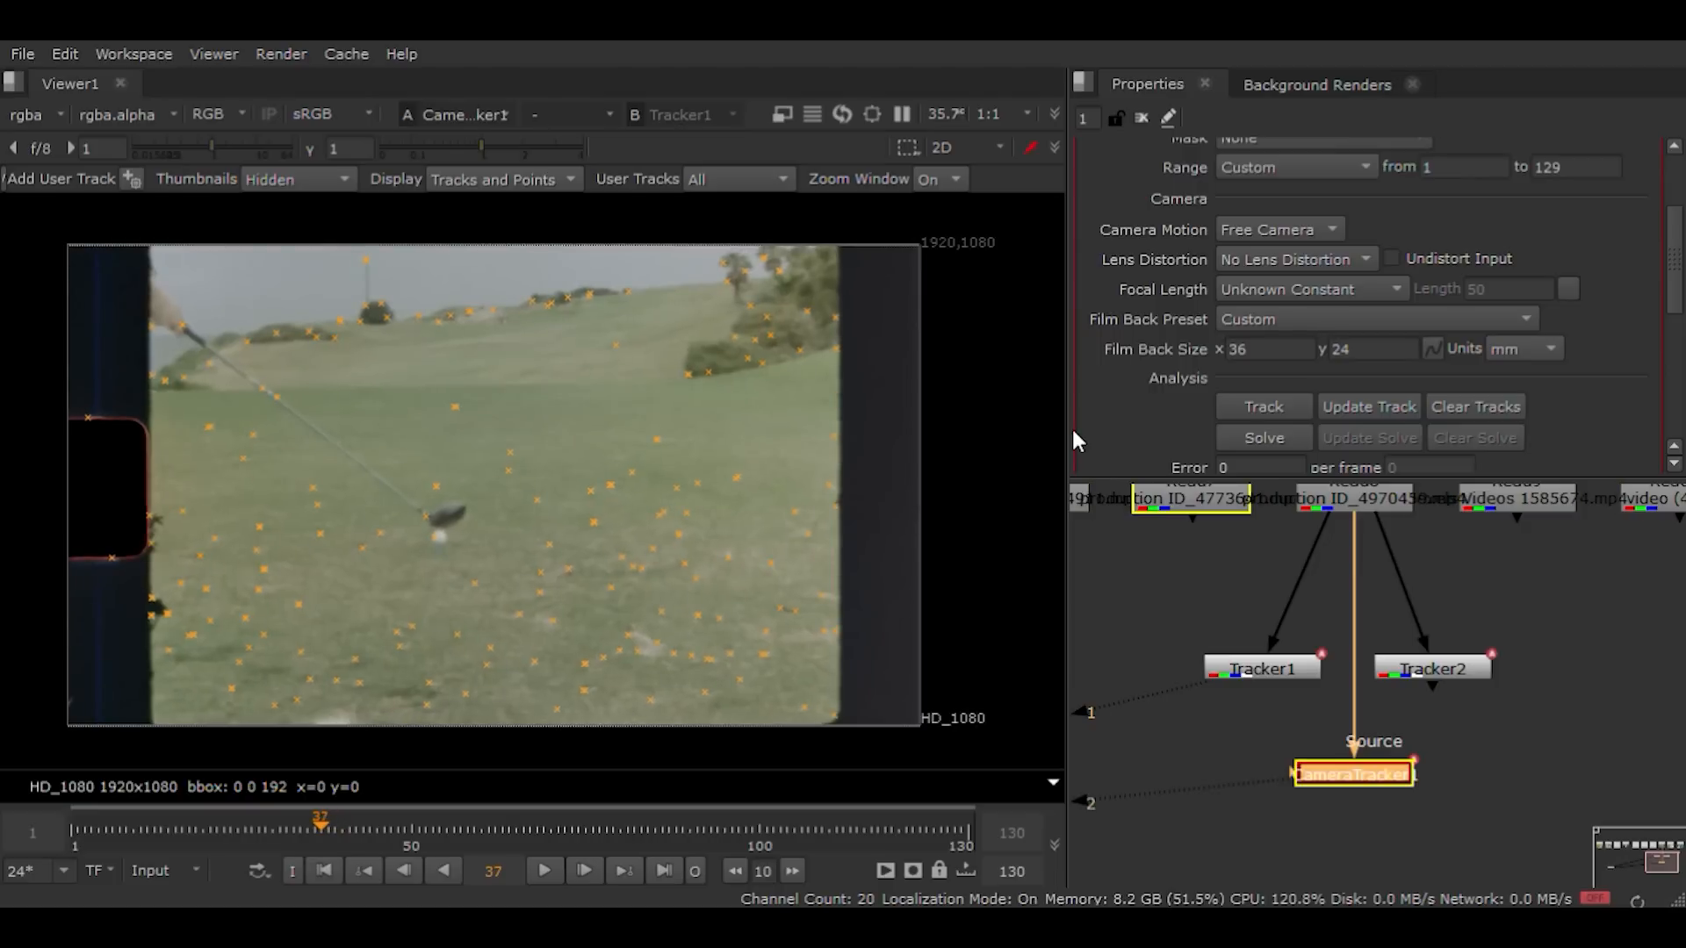
key(Left)
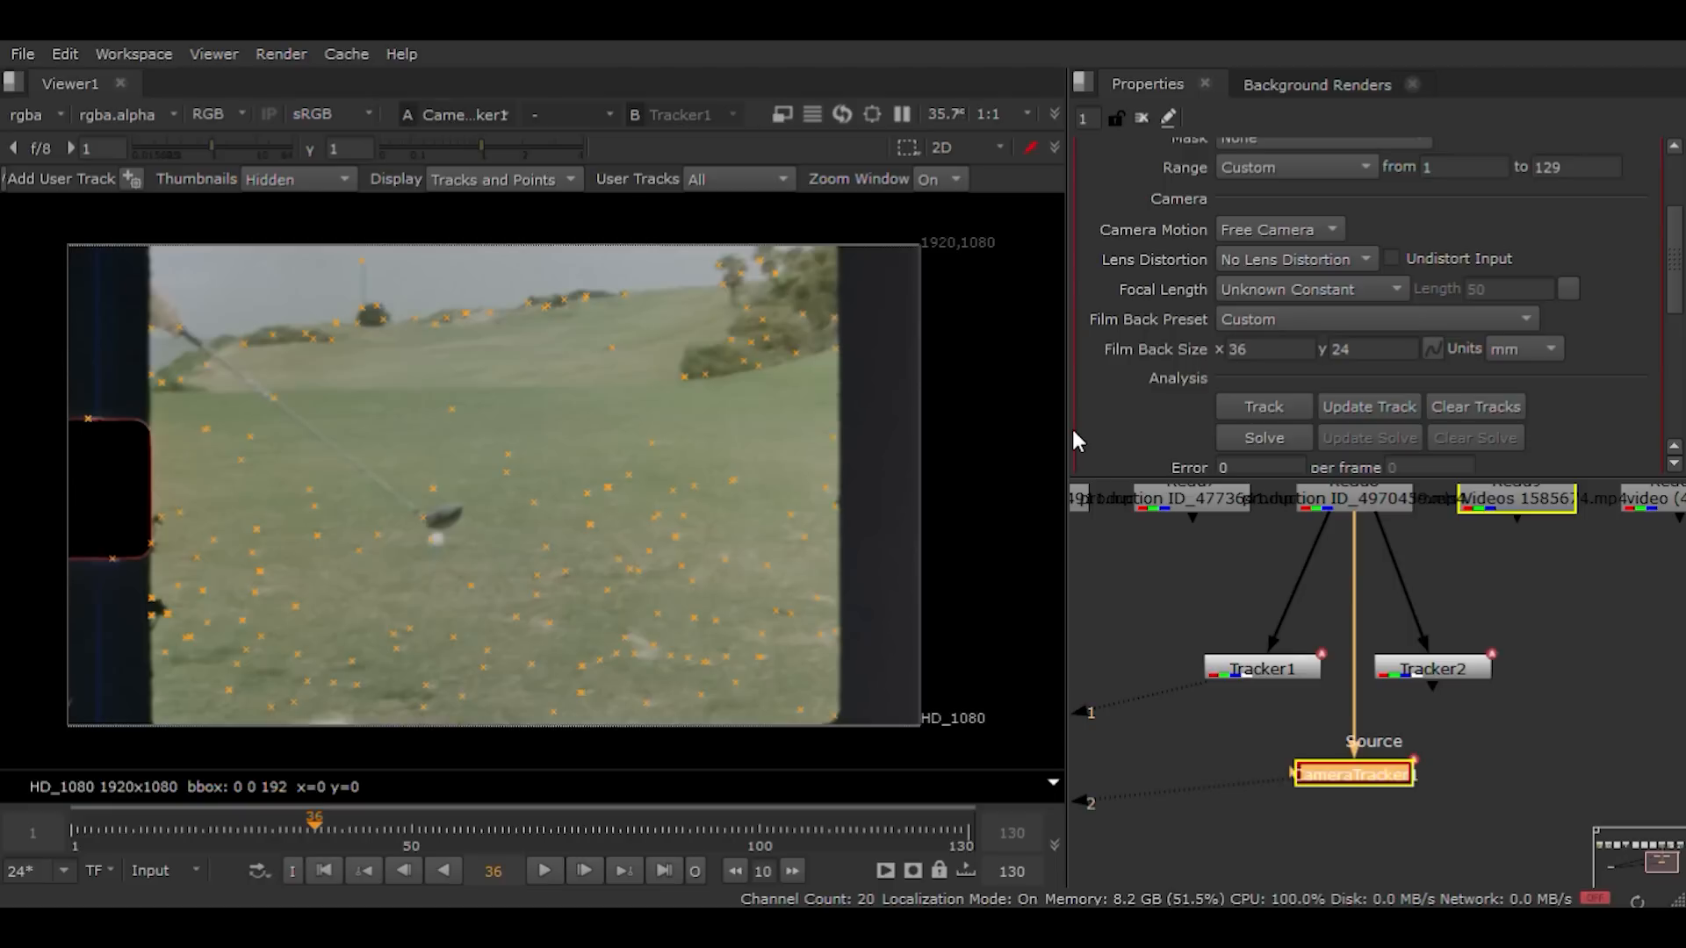
key(Left)
key(Left)
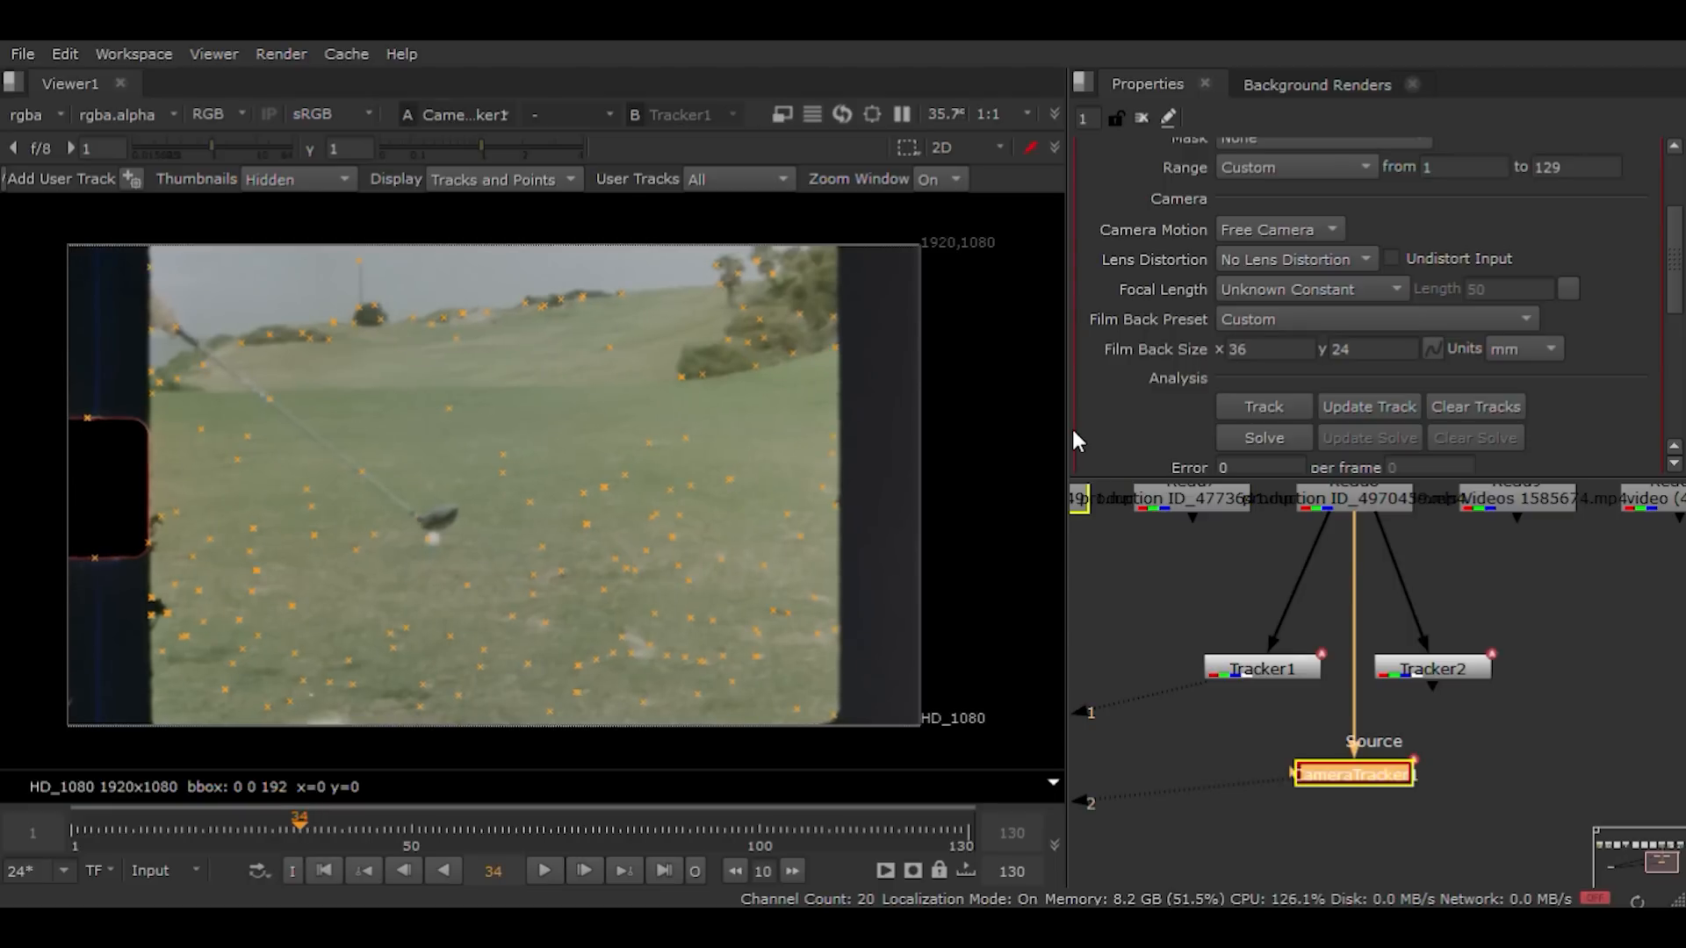
key(Left)
key(Left)
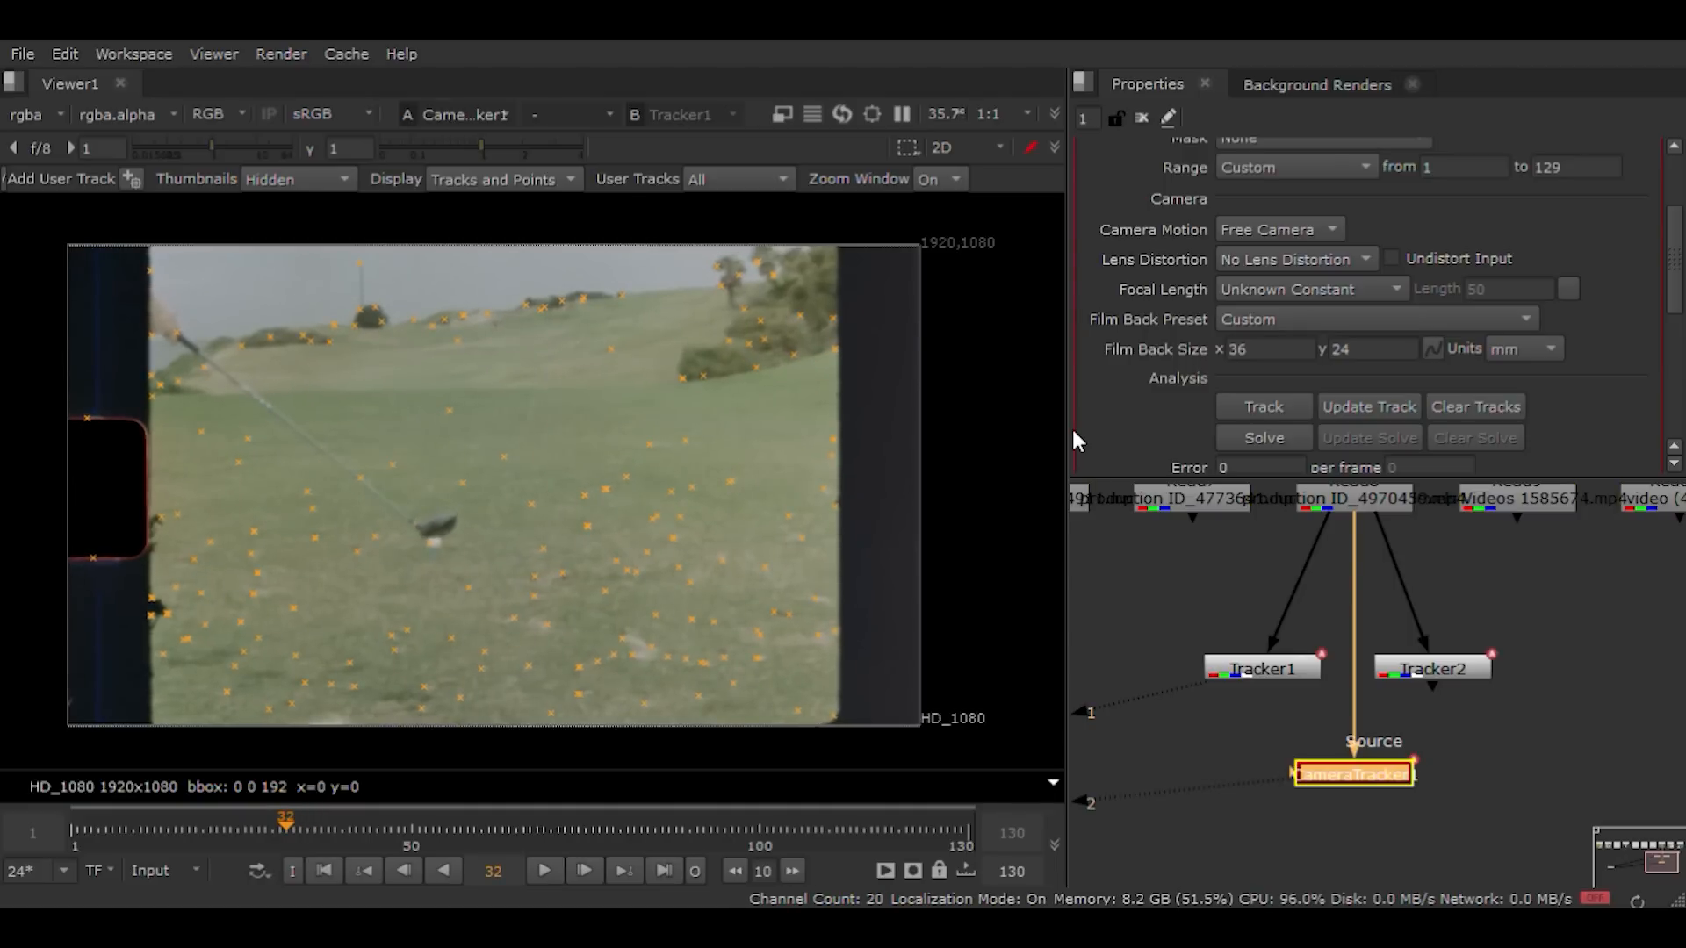
key(Left)
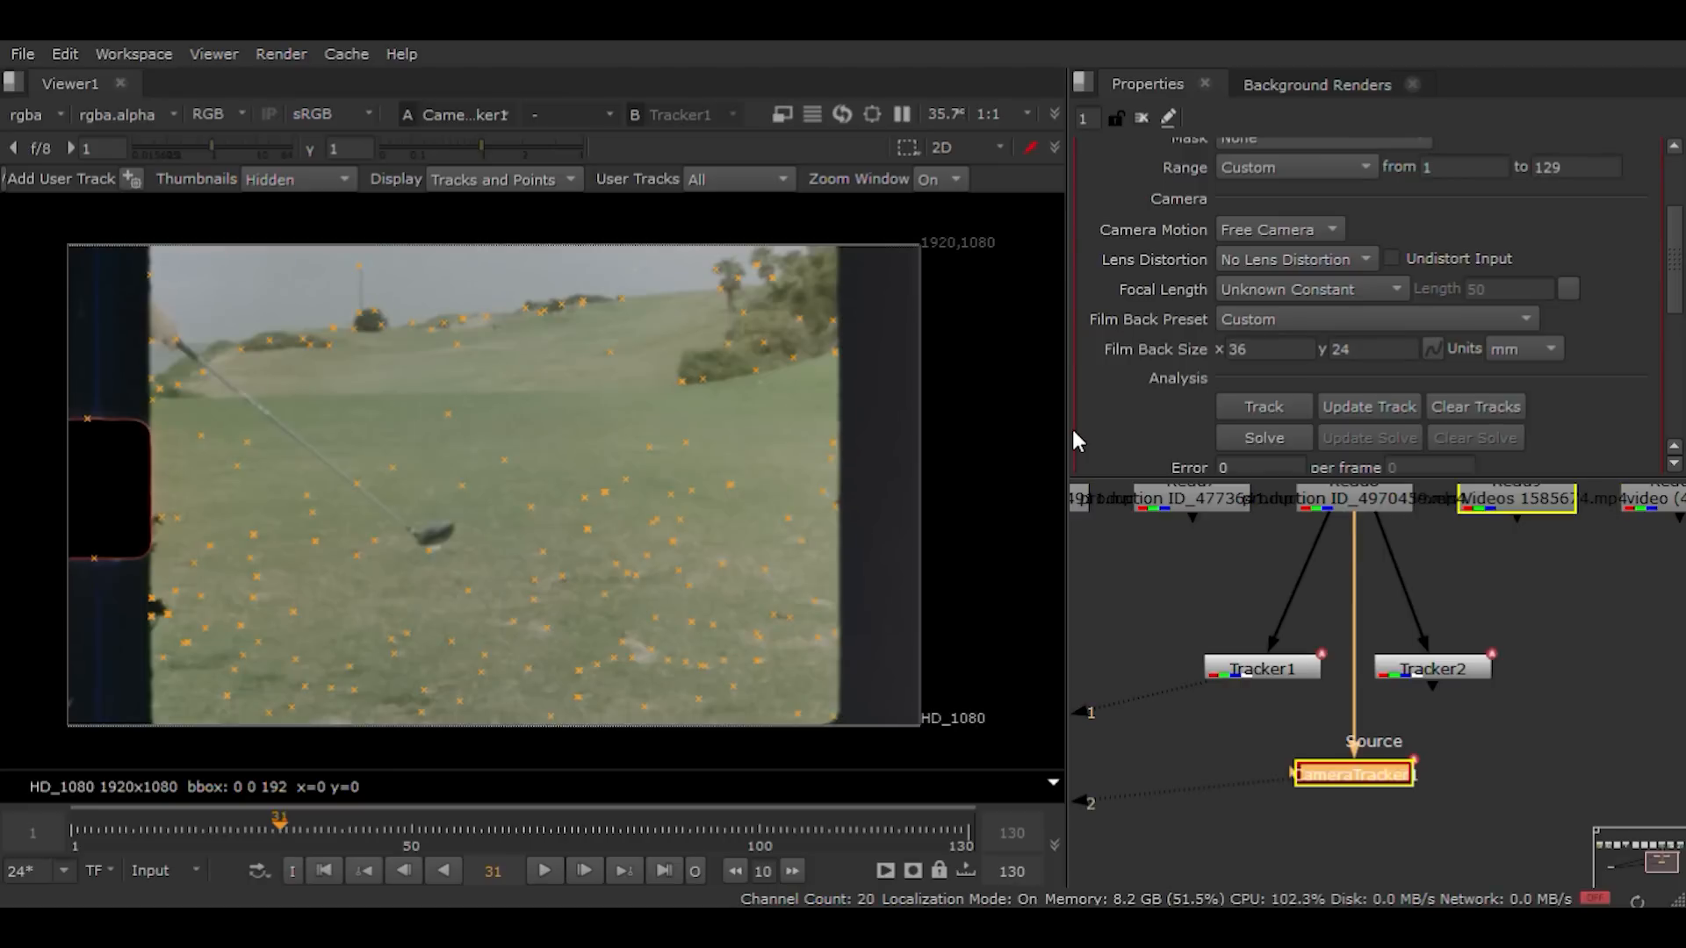
key(Left)
key(Left)
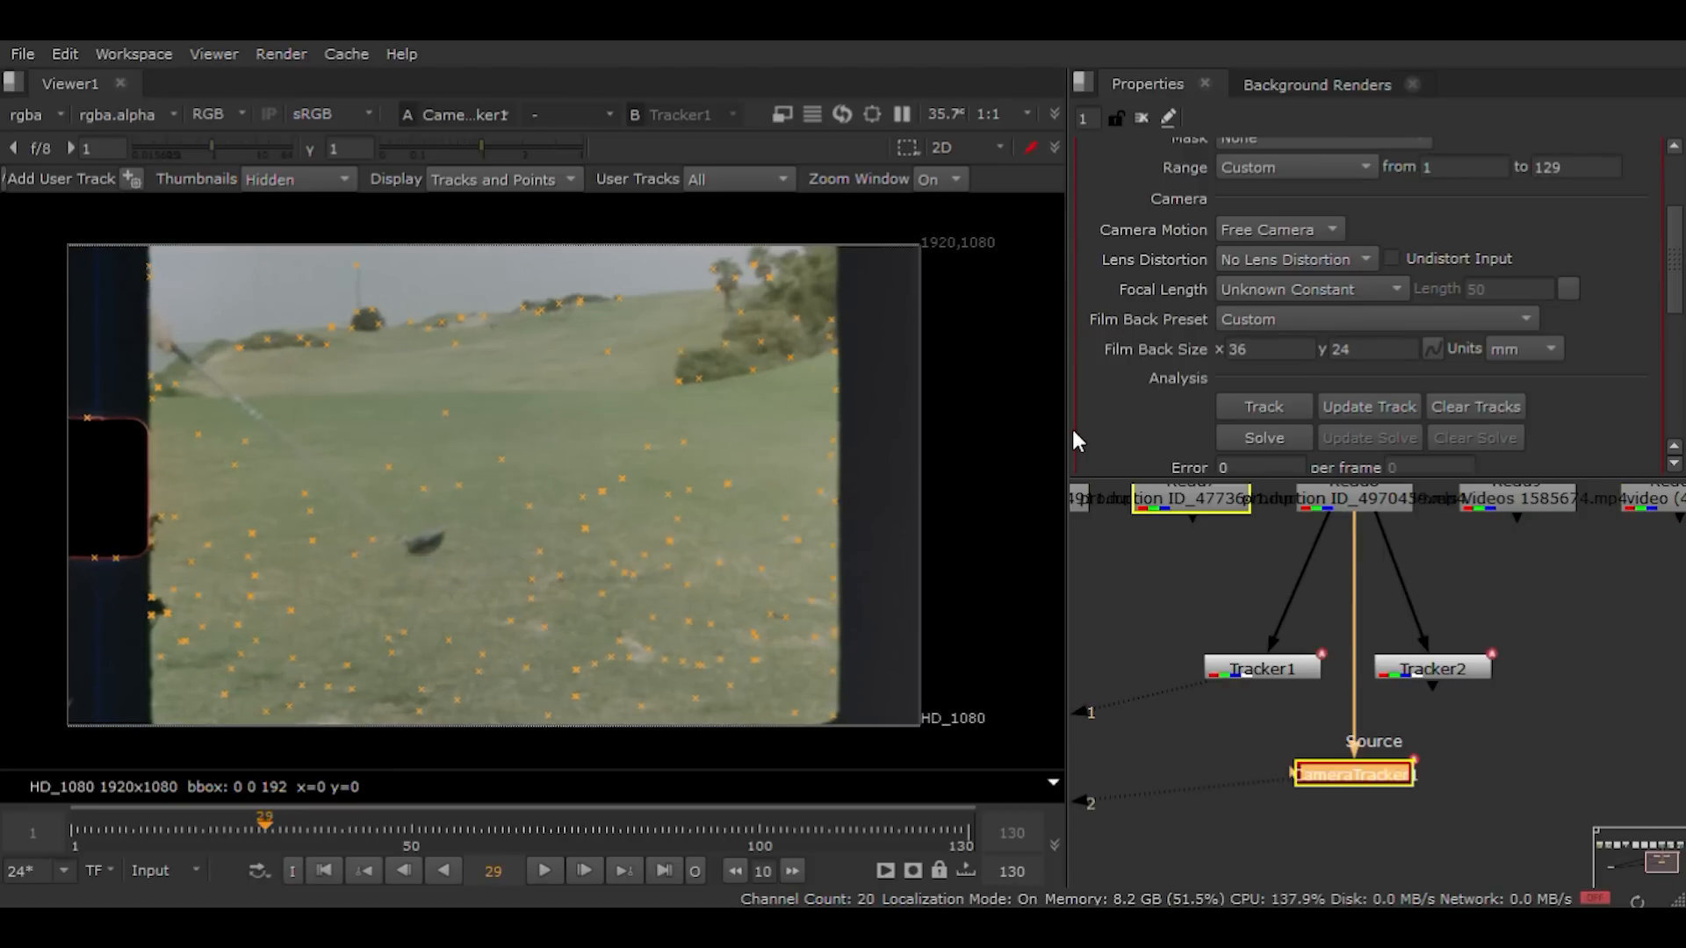
key(Left)
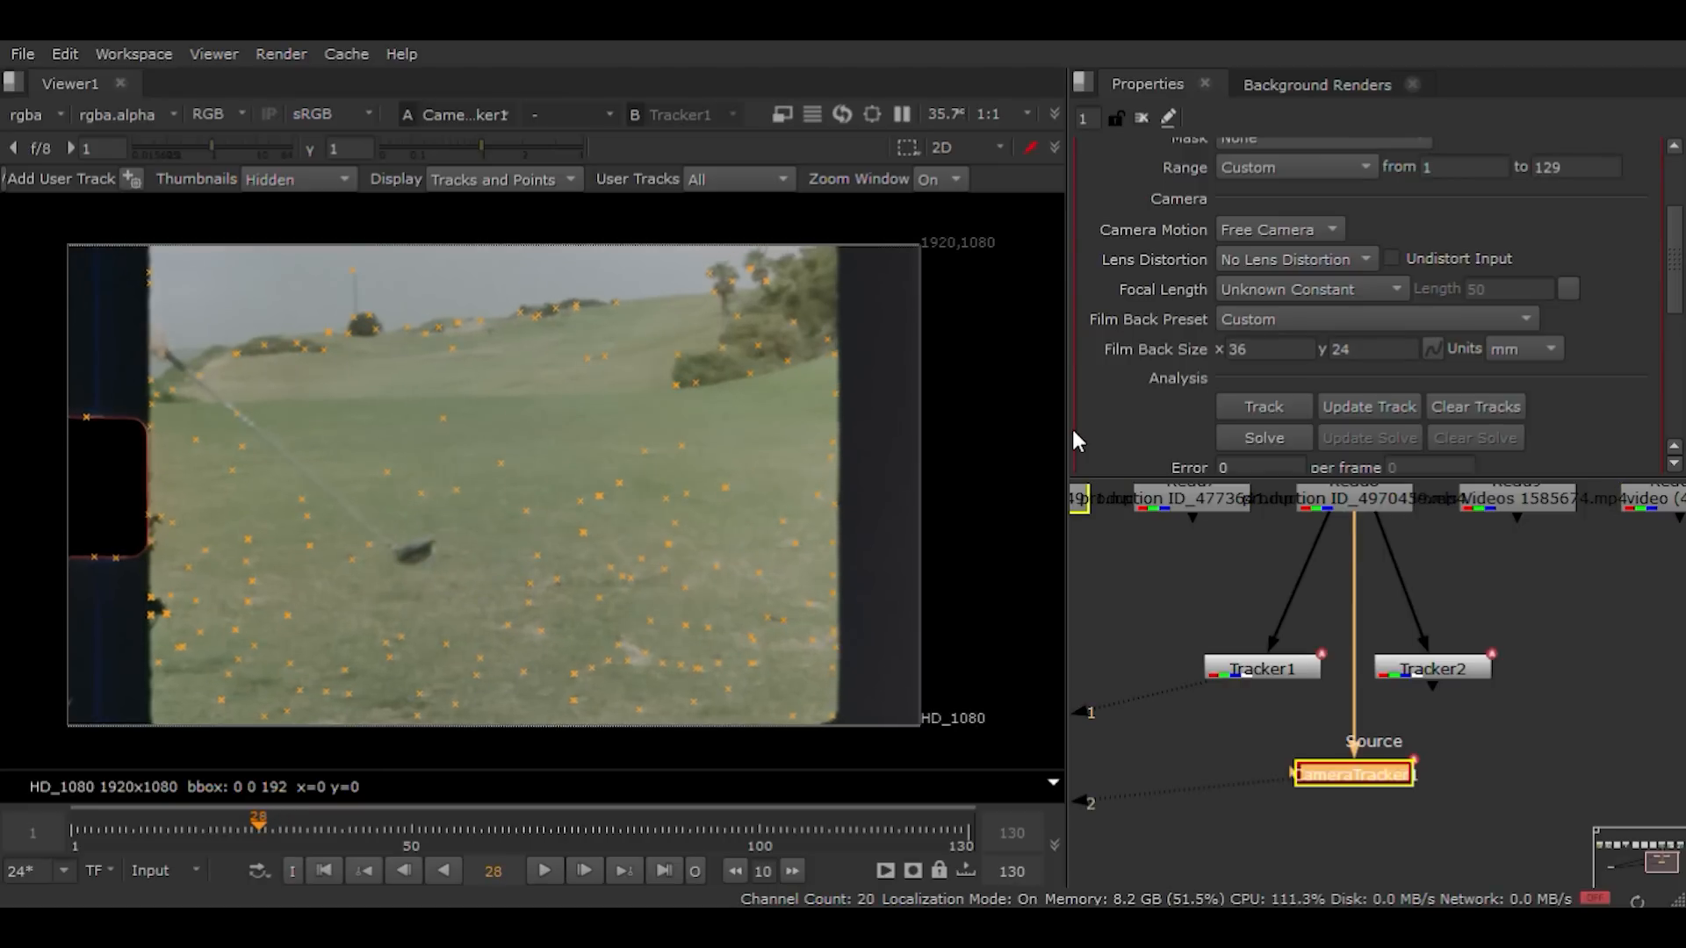
key(Left)
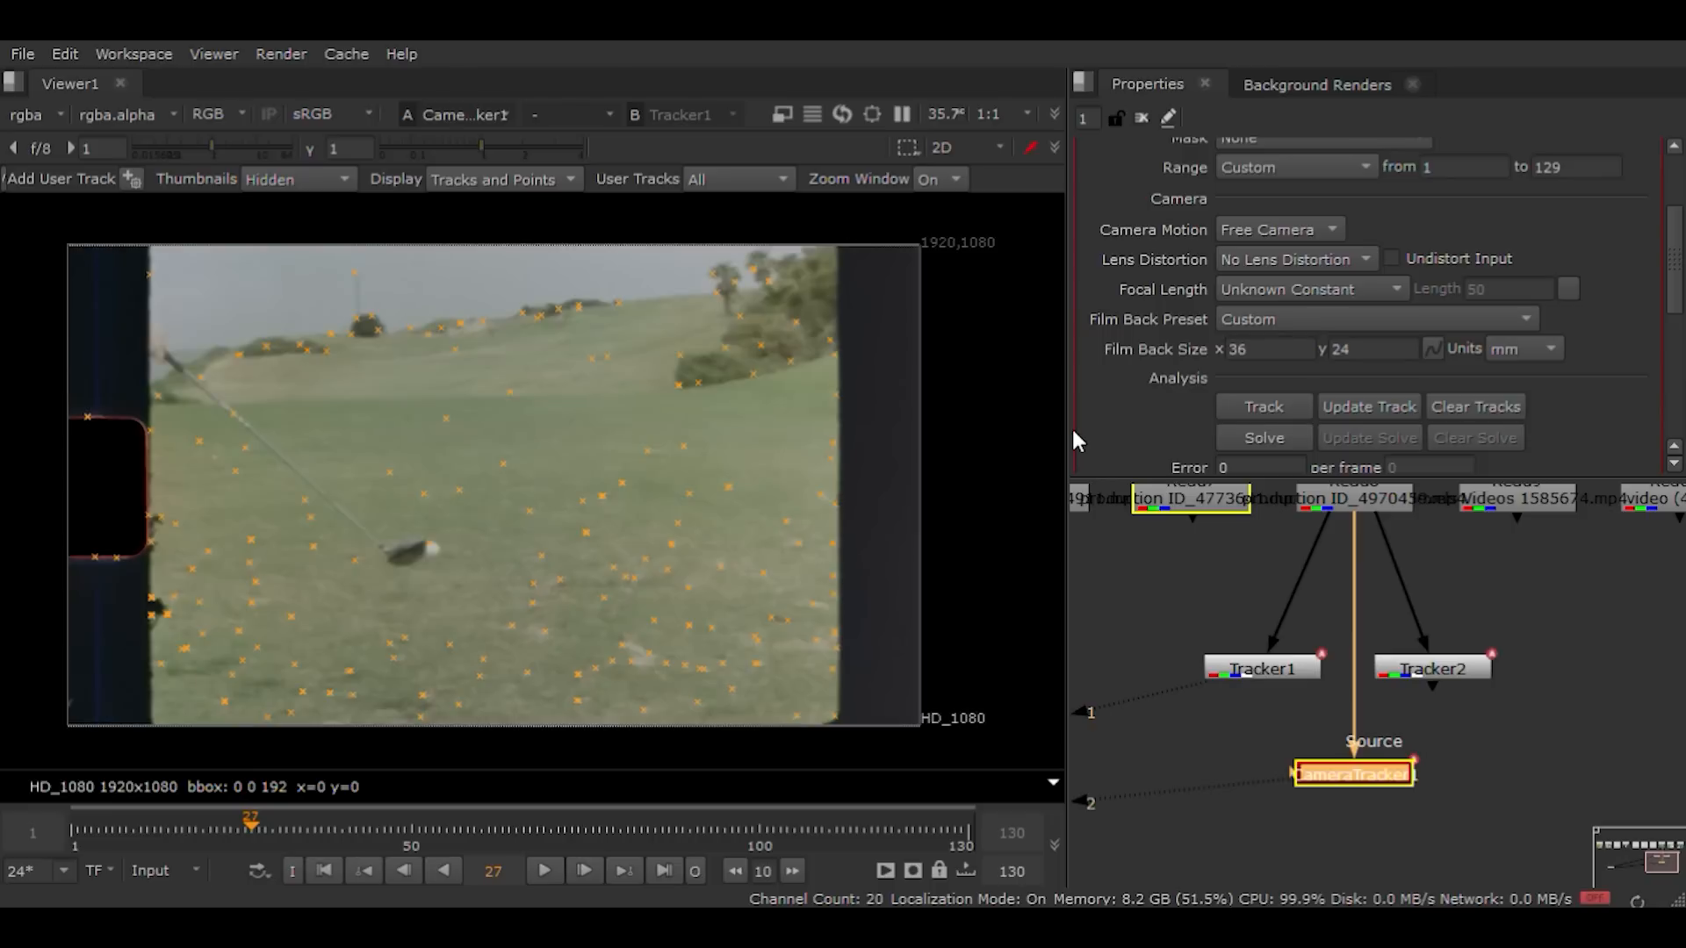
key(Left)
key(Left)
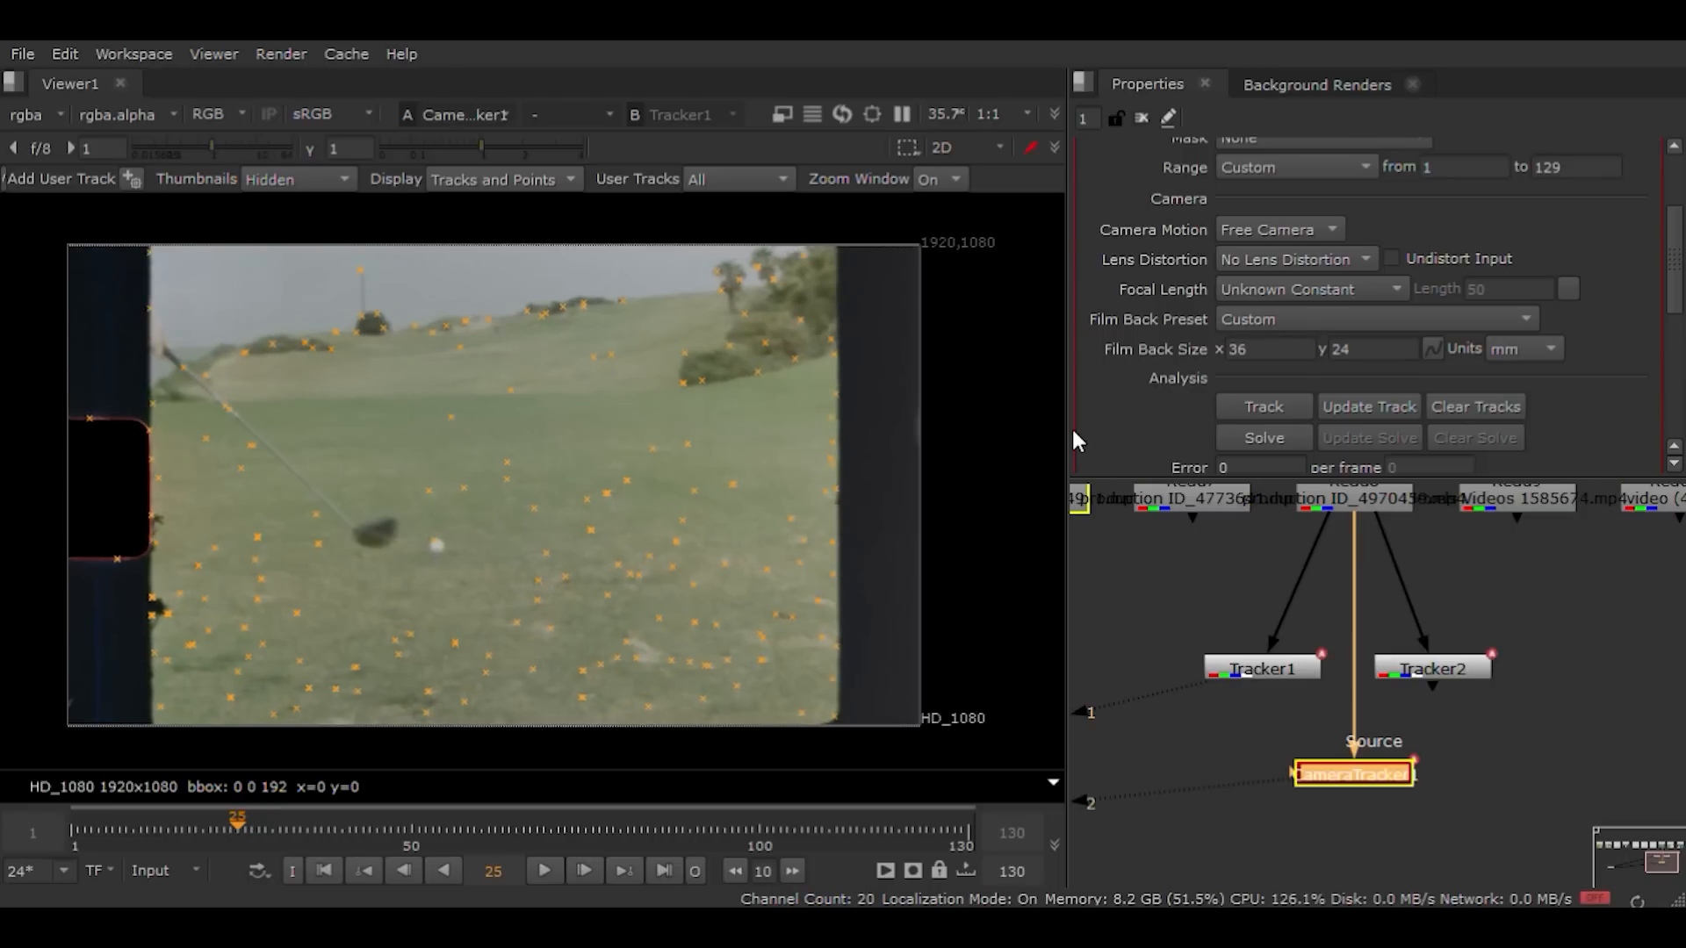
key(Left)
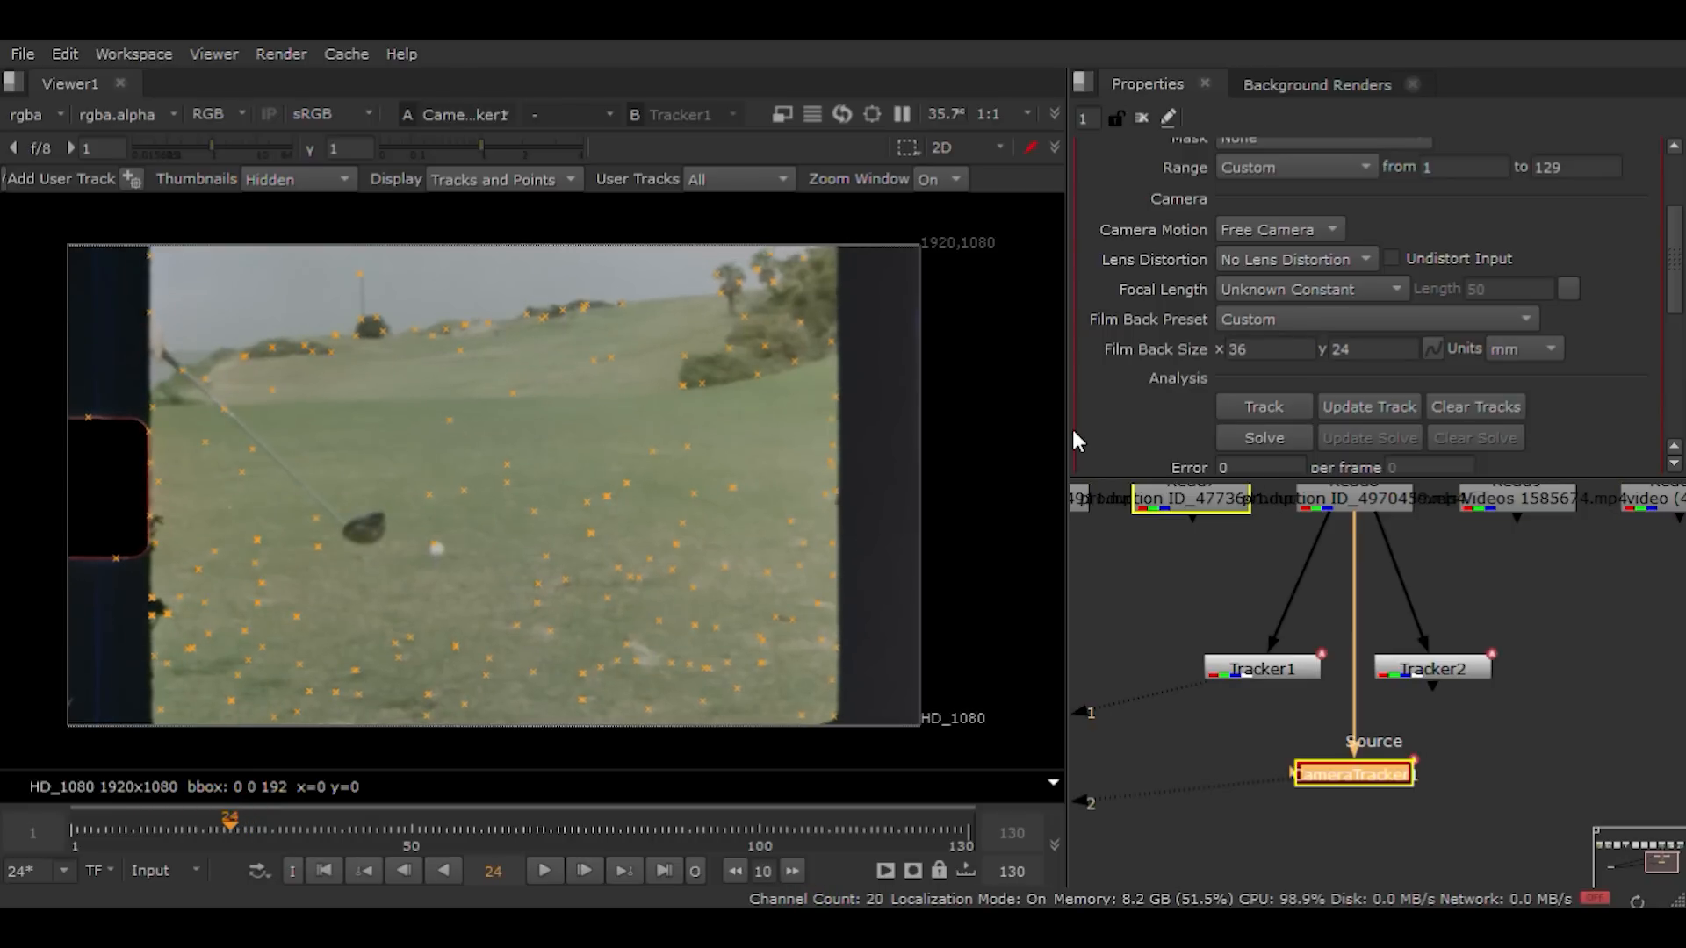
Step: Step backward frame by frame from frame 24 to the clip's start to examine the tracked feature points around the ball and club
key(Left)
key(Left)
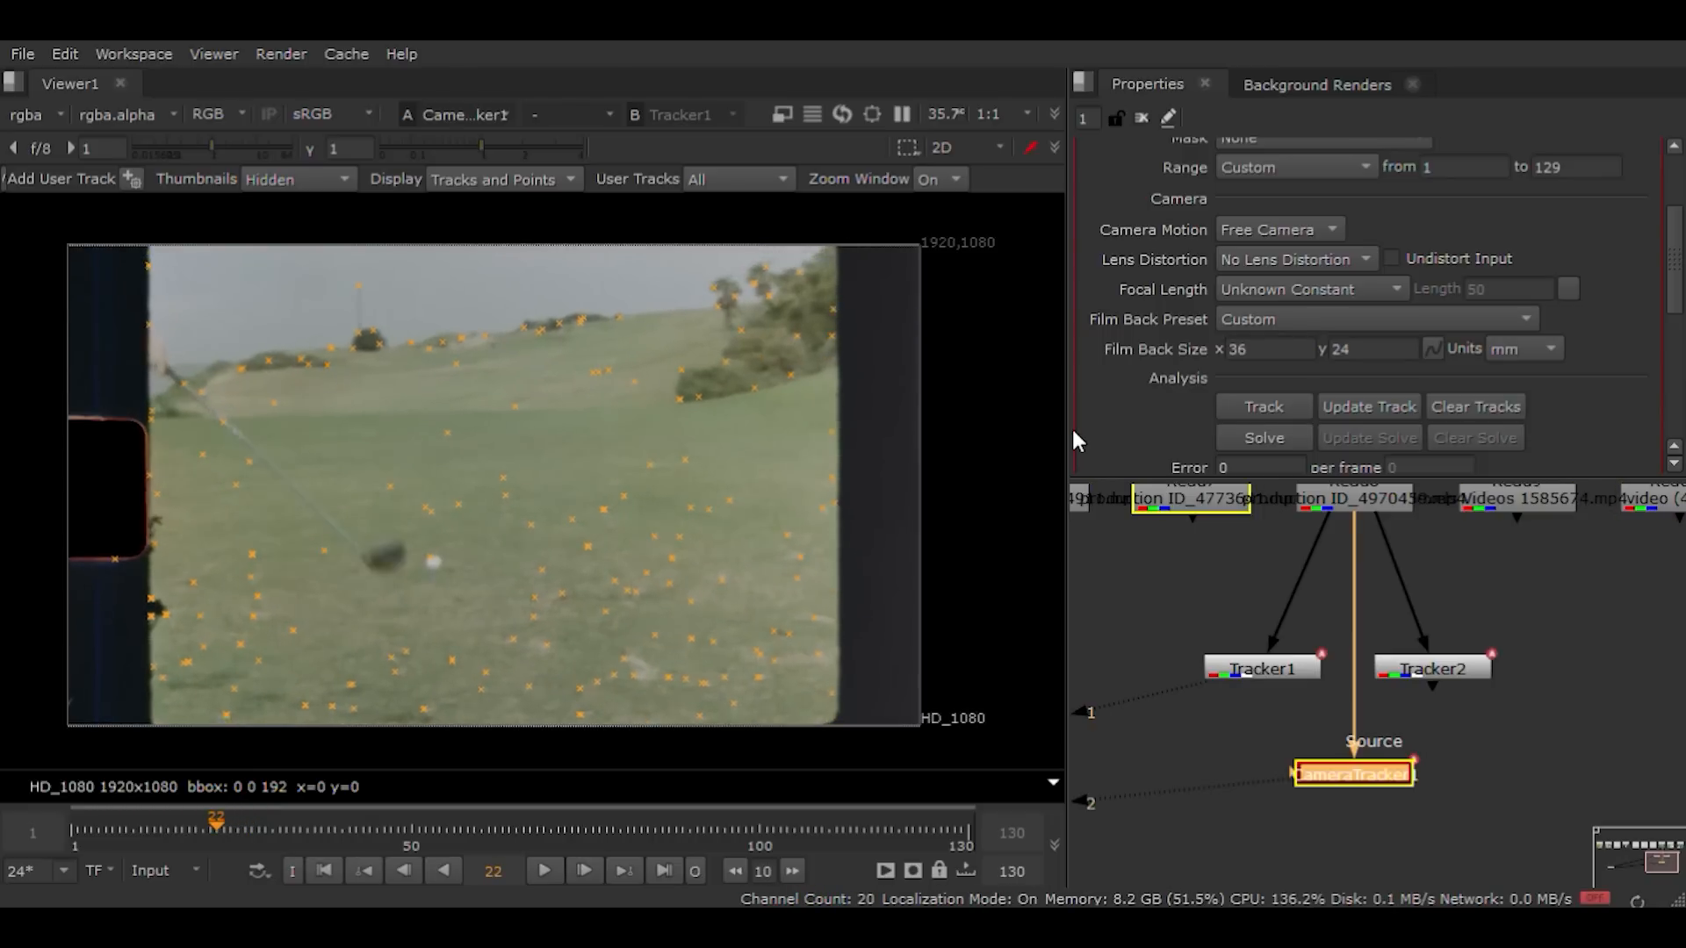
key(Left)
key(Left)
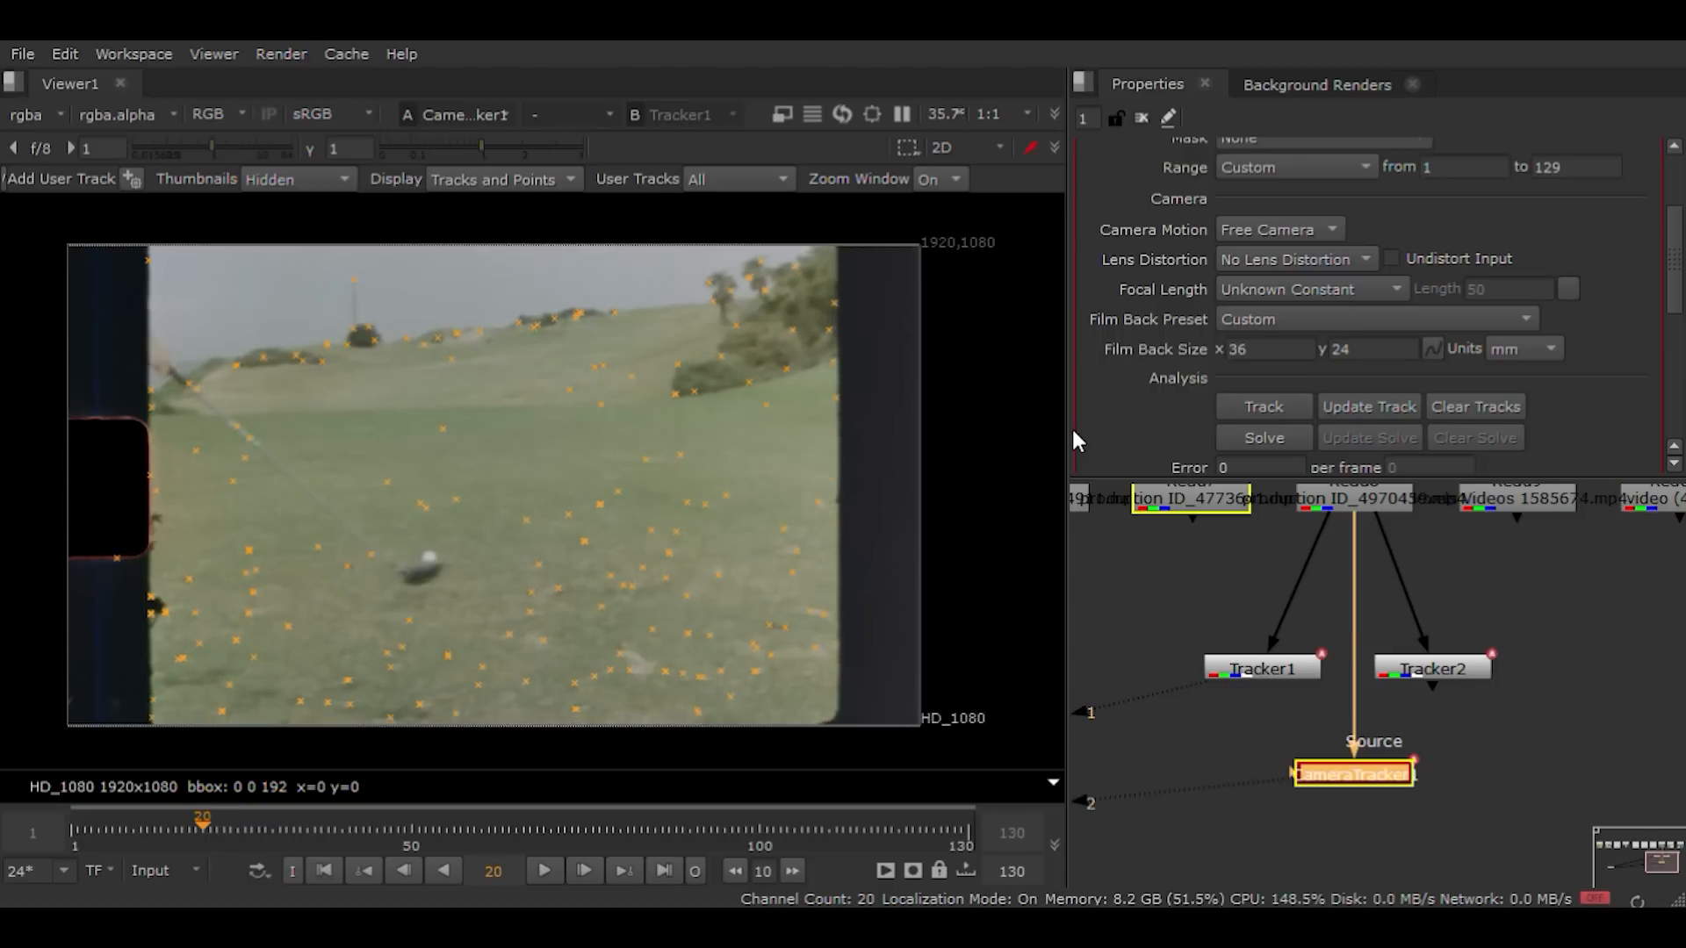
key(Left)
key(Left)
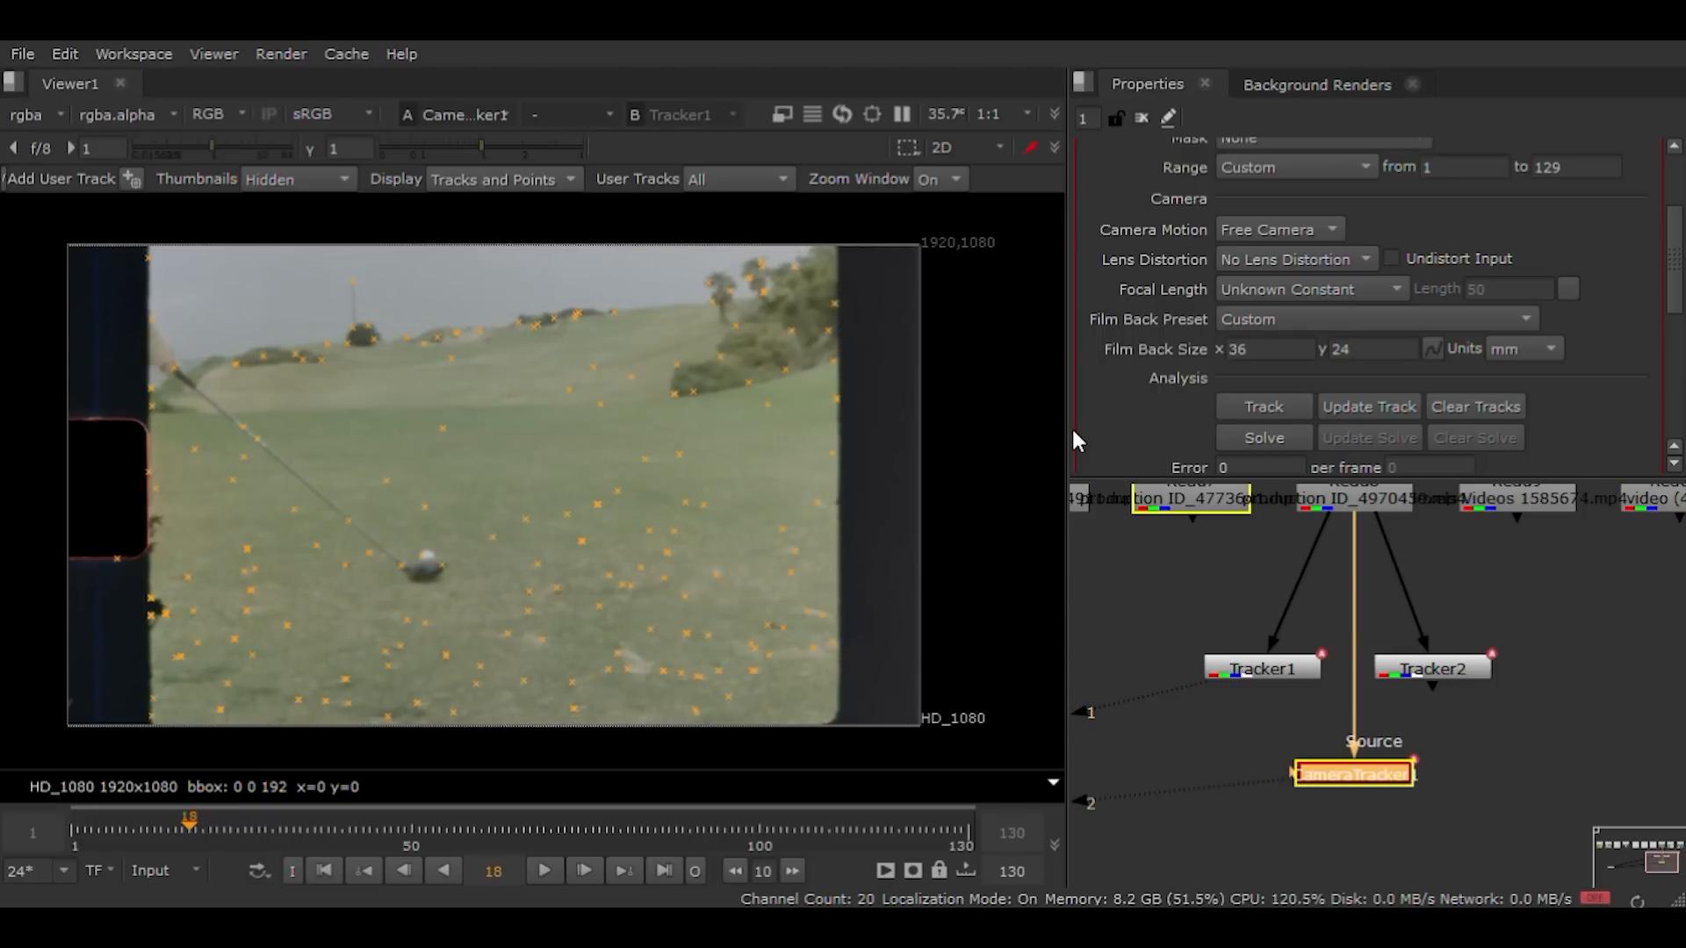
key(Left)
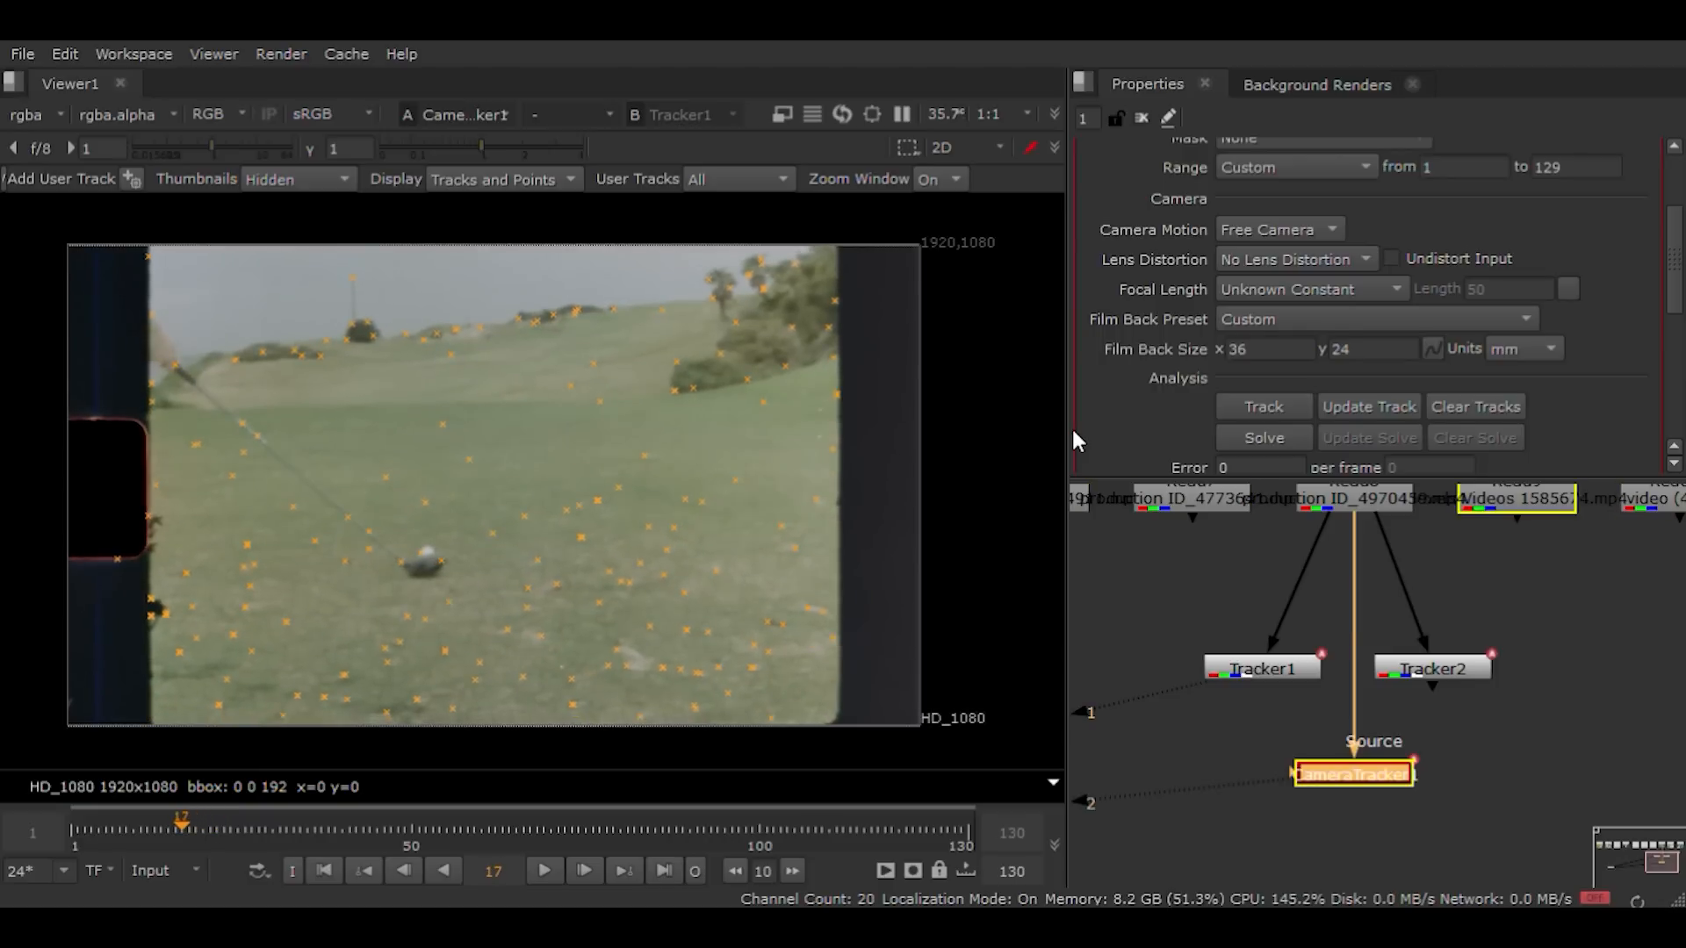
key(Left)
key(Left)
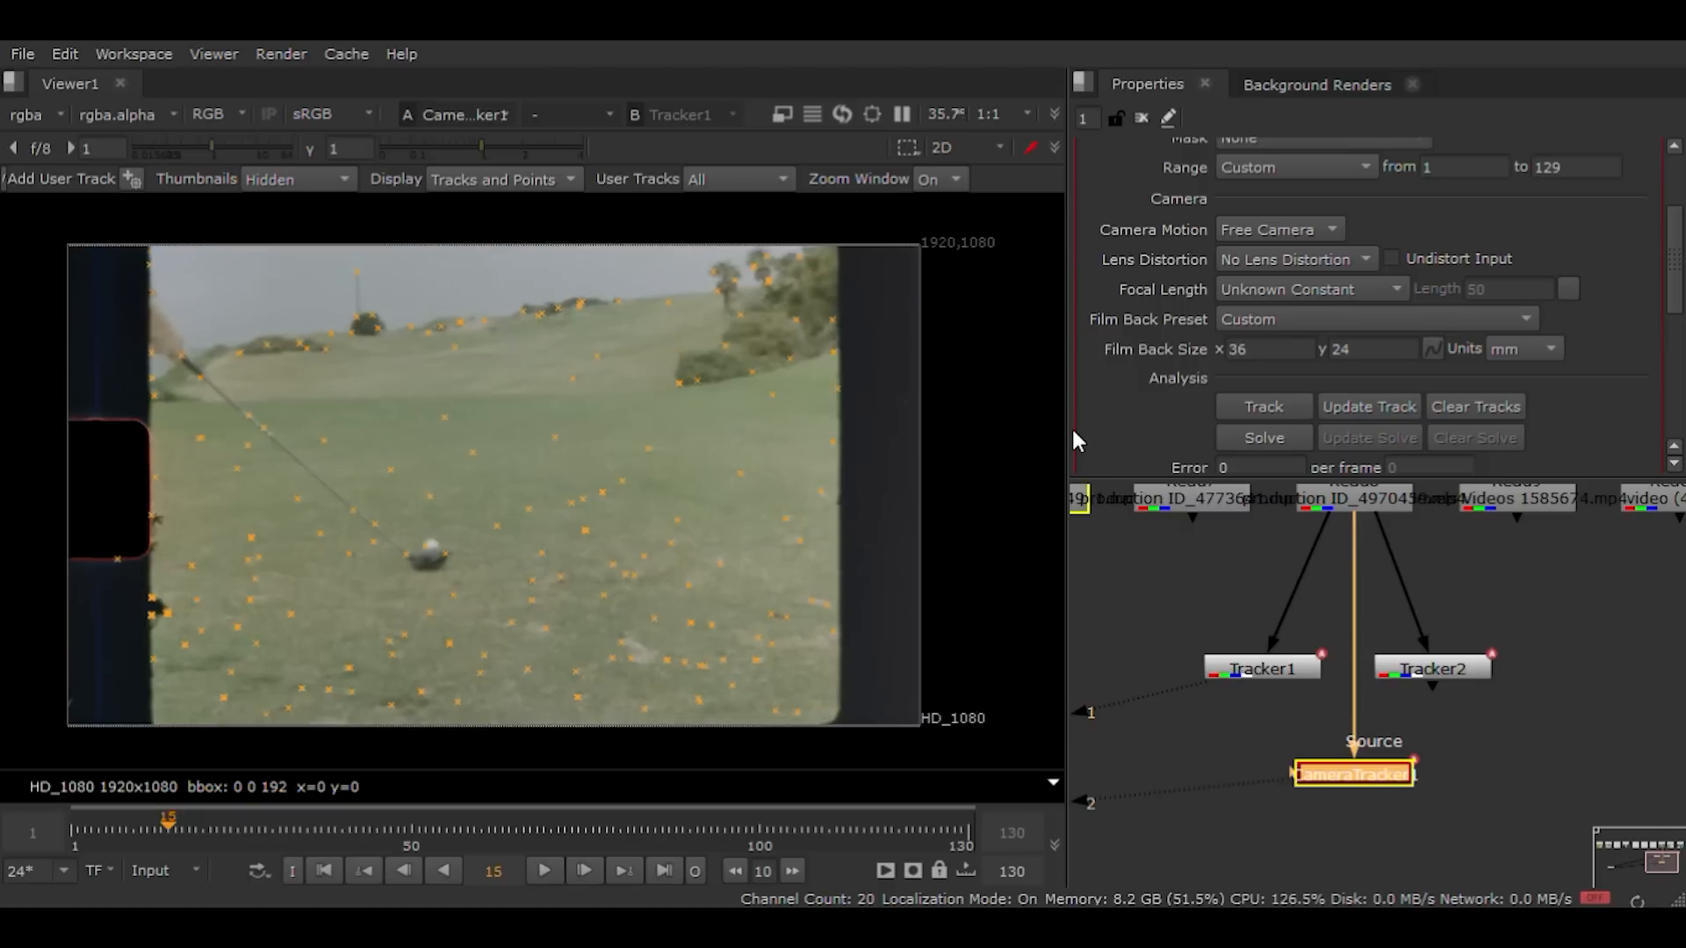
key(Left)
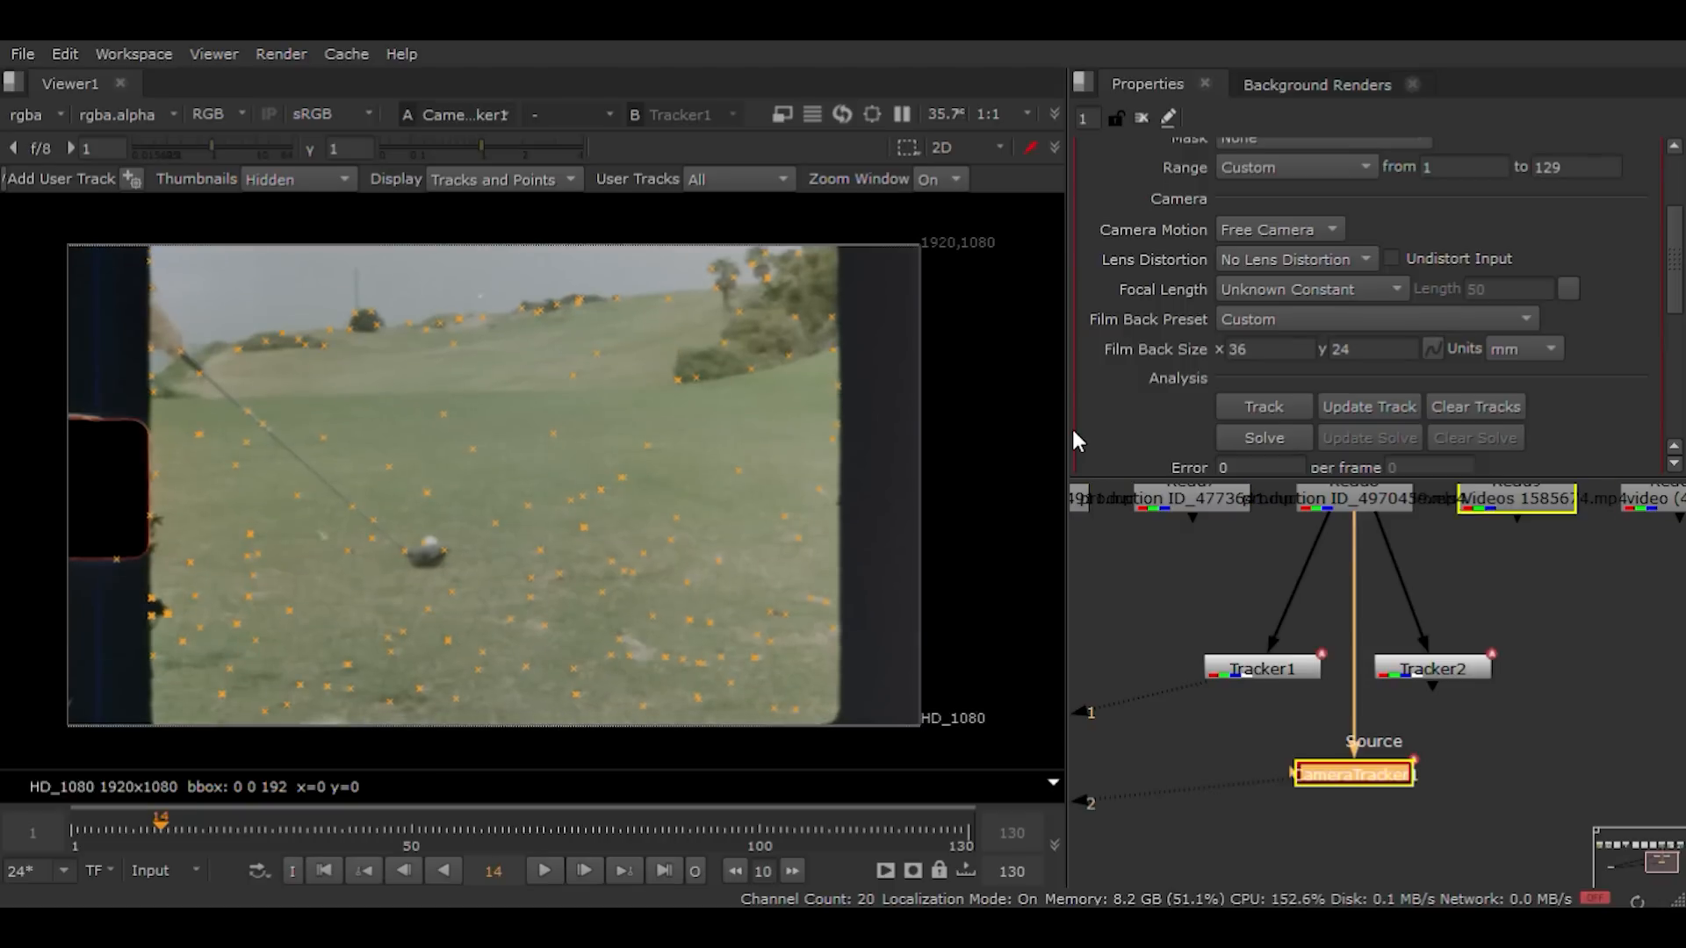
key(Left)
key(Left)
key(Left)
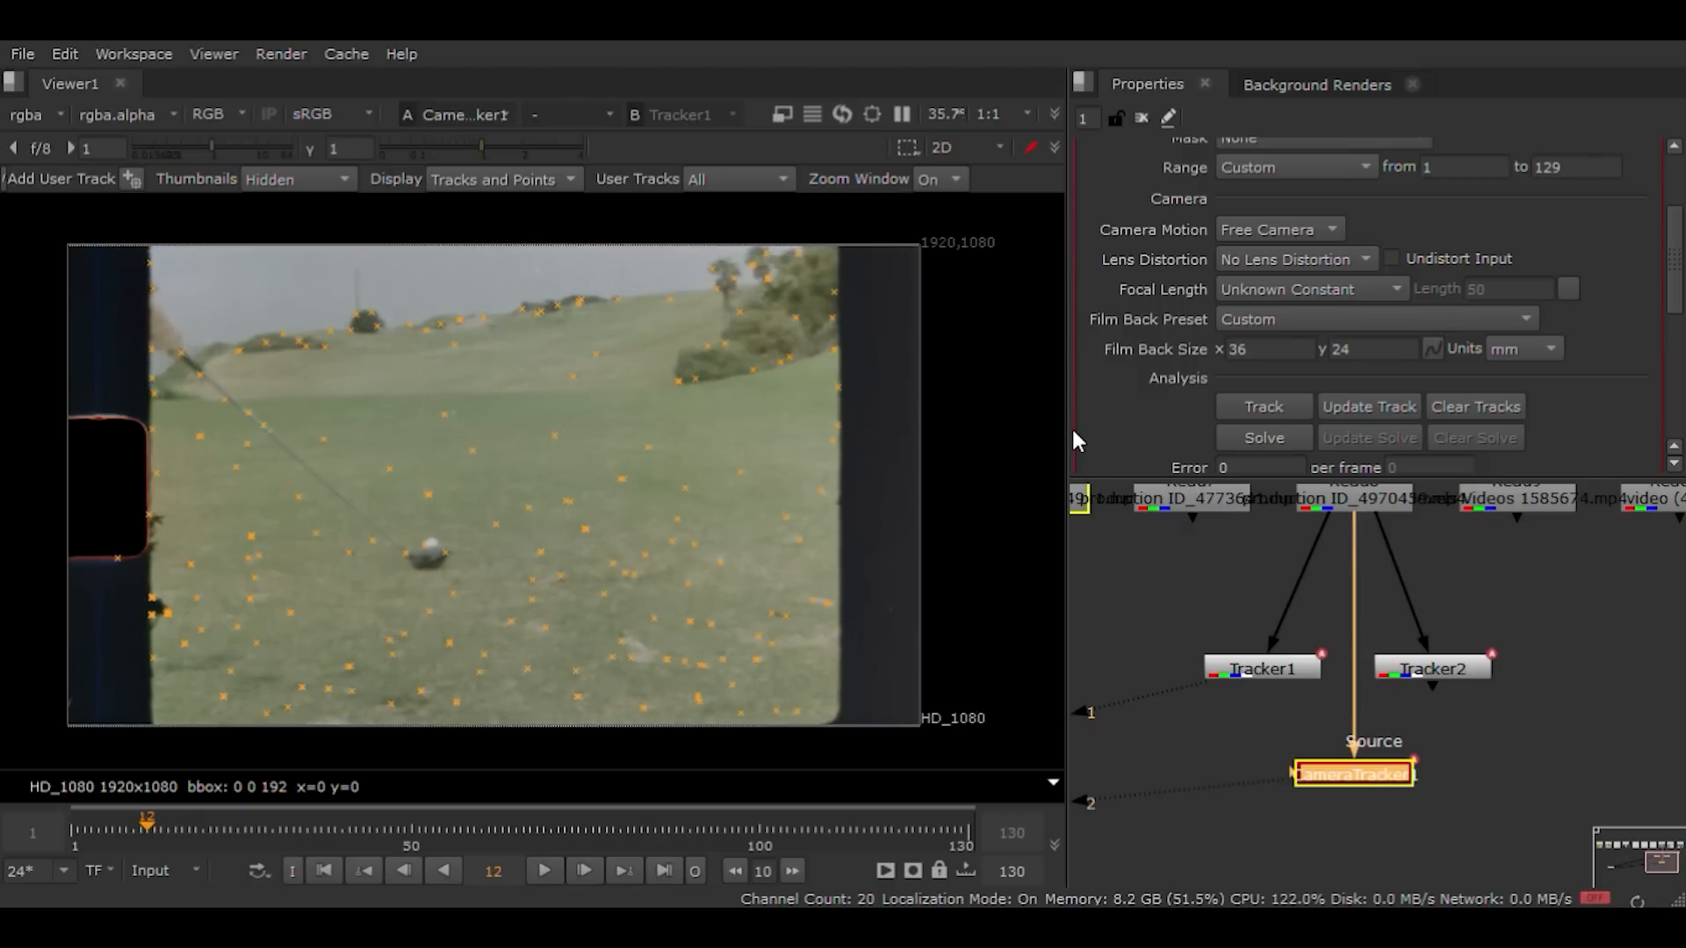
key(Left)
key(Left)
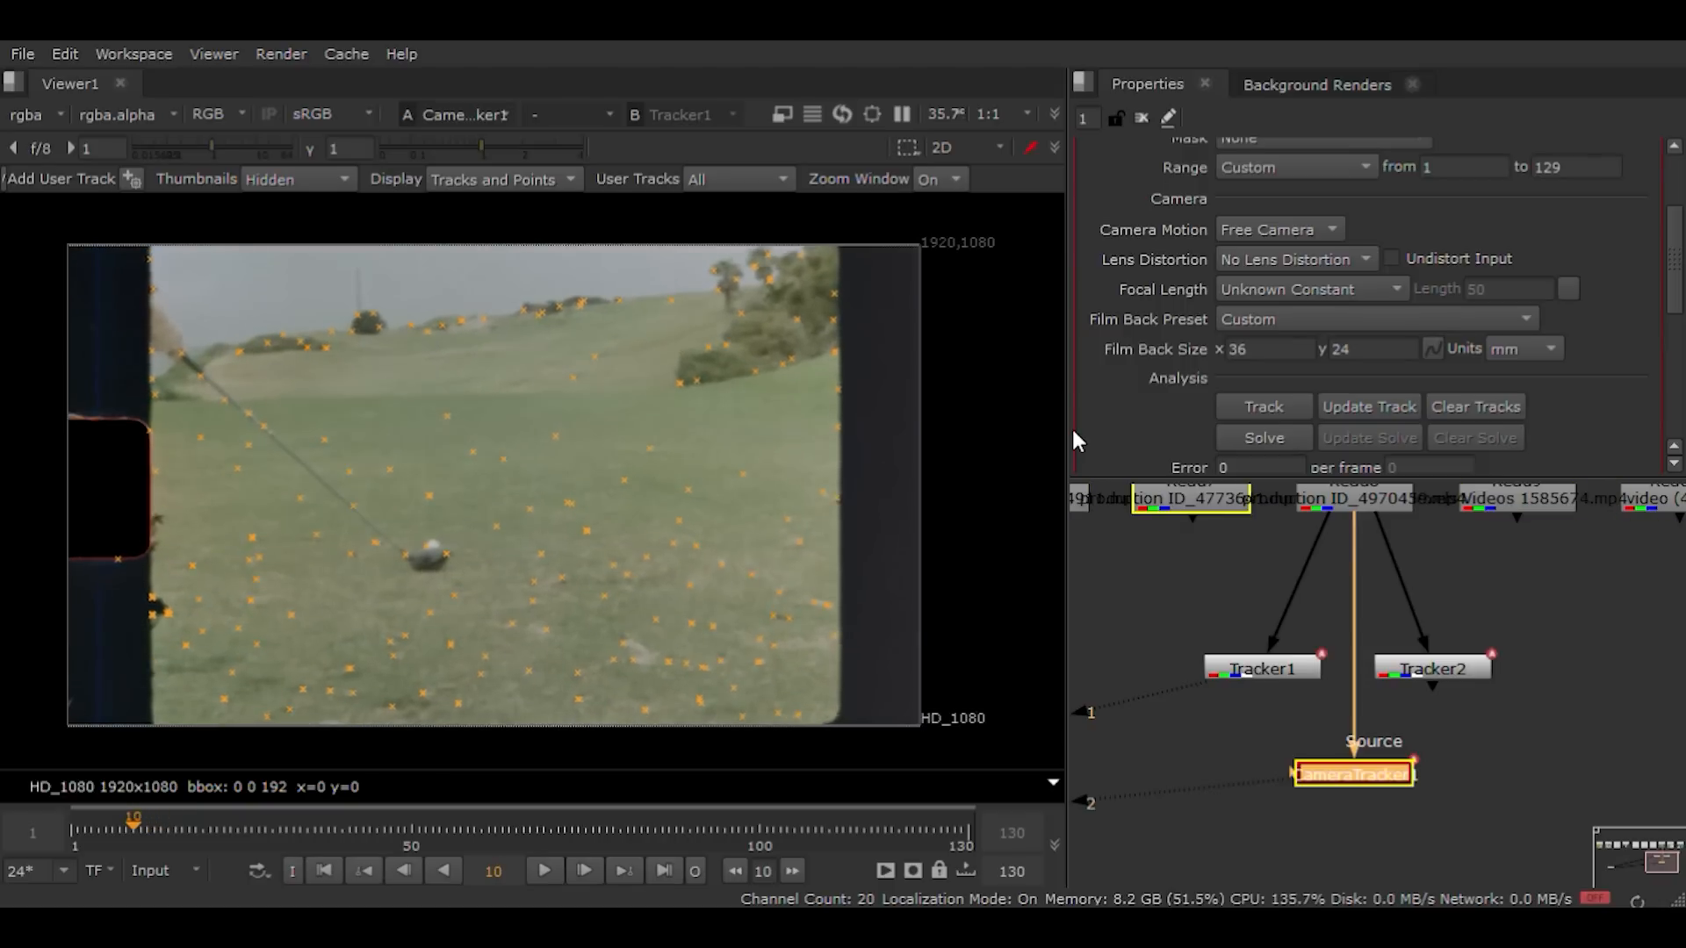
key(Left)
key(Left)
key(Left)
key(Left)
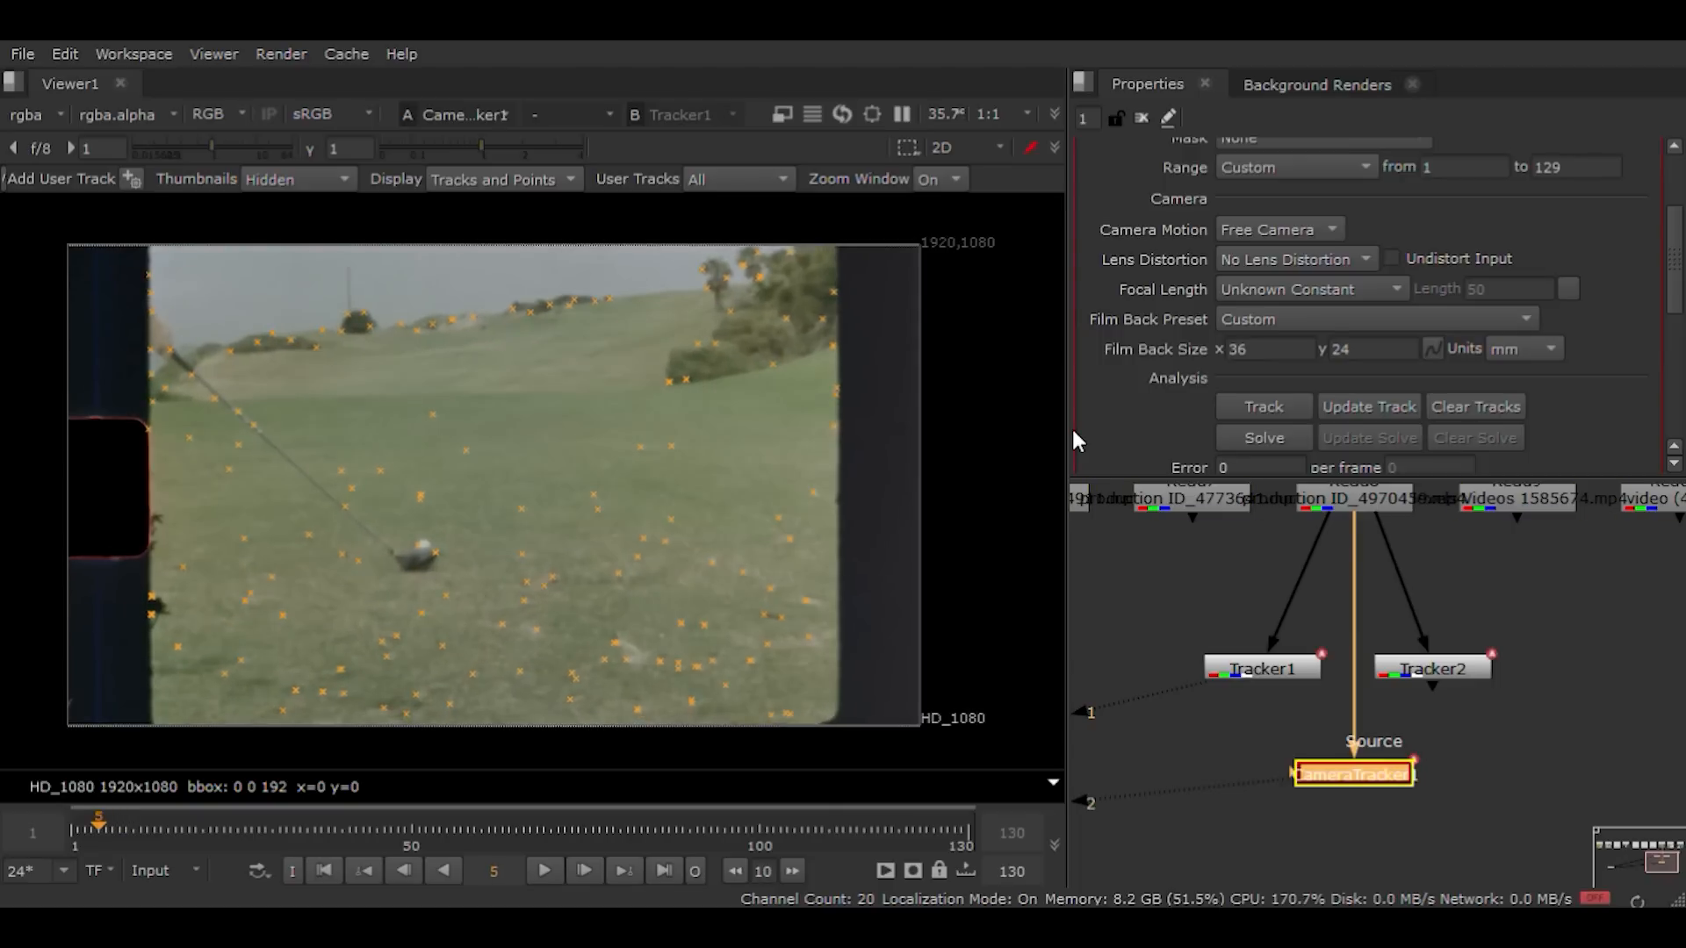
key(Left)
key(Left)
key(Left)
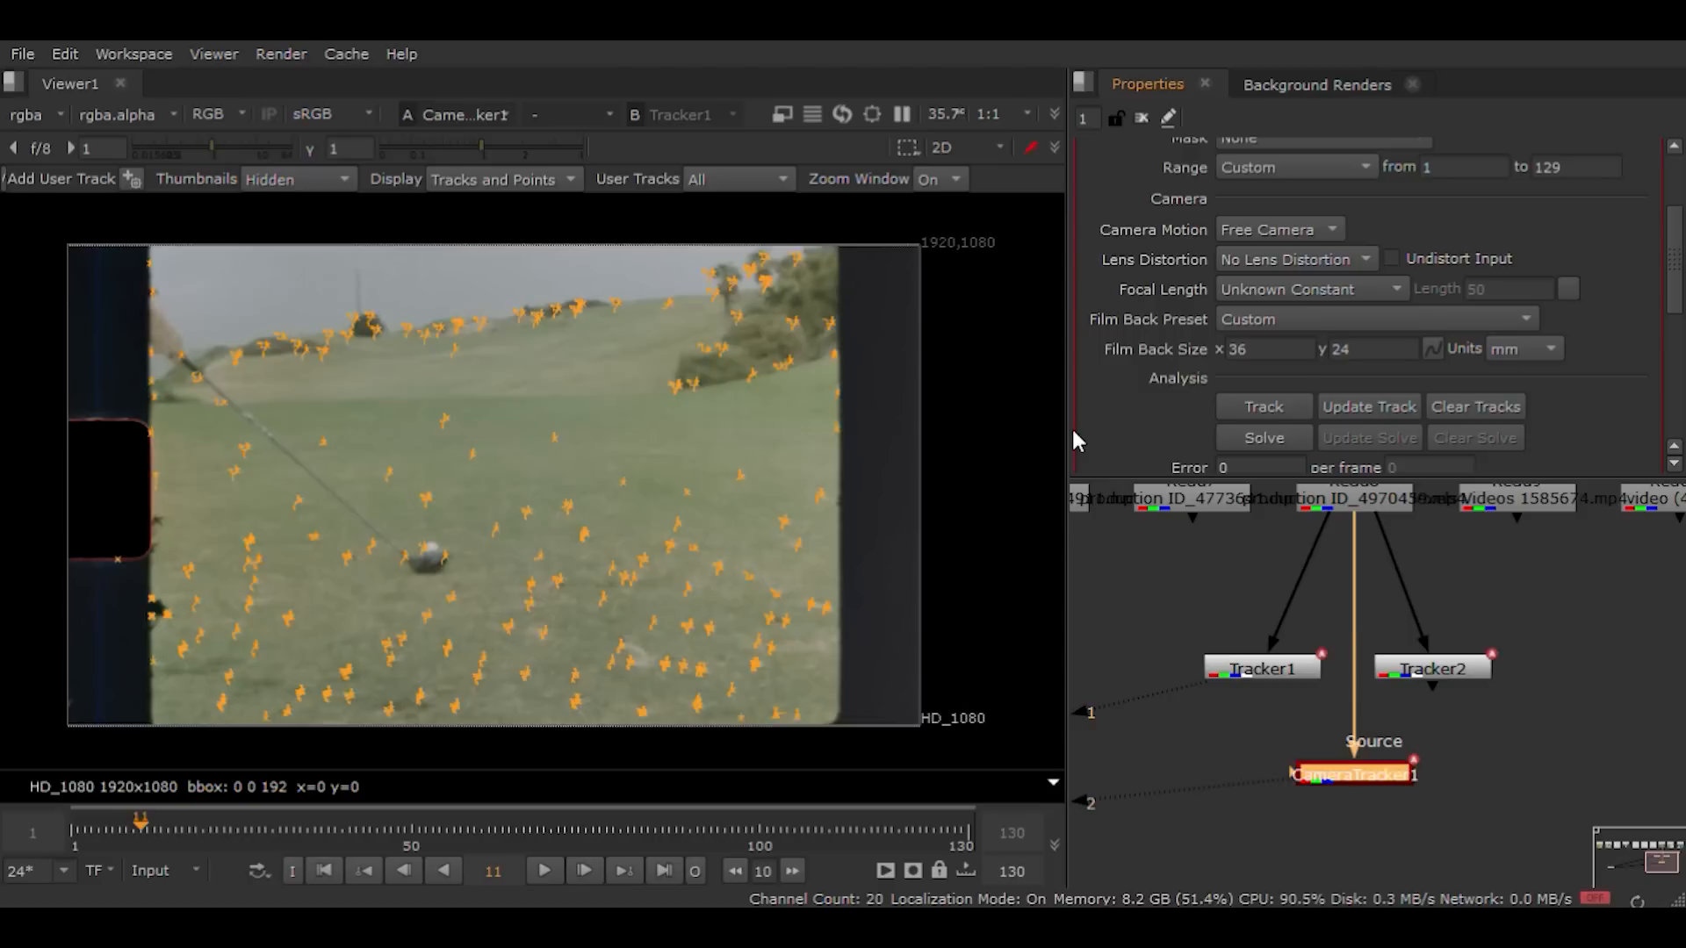
Step: Solve the camera from the tracked features and review the AutoTracks solve error and error thresholds
click(1277, 440)
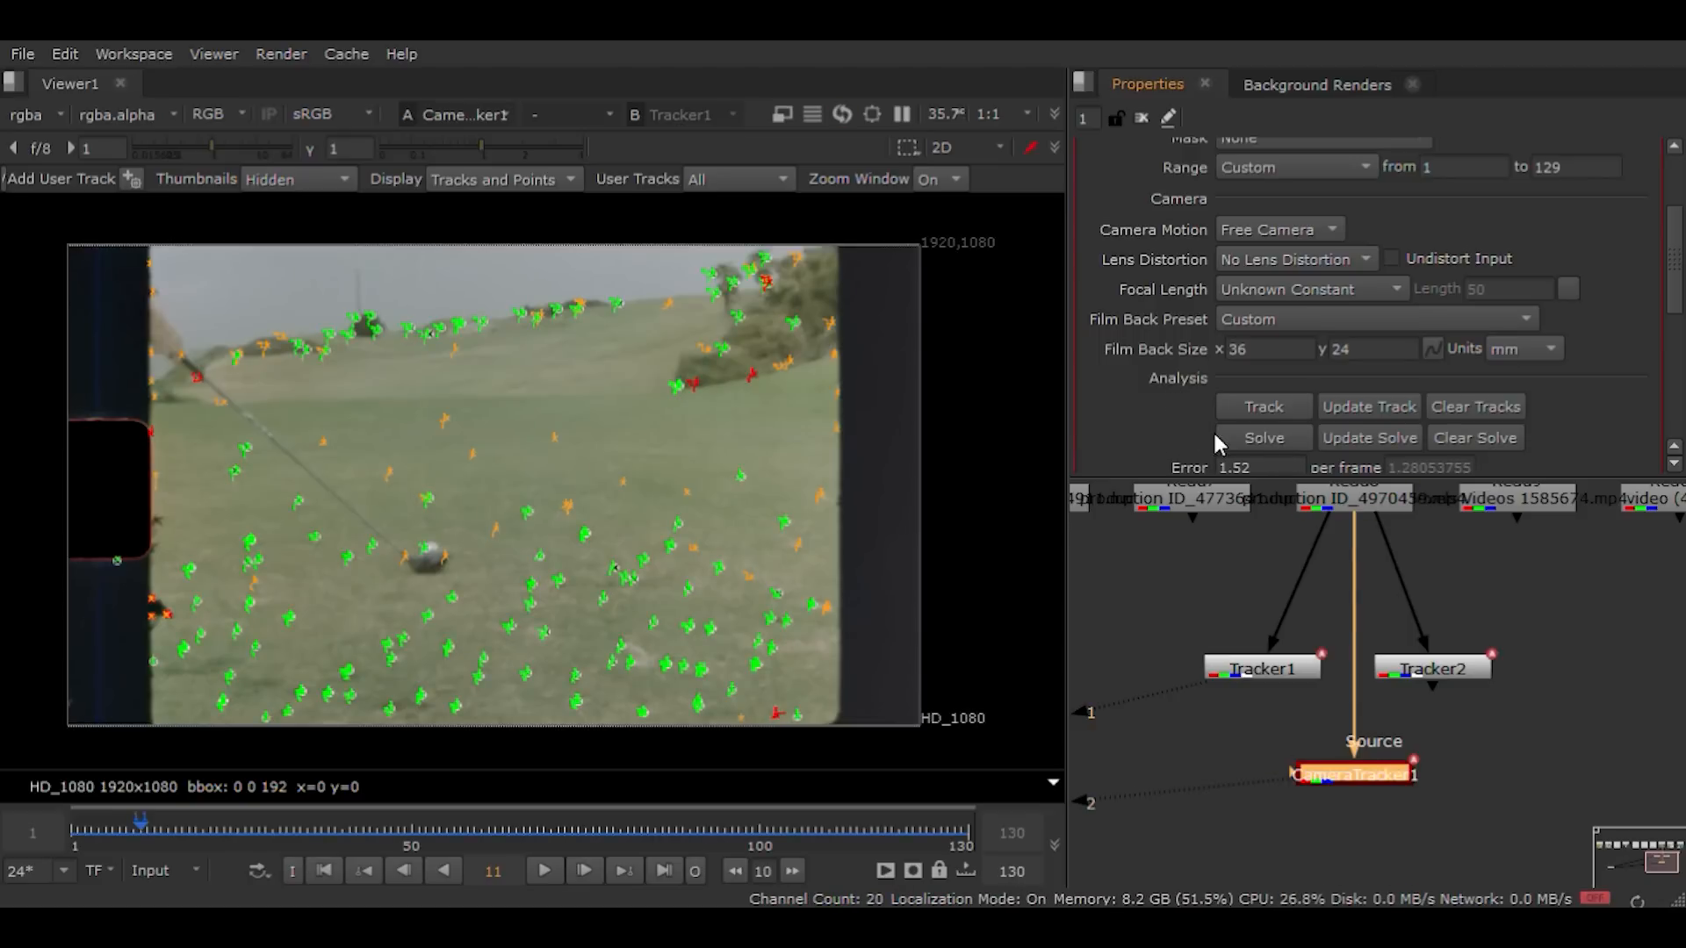
scroll(1215, 439, up, 3)
click(1341, 195)
scroll(1166, 329, down, 5)
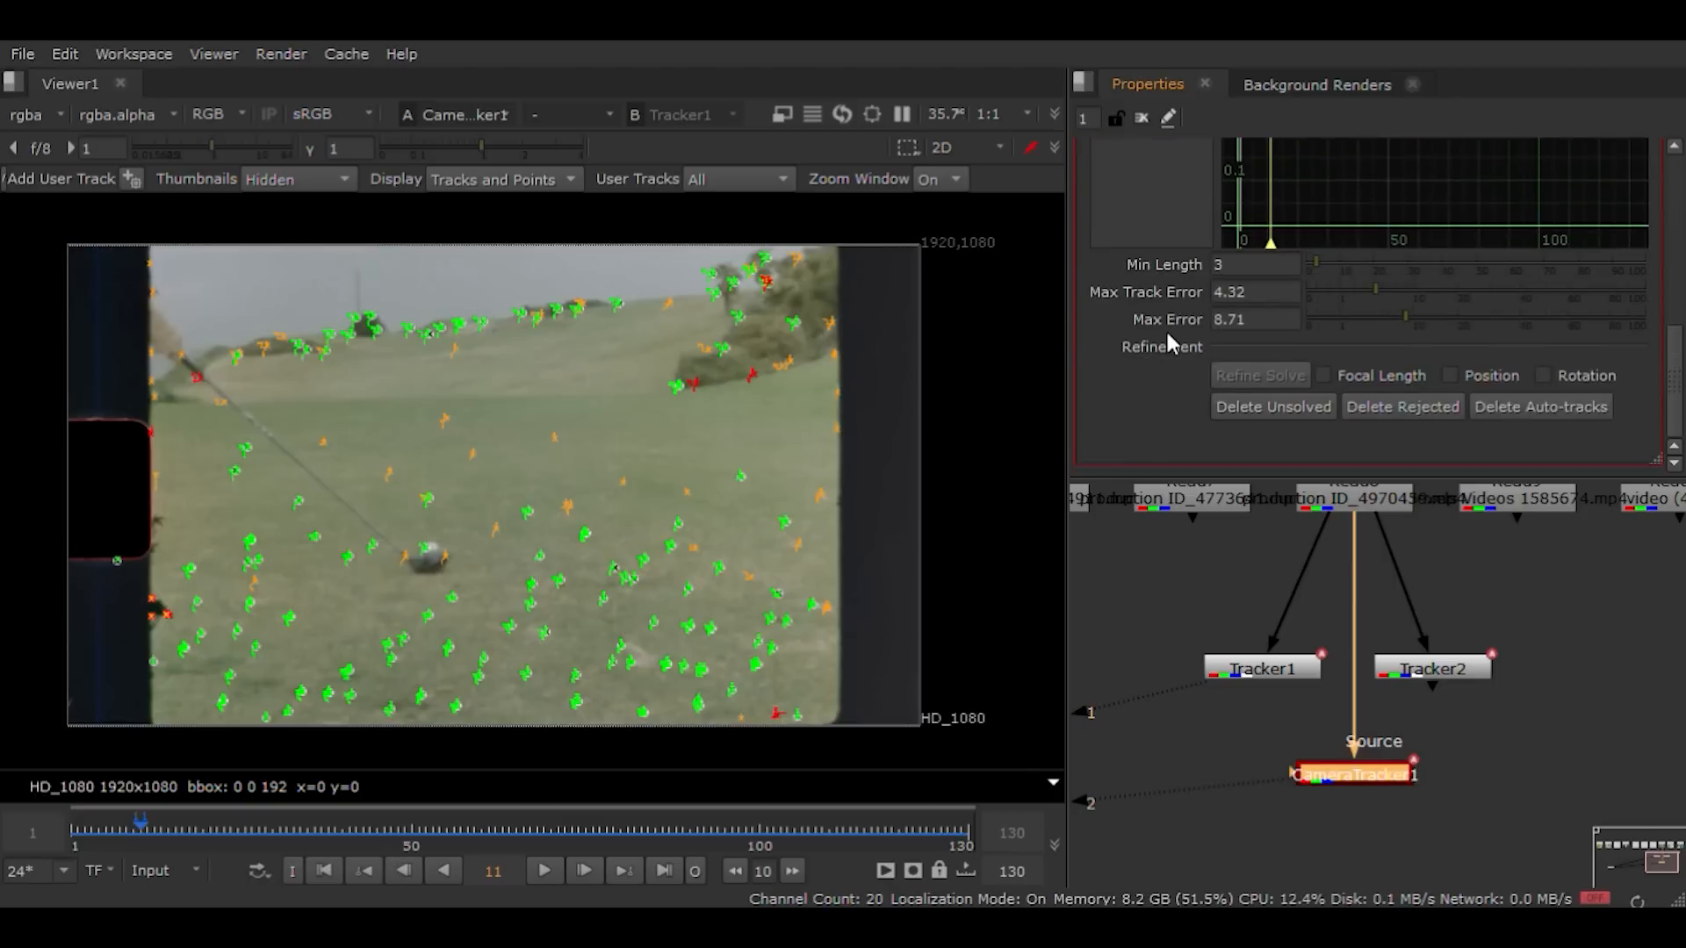
scroll(1181, 324, up, 3)
scroll(1163, 332, up, 2)
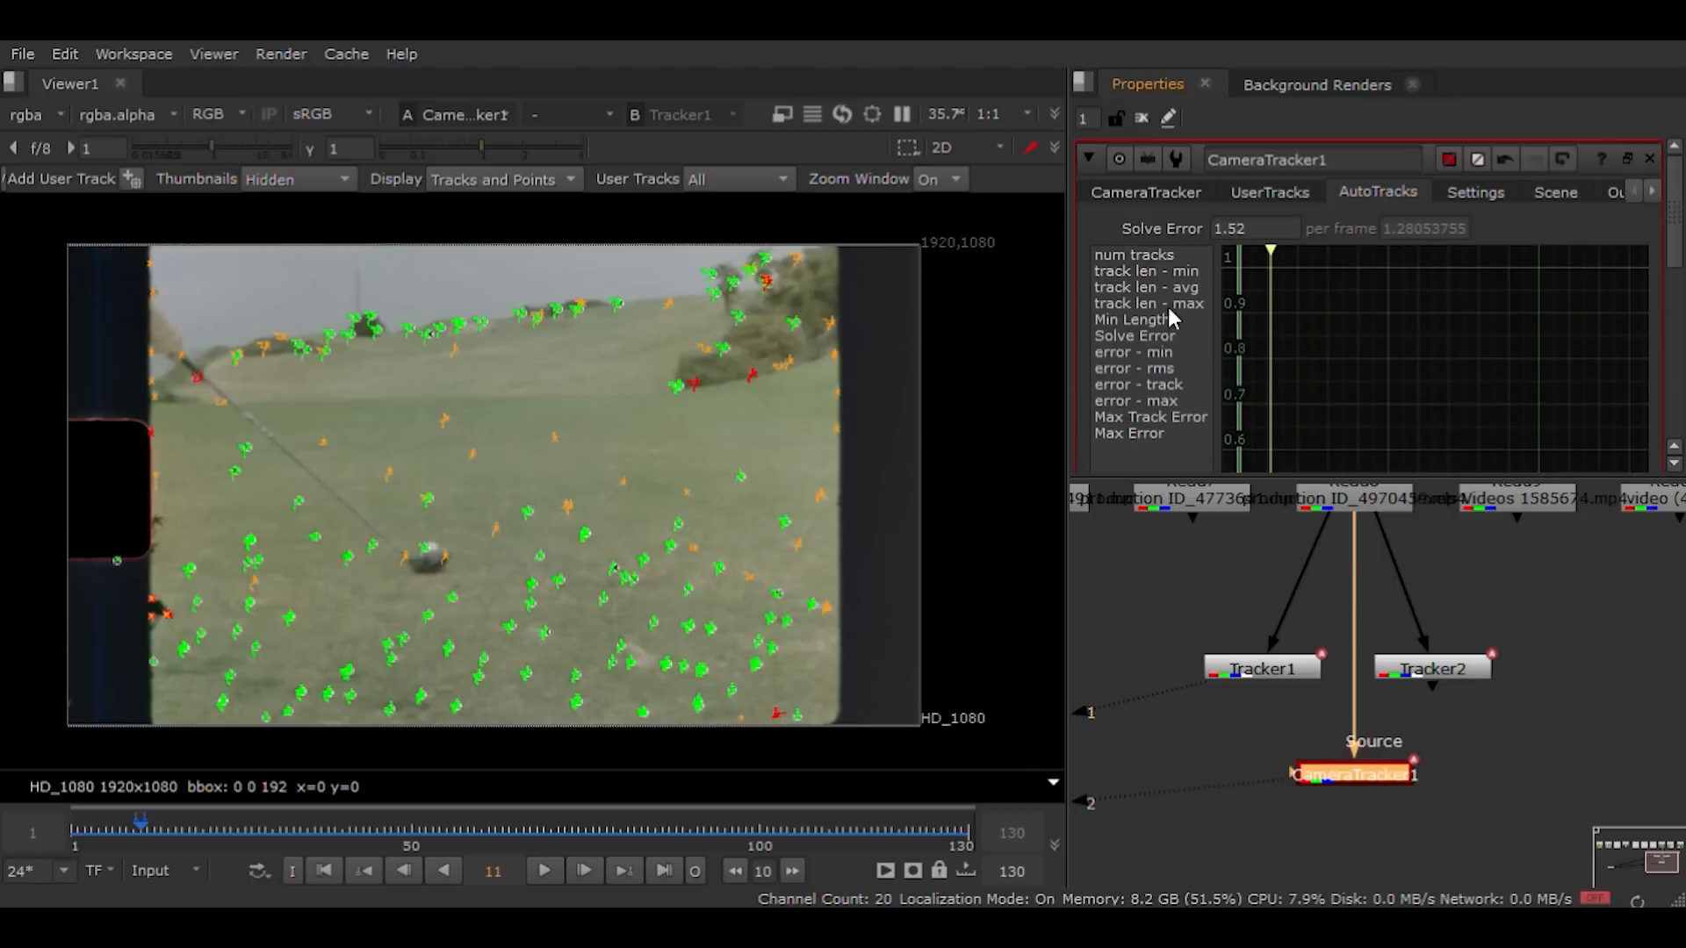
scroll(1136, 289, down, 5)
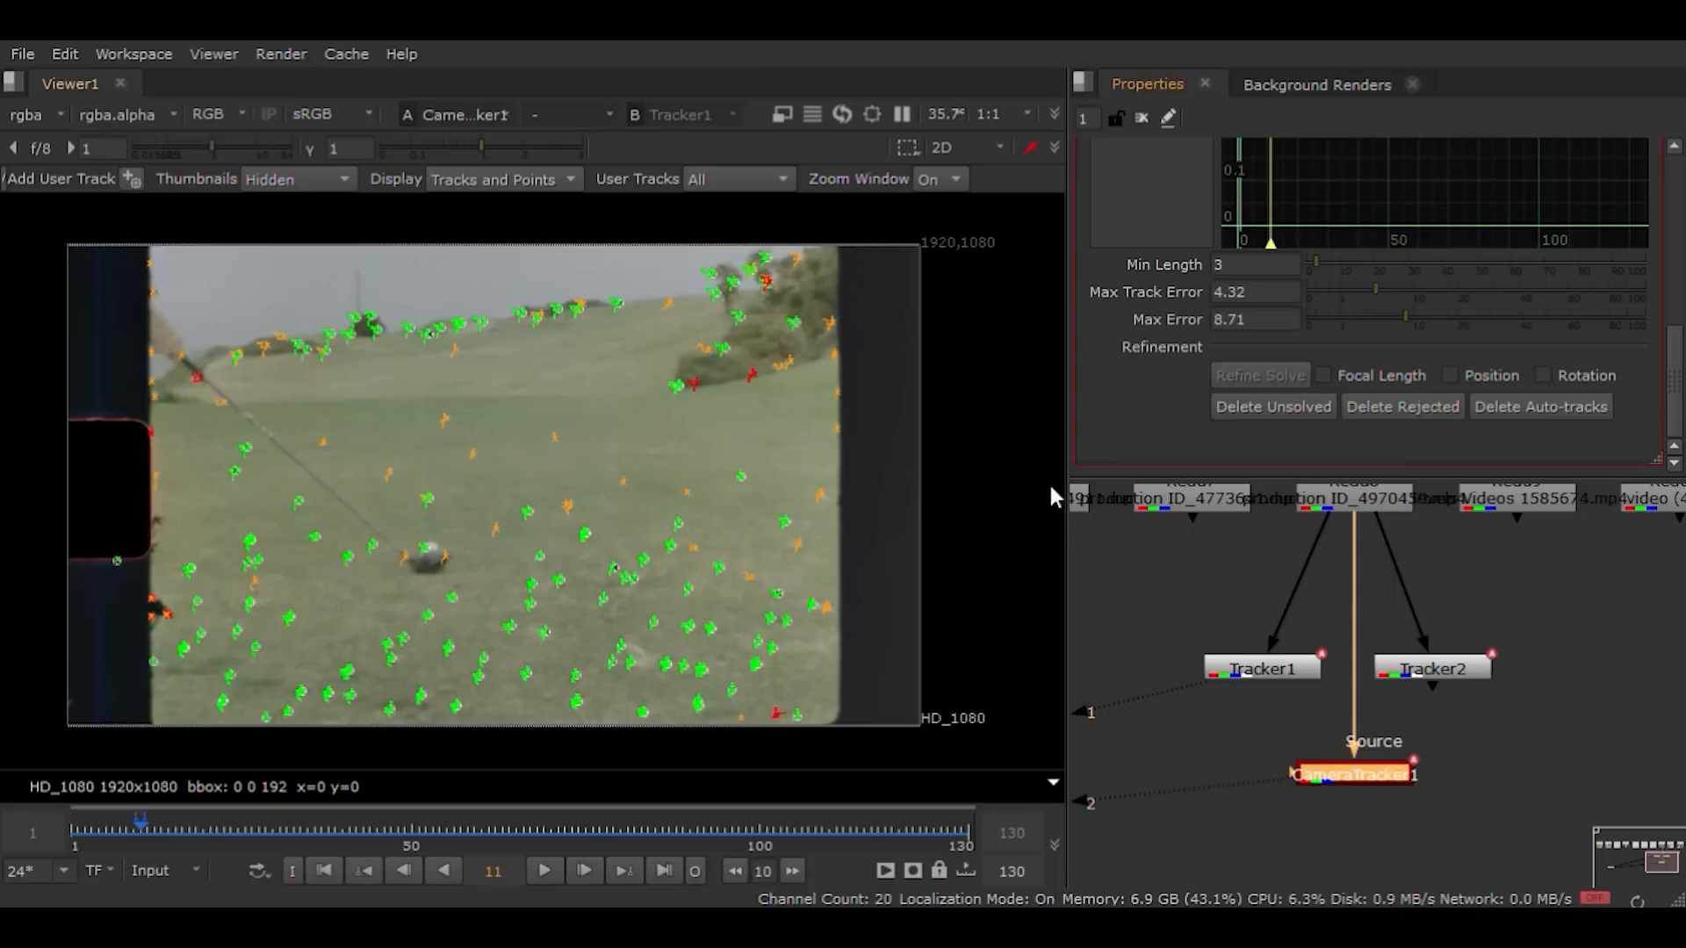
Step: Delete the unsolved and rejected tracks and enable Focal Length, Position and Rotation for the solve refinement
click(1384, 405)
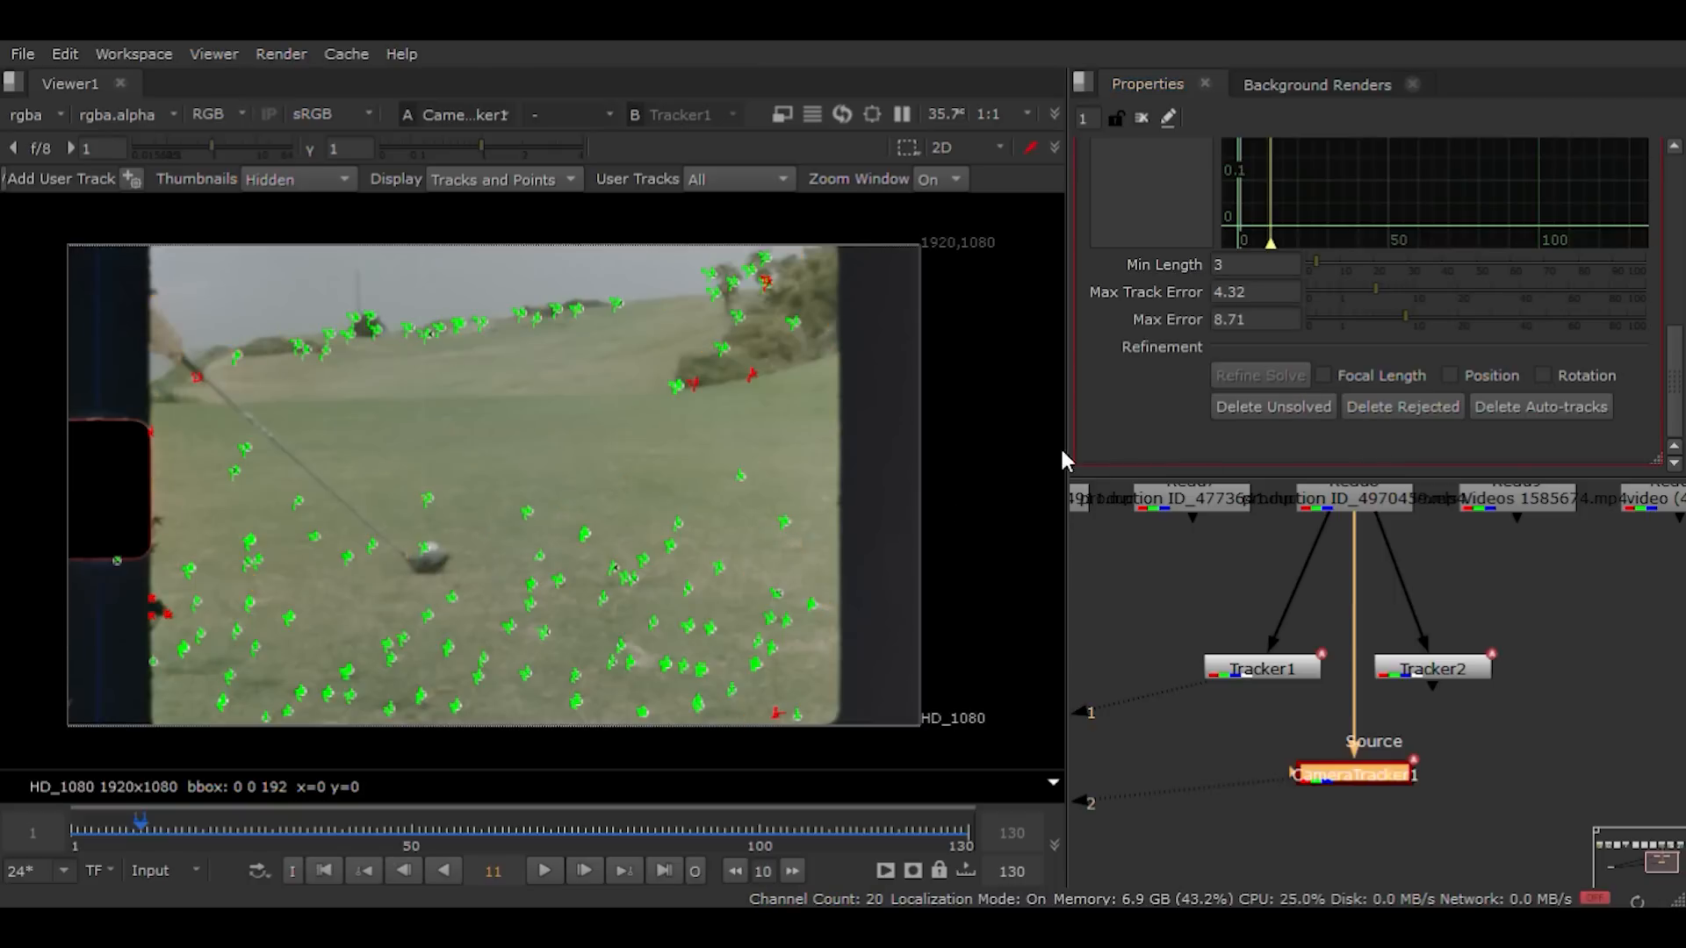
click(1364, 368)
click(1502, 376)
Step: Set Max Error to 6 and Max Track Error to 3, and delete the tracks these thresholds reject
double_click(1256, 319)
text(6)
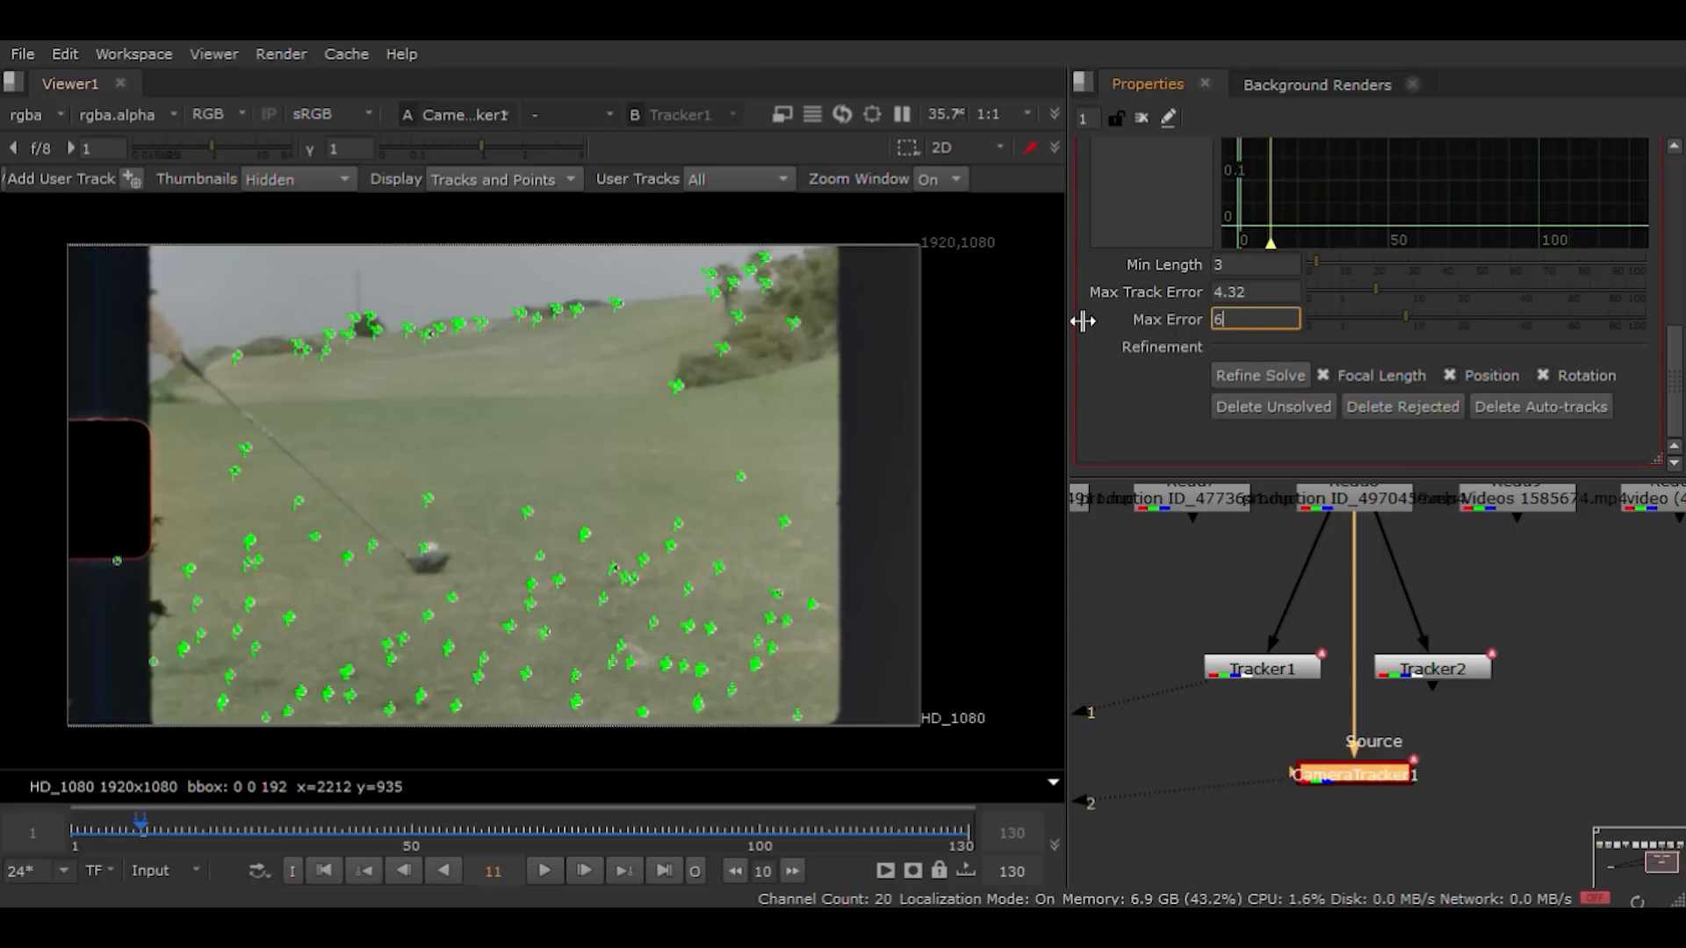
key(shift+Tab)
text(3)
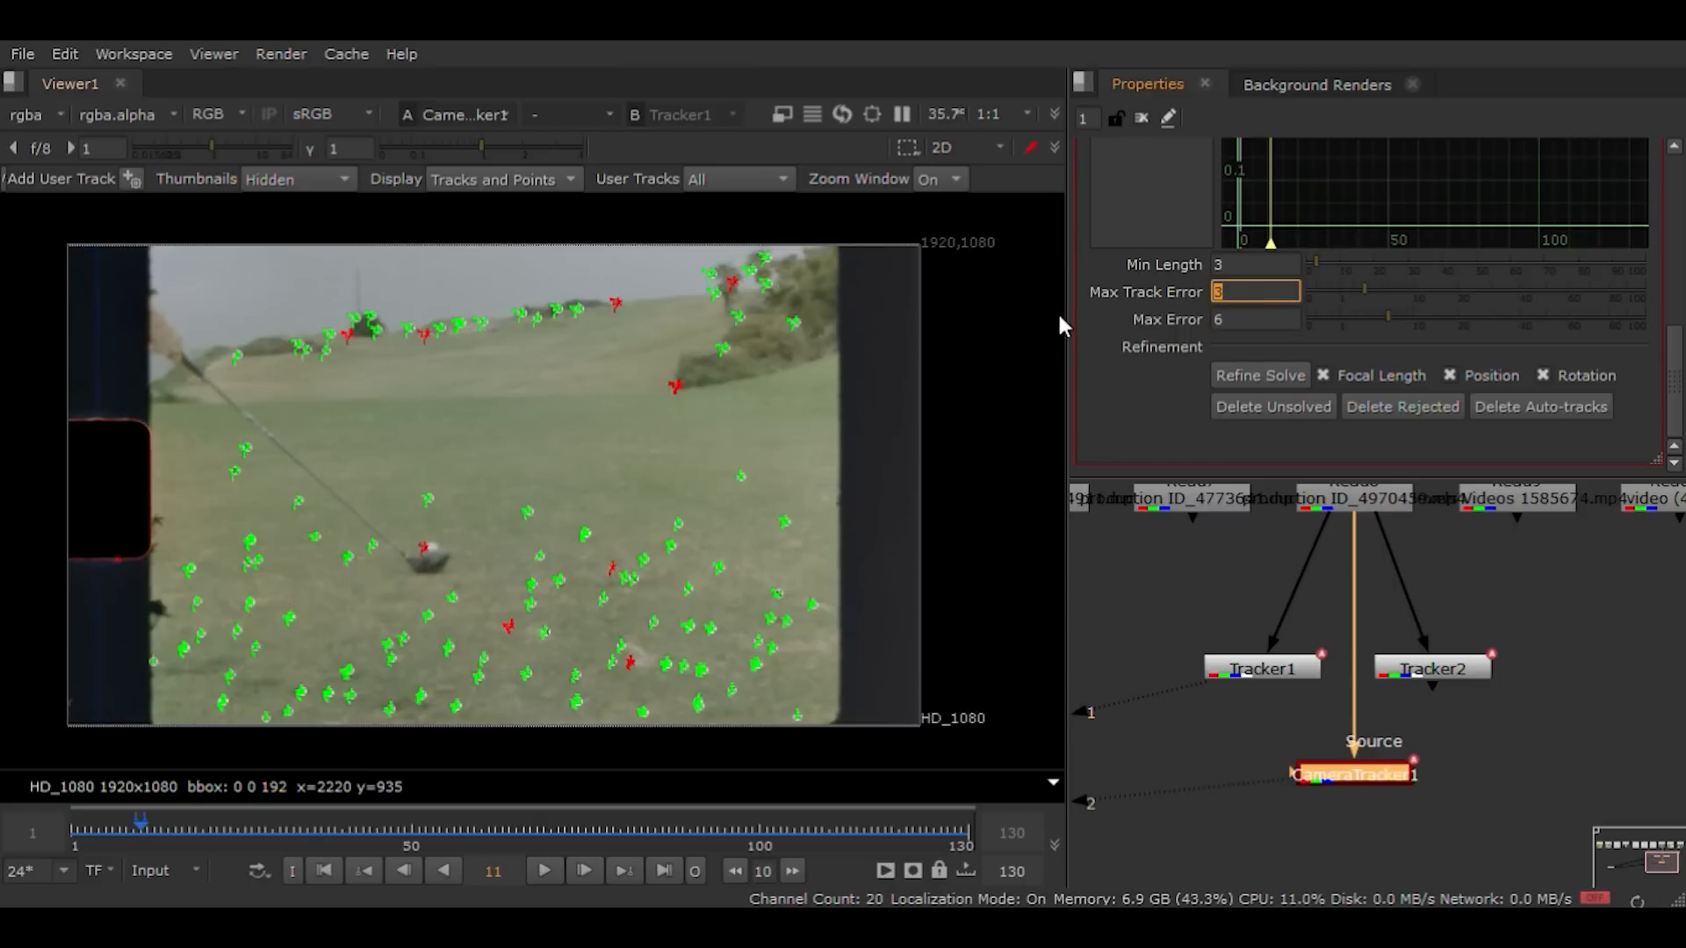
key(Return)
click(1264, 404)
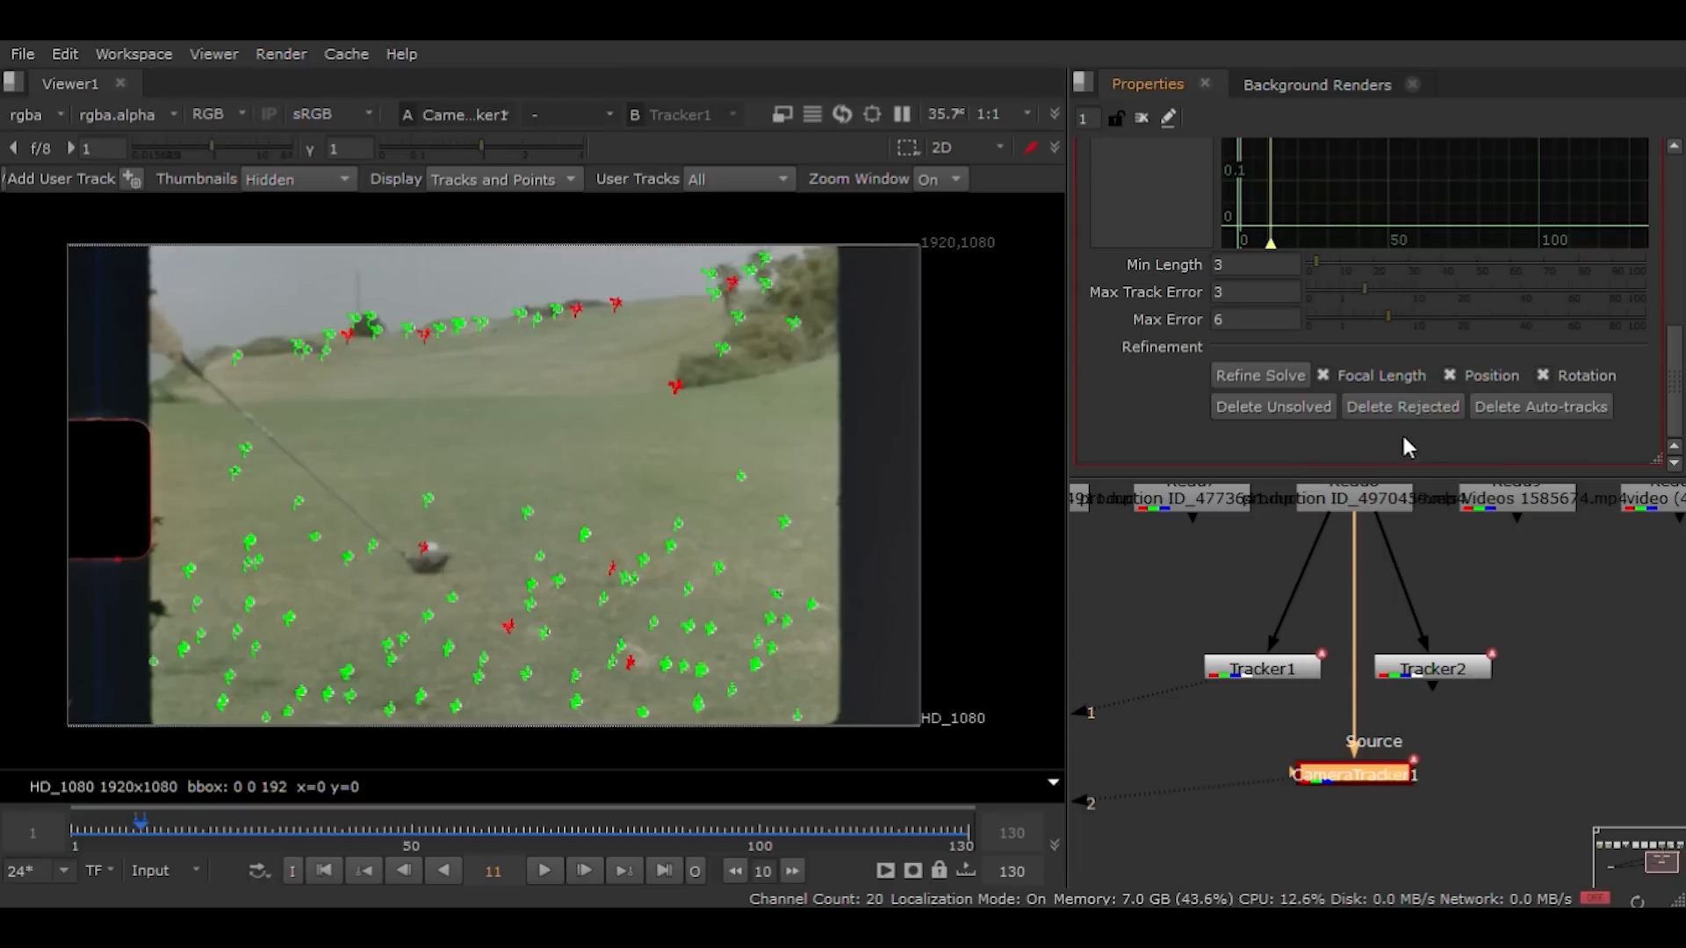
click(1401, 408)
Step: Tighten the thresholds to Max Track Error 2 and Max Error 4, and delete the rejected tracks
double_click(1242, 292)
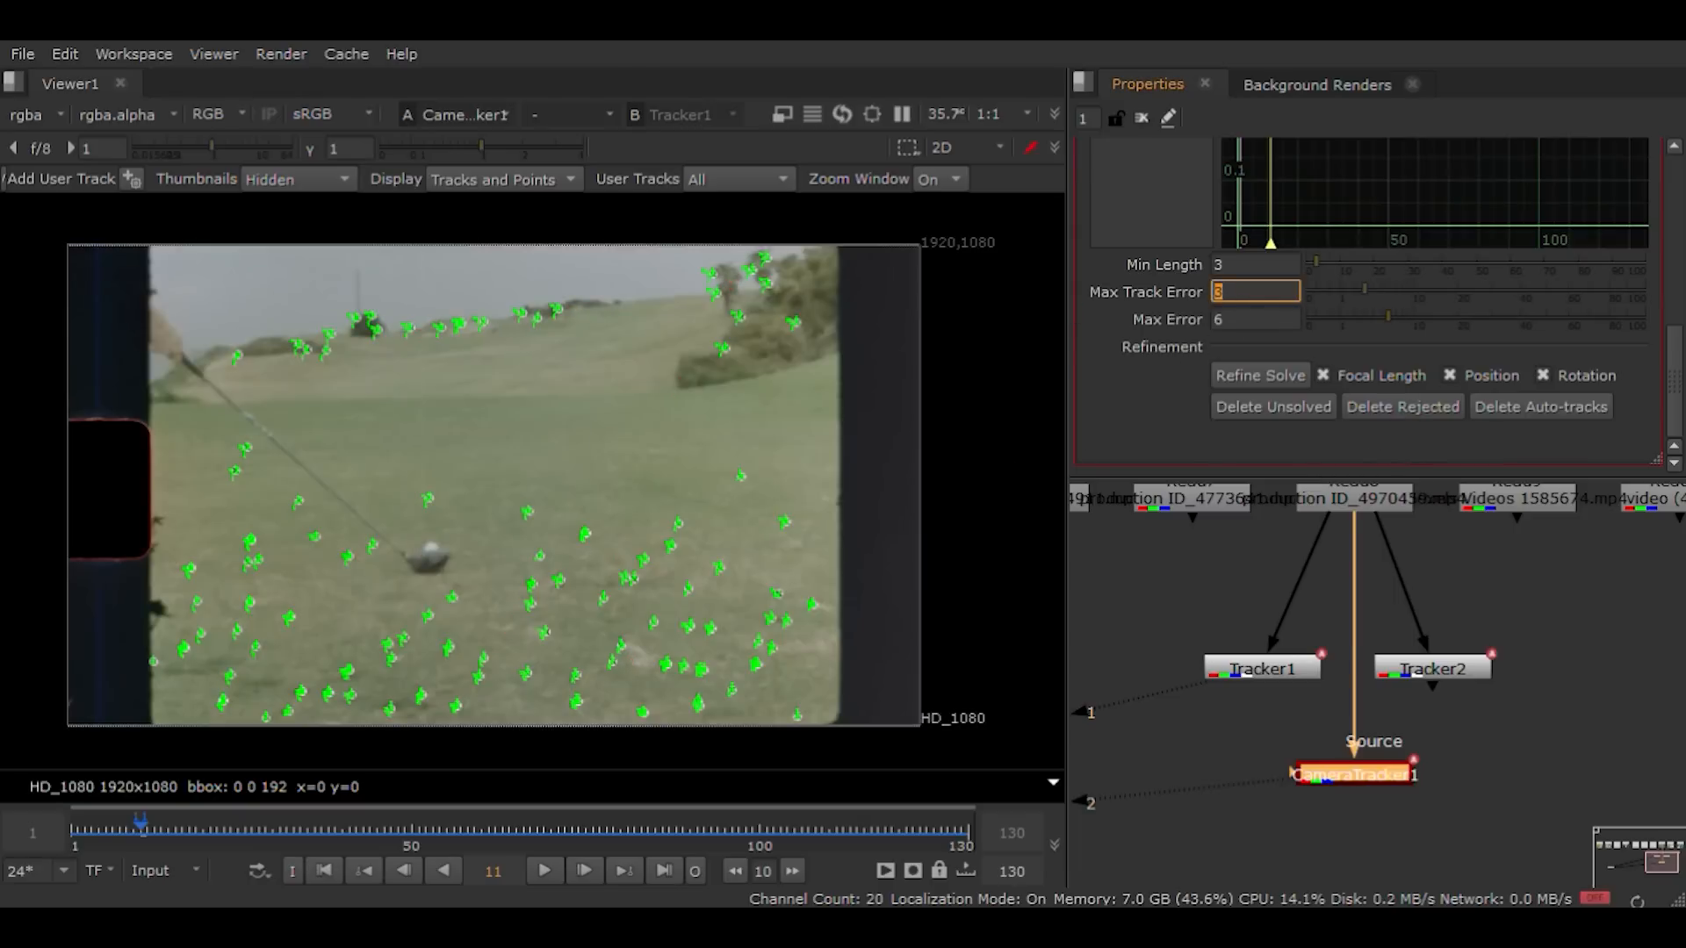
text(4)
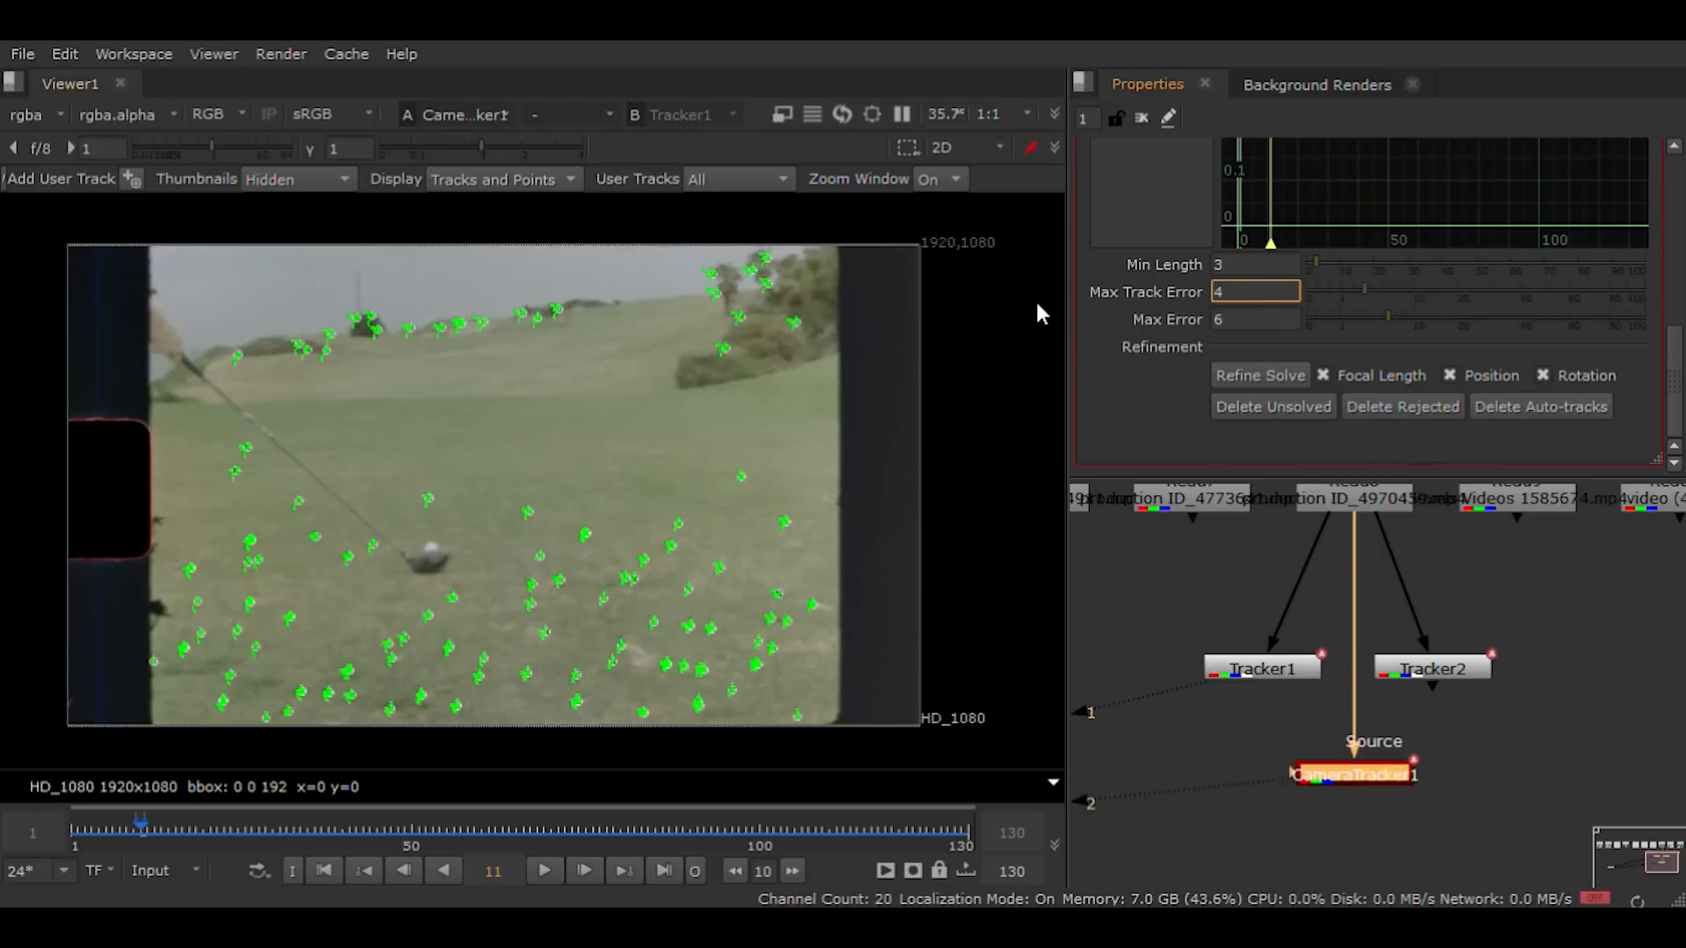
key(BackSpace)
text(2)
key(Tab)
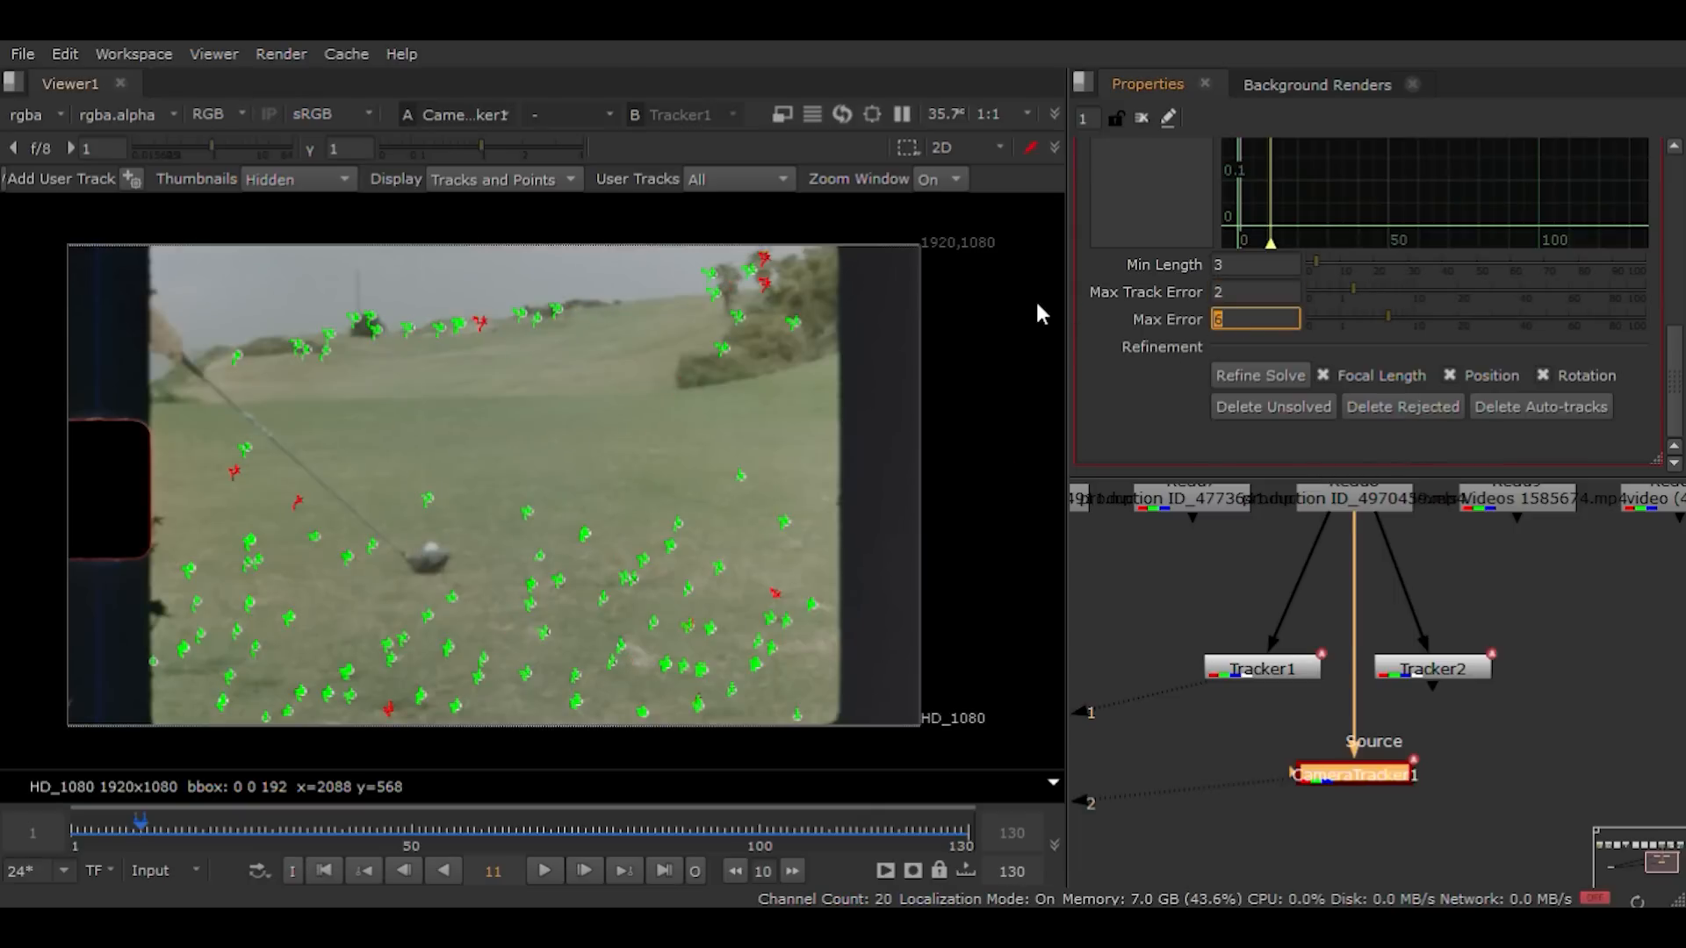
text(4)
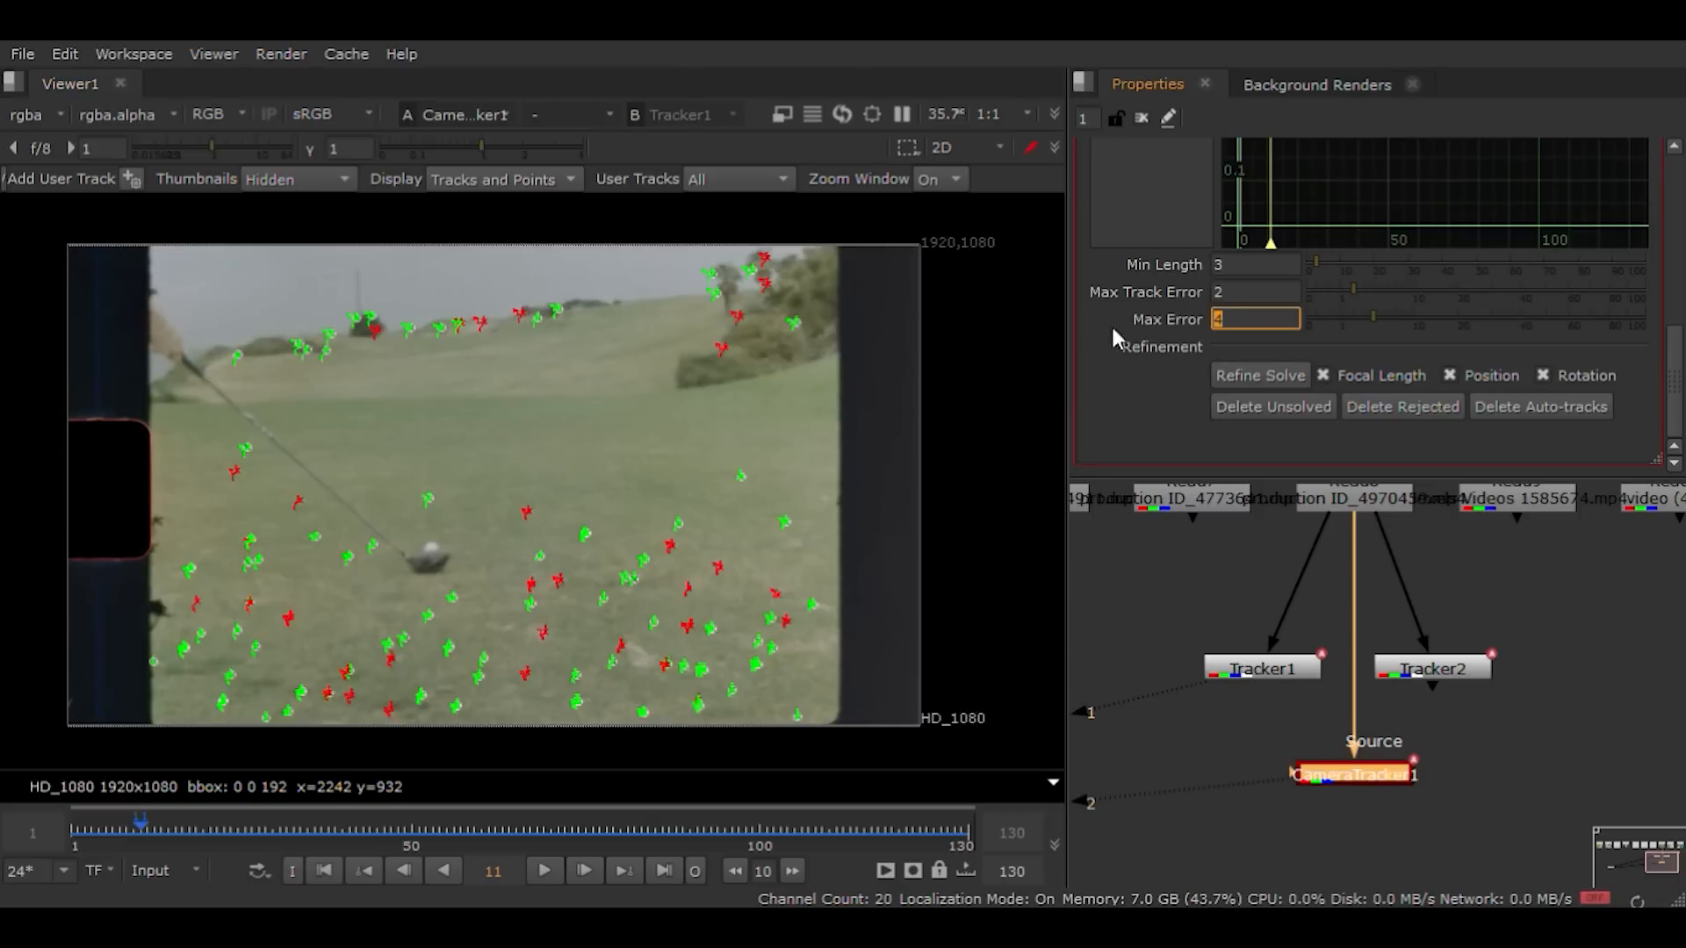
scroll(1157, 404, up, 2)
scroll(1141, 404, up, 6)
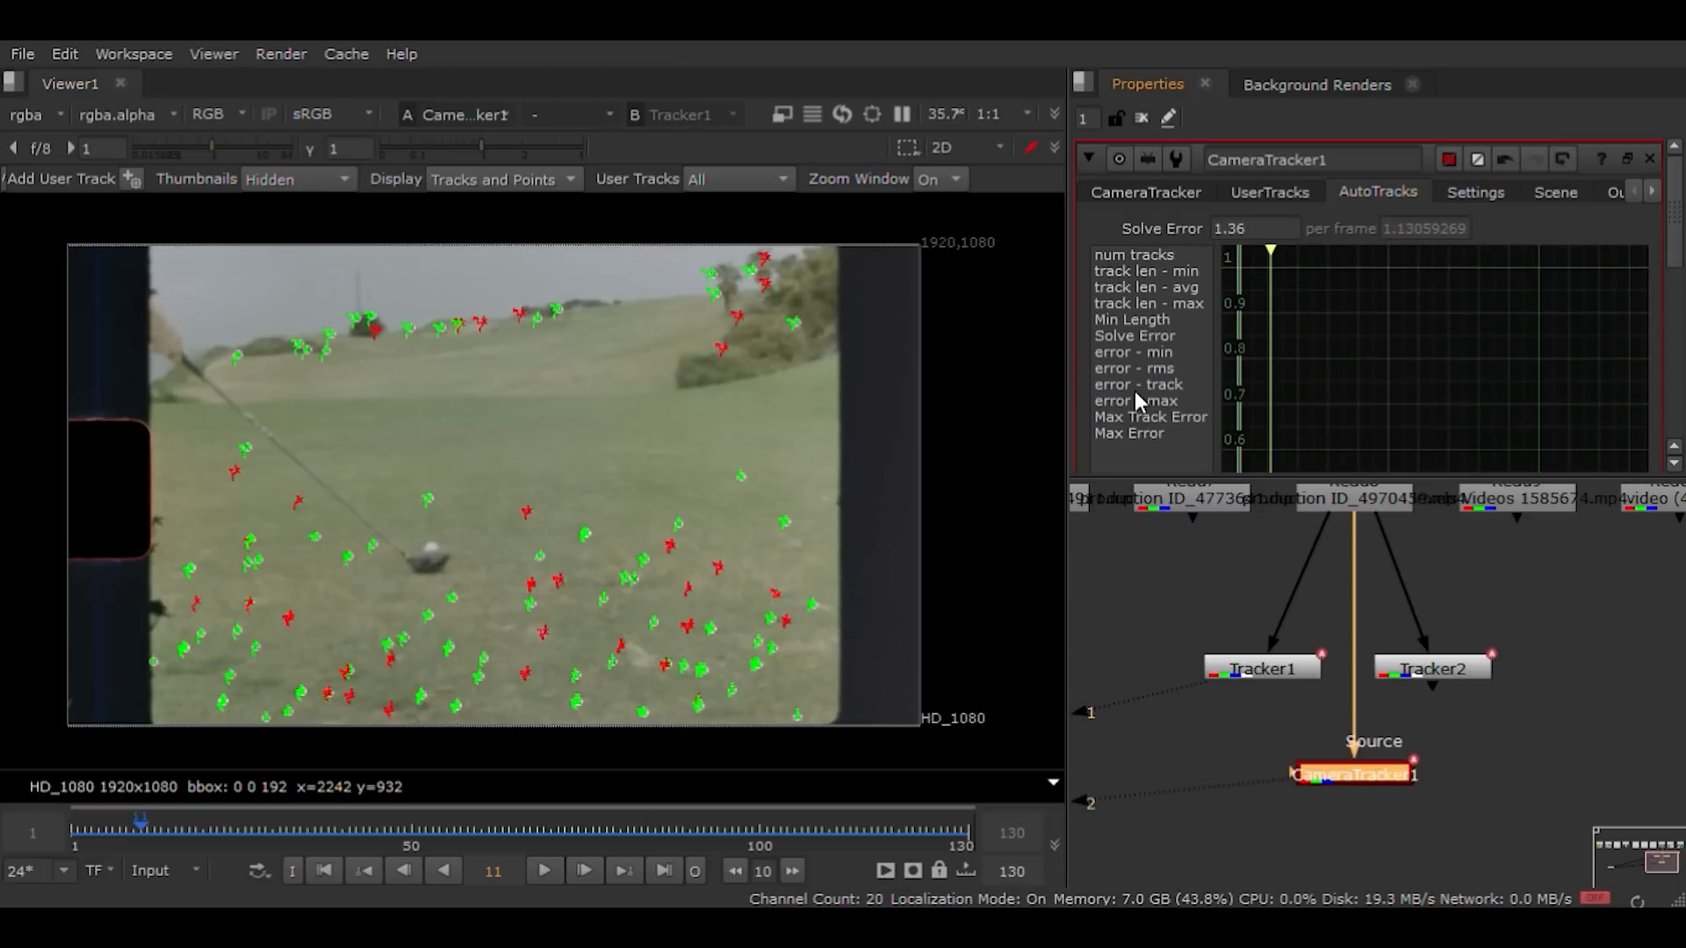
scroll(1134, 392, down, 8)
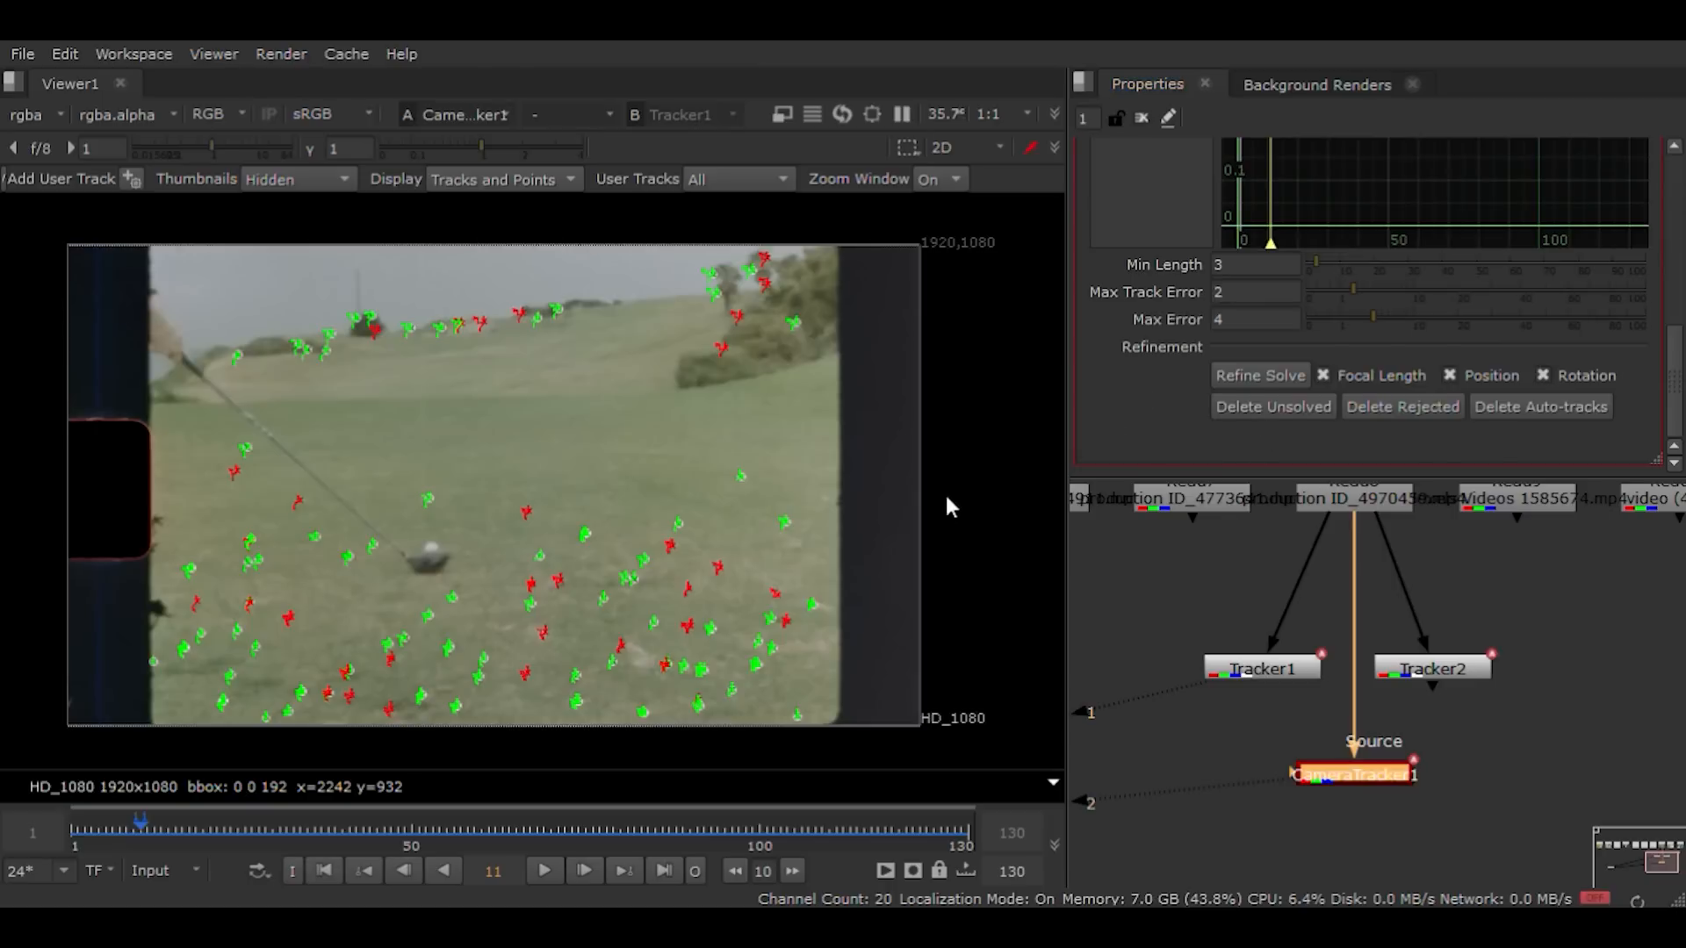
click(1377, 405)
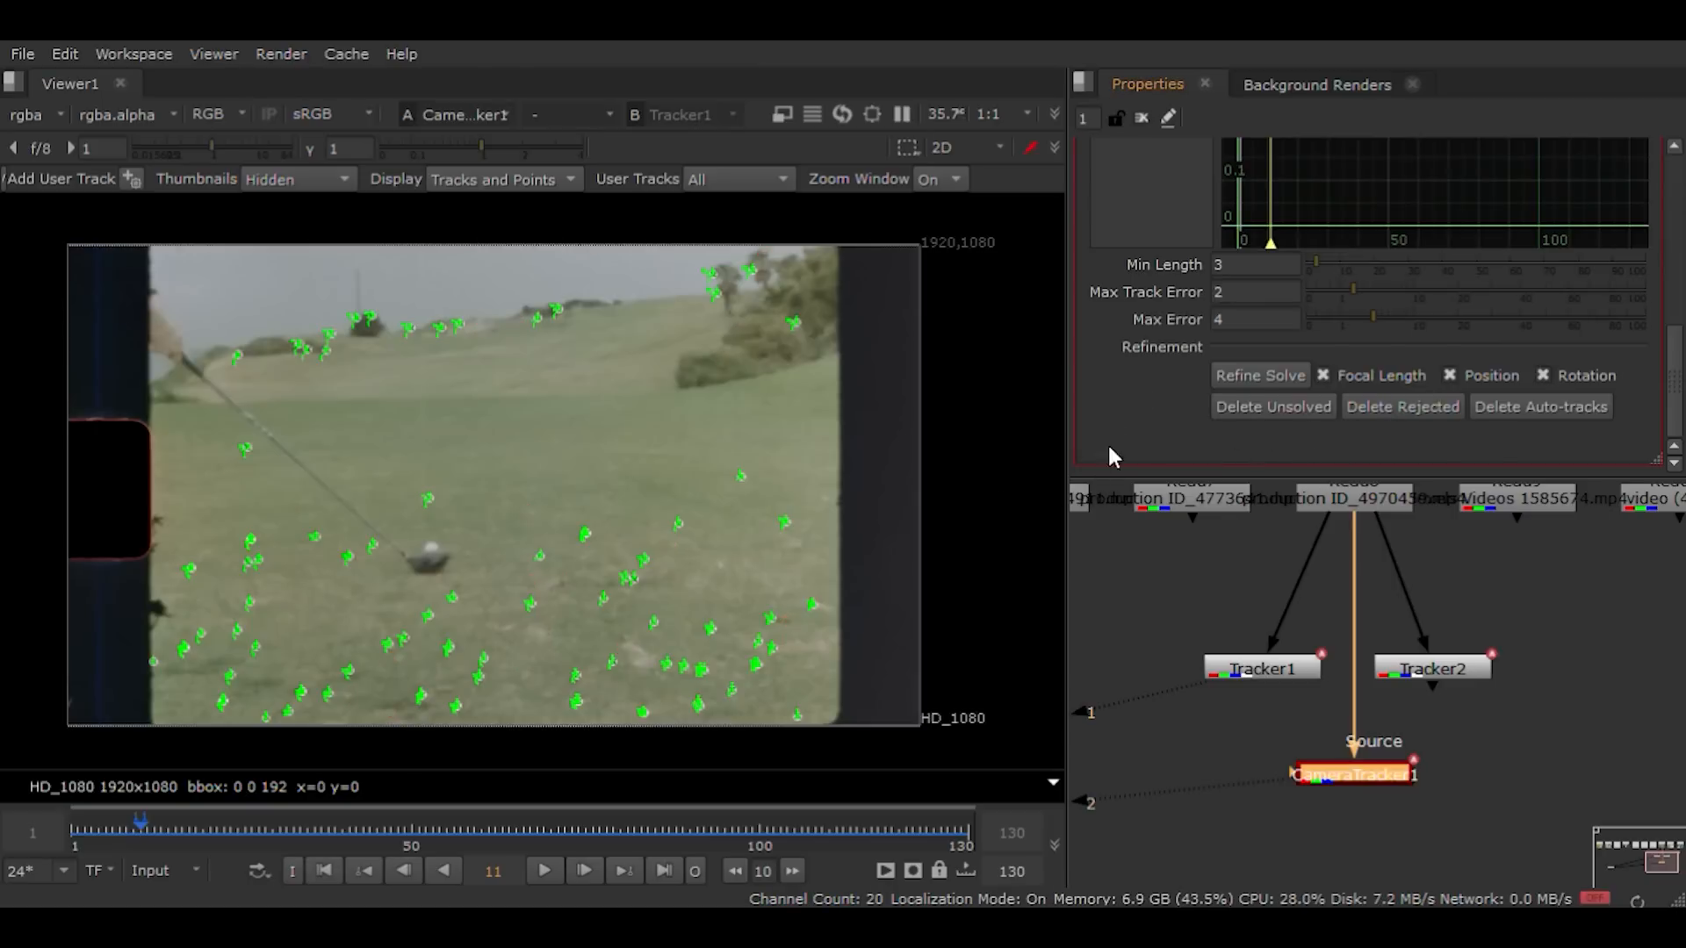
Step: Check the solve error and play the clip to frame 61 to examine the remaining tracks
scroll(1150, 407, up, 8)
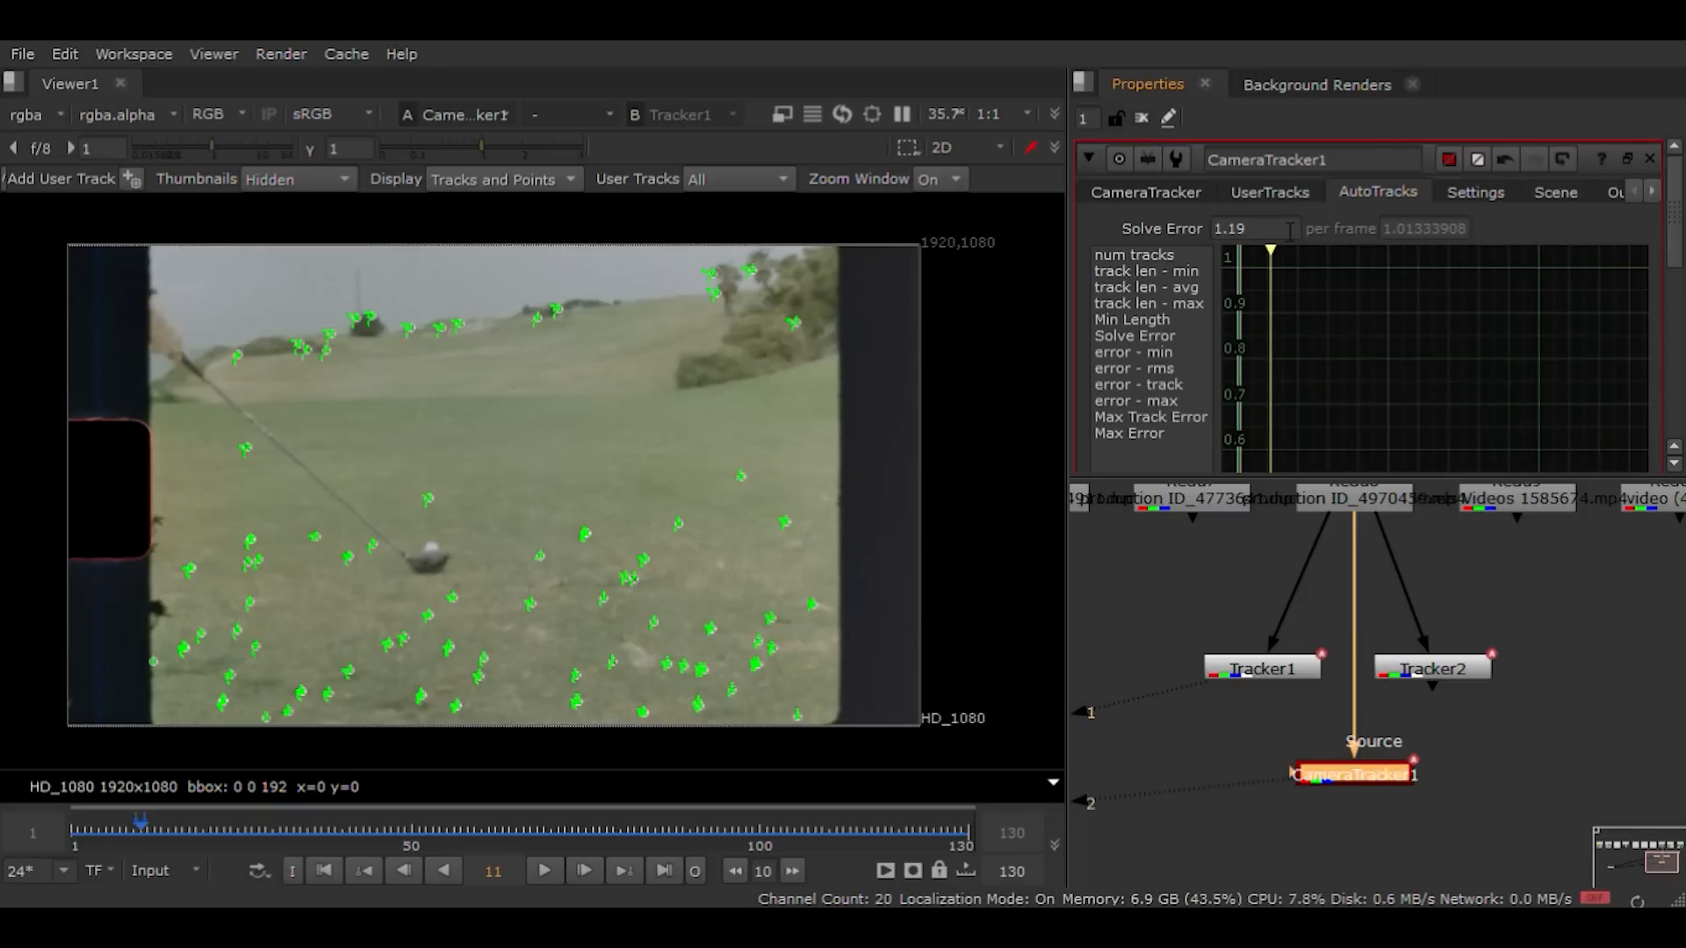
scroll(1117, 302, down, 8)
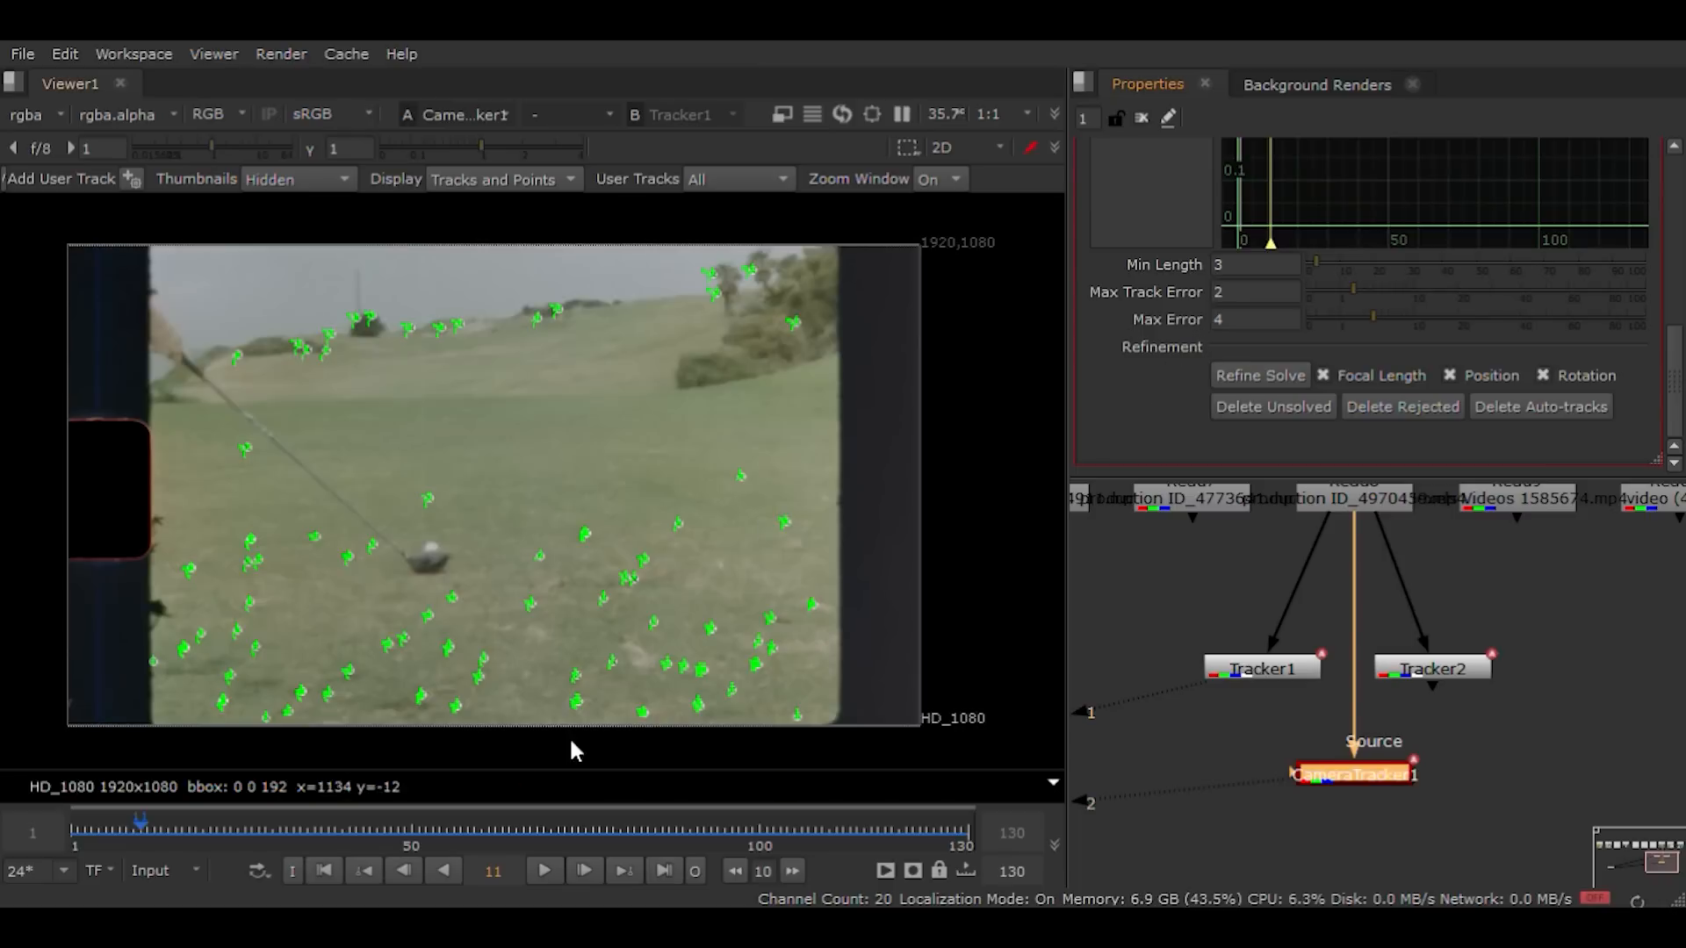
click(543, 870)
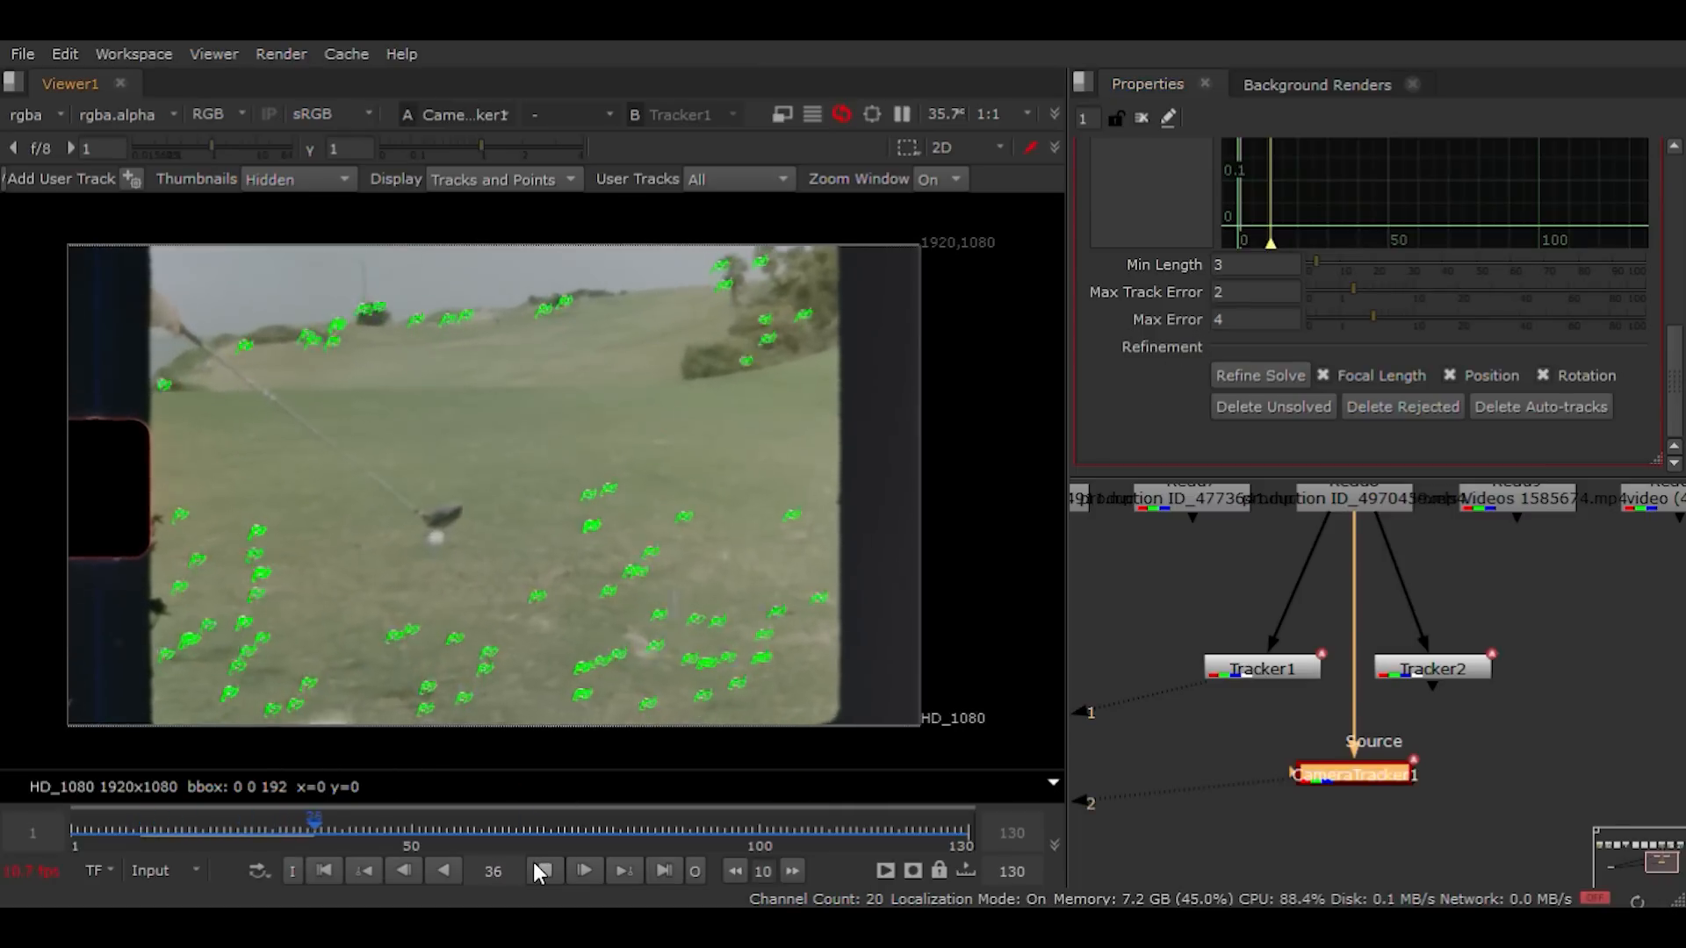
click(541, 870)
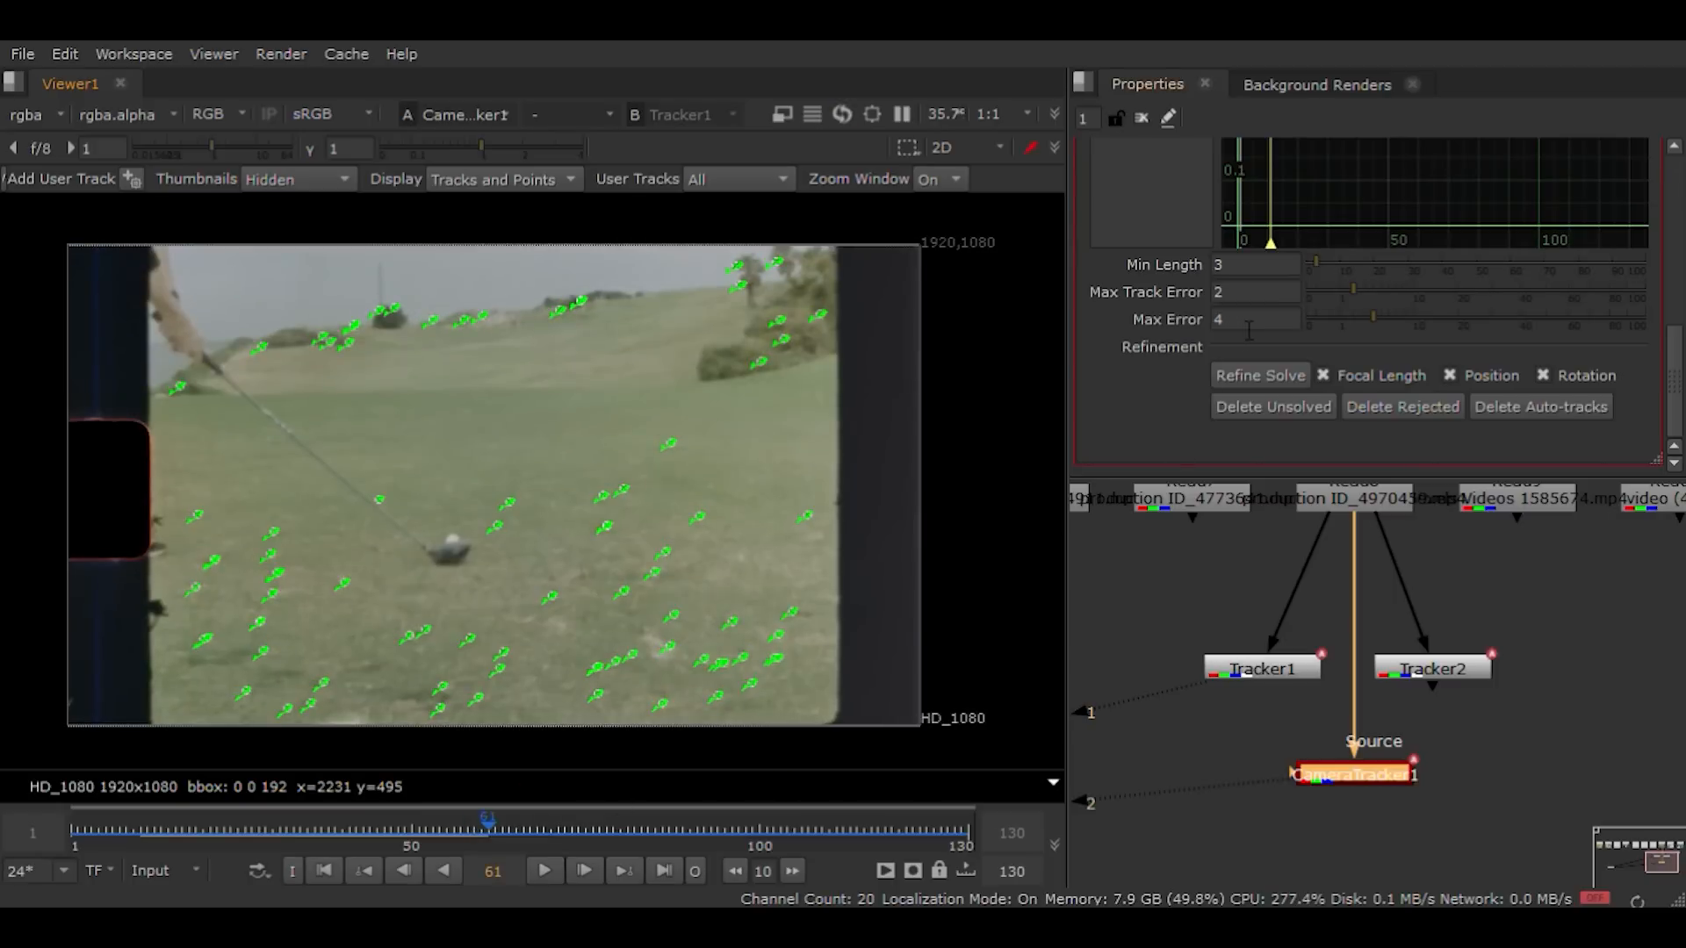
Step: Set Max Error to 3 and Max Track Error to 1.5, and delete the tracks these thresholds reject
drag(1248, 324, 956, 322)
text(3)
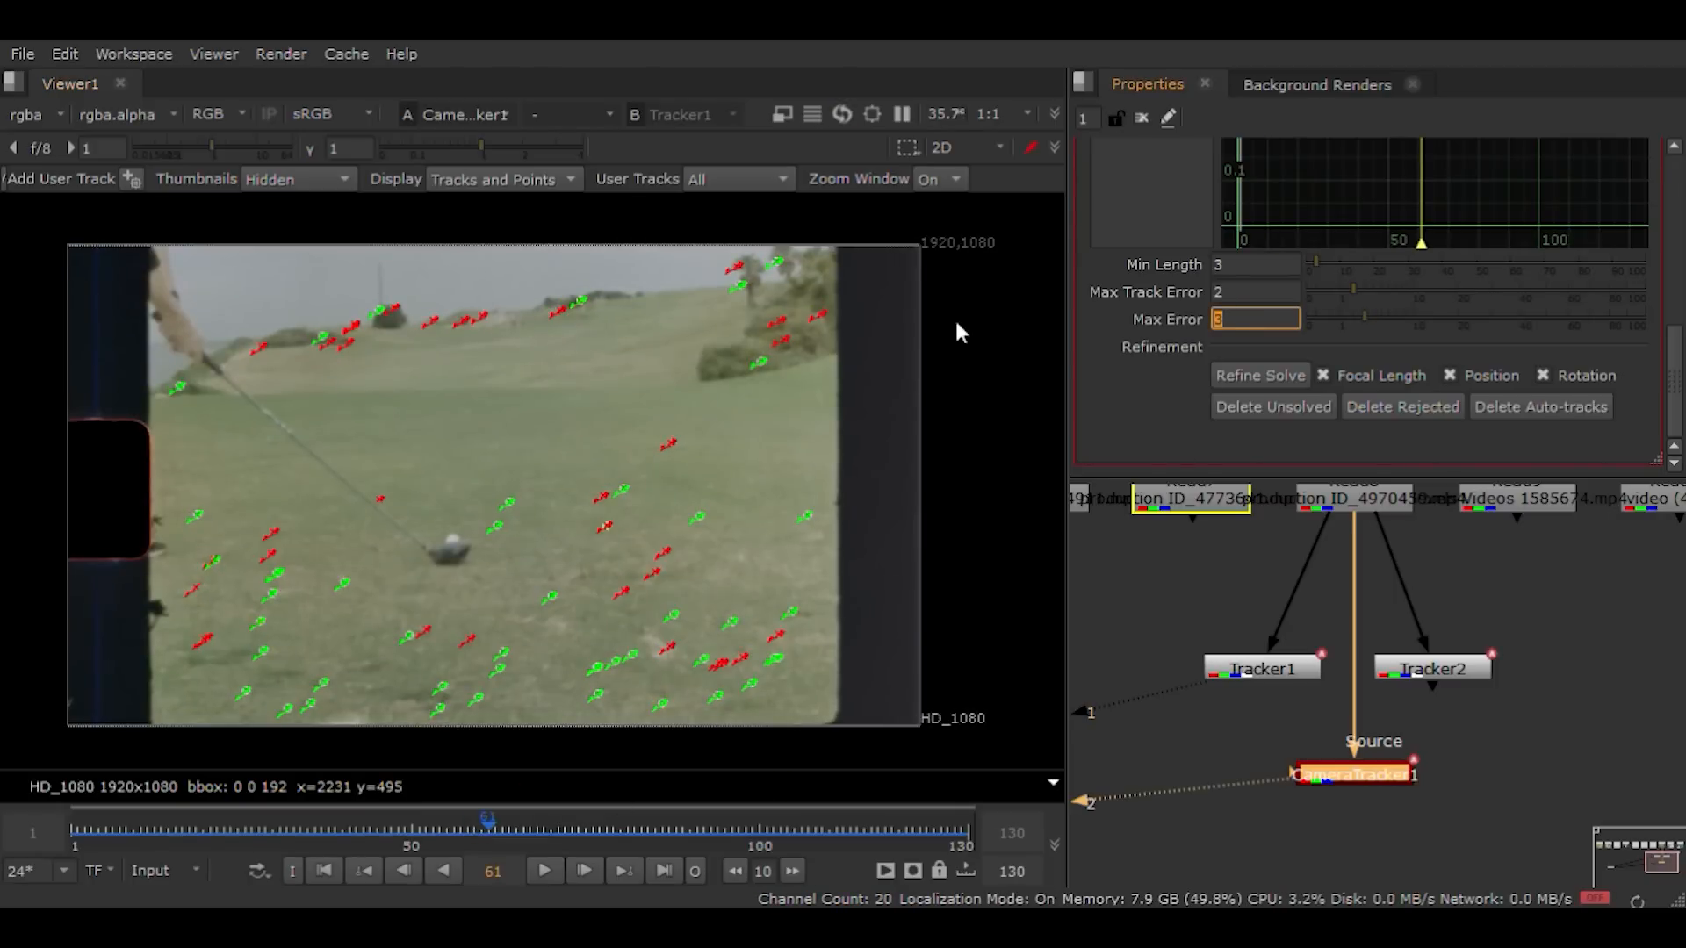
key(shift+Tab)
text(1.5)
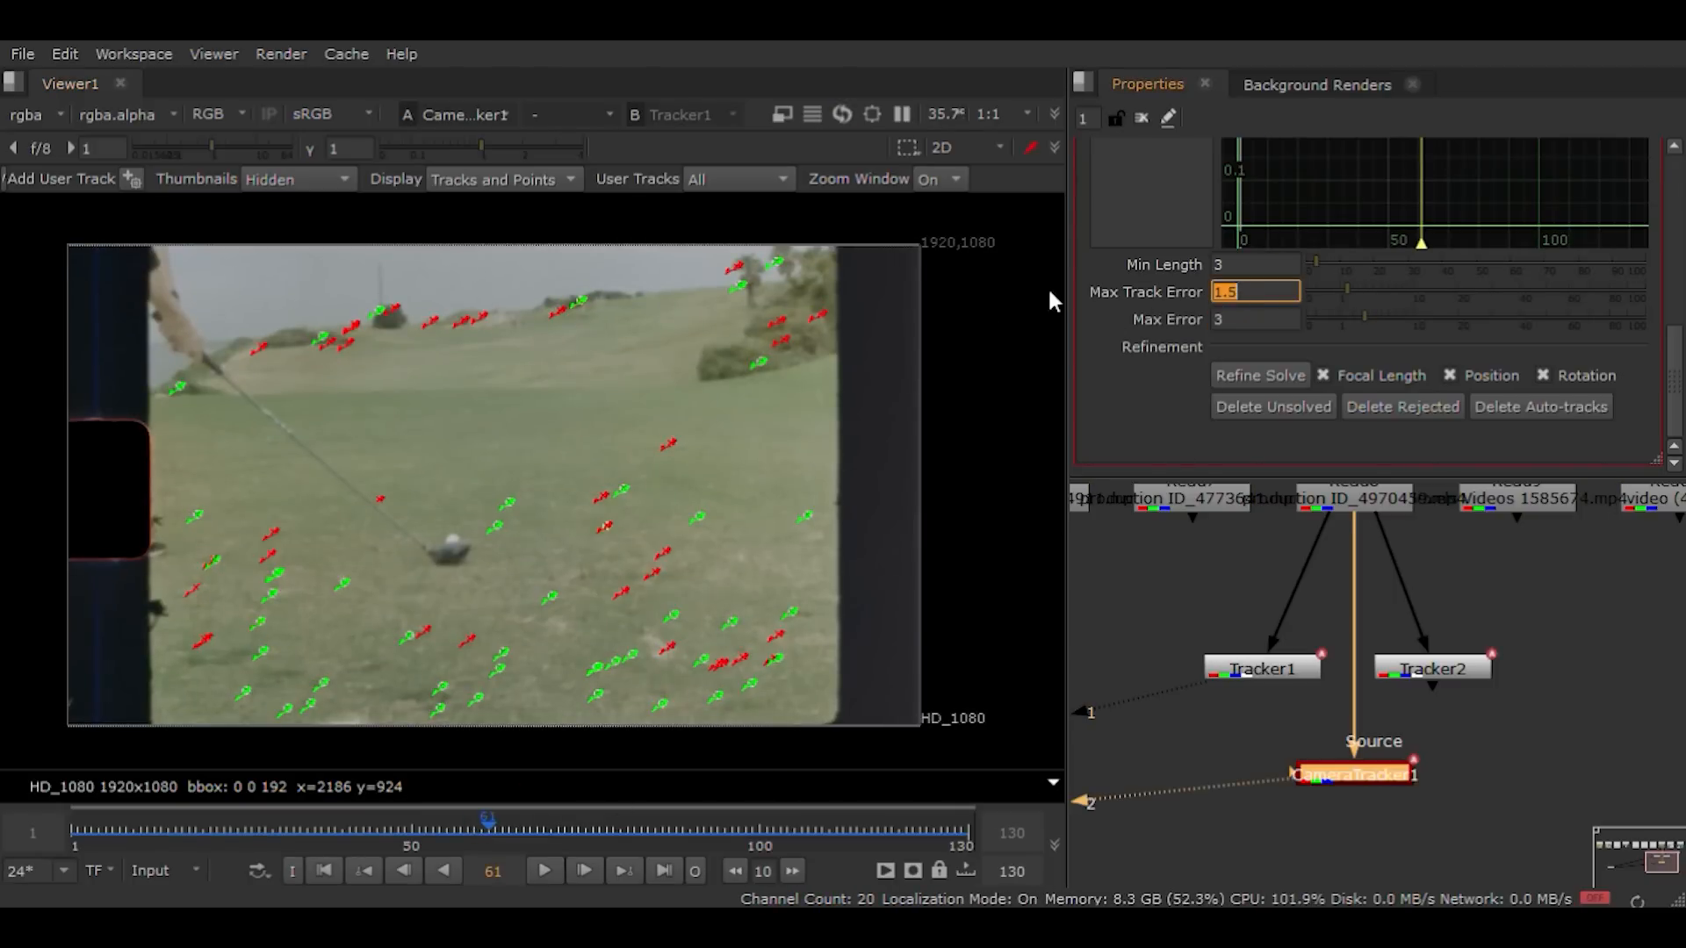
key(Return)
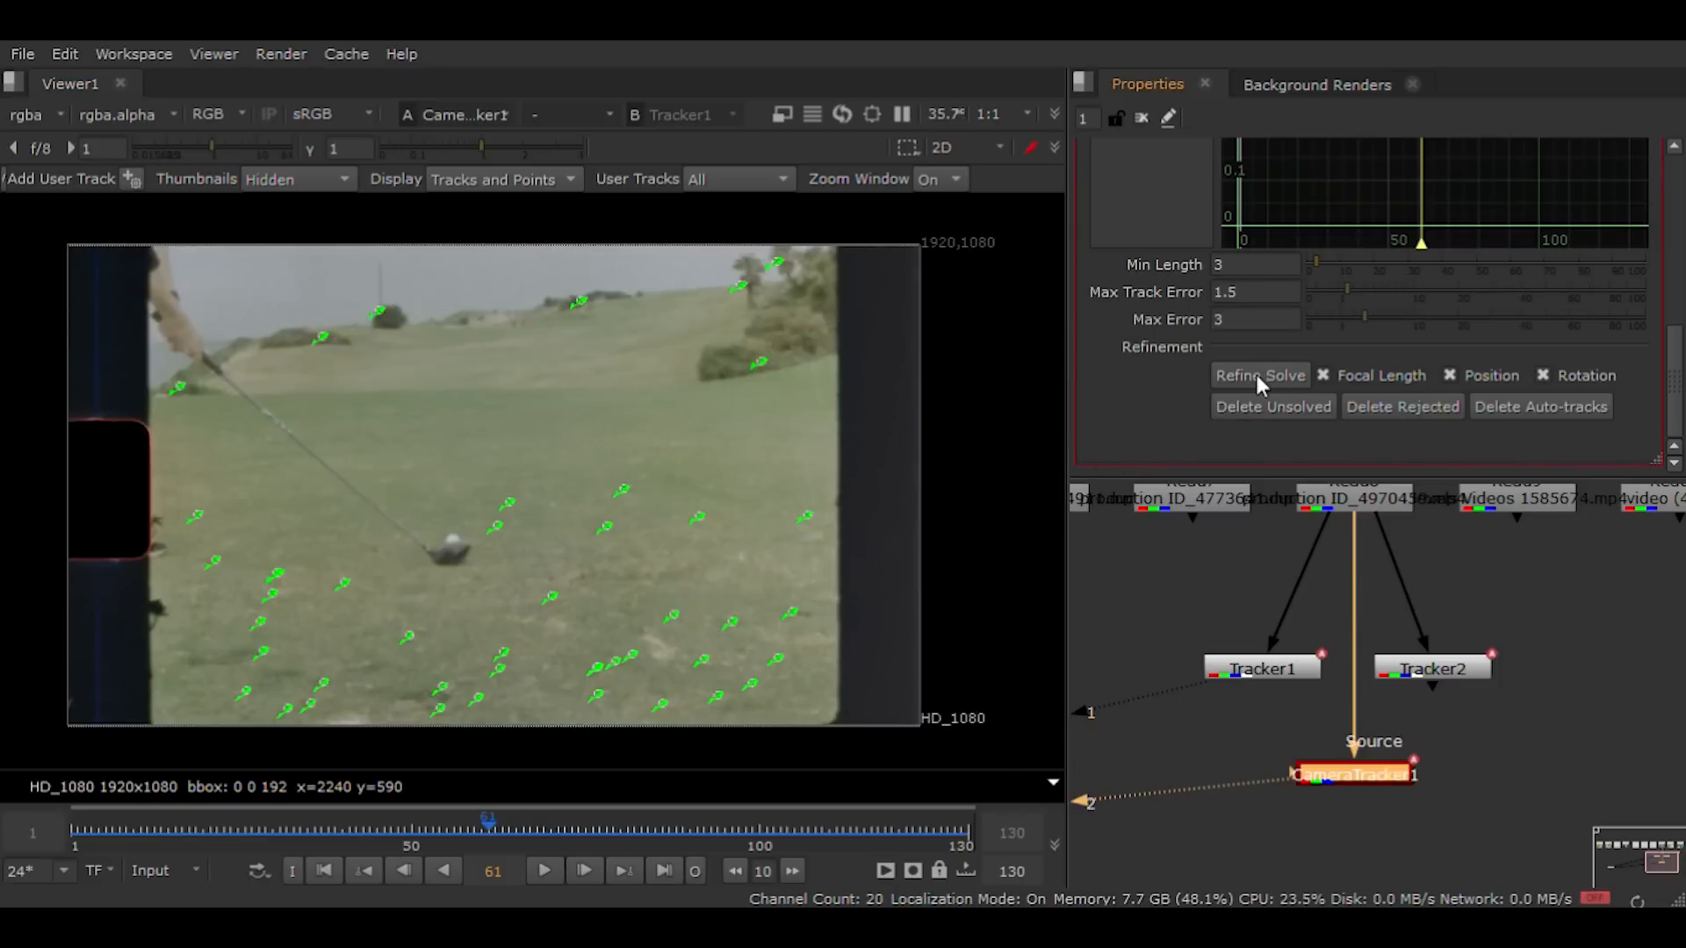
Step: Refine the camera solve and delete the newly rejected tracks, checking the updated solve error in the CameraTracker's AutoTracks settings
click(1256, 376)
click(1387, 409)
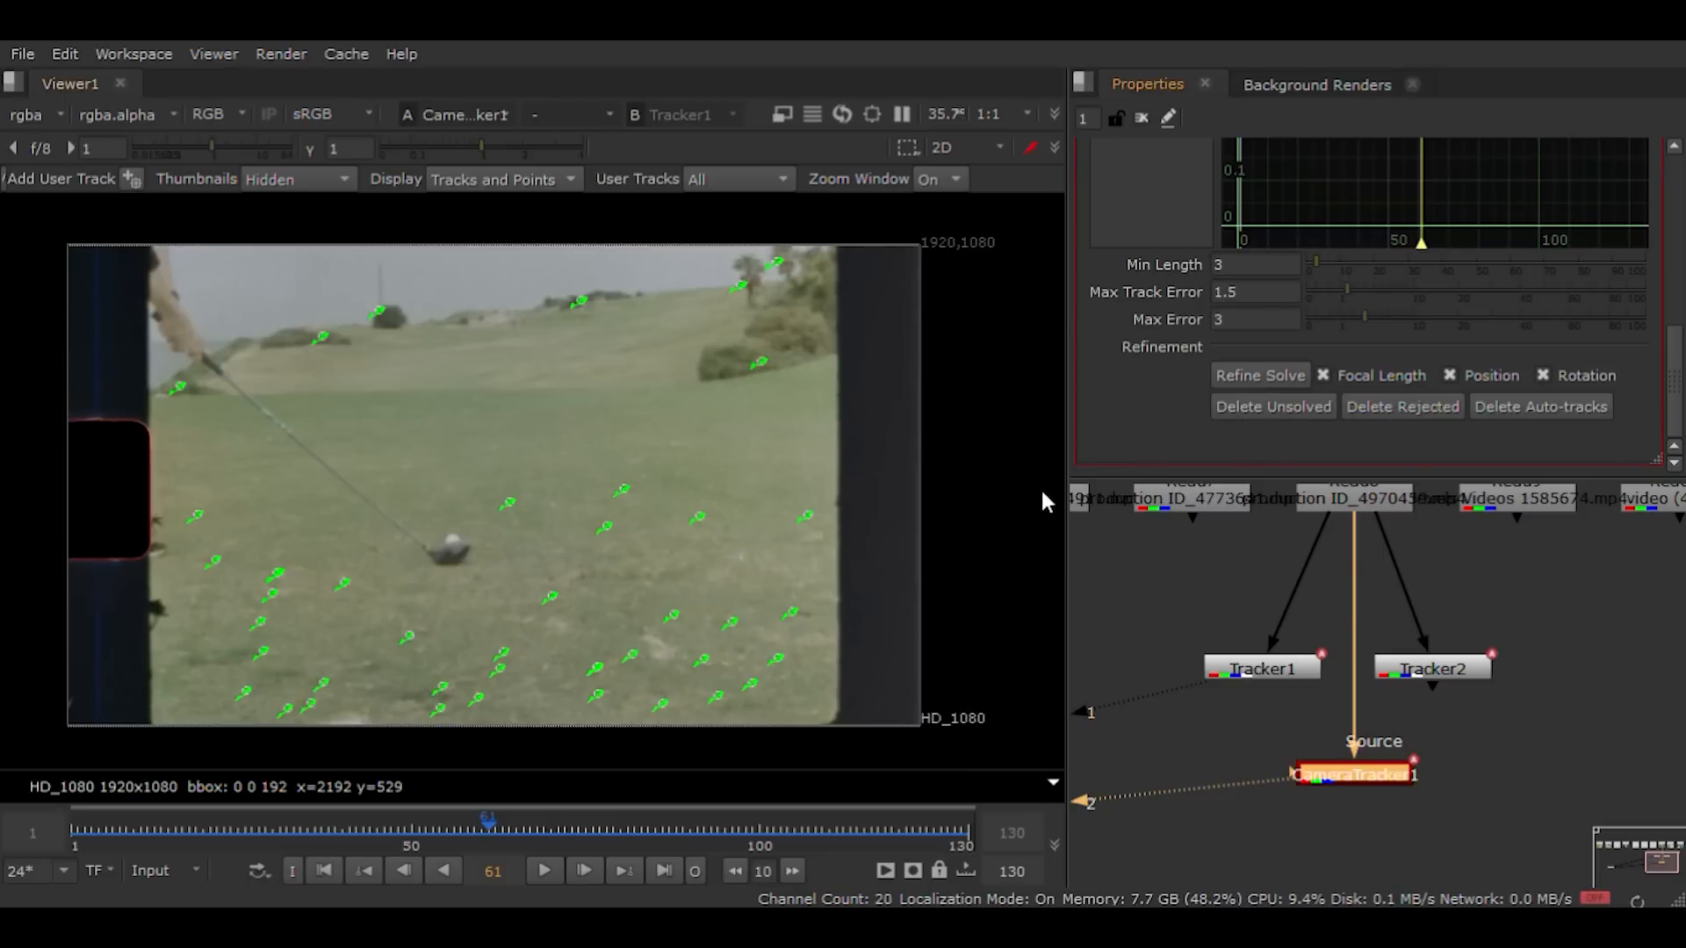
click(1129, 582)
scroll(1173, 604, down, 3)
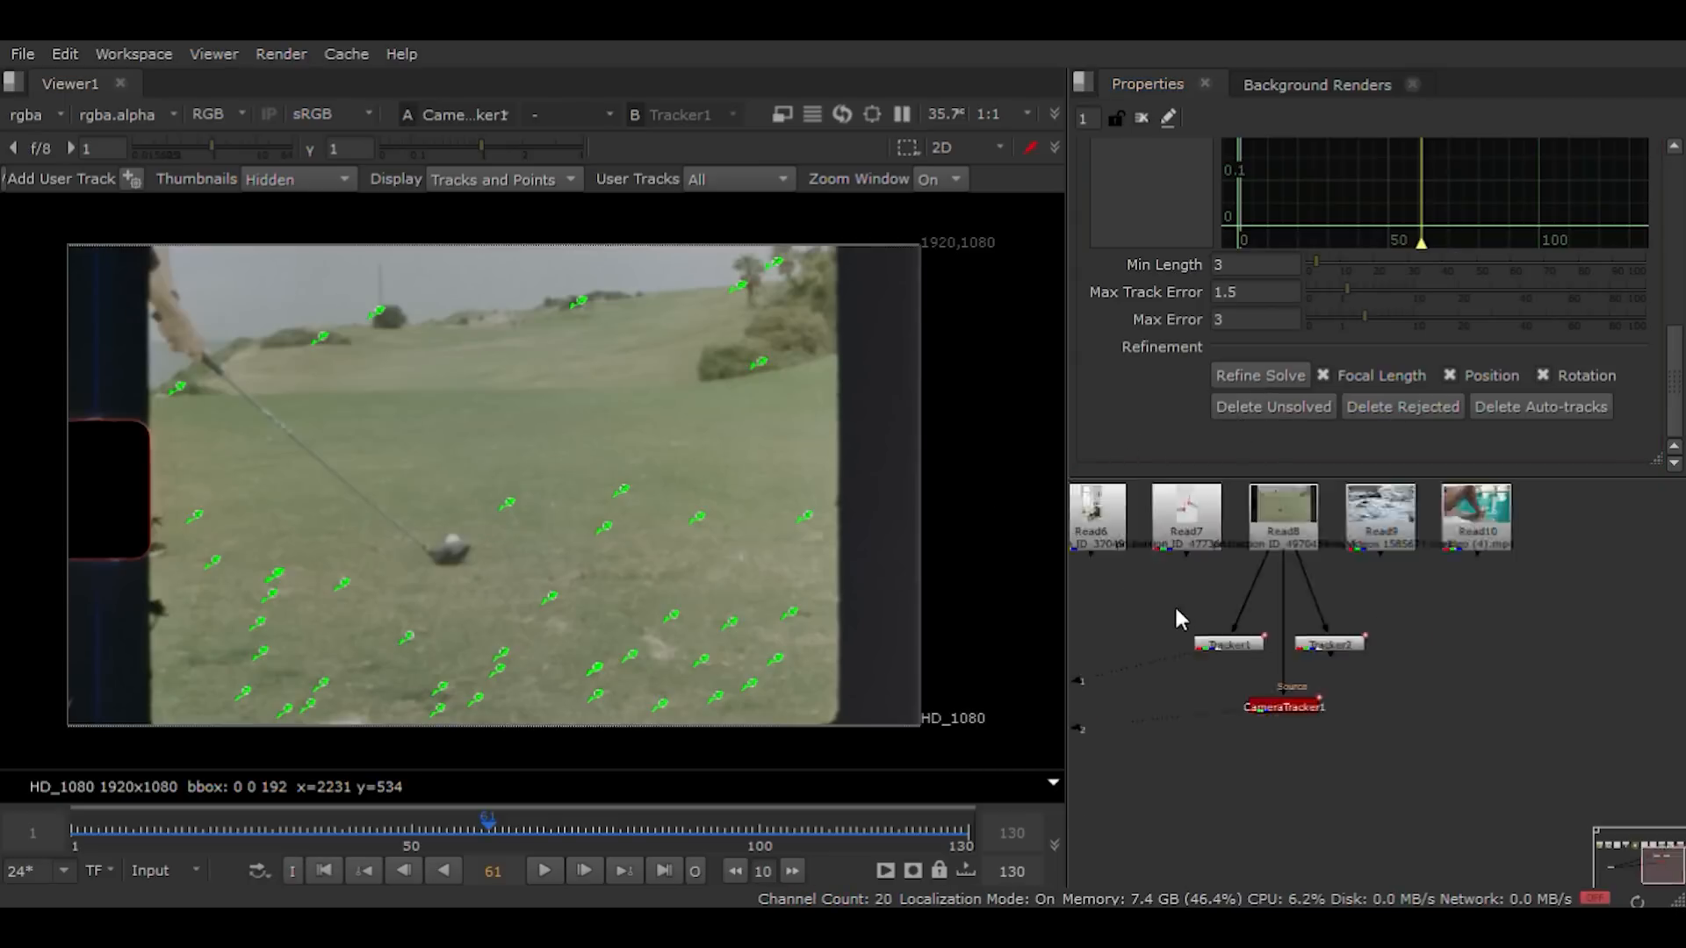
scroll(1176, 627, up, 1)
double_click(1303, 718)
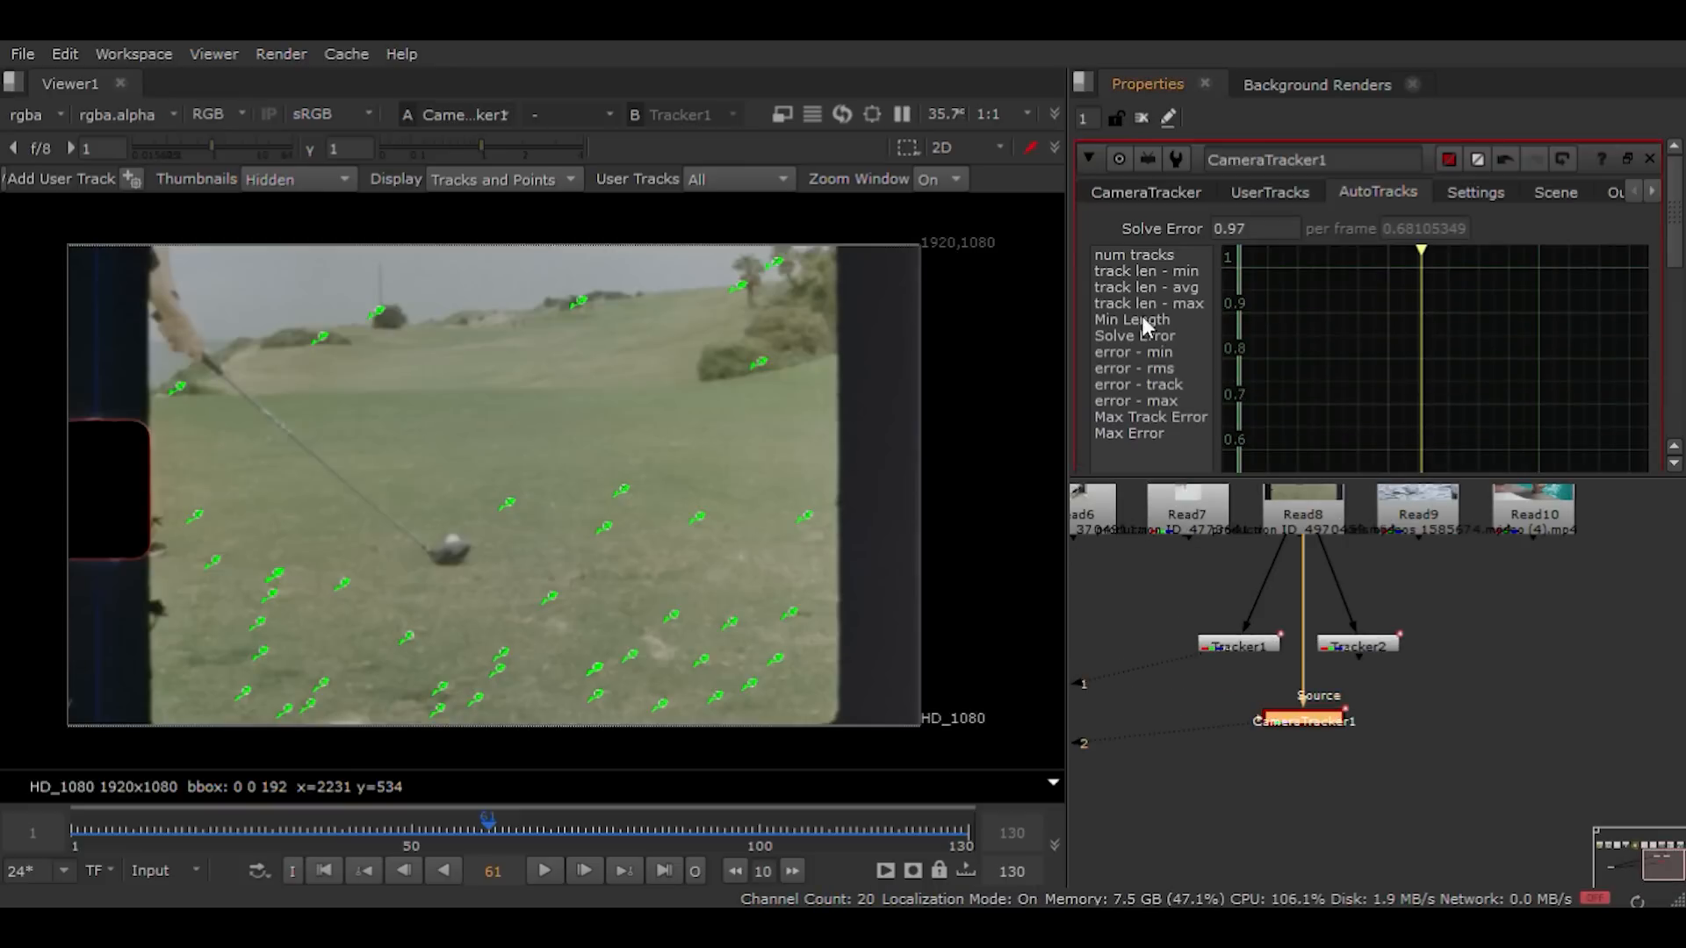
Step: Export the solved camera from CameraTracker1 as a Camera node with linked output
click(1132, 193)
scroll(1122, 298, down, 5)
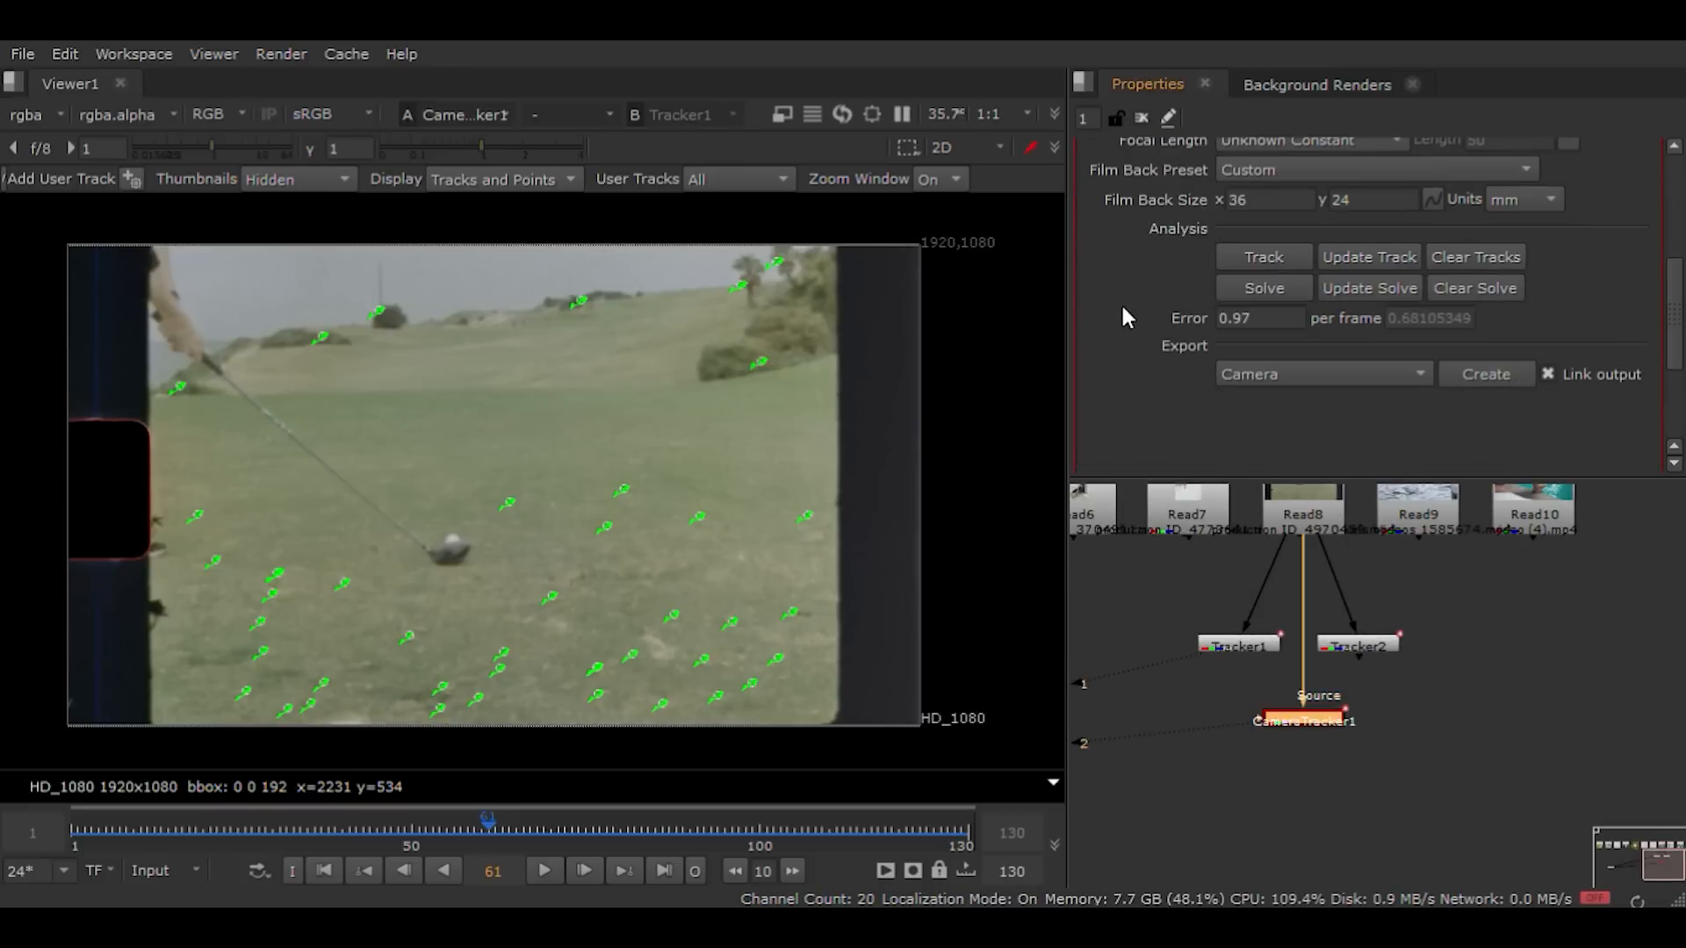
click(1483, 374)
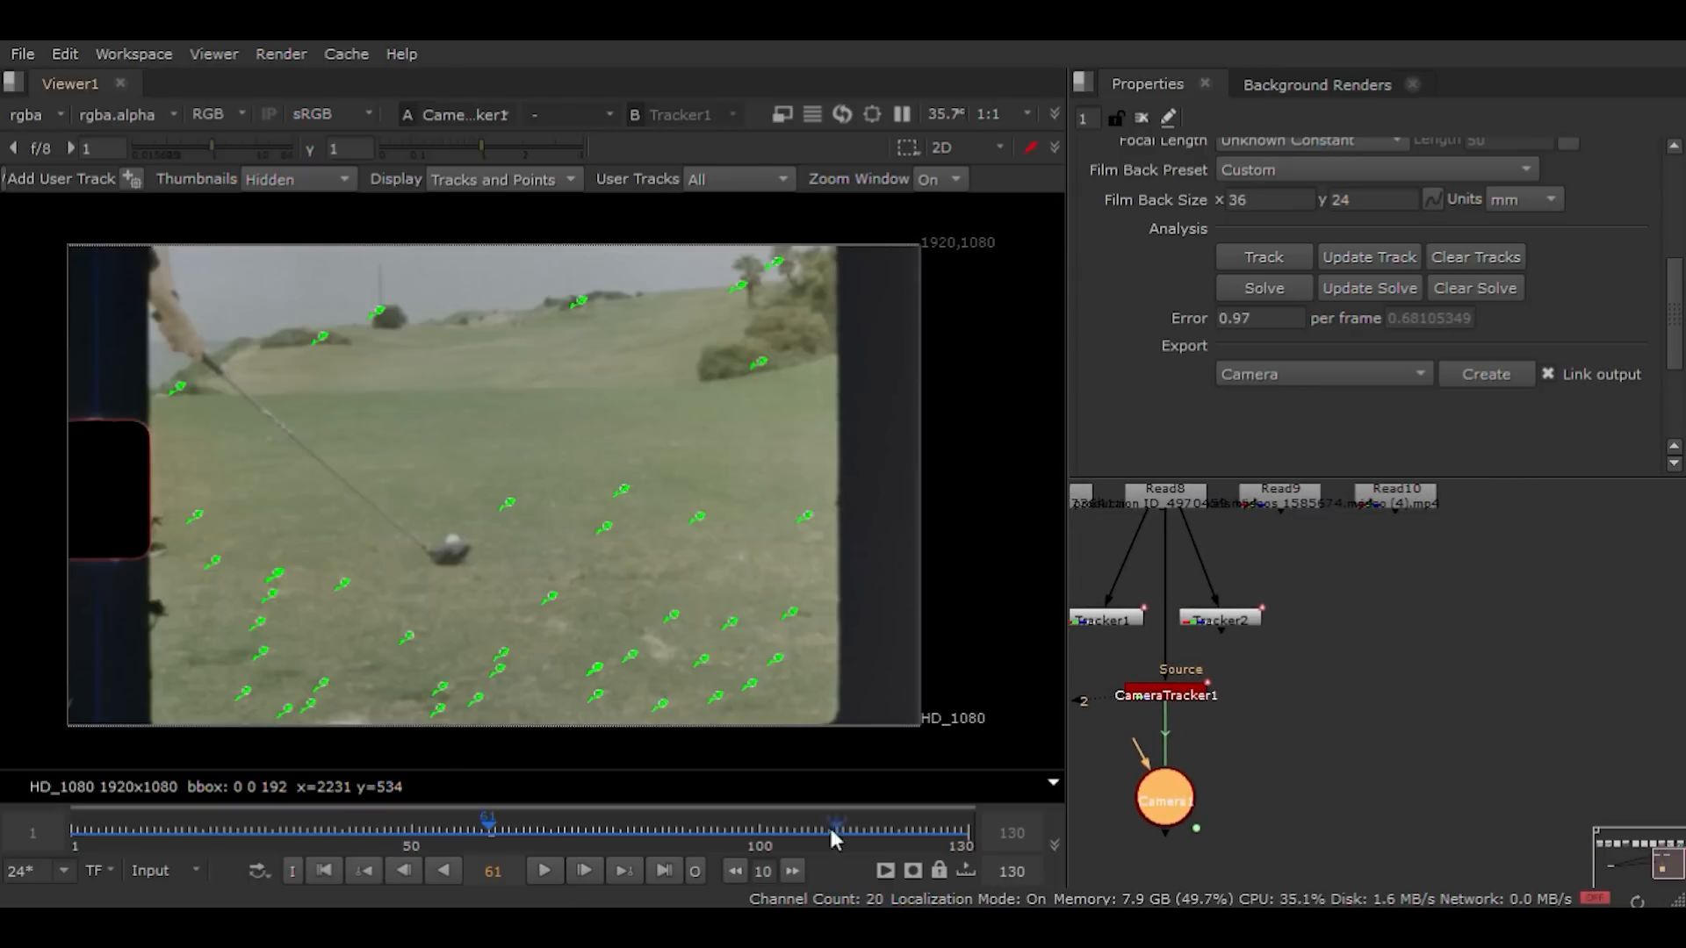
Step: Play the clip and examine Camera1's motion and the solved point cloud from several angles in the 3D view
click(544, 870)
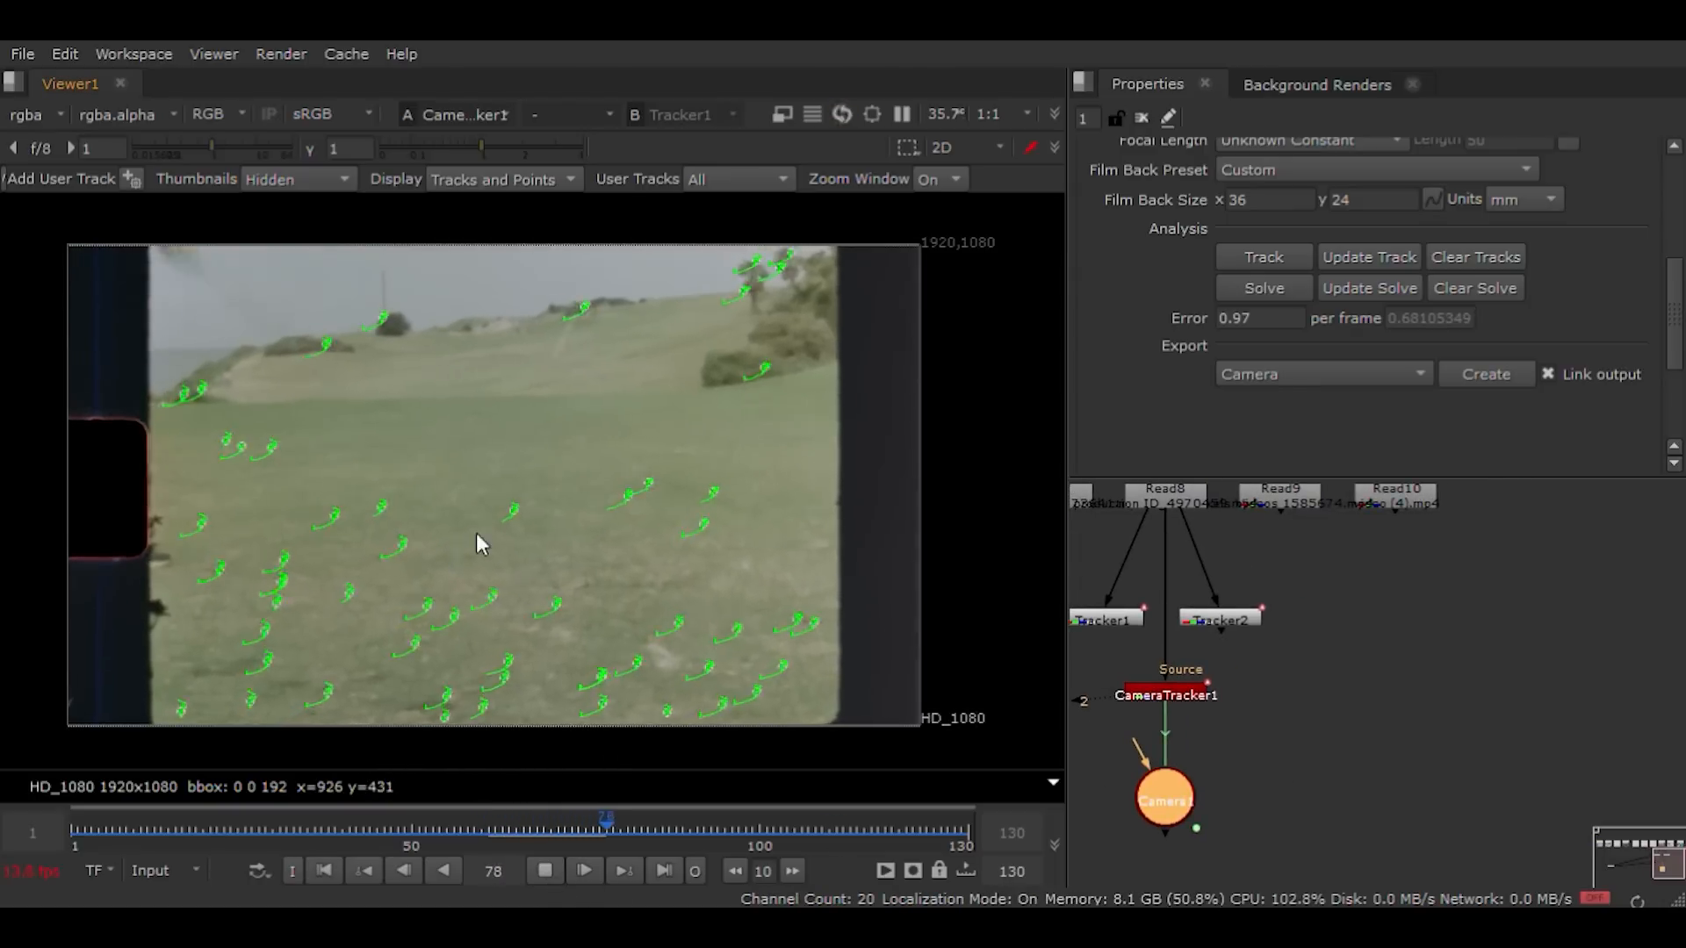
key(Tab)
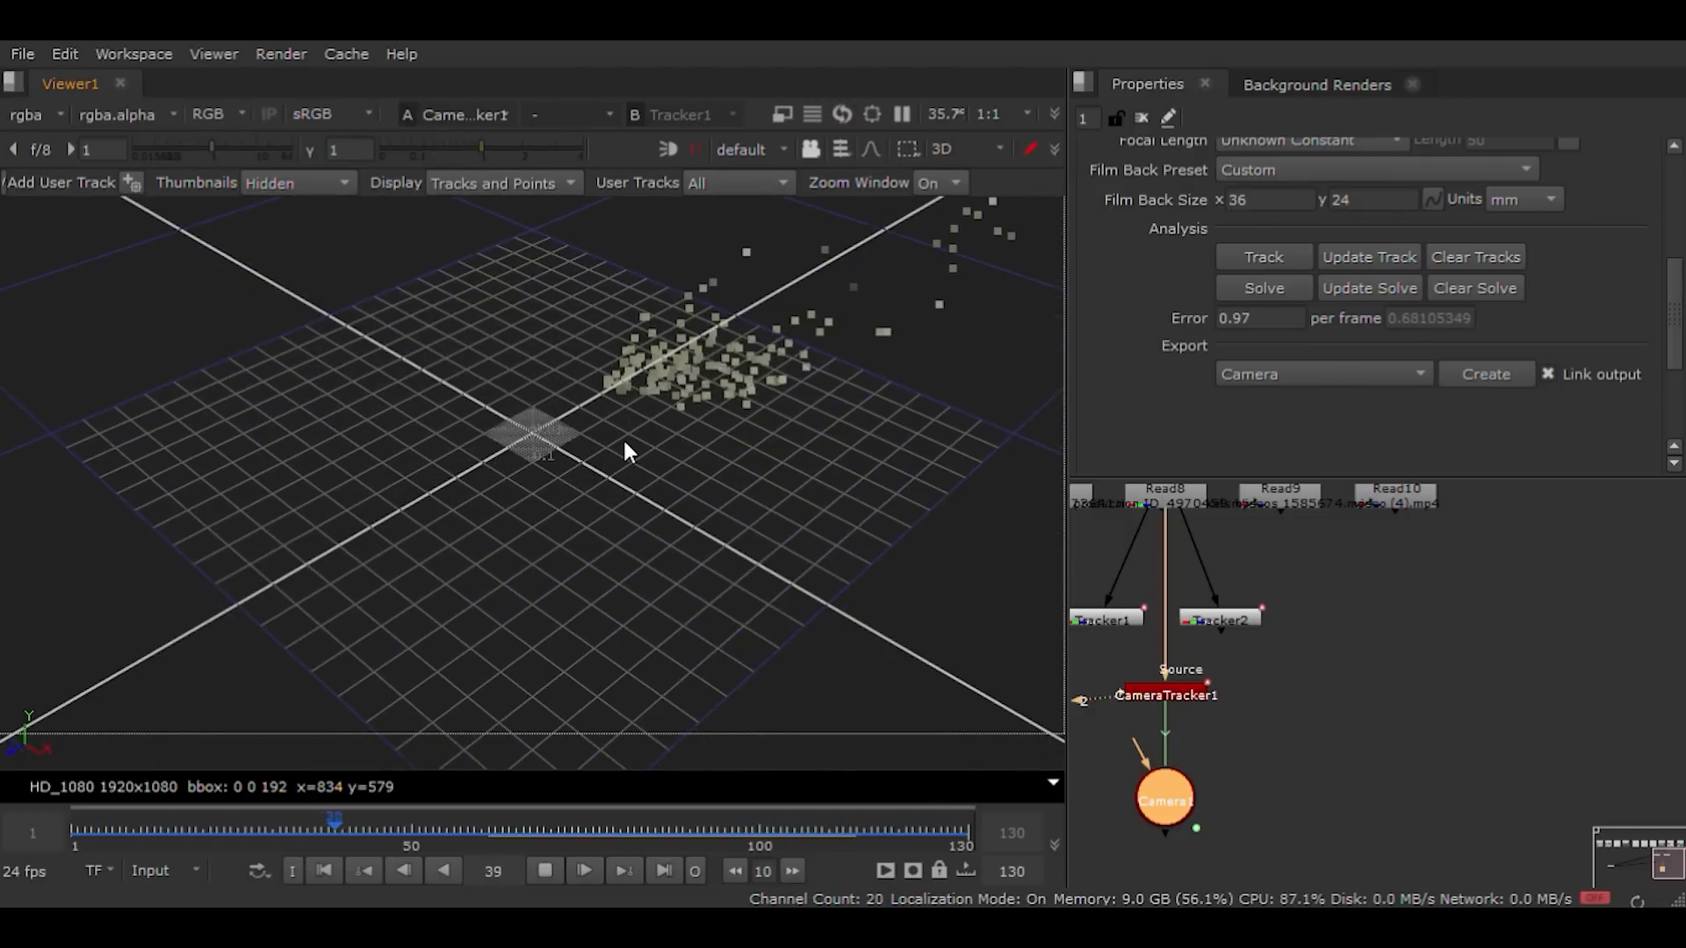
click(1156, 799)
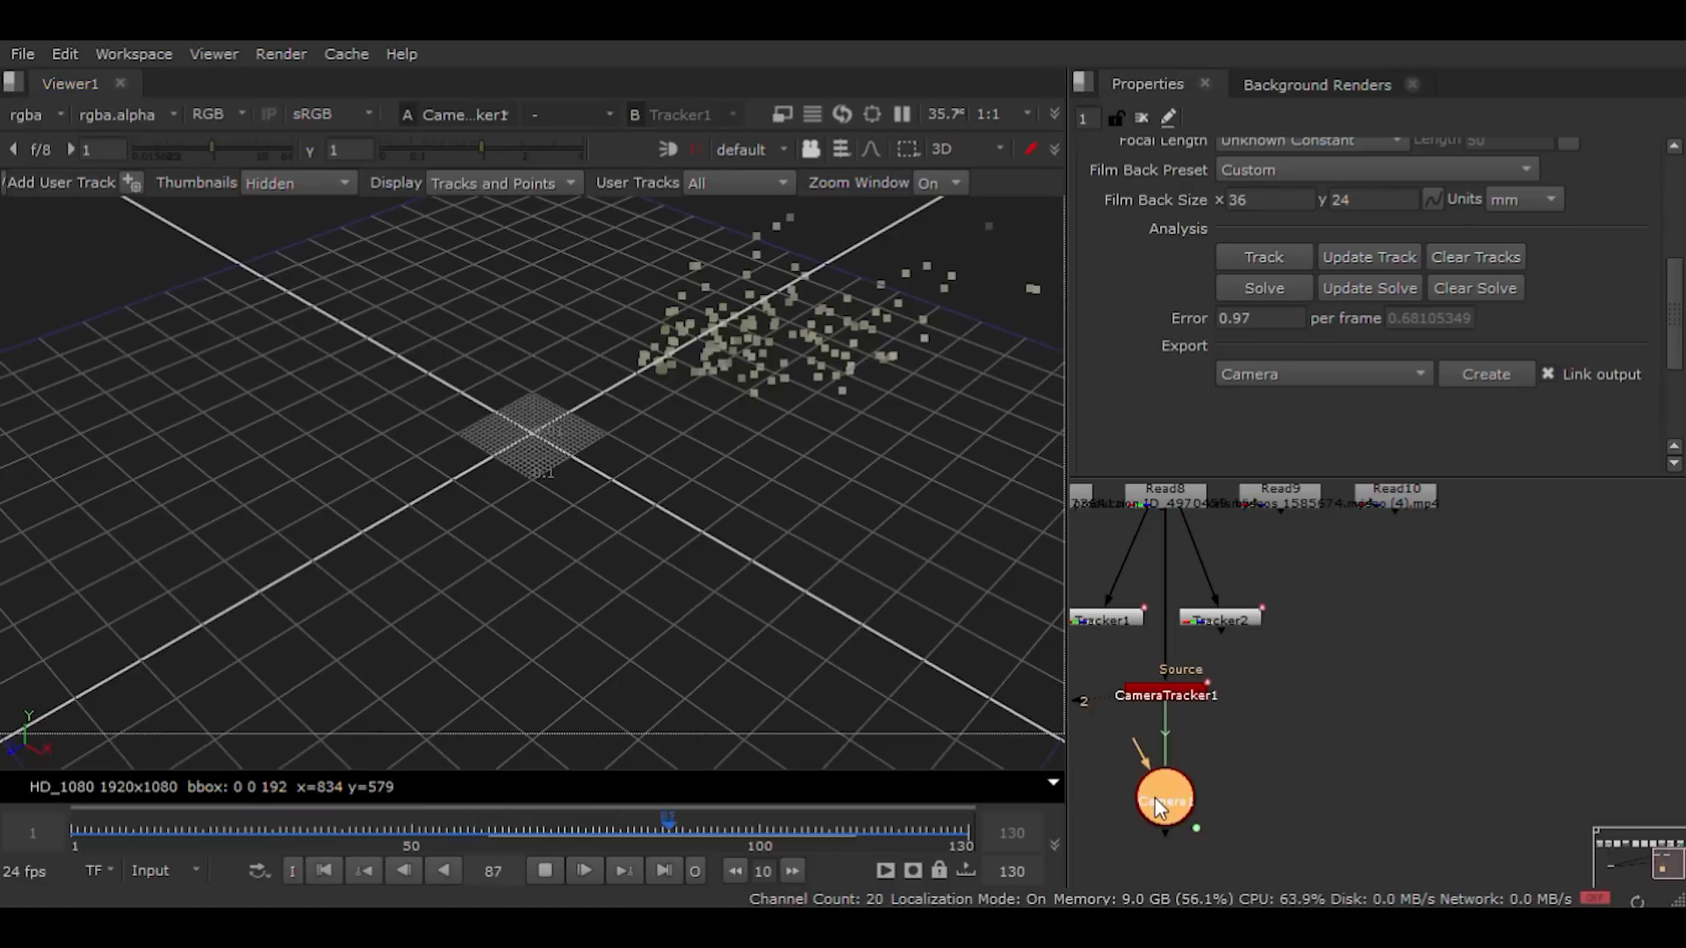
key(1)
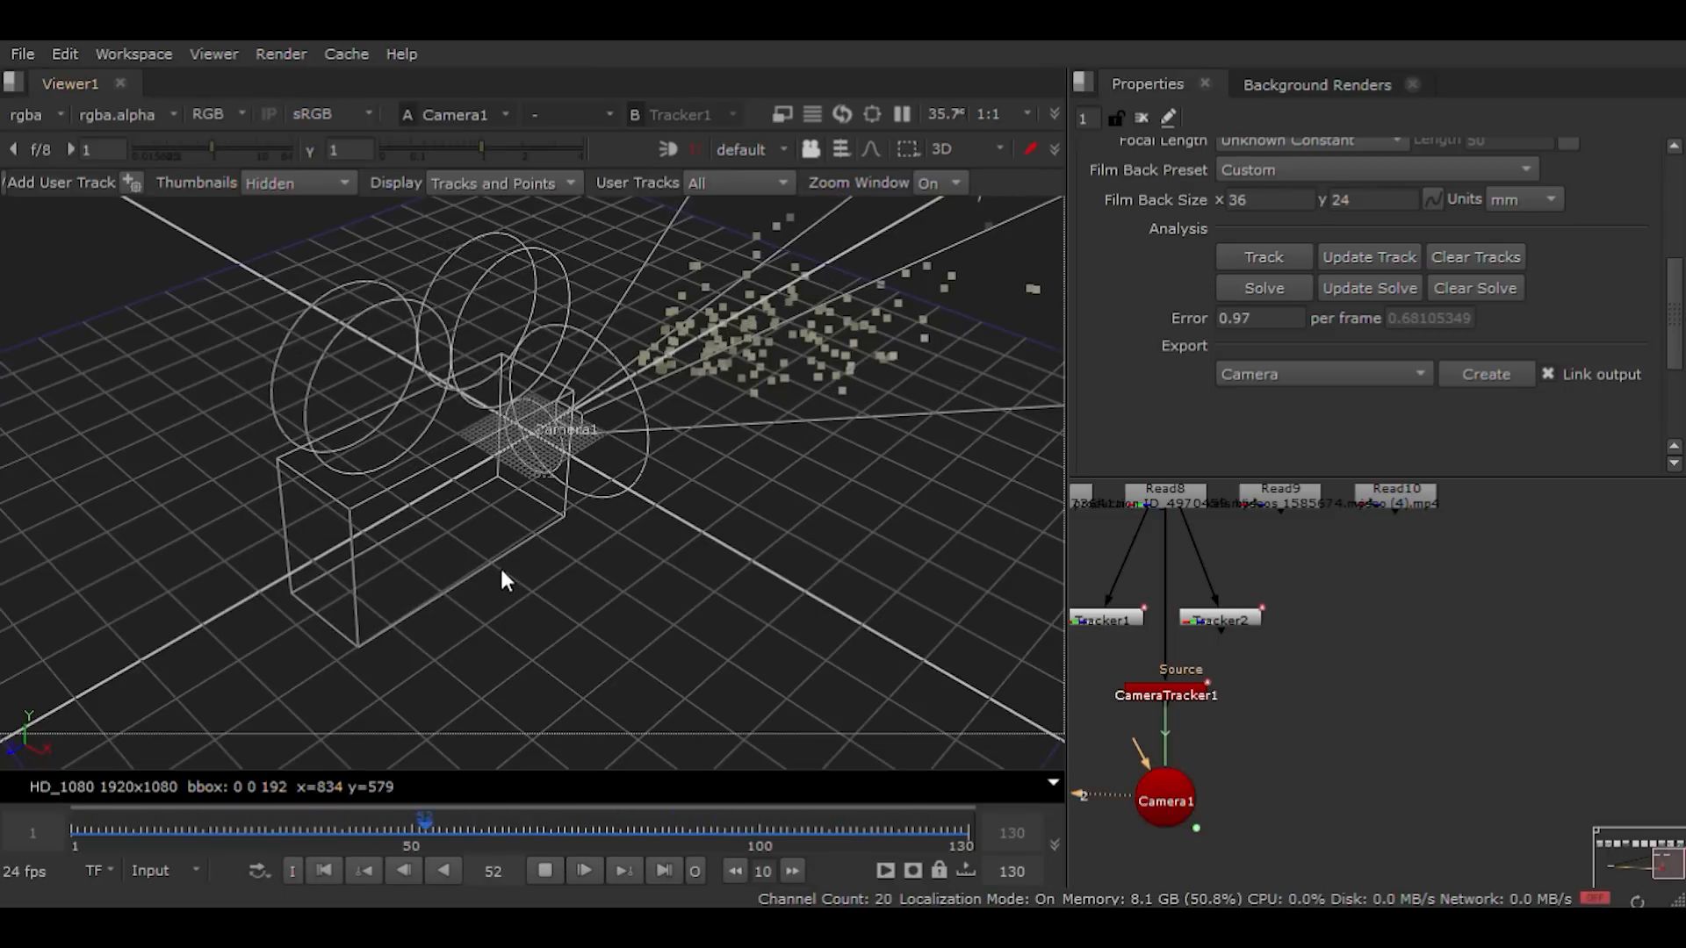
ctrl+drag(745, 555, 425, 471)
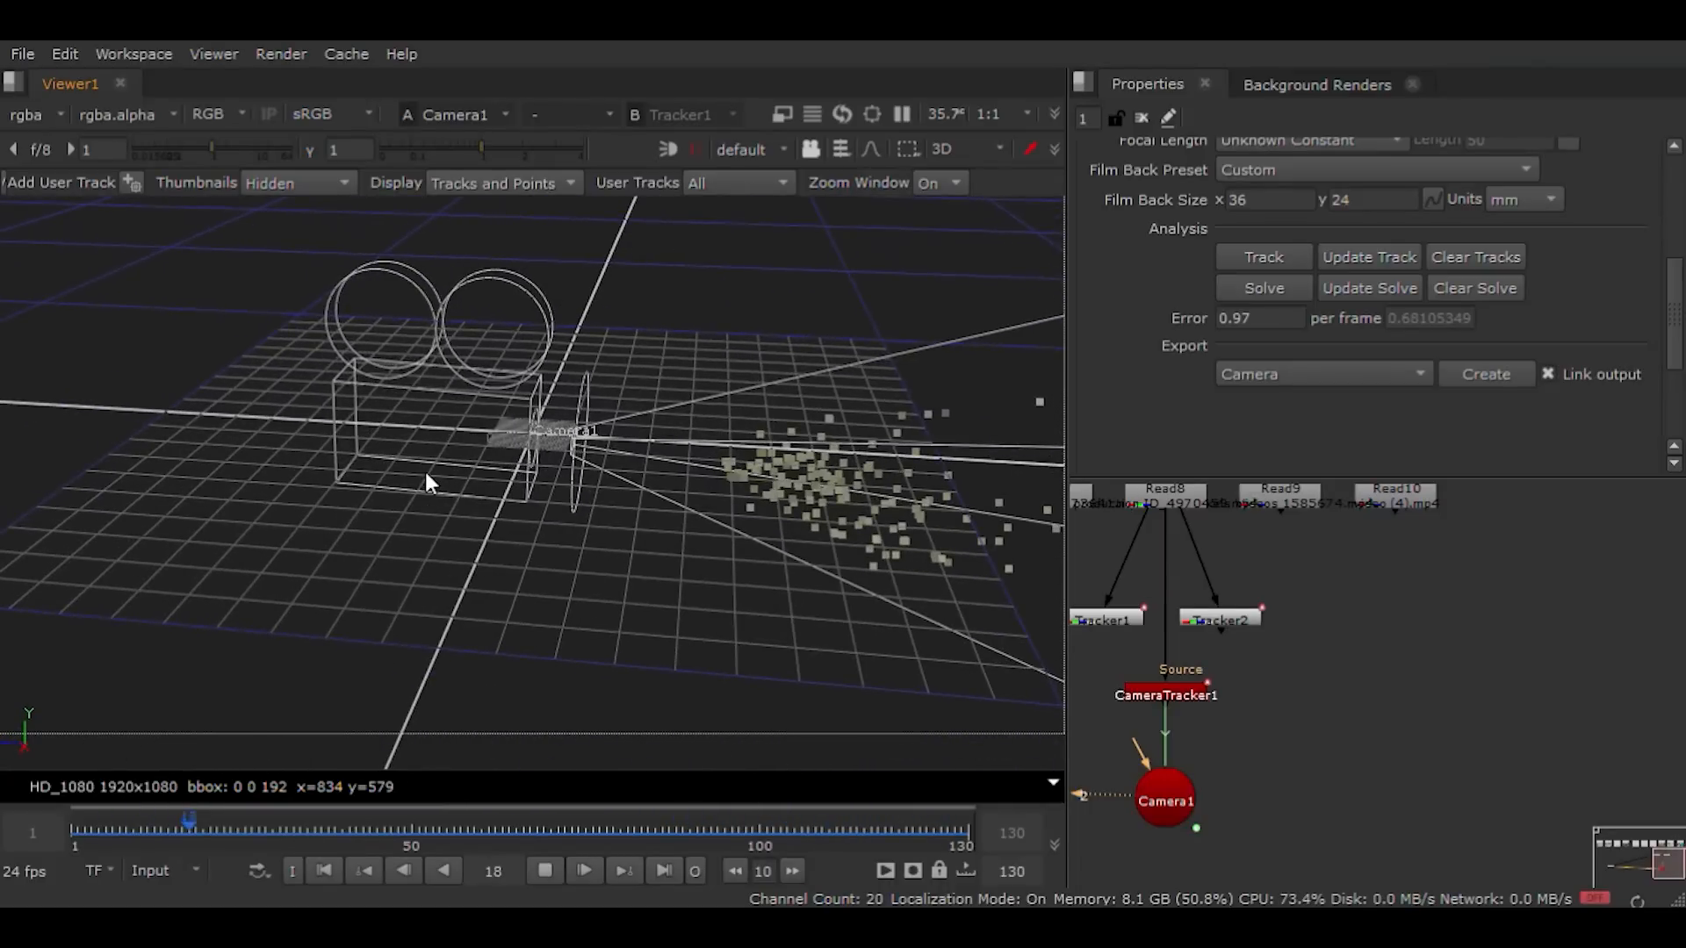
ctrl+drag(546, 531, 476, 511)
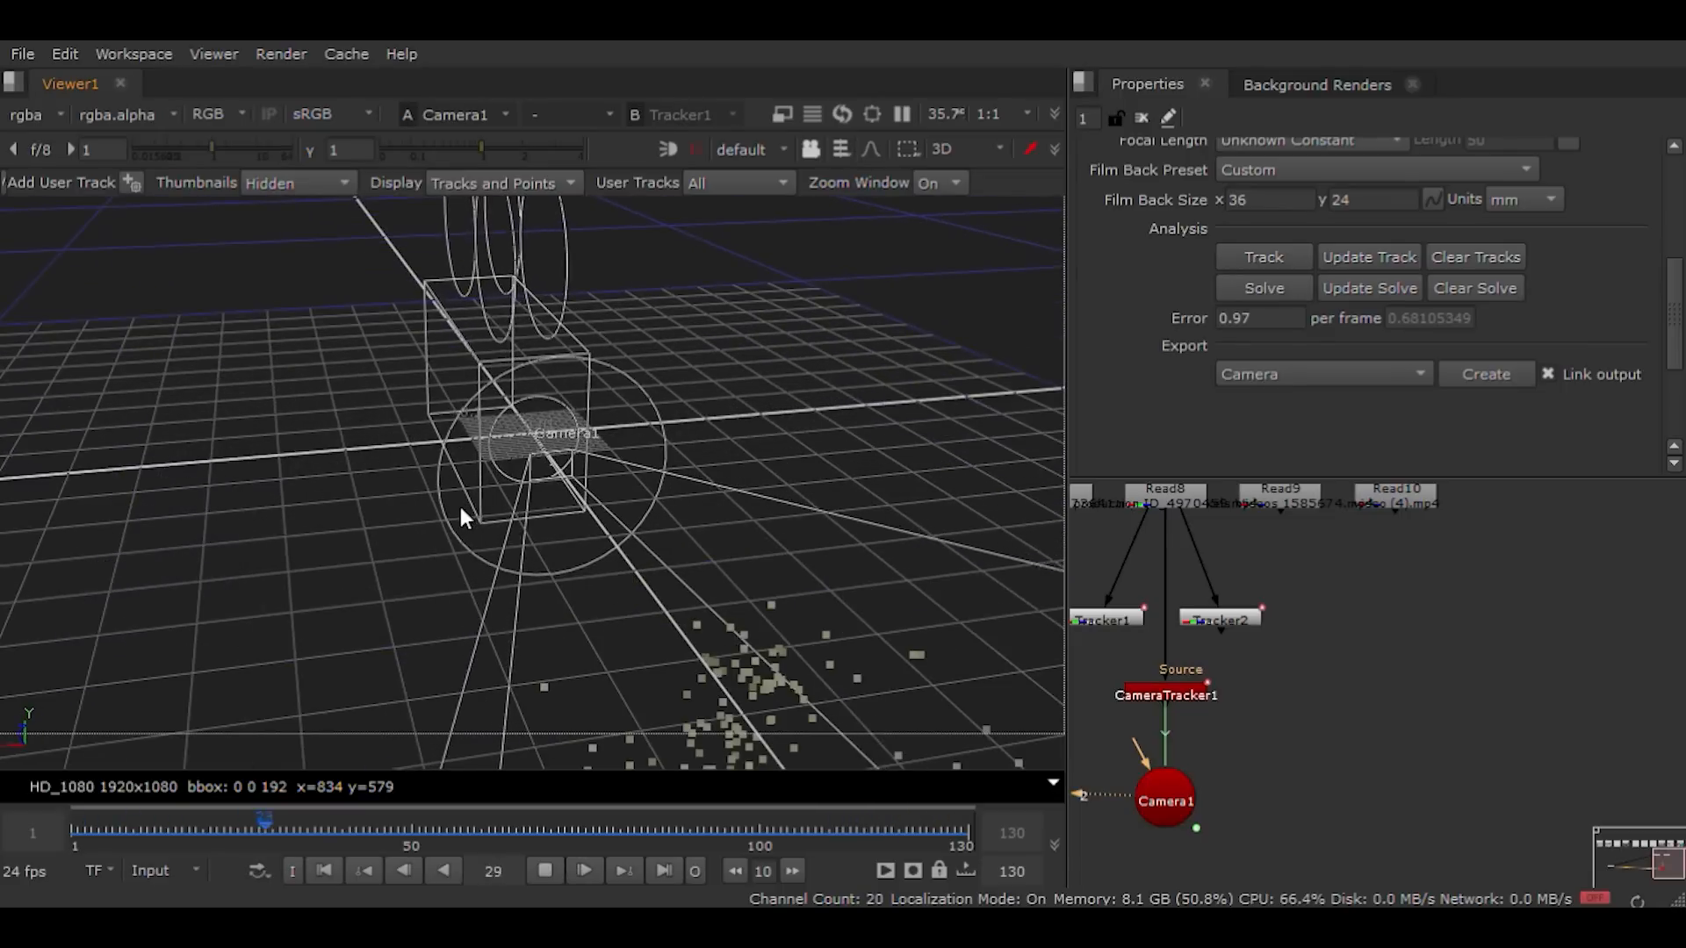
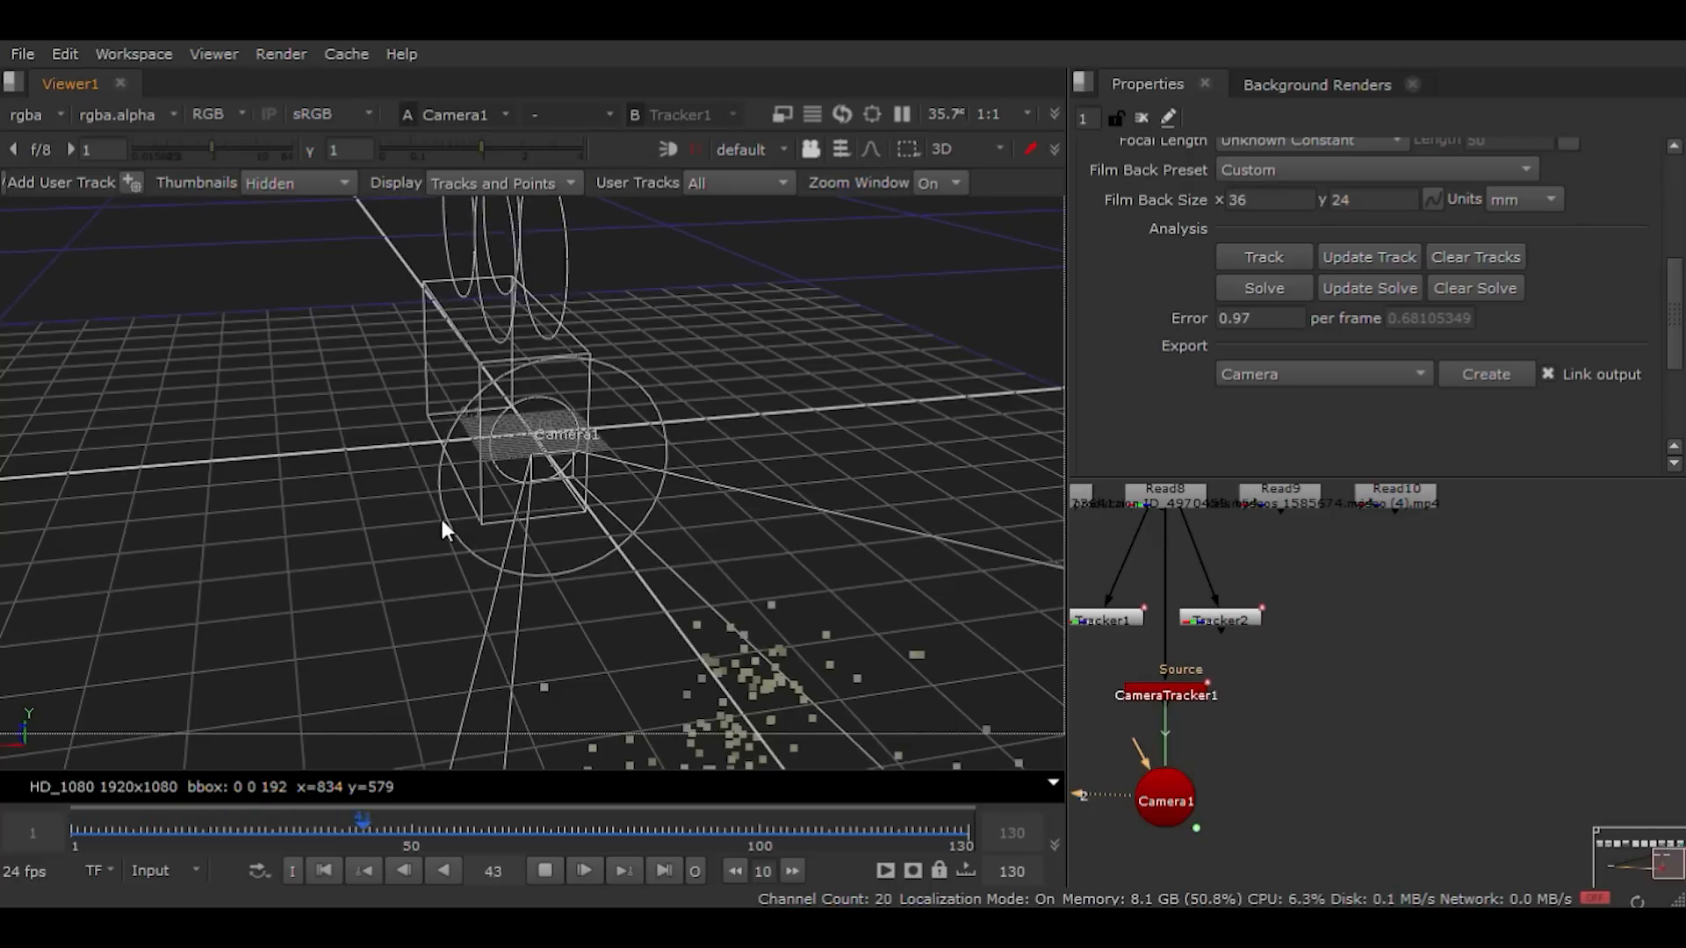
scroll(1161, 734, down, 3)
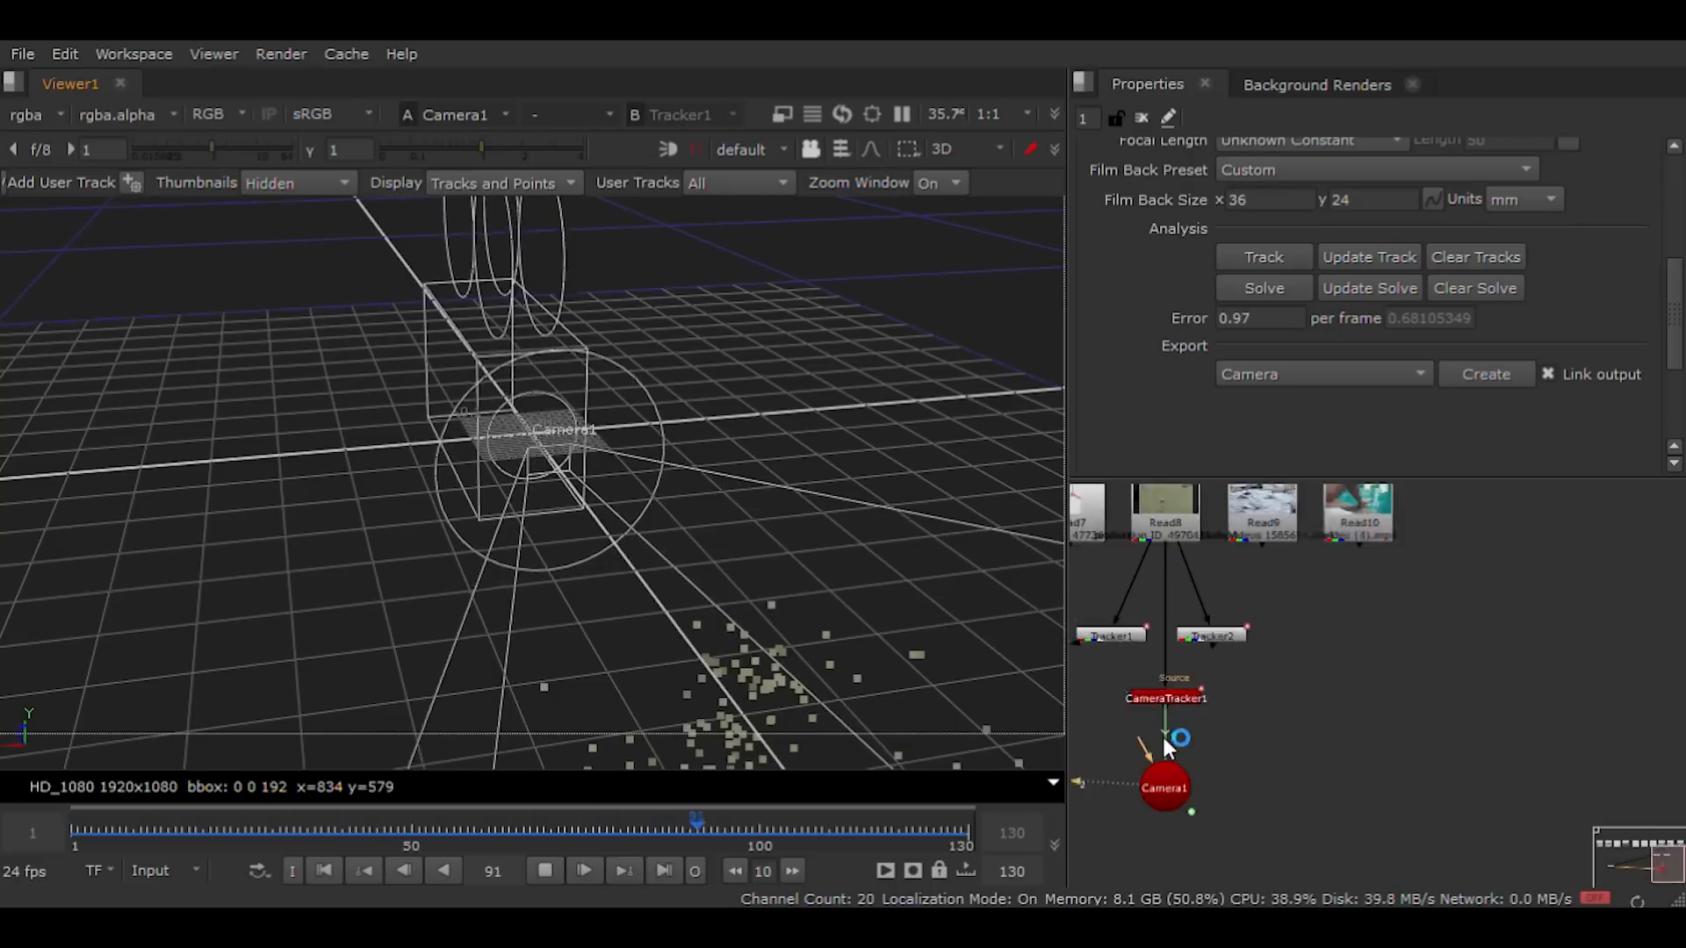
click(549, 870)
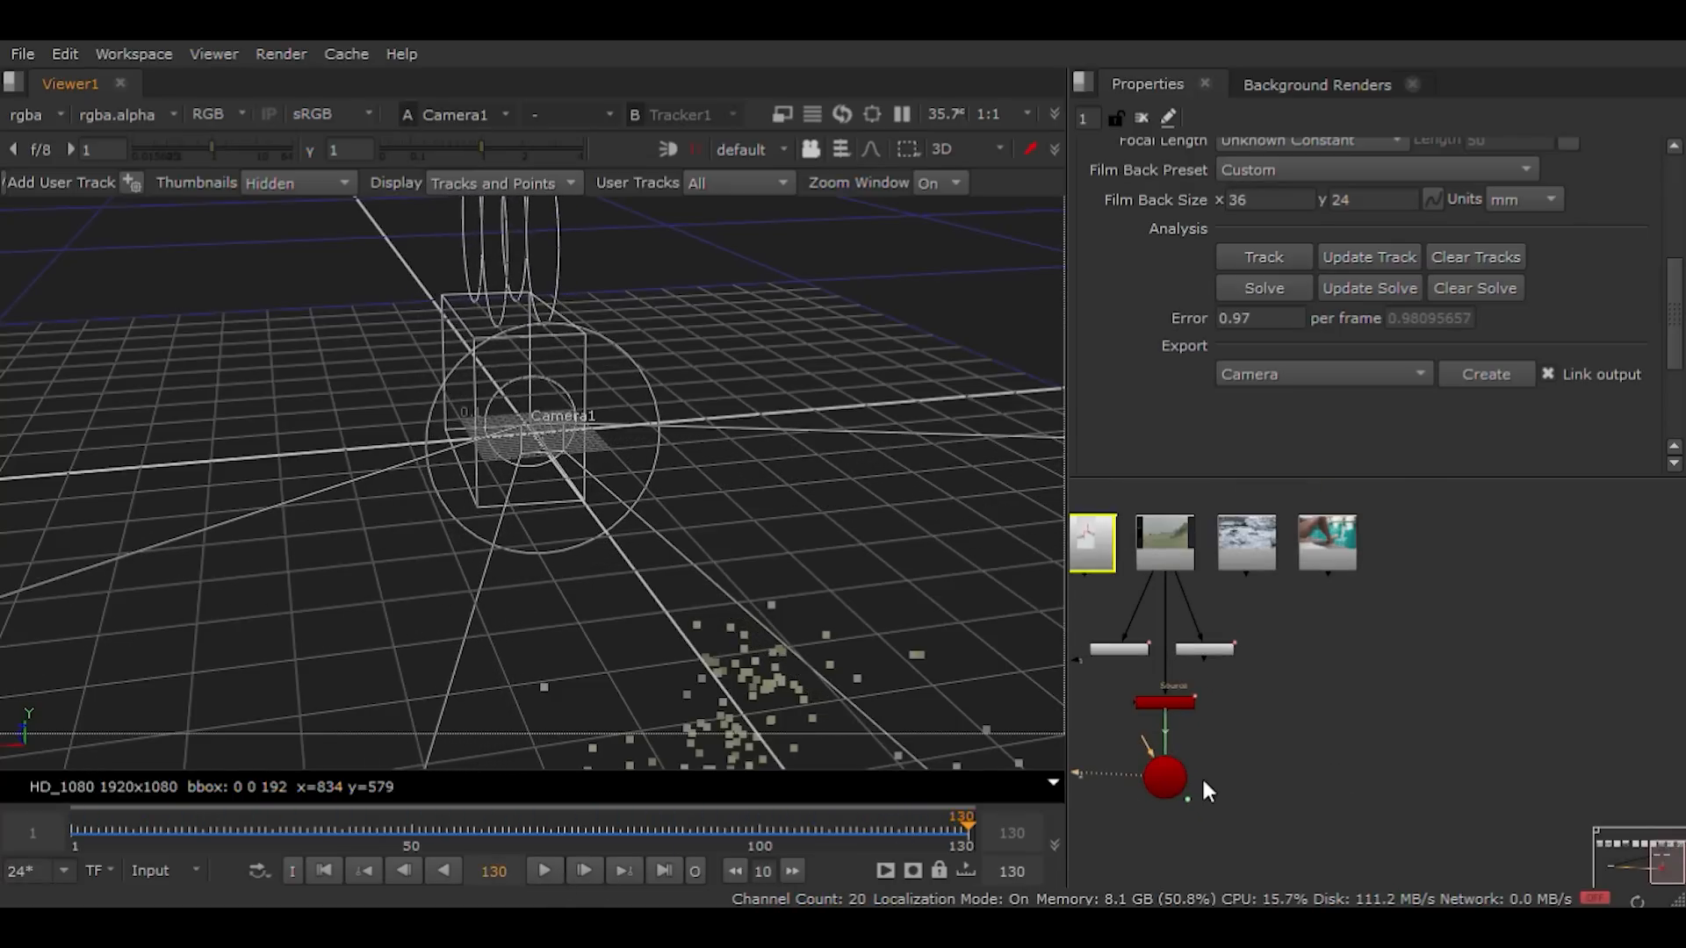
Step: Add an unconnected Merge node to the node graph beside Camera1
scroll(1177, 716, up, 4)
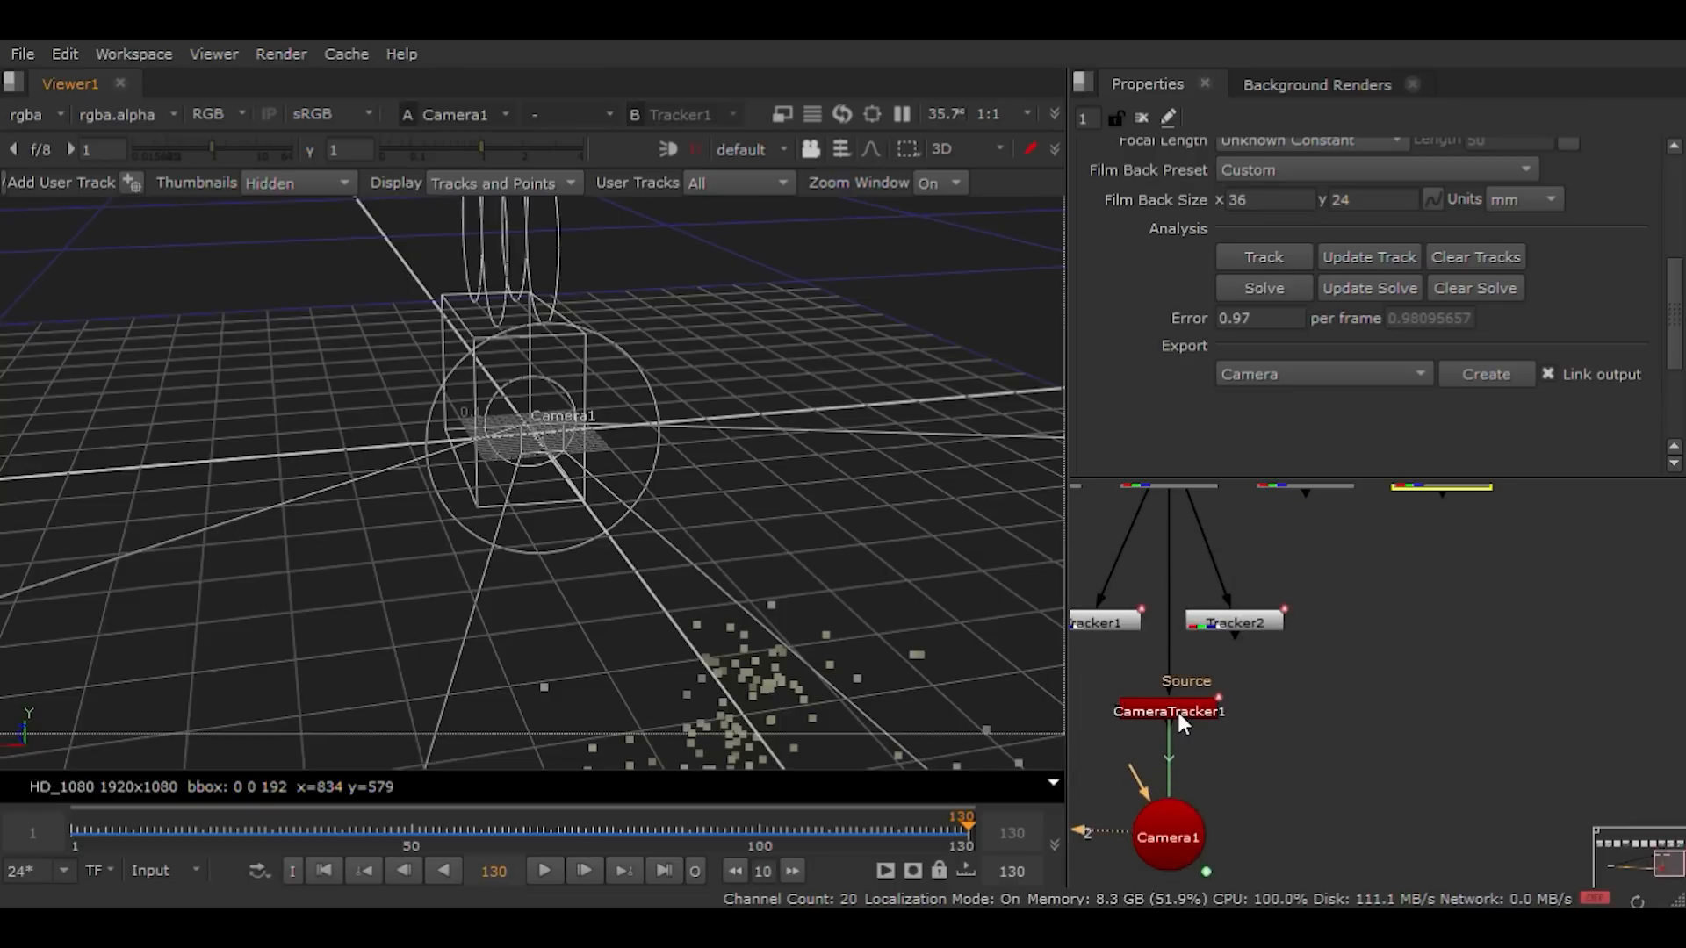
scroll(1361, 764, down, 2)
scroll(1318, 746, down, 3)
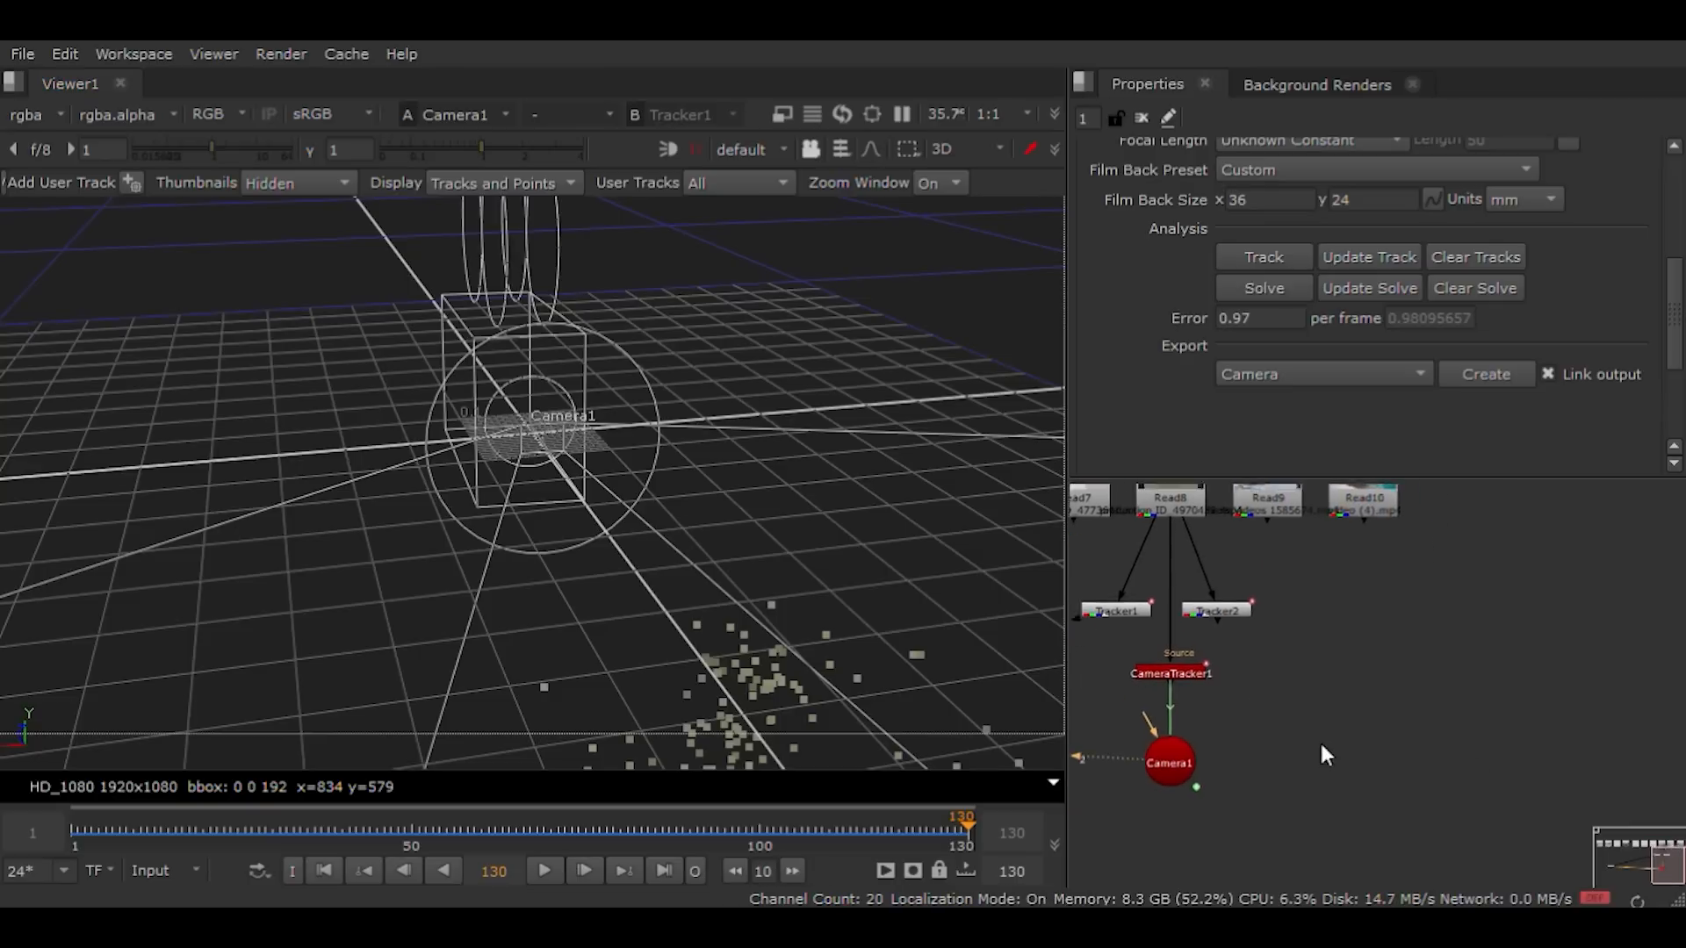
scroll(1264, 712, up, 2)
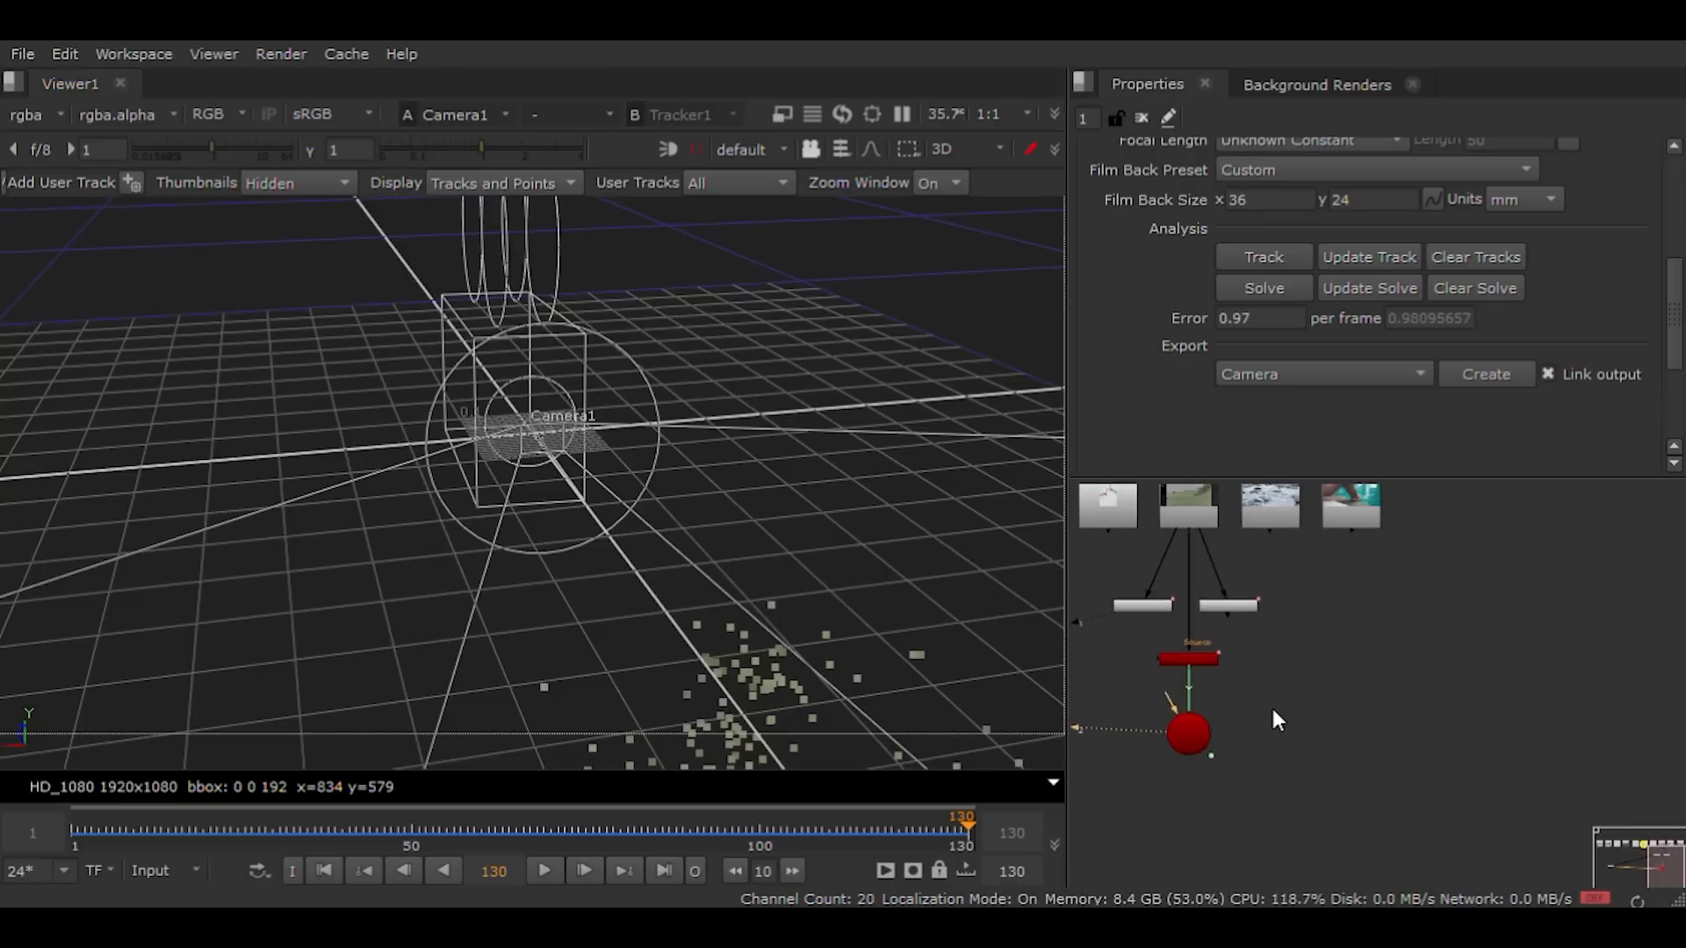
key(m)
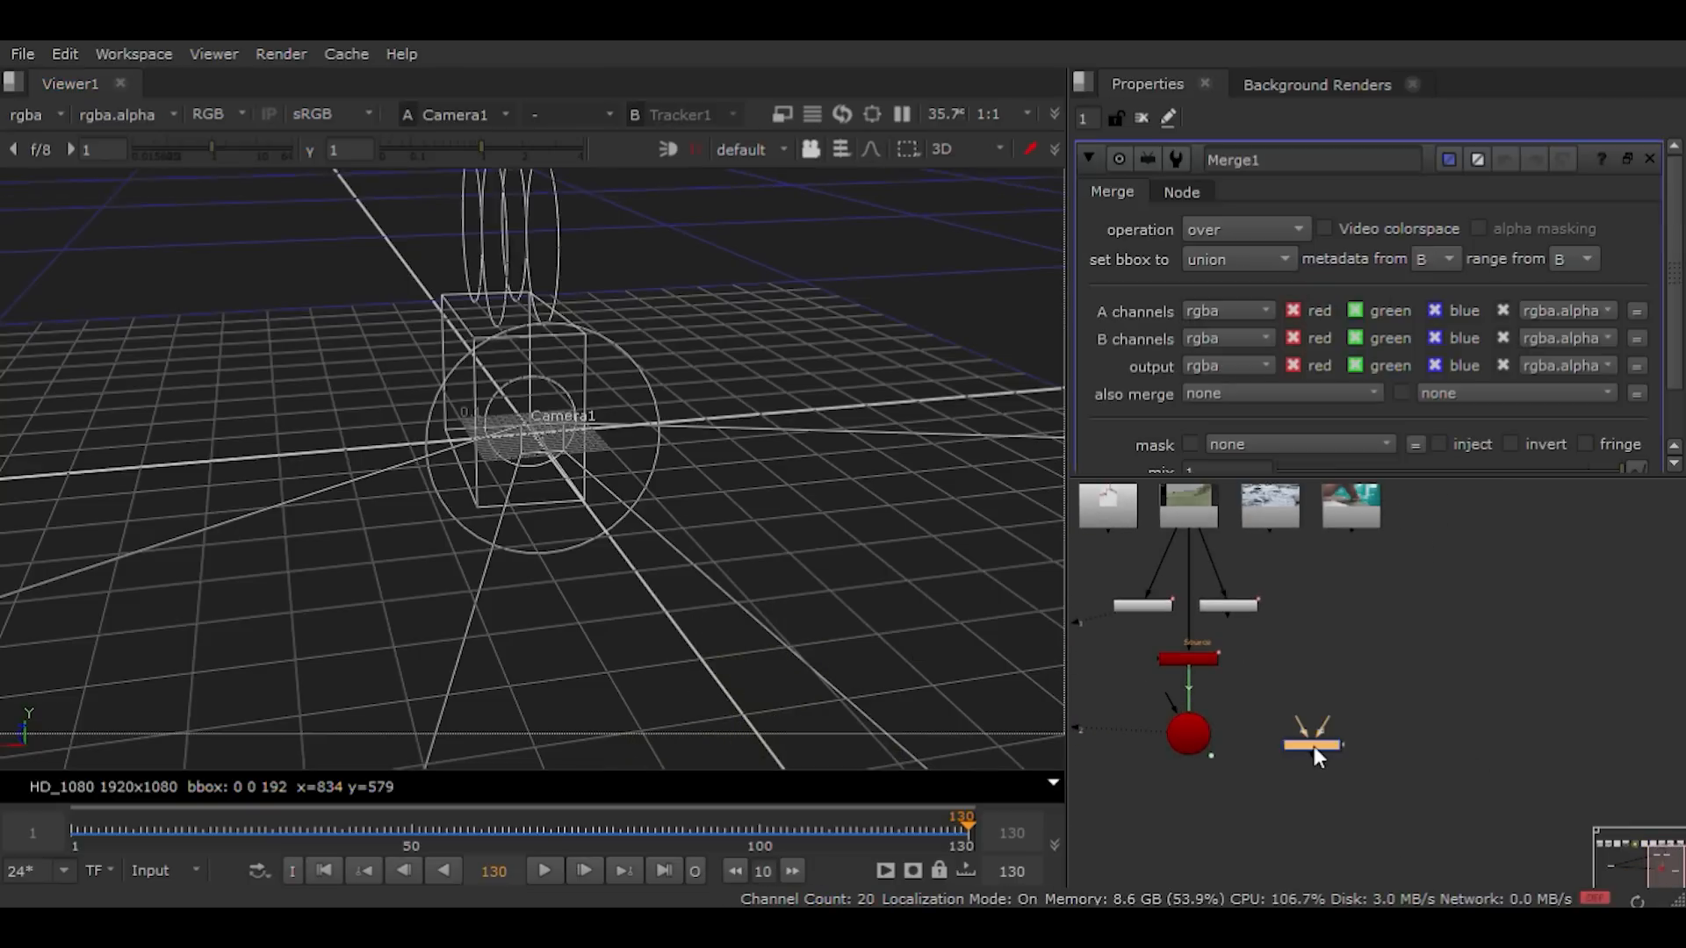
scroll(1312, 741, up, 2)
scroll(1299, 723, down, 1)
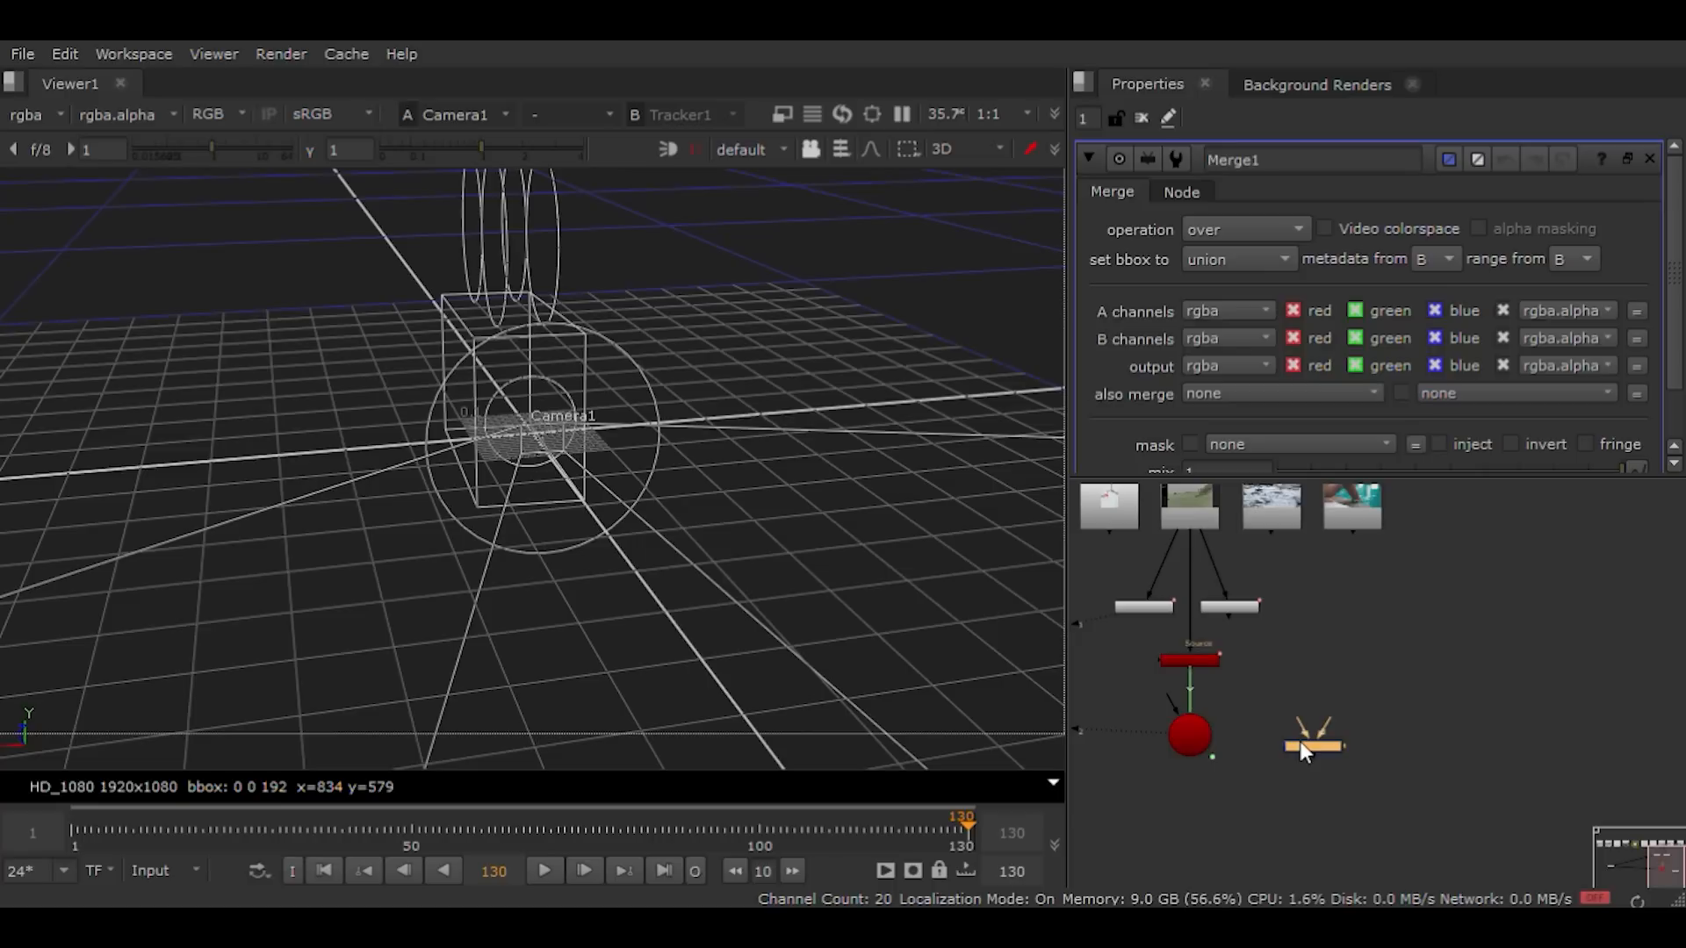
drag(1308, 739, 1318, 678)
scroll(1312, 707, up, 2)
Step: Add a ScanlineRender node above the Merge, connecting its cam input to Camera1 and its output to the Merge's A input
click(1301, 682)
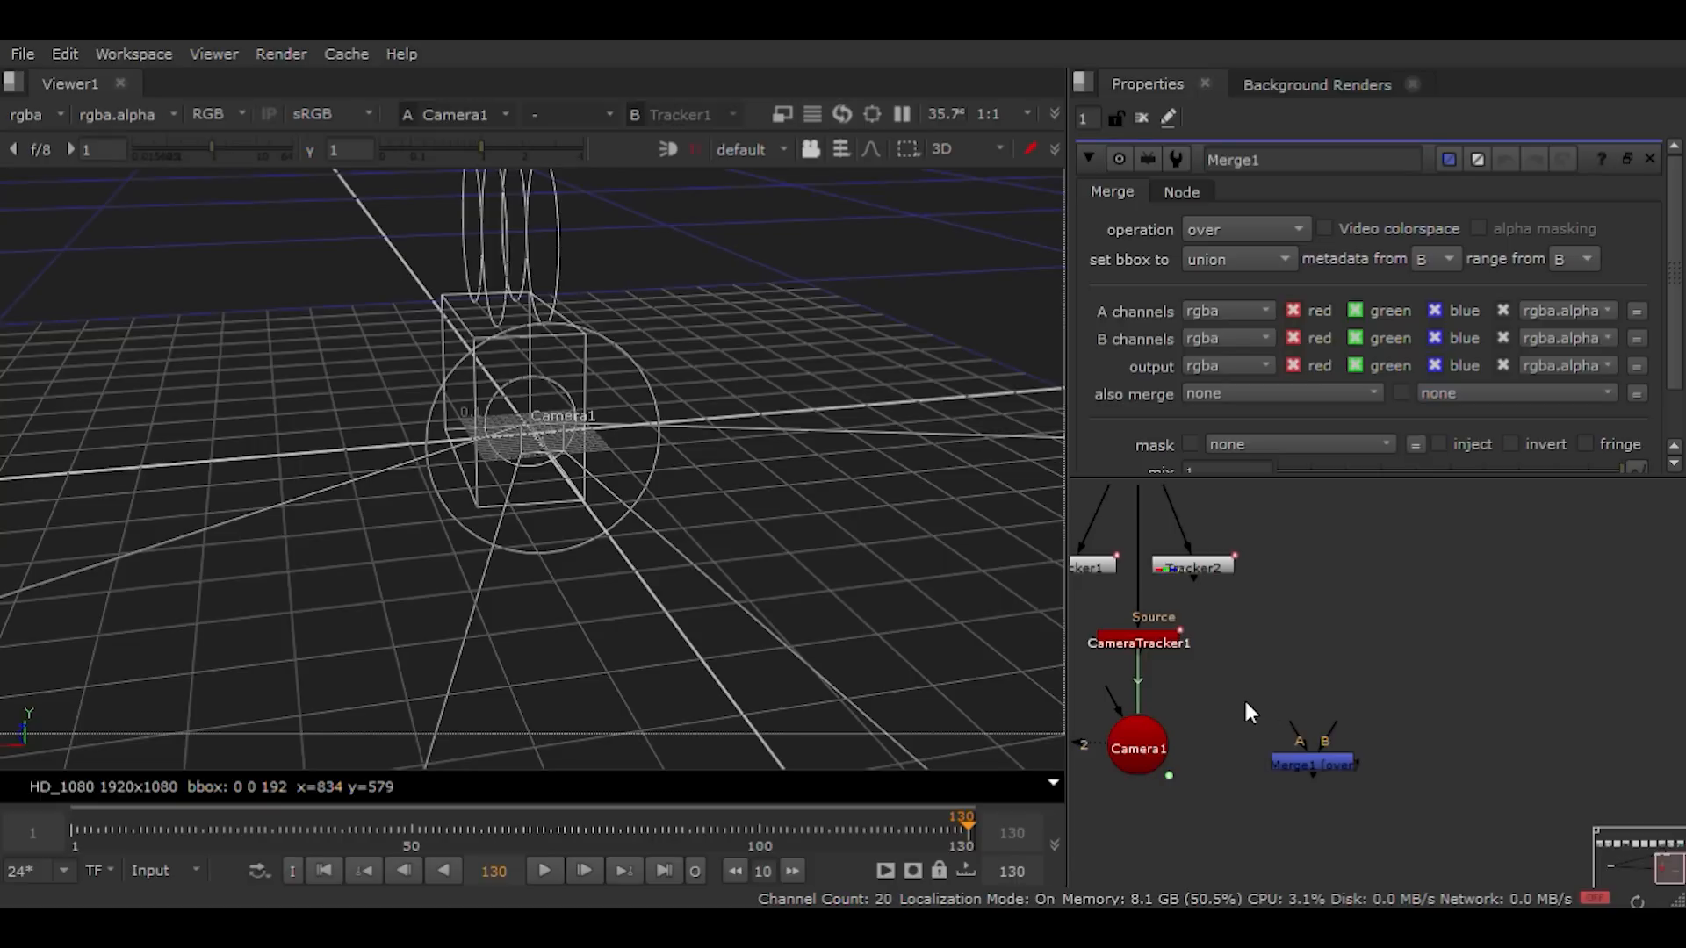
key(Tab)
key(Return)
drag(1305, 689, 1141, 746)
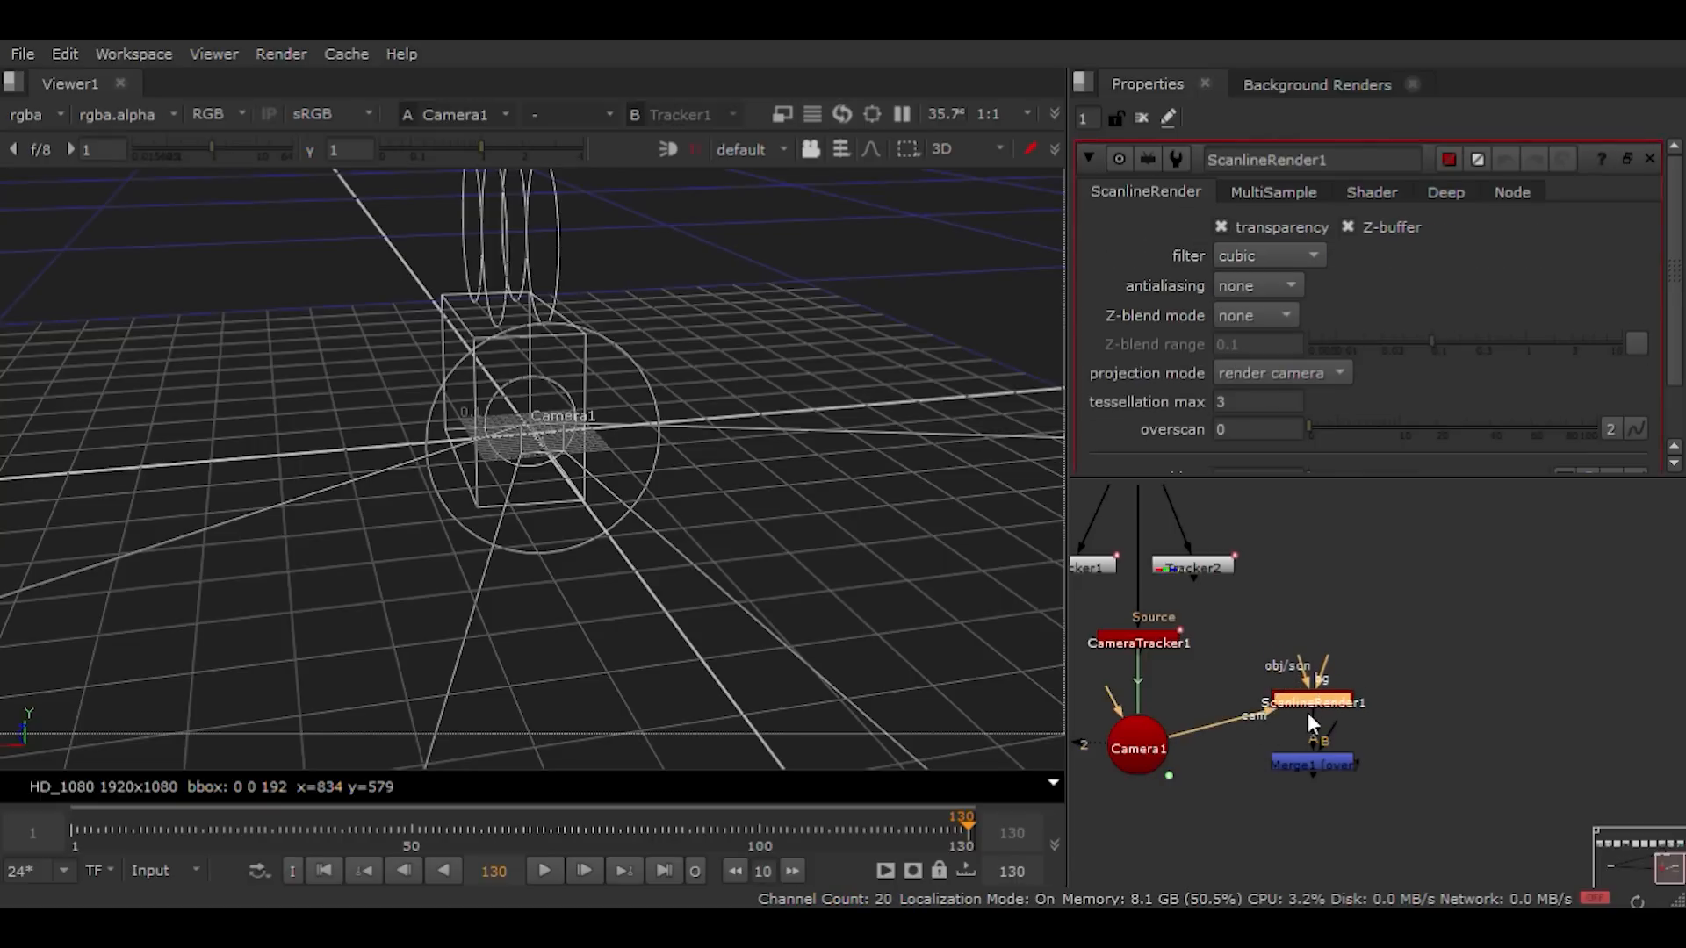
drag(1255, 624, 1334, 803)
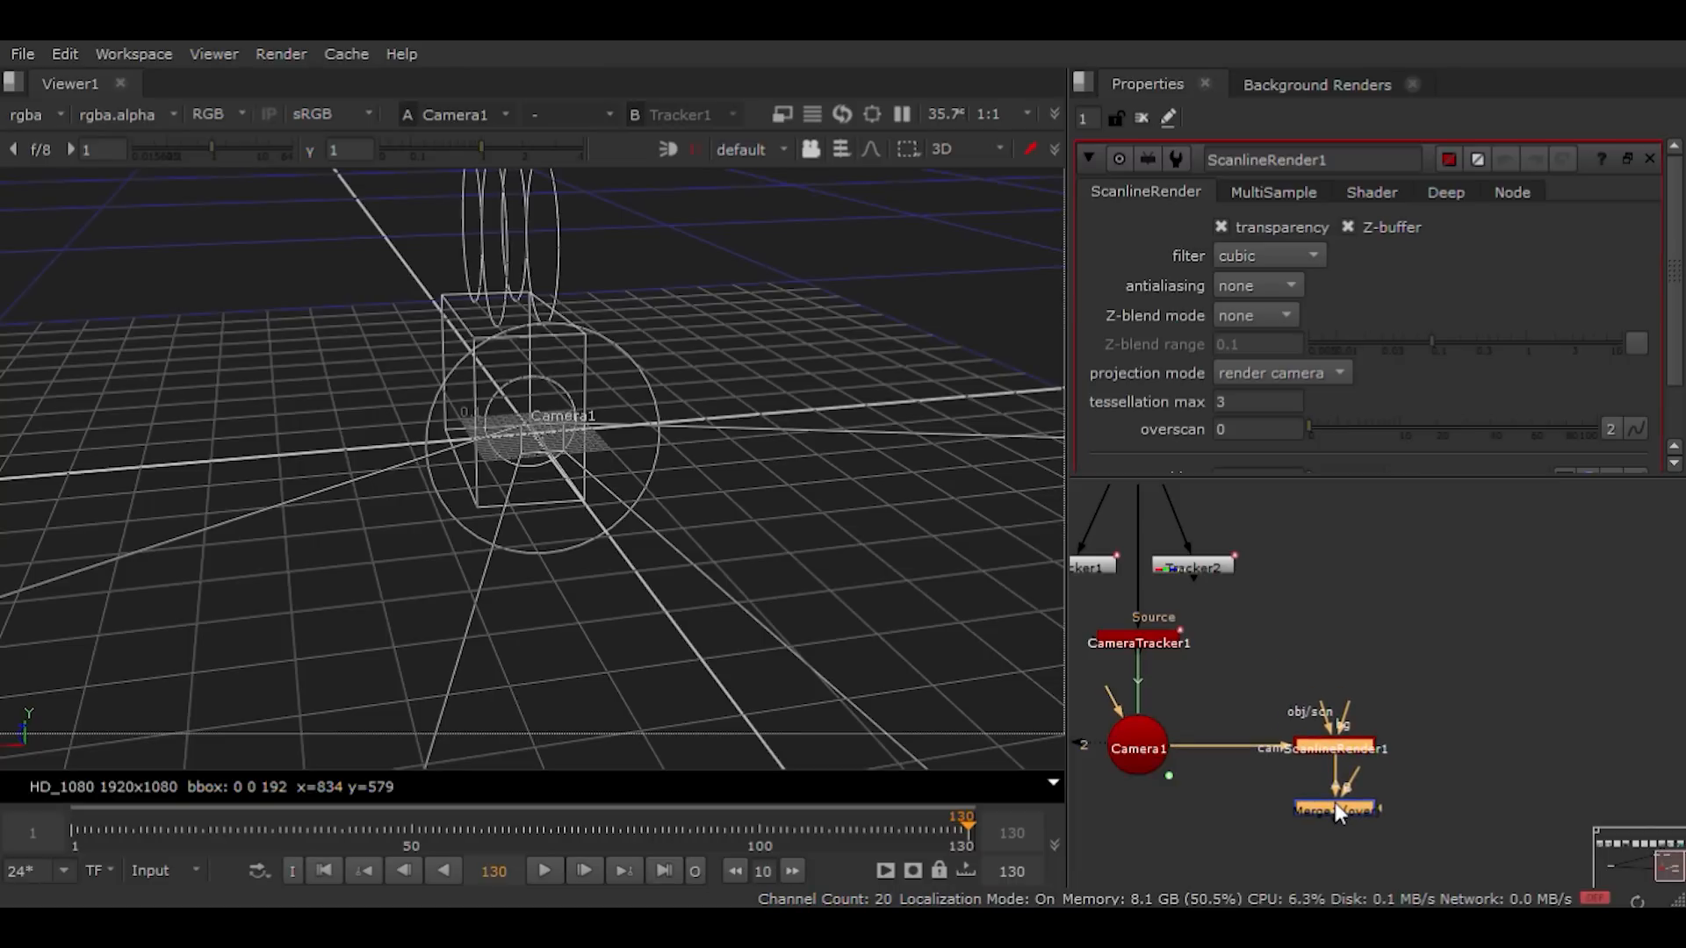
click(1317, 649)
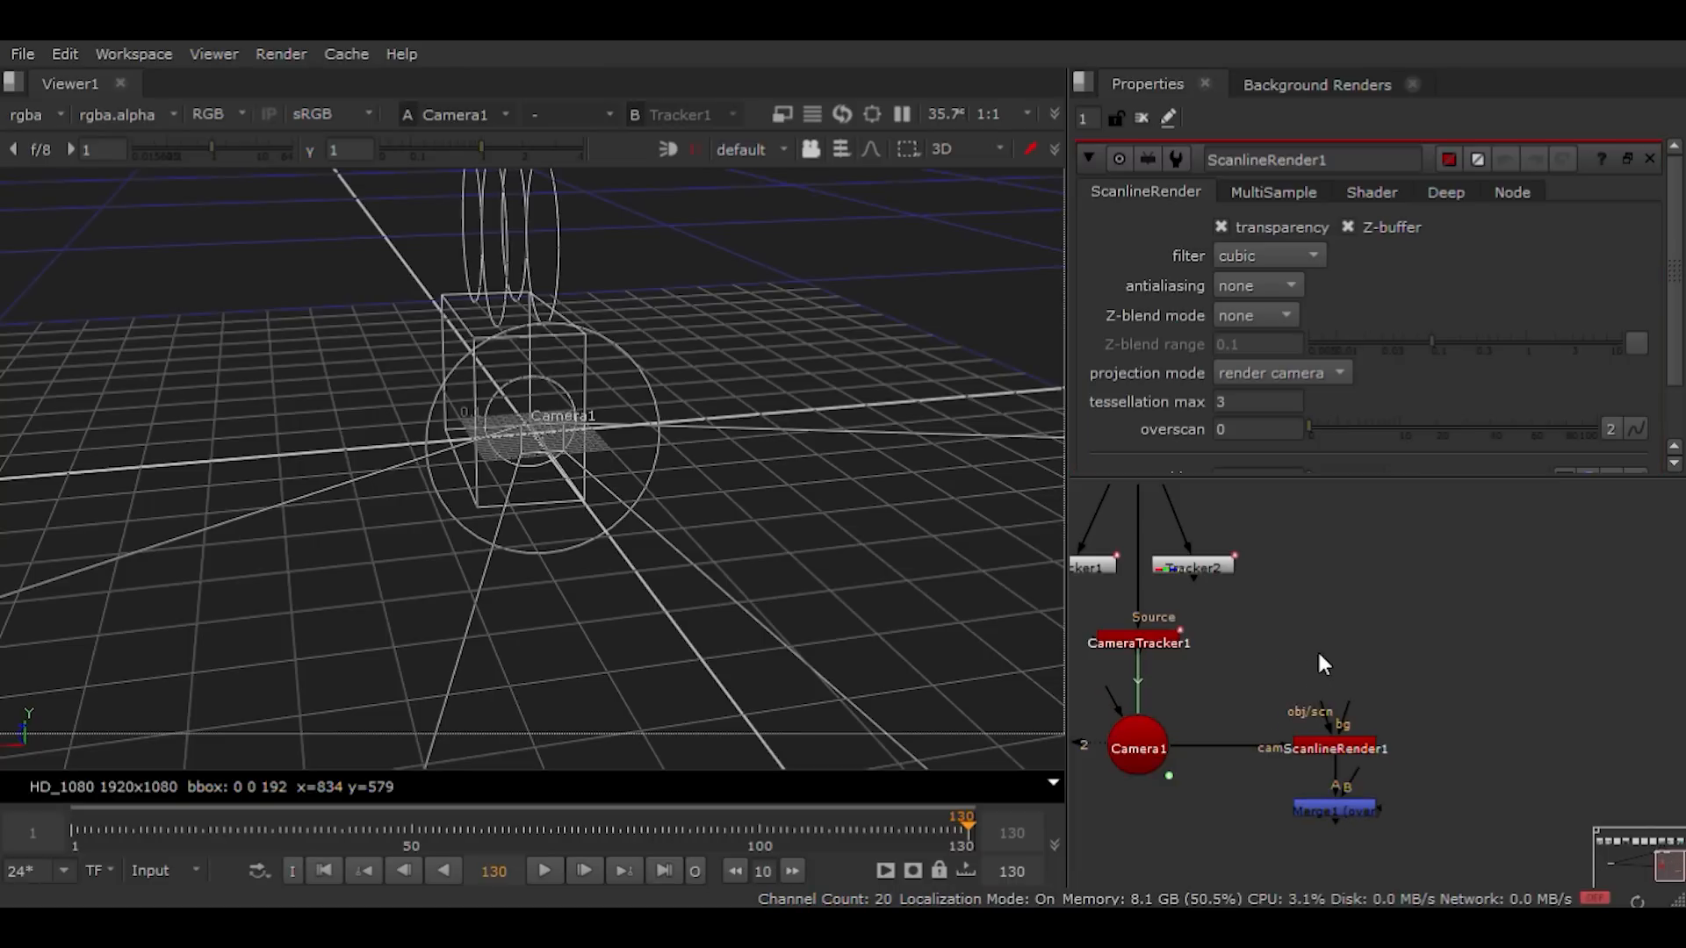
Step: Show the Read8 clip with CameraTracker1's tracks overlaid in the 2D view and go to frame 33
double_click(1161, 648)
key(Tab)
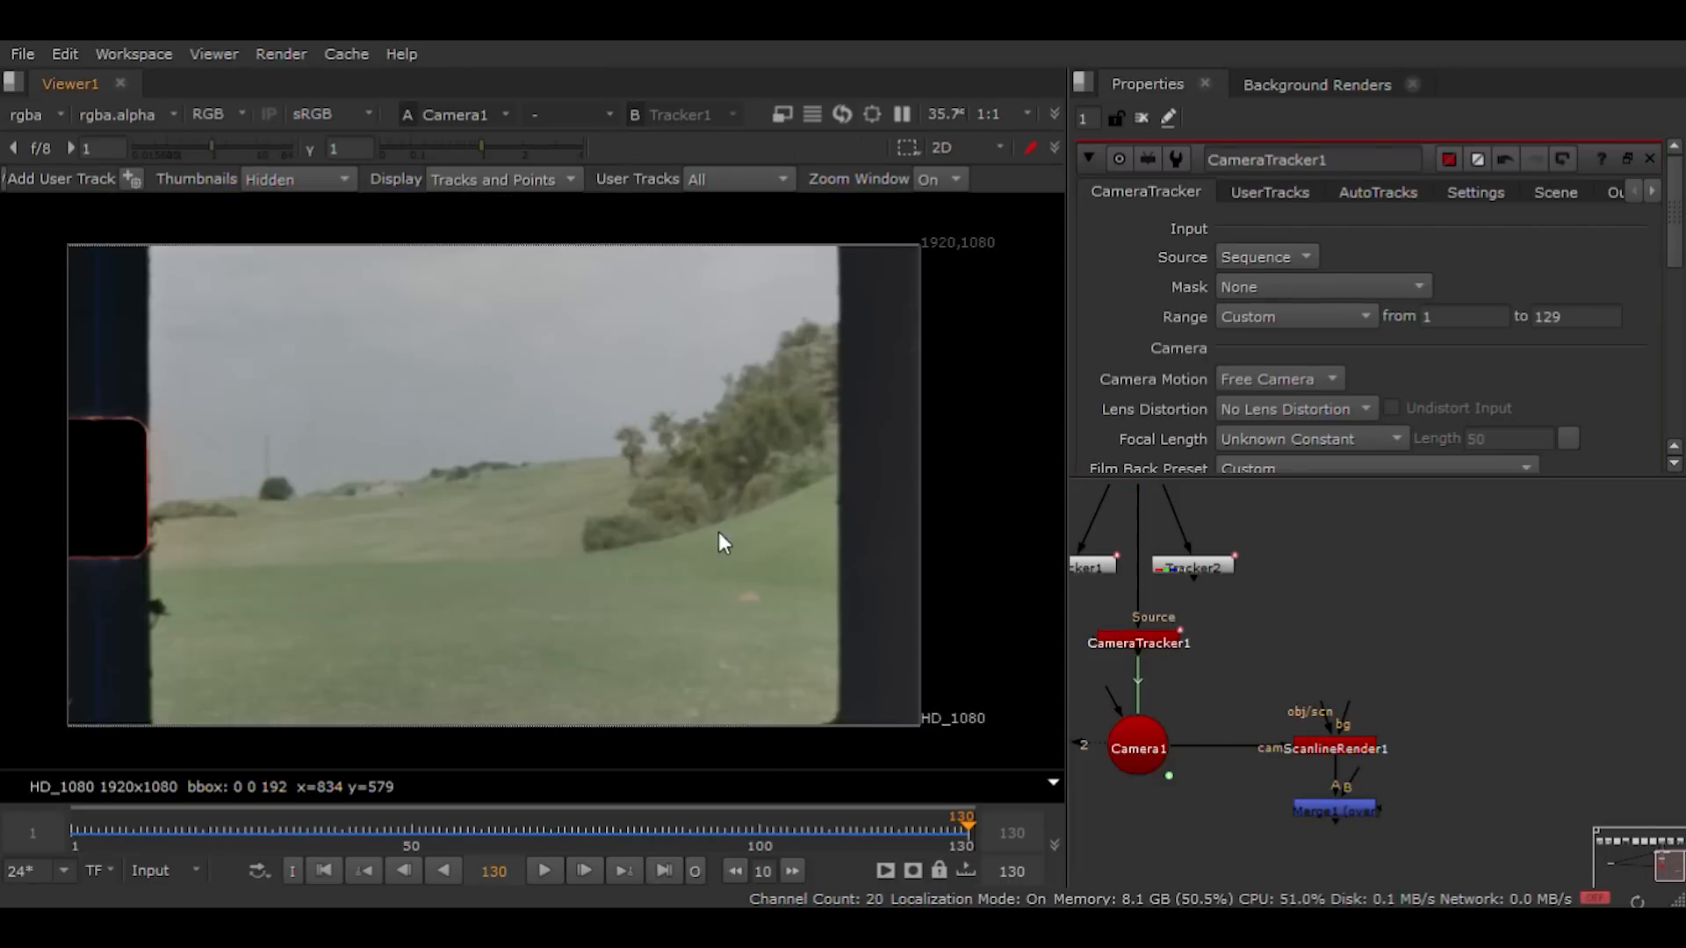
click(1157, 641)
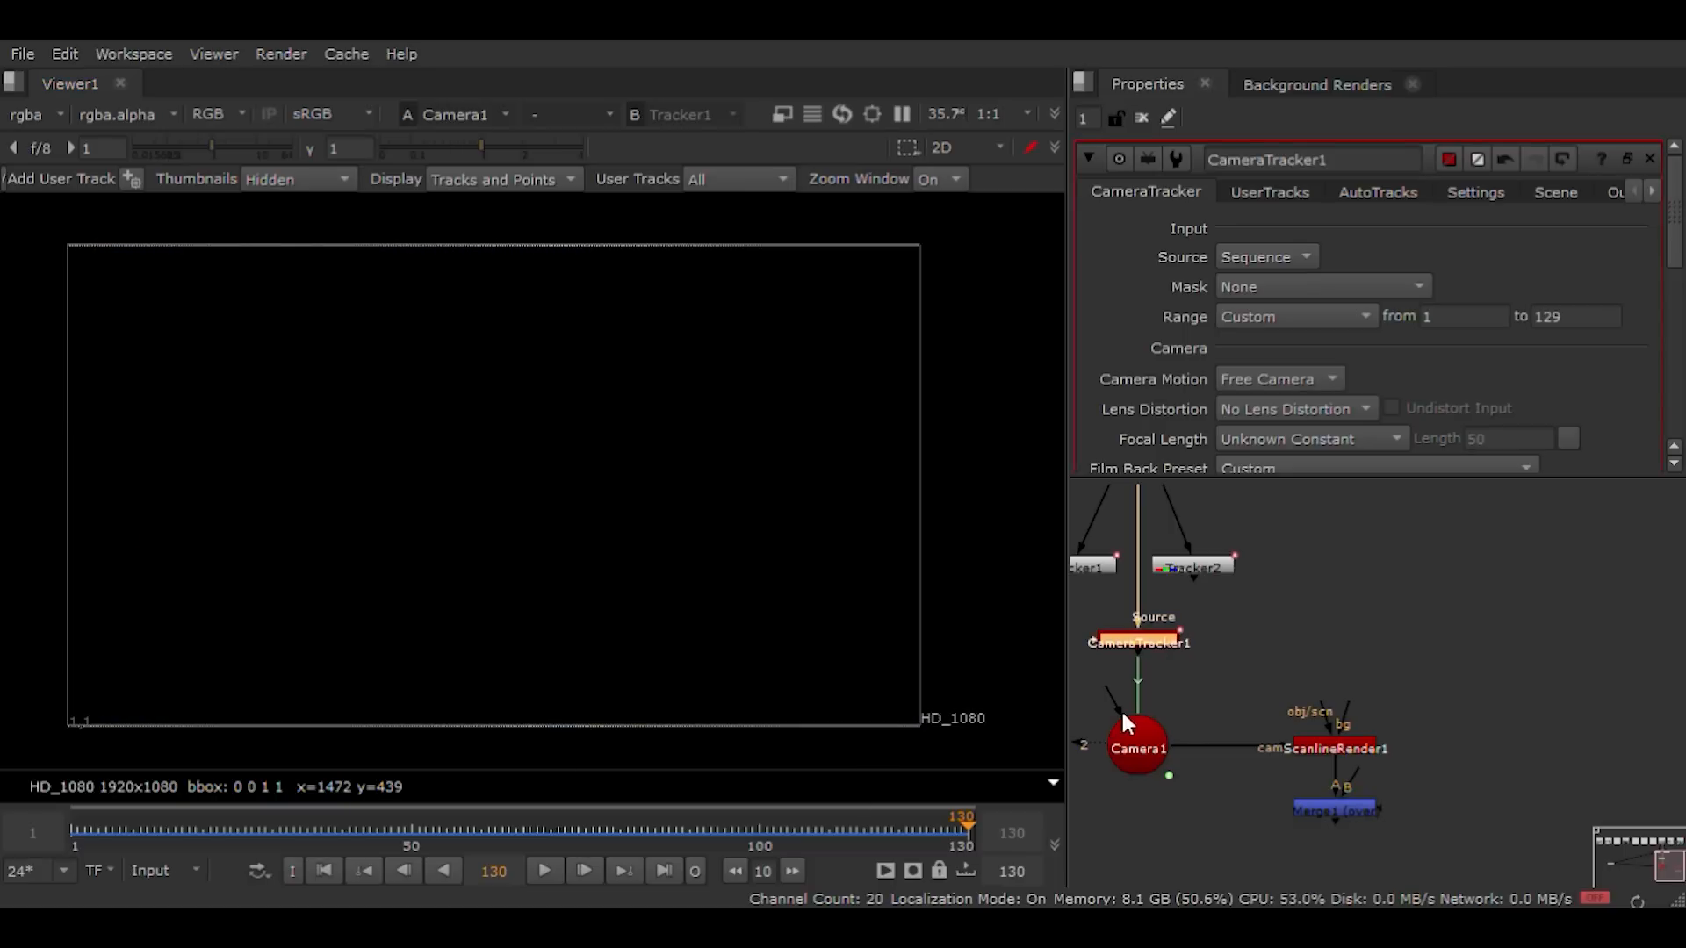
click(167, 831)
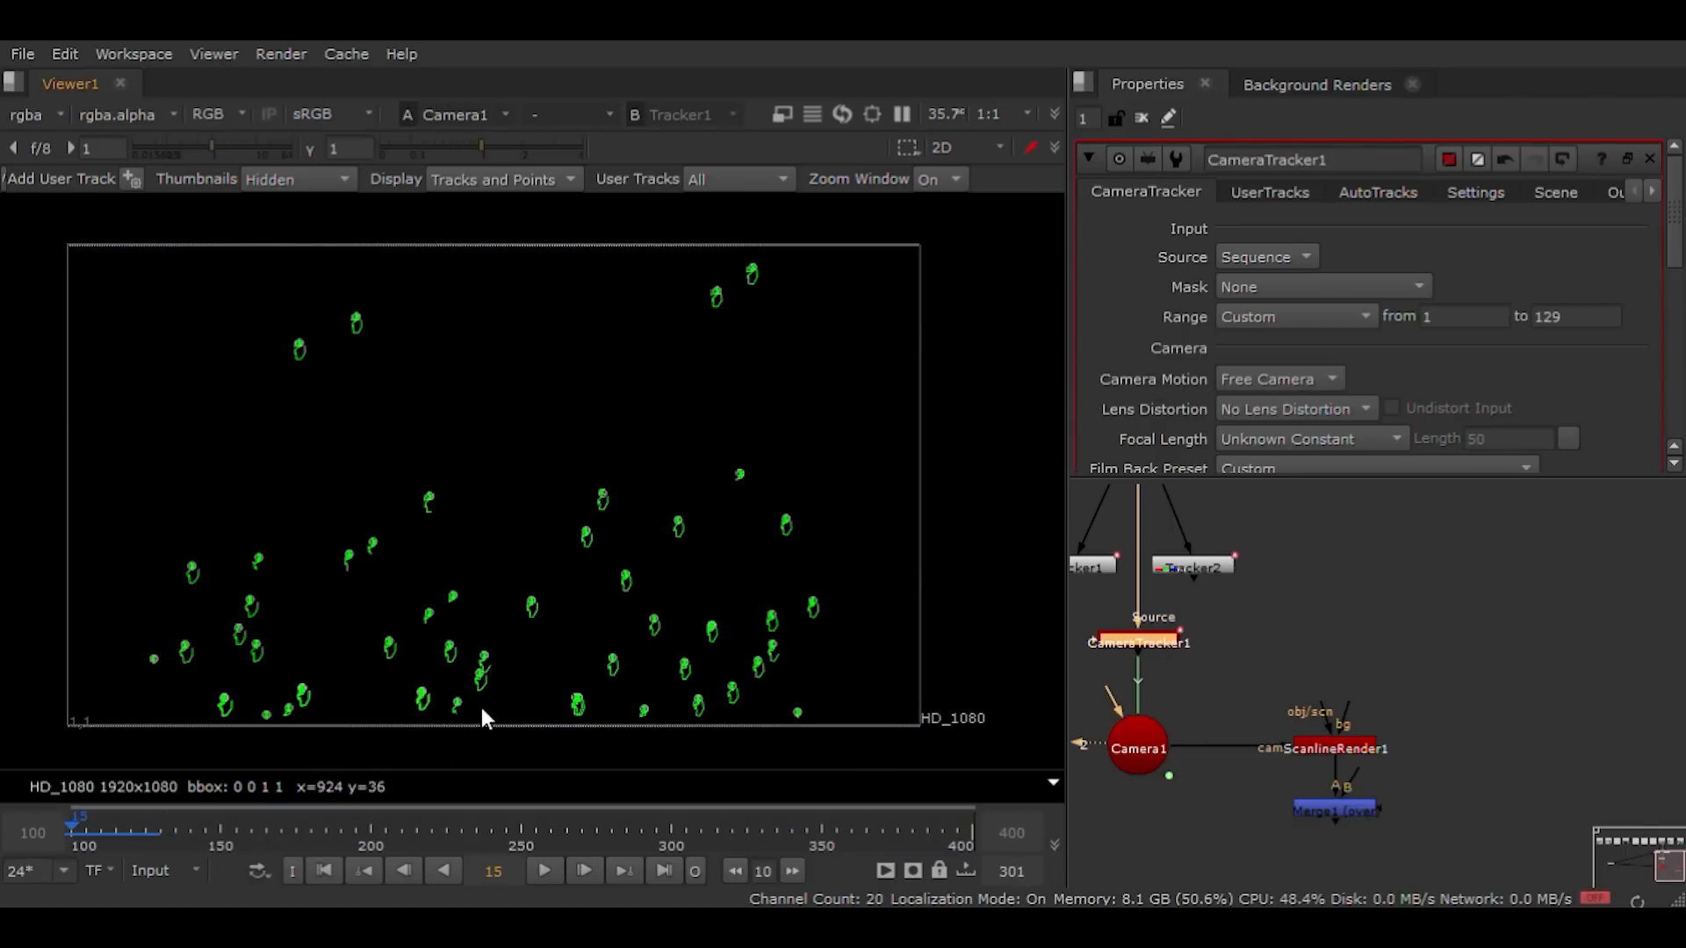
scroll(1159, 641, down, 3)
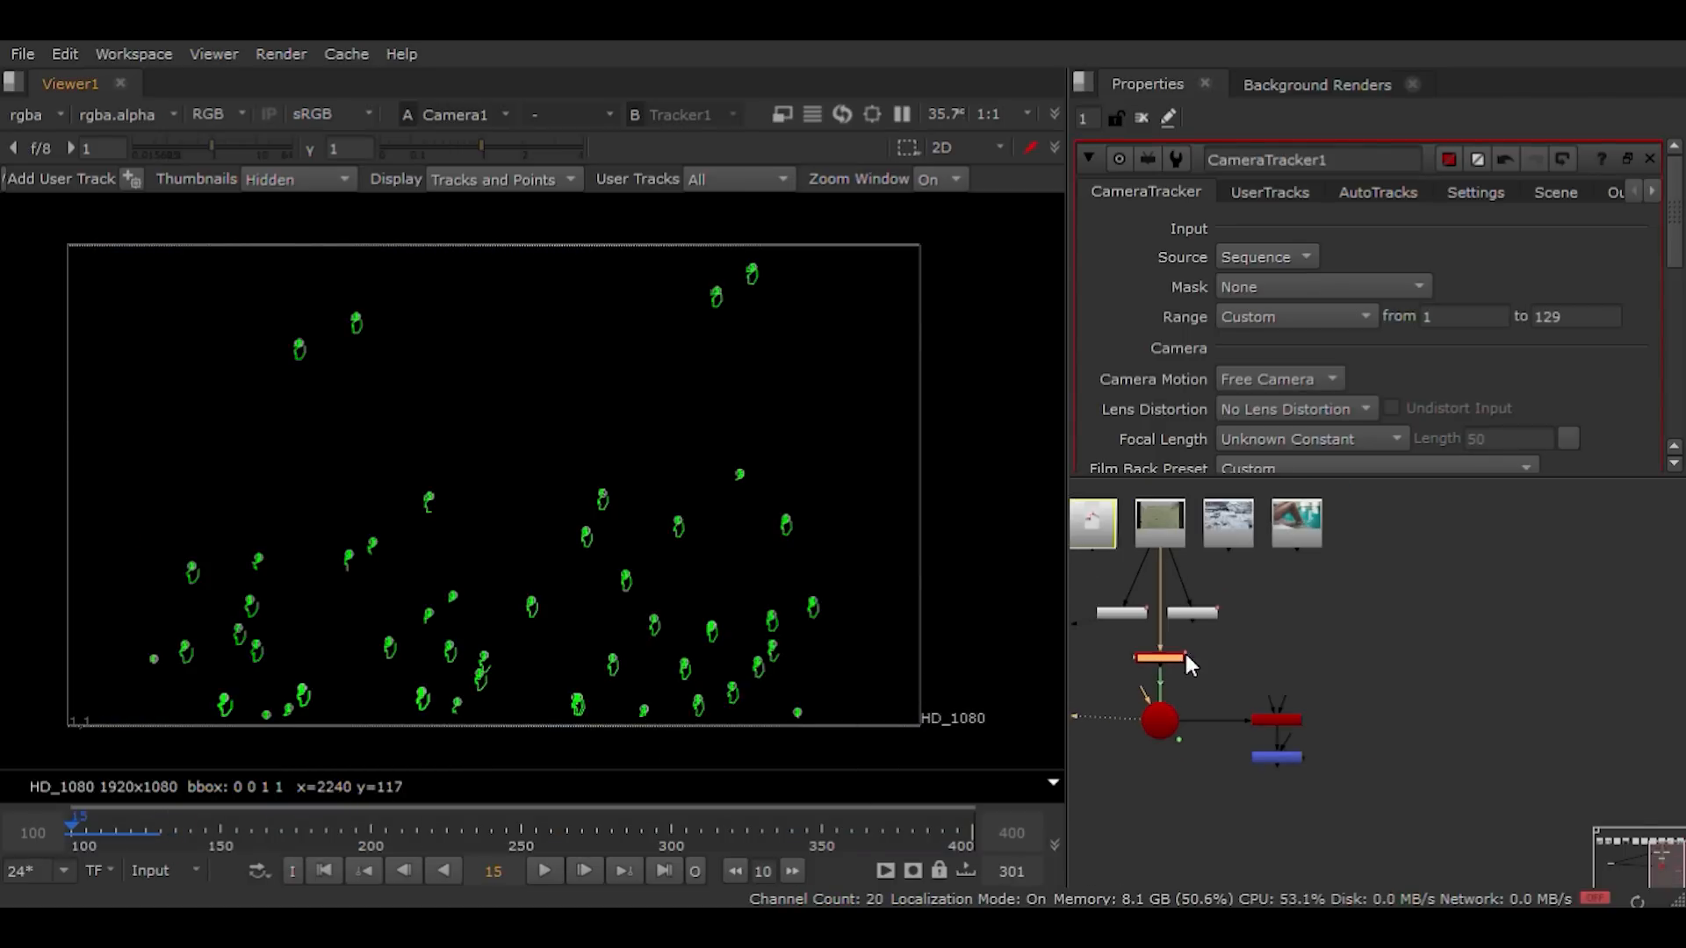
key(1)
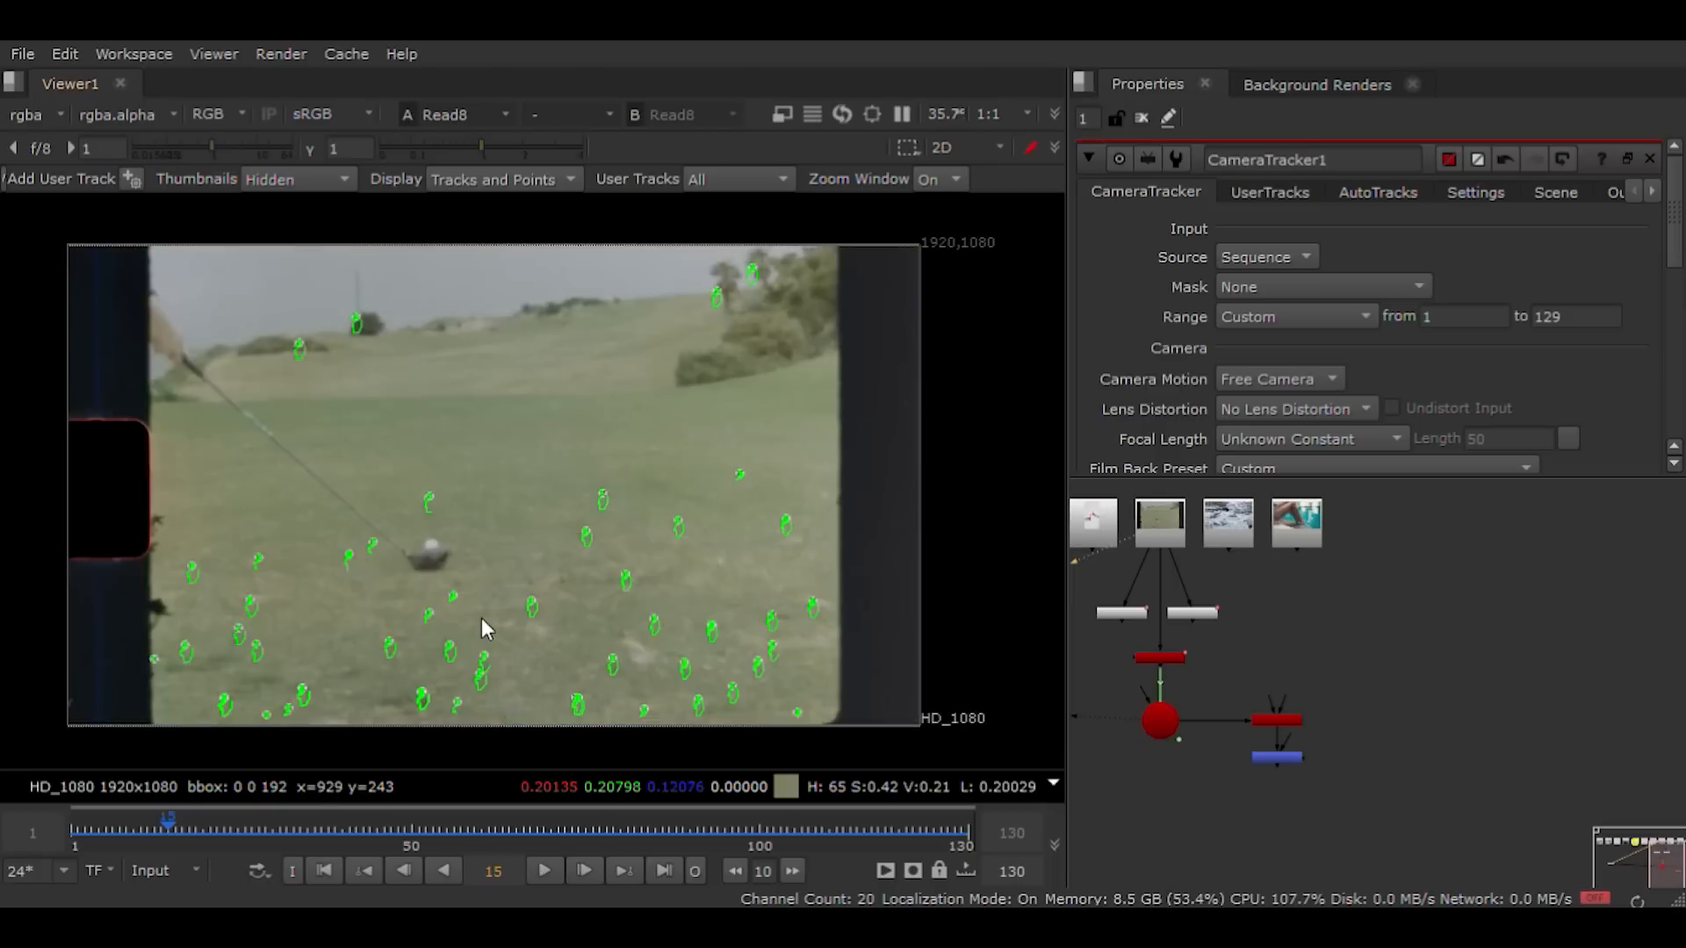
mouse_move(290, 831)
mouse_down()
mouse_move(746, 853)
mouse_move(243, 852)
mouse_move(293, 853)
mouse_up()
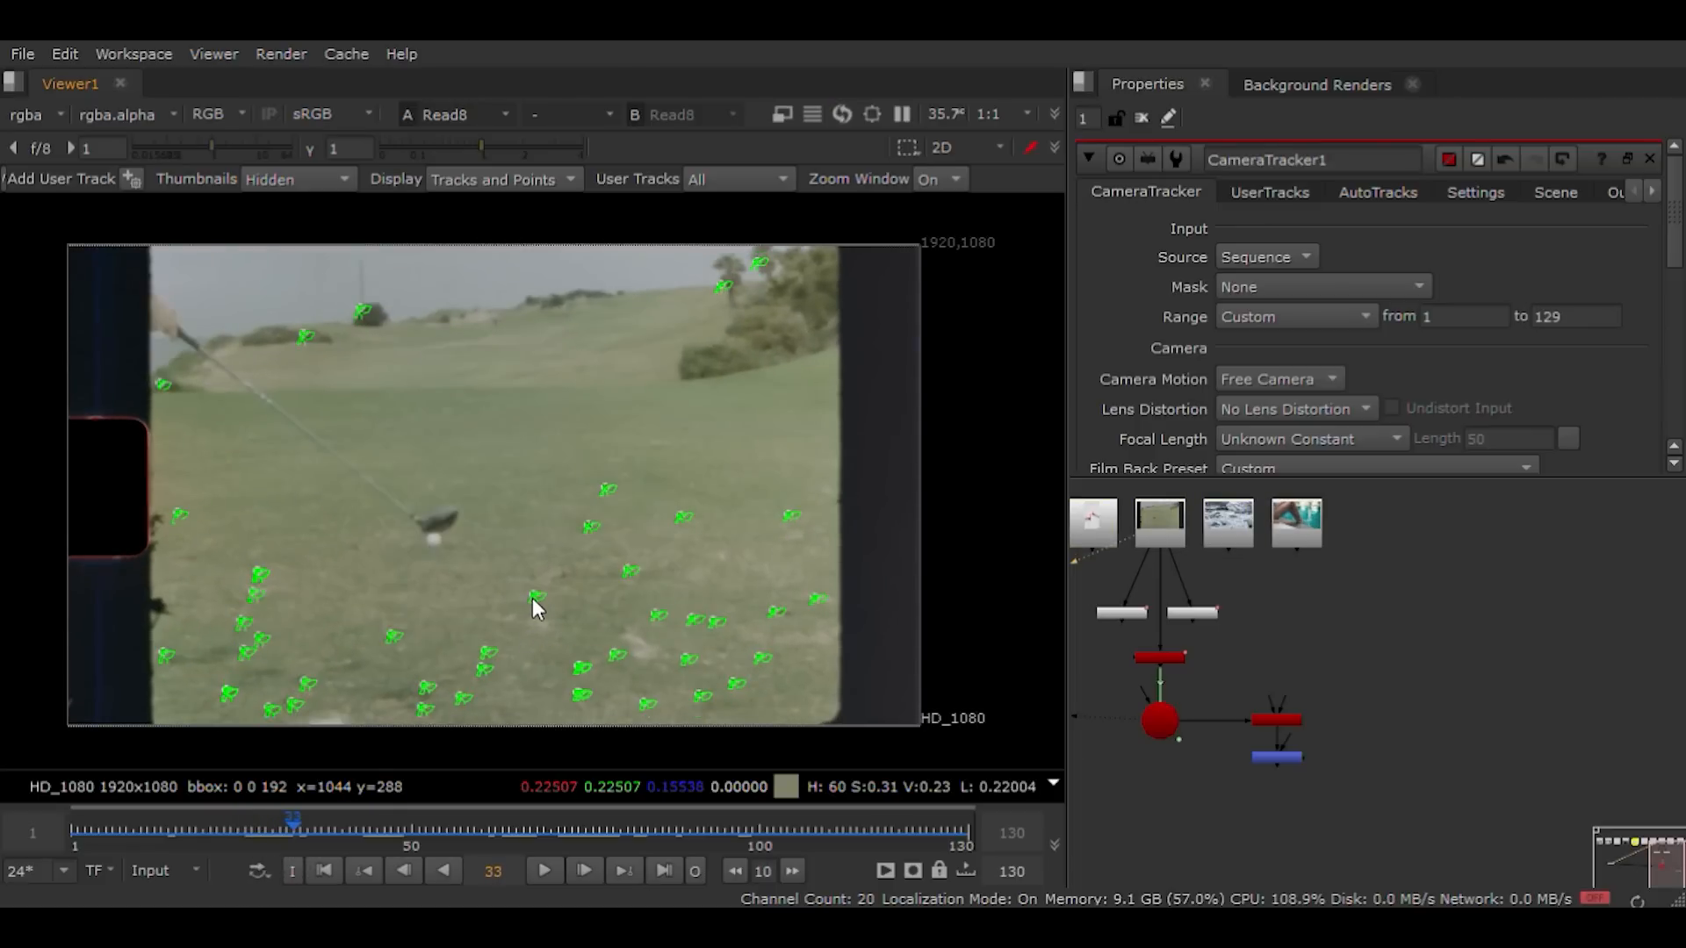
Step: Create a card at the grass track just below the golf ball, and view it together with Camera1 in 3D
mouse_move(535, 599)
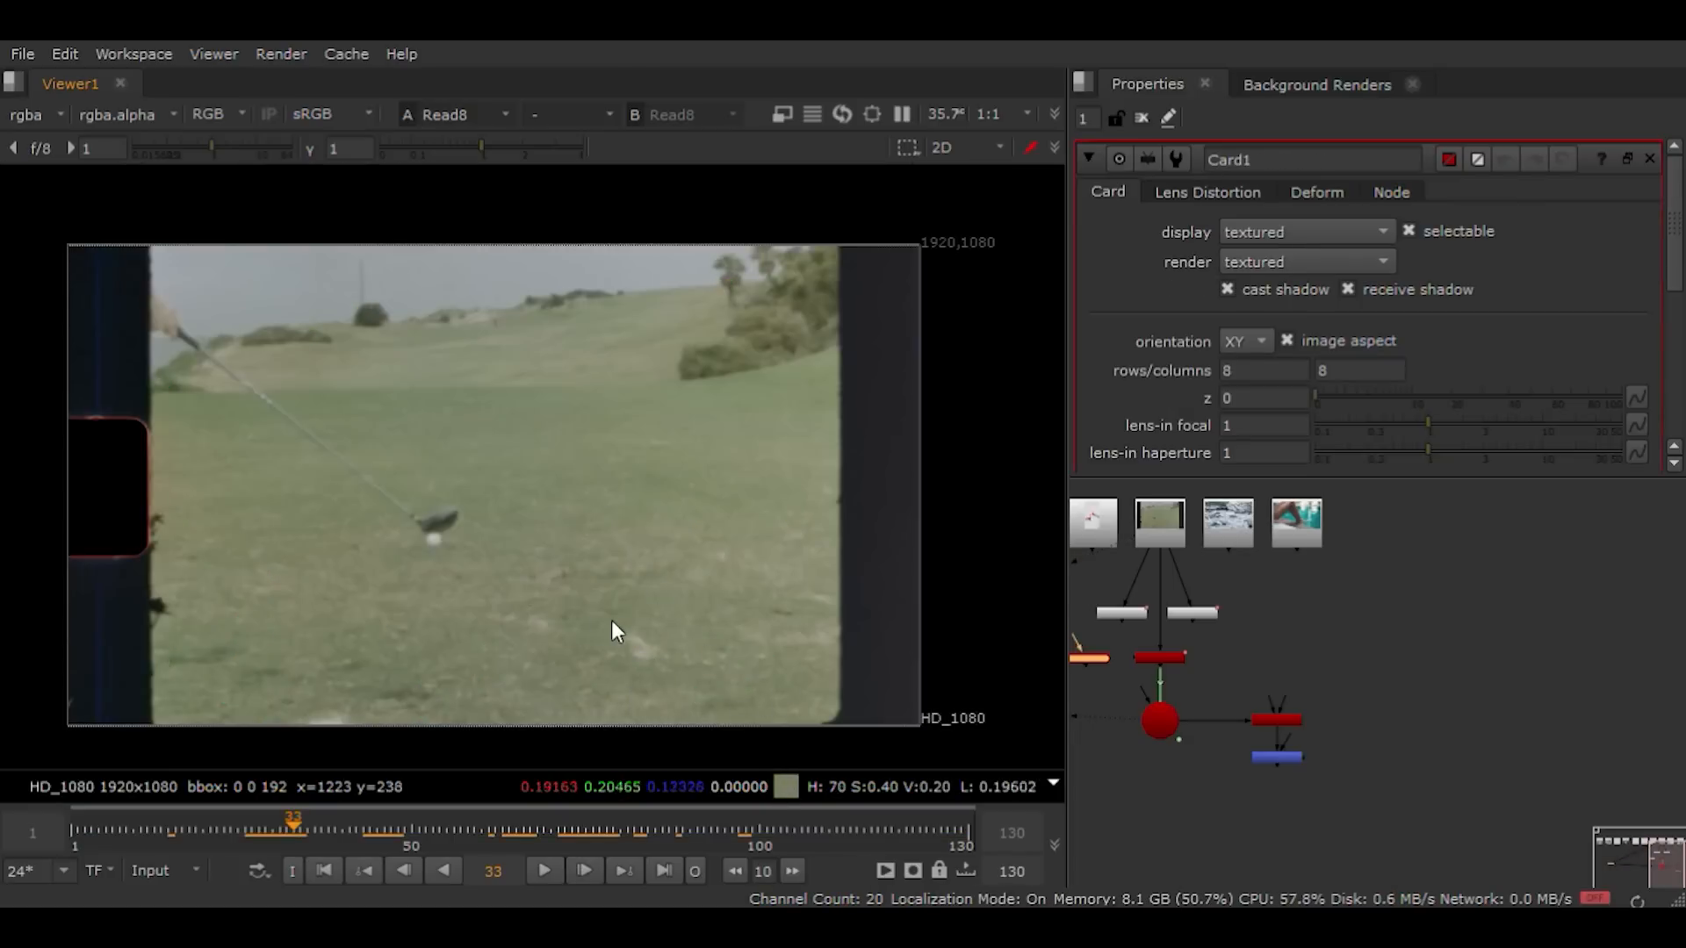
key(Tab)
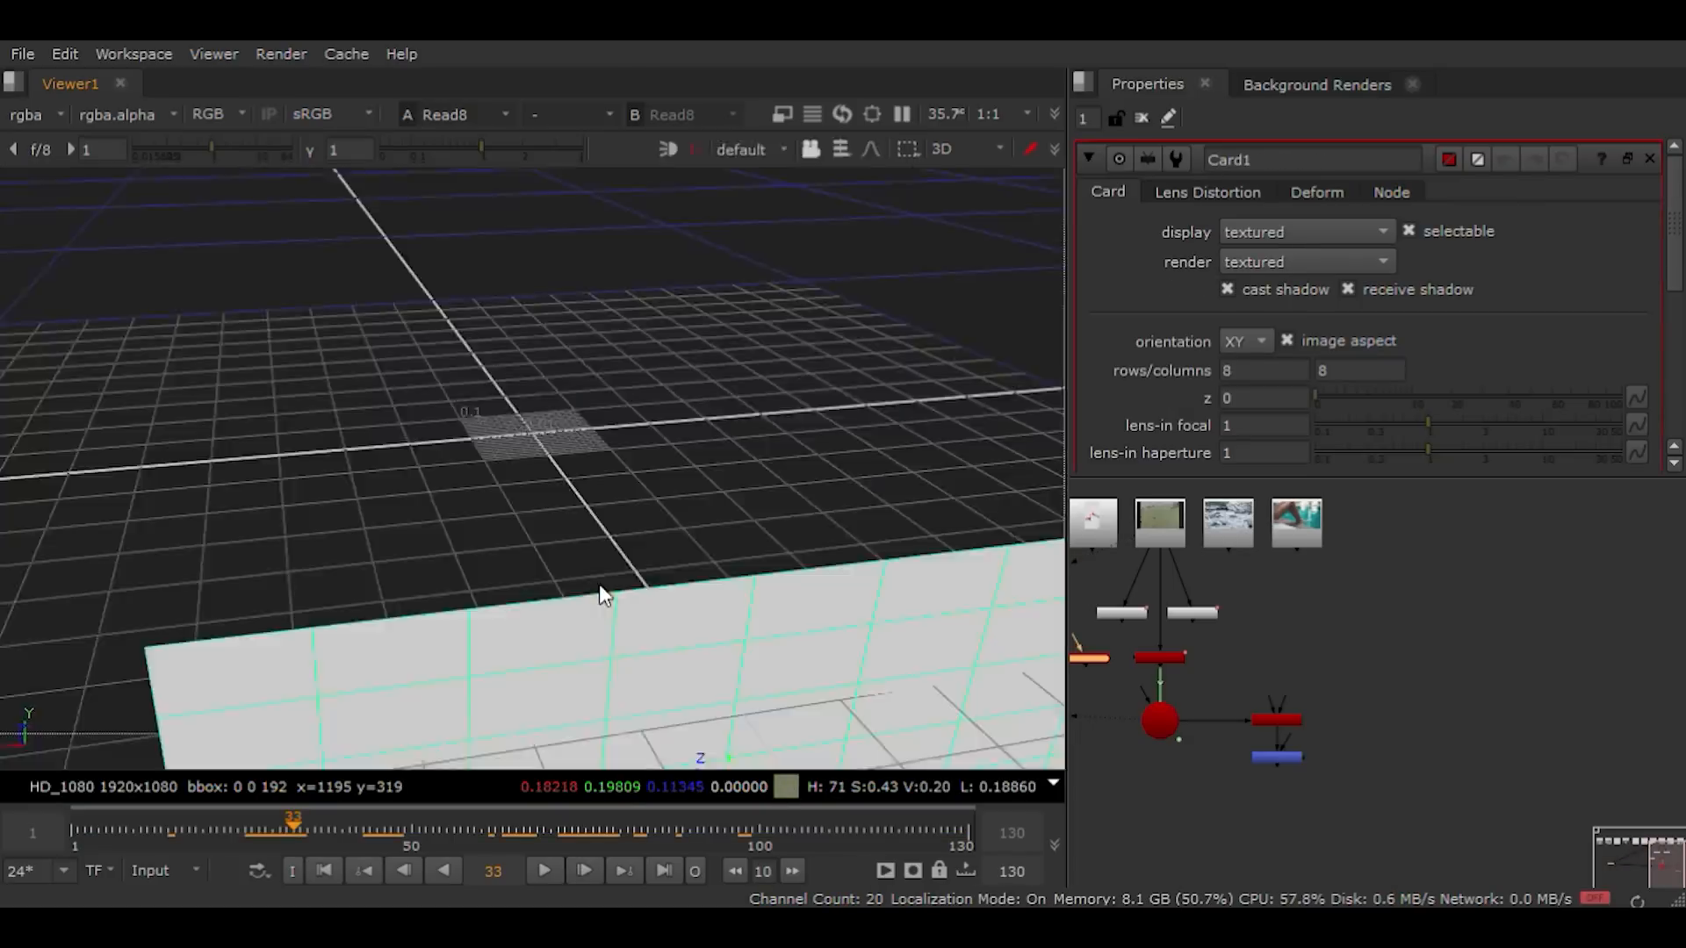
scroll(561, 401, down, 5)
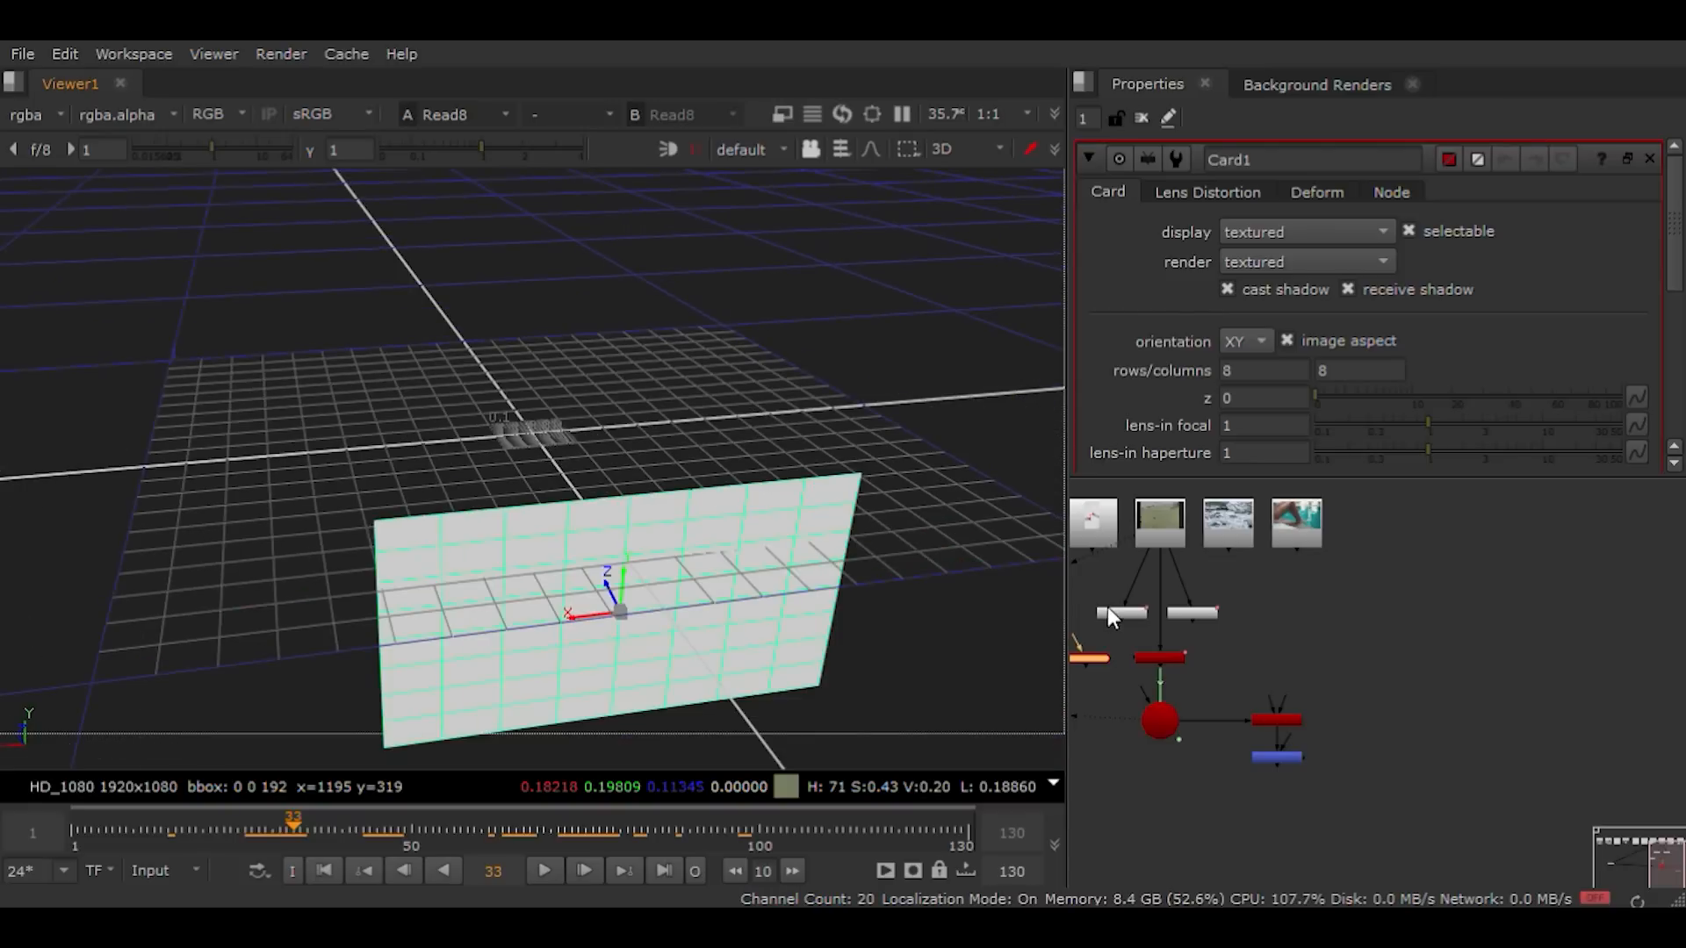
click(1150, 724)
key(1)
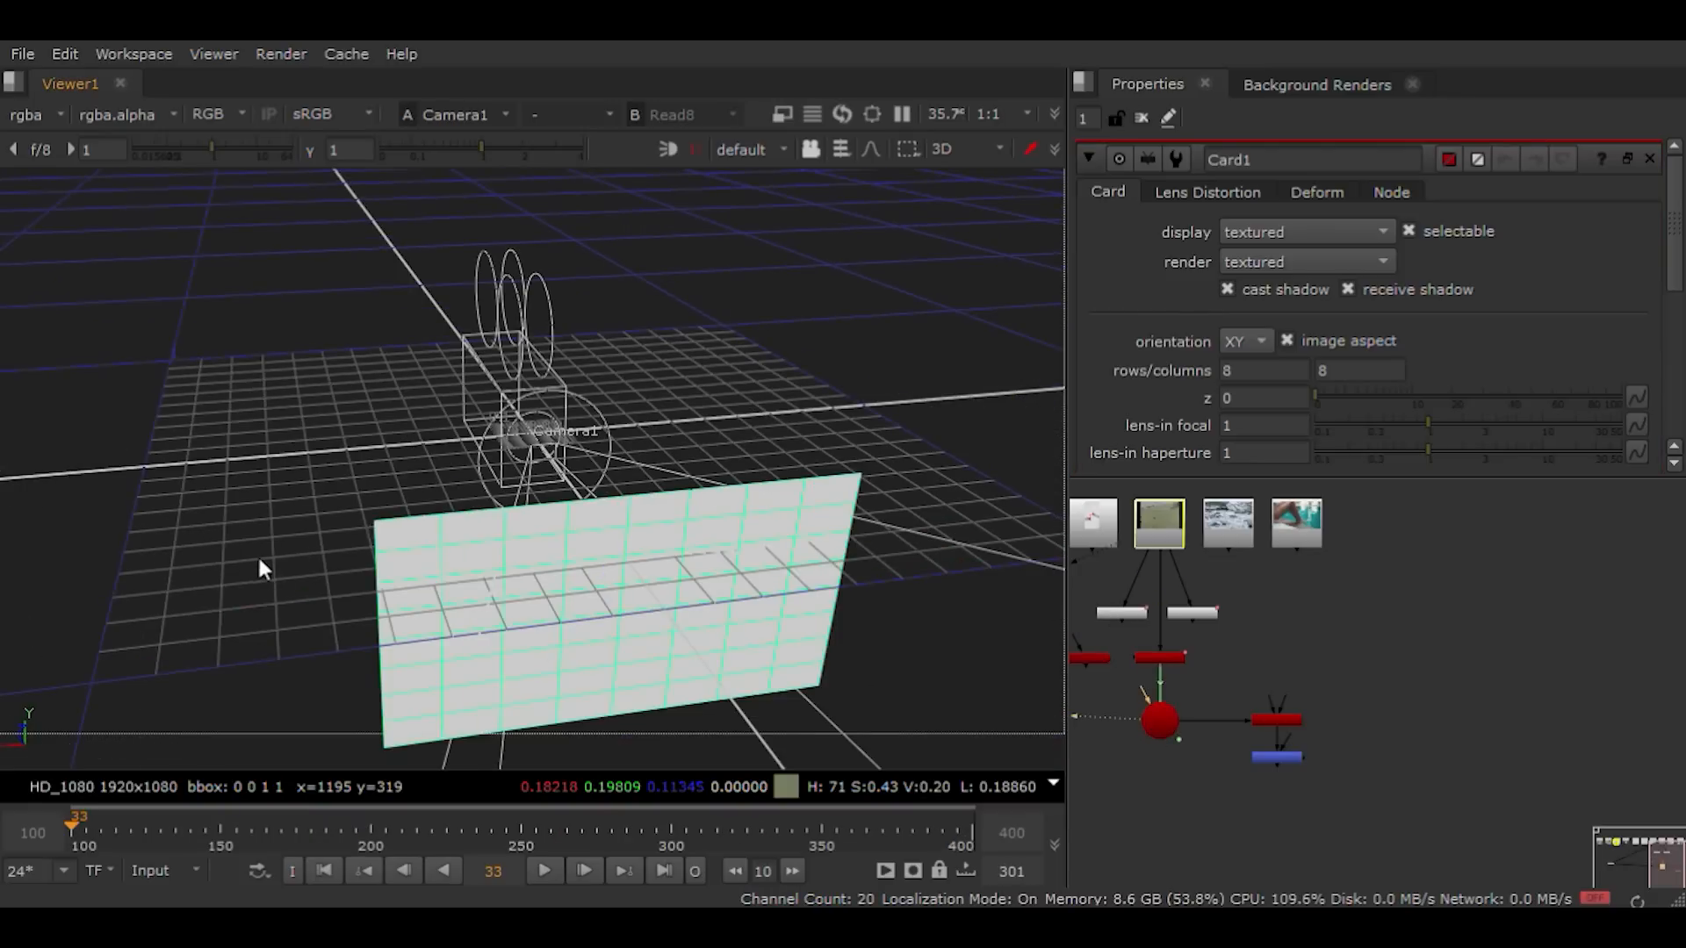
ctrl+drag(257, 555, 768, 551)
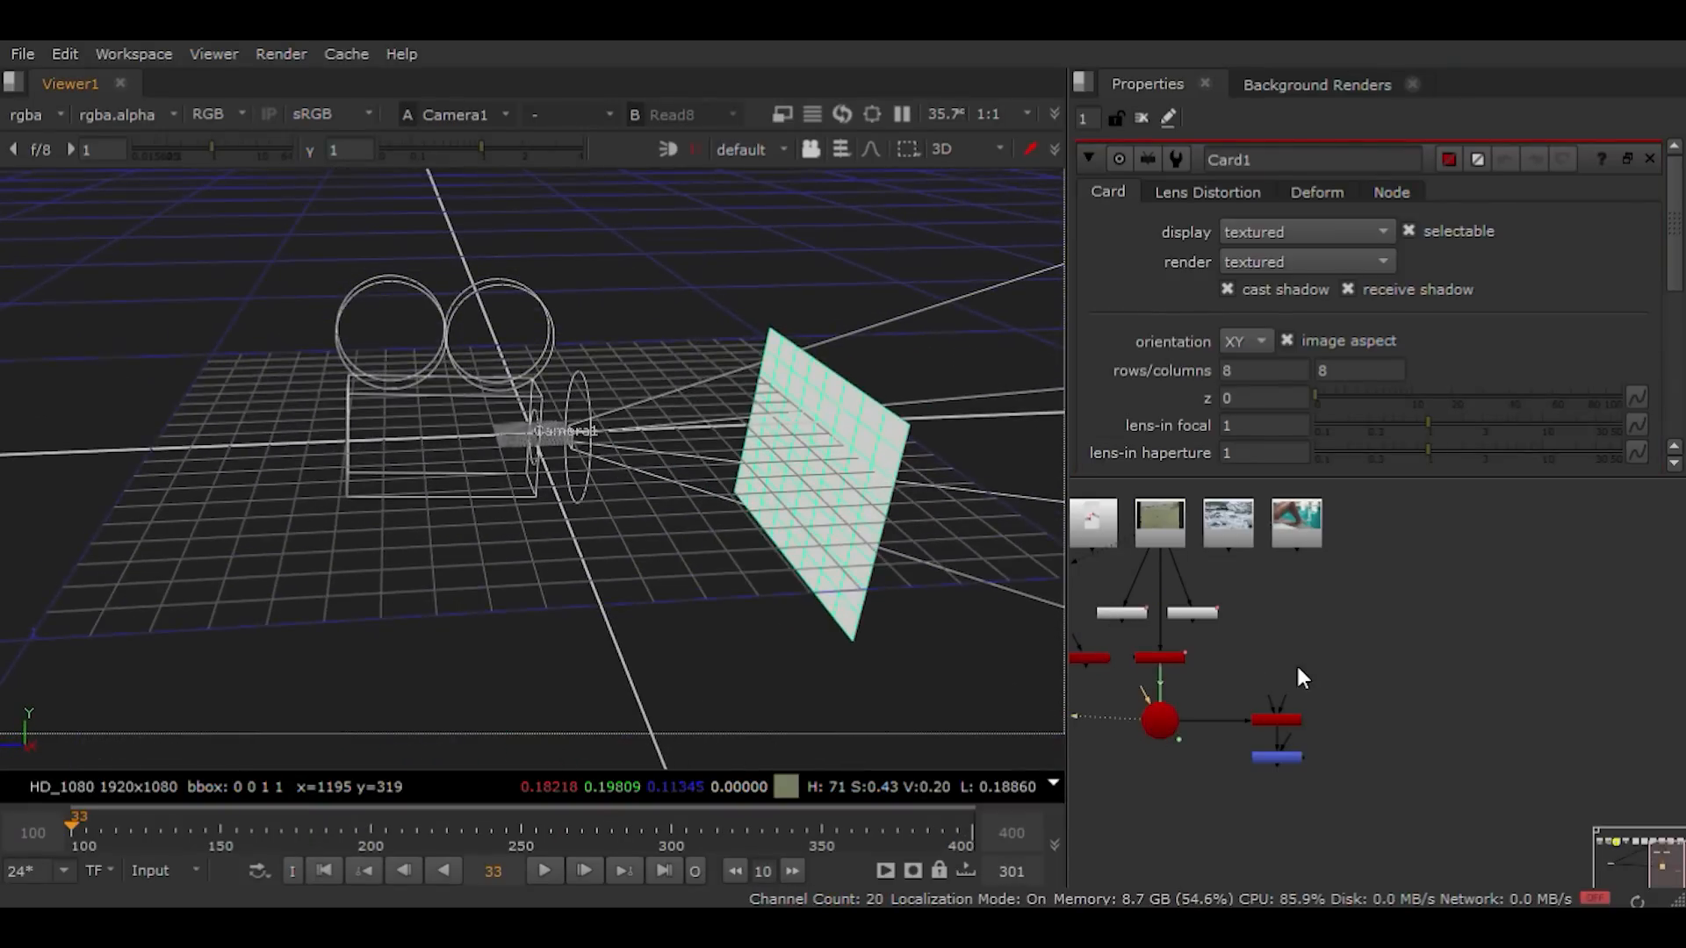
Step: Place Card1 above ScanlineRender1 and connect it to the obj/scn input
scroll(1278, 676, up, 2)
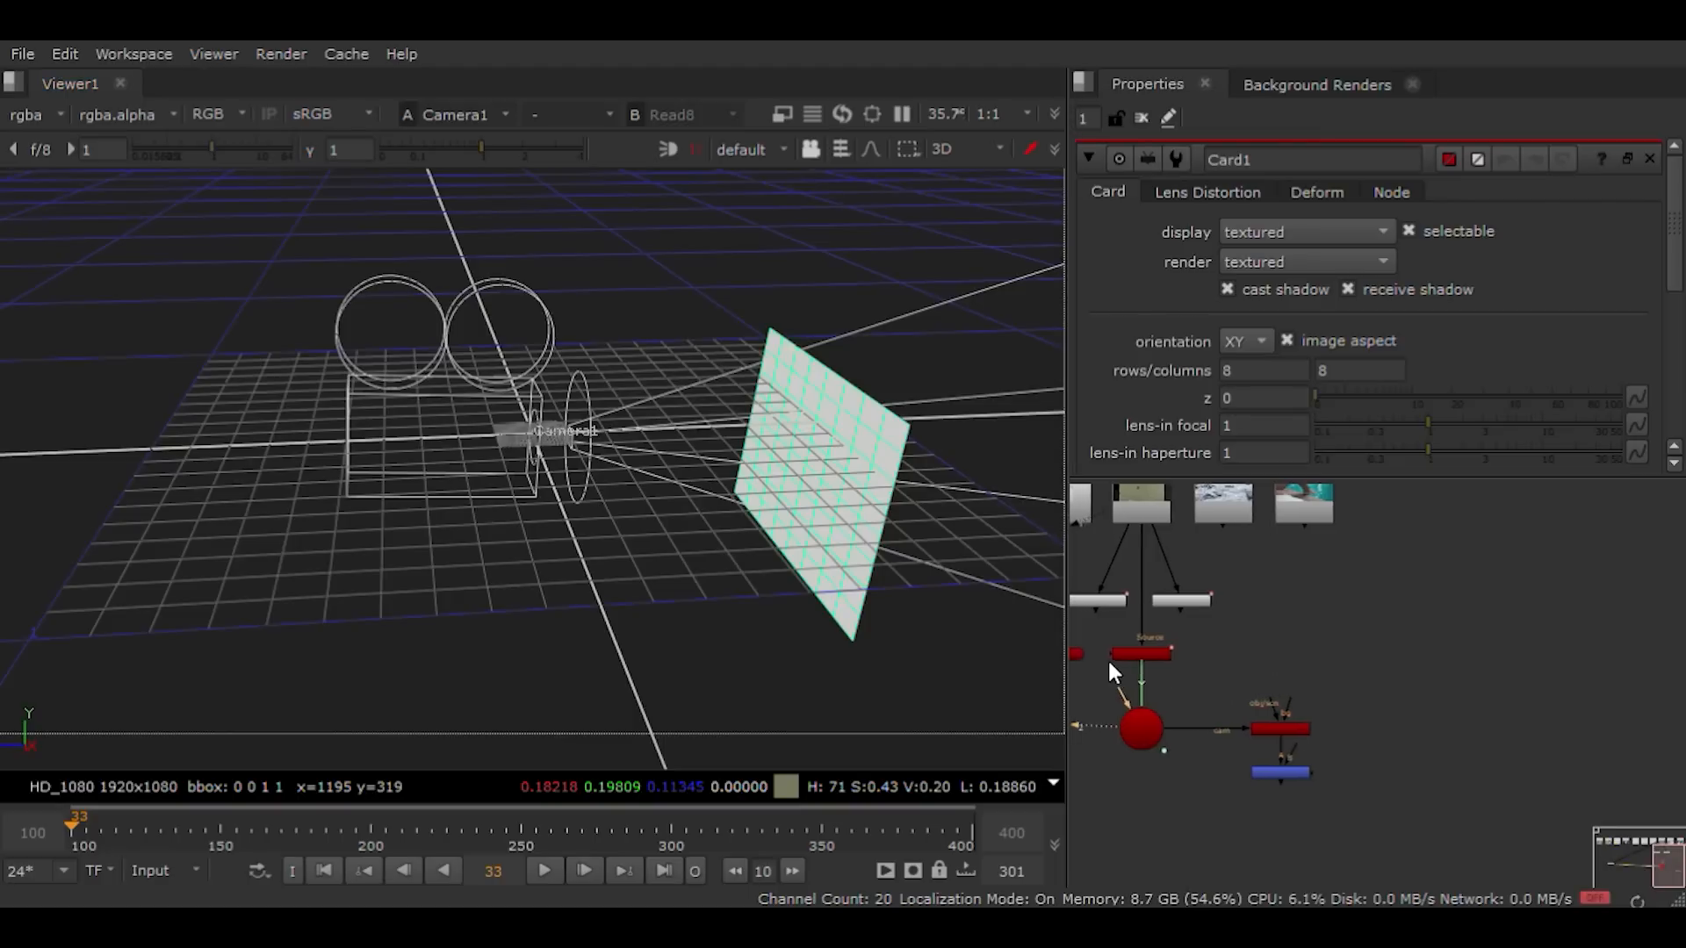
middle_drag(1108, 661, 1231, 658)
drag(1176, 651, 1407, 678)
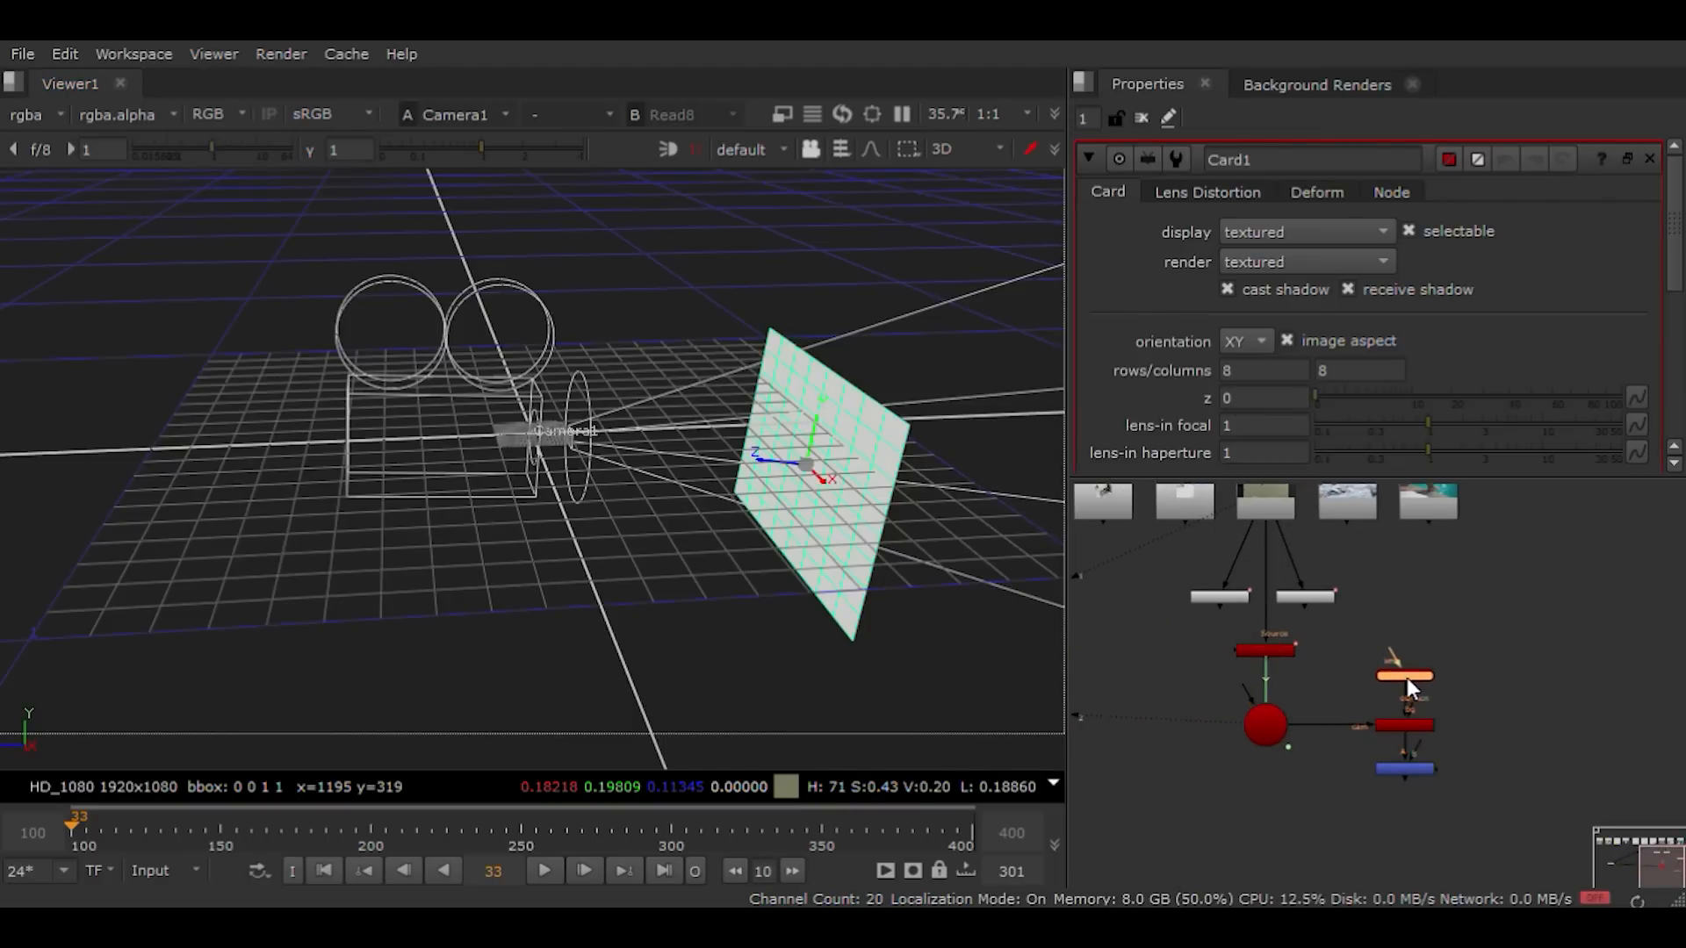
Step: Add a Project3D node feeding Card1's img input and connect its cam input to Camera1
scroll(1404, 669, up, 2)
click(1403, 626)
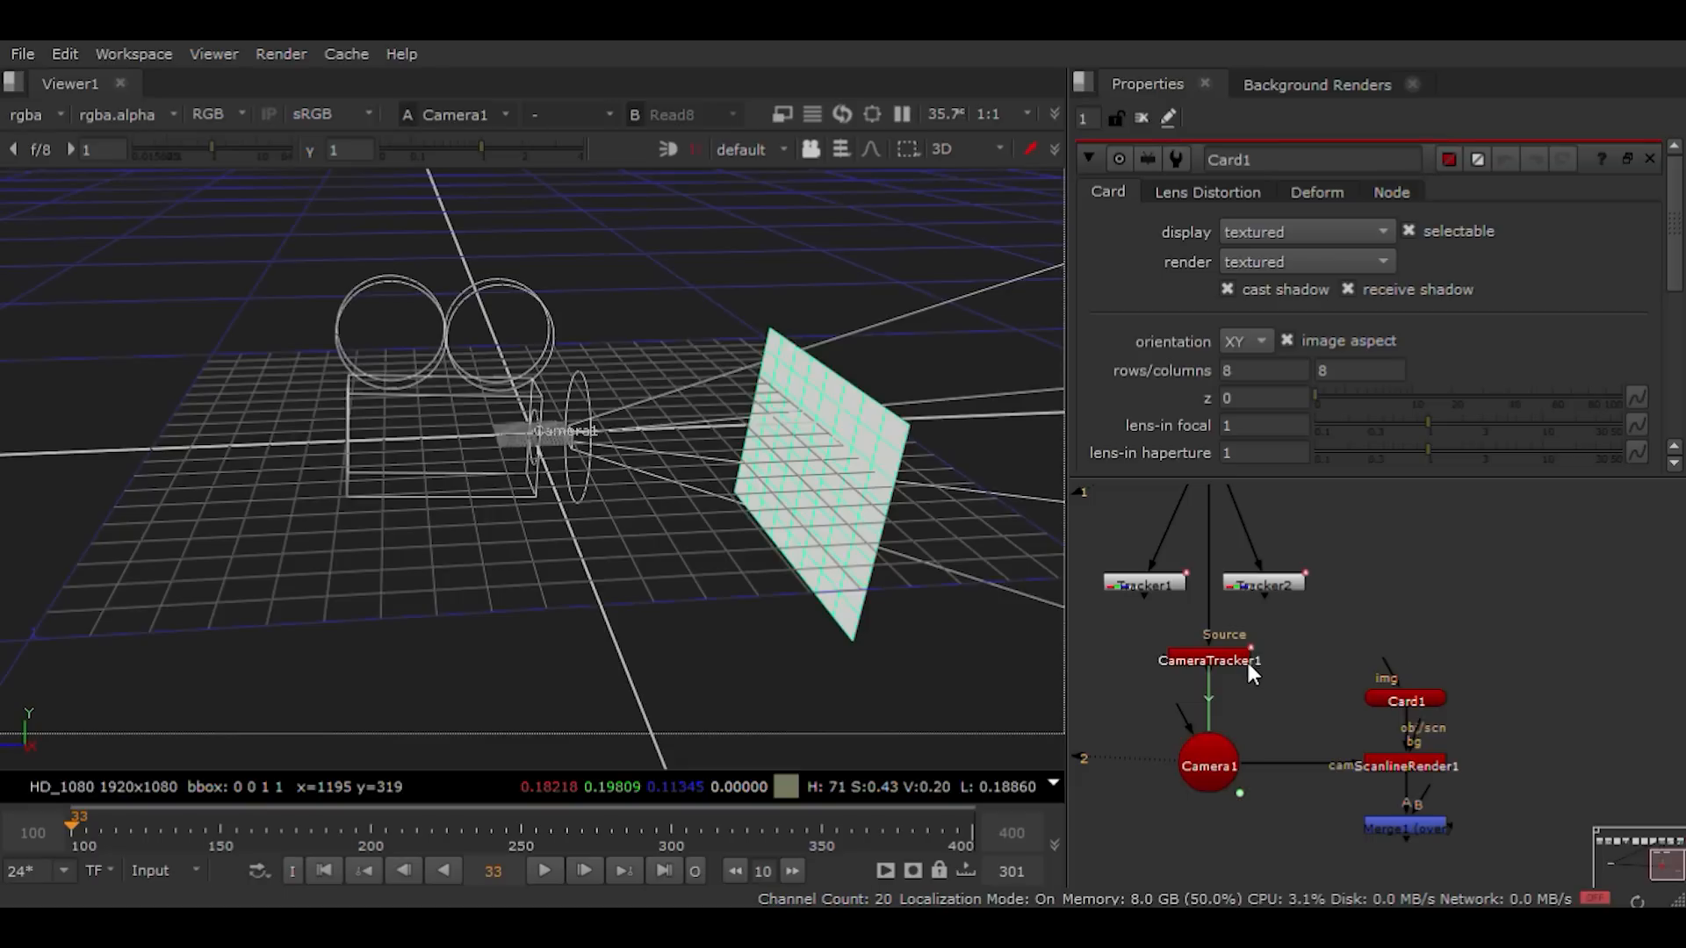
key(Return)
drag(1398, 634, 1208, 755)
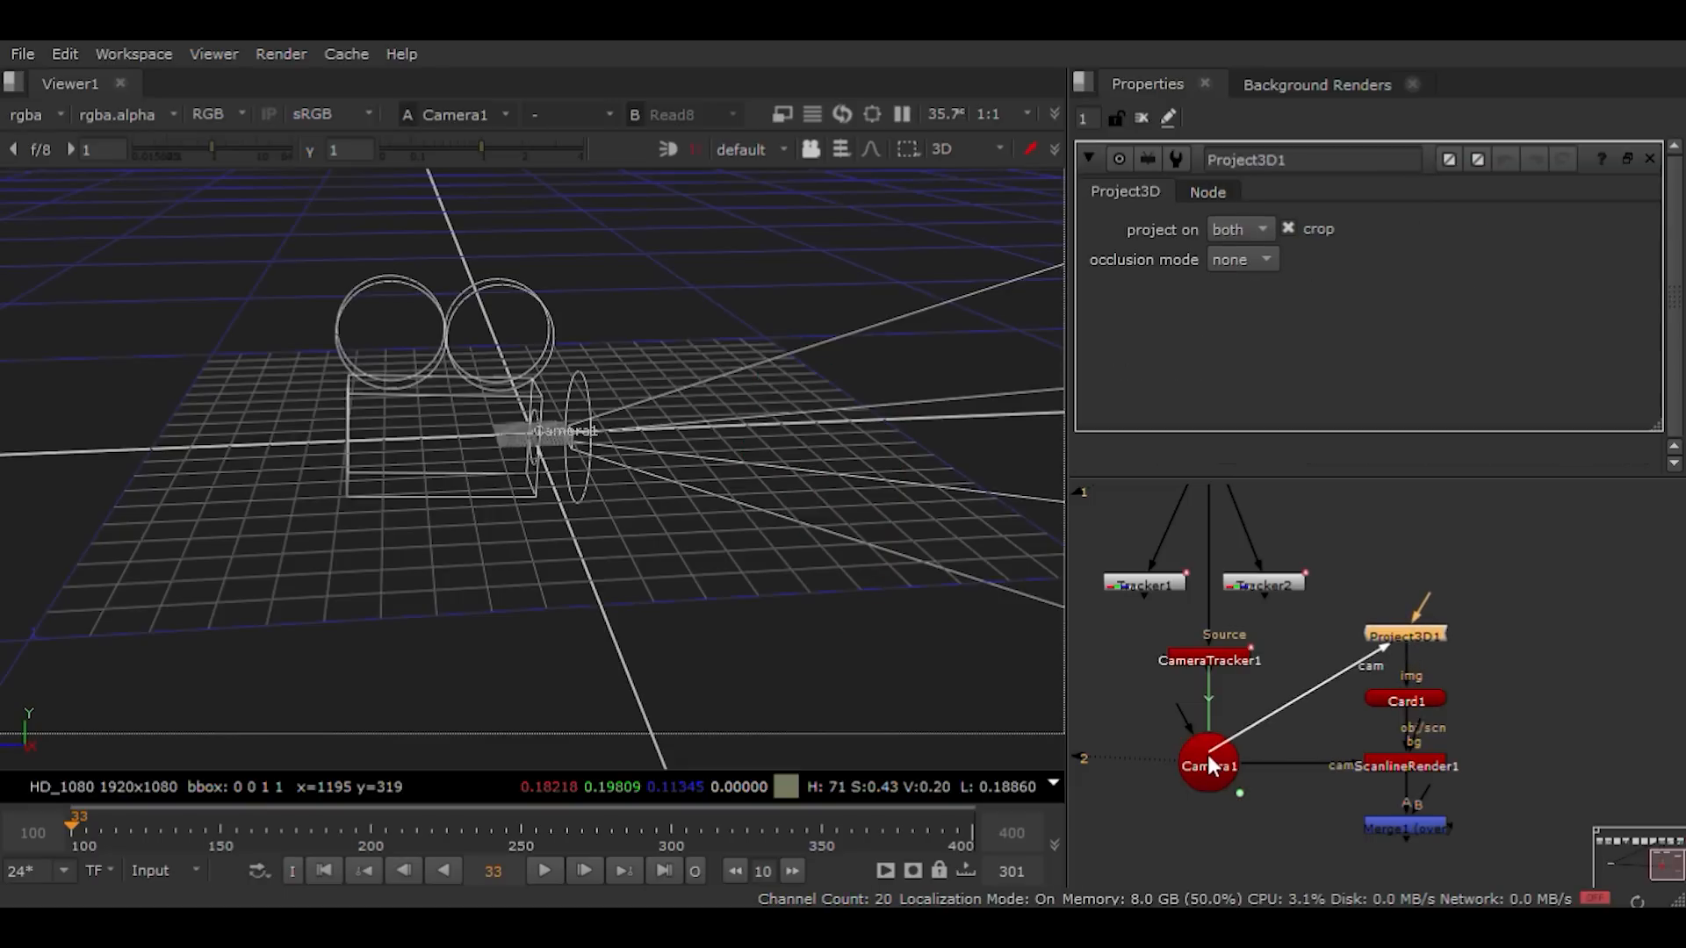
Step: Connect Project3D1's image input to the Read8 golf clip
middle_drag(1352, 625, 1277, 697)
scroll(1330, 714, down, 2)
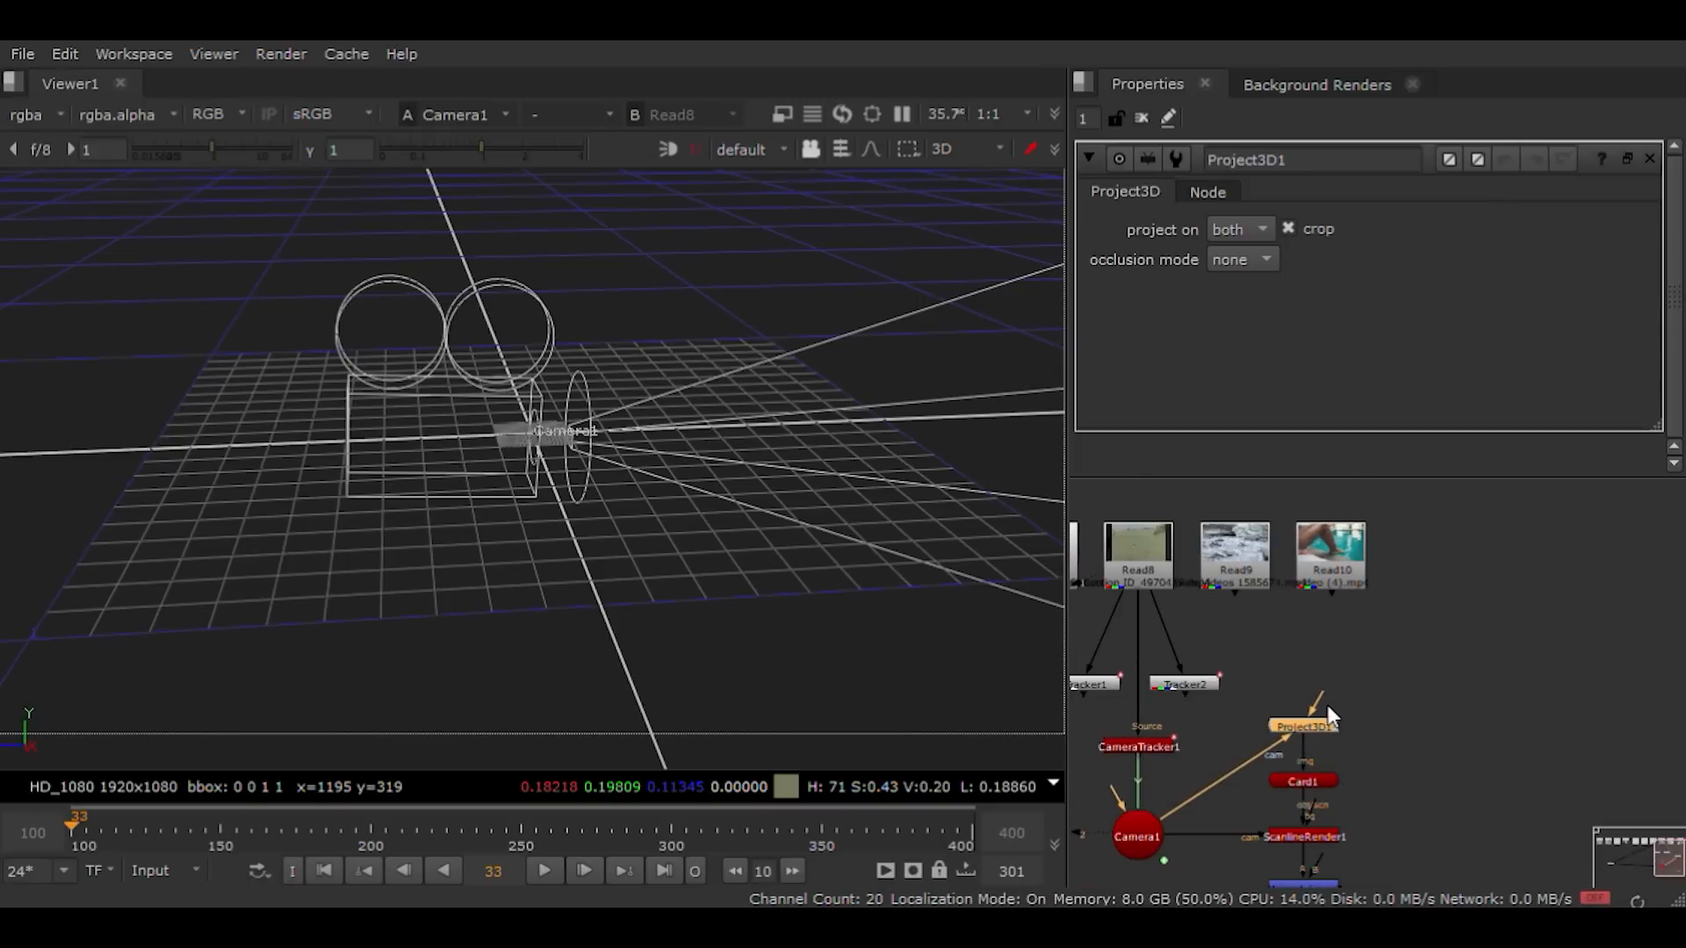
drag(1322, 699, 1167, 574)
middle_drag(1325, 677, 1319, 577)
scroll(1226, 703, up, 2)
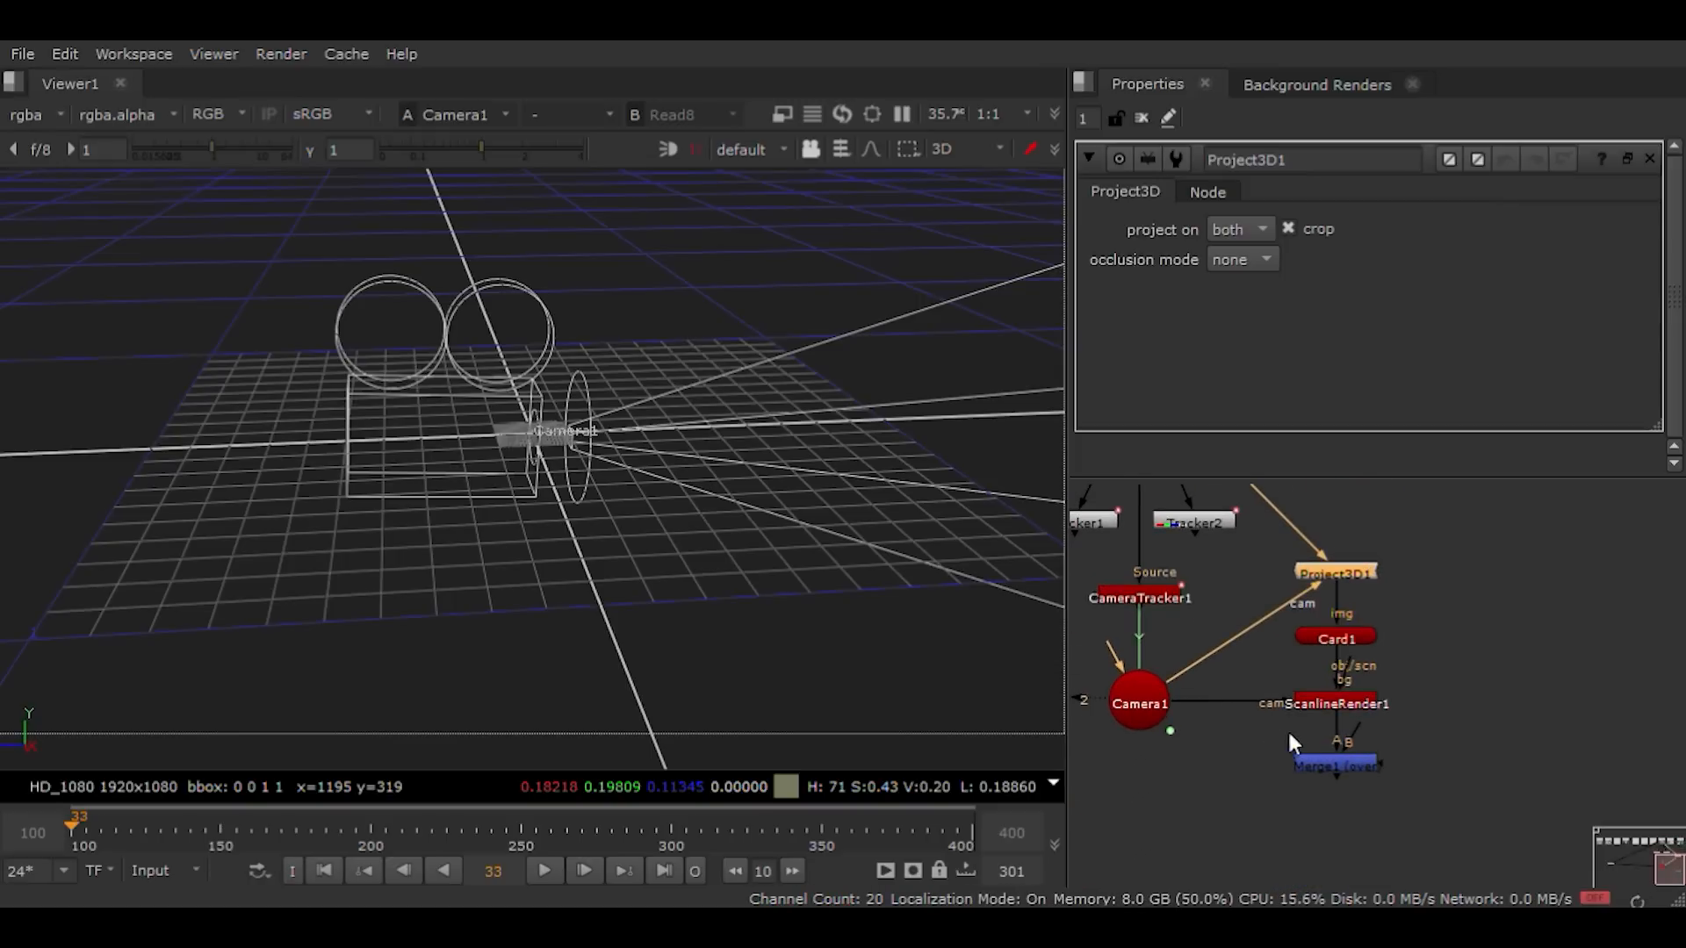
Step: Show the Merge1 output in the viewer and examine the projected image at frame 241
click(1330, 764)
key(1)
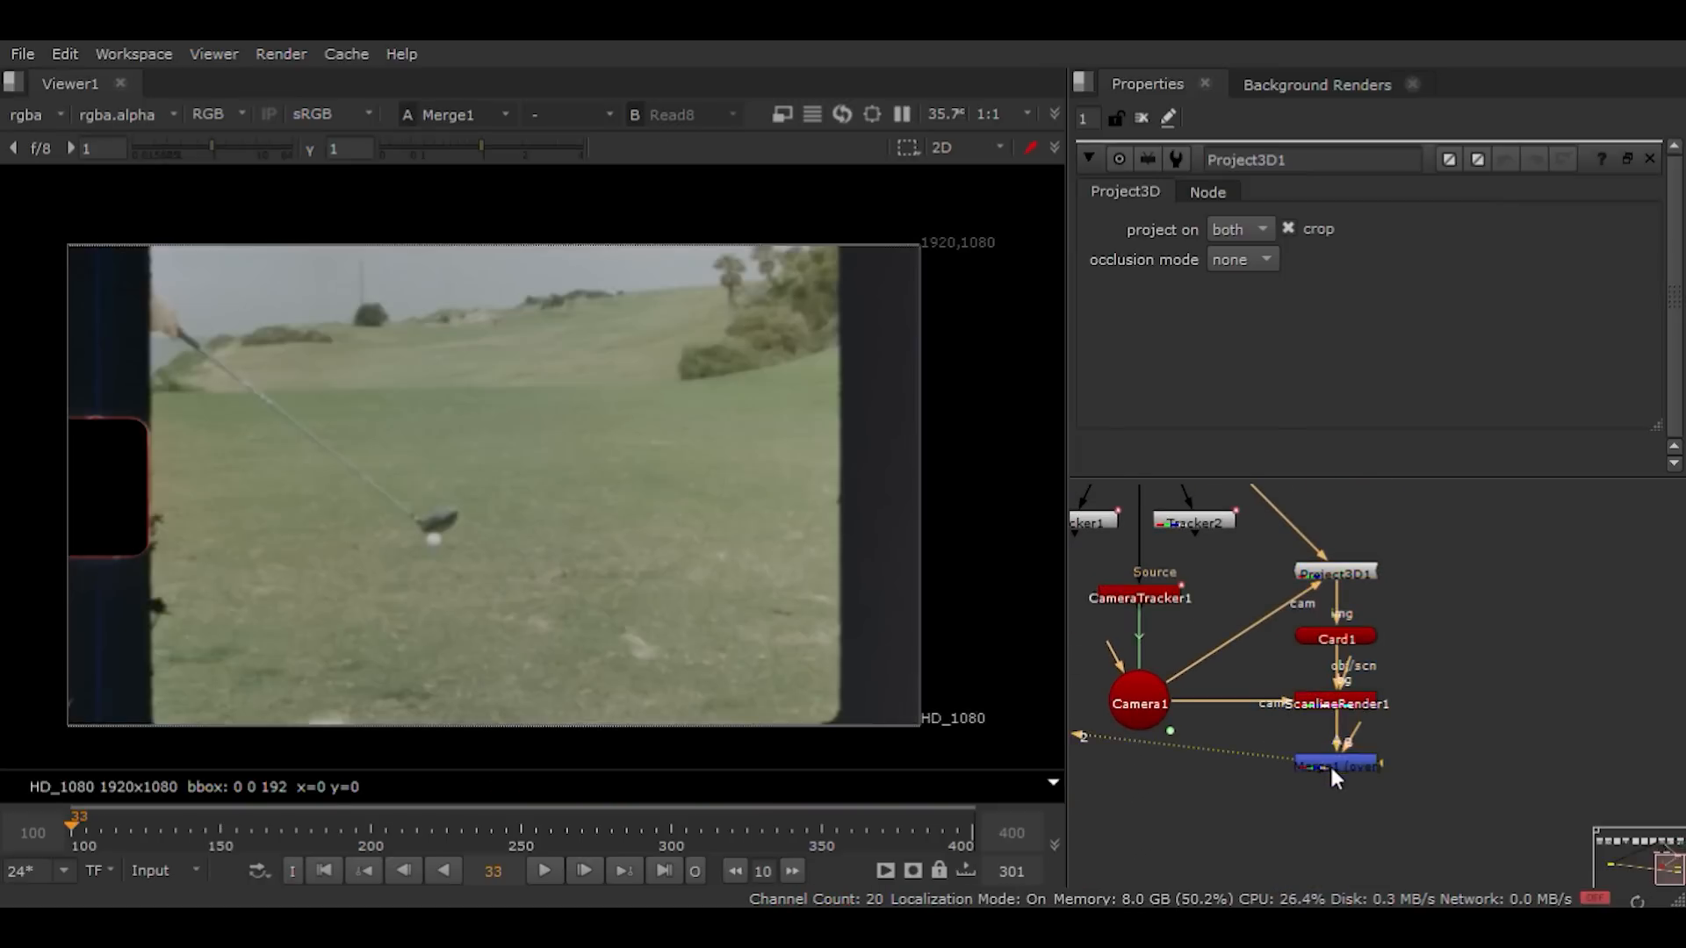
click(493, 831)
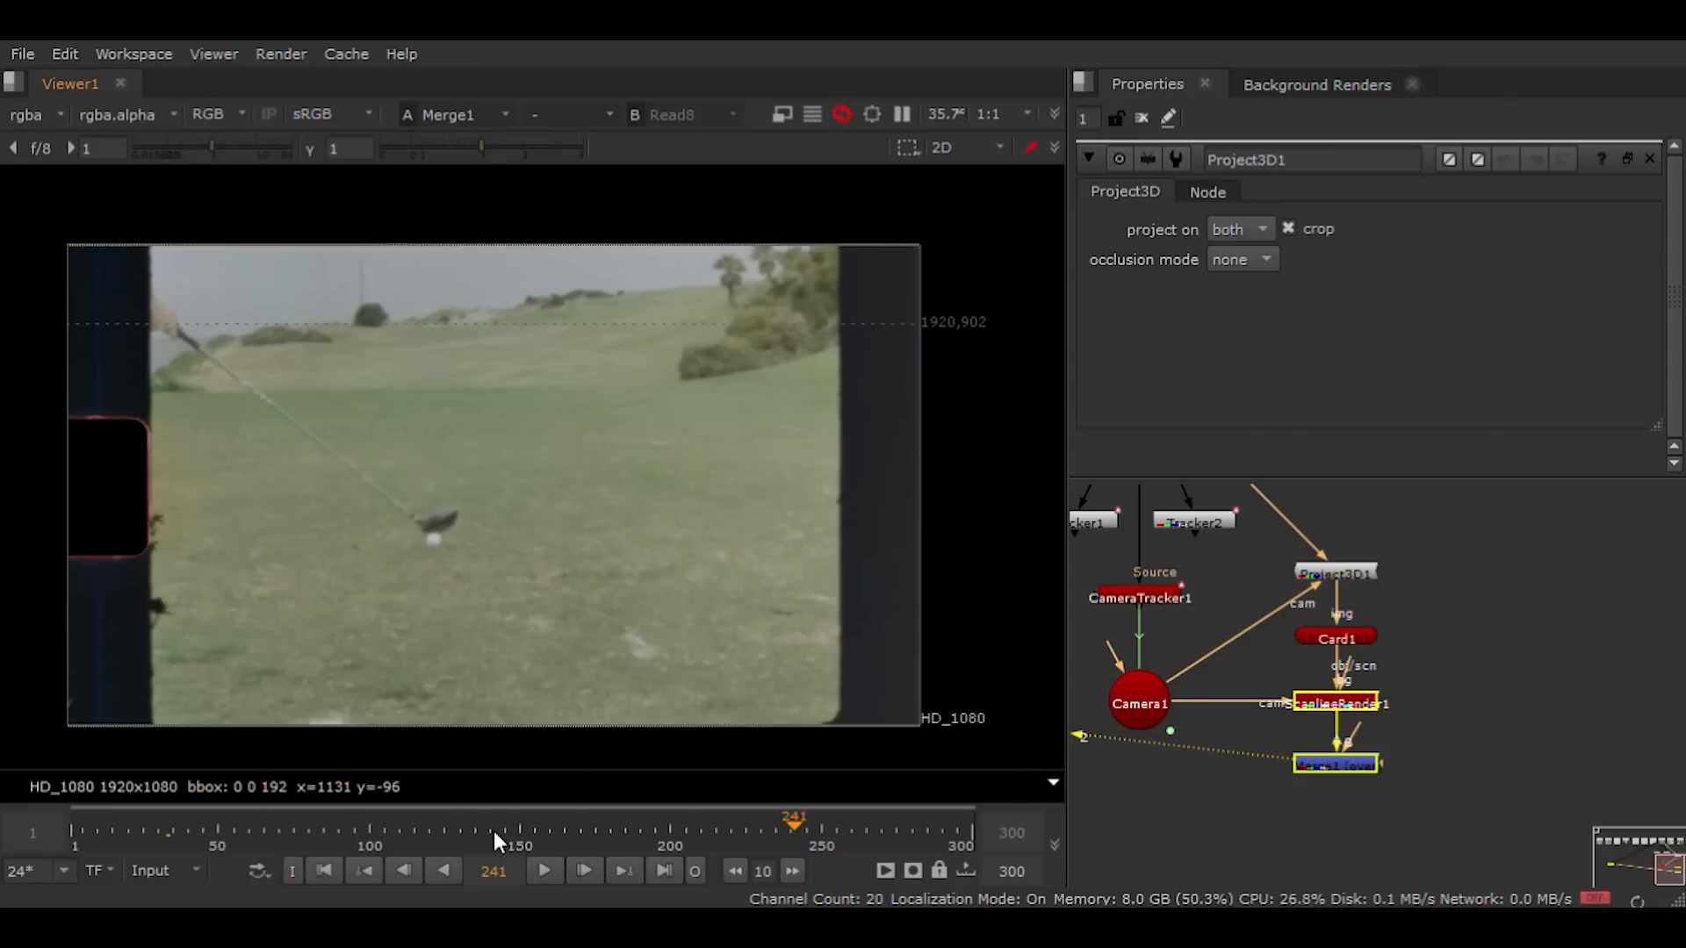
scroll(1166, 665, up, 1)
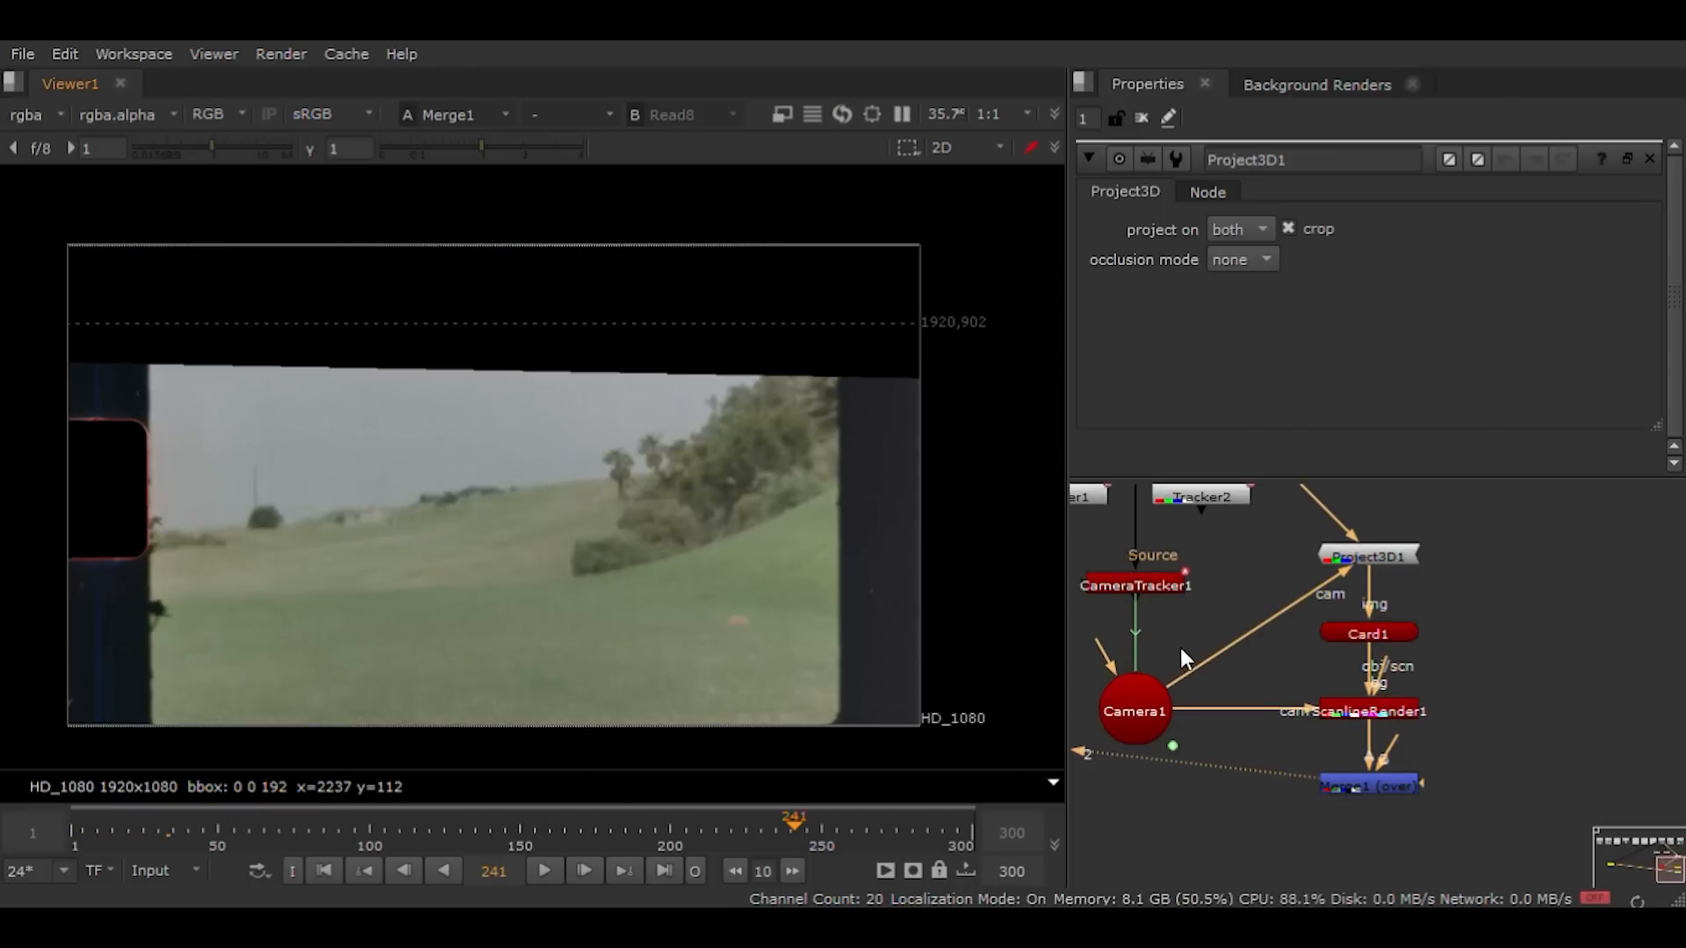
middle_drag(1181, 652, 1266, 657)
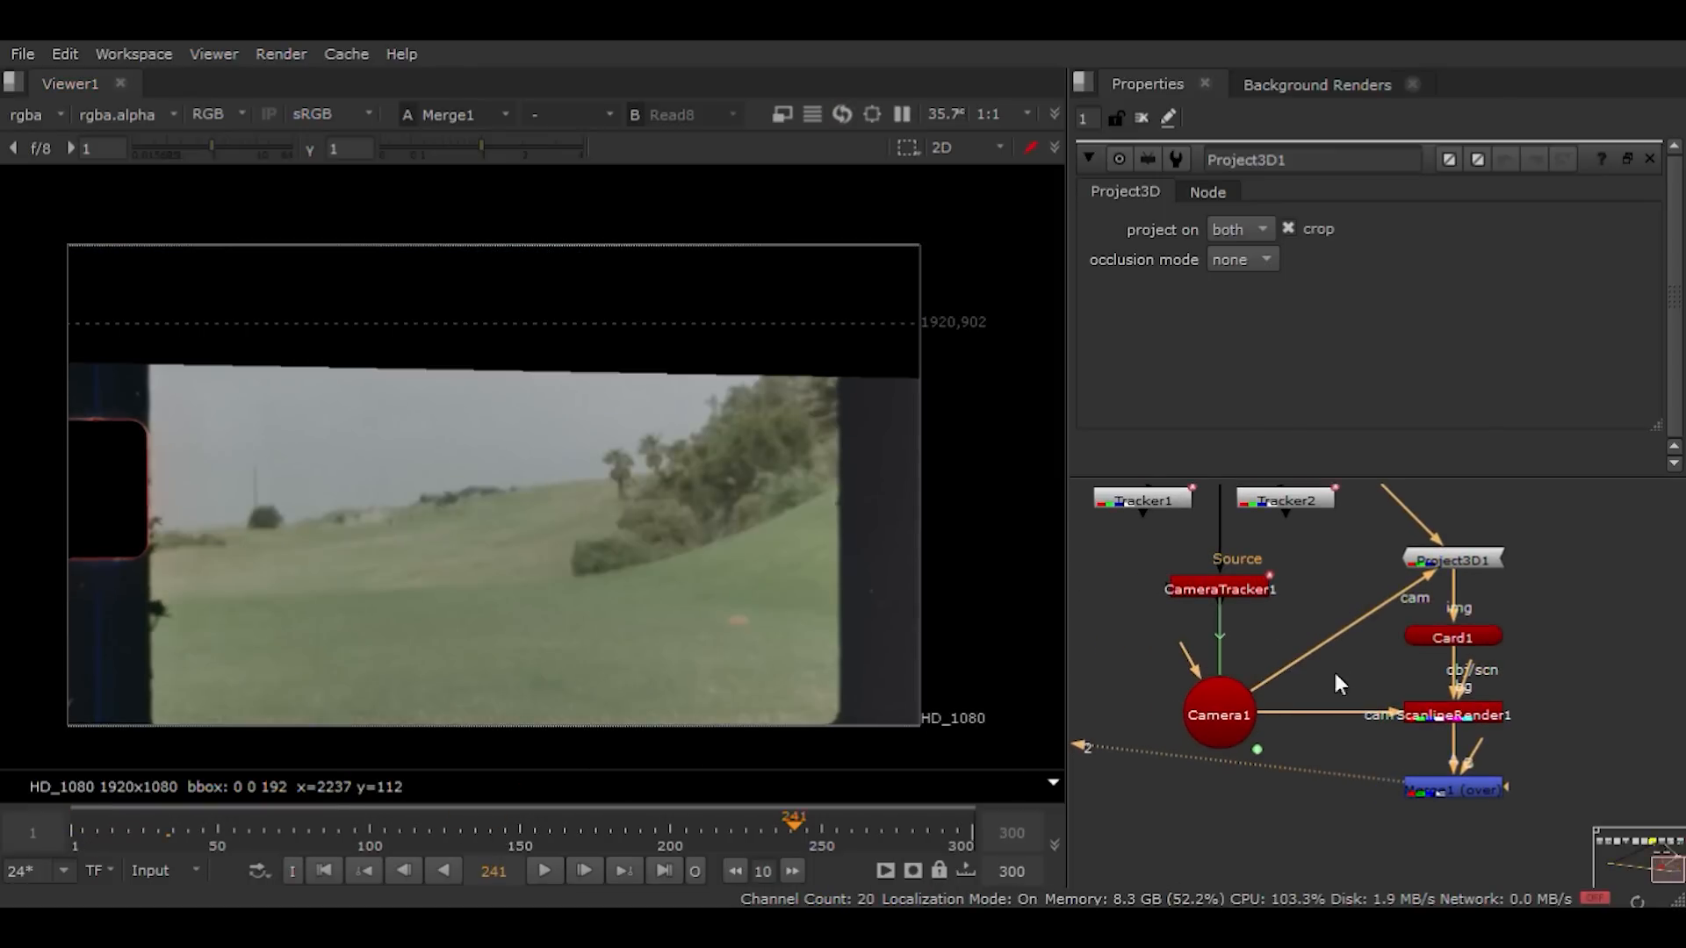
click(1361, 686)
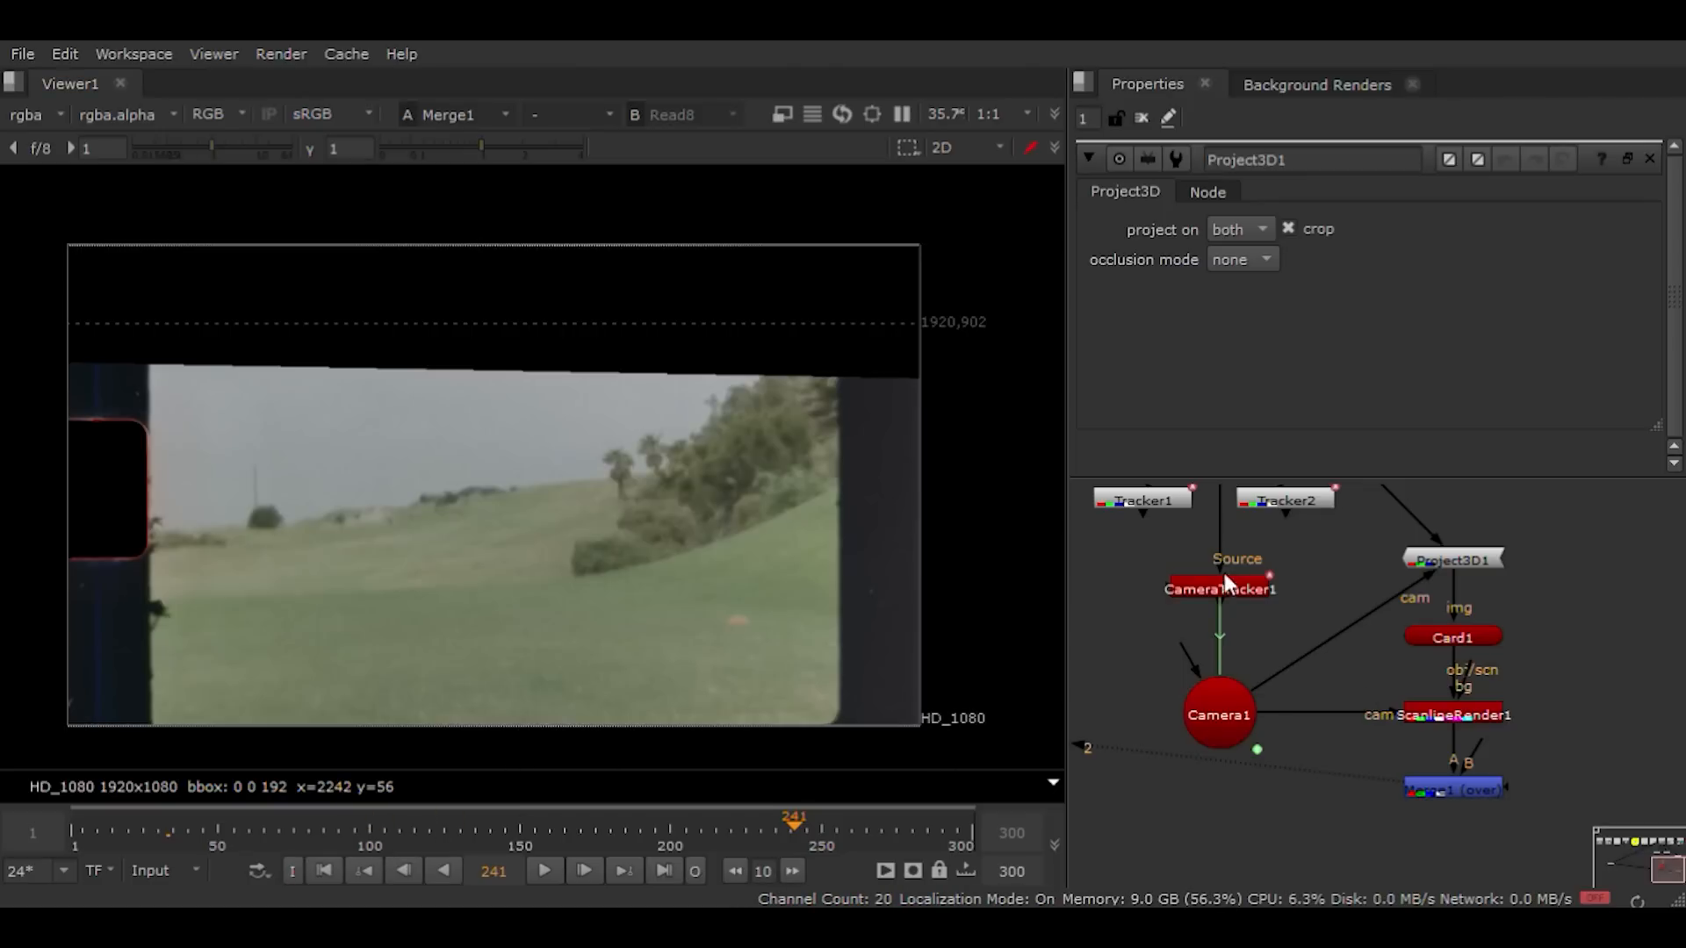
Step: Check which reference frame Tracker2's stabilize transform uses
middle_drag(1223, 573, 1197, 715)
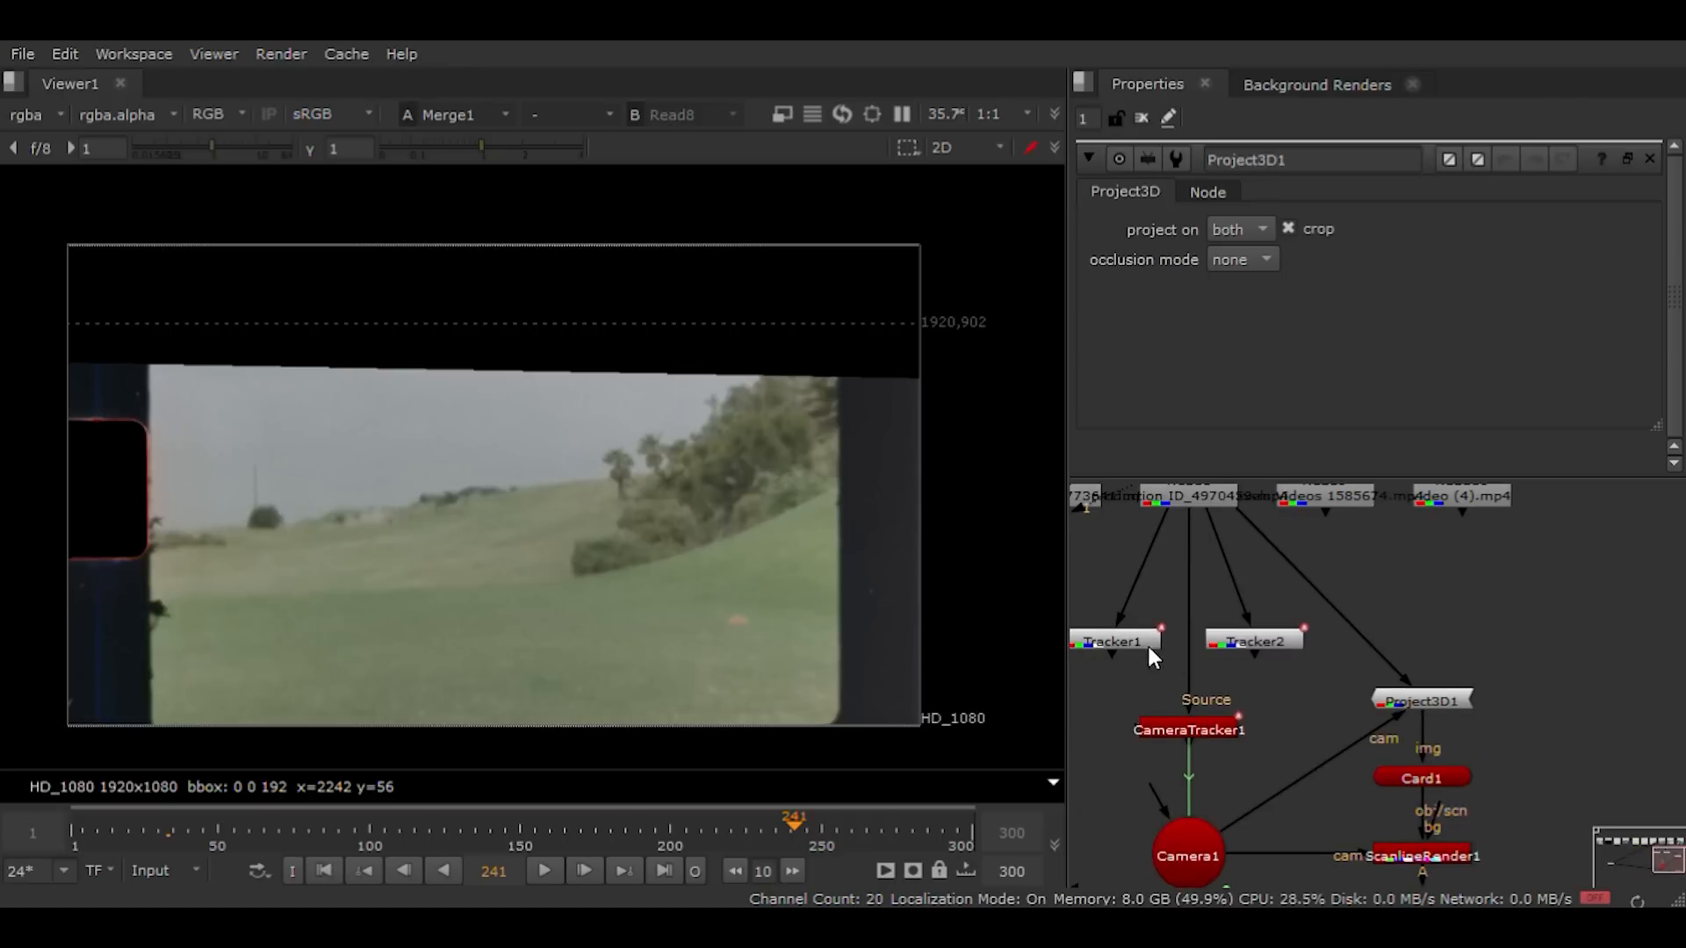
double_click(1240, 641)
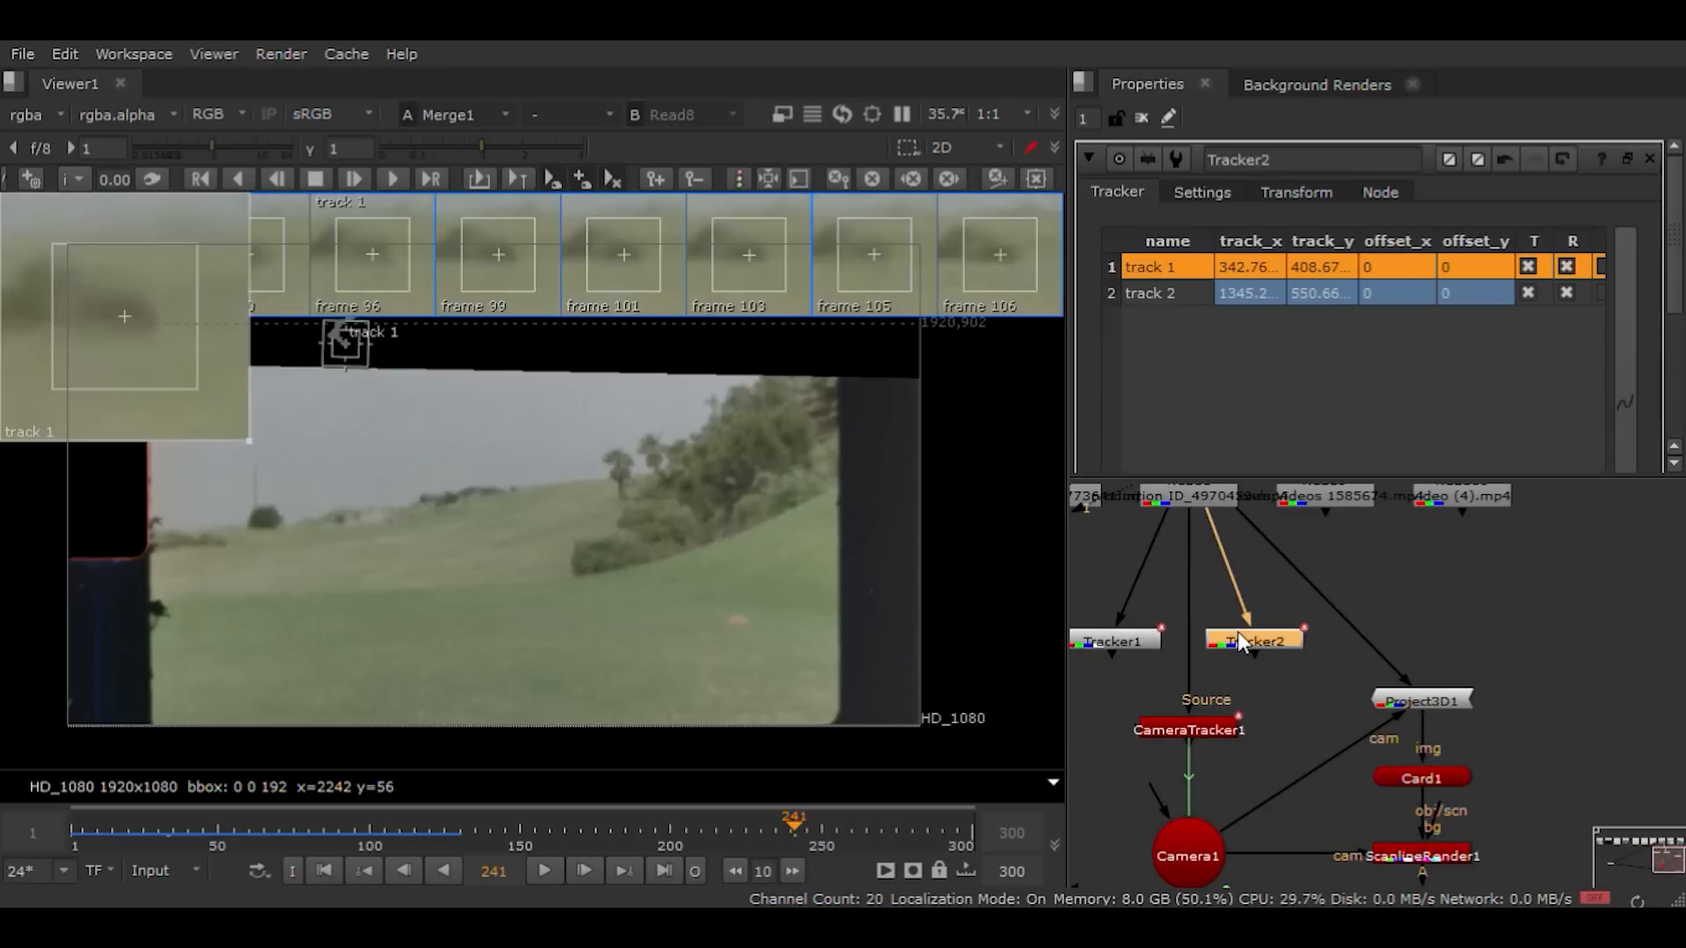
click(1275, 195)
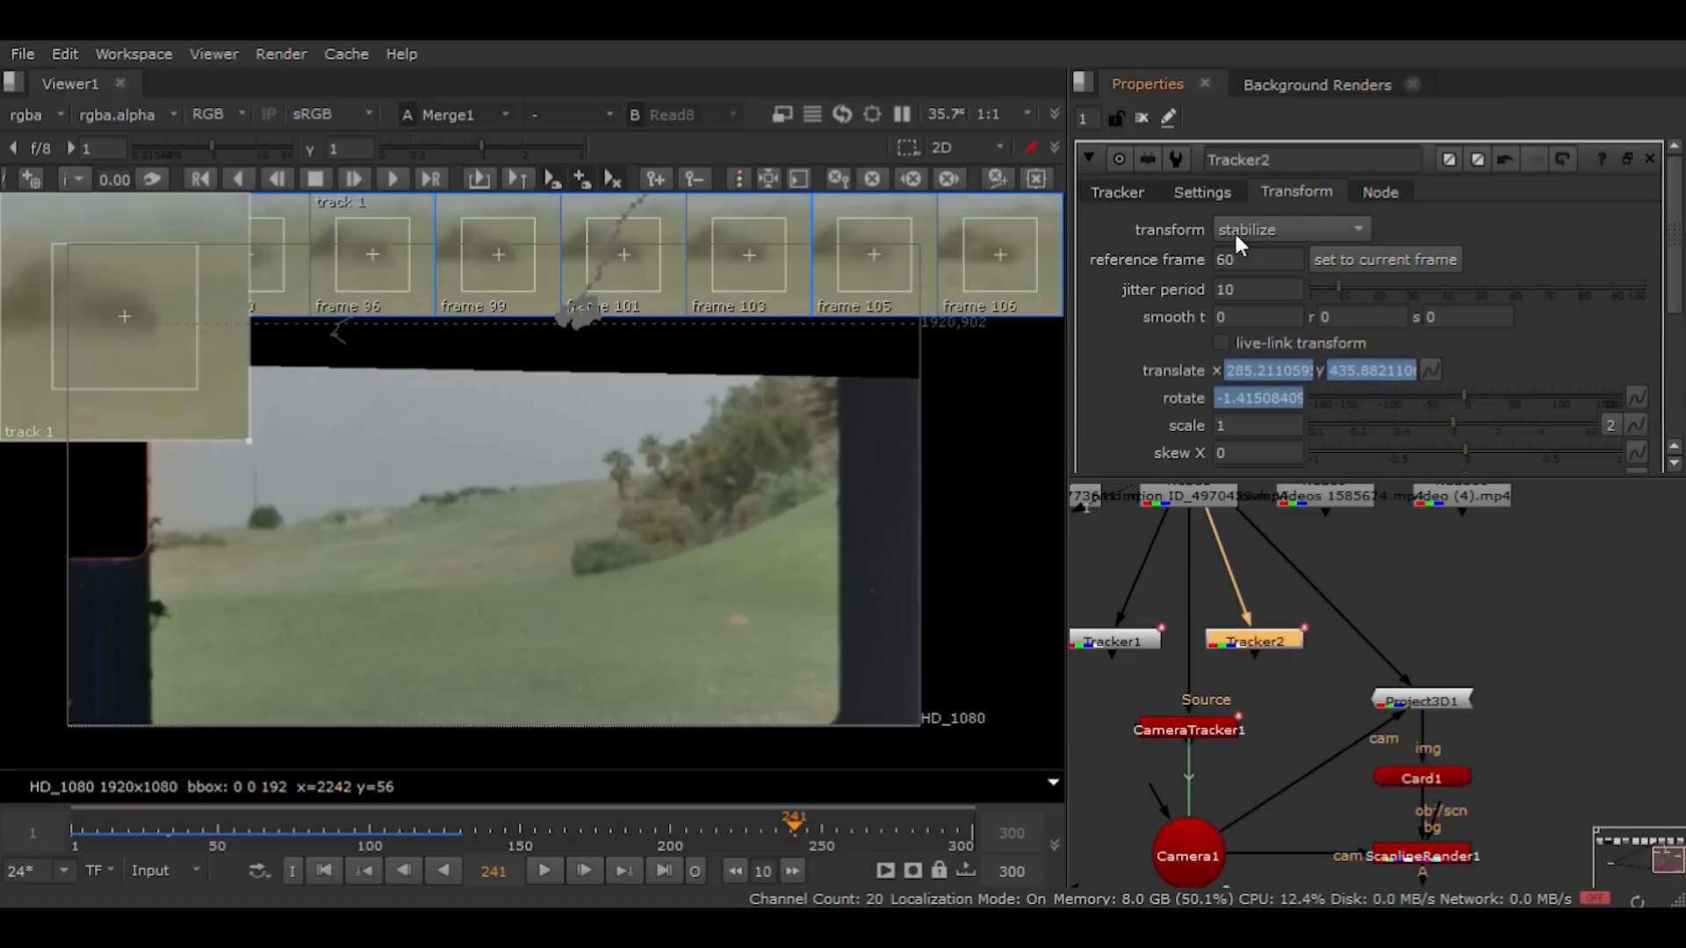
drag(1293, 263, 1131, 263)
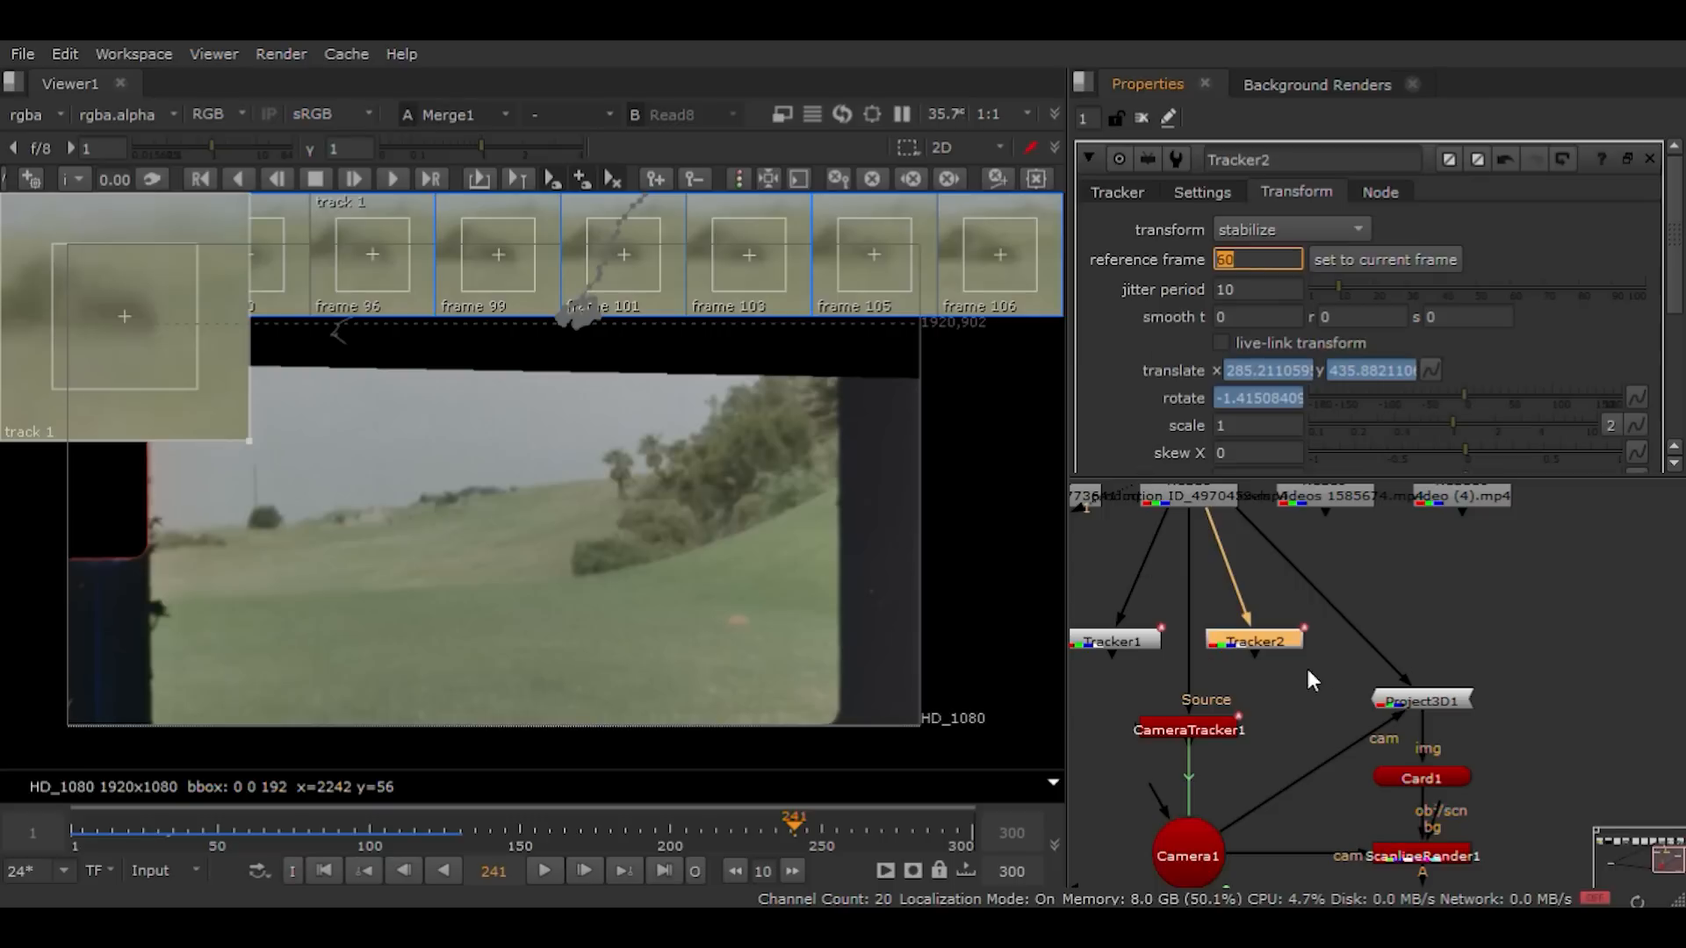
Step: Add a FrameHold node beside Camera1, set its first frame to 60, and go to frame 60
scroll(1299, 667, down, 3)
scroll(1287, 676, up, 1)
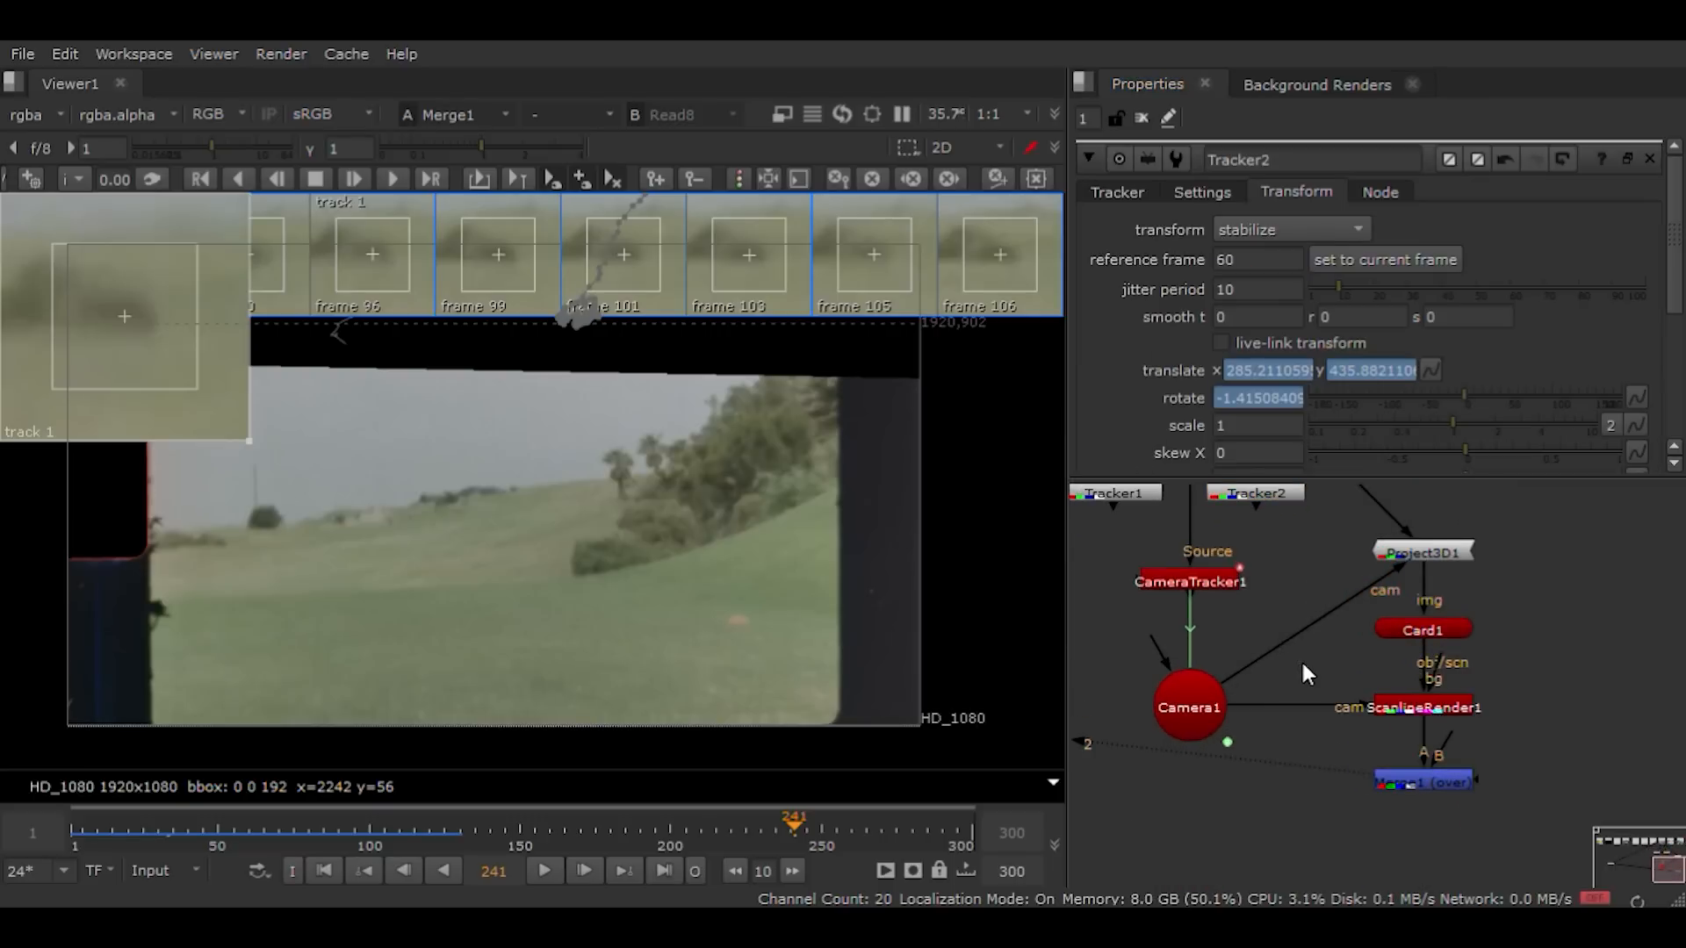
scroll(1304, 681, up, 3)
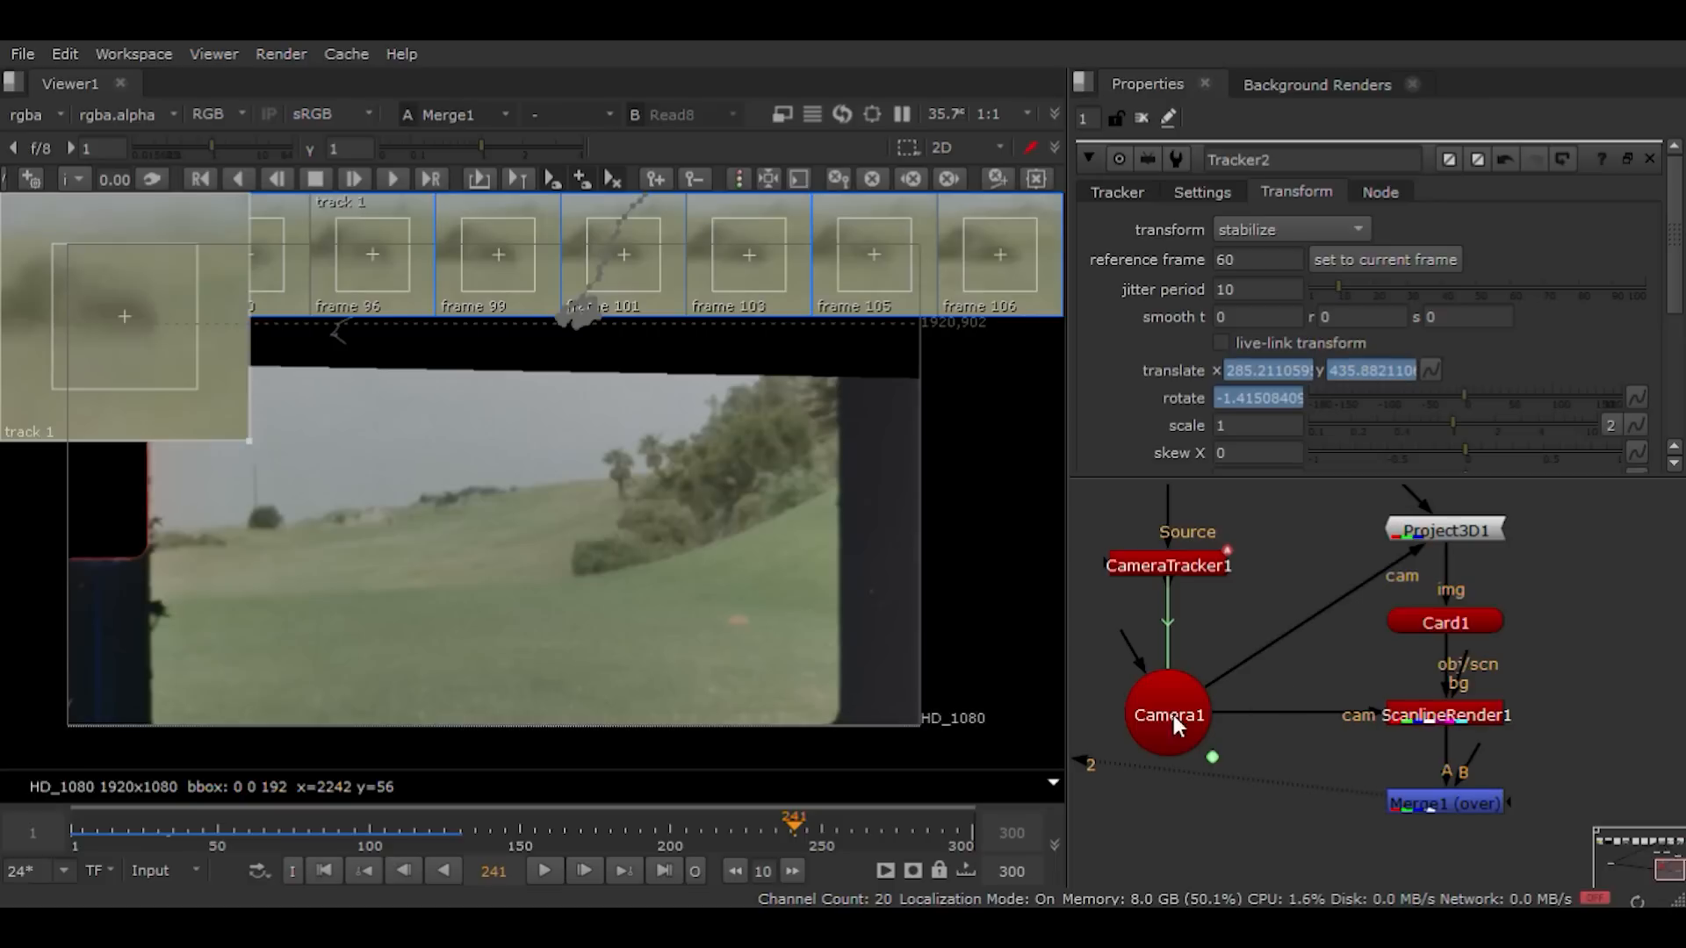
key(h)
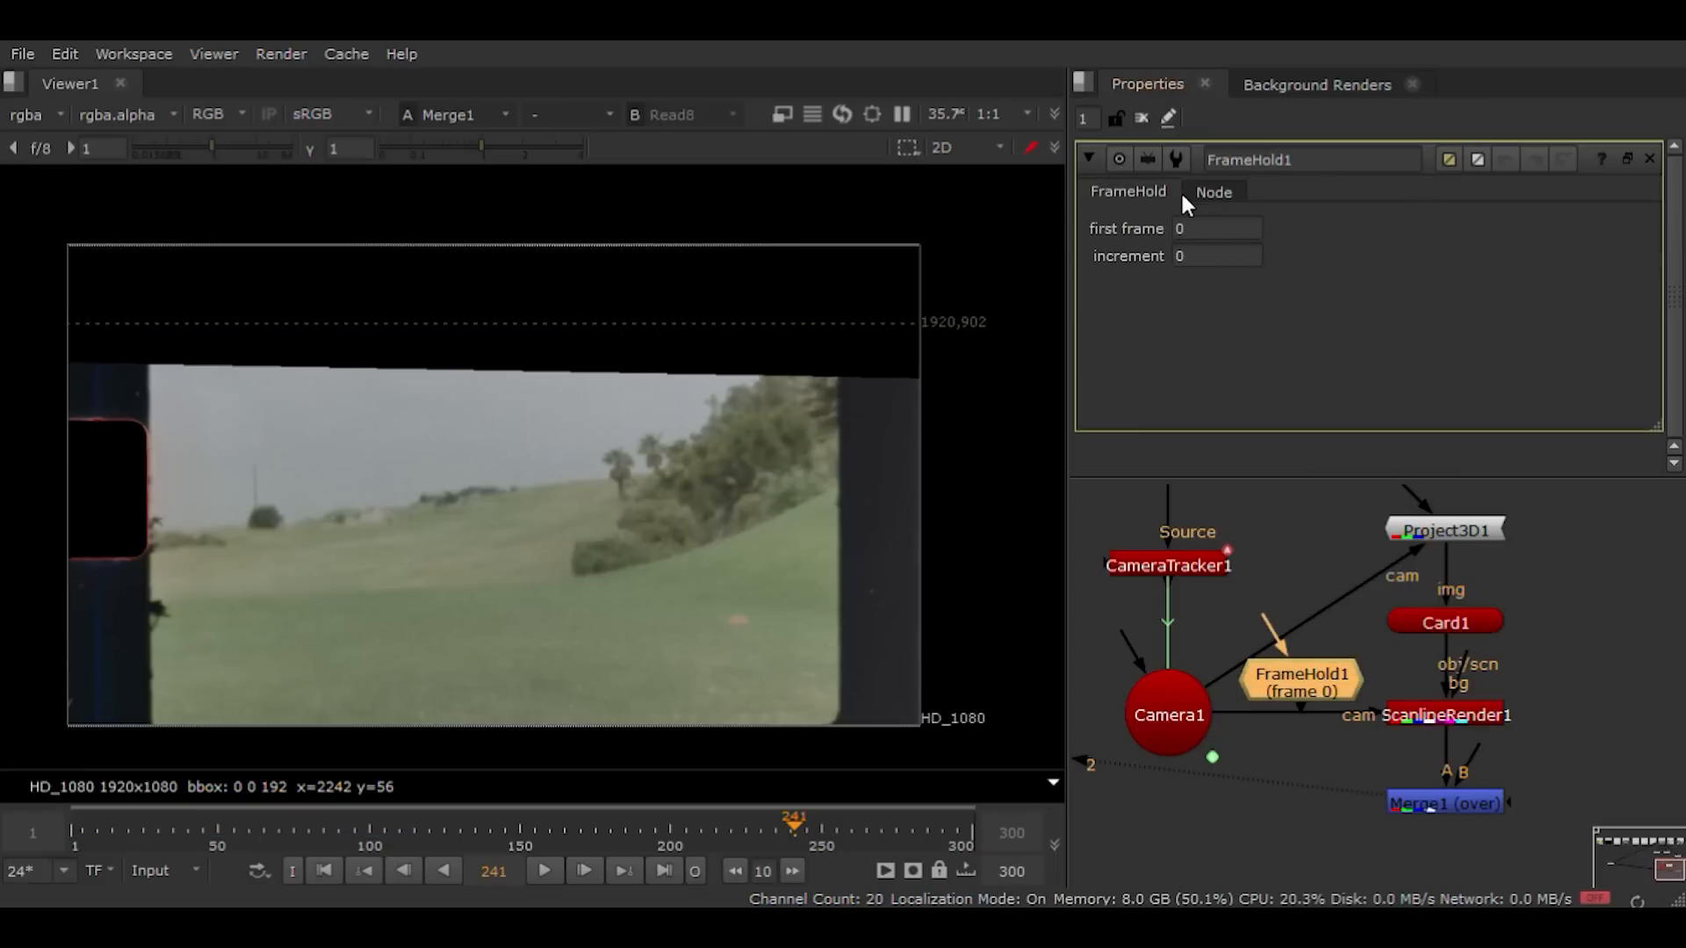
click(1201, 229)
text(60)
key(Return)
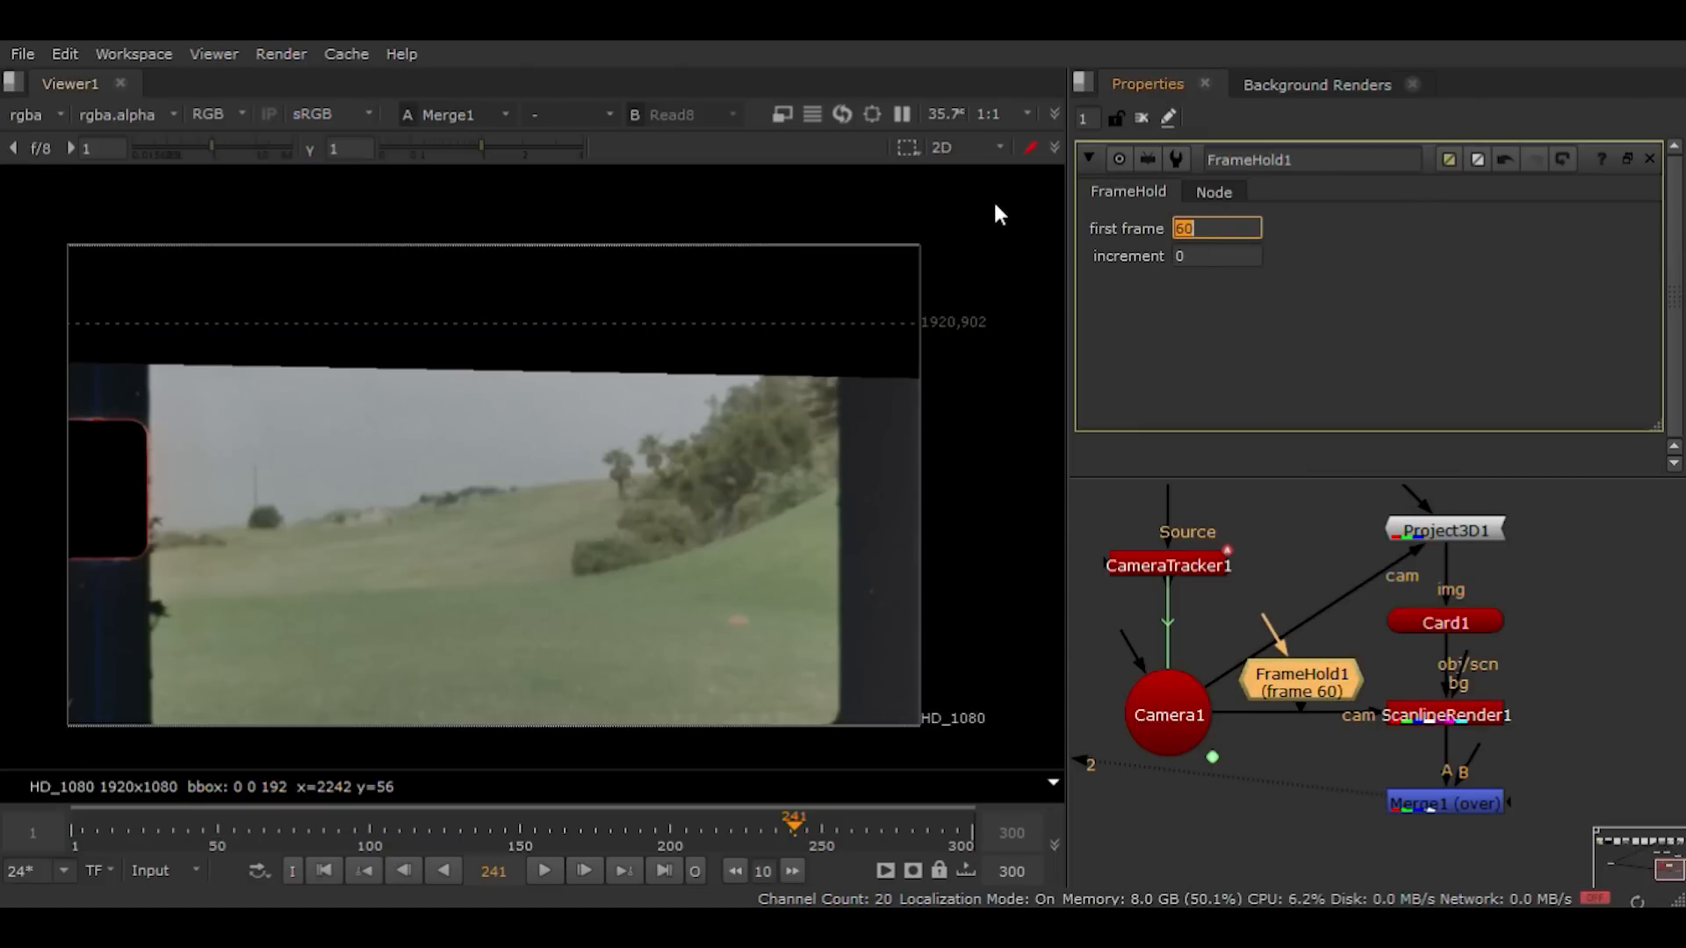
click(296, 836)
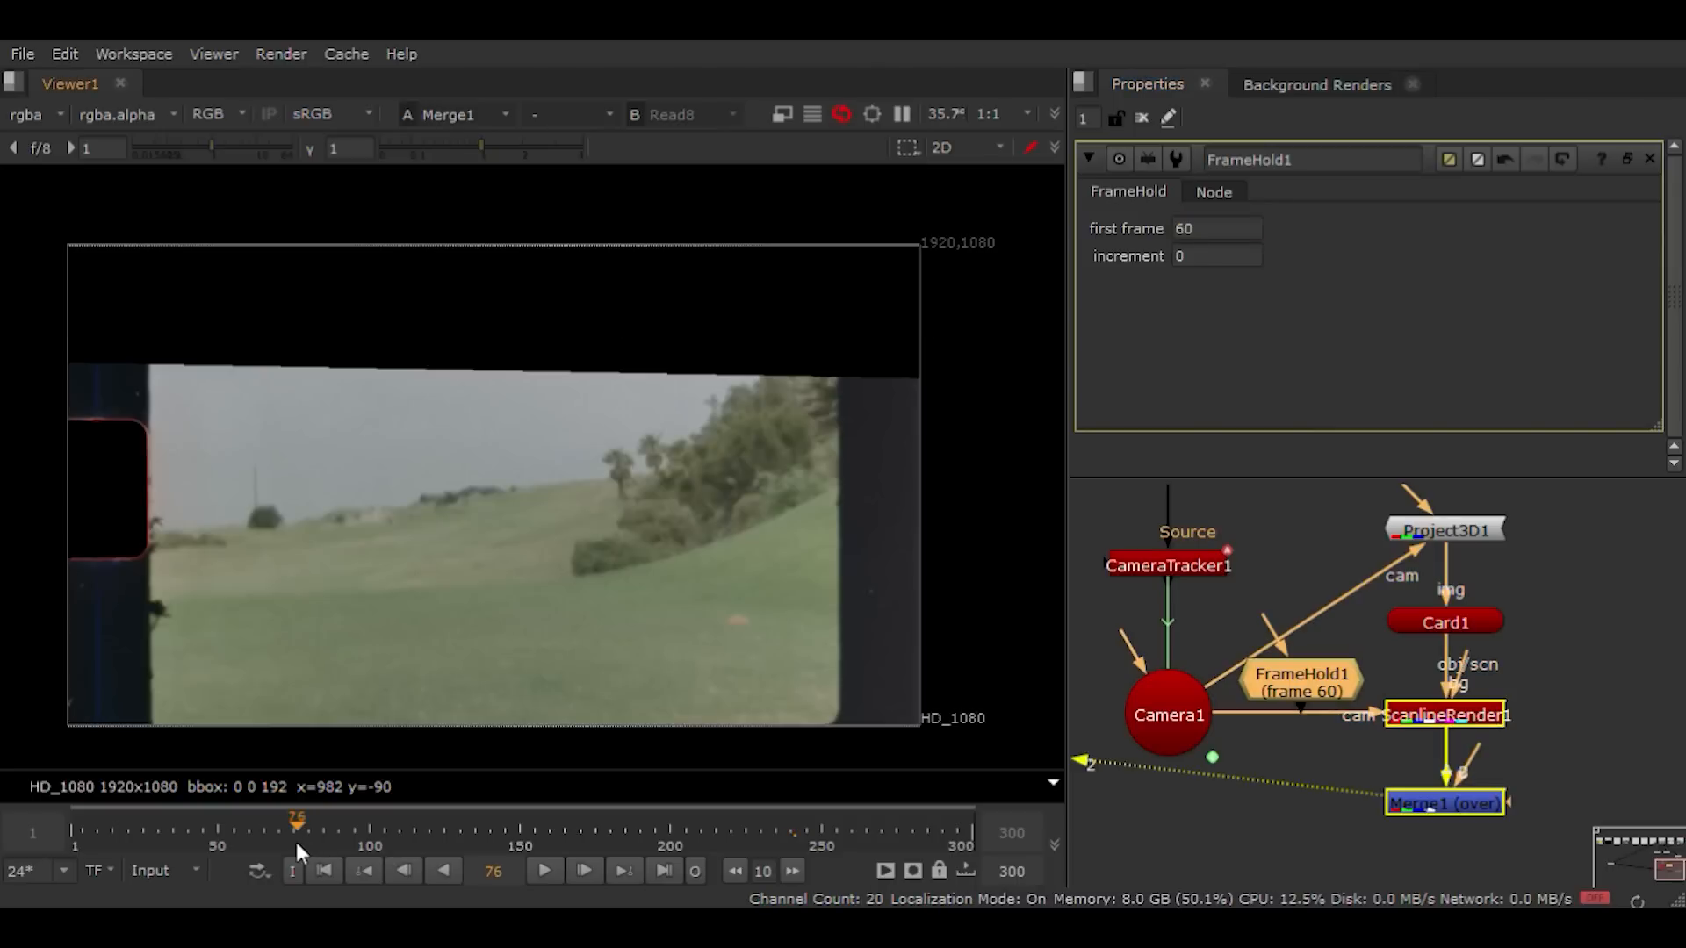
click(250, 833)
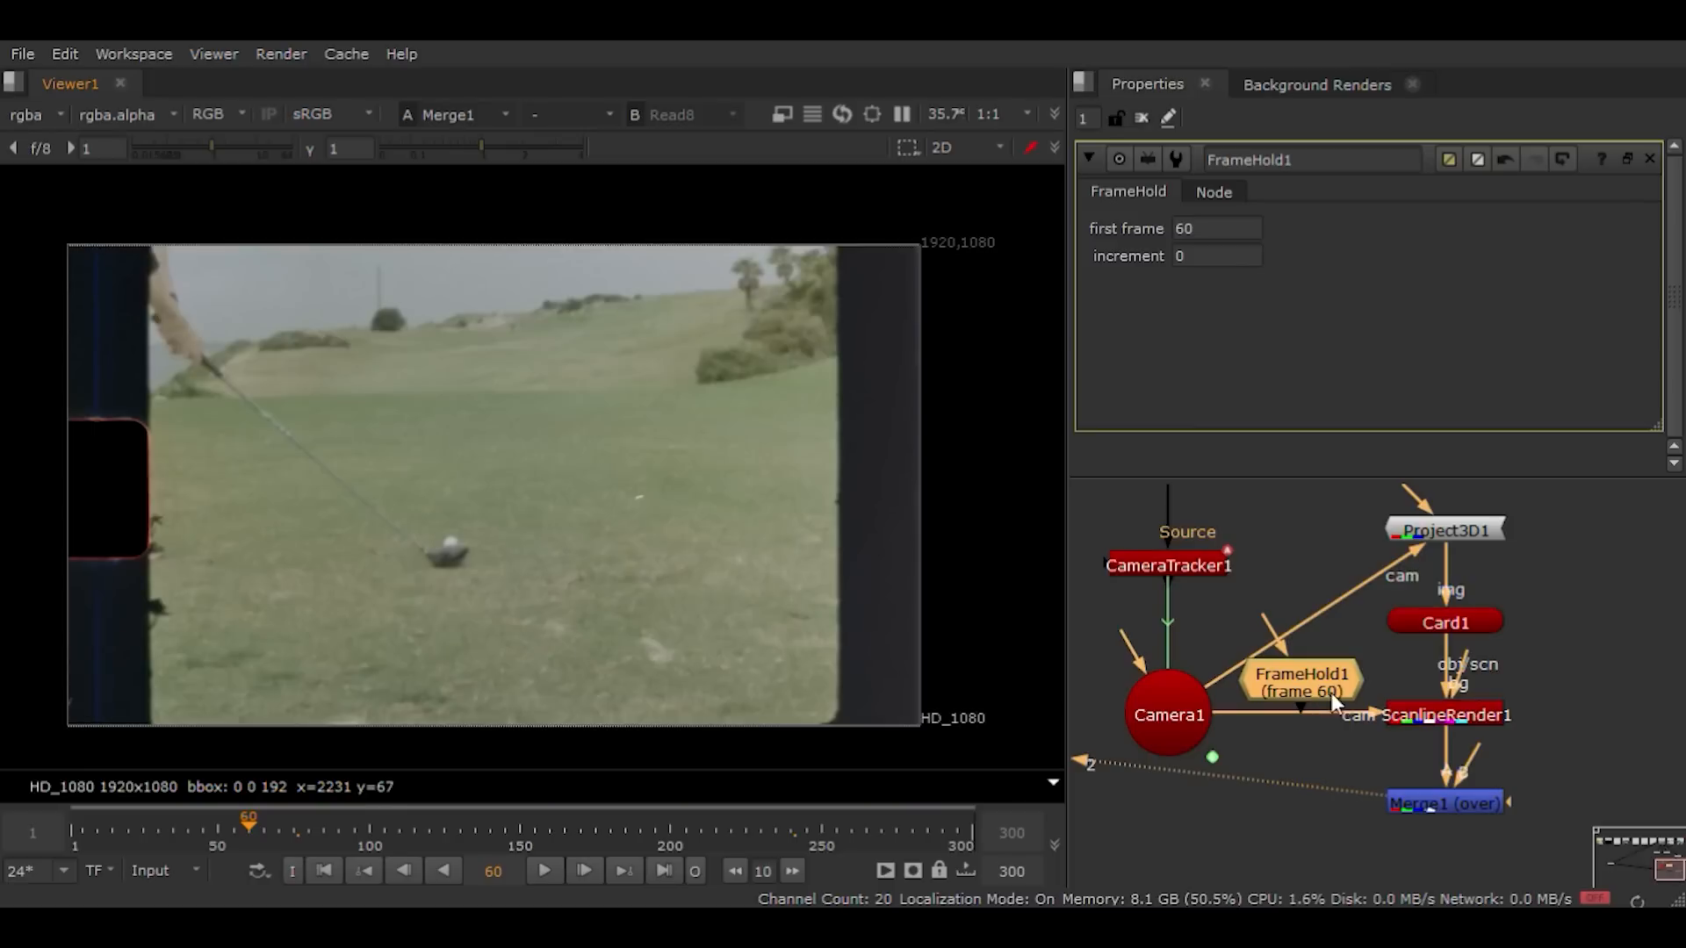
Step: Insert FrameHold1 into the connection between Camera1 and ScanlineRender1's cam input
scroll(1325, 718, down, 1)
scroll(1333, 704, up, 1)
middle_drag(1393, 666, 1354, 686)
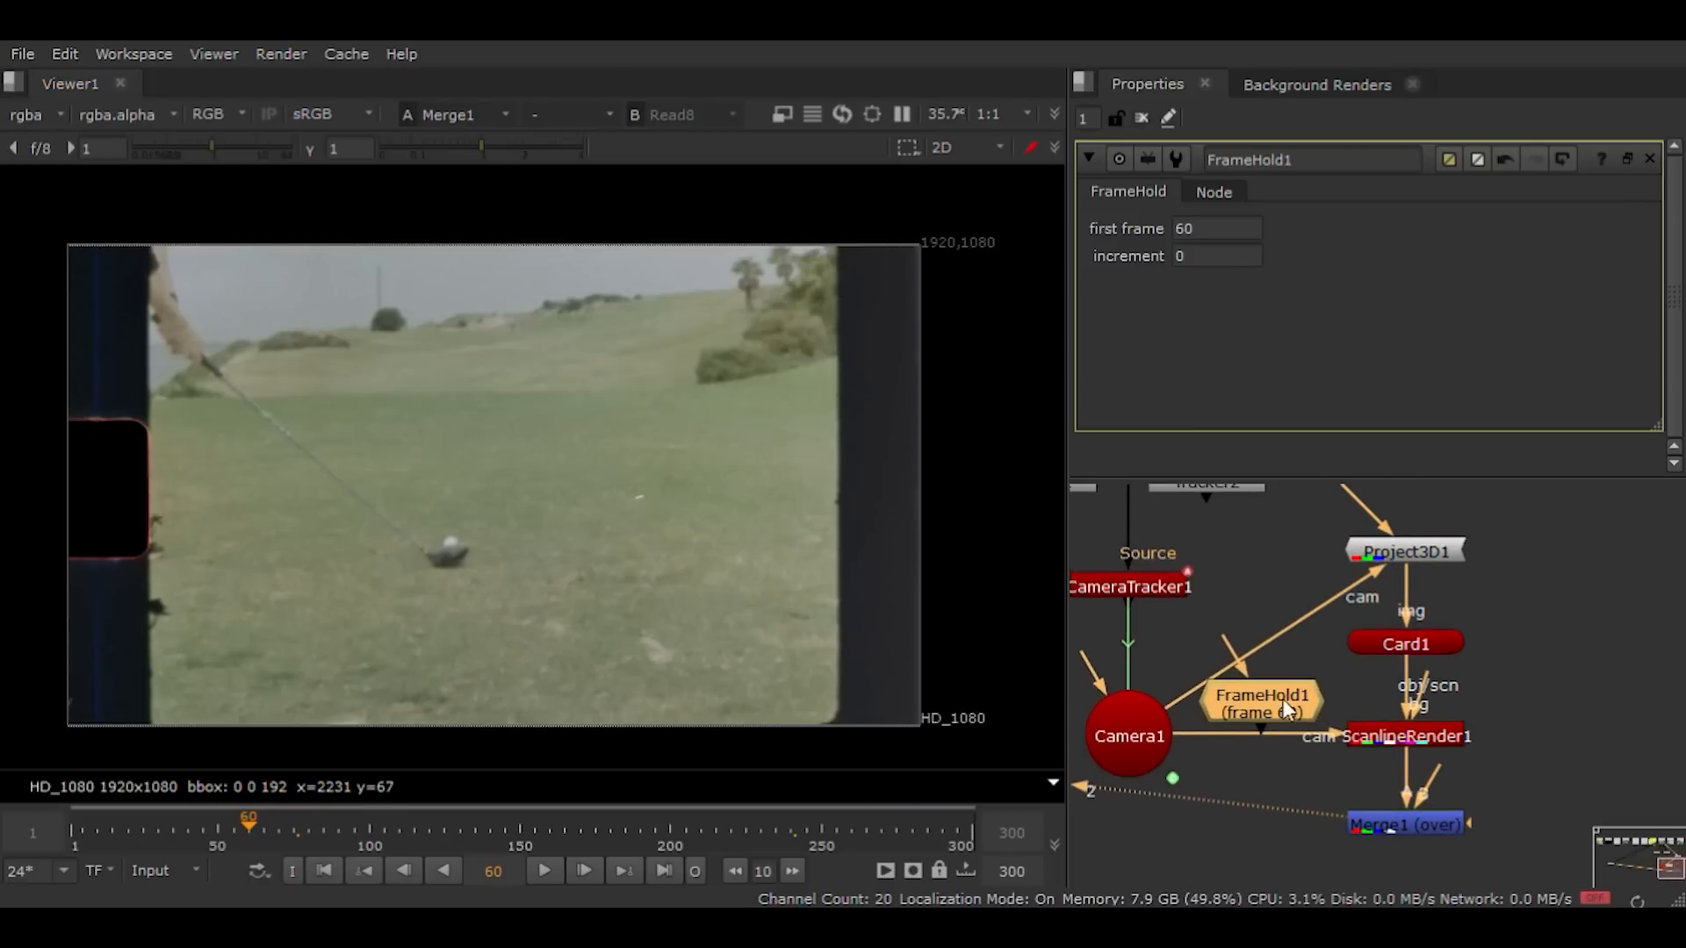
drag(1283, 698, 1625, 618)
scroll(1283, 713, down, 2)
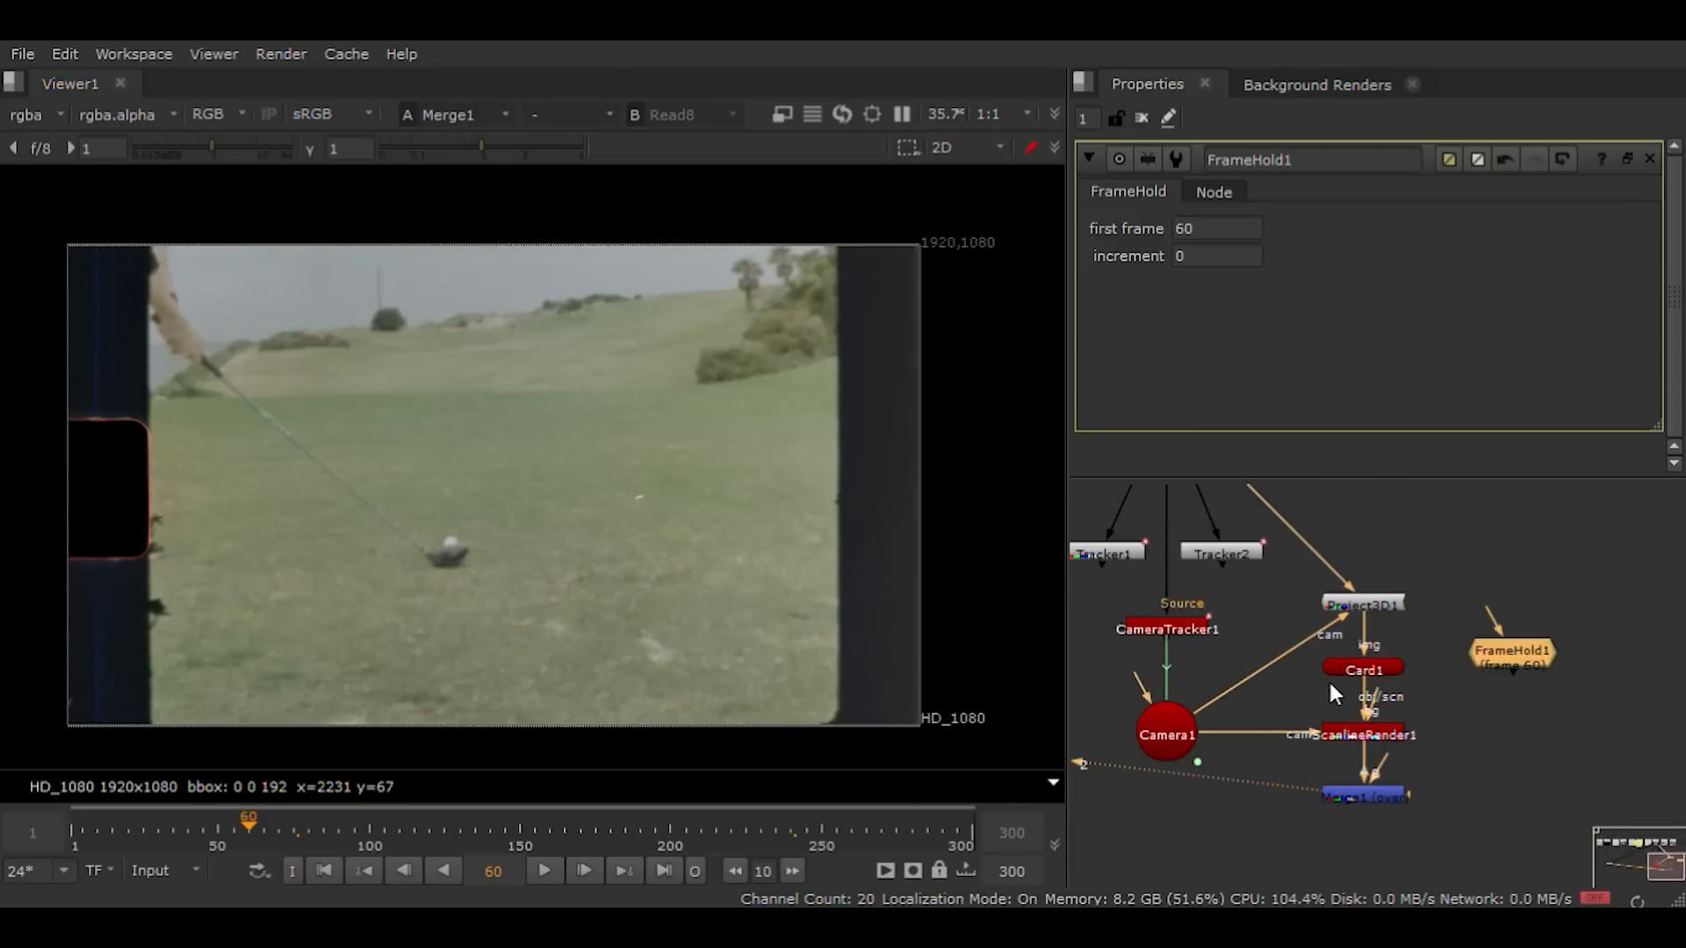
scroll(1328, 678, up, 1)
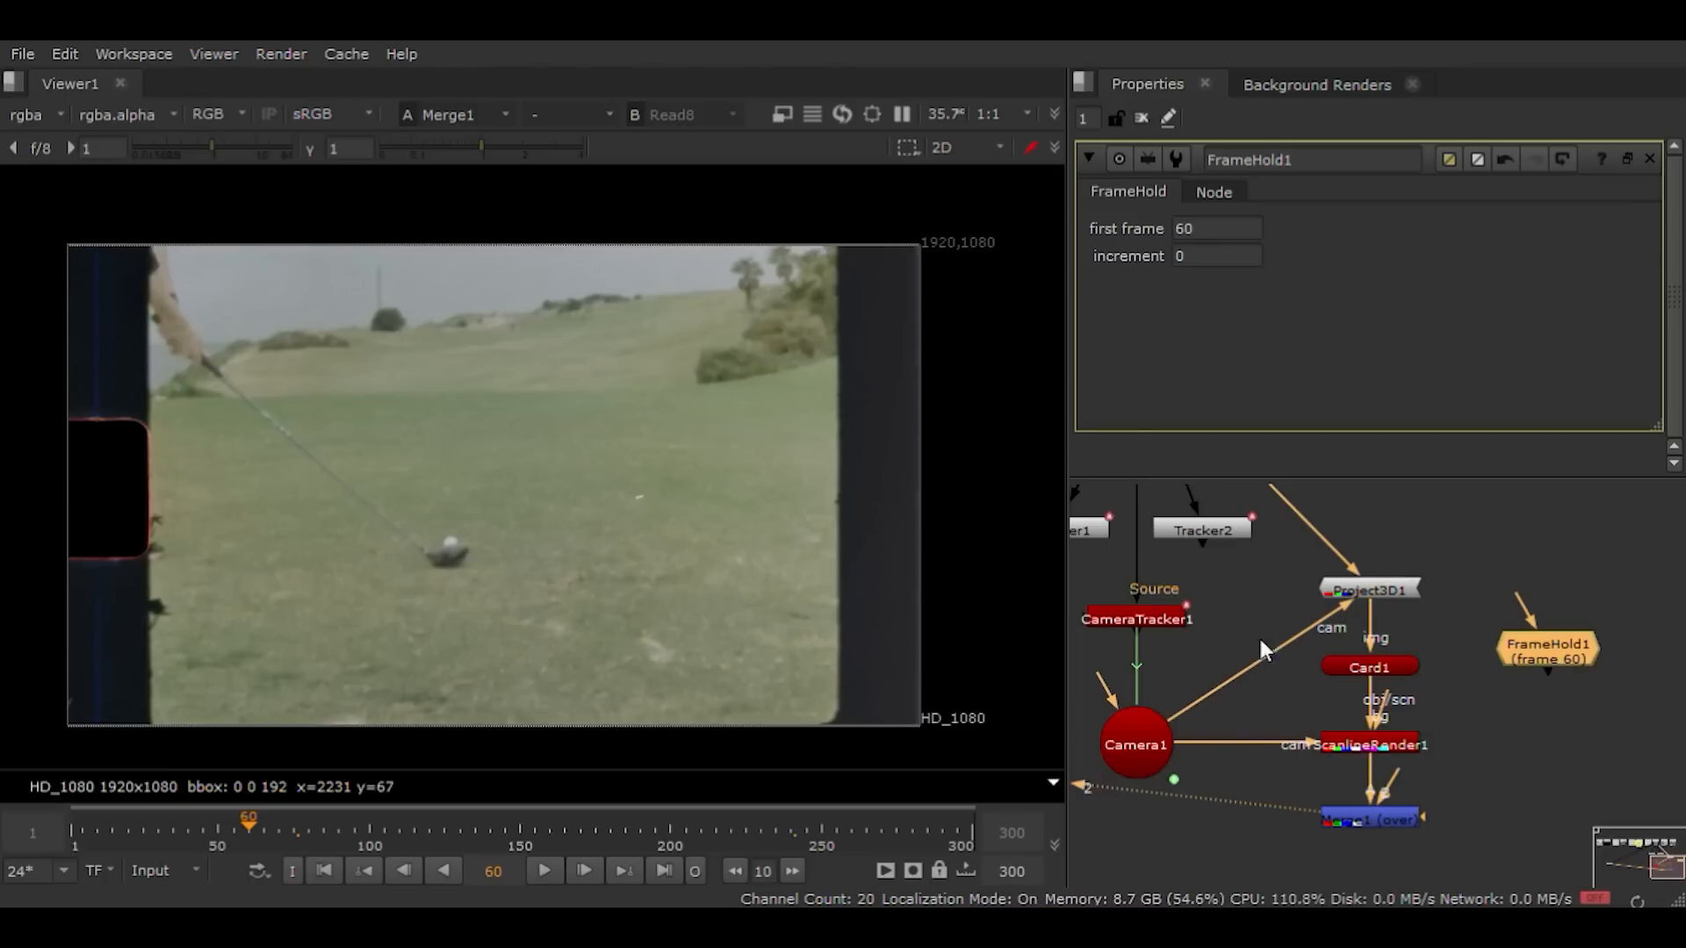
drag(1237, 594, 1282, 635)
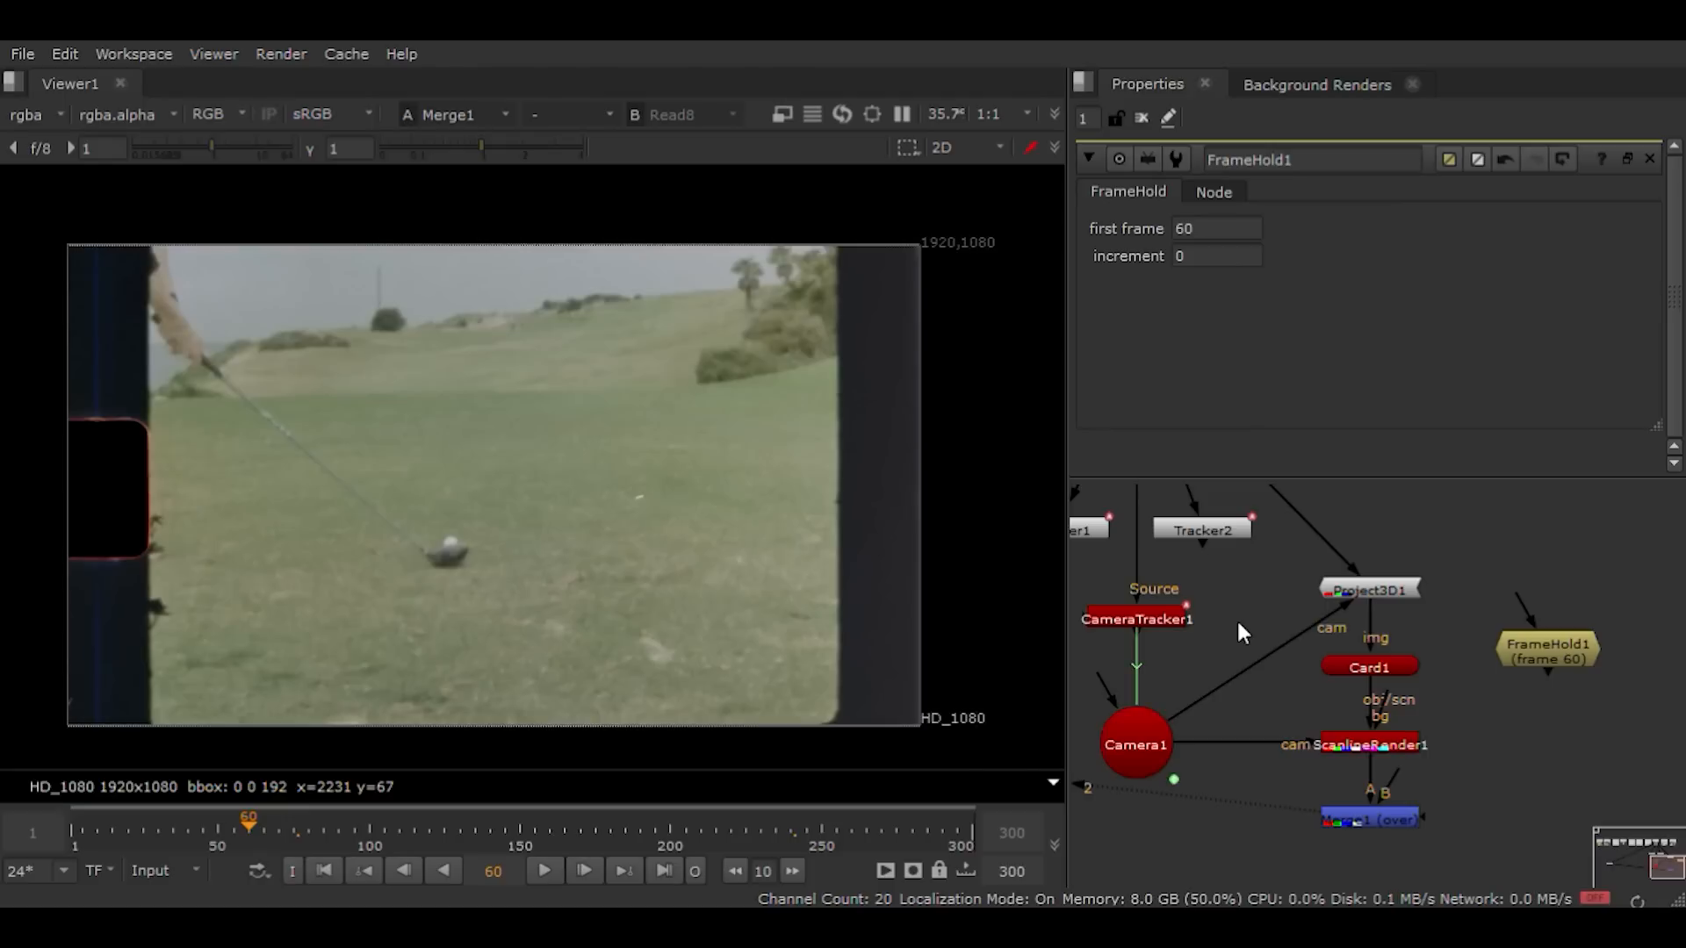
drag(1546, 653, 1243, 741)
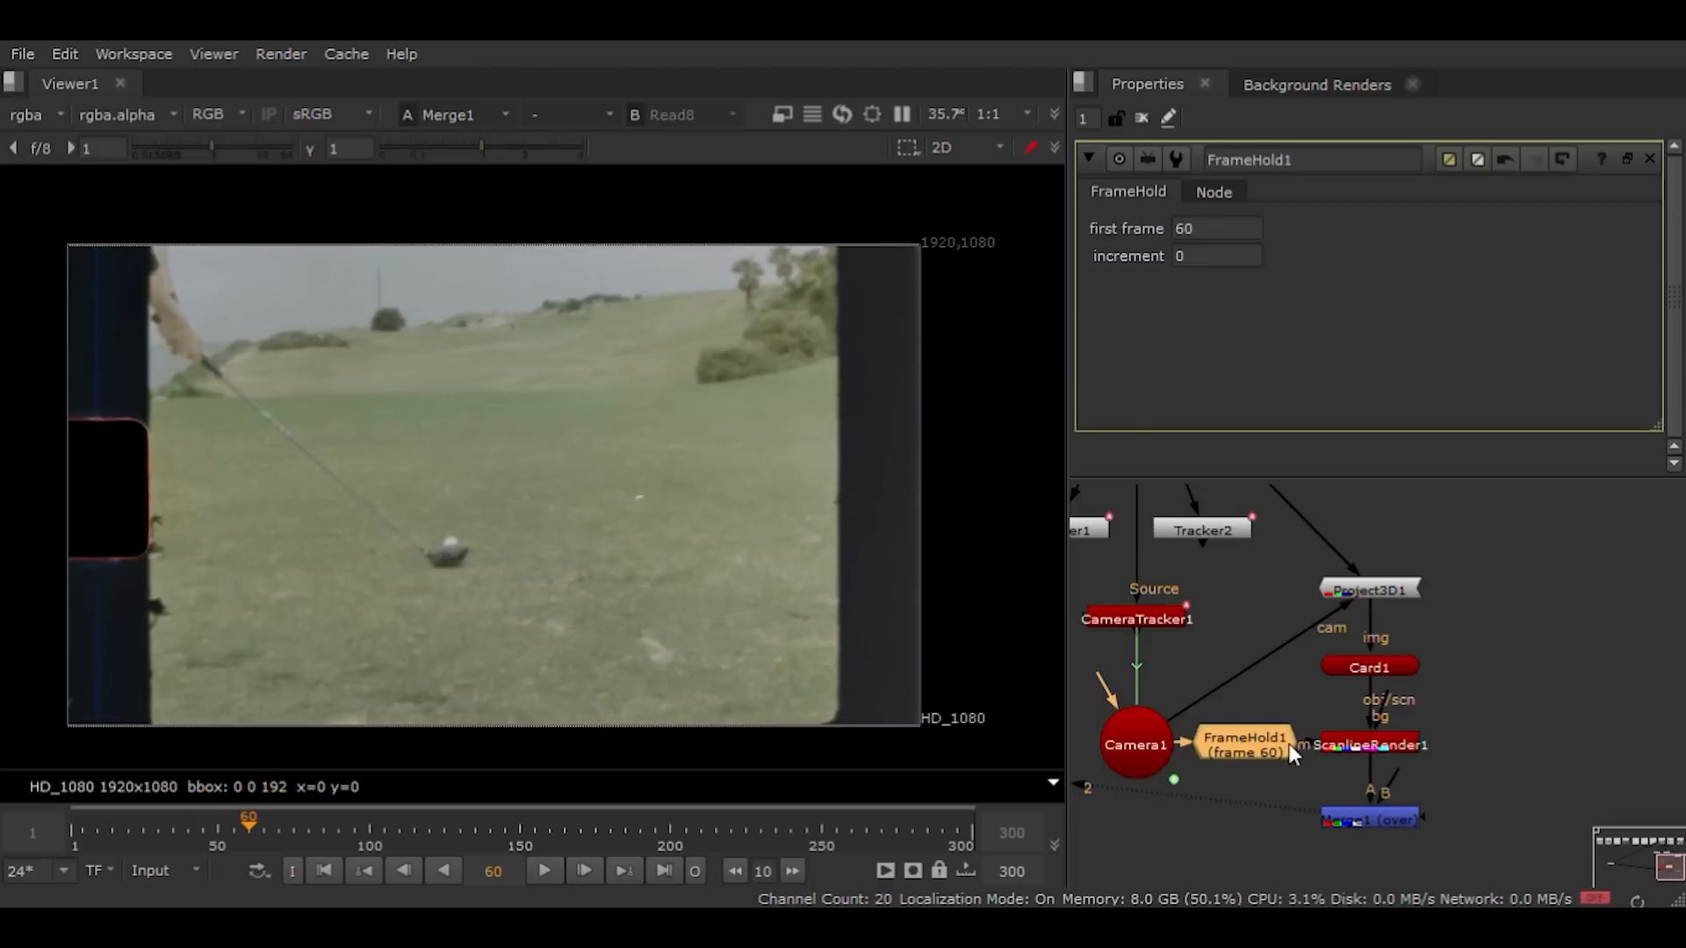
Step: Play the Merge1 result from frame 60 to examine the stabilized projection
click(1359, 813)
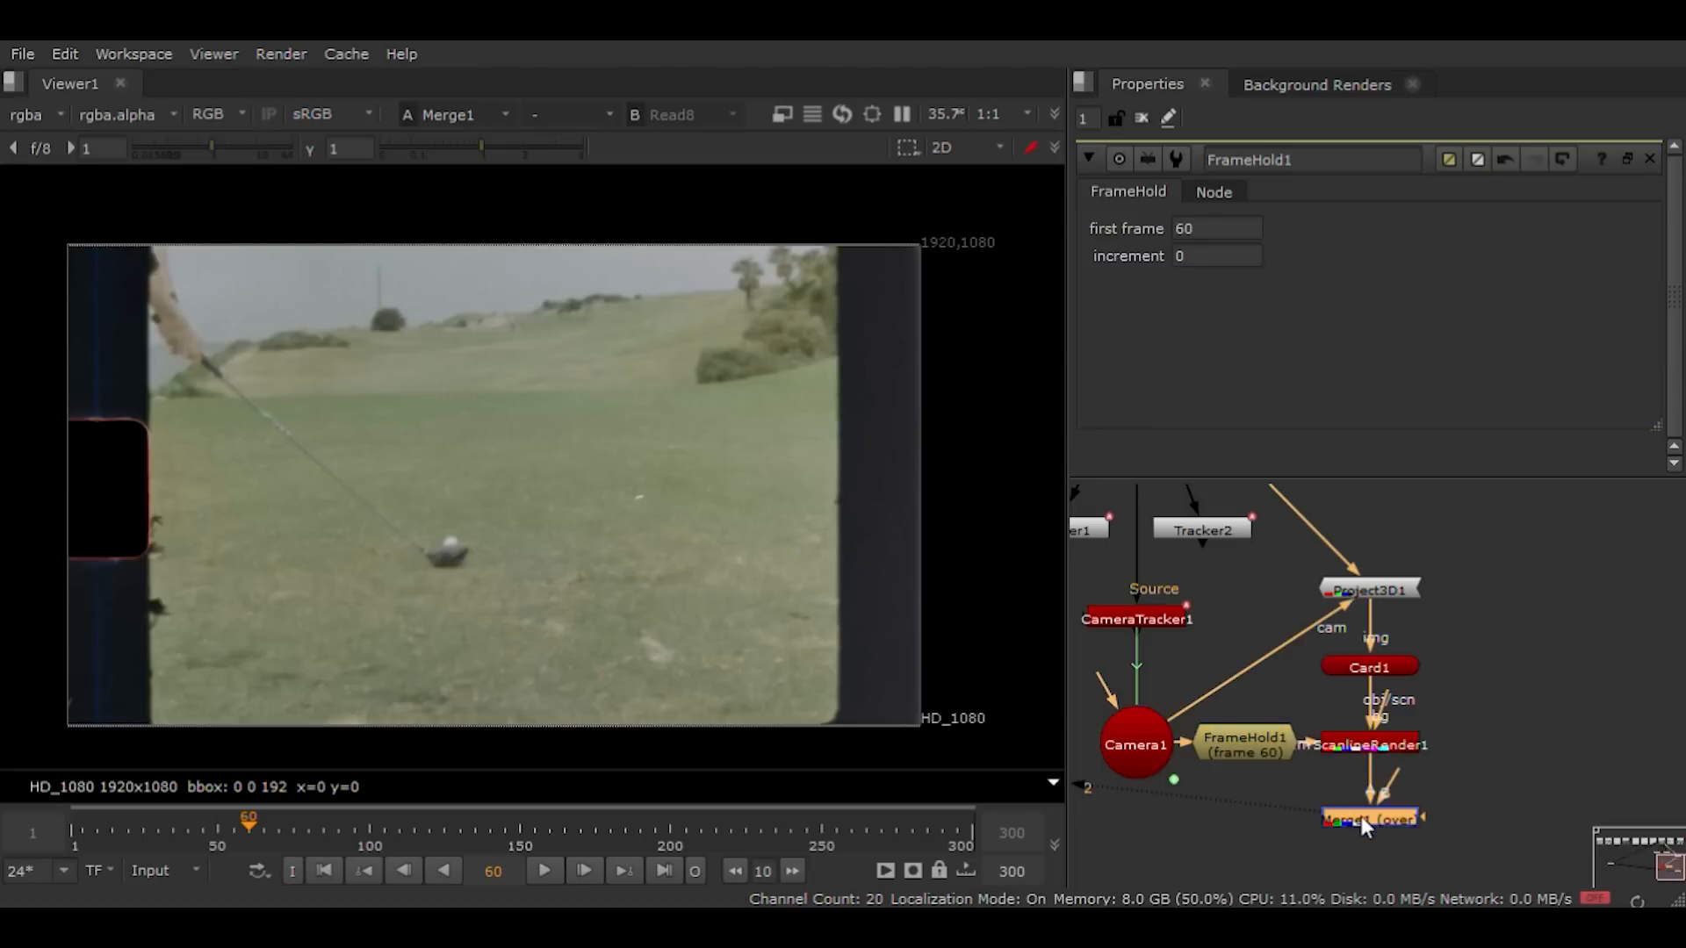
click(538, 872)
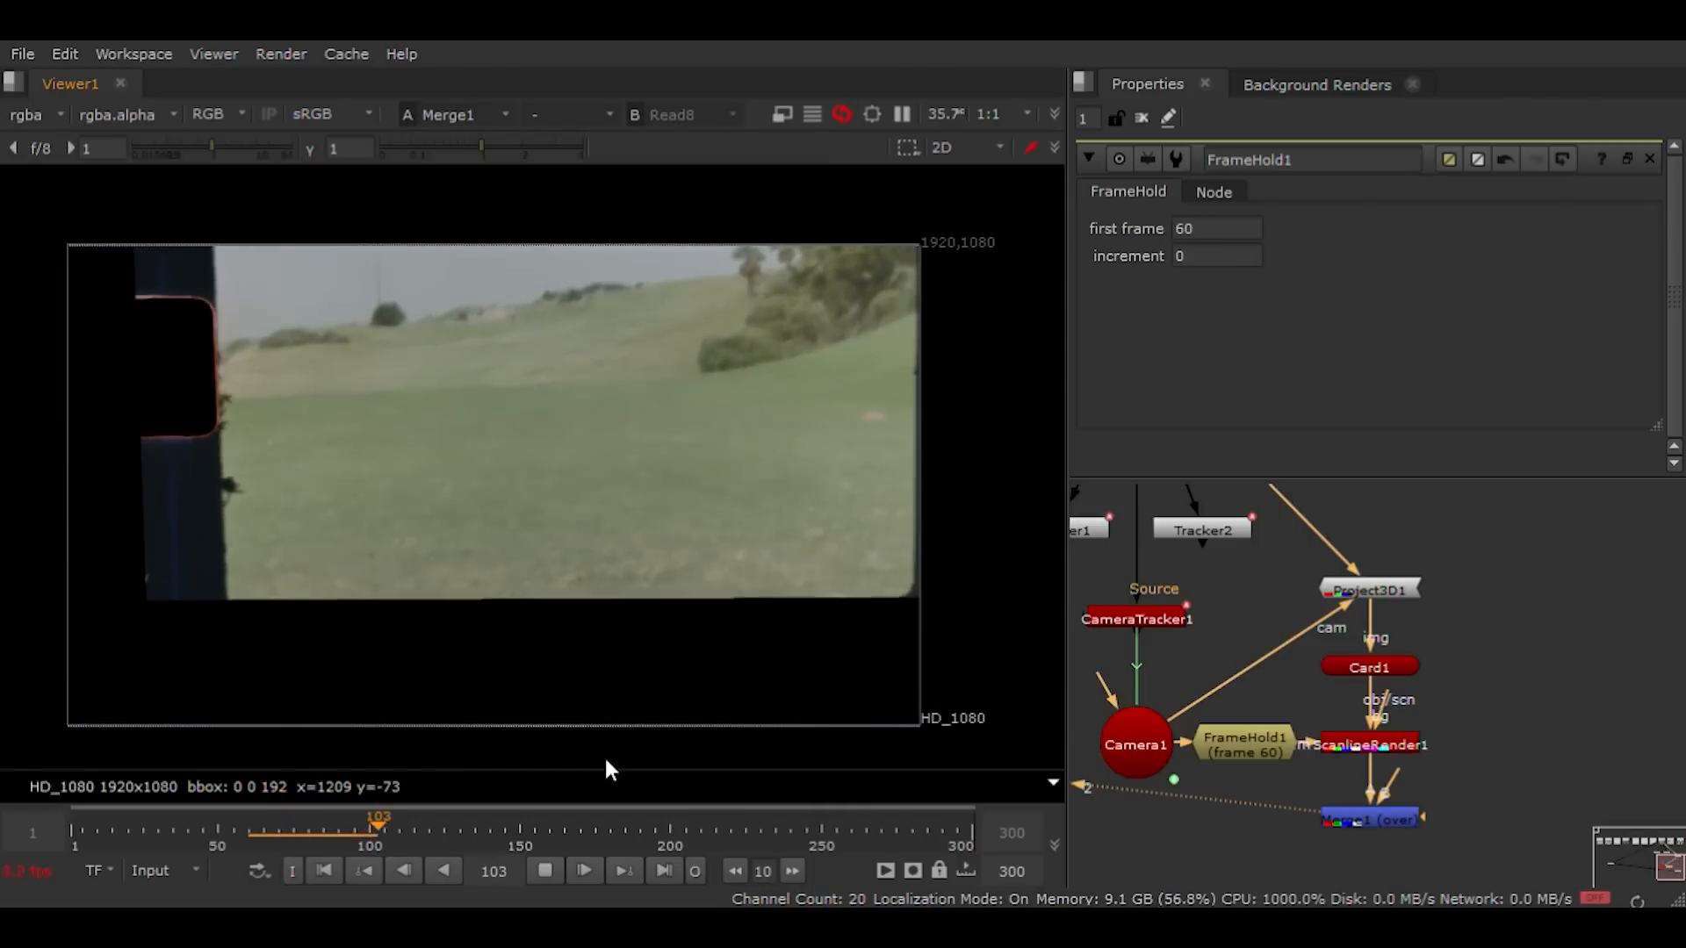
key(Home)
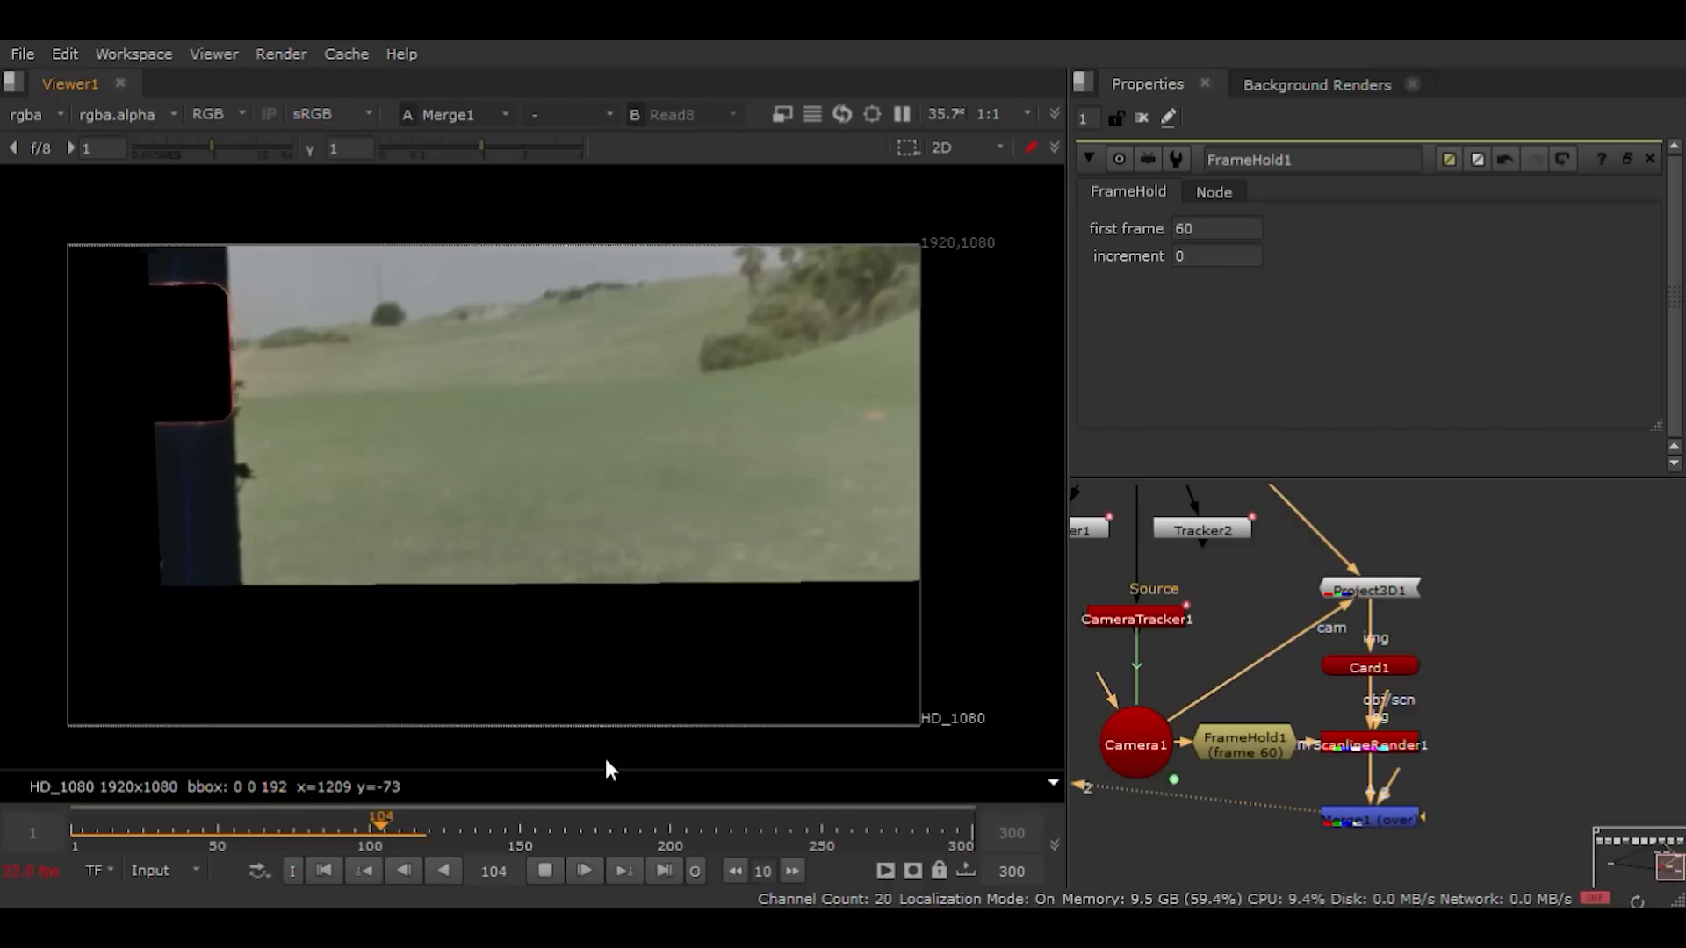
Step: Go to frame 90 and set it as the out point of the playback range
click(358, 827)
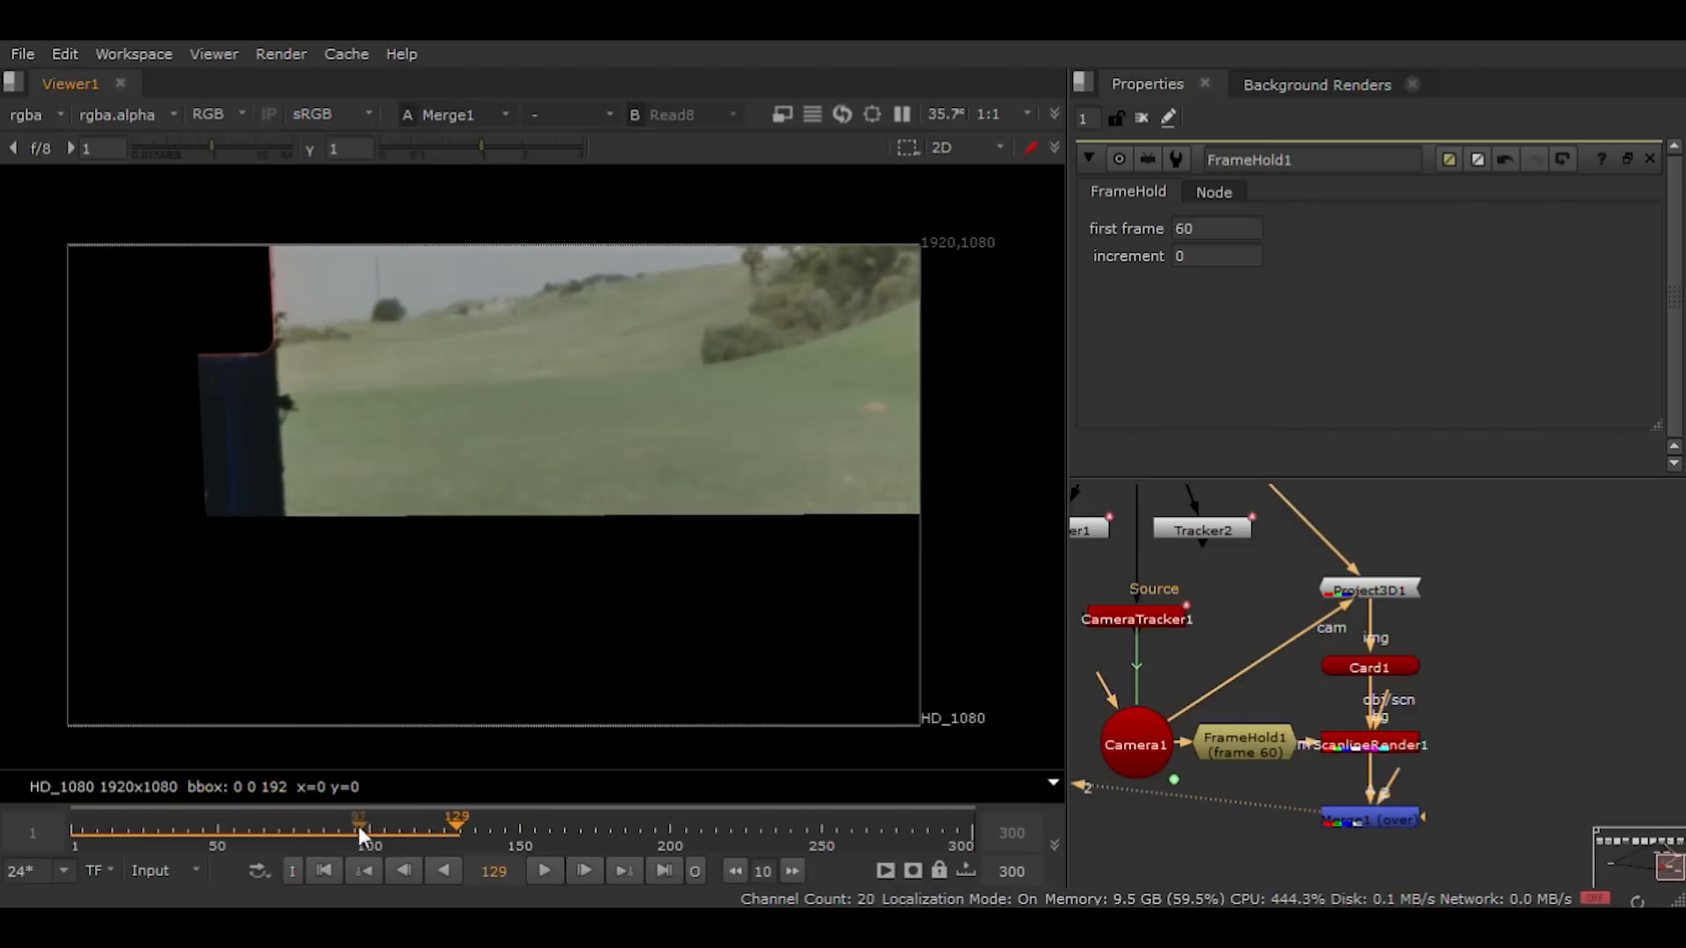
mouse_move(356, 835)
mouse_down()
mouse_move(161, 823)
mouse_move(374, 837)
mouse_move(266, 850)
mouse_move(341, 850)
mouse_move(318, 856)
mouse_move(339, 848)
mouse_move(167, 839)
mouse_move(357, 847)
mouse_move(339, 845)
mouse_up()
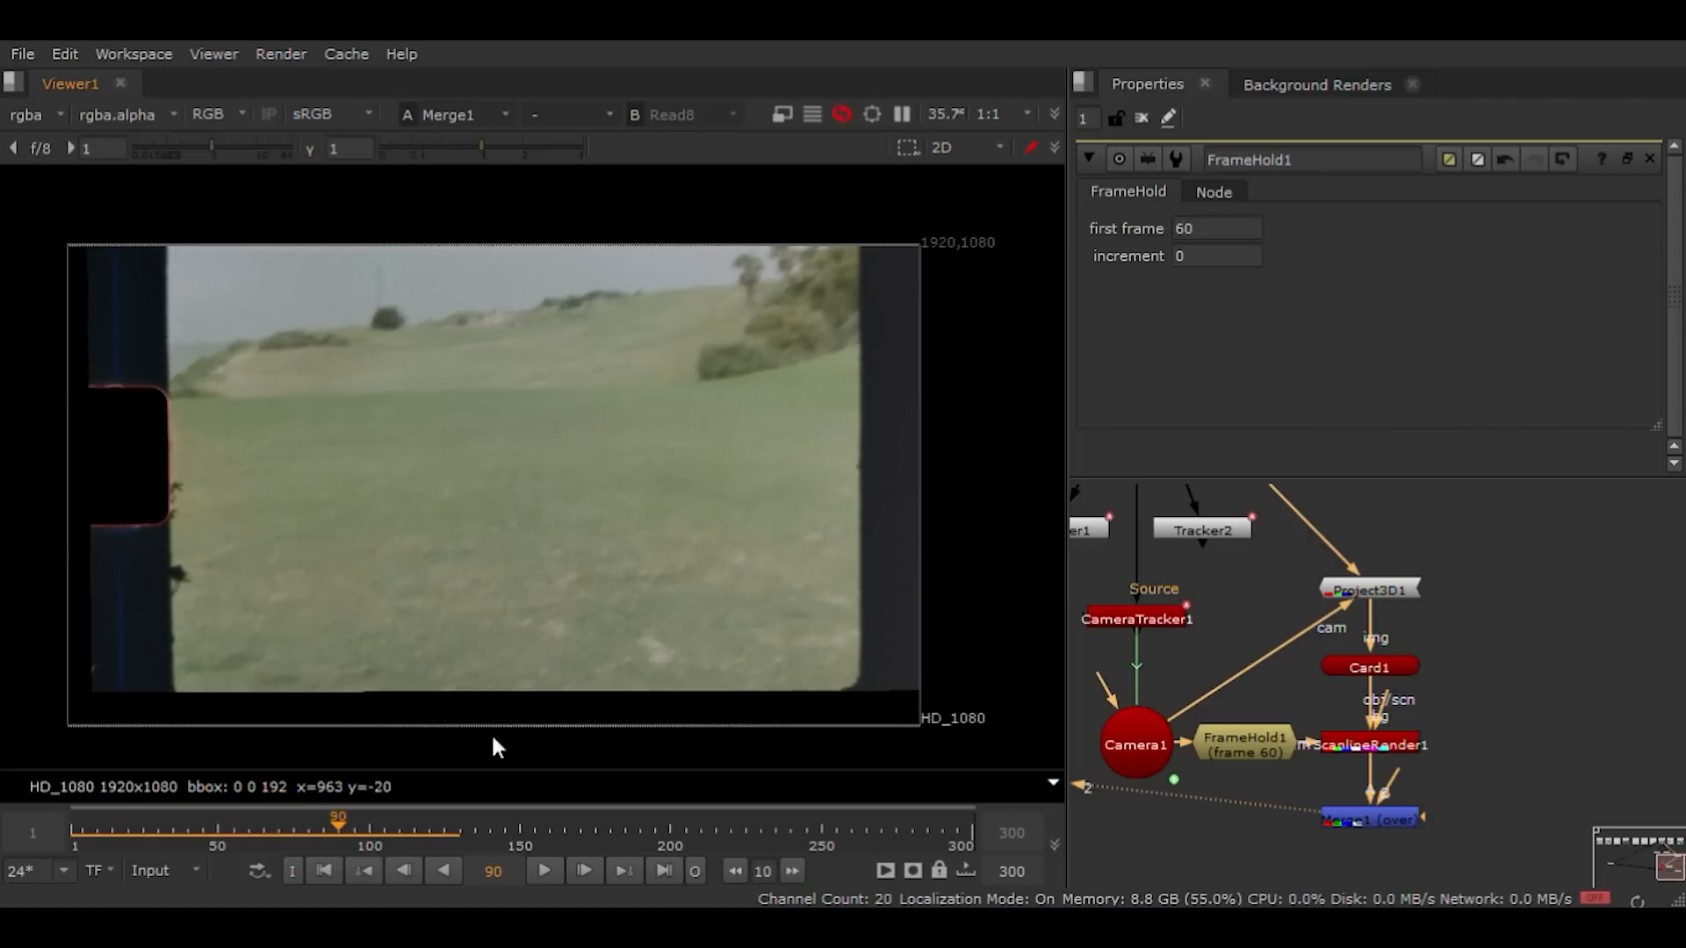
key(o)
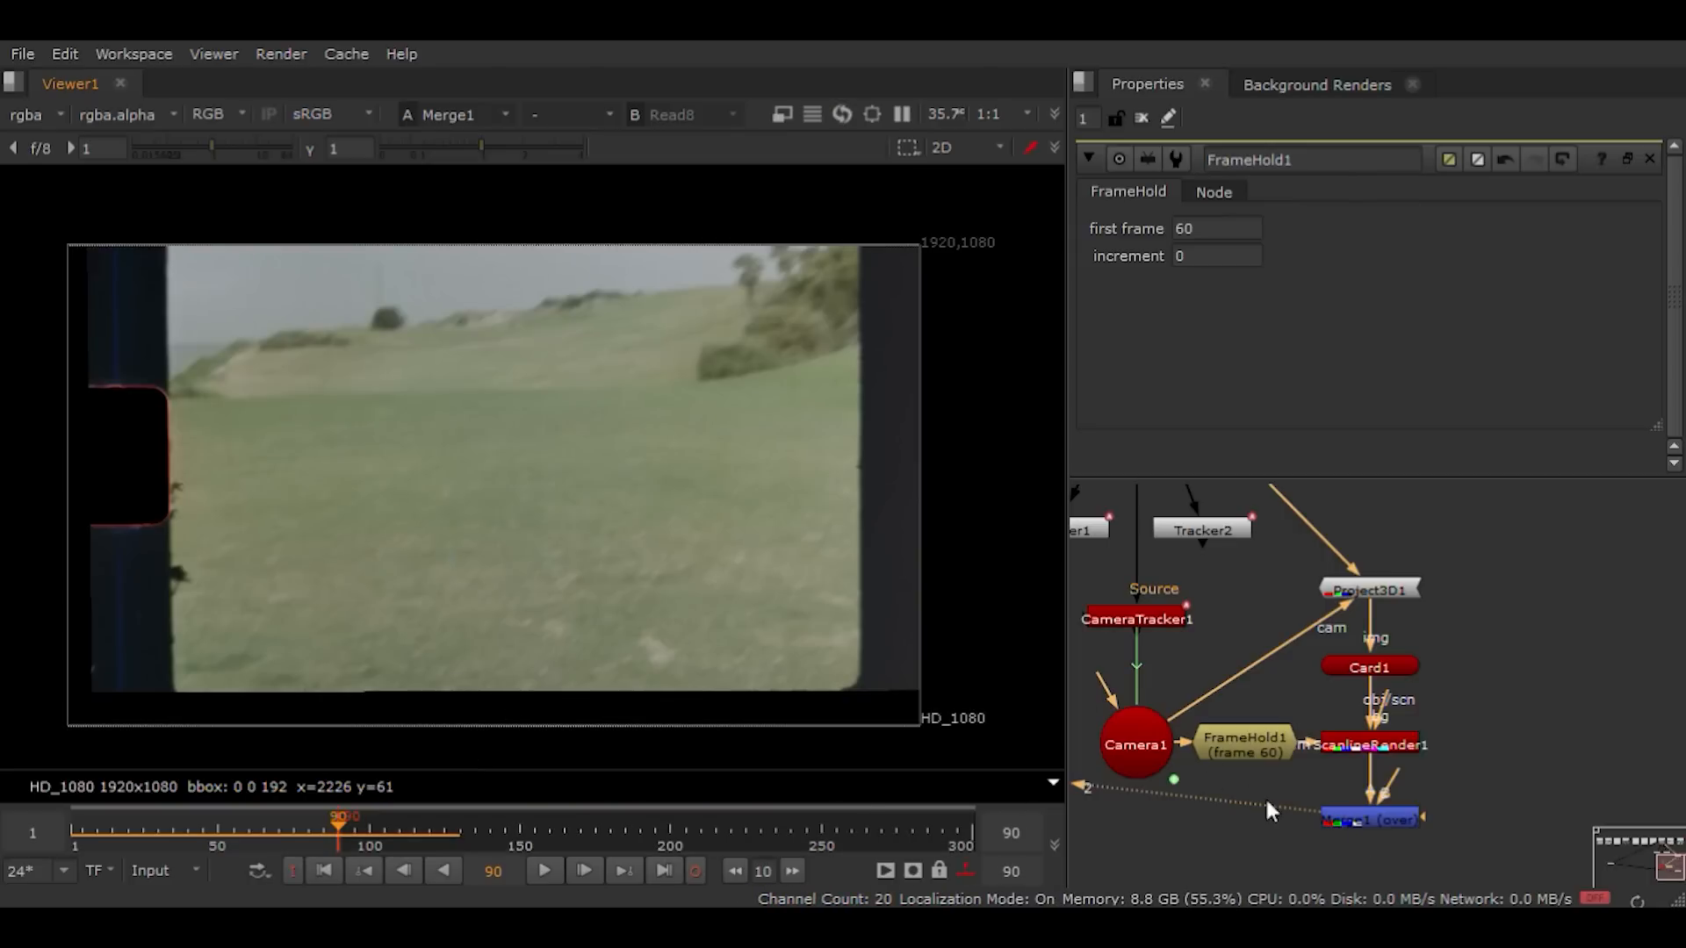
Step: Add a Crop after Merge1 and trim its box to x 238, y 120, r 1734, t 1044 to exclude the film borders
click(1370, 821)
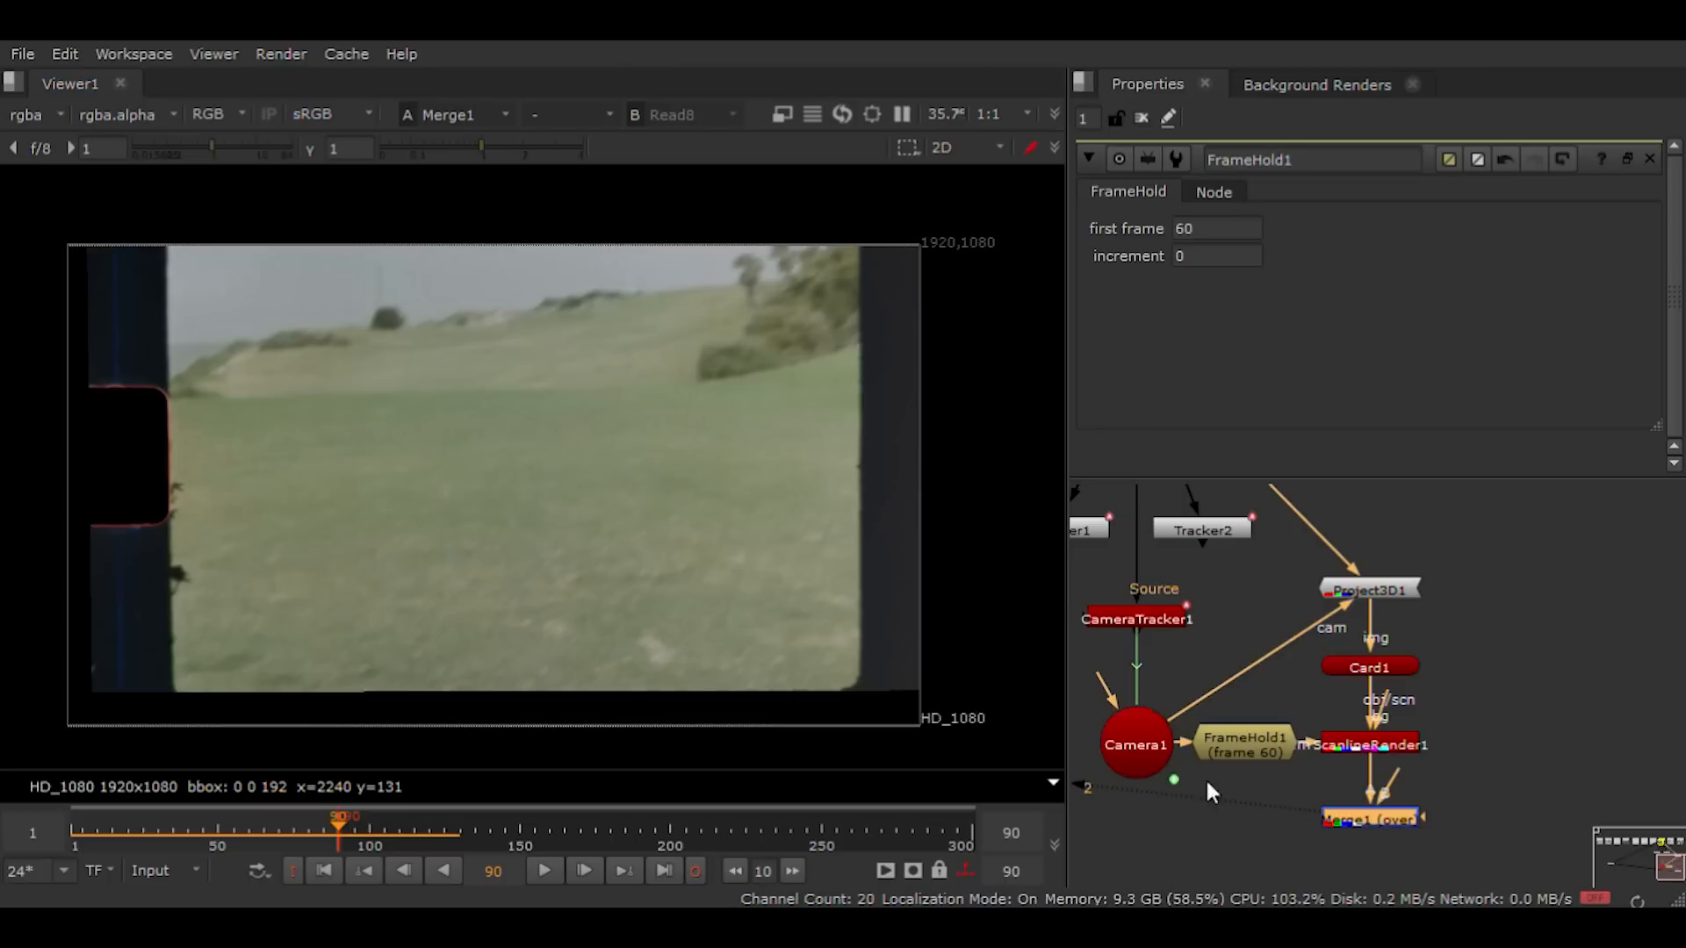
key(shift+c)
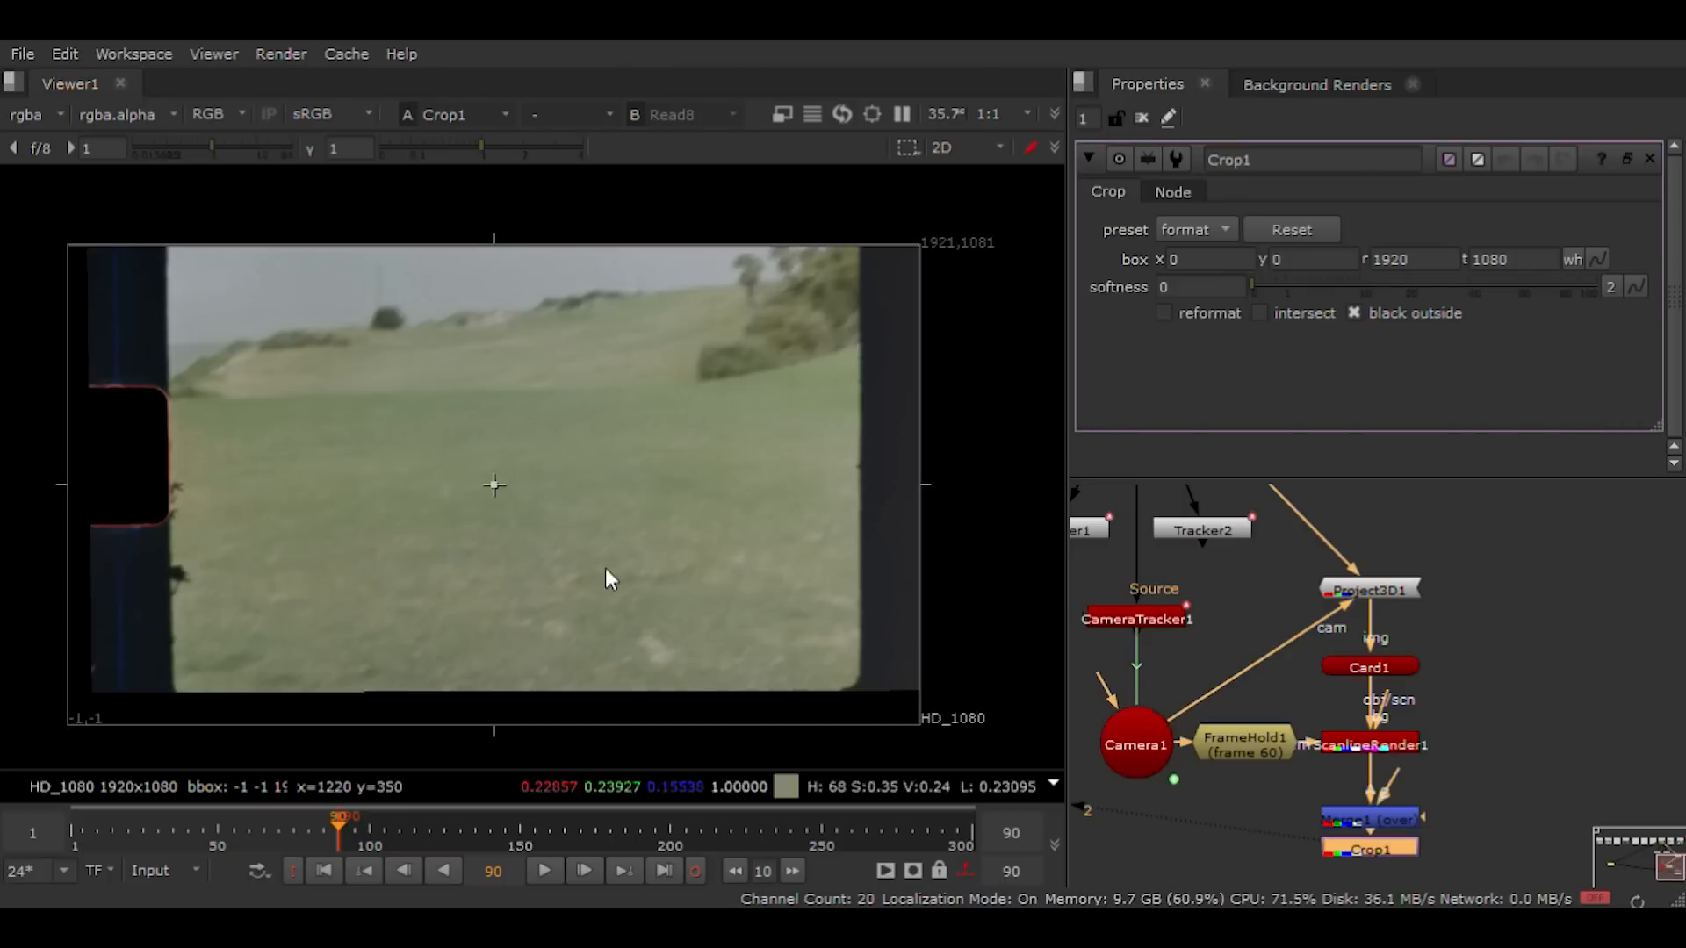
drag(69, 482, 174, 482)
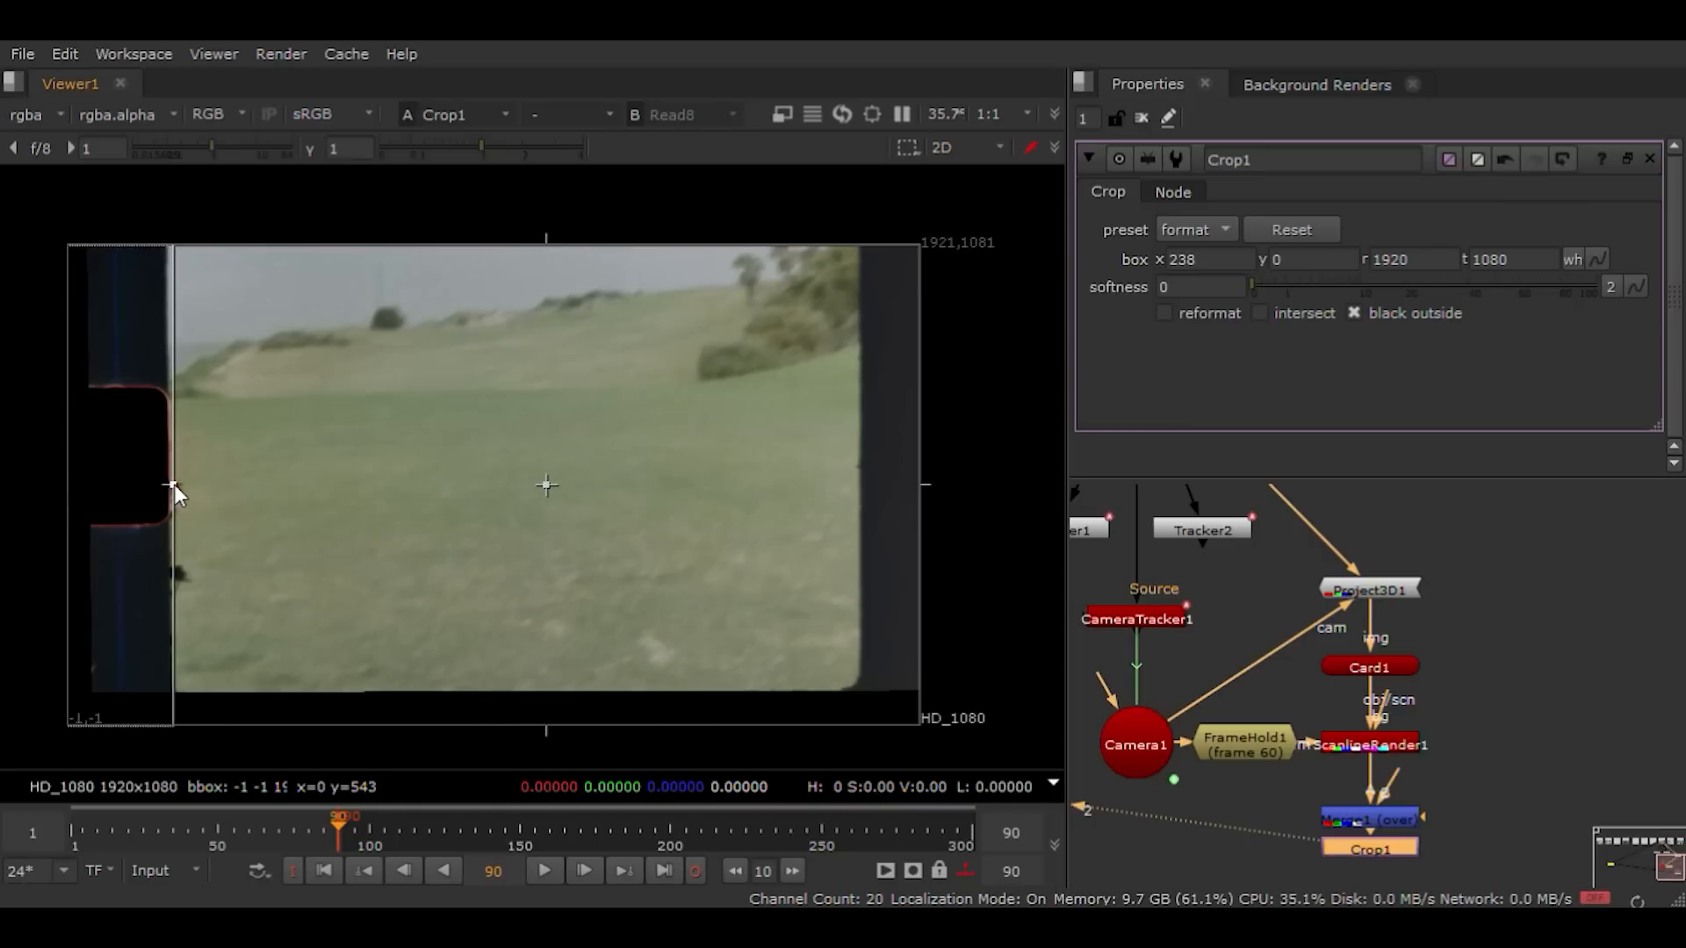
drag(548, 725, 549, 685)
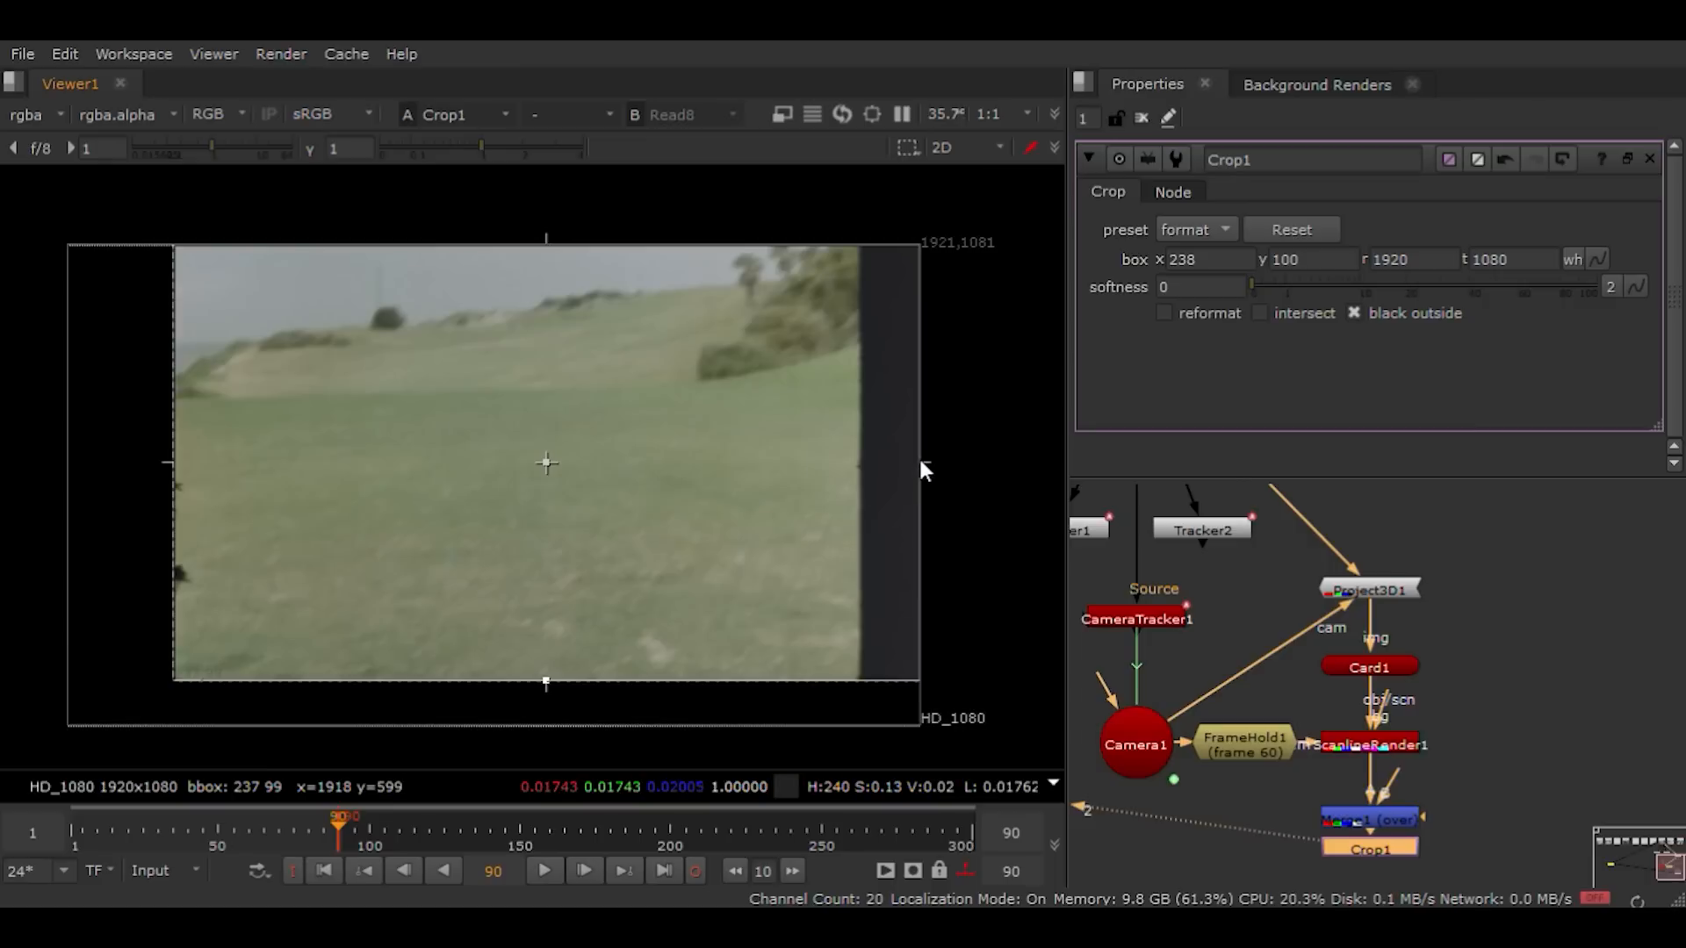
mouse_move(856, 439)
ctrl+shift+mouse_down()
mouse_move(917, 518)
mouse_move(871, 466)
mouse_move(853, 470)
ctrl+shift+mouse_up()
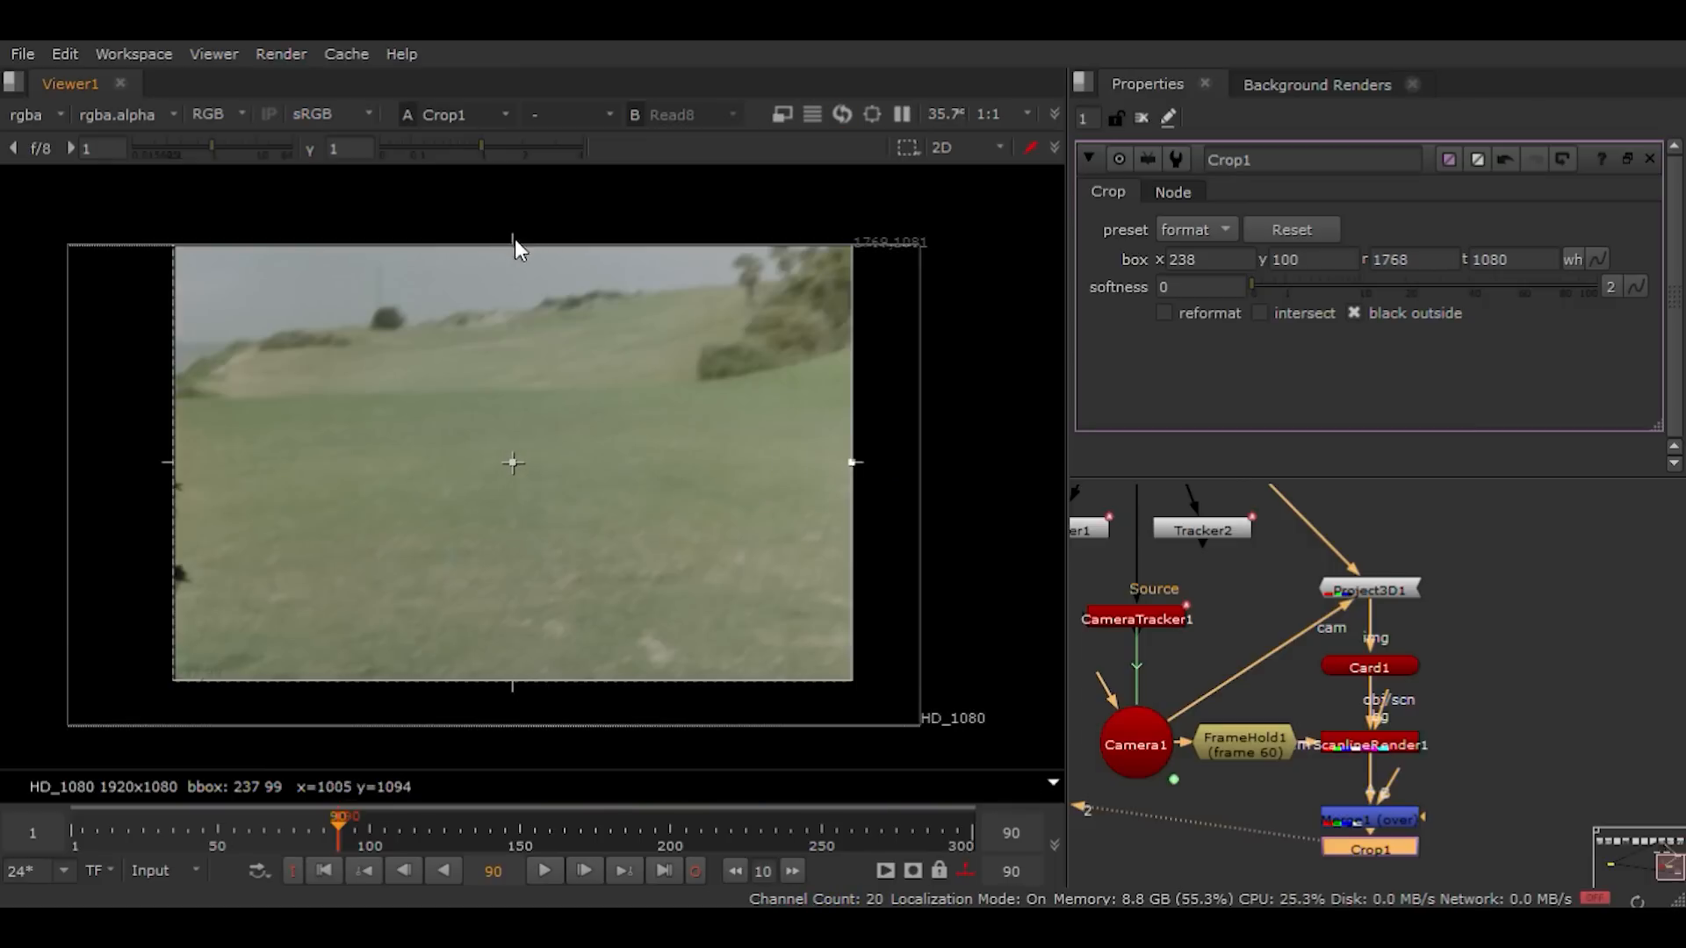
drag(514, 240, 516, 258)
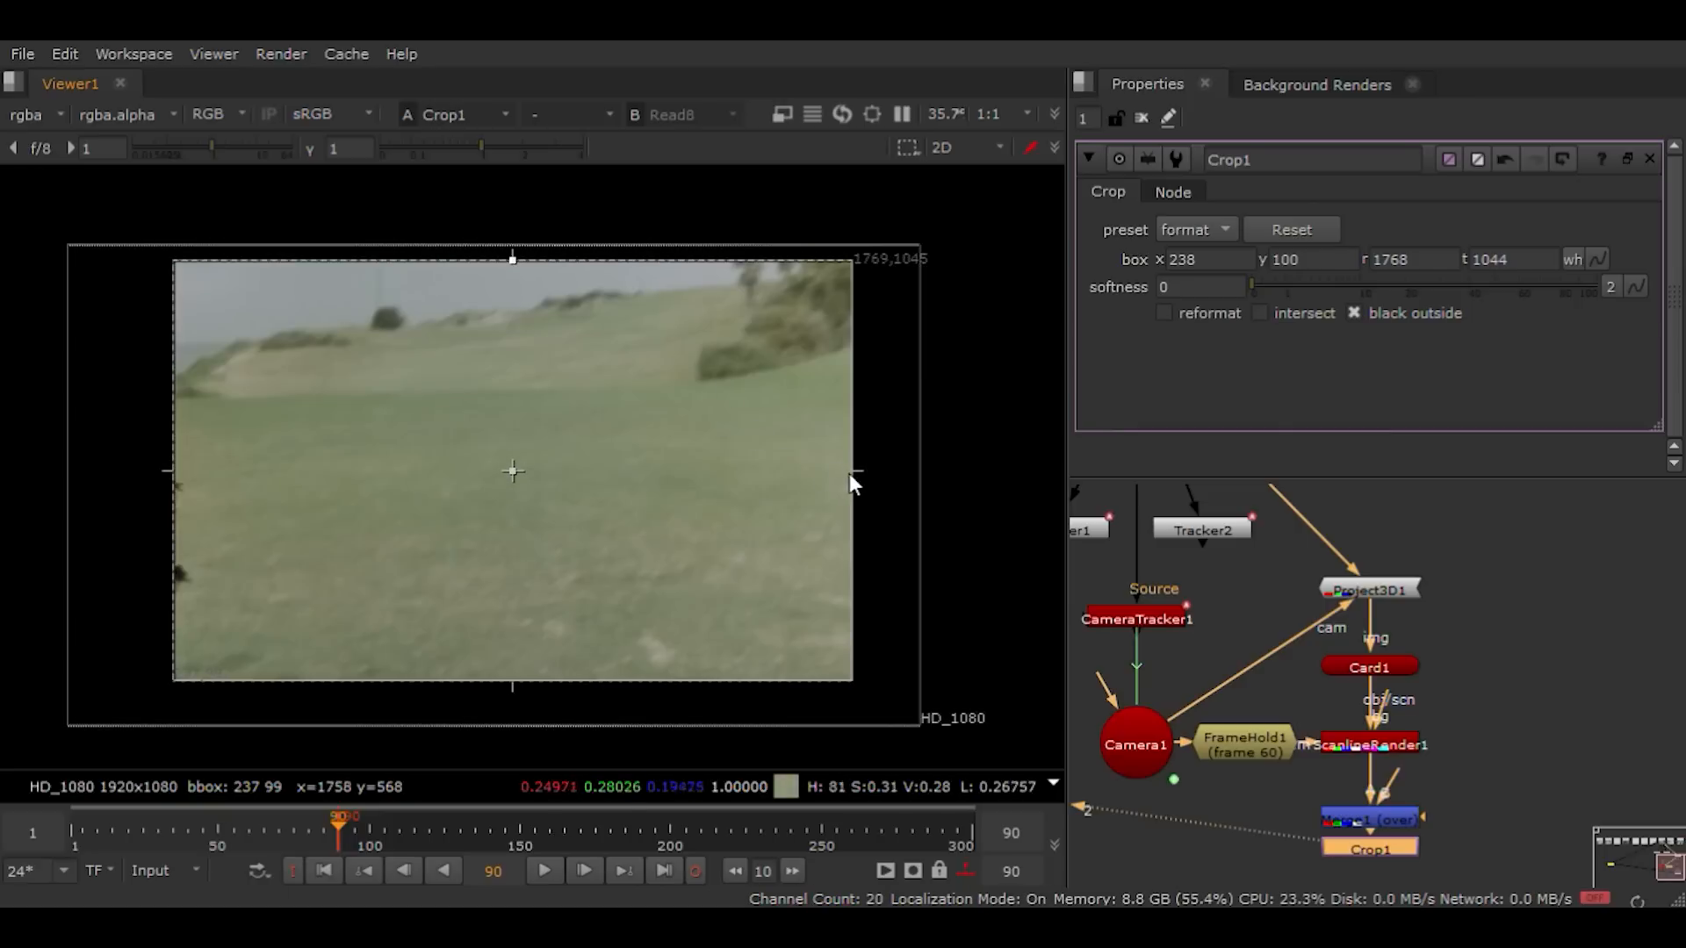
drag(850, 473, 841, 471)
drag(508, 687, 517, 682)
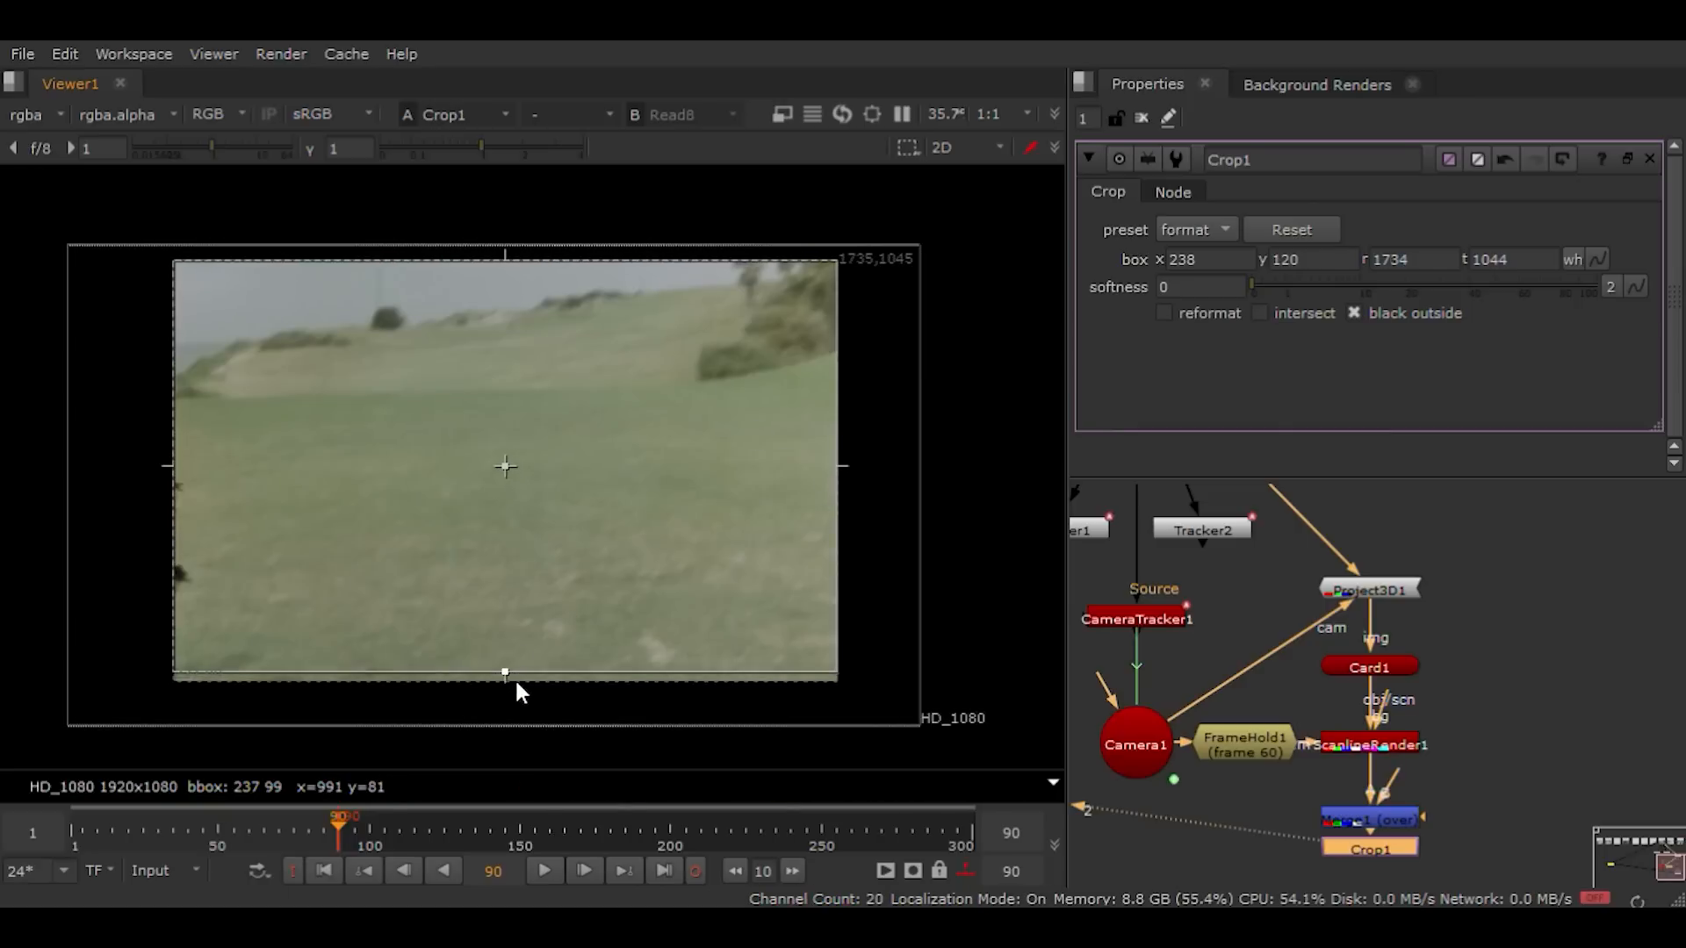
Step: Trim the left edge of Crop1's box to x 278 and enable reformat
drag(175, 465, 192, 465)
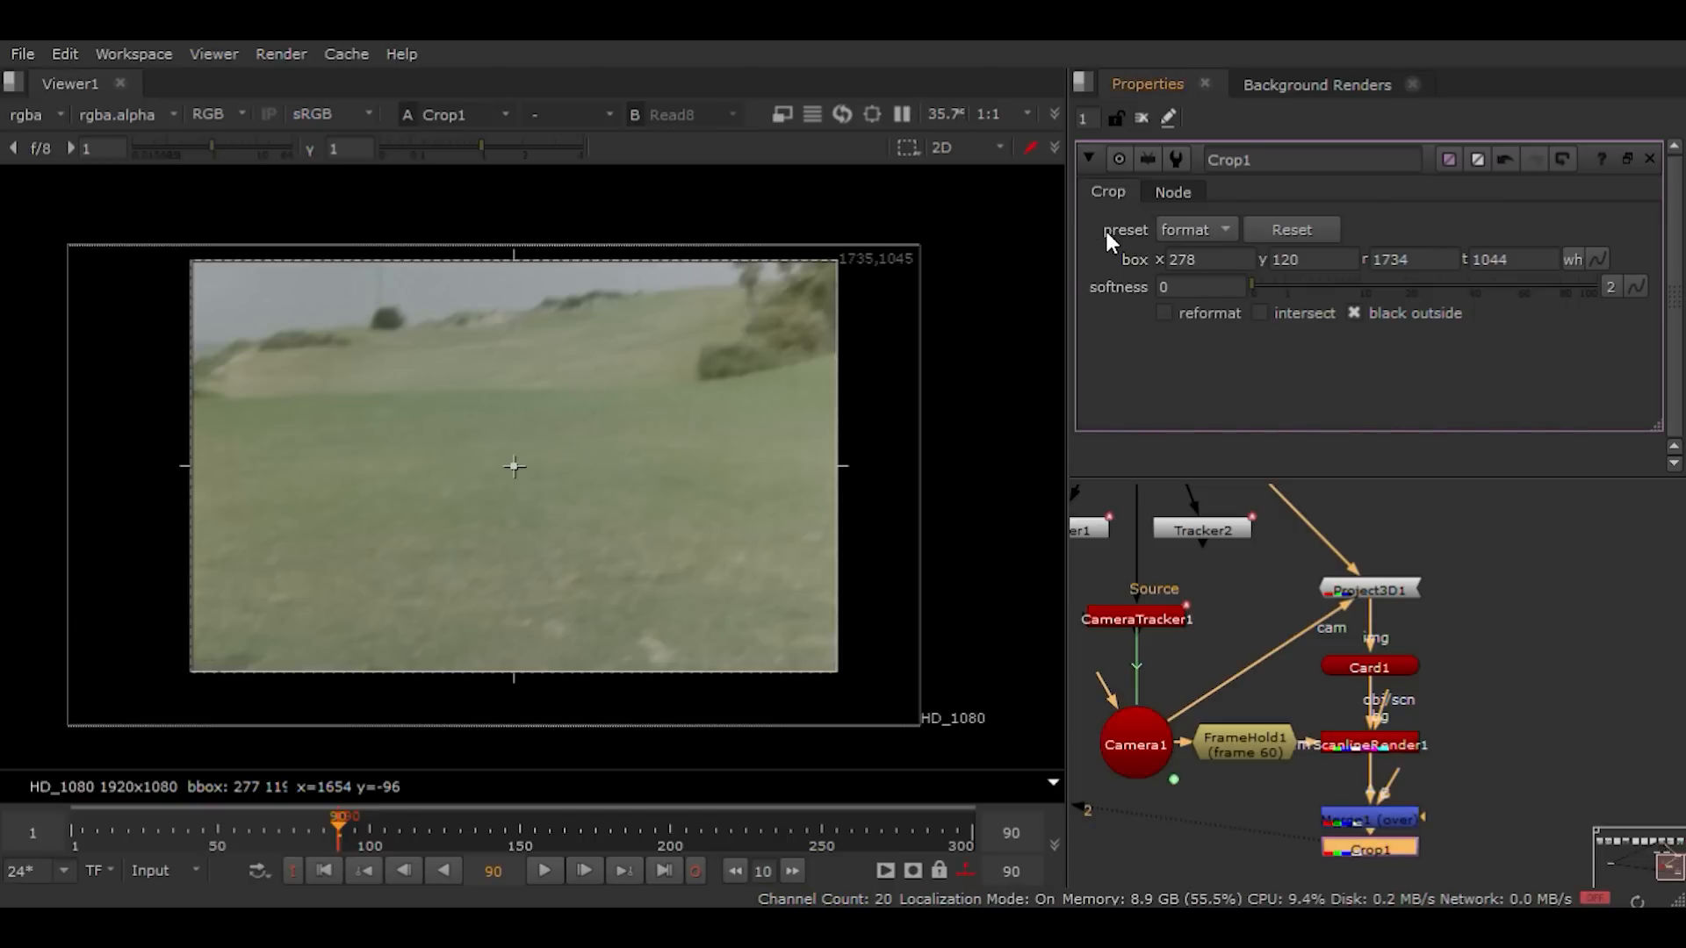
click(1194, 314)
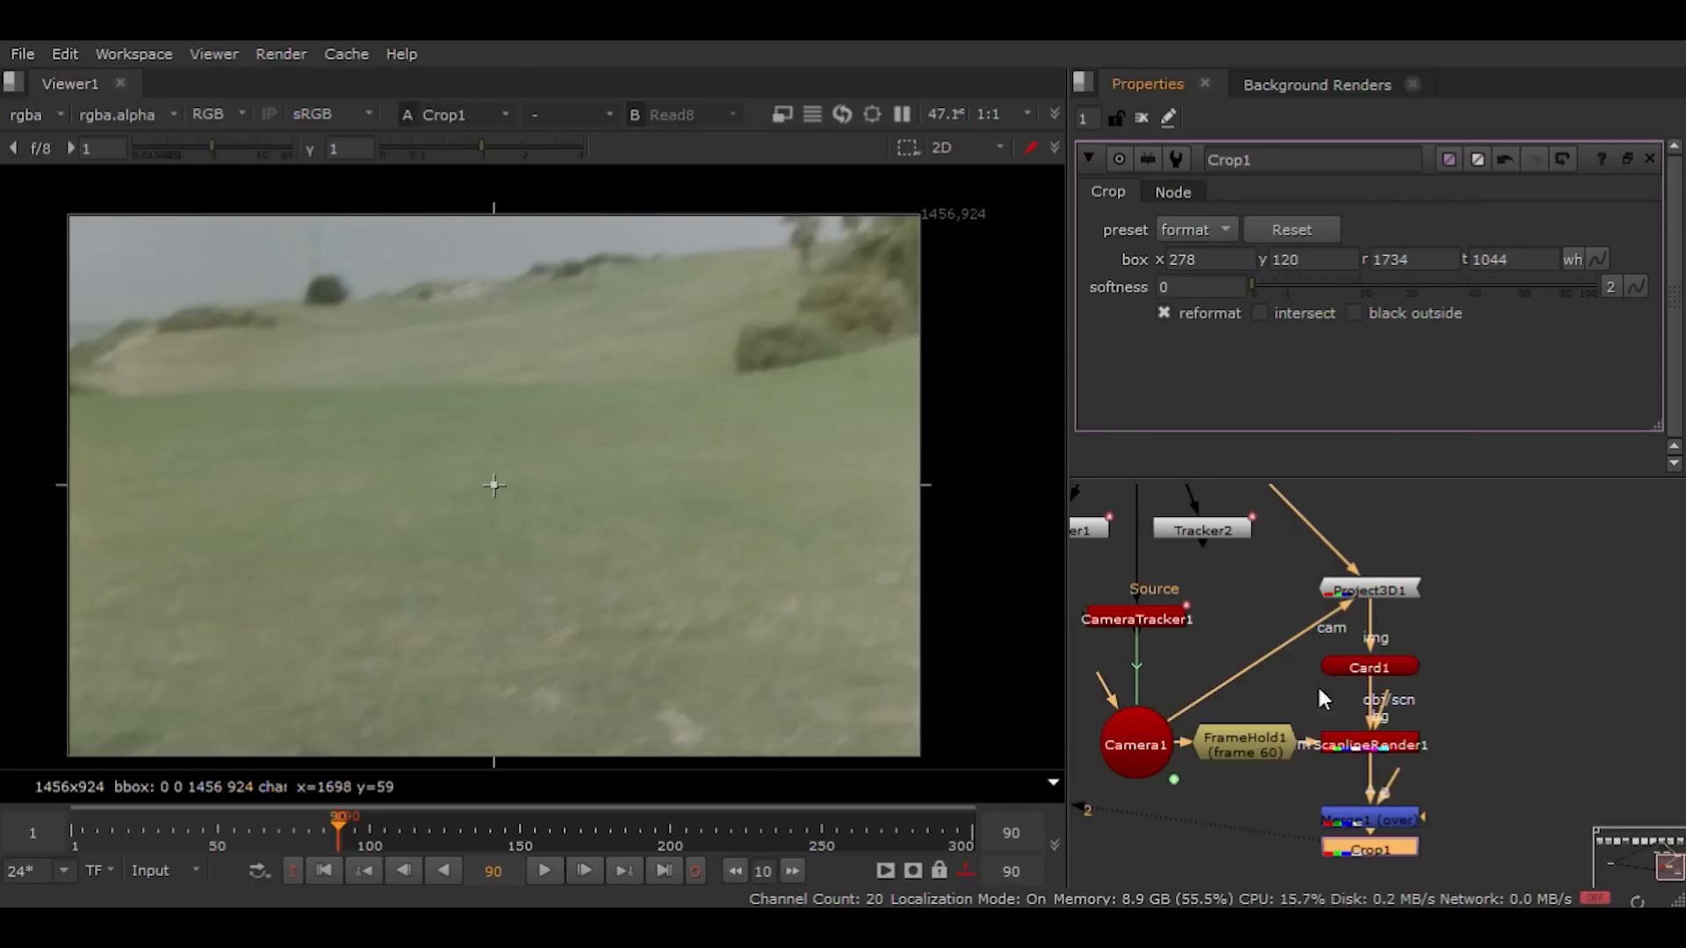
Step: Play the cropped shot, stop at frame 76 where the border shows, and trim Crop1's right edge to r 1698
click(551, 870)
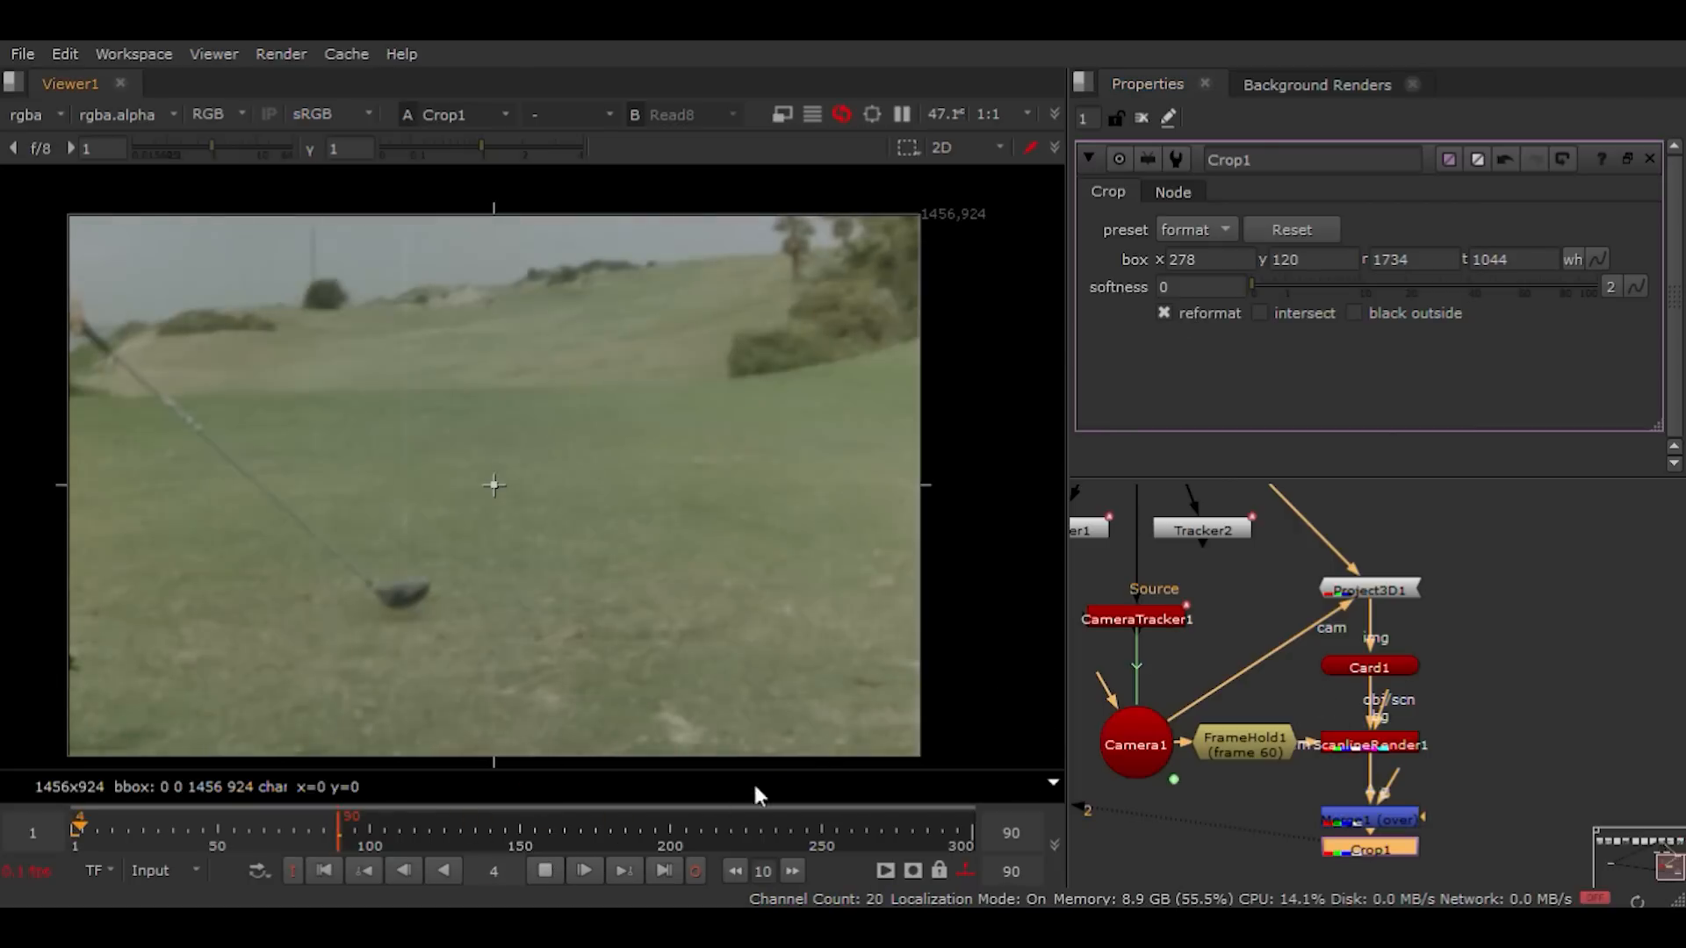
double_click(1371, 820)
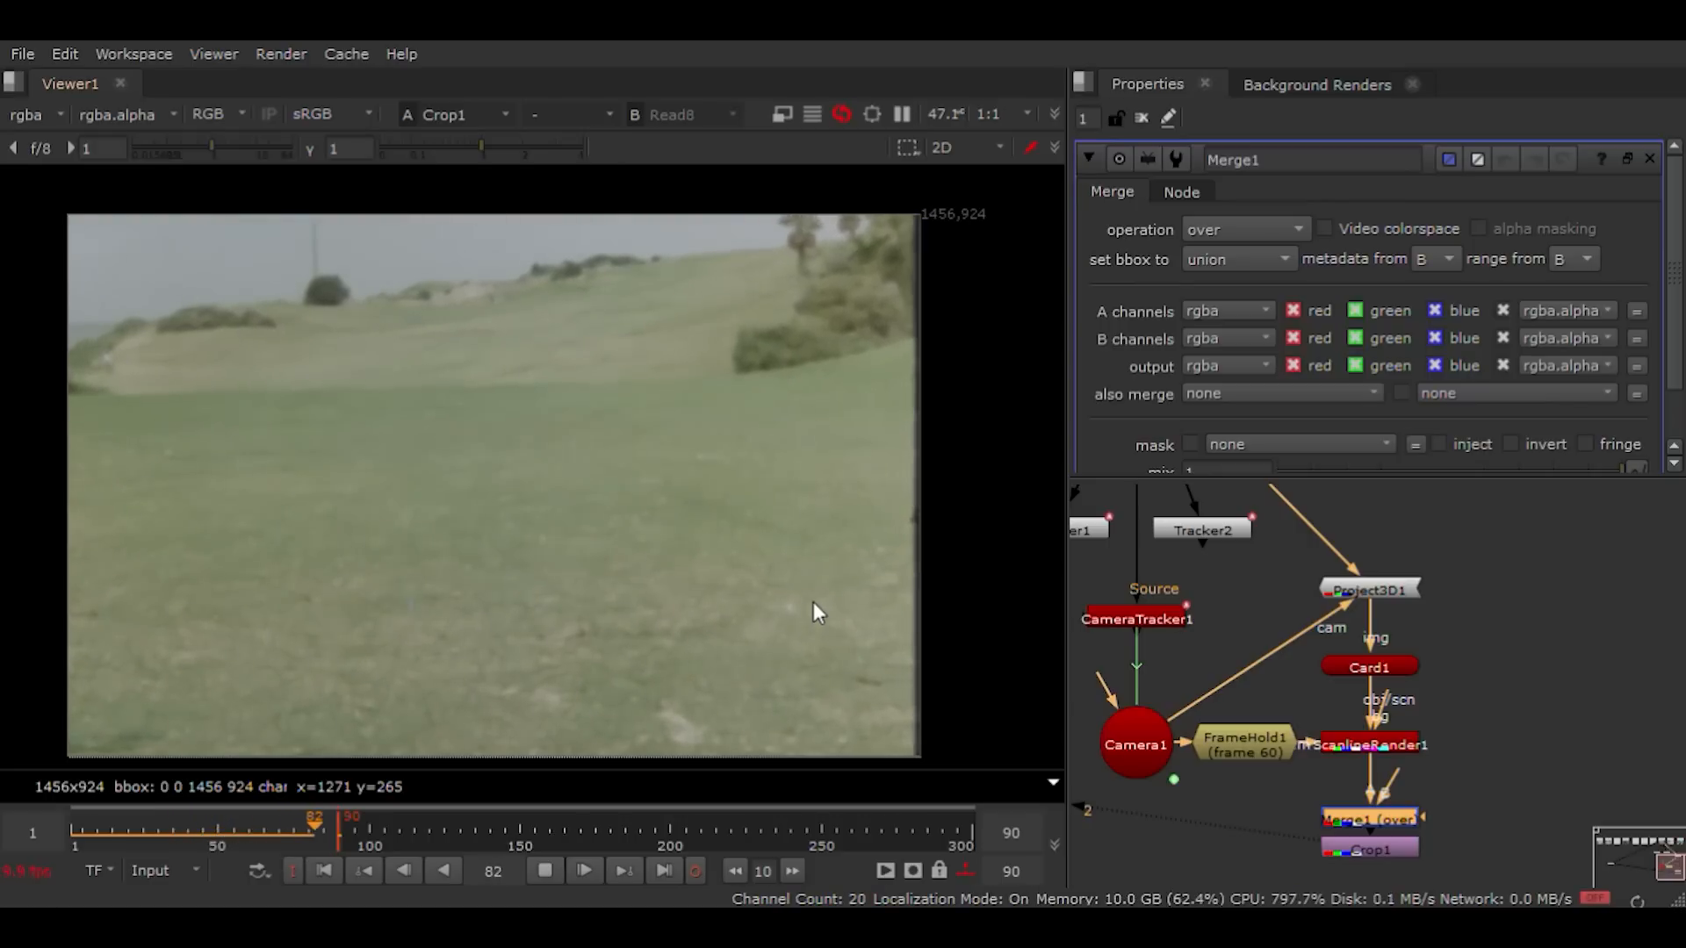
click(542, 870)
drag(197, 821, 299, 843)
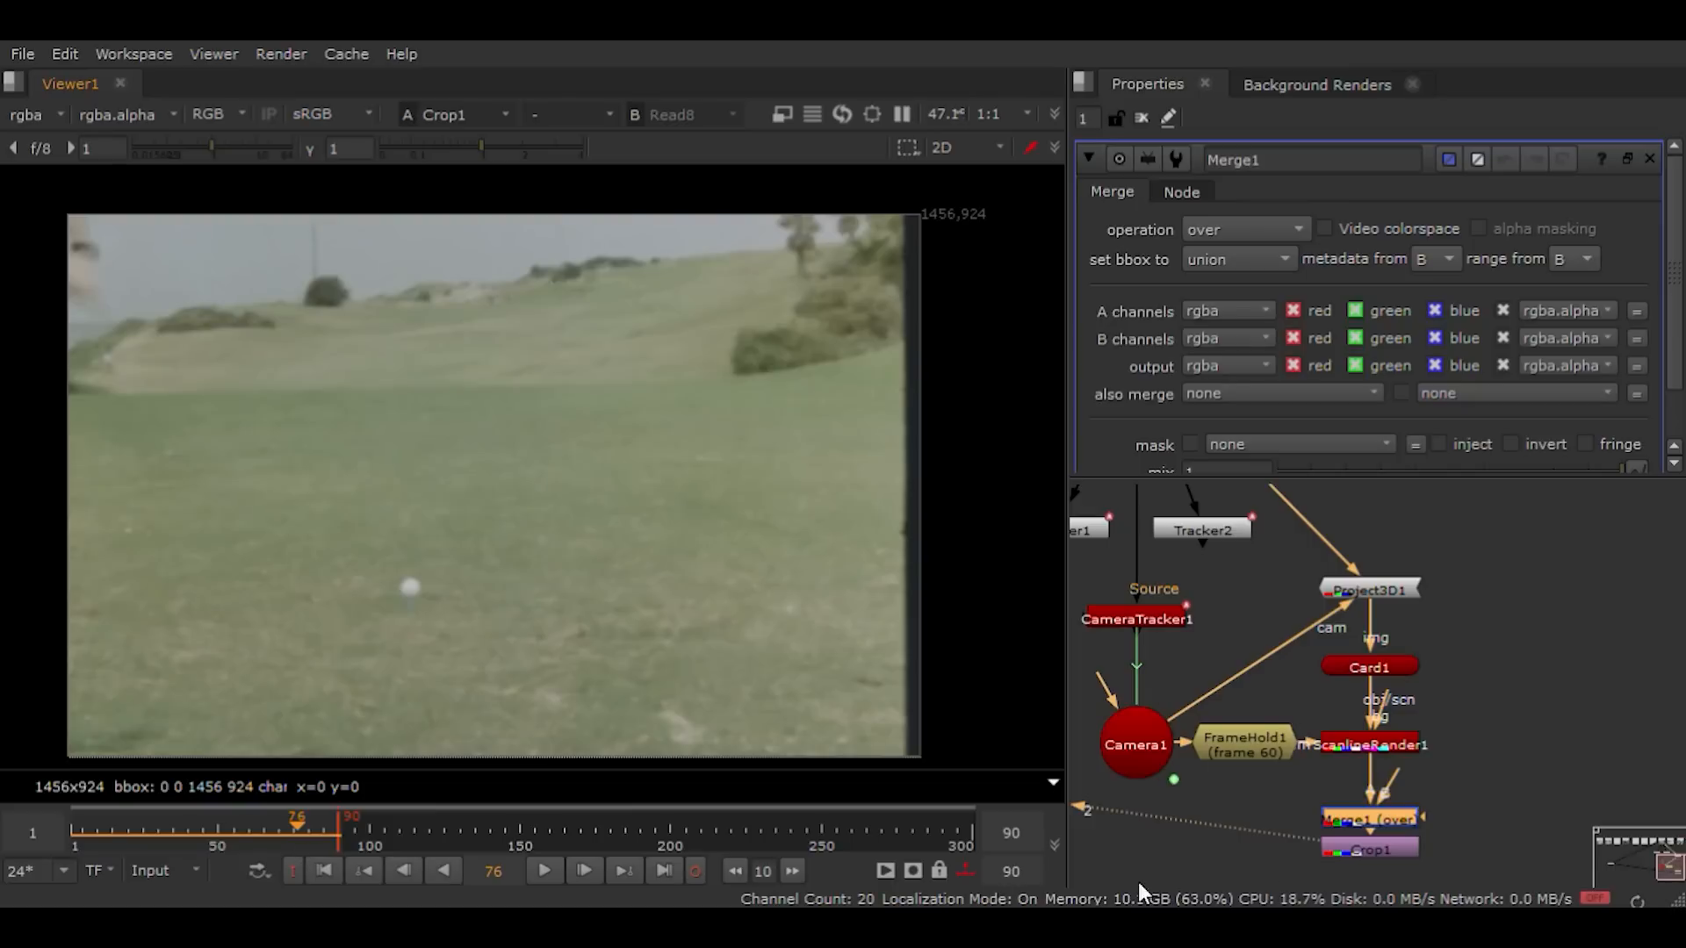
double_click(1349, 847)
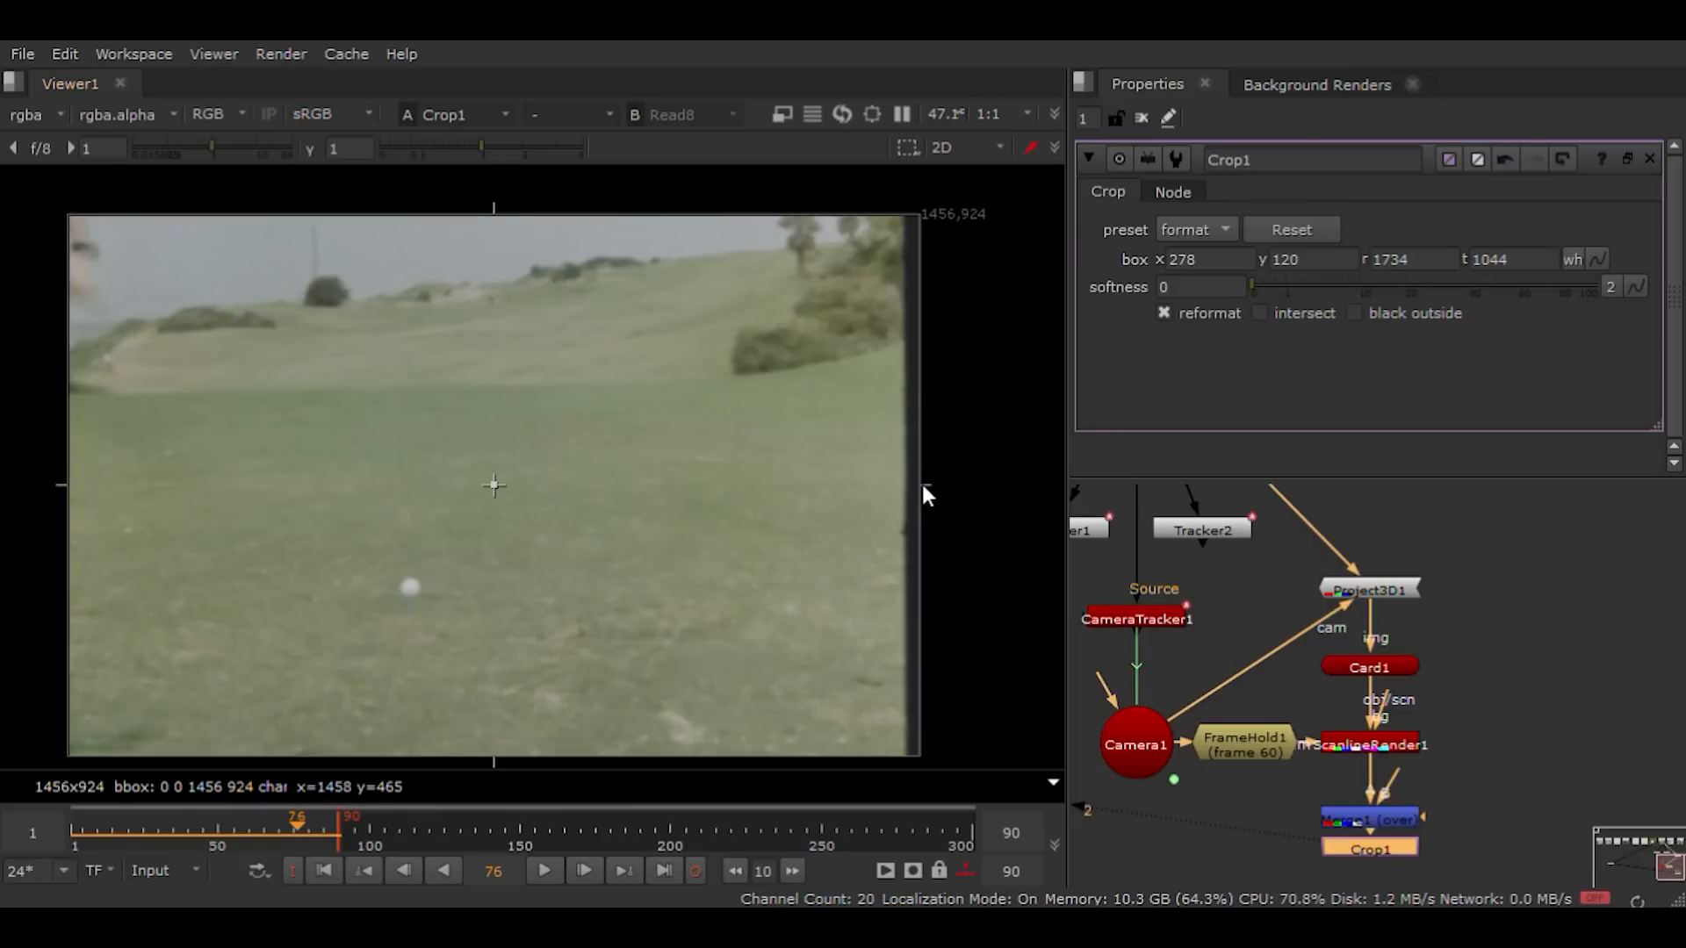
drag(922, 486, 903, 489)
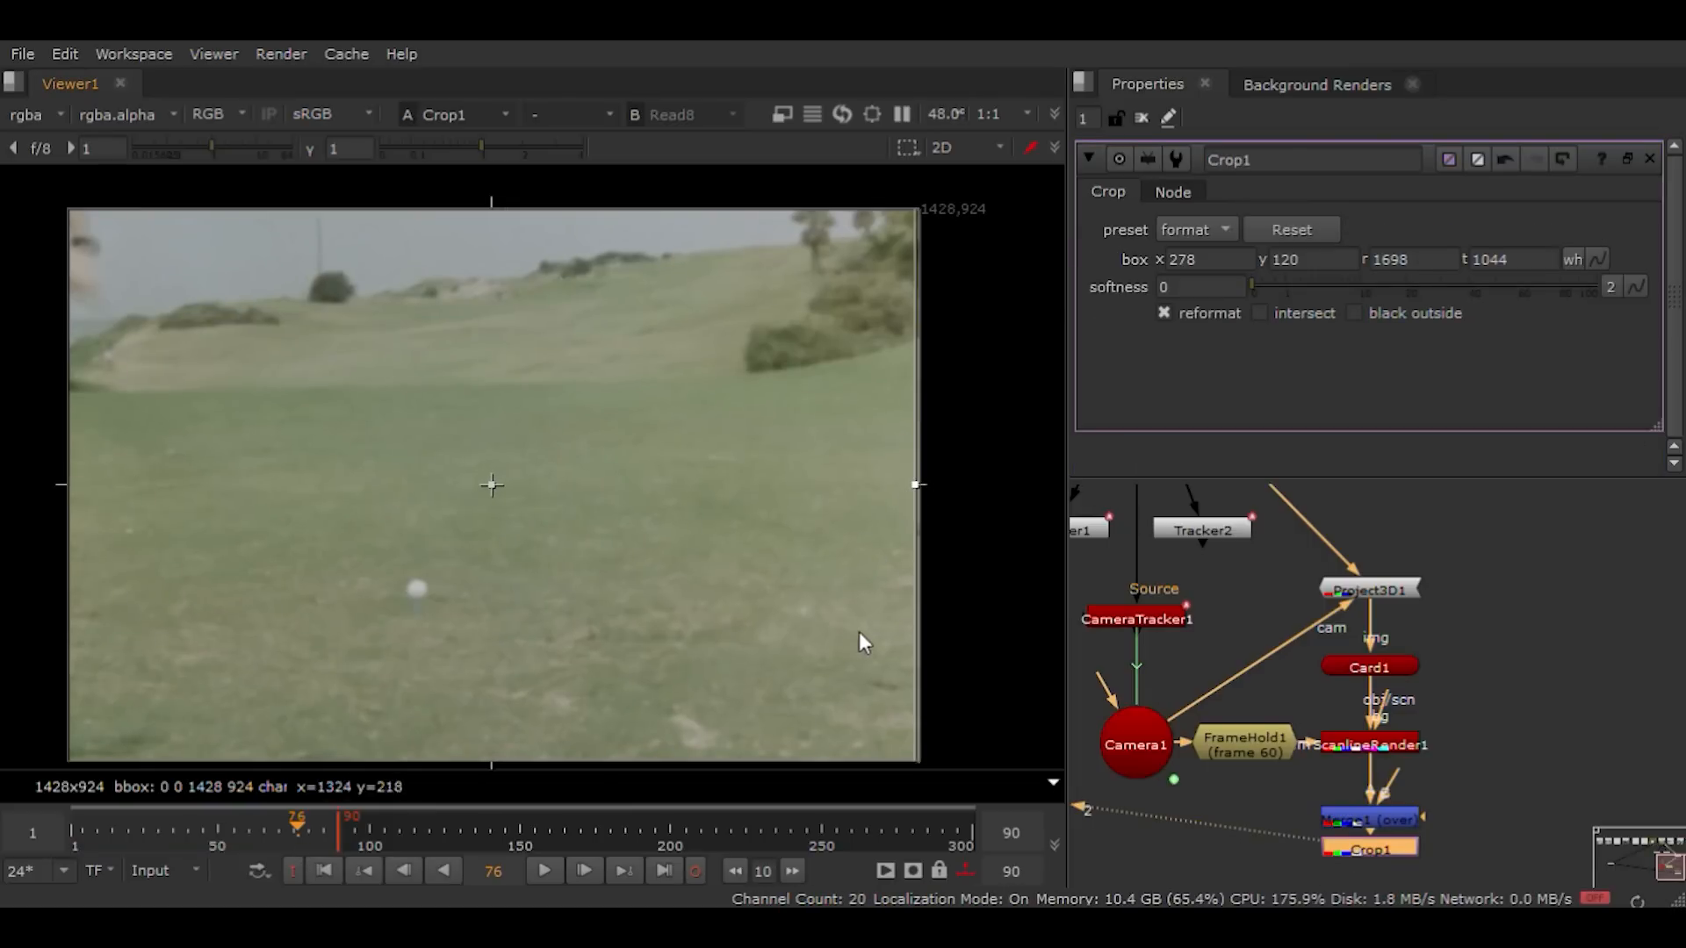
Step: Play the cropped projection result without the crop handles overlaid to check its edges
double_click(1355, 821)
scroll(700, 565, down, 1)
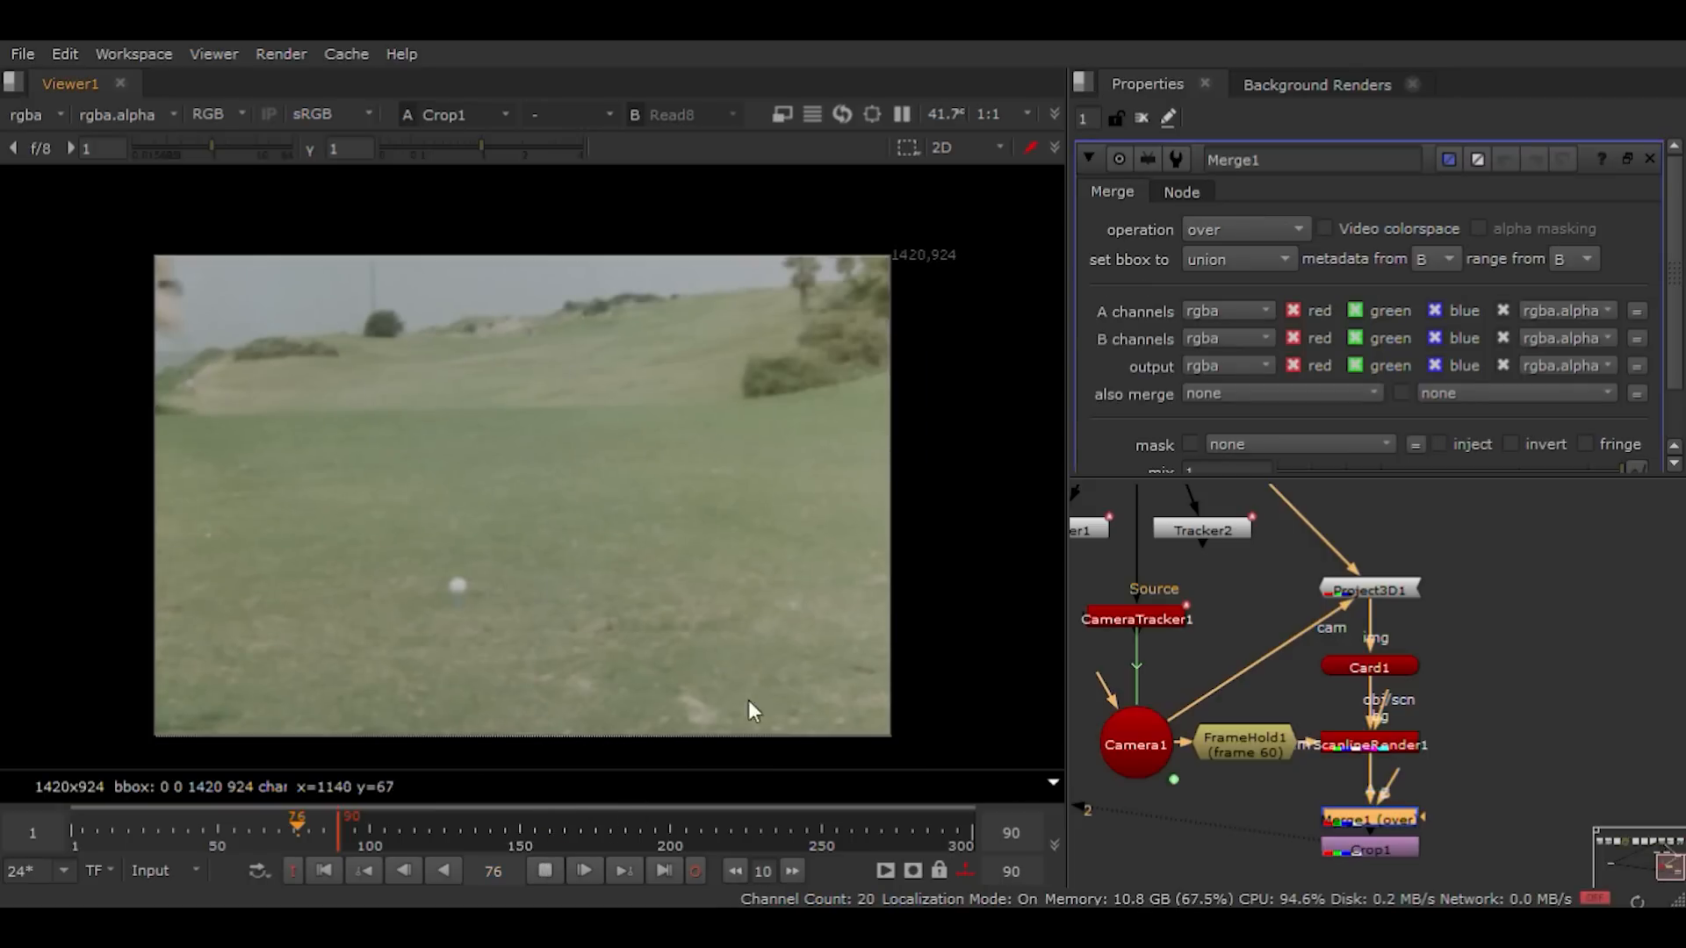
key(l)
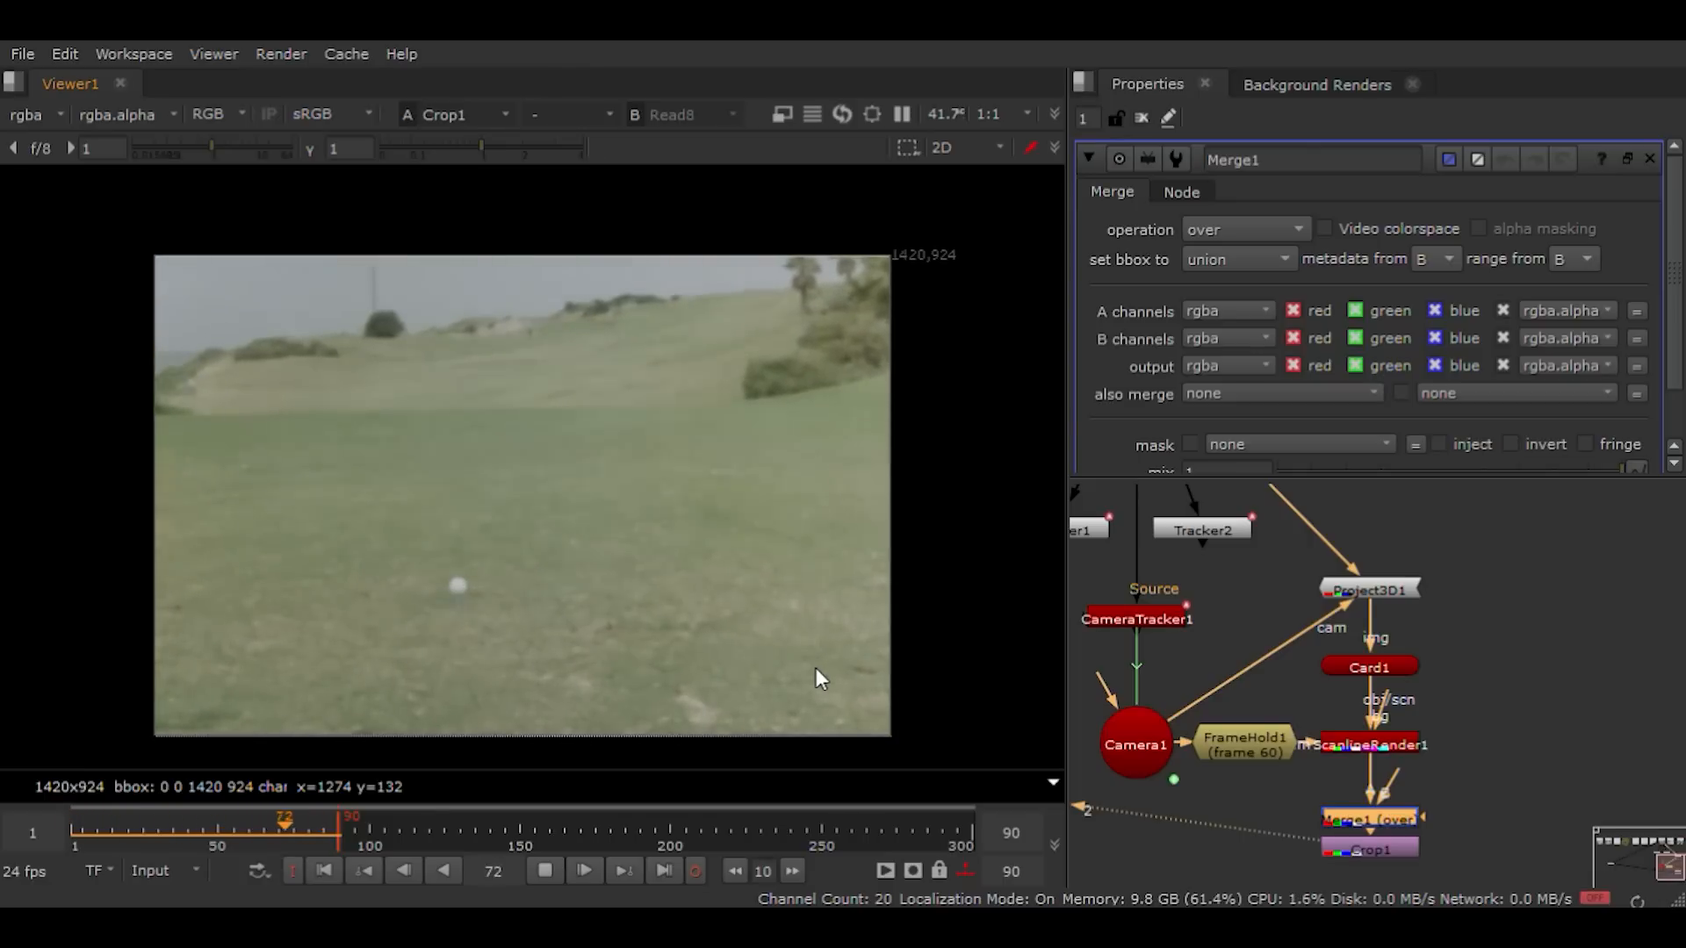
click(544, 870)
Step: Reconnect Crop1's input from Merge1 to Tracker2, play the tracker-stabilized version, and place Crop1 beneath Tracker2
click(1373, 869)
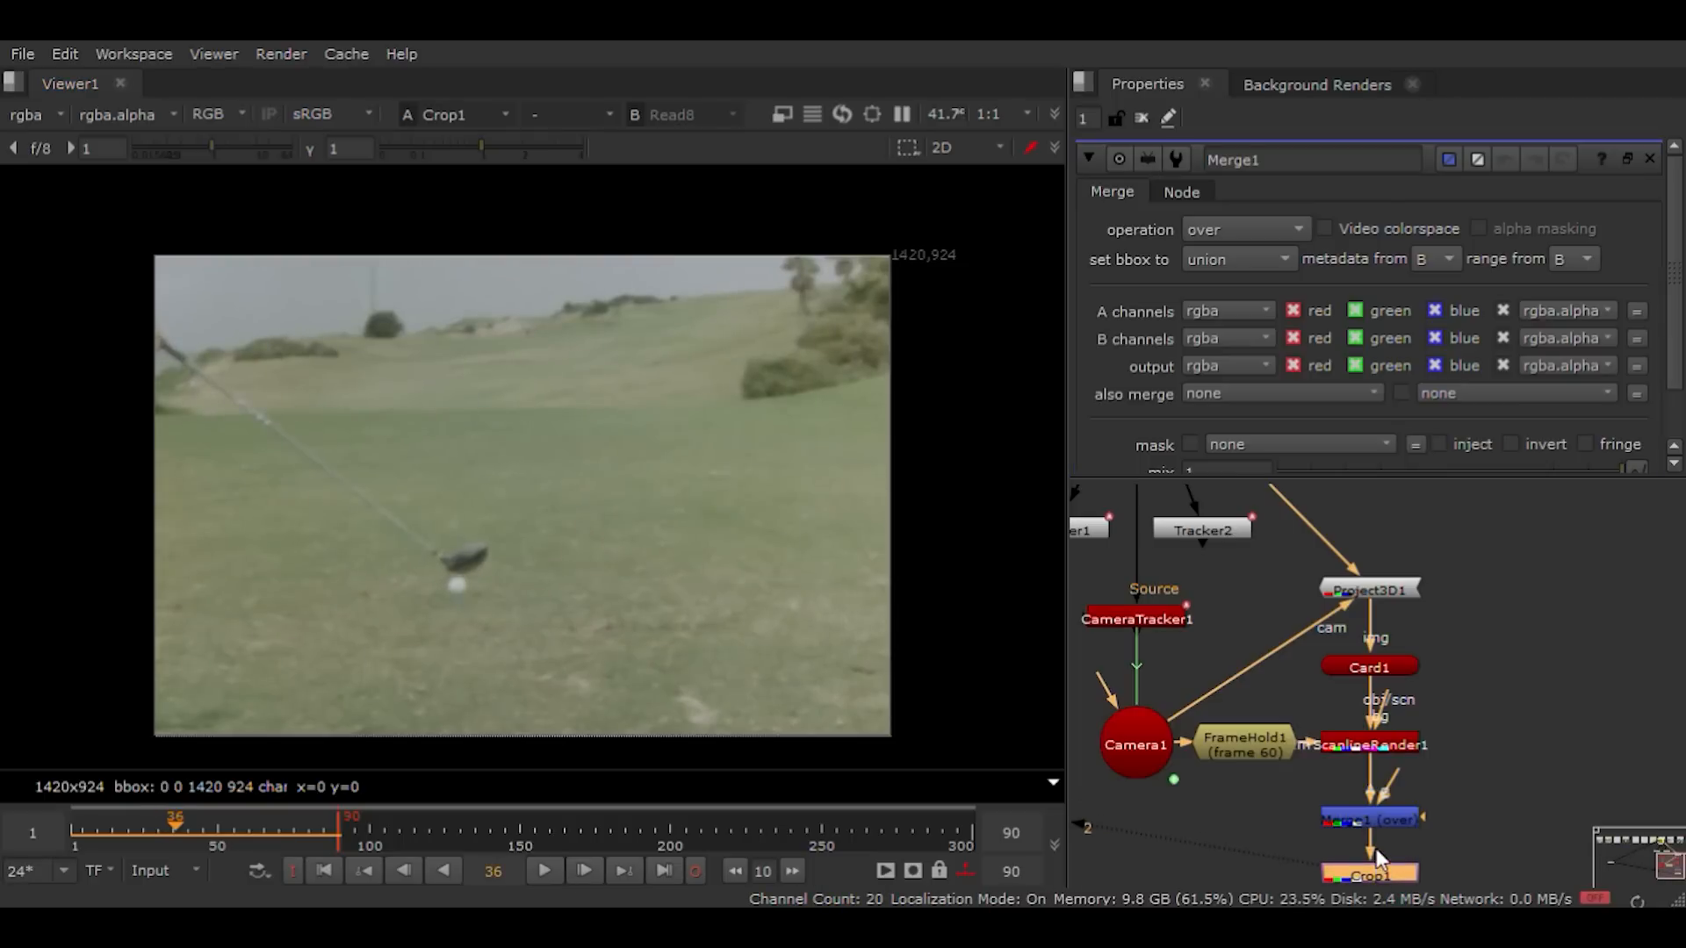
drag(1373, 839, 1191, 530)
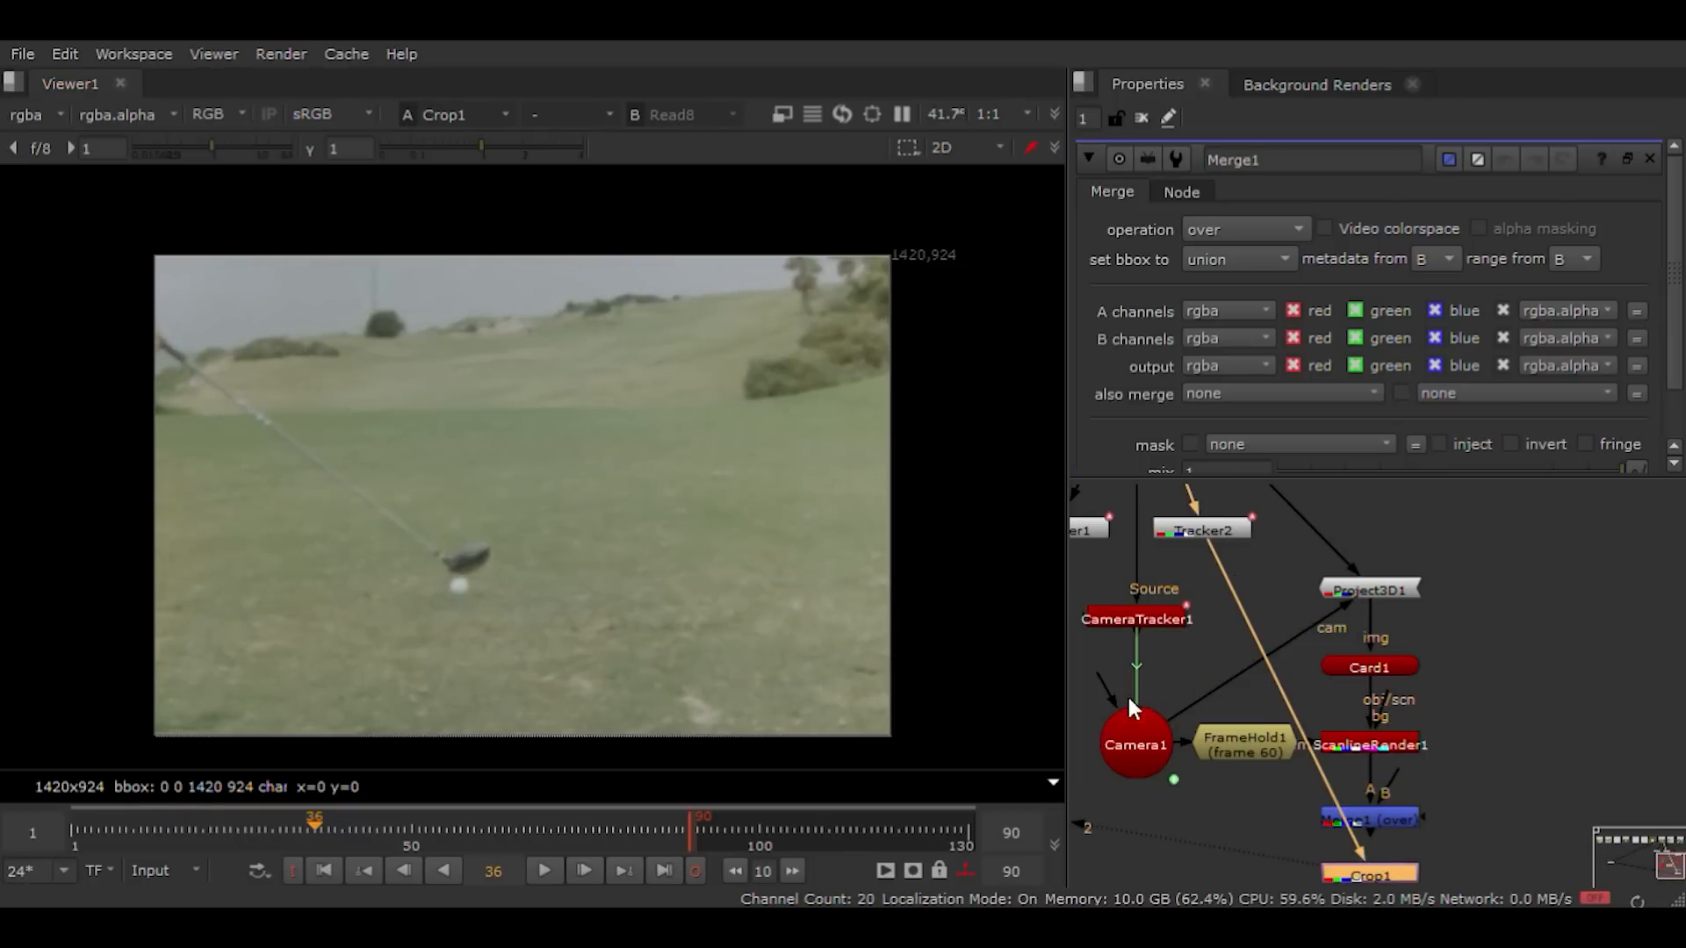
click(539, 869)
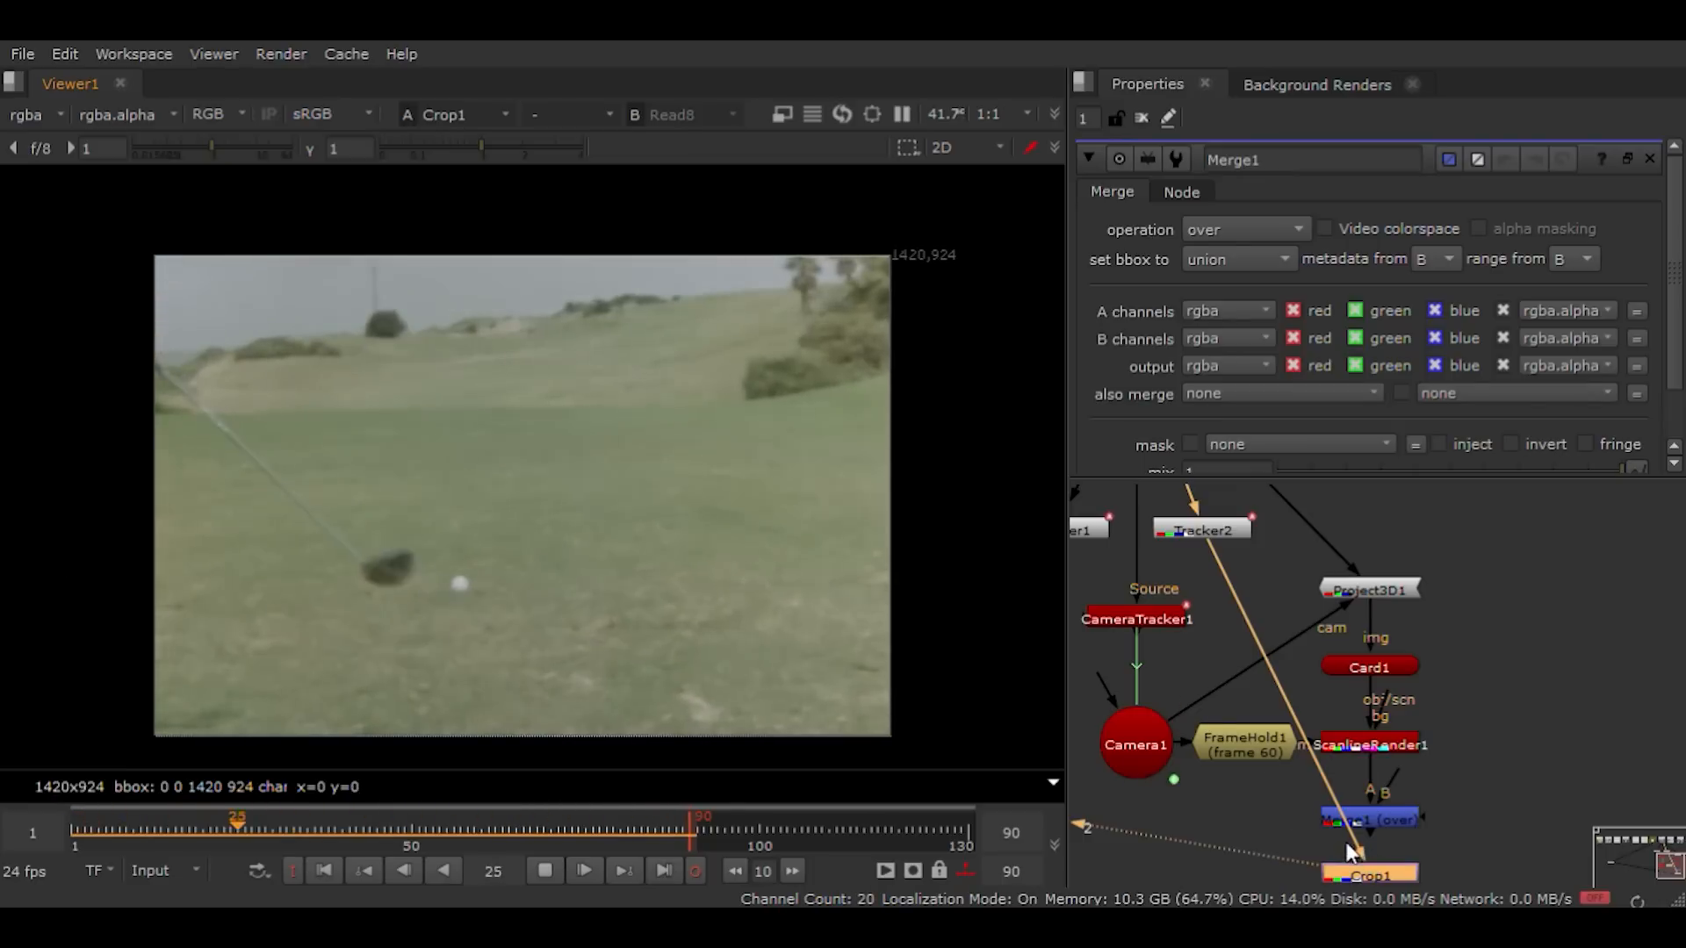
drag(1355, 868, 1191, 867)
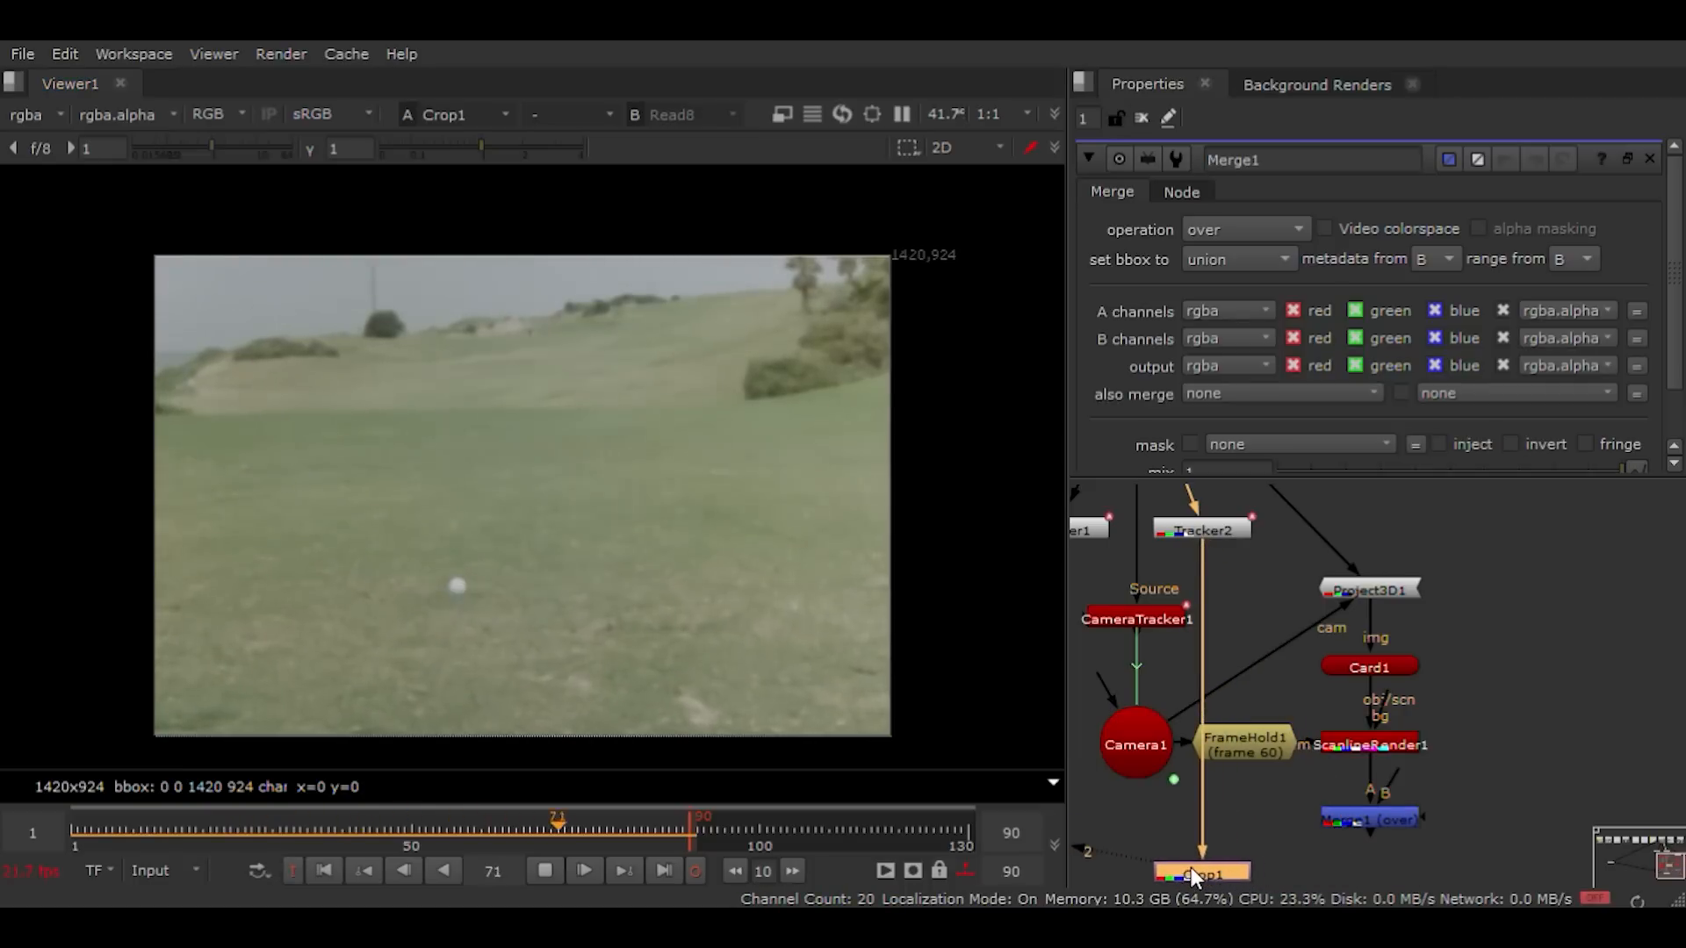
Step: Add a copy of Crop1 with the same crop settings after Merge1
click(1362, 820)
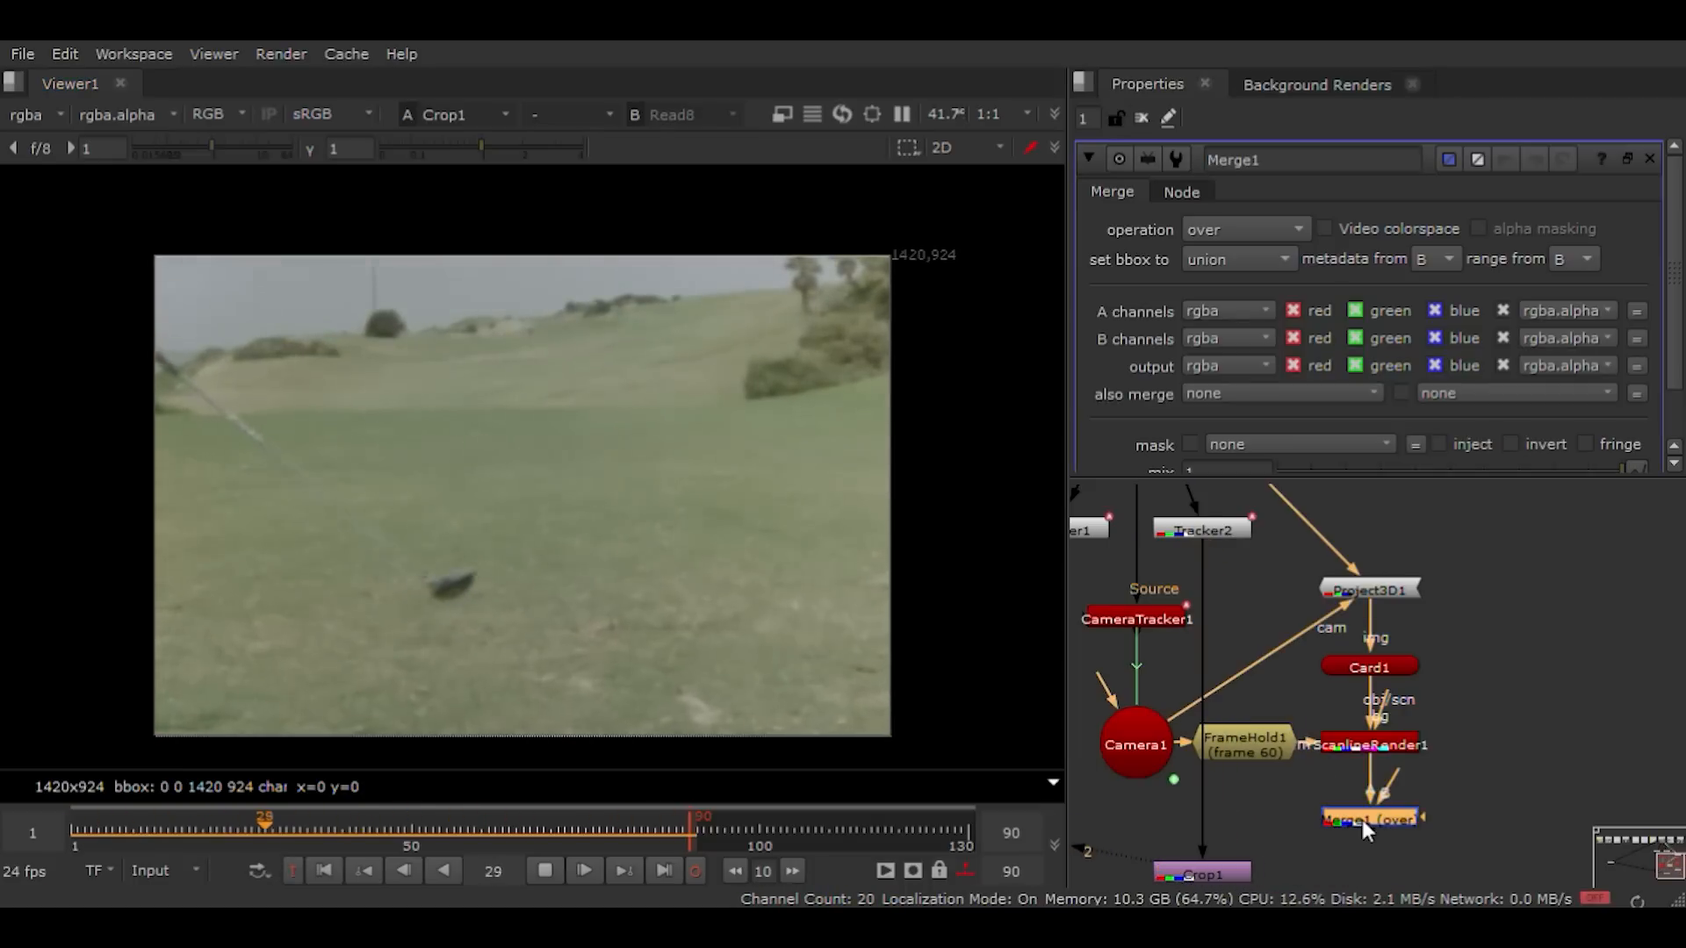
key(Tab)
key(Return)
Step: Assign Crop1 to viewer input 1 and switch between it and Crop2 on input 2 during playback
click(1218, 876)
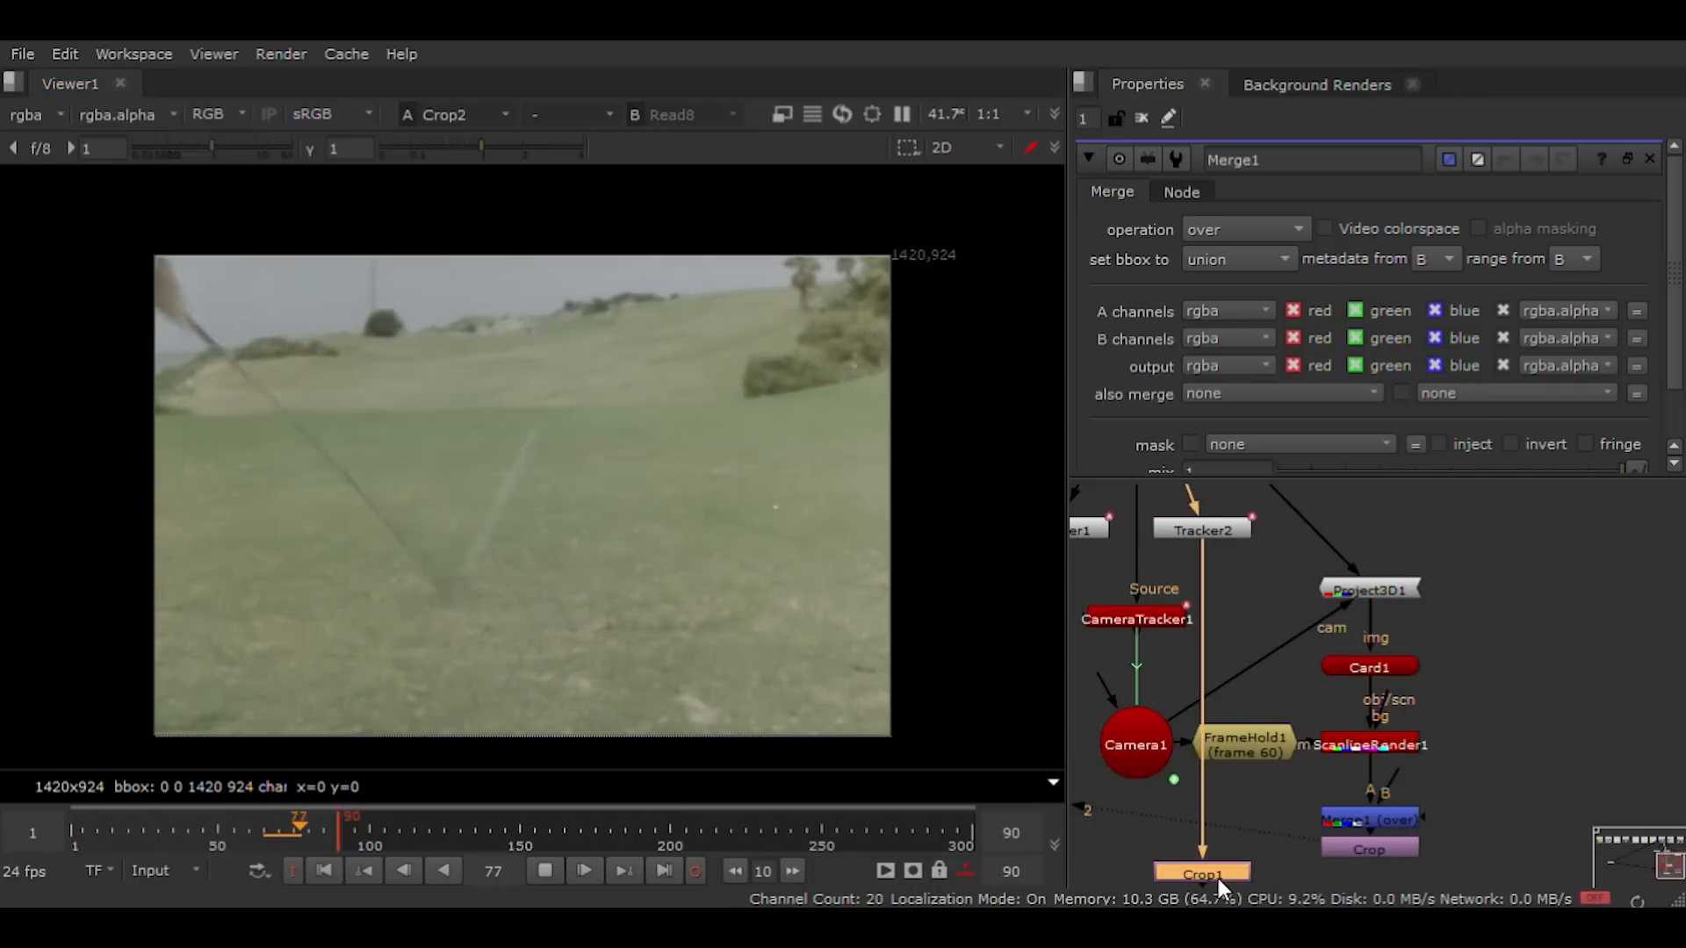
key(1)
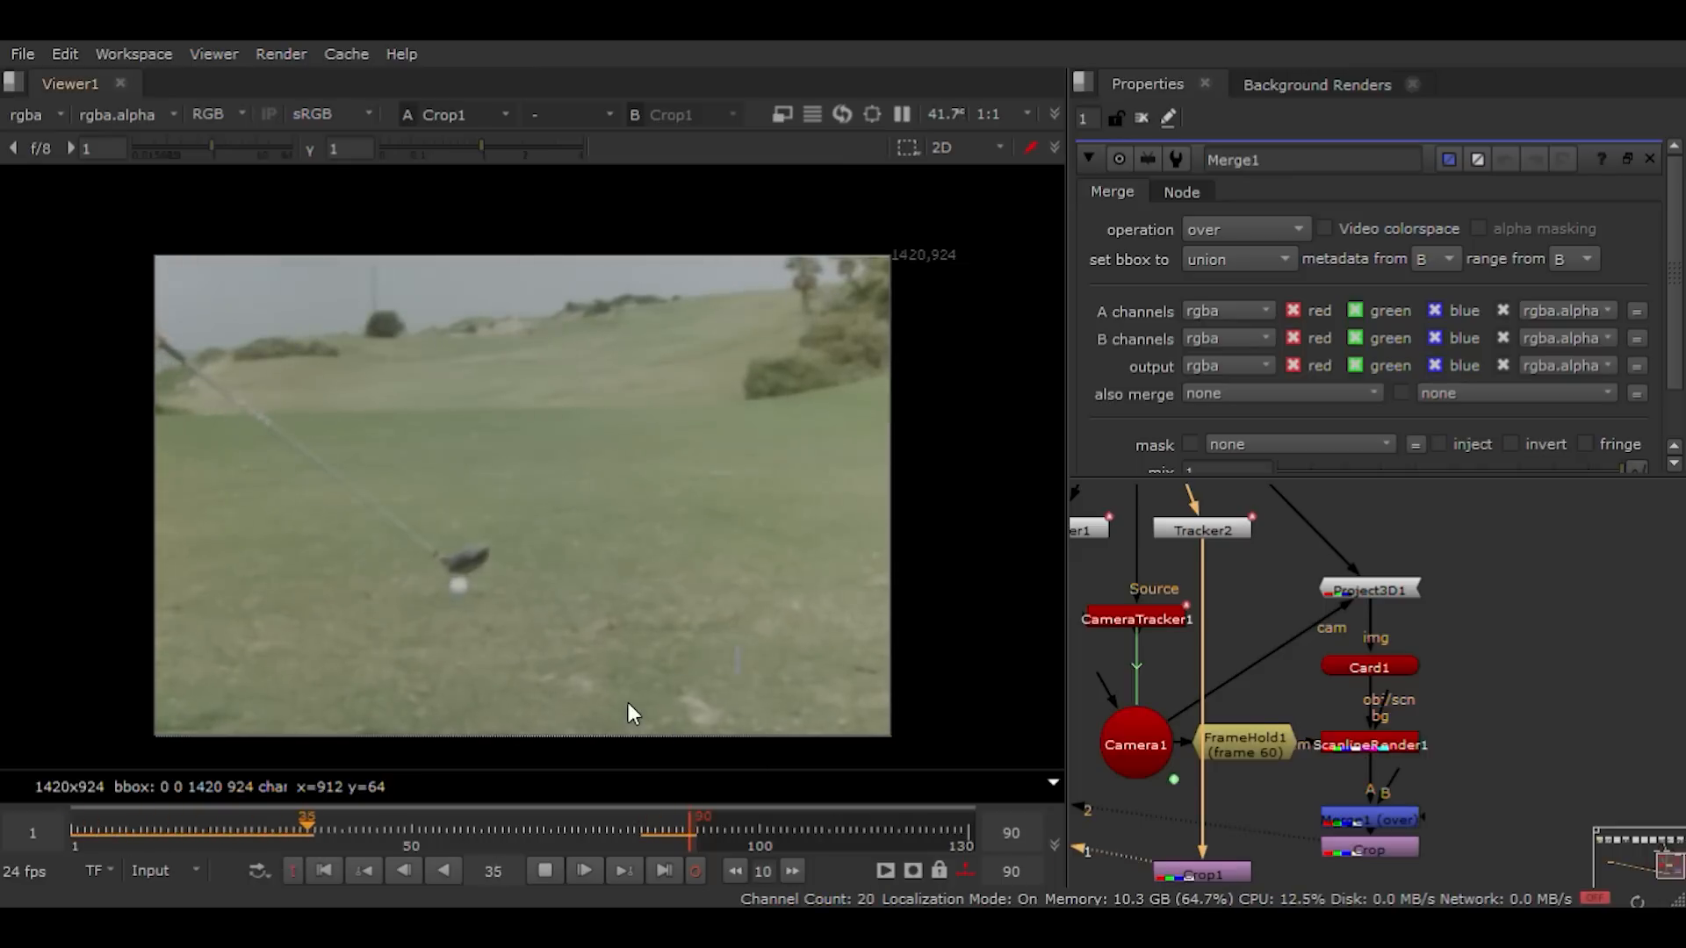
key(2)
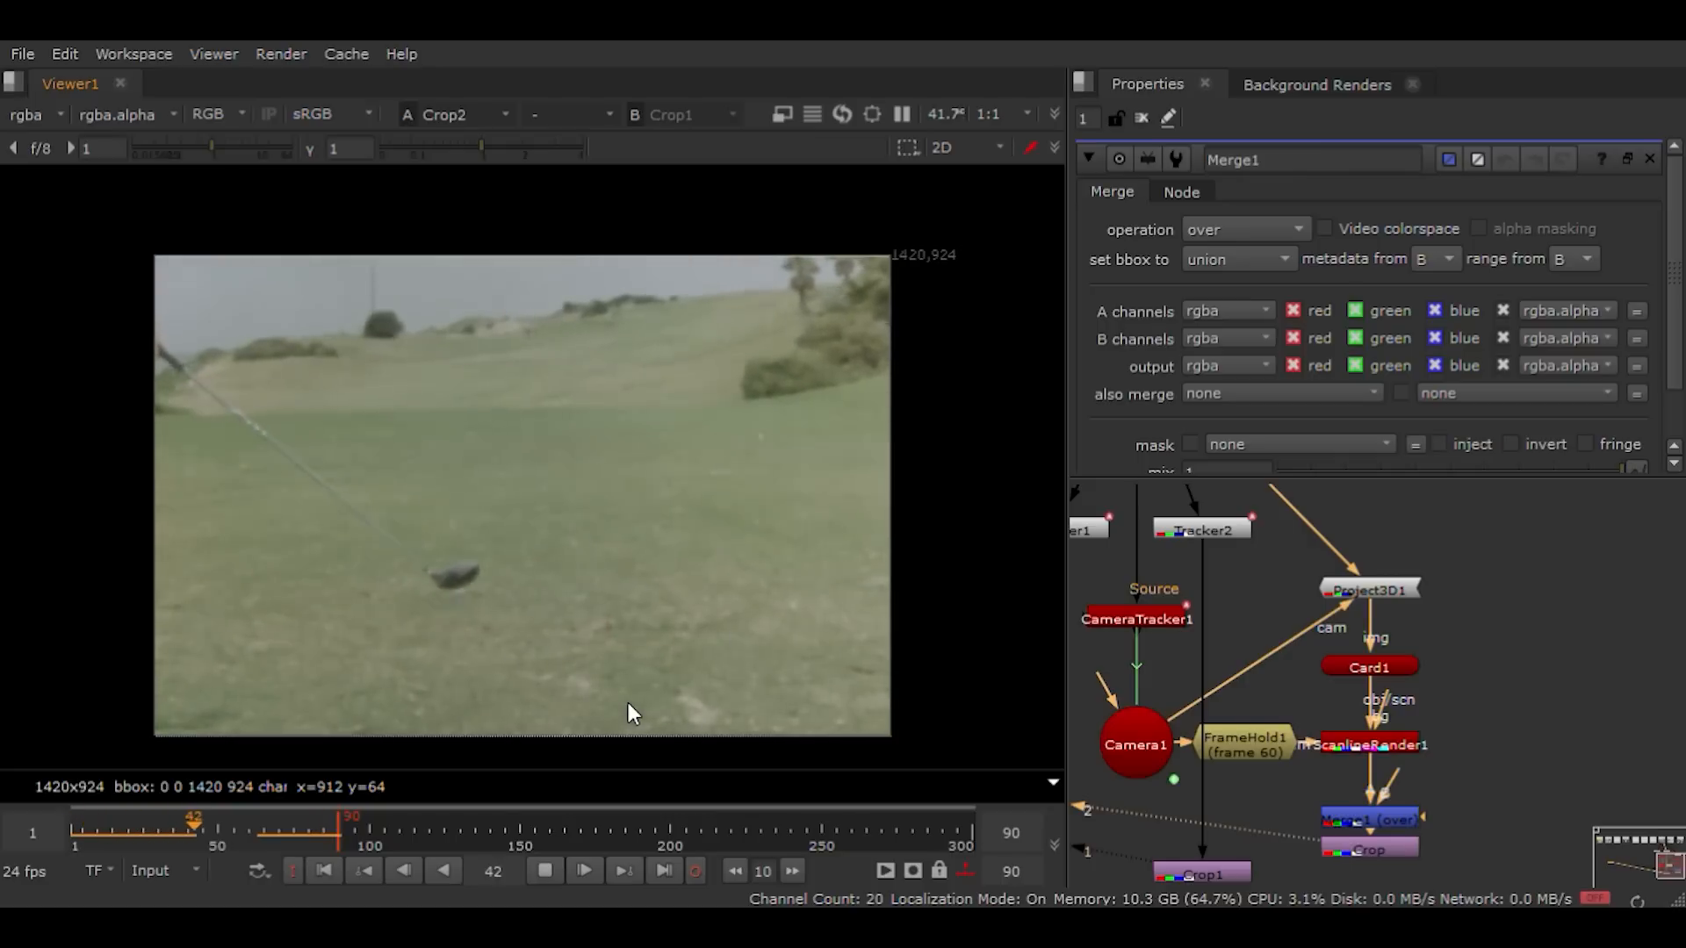
Step: Compare Crop2 and Crop1 with the viewer wipe around the club and grass, then turn the wipe off
key(shift+1)
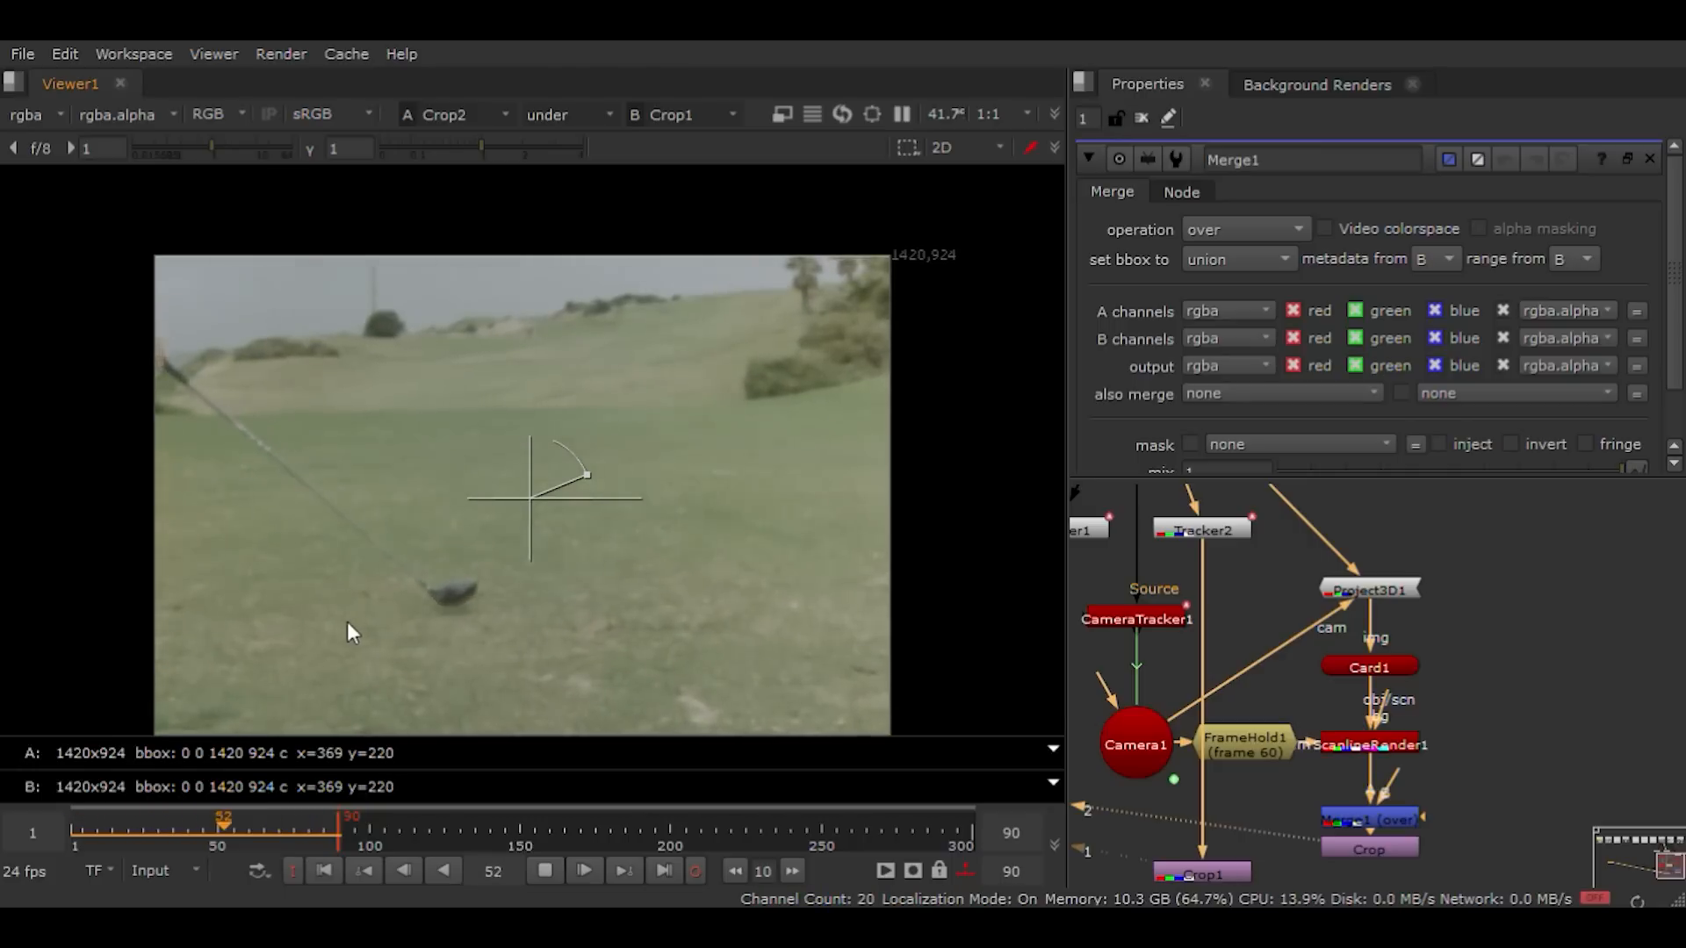
scroll(513, 718, up, 4)
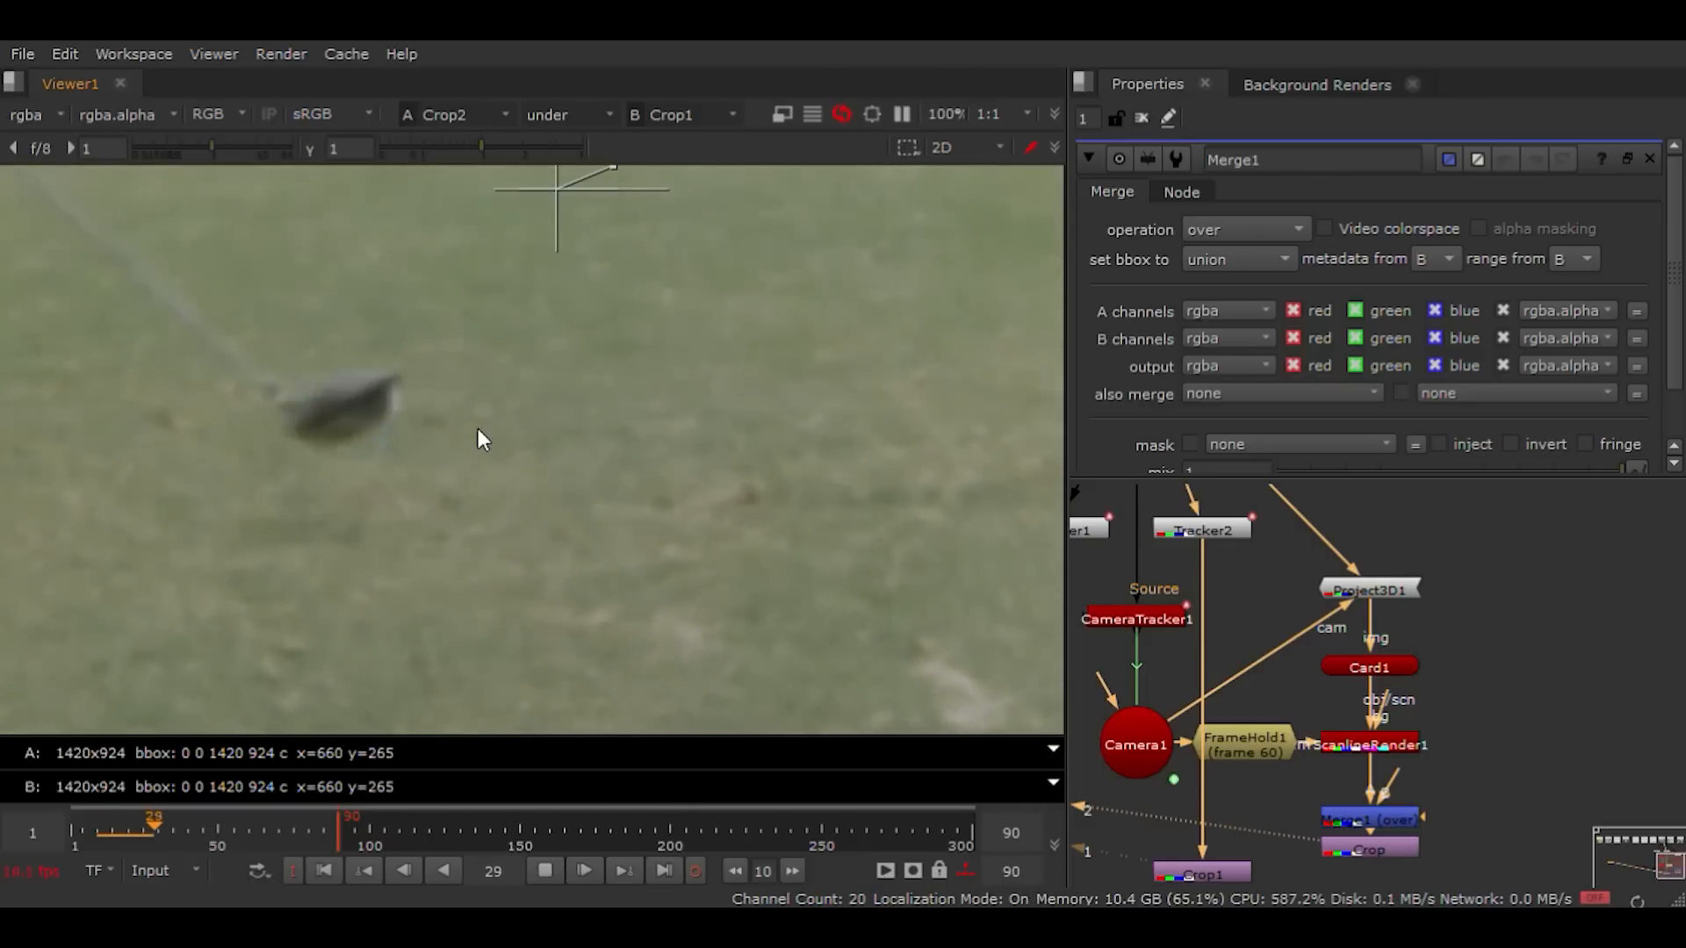
scroll(610, 678, down, 4)
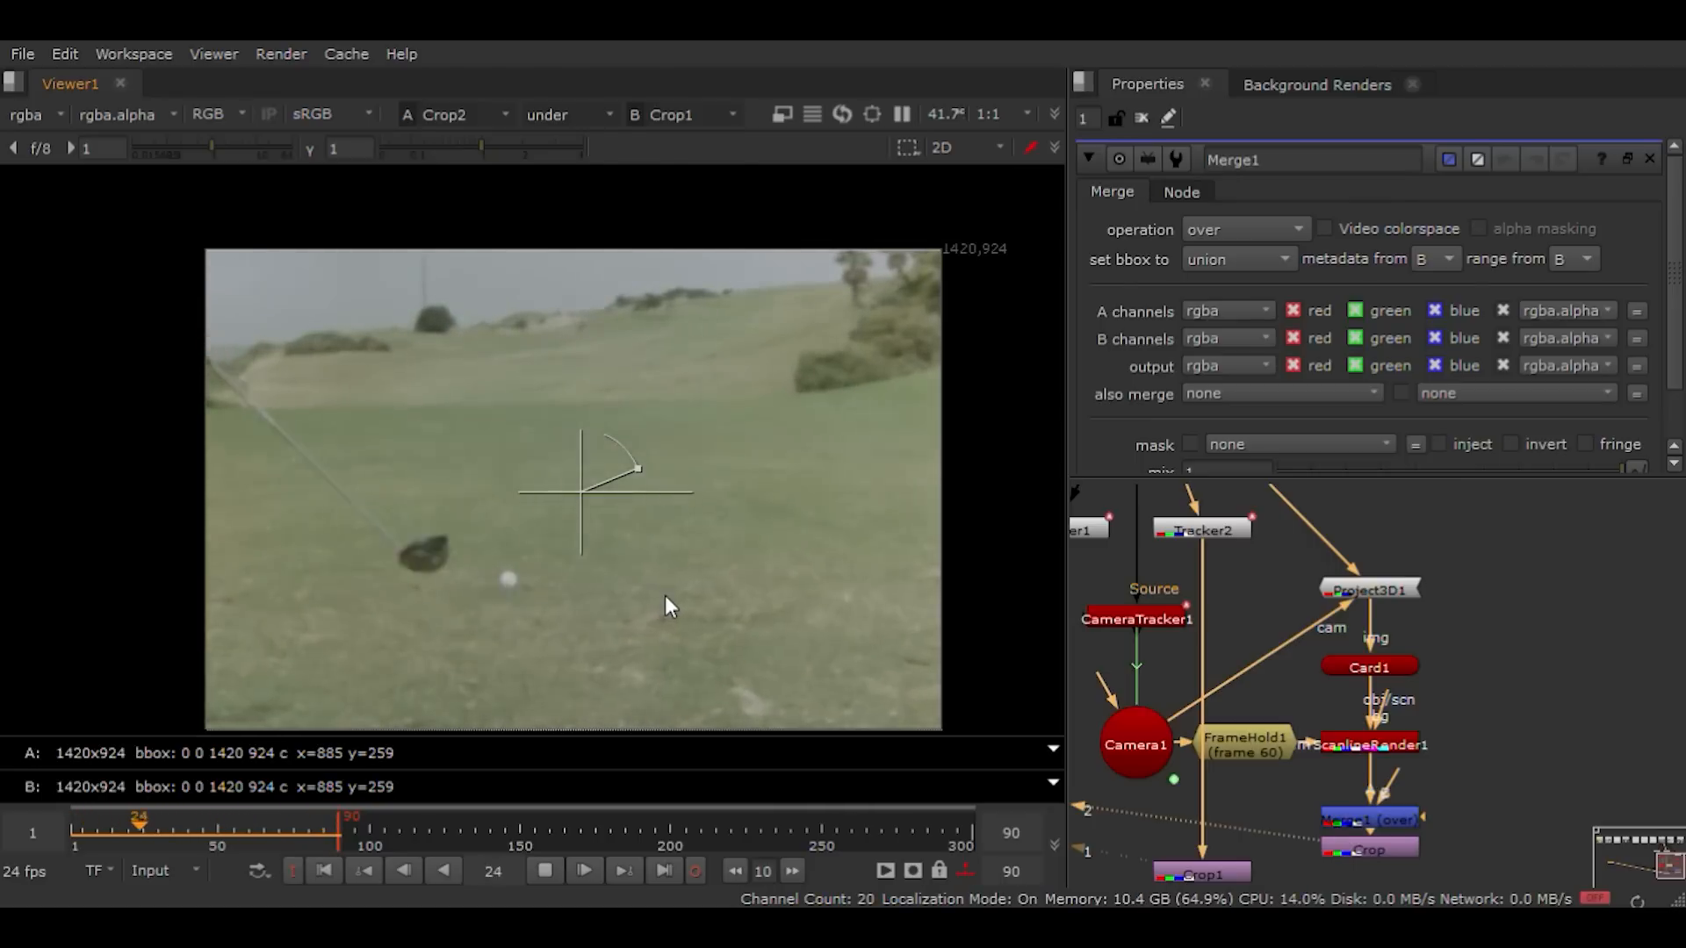
key(w)
scroll(640, 592, down, 3)
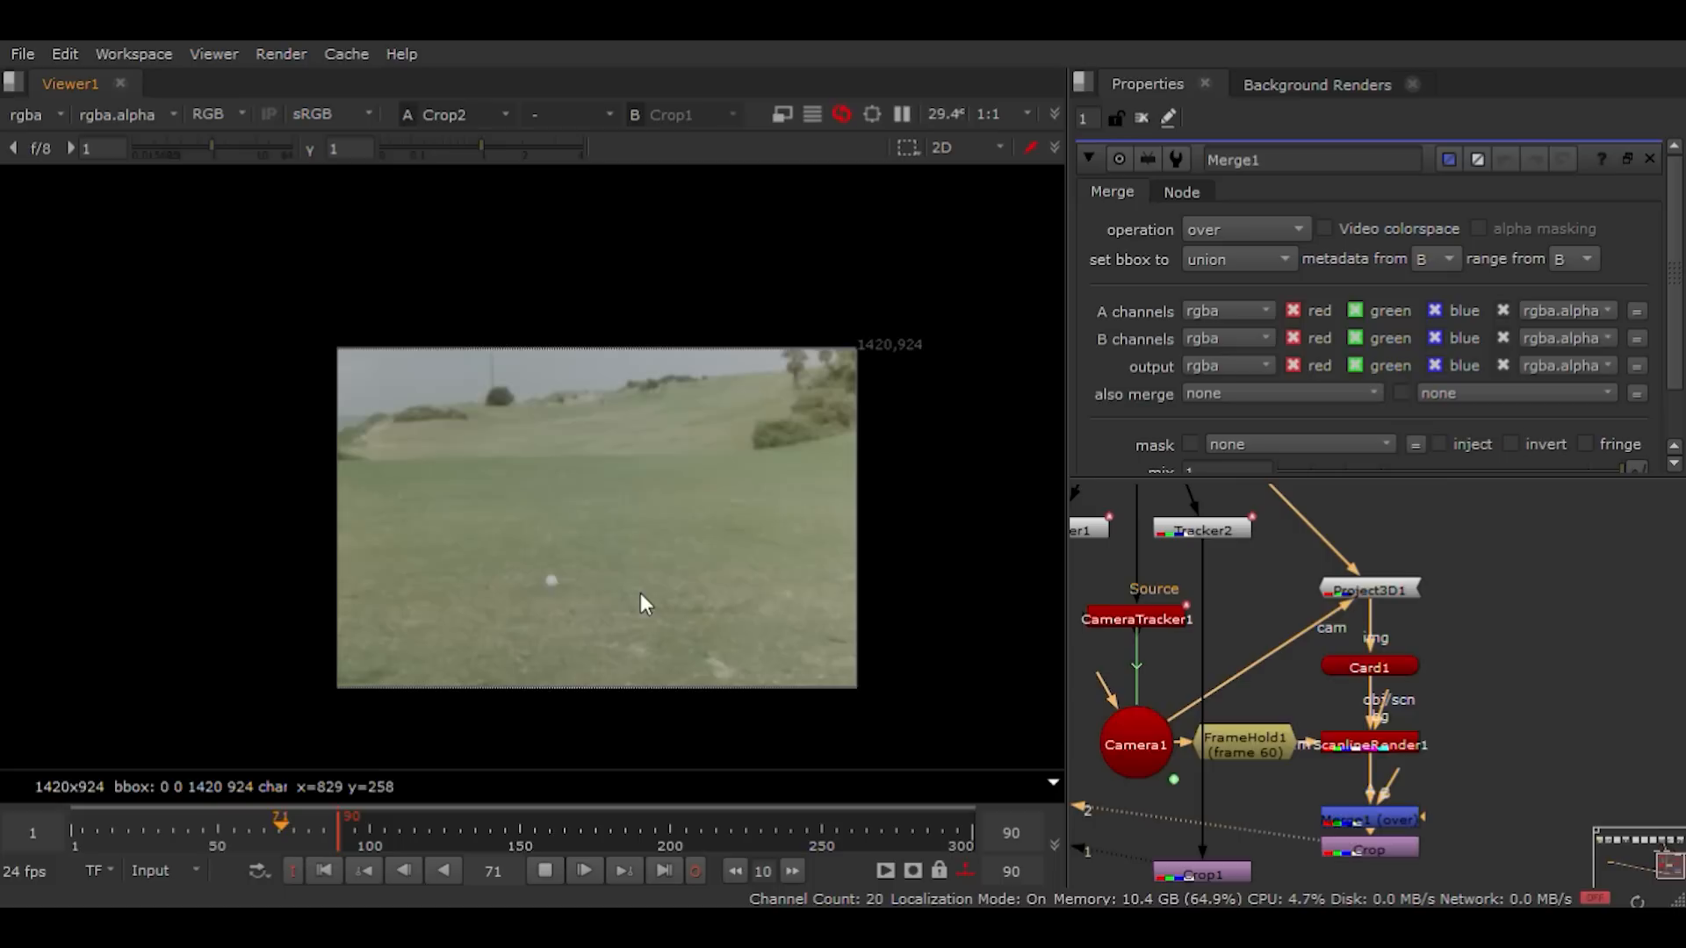
Step: Compare the original golf footage with the stabilised Crop2 output by switching the viewer between them during playback
scroll(1273, 699, down, 3)
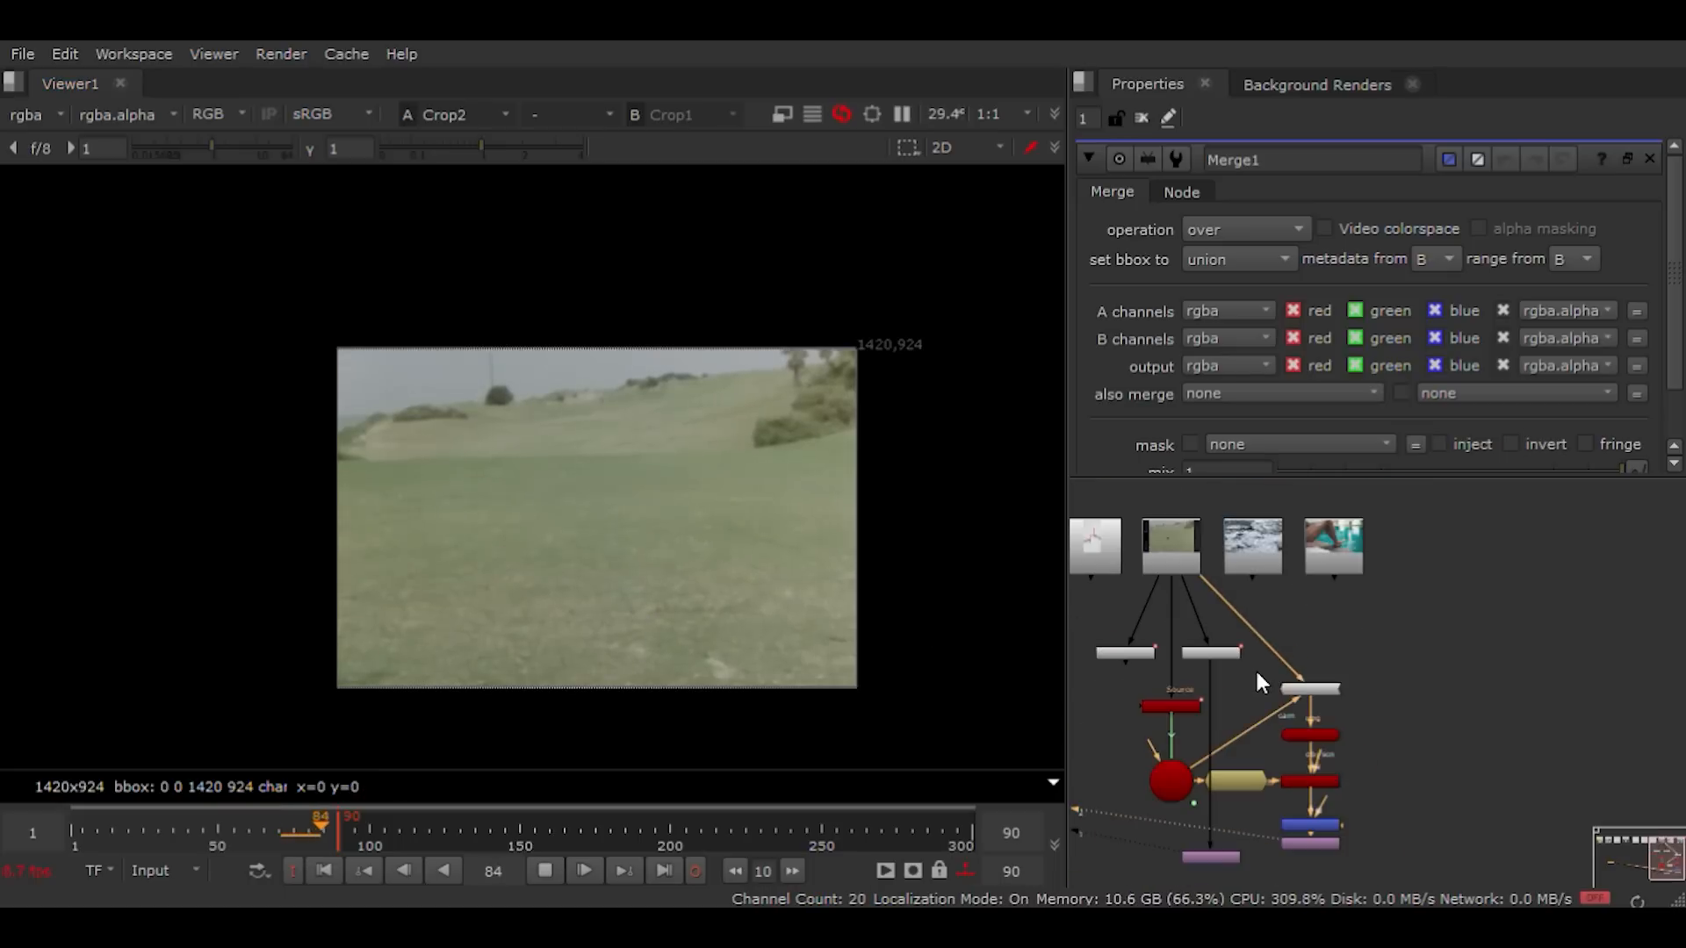
click(1183, 561)
key(1)
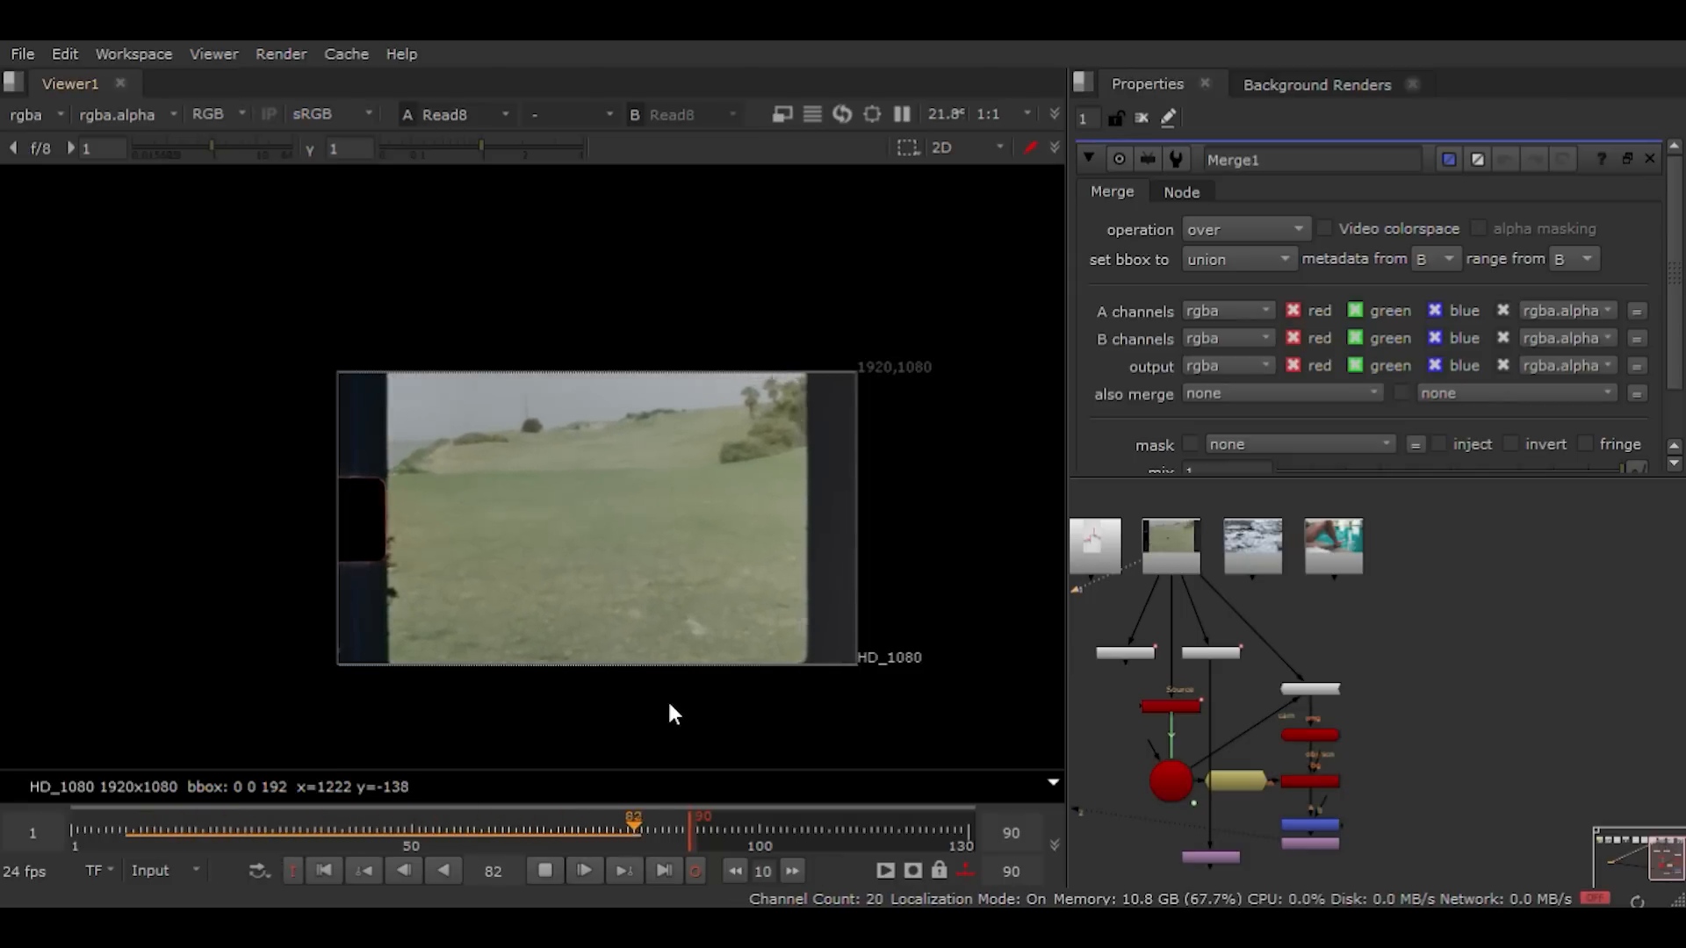
key(2)
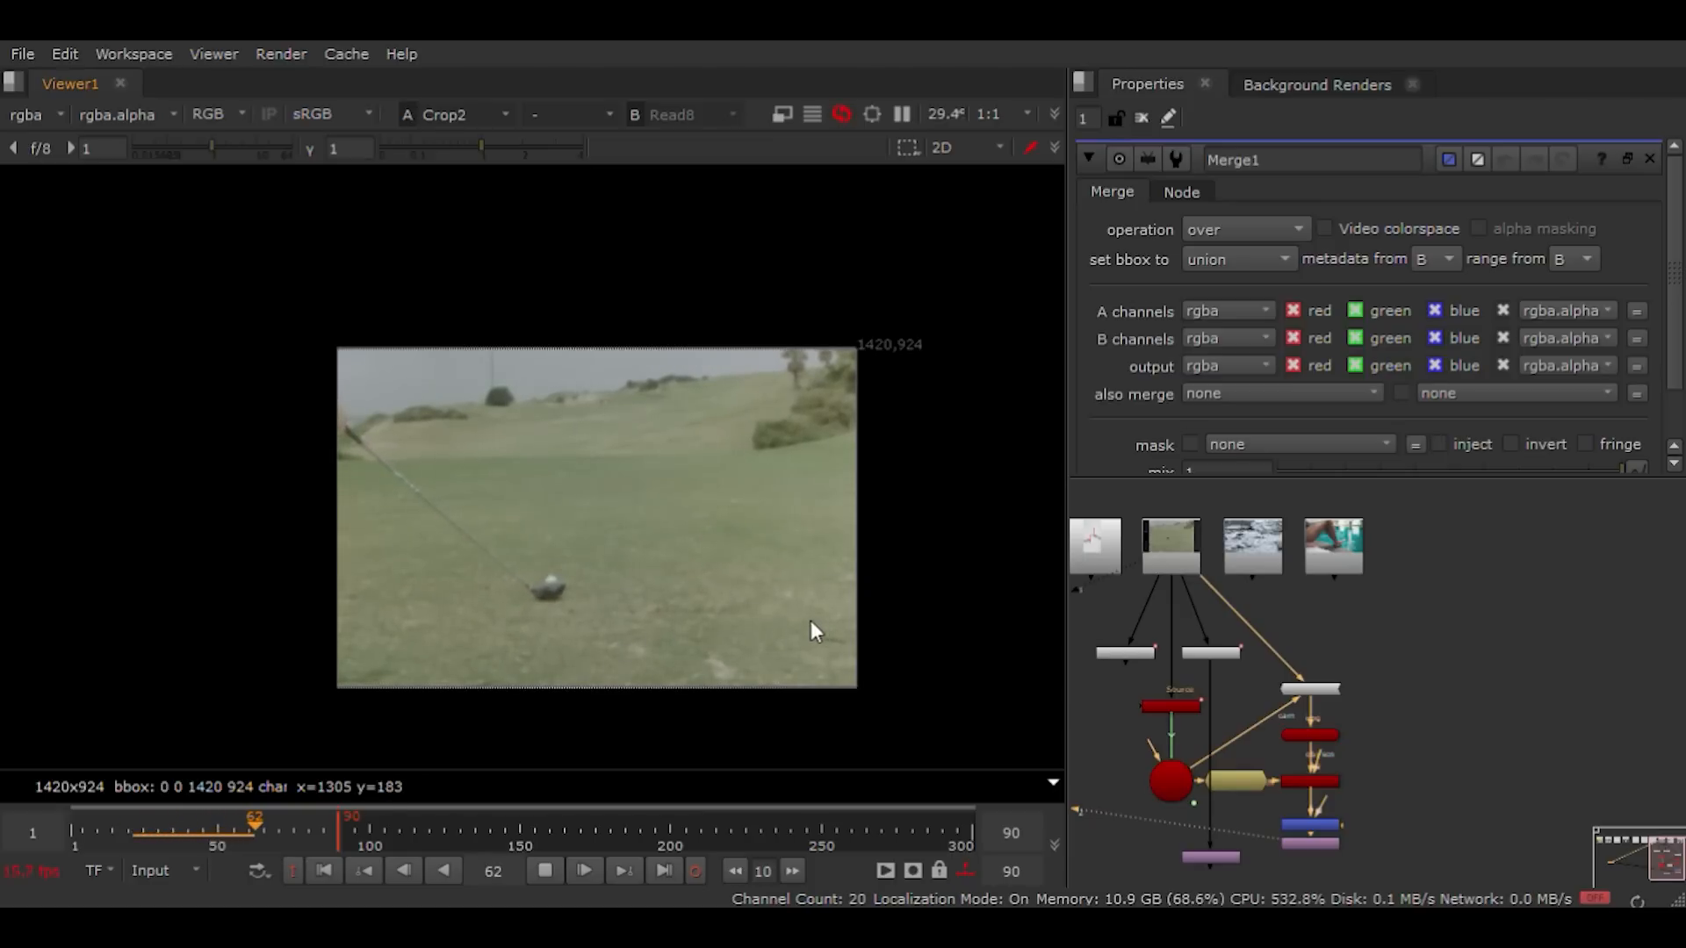
middle_drag(810, 620, 635, 608)
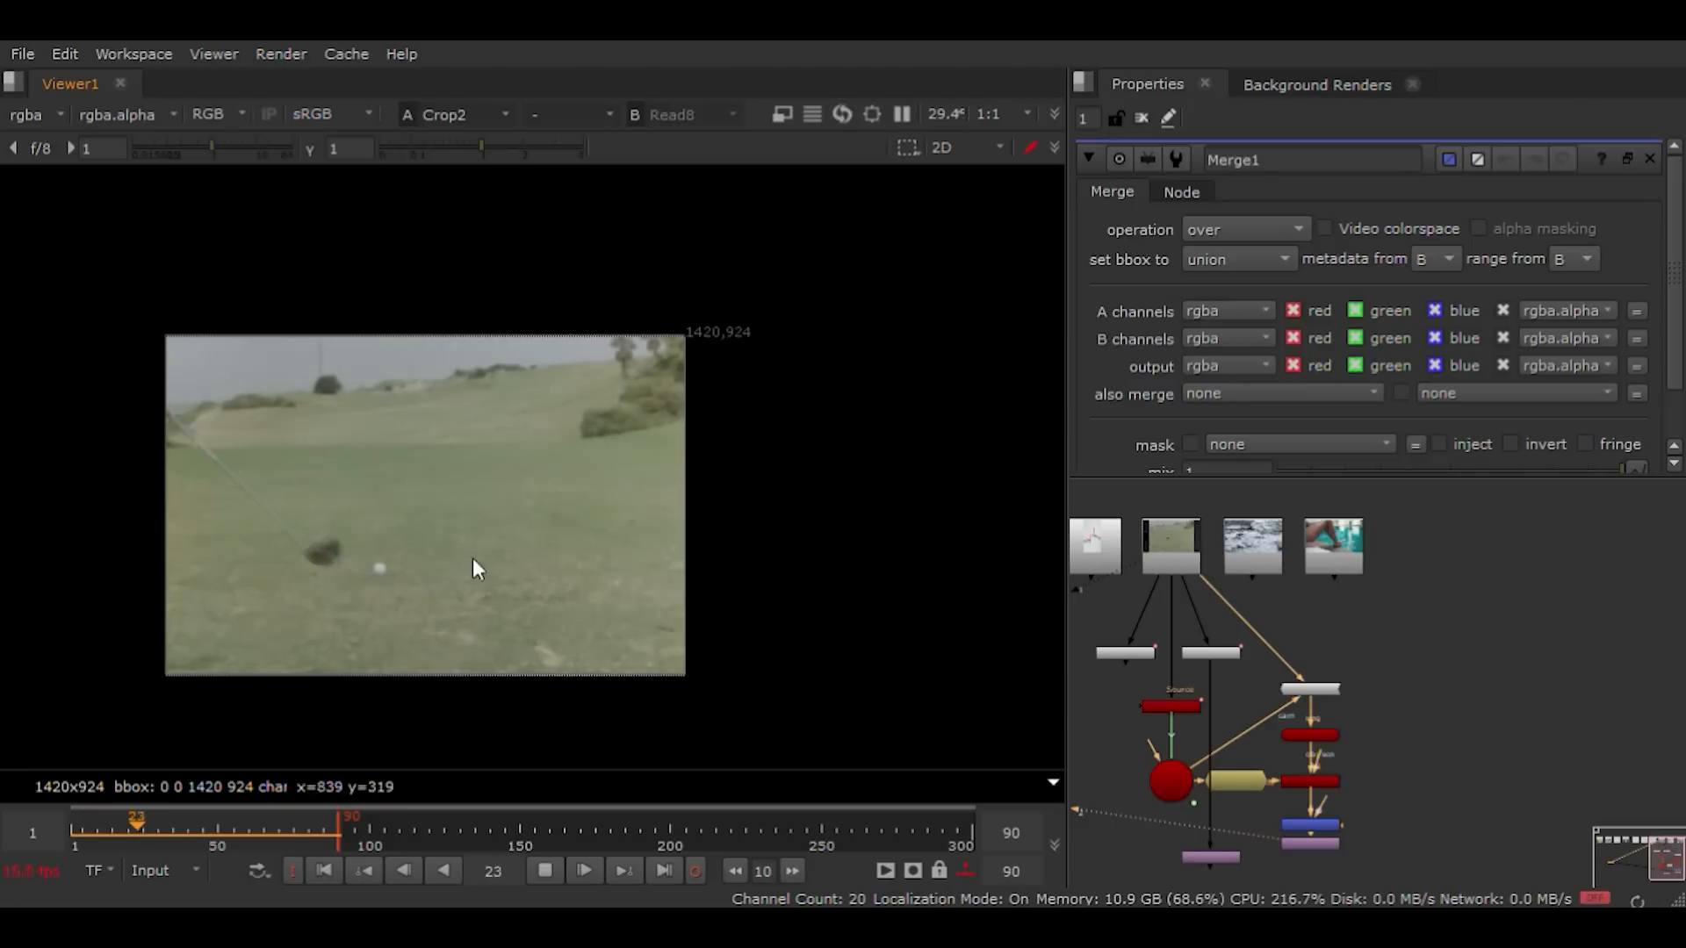
middle_drag(352, 550, 518, 518)
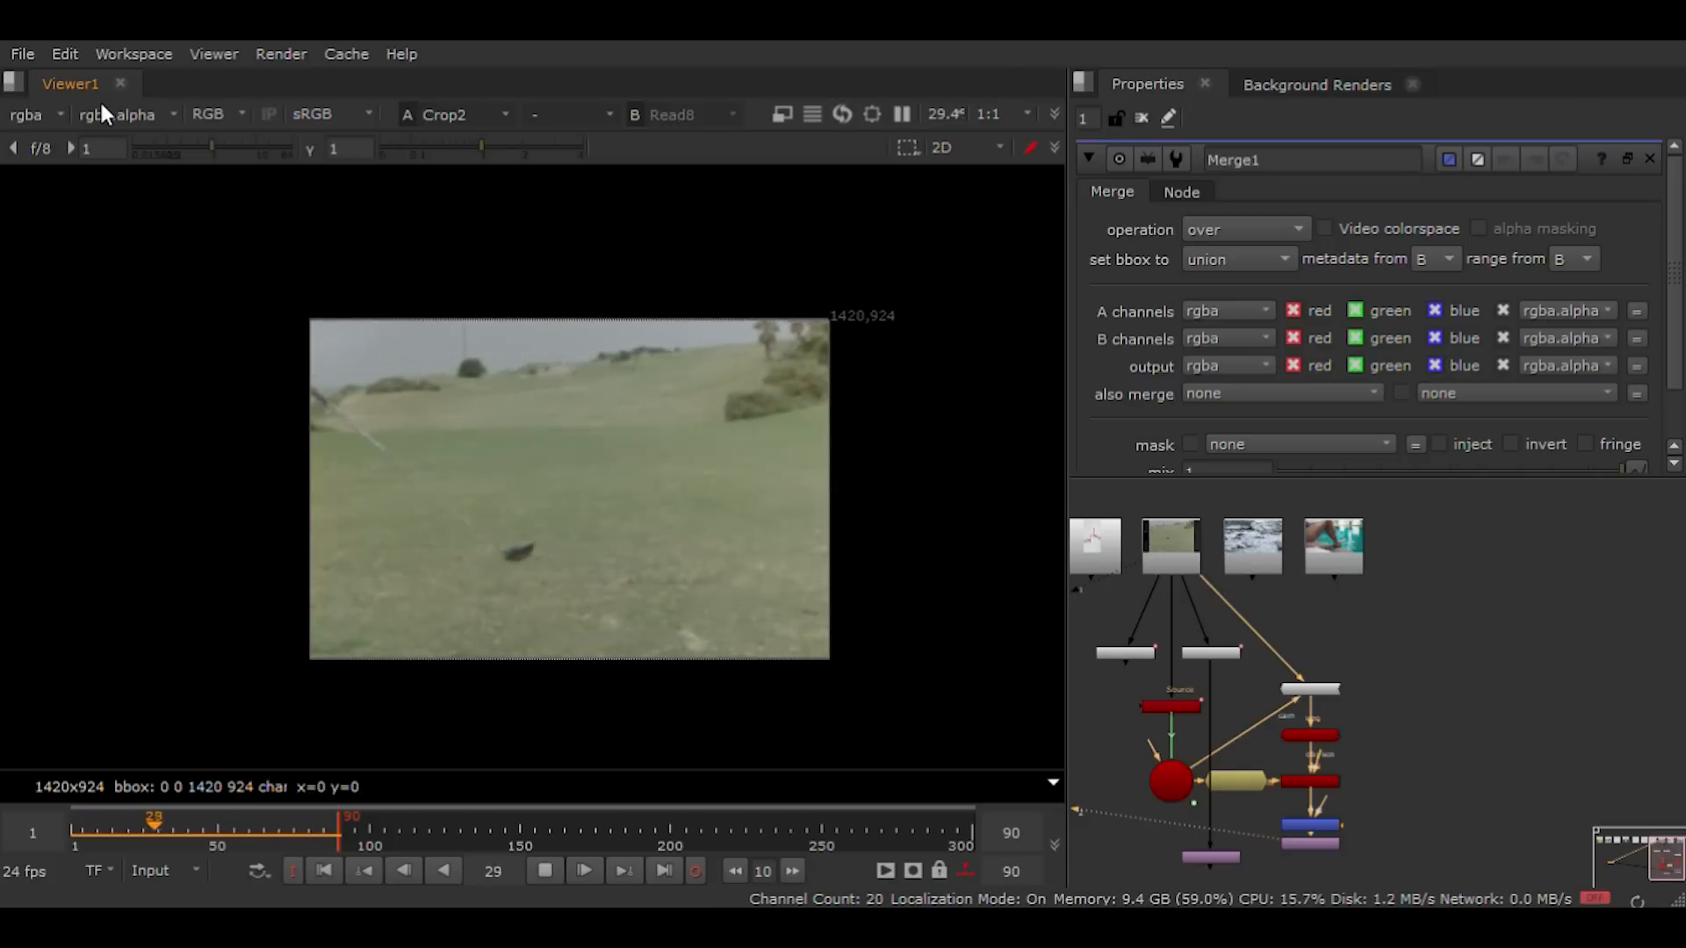
key(space)
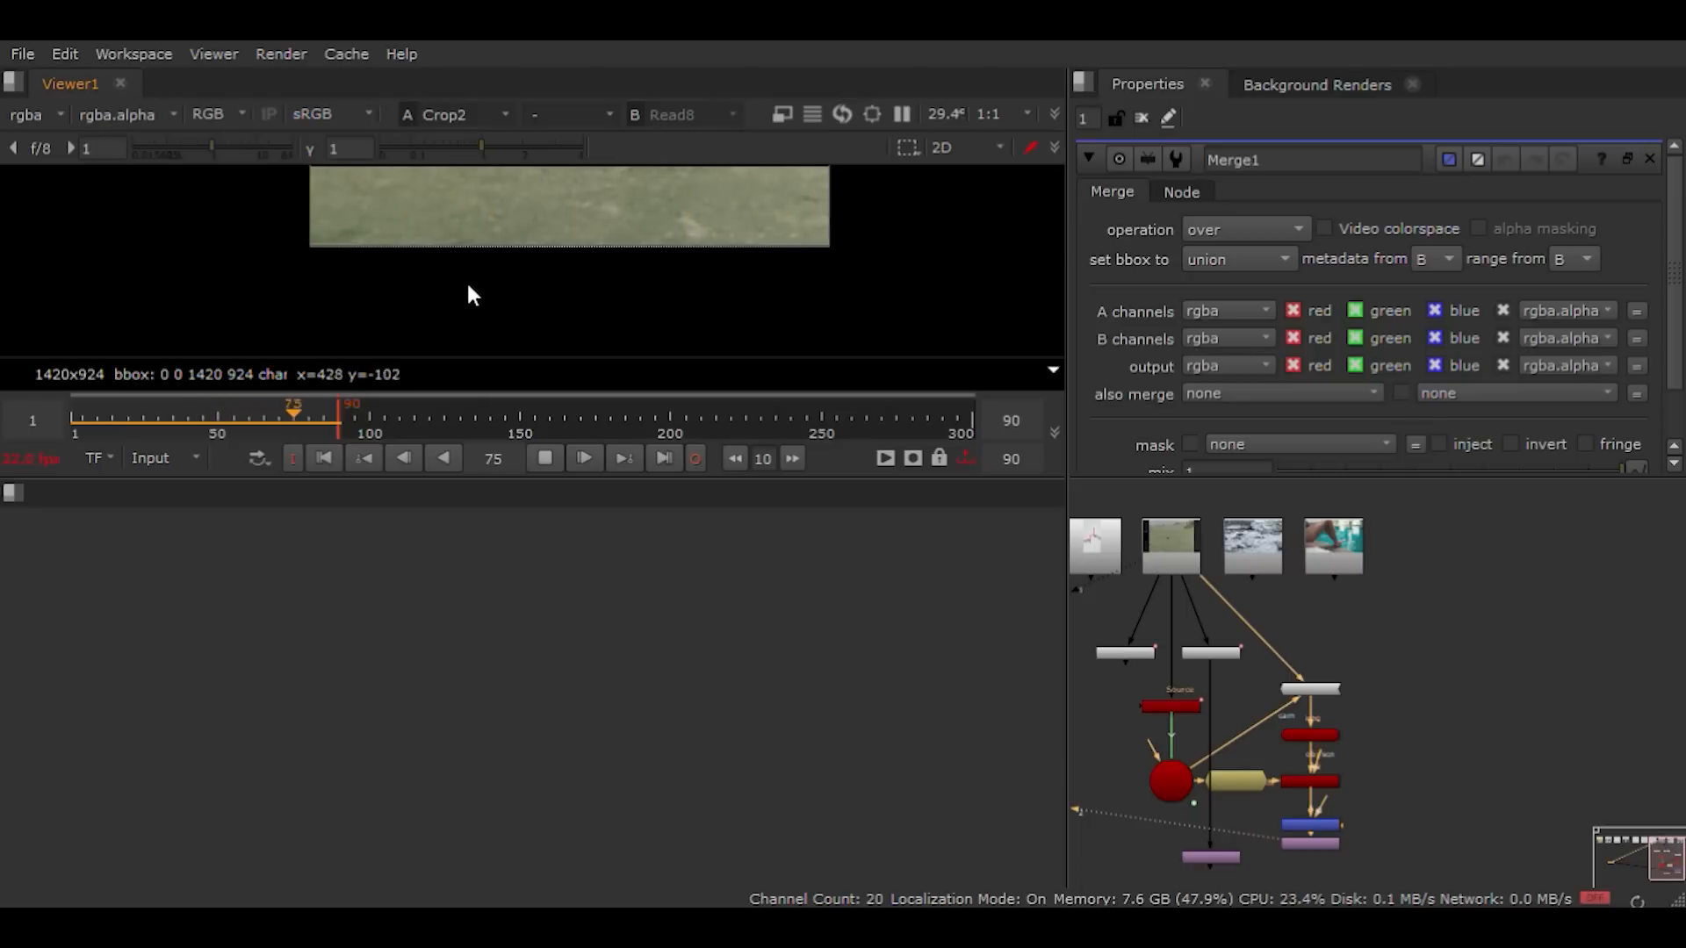
middle_drag(468, 284, 430, 367)
scroll(439, 346, down, 5)
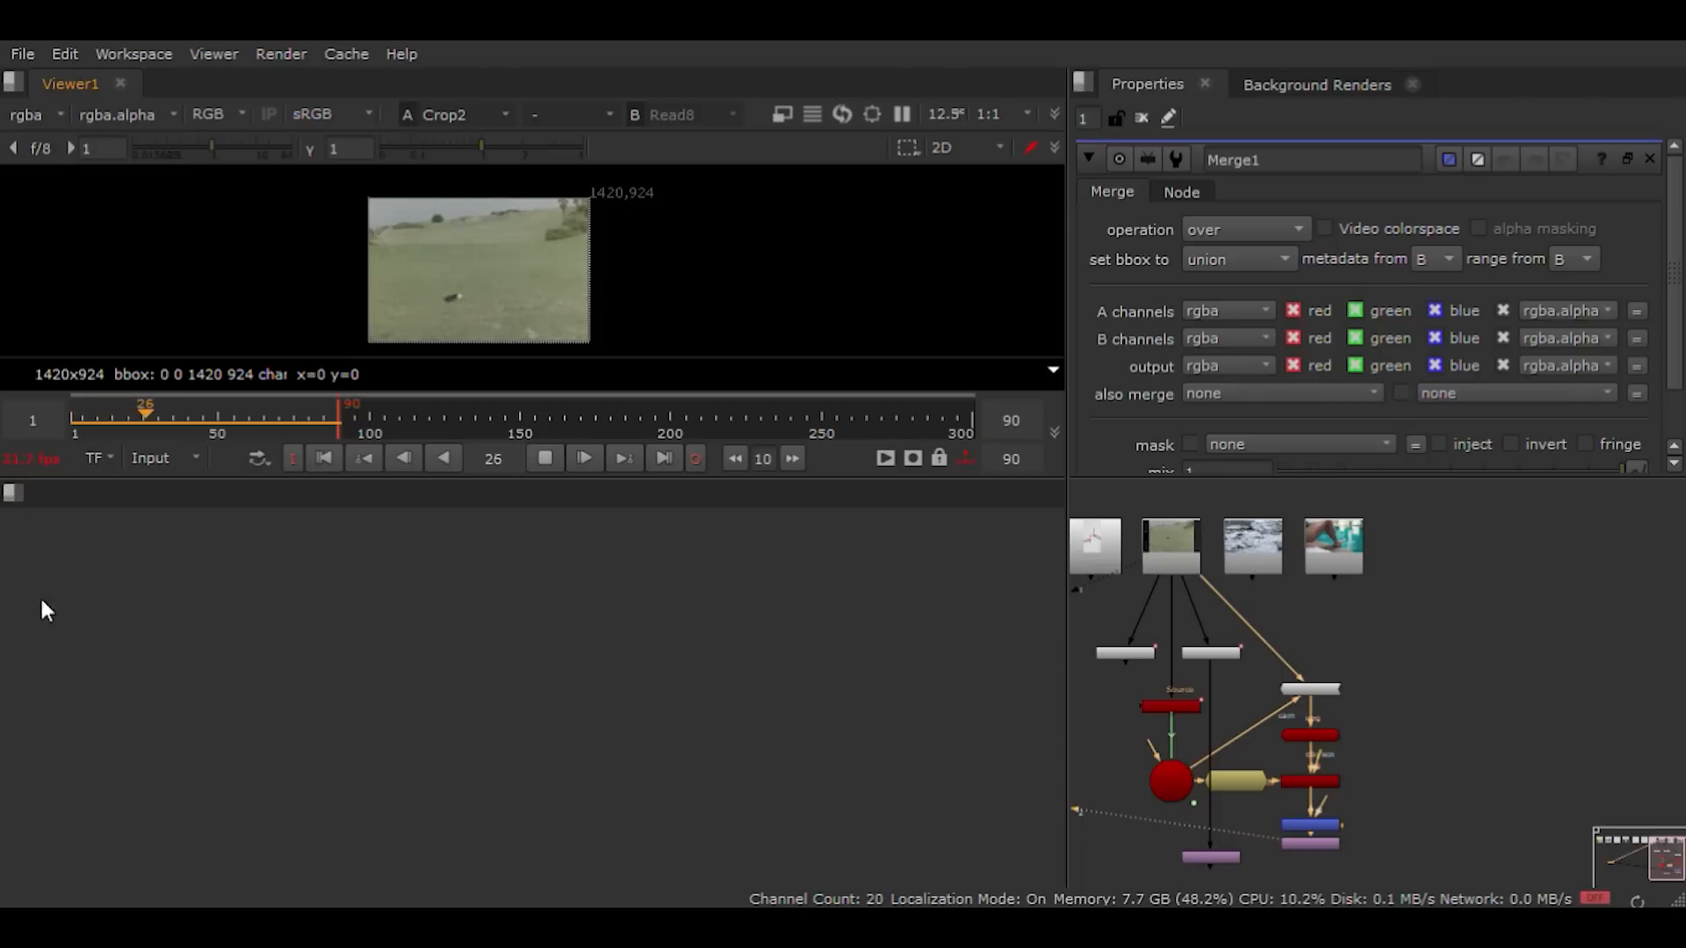
key(shift+Escape)
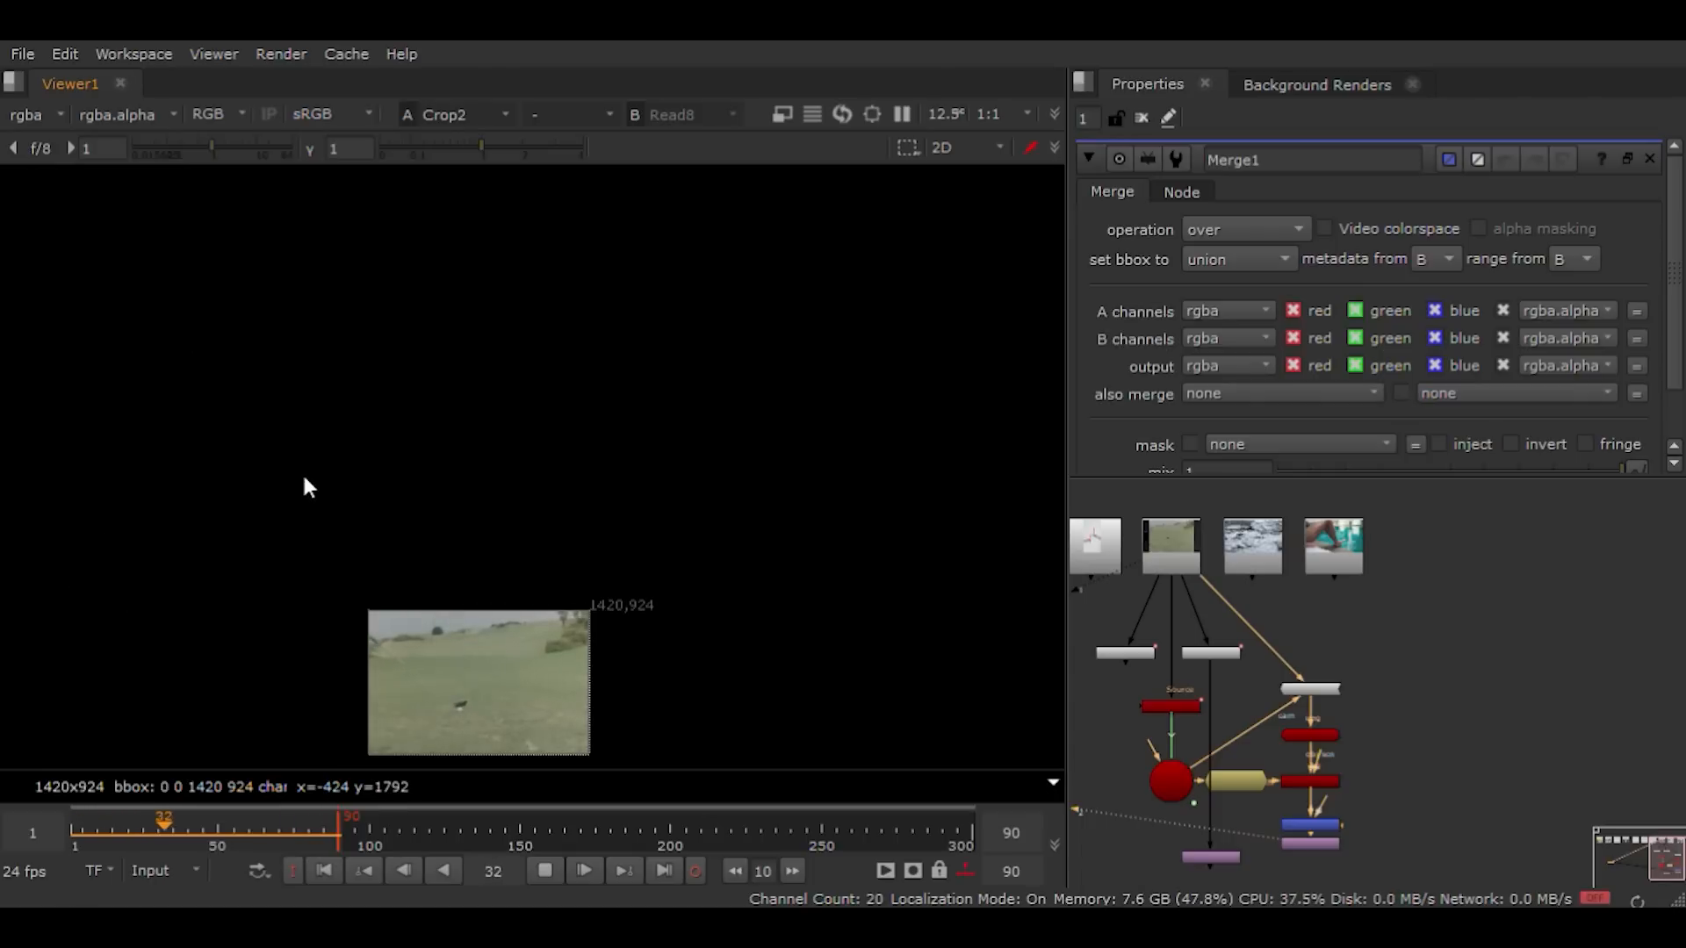
key(f)
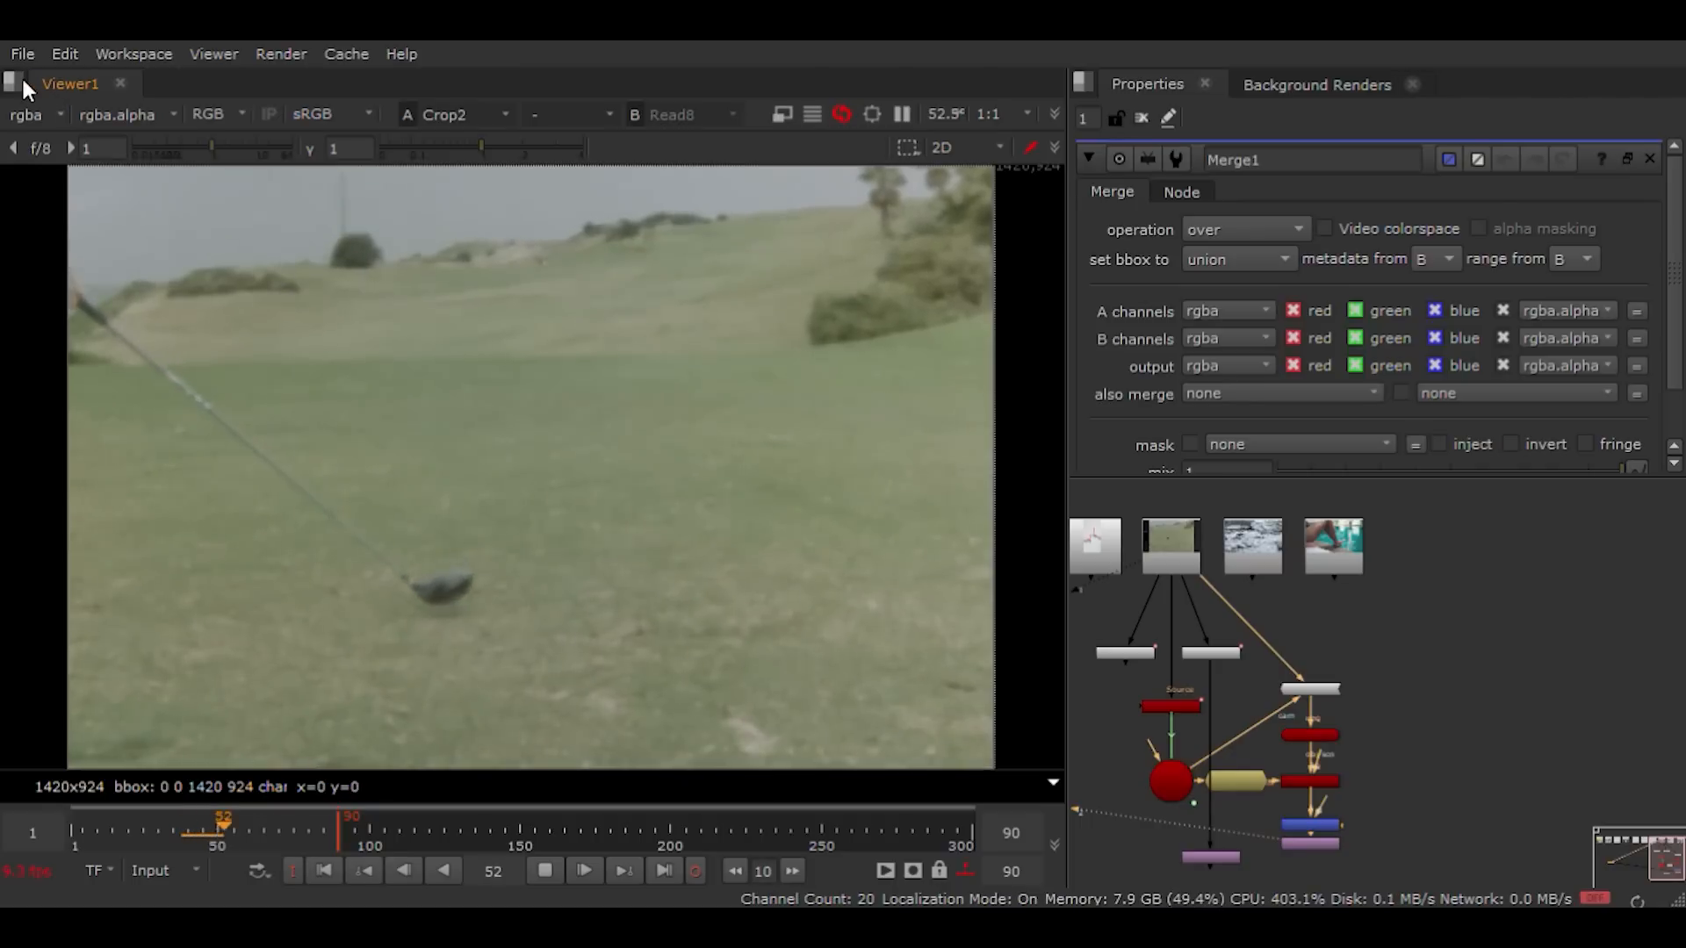
Step: Split the viewer pane side by side and create a second viewer connected to the golf footage's Read node
click(66, 142)
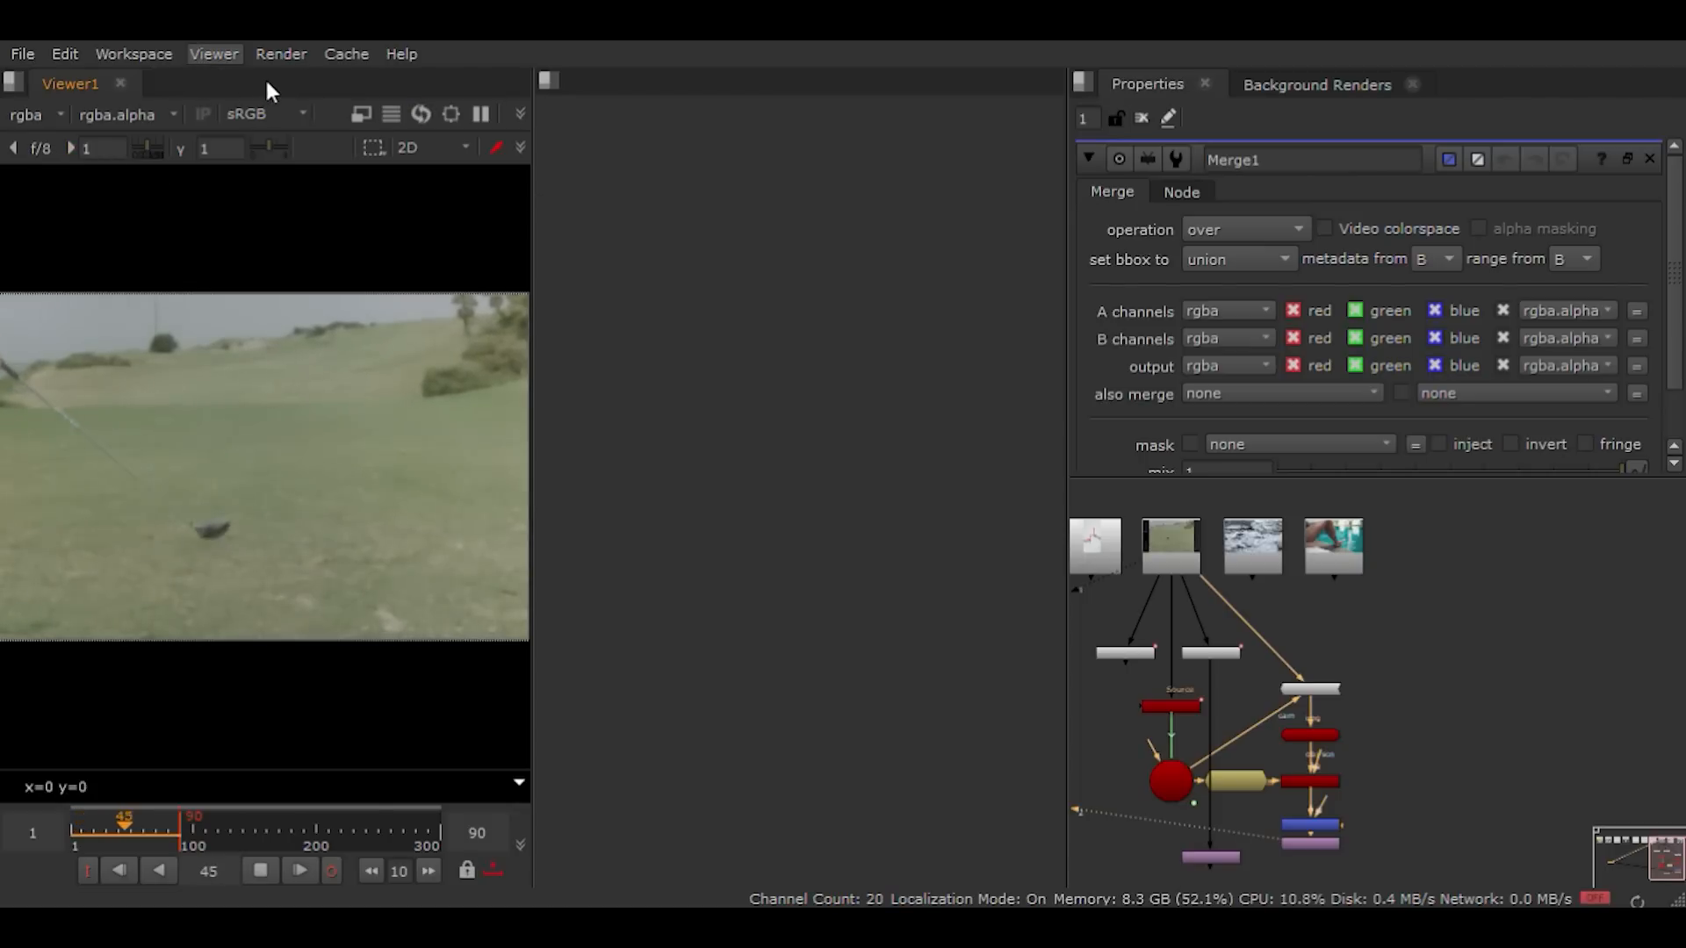
key(ctrl+i)
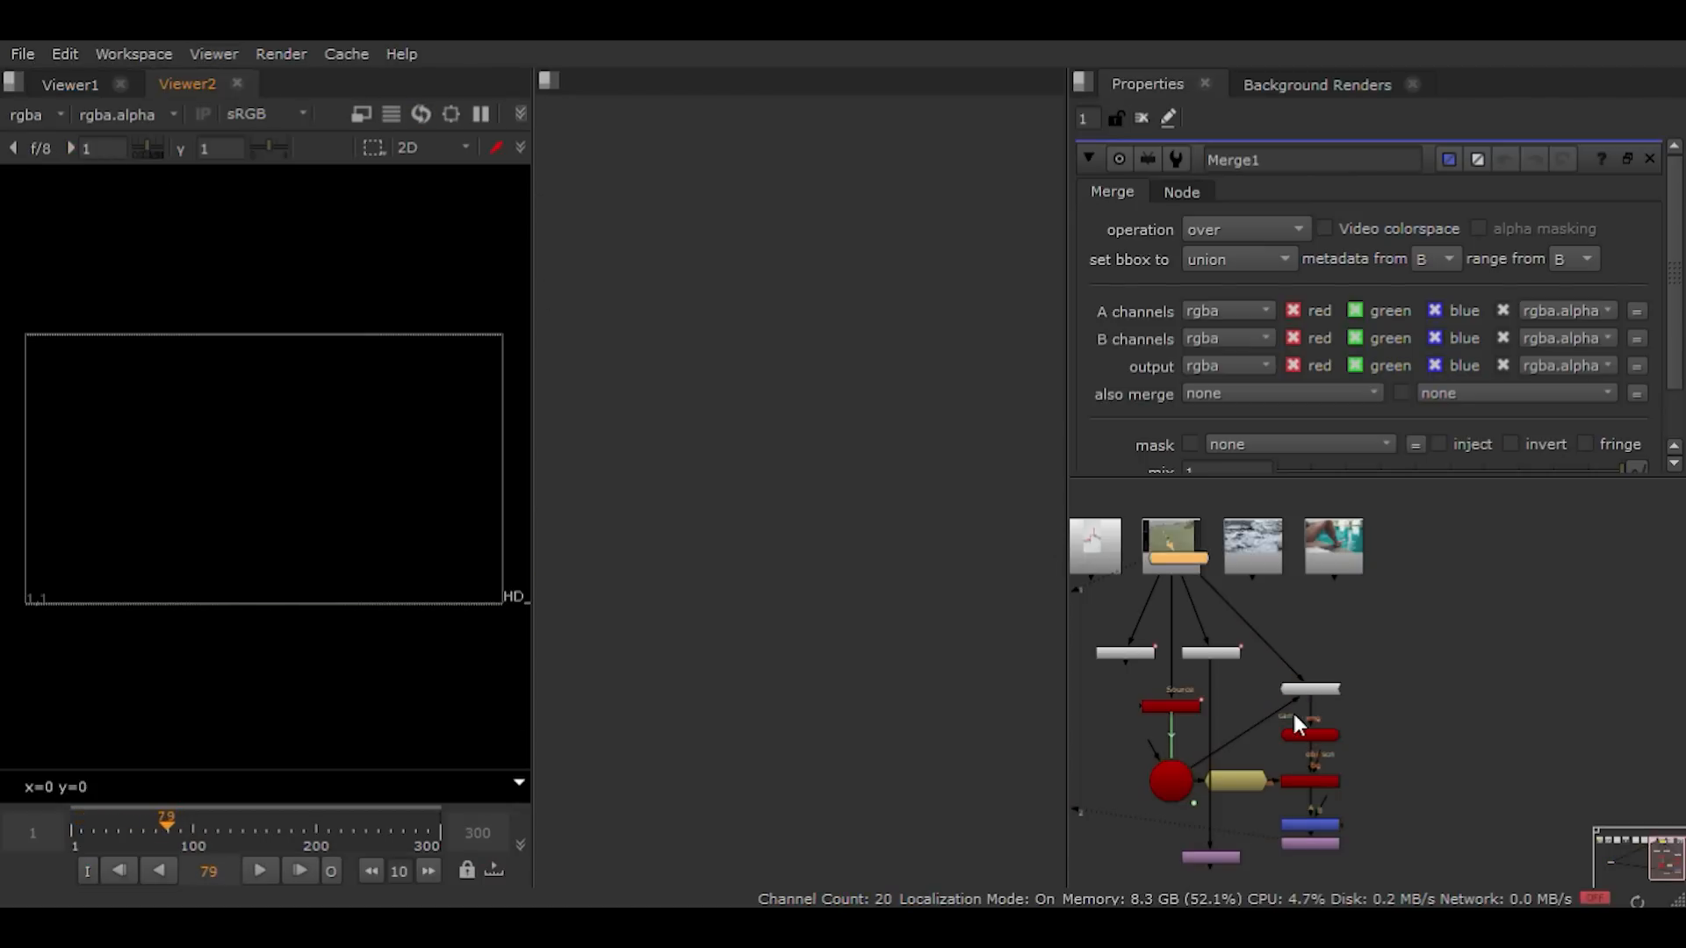
drag(1183, 558, 1391, 765)
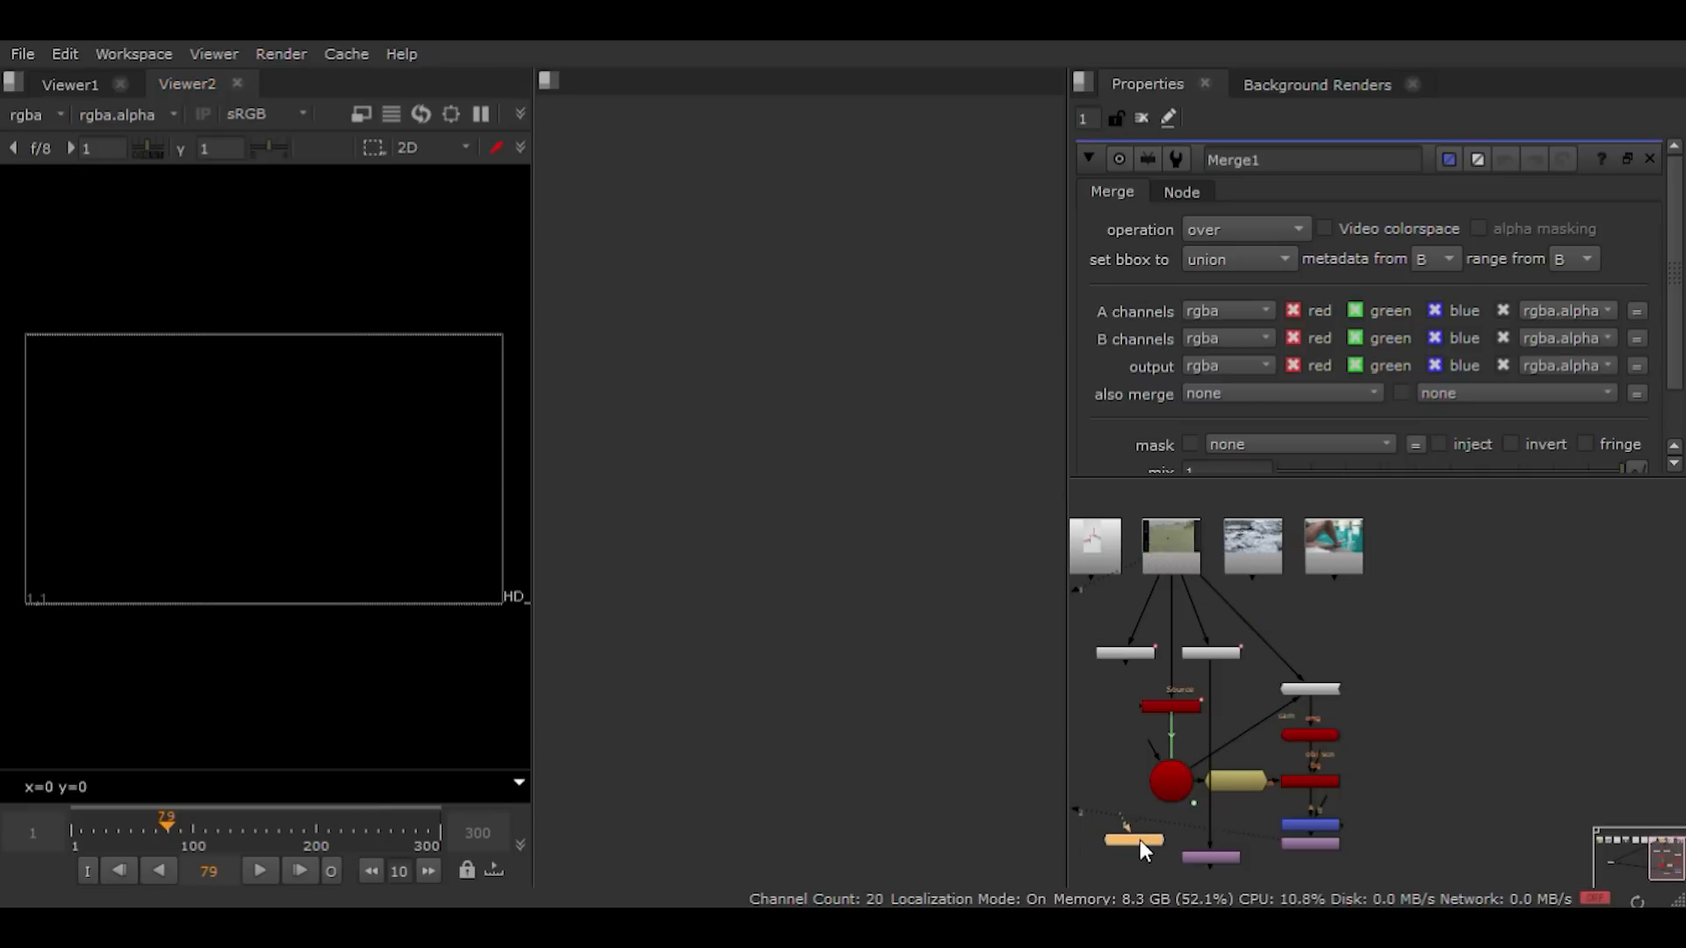
middle_drag(1134, 850, 1171, 818)
drag(1152, 821, 1188, 552)
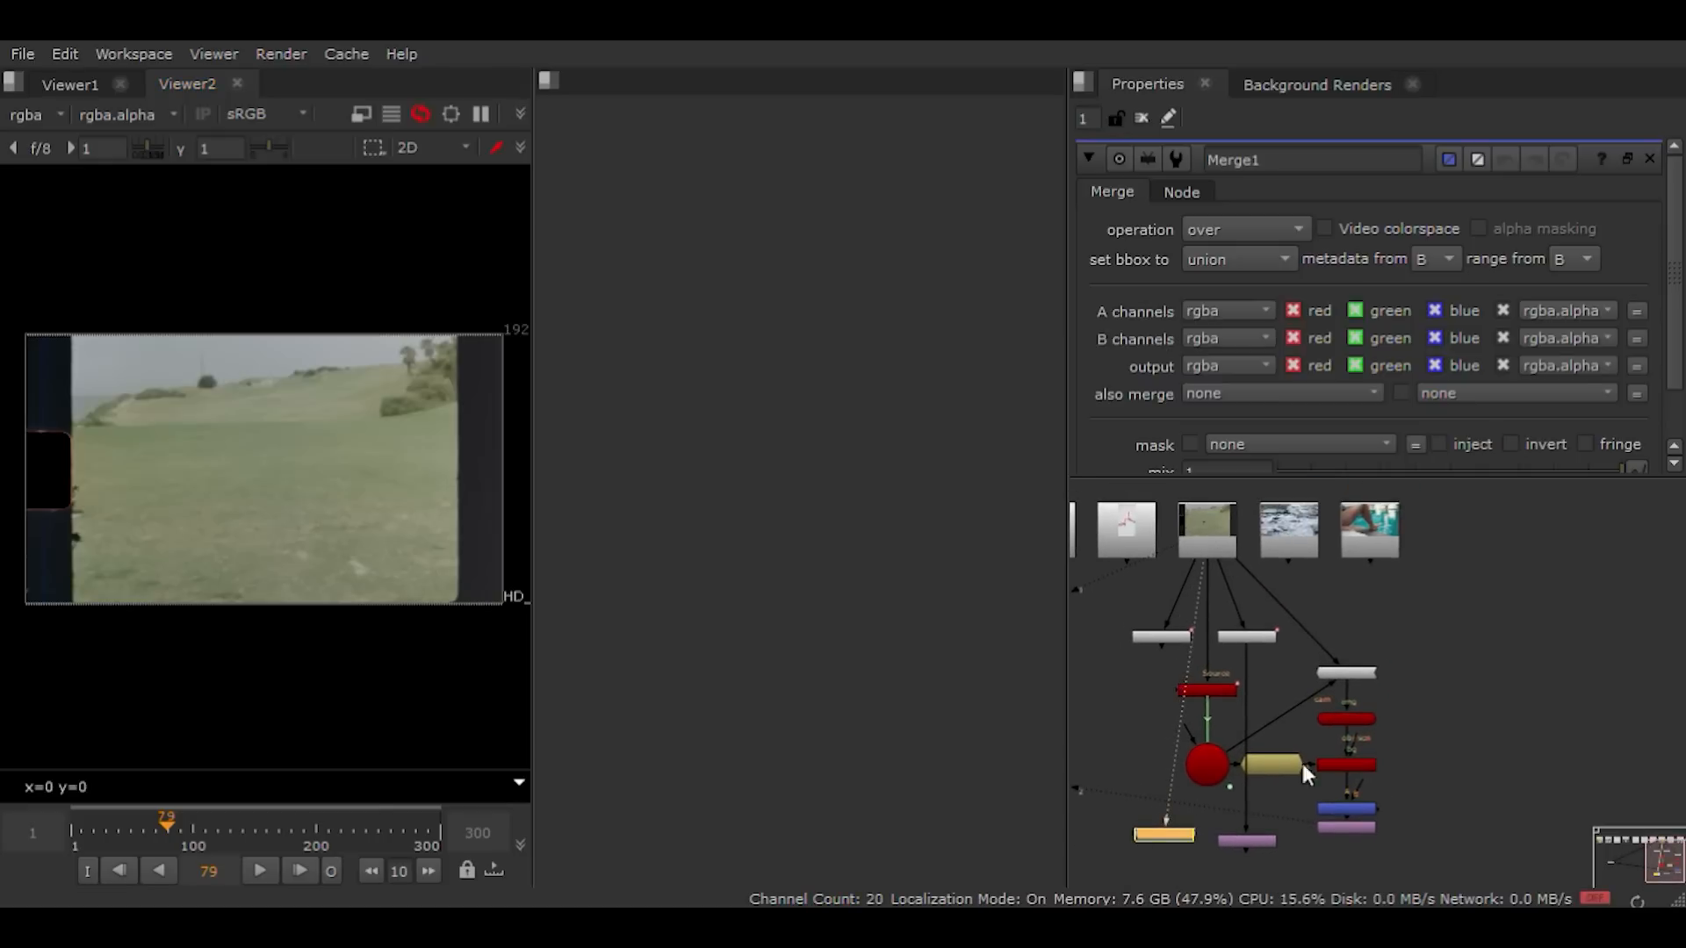
Step: Reconnect the second viewer's input to the Crop node beneath the Merge at the end of the projection branch
middle_drag(1150, 800, 1239, 757)
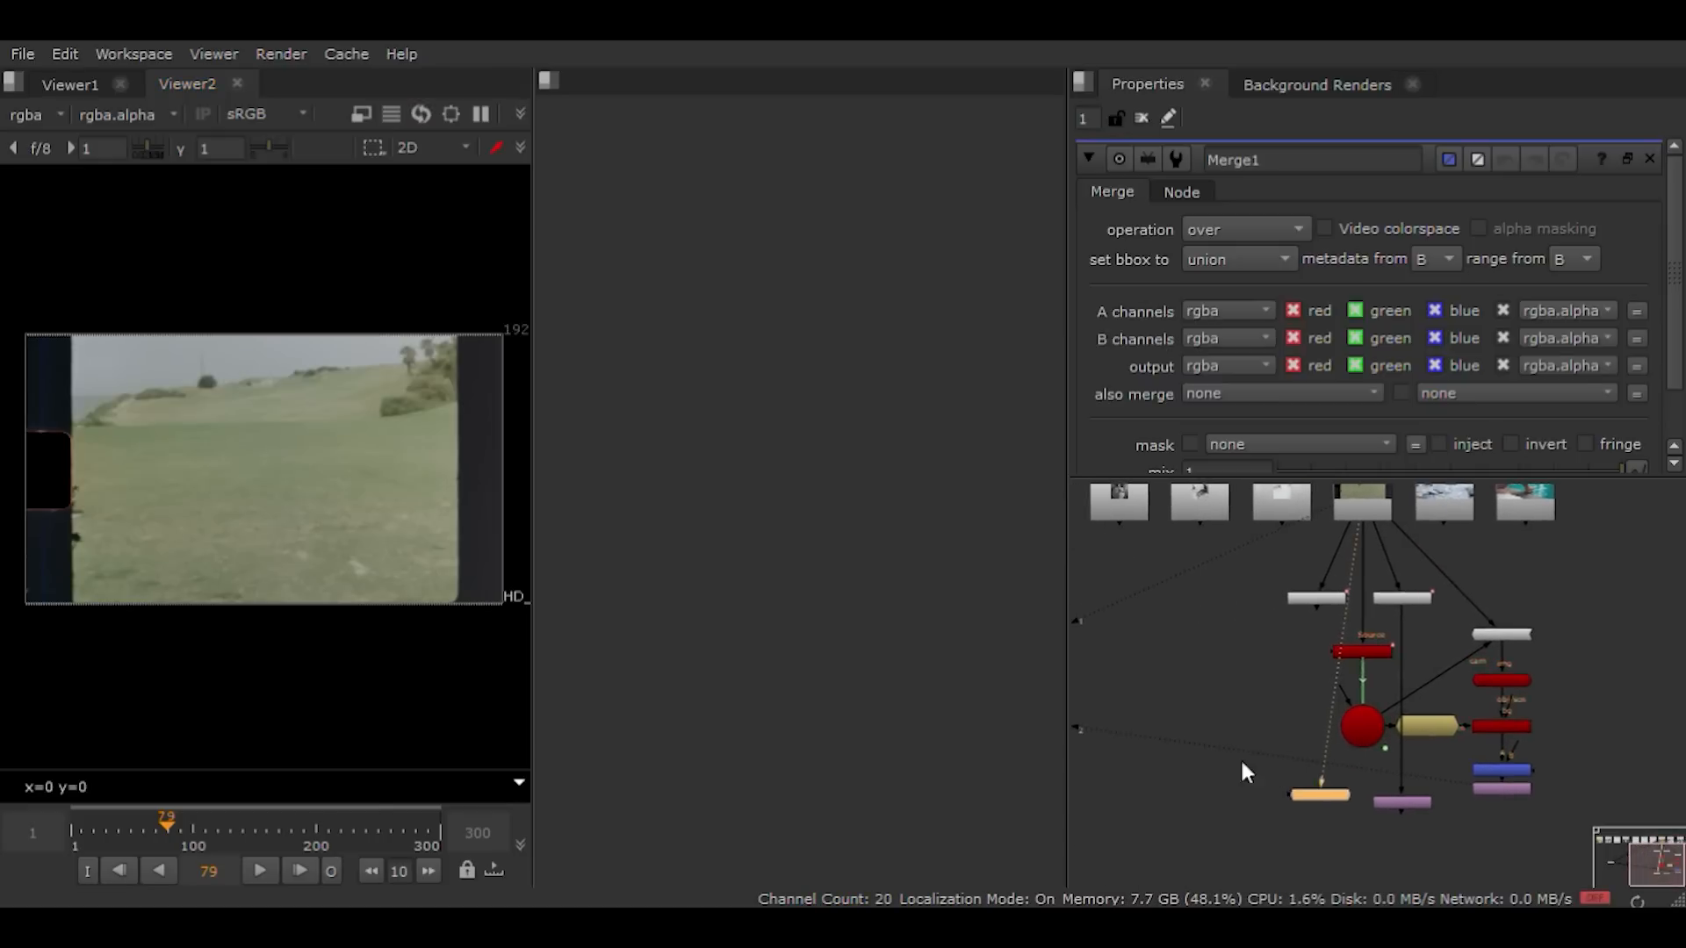
scroll(1207, 755, down, 3)
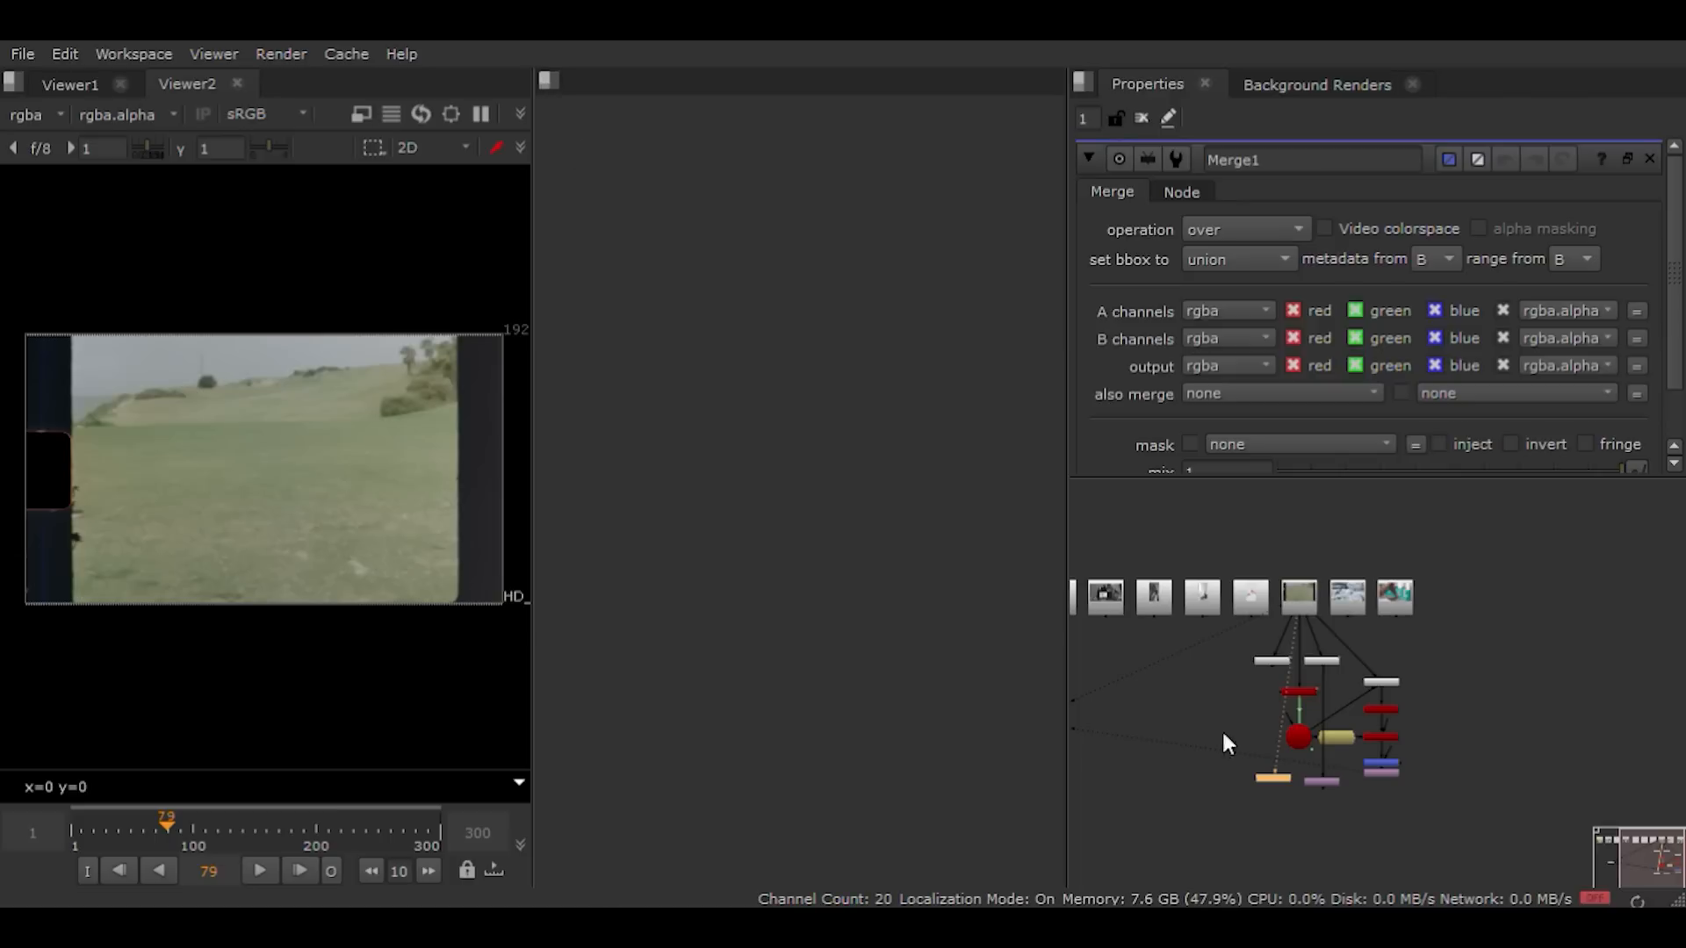
click(1248, 723)
scroll(1266, 783, up, 2)
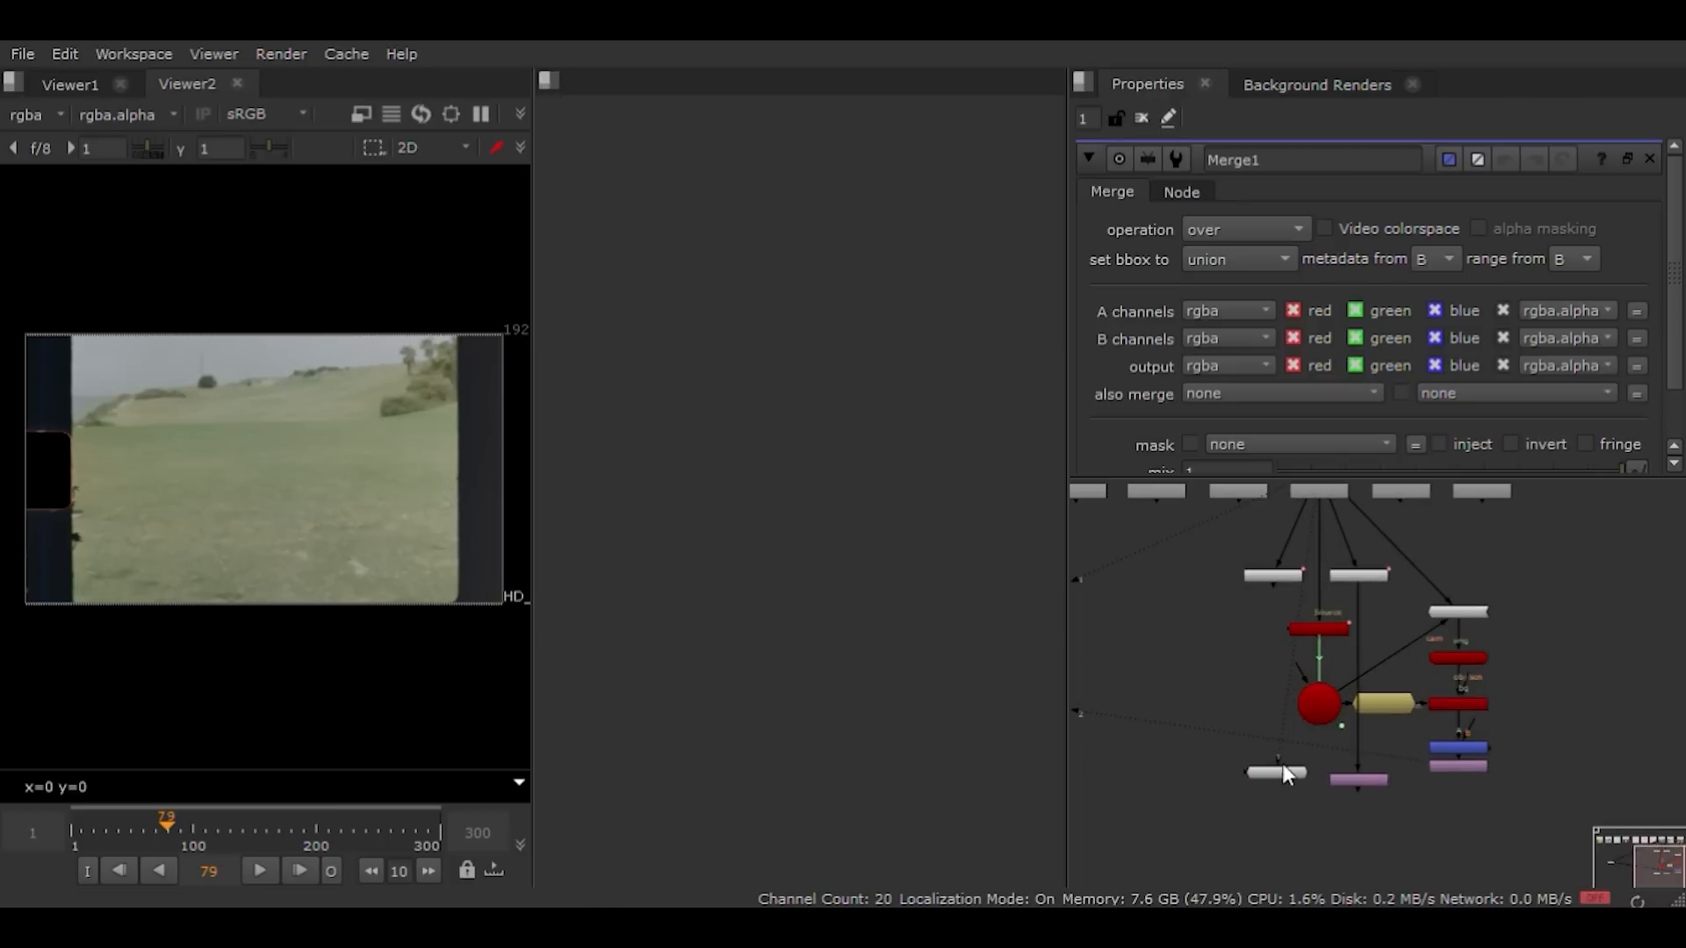
drag(1281, 762, 1440, 767)
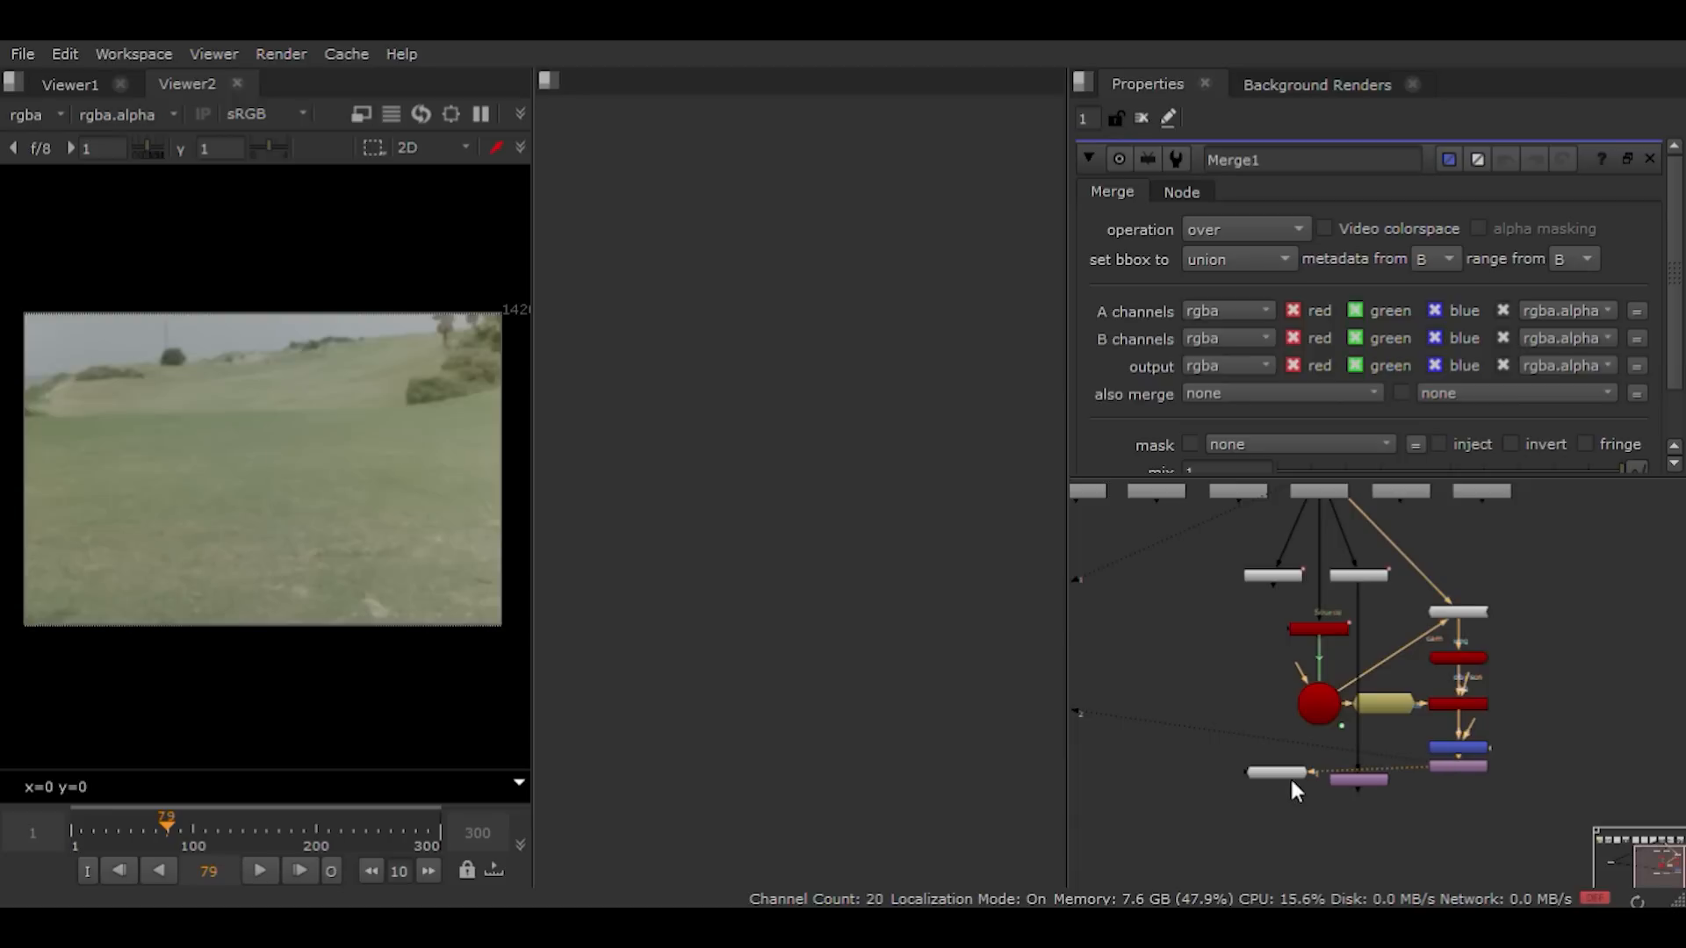
Step: Display the original golf footage in Viewer1 and dock Viewer2 in the empty pane beside it
middle_drag(1183, 608, 1324, 688)
click(1103, 738)
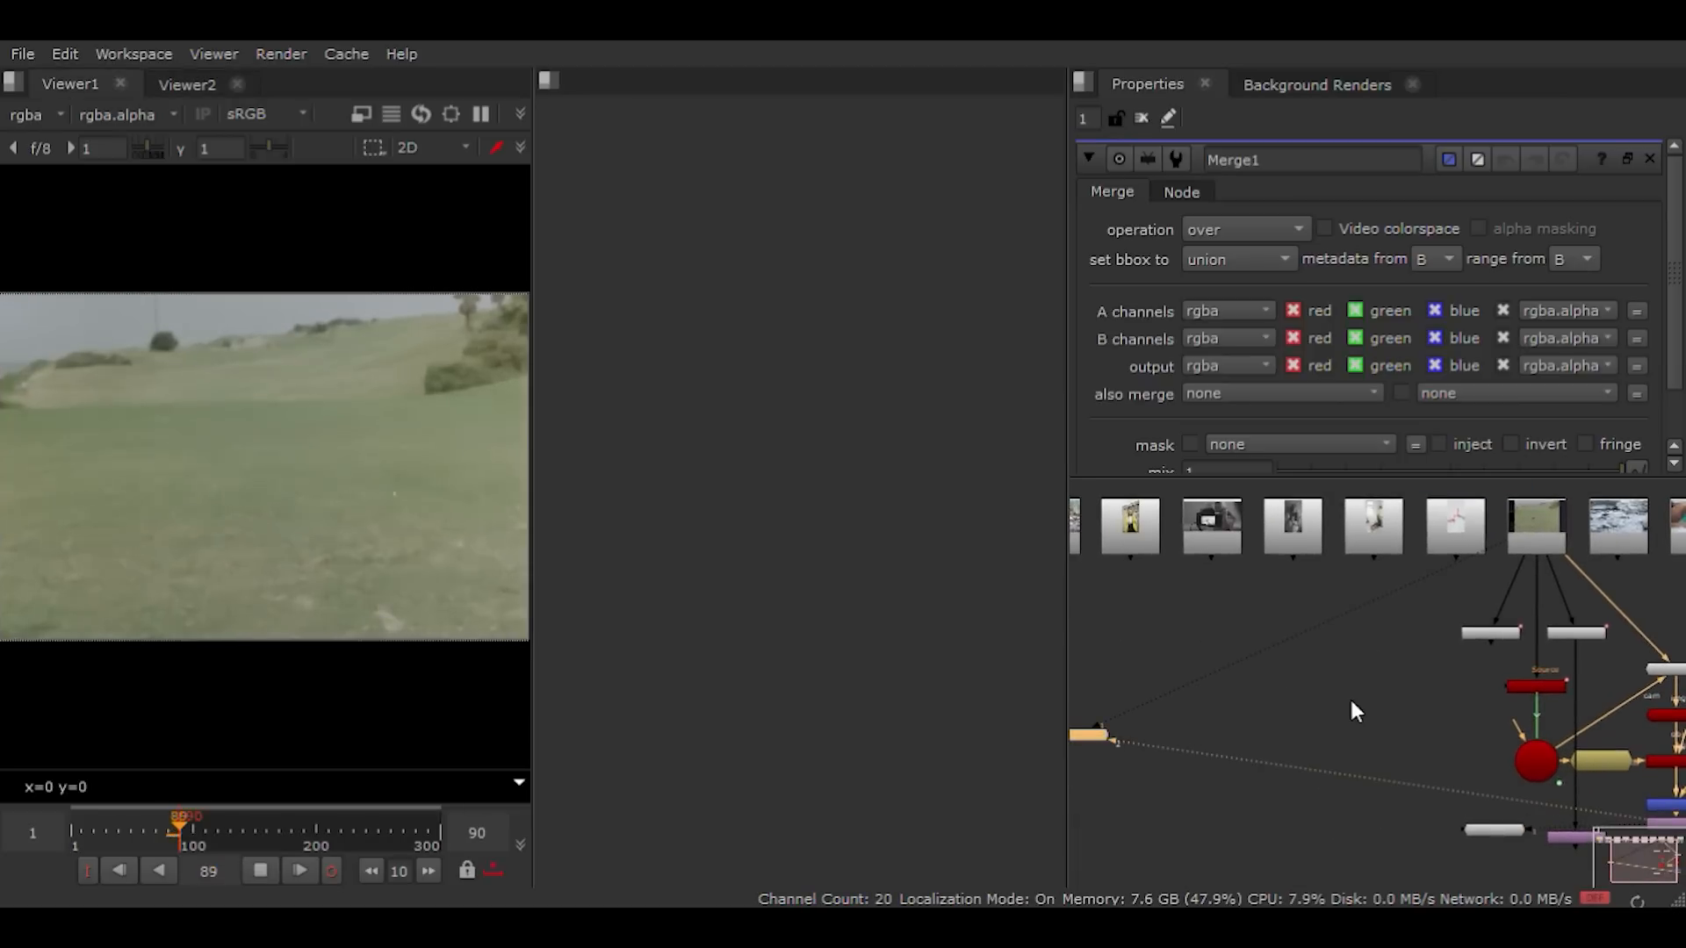
middle_drag(1348, 695, 1283, 657)
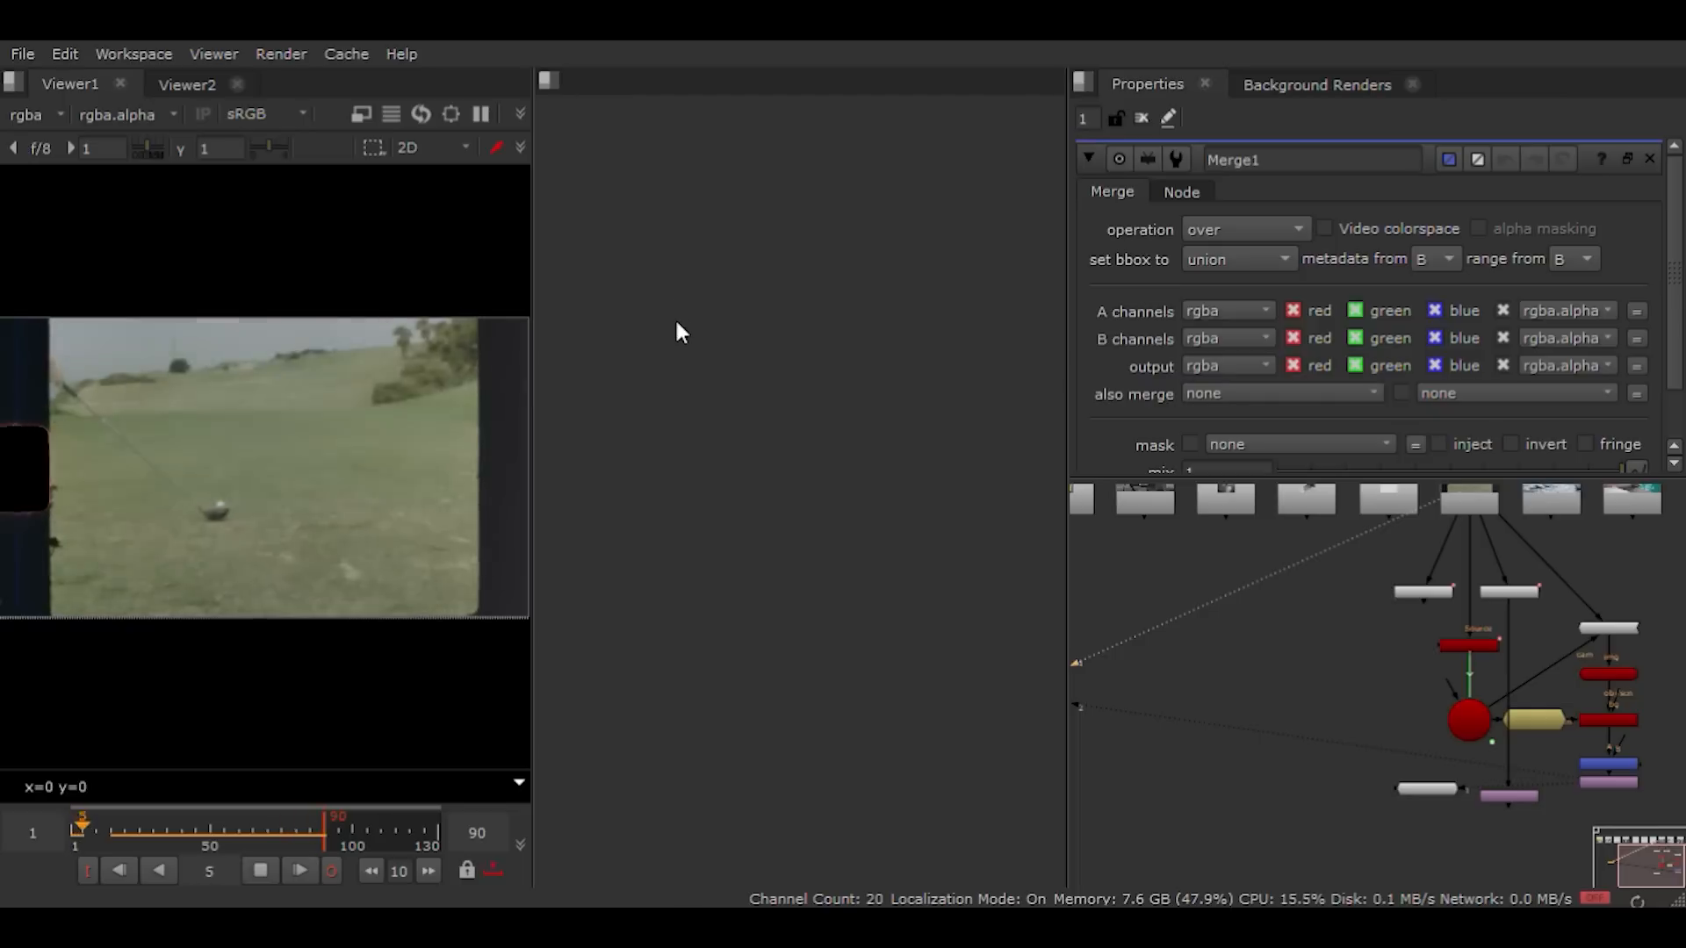
drag(860, 482, 864, 631)
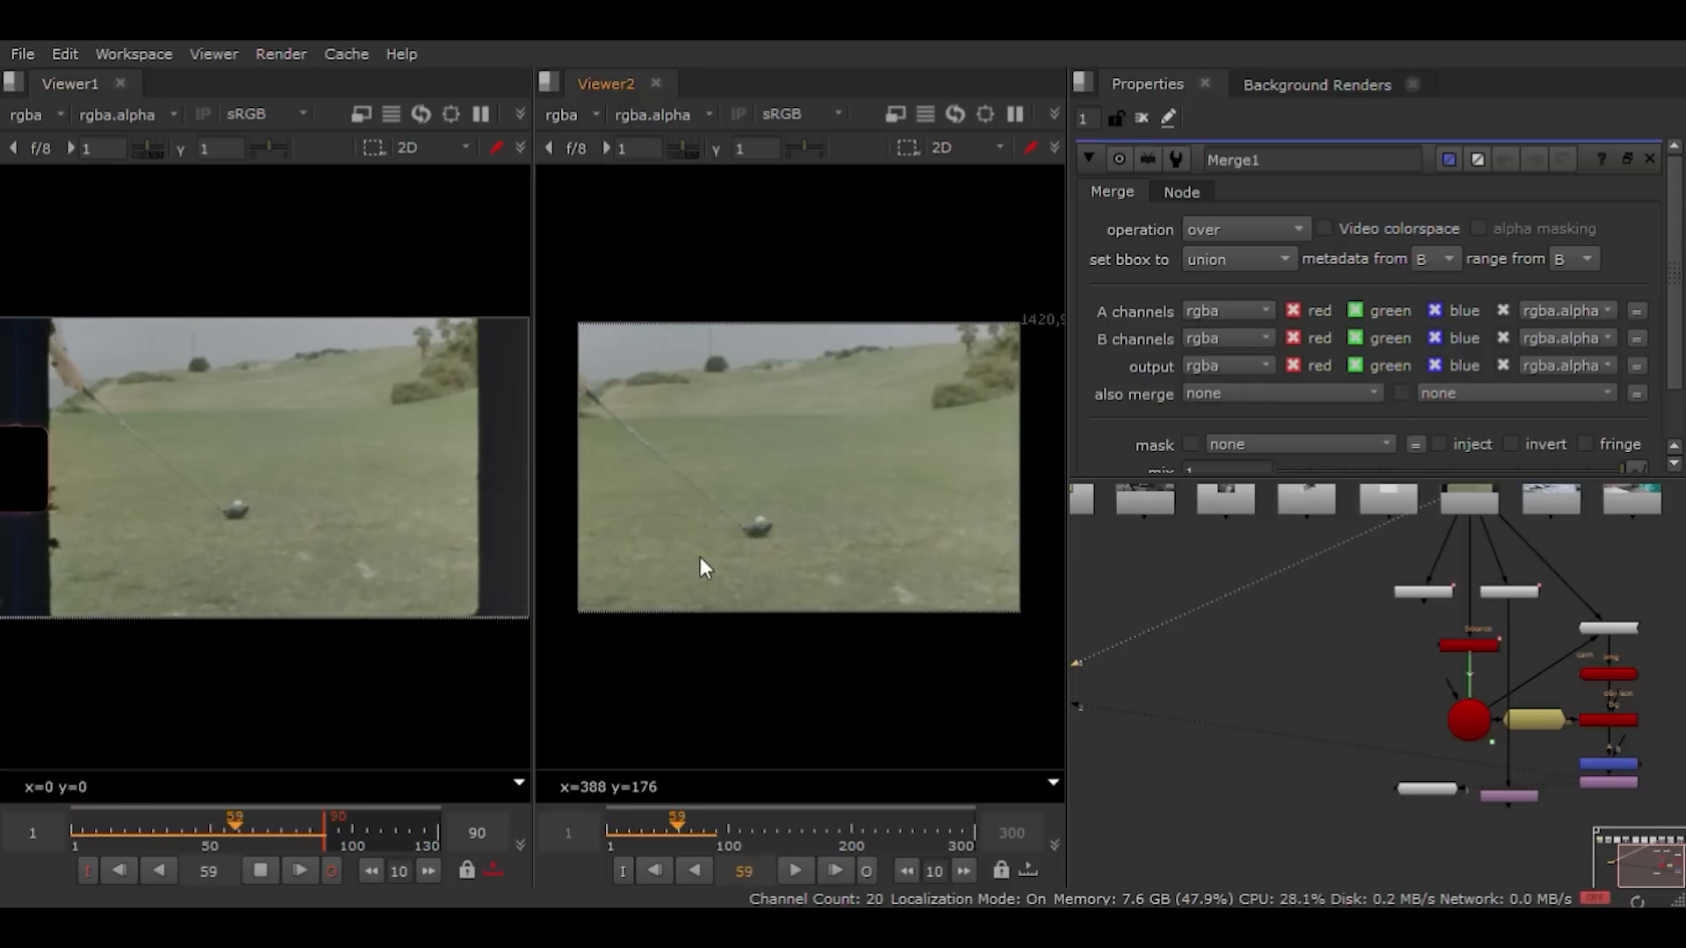
Step: Frame both viewers and compare the motion of the original and the stabilised, cropped golf footage during playback
key(f)
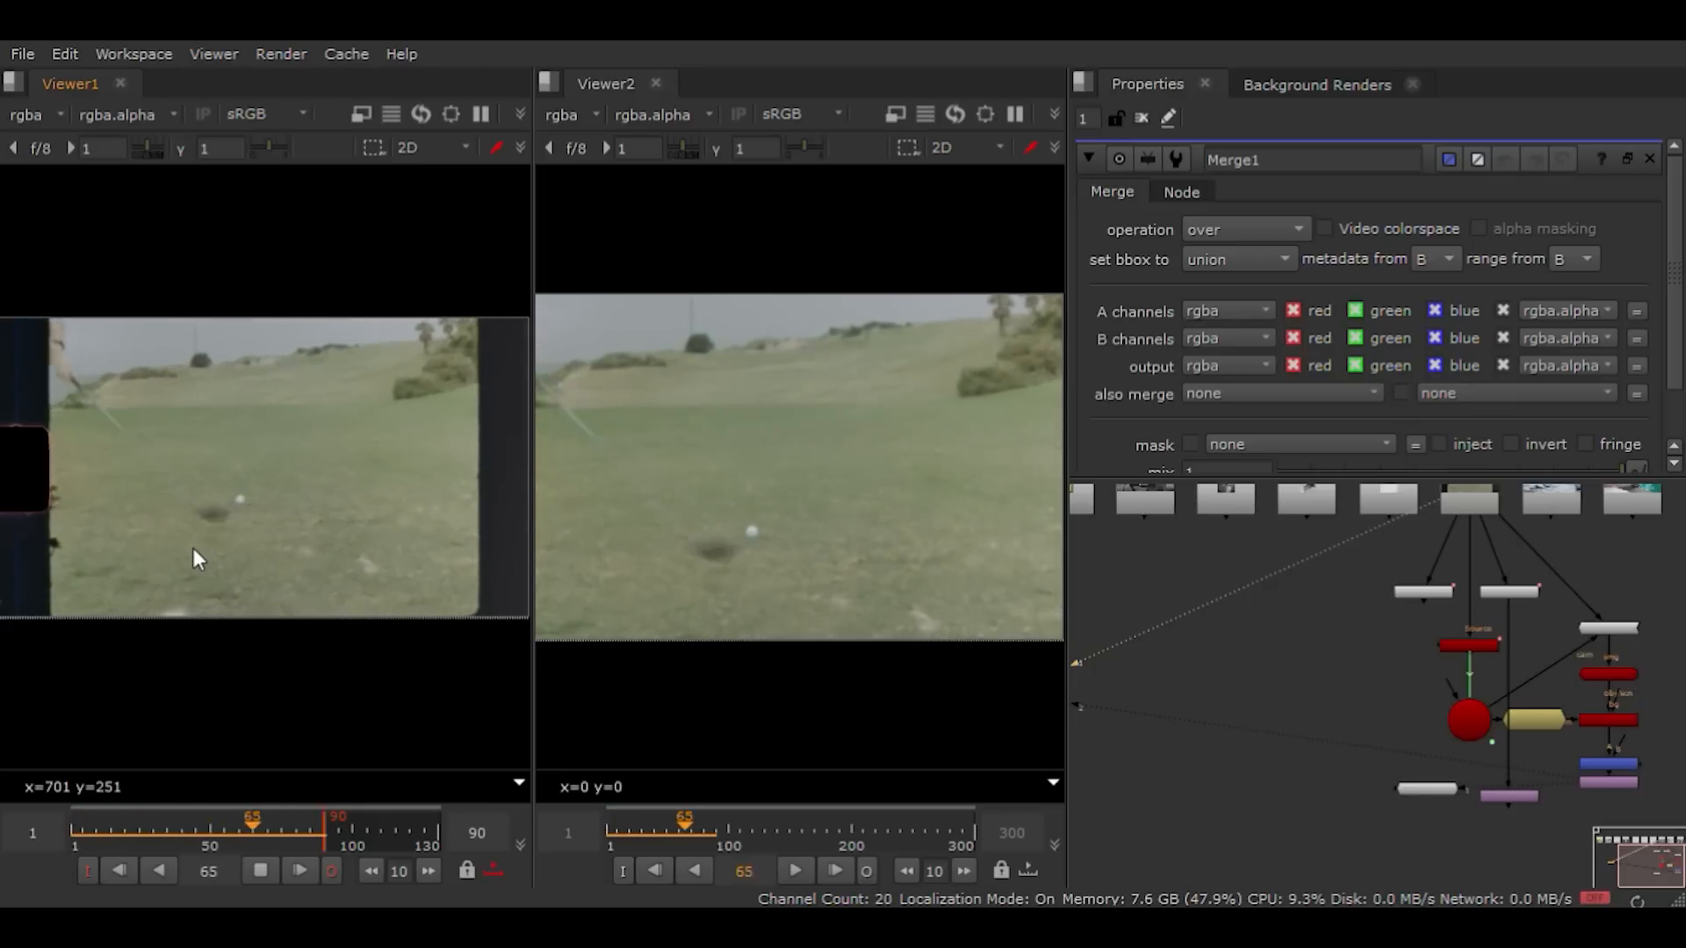
drag(746, 394, 918, 608)
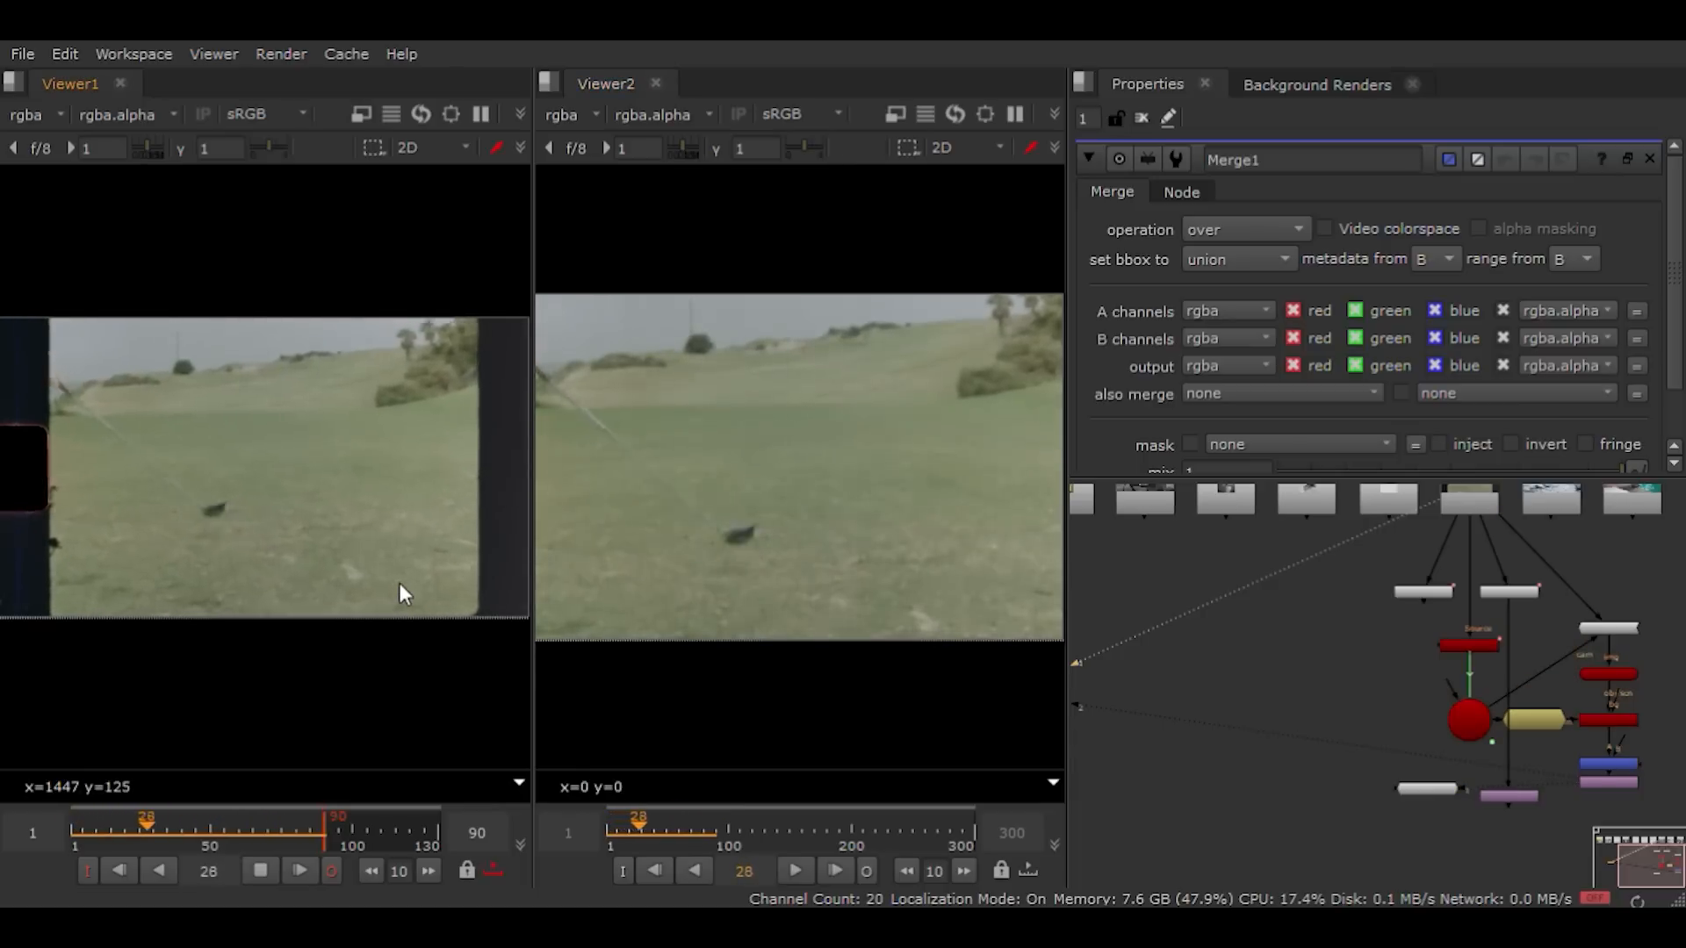
drag(192, 382, 352, 604)
drag(660, 385, 707, 439)
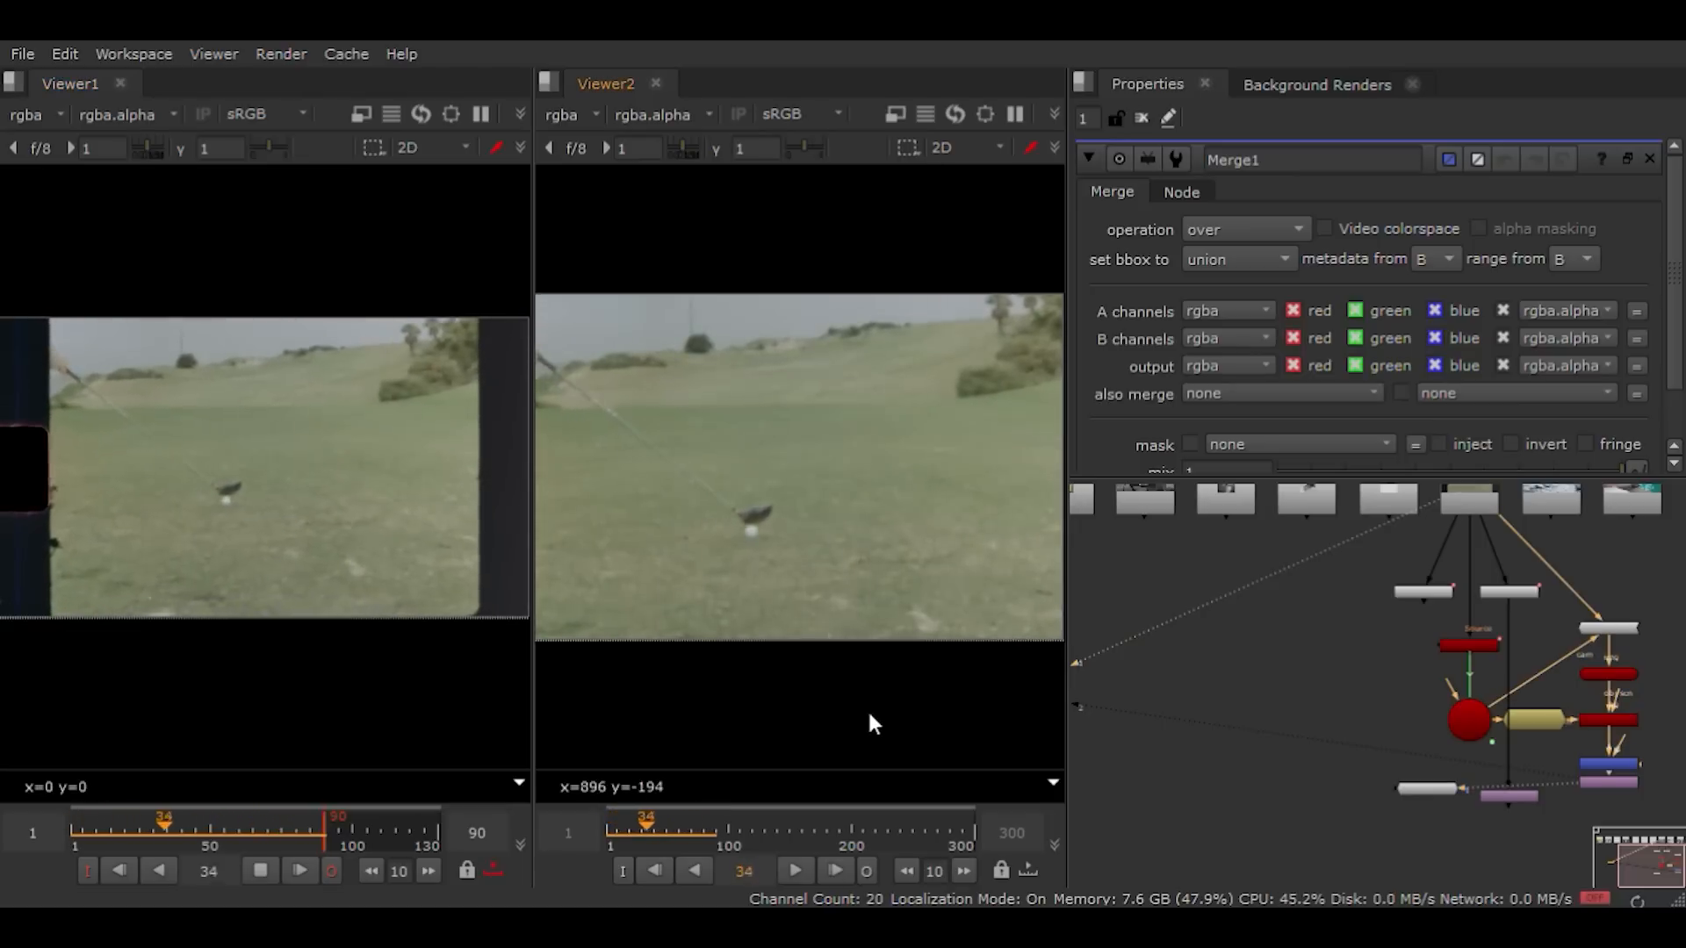
scroll(650, 499, down, 1)
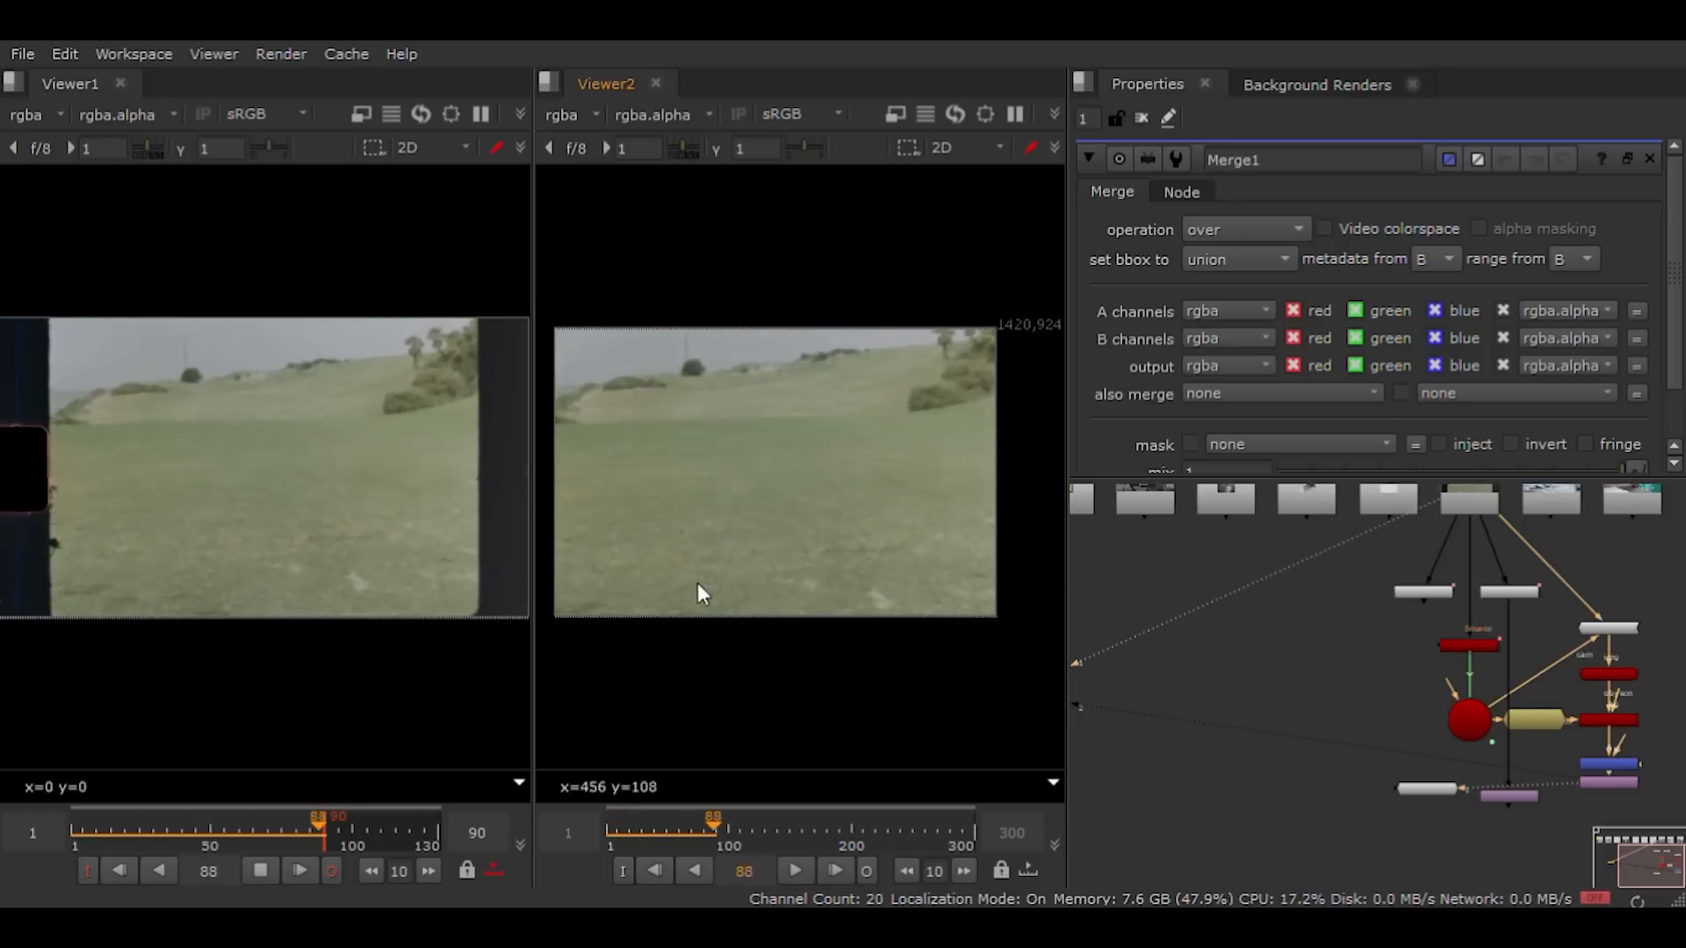
middle_drag(697, 583, 729, 581)
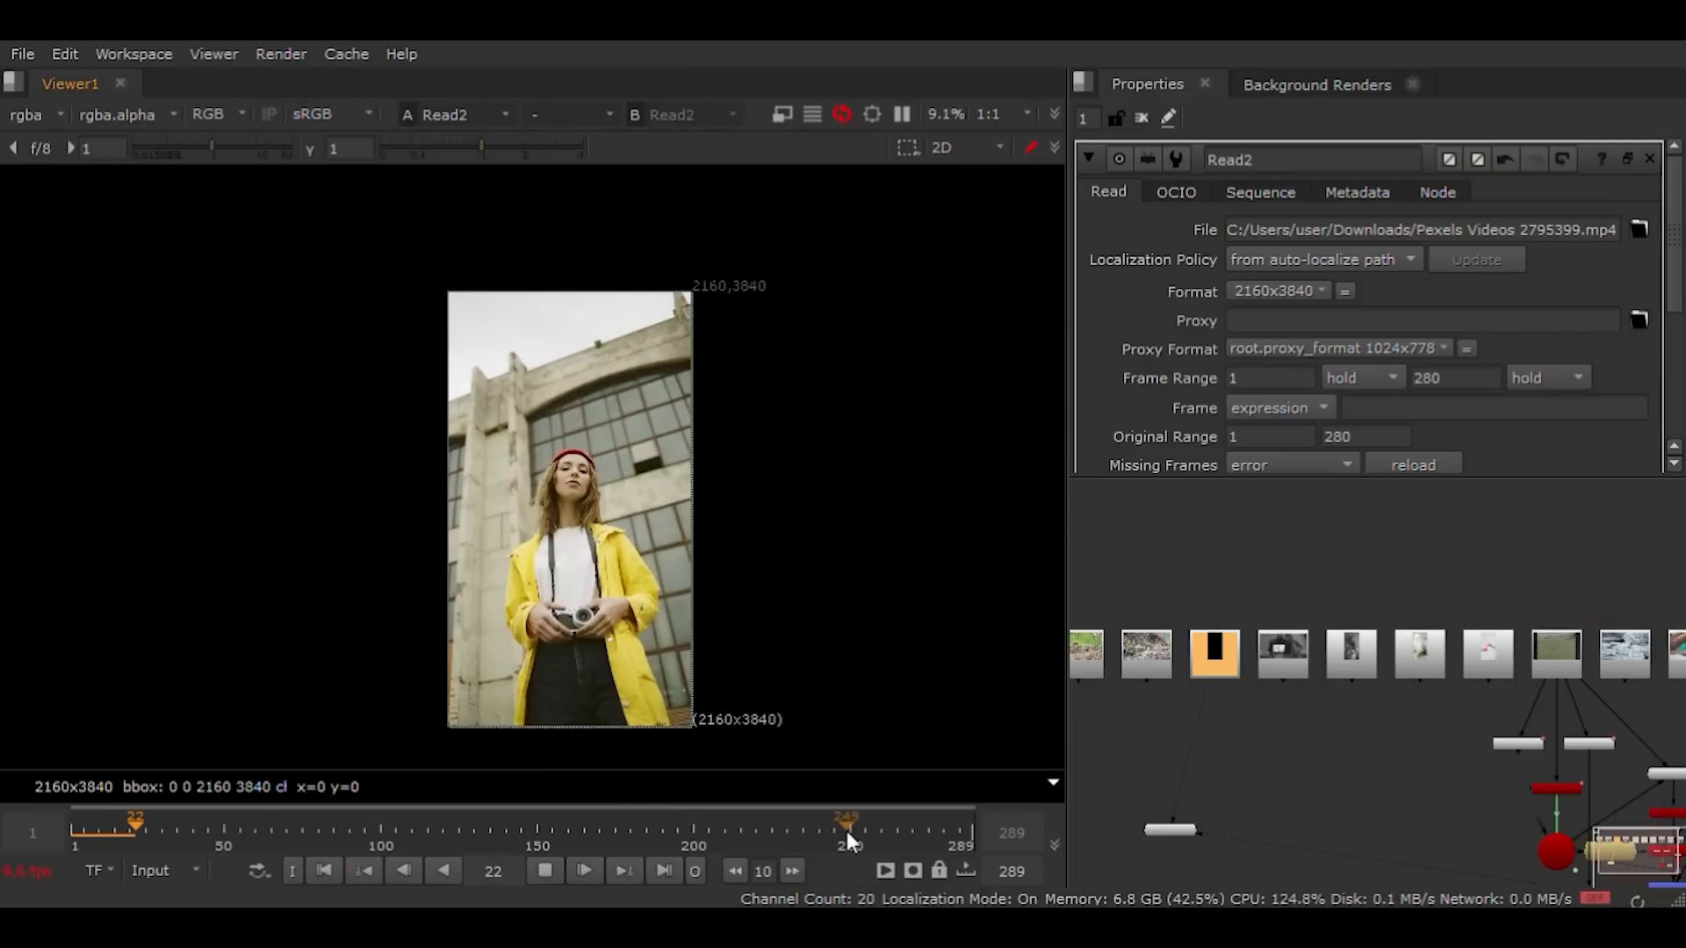
Step: Stop playback and set the end of the project frame range to 280 in the project settings
click(539, 867)
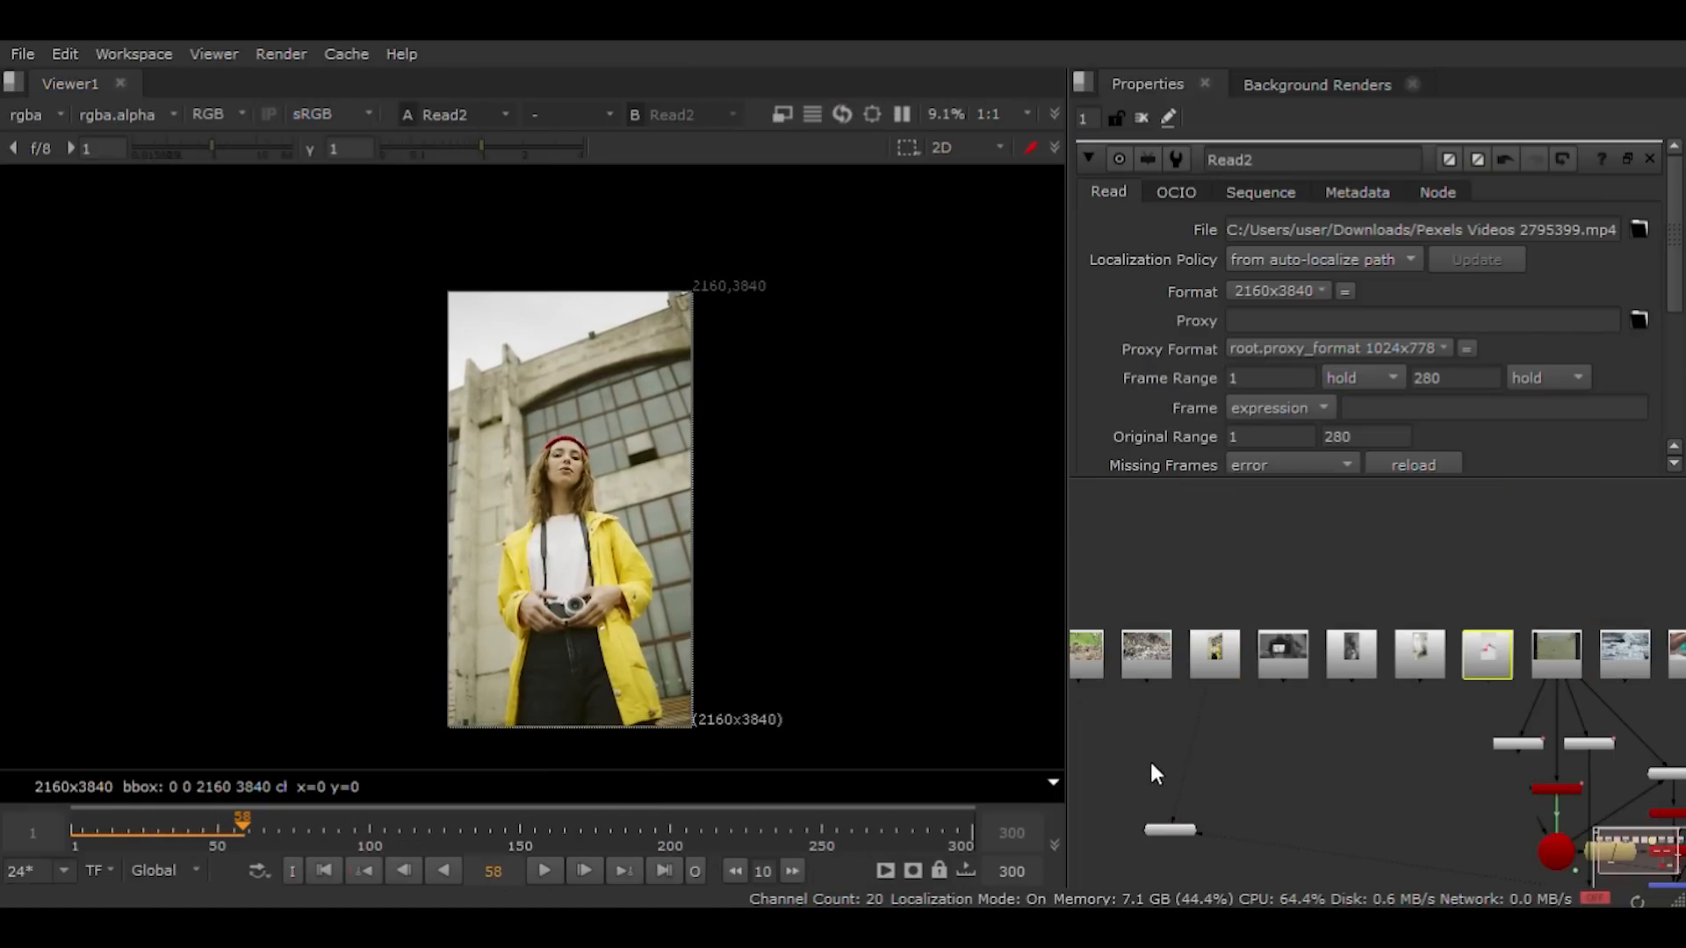
key(s)
scroll(1152, 399, down, 4)
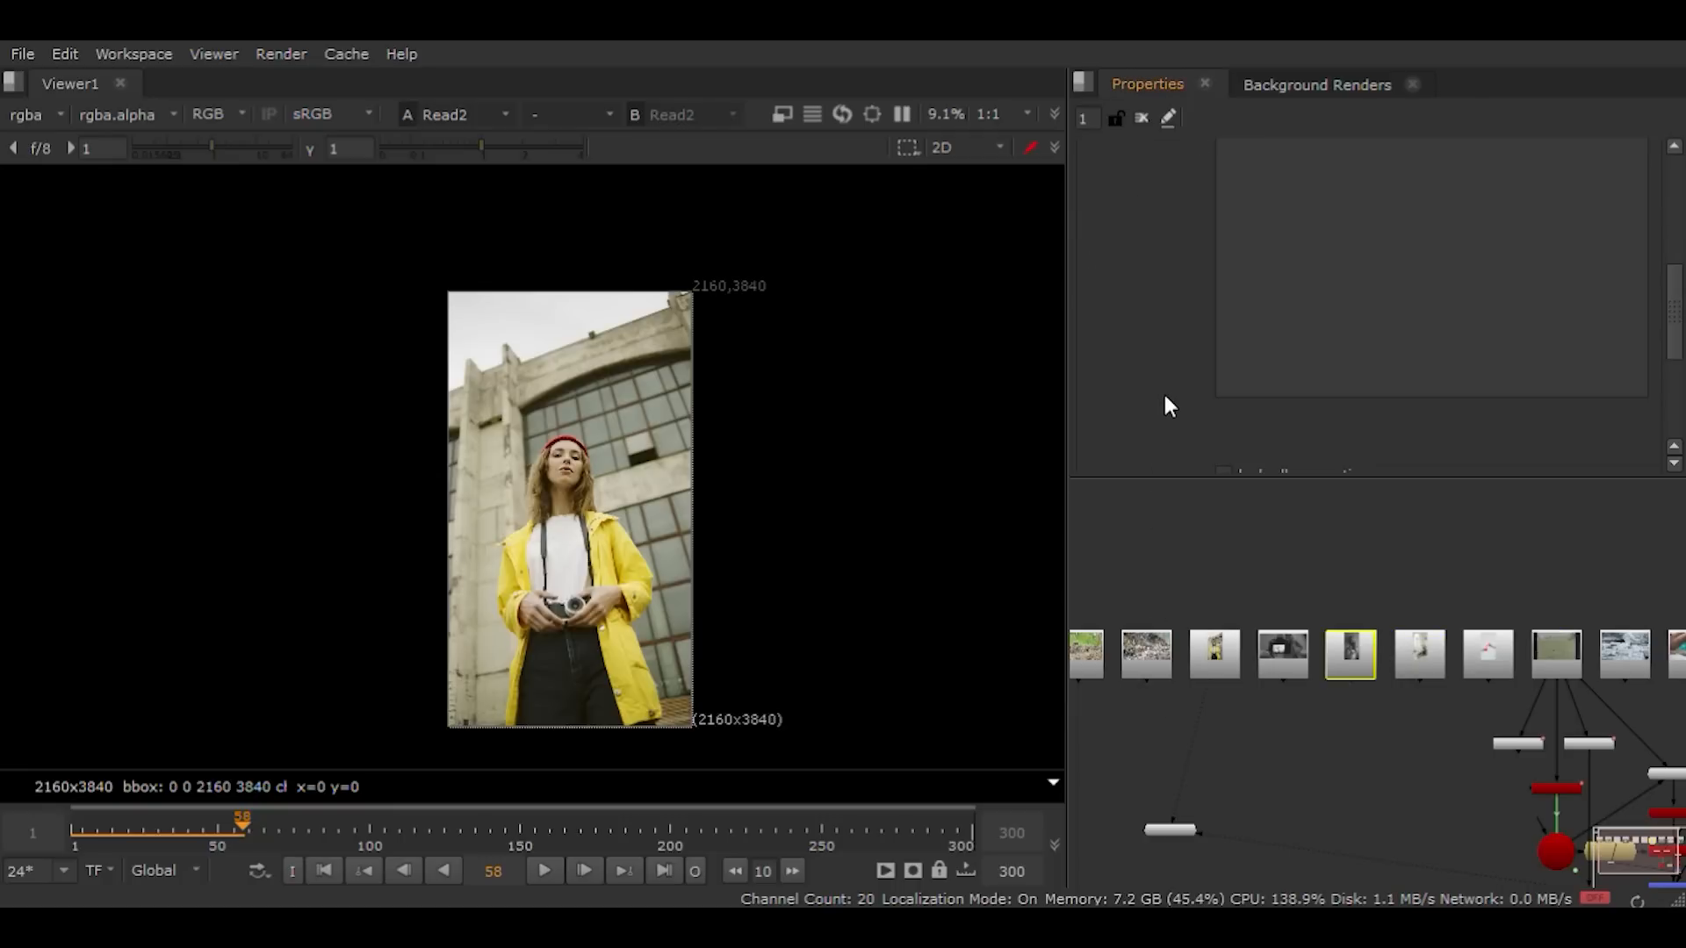
scroll(1168, 404, down, 2)
double_click(1327, 239)
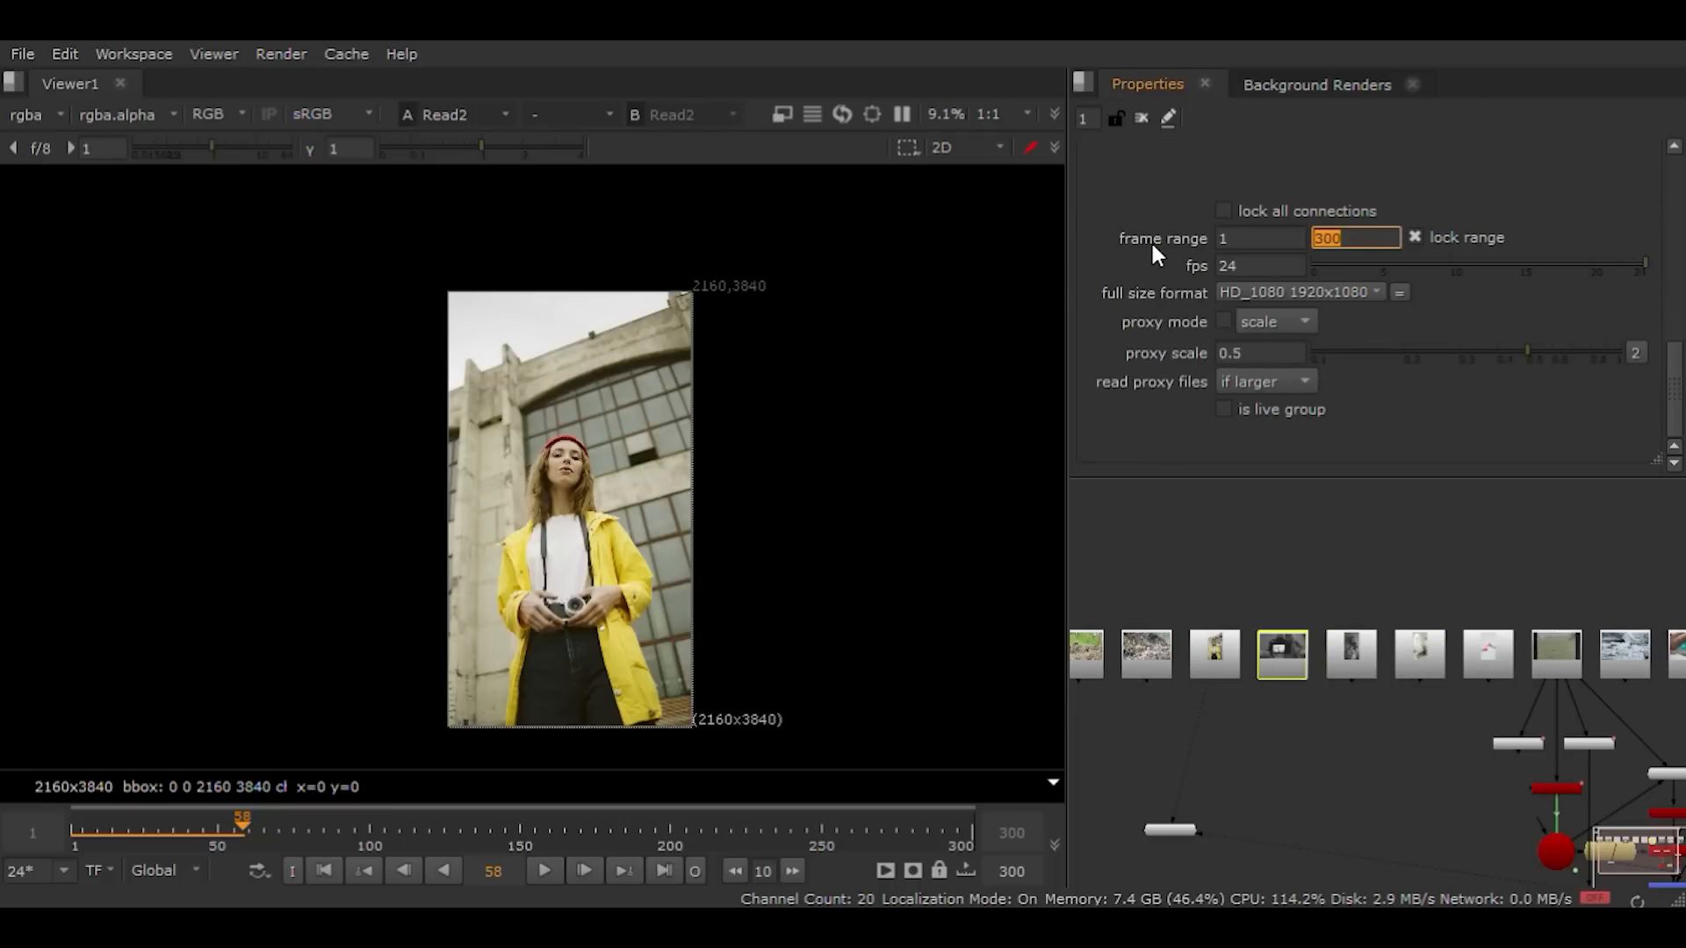
text(280)
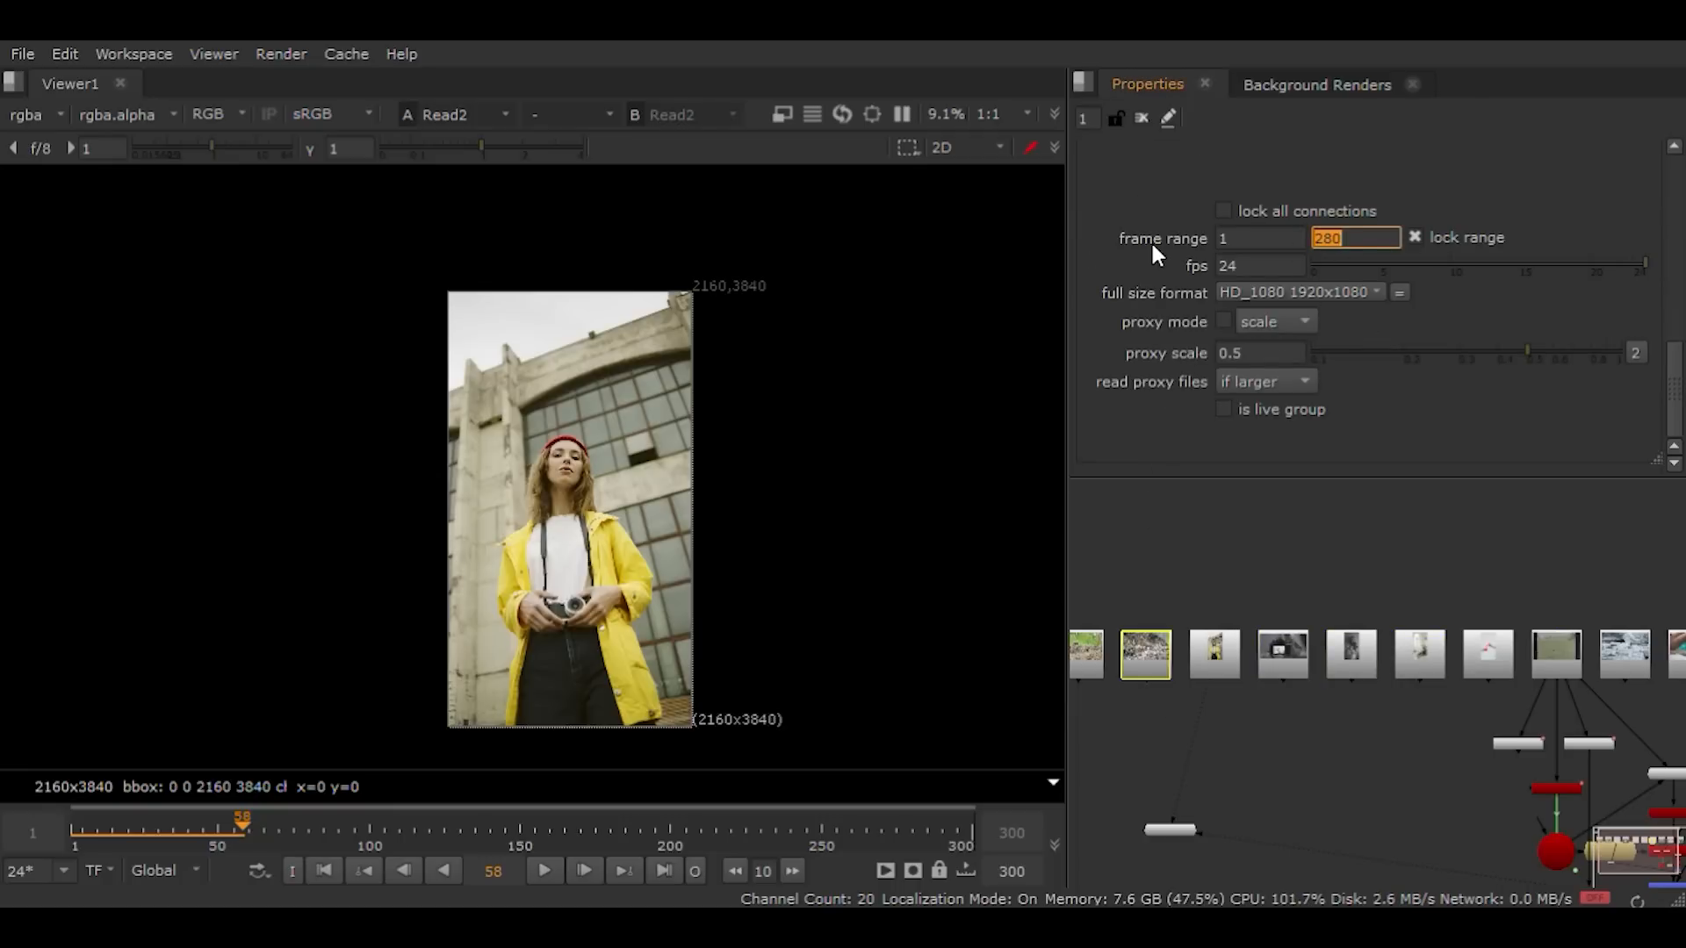
Step: Play and scrub through the Read2 clip of the woman in the yellow coat, and examine the camera motion up close
click(544, 870)
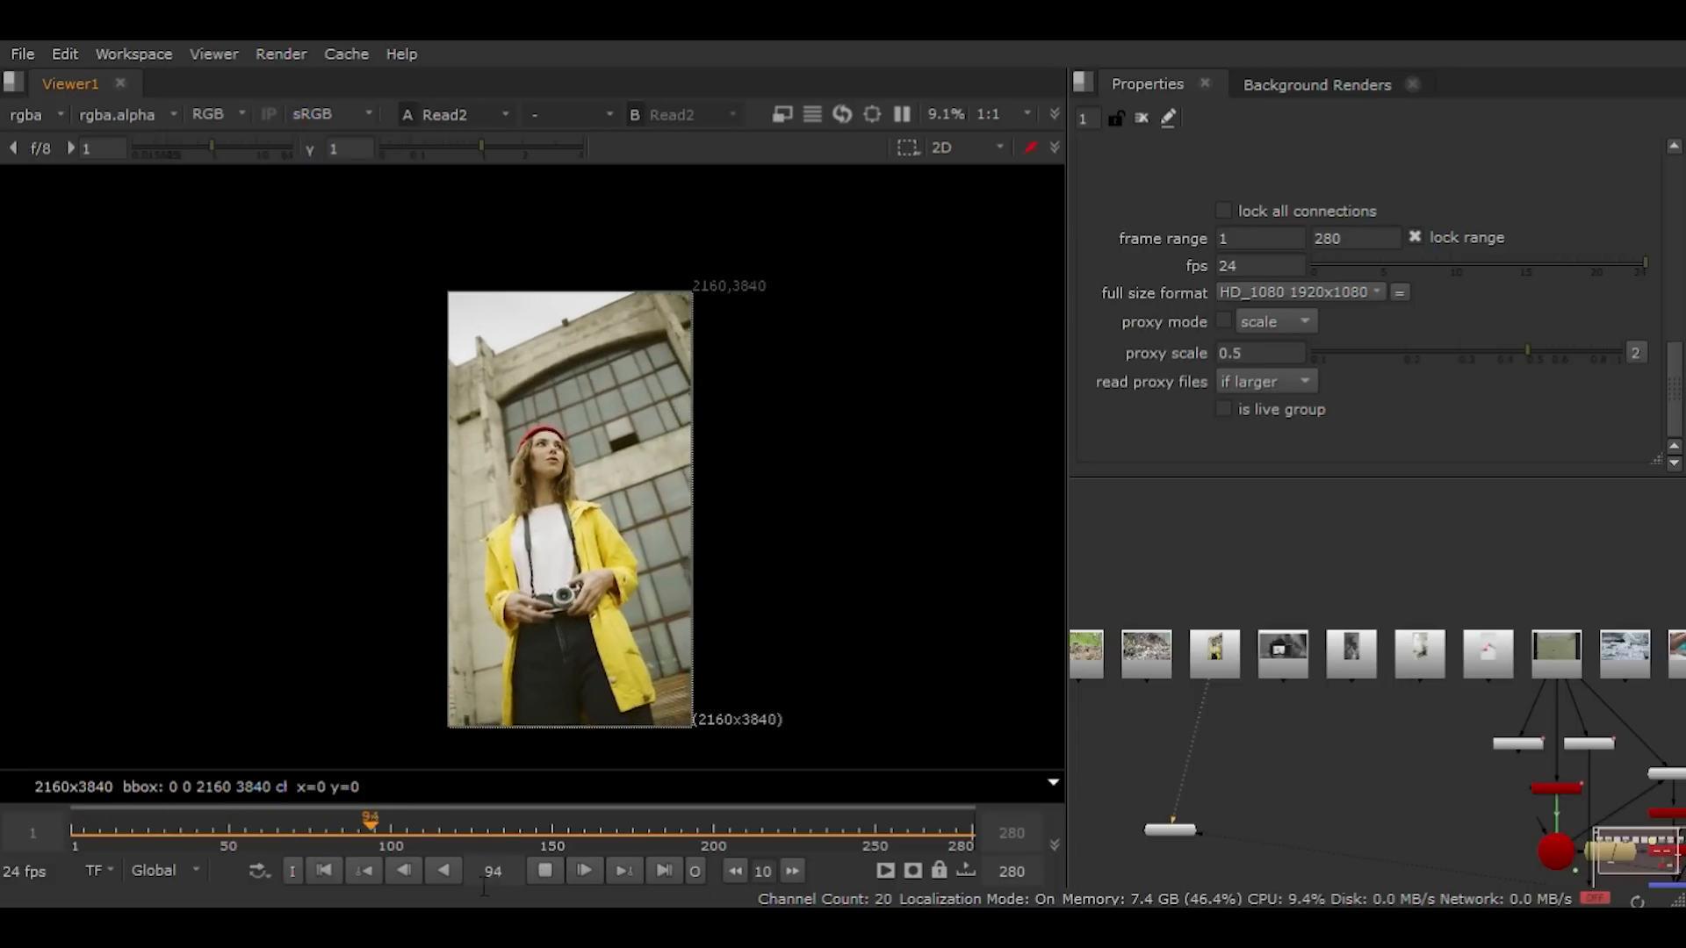
click(321, 869)
click(156, 825)
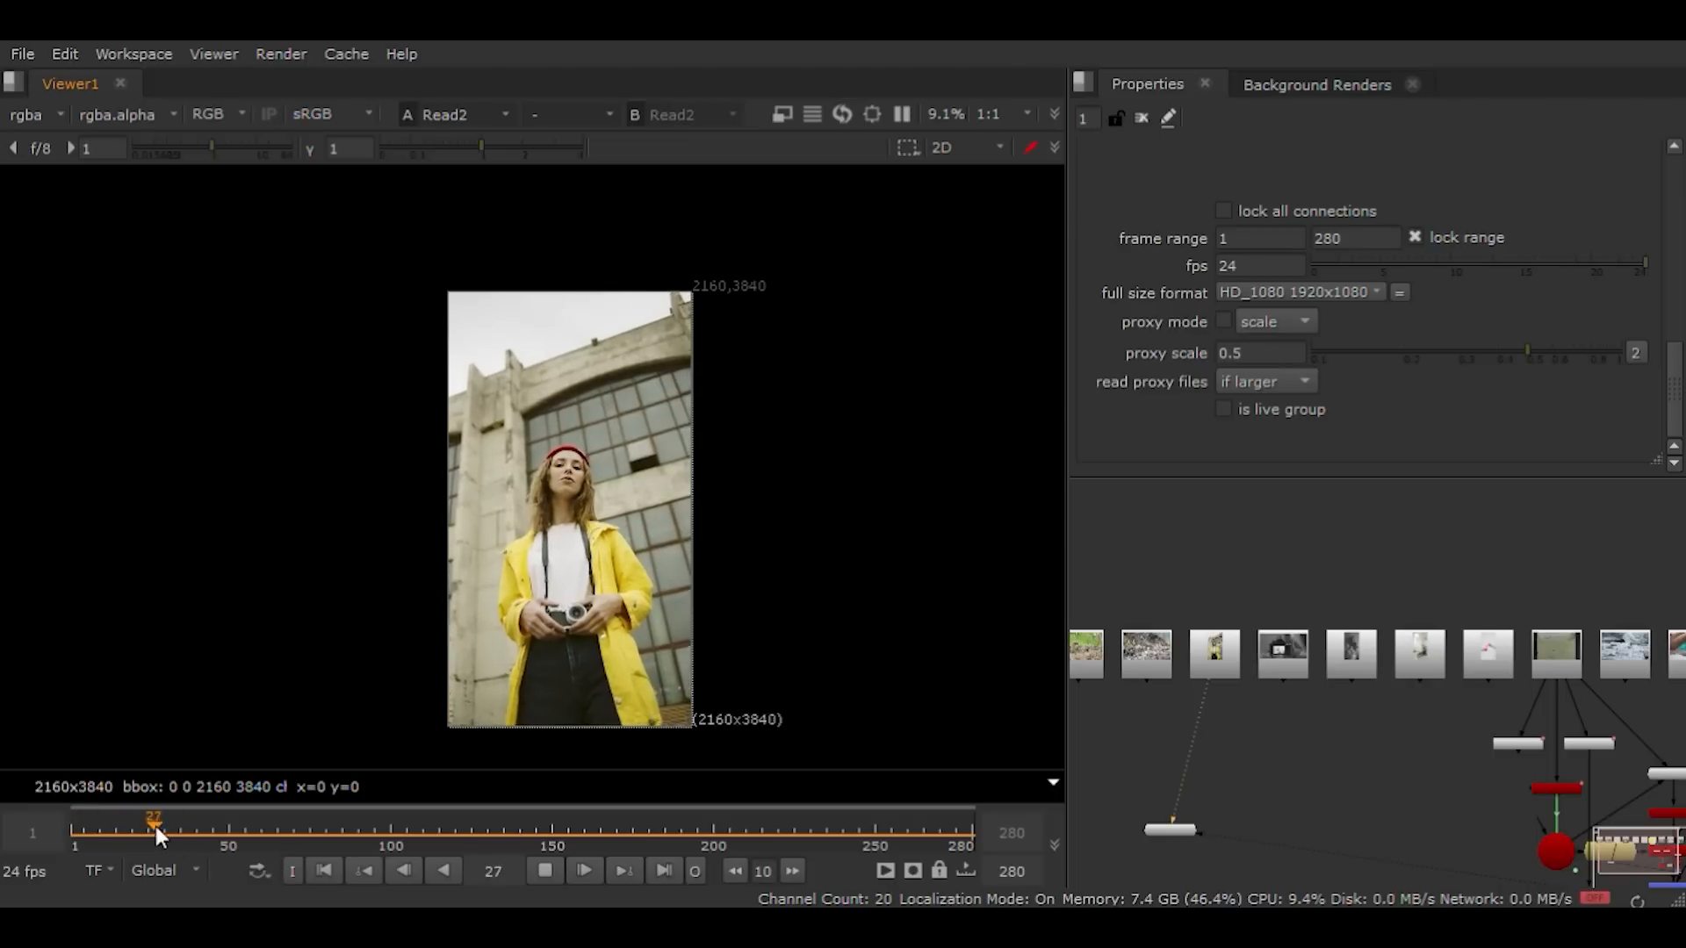
drag(156, 825, 915, 845)
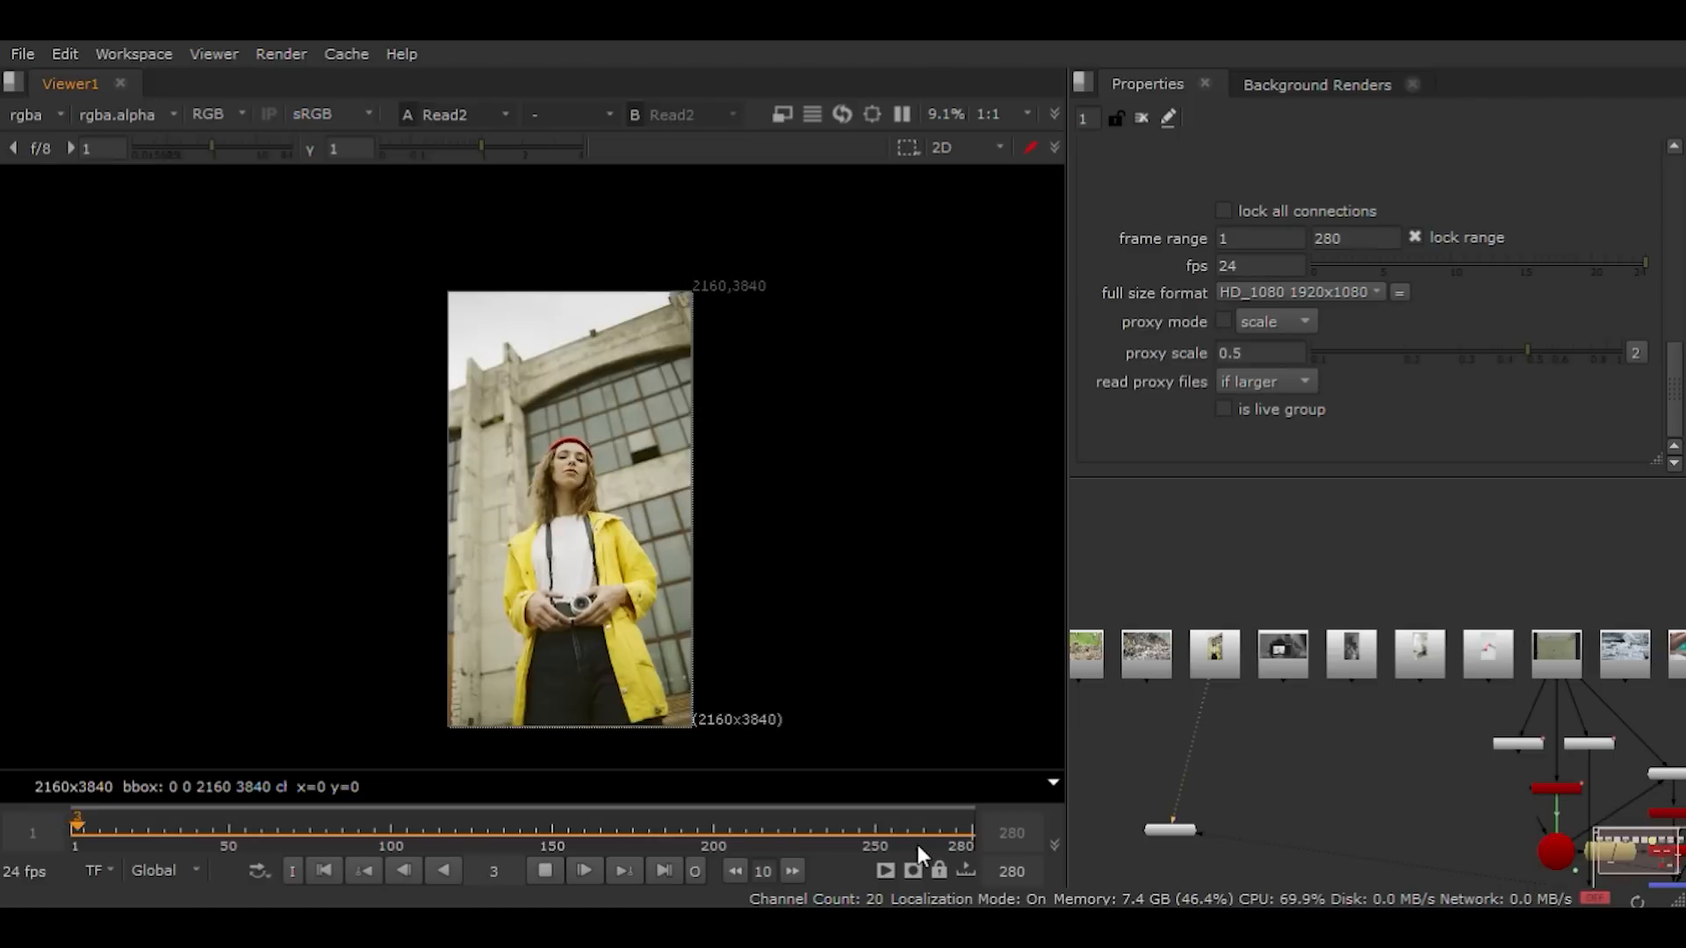
click(537, 870)
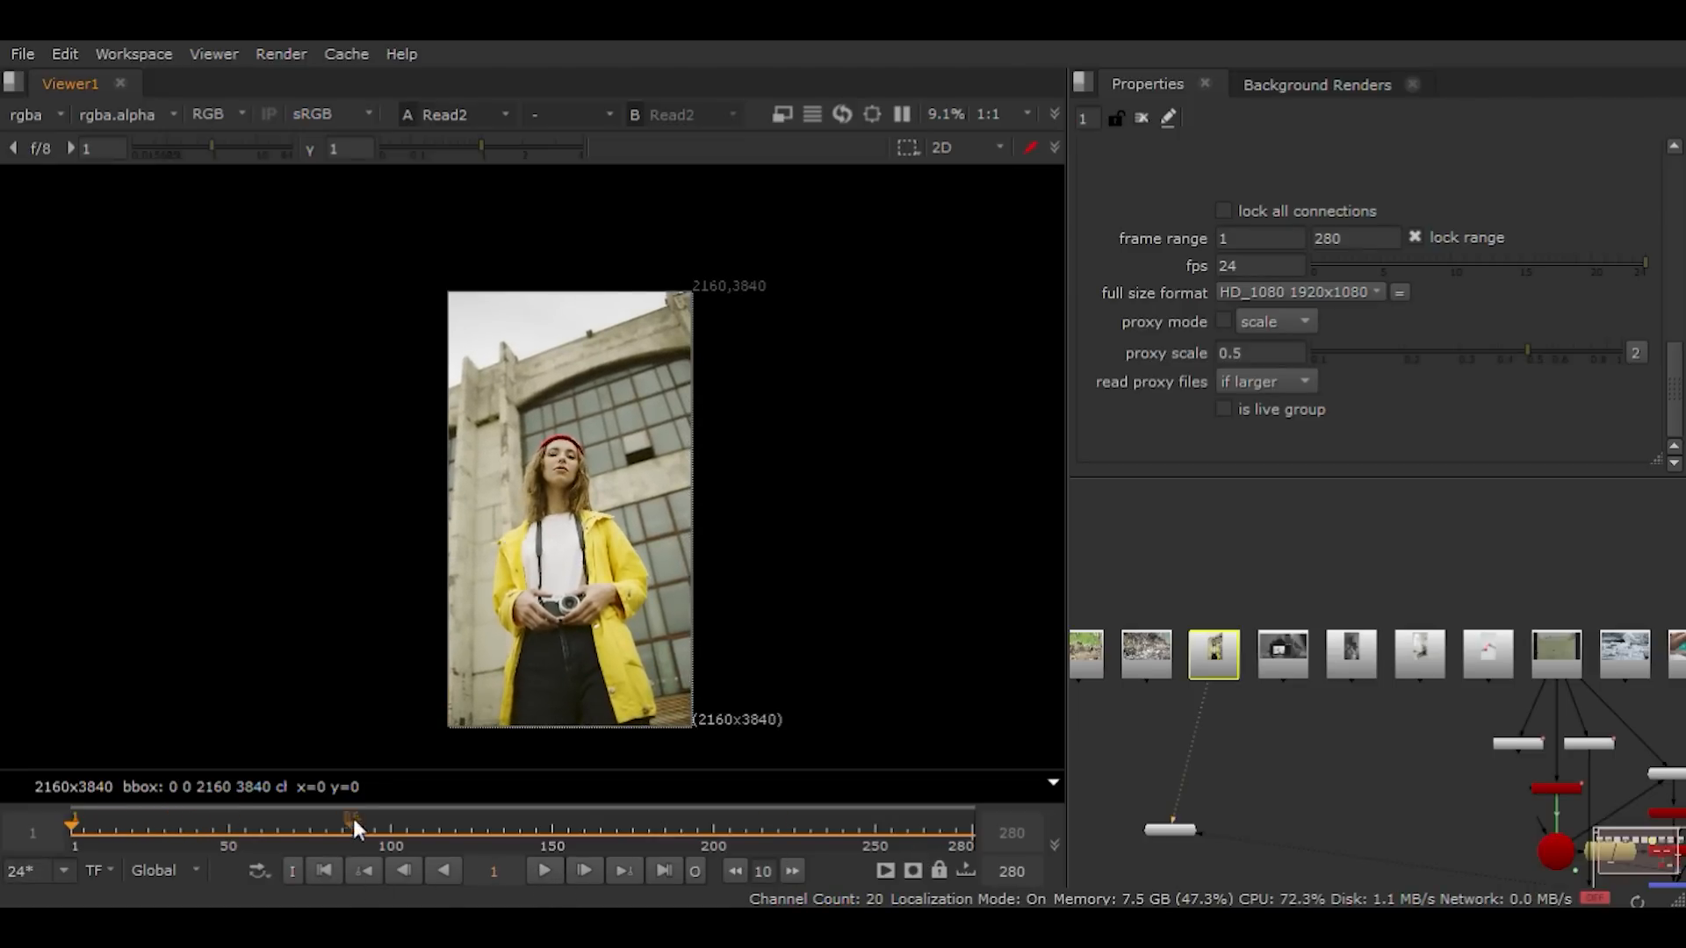
click(543, 871)
drag(181, 825, 532, 859)
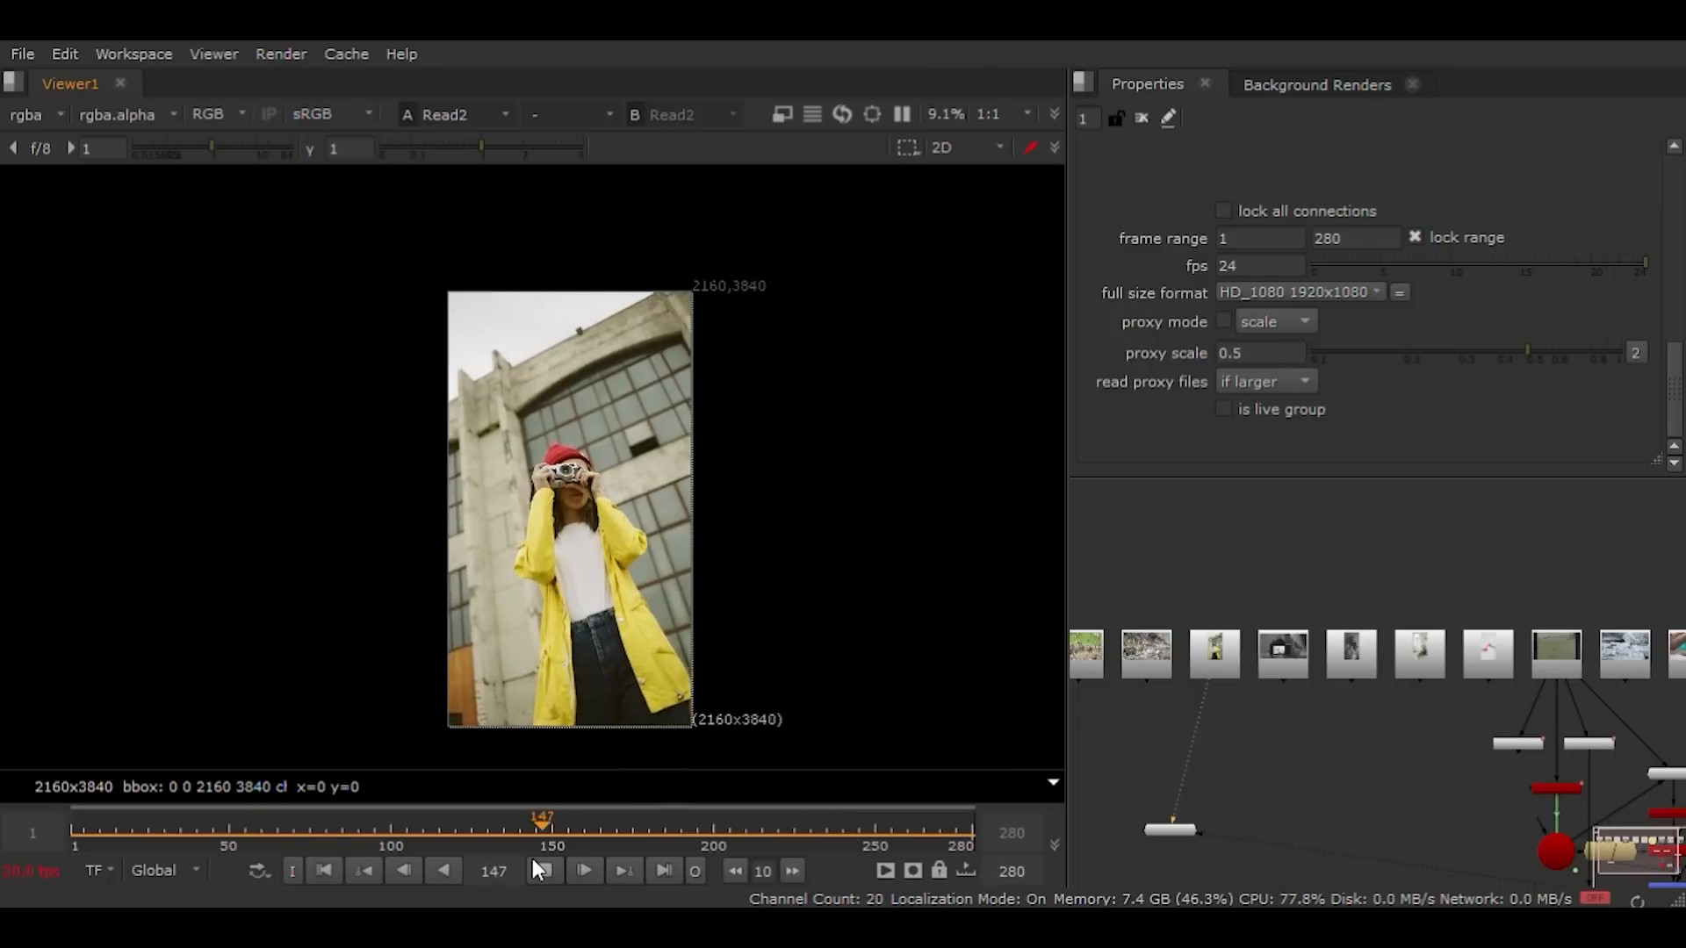
click(545, 870)
scroll(611, 425, up, 6)
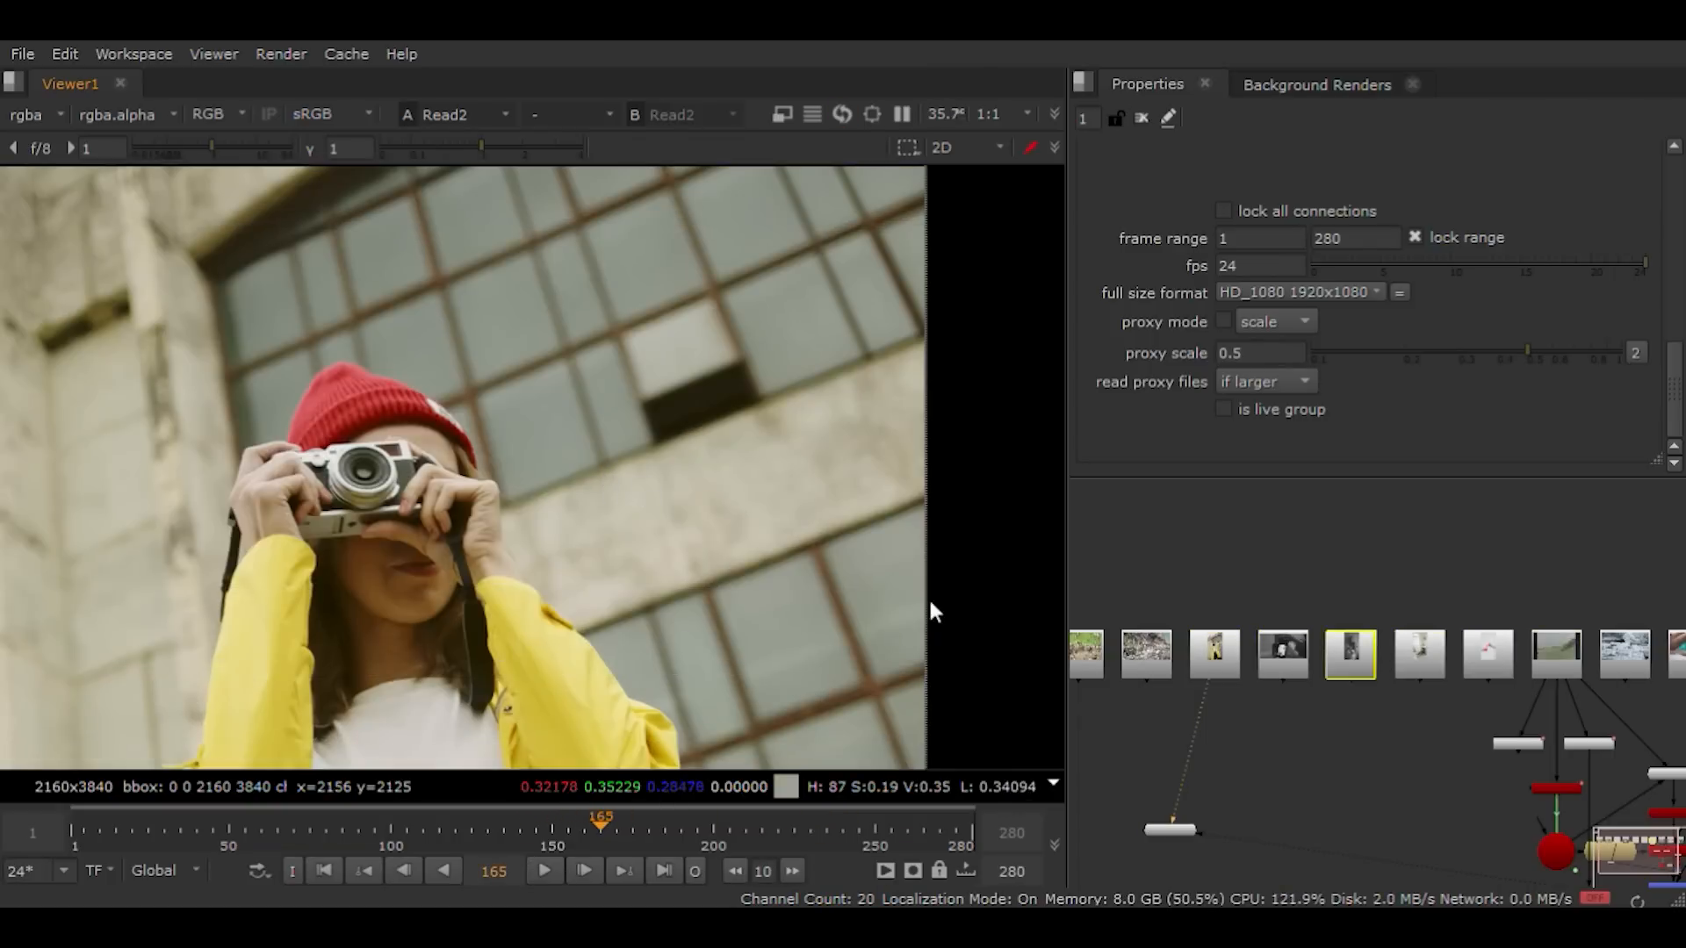
Step: Attach a Tracker node to the Read2 clip of the woman in the yellow coat and add one track to it
ctrl+shift+drag(685, 418, 604, 487)
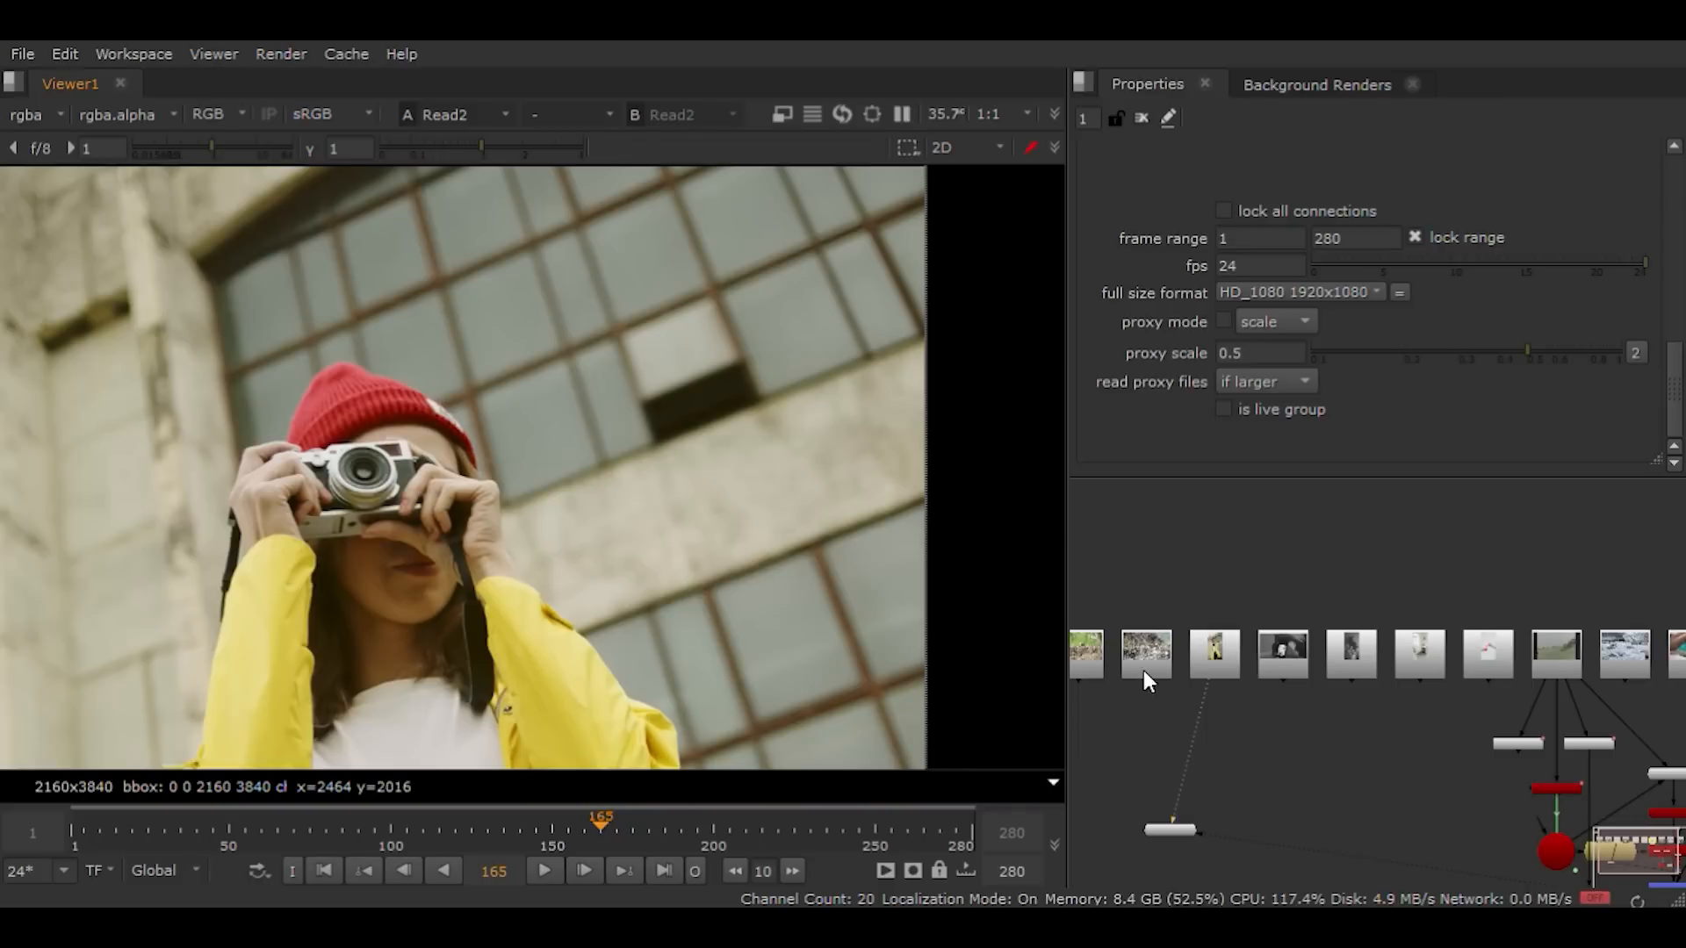
click(1215, 671)
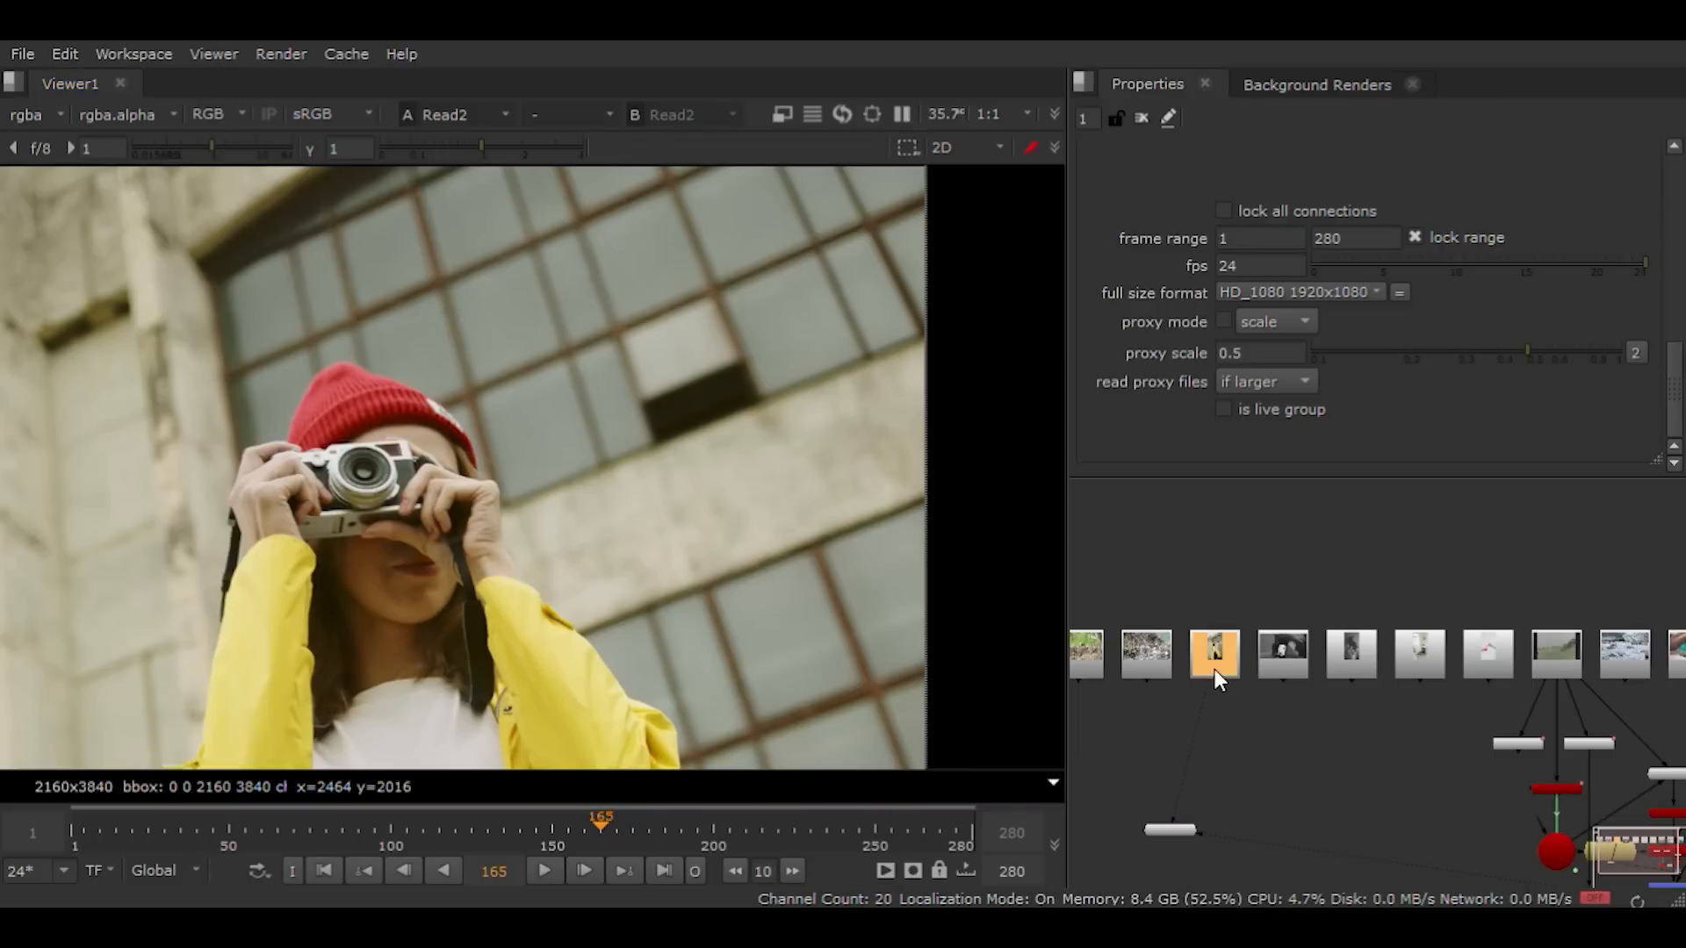
key(shift+t)
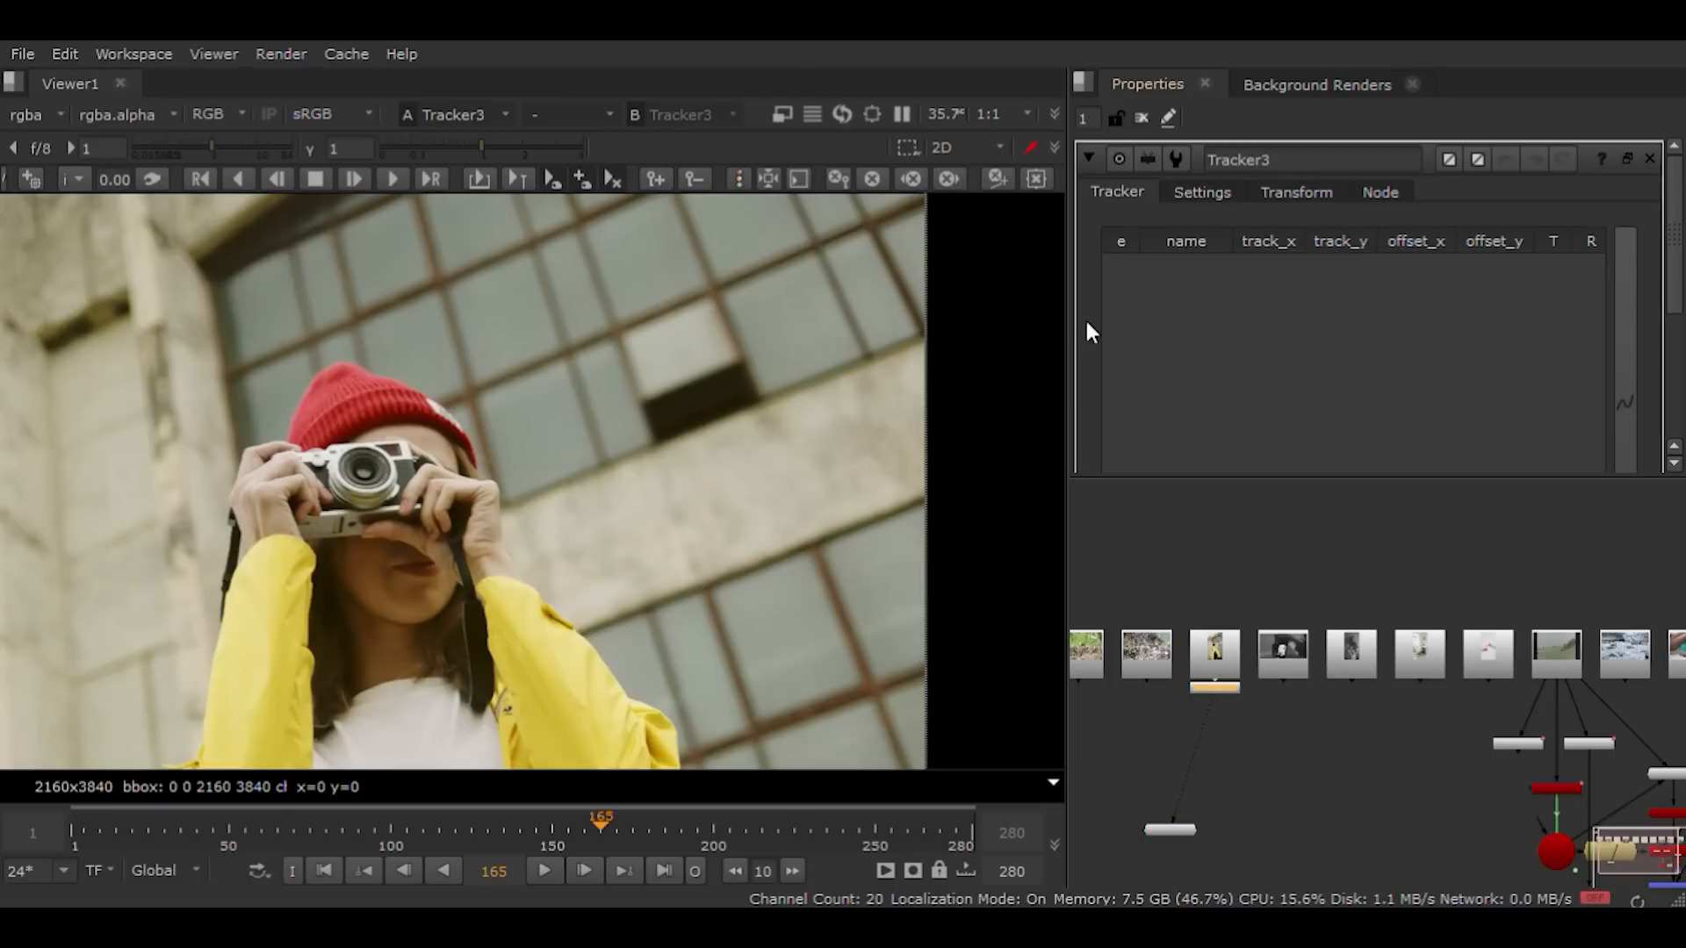
scroll(1101, 343, down, 5)
click(1185, 347)
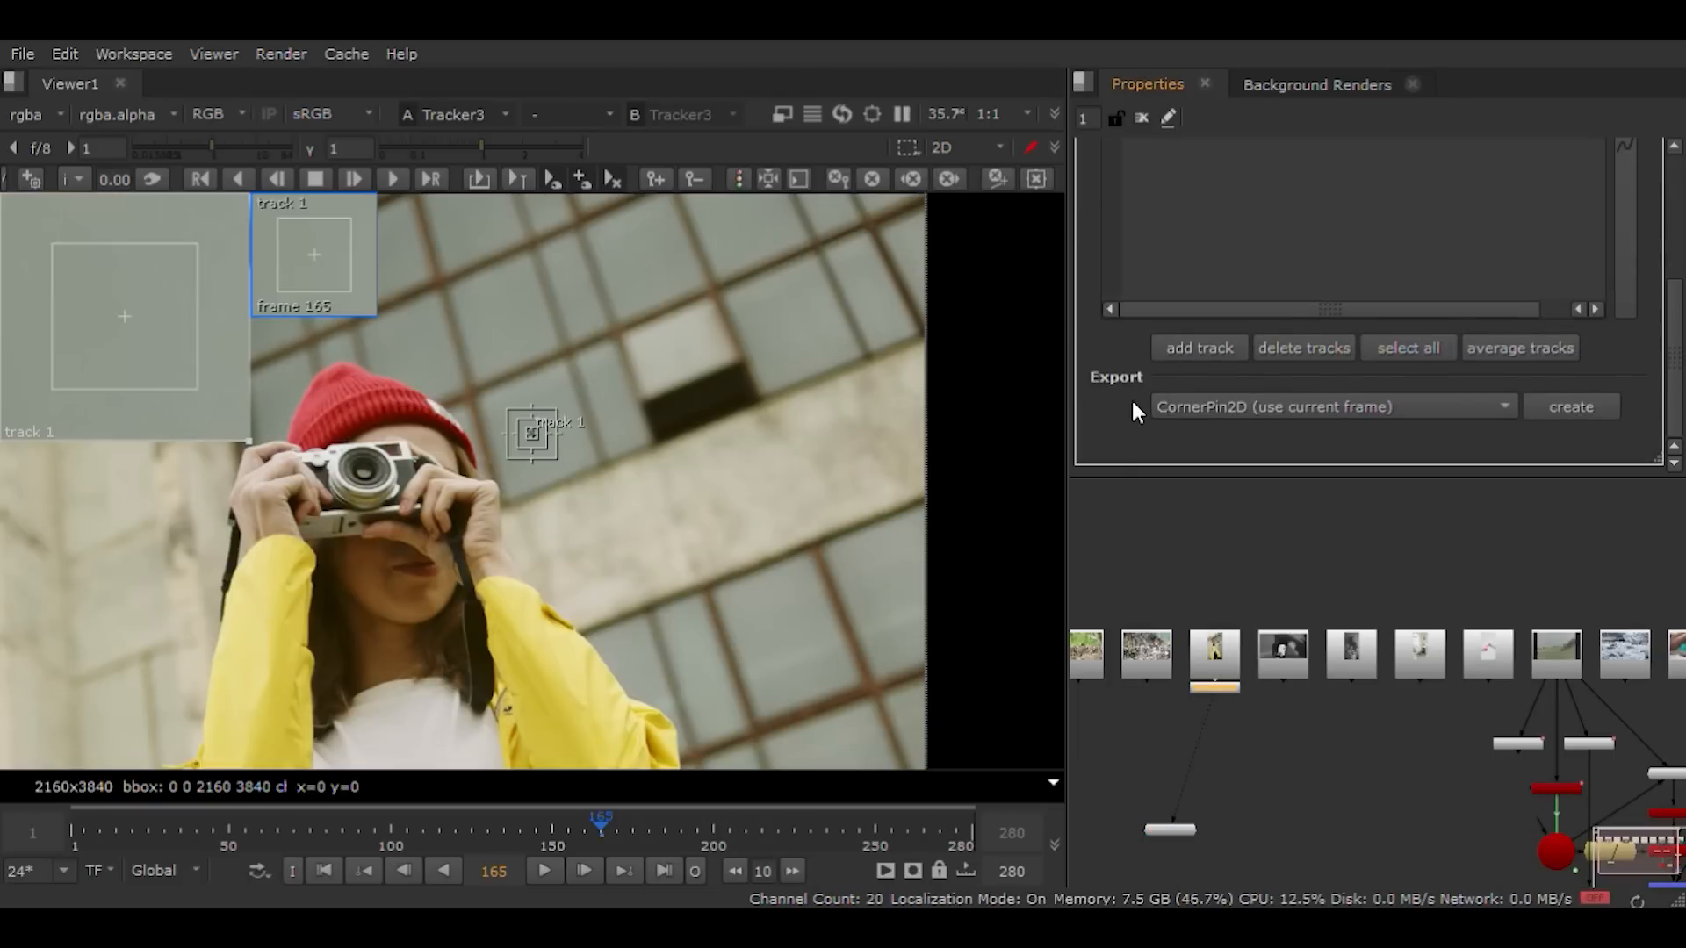
scroll(1136, 410, up, 5)
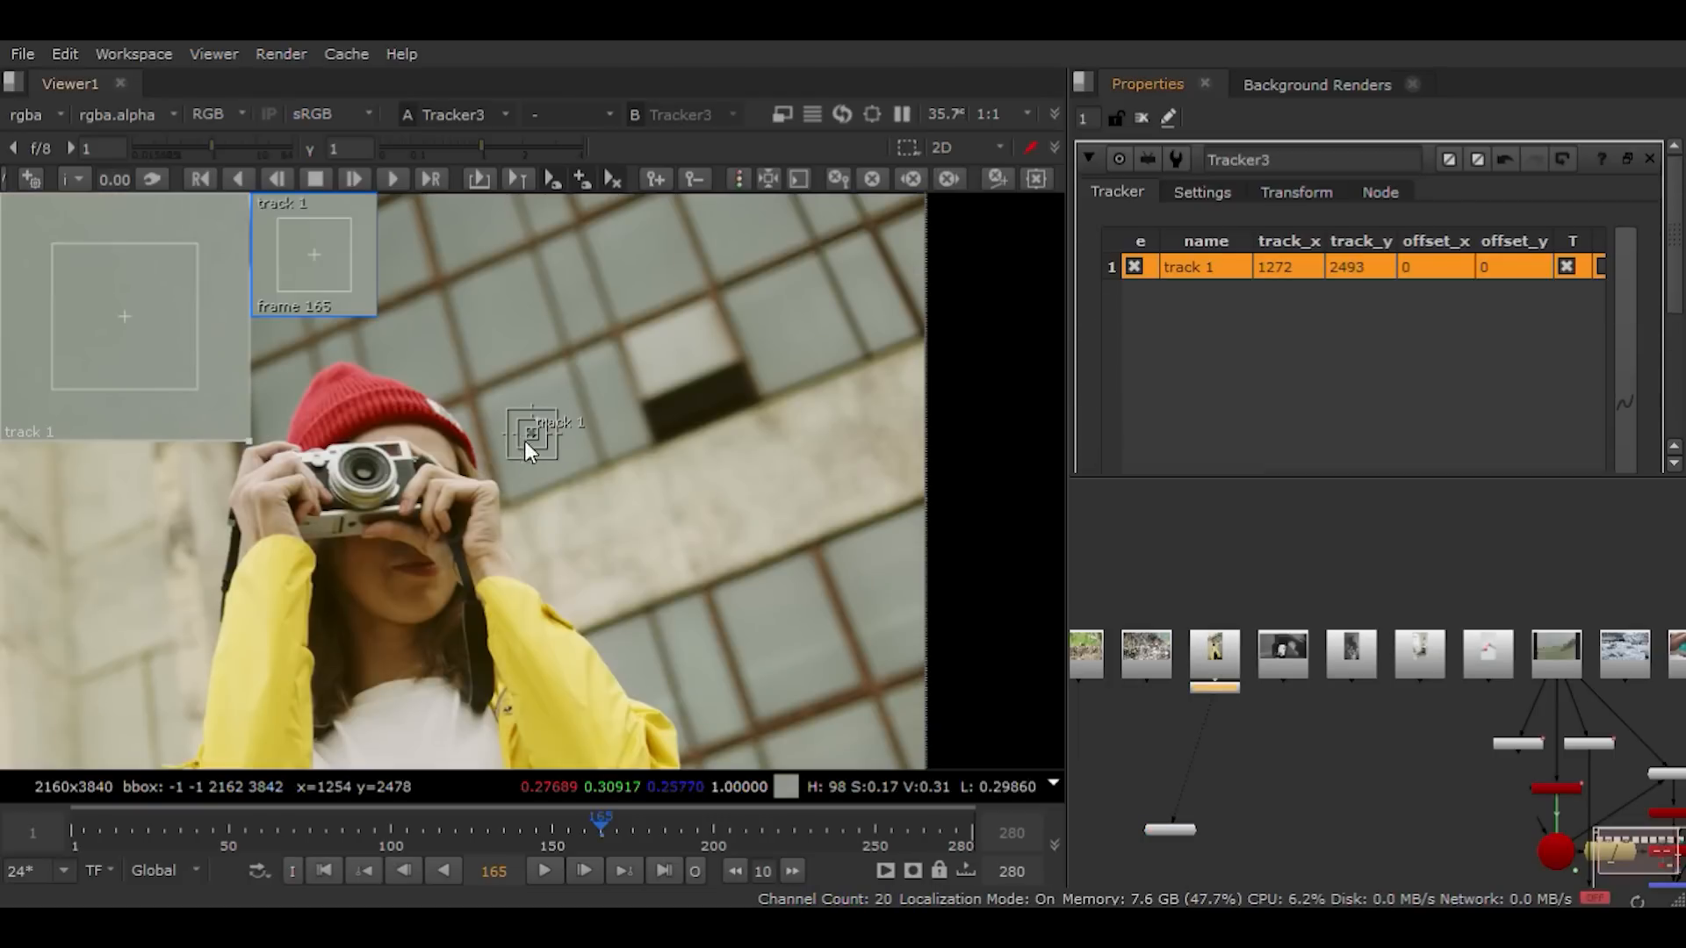
Step: Enlarge the track 1 tracking box and place it on the window-bar crossing at about x 1462, y 2720 at frame 165
drag(526, 437, 657, 444)
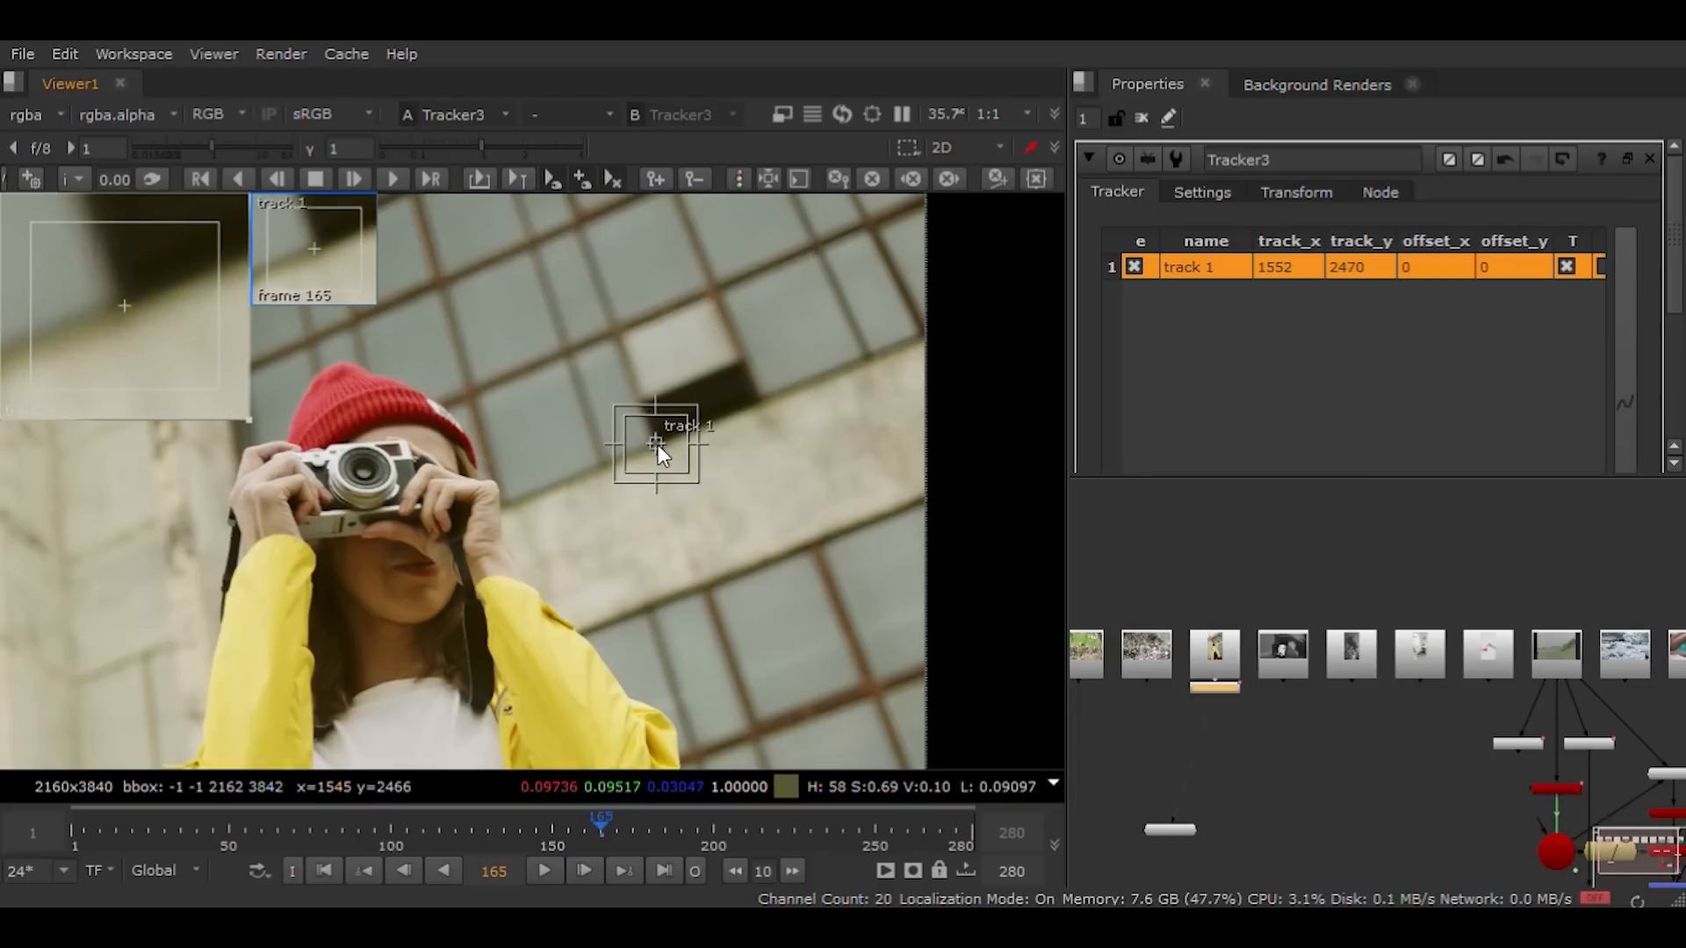
drag(657, 444, 618, 334)
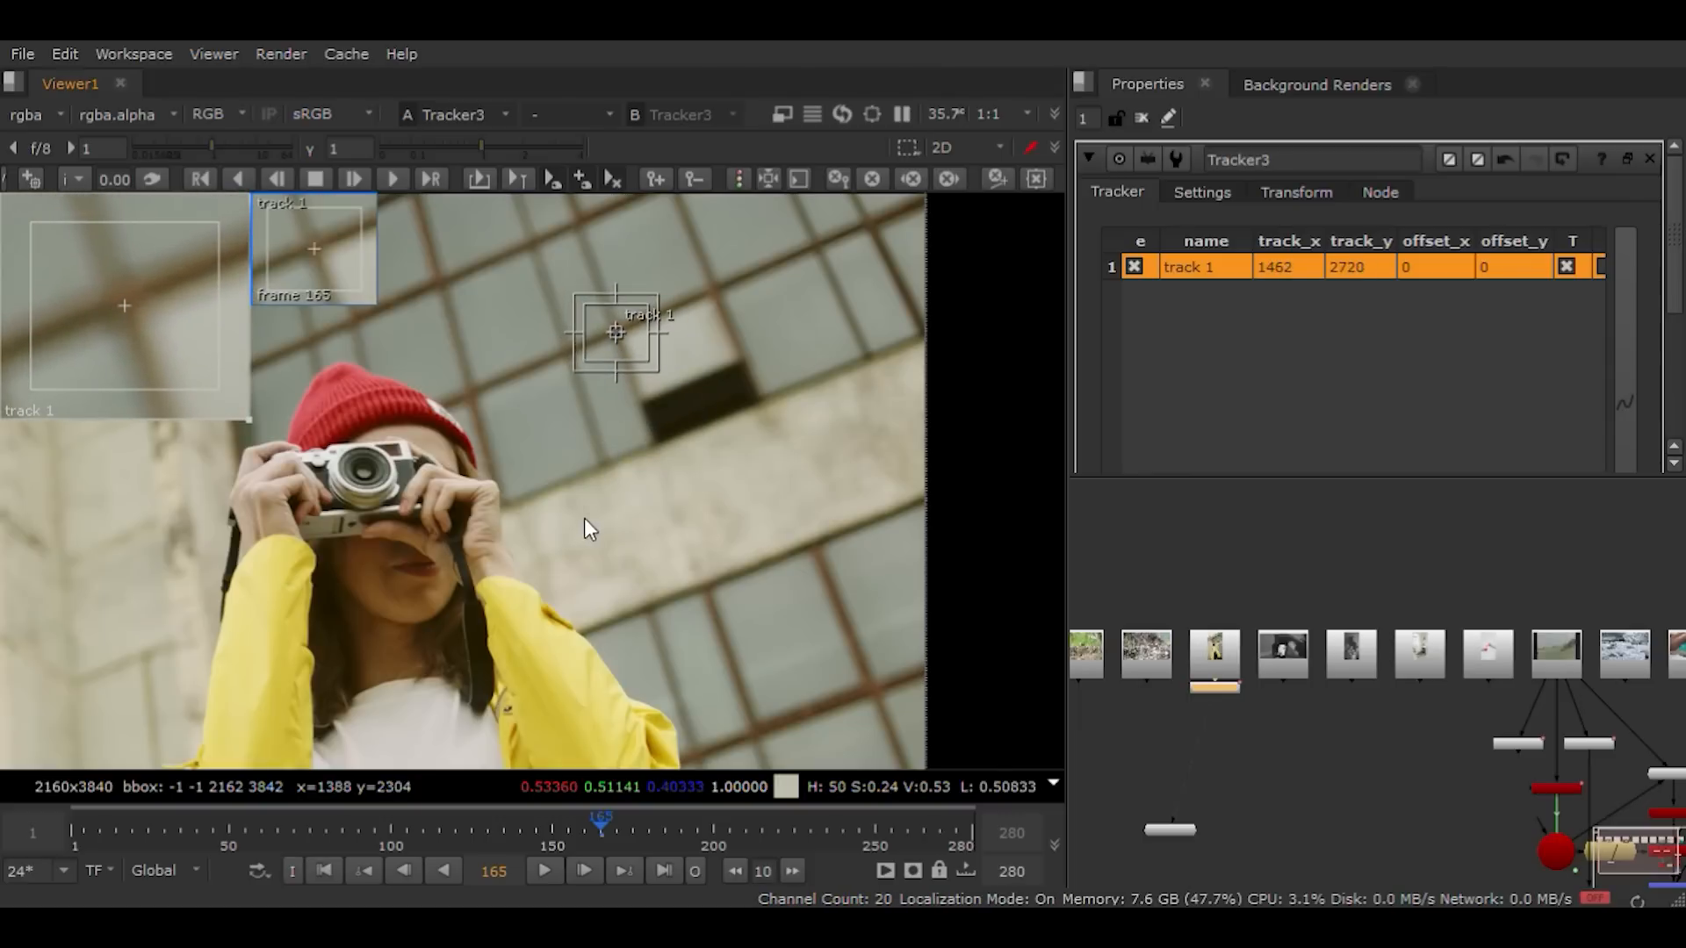
scroll(597, 516, down, 3)
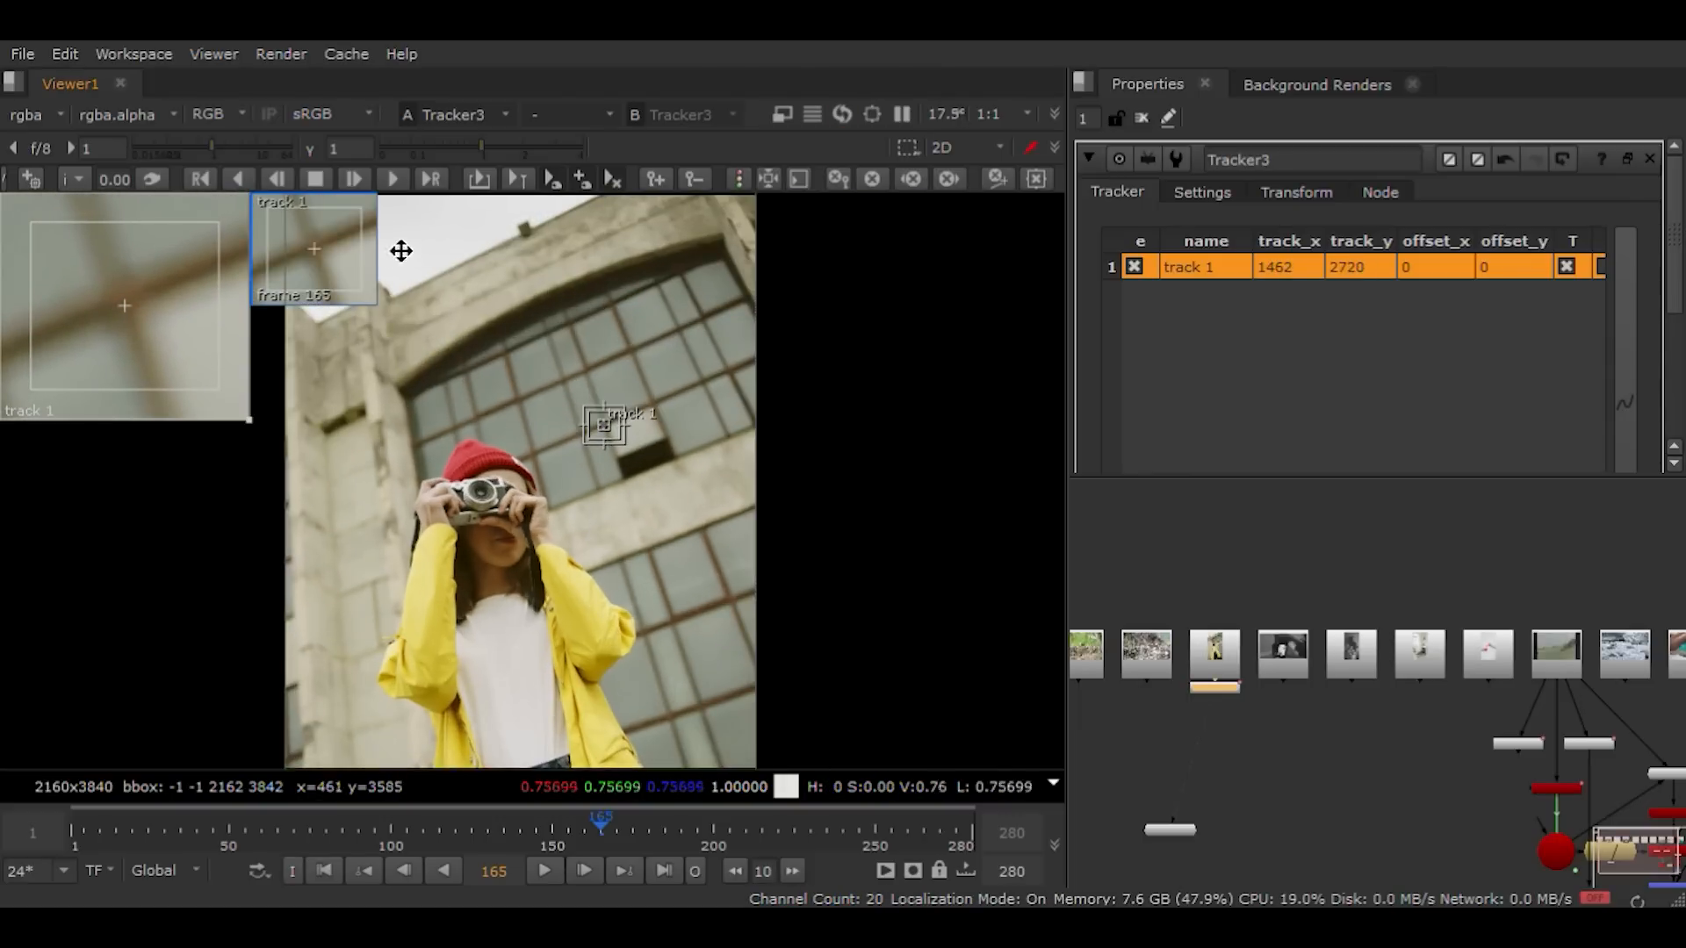
Step: Track track 1 forward from frame 165 to the end of the clip, and backward toward the start
click(395, 180)
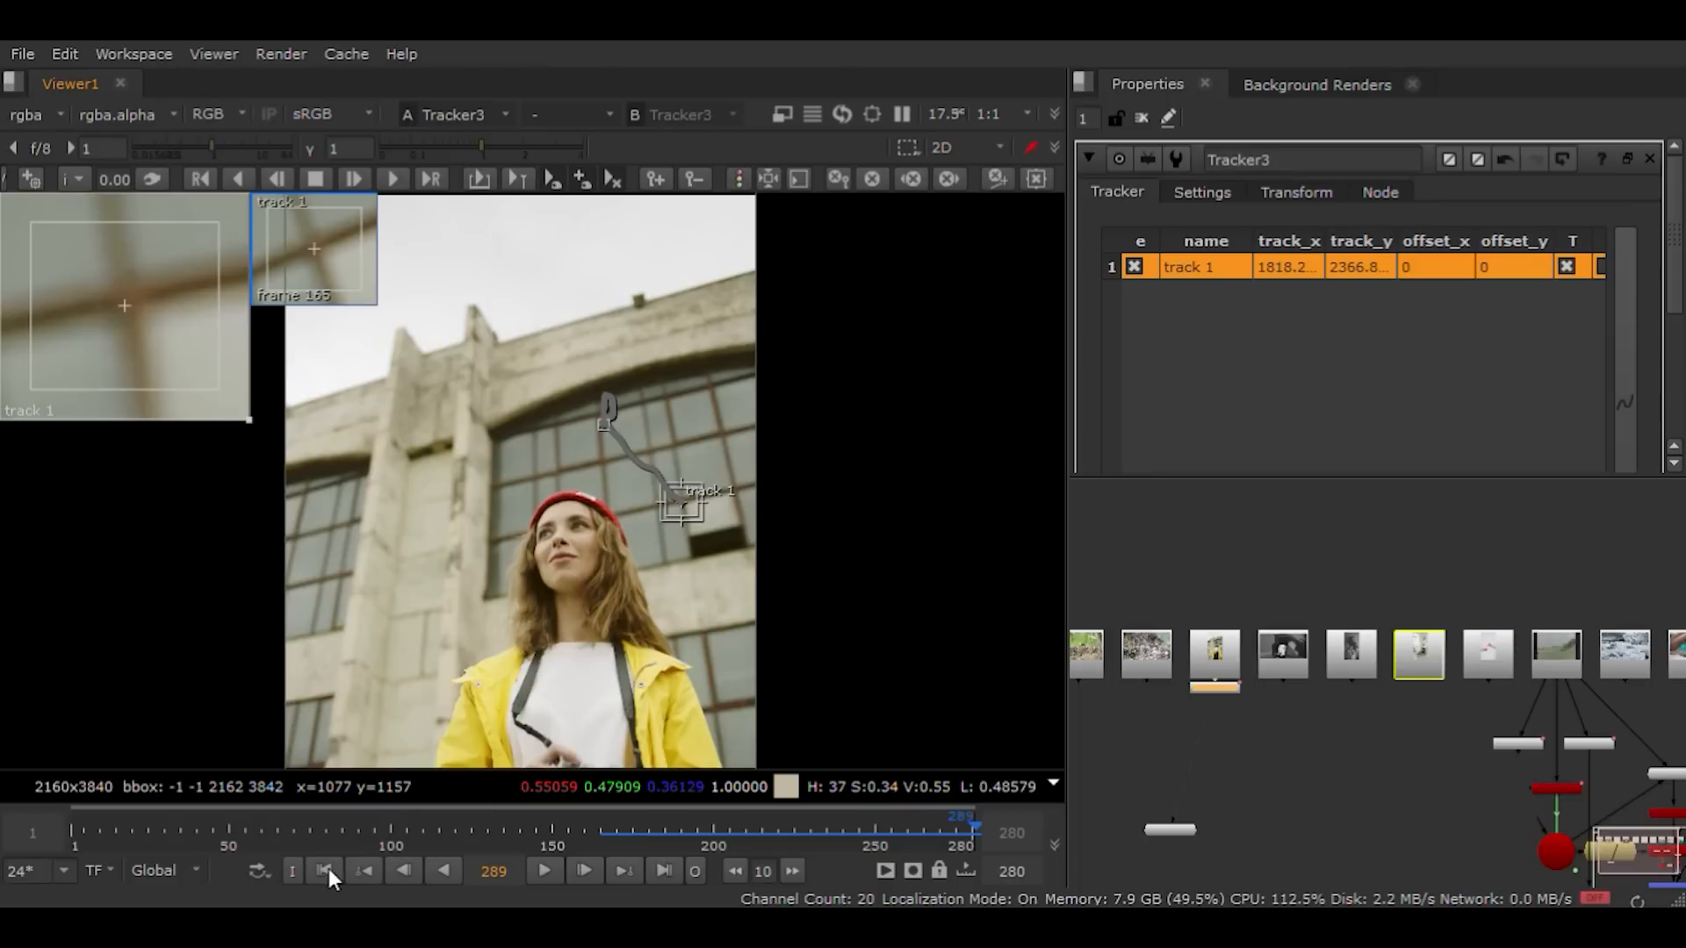
click(620, 868)
click(246, 178)
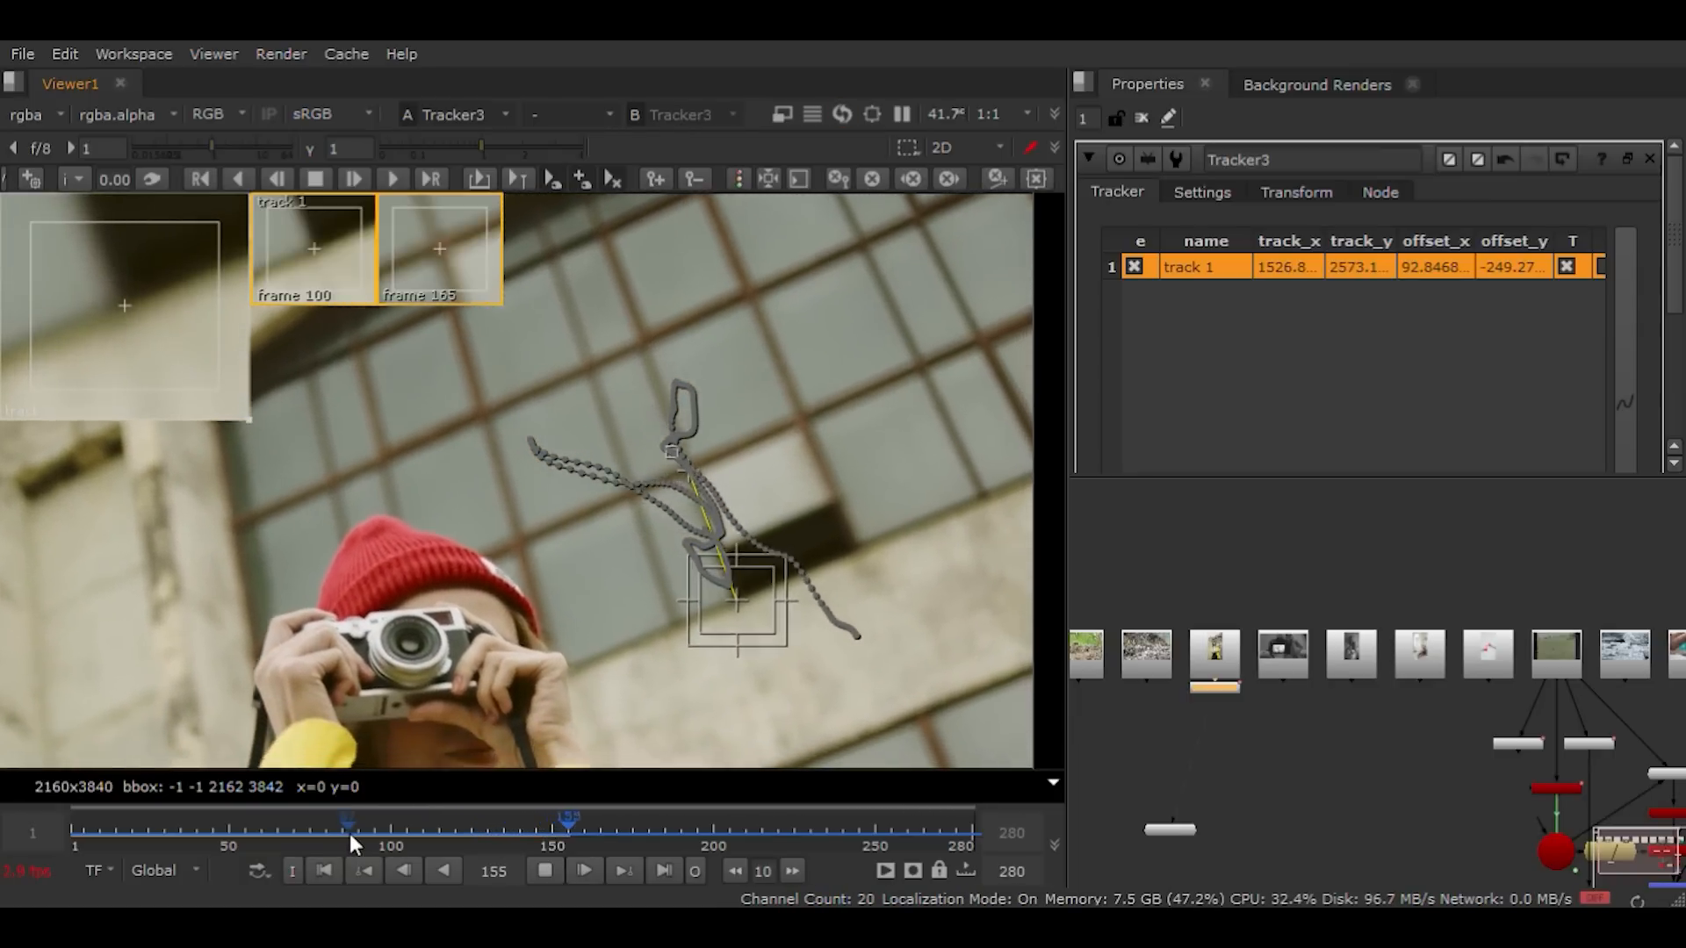
Step: Replay the tracked clip several times from around frame 87, examine how track 1 follows the window, and stop playback
click(349, 834)
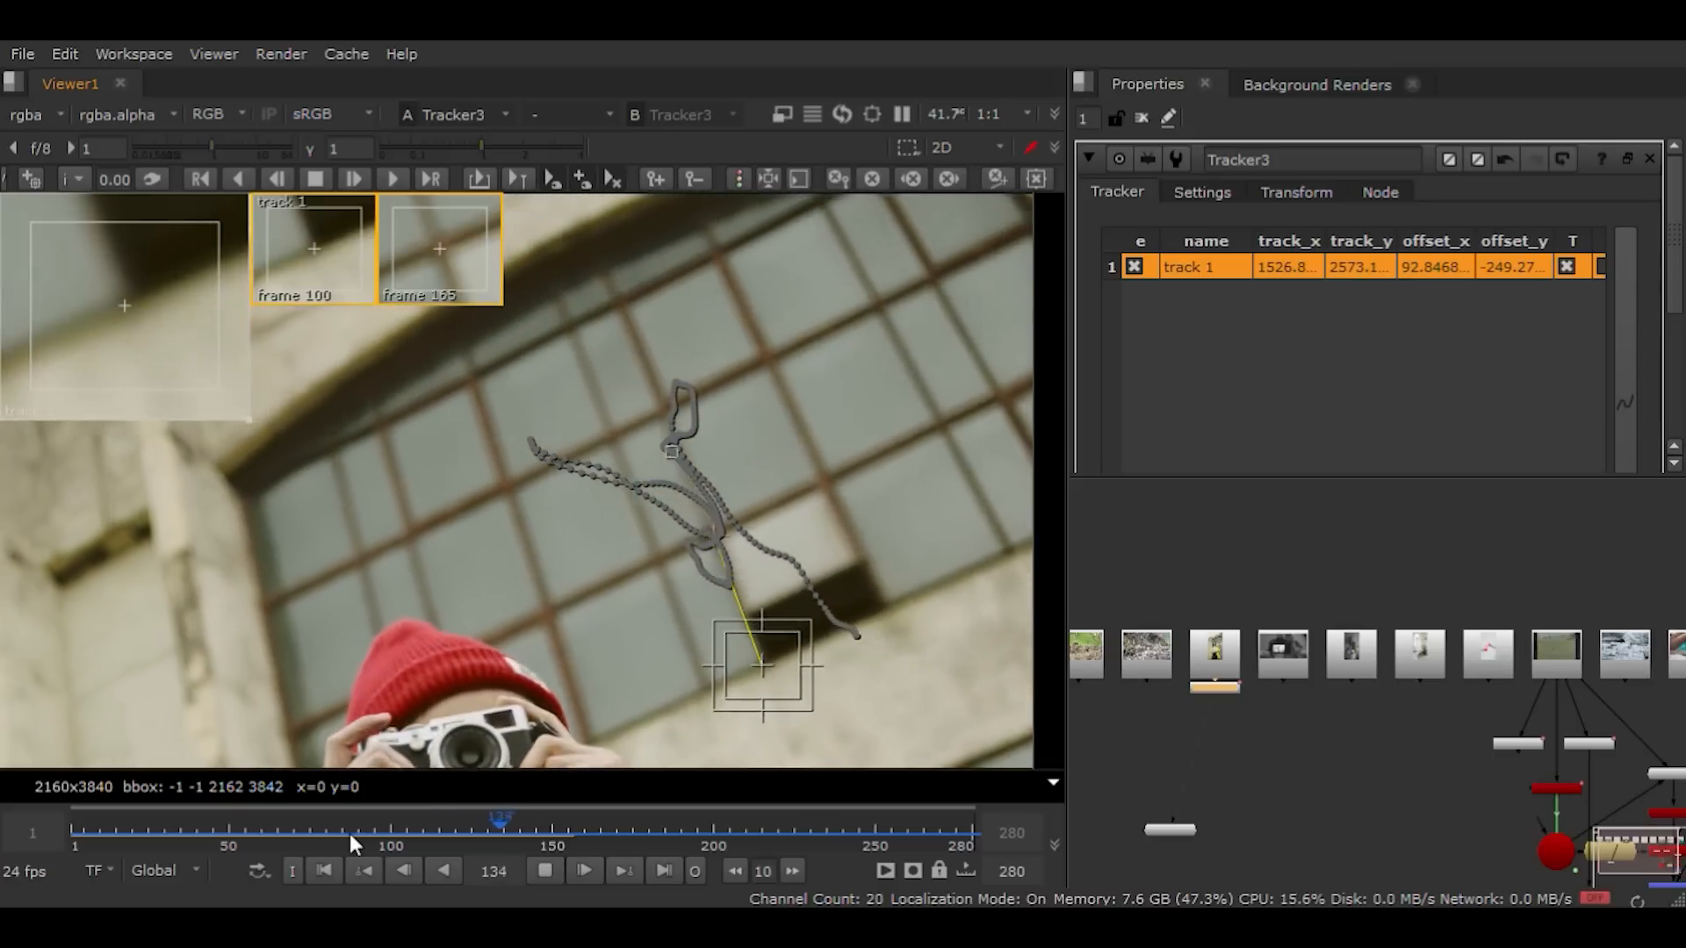
click(350, 834)
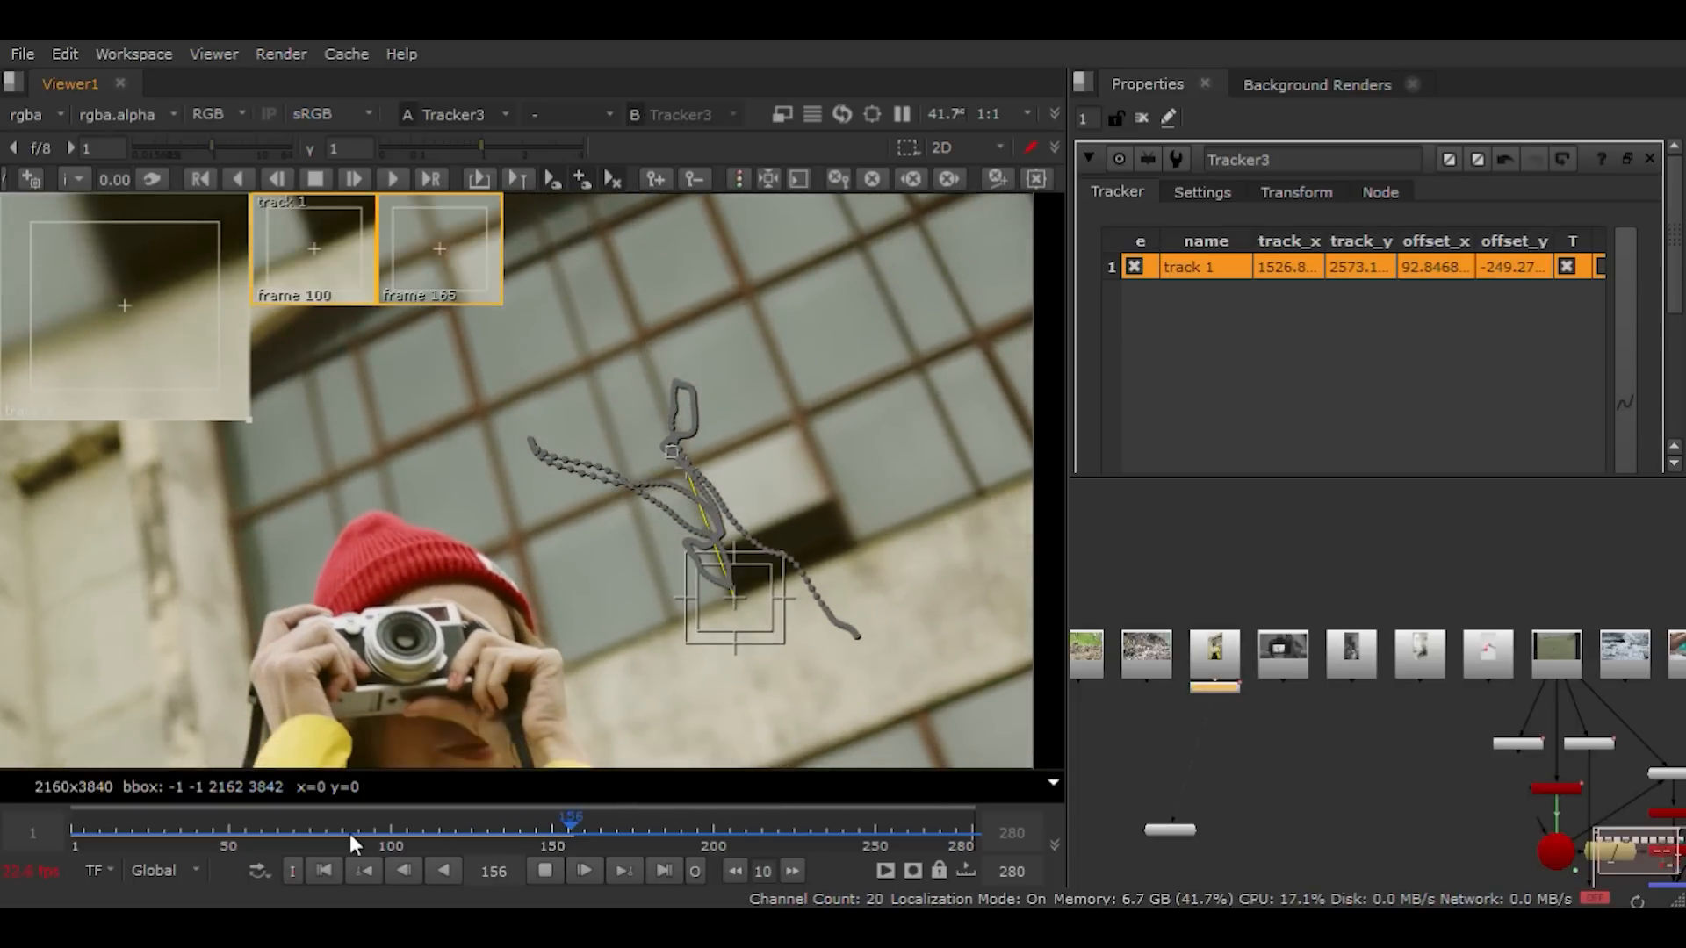
click(349, 834)
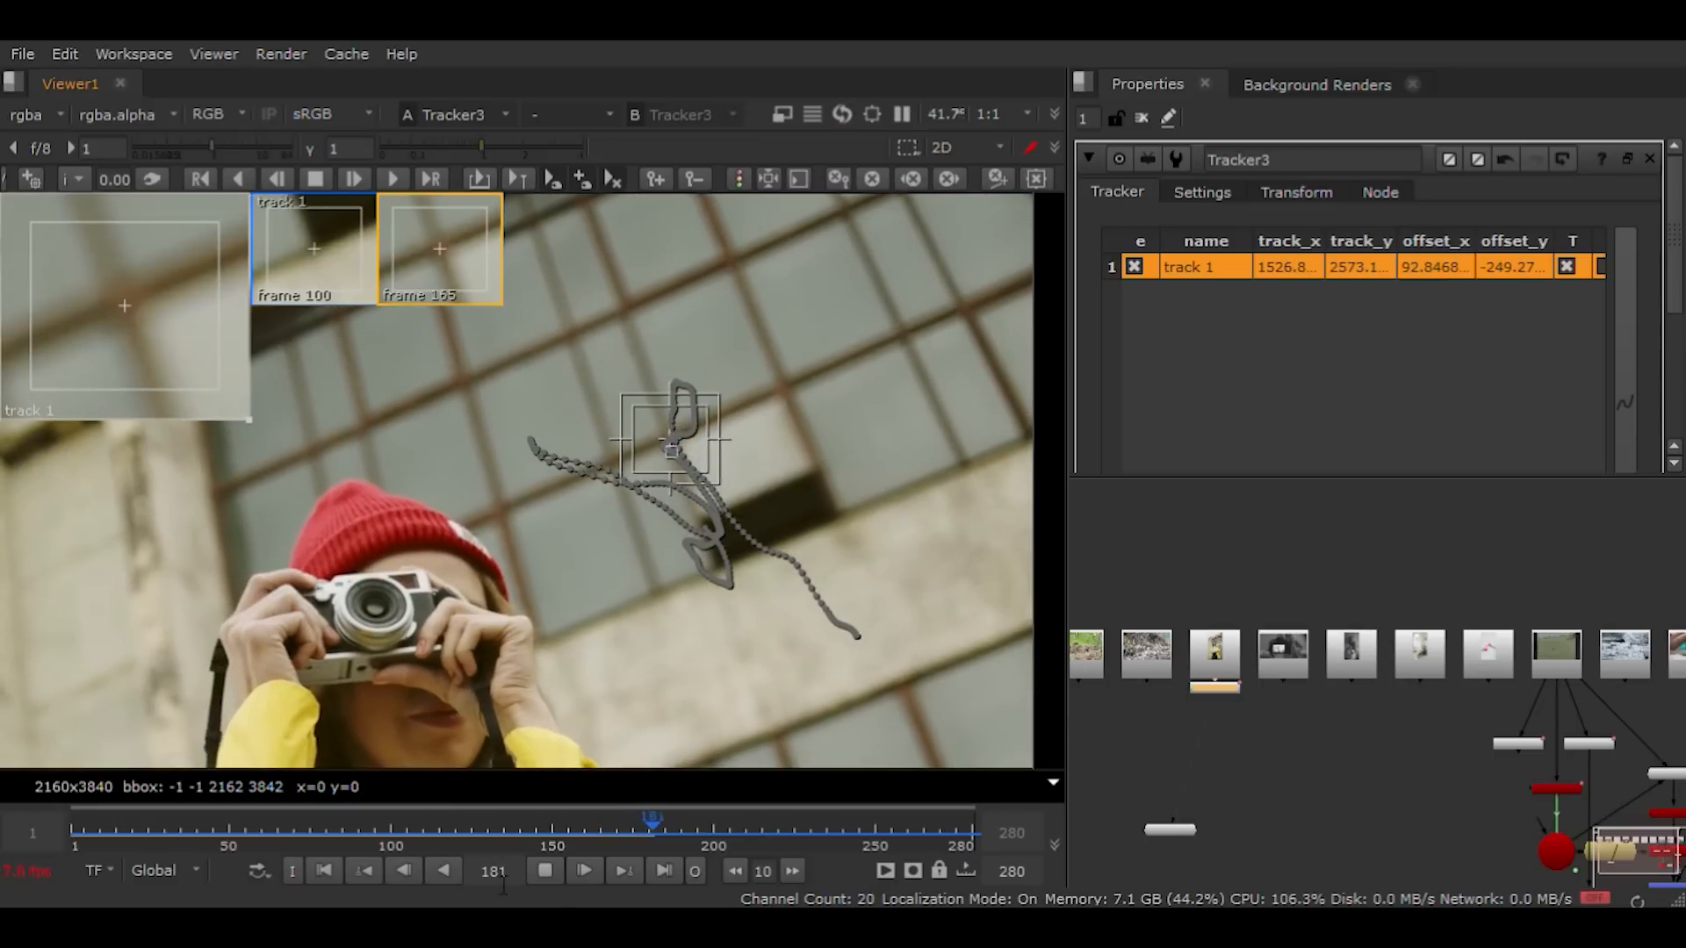
click(546, 871)
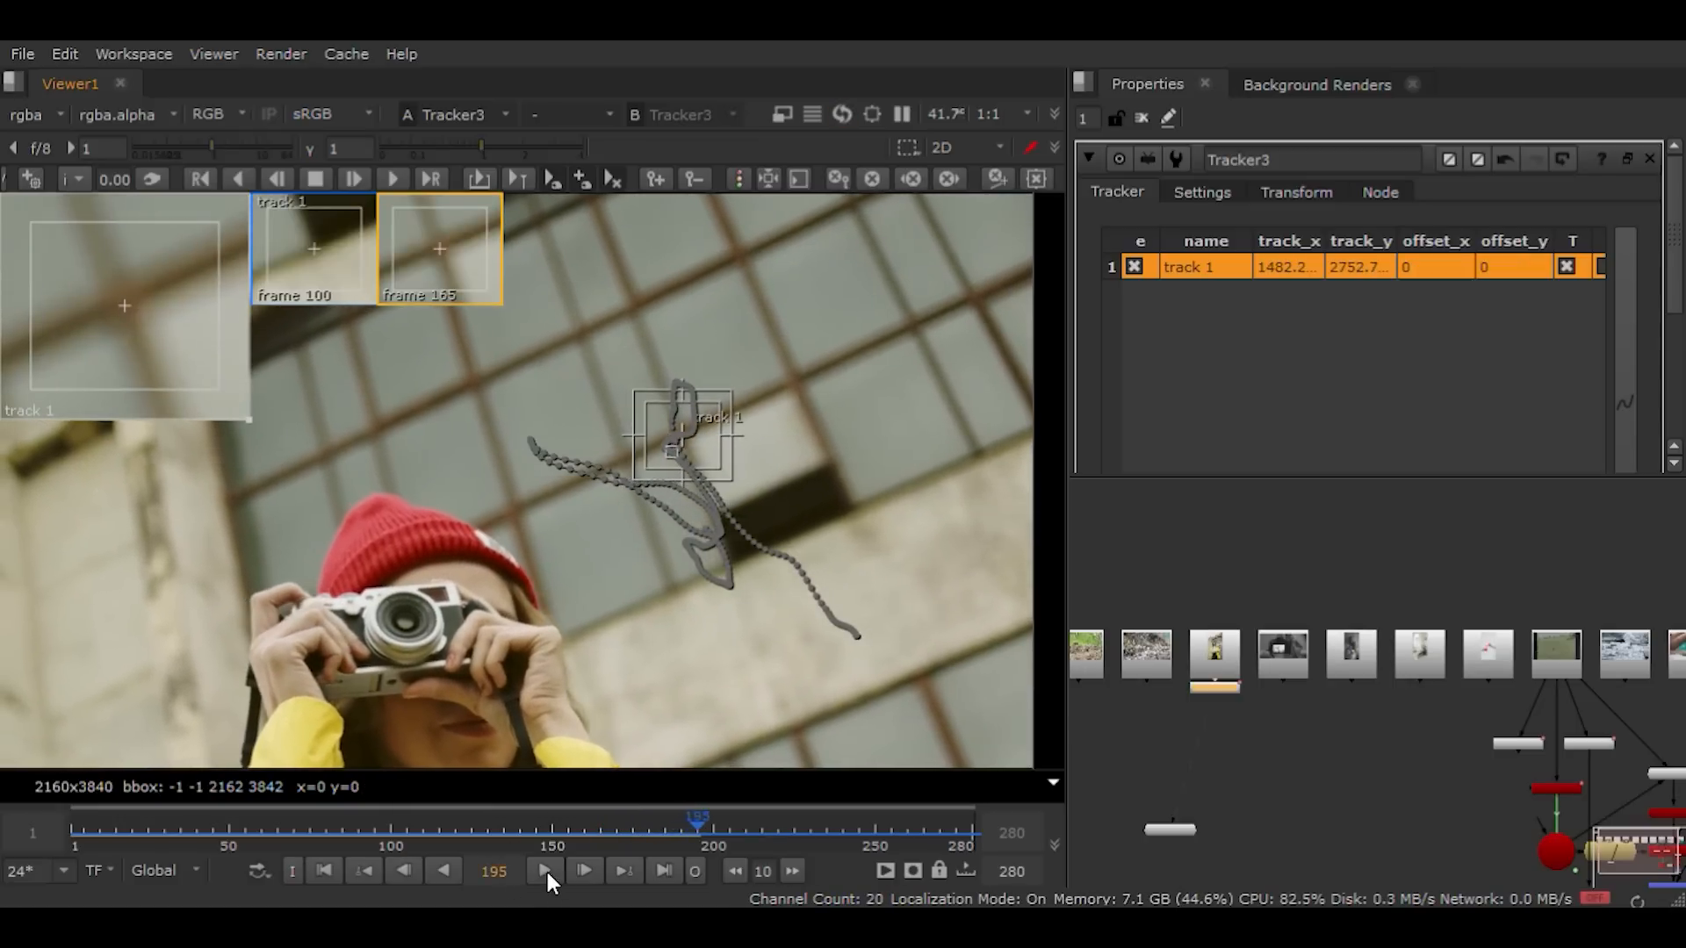
scroll(575, 619, down, 5)
middle_drag(555, 625, 571, 513)
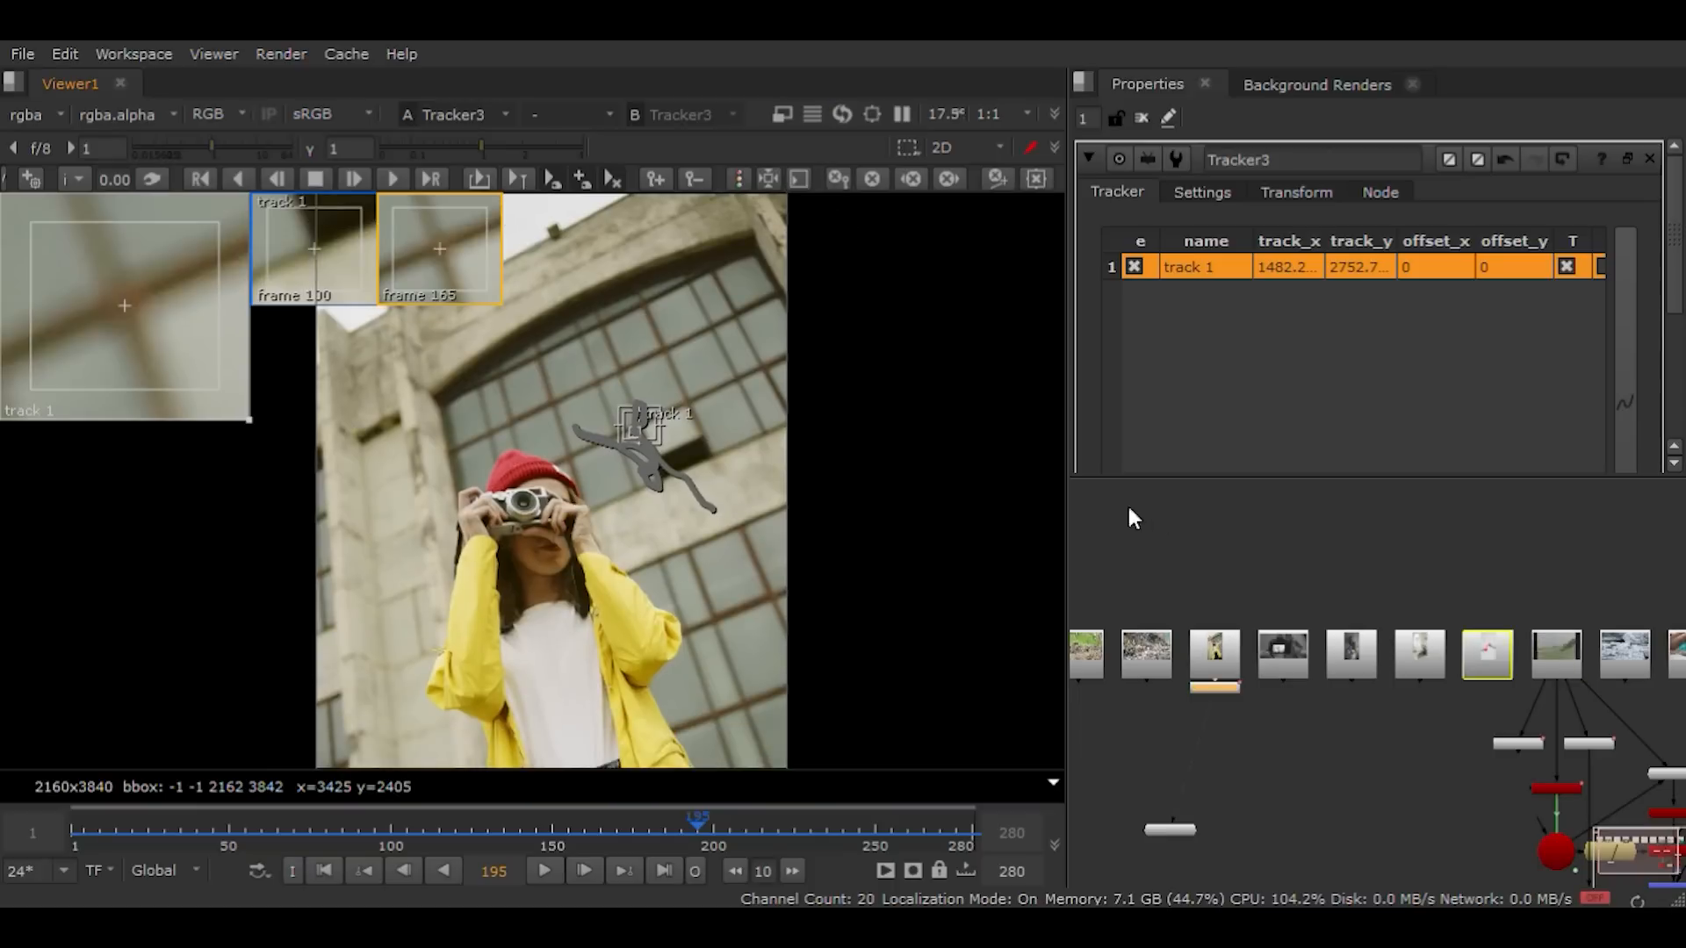
Step: Frame the whole portrait image, deselect the track, and scrub the full frame range to examine the camera motion around the woman
click(1224, 692)
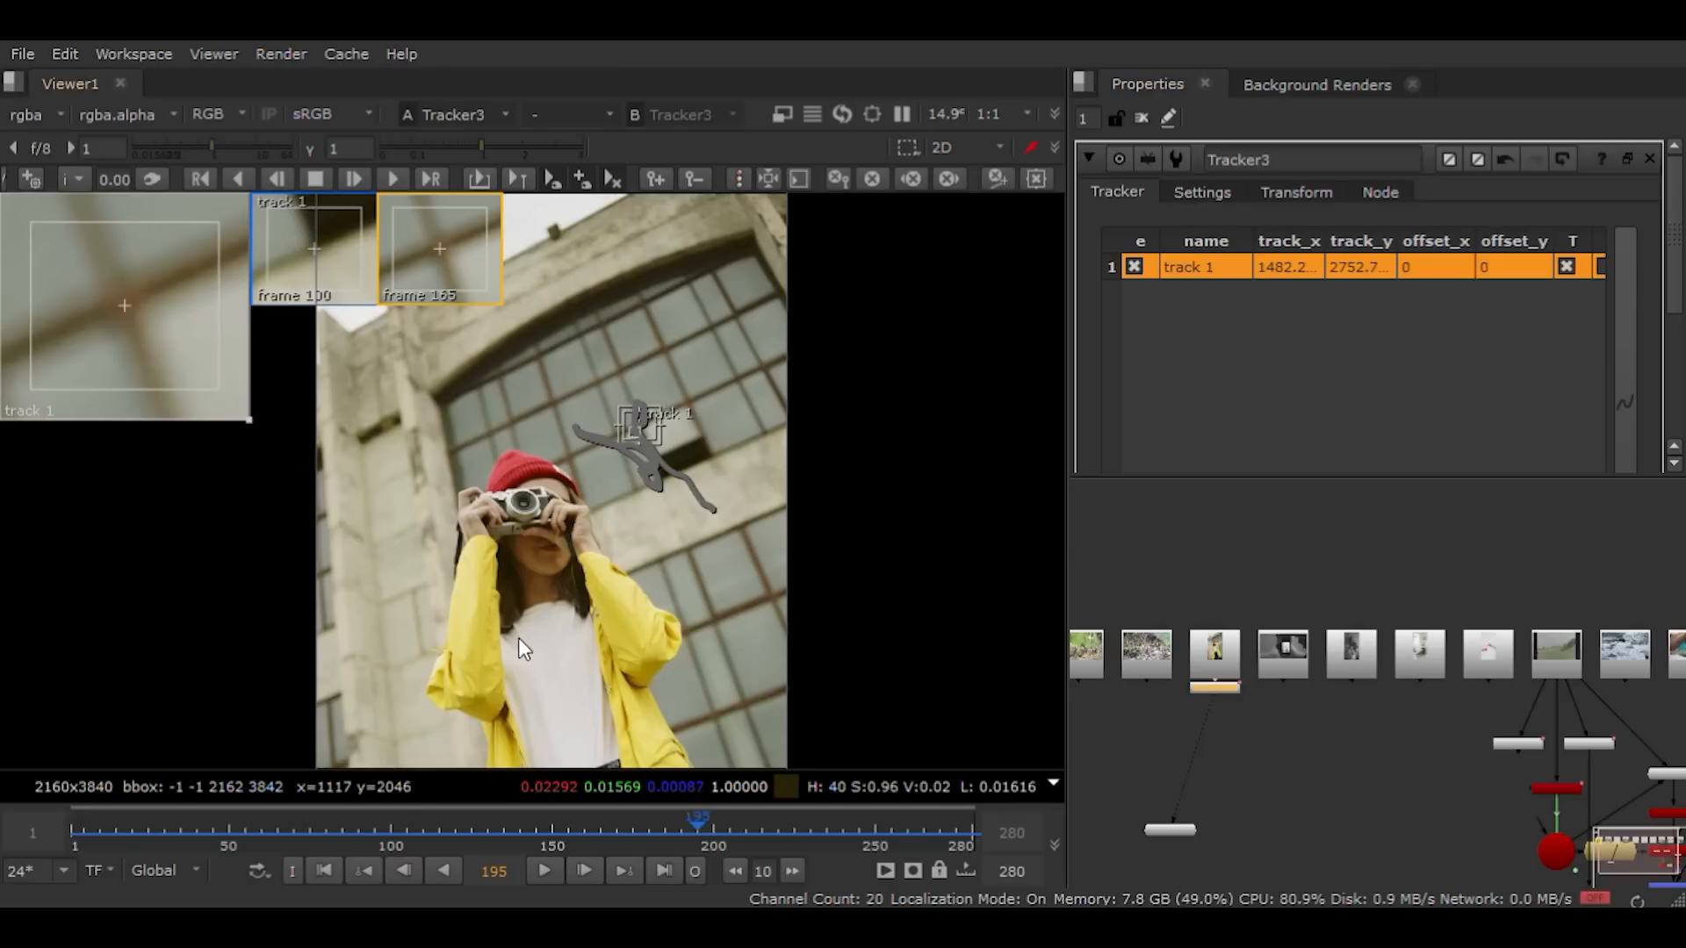
scroll(545, 625, down, 2)
scroll(566, 627, down, 2)
middle_drag(576, 641, 676, 540)
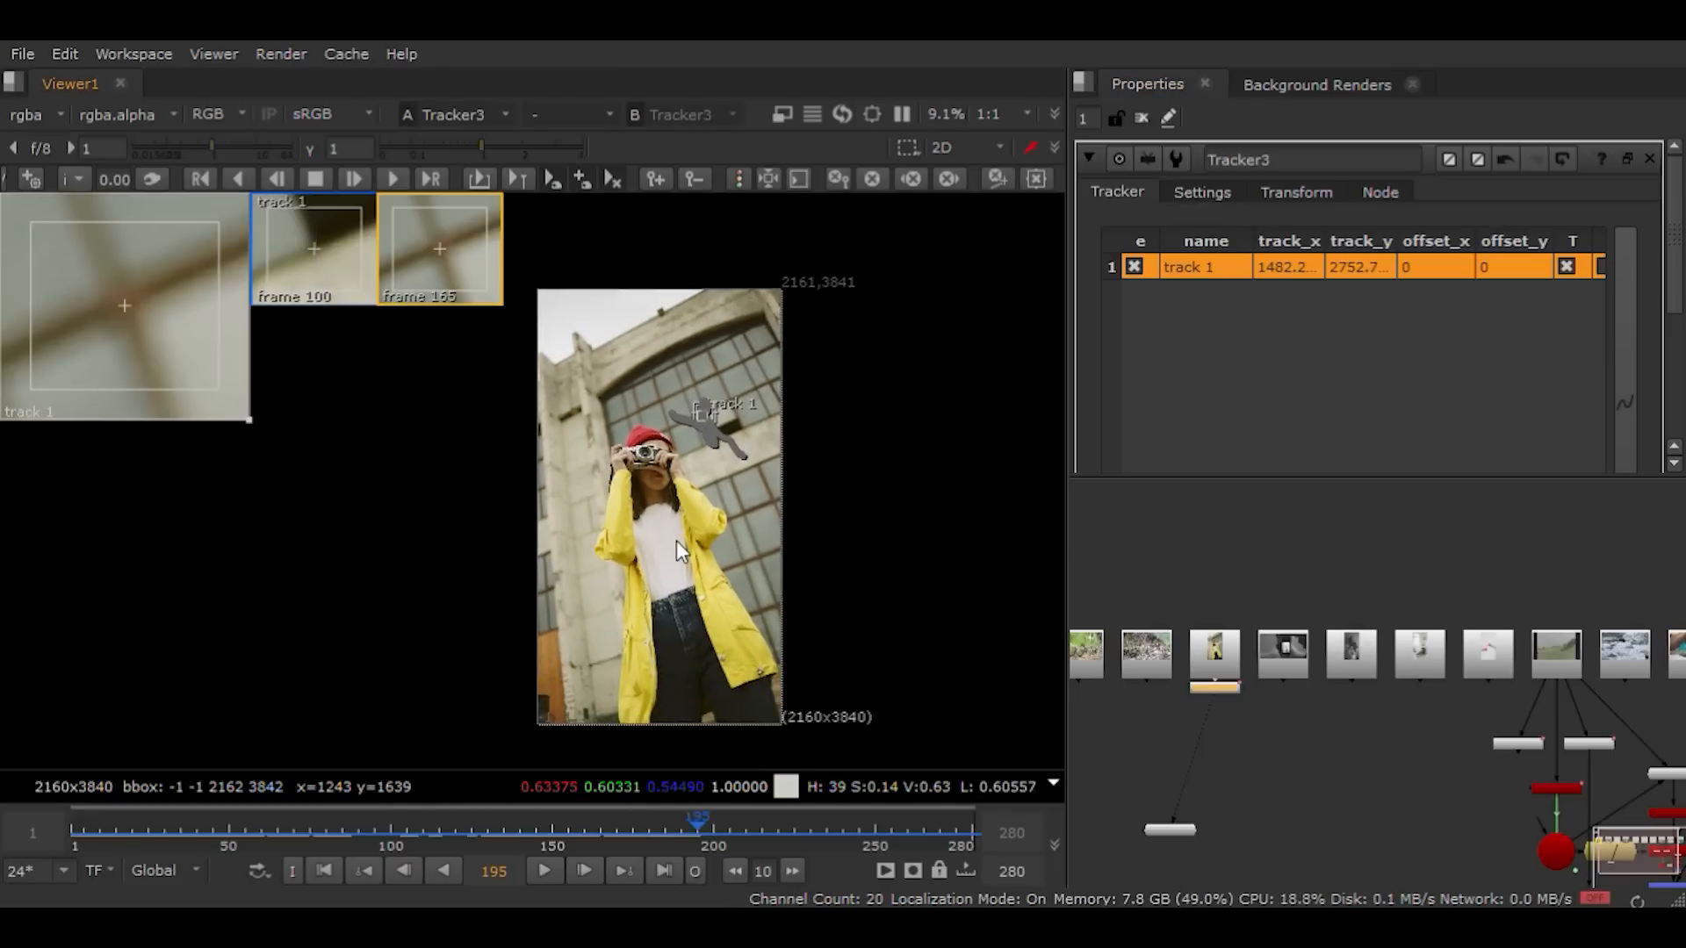
scroll(665, 560, up, 2)
scroll(665, 565, down, 1)
click(666, 572)
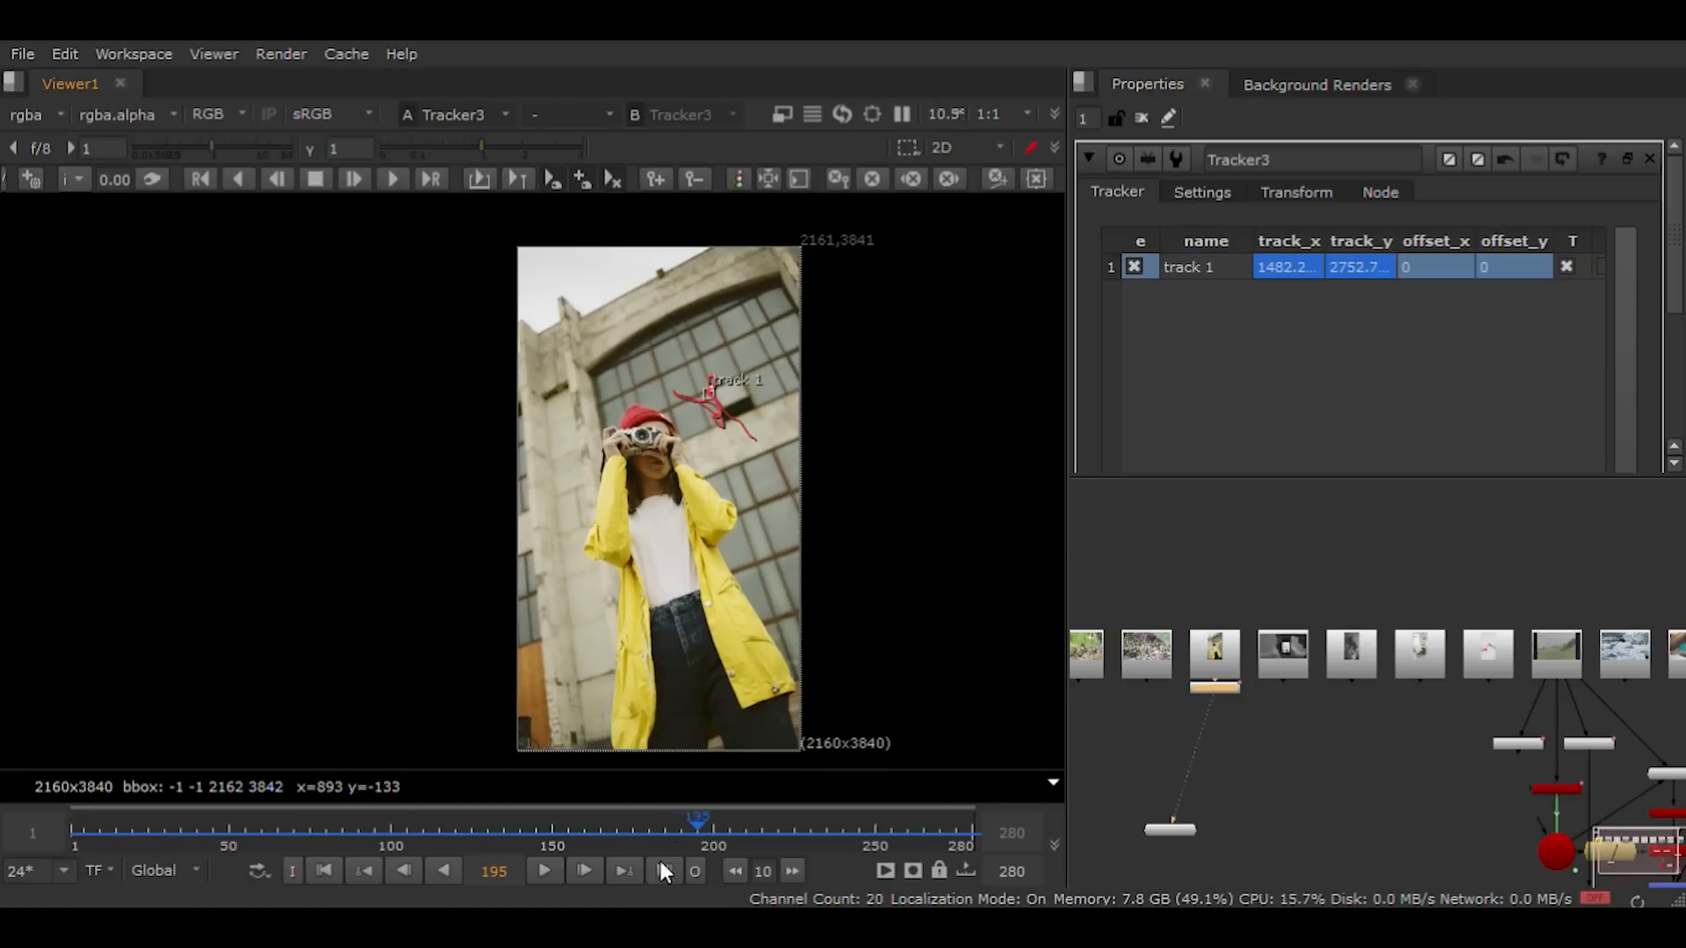
drag(650, 823, 282, 827)
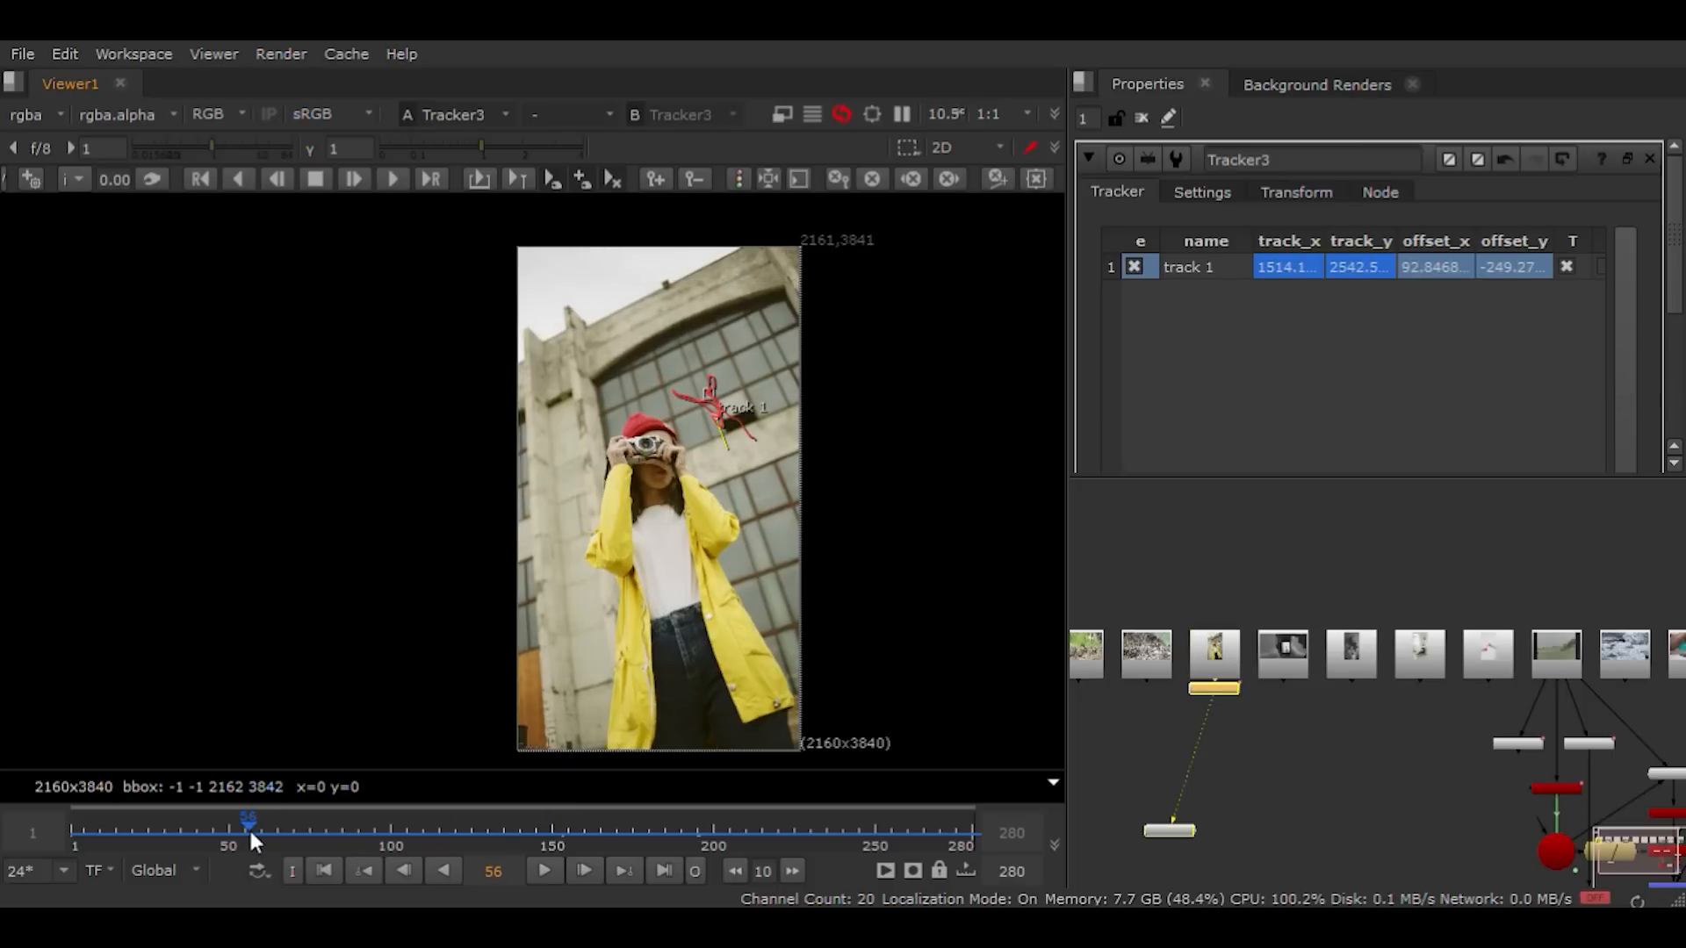
mouse_move(250, 831)
mouse_down()
mouse_move(91, 829)
mouse_move(553, 836)
mouse_up()
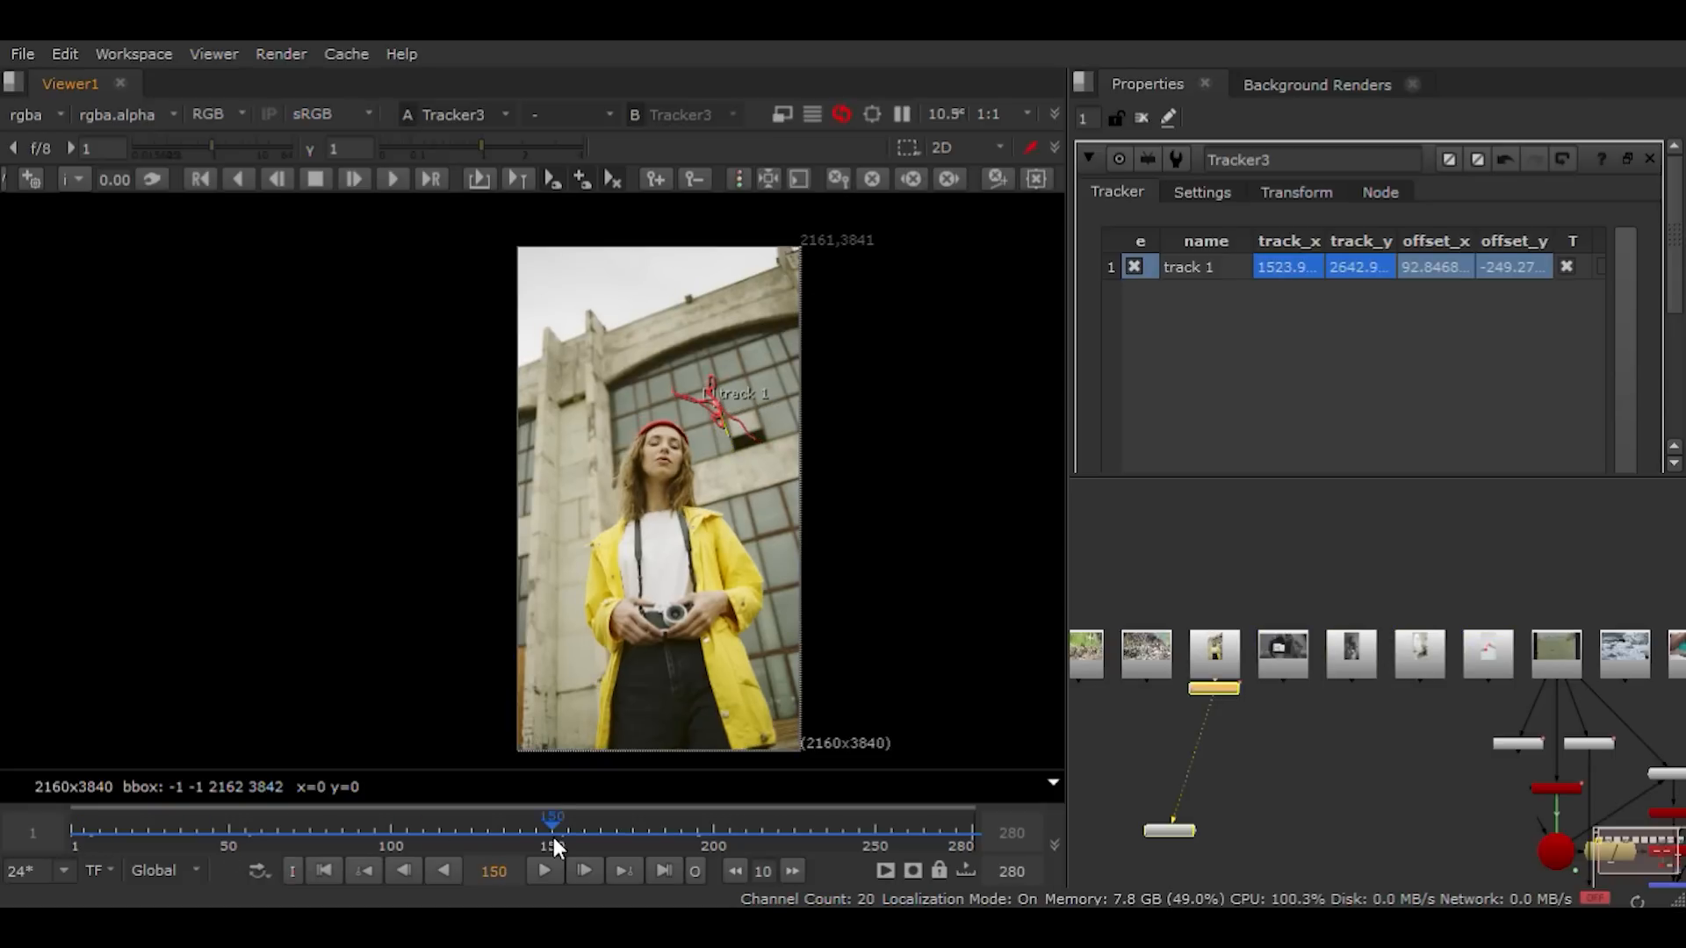
drag(555, 836, 903, 839)
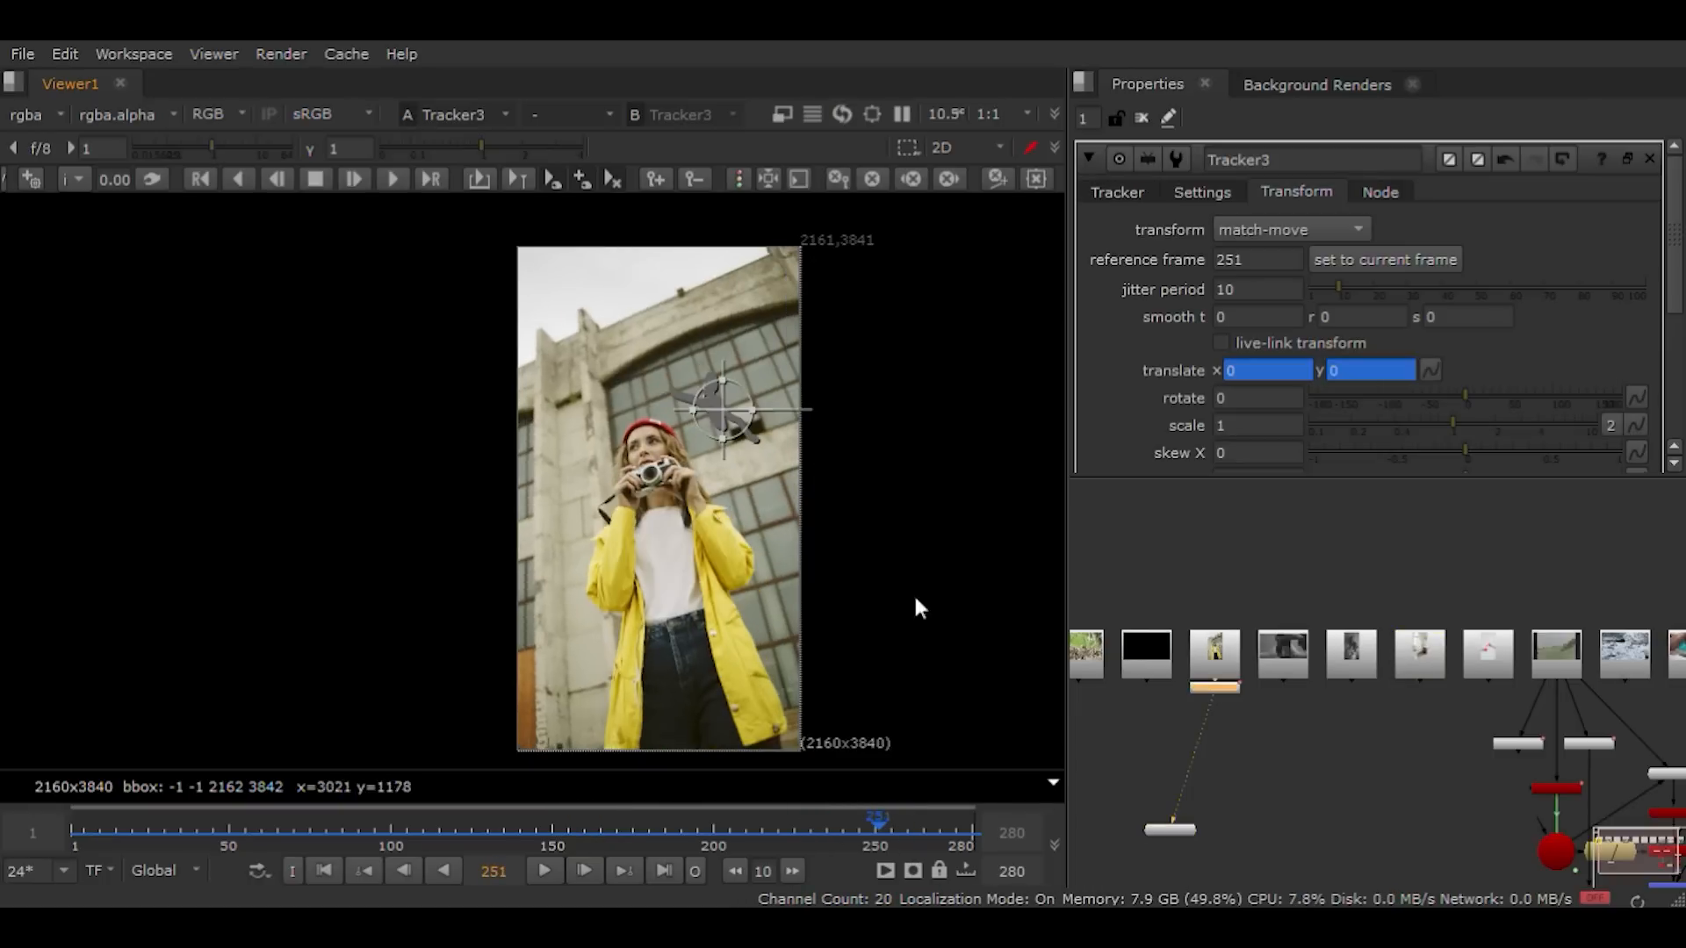
Step: Enable rotation and scale for track 1 in the Tracker3 track list
click(1125, 193)
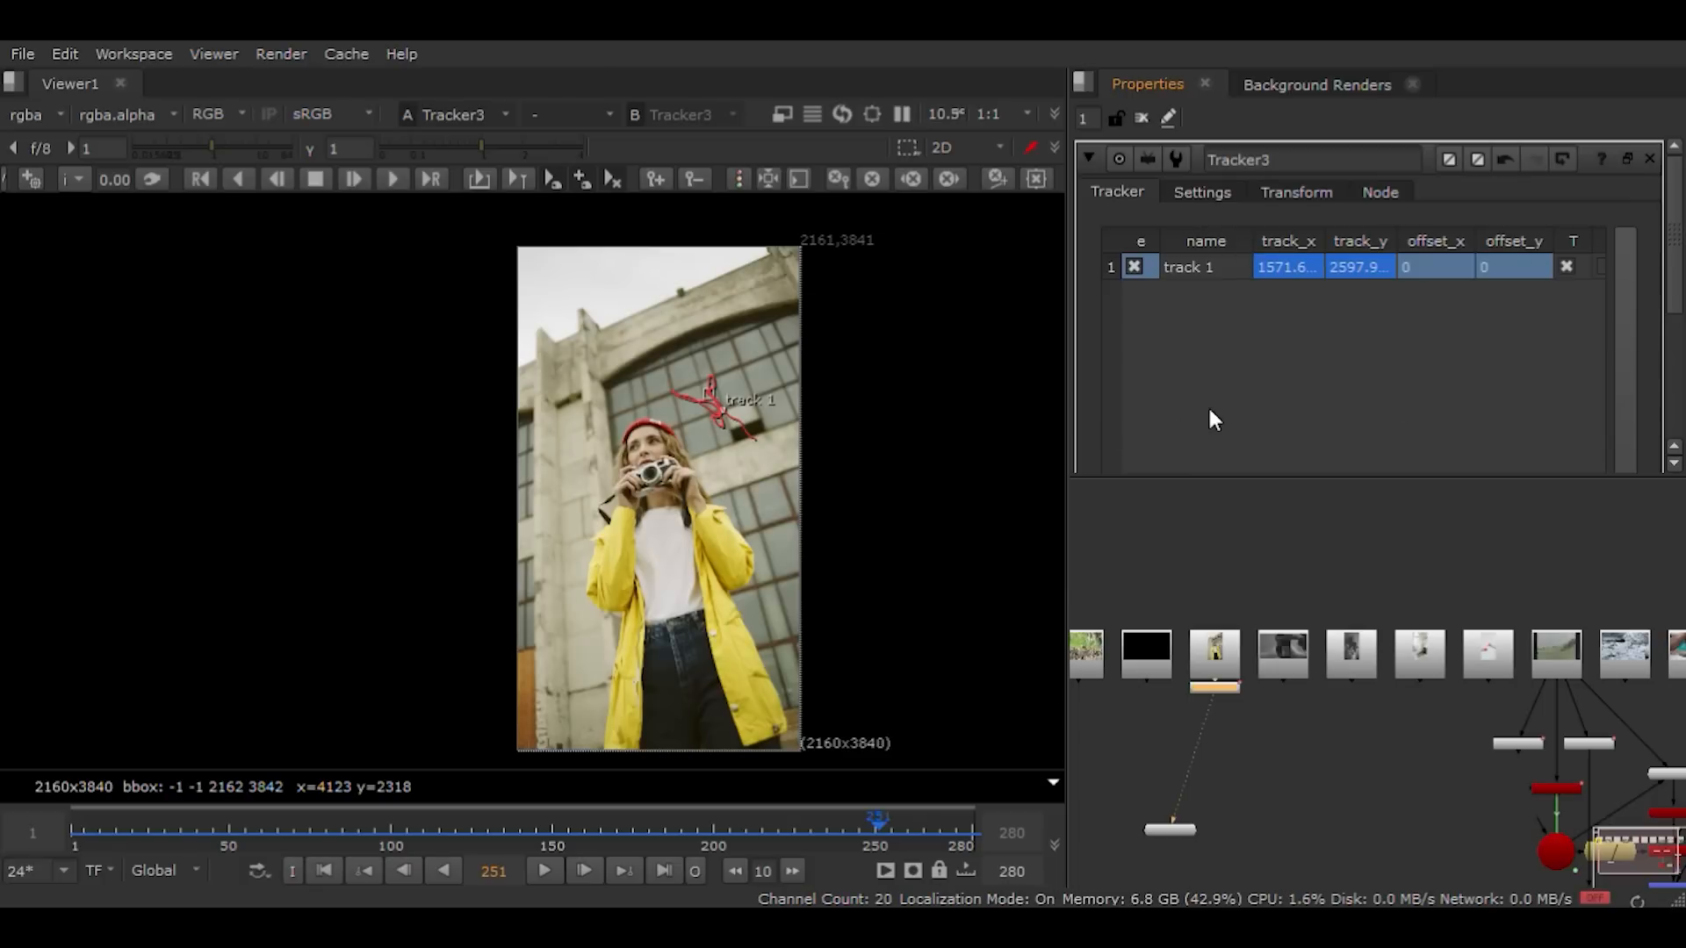
scroll(1133, 400, down, 5)
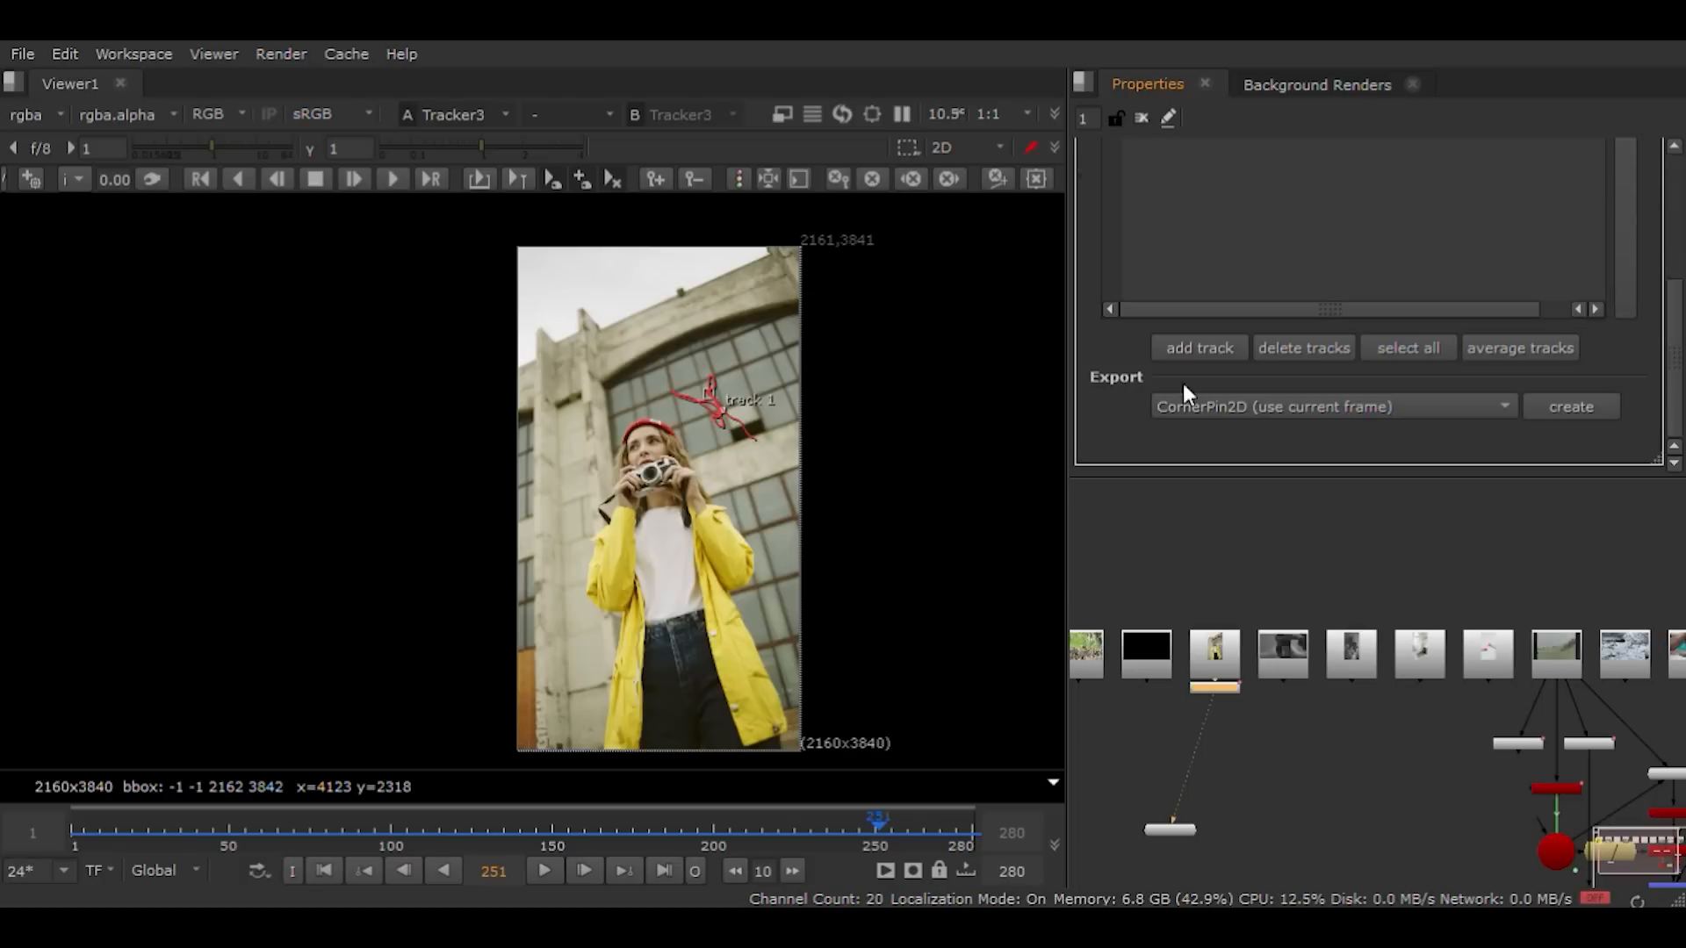
drag(1346, 308, 1462, 305)
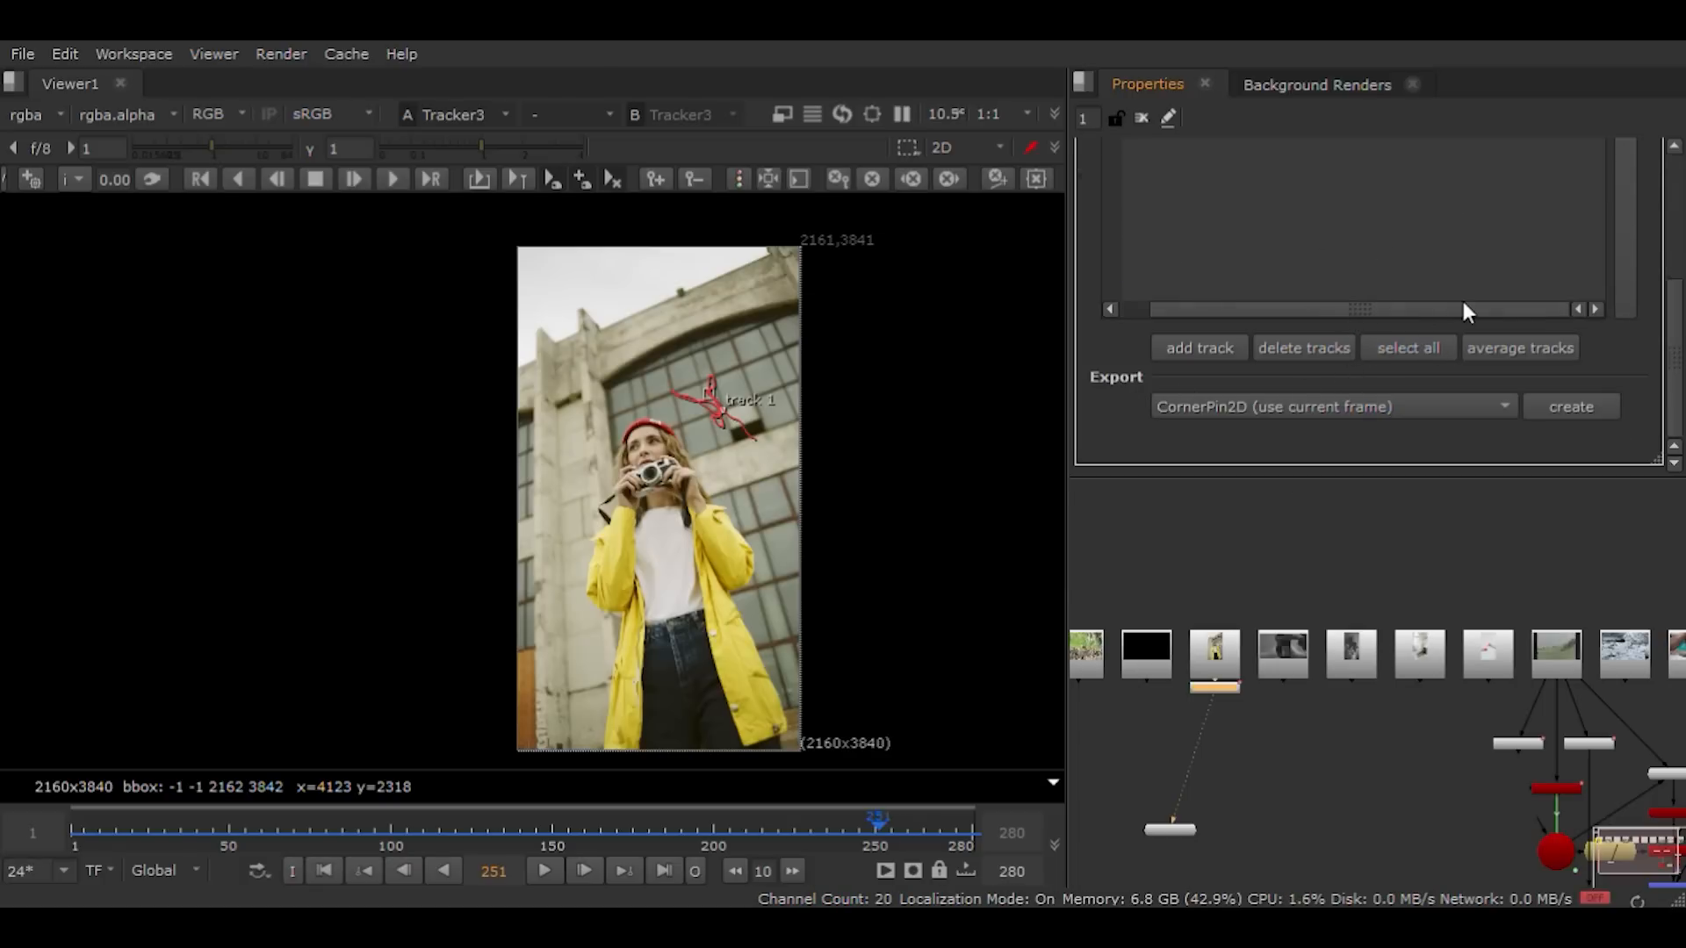
scroll(1405, 265, up, 5)
click(1487, 266)
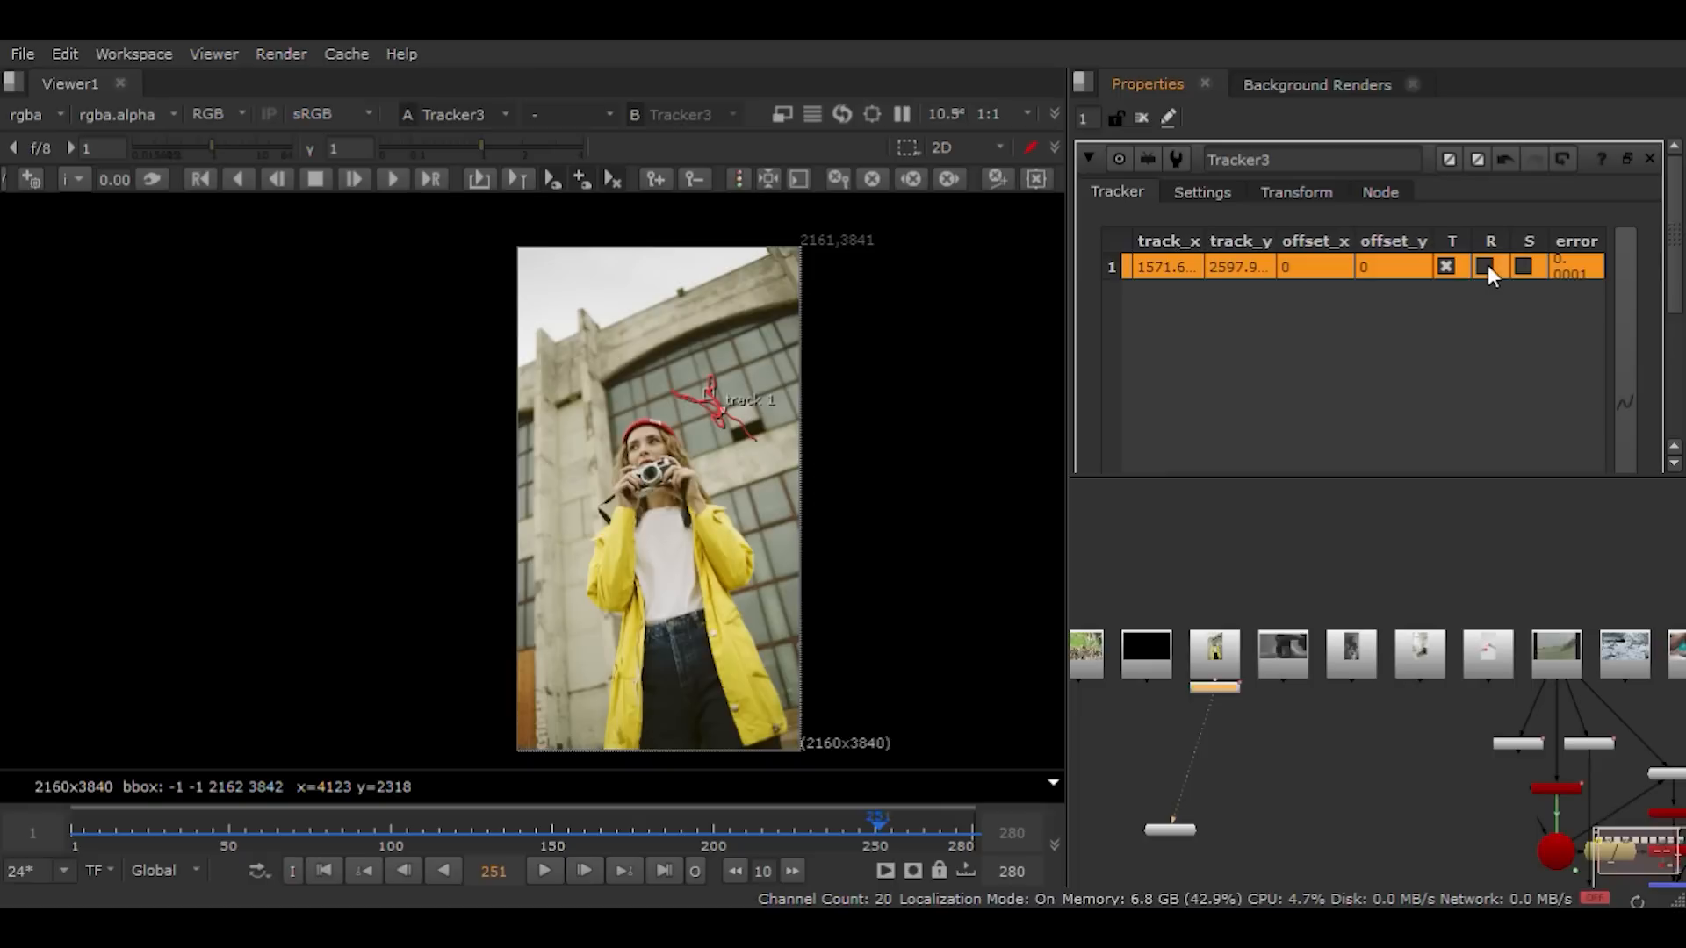
click(1484, 266)
click(1523, 267)
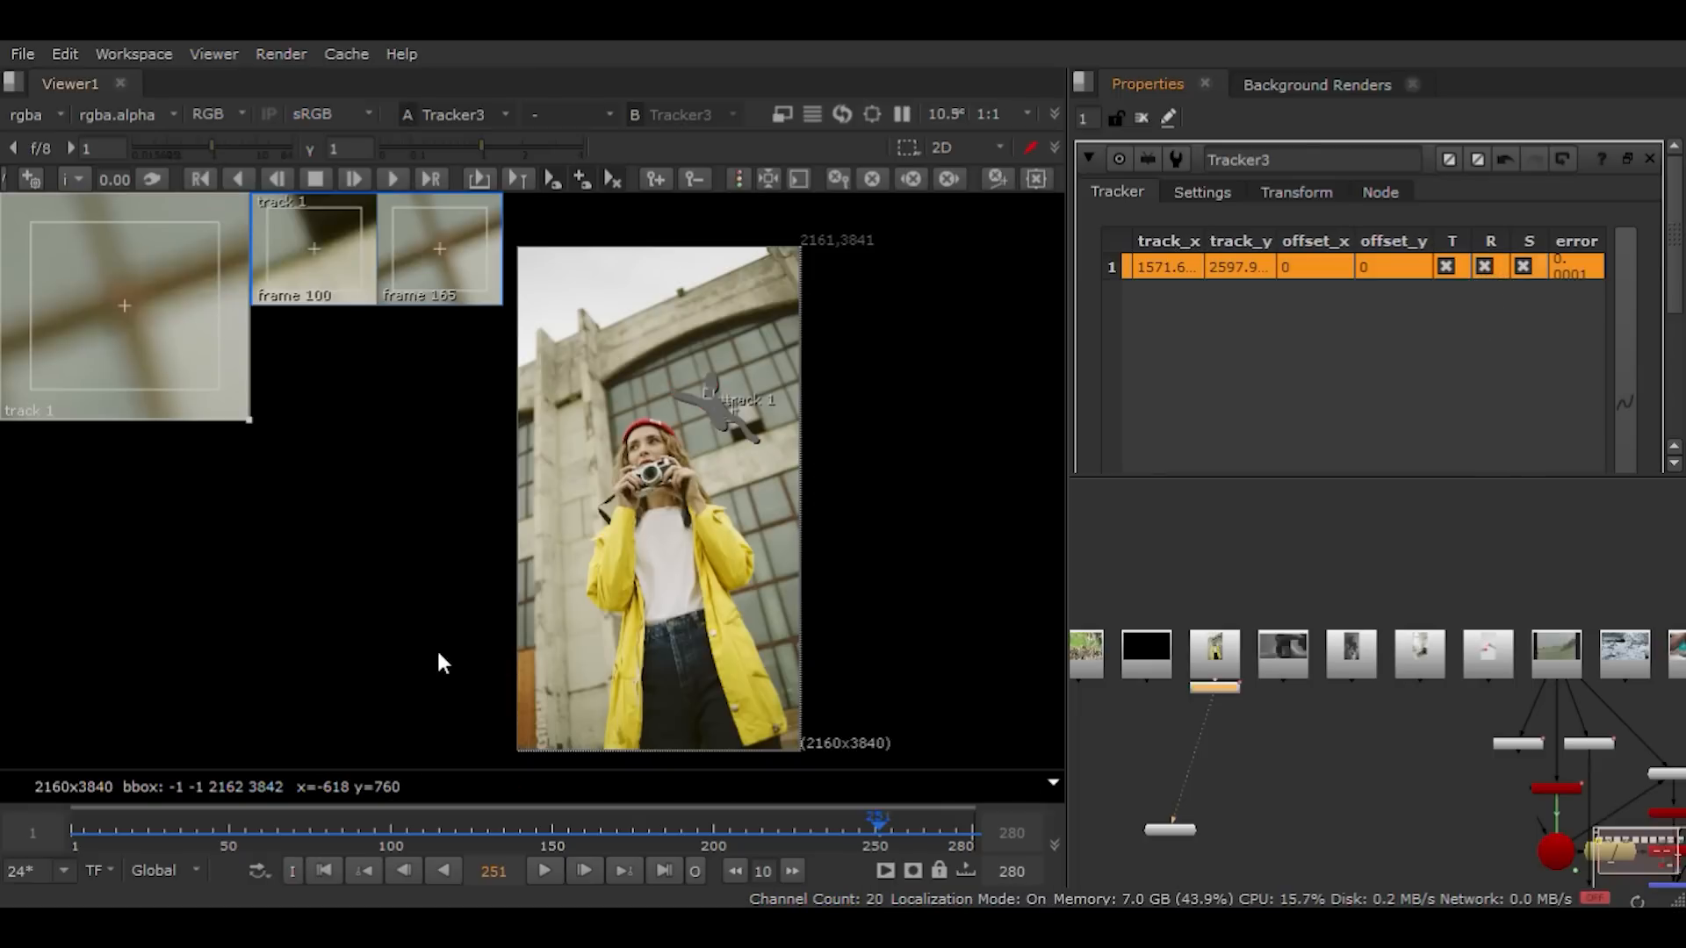
Step: Play the Tracker3 result repeatedly from around frames 79 to 88, examine the image movement against the frame edges, and stop playback
click(541, 869)
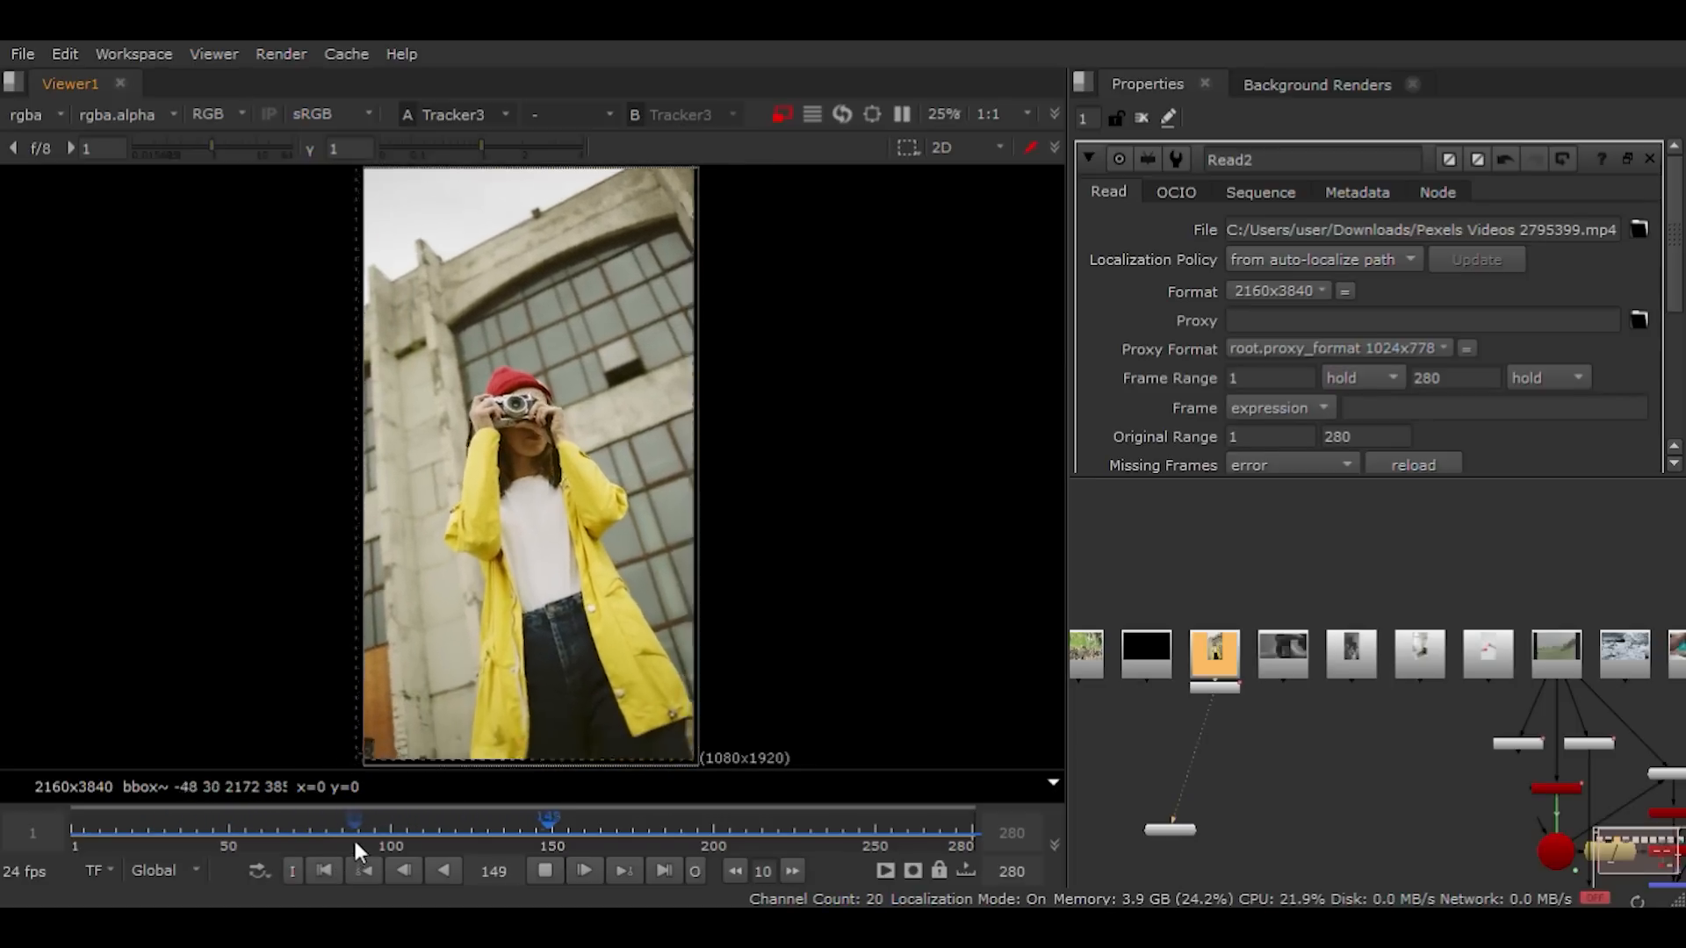
click(353, 839)
click(321, 827)
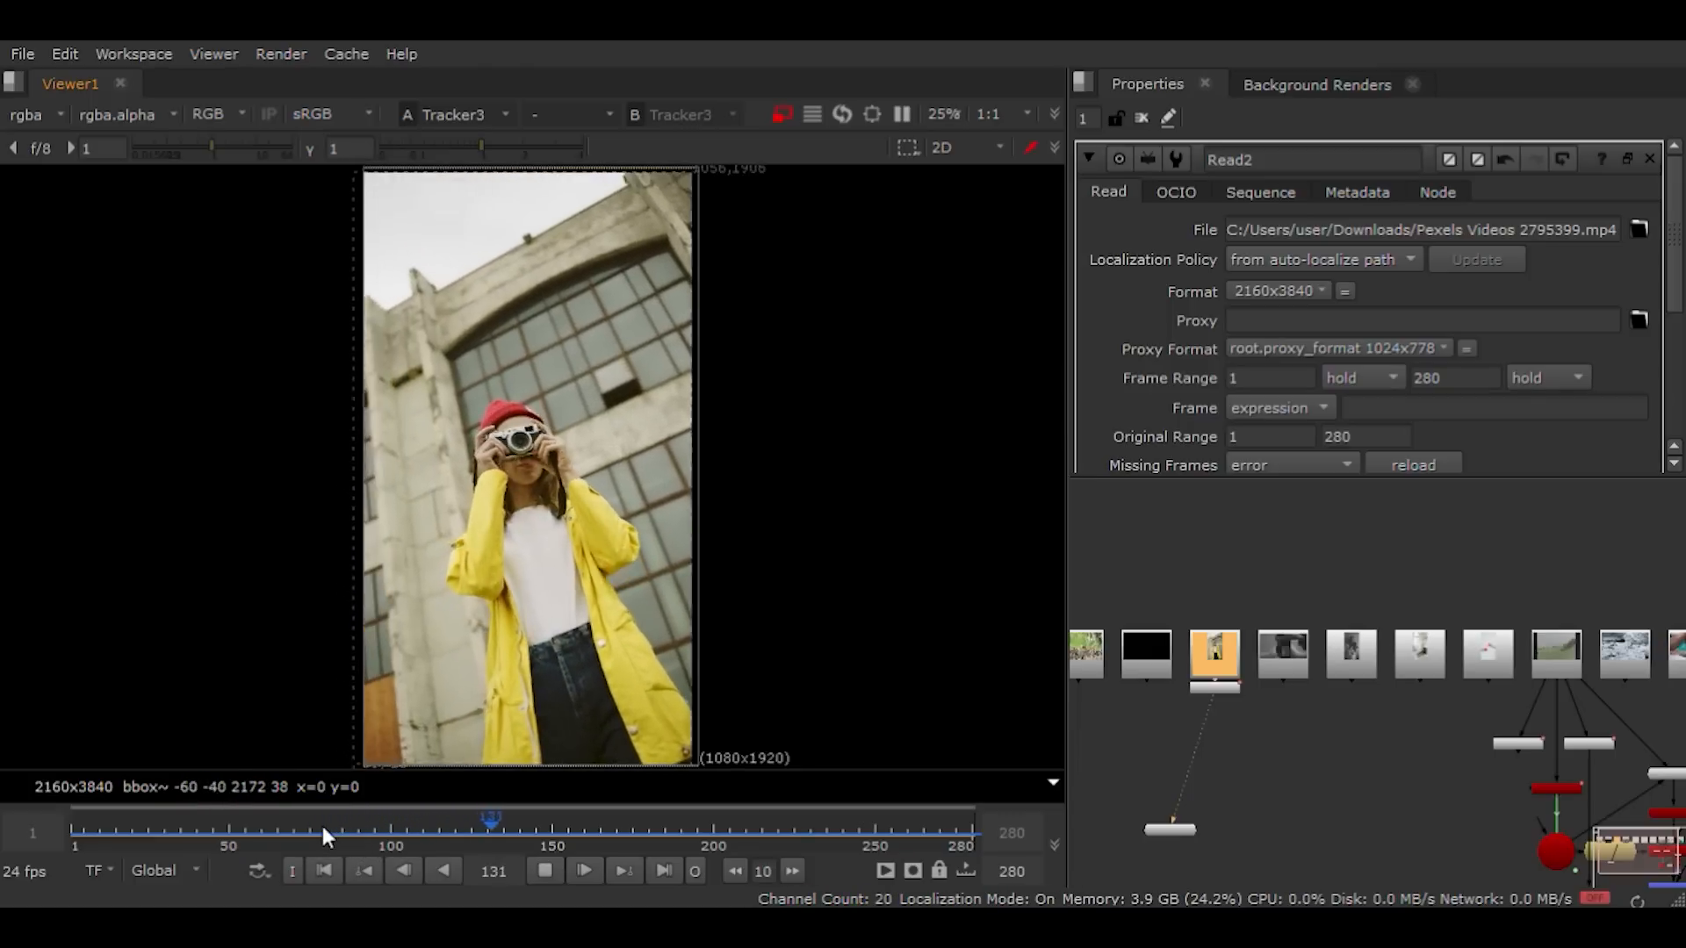
click(322, 829)
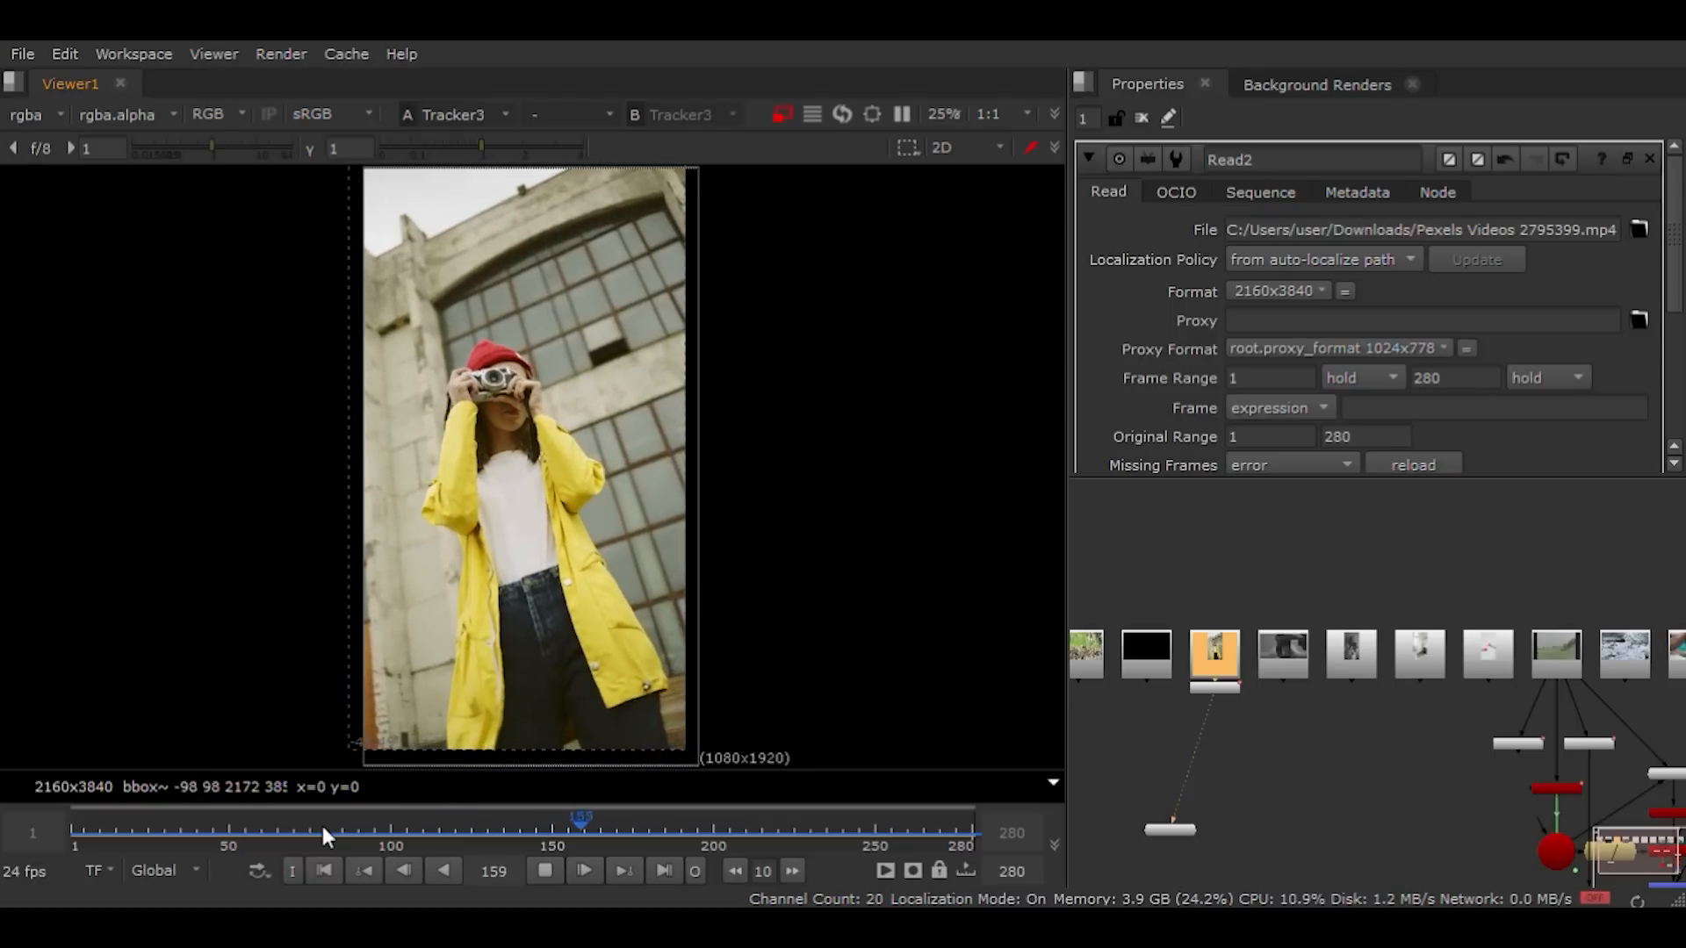
click(322, 829)
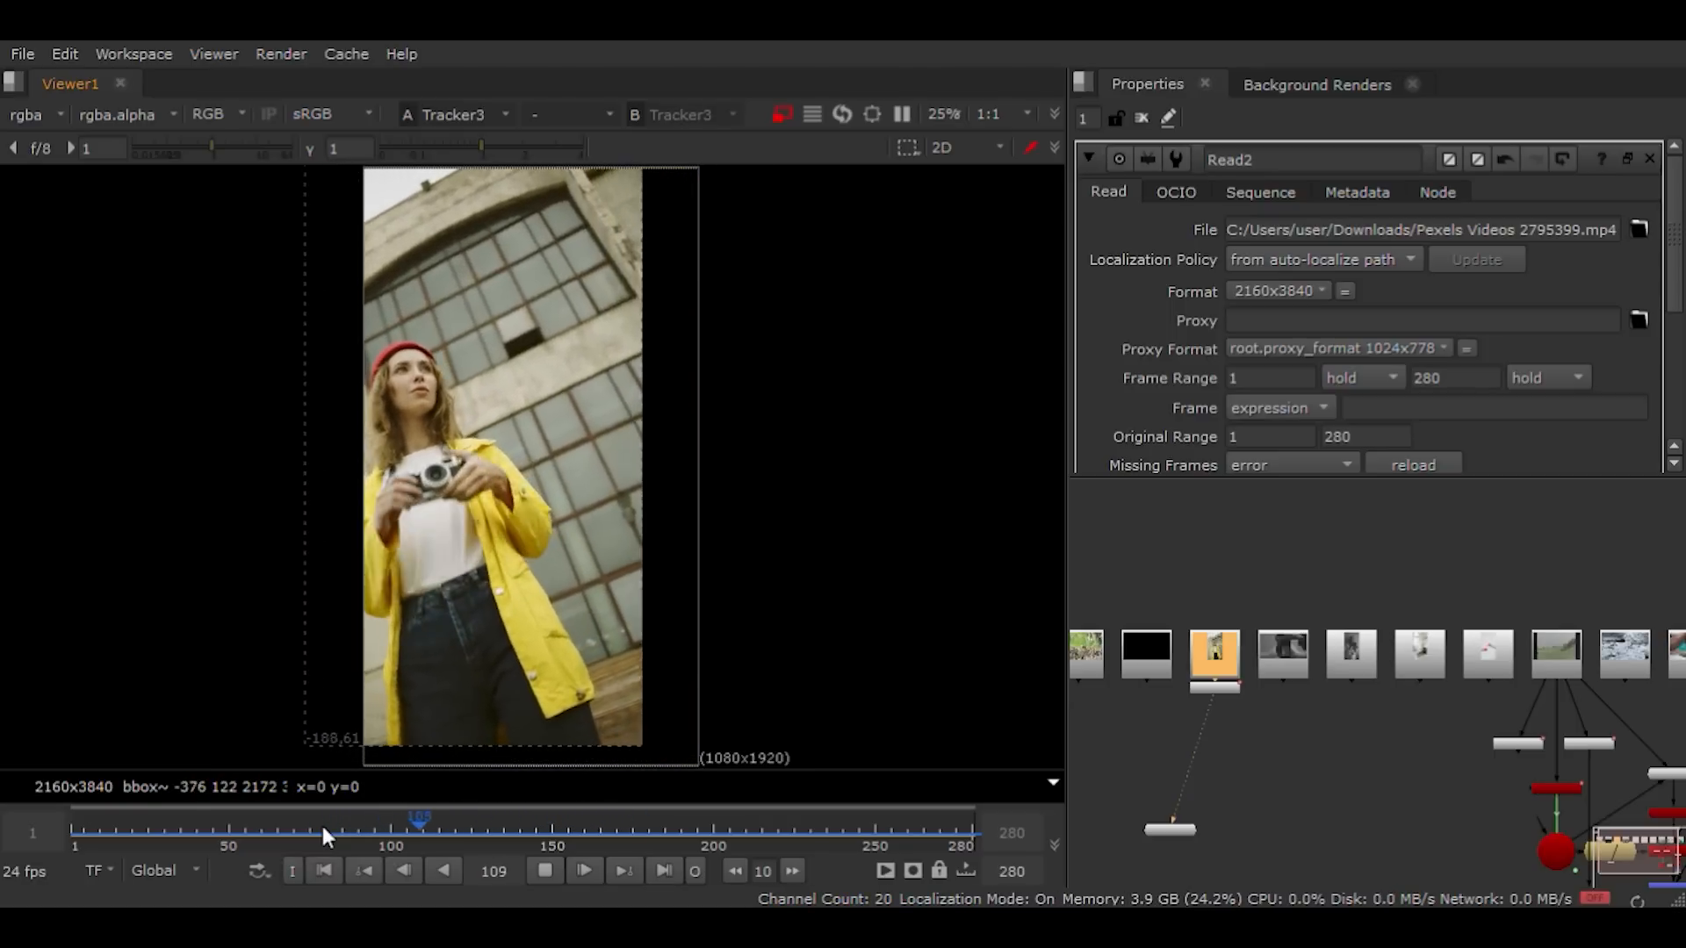
click(322, 829)
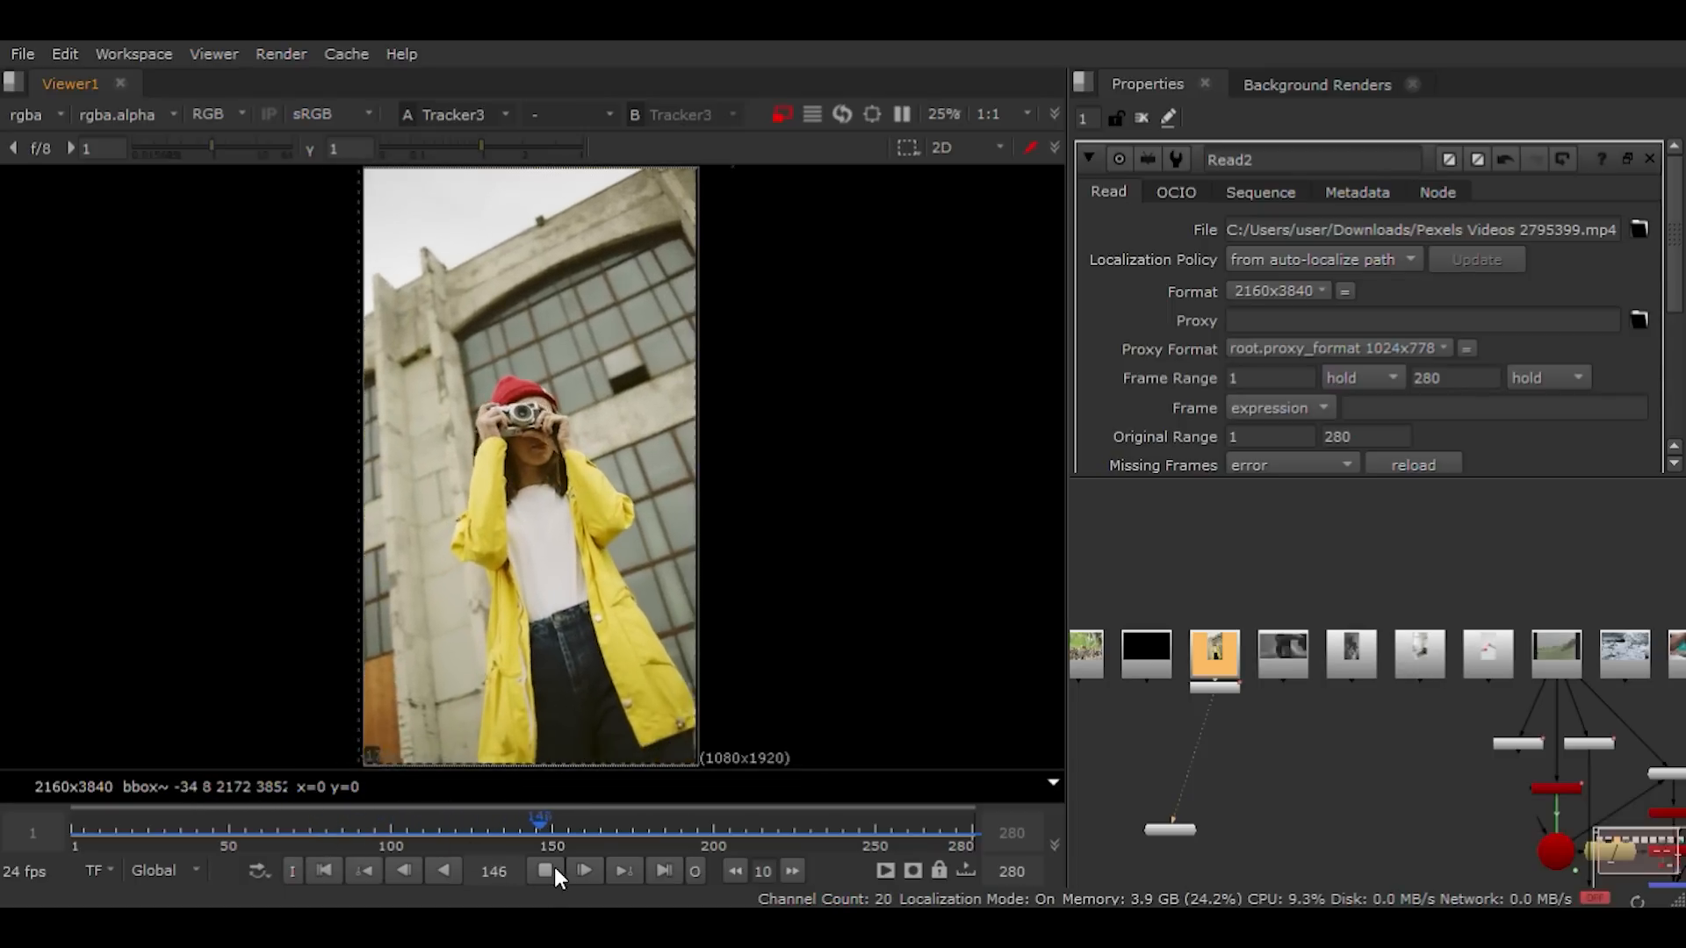
click(545, 870)
Step: Scrub the Tracker4 clip from frame 100, go to the last frame, 280, and examine the woman and building wall up close
drag(393, 827, 785, 857)
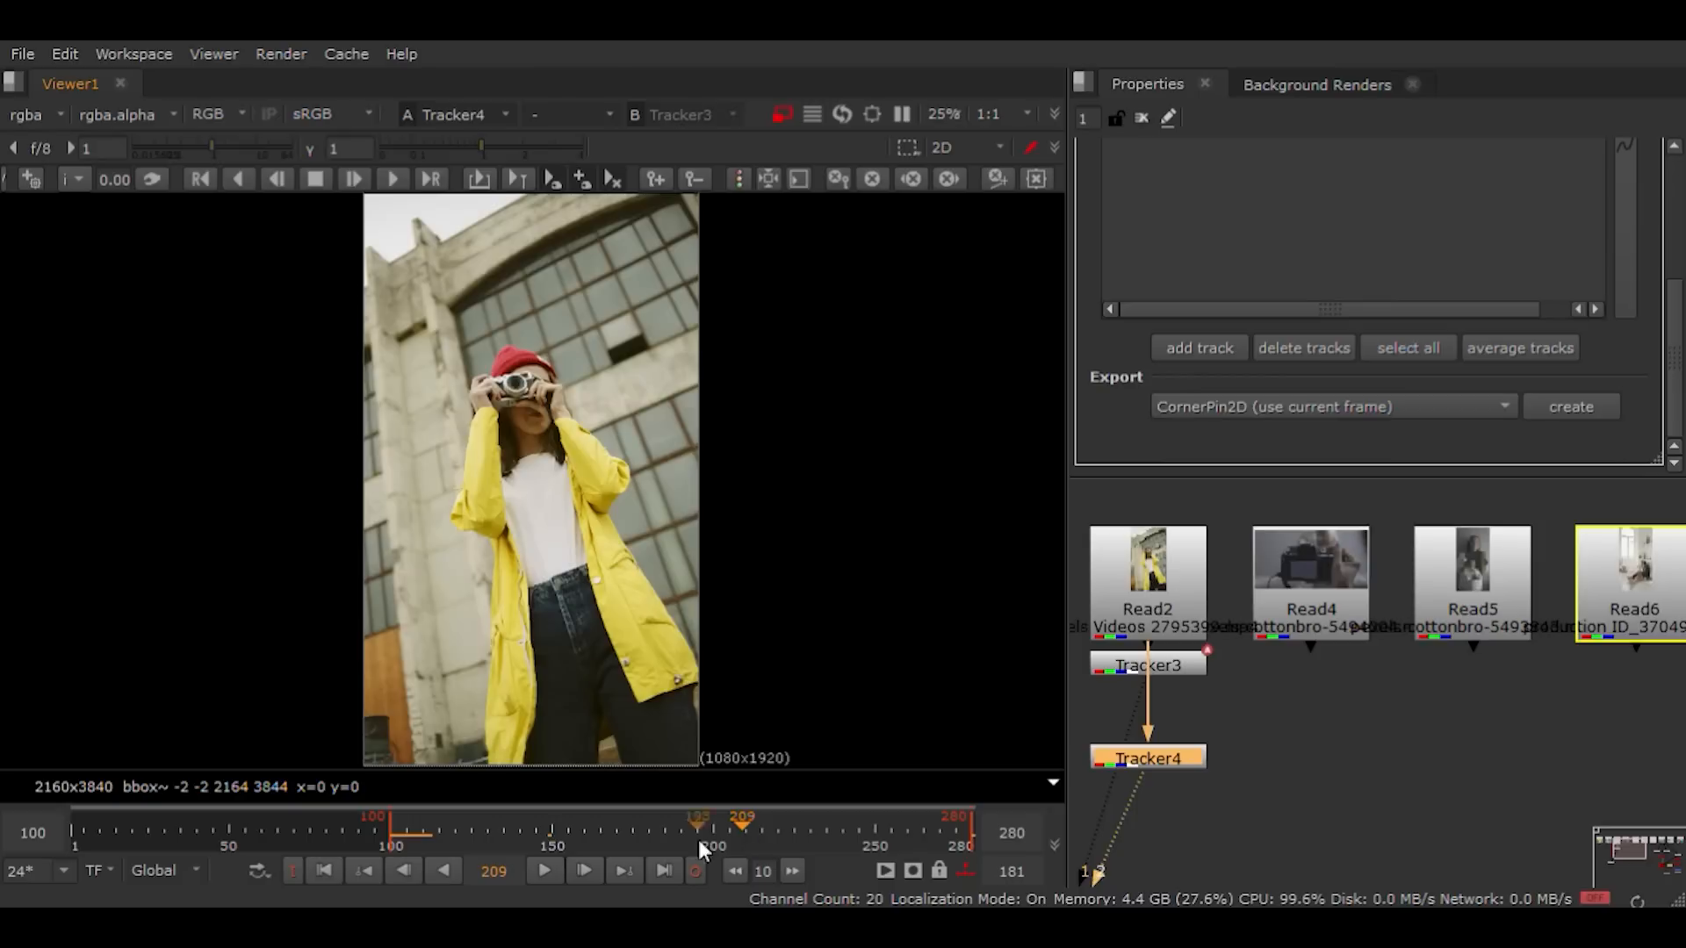
click(663, 875)
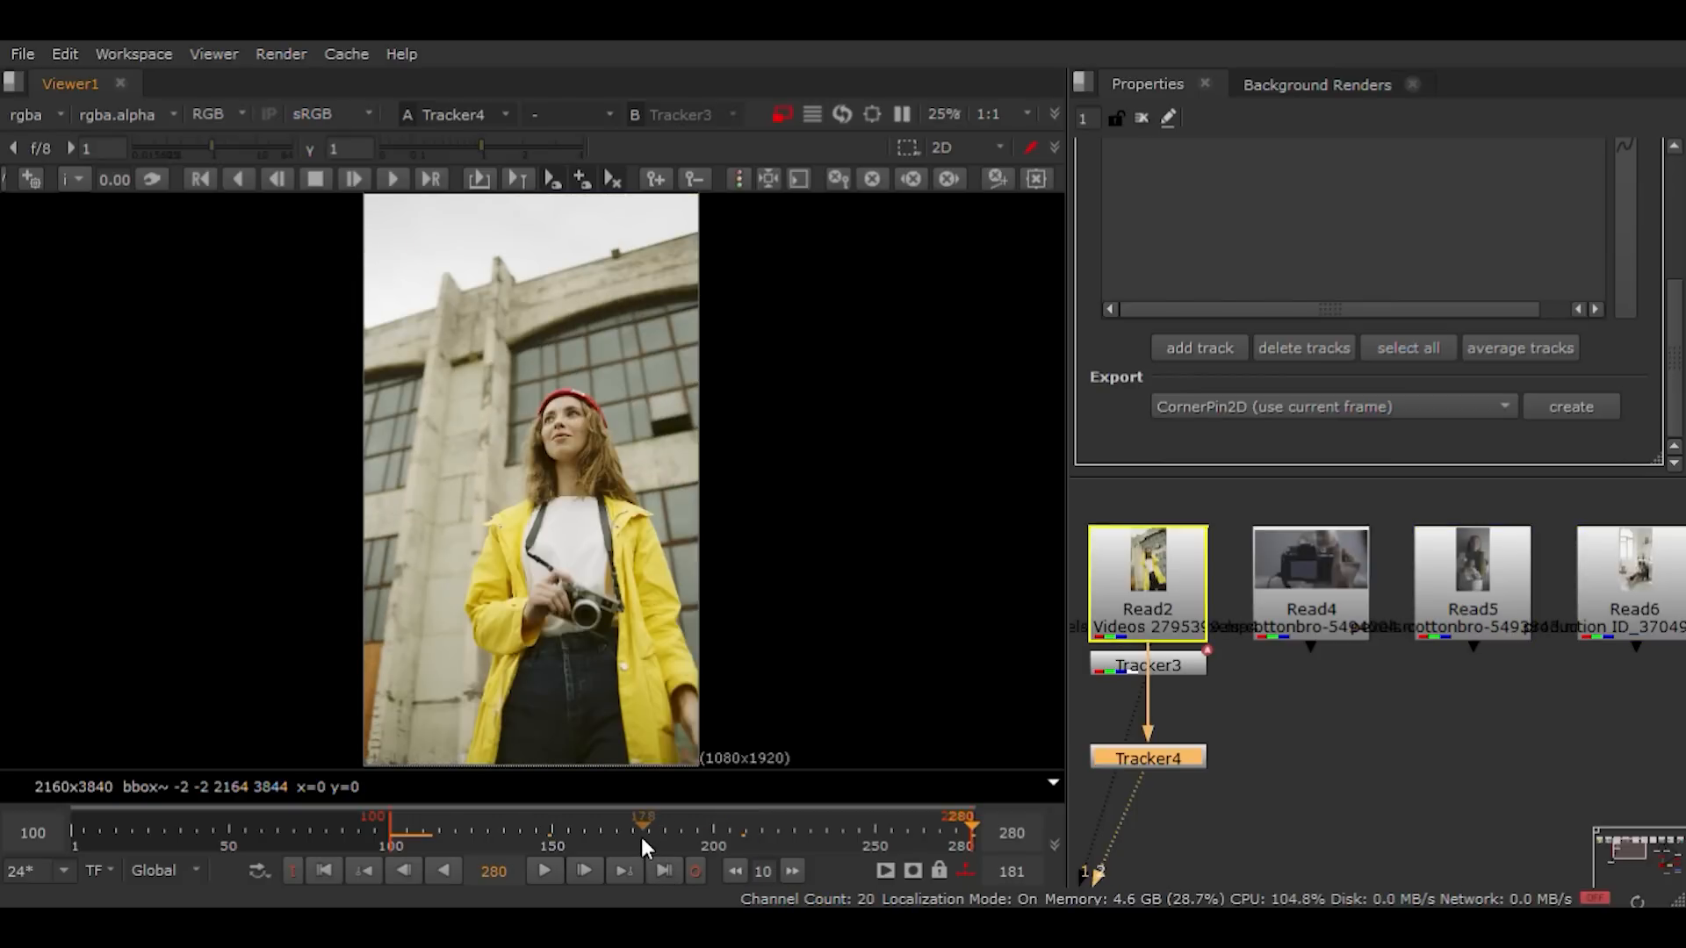
scroll(495, 408, up, 10)
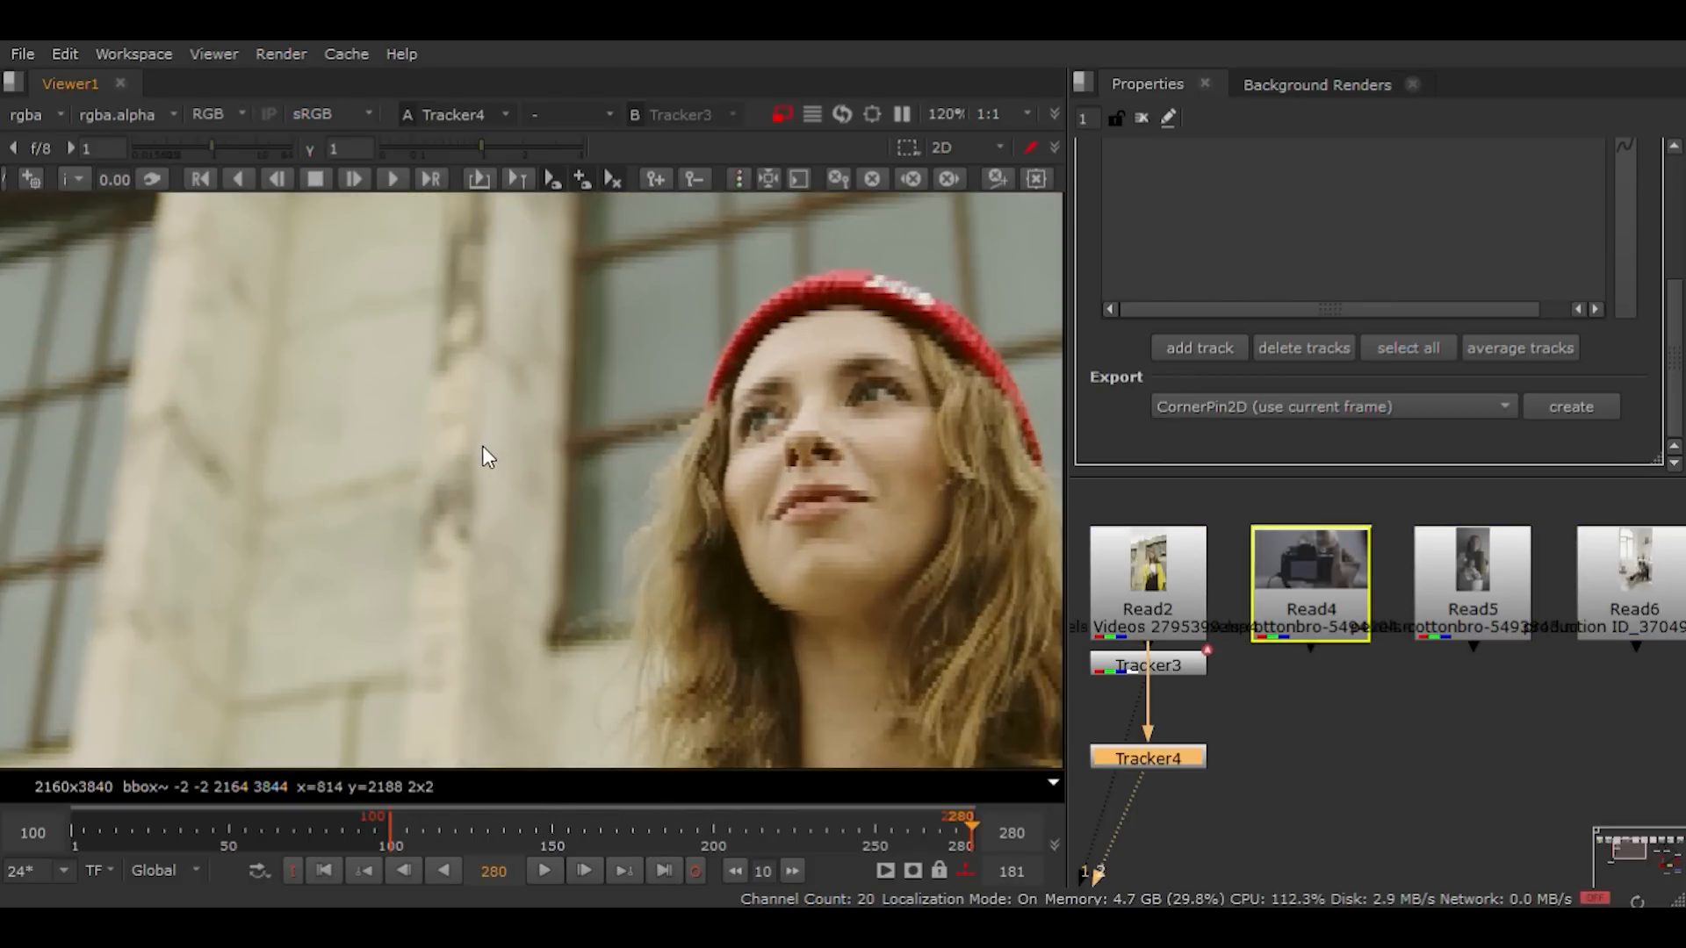
scroll(482, 445, down, 5)
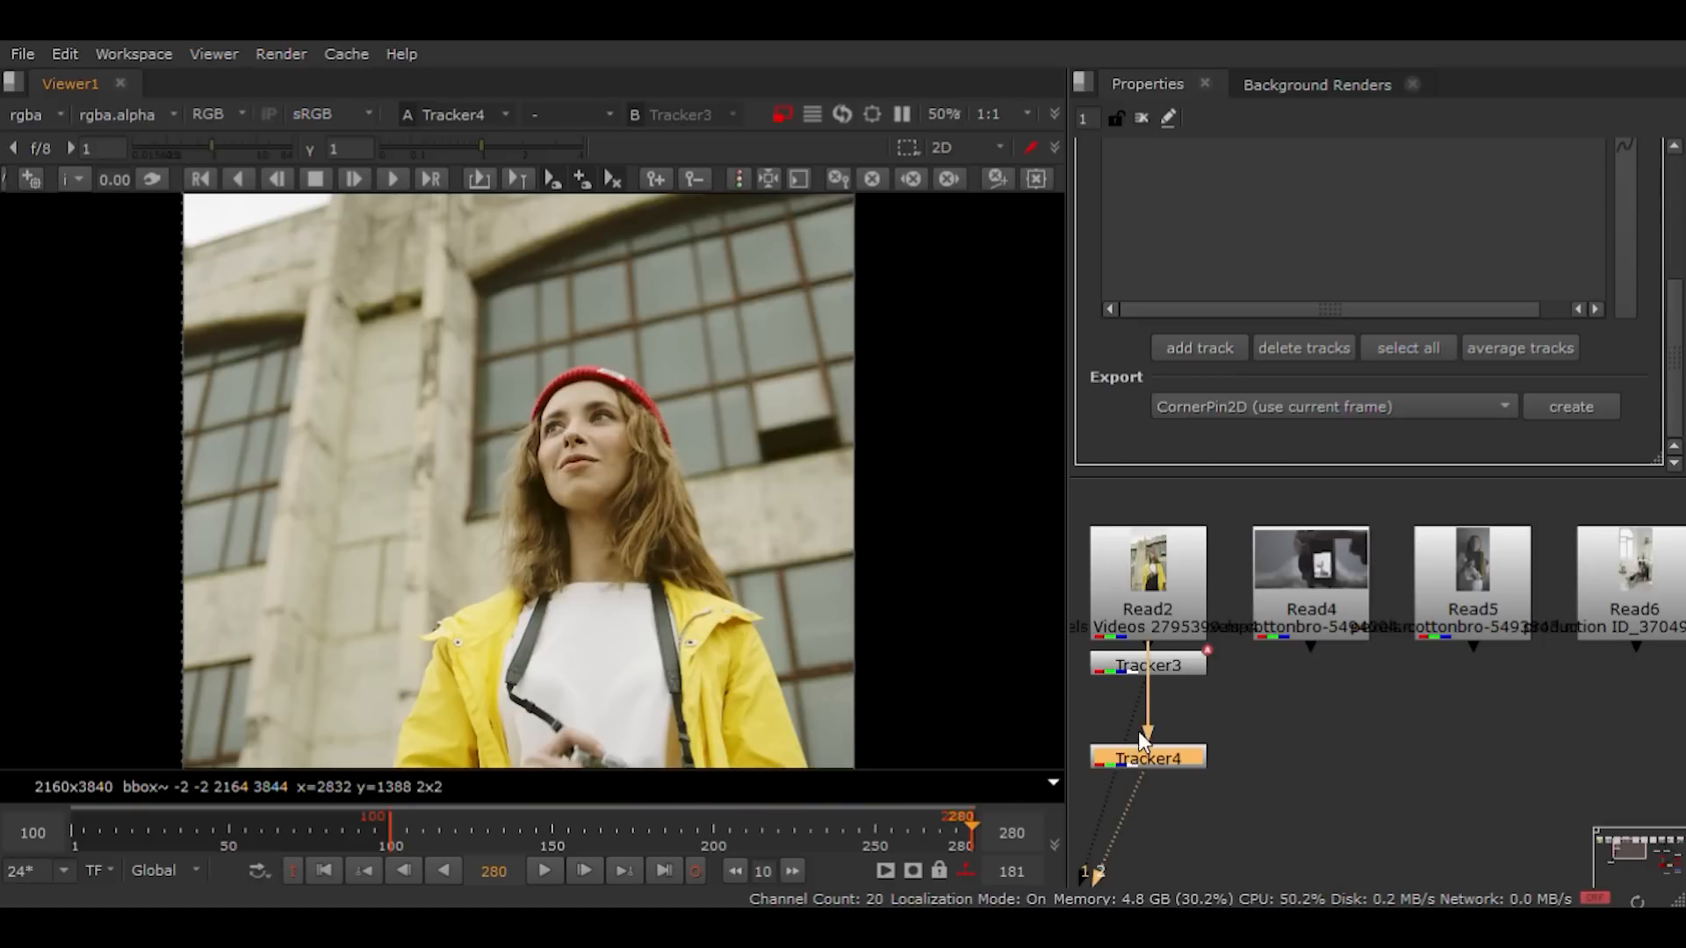
Step: Add a track to Tracker4 at frame 280 and undo the accidental stretching of its tracking box
scroll(1137, 730, up, 2)
click(1187, 356)
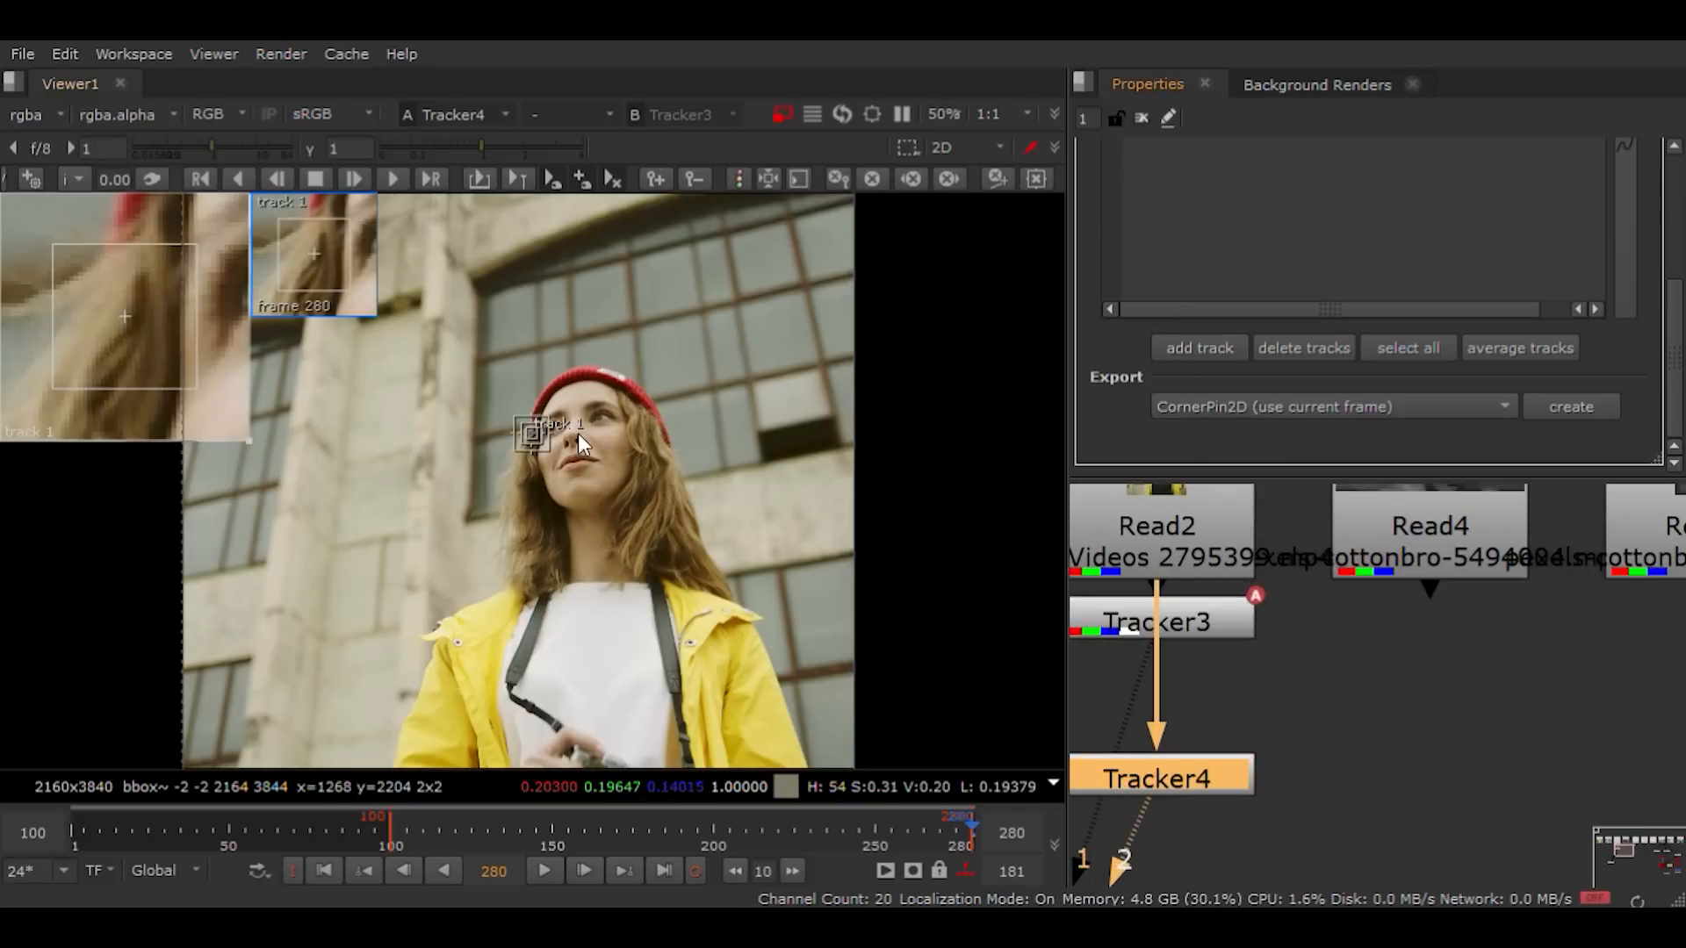
click(532, 431)
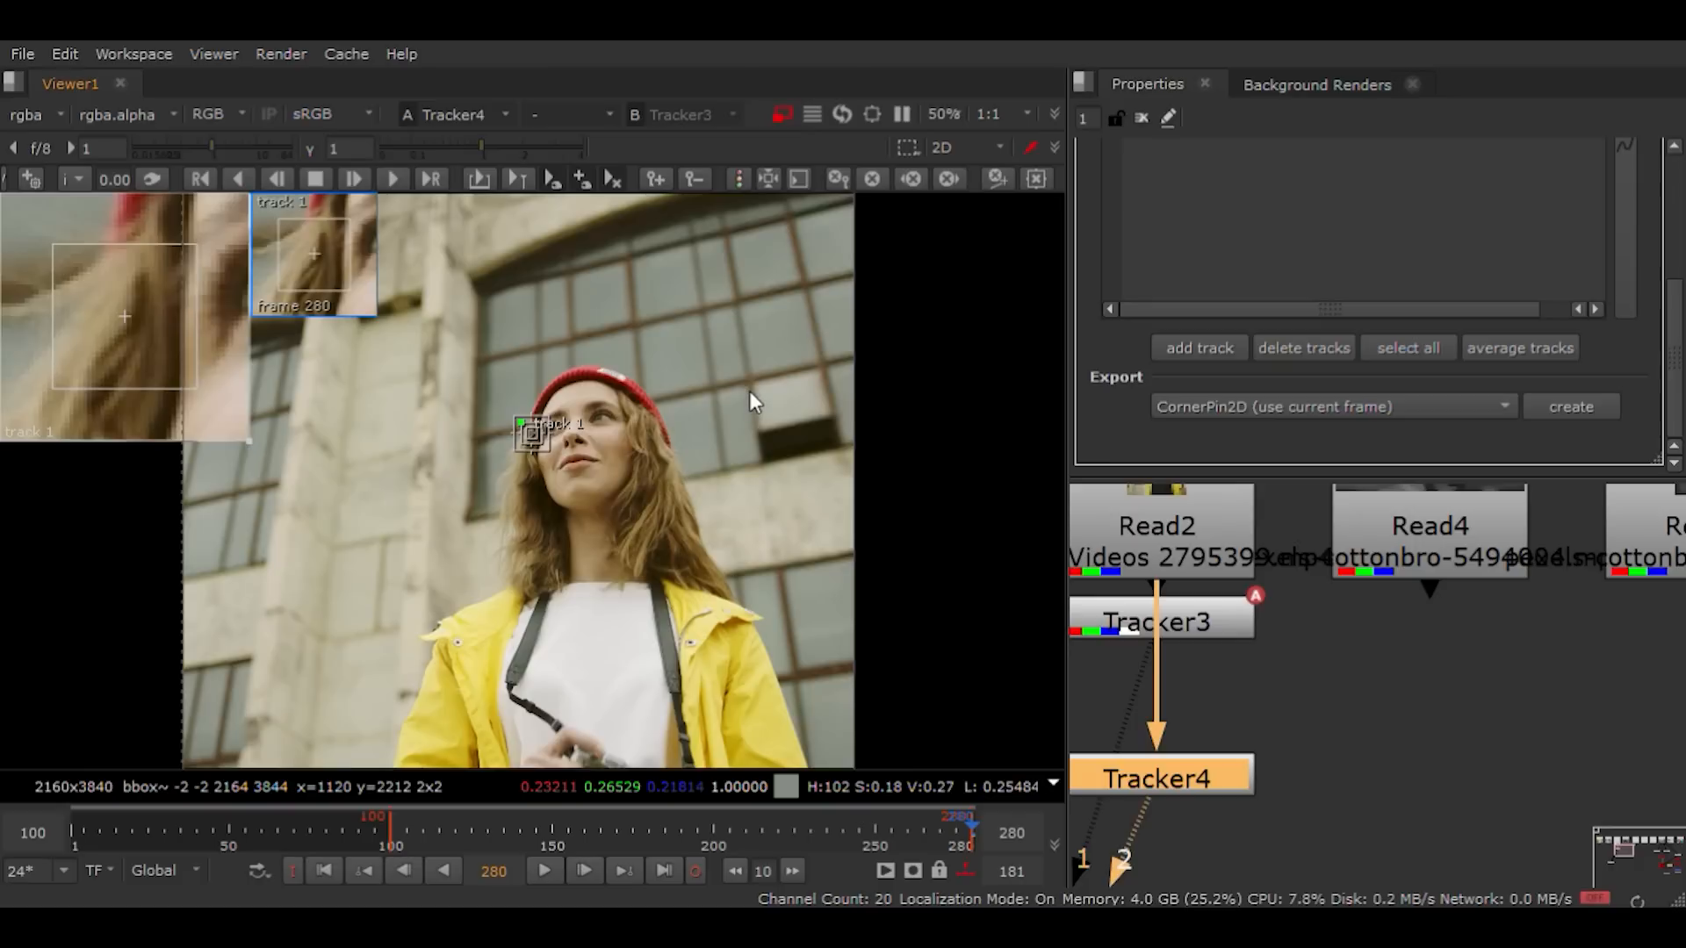
drag(750, 392, 802, 371)
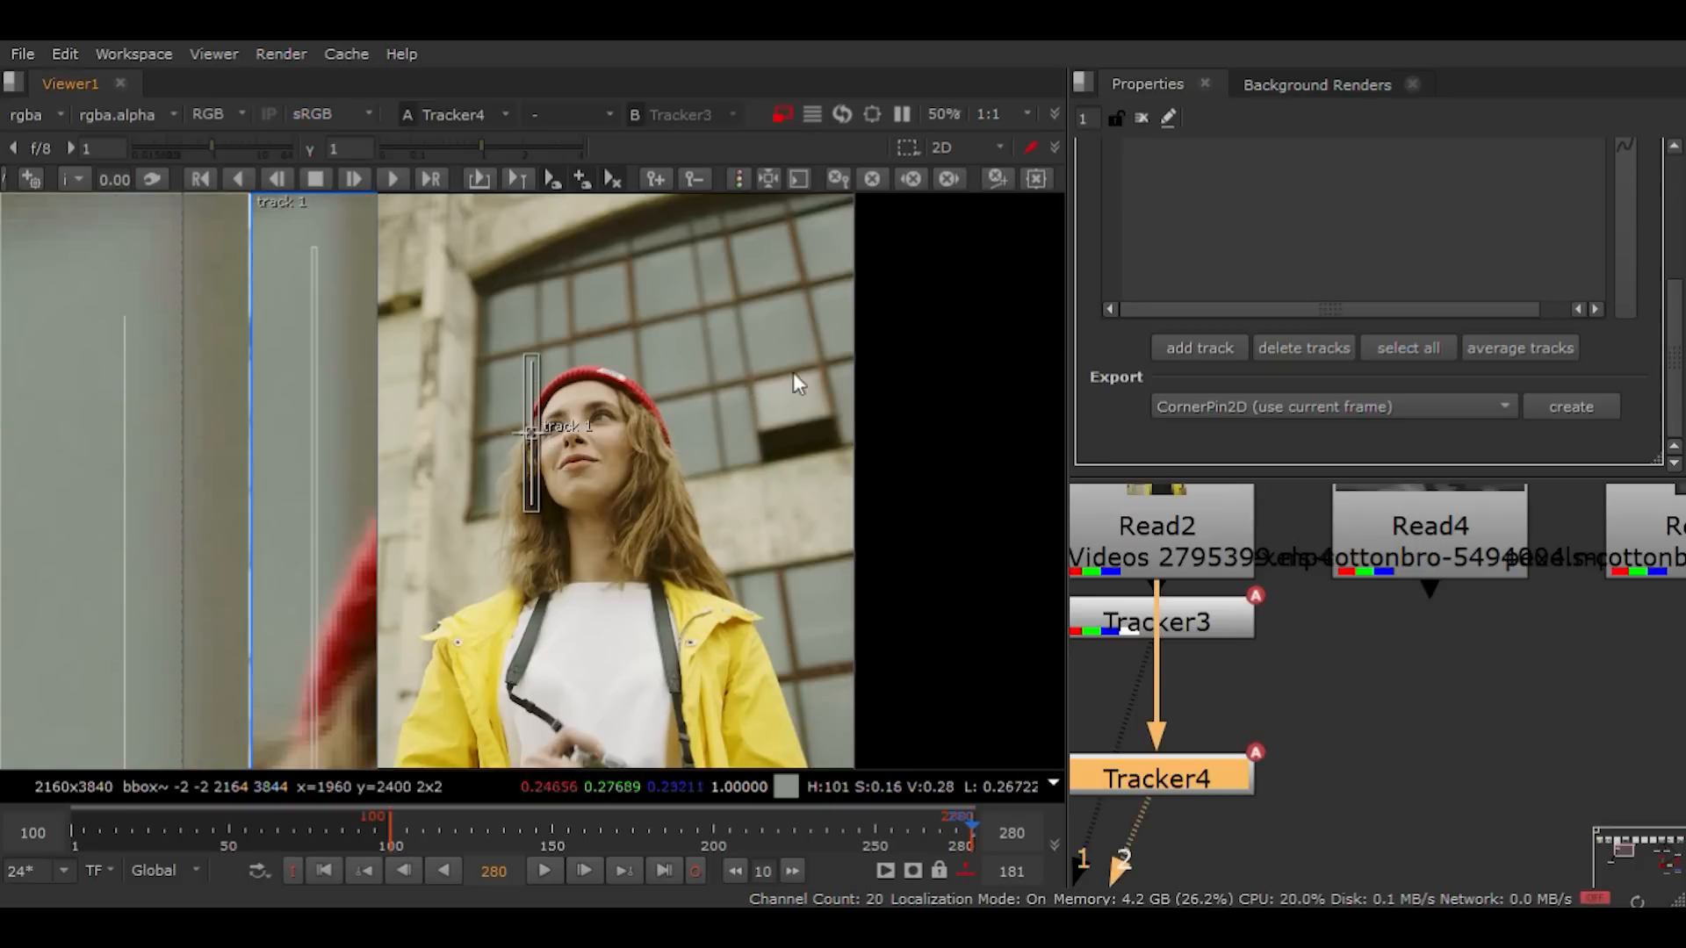
key(ctrl+z)
scroll(524, 425, up, 5)
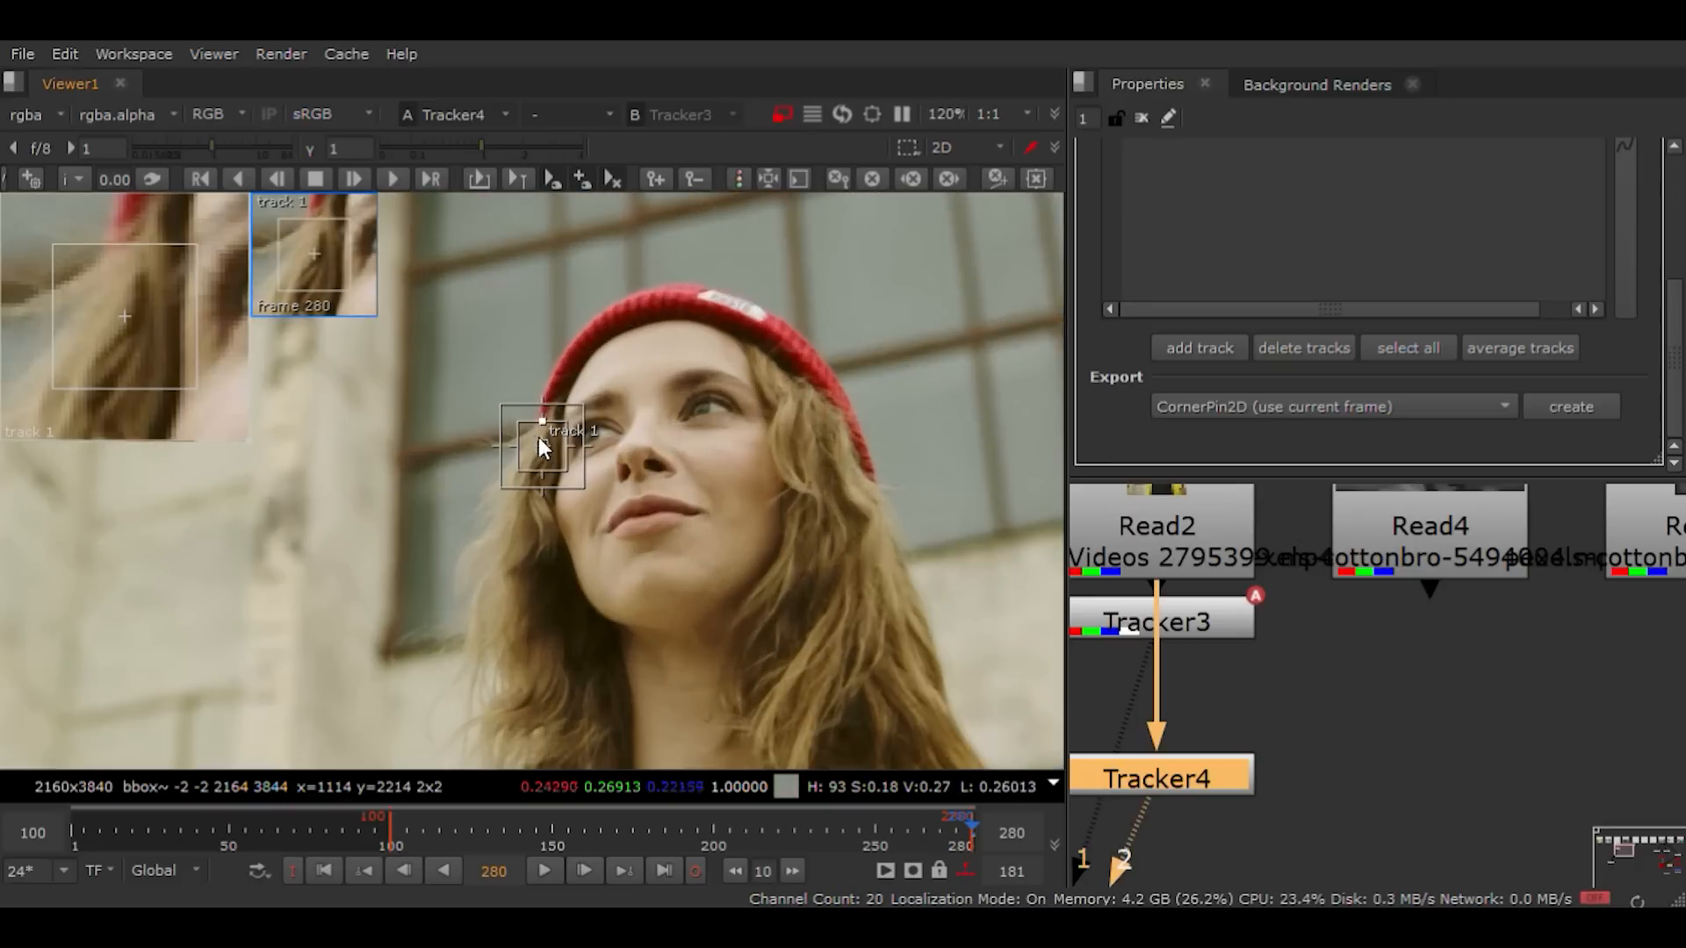
Step: Try to track the pale wall area beside the woman backwards from frame 280 with an enlarged tracking box
drag(544, 445, 276, 609)
scroll(372, 545, down, 5)
middle_drag(370, 577, 463, 464)
scroll(413, 461, up, 4)
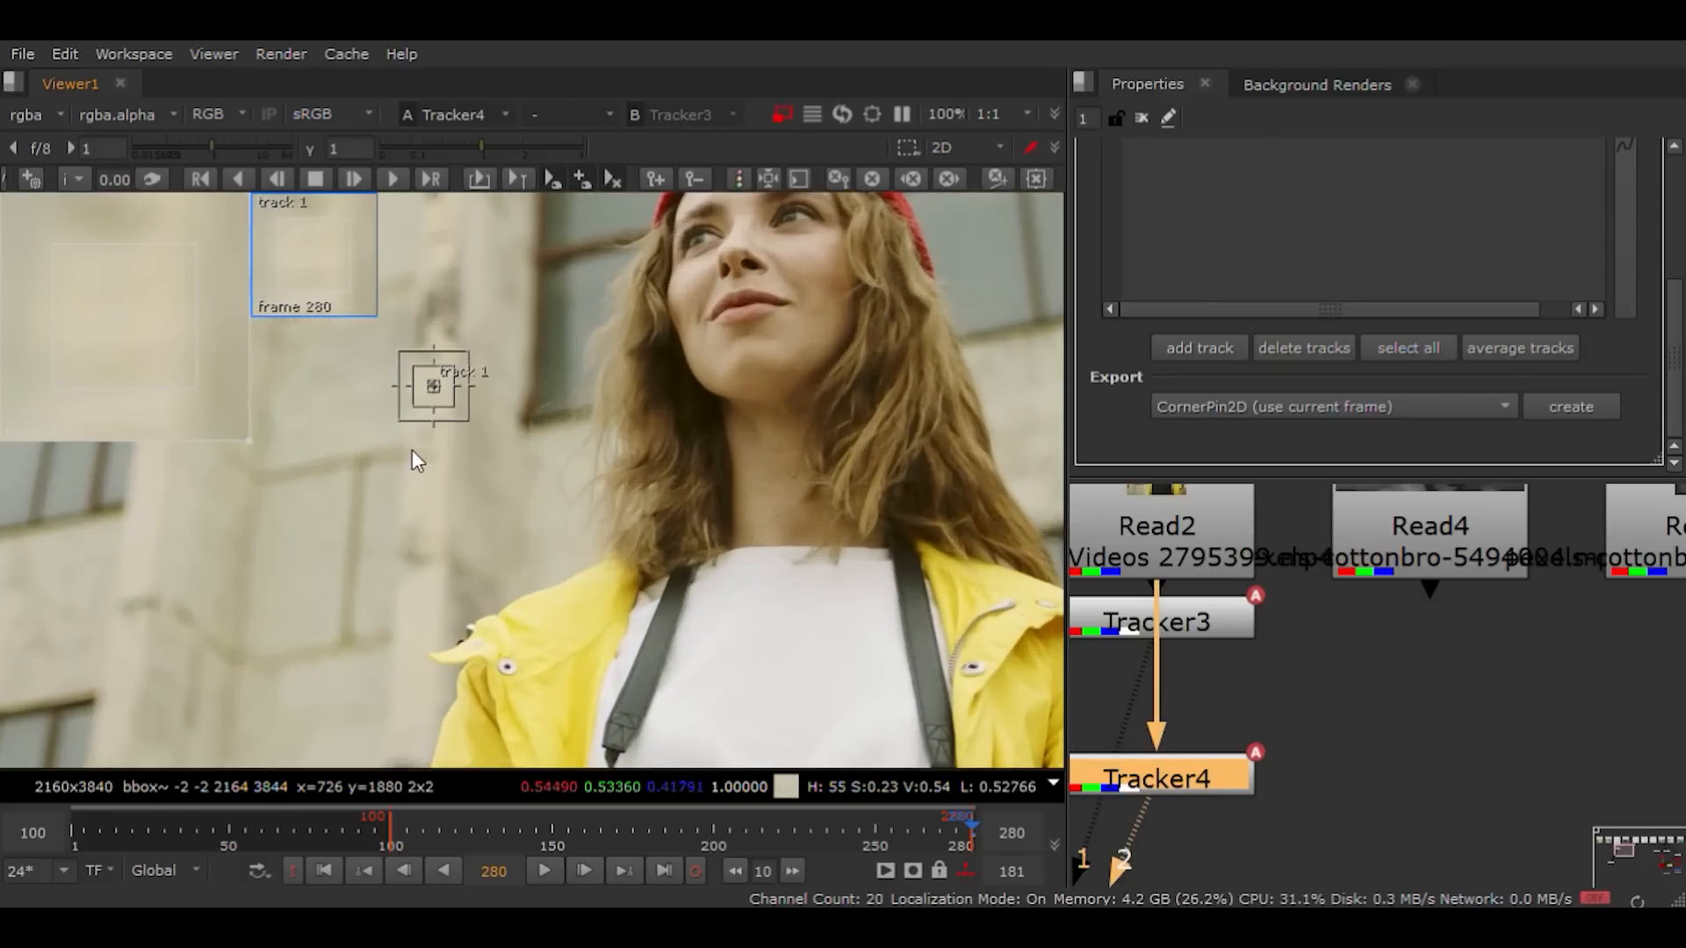
drag(431, 390, 397, 494)
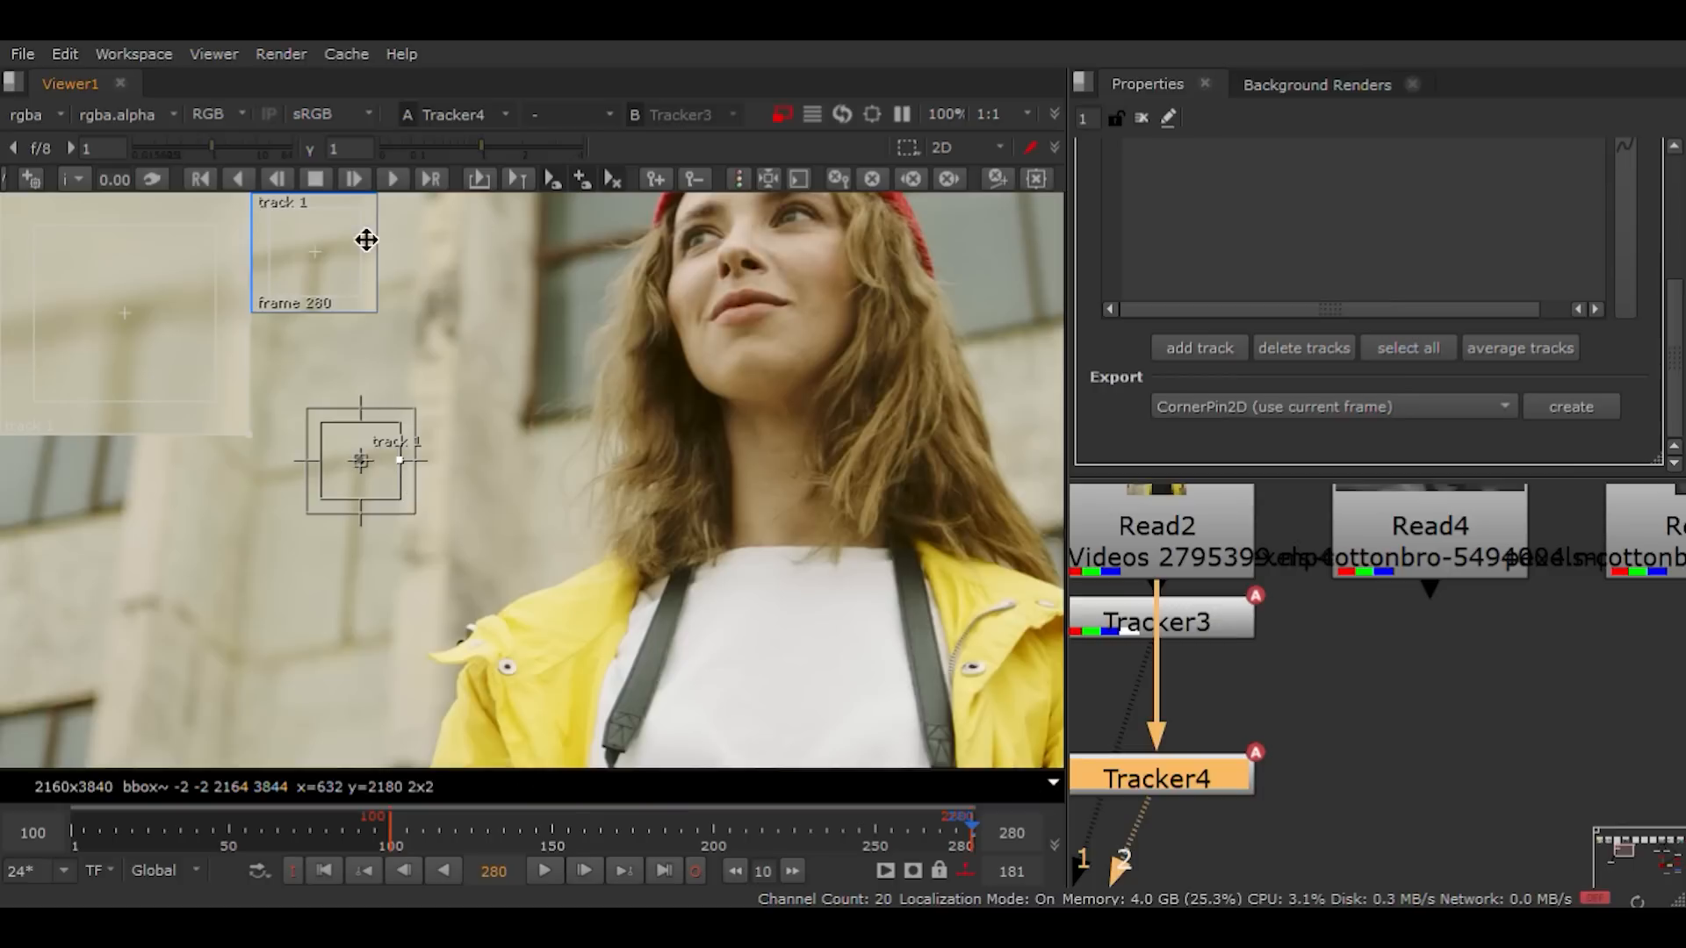
click(238, 179)
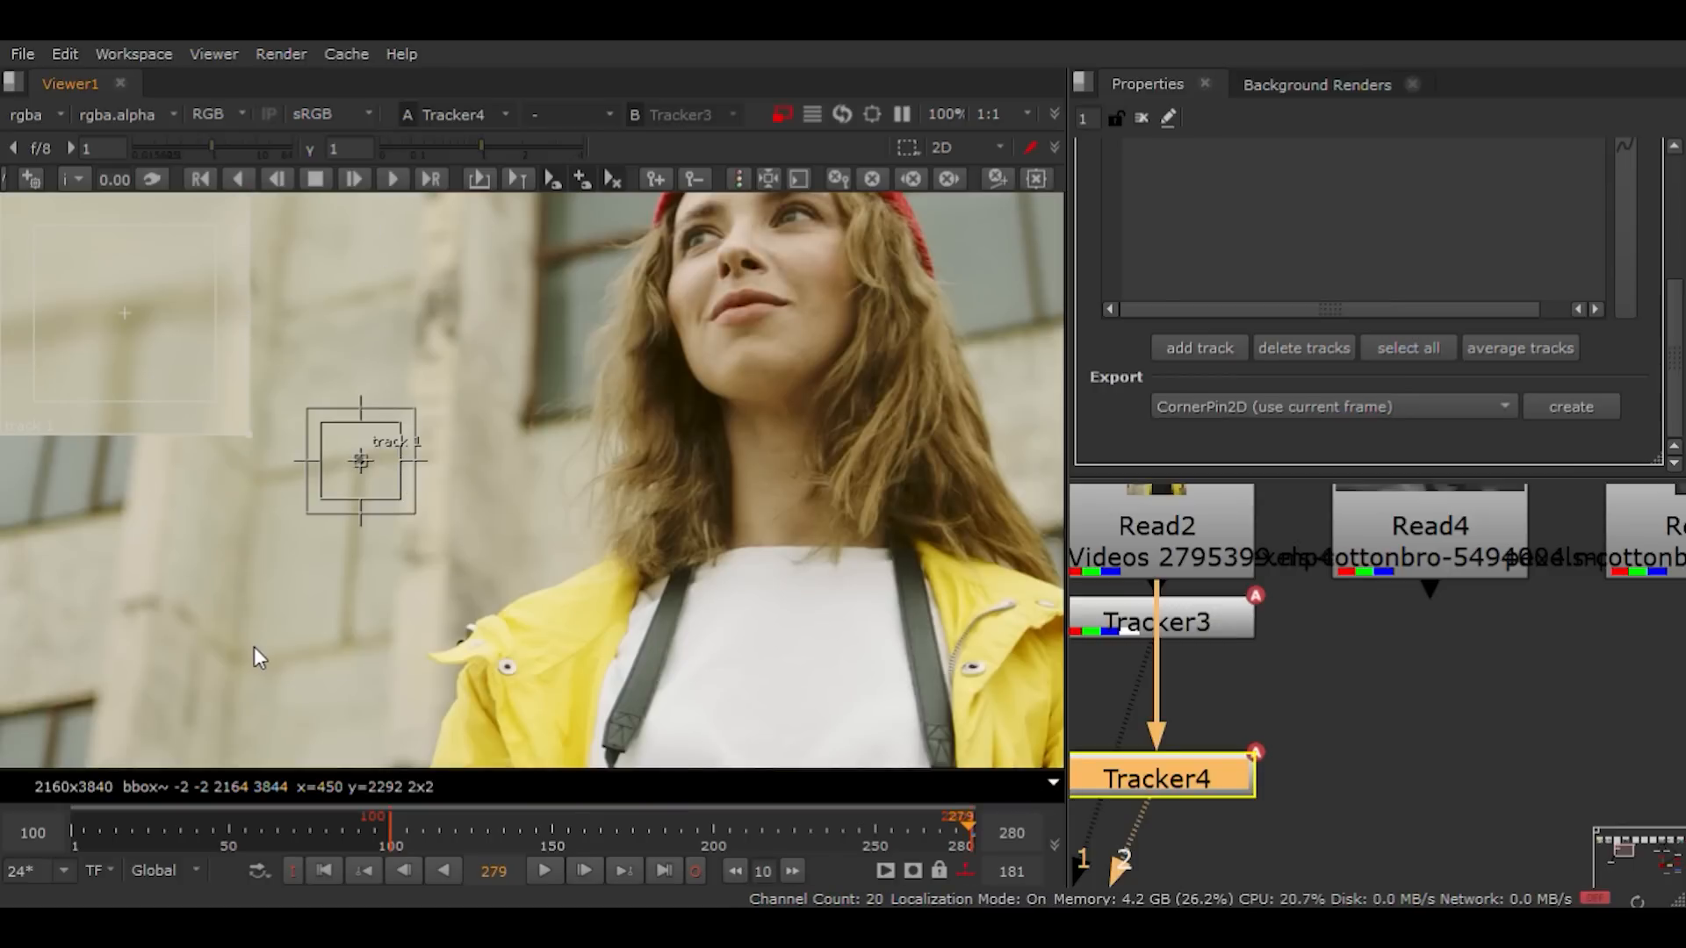
key(z)
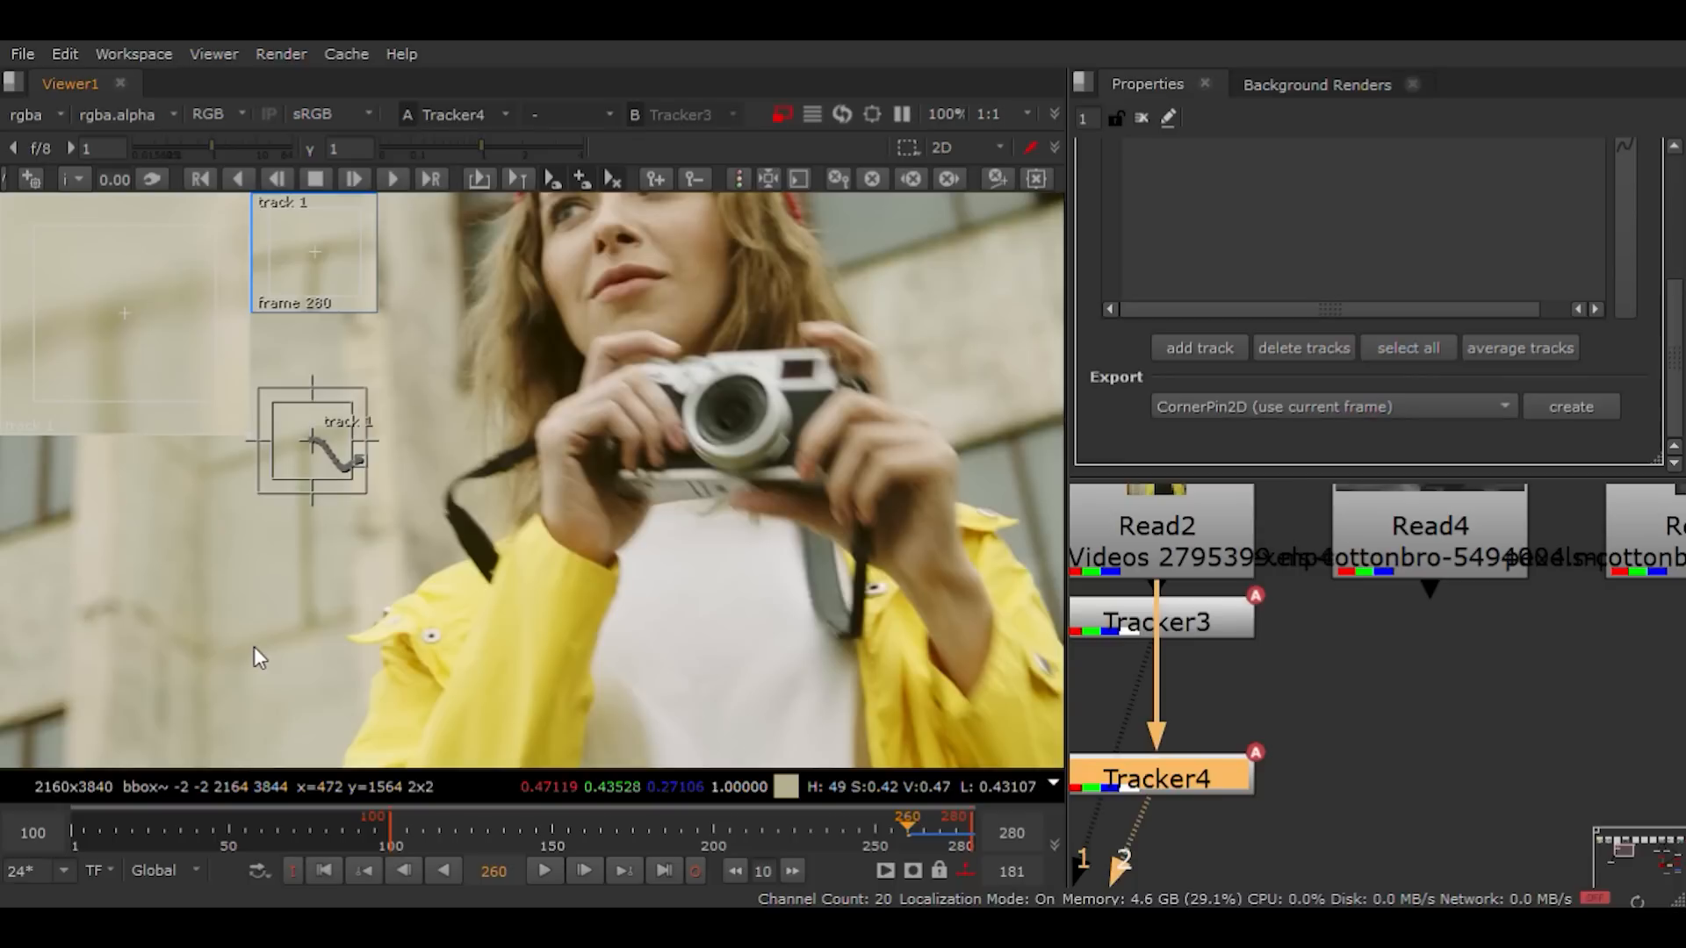
Step: Try tracking backwards from frame 262 with track 1 offset to the wall beside the yellow sleeve, and delete the track
scroll(318, 500, up, 3)
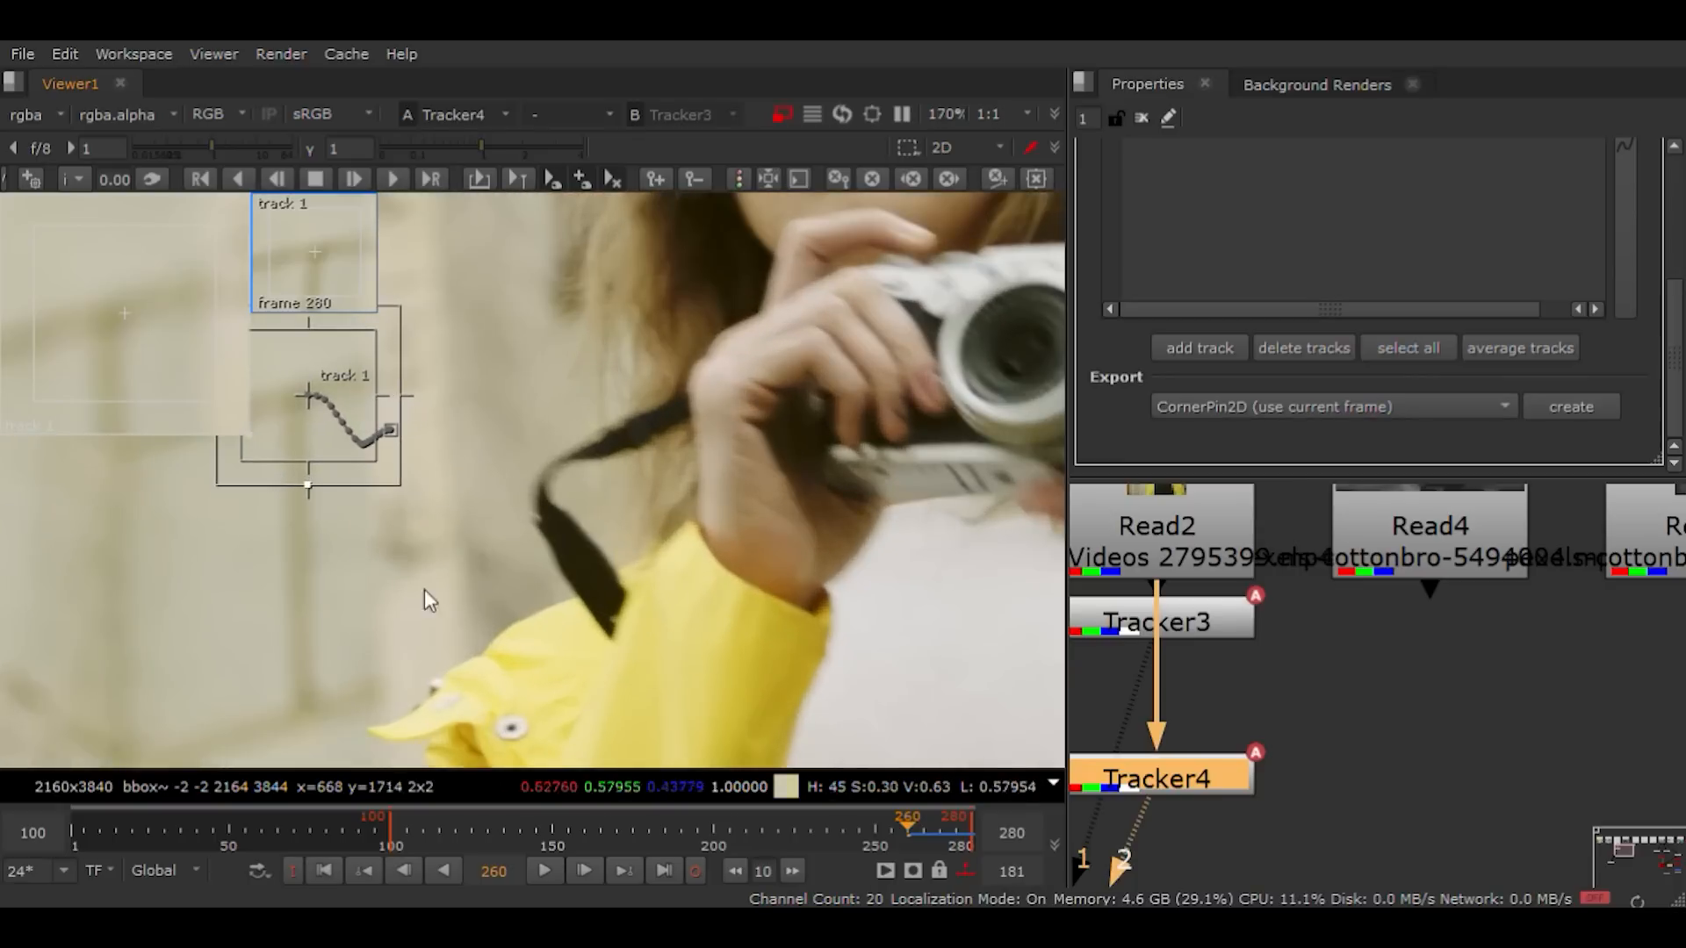
key(Right)
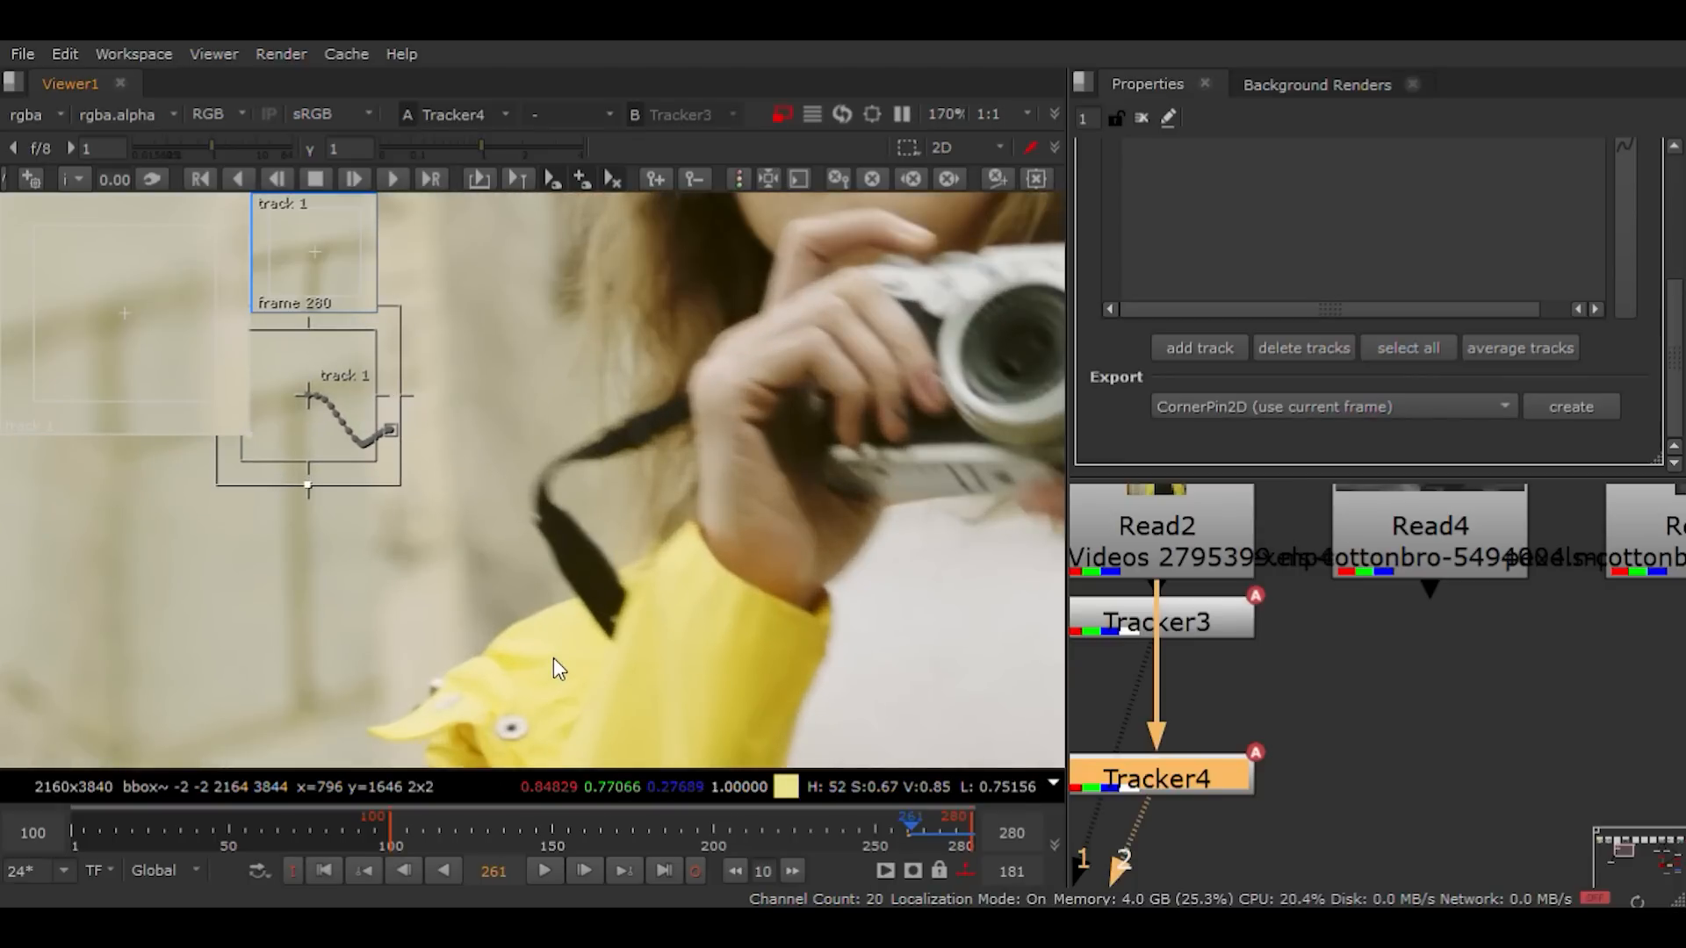
key(Right)
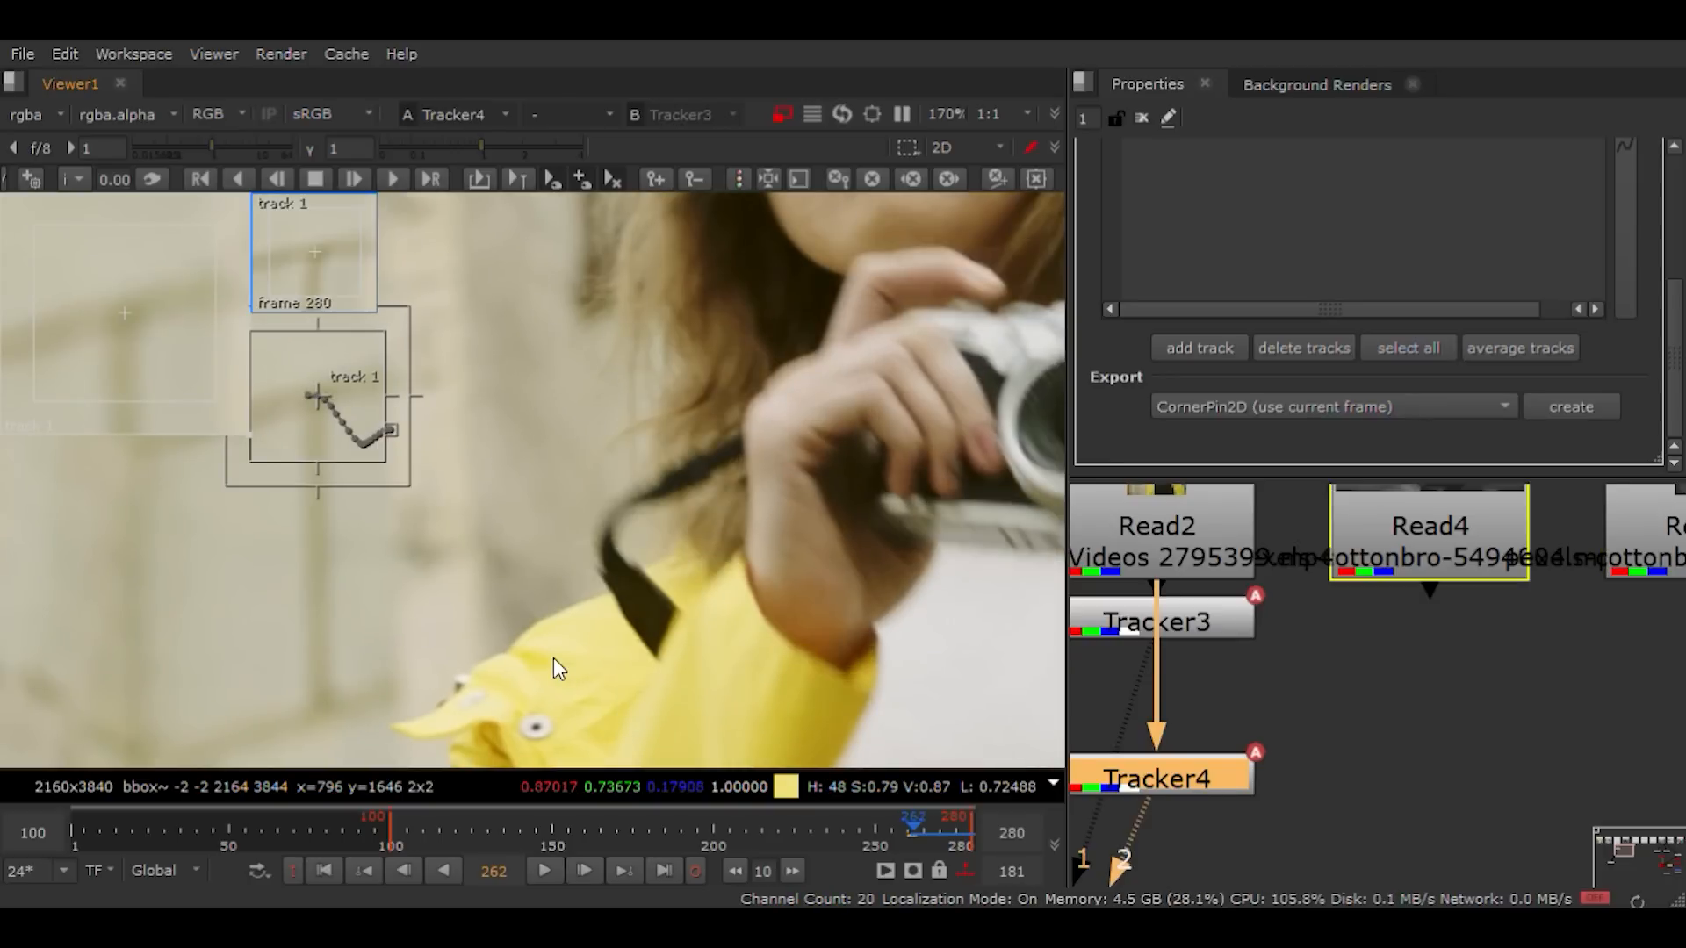
scroll(553, 657, down, 5)
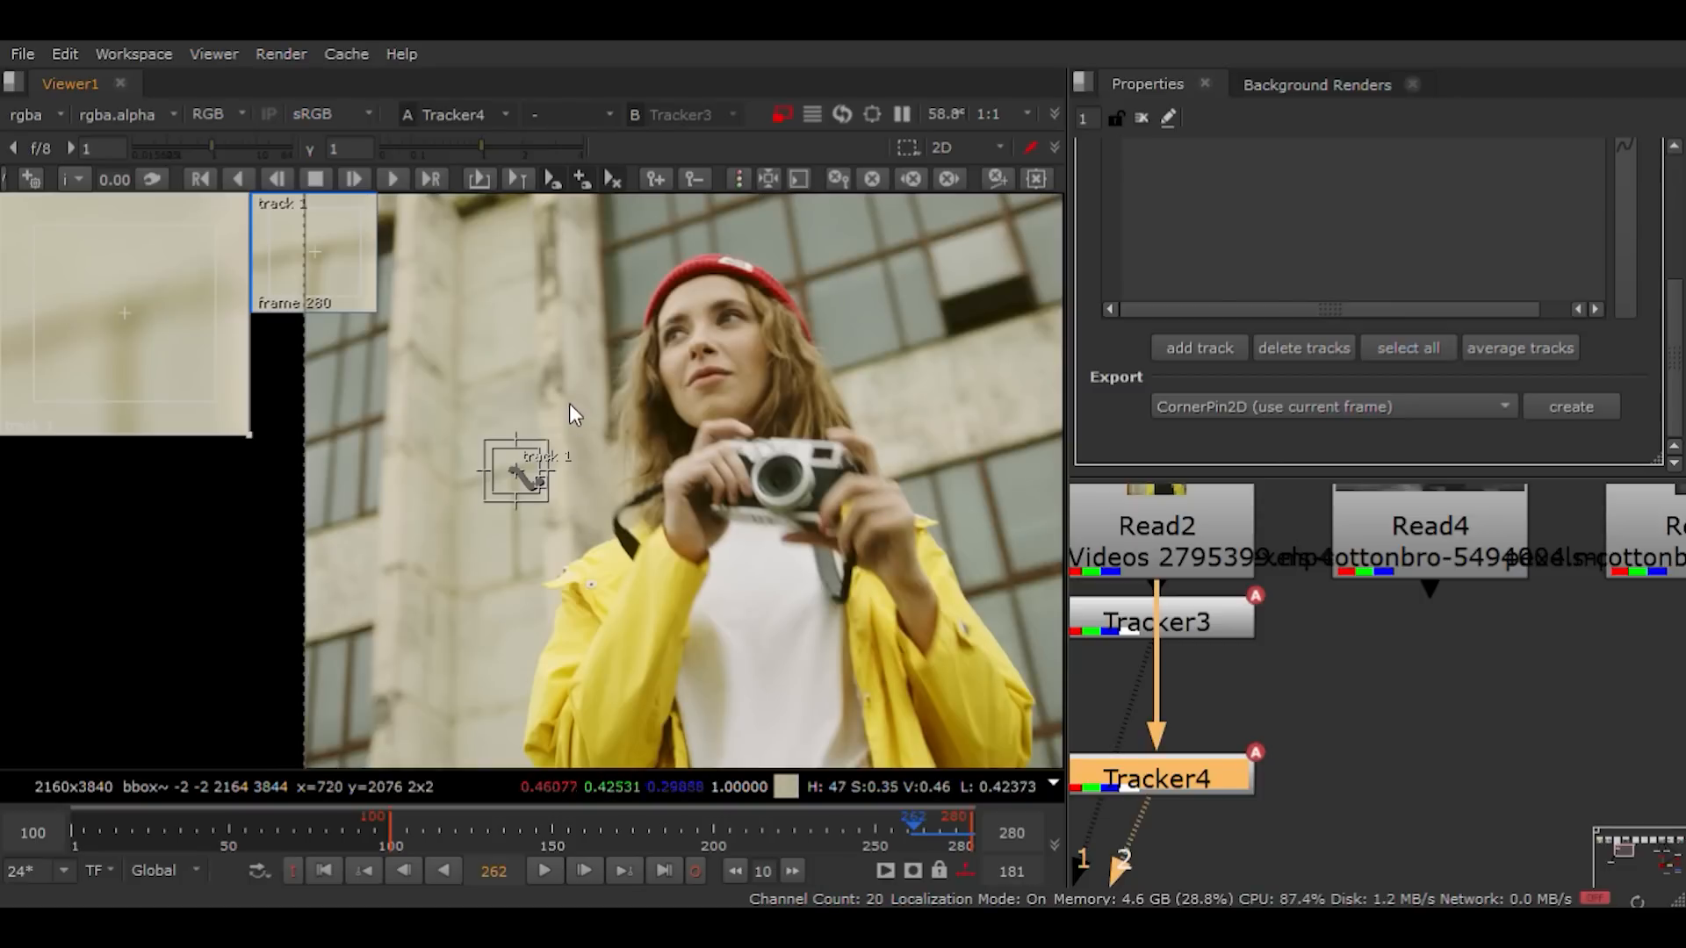
mouse_move(571, 388)
middle_down()
mouse_move(575, 487)
mouse_move(561, 420)
mouse_move(578, 388)
middle_up()
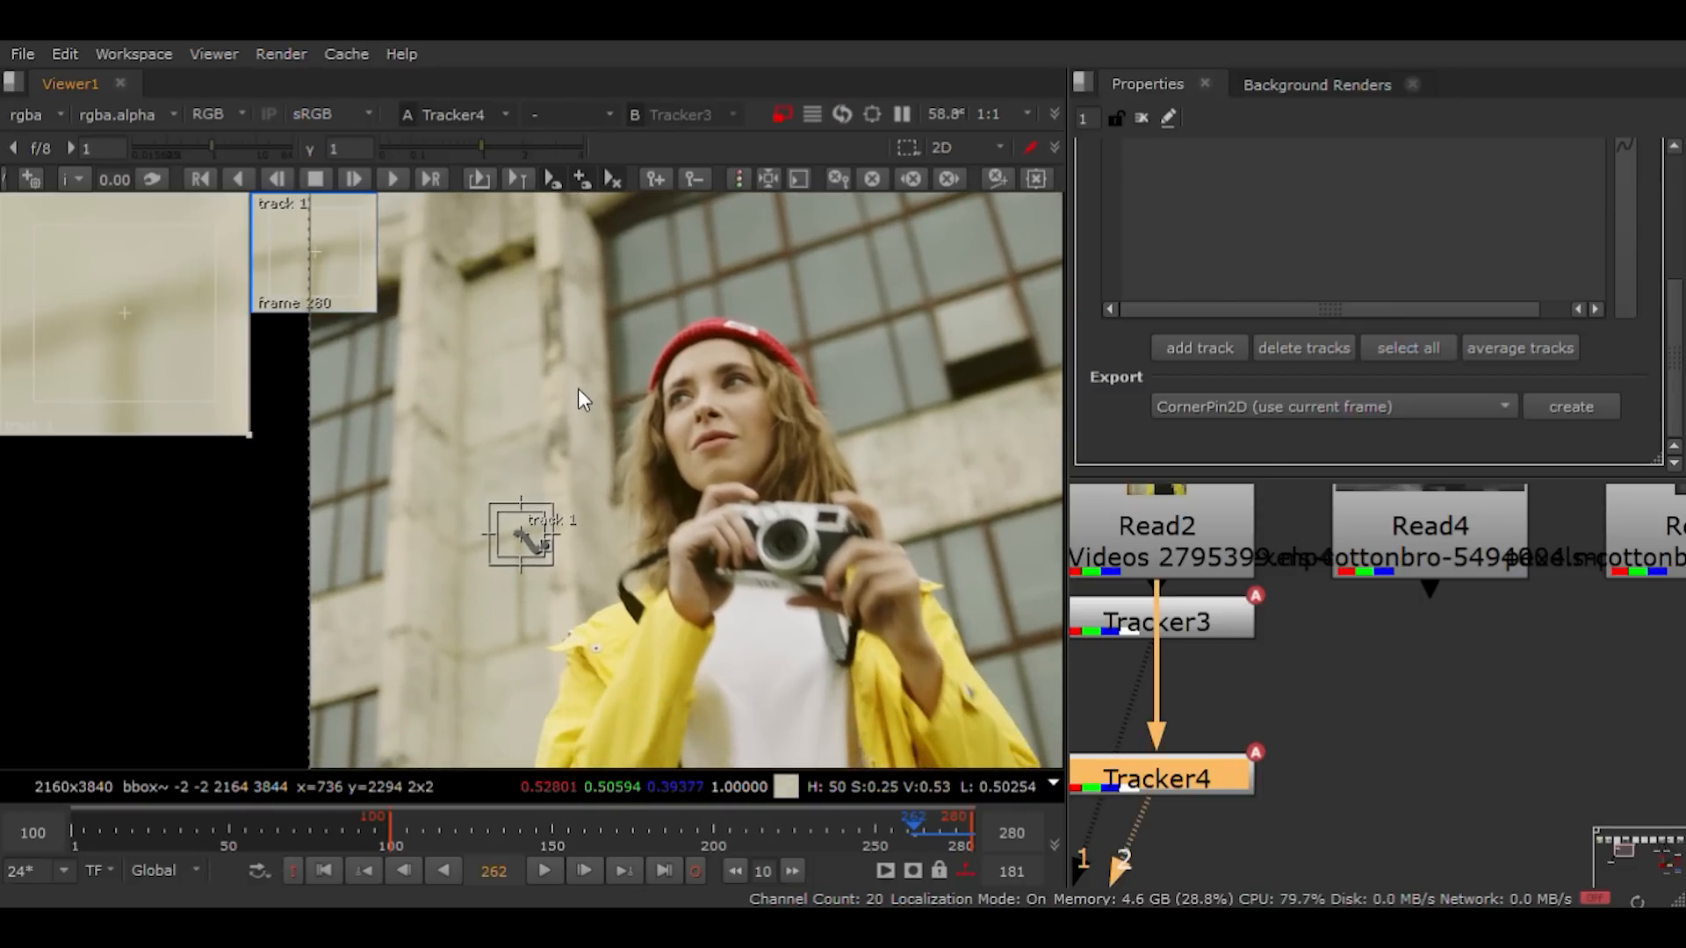
middle_drag(574, 572, 576, 422)
scroll(562, 426, up, 3)
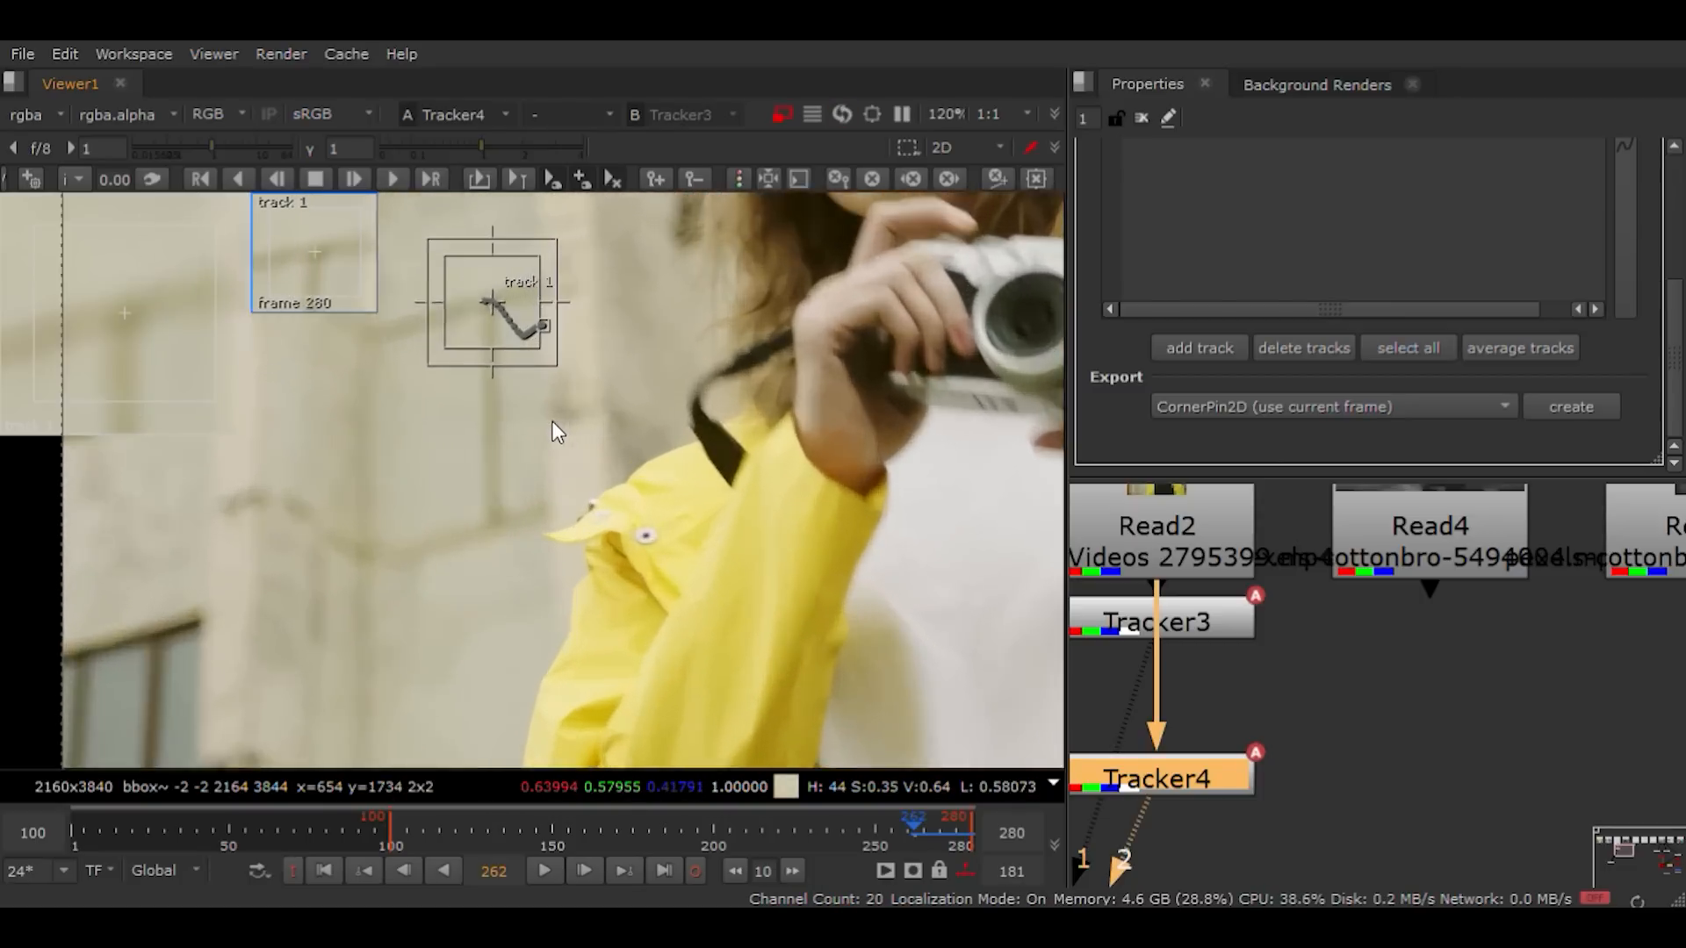
ctrl+drag(492, 303, 493, 519)
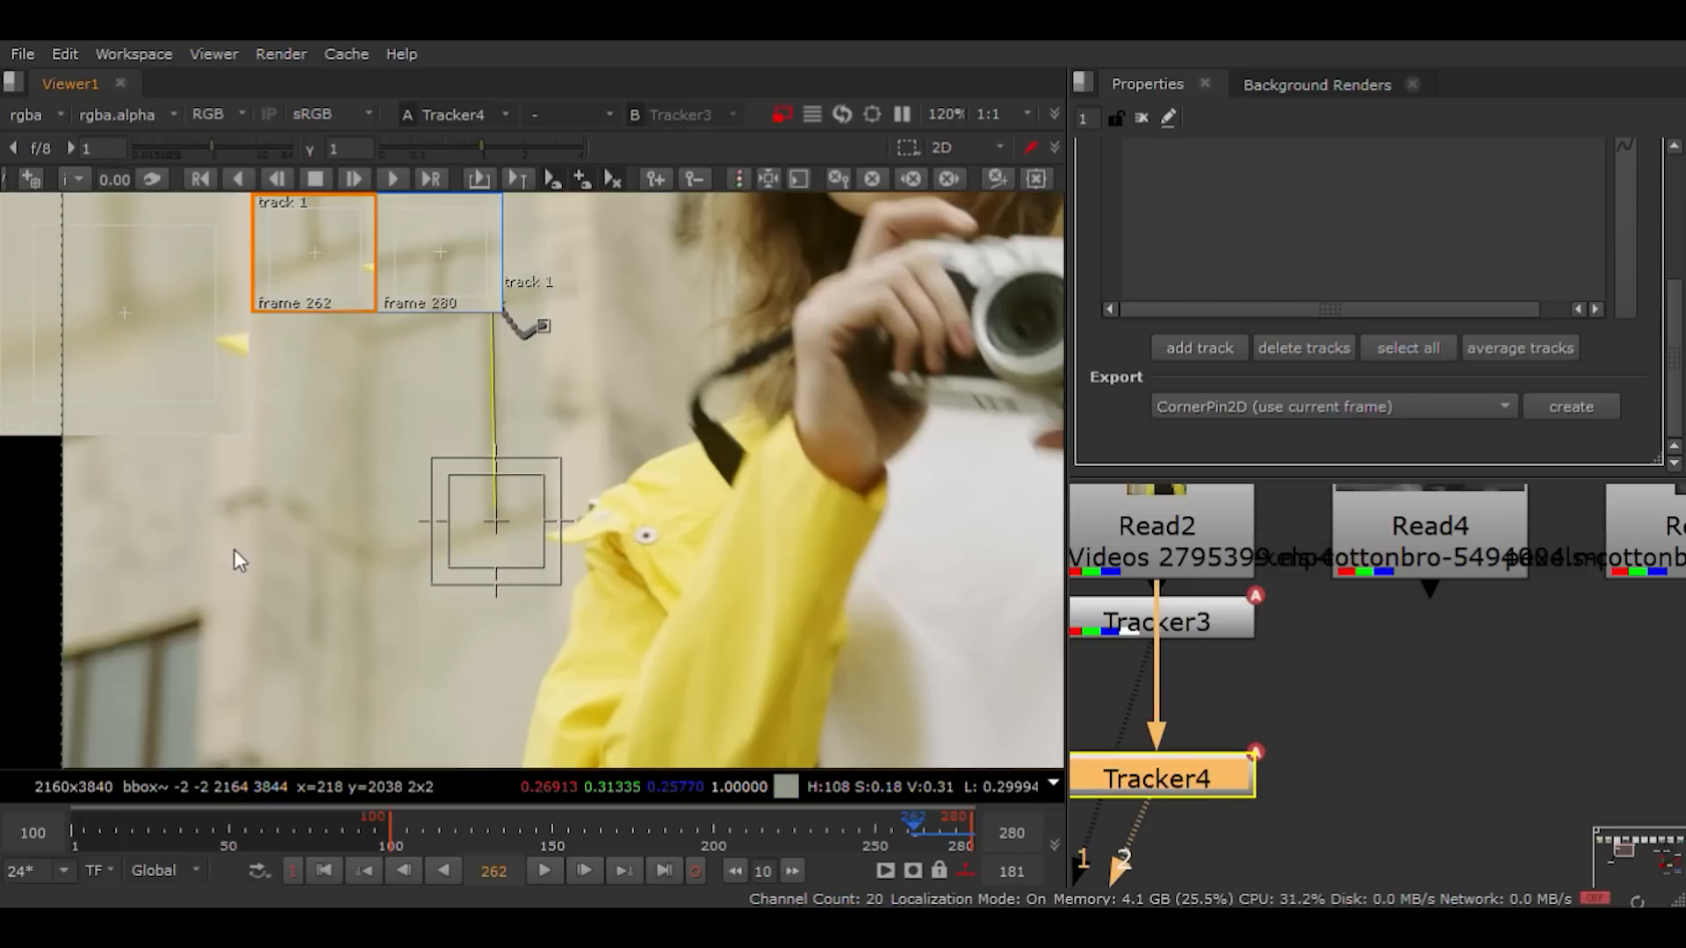
key(z)
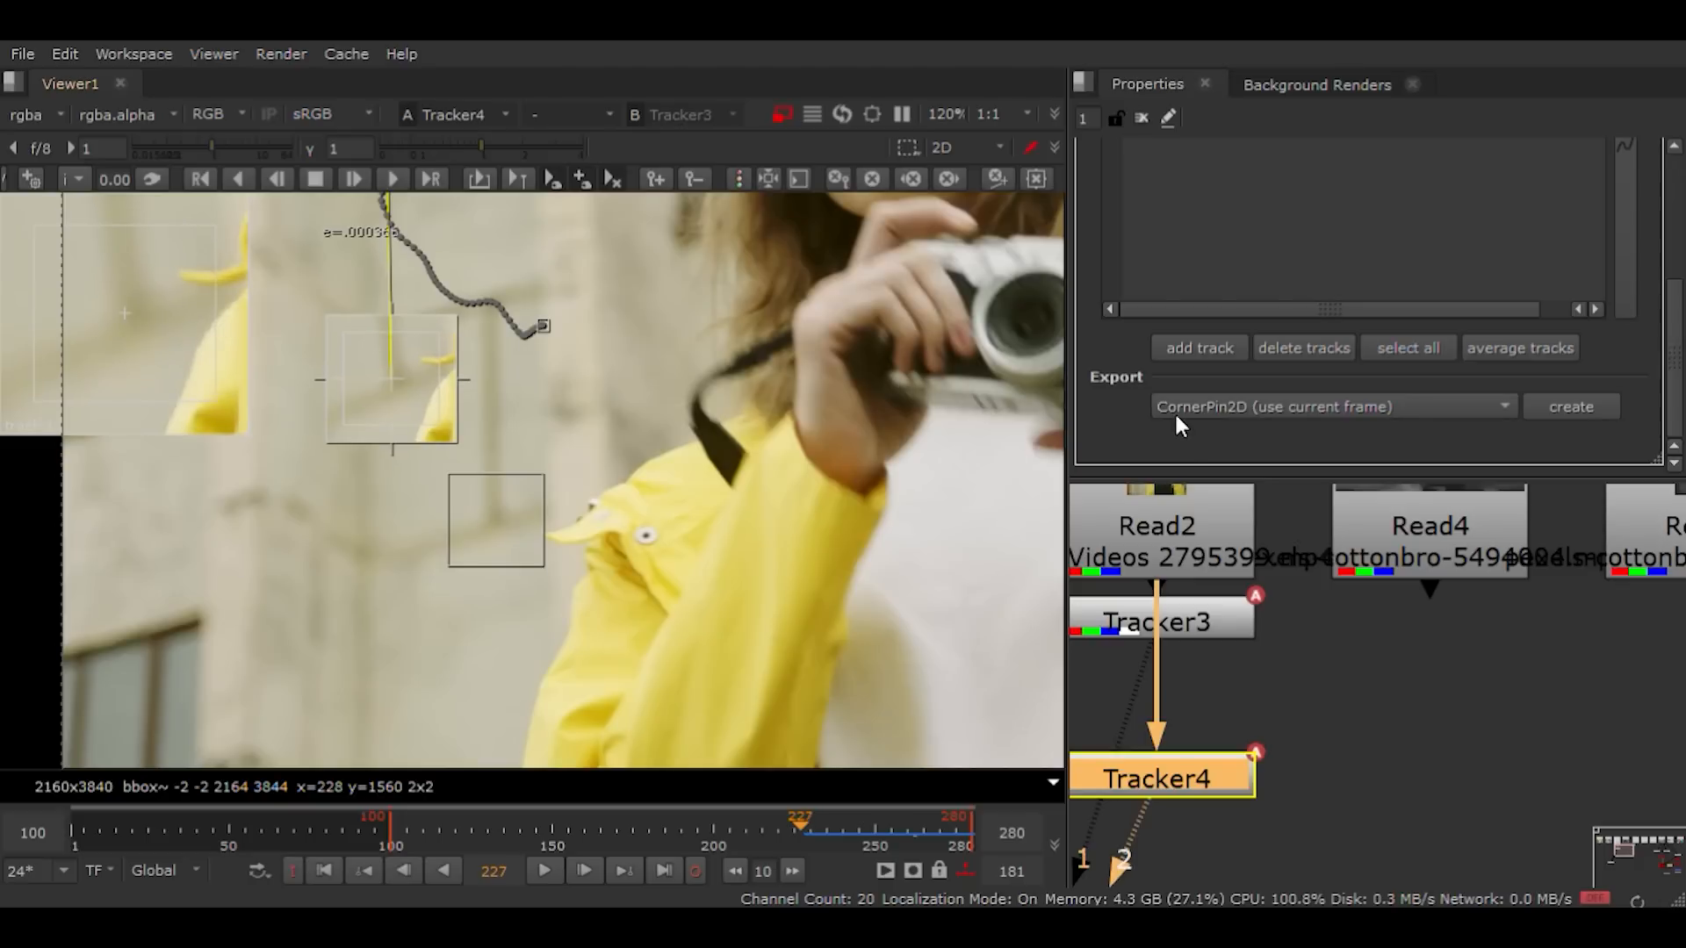
scroll(708, 484, down, 3)
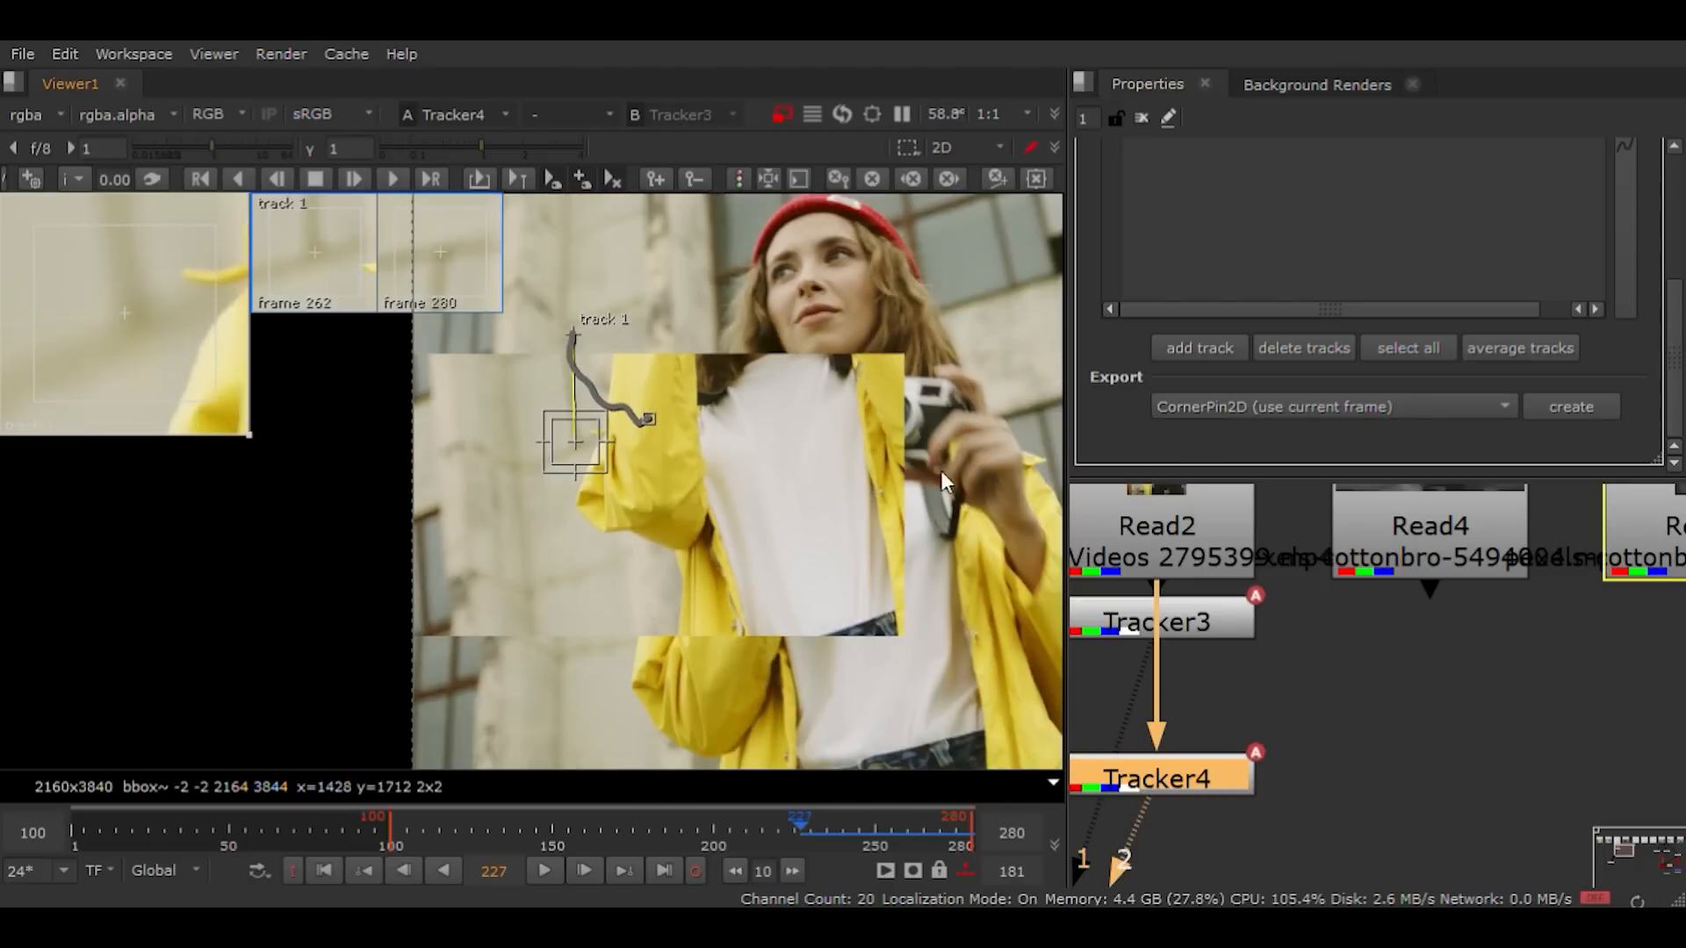
click(1301, 350)
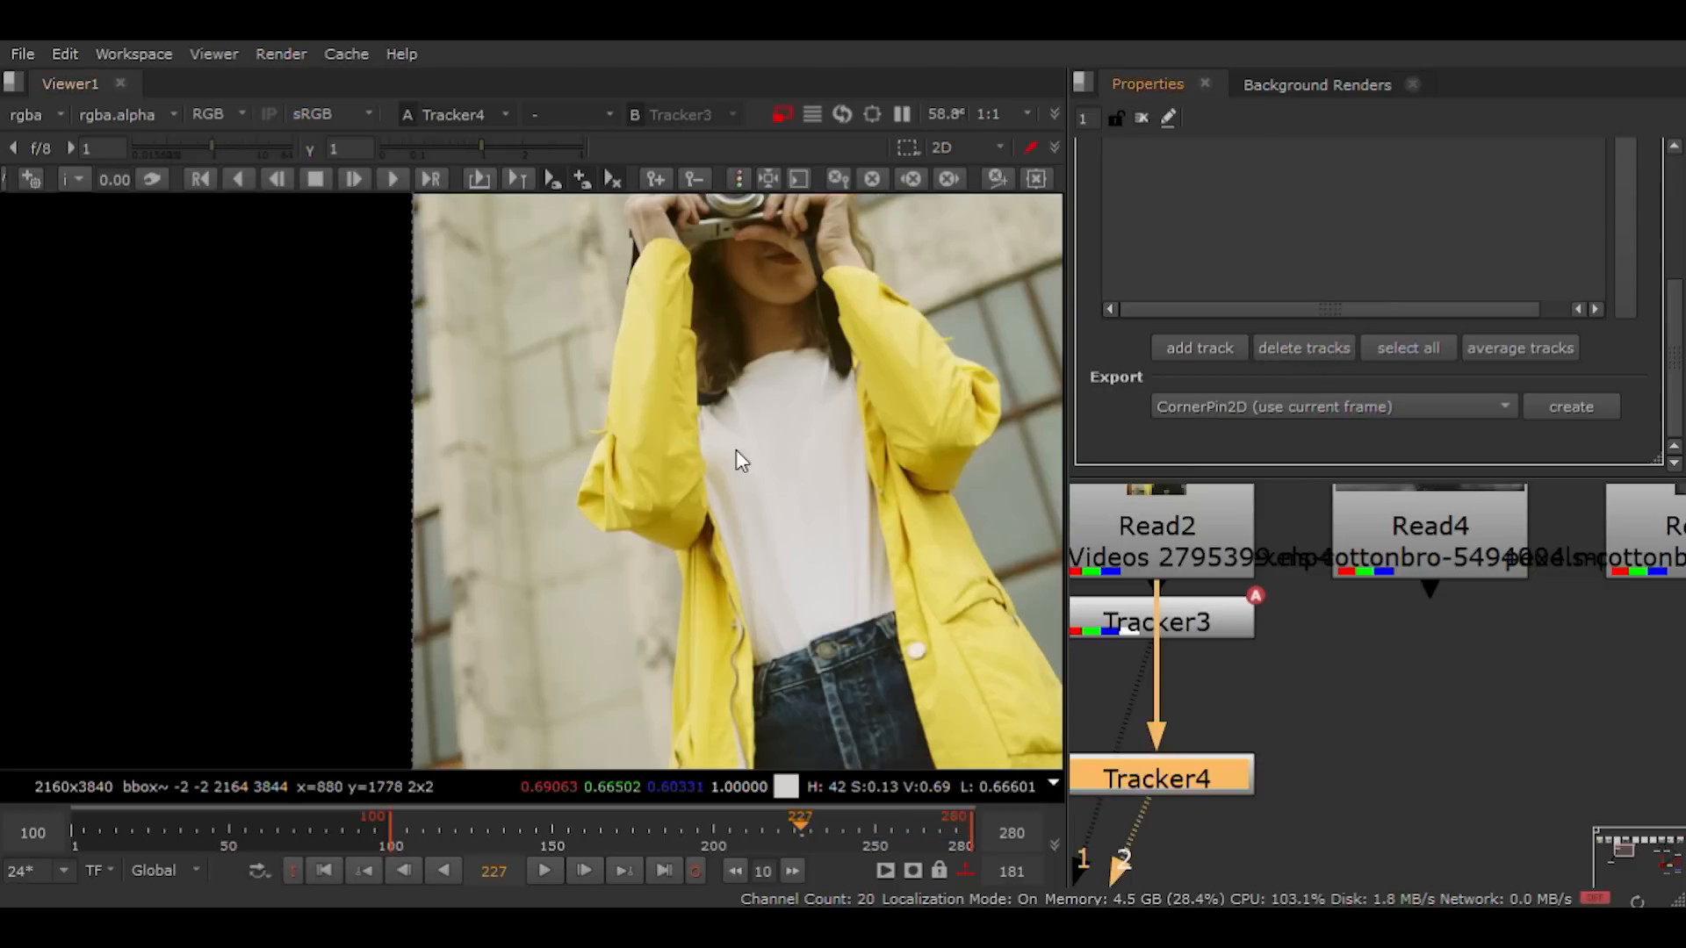
Step: Examine the building wall at frames 151, 280 and 100 for a distinct feature to track
scroll(552, 508, up, 1)
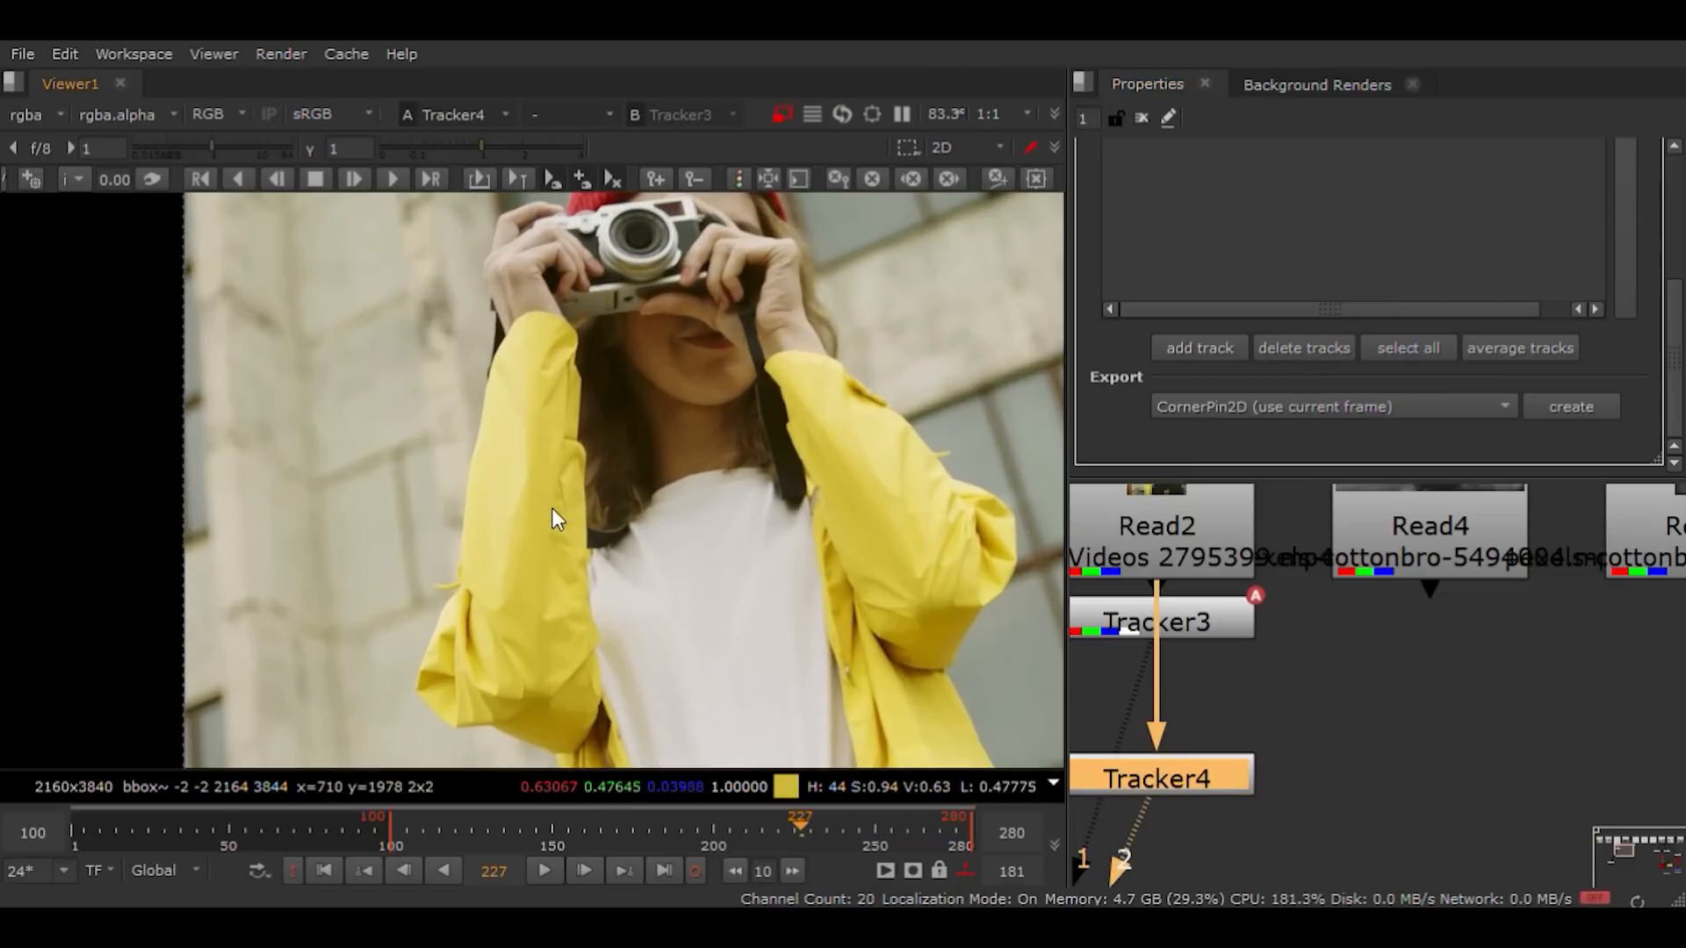
scroll(541, 519, down, 1)
scroll(455, 583, up, 1)
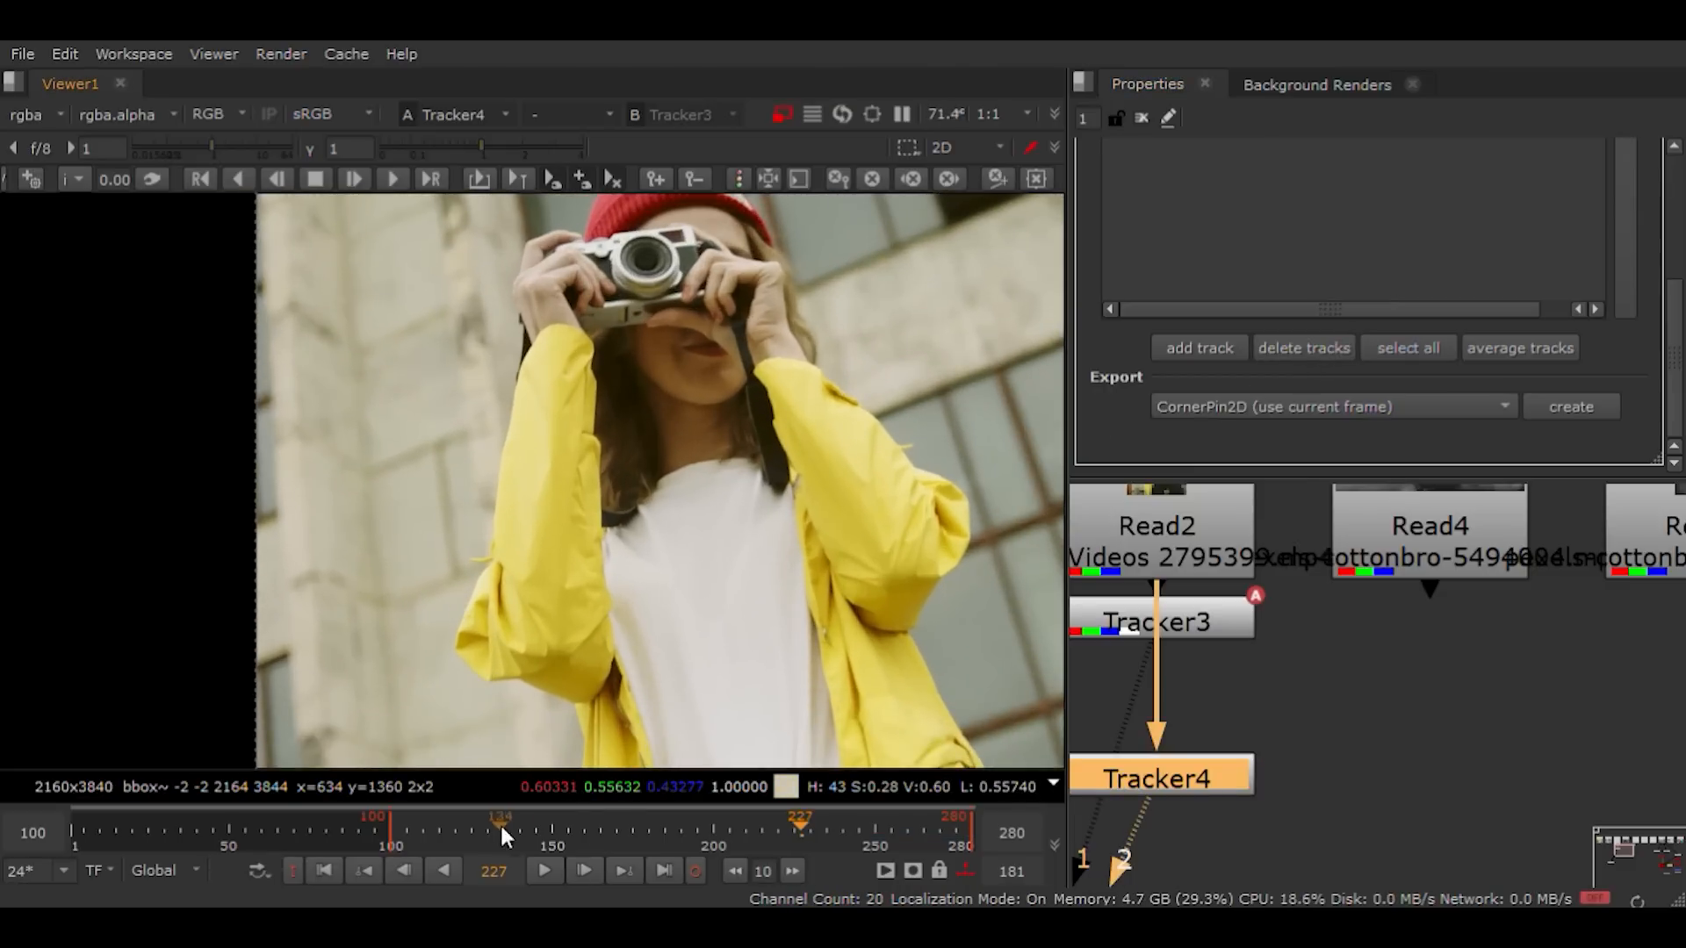
click(556, 825)
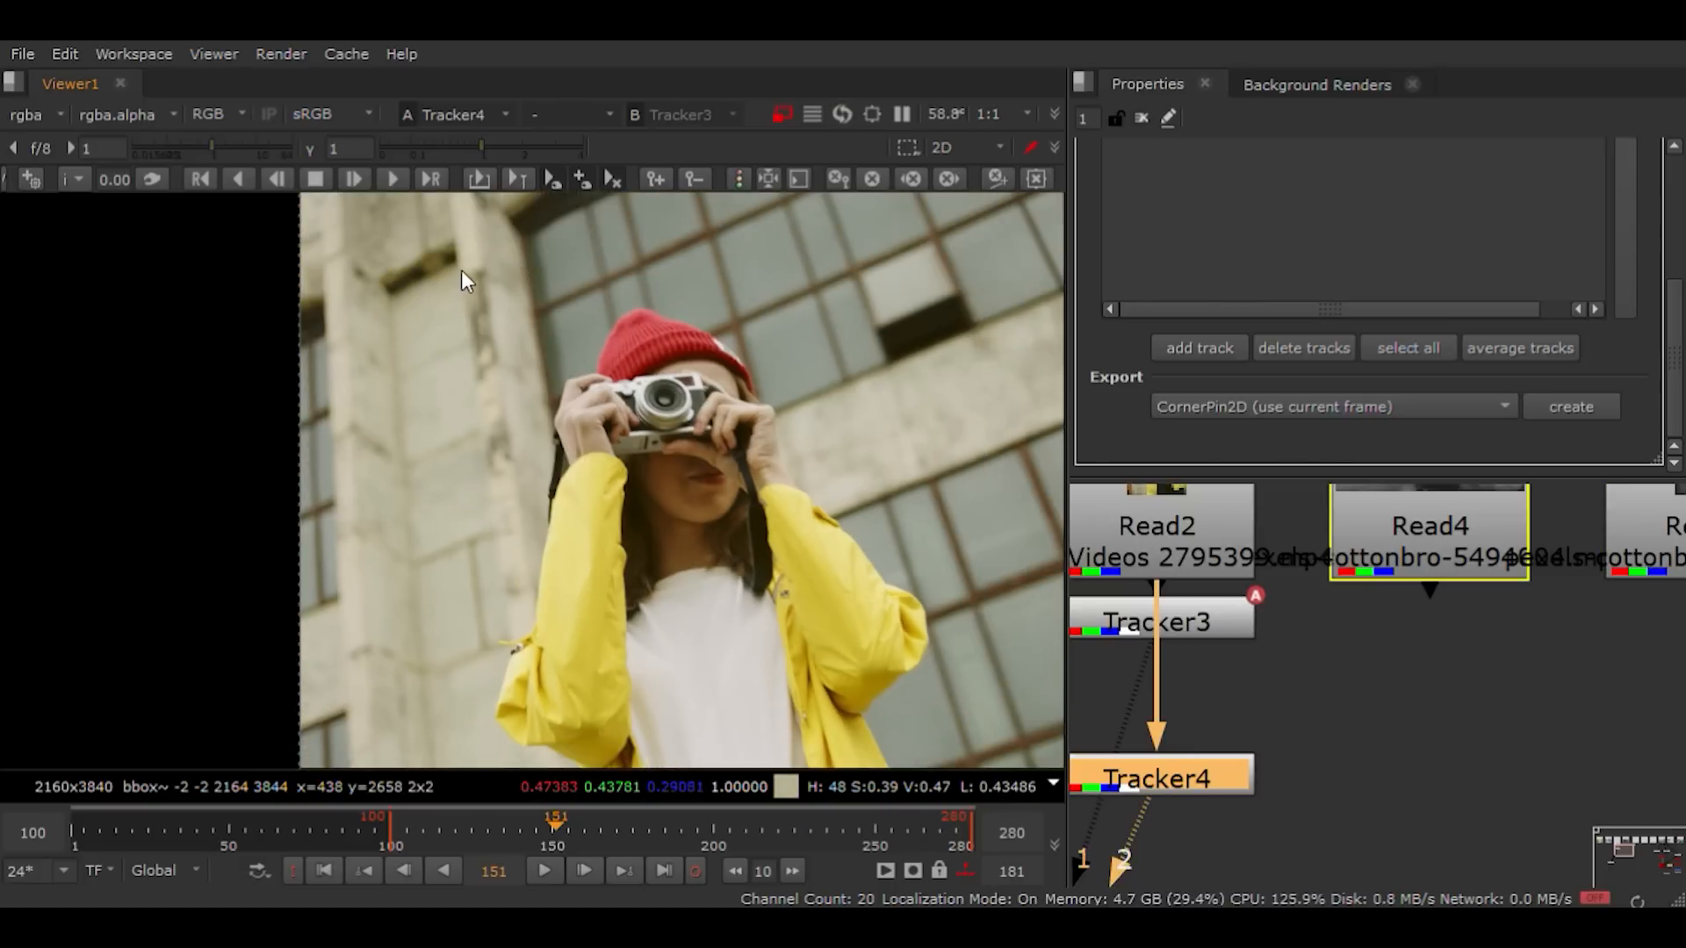
click(662, 876)
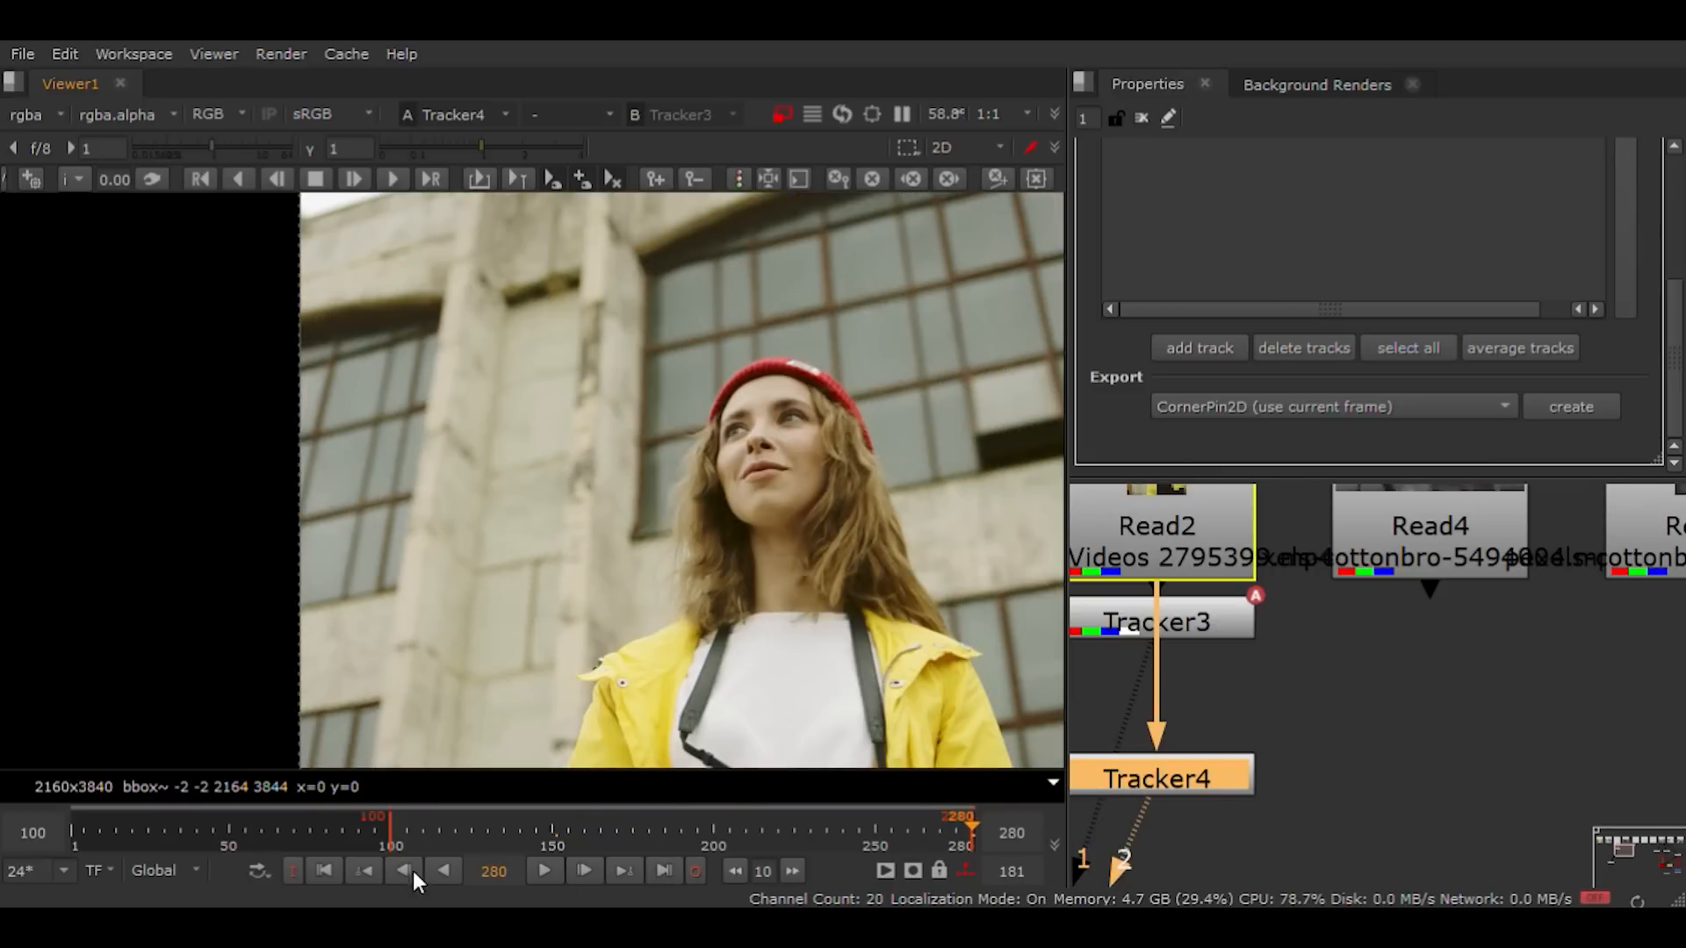
click(325, 871)
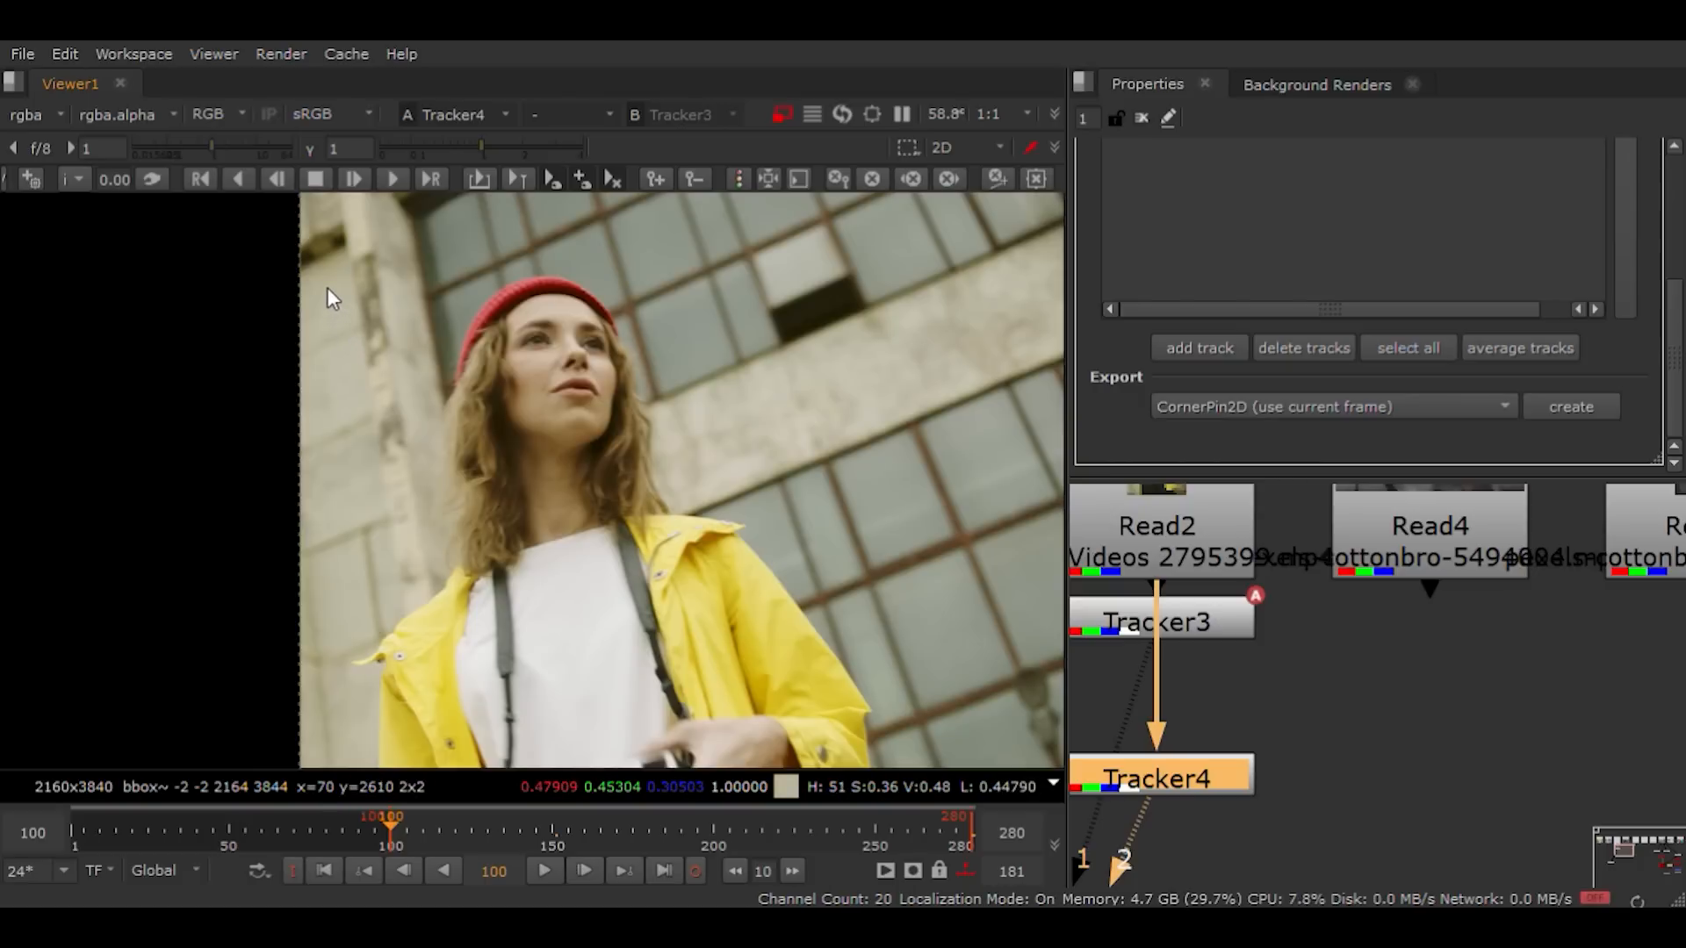
Step: Add a track to Tracker4 at frame 124, centre it on the dark ledge in the wall, and enlarge its box around the ledge
click(466, 829)
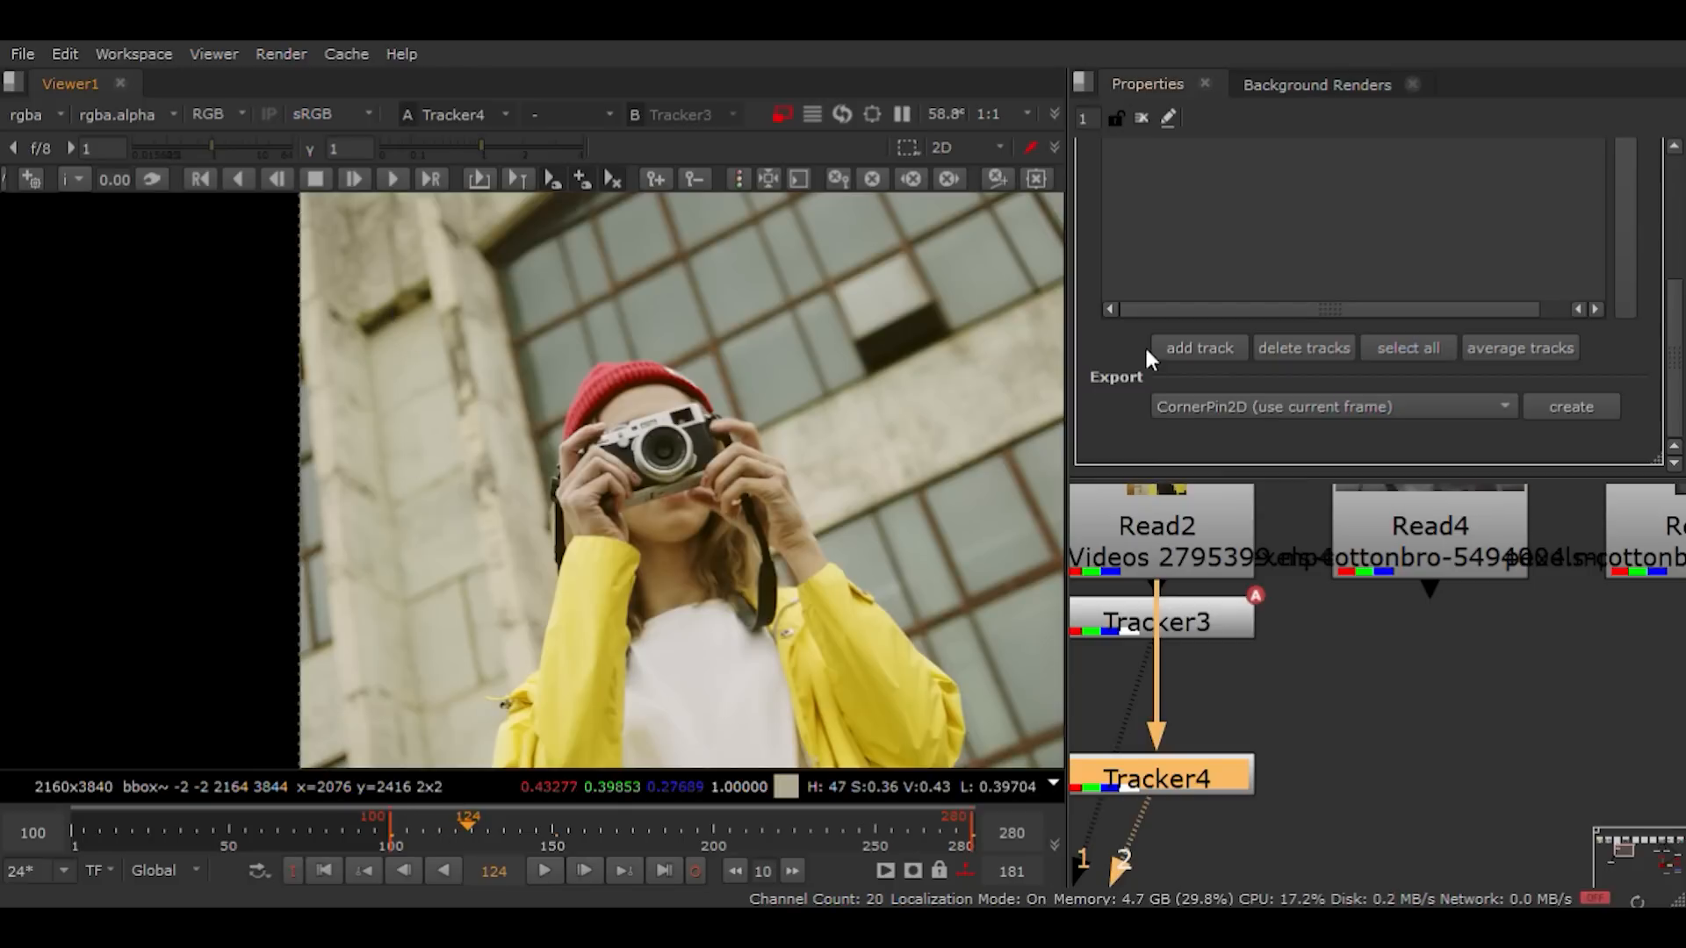
click(1186, 347)
scroll(374, 367, up, 5)
middle_drag(559, 418, 798, 494)
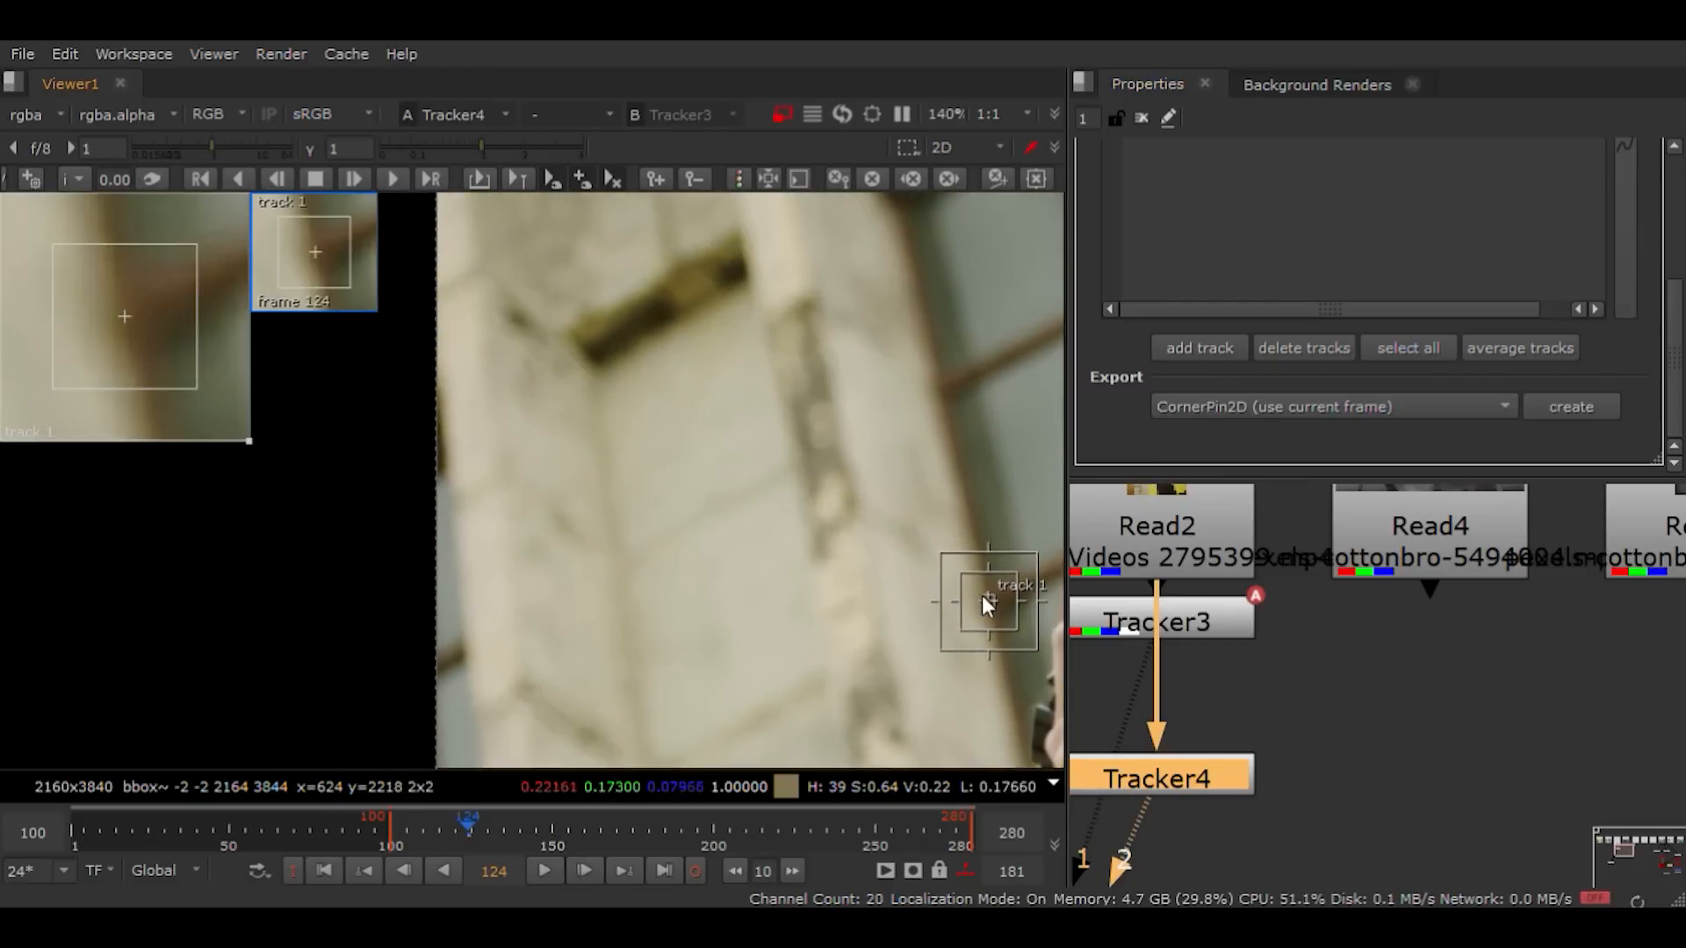
click(594, 362)
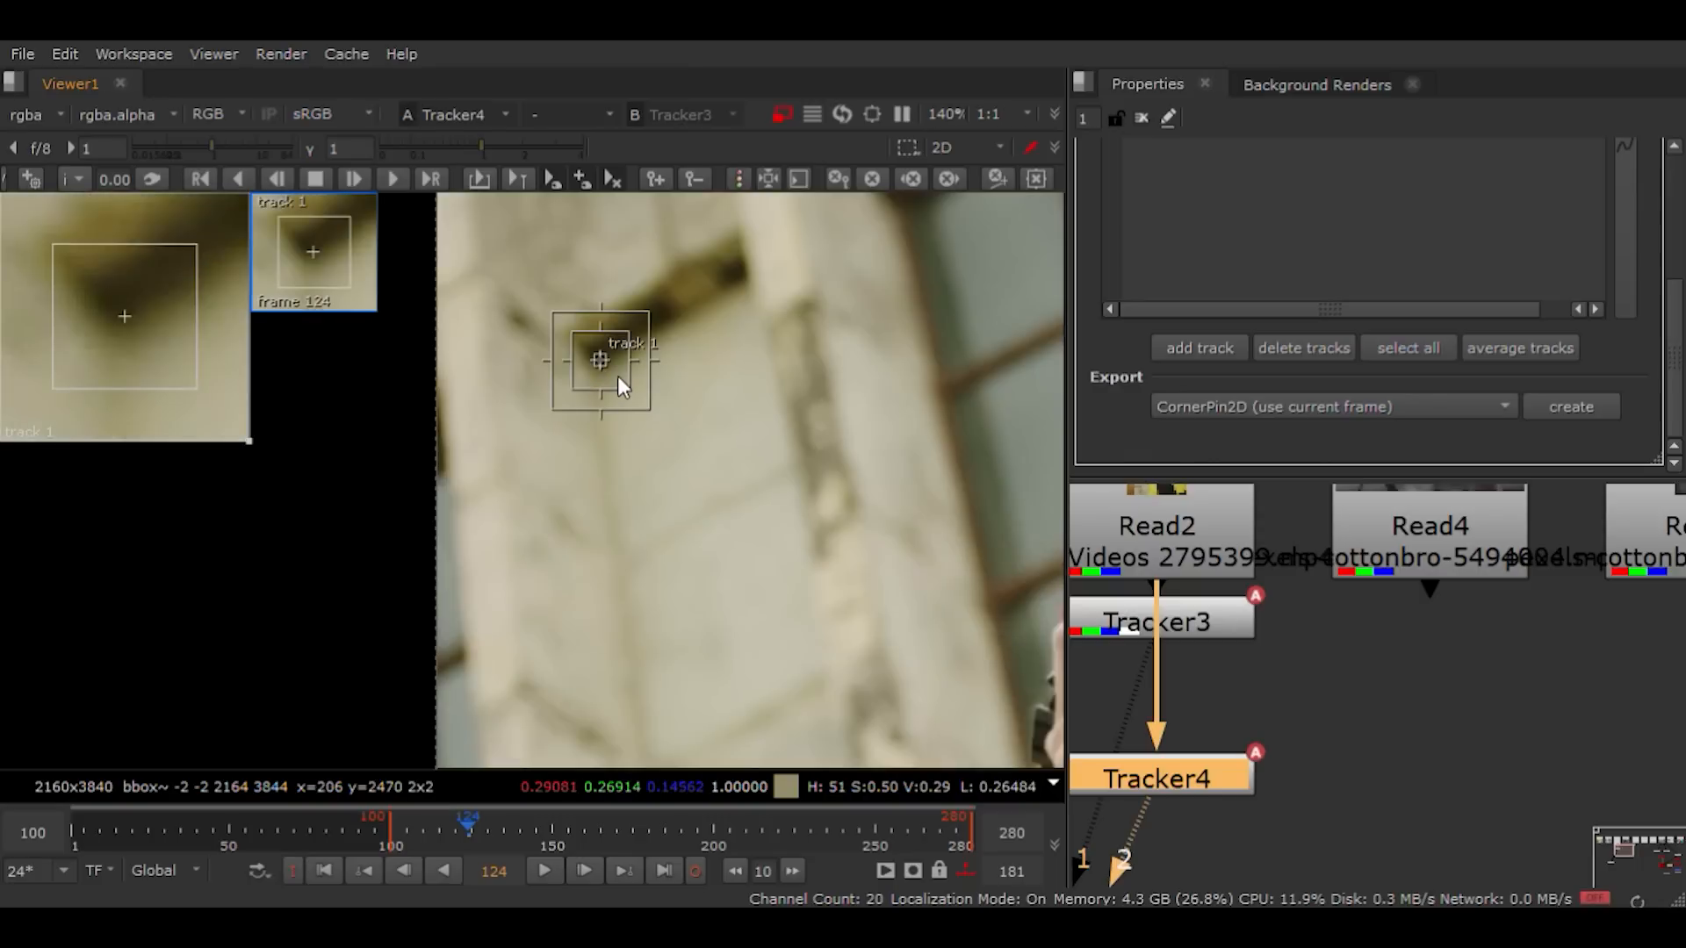
mouse_move(602, 359)
mouse_down()
mouse_move(688, 289)
mouse_move(739, 354)
mouse_move(755, 346)
mouse_up()
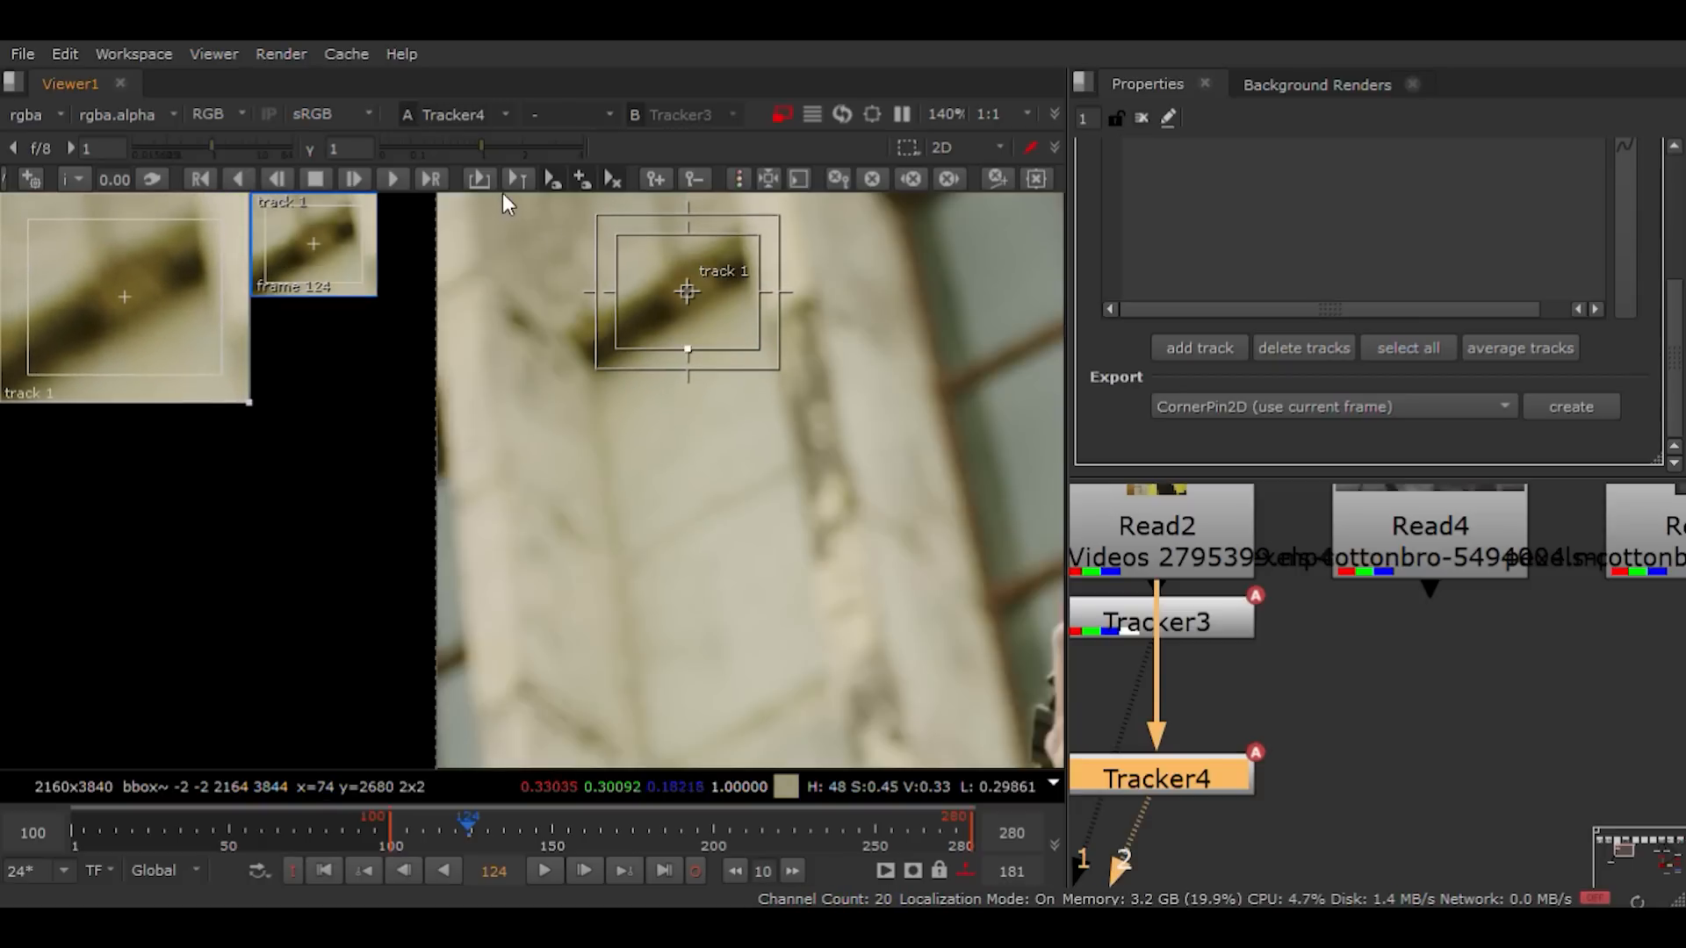
Step: Track the dark ledge forward from frame 124 to 147, retrying the tracking from frame 146
click(389, 178)
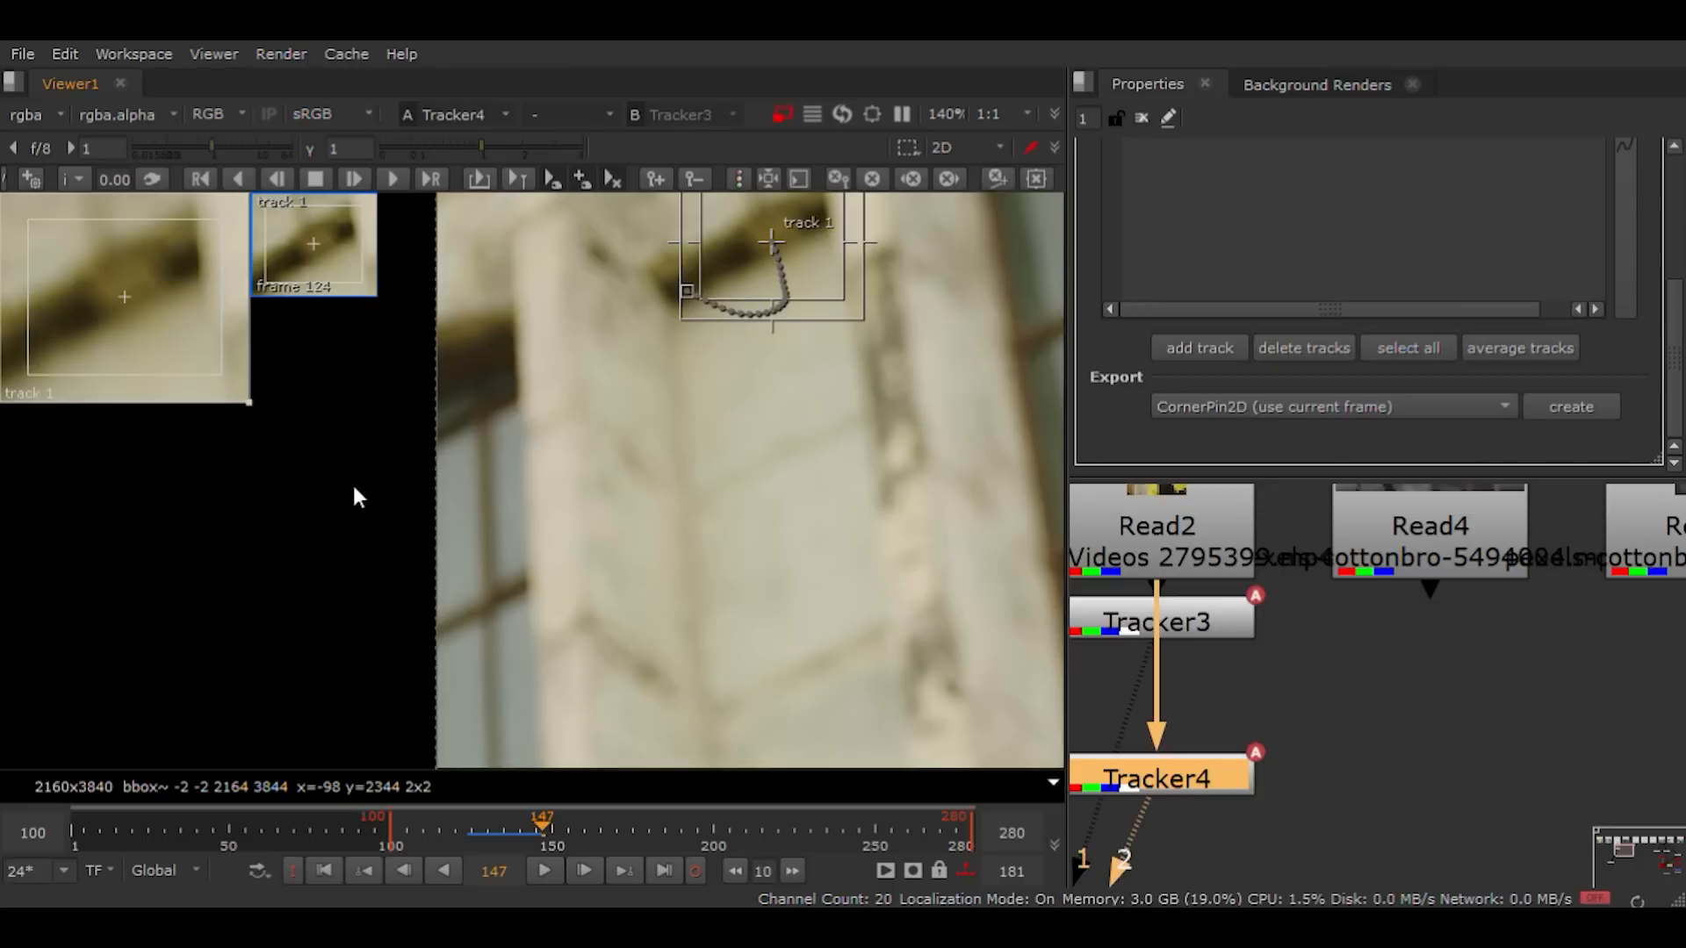
click(406, 871)
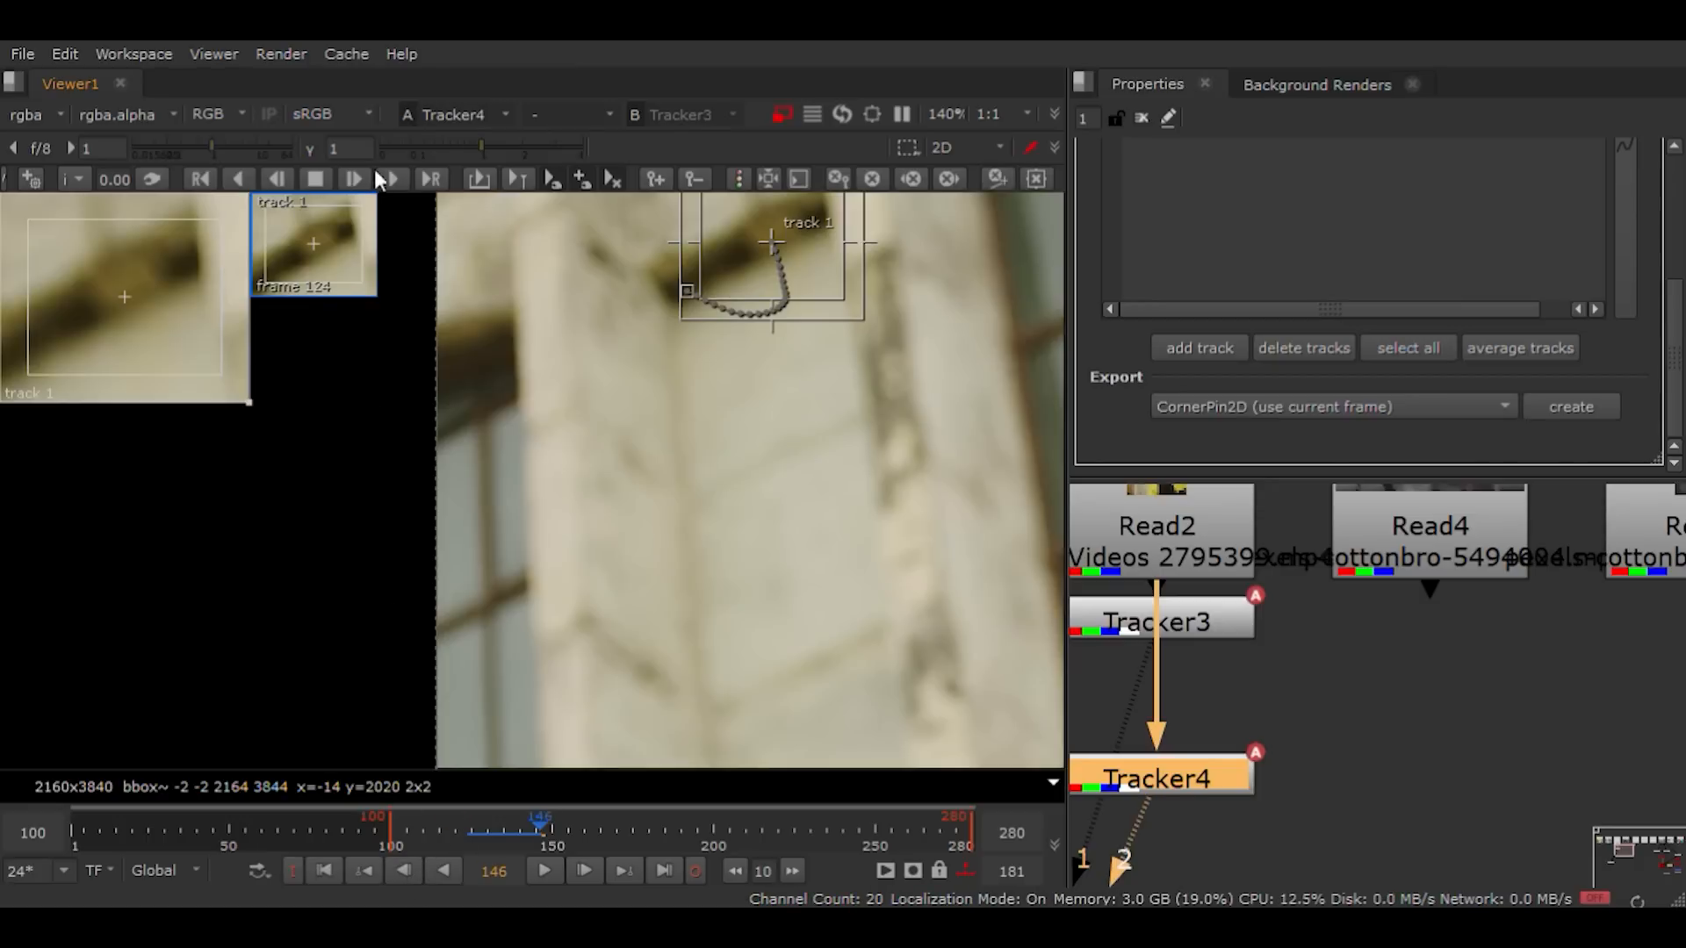
click(394, 179)
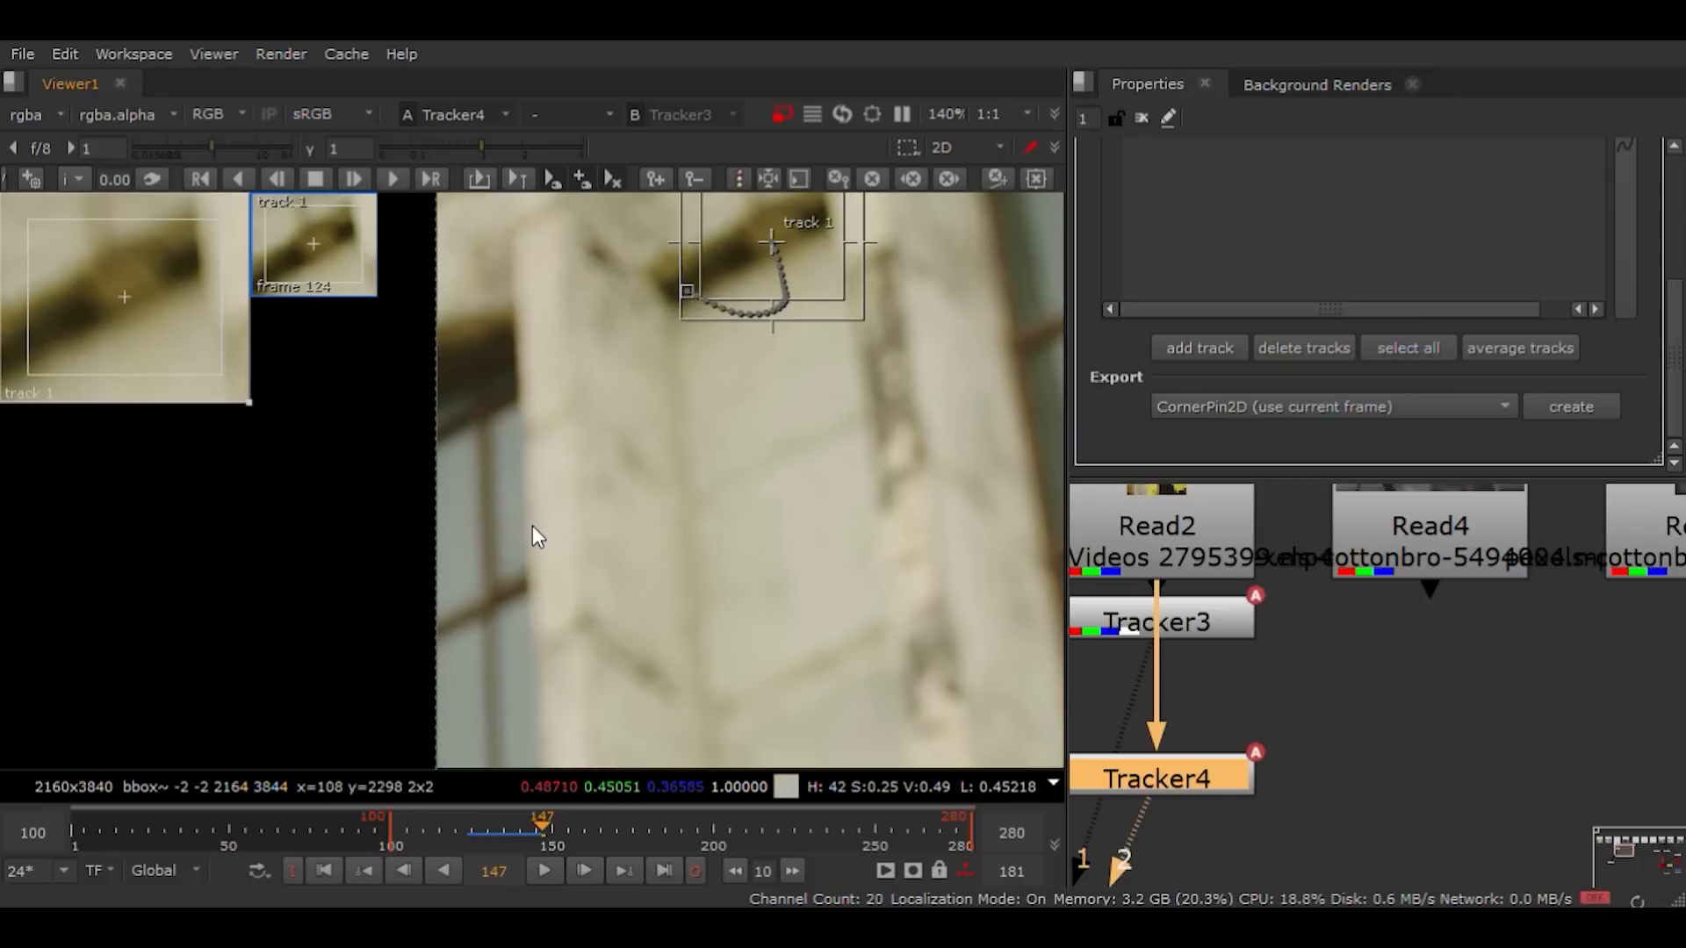
key(Left)
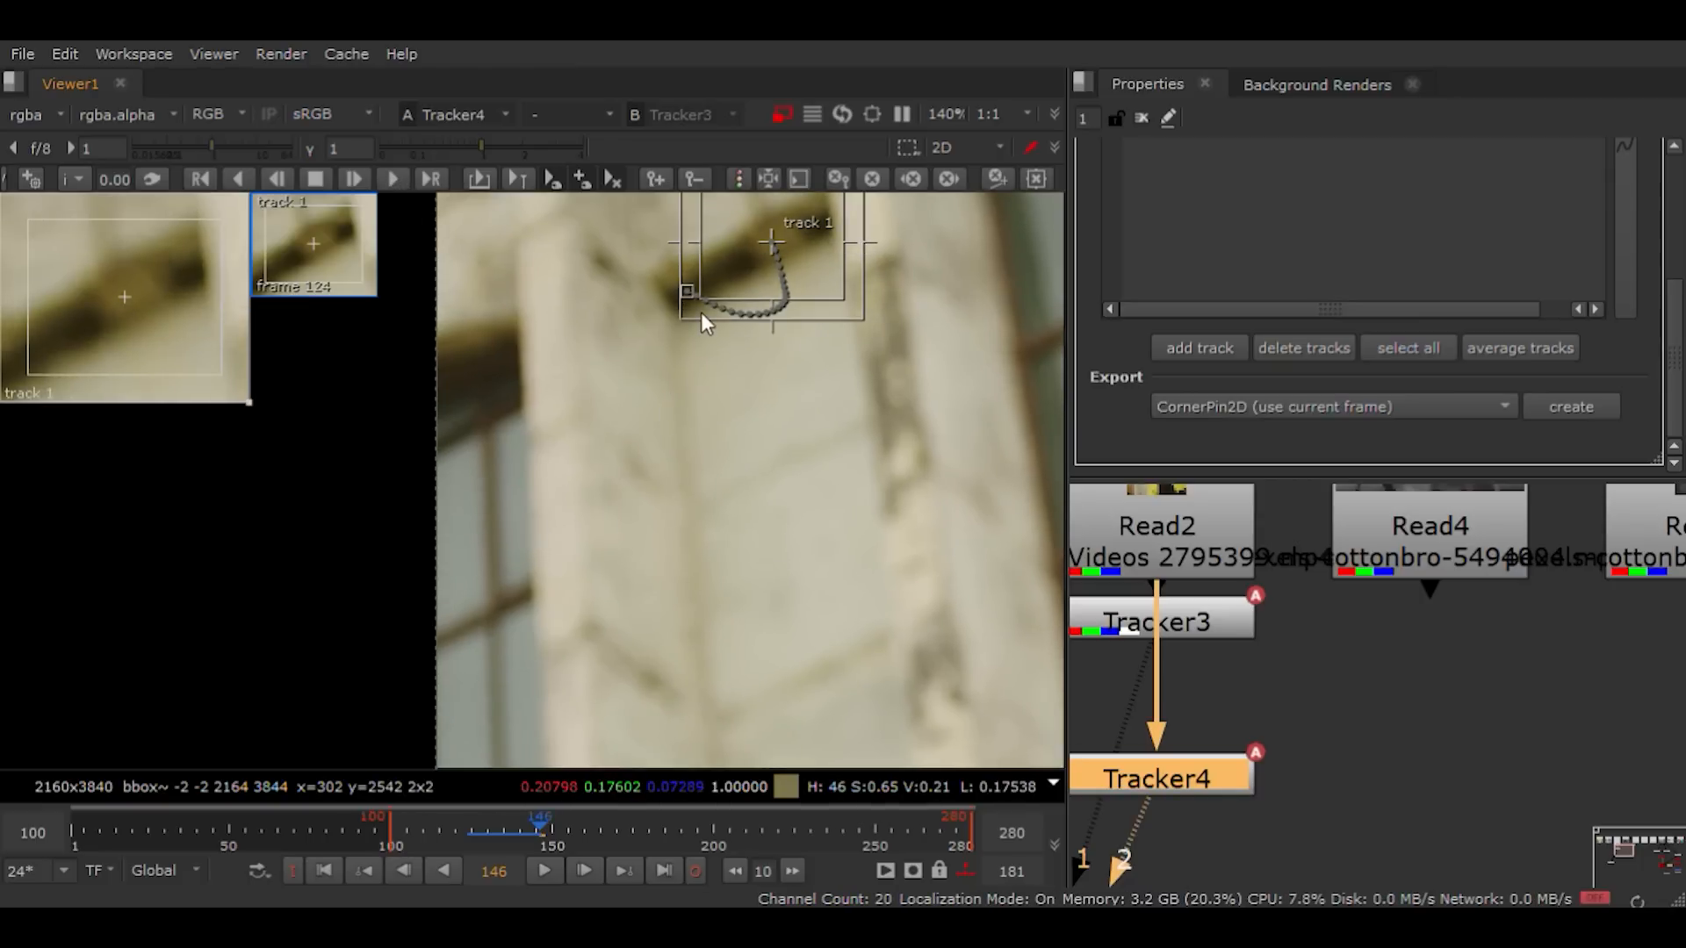
click(356, 176)
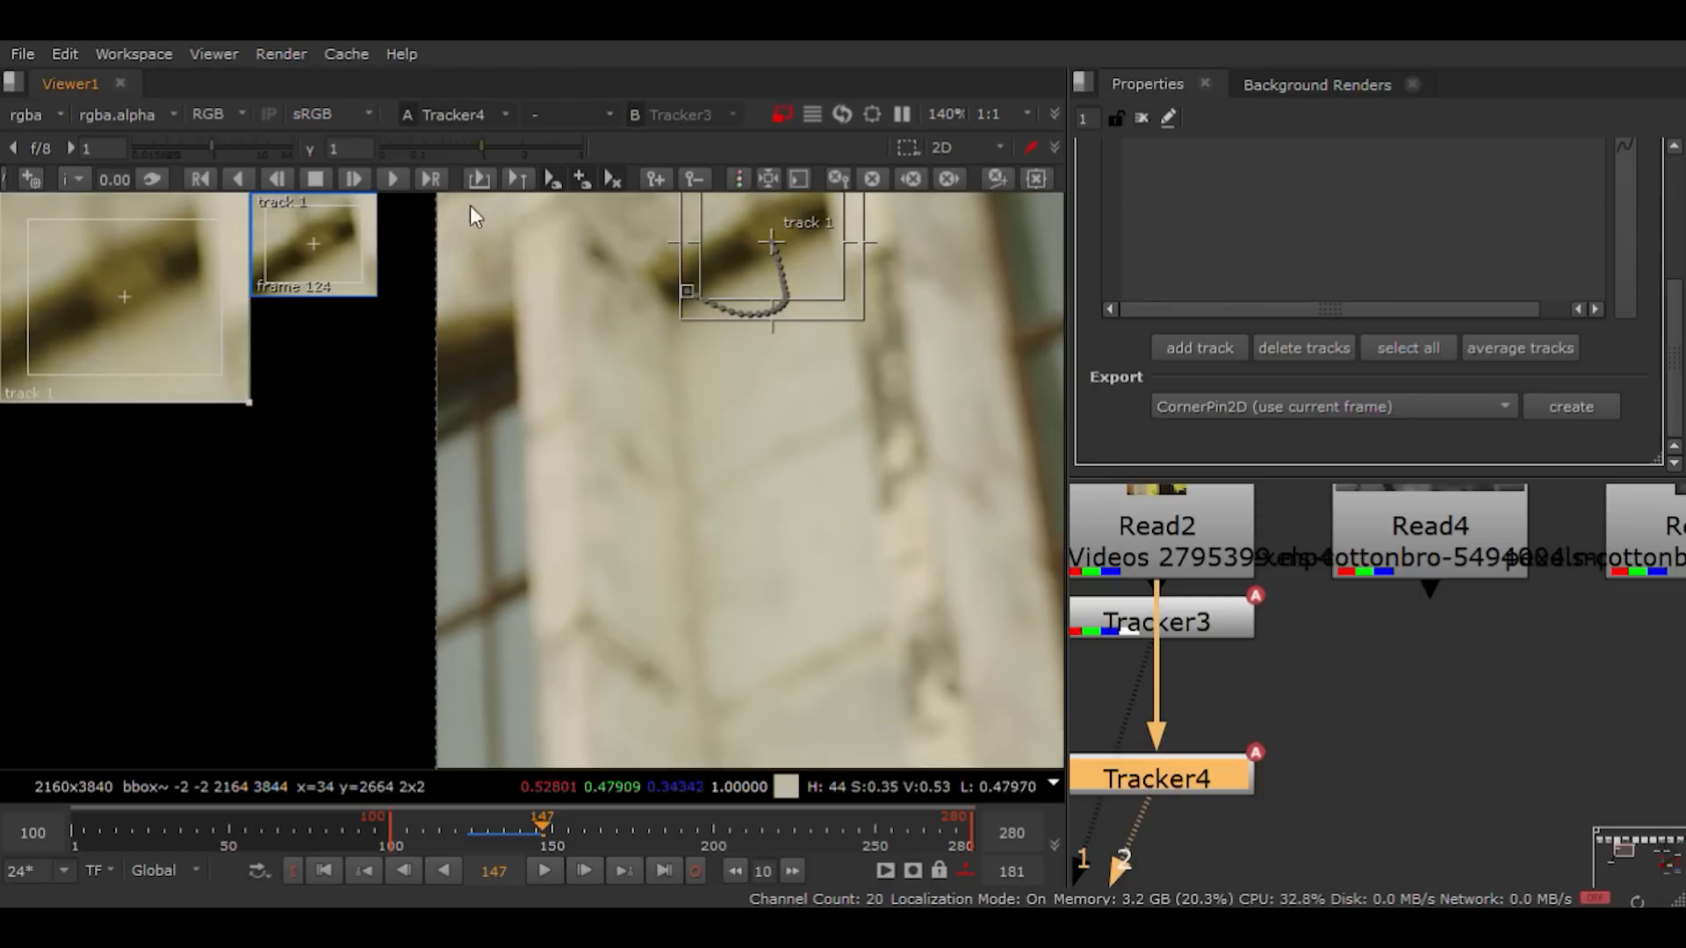
Step: Reposition track 1 on the dark ledge at frame 147 and compare its placement with frame 146
scroll(802, 614, up, 5)
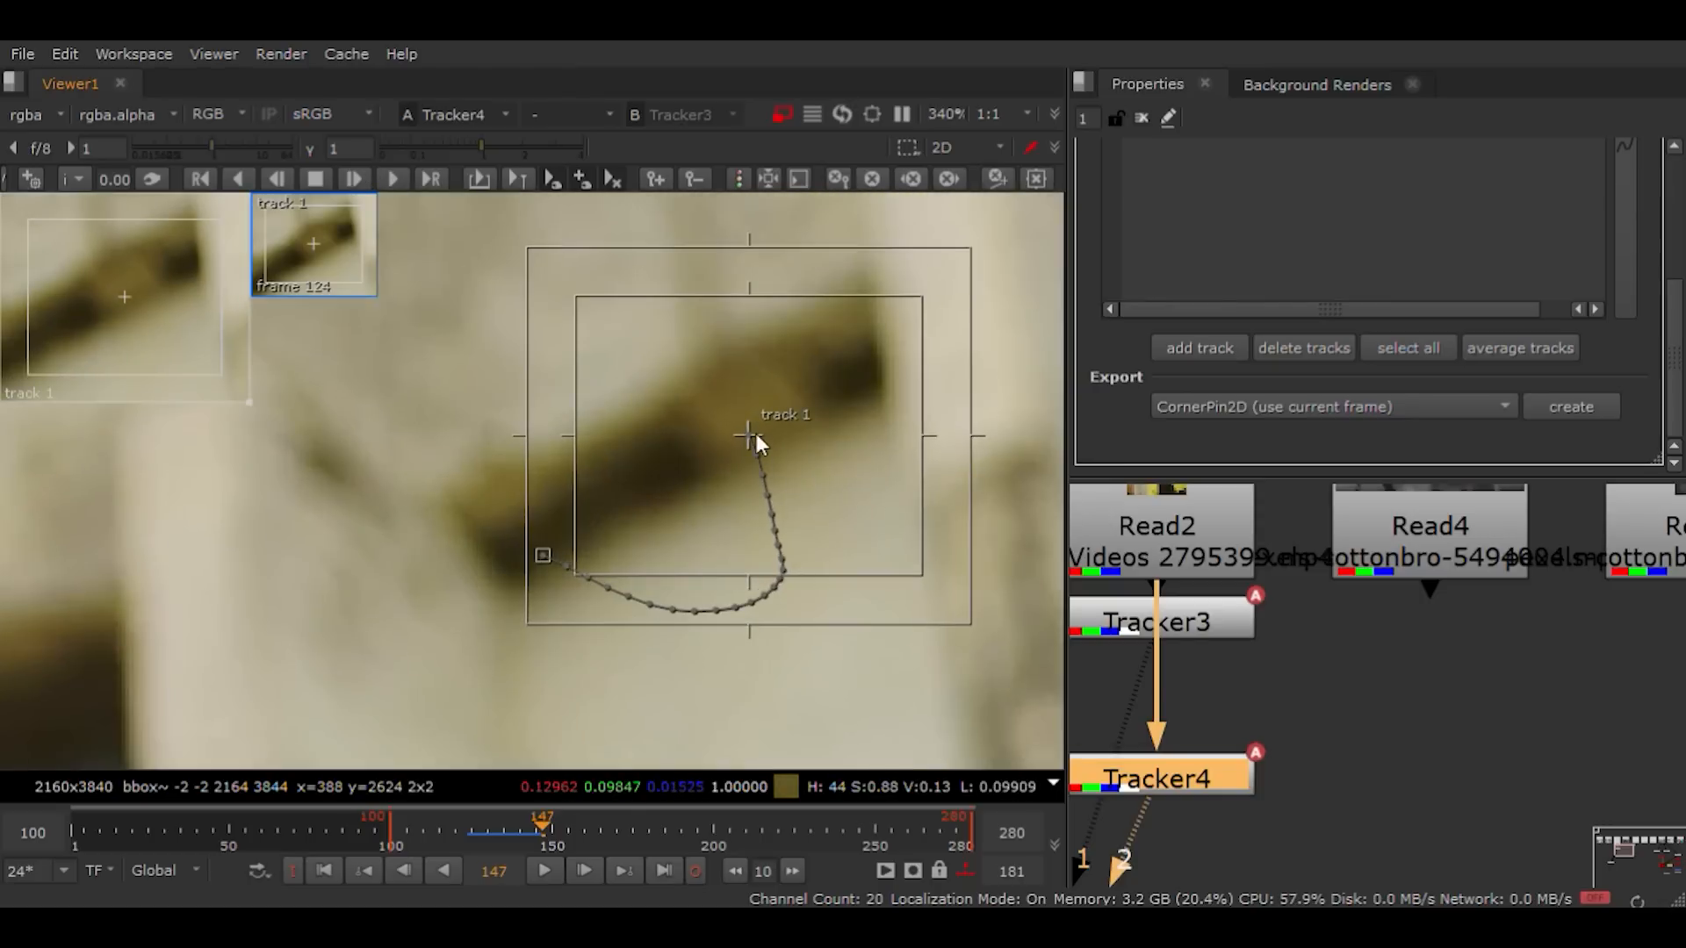
drag(743, 431, 729, 406)
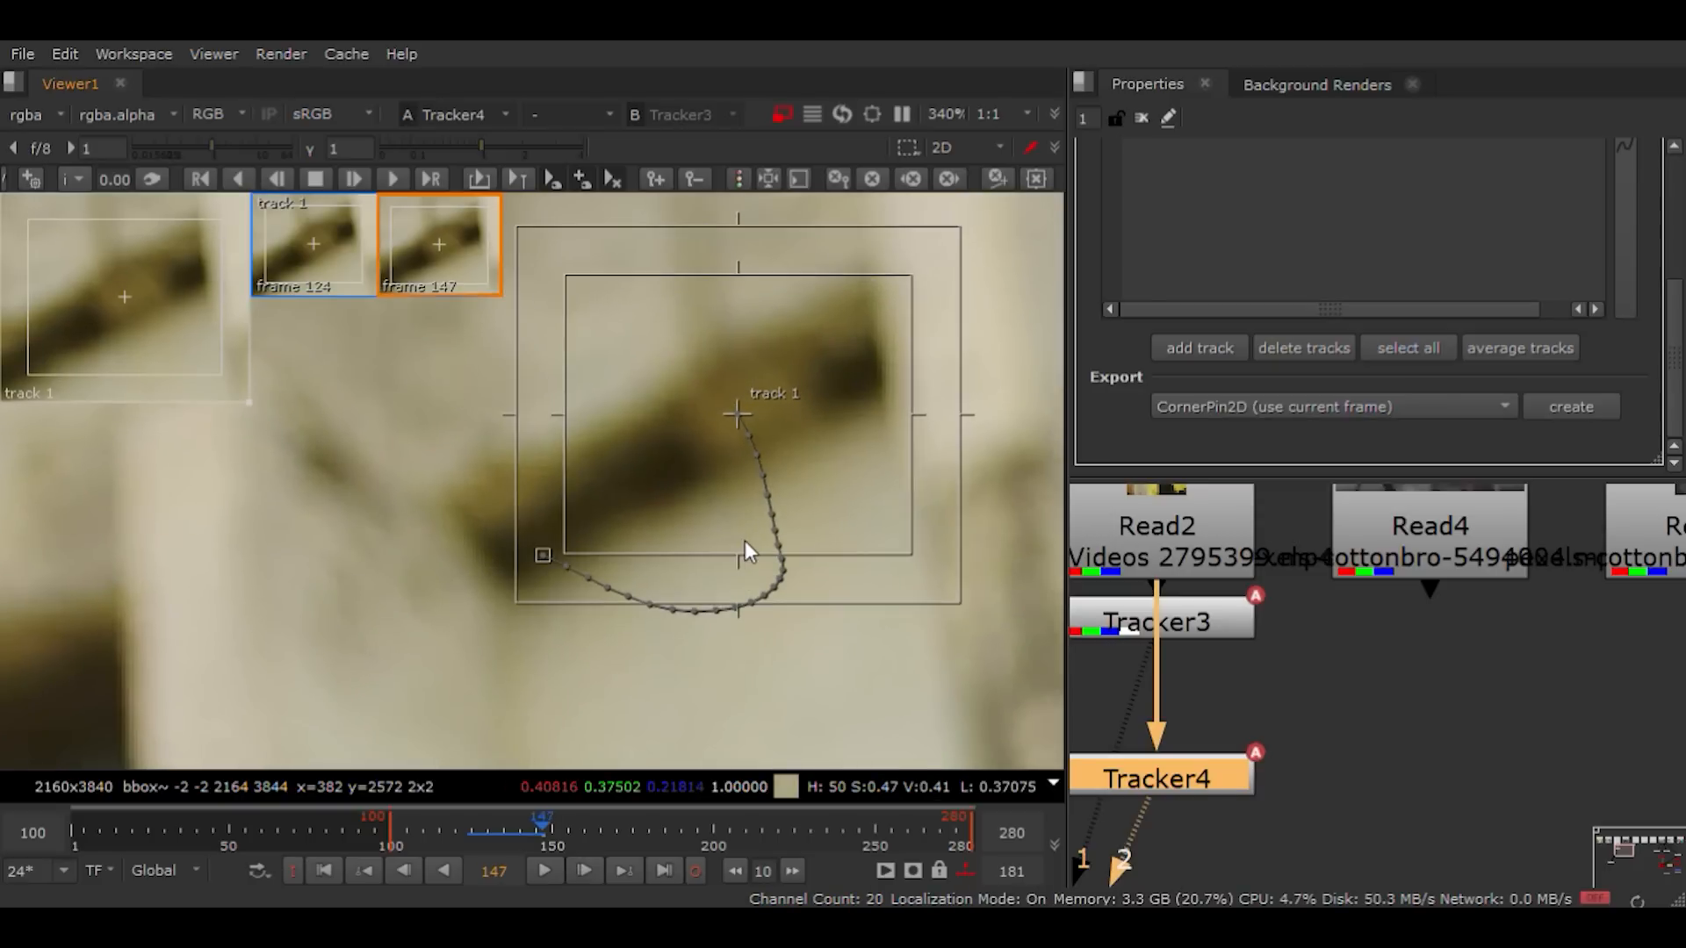
key(Left)
key(Right)
key(Left)
key(Right)
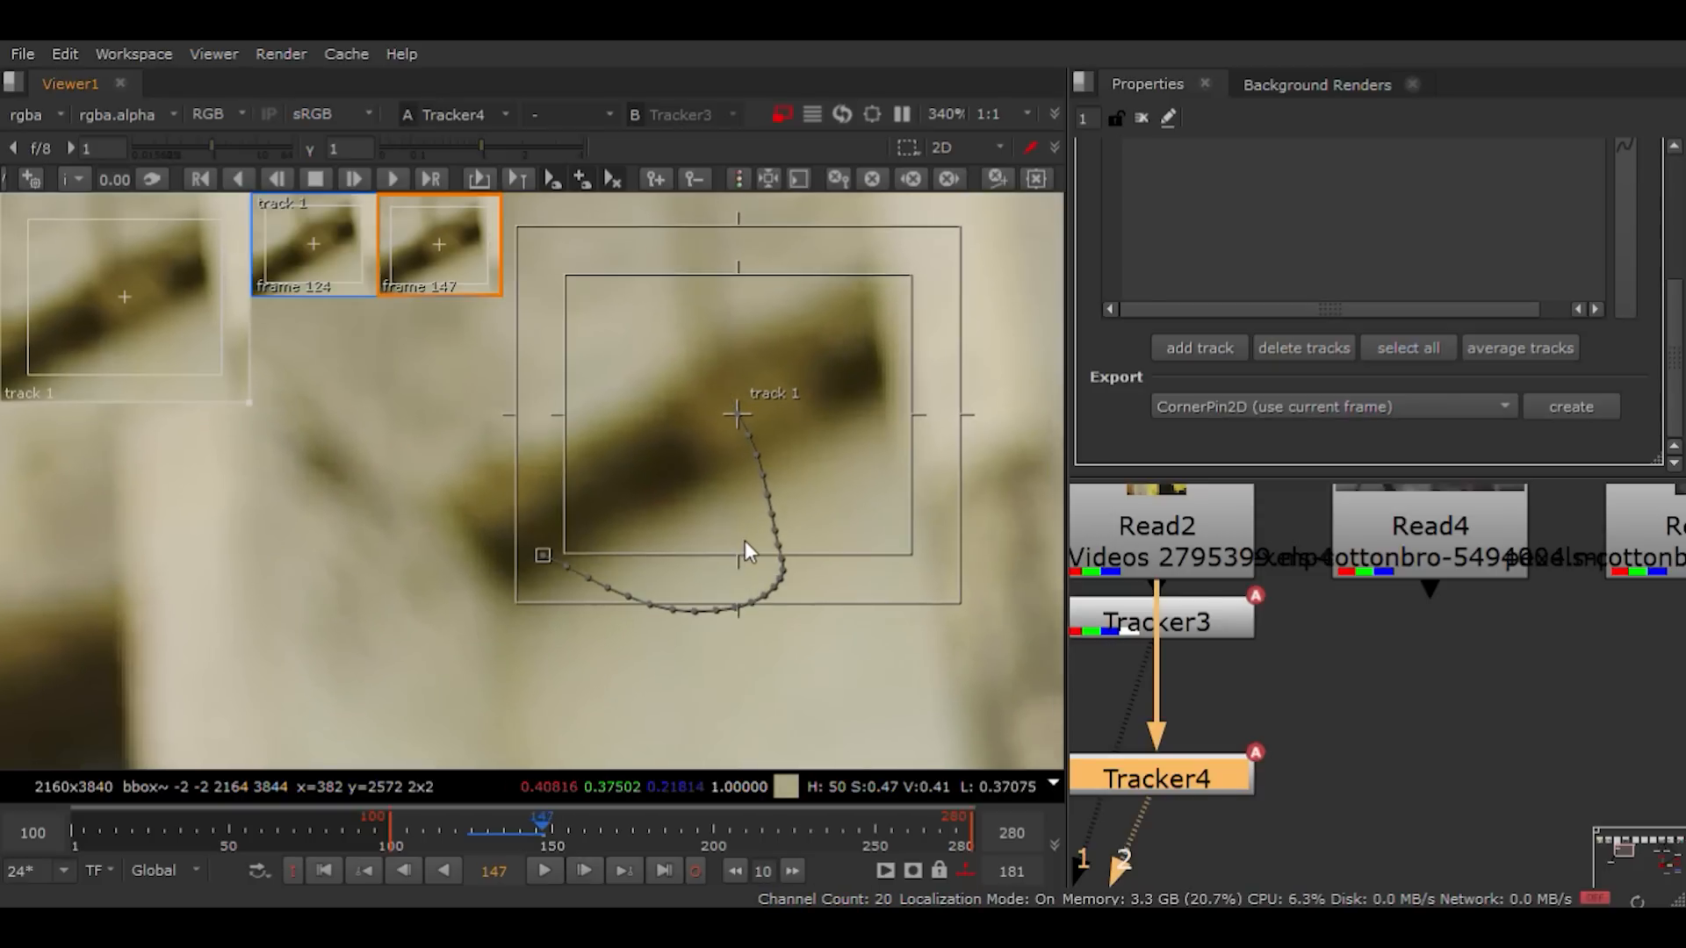
Step: Fine-tune track 1 on the dark ledge at frame 147, flipping repeatedly between frames 146 and 147 to match its placement
key(Left)
key(Right)
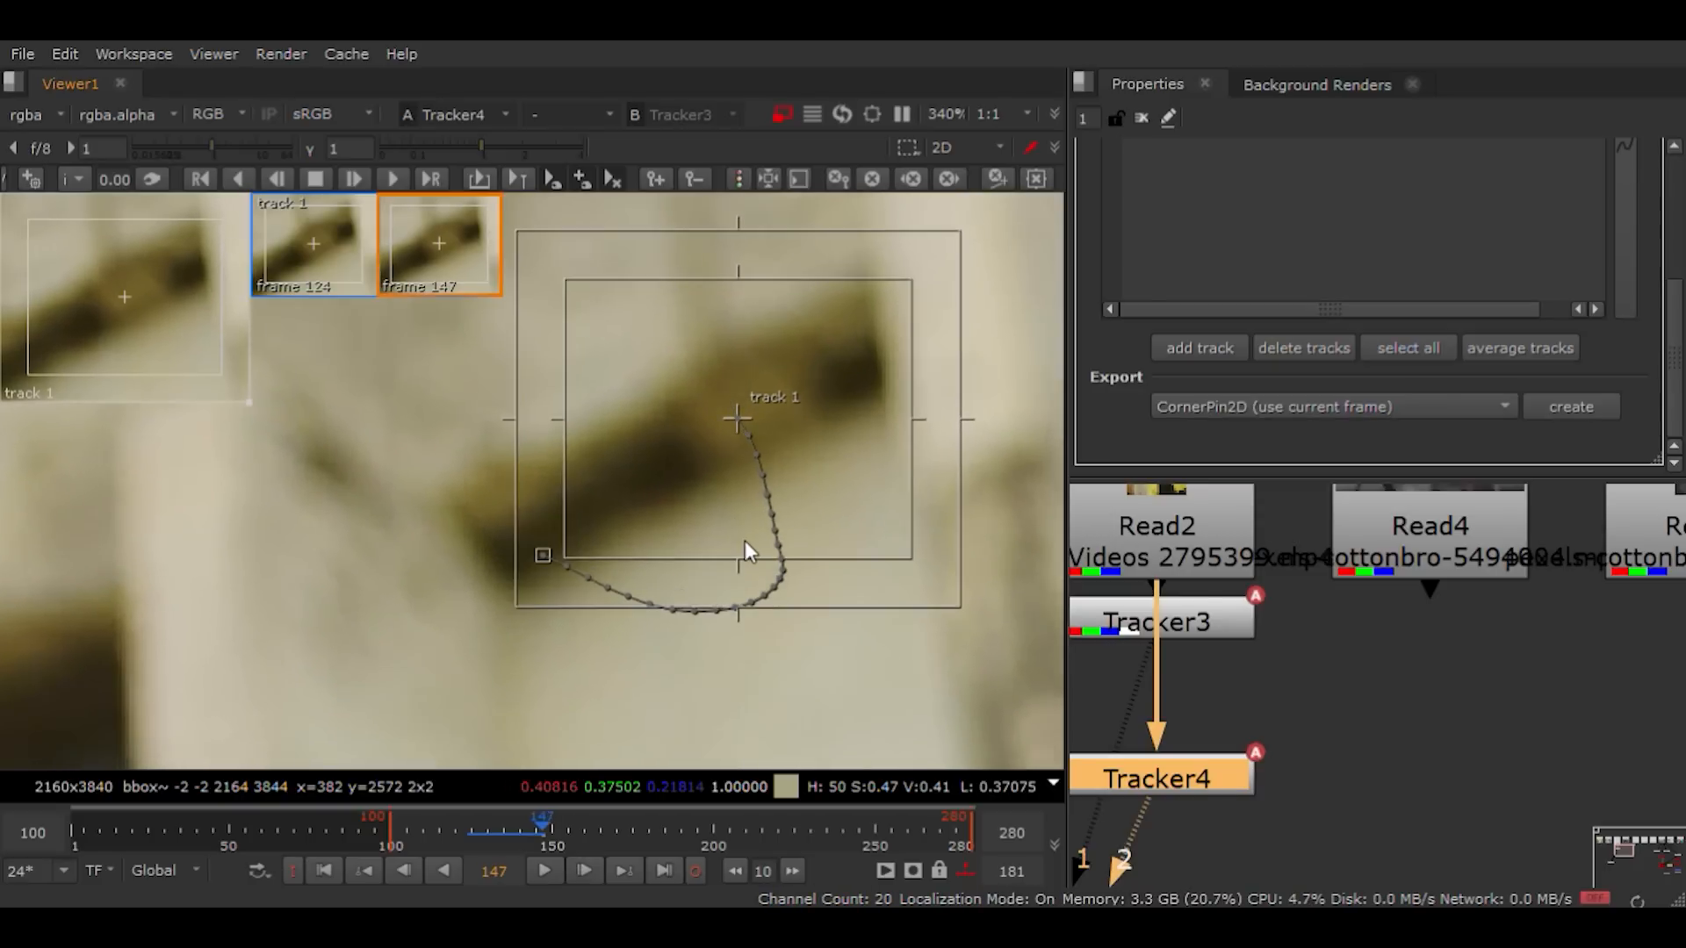
key(Left)
key(Right)
key(Right)
key(Left)
key(Left)
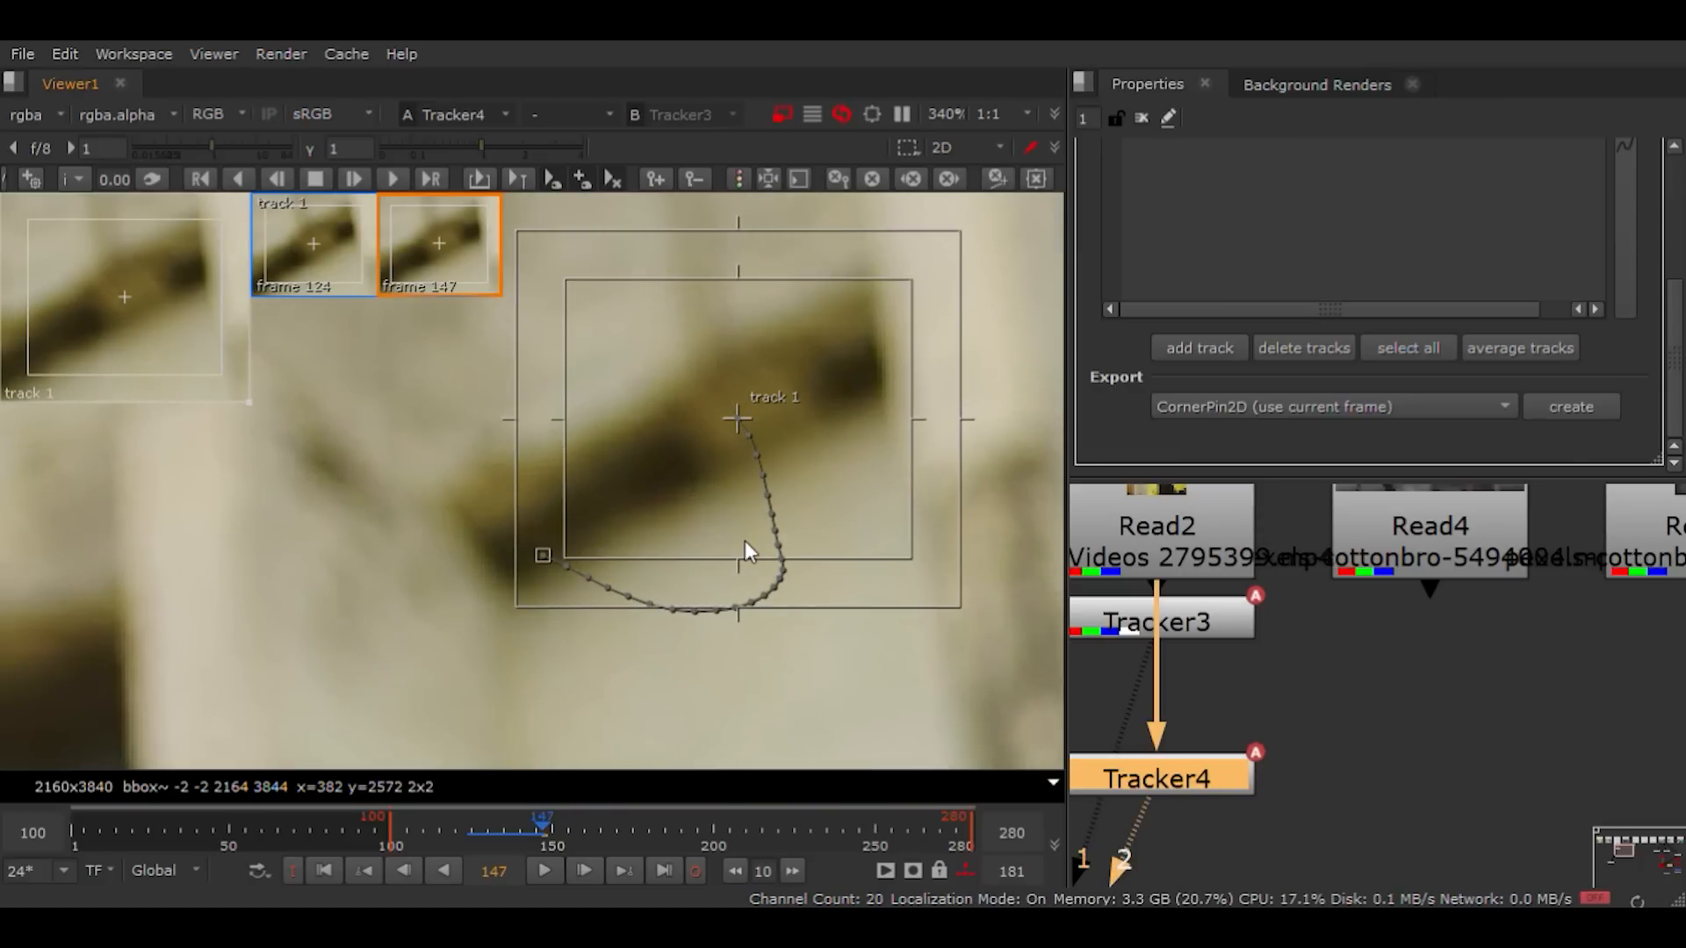
key(Right)
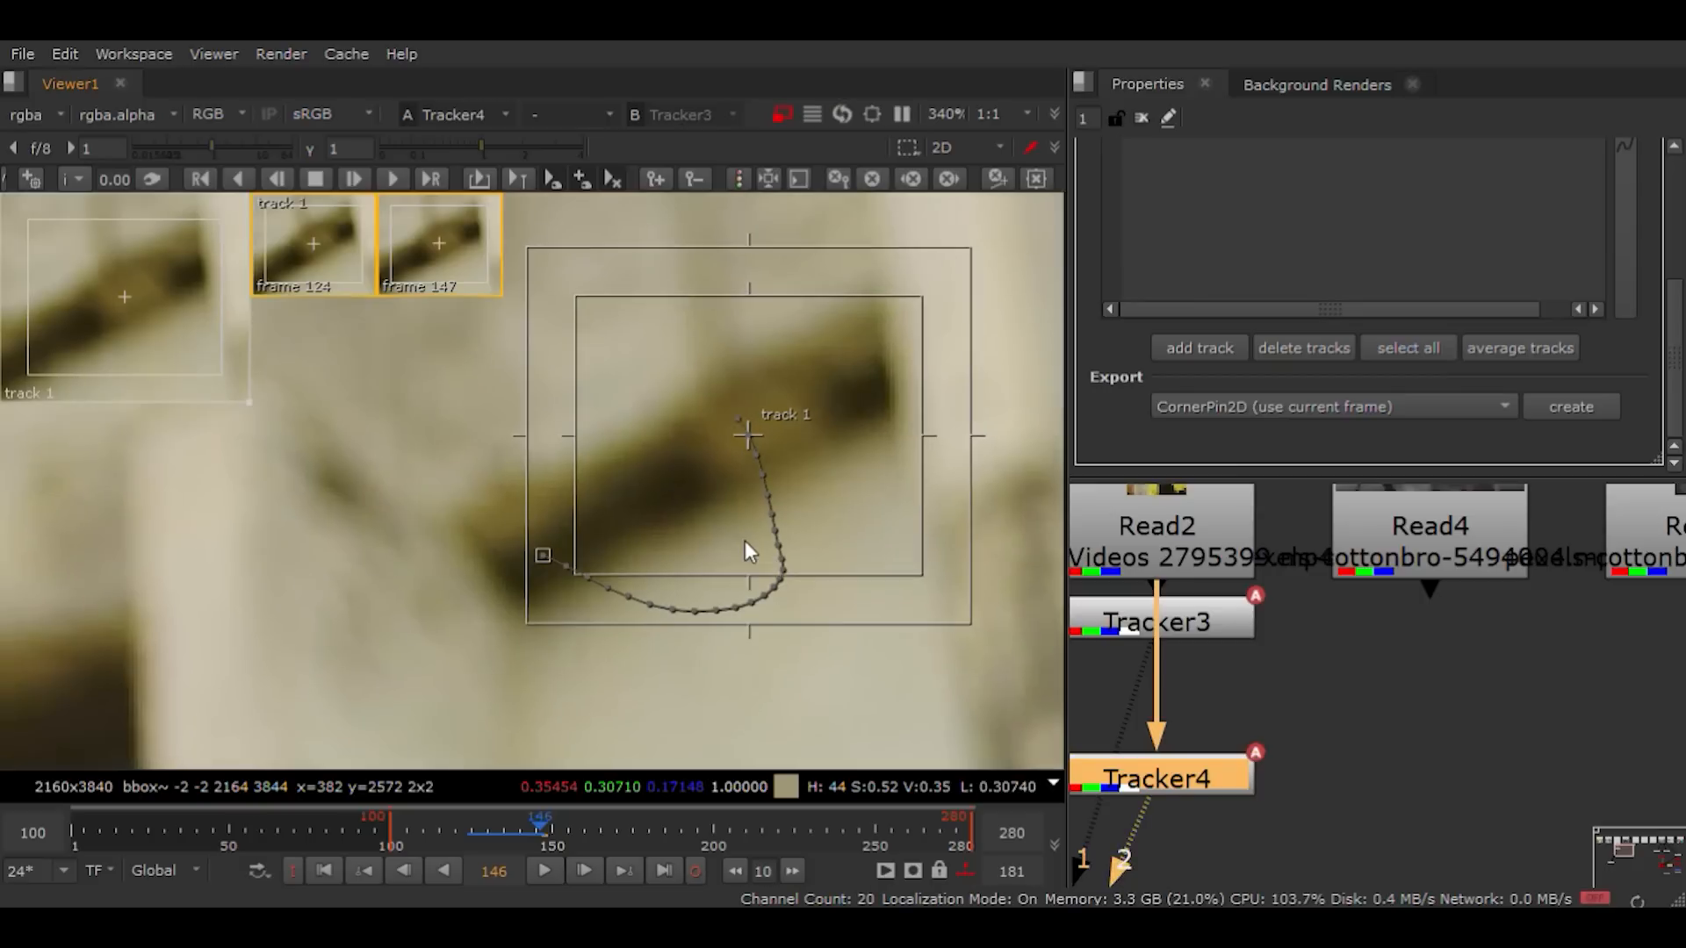
key(Left)
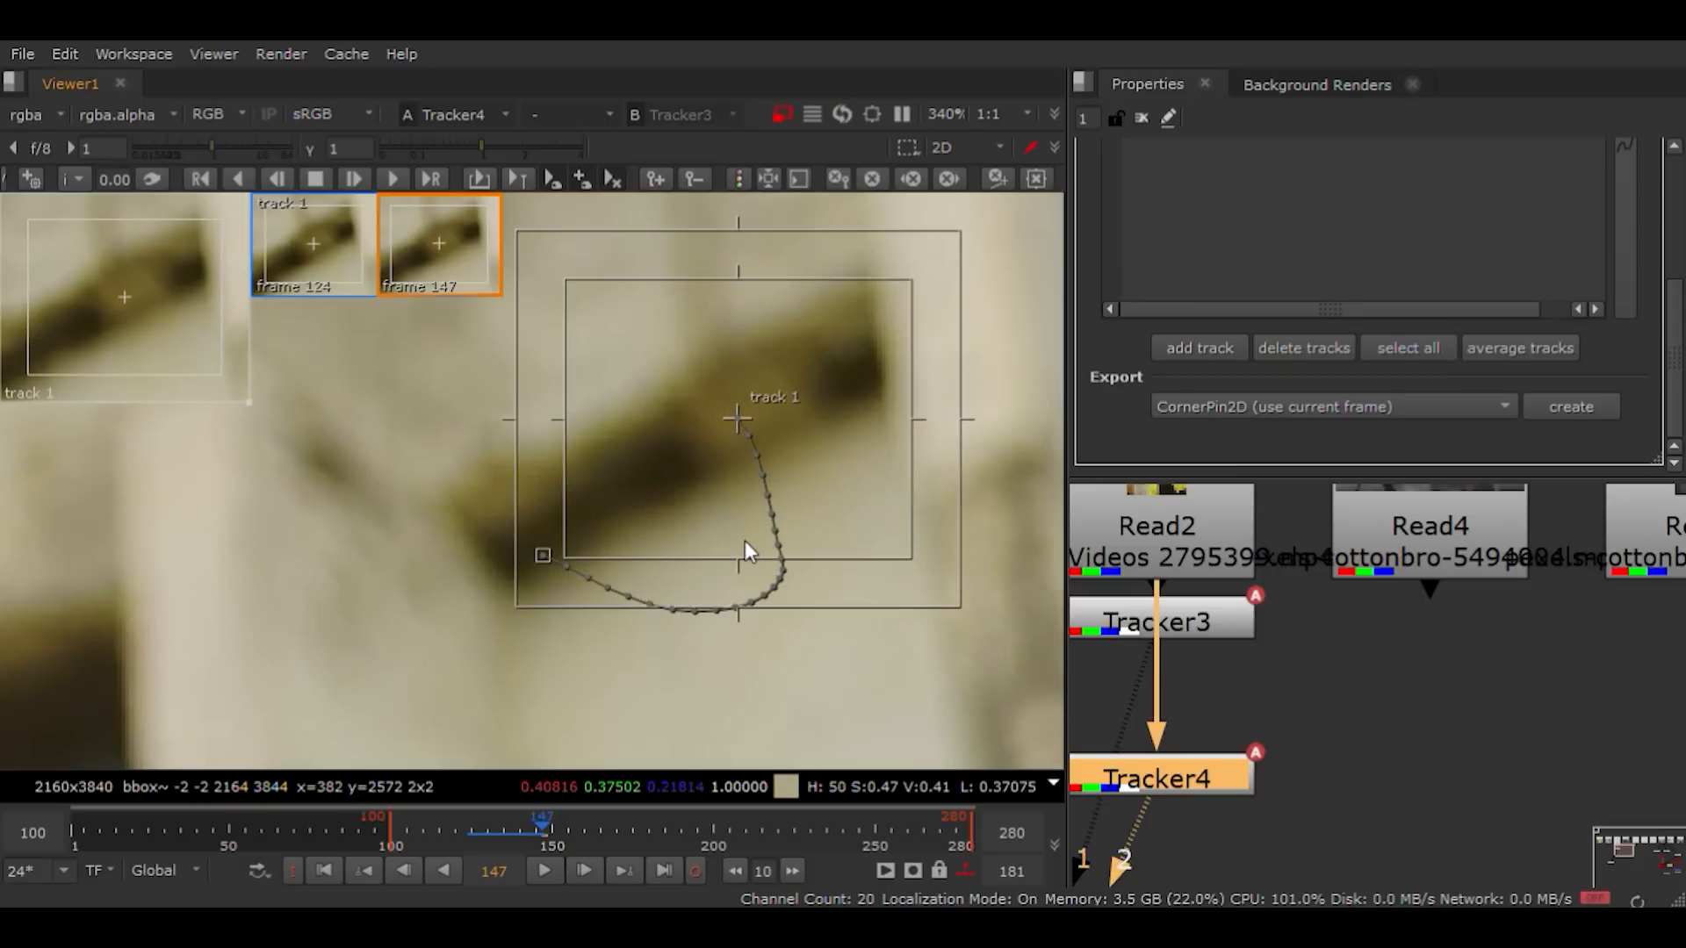
key(Right)
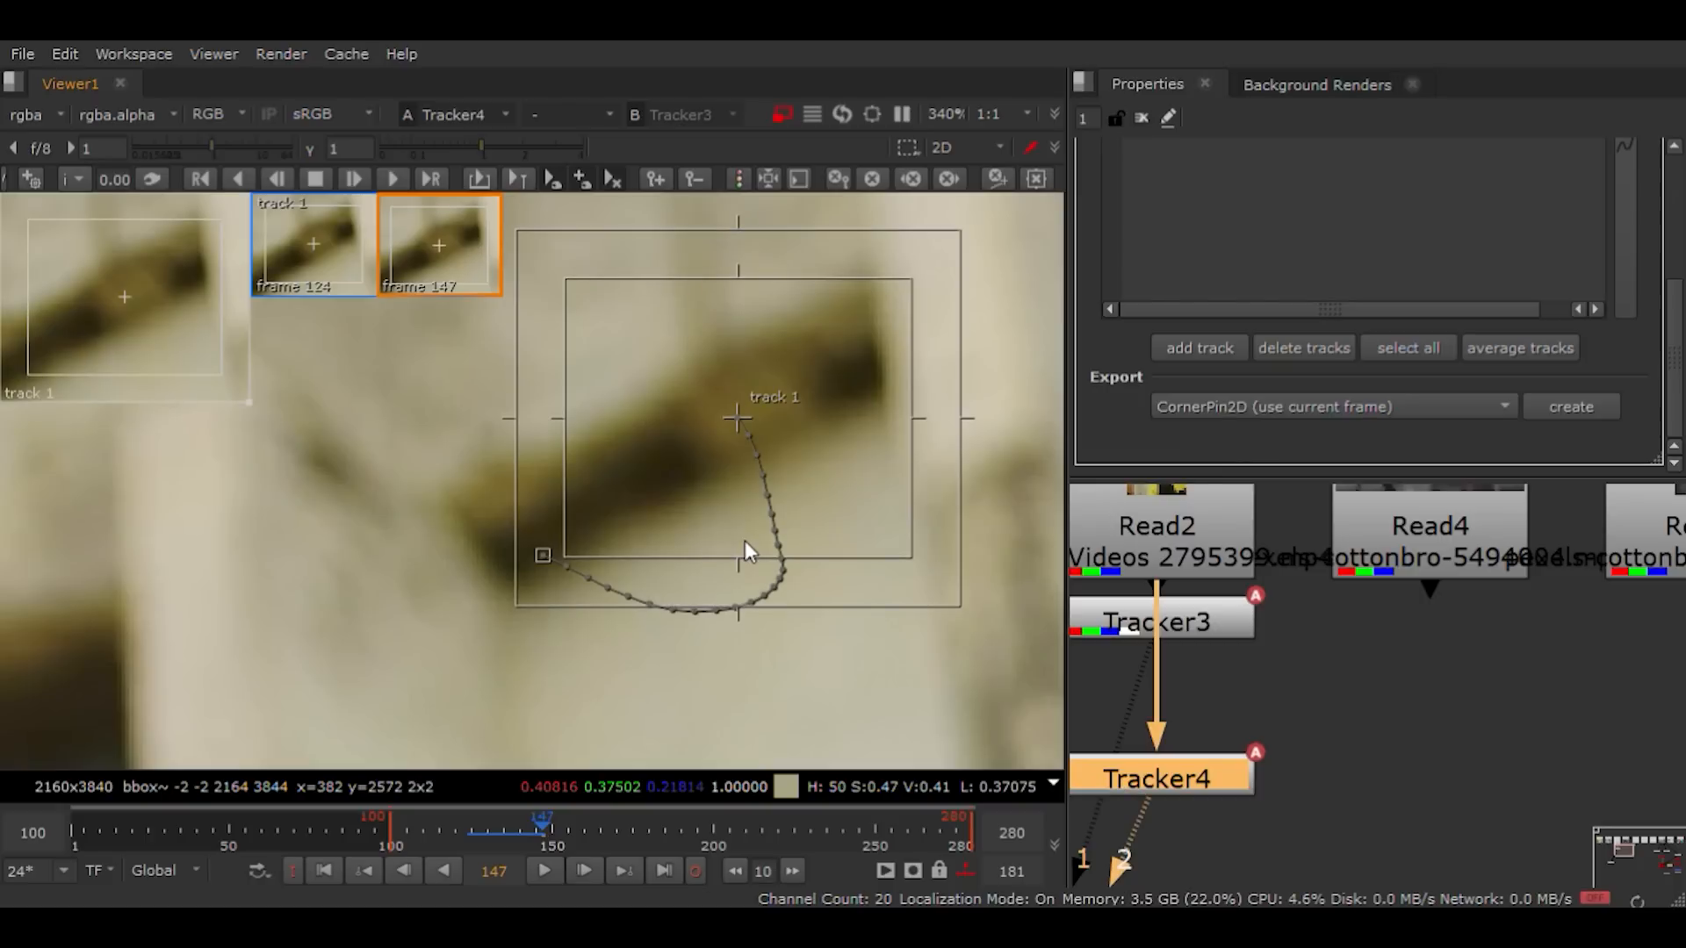
key(Left)
key(Right)
key(Left)
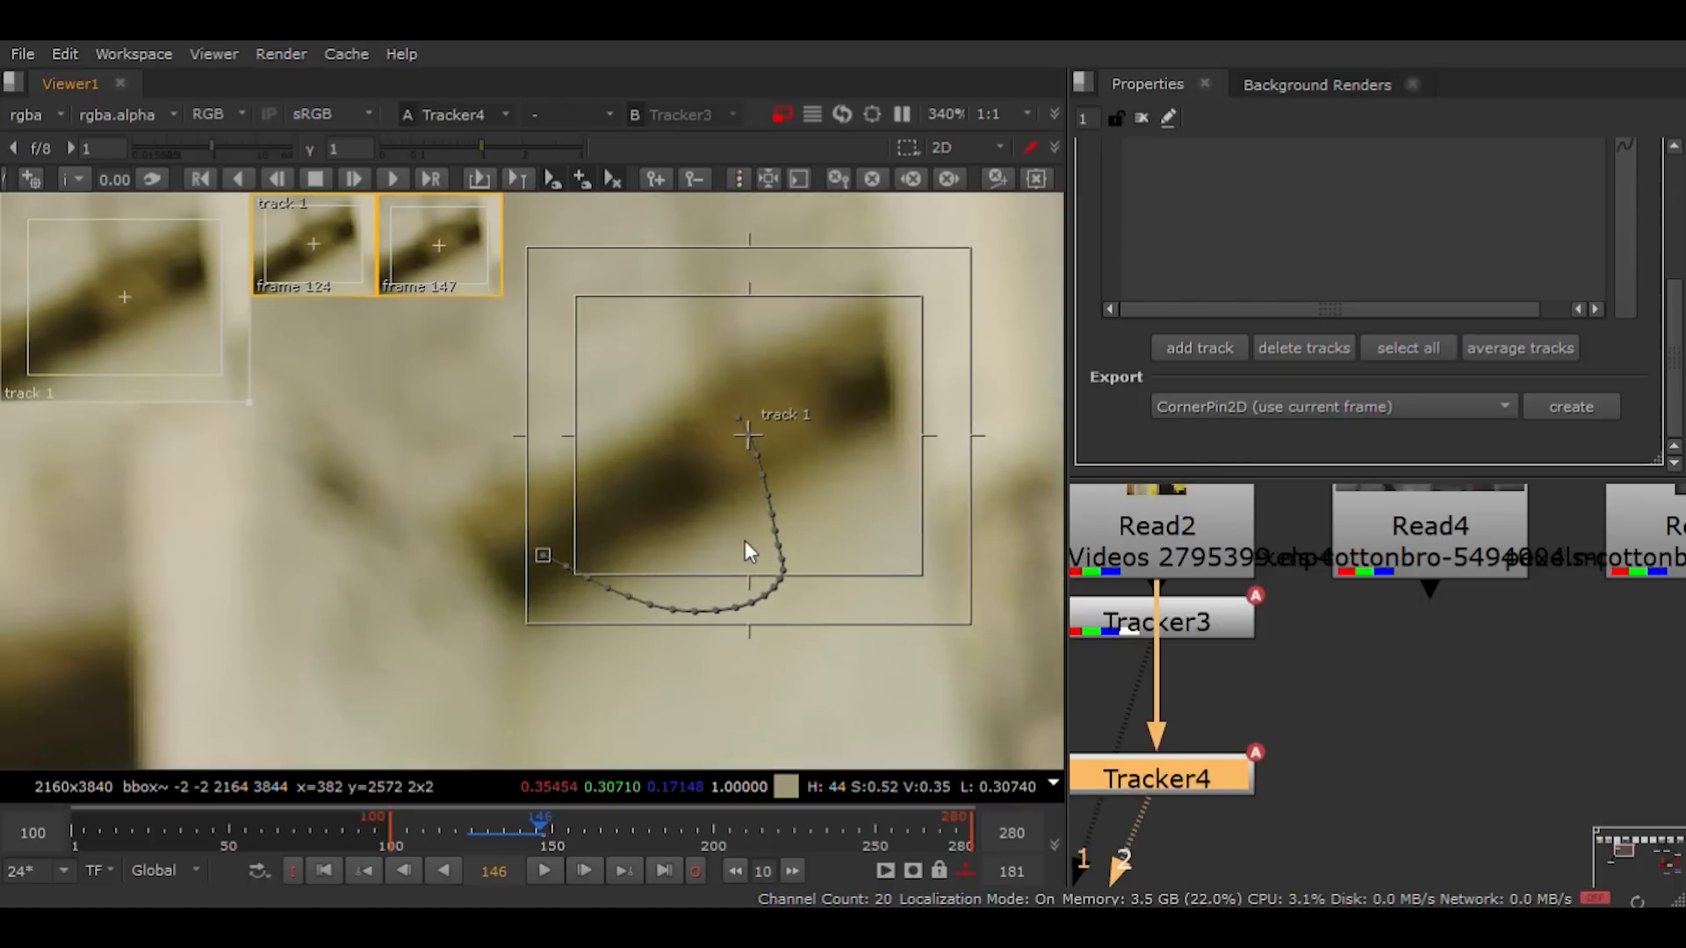
key(Right)
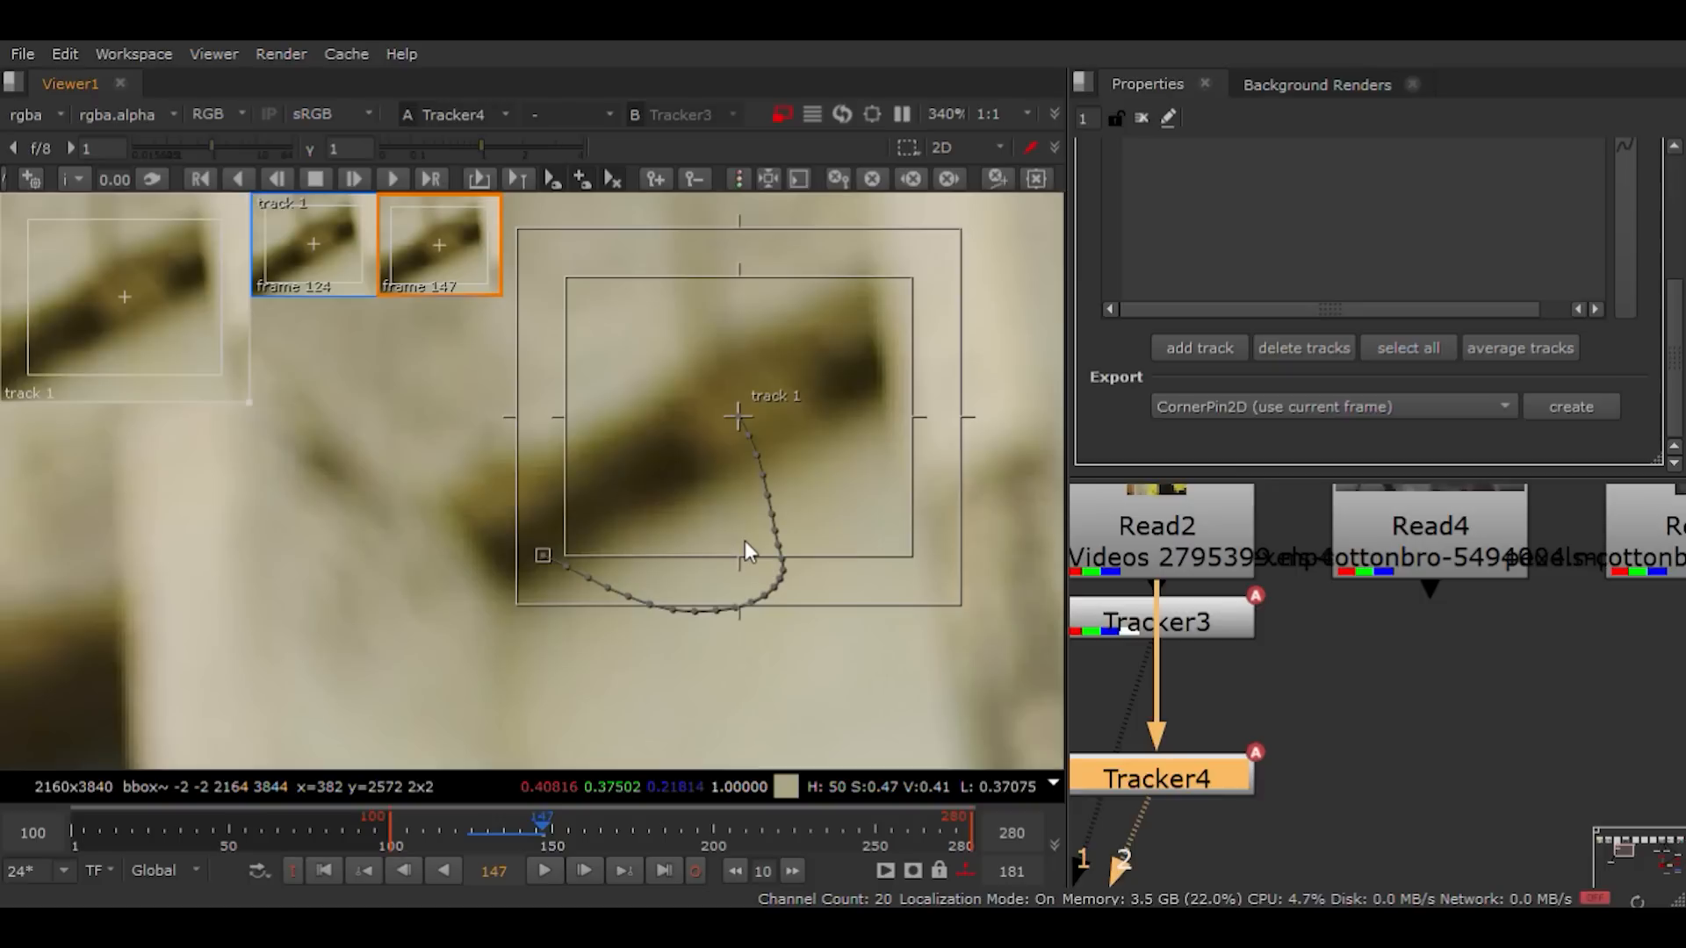
key(Left)
key(Right)
key(Left)
key(Right)
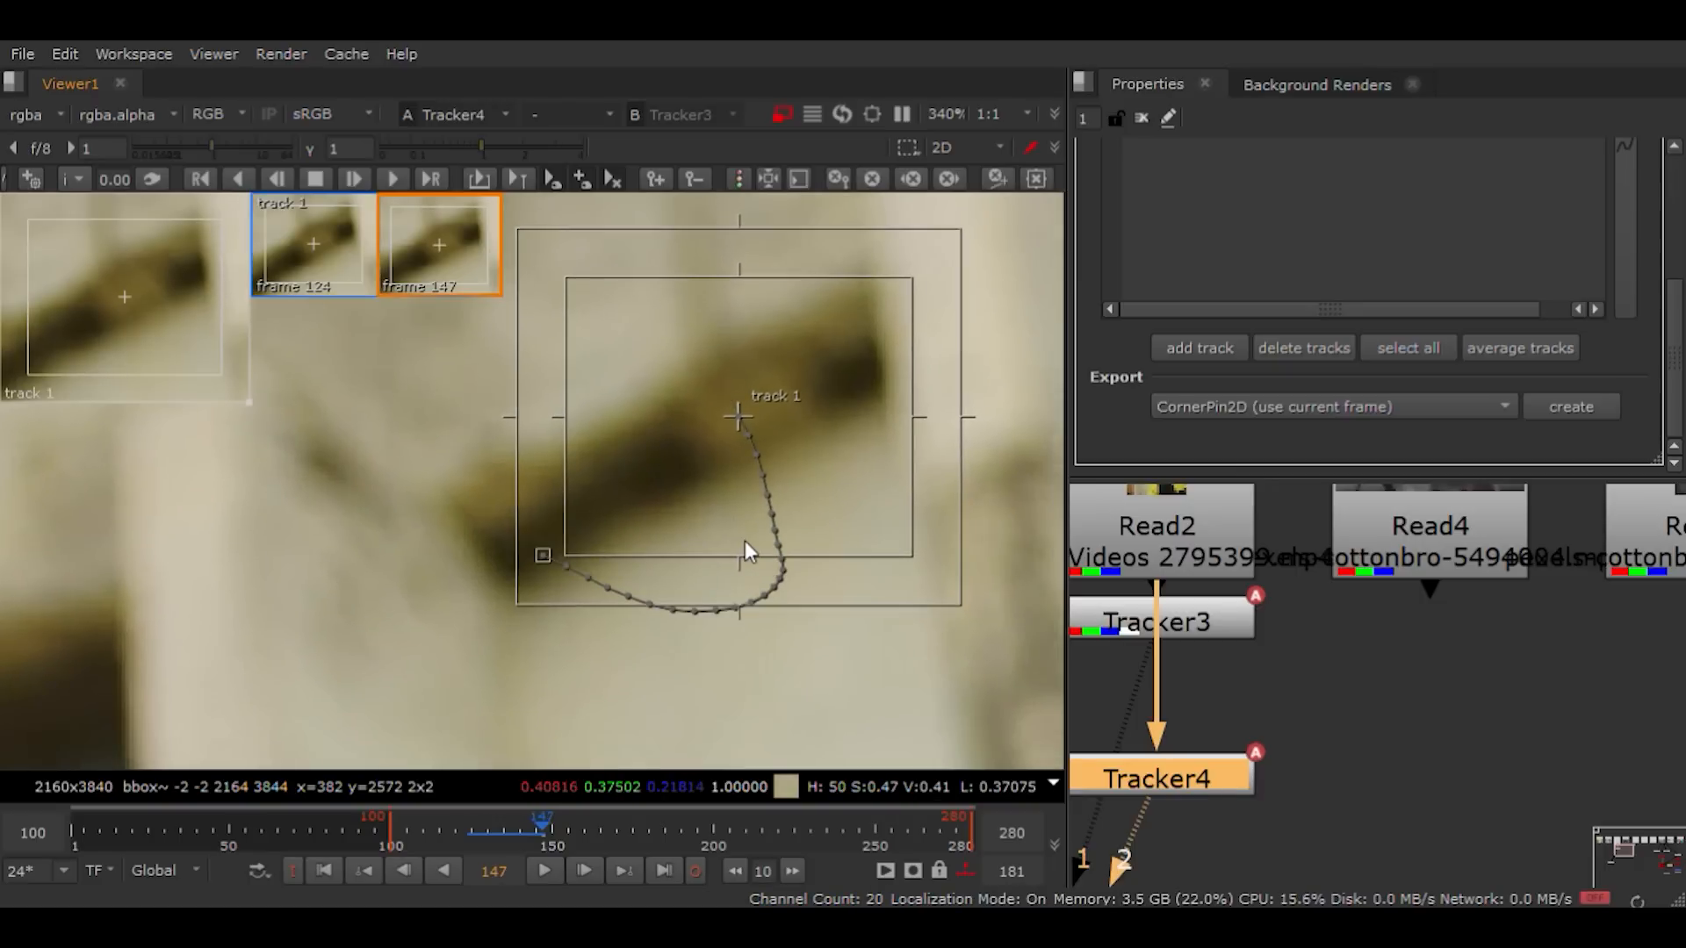
key(Left)
key(Right)
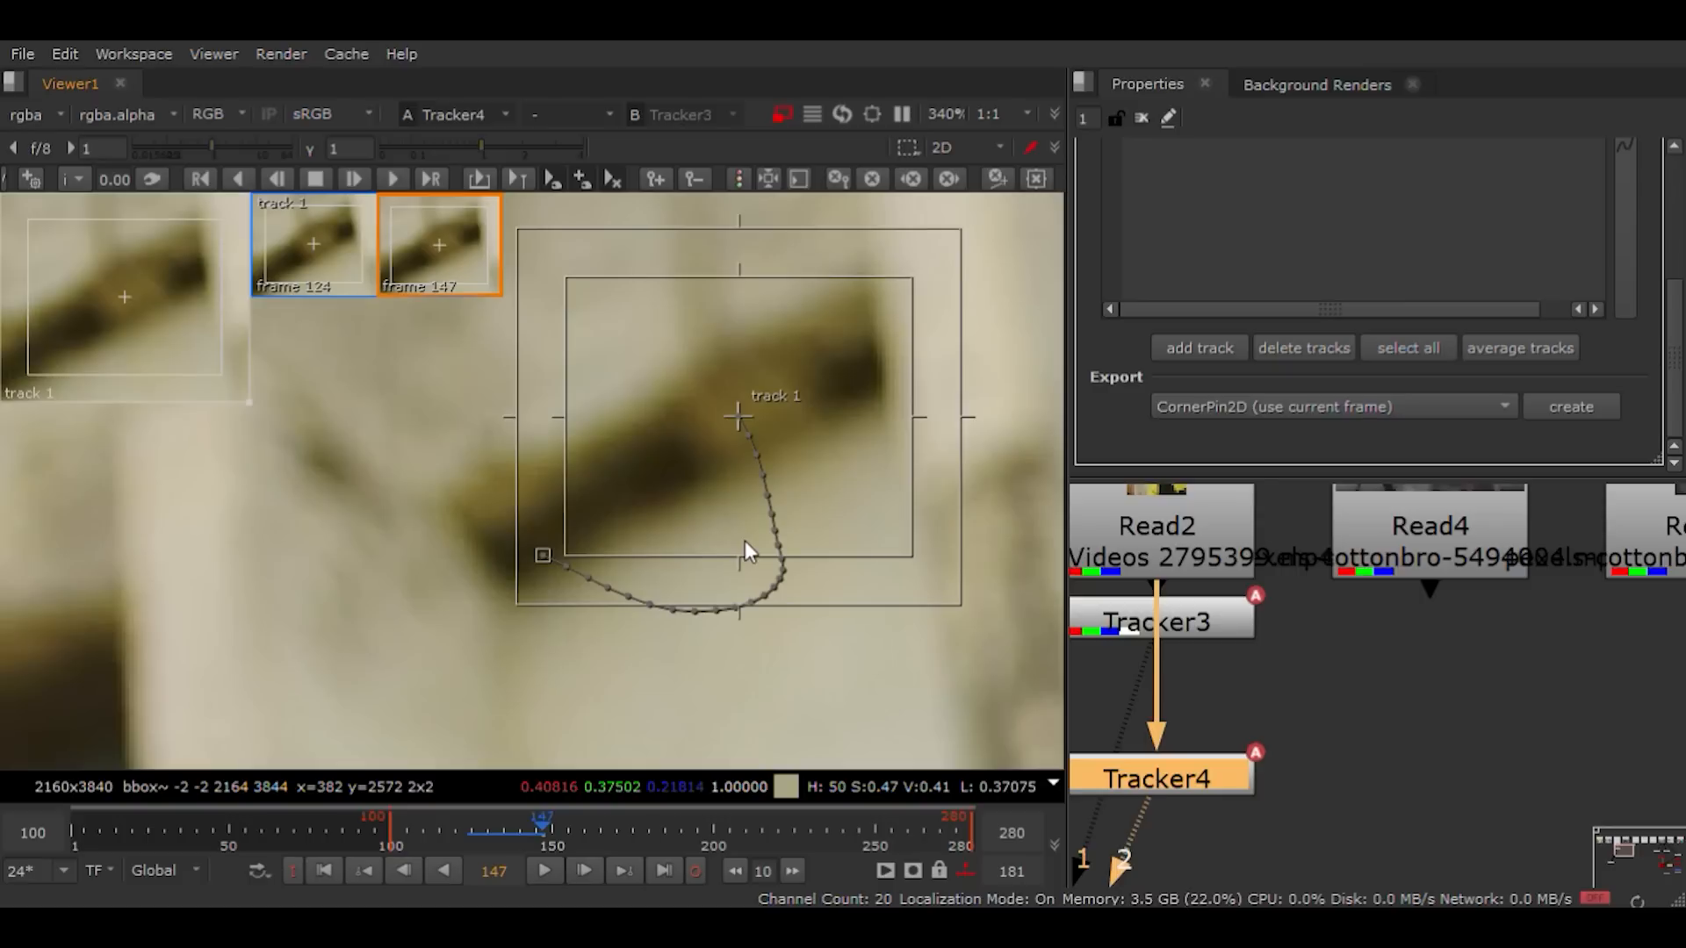
Step: Track the dark ledge one frame forward from frame 147 and step through to frame 151 to check the result
click(351, 182)
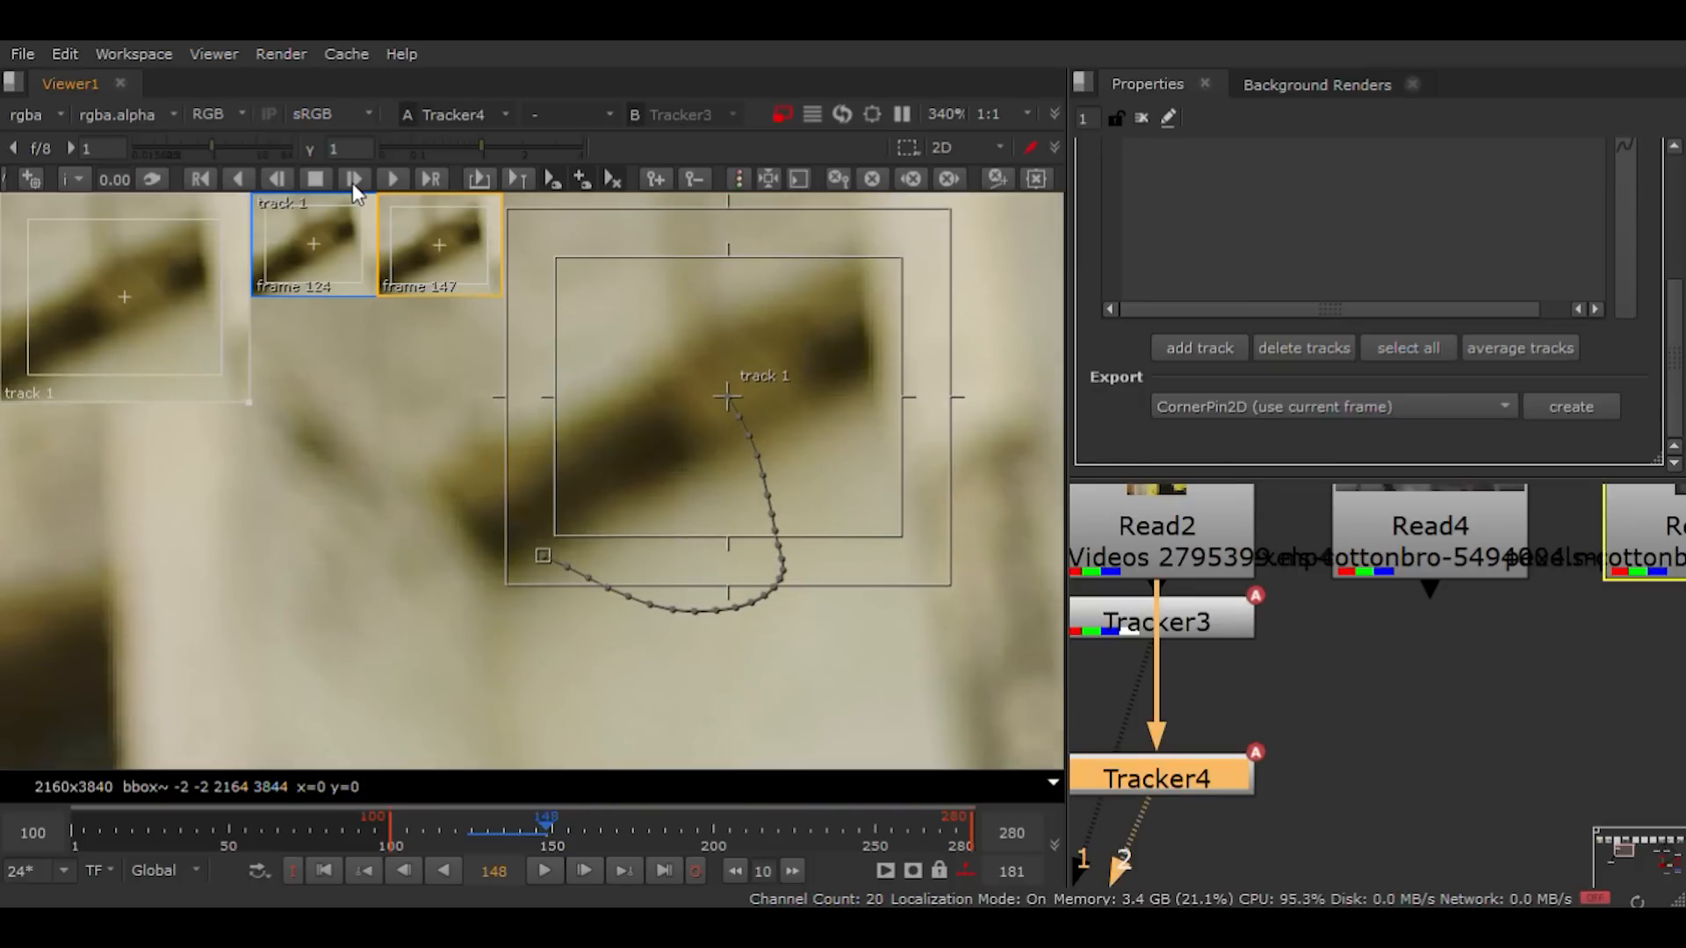
key(Left)
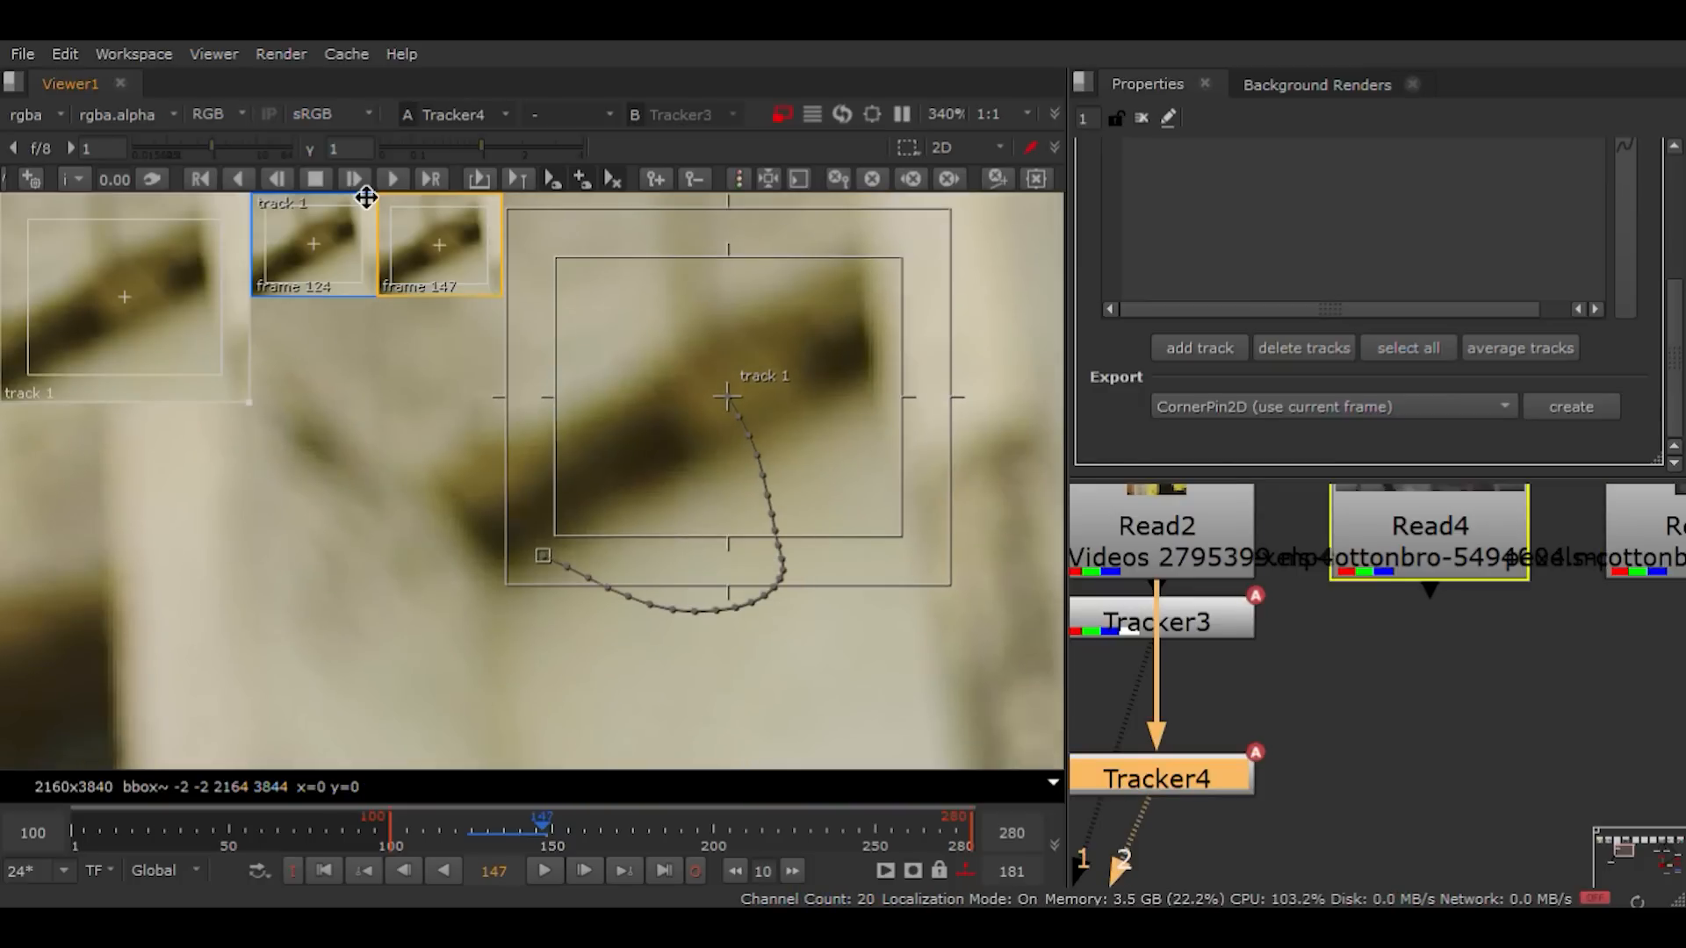
key(Right)
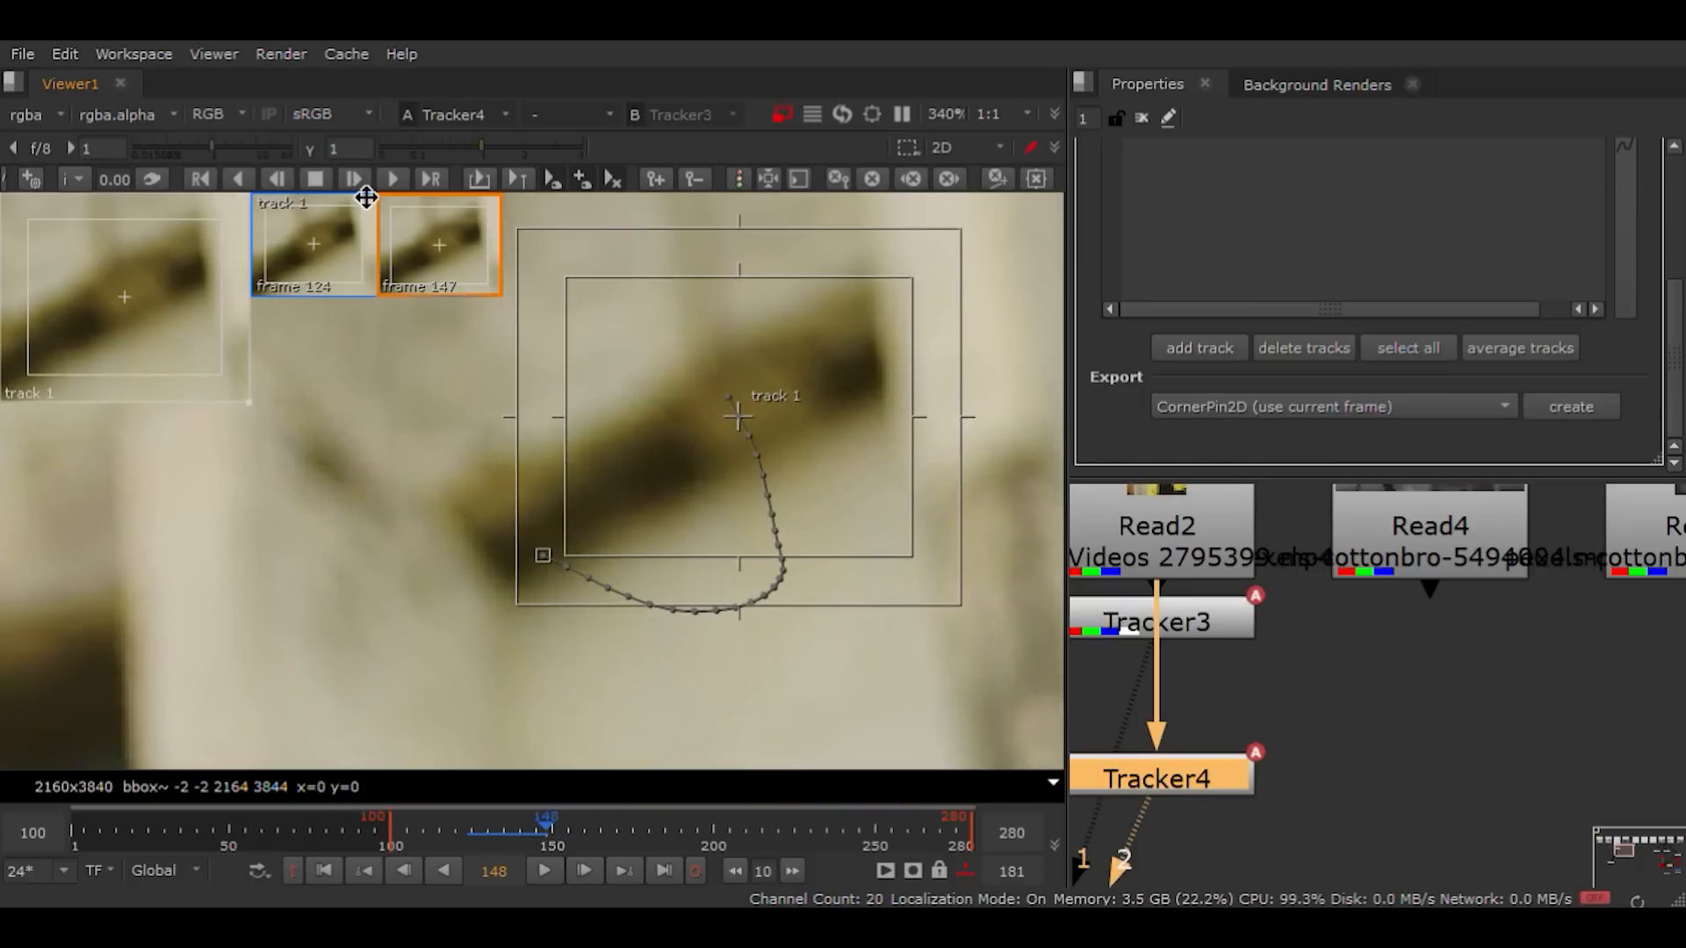
key(Right)
key(Right)
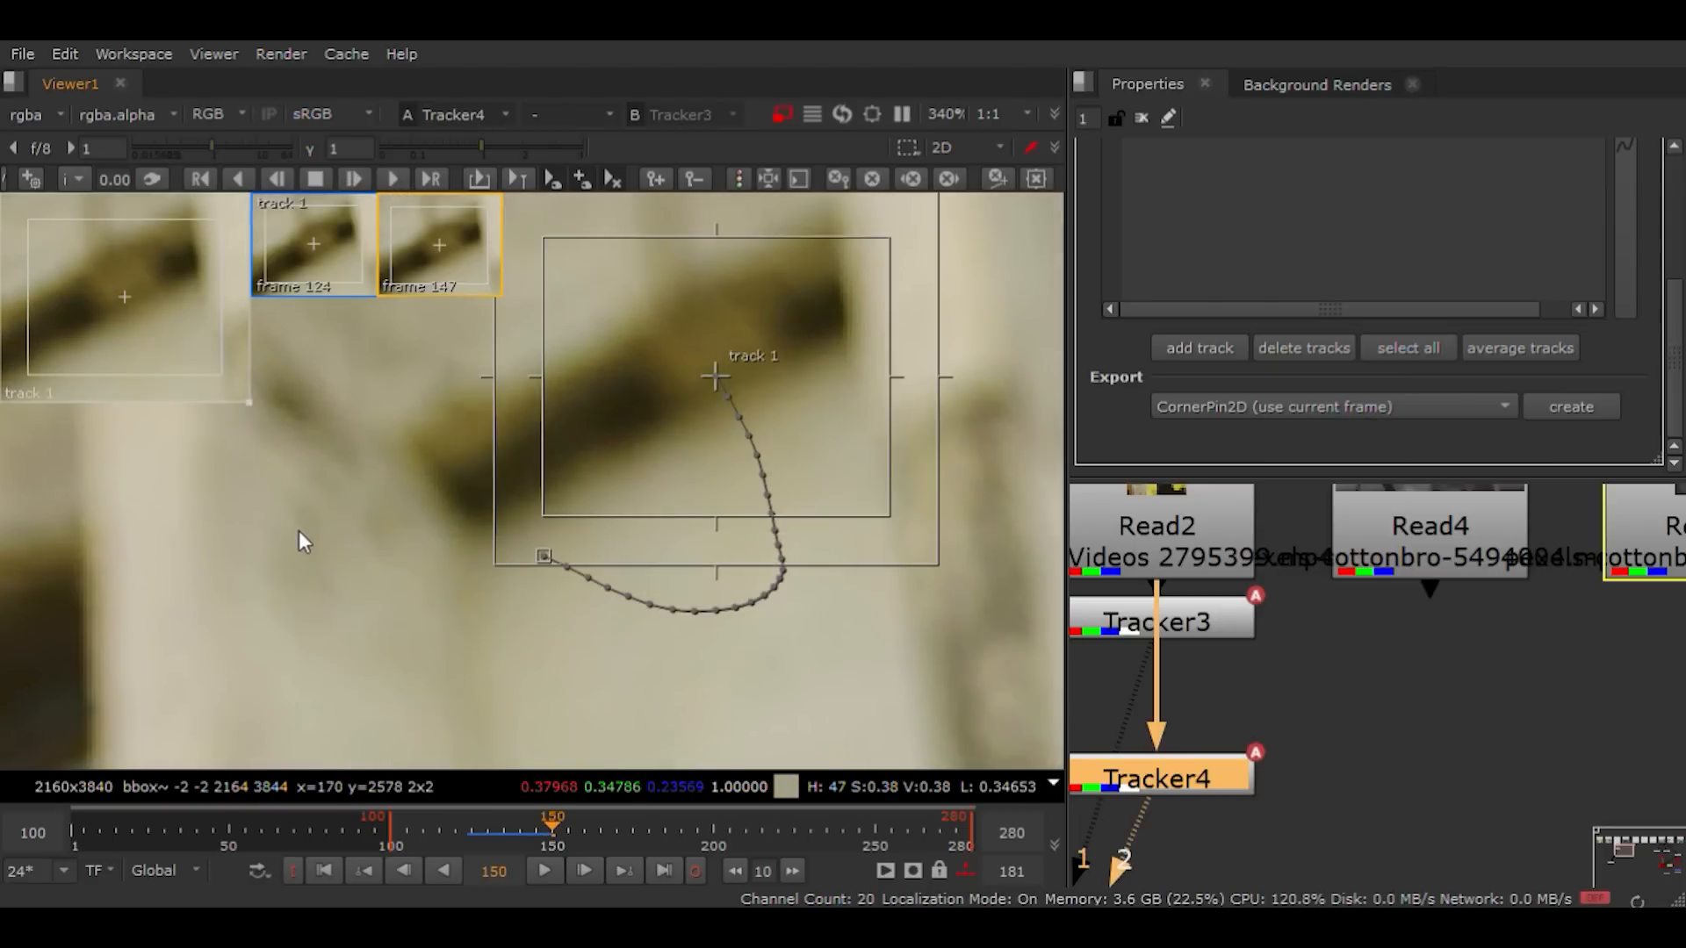
key(Right)
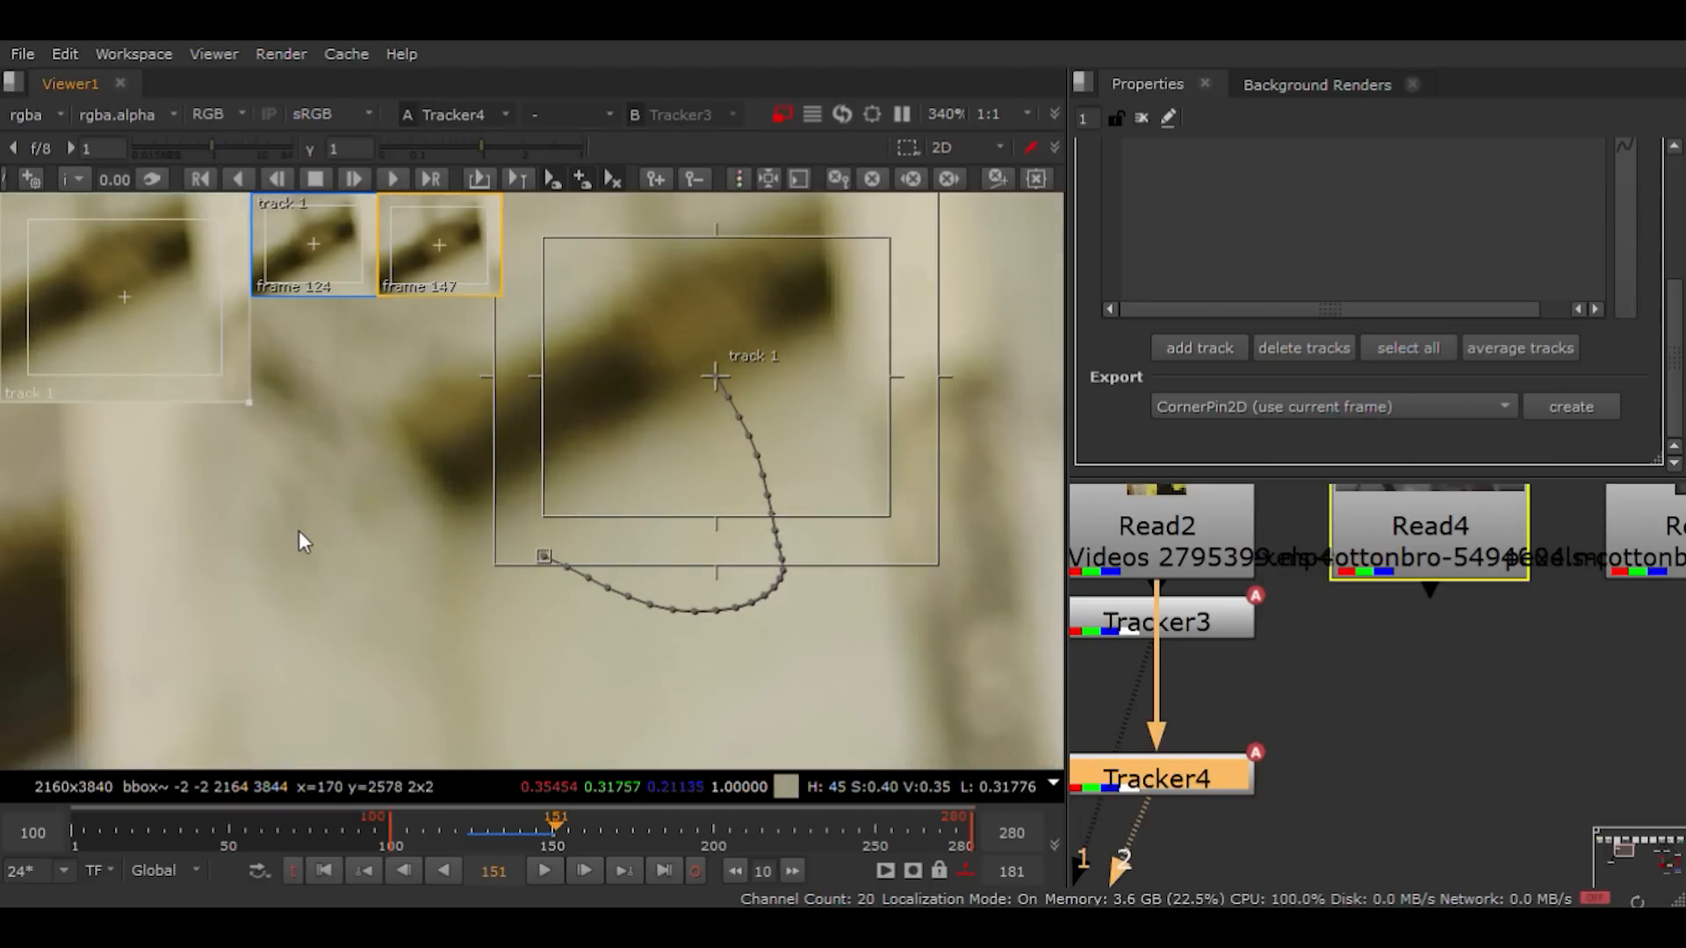
Step: Show more of the wall around the track at frame 151, and delete the Tracker4 node
scroll(630, 555, down, 6)
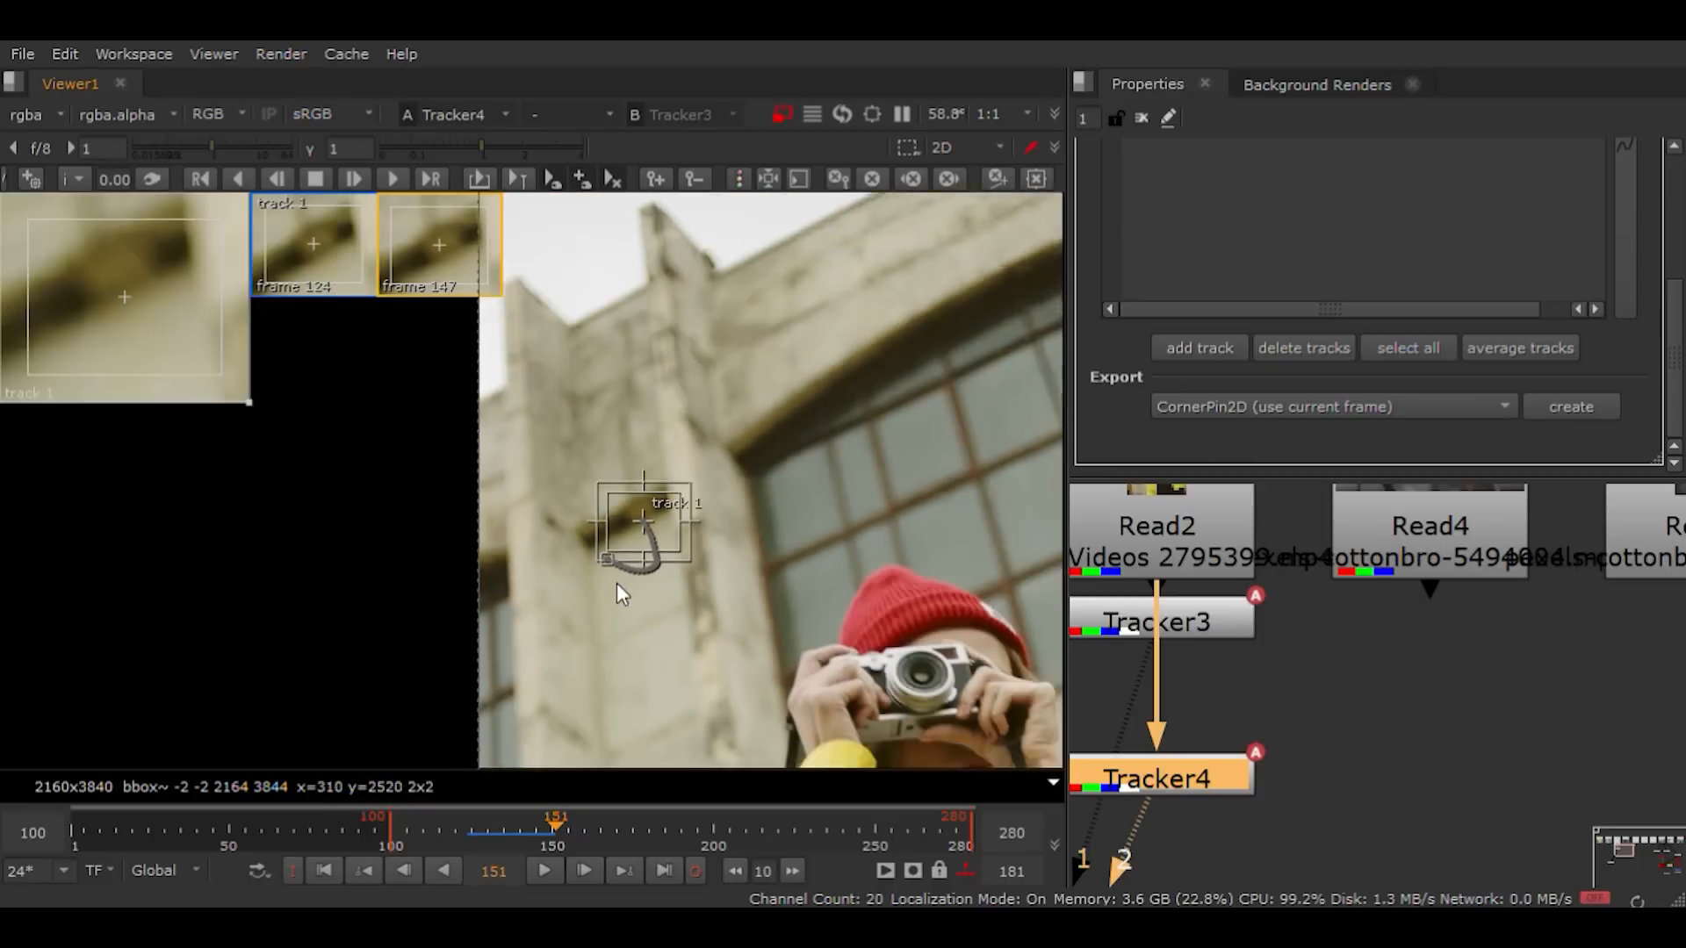
scroll(614, 586, down, 4)
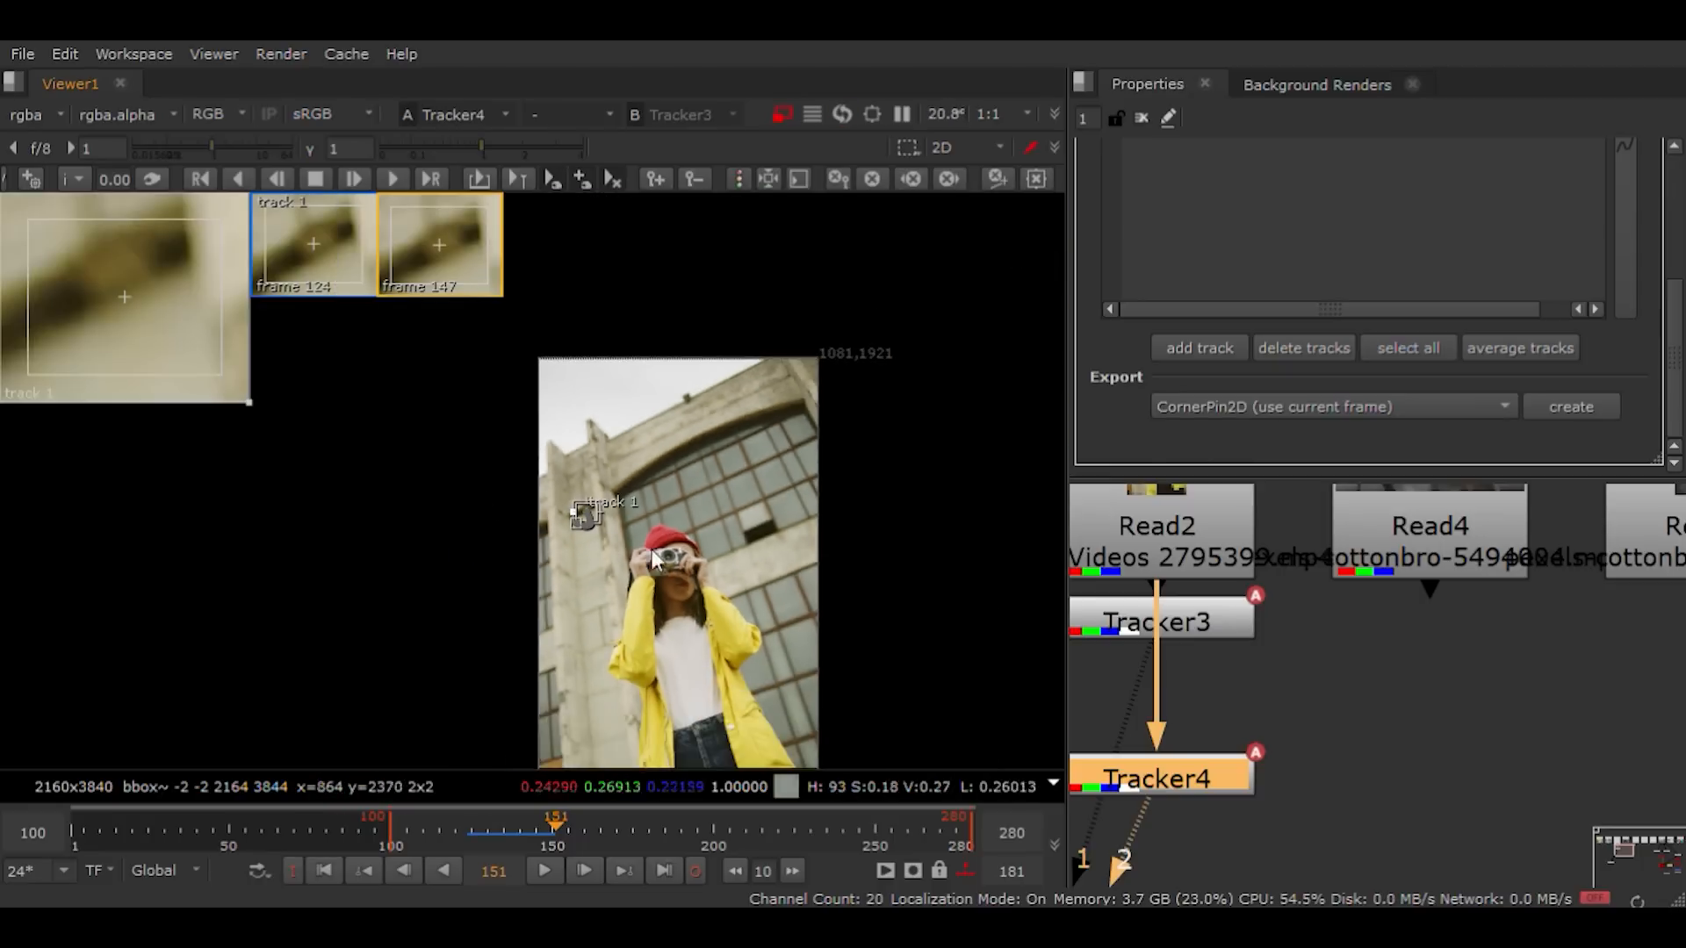
scroll(650, 550, up, 3)
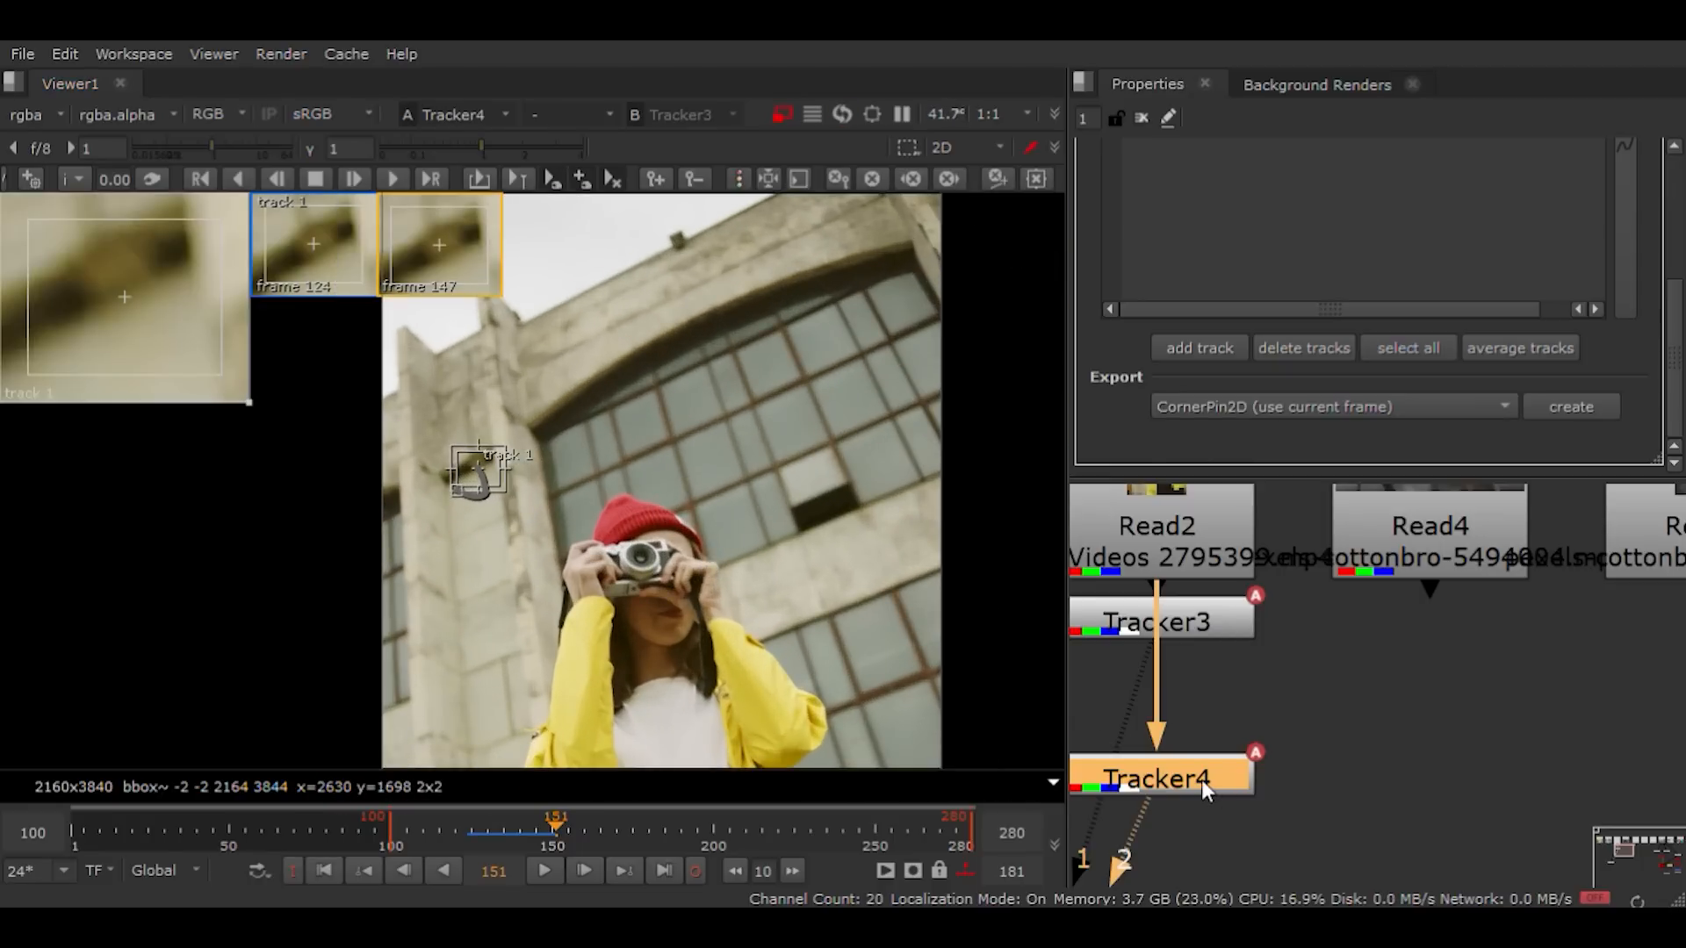
key(Delete)
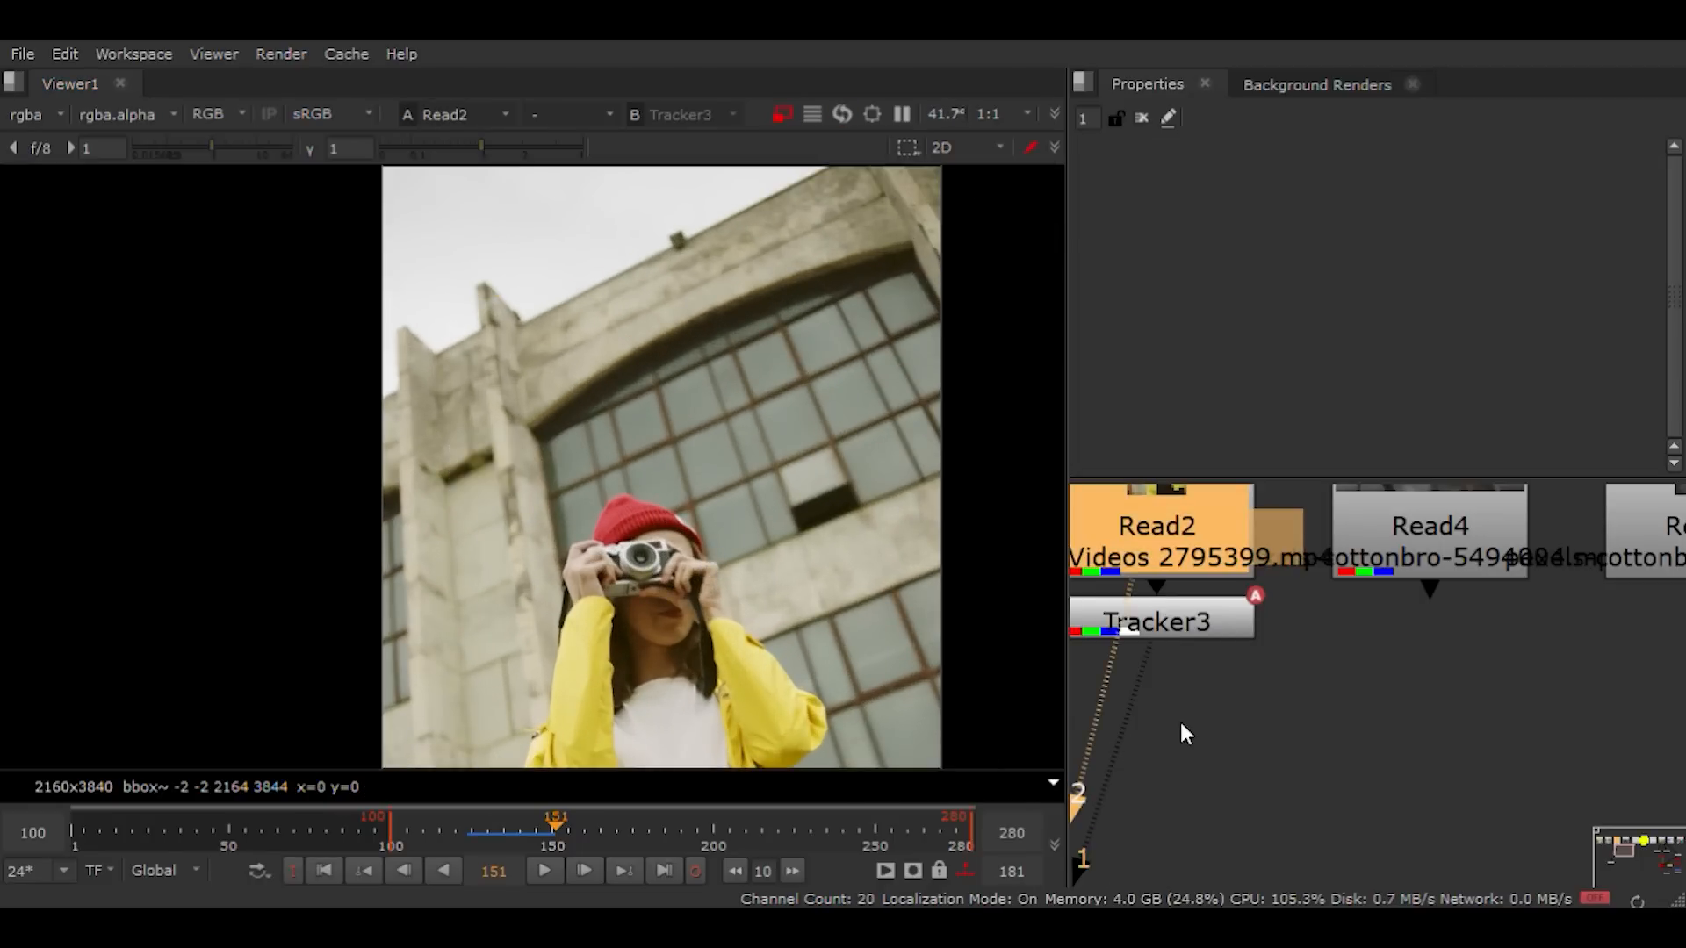
Step: Add a CameraTracker node below Tracker3, connect its Source input to Read2, and display it in the viewer
scroll(1186, 733, down, 3)
click(1190, 753)
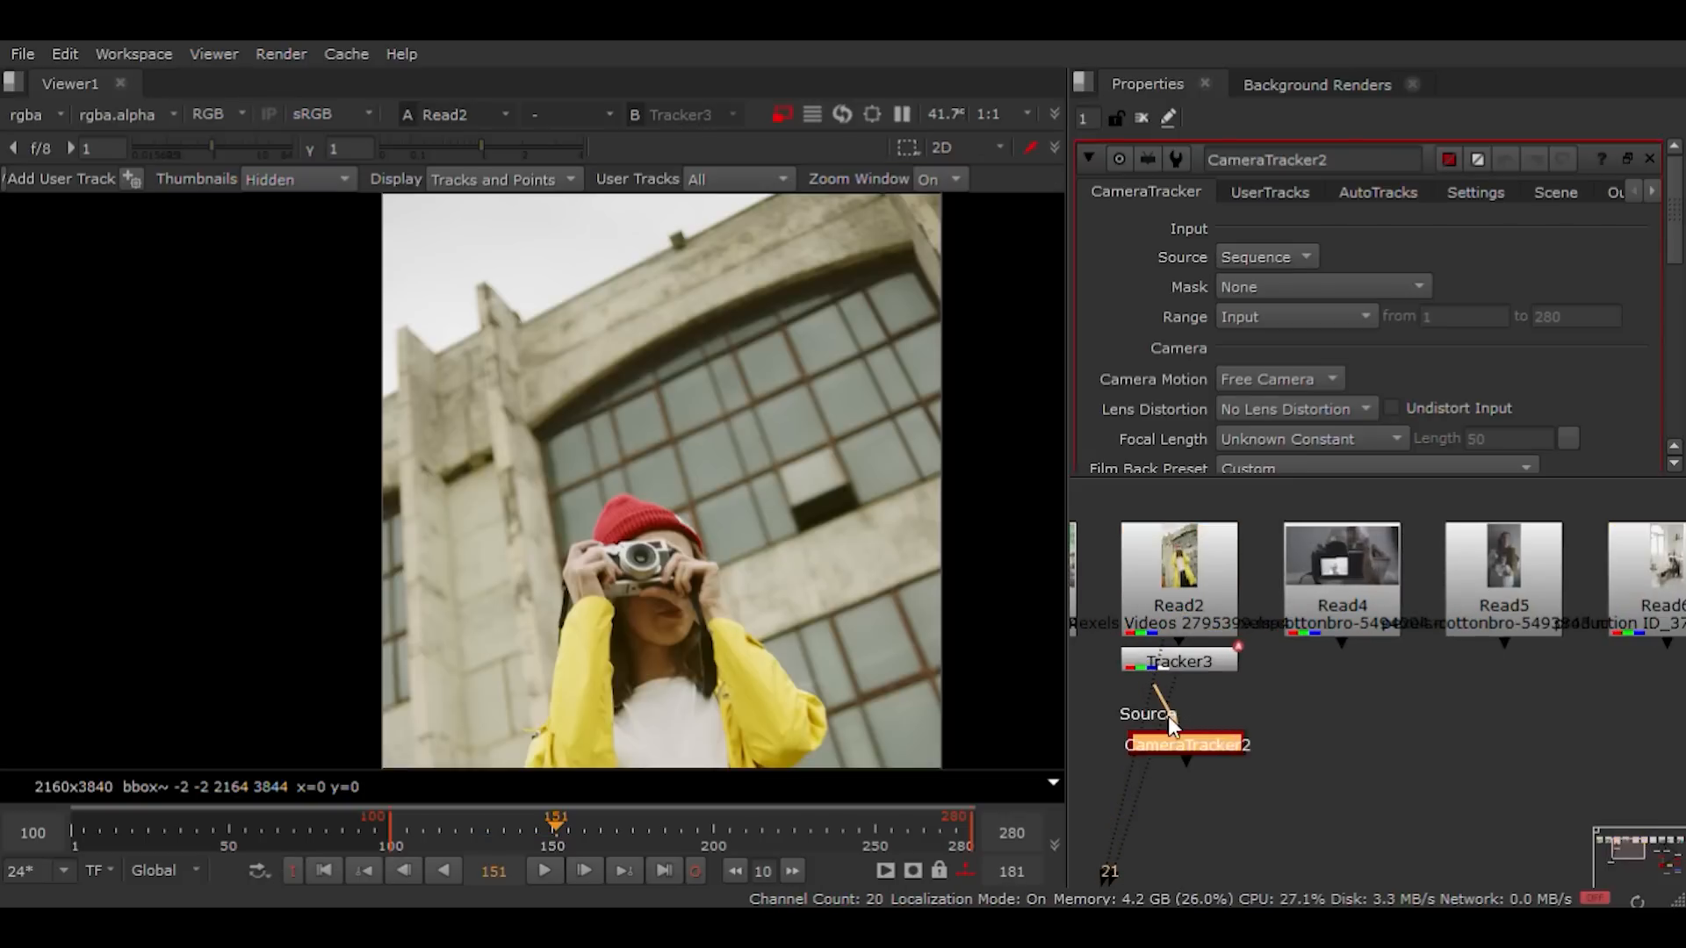
drag(1161, 693, 1179, 592)
drag(1184, 744, 1173, 742)
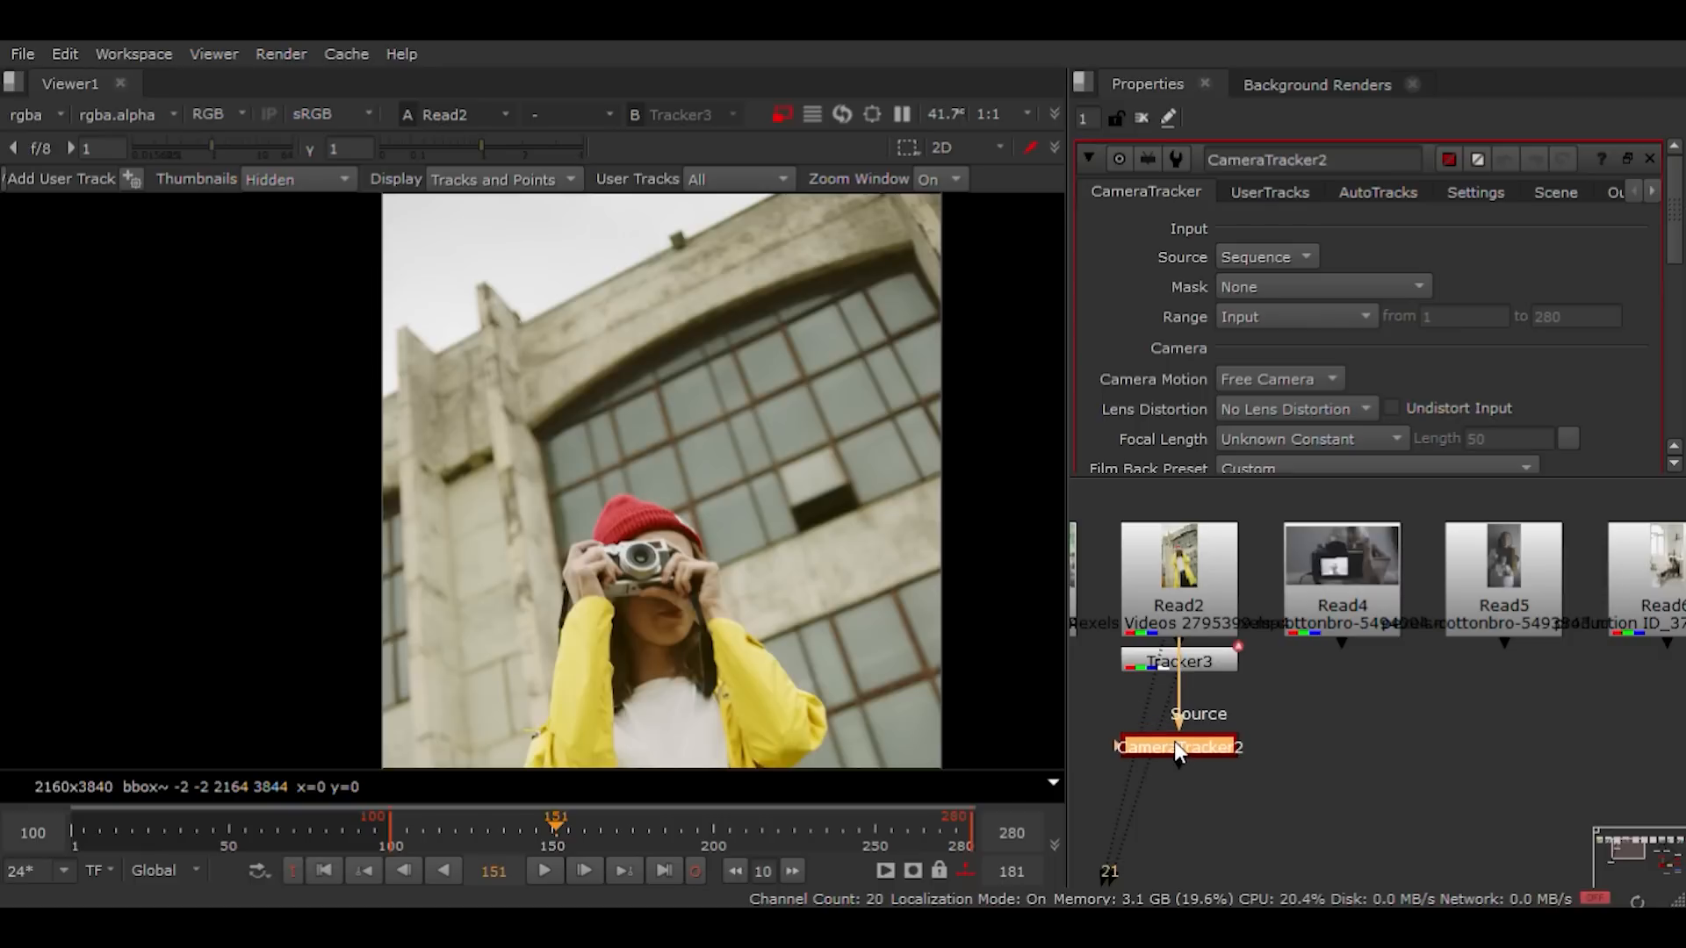
key(1)
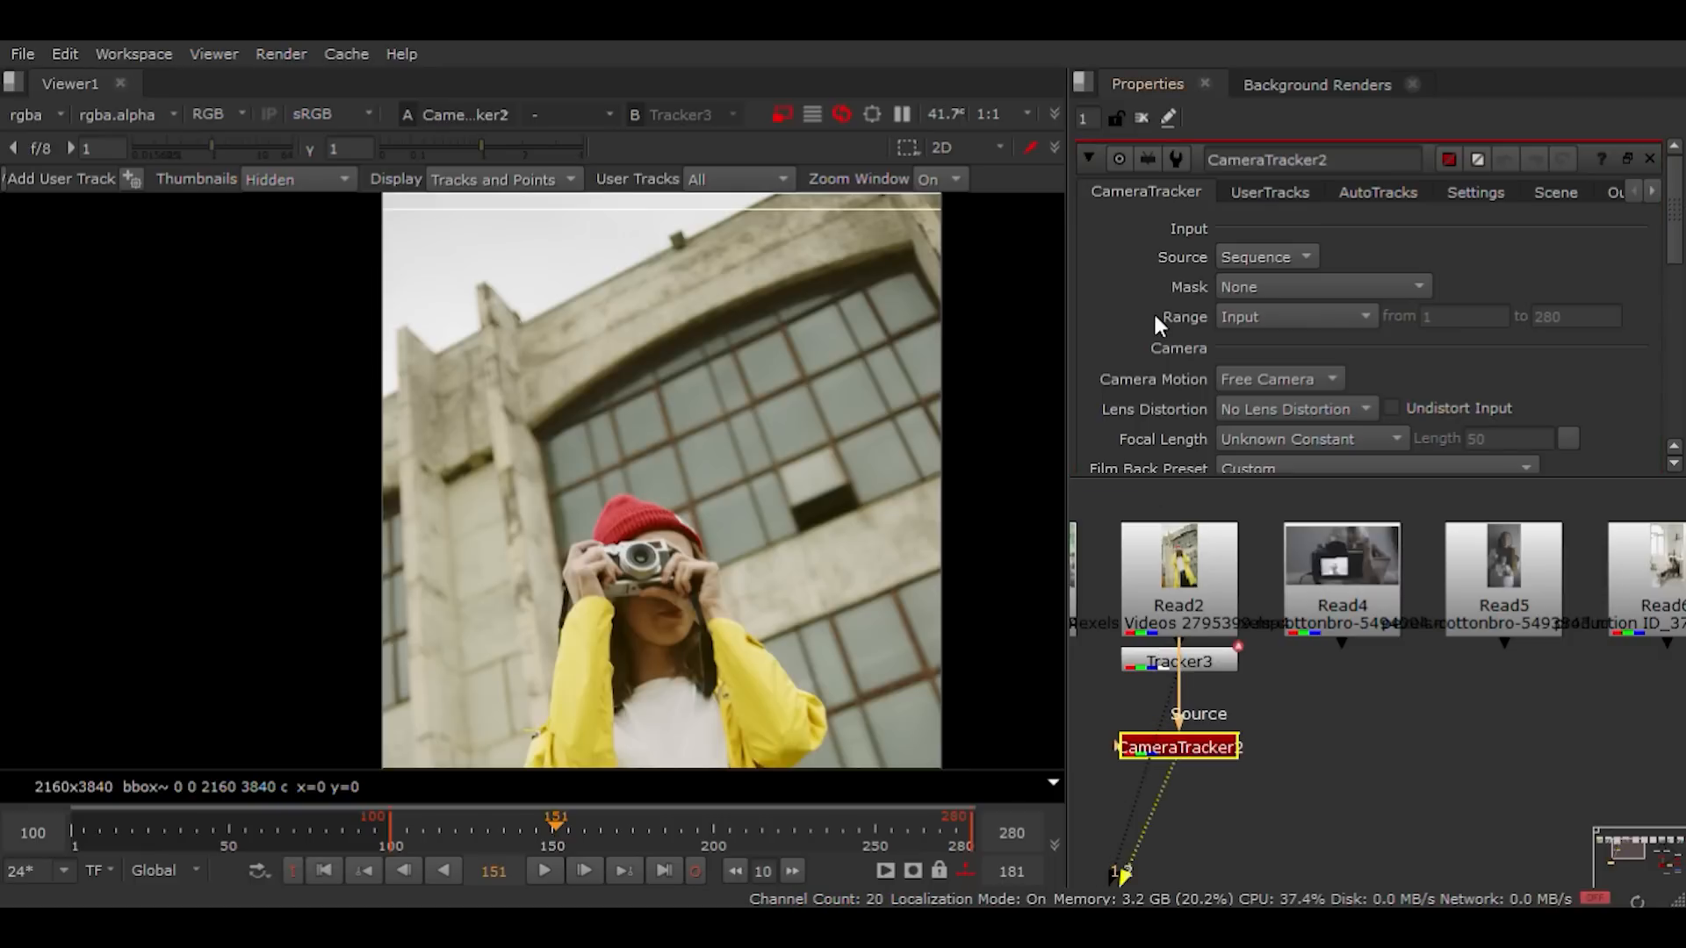
Step: Review the CameraTracker settings and turn off the custom 100 to 280 playback range to use the full clip
scroll(1155, 321, down, 3)
scroll(1168, 316, up, 3)
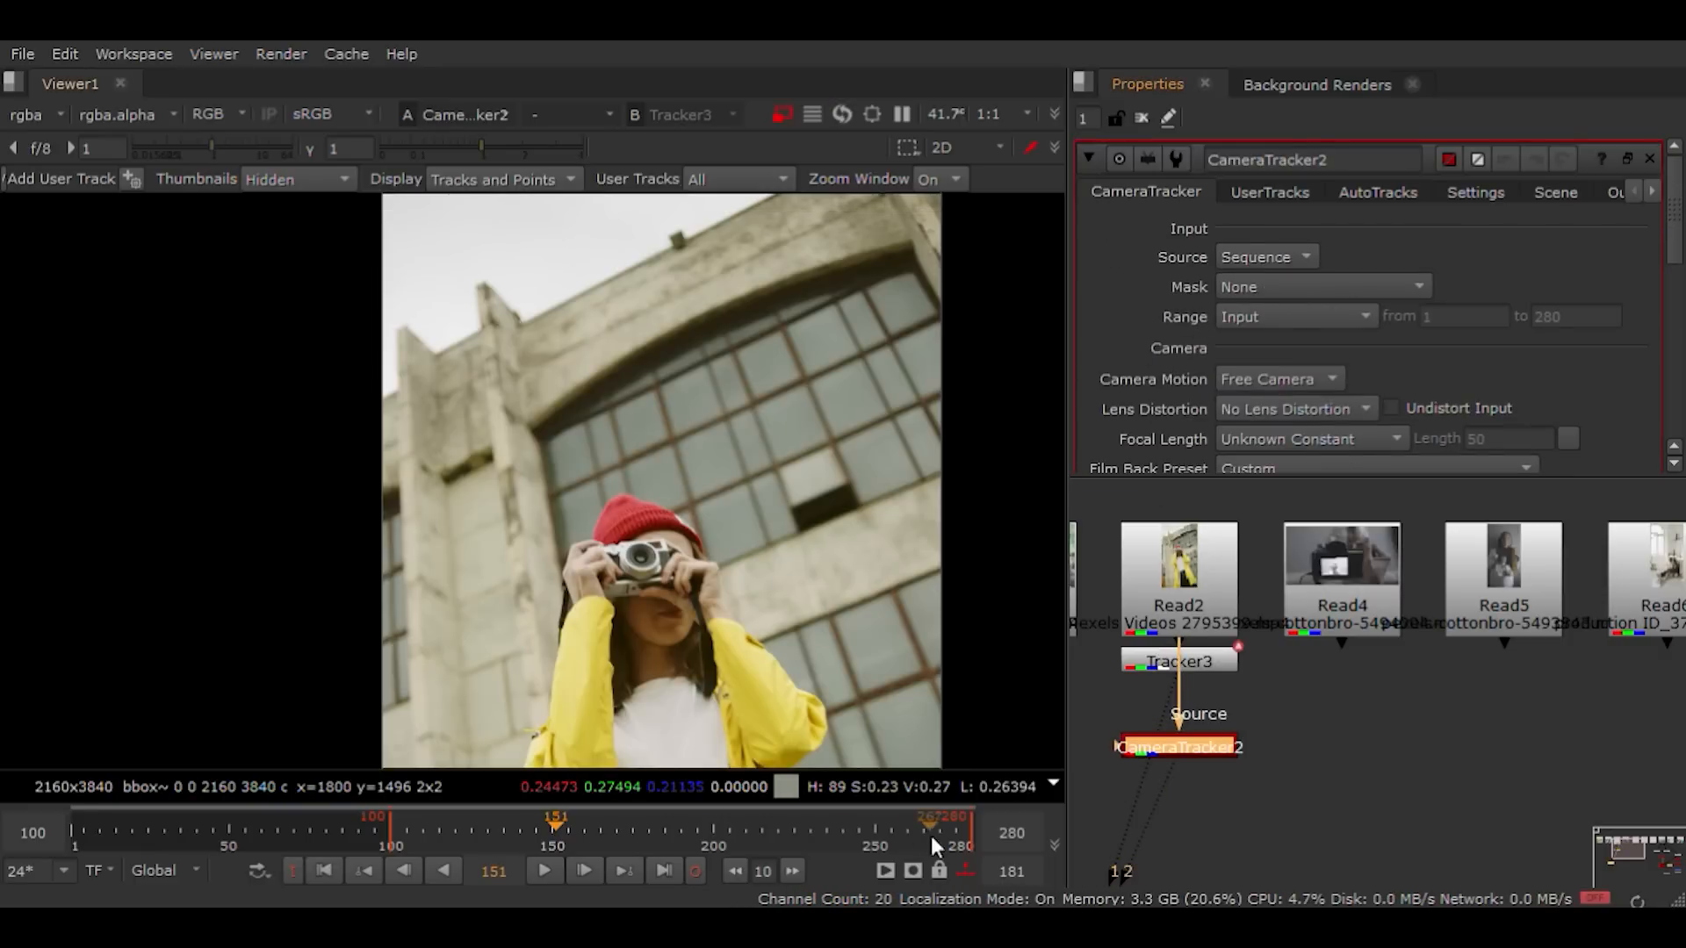
click(964, 870)
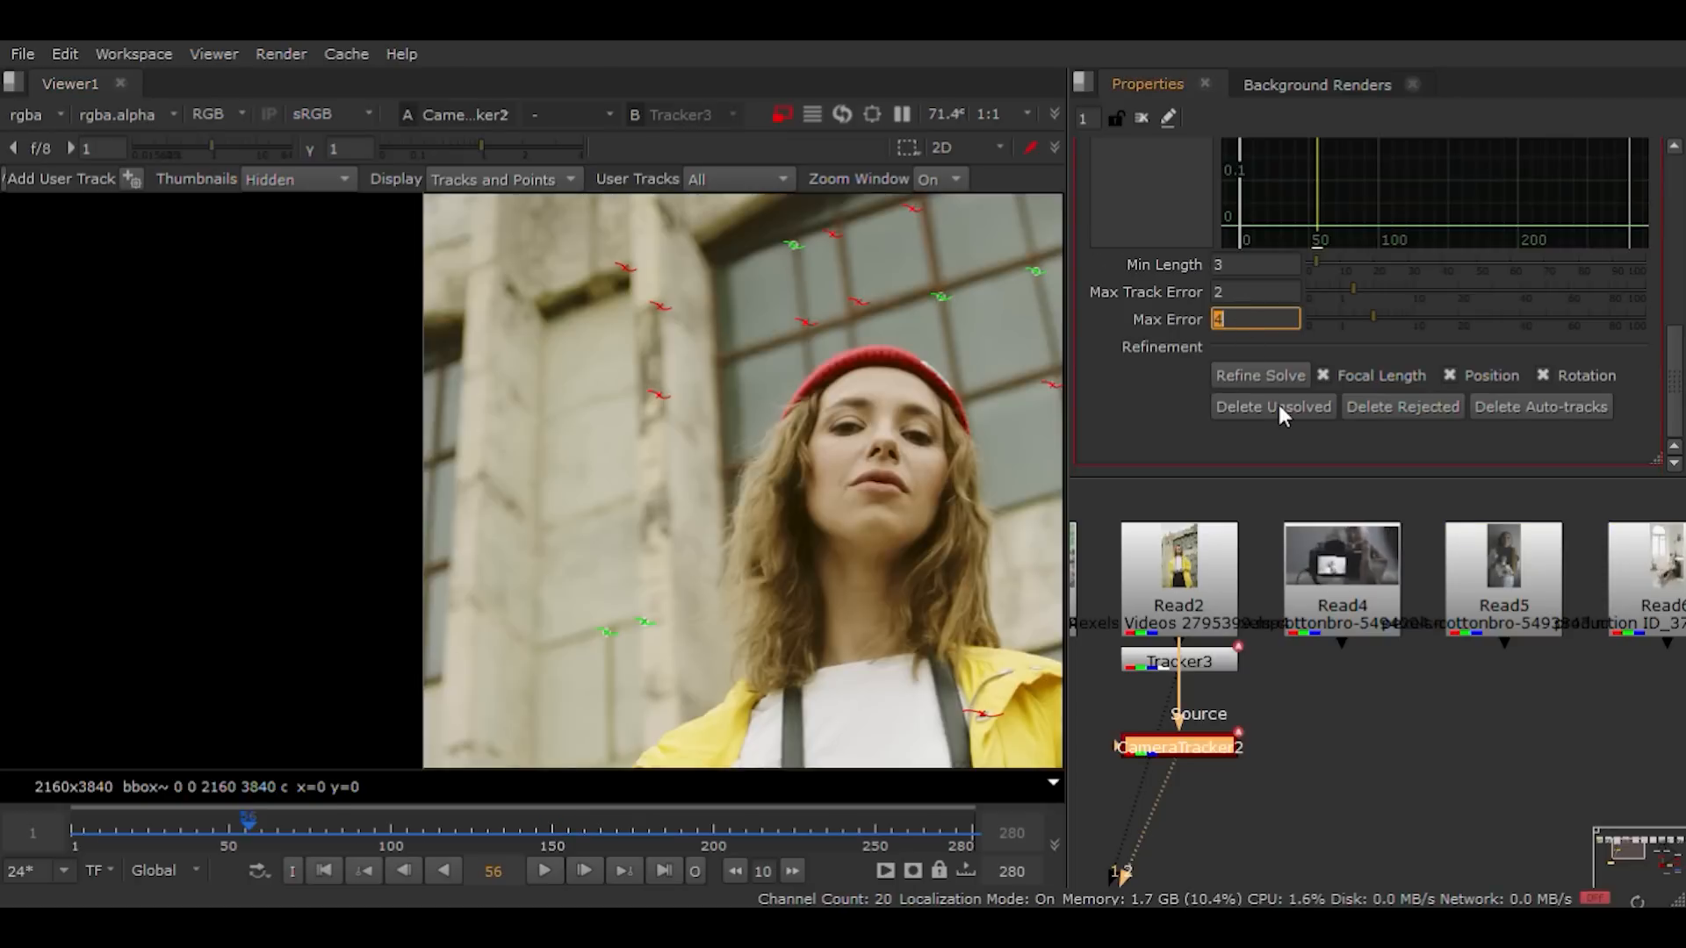
Step: Delete the unsolved and rejected tracks from the camera solve and check the remaining tracks on the whole frame
click(1274, 405)
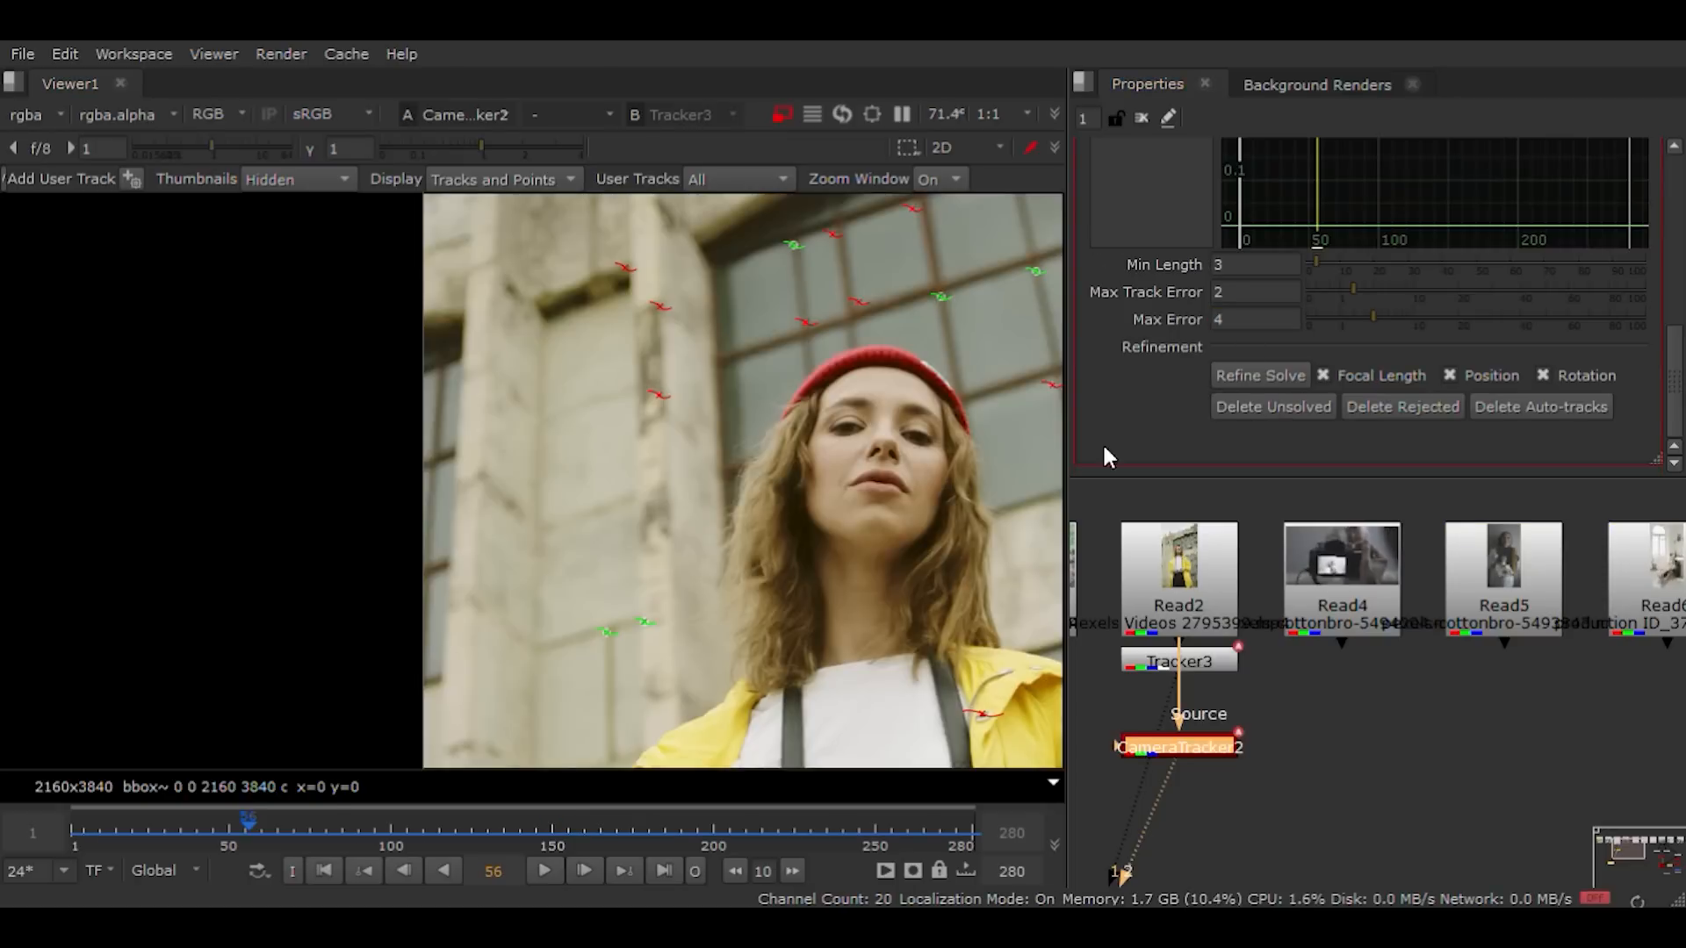
click(1407, 406)
scroll(652, 453, down, 2)
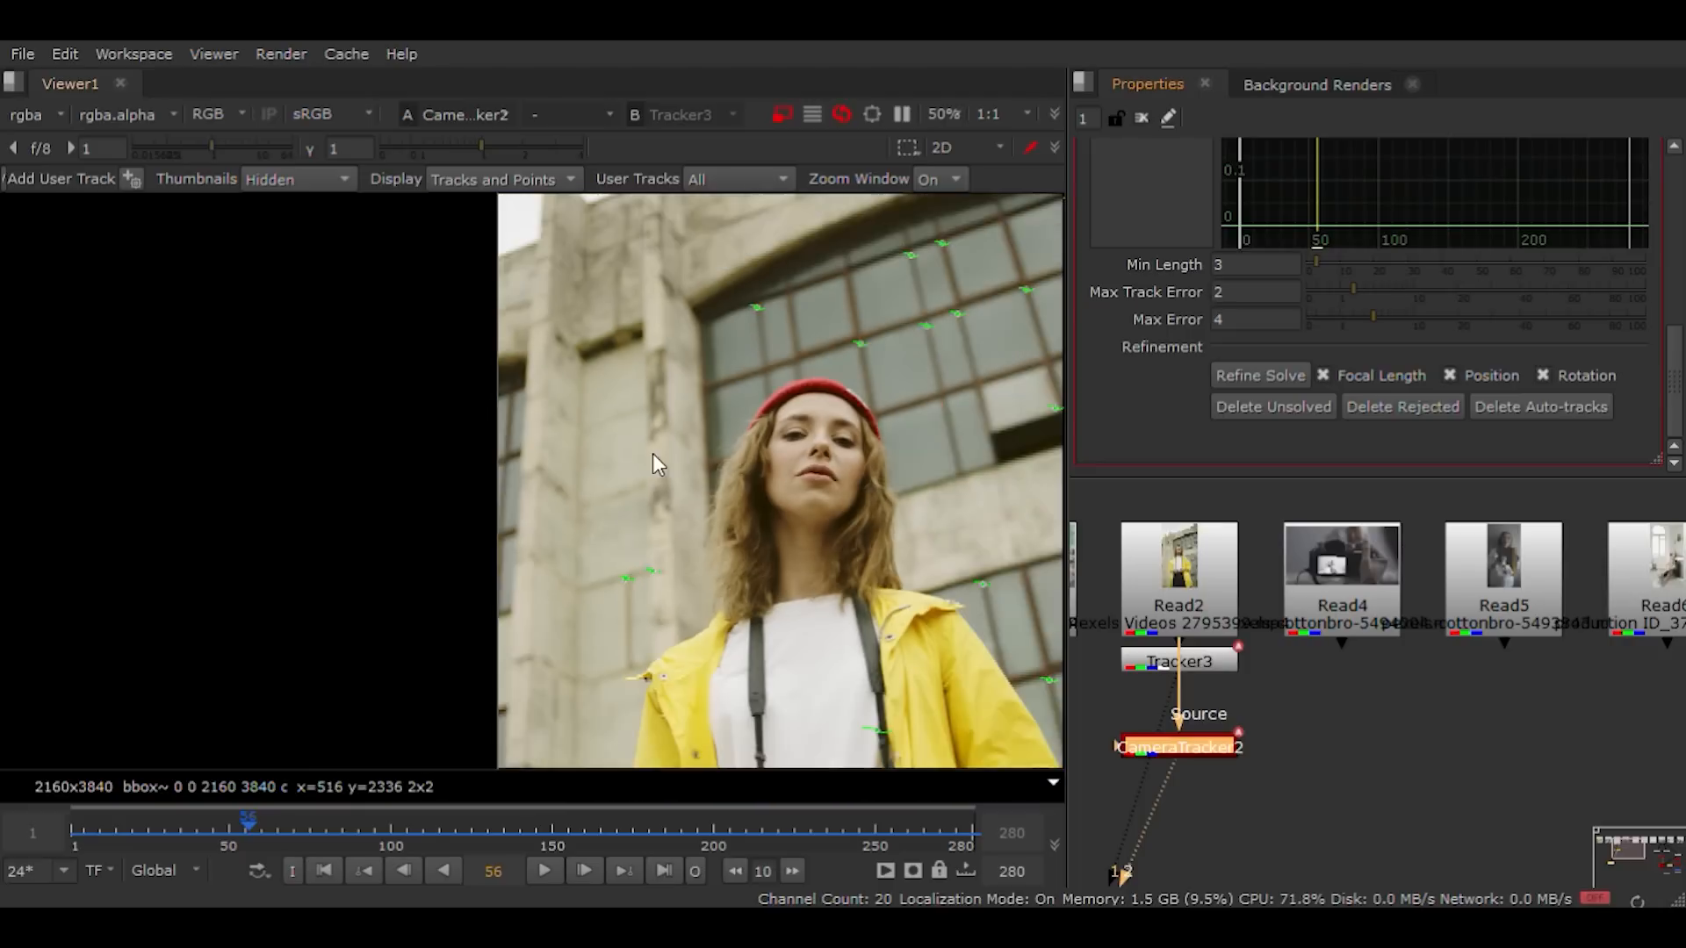
scroll(792, 470, down, 2)
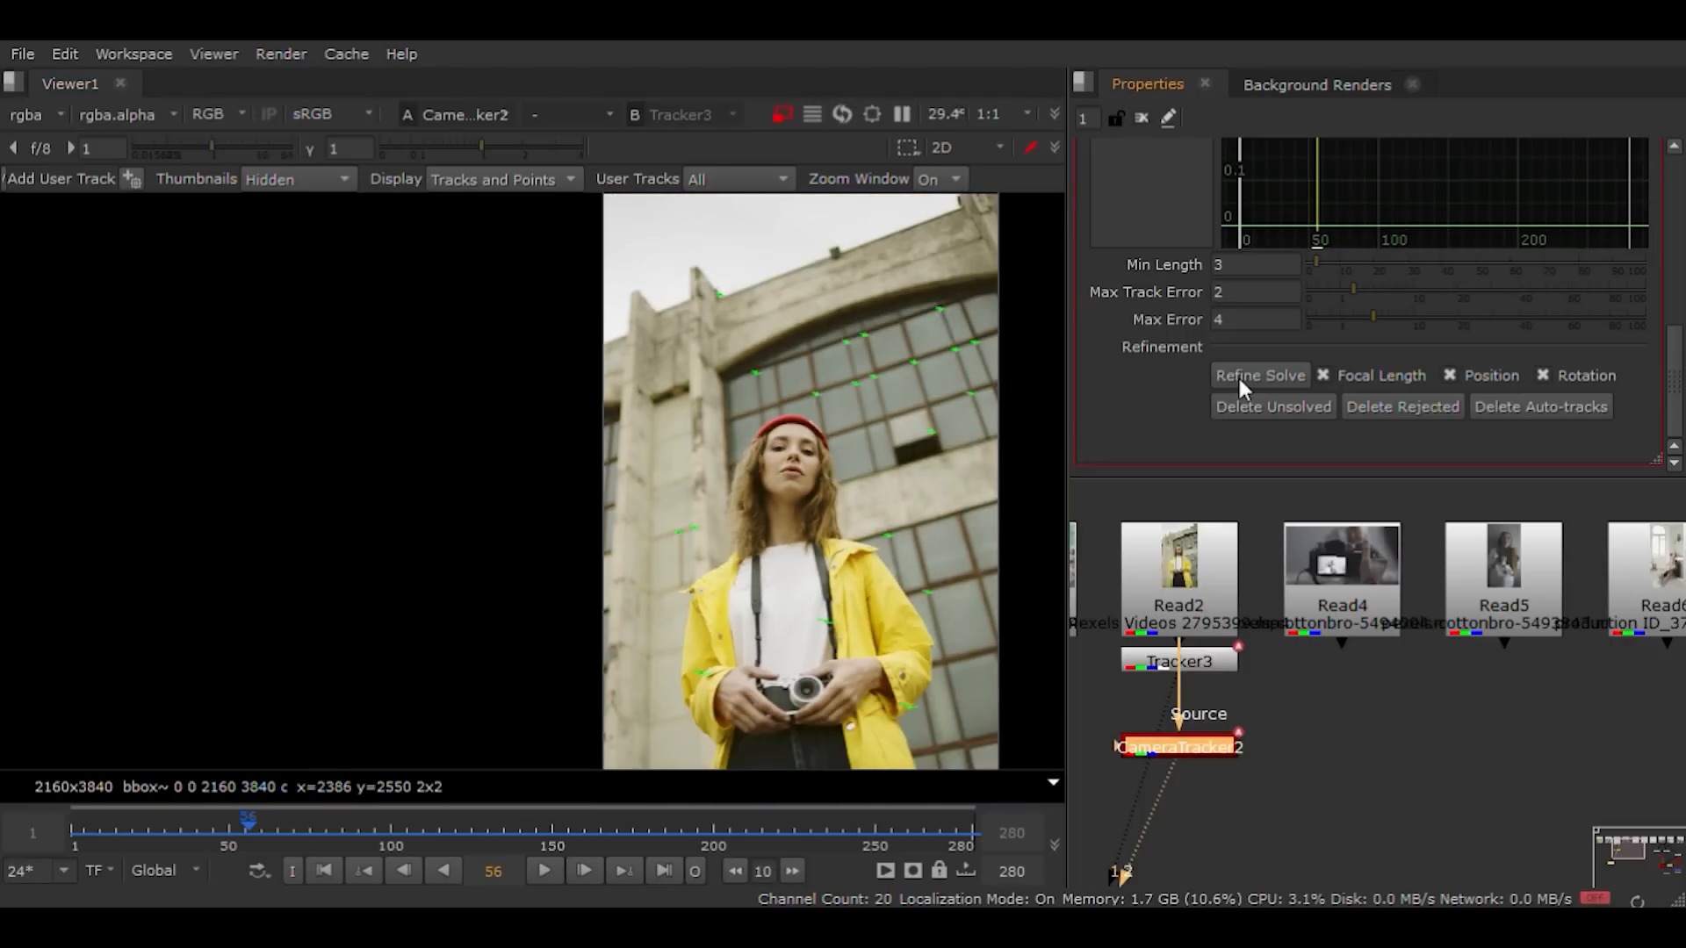
Step: Export a linked Camera node from the solve and position it below CameraTracker2
click(1485, 448)
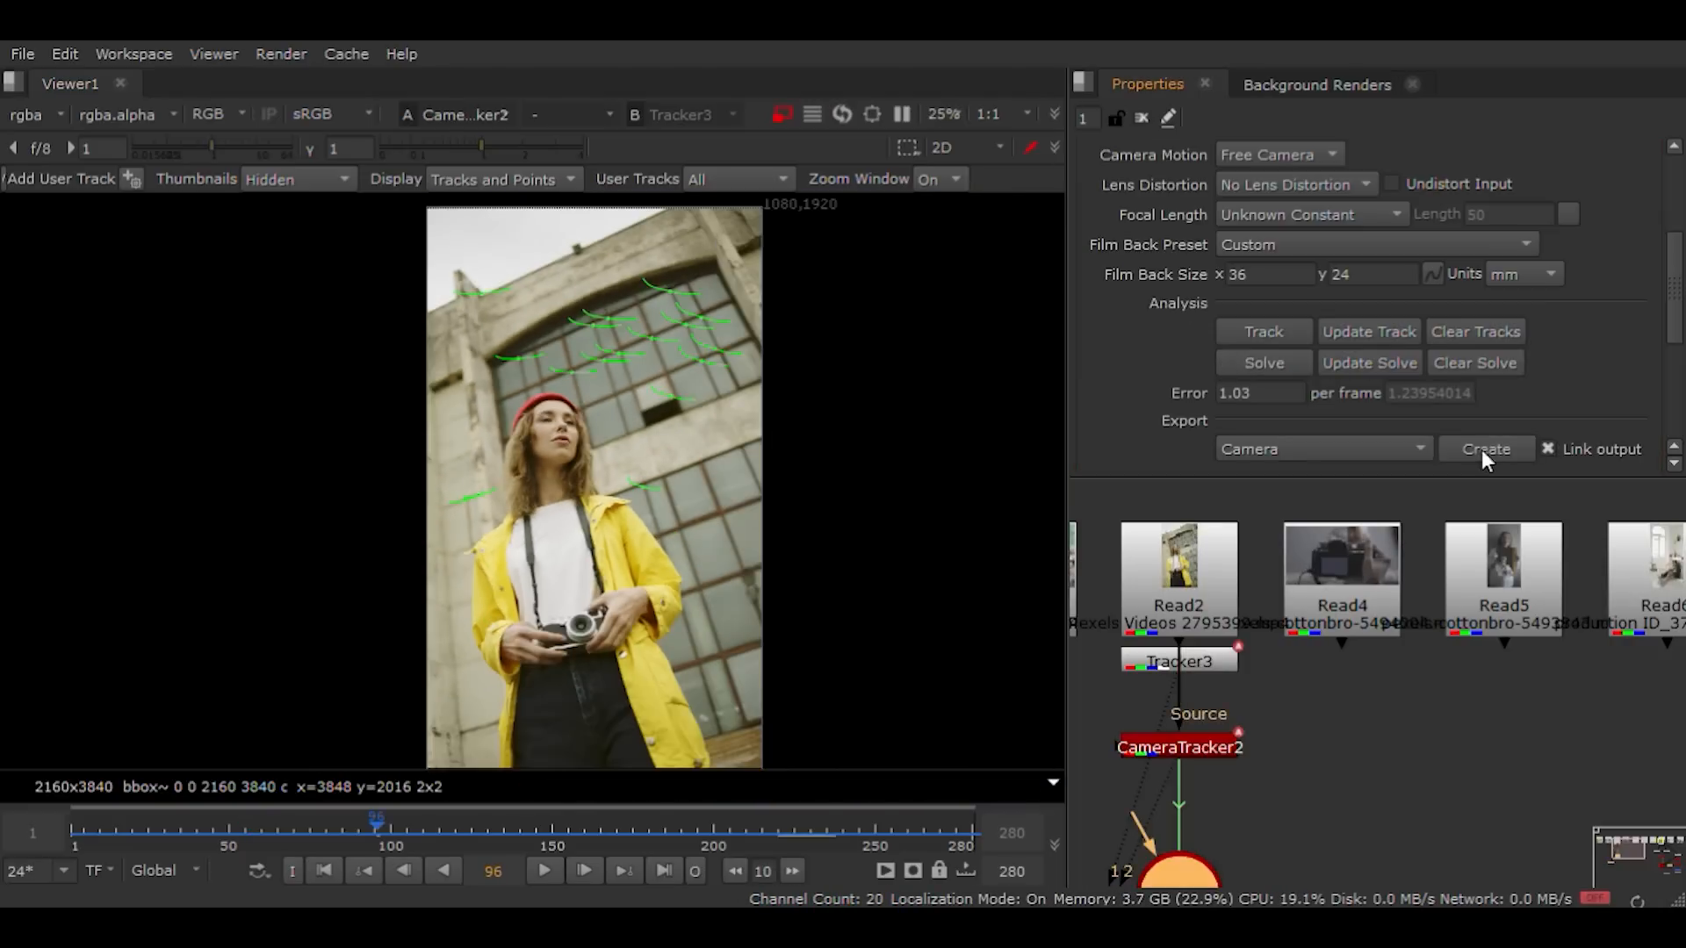
middle_drag(1240, 804, 1279, 593)
scroll(1220, 693, down, 3)
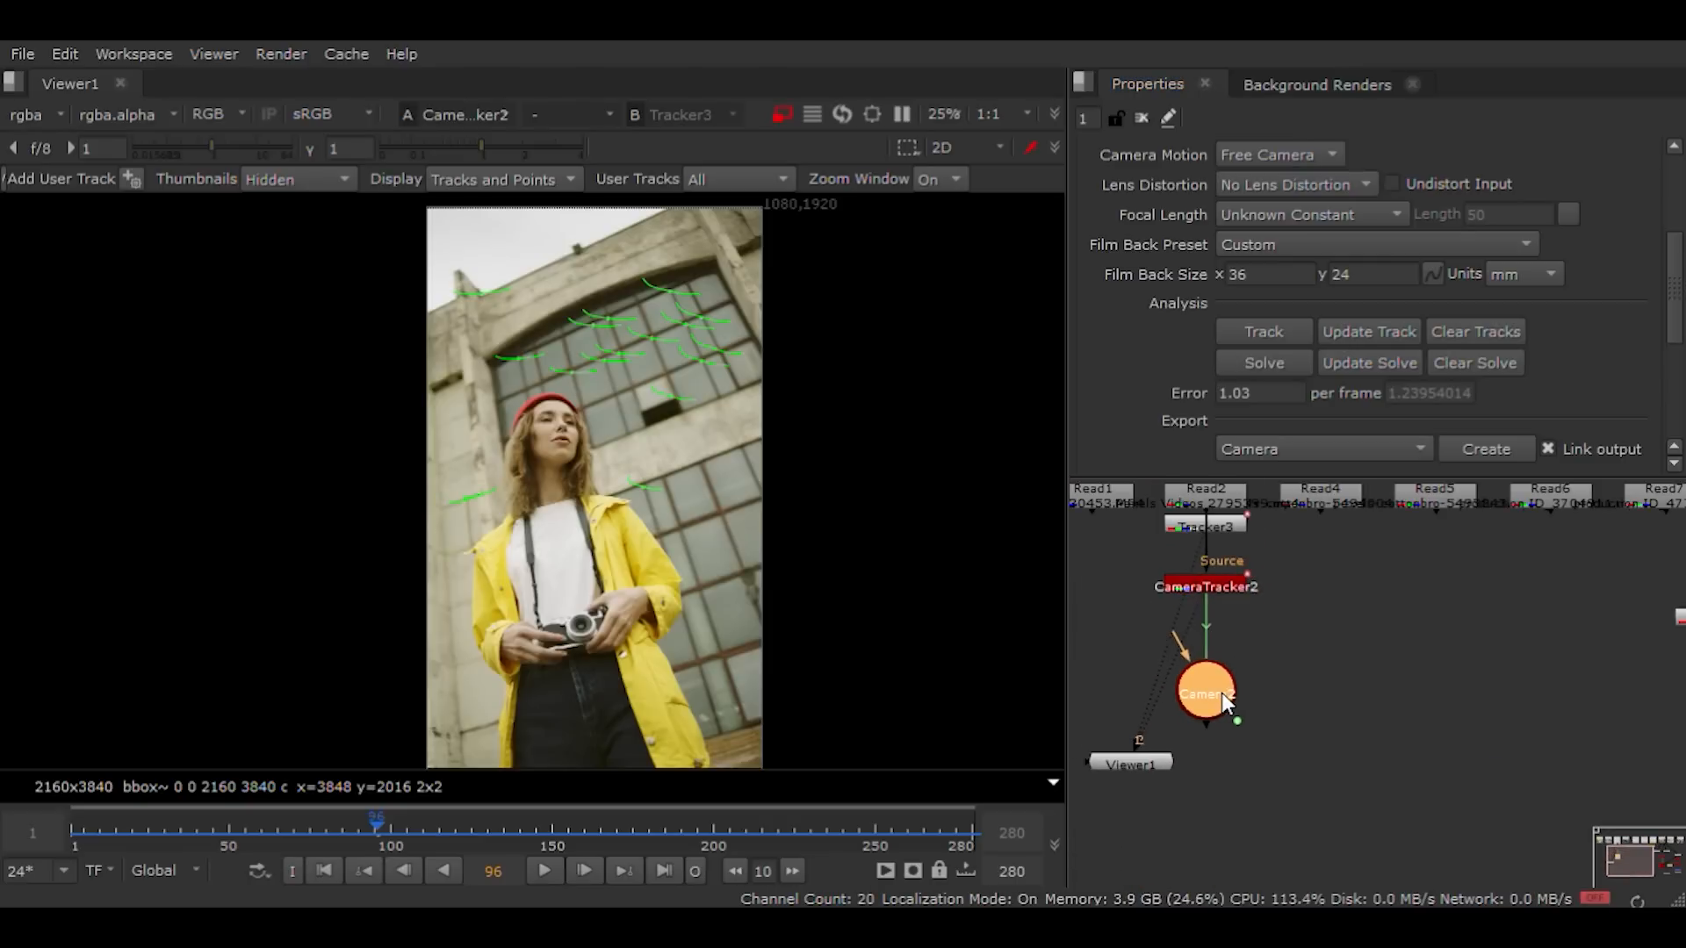
click(1341, 729)
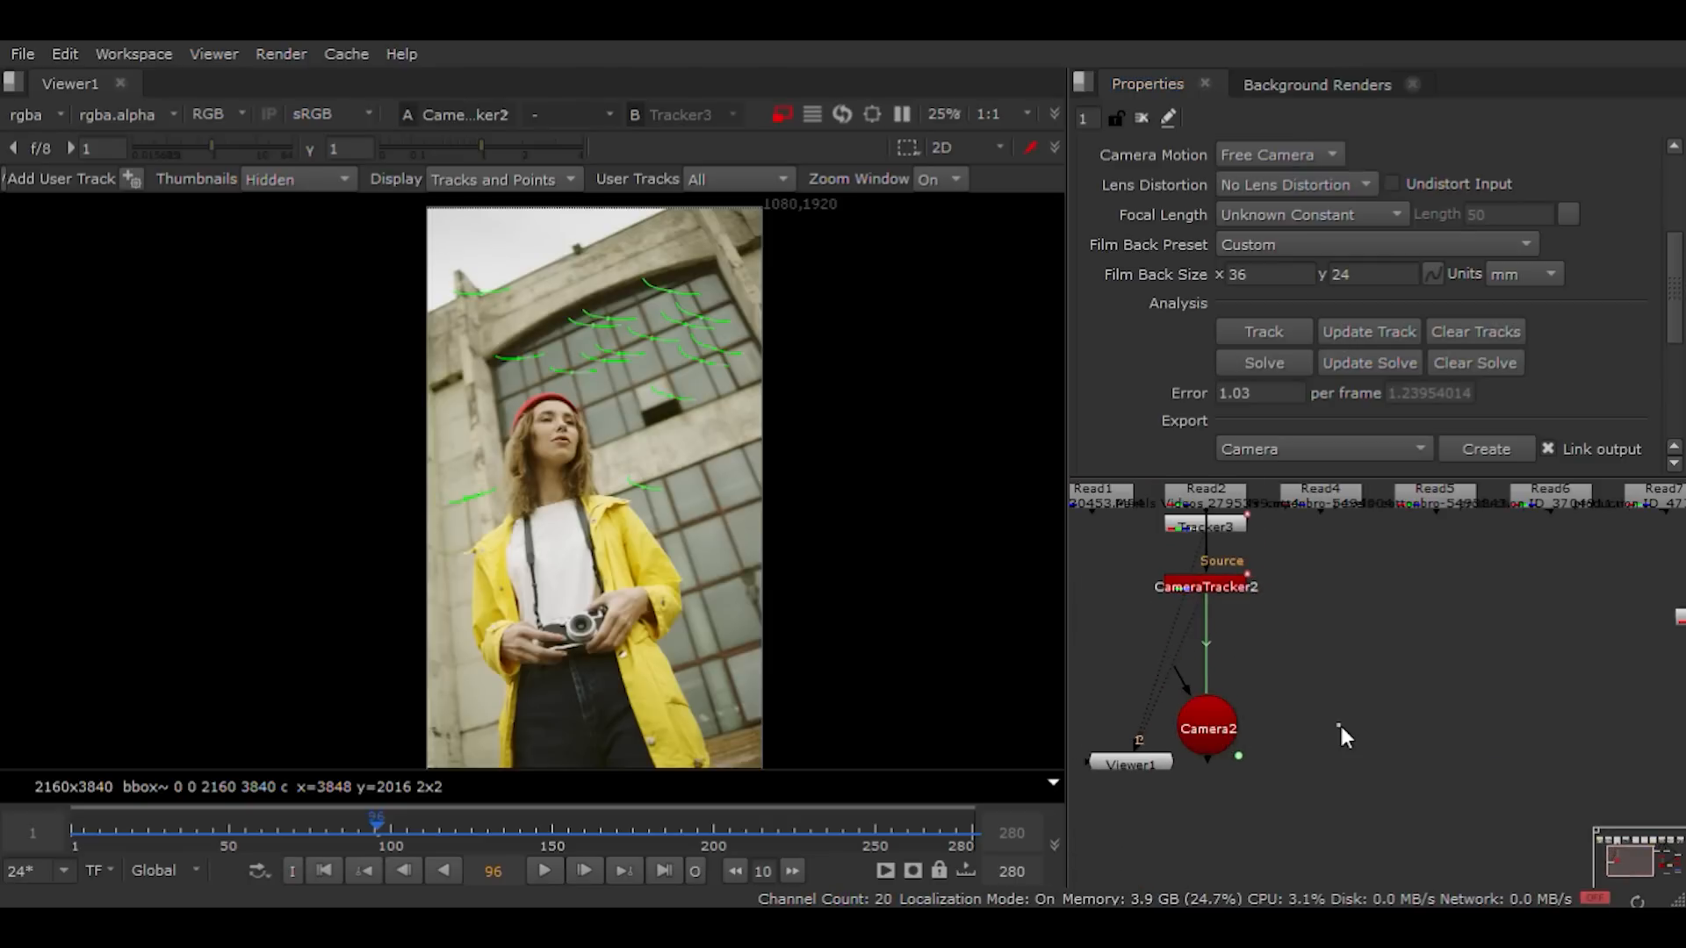
key(s)
key(c)
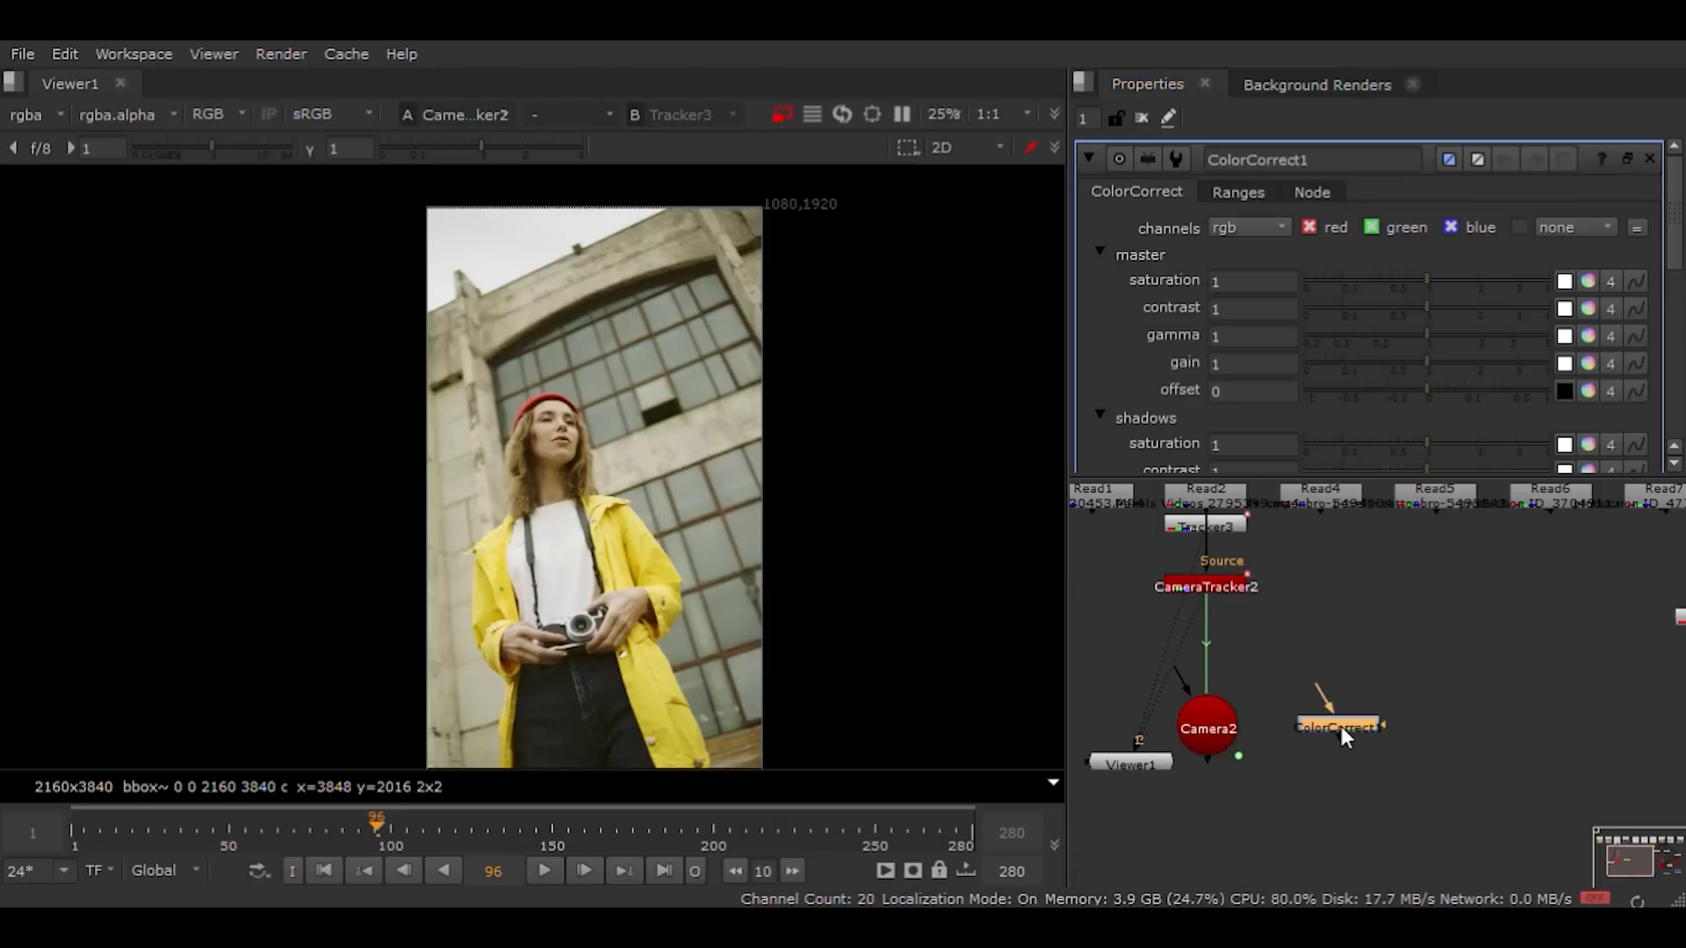
key(Delete)
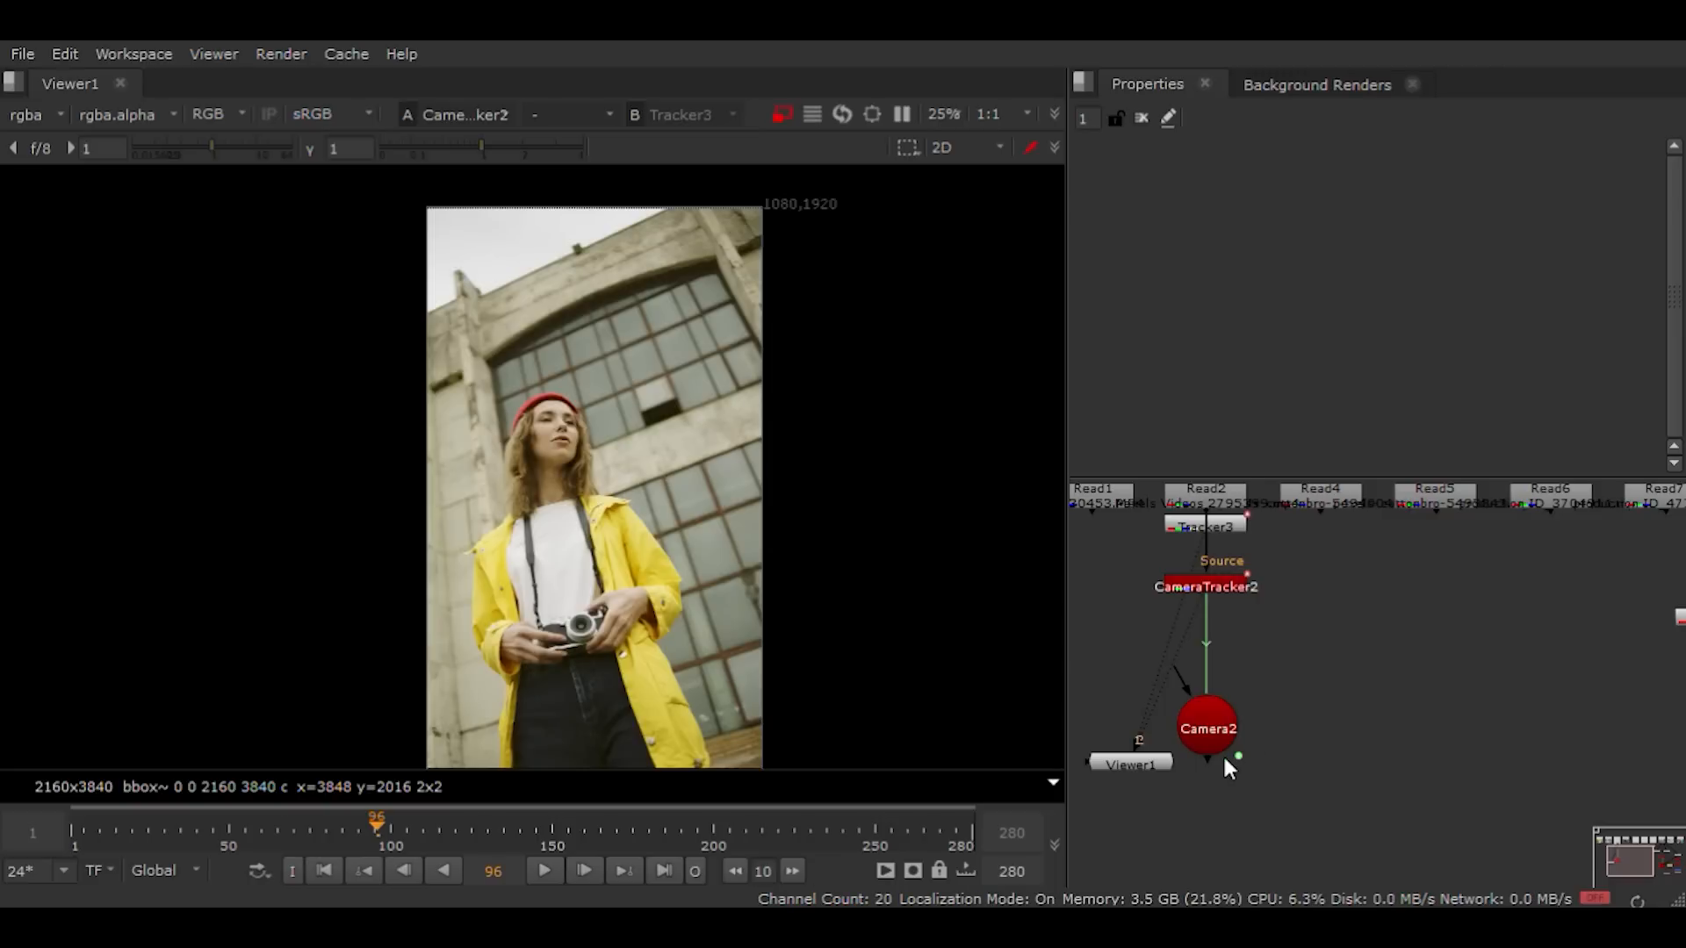
Step: Add a ScanlineRender node beside Camera2 and connect its cam input to that camera
key(Tab)
key(Return)
drag(1314, 705, 1233, 723)
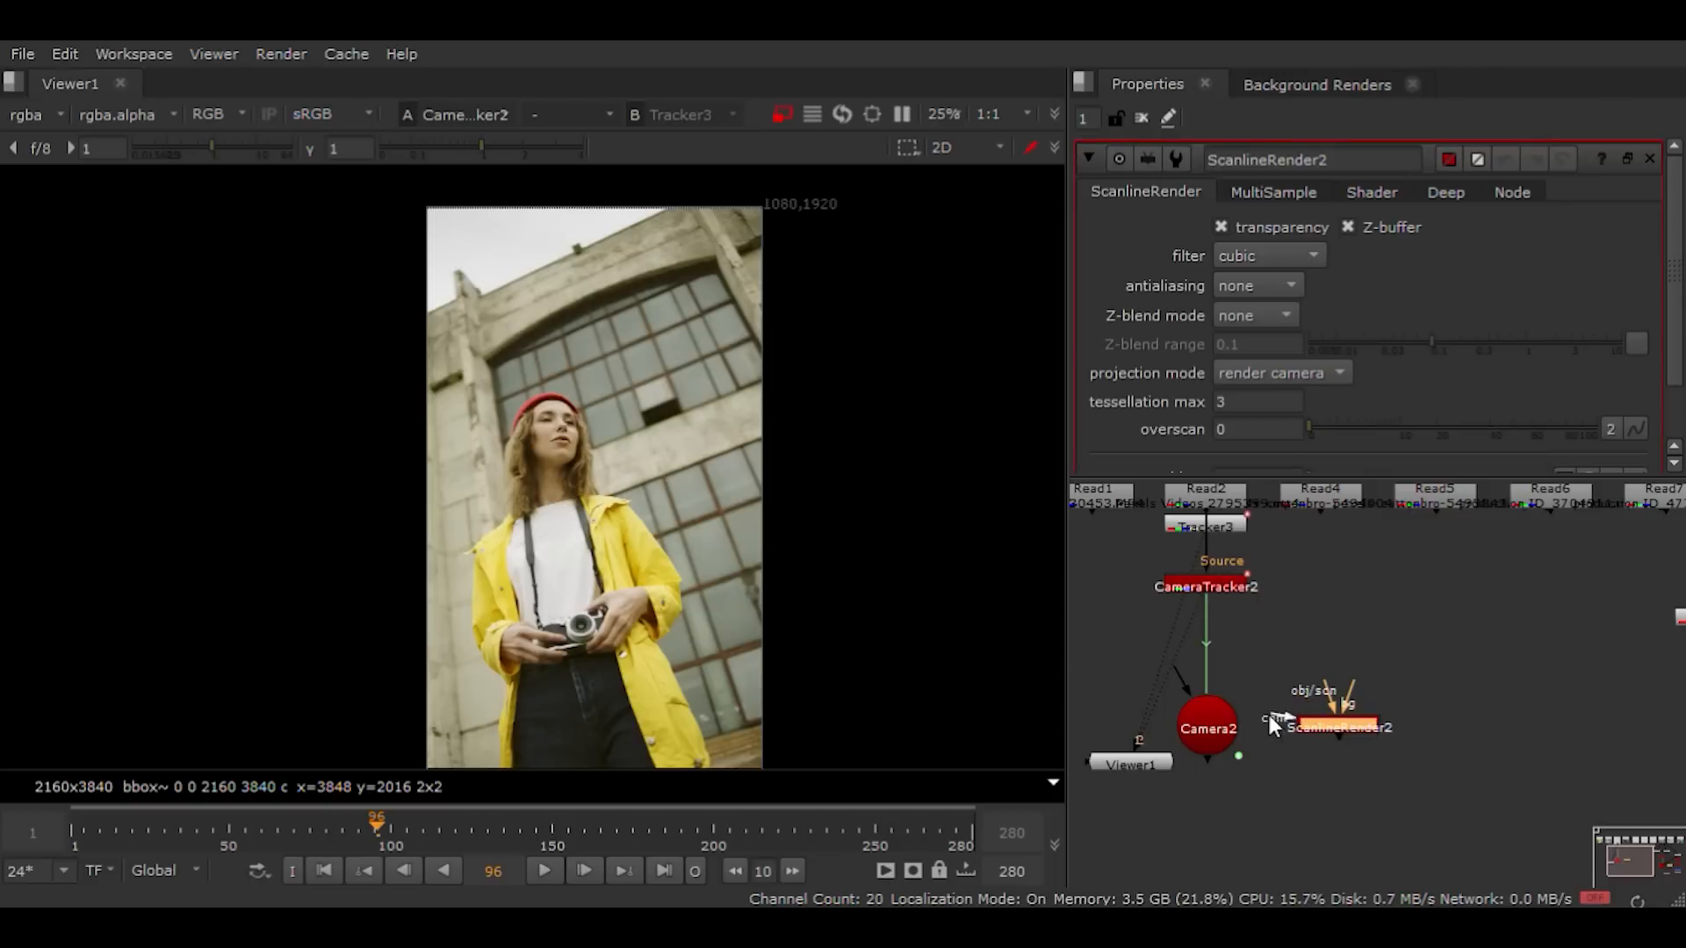
Step: Add a Merge node below the ScanlineRender, fed by its output, and display the merge in the viewer
drag(1341, 722, 1350, 777)
key(m)
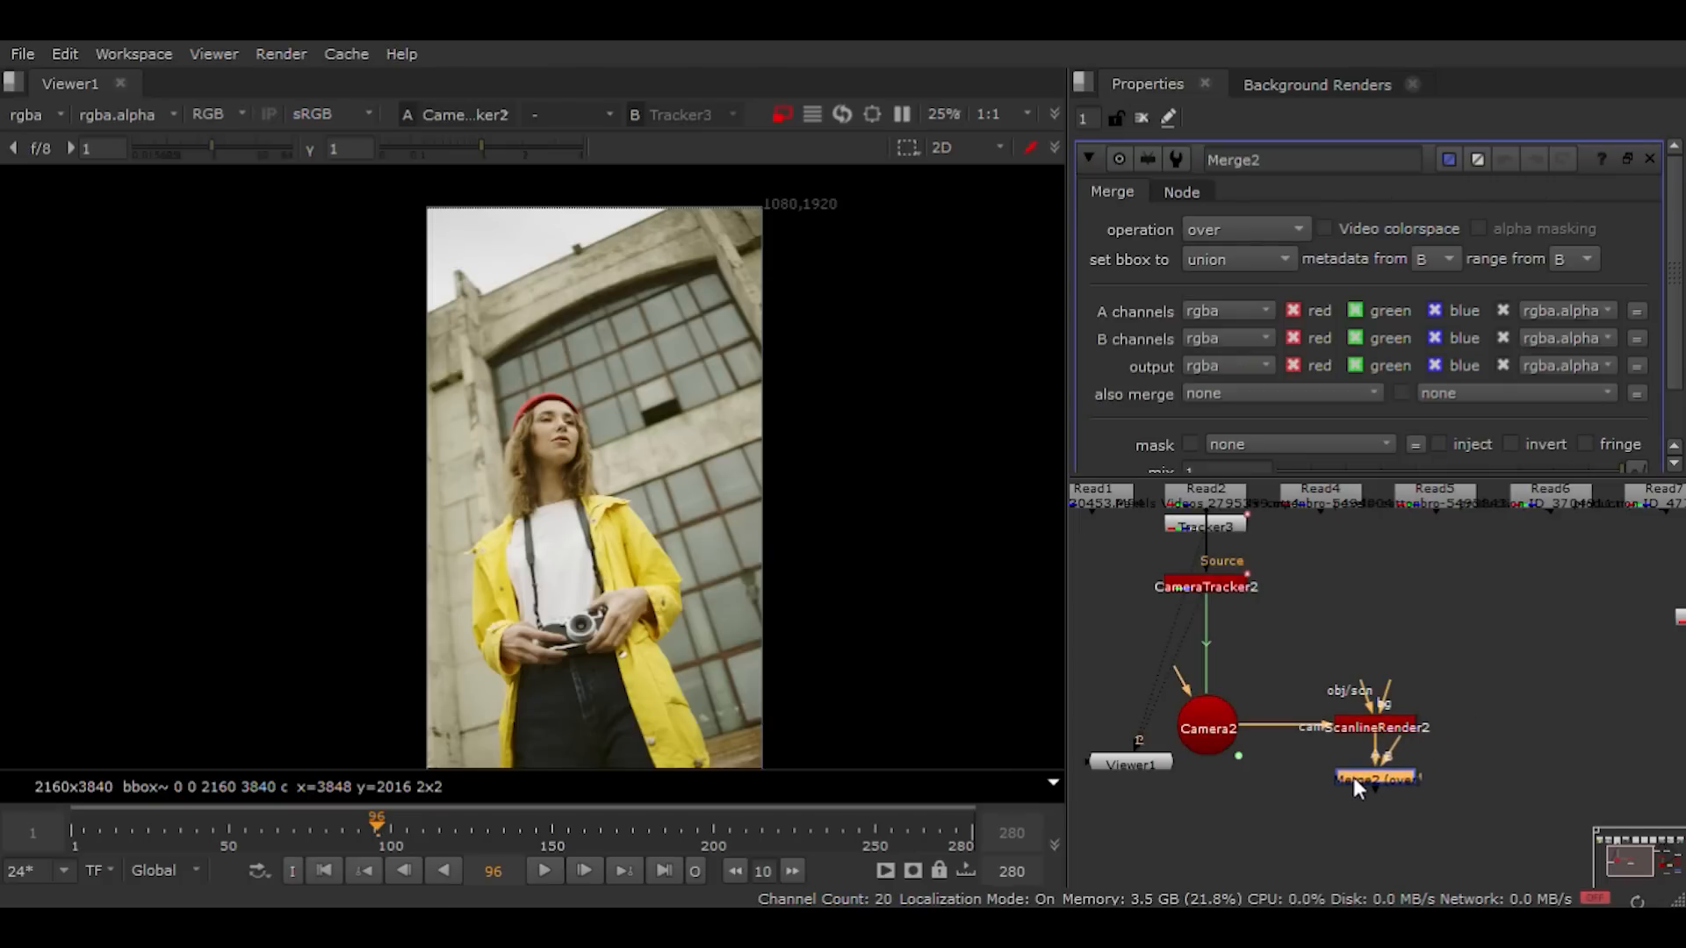
key(2)
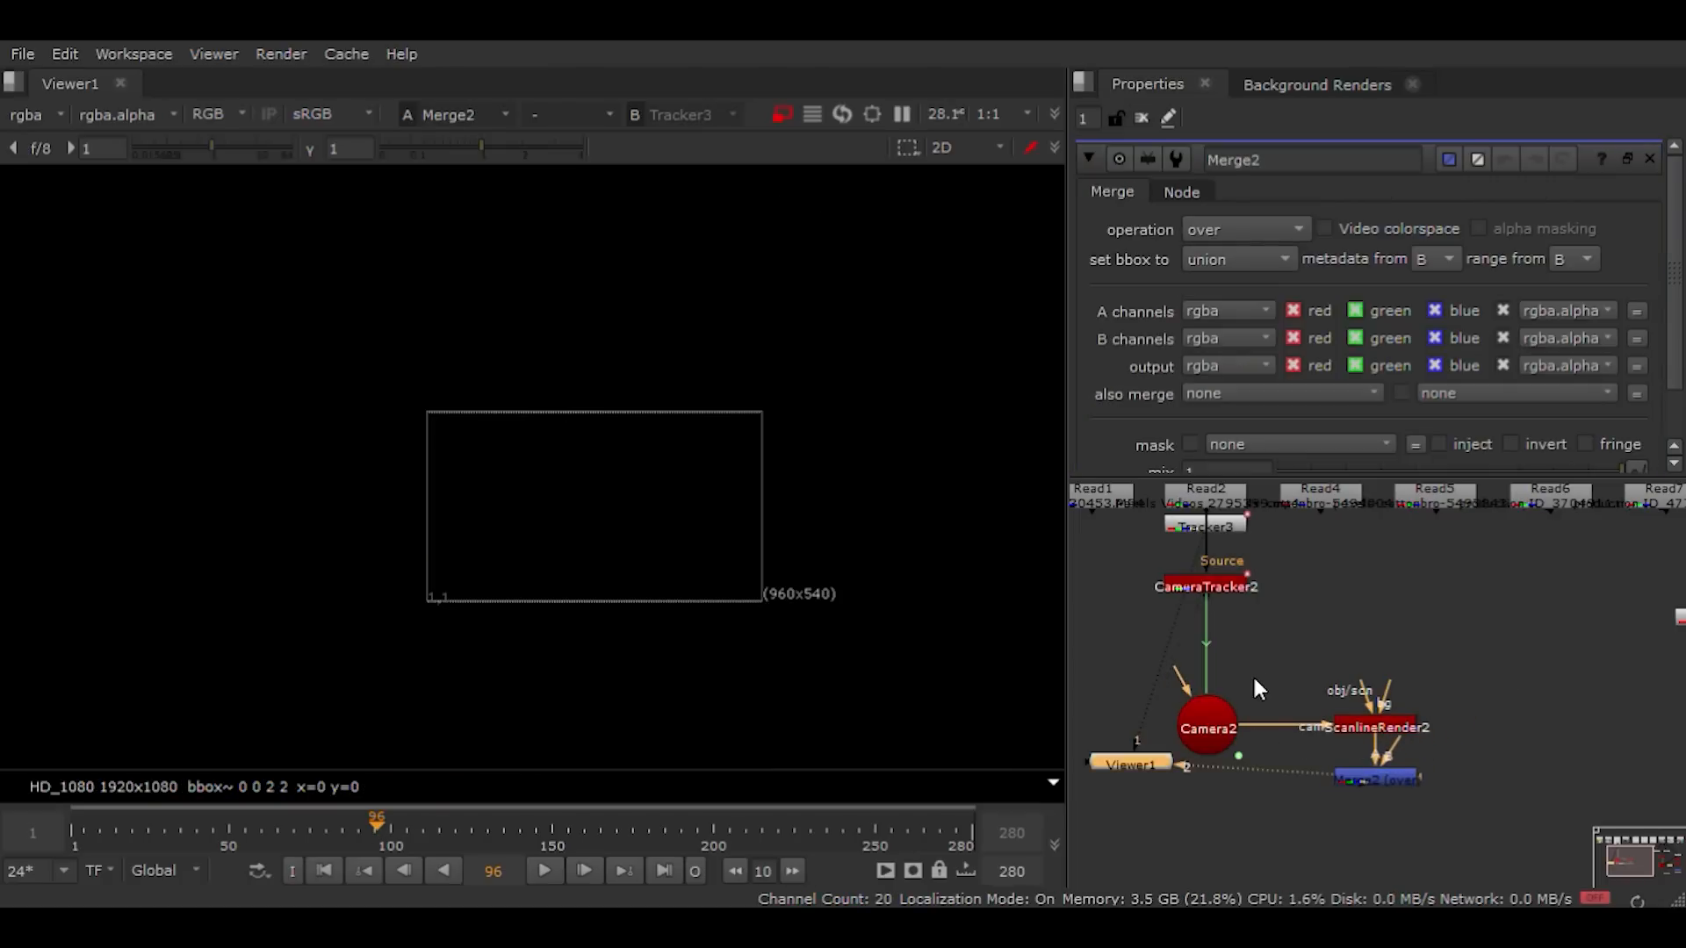
Step: Display CameraTracker2 in the viewer again and create a Card node beside it
double_click(1218, 583)
key(1)
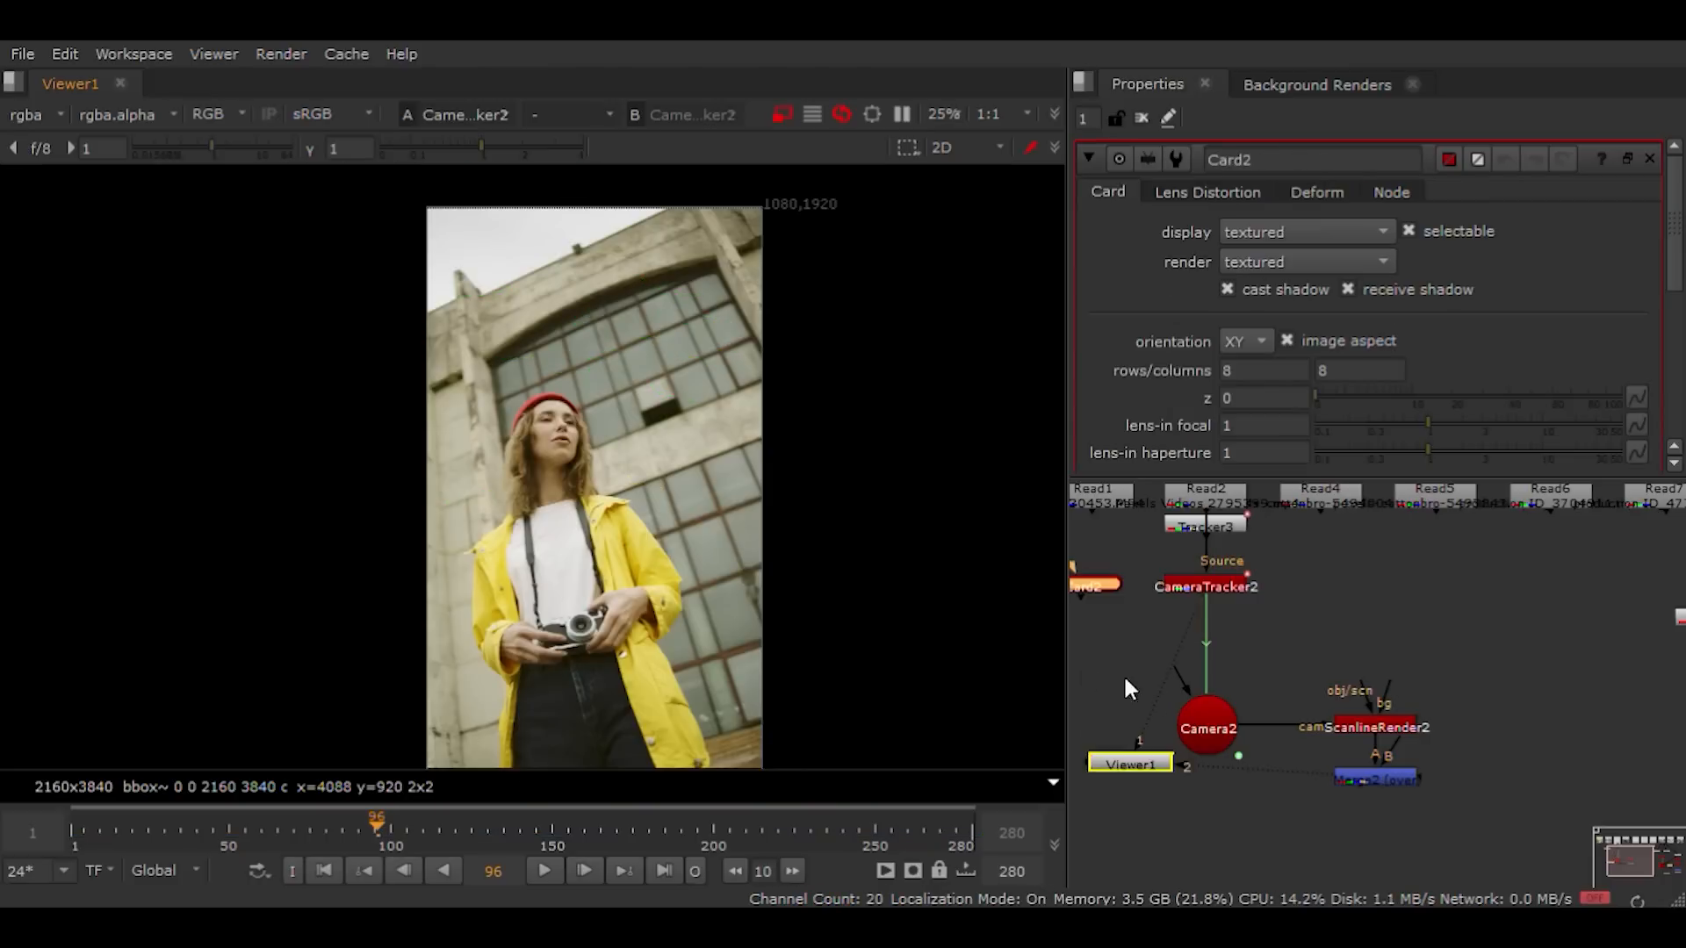
Step: Display Camera2 in the 3D viewer and connect Card2 to ScanlineRender2's obj/scn input
click(1102, 649)
key(Tab)
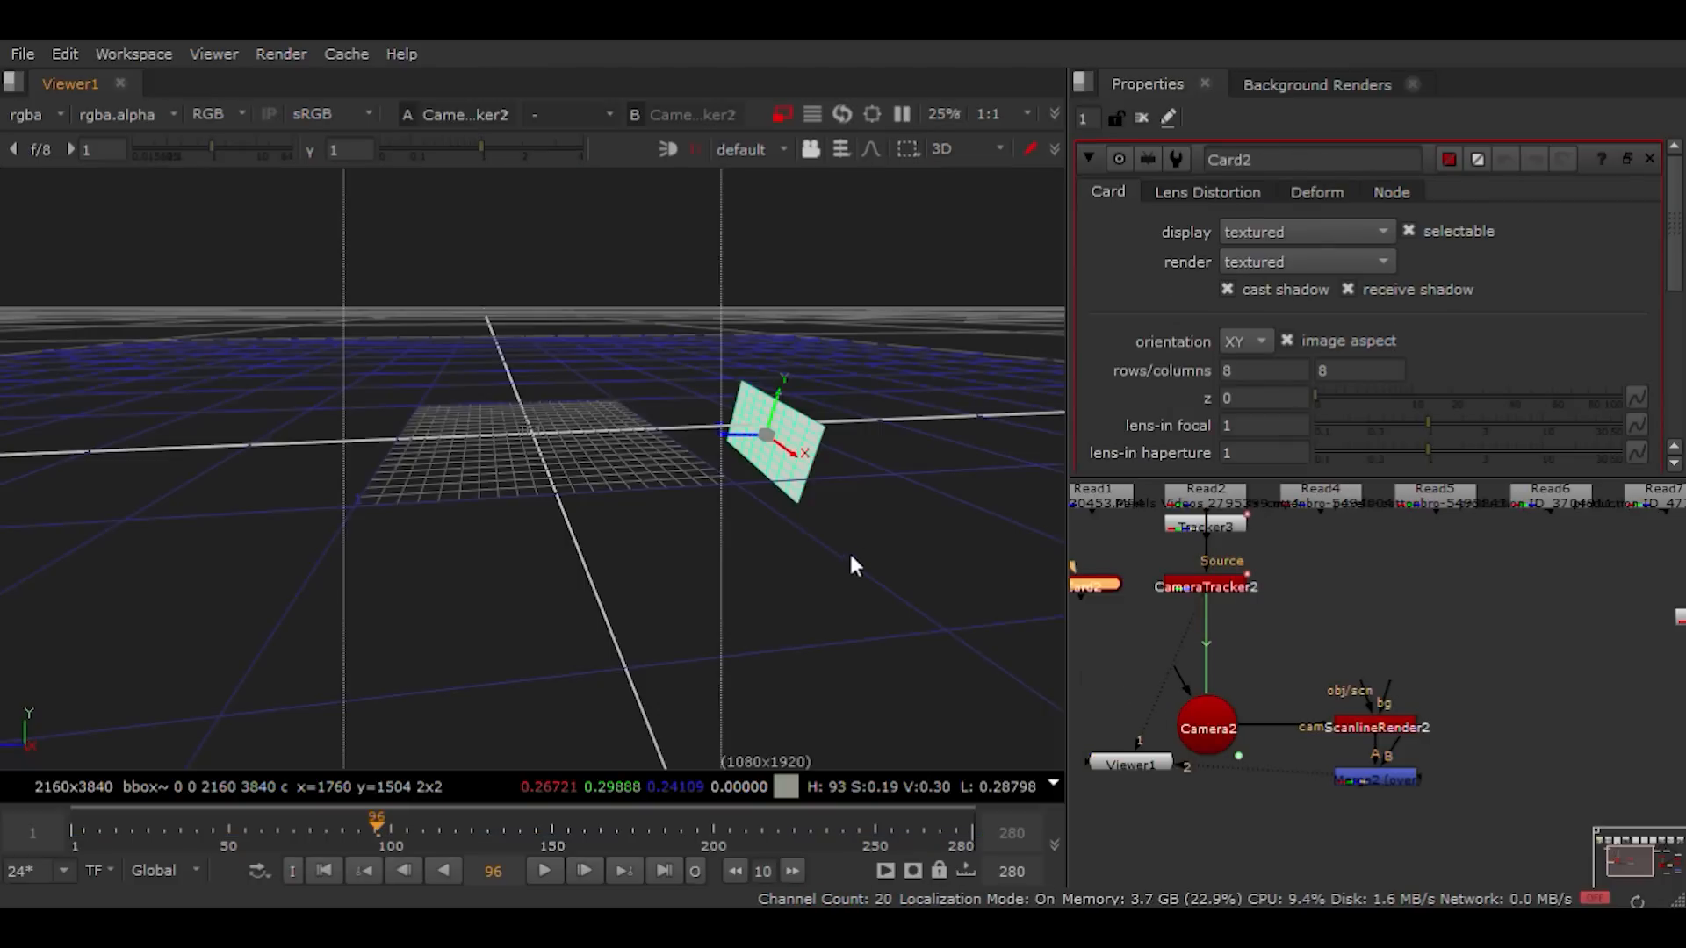
click(1194, 713)
key(1)
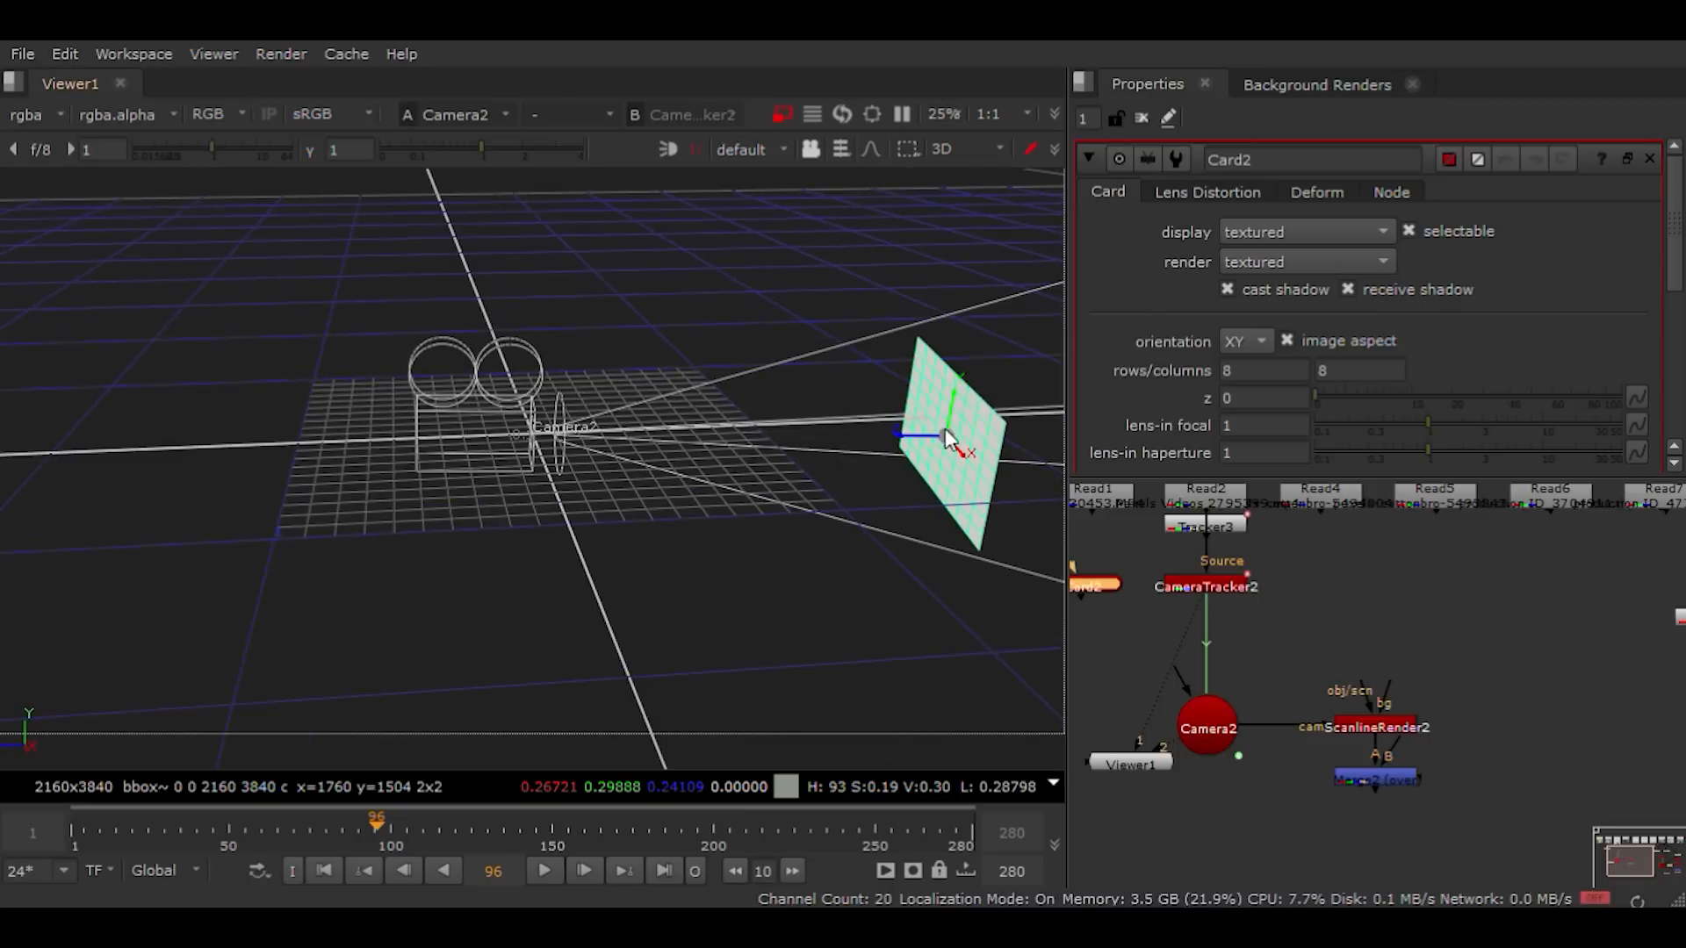
drag(1098, 585, 1394, 648)
middle_drag(1393, 590, 1362, 619)
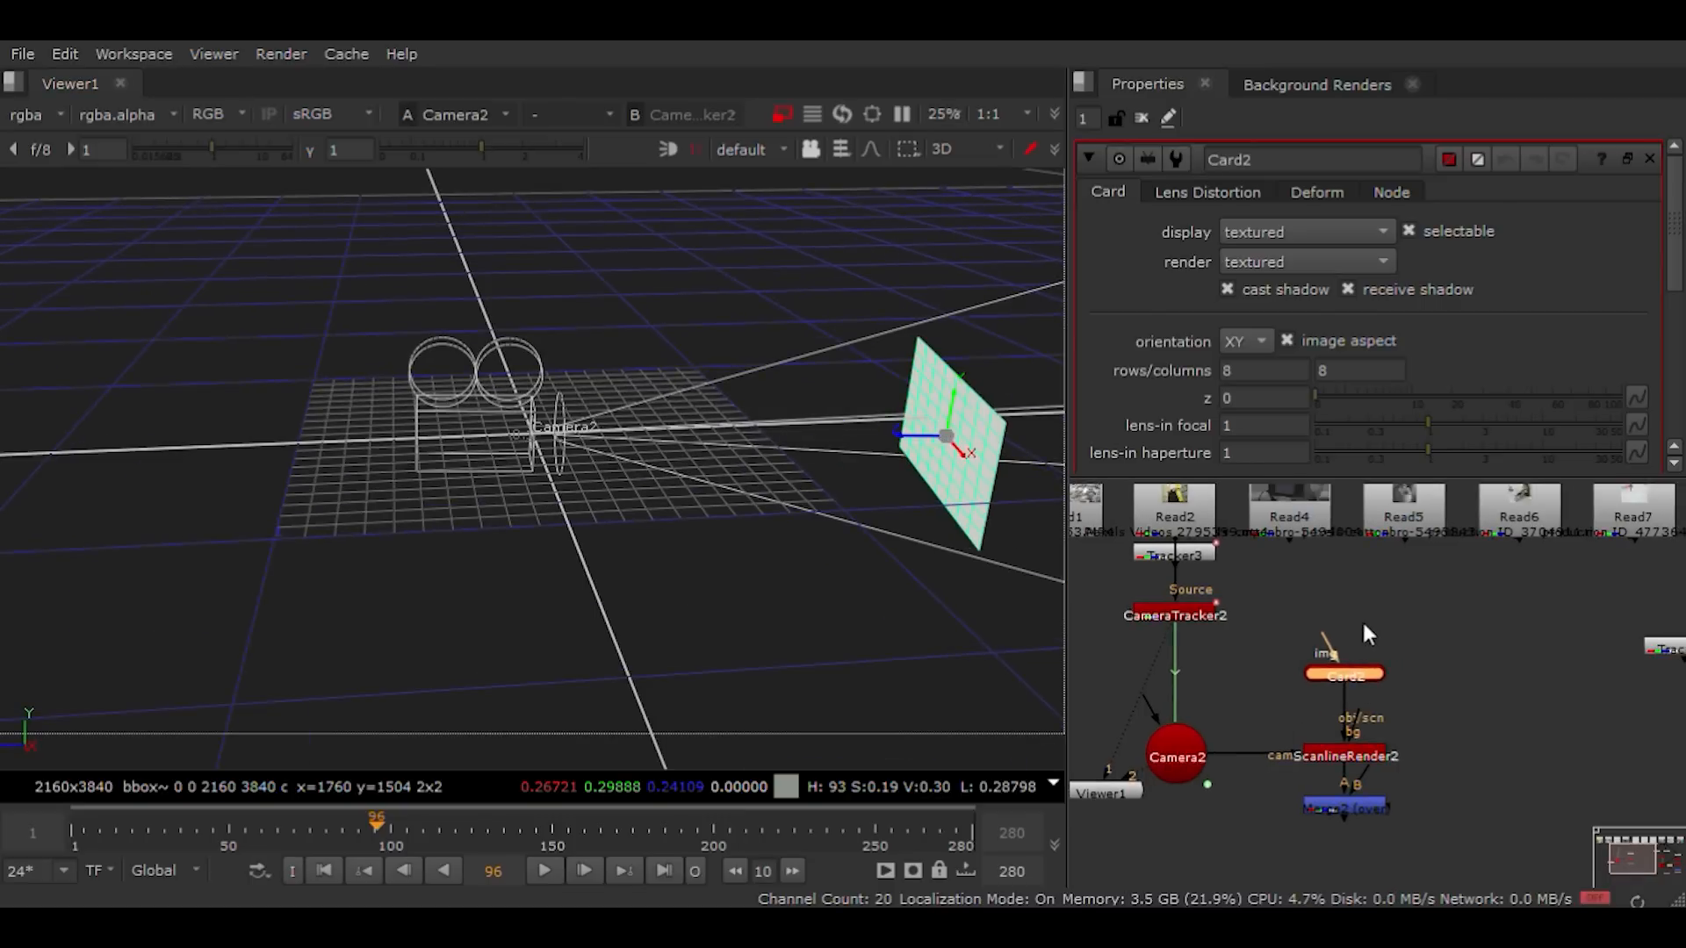
Step: Add a Project3D node feeding Card2, and connect its cam input to Camera2 and its image input to Read2
click(1357, 611)
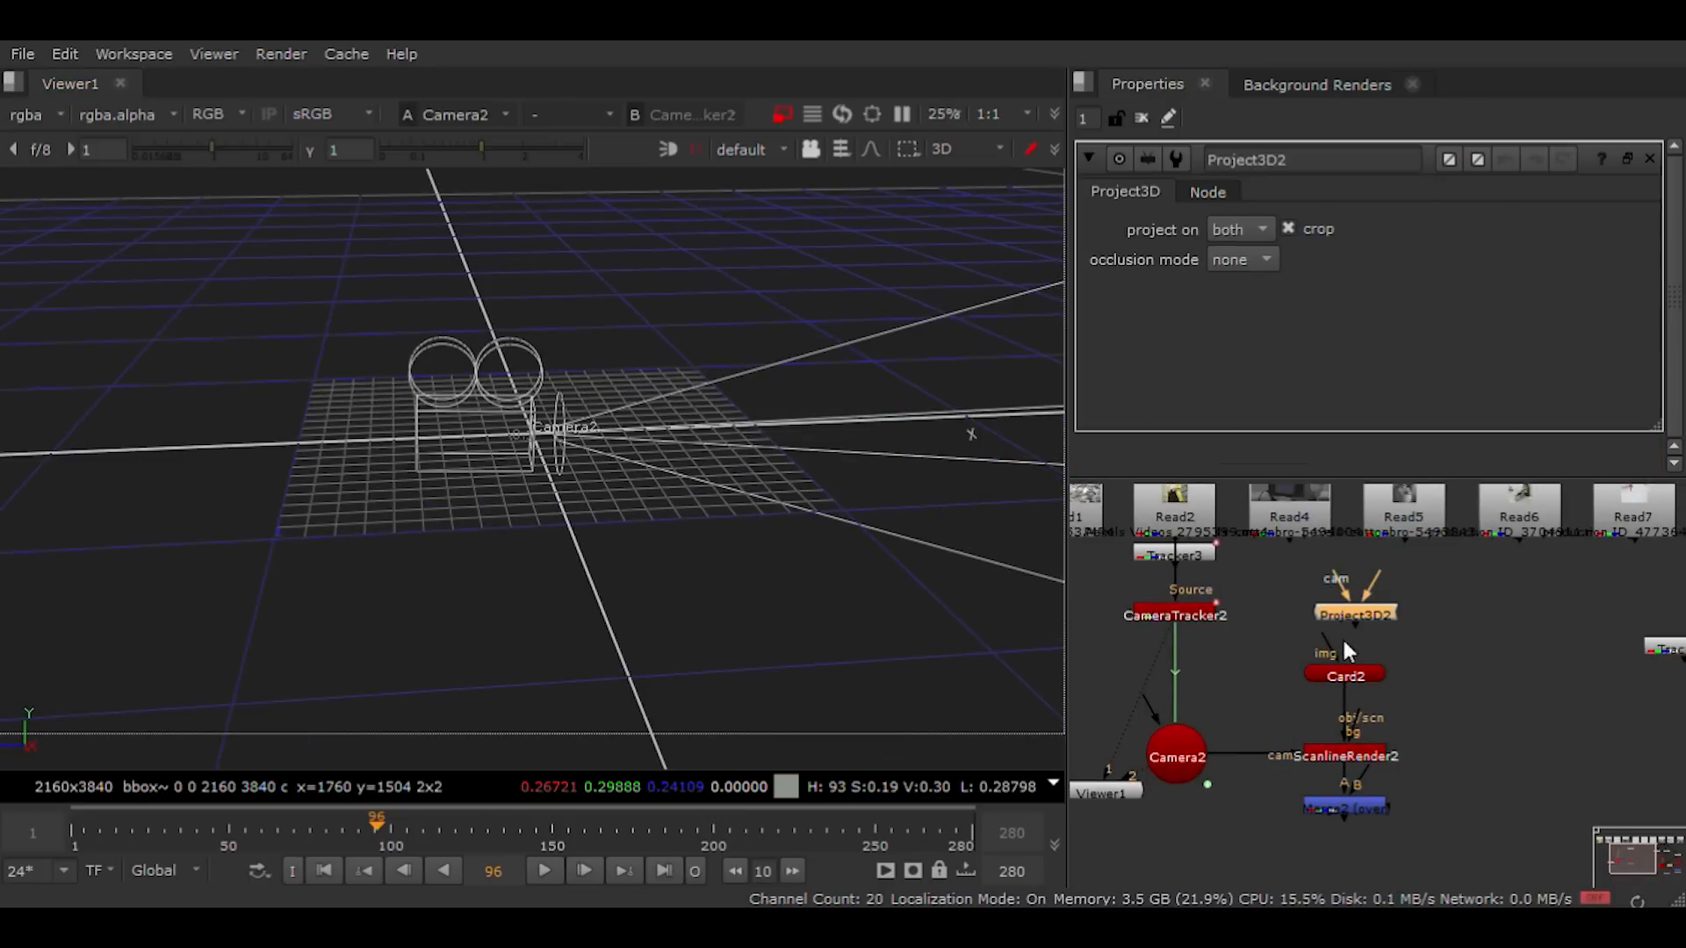
drag(1345, 611, 1187, 739)
scroll(1282, 634, down, 2)
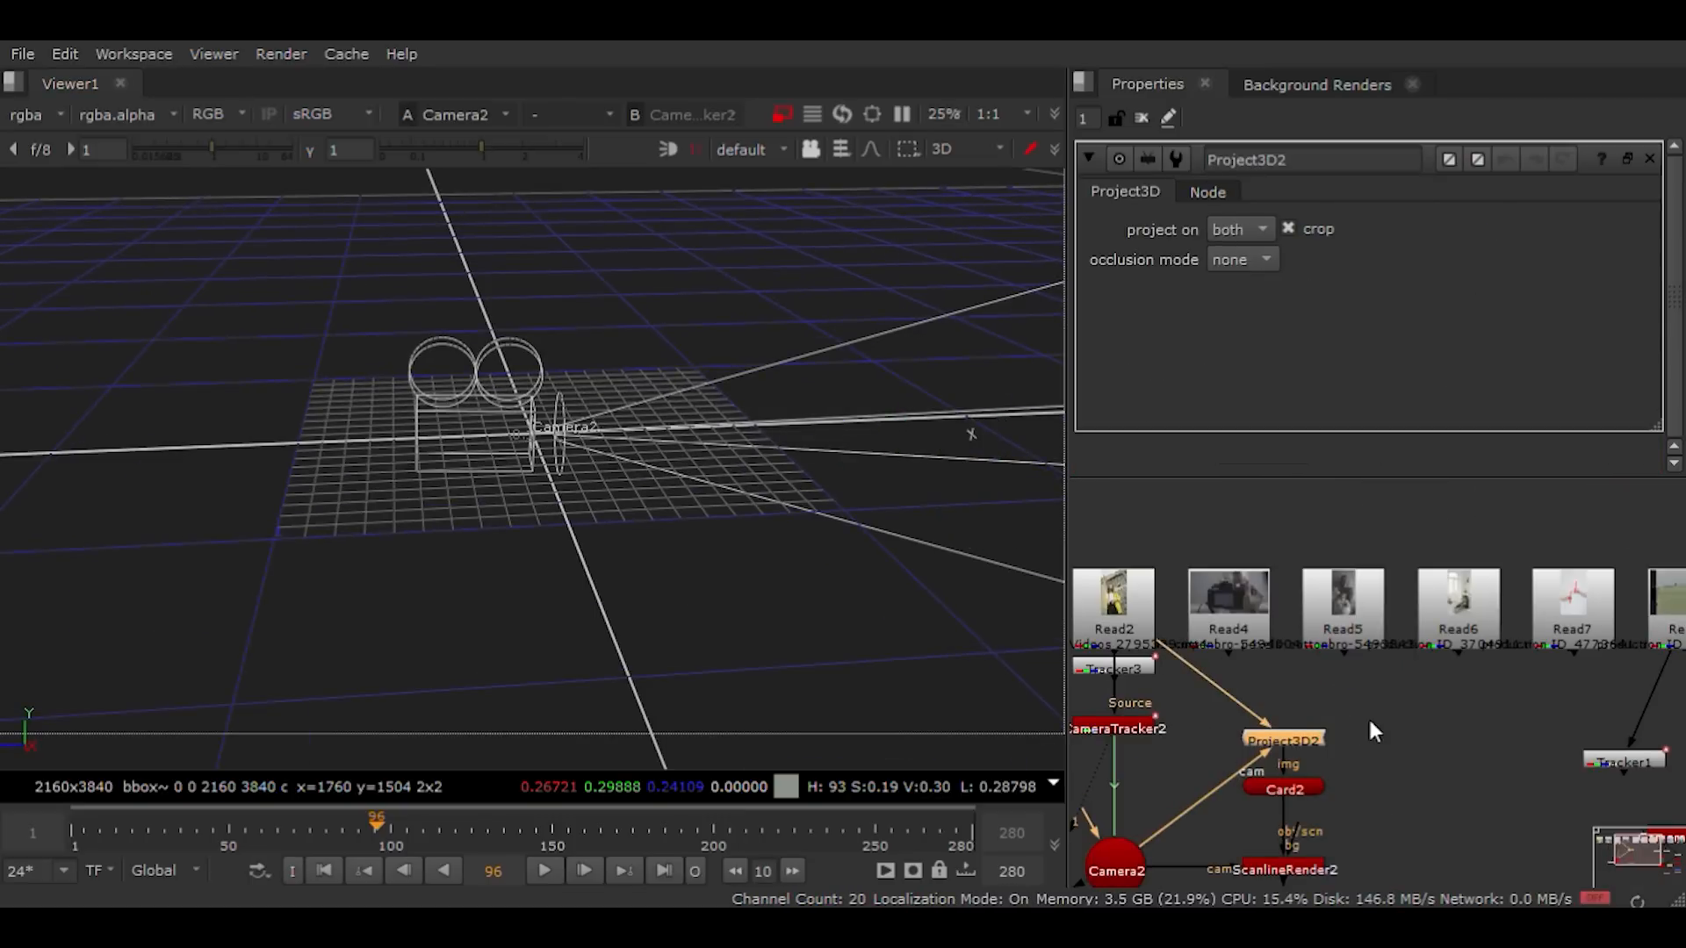
scroll(1367, 715, down, 2)
scroll(1324, 715, up, 3)
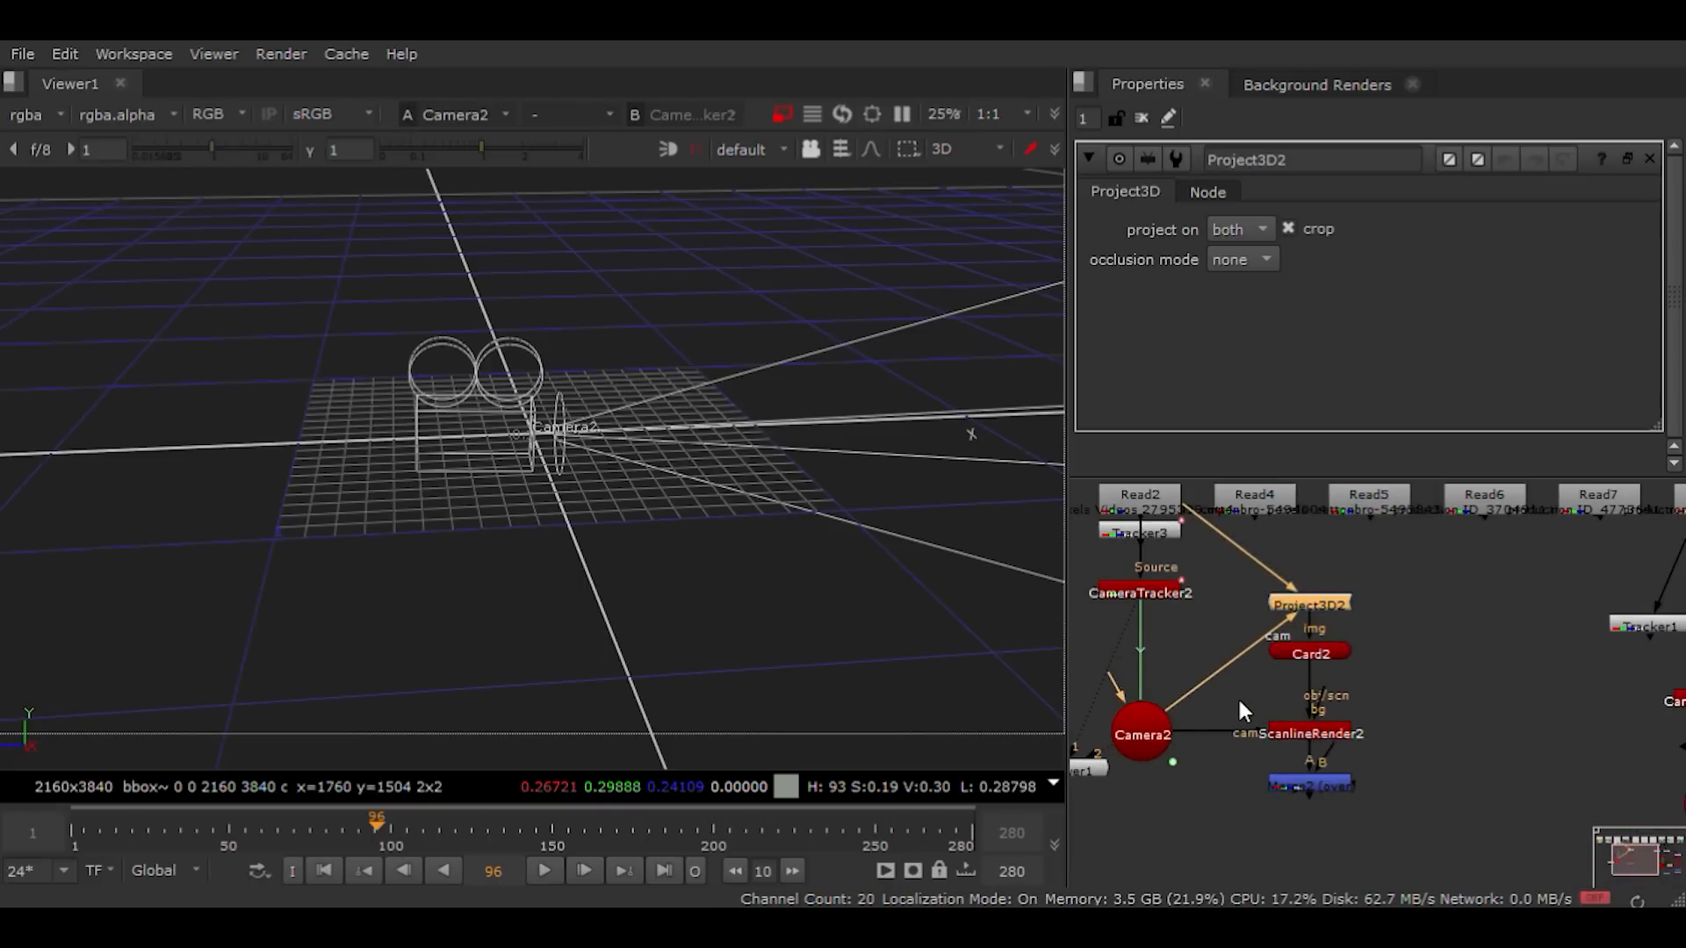
Step: Display the Merge2 output in the viewer to check the projected image
click(1310, 784)
key(1)
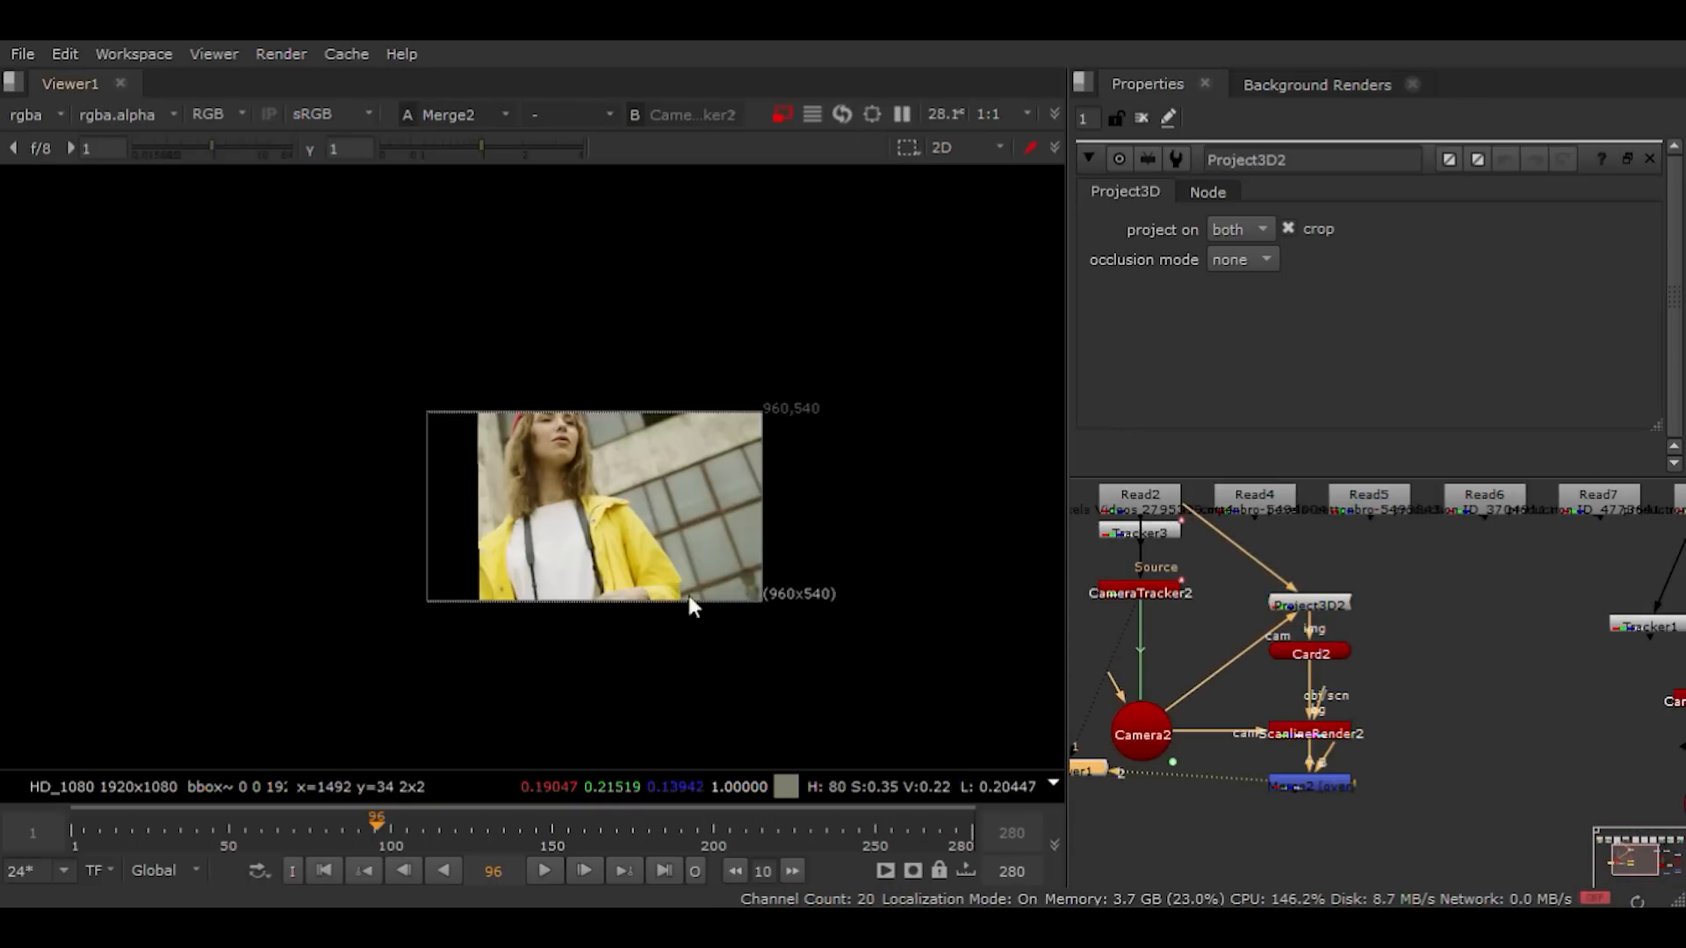
scroll(647, 574, up, 2)
Step: Enlarge Card2 in the 3D view so it covers the whole projected image, and return to Merge2's 2D output
click(1300, 659)
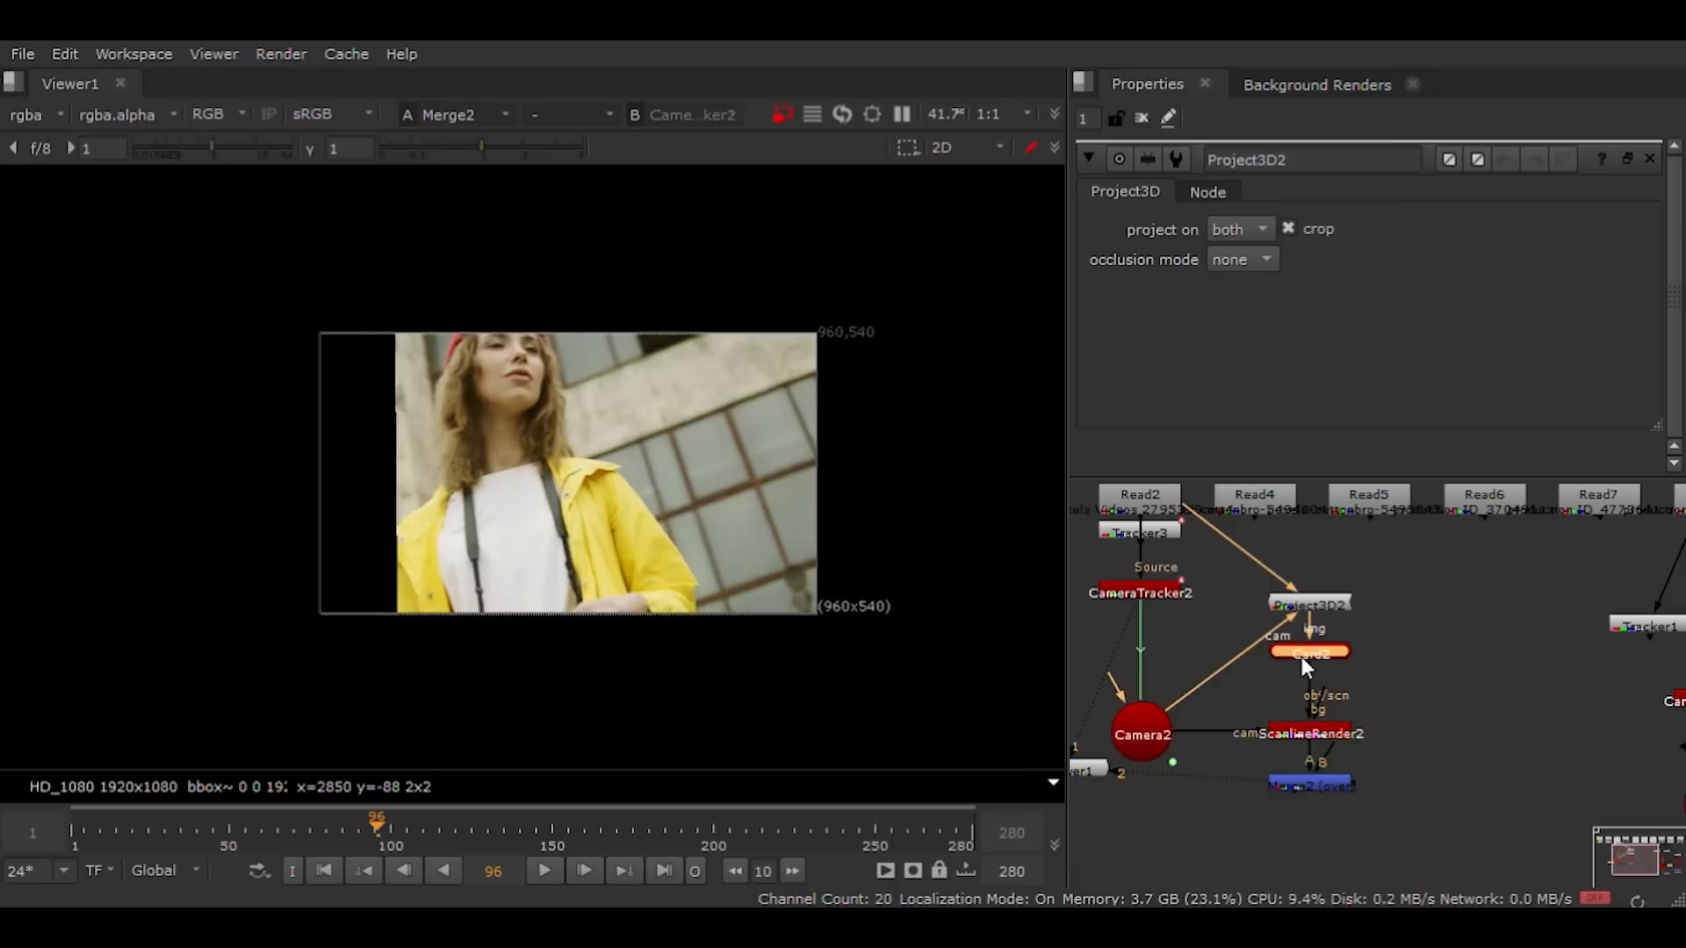
key(Tab)
scroll(696, 571, down, 2)
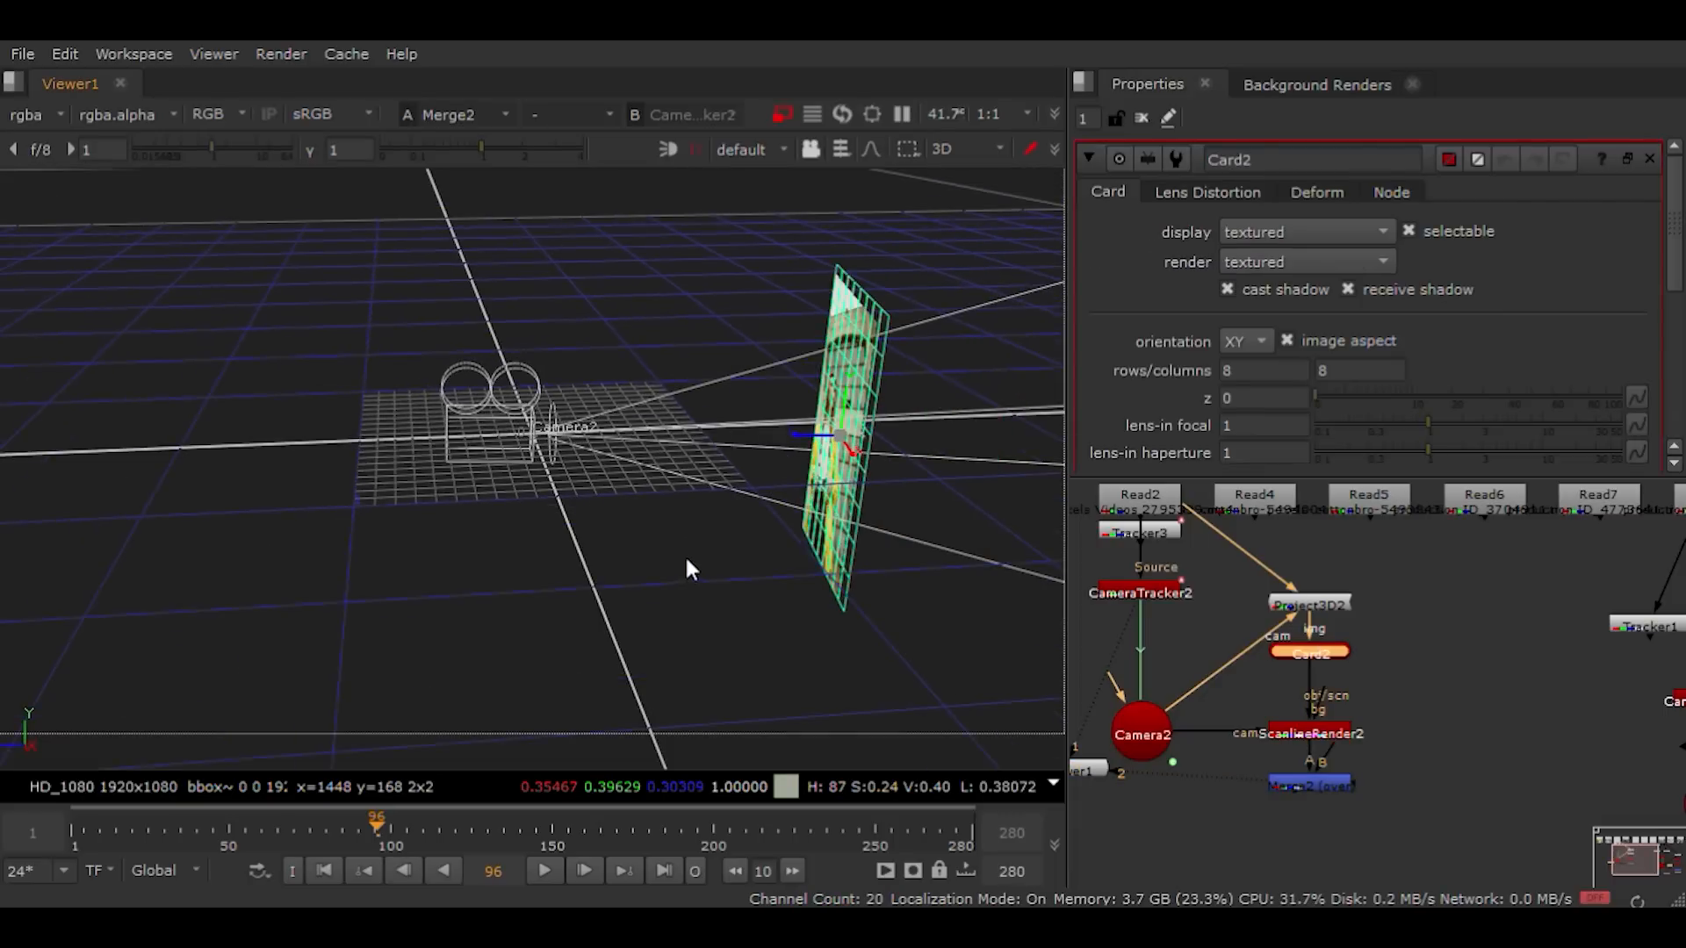
ctrl+drag(632, 583, 782, 385)
mouse_move(699, 306)
ctrl+mouse_down()
mouse_move(725, 283)
mouse_move(700, 298)
ctrl+mouse_up()
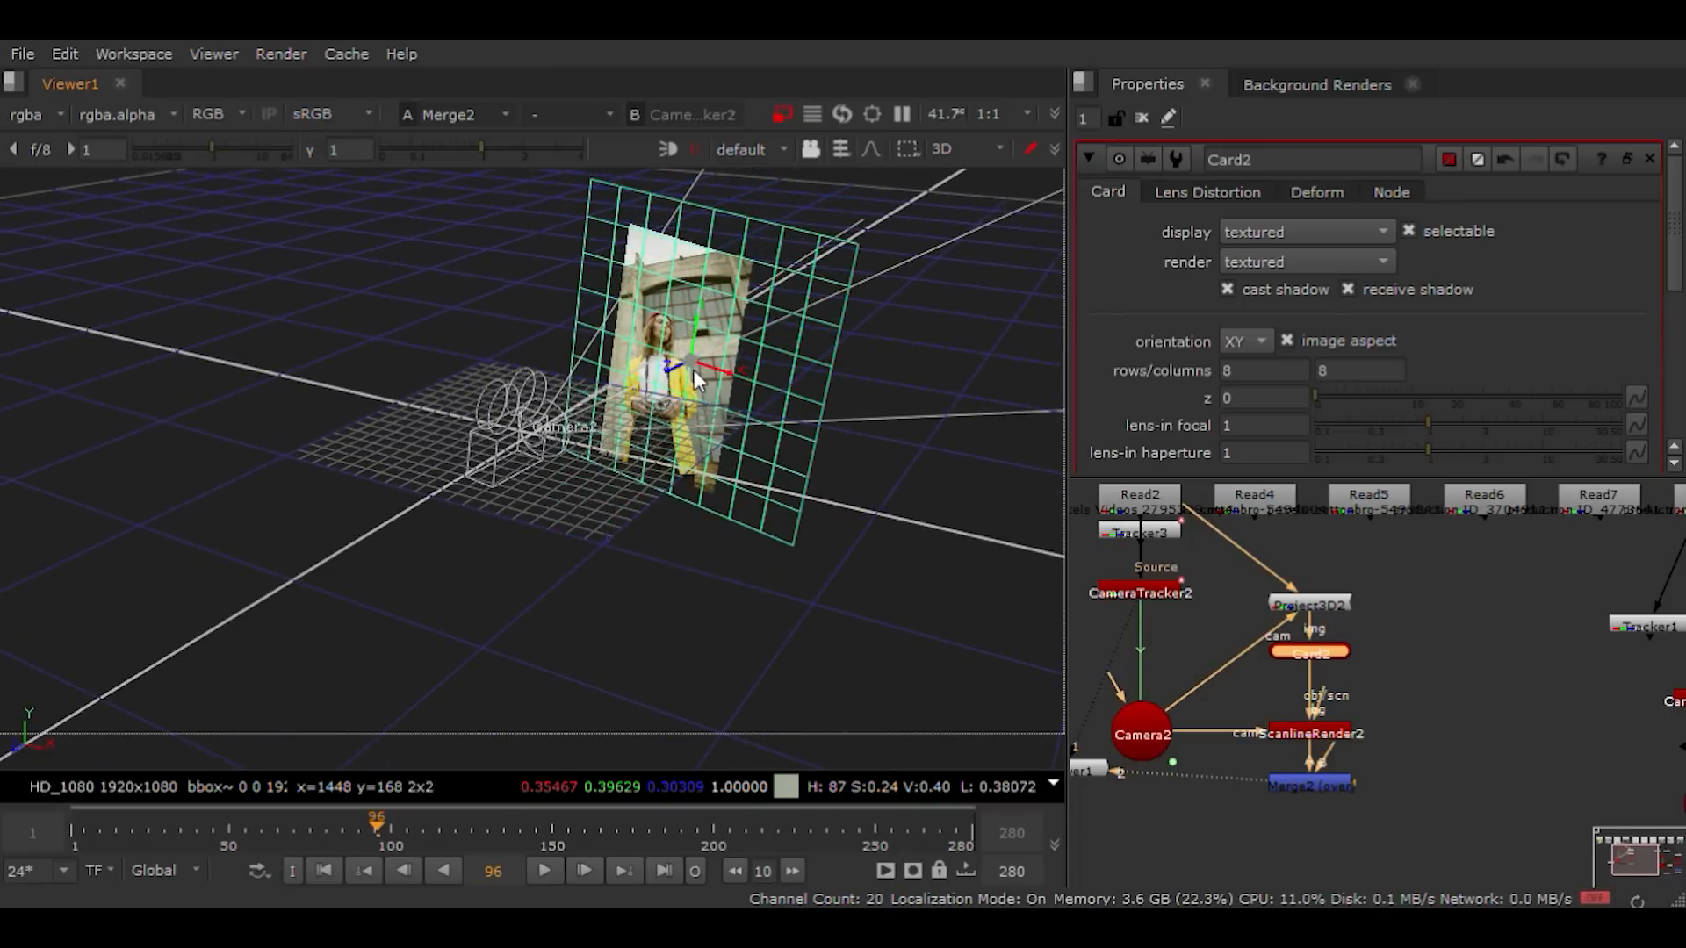
click(1322, 782)
double_click(1322, 782)
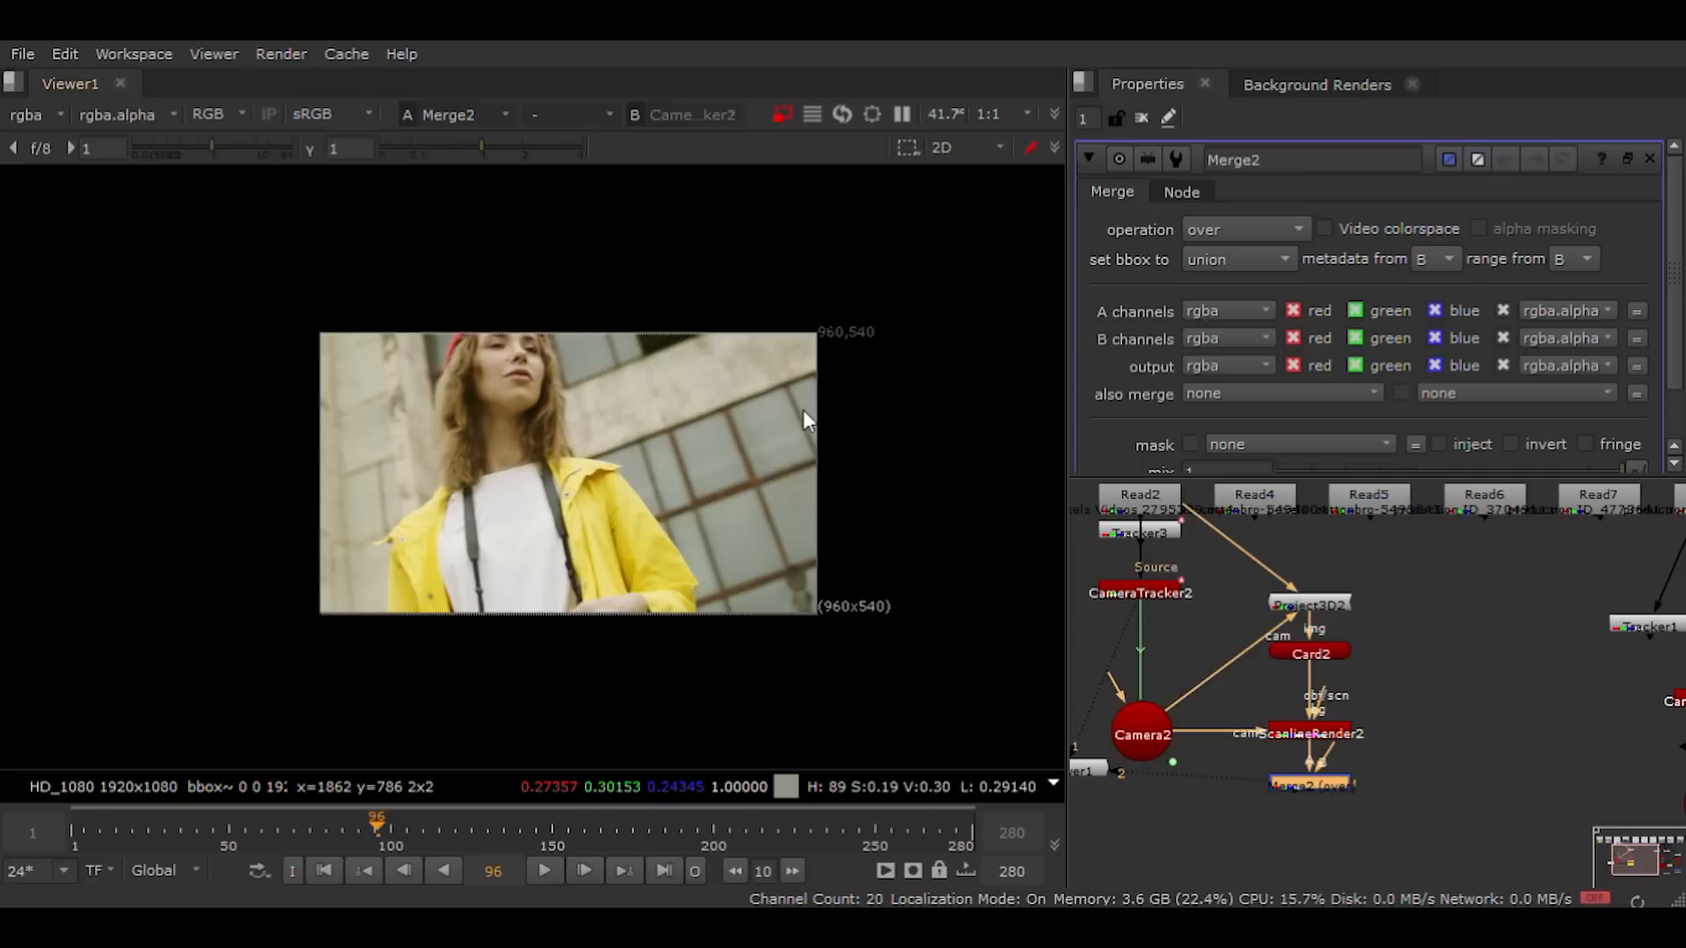
Step: Set the project's full size format to 2160x4096 and display the Merge2 output
click(1294, 736)
click(1240, 814)
key(s)
scroll(1185, 418, down, 3)
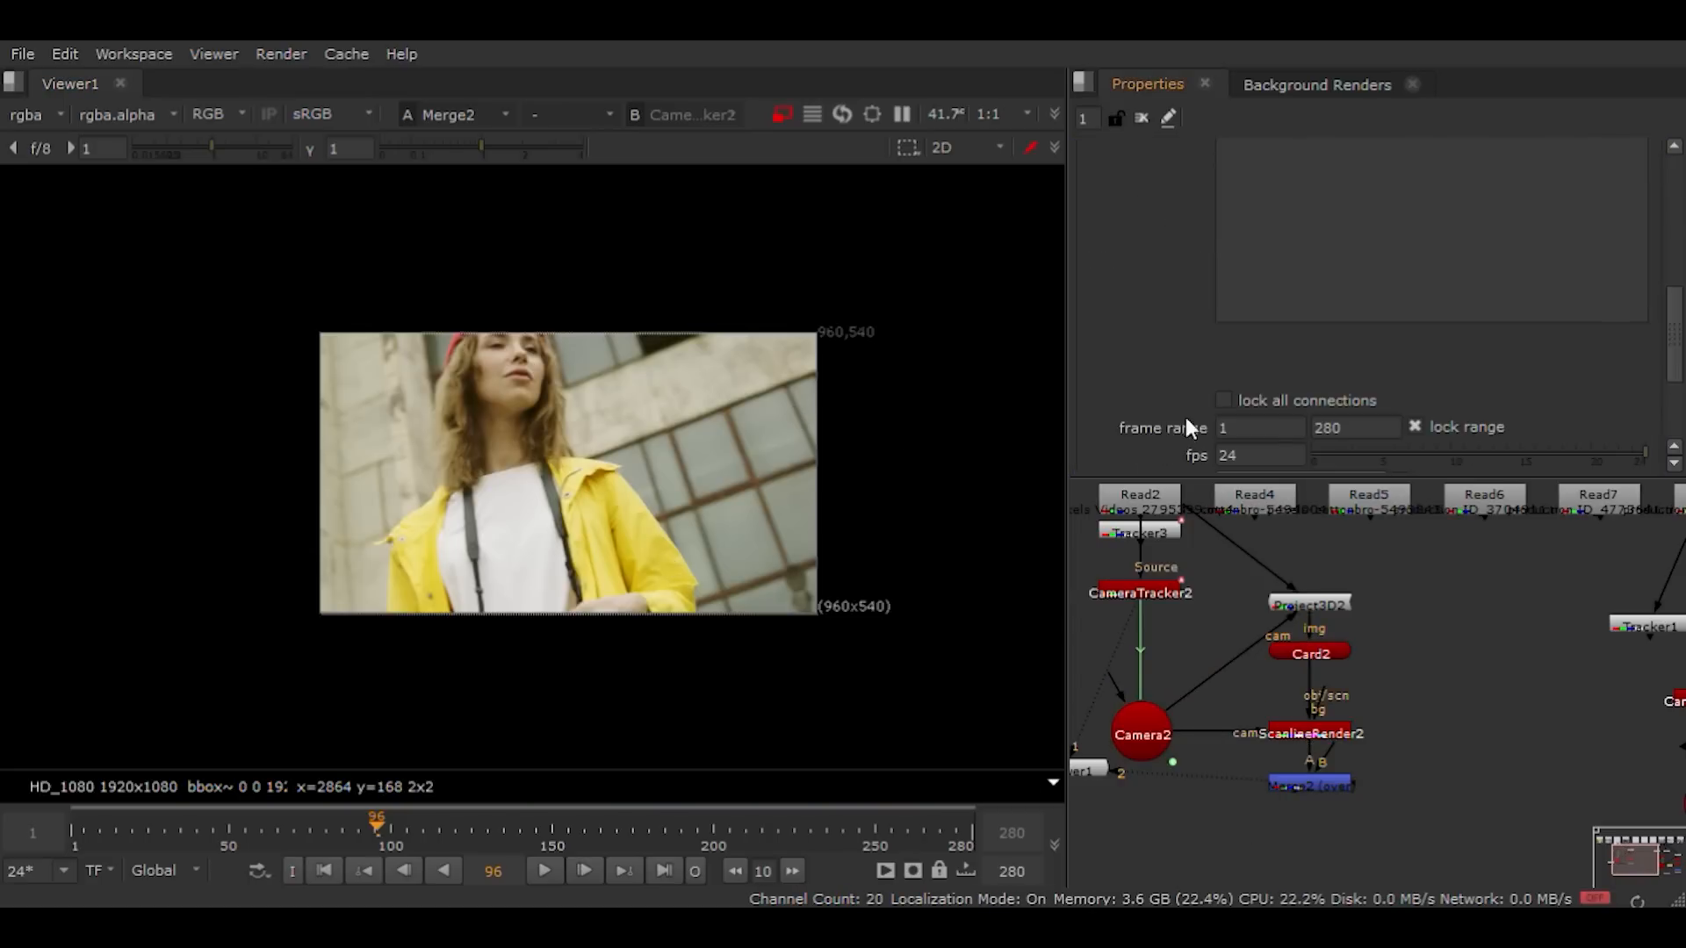
key(1)
scroll(917, 520, down, 4)
scroll(1203, 360, down, 3)
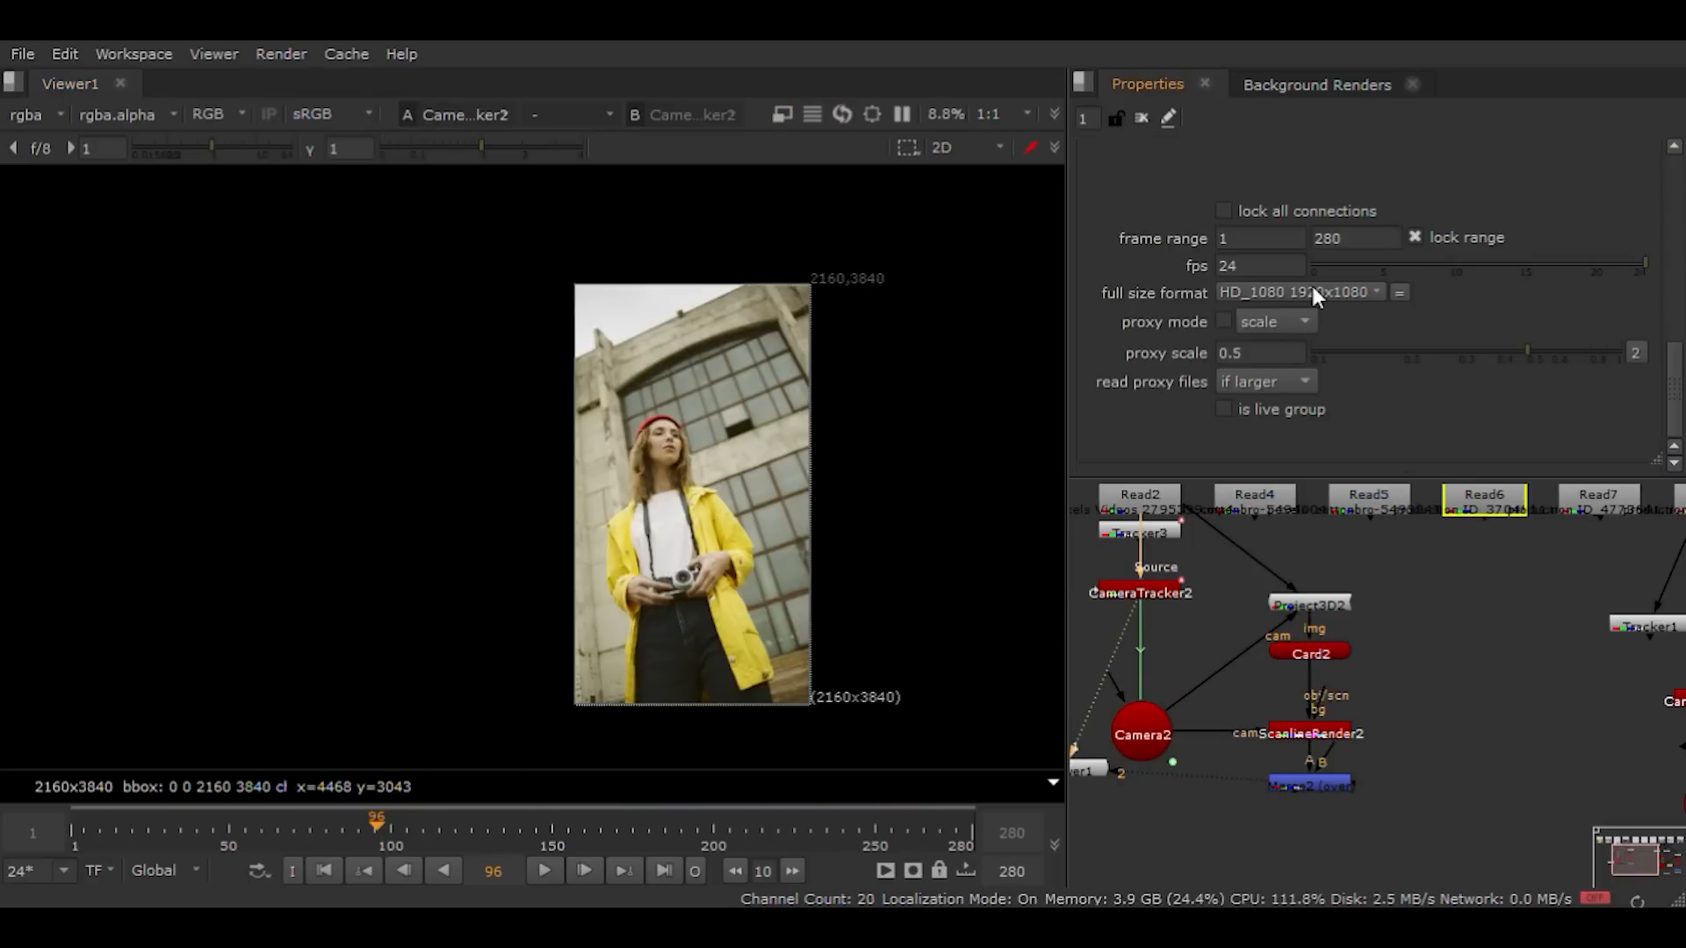
click(1305, 839)
key(2)
scroll(680, 493, up, 1)
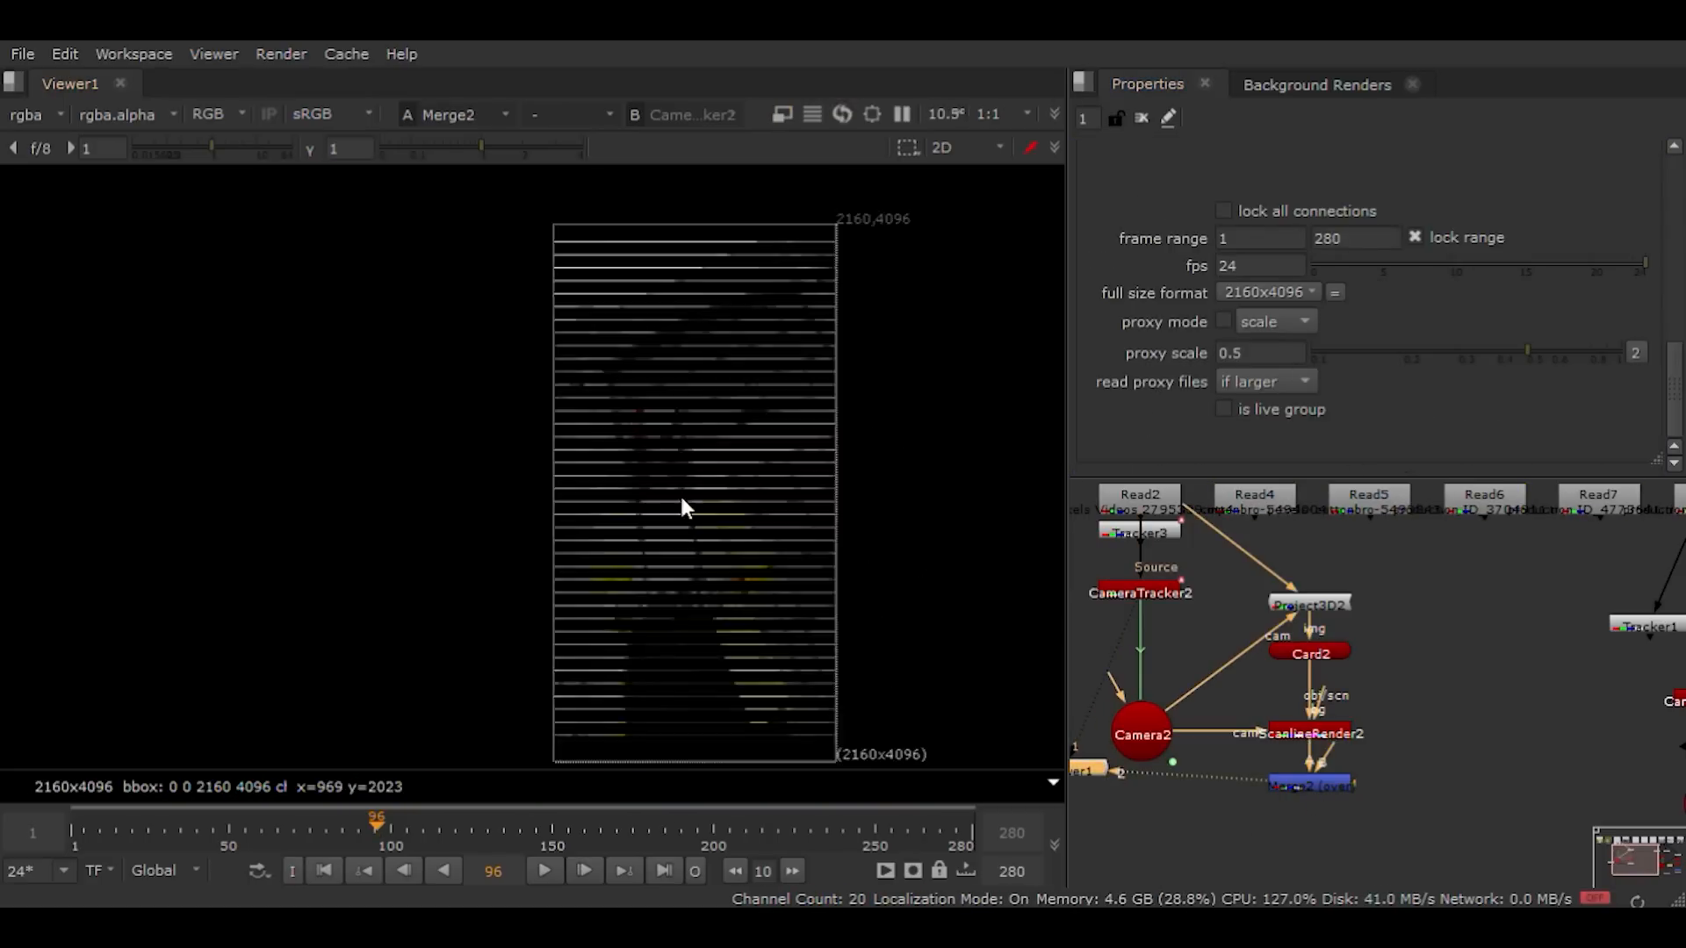
middle_drag(747, 493, 643, 458)
Step: Insert a FrameHold node between Camera2 and ScanlineRender2's cam input
middle_drag(1210, 778, 1245, 824)
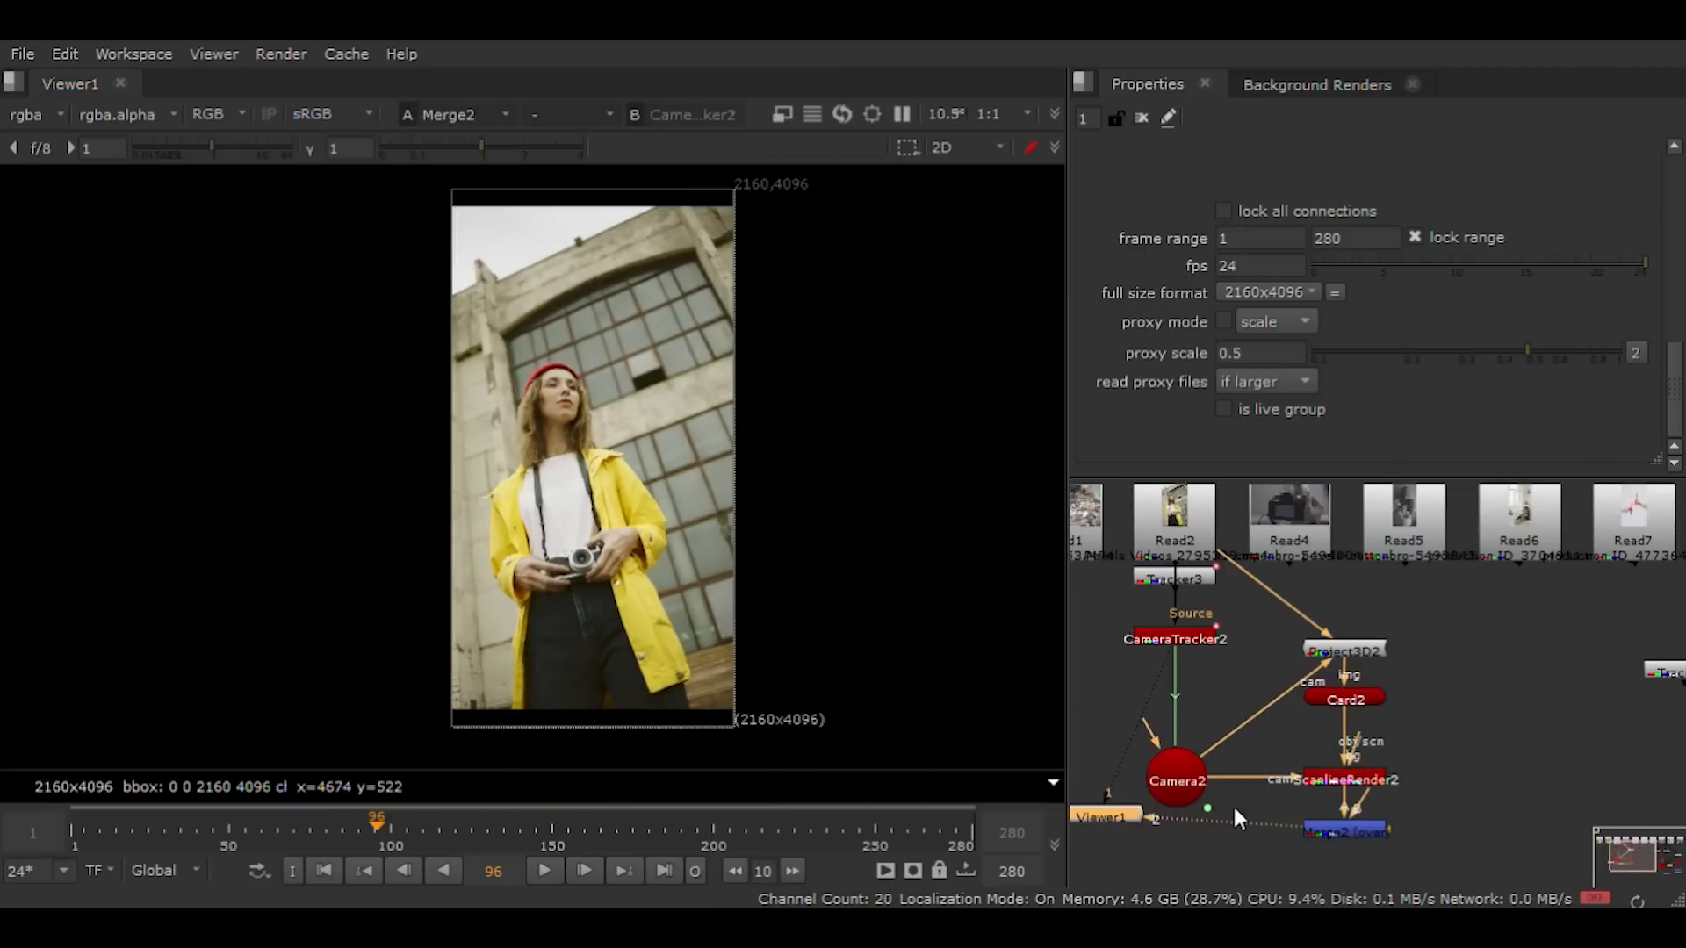
key(h)
drag(1146, 734, 1247, 777)
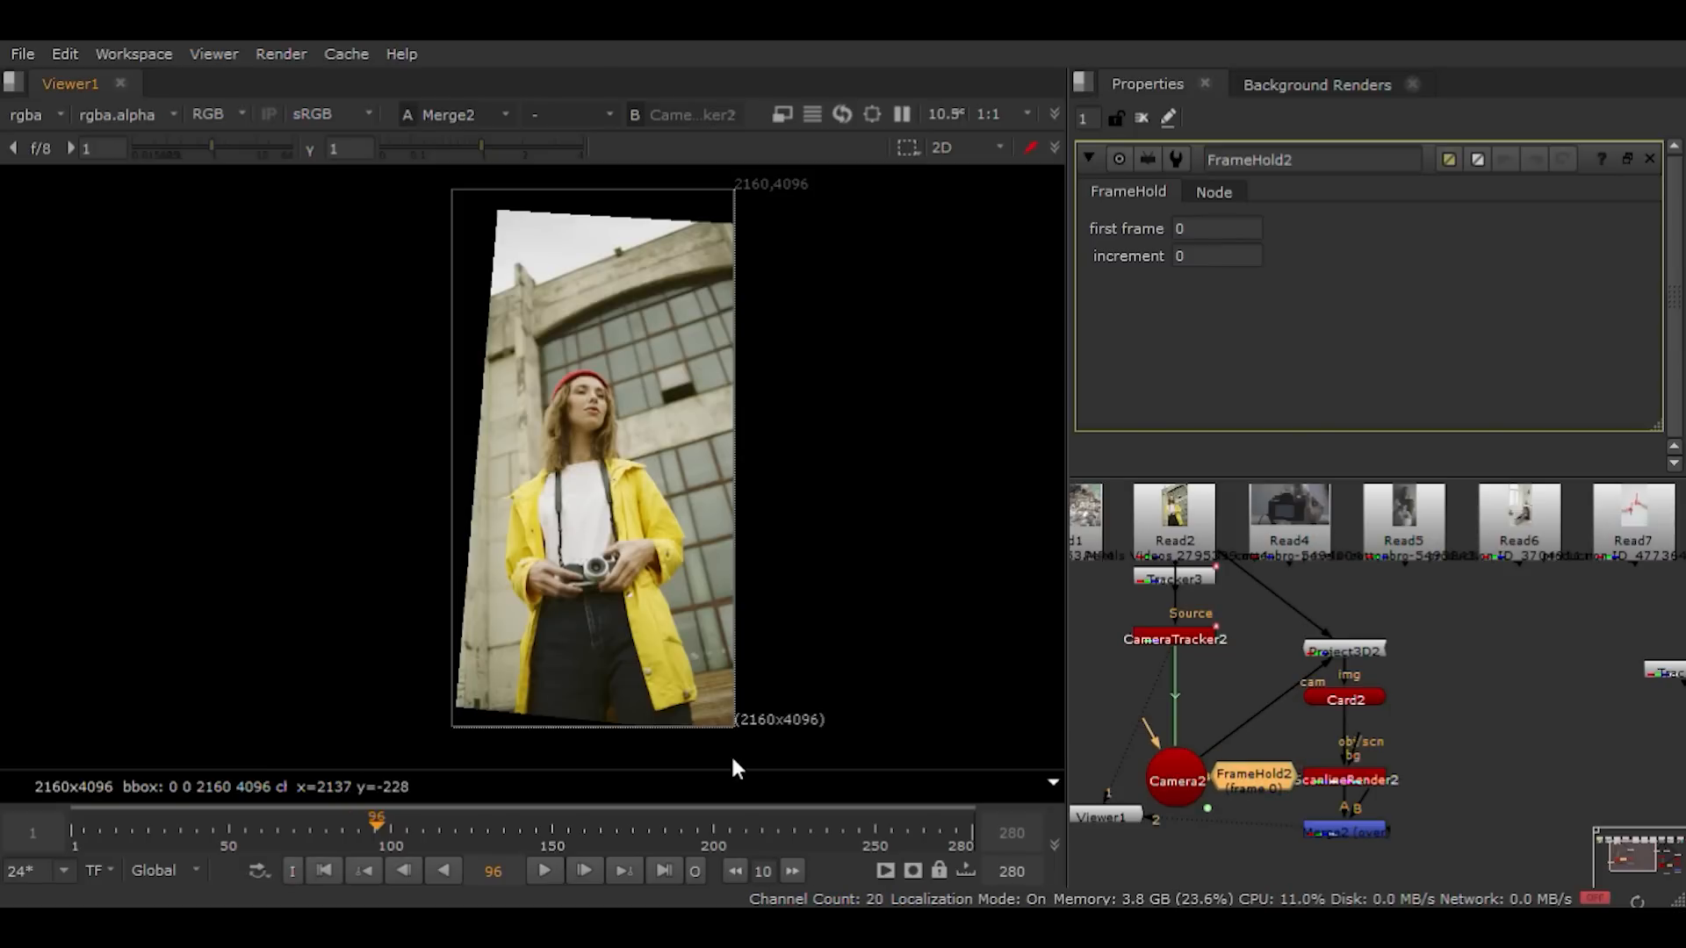
Step: Look up Tracker3's reference frame and set the FrameHold's first frame to 251 to match it
click(1159, 581)
double_click(1157, 578)
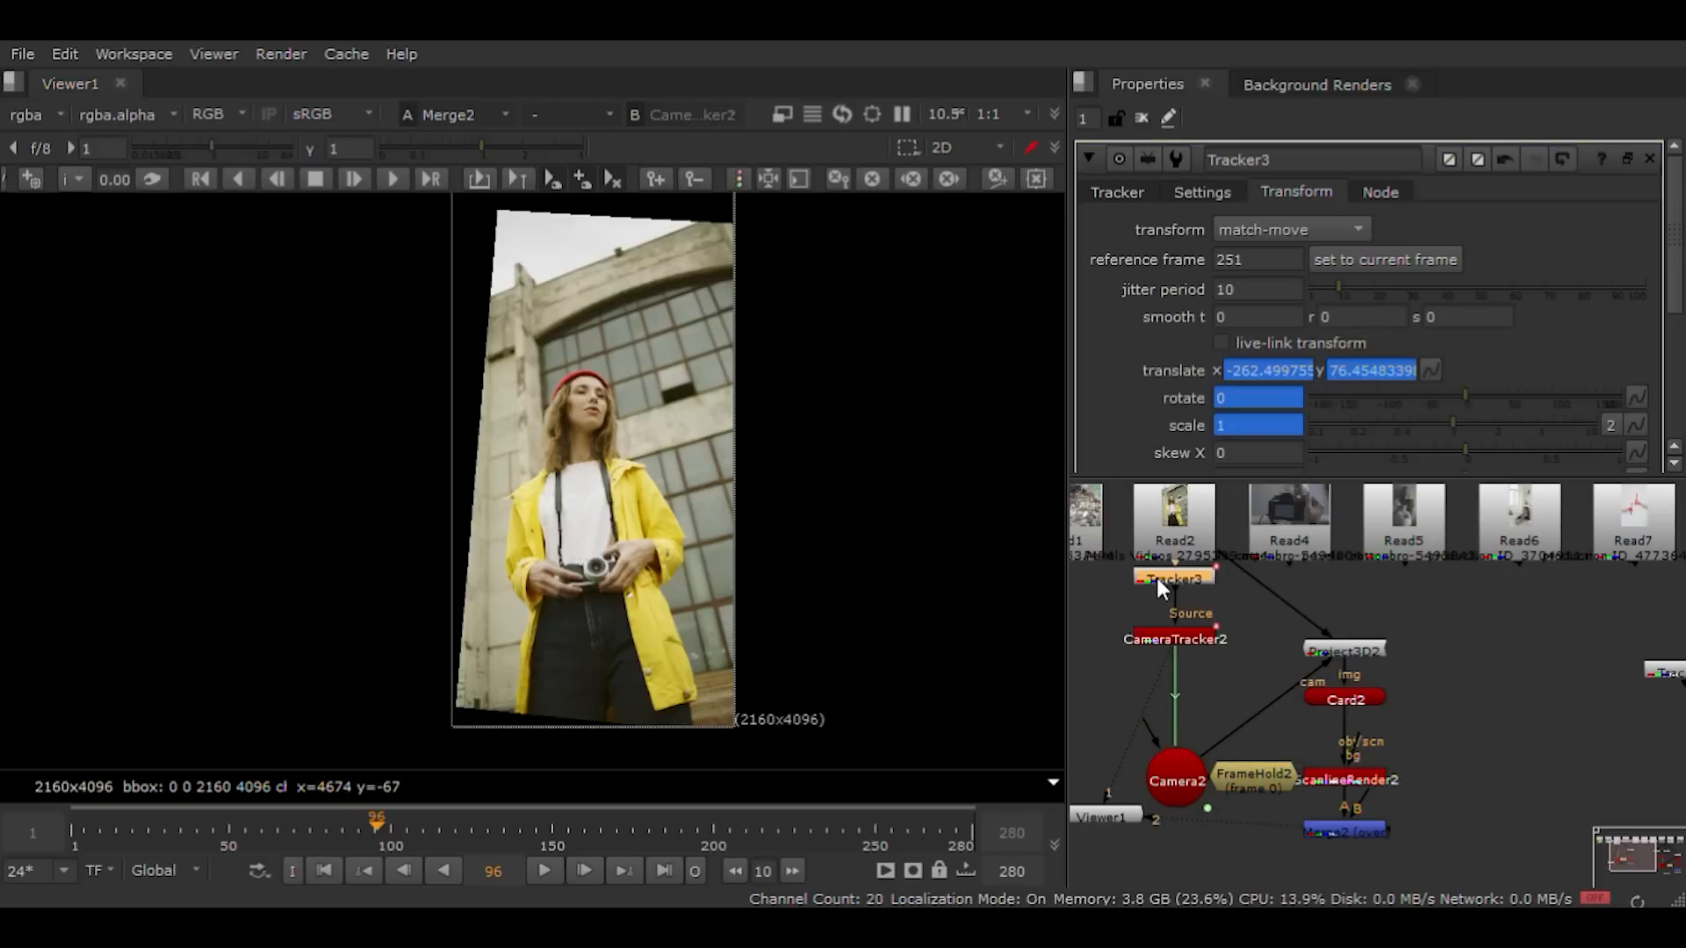
double_click(1261, 781)
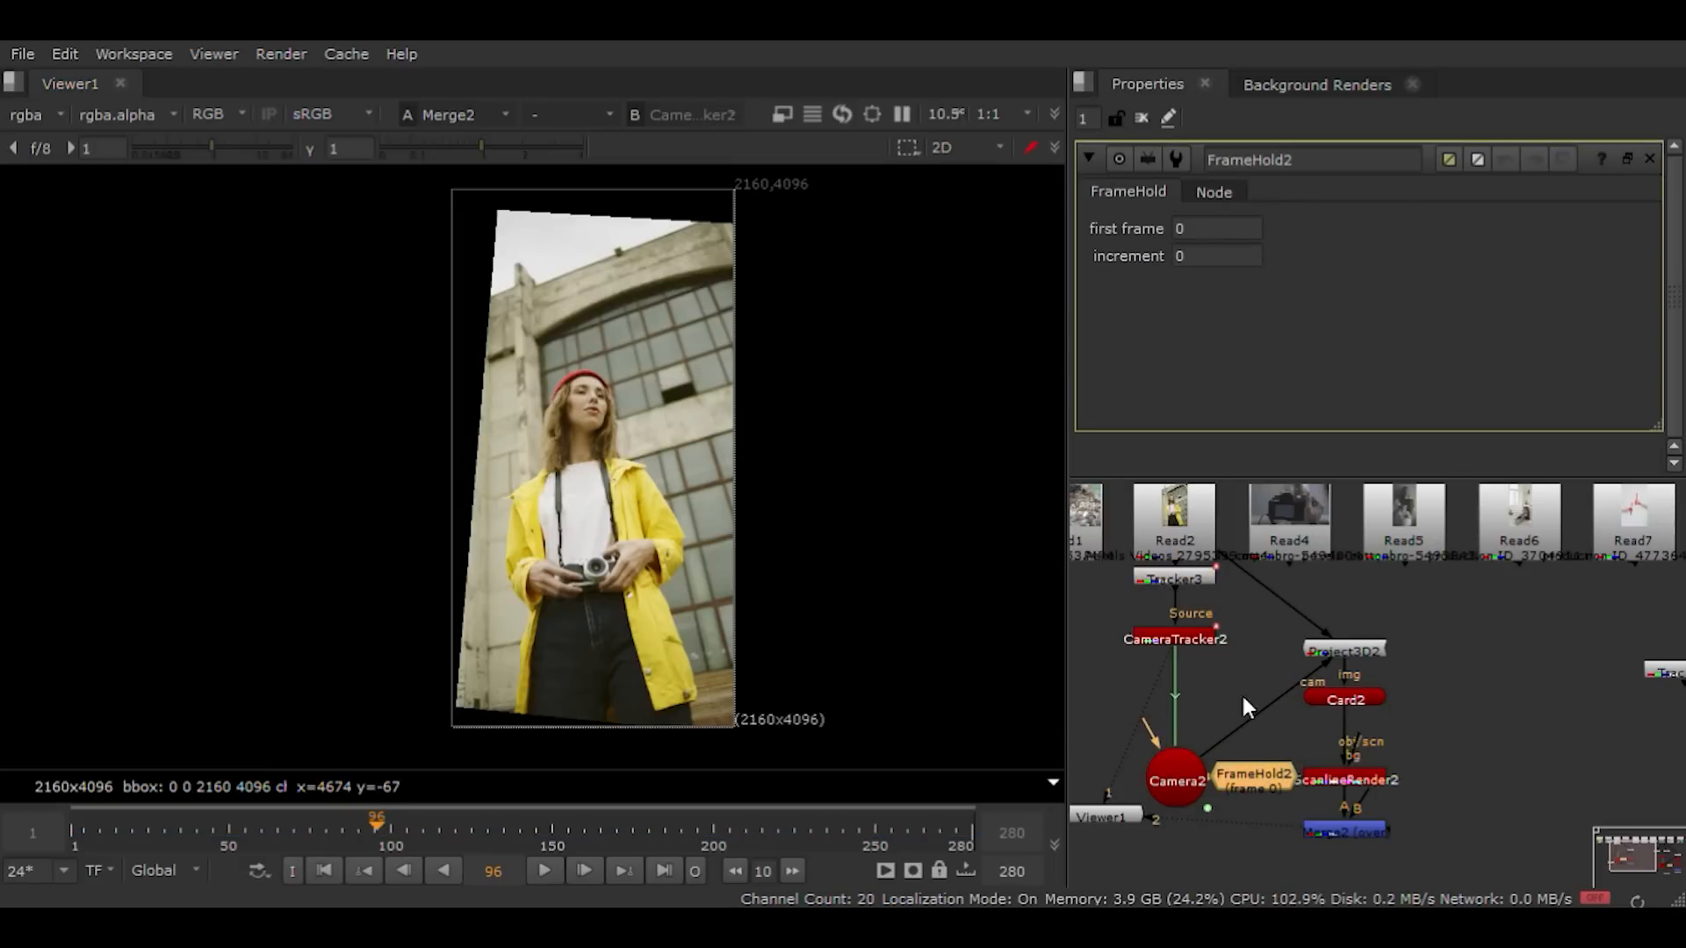
click(1216, 228)
text(251)
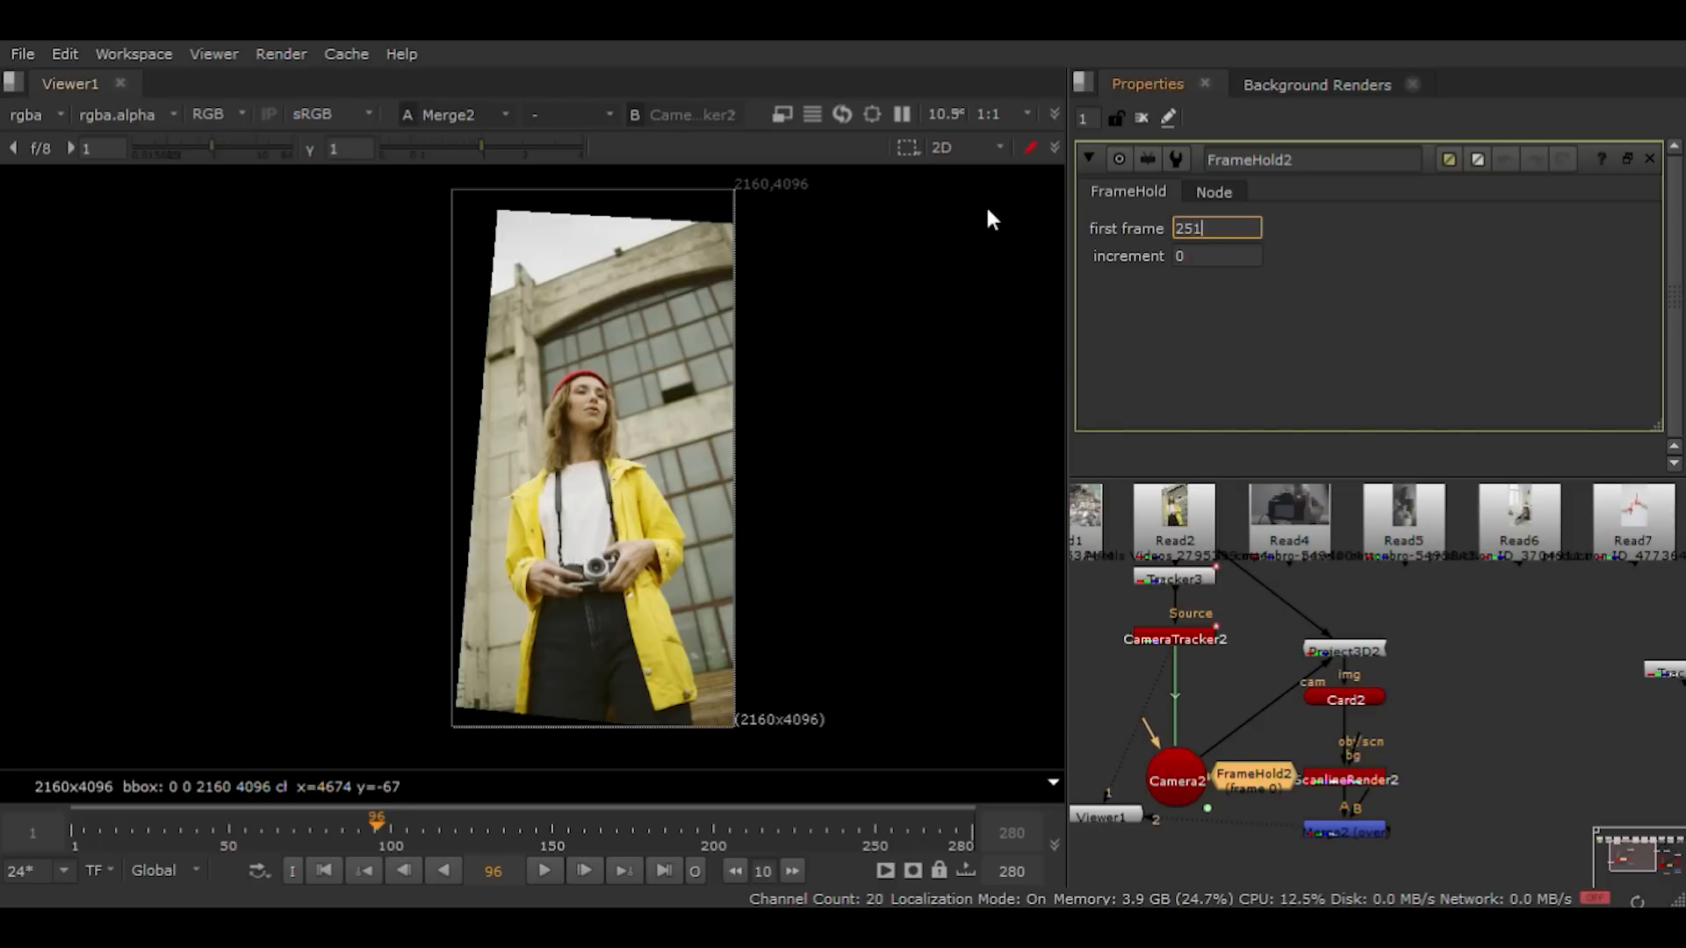
key(Return)
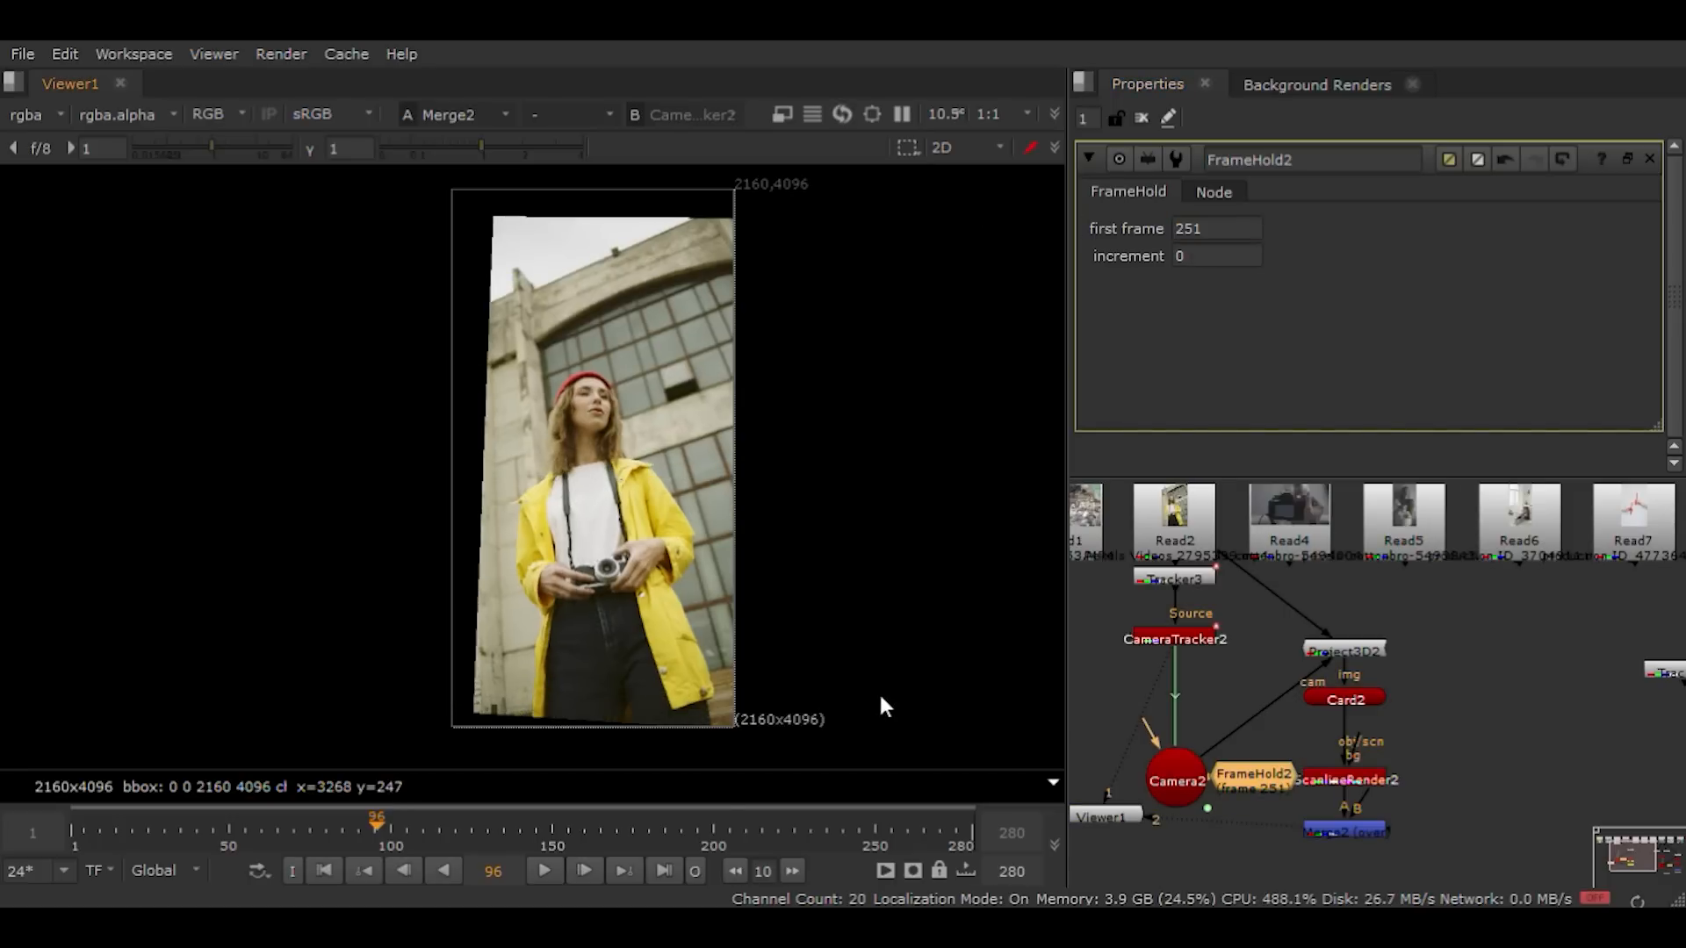
Step: Play back and scrub through the Merge2 output to review the stabilised shot
click(545, 869)
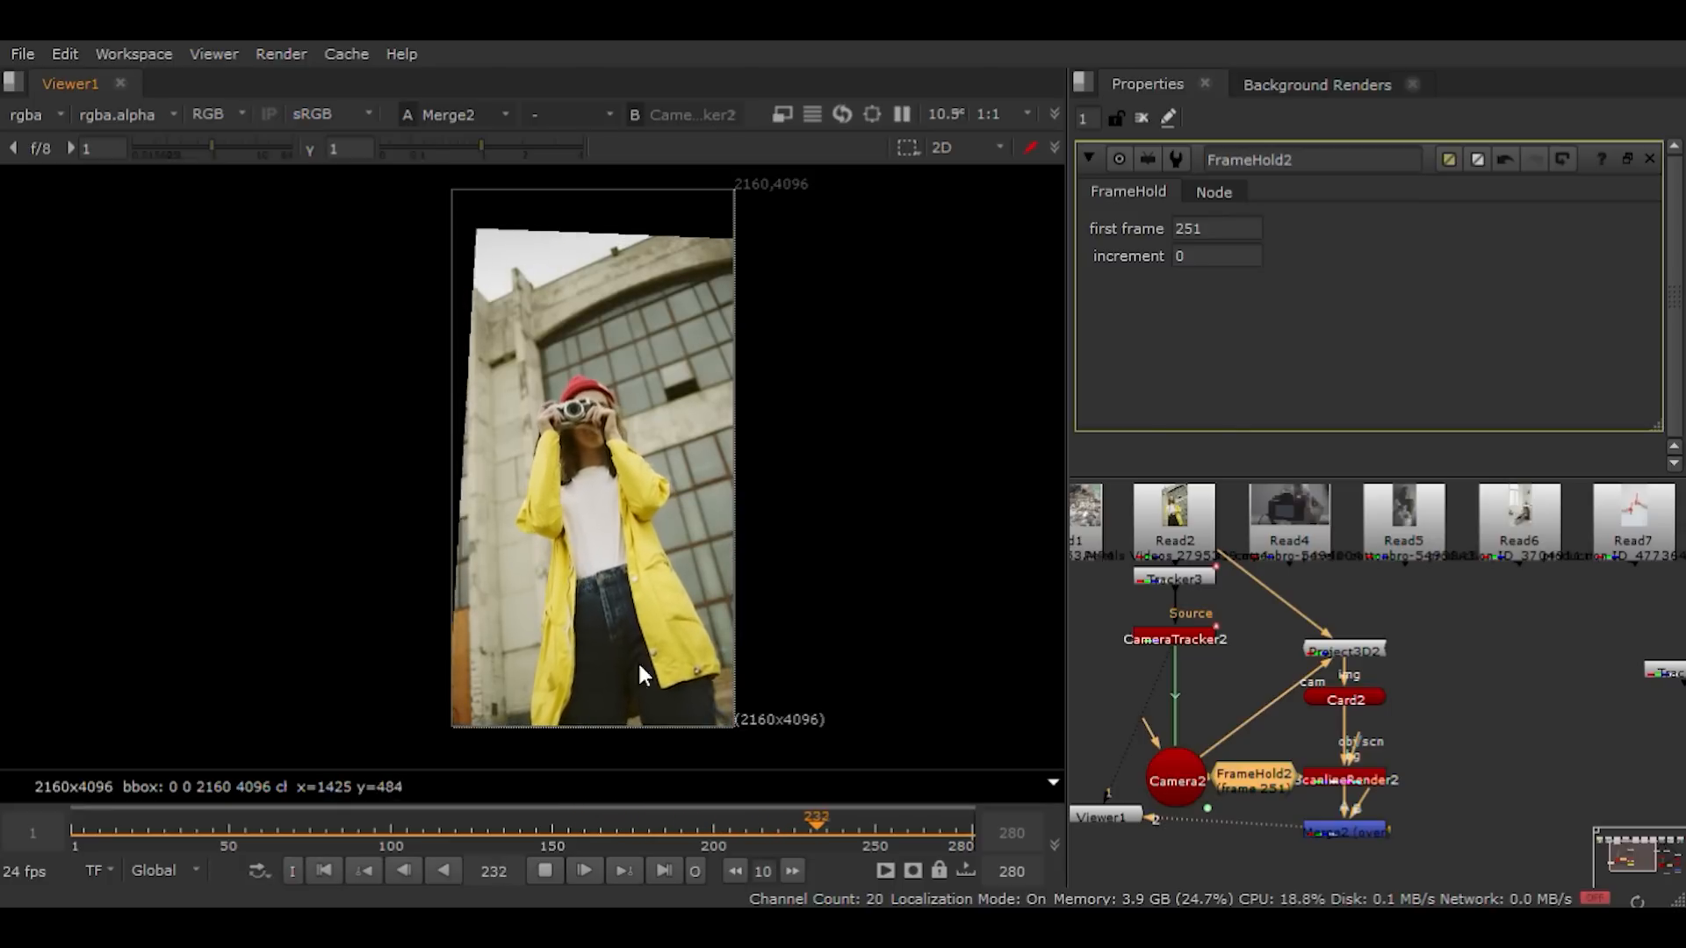
click(548, 870)
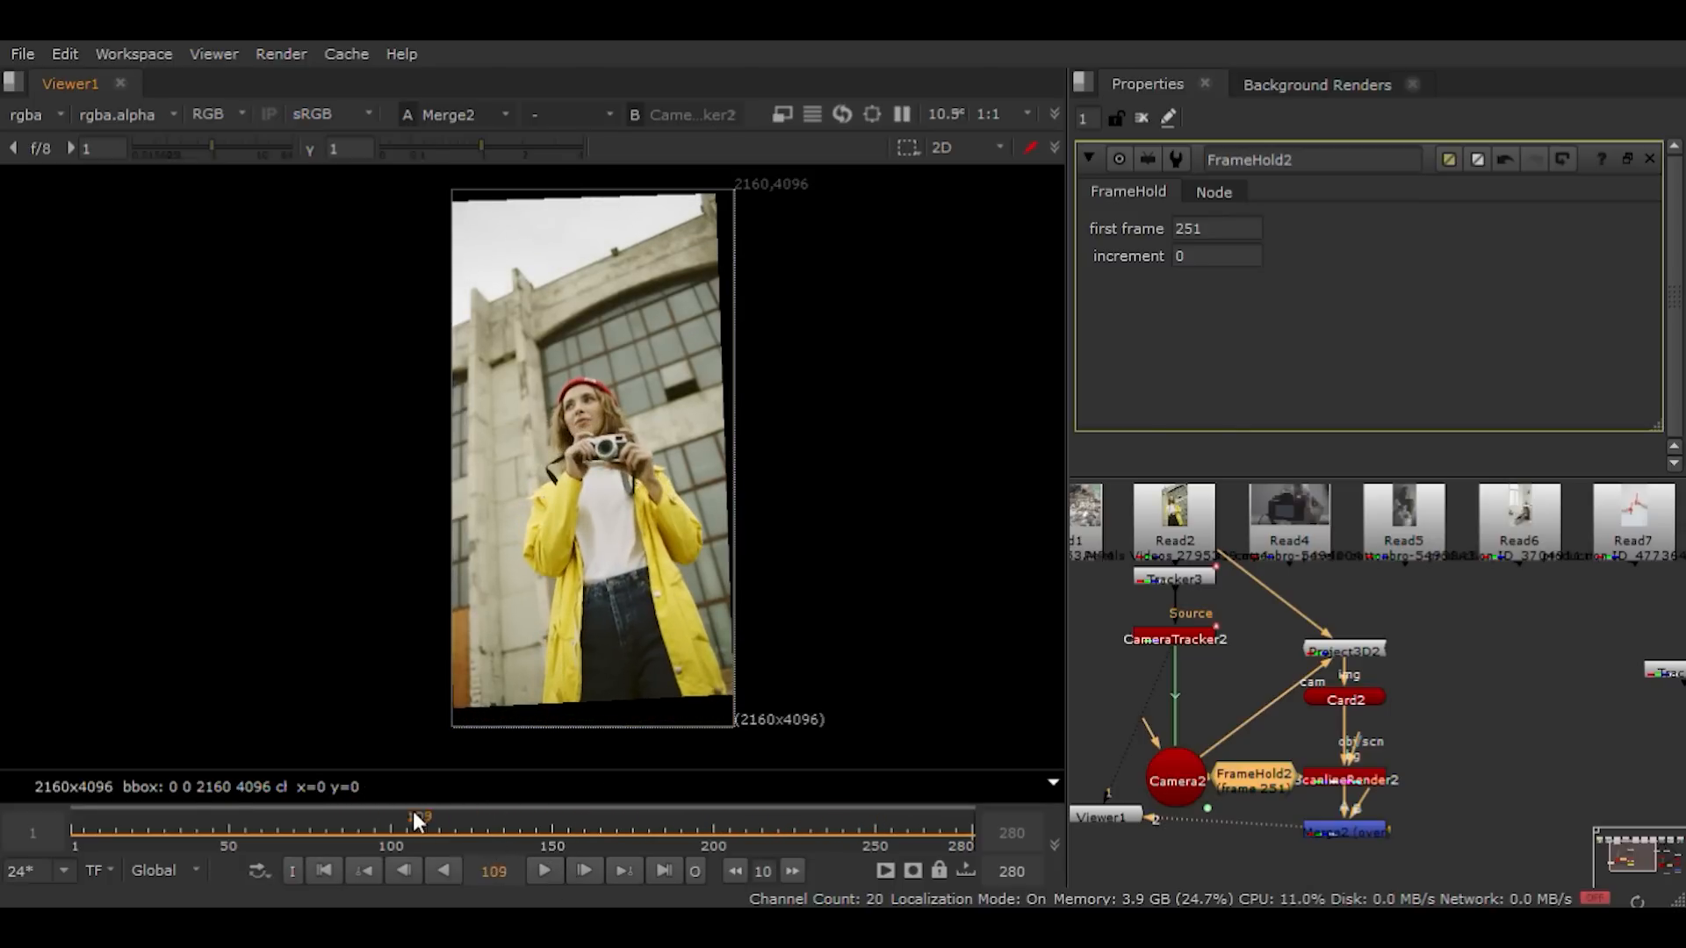
click(117, 829)
drag(117, 830, 559, 844)
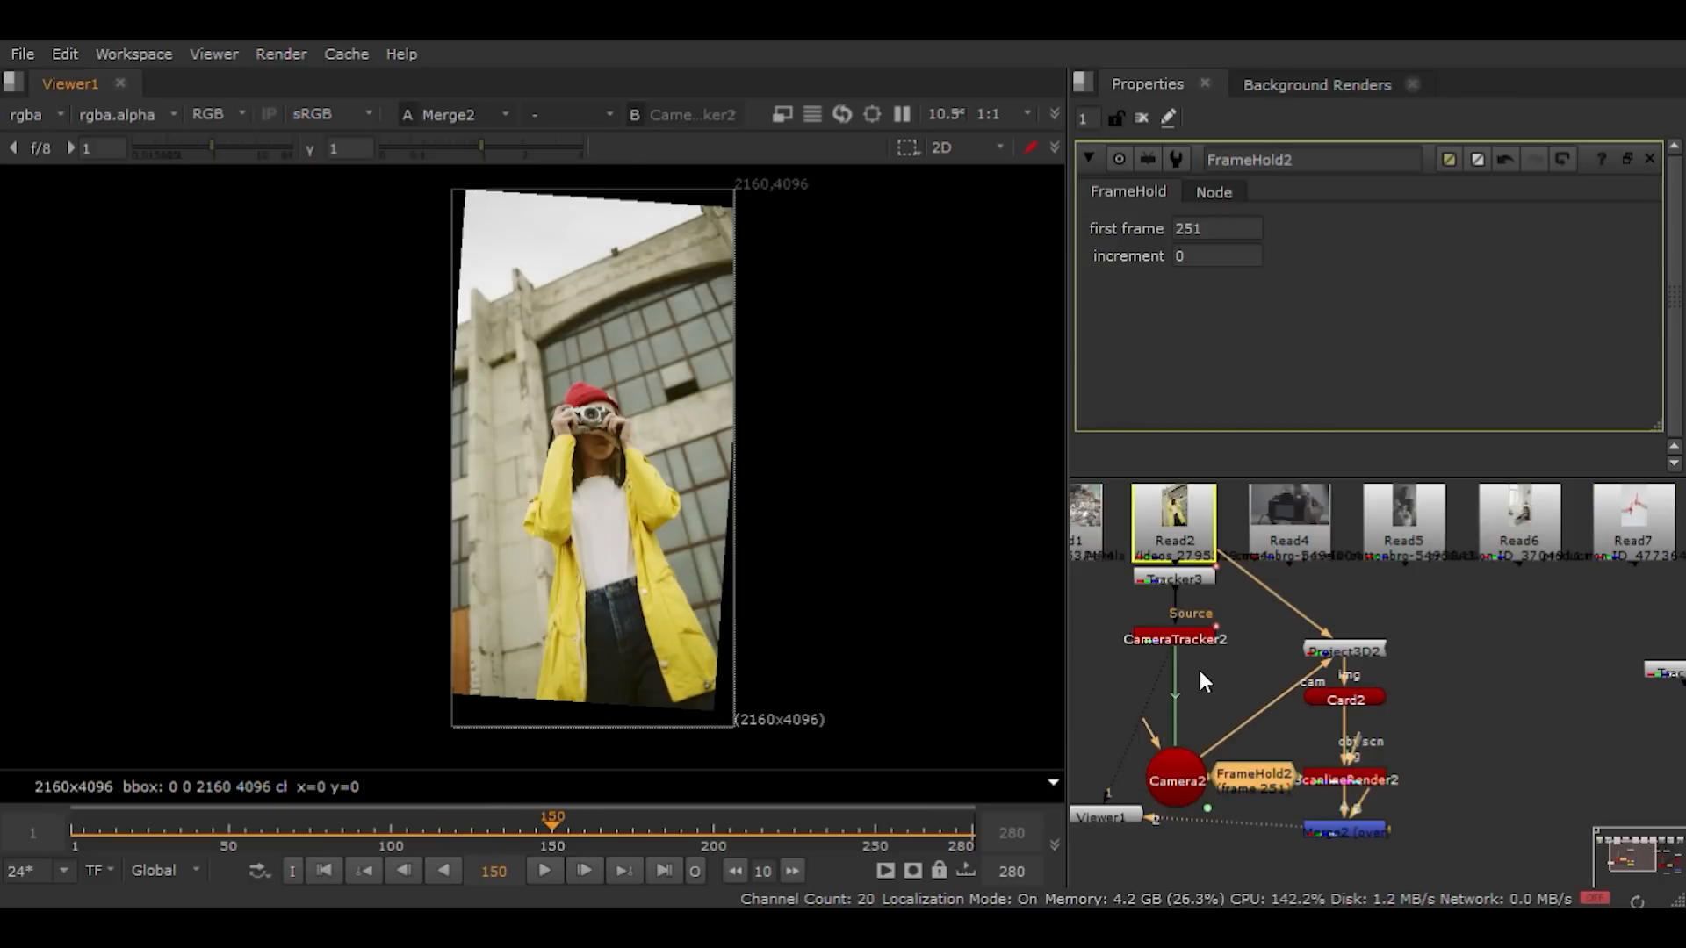
Step: Extract two of CameraTracker2's auto tracks, one on the wall beside the woman's elbow and one at the open window pane, as user tracks
double_click(1198, 640)
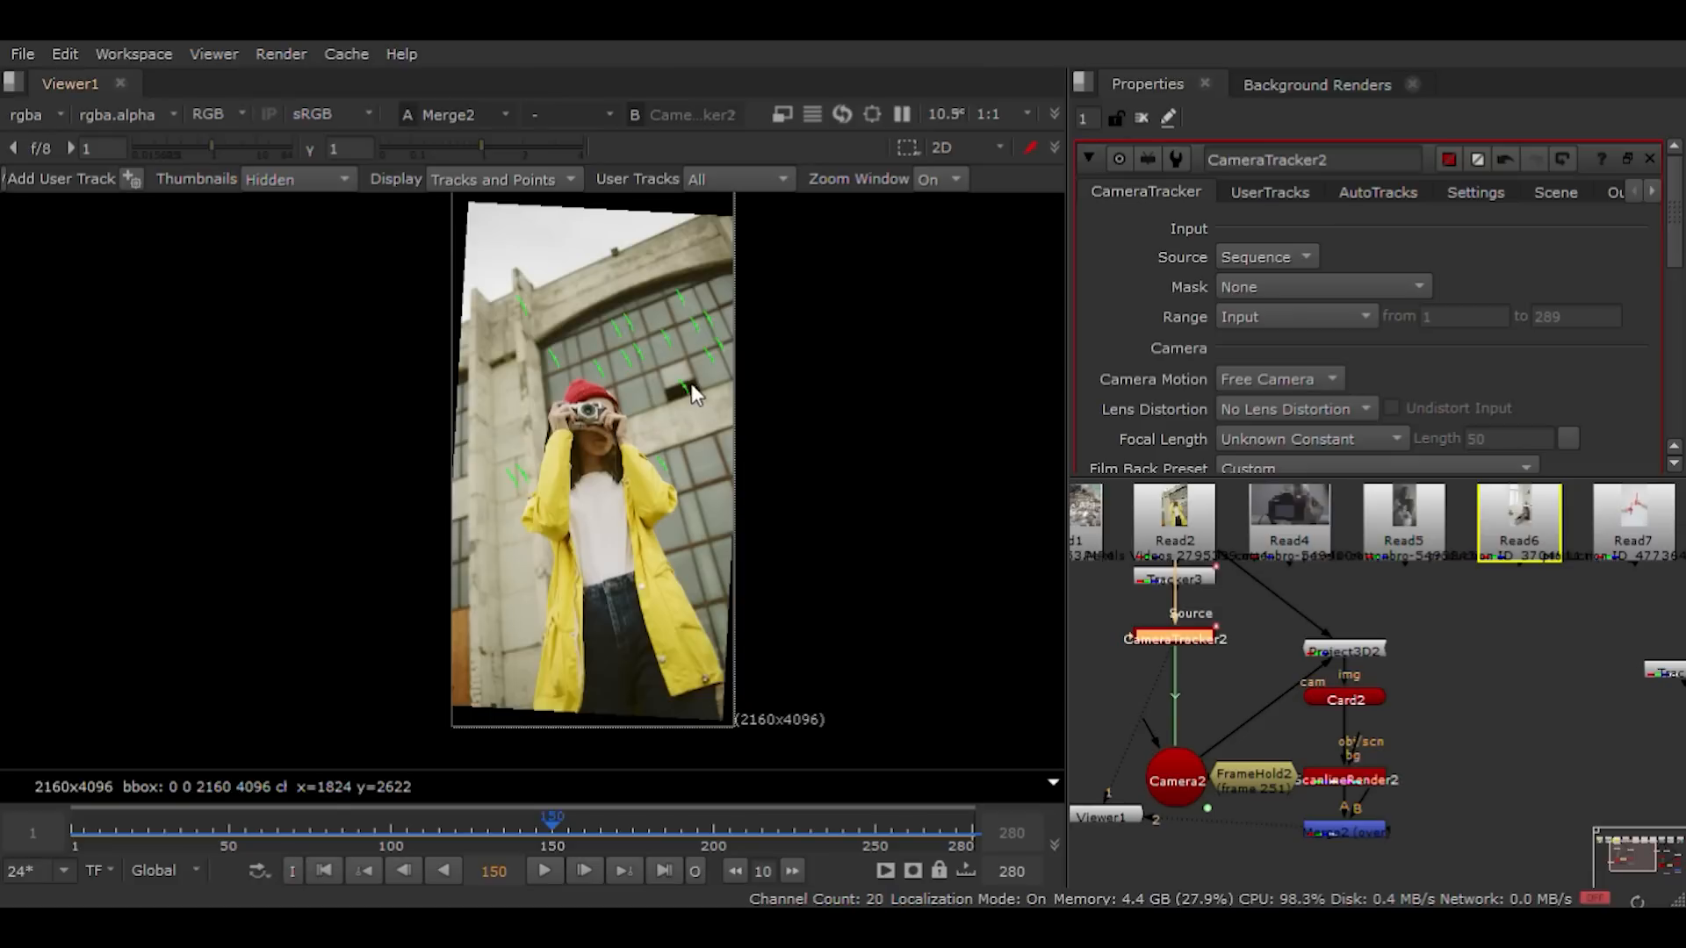
scroll(685, 386, up, 5)
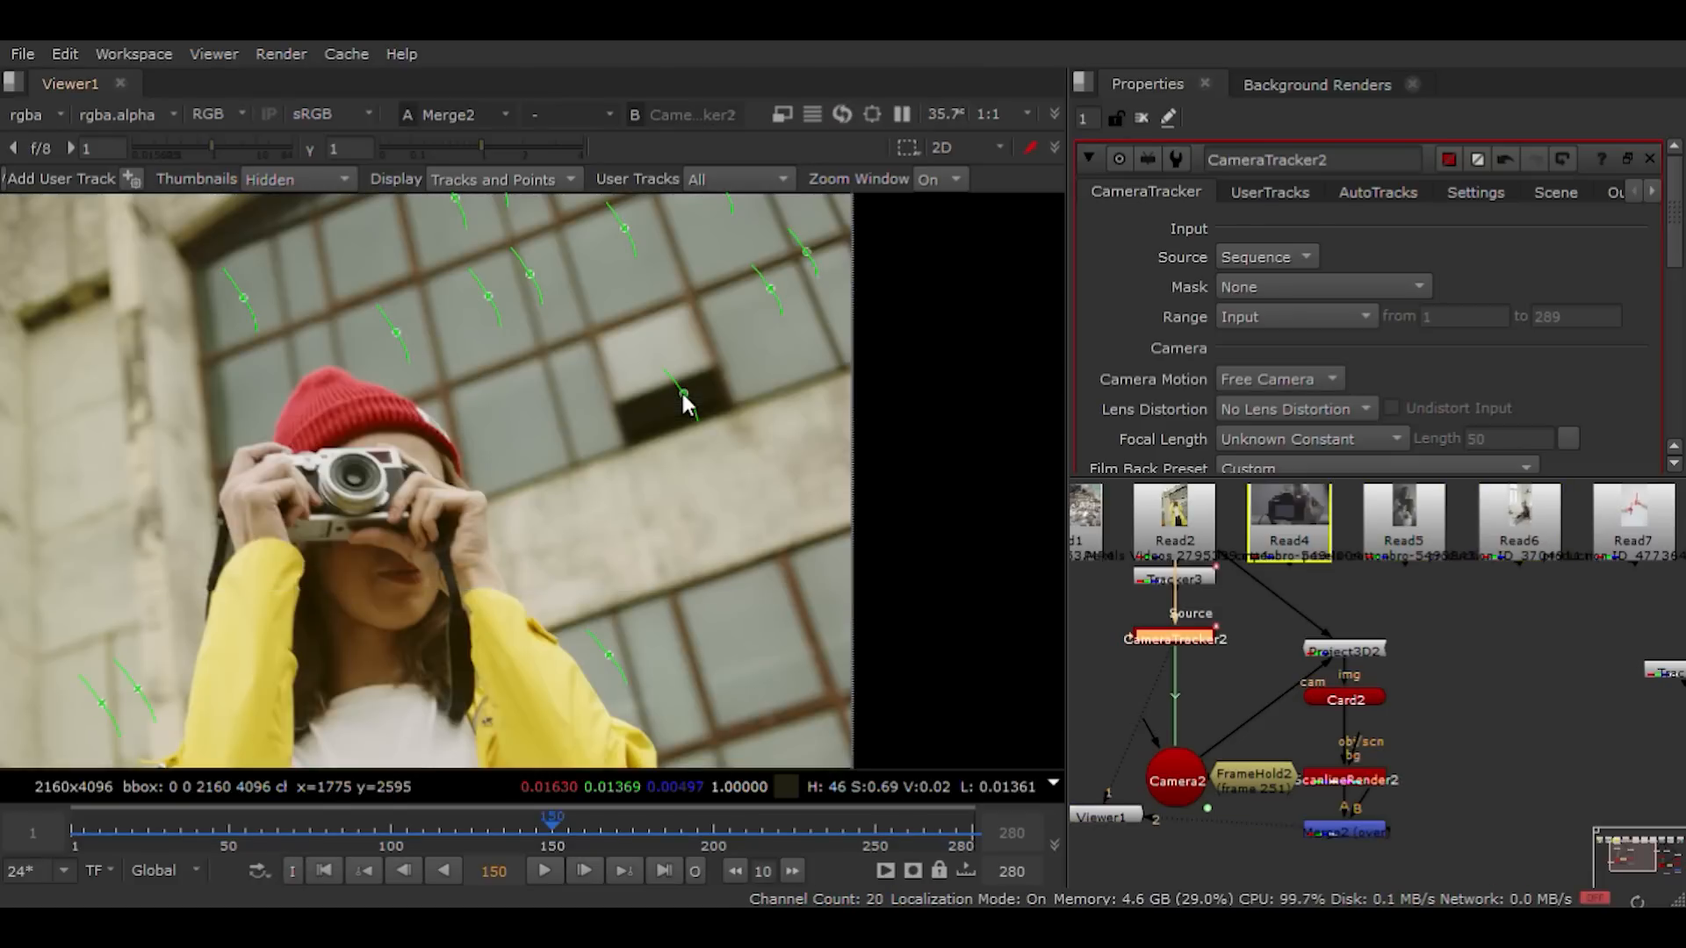
mouse_move(685, 397)
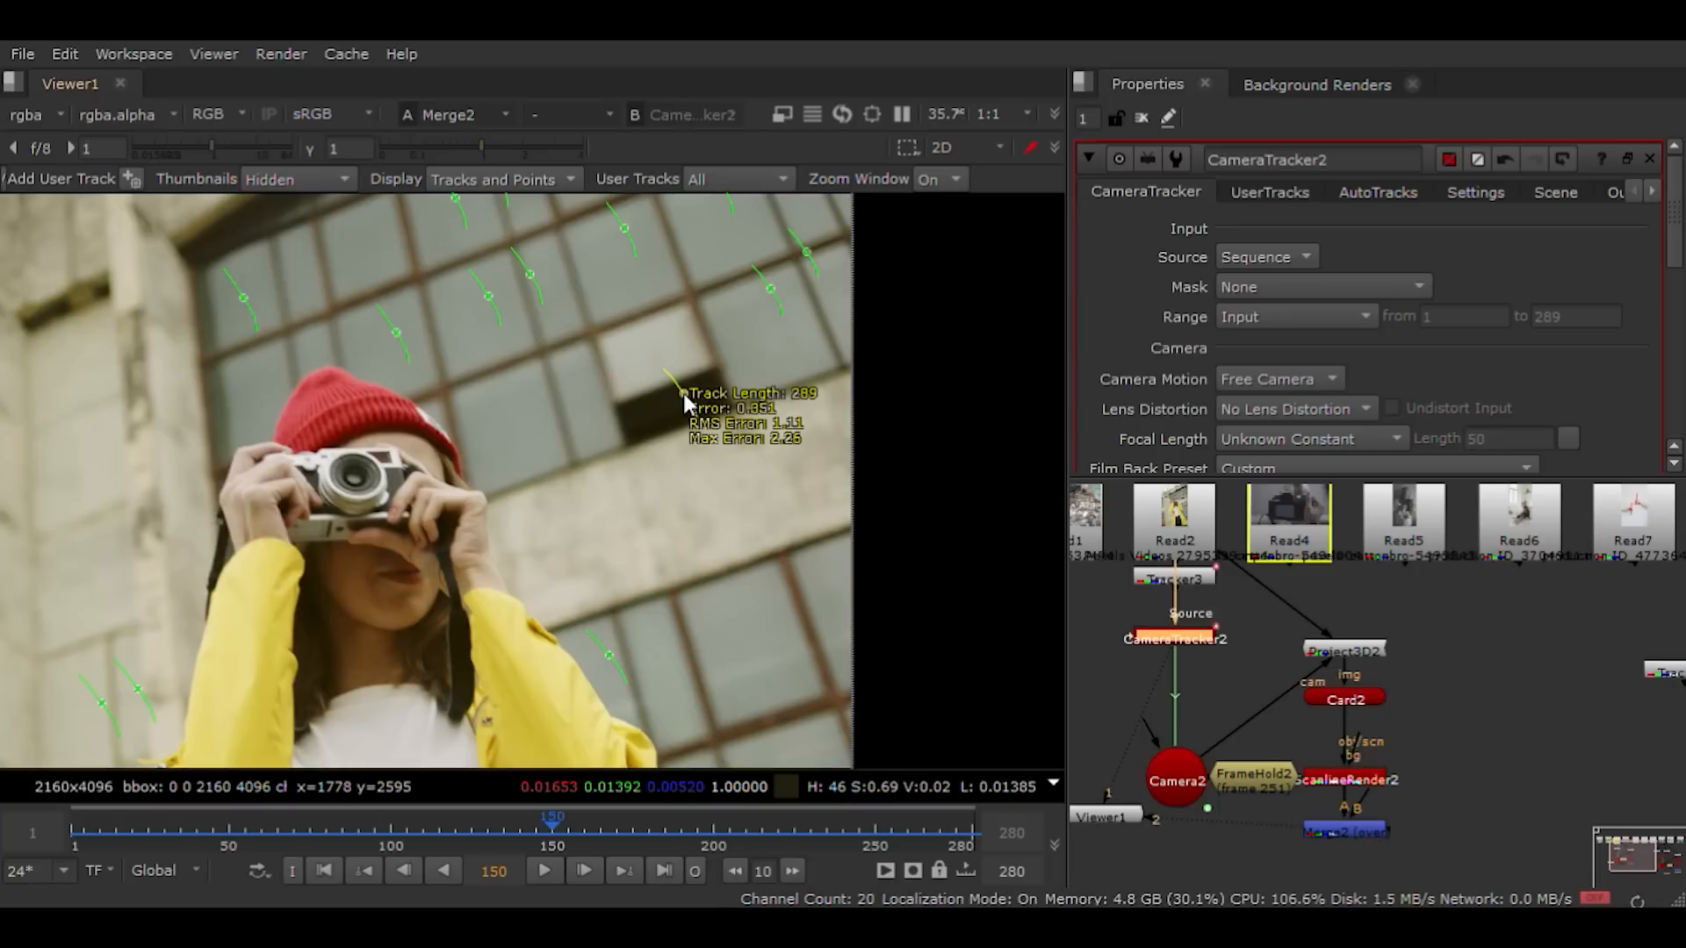
scroll(689, 402, down, 3)
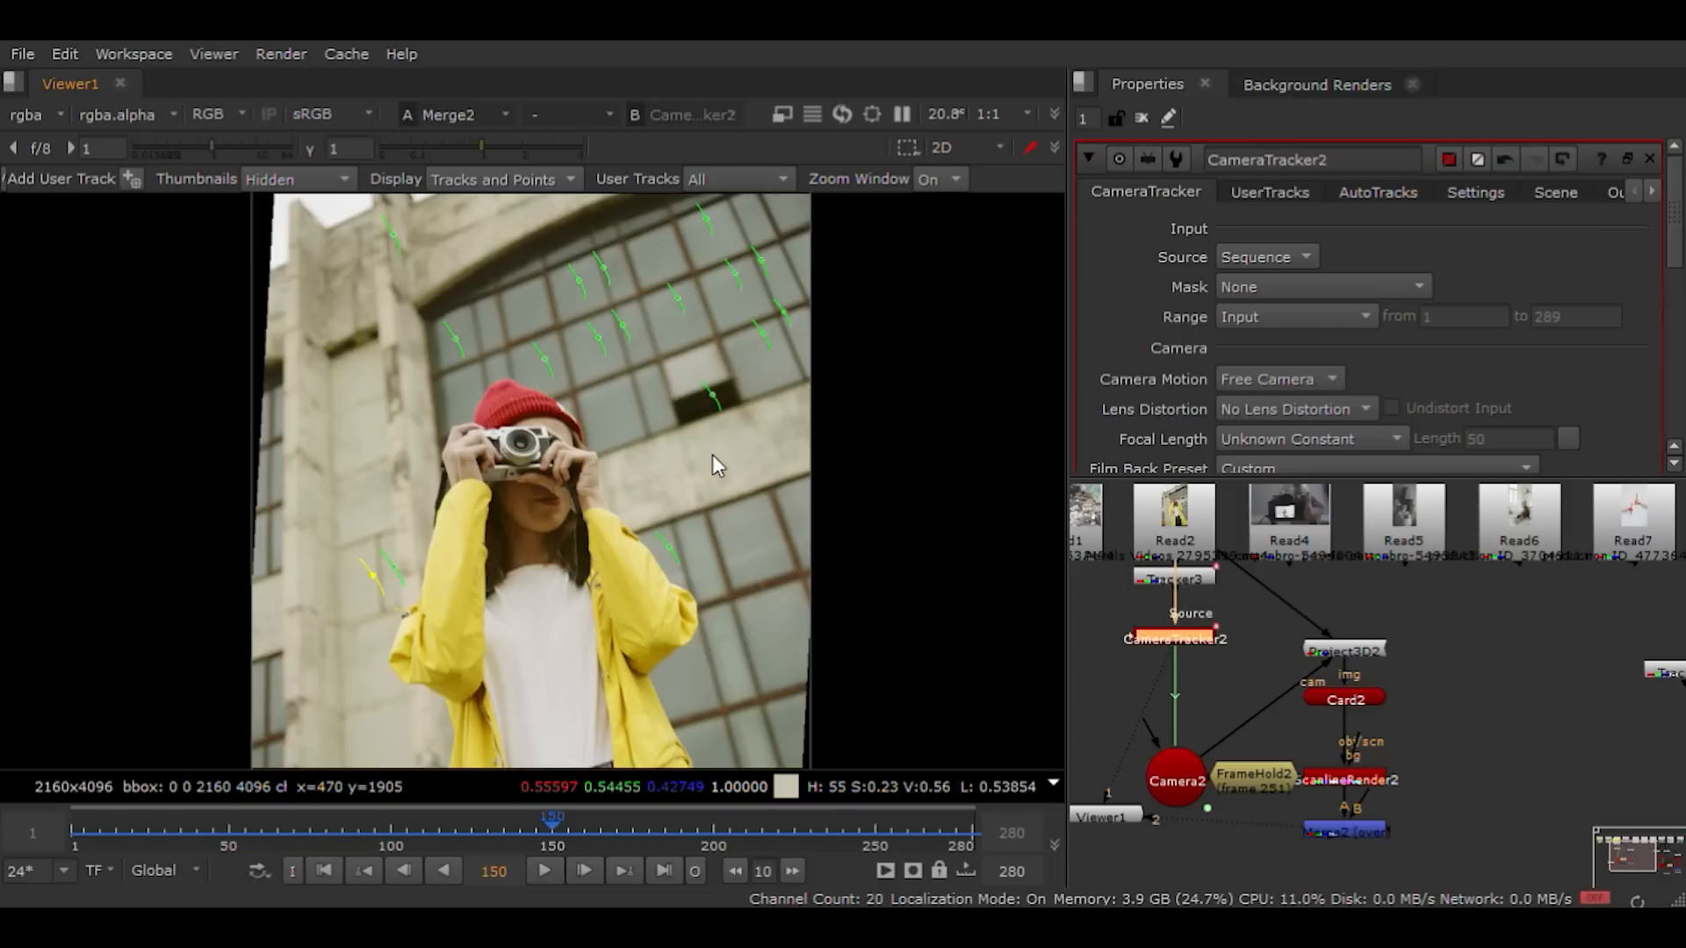
click(711, 396)
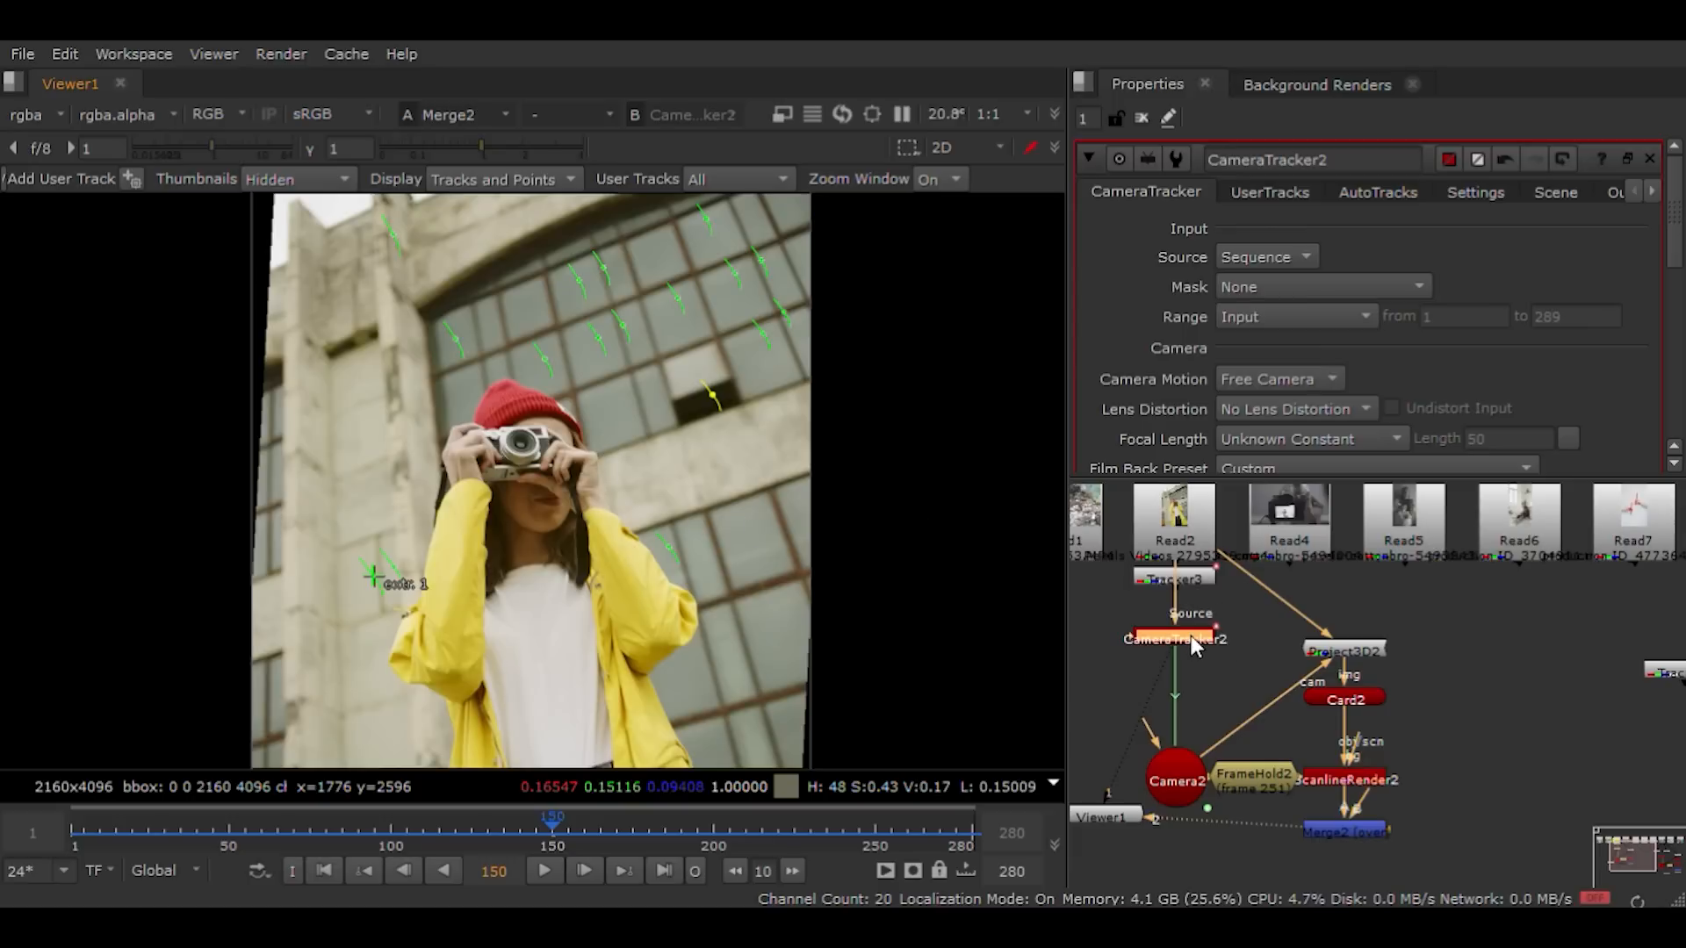
Step: Export the user tracks extr. 1 and extr. 2 as a Tracker node and position it below CameraTracker2
click(1269, 192)
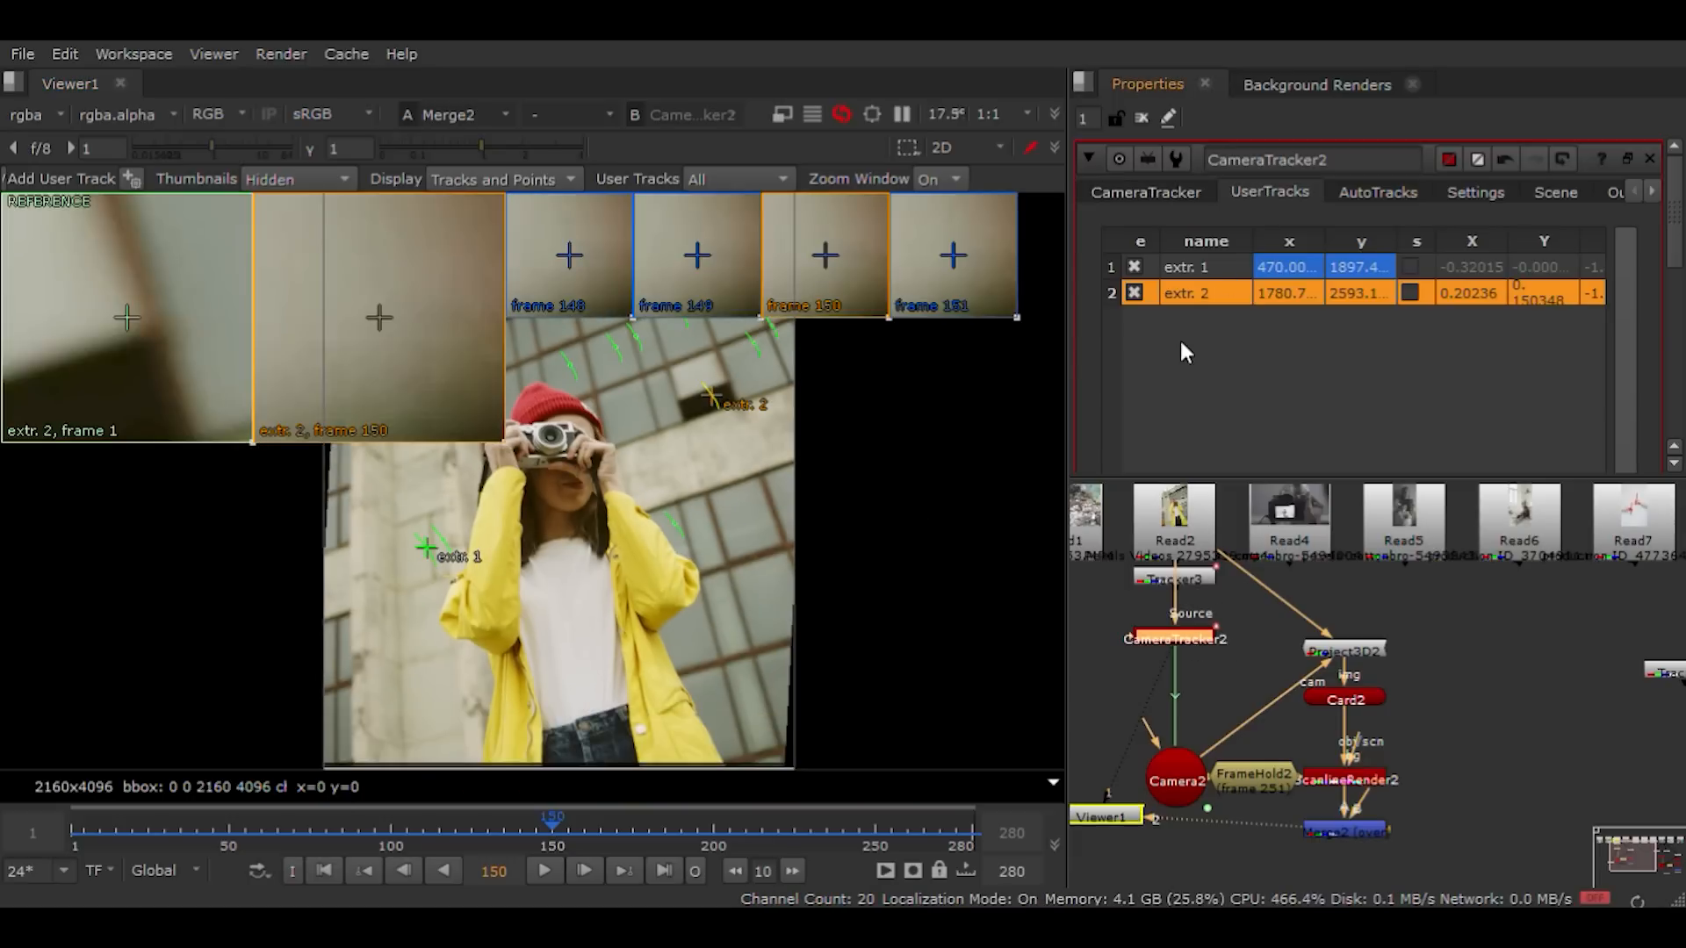
click(1209, 267)
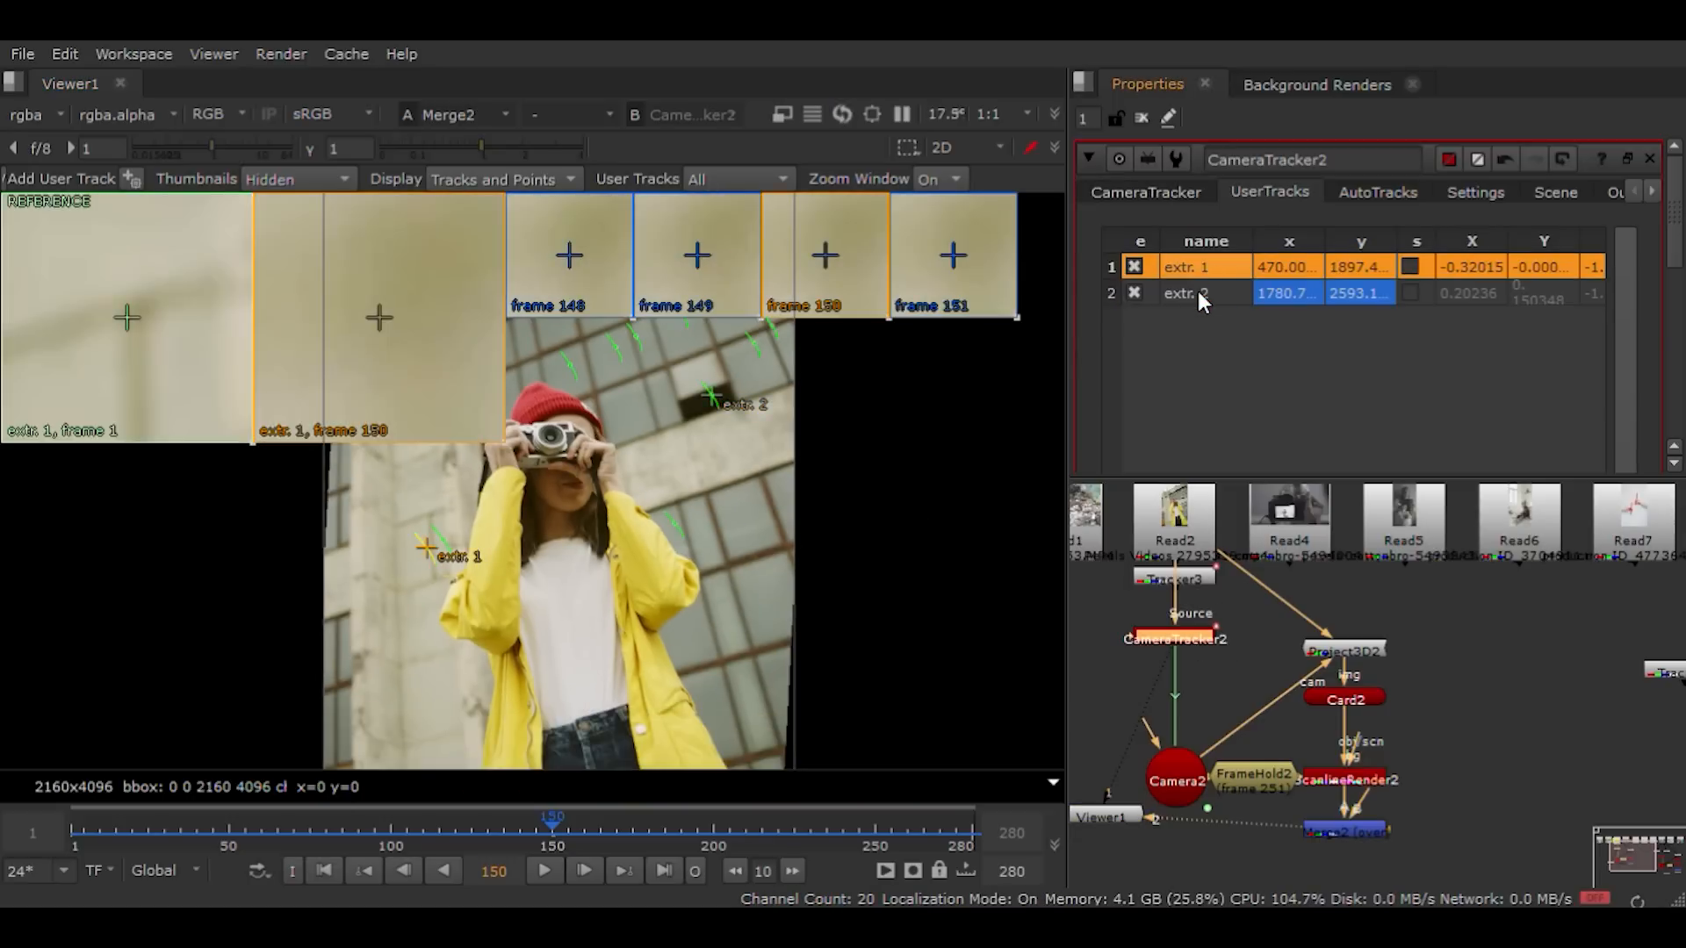
shift+click(1197, 291)
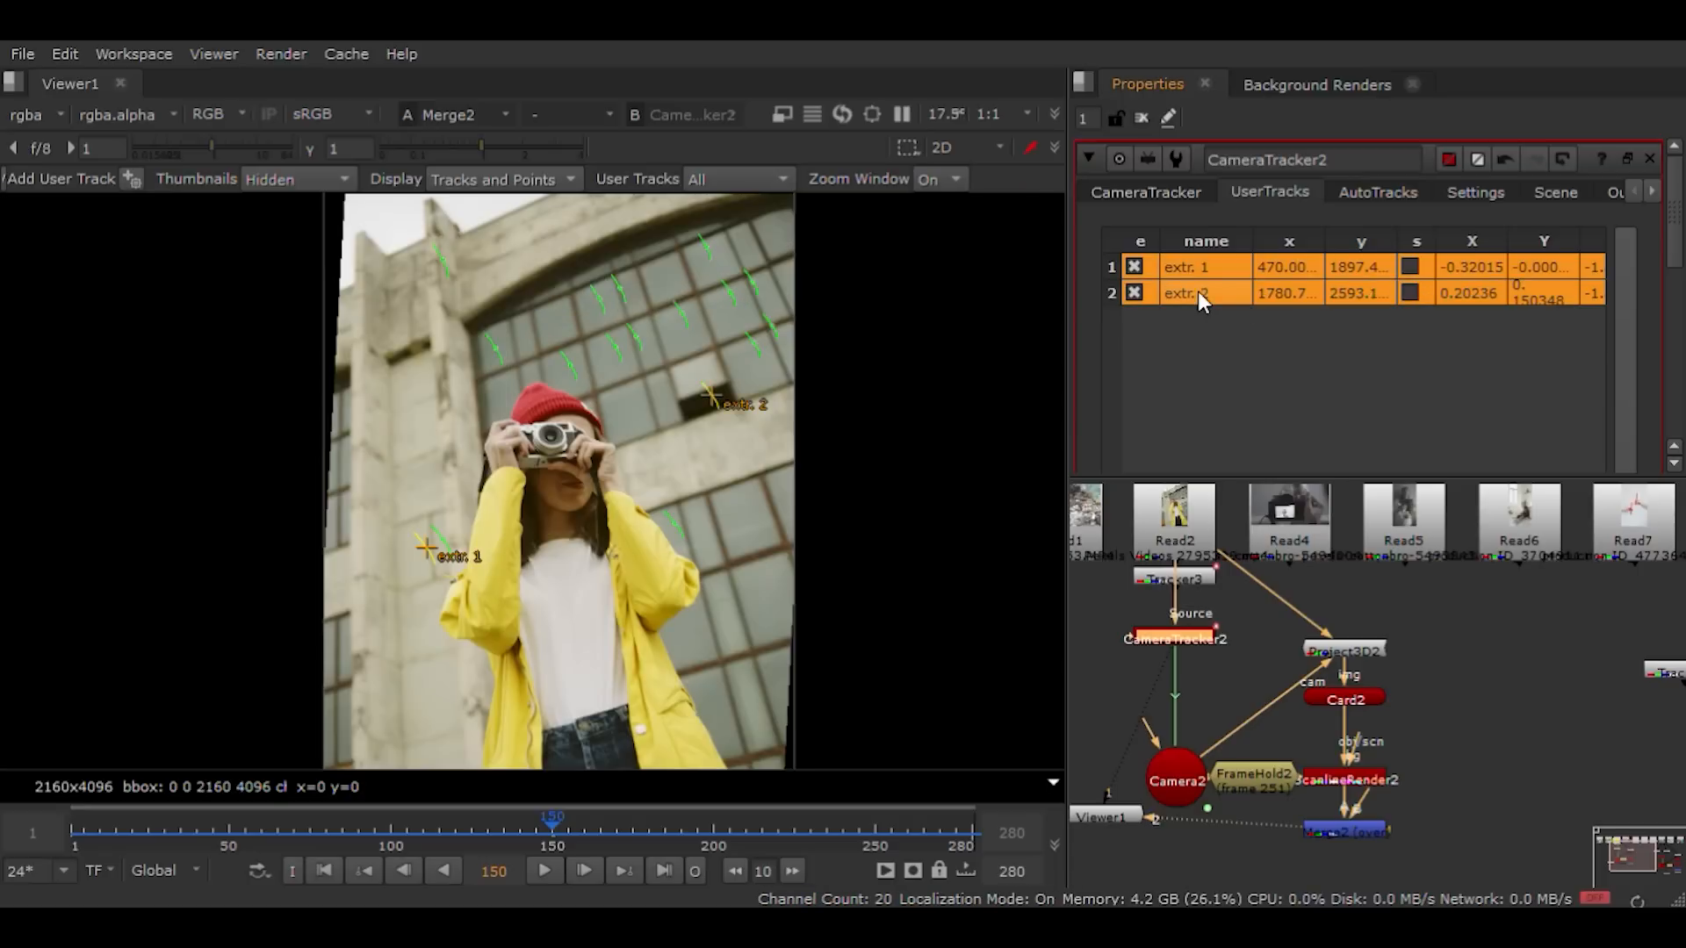
scroll(1580, 345, down, 5)
scroll(1582, 360, down, 2)
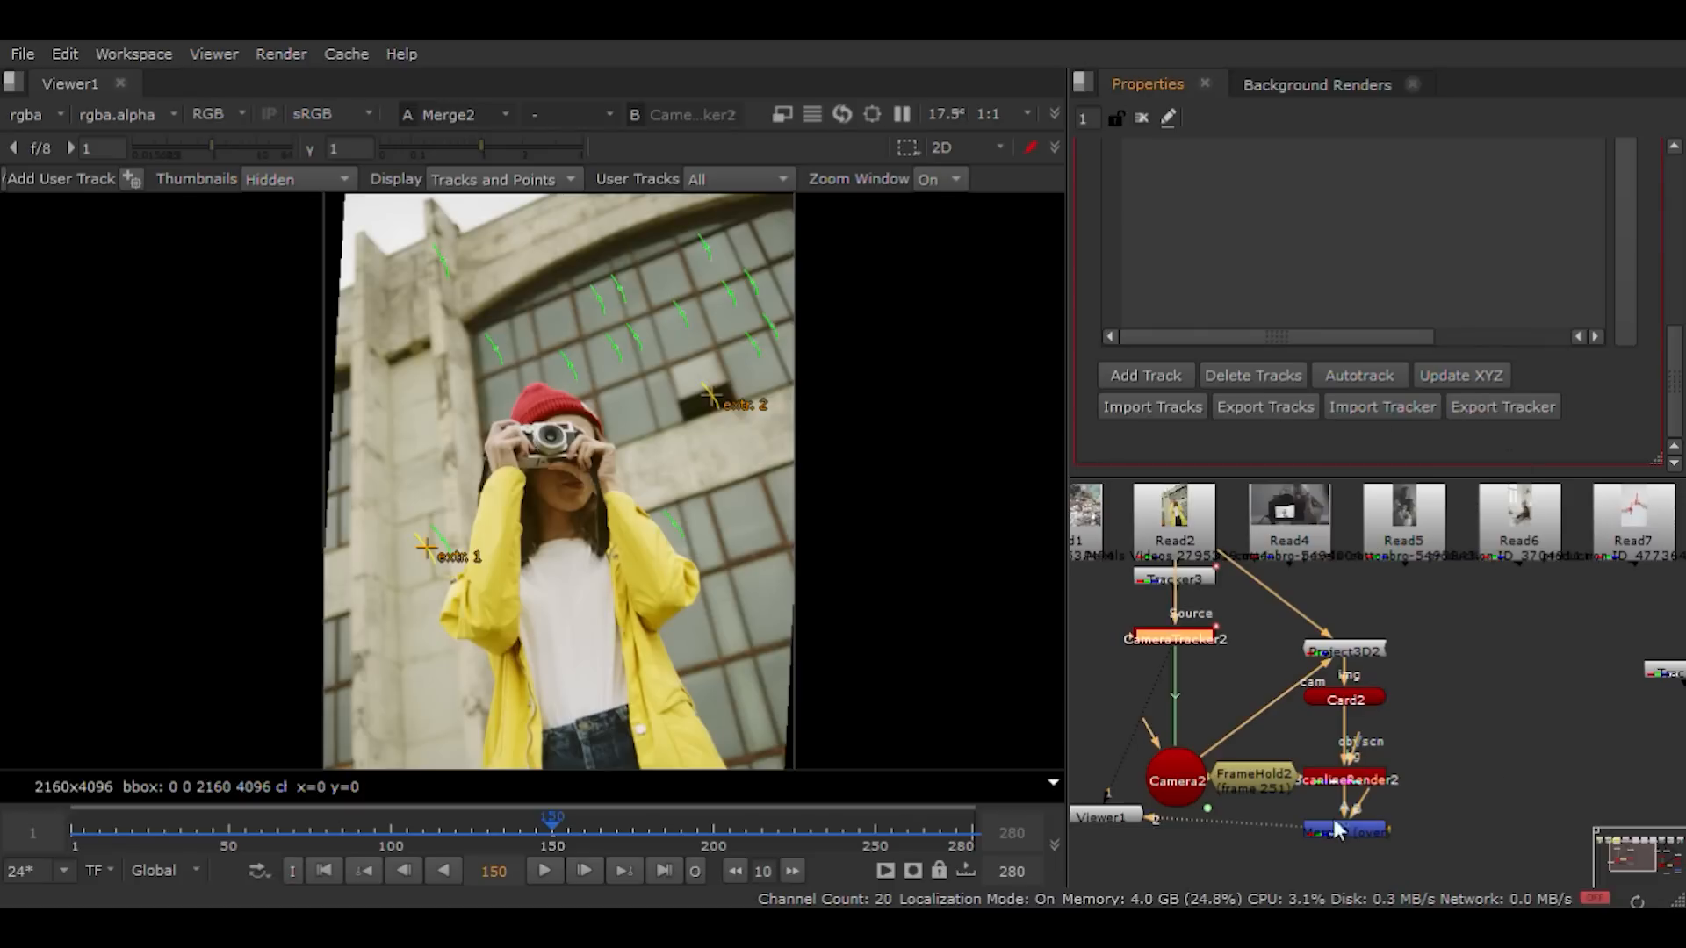
key(ctrl+v)
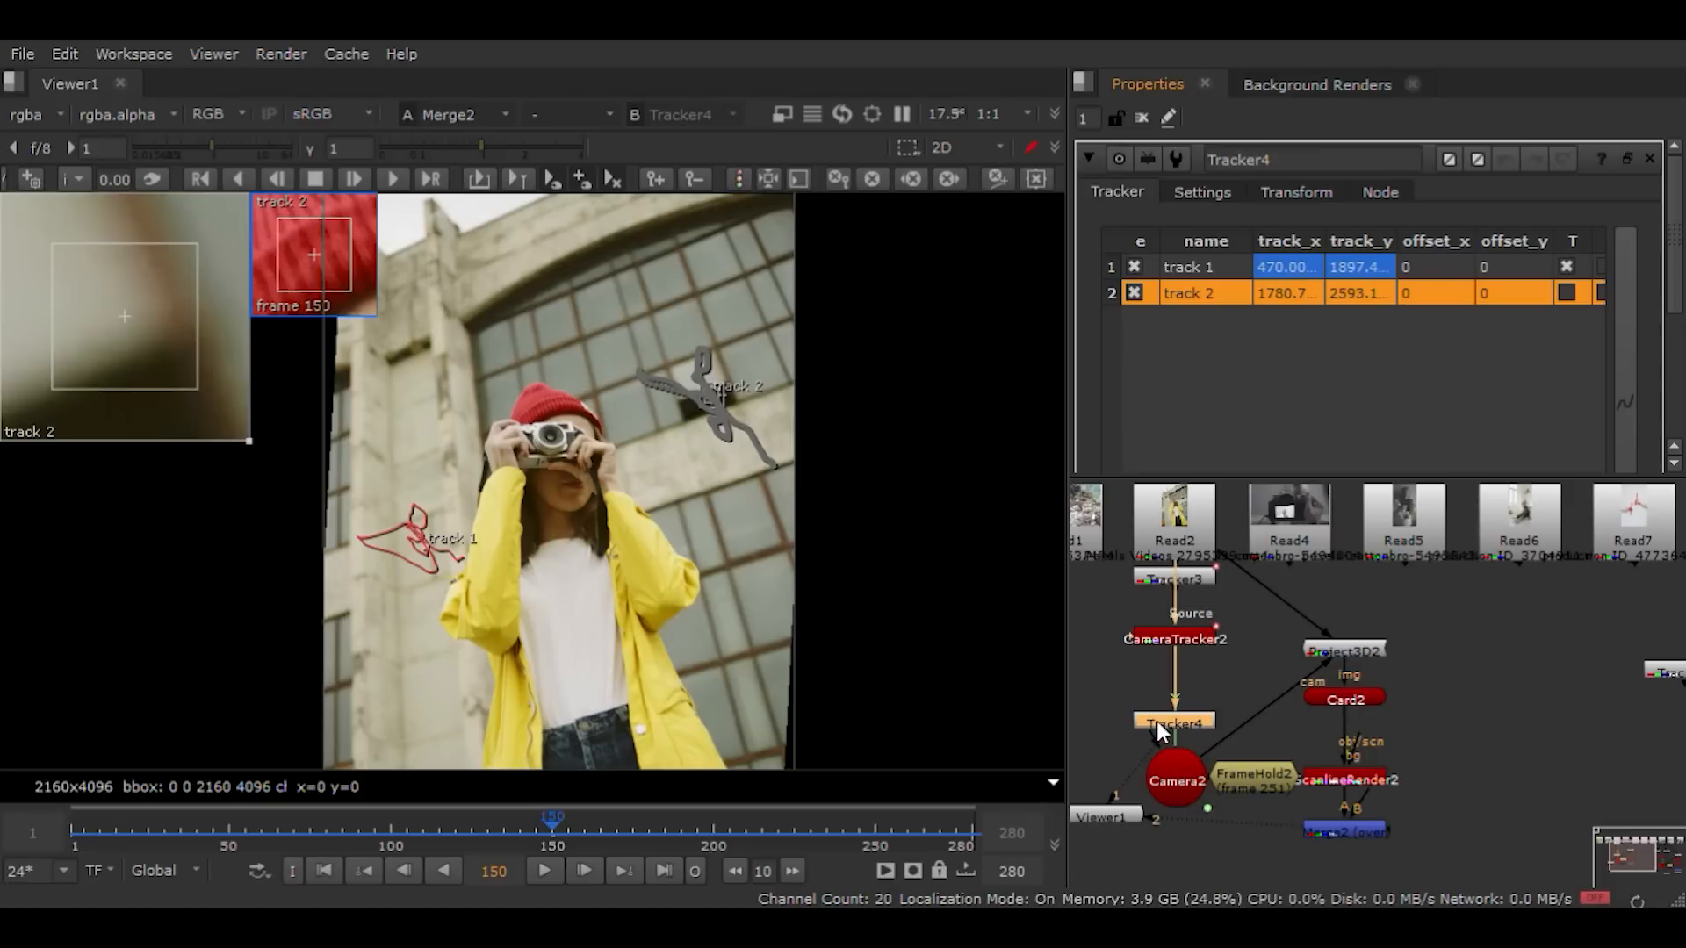
drag(1155, 731, 1071, 713)
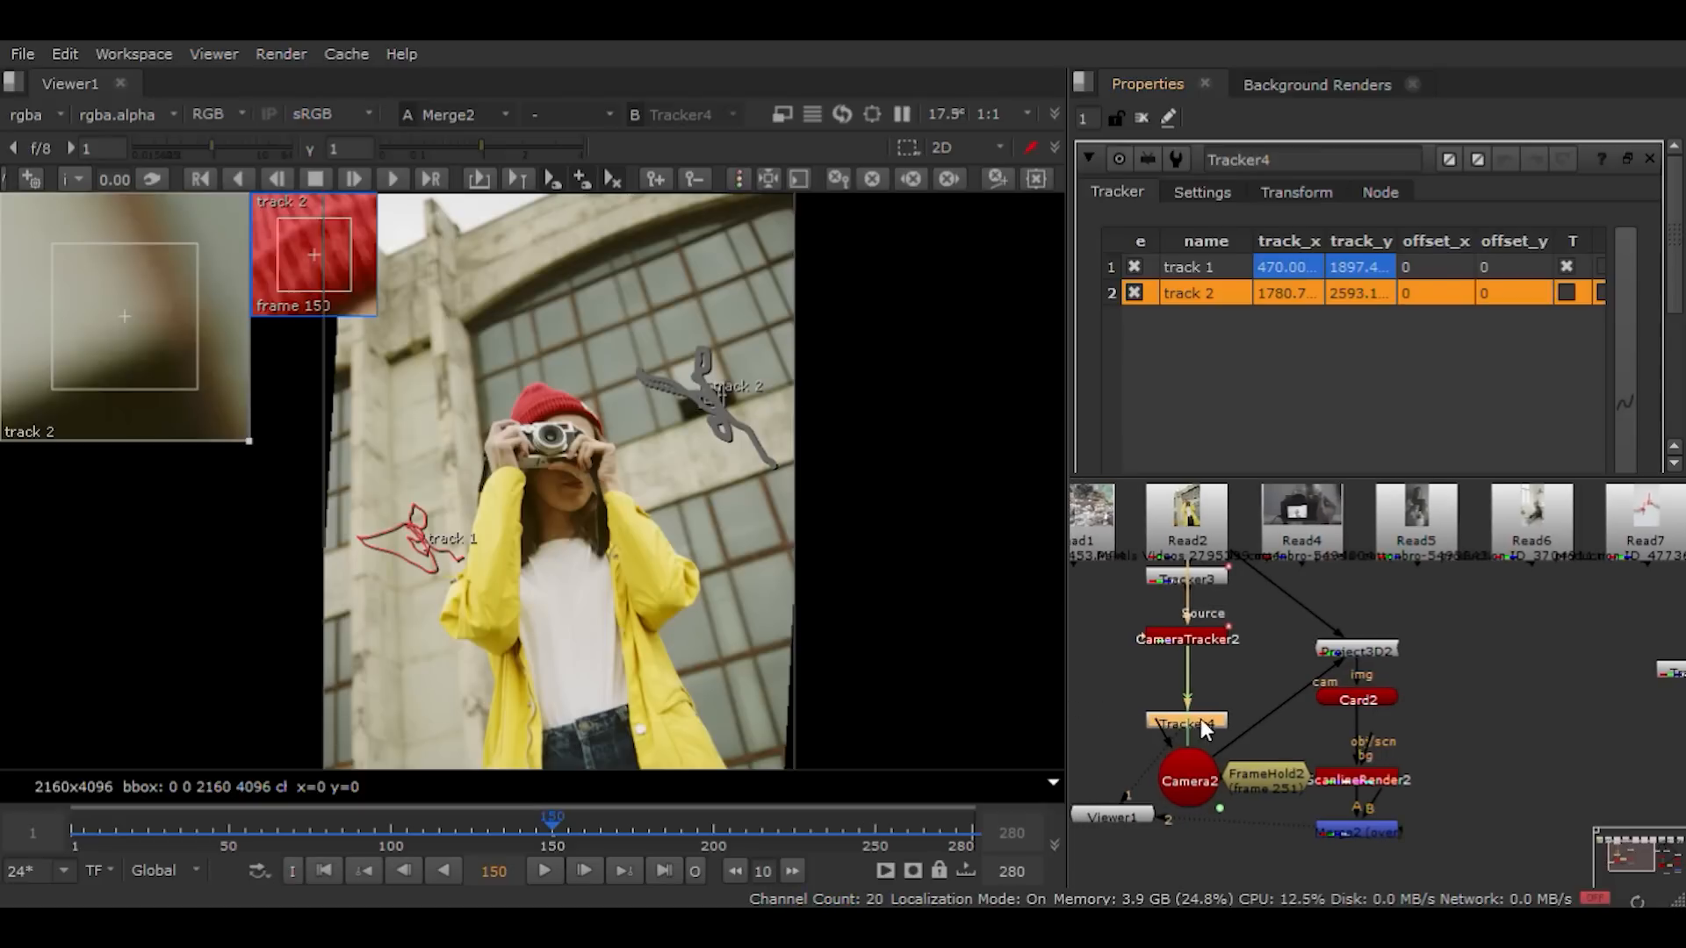
drag(1199, 720, 1184, 641)
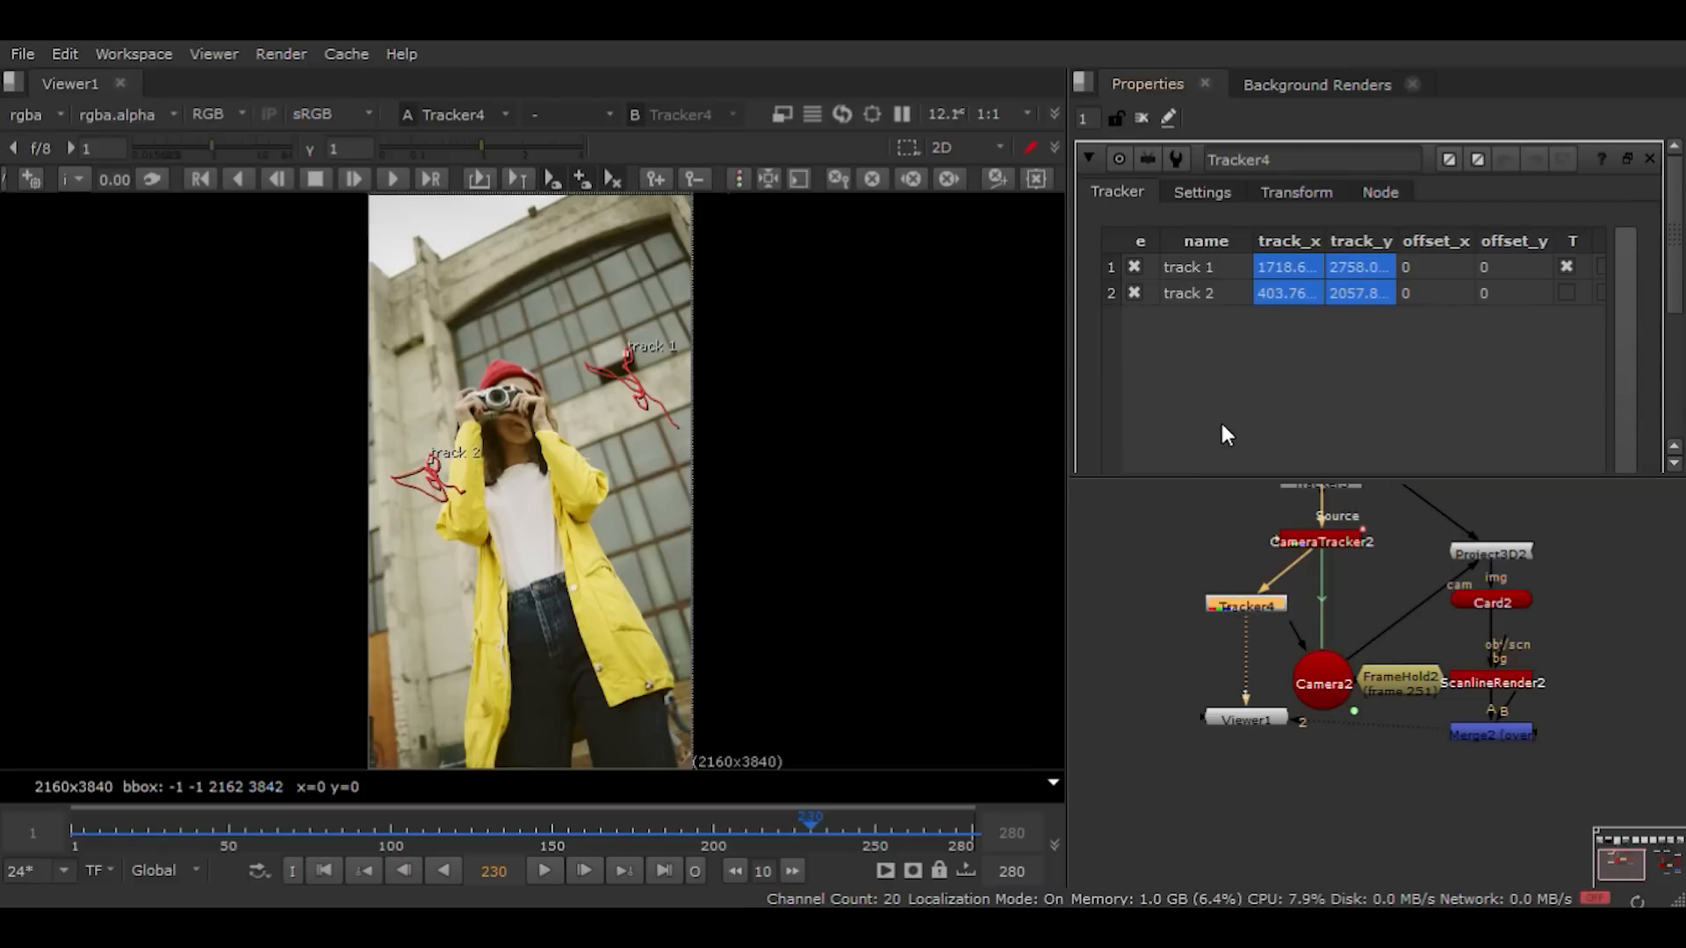
Step: Enable translation (T) for track 2 in Tracker4's track list
scroll(1117, 386, down, 5)
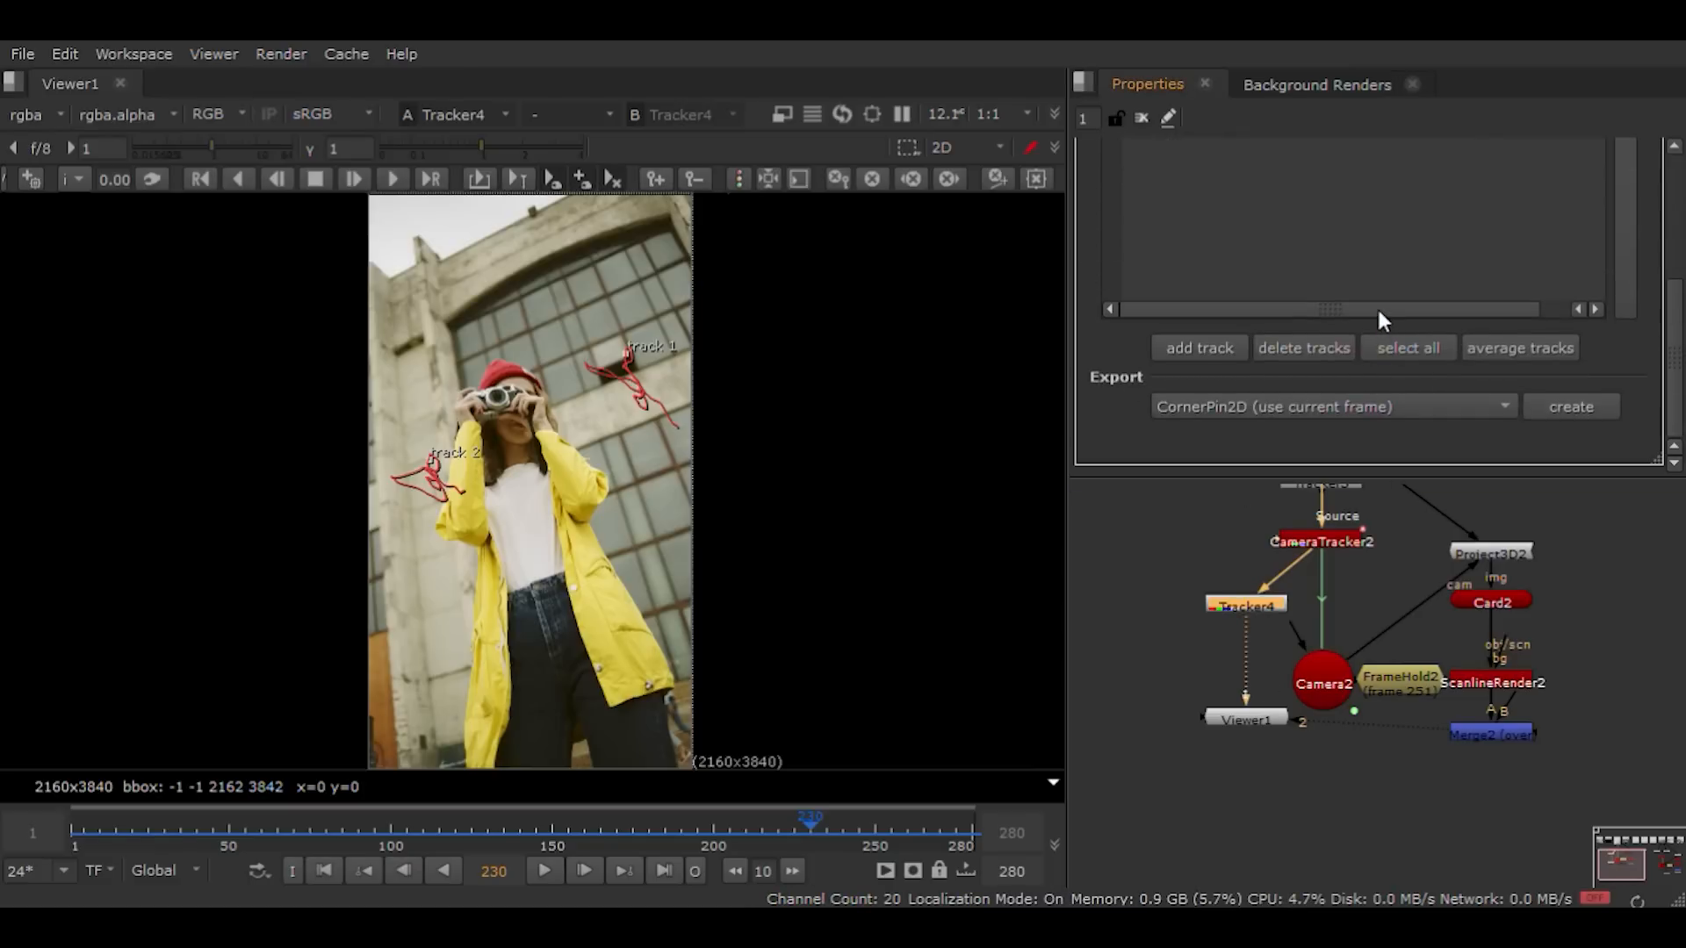
drag(1377, 311, 1486, 316)
scroll(1527, 262, up, 5)
click(1445, 292)
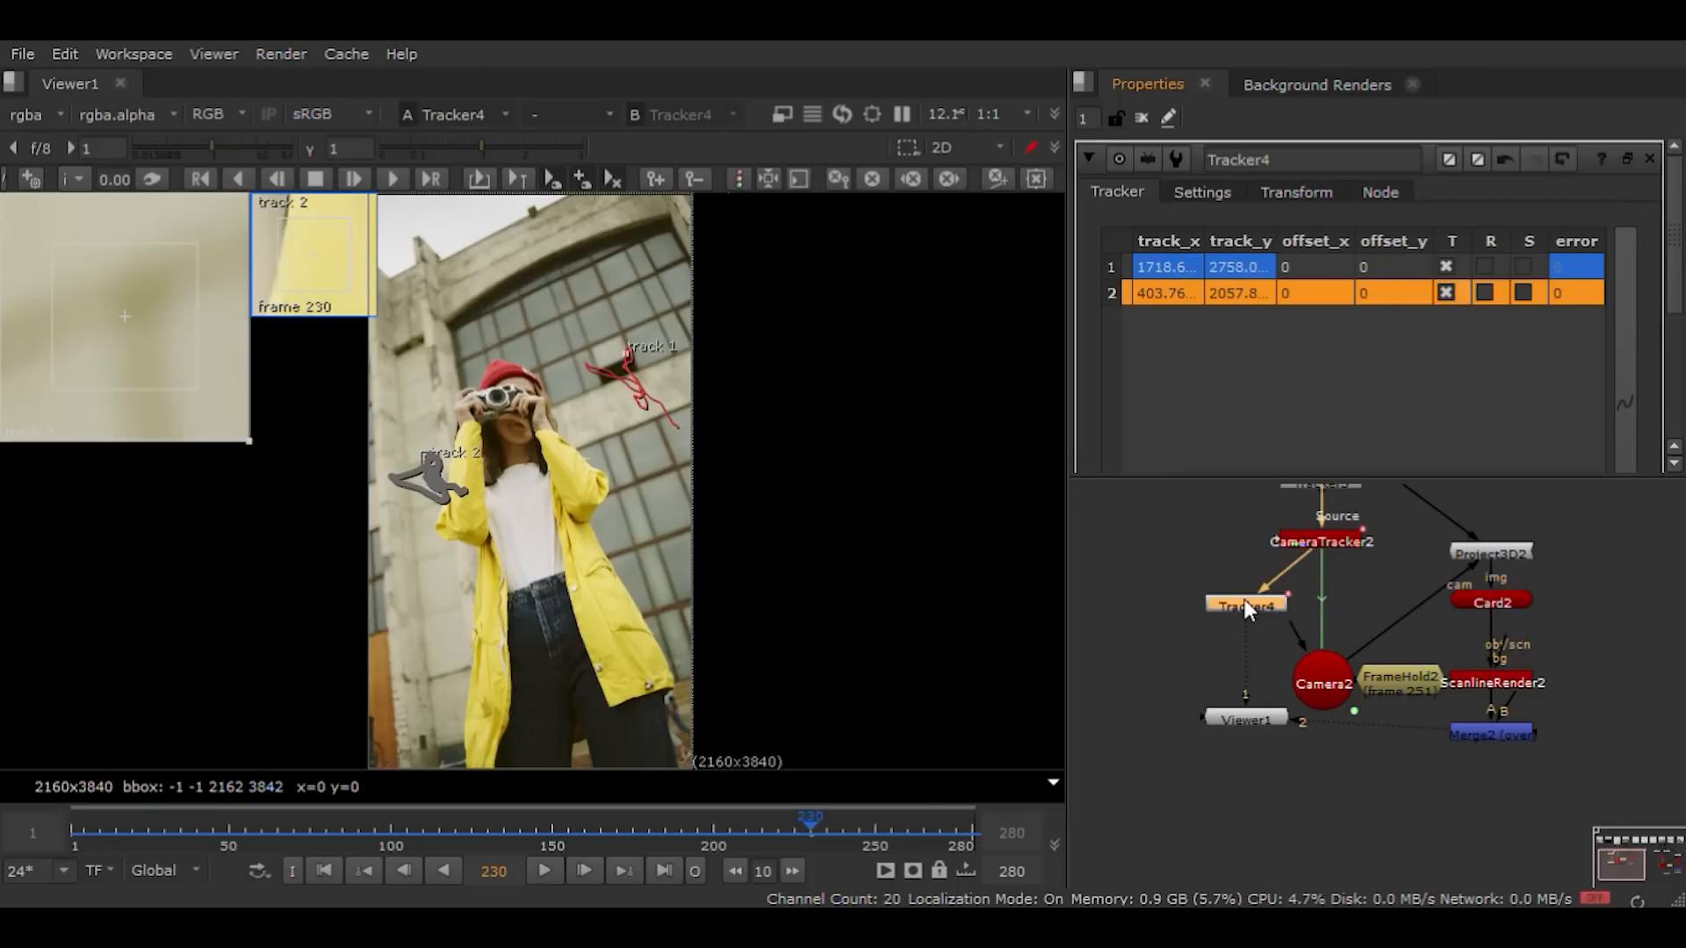
Step: Set Tracker4's transform to stabilize with 251 as the reference frame
click(1278, 195)
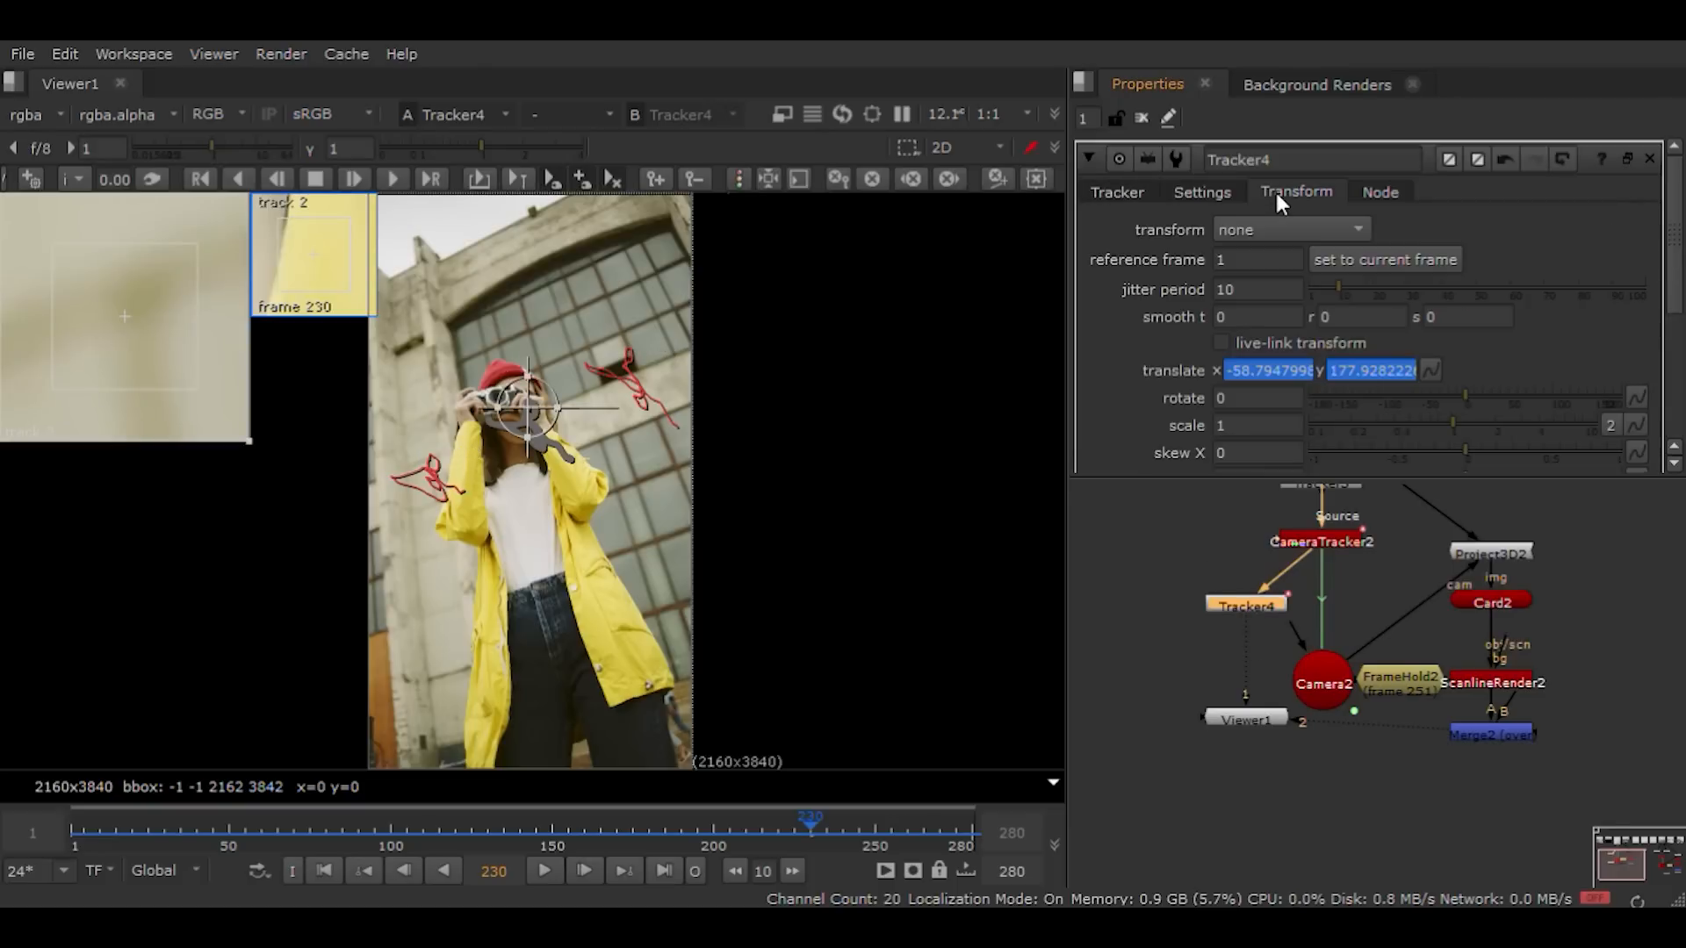
scroll(487, 447, up, 3)
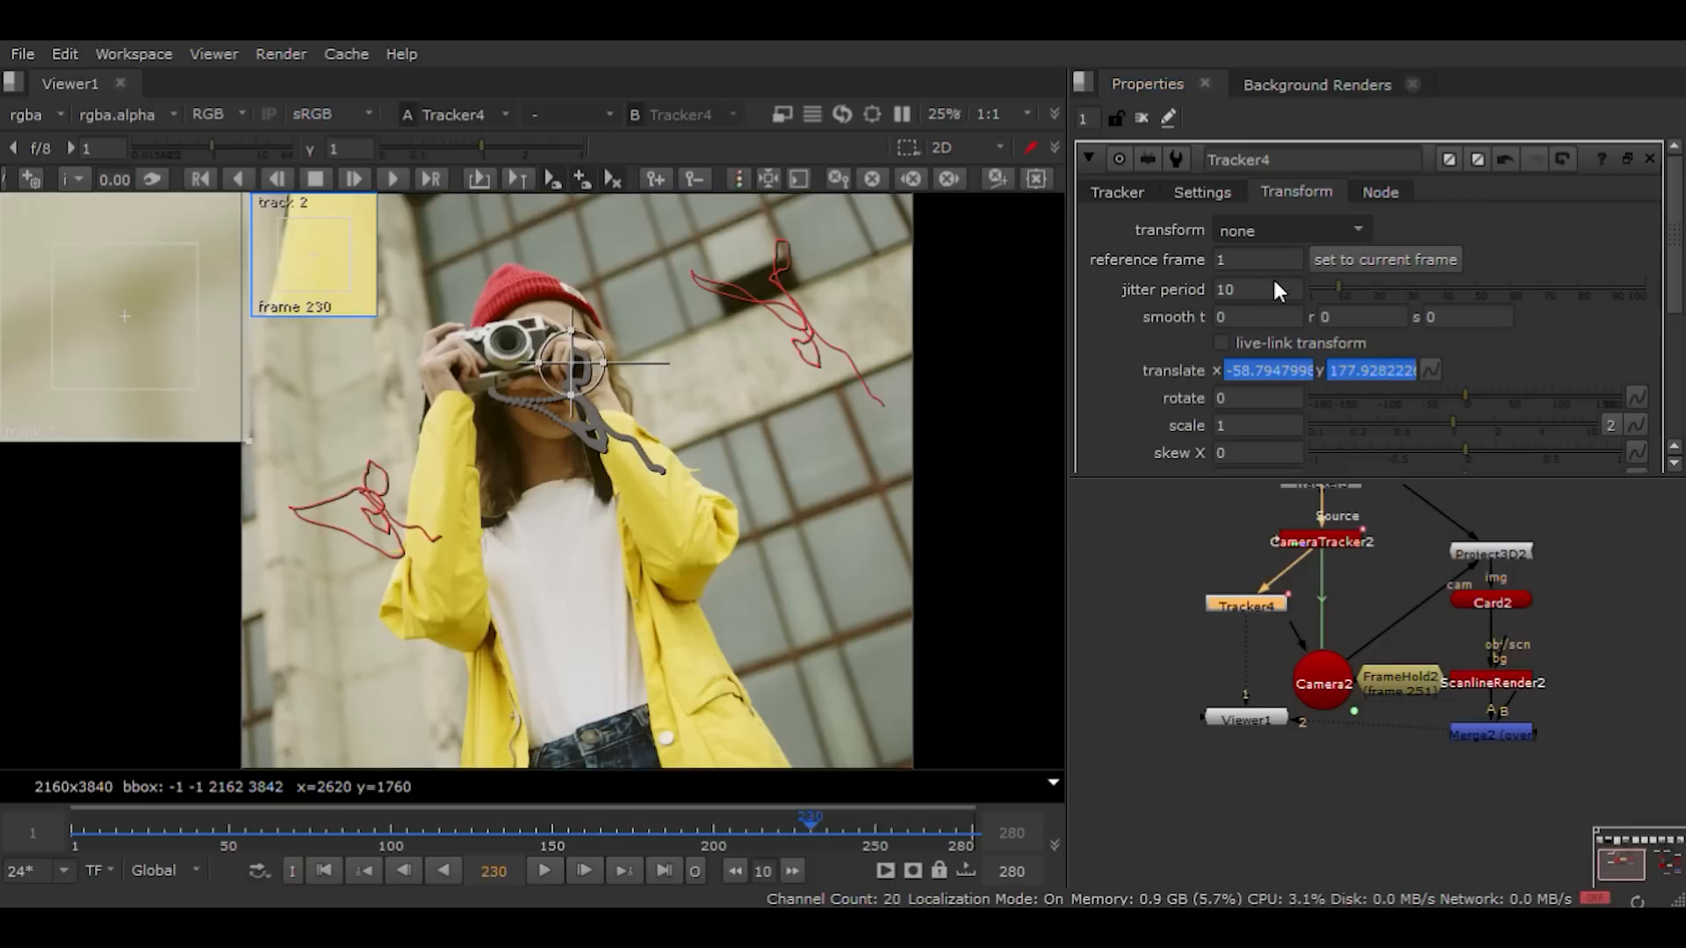
click(1273, 252)
drag(1263, 268, 1138, 275)
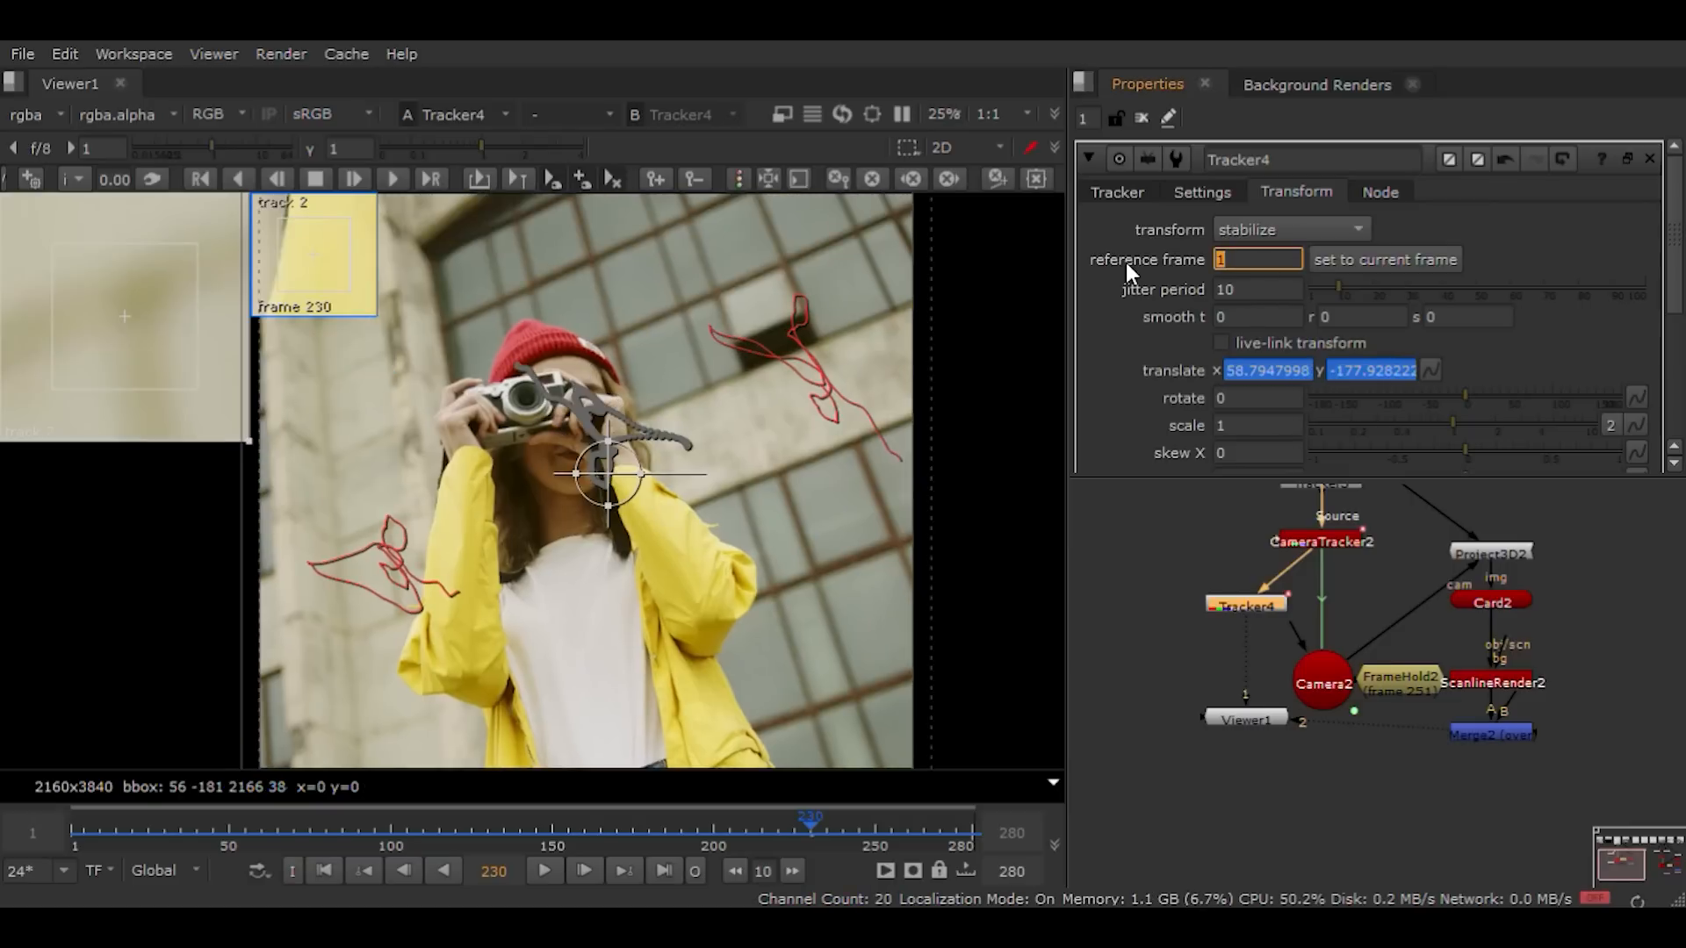
text(251)
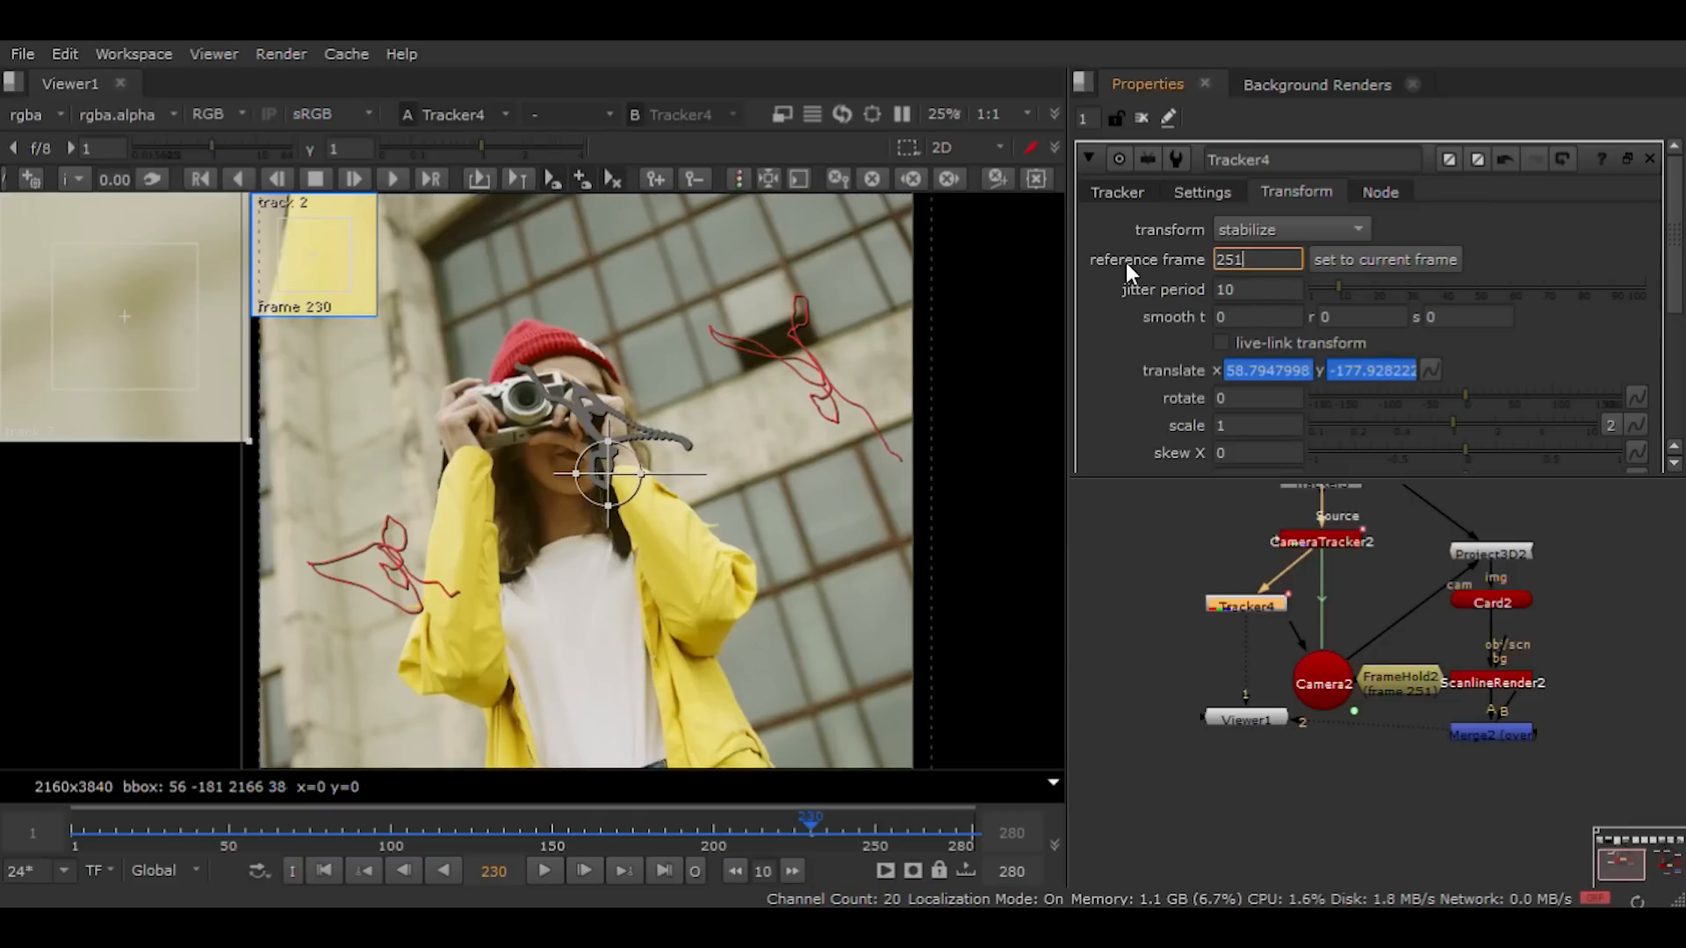
key(Return)
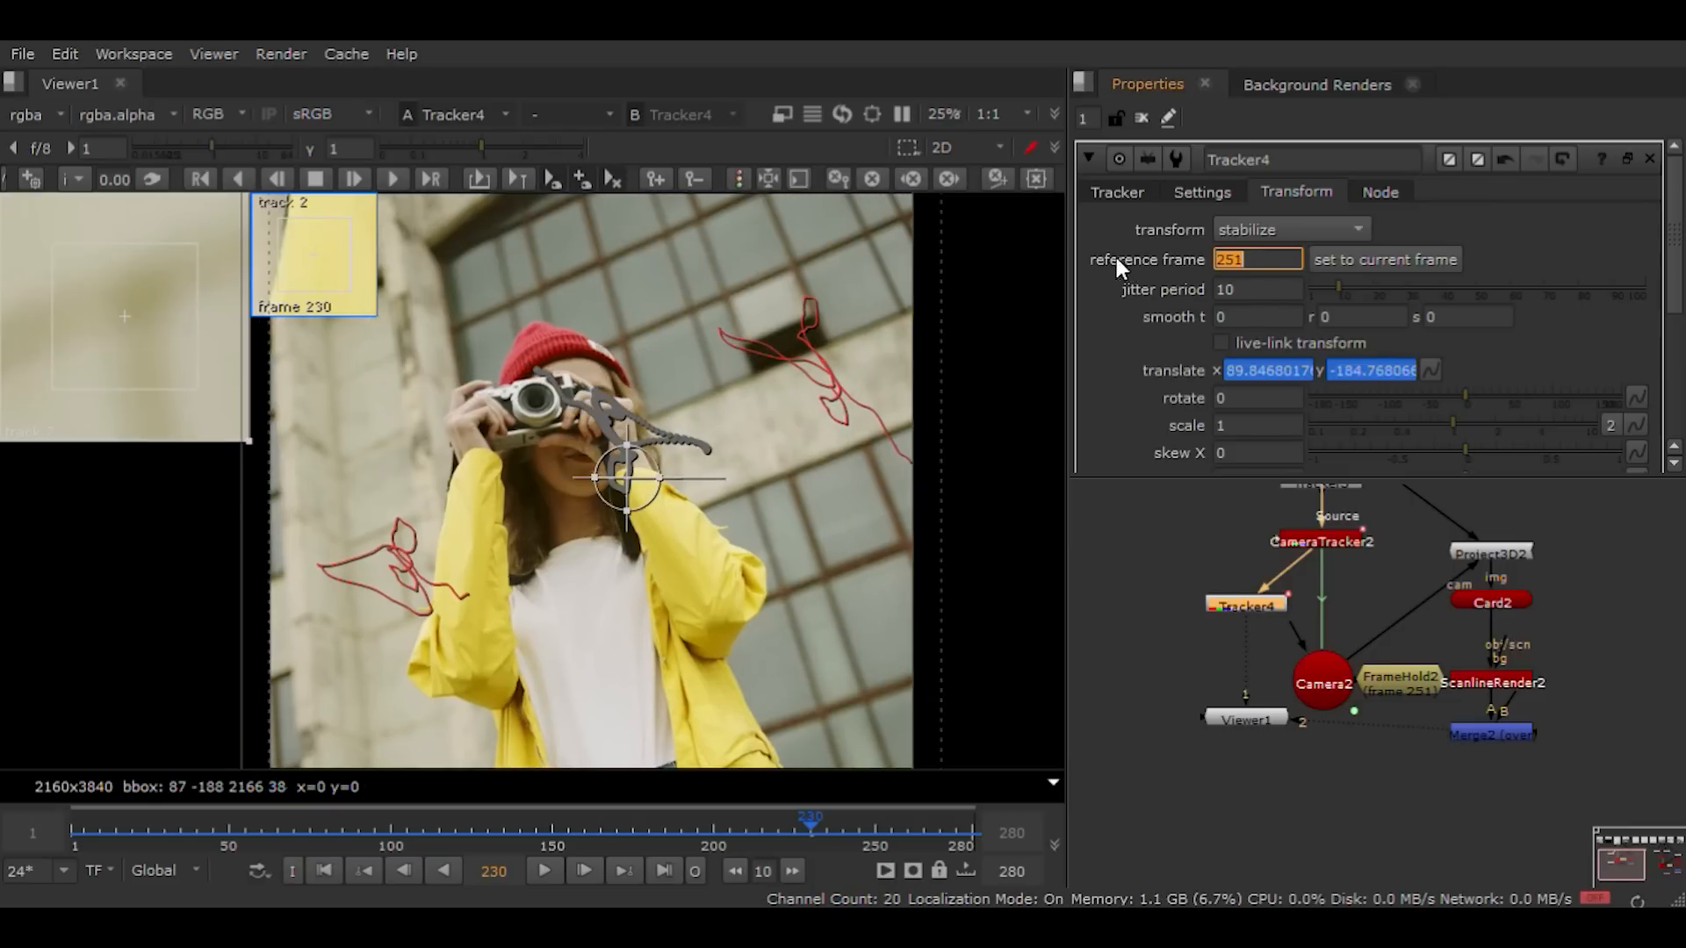
Step: Play back Tracker4's stabilised output with the viewer overlays switched off and on again
scroll(574, 384, down, 3)
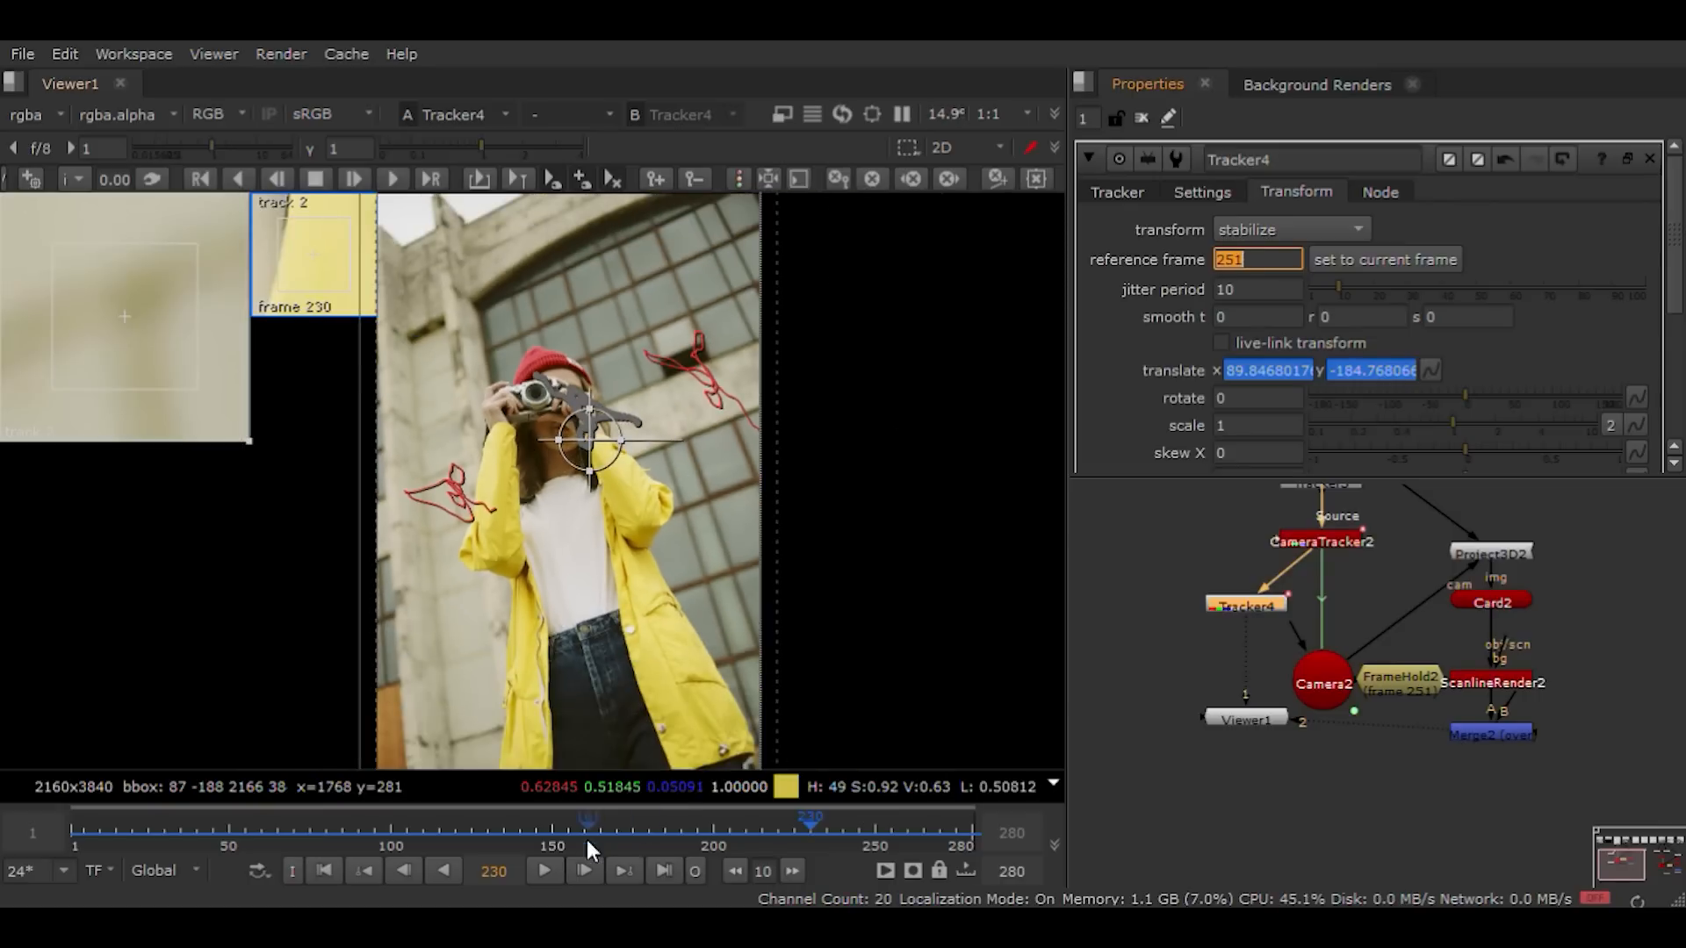
click(543, 869)
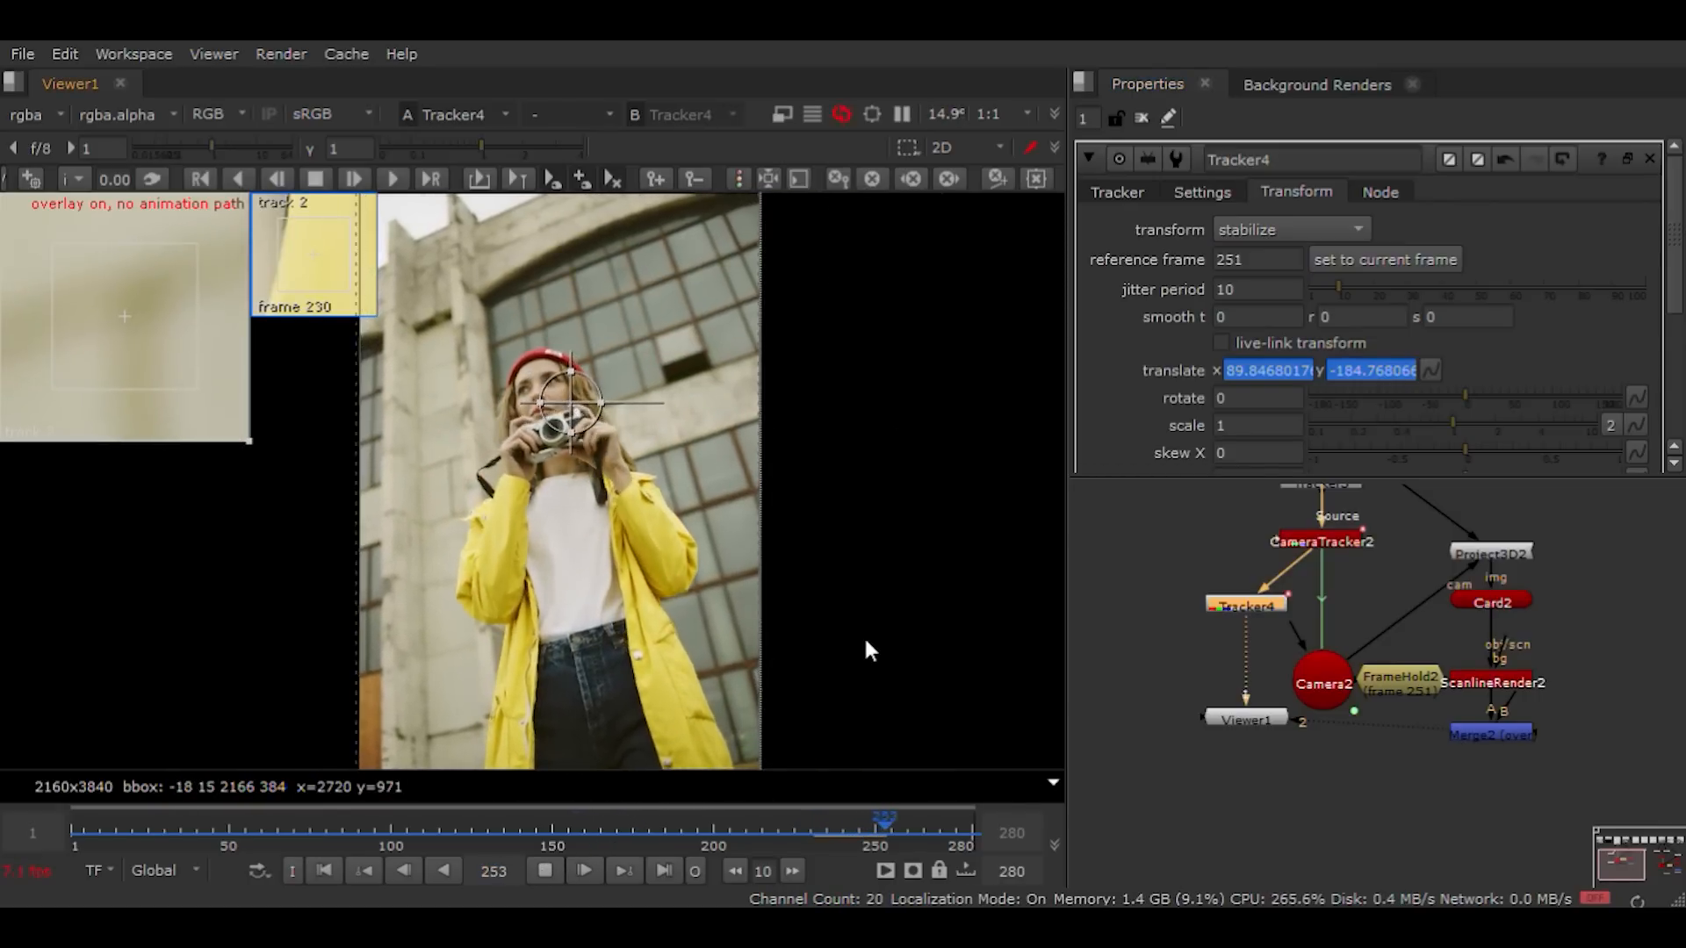
key(q)
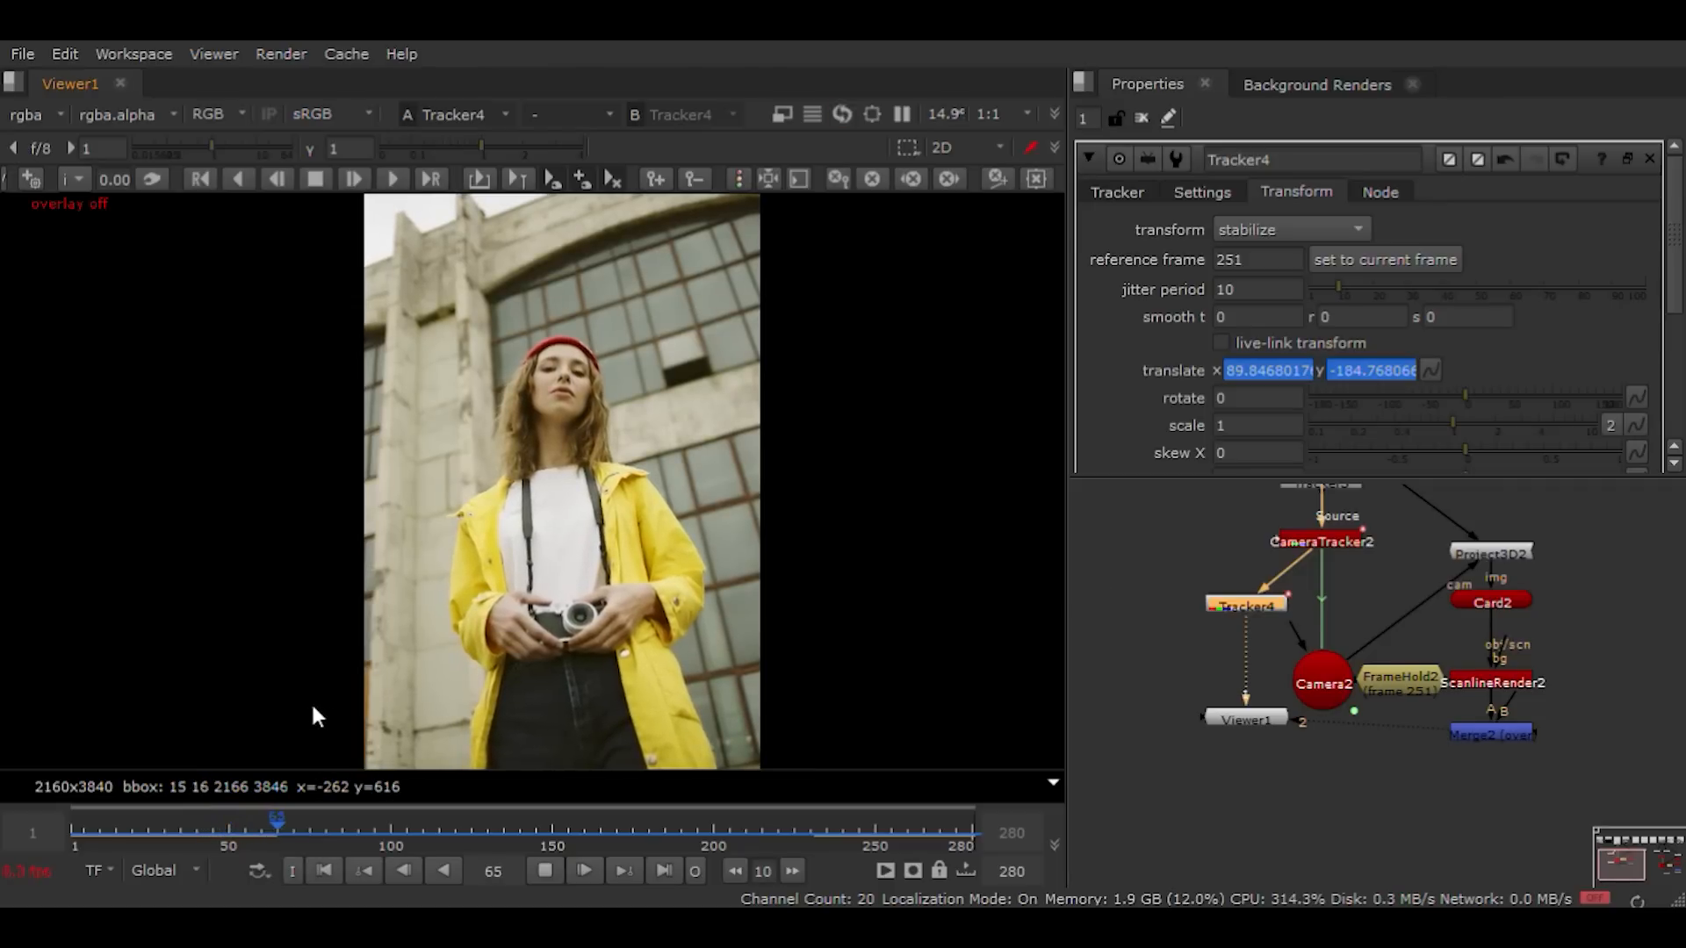
key(o)
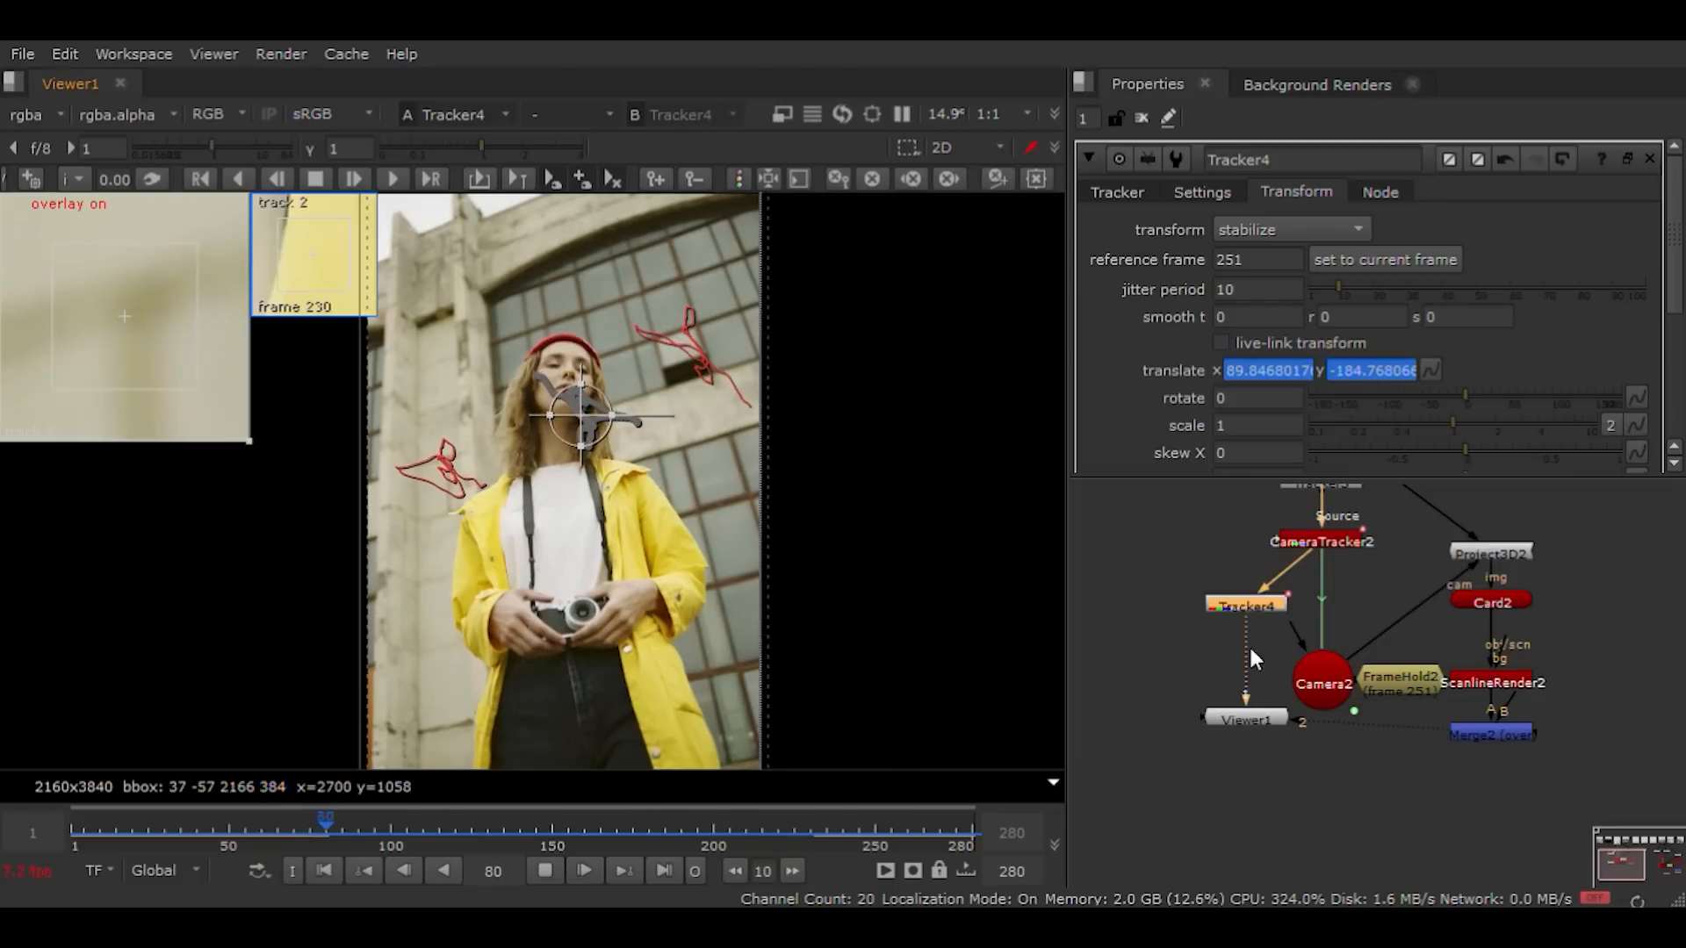
Step: Connect Tracker4's input directly to the Read2 clip and play back the stabilised result without the tracker overlays
scroll(1270, 631, down, 3)
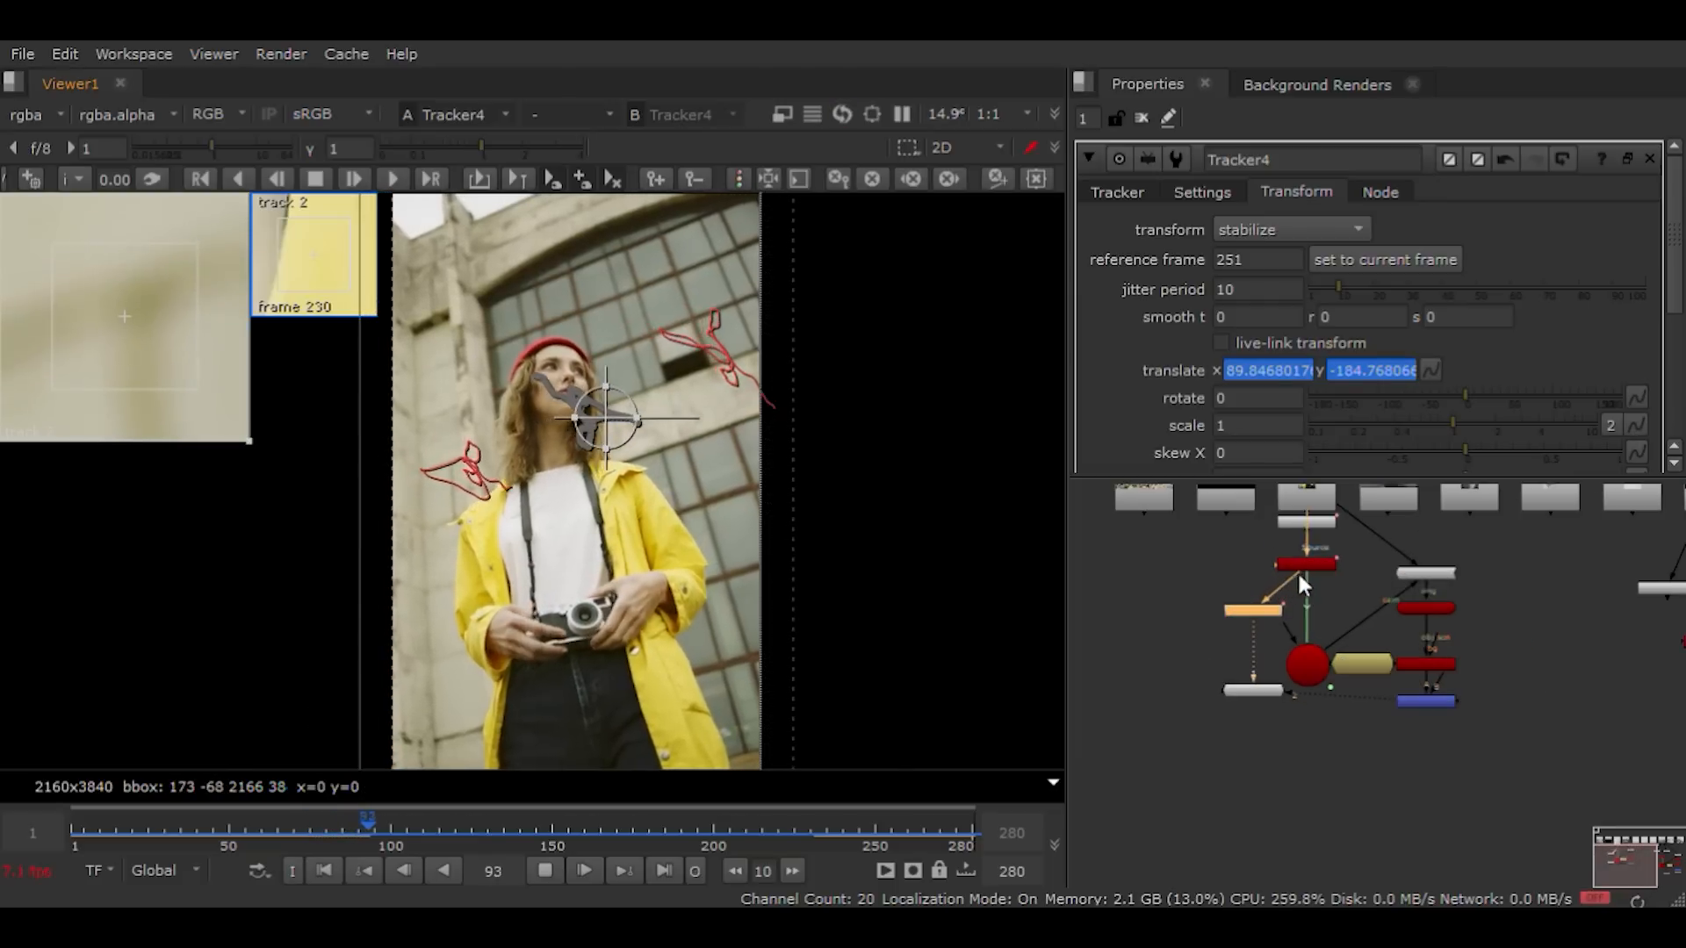
drag(1287, 573, 1308, 509)
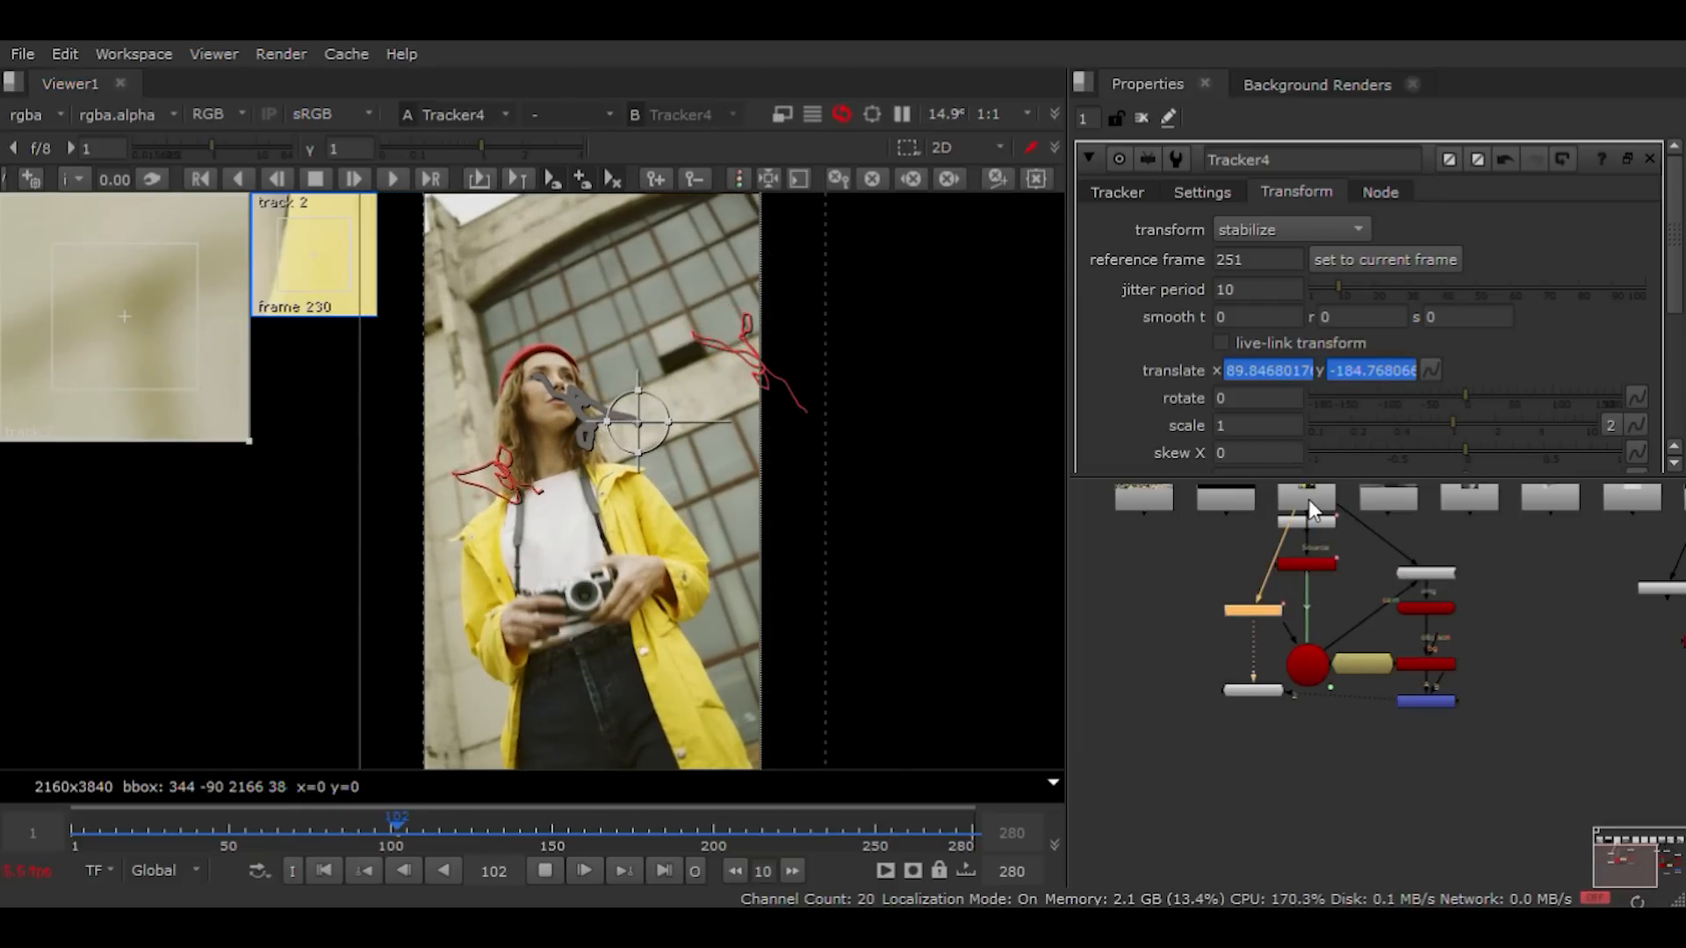
double_click(1308, 498)
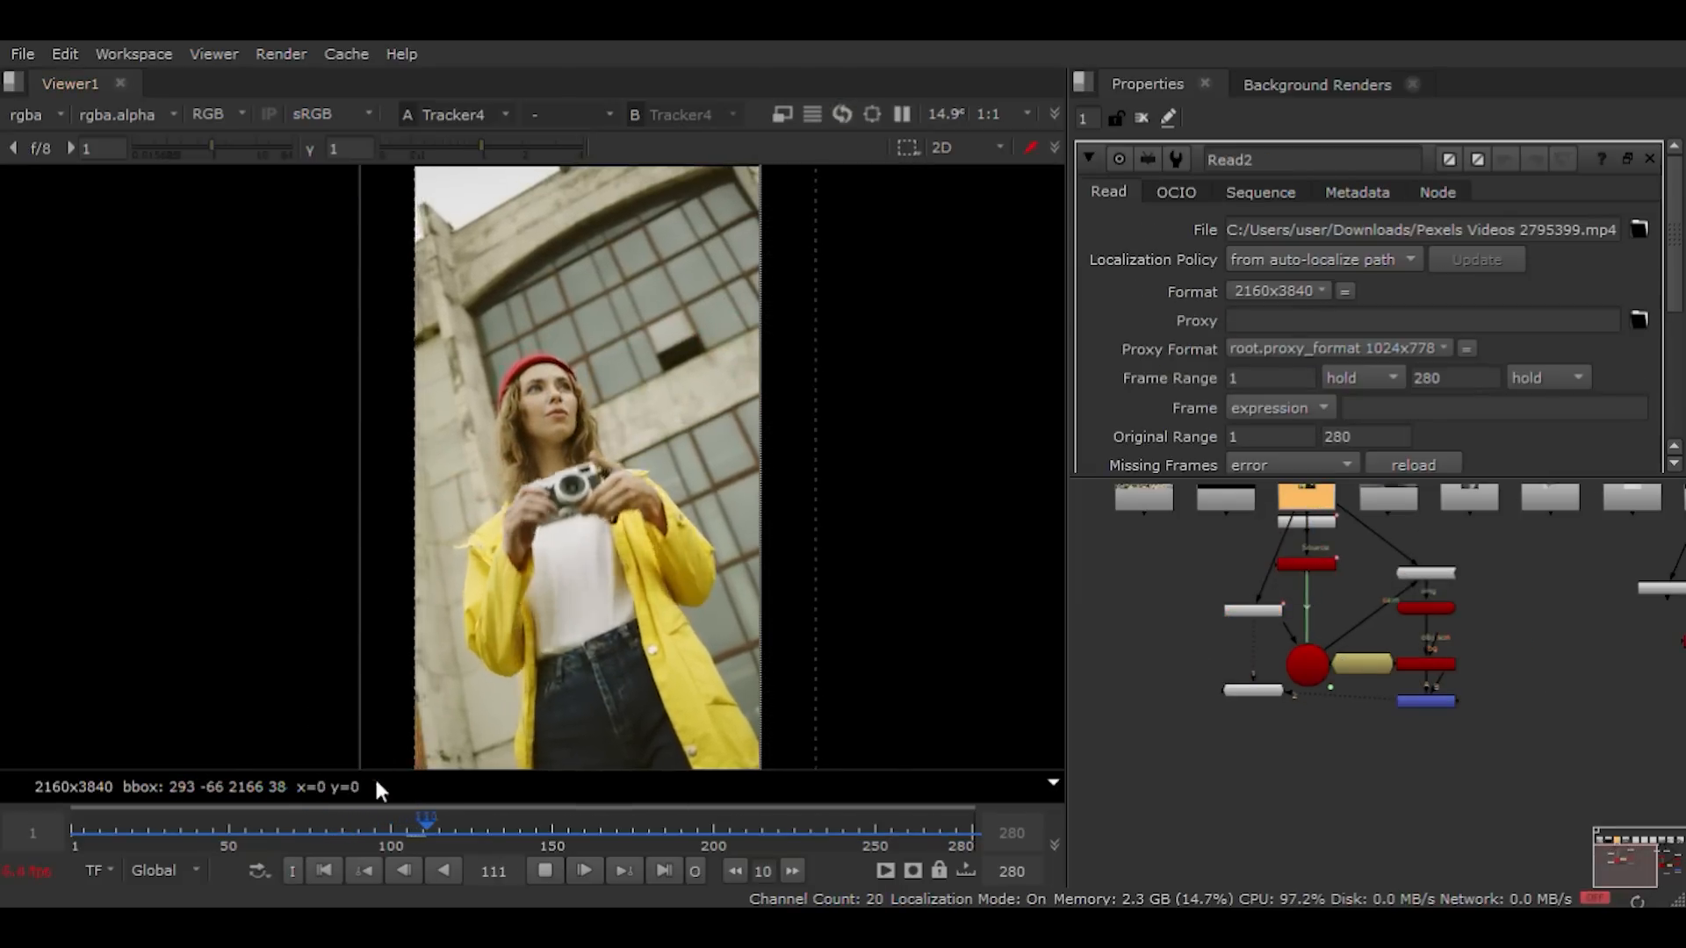
click(325, 871)
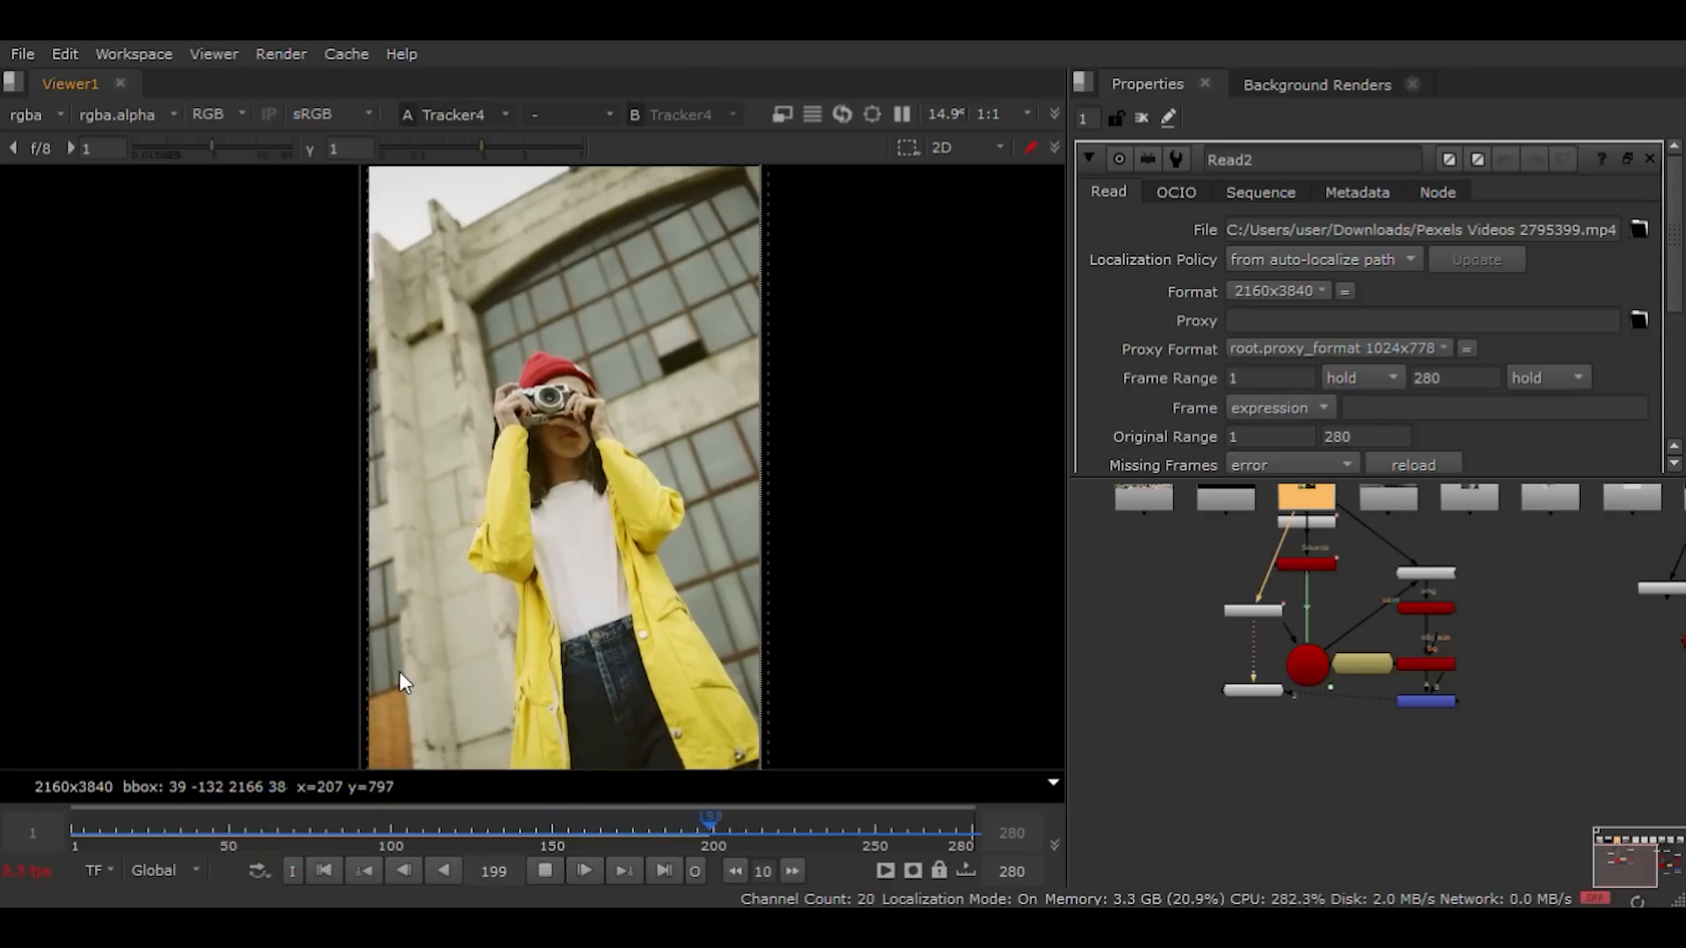
click(544, 871)
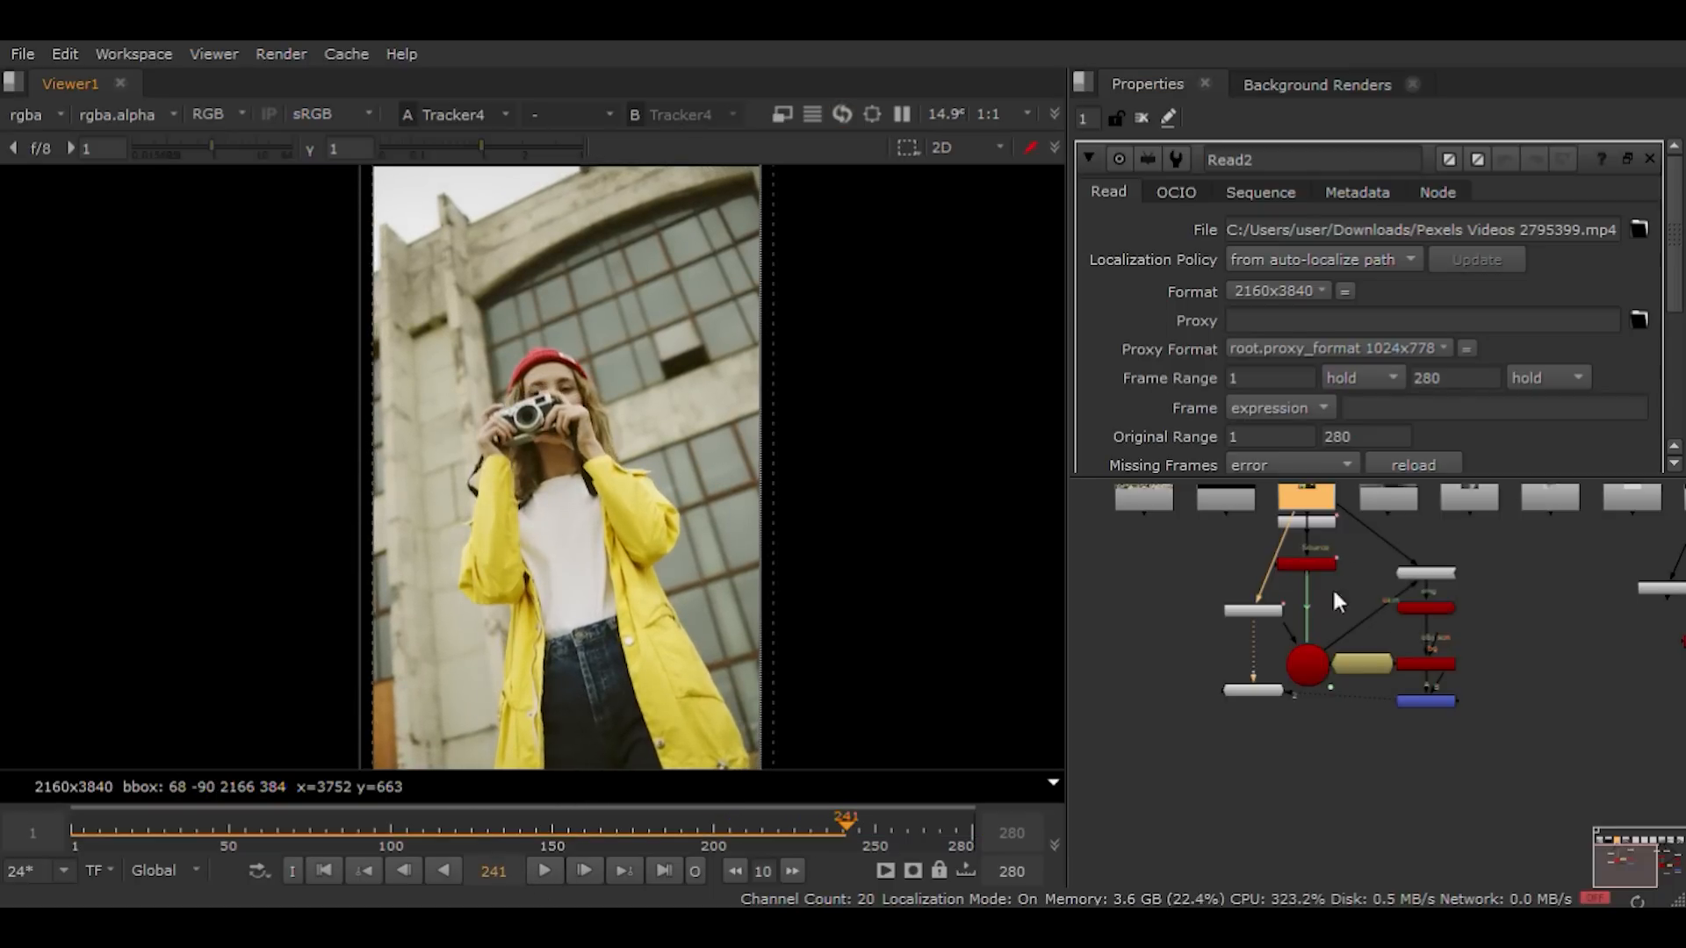
Step: Go to frame 100 and enable rotation (R) and scale (S) for both track 1 and track 2 in Tracker4
click(1250, 612)
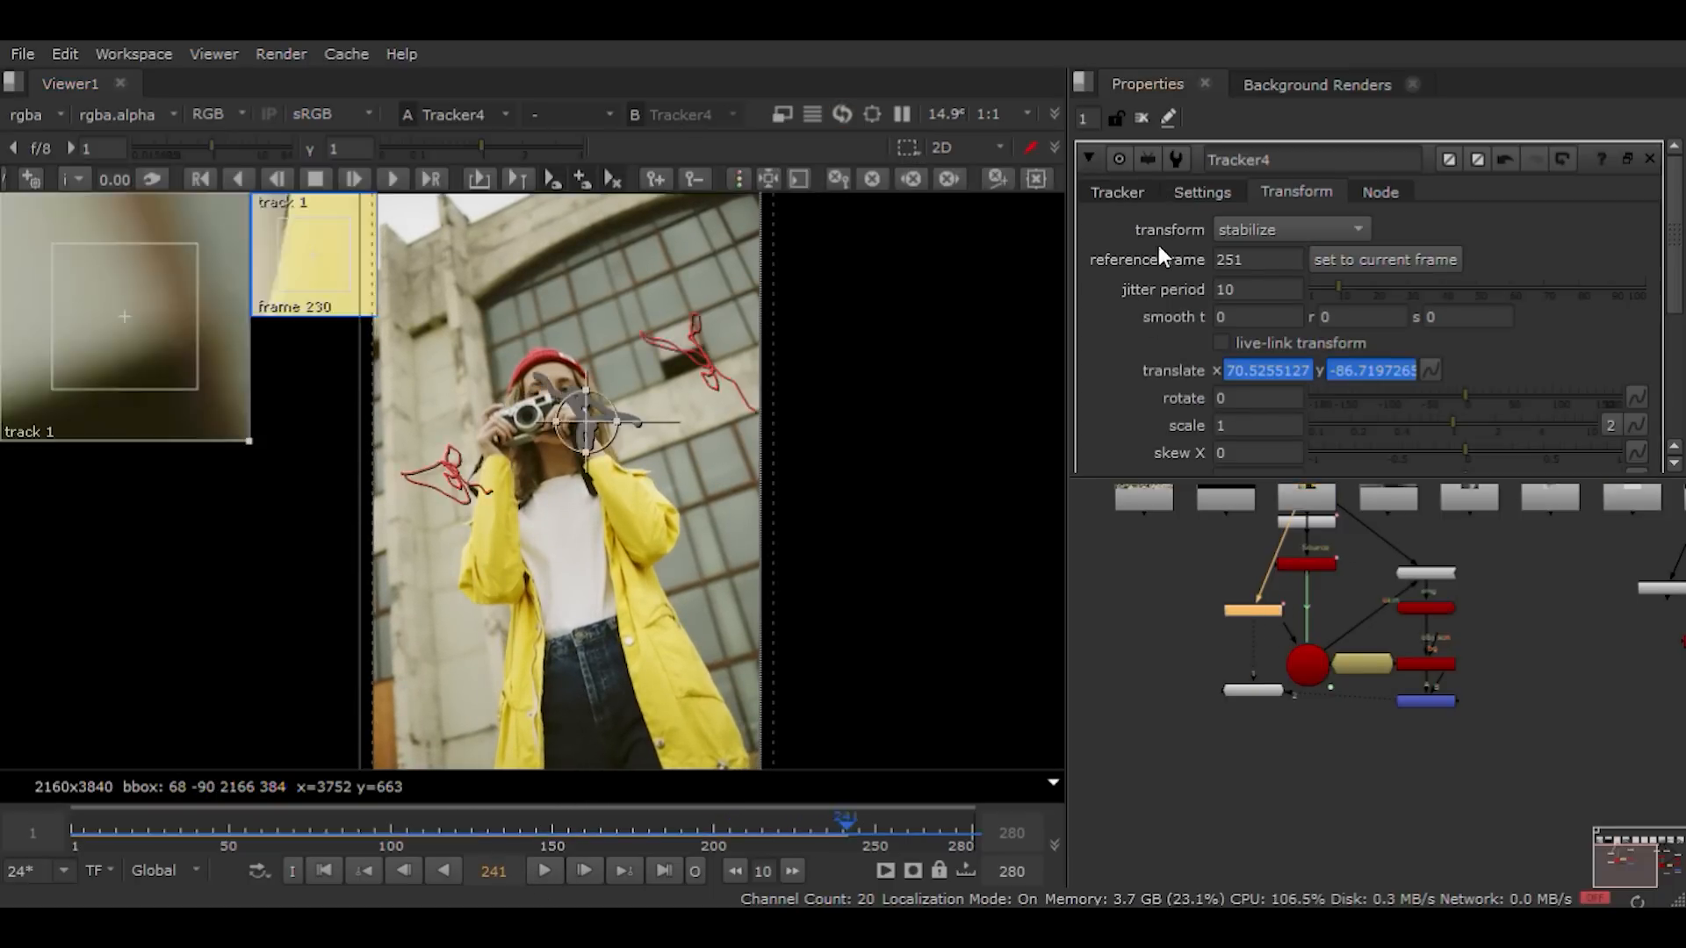
click(1134, 193)
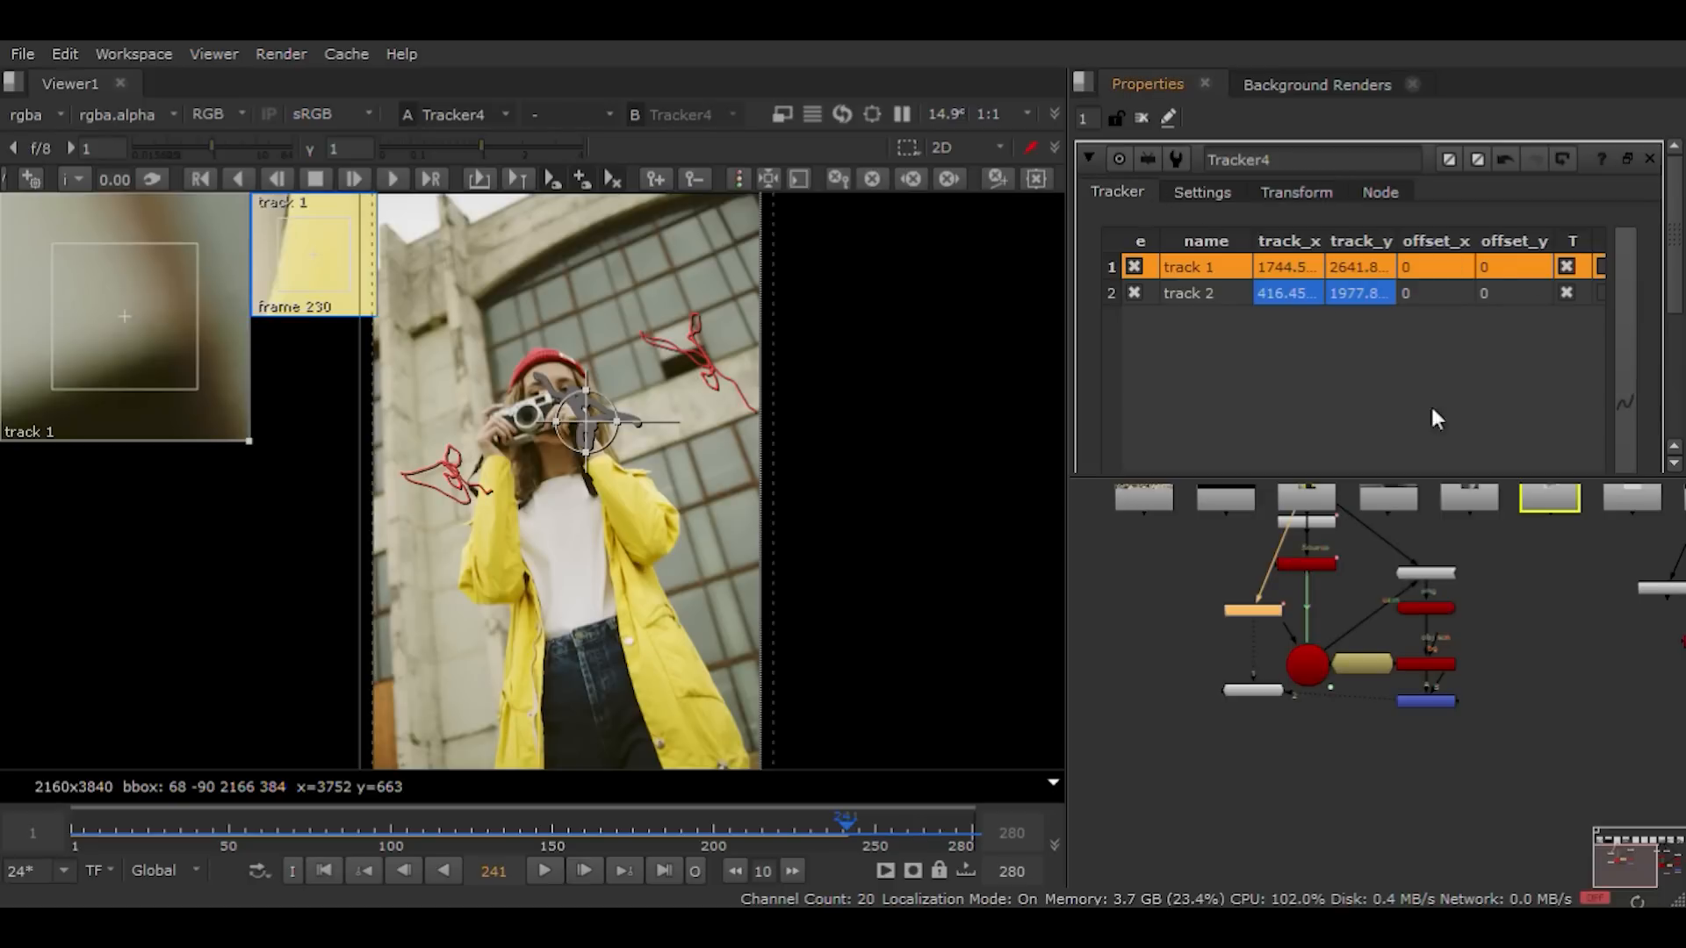
scroll(1572, 381, down, 3)
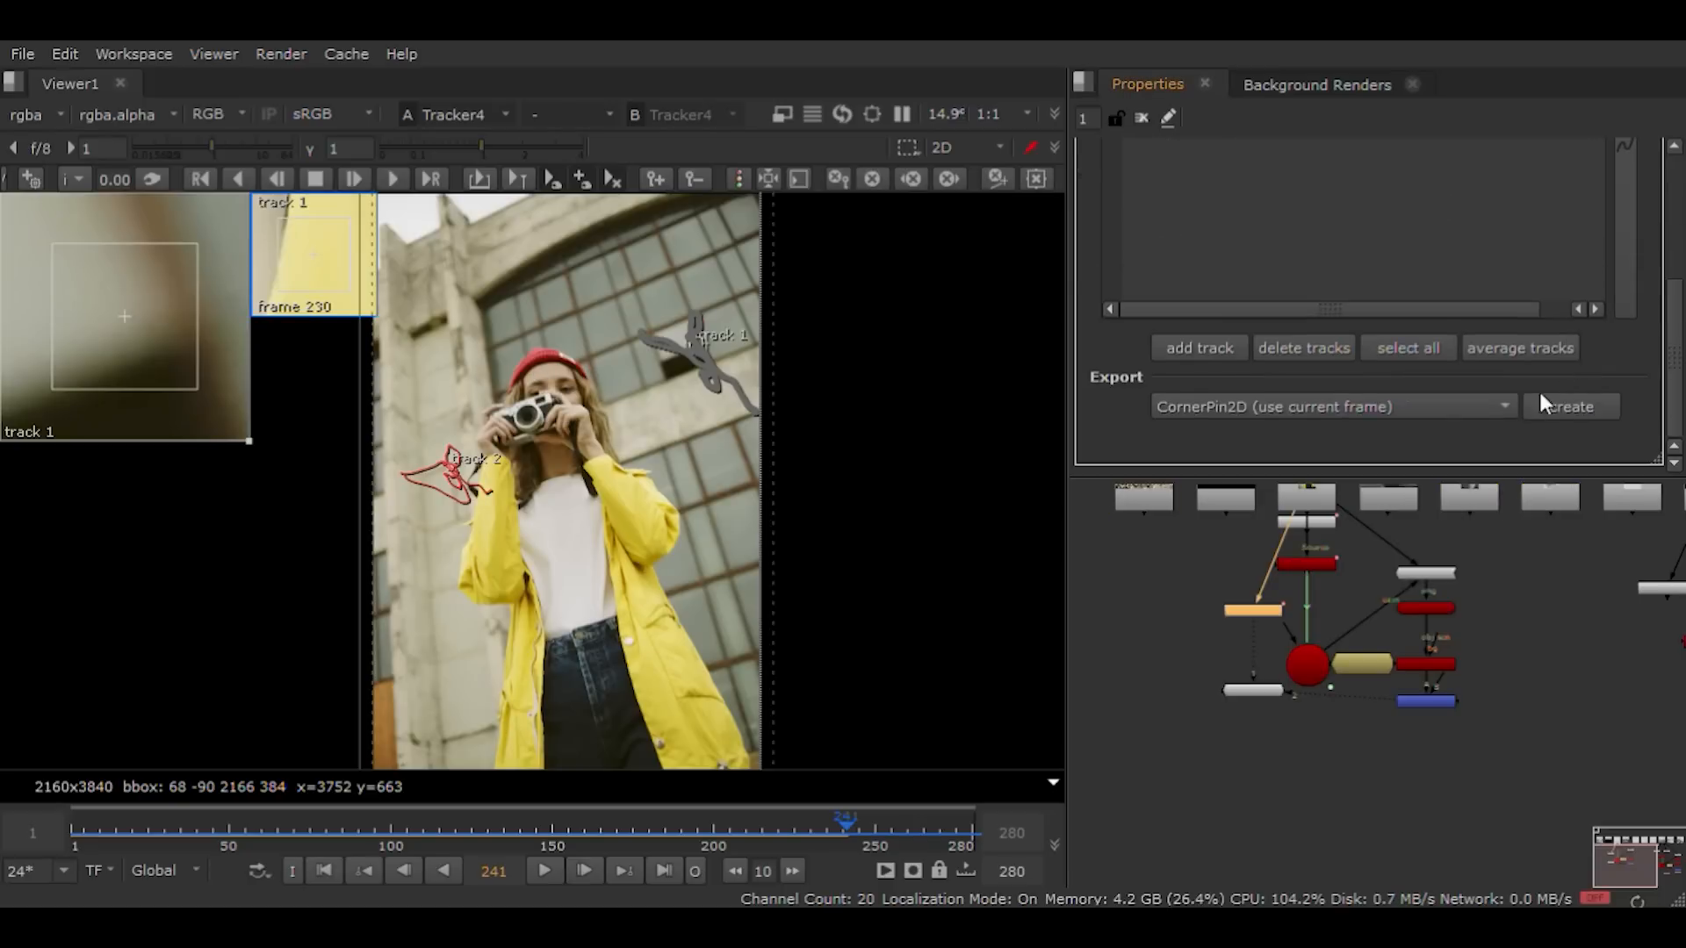
click(1409, 348)
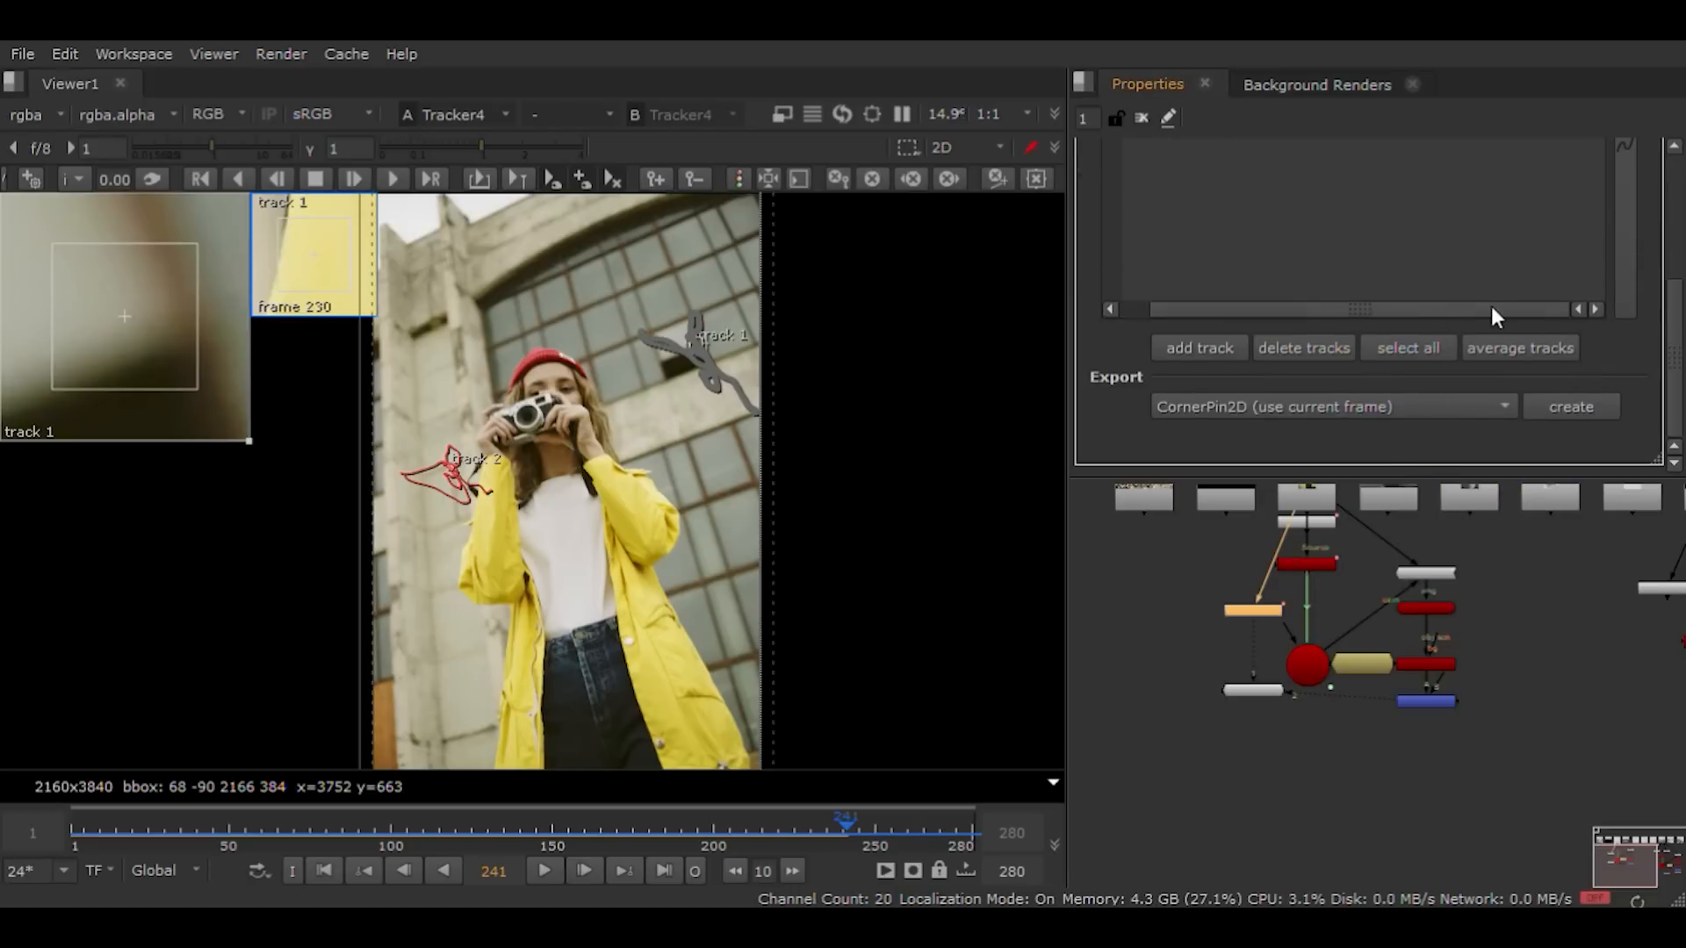
scroll(1491, 306, up, 3)
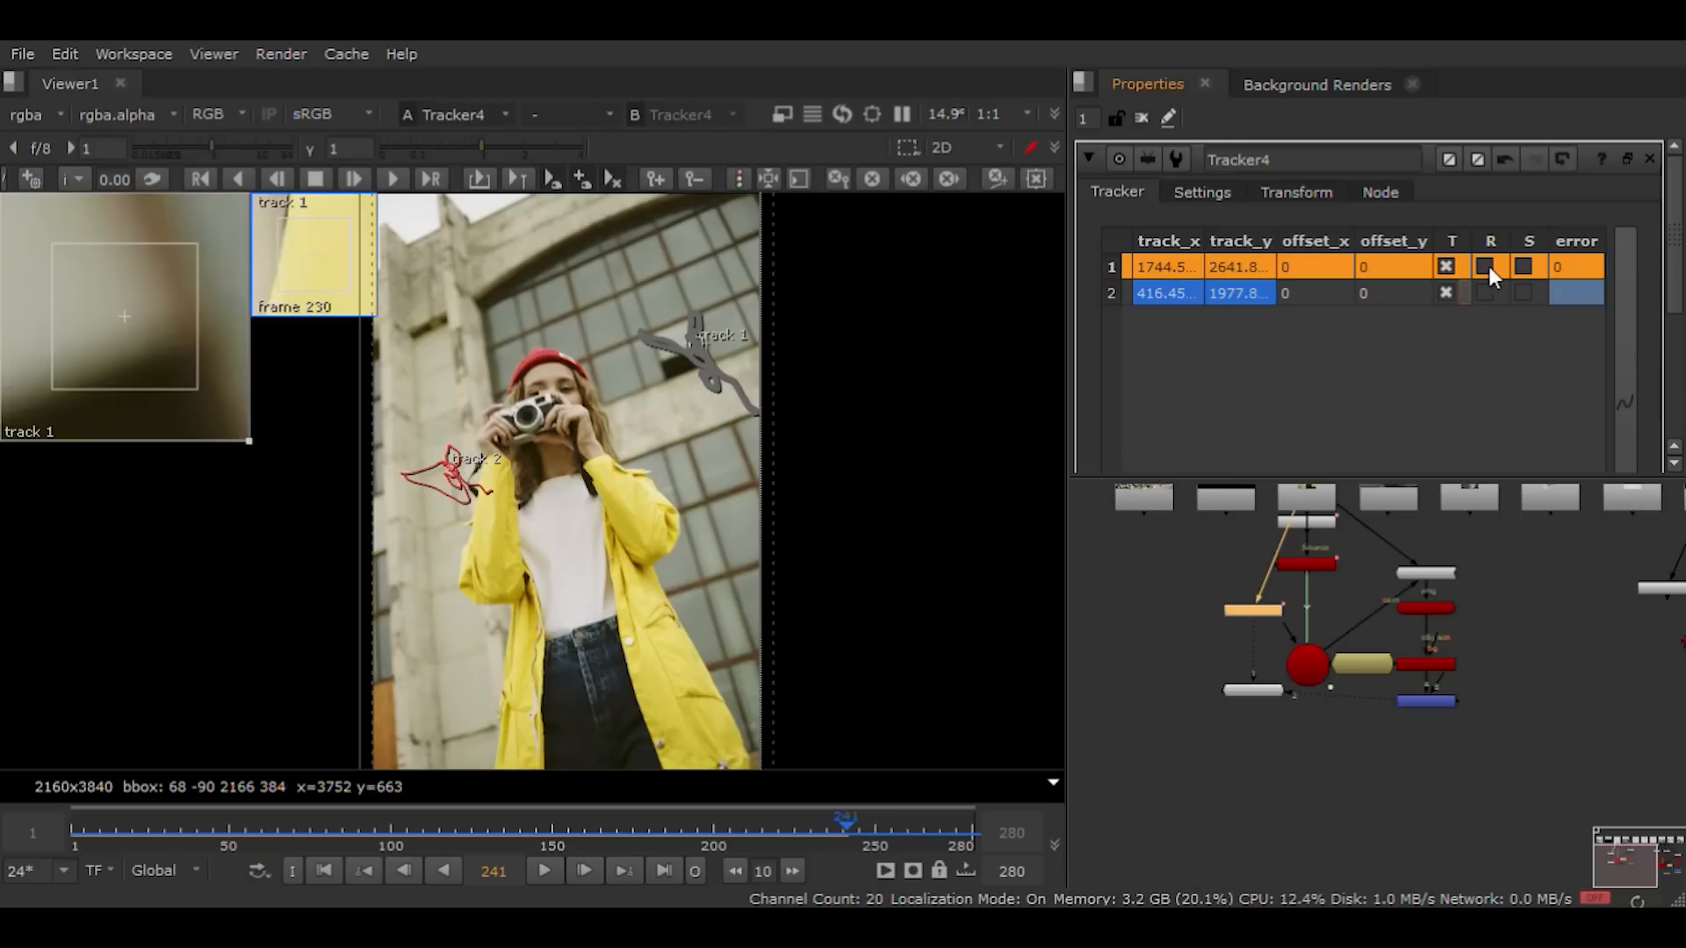
drag(337, 832, 392, 831)
click(192, 829)
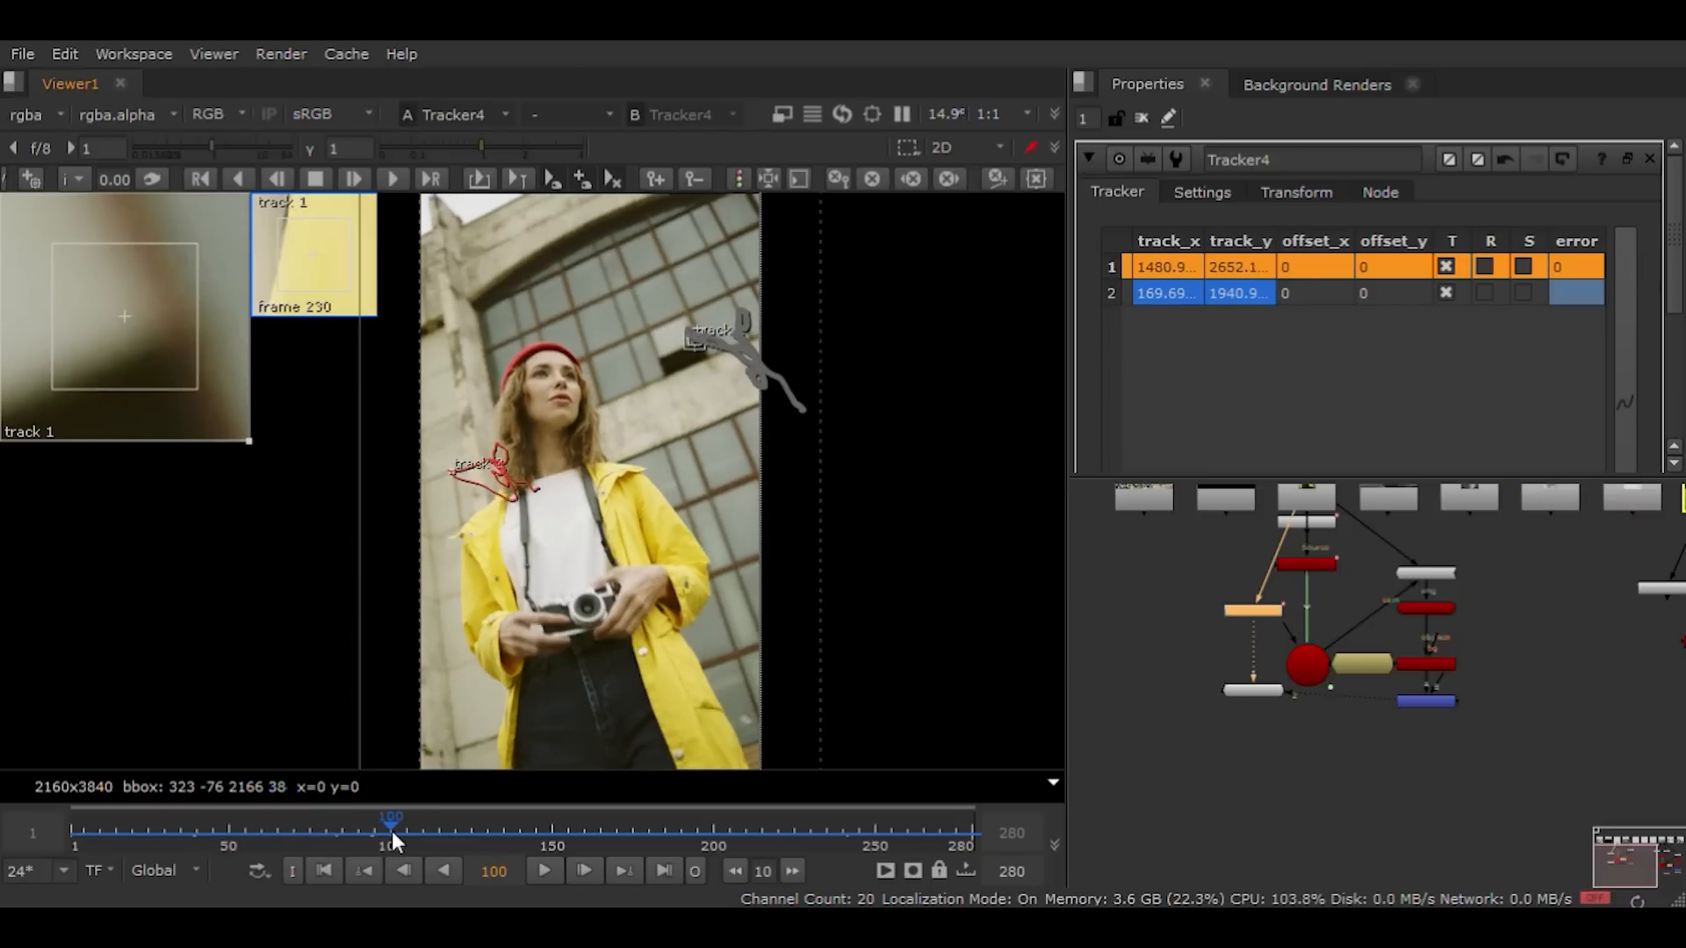
click(1484, 293)
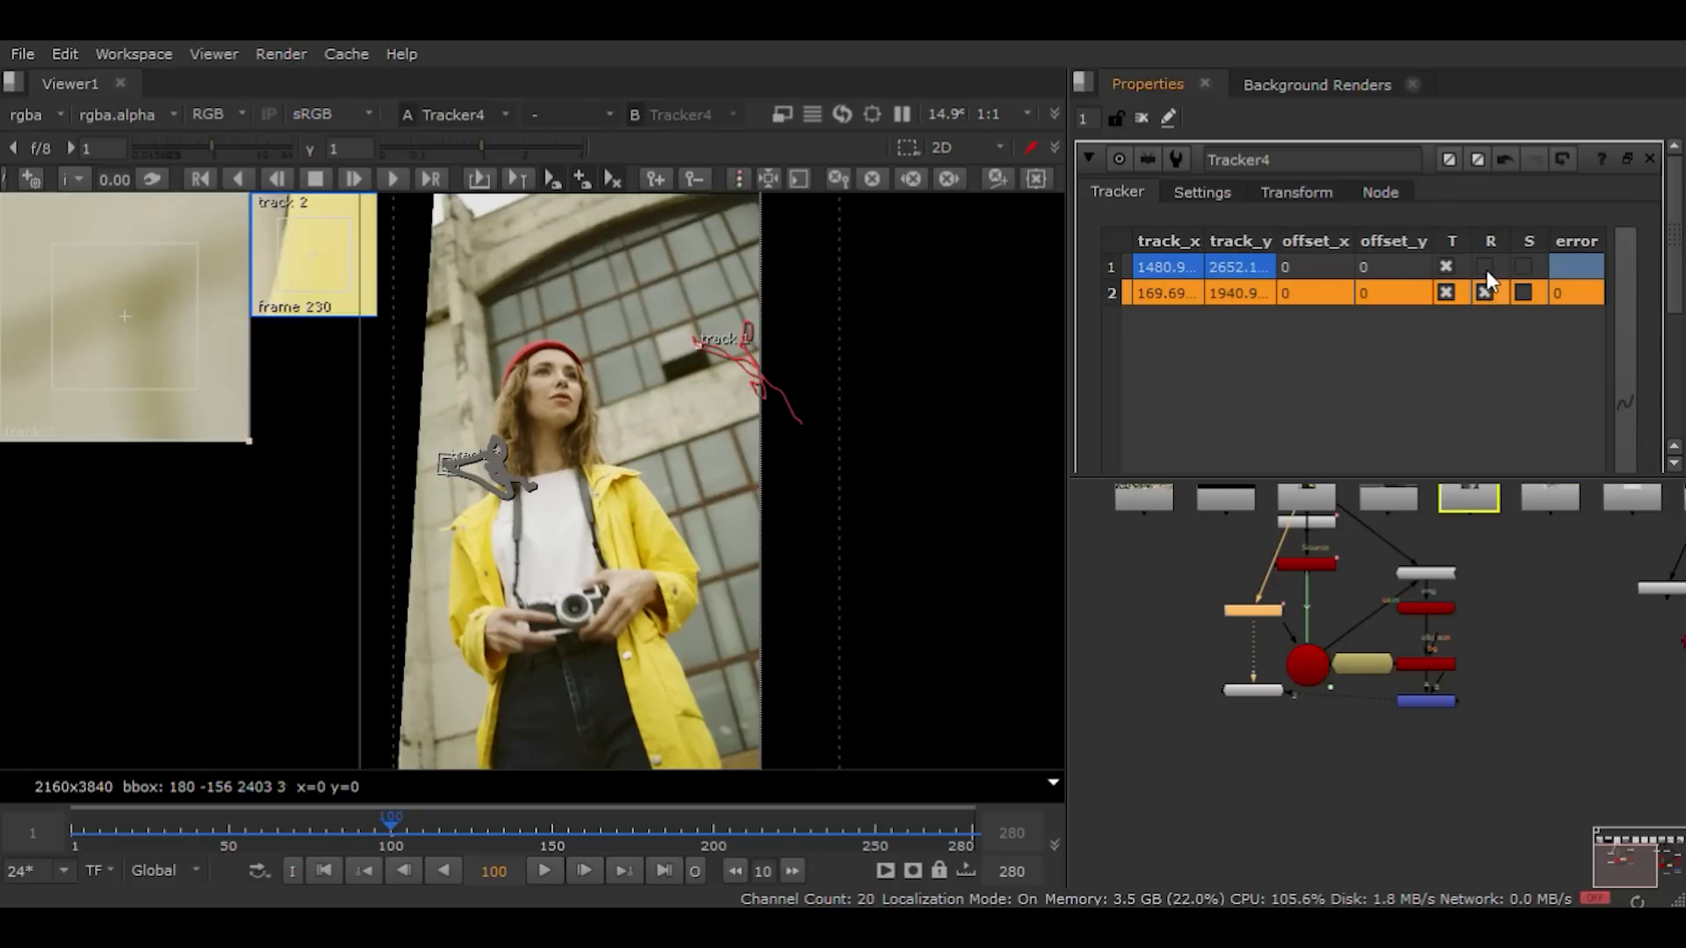
click(1487, 270)
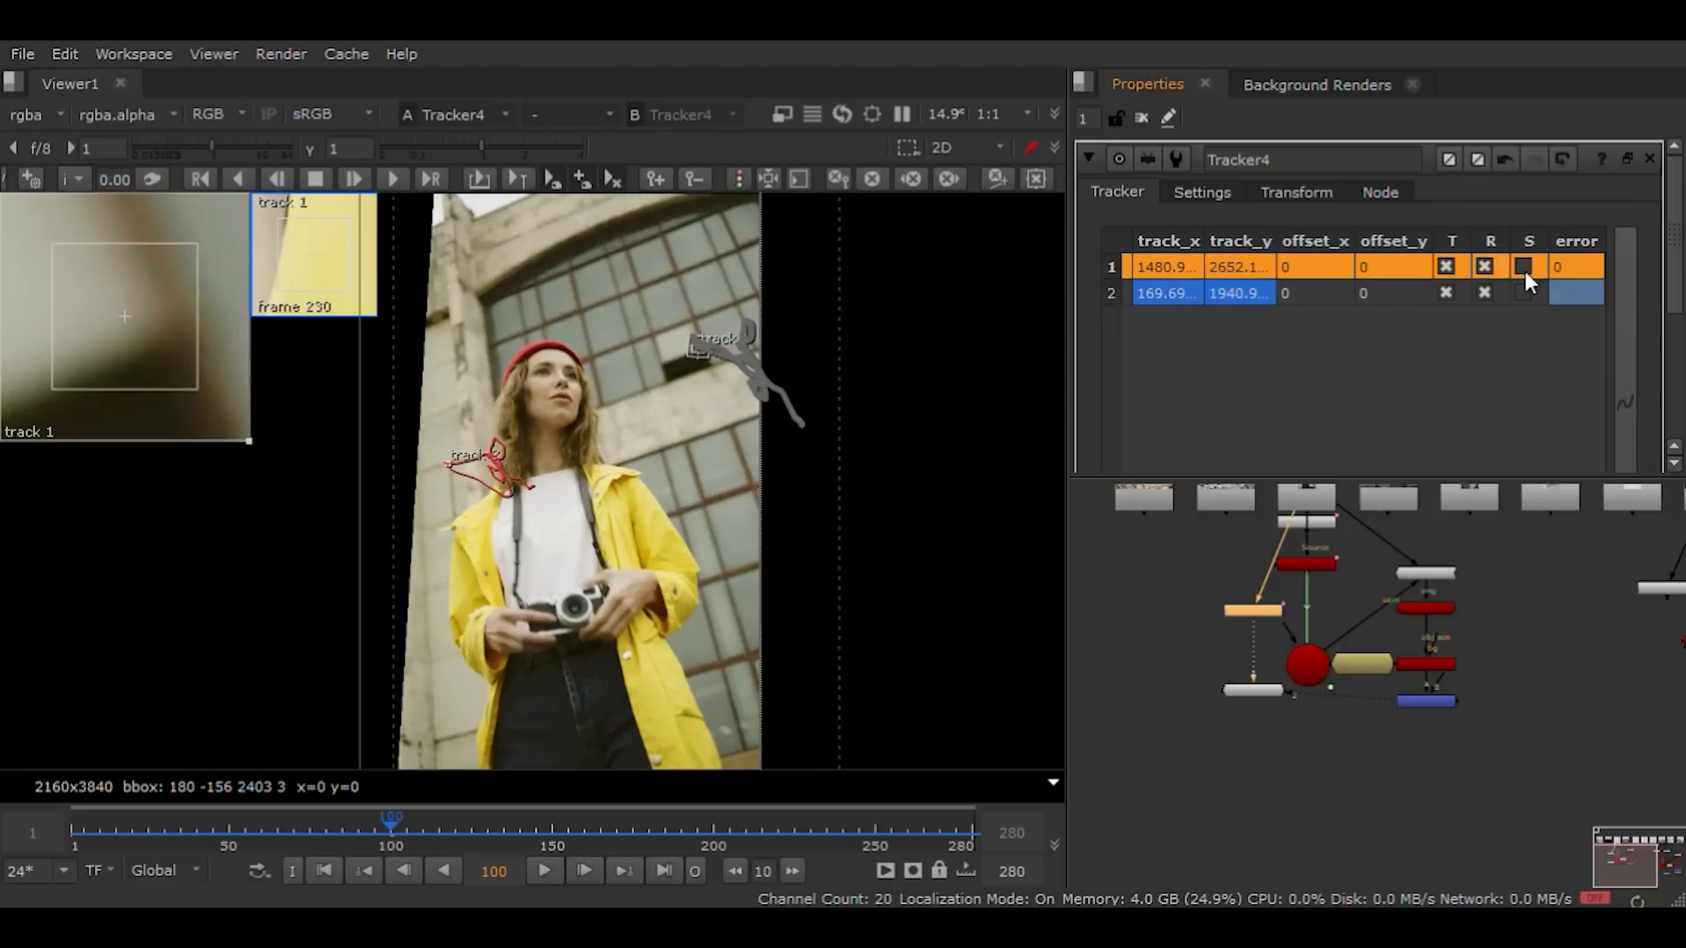
click(1523, 266)
click(1522, 293)
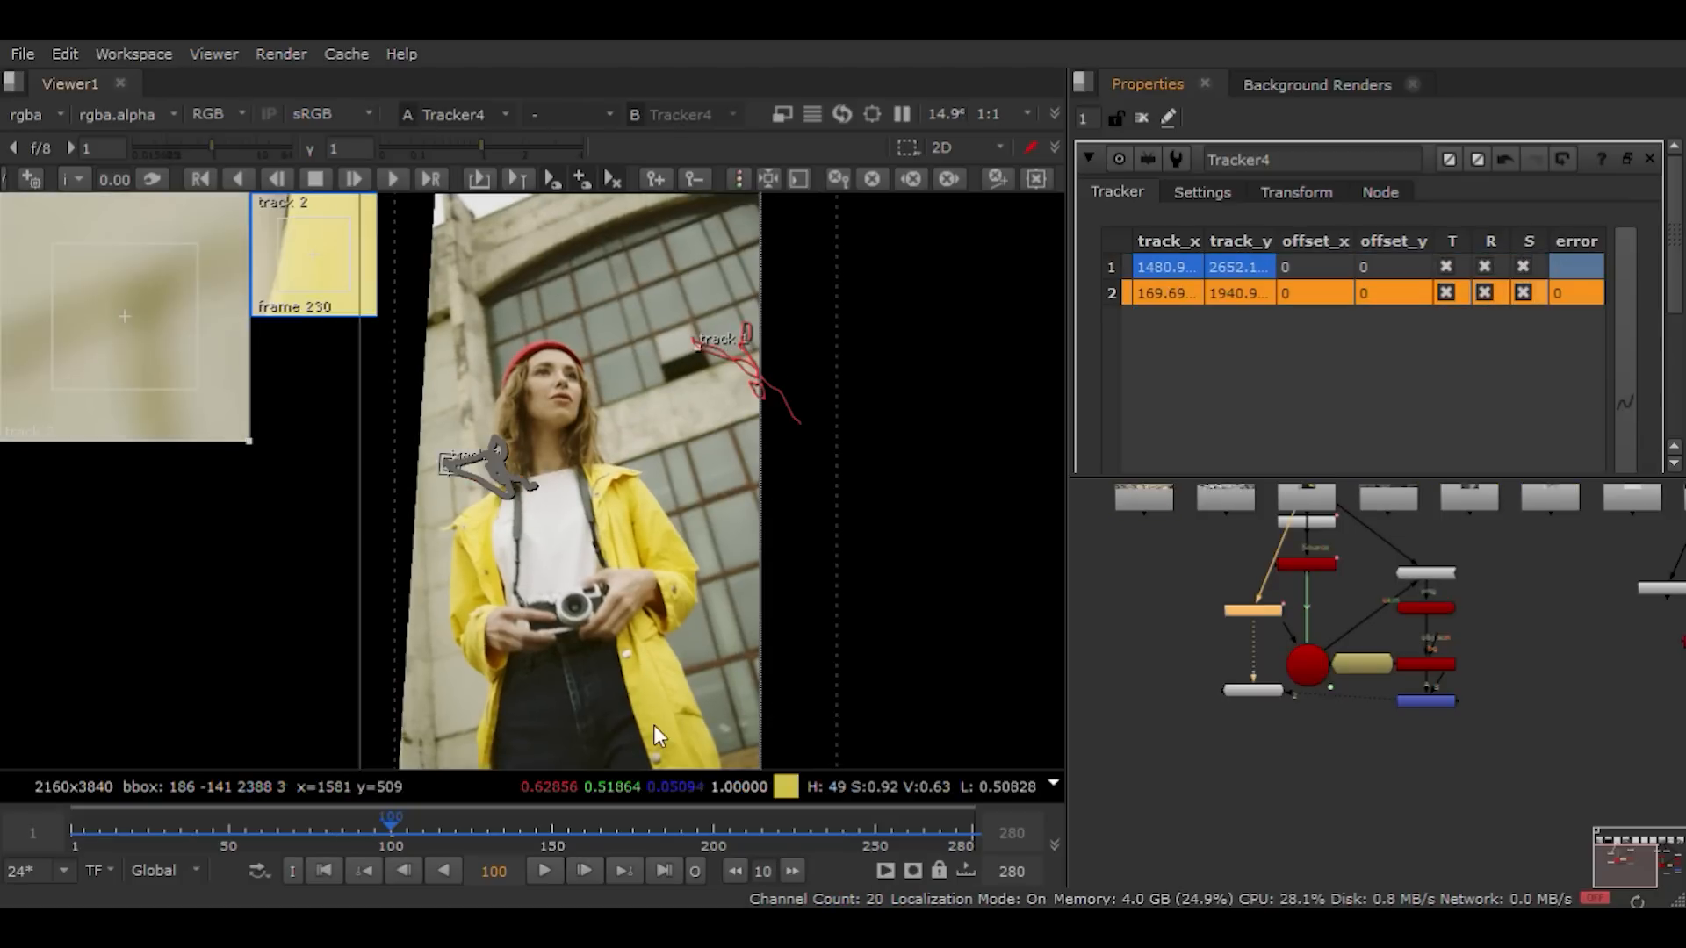
Step: Play back Tracker4's output with translation, rotation and scale stabilised, keeping the tracker overlays out of view
key(l)
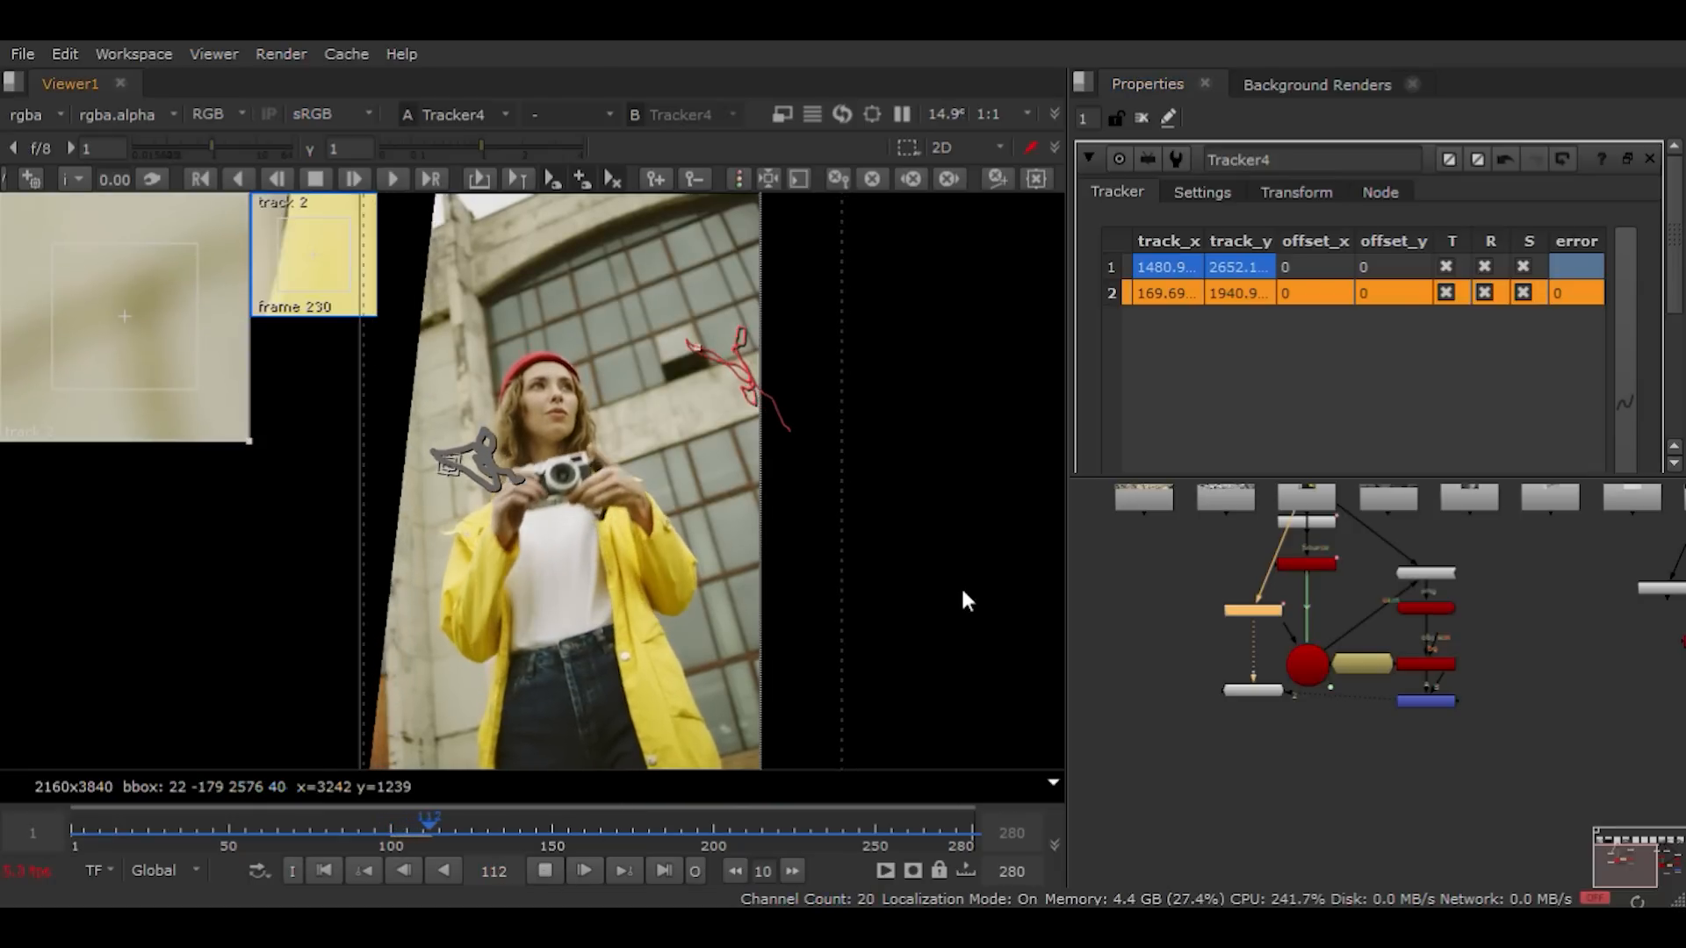
double_click(1299, 503)
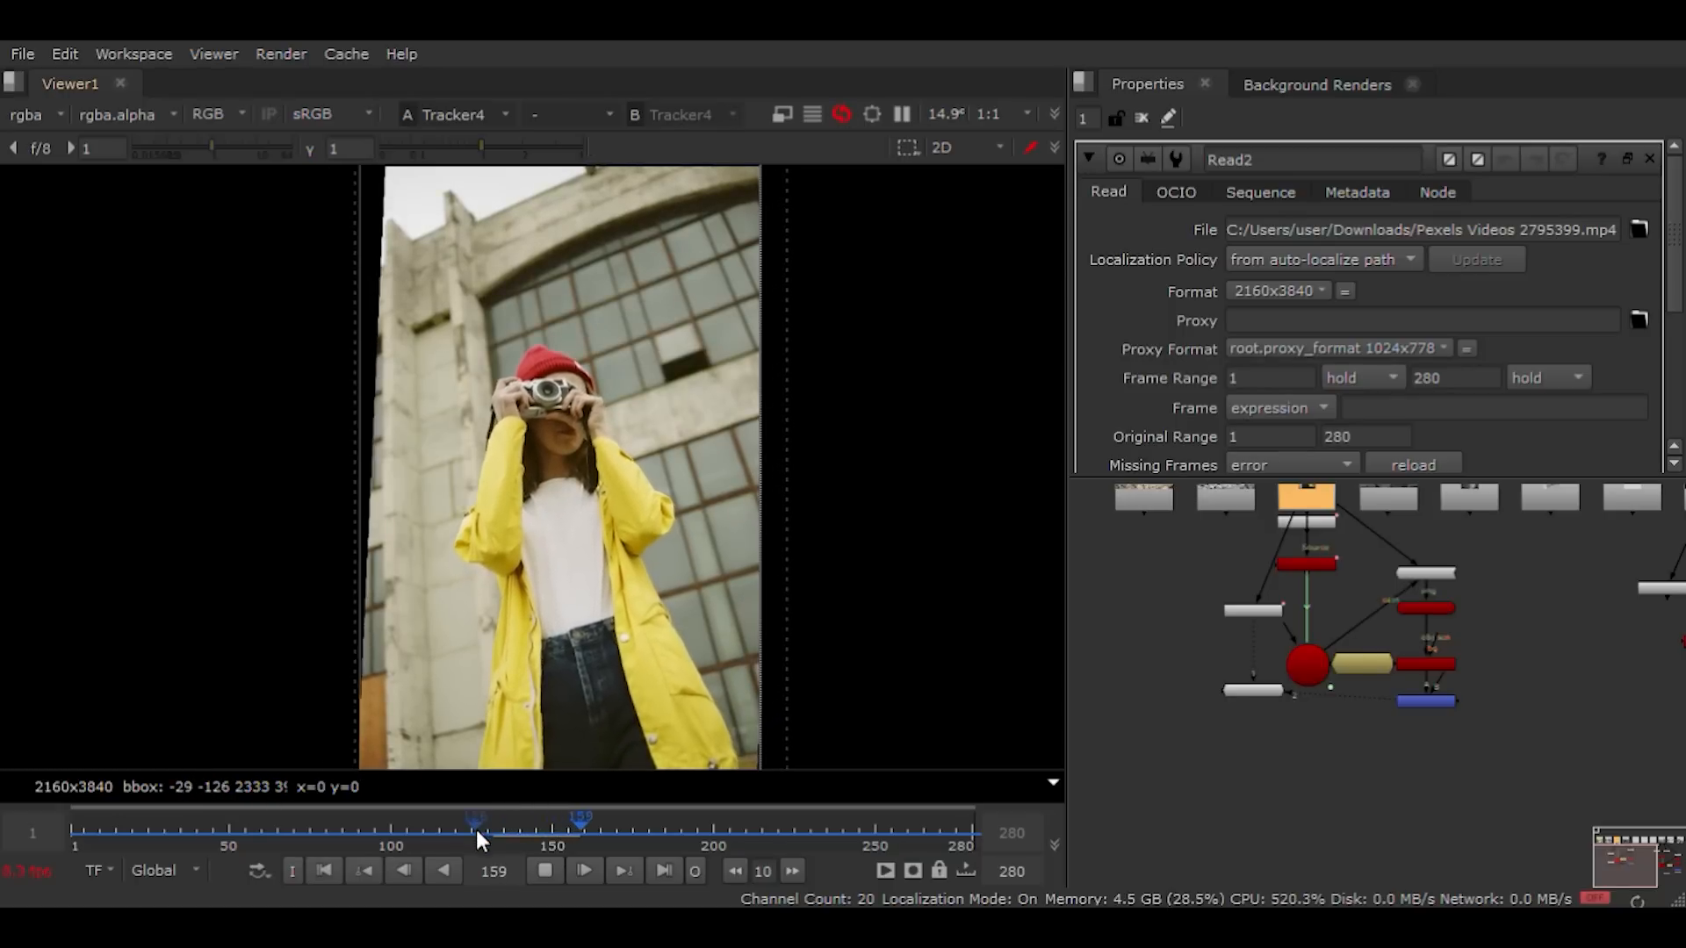
click(341, 830)
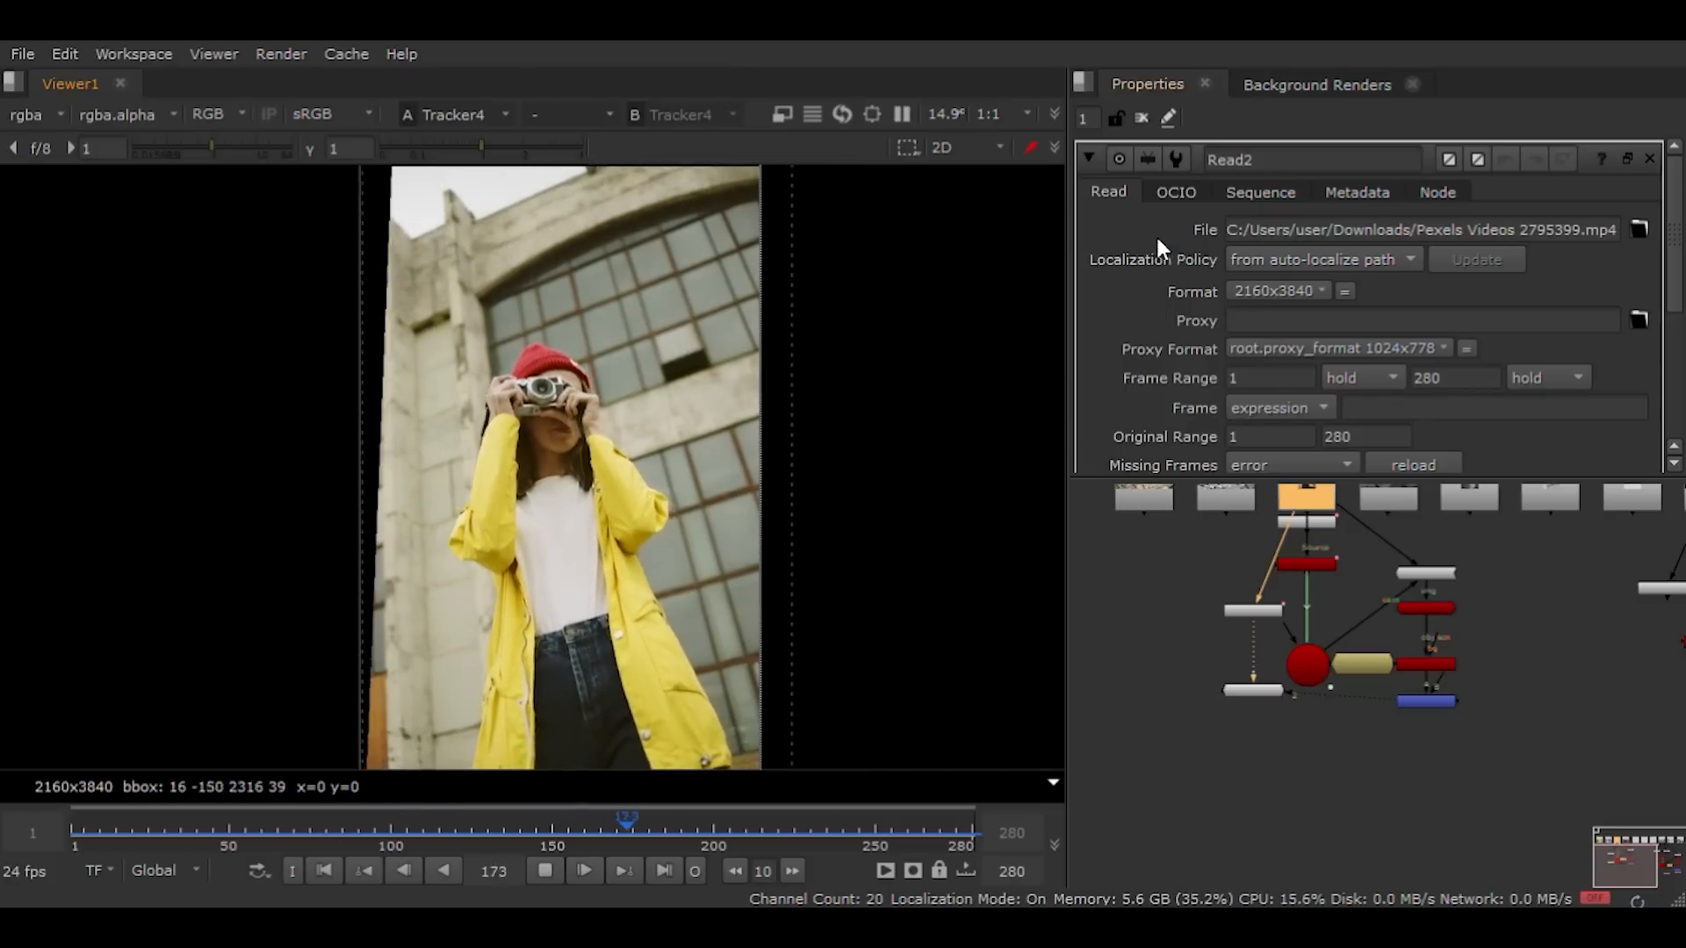
Step: Turn off translation (T) for track 1 and track 2 in Tracker4 and play back the rotation-and-scale stabilisation
click(1250, 613)
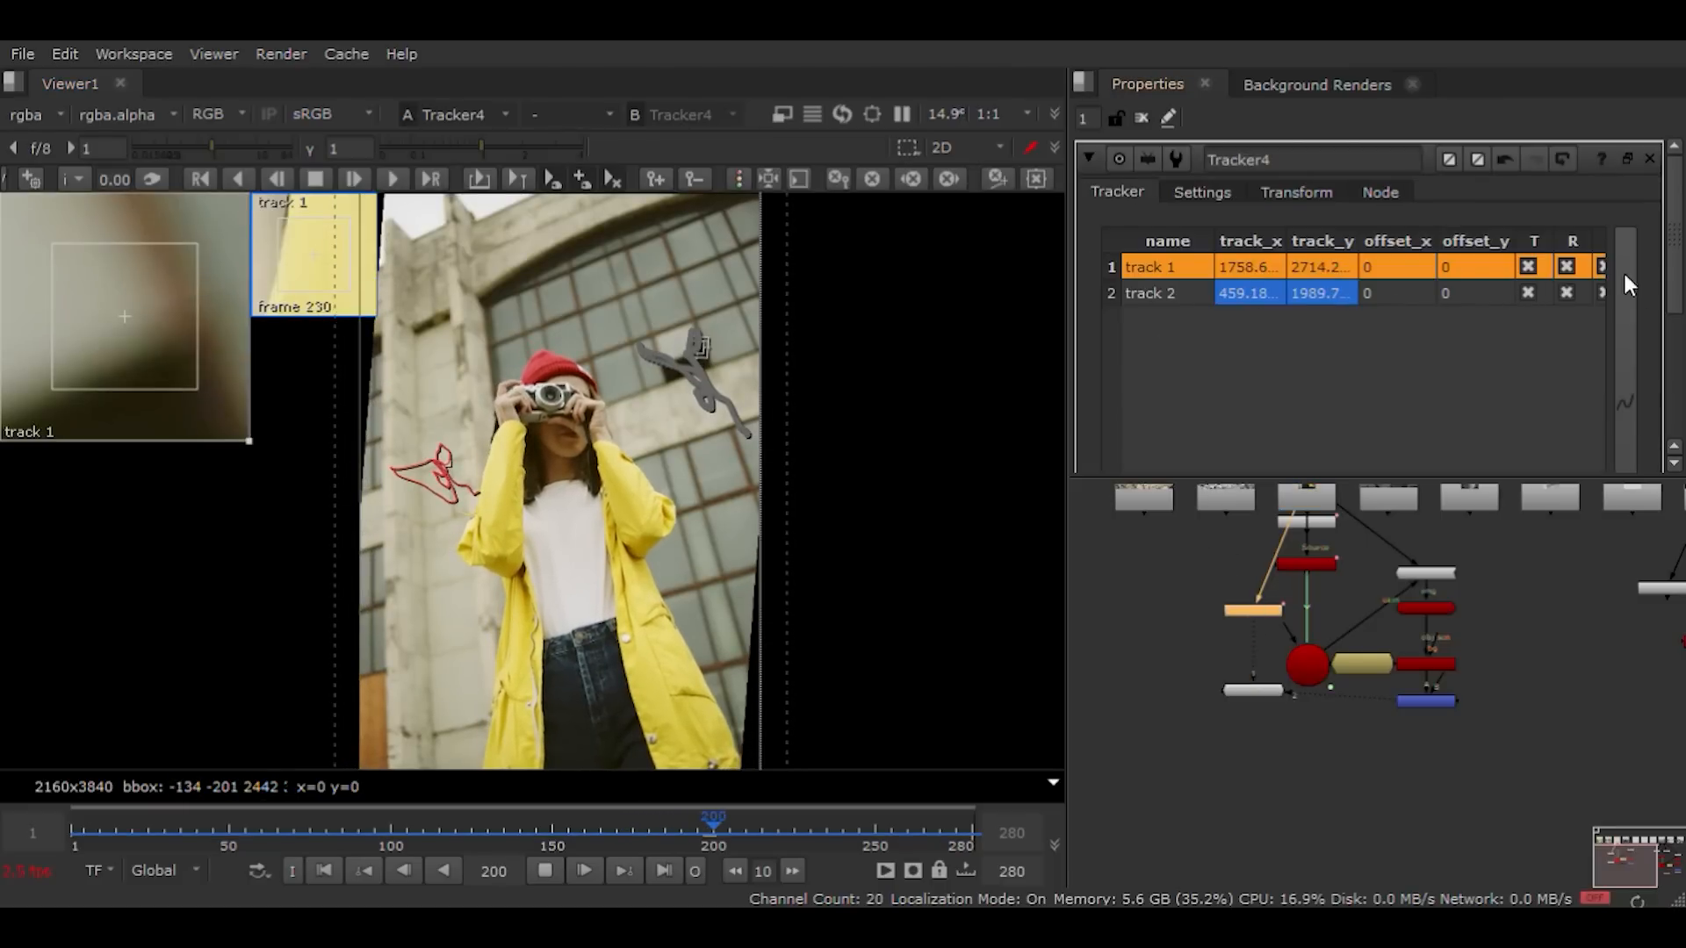
click(1528, 267)
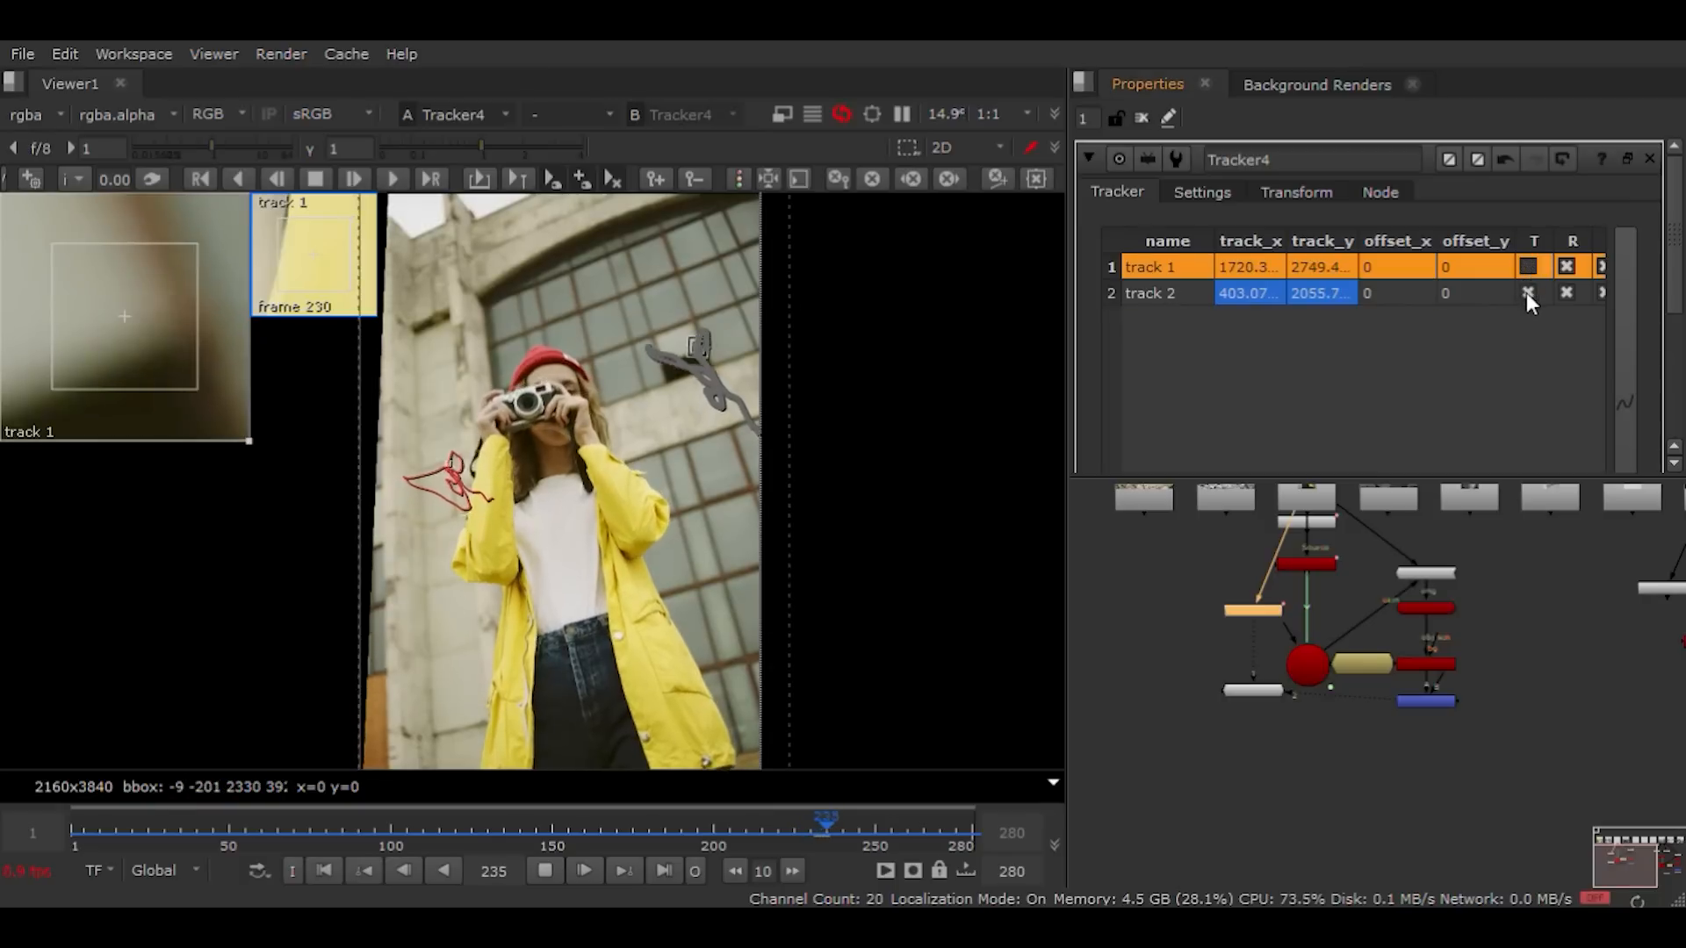
click(1527, 293)
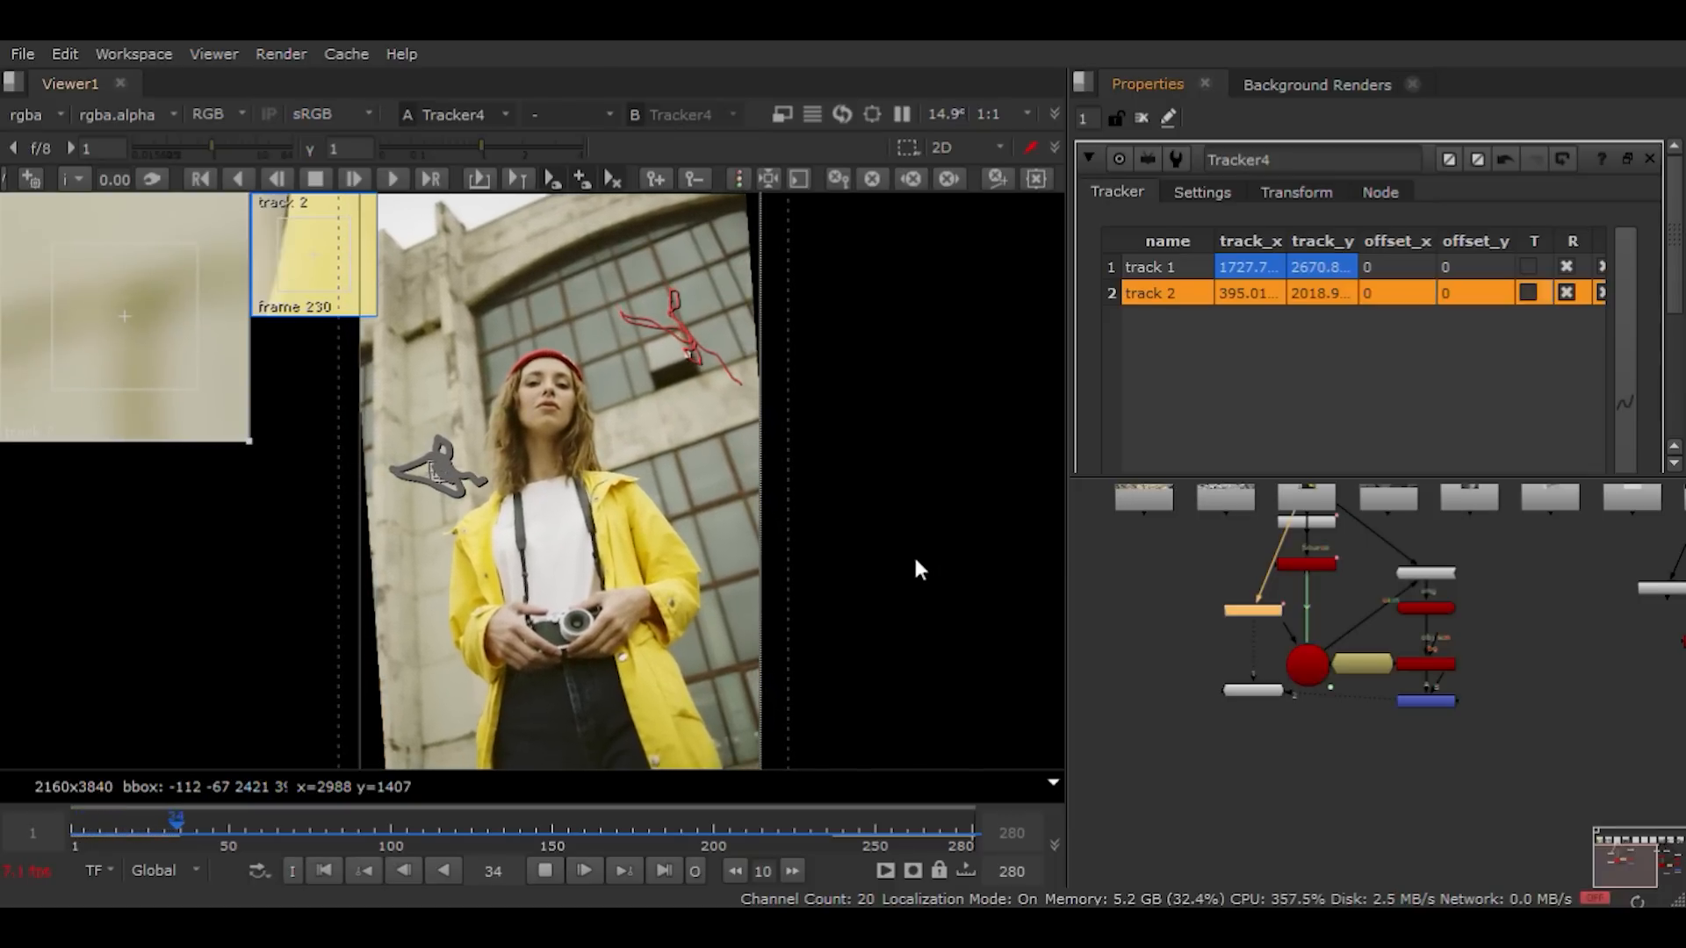
double_click(1301, 499)
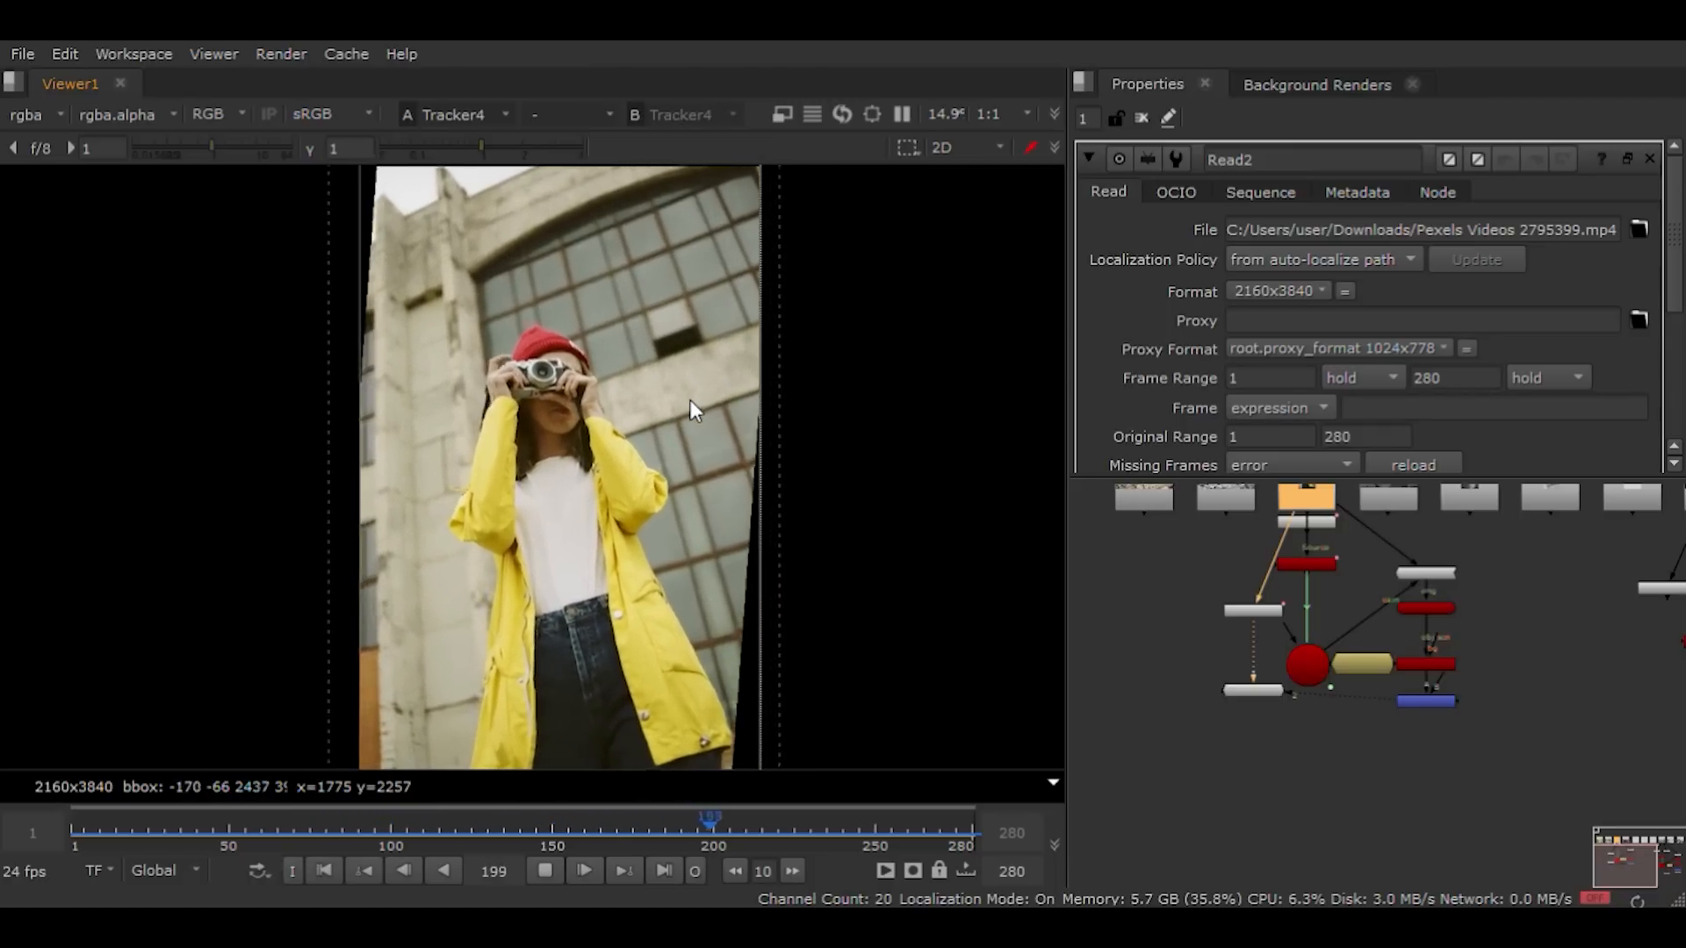
click(545, 874)
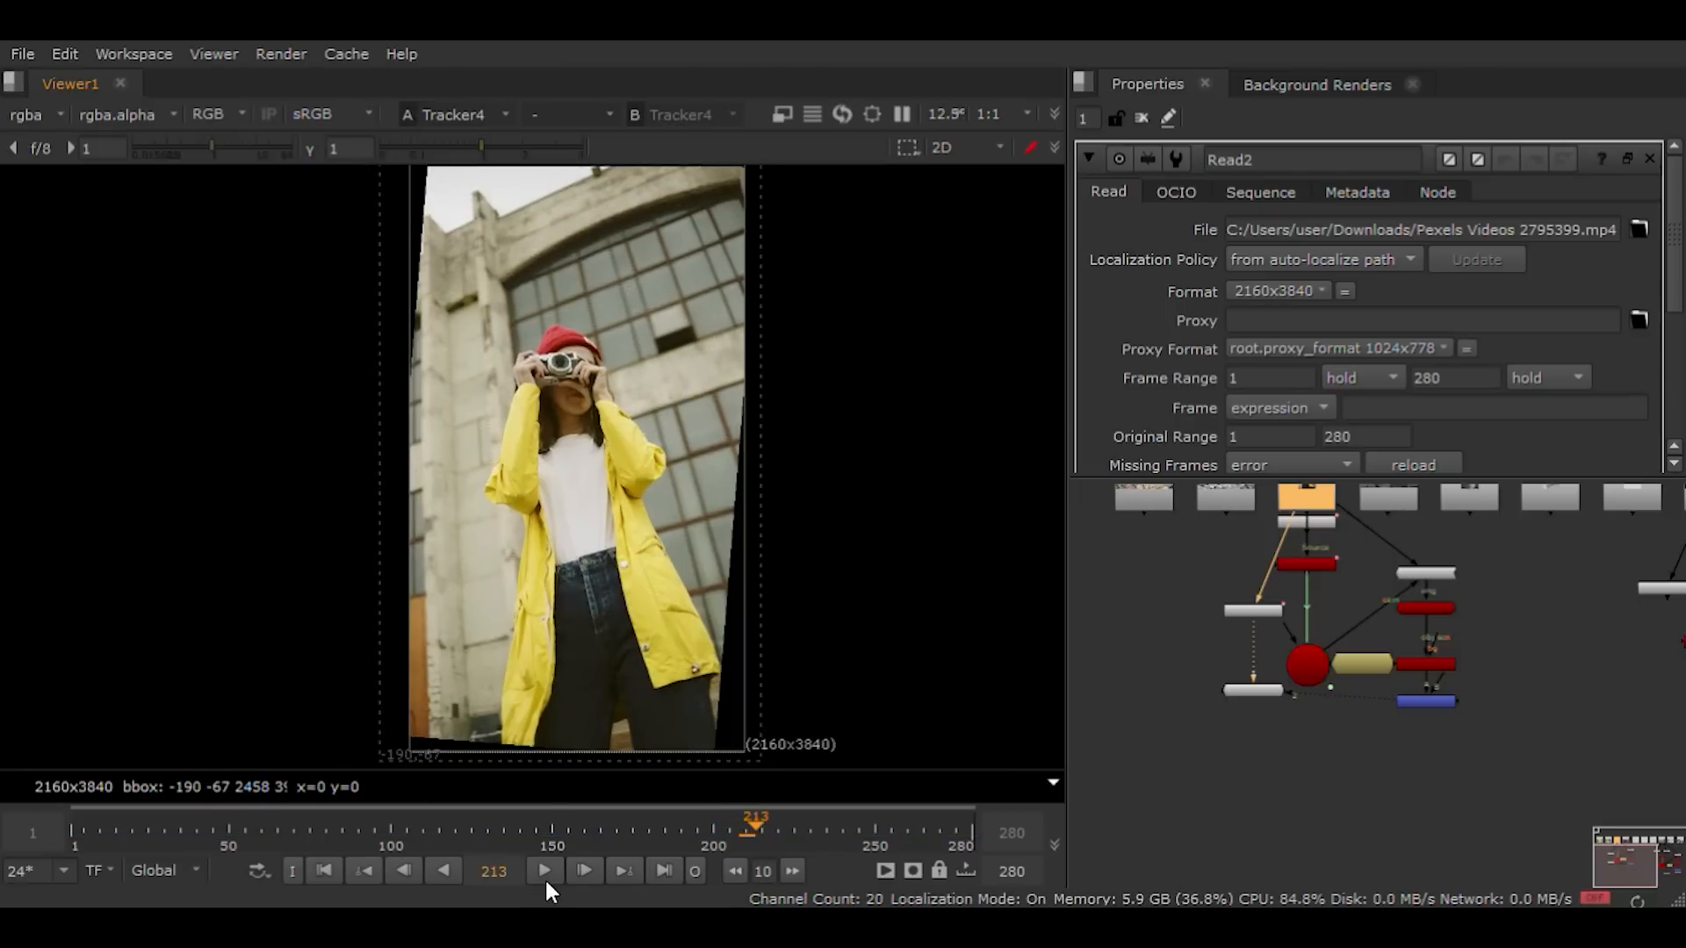
Step: Add a Transform node after Tracker4, set its scale to 1.2 and play back the reframed, stabilised clip
scroll(1252, 613, up, 2)
click(1252, 609)
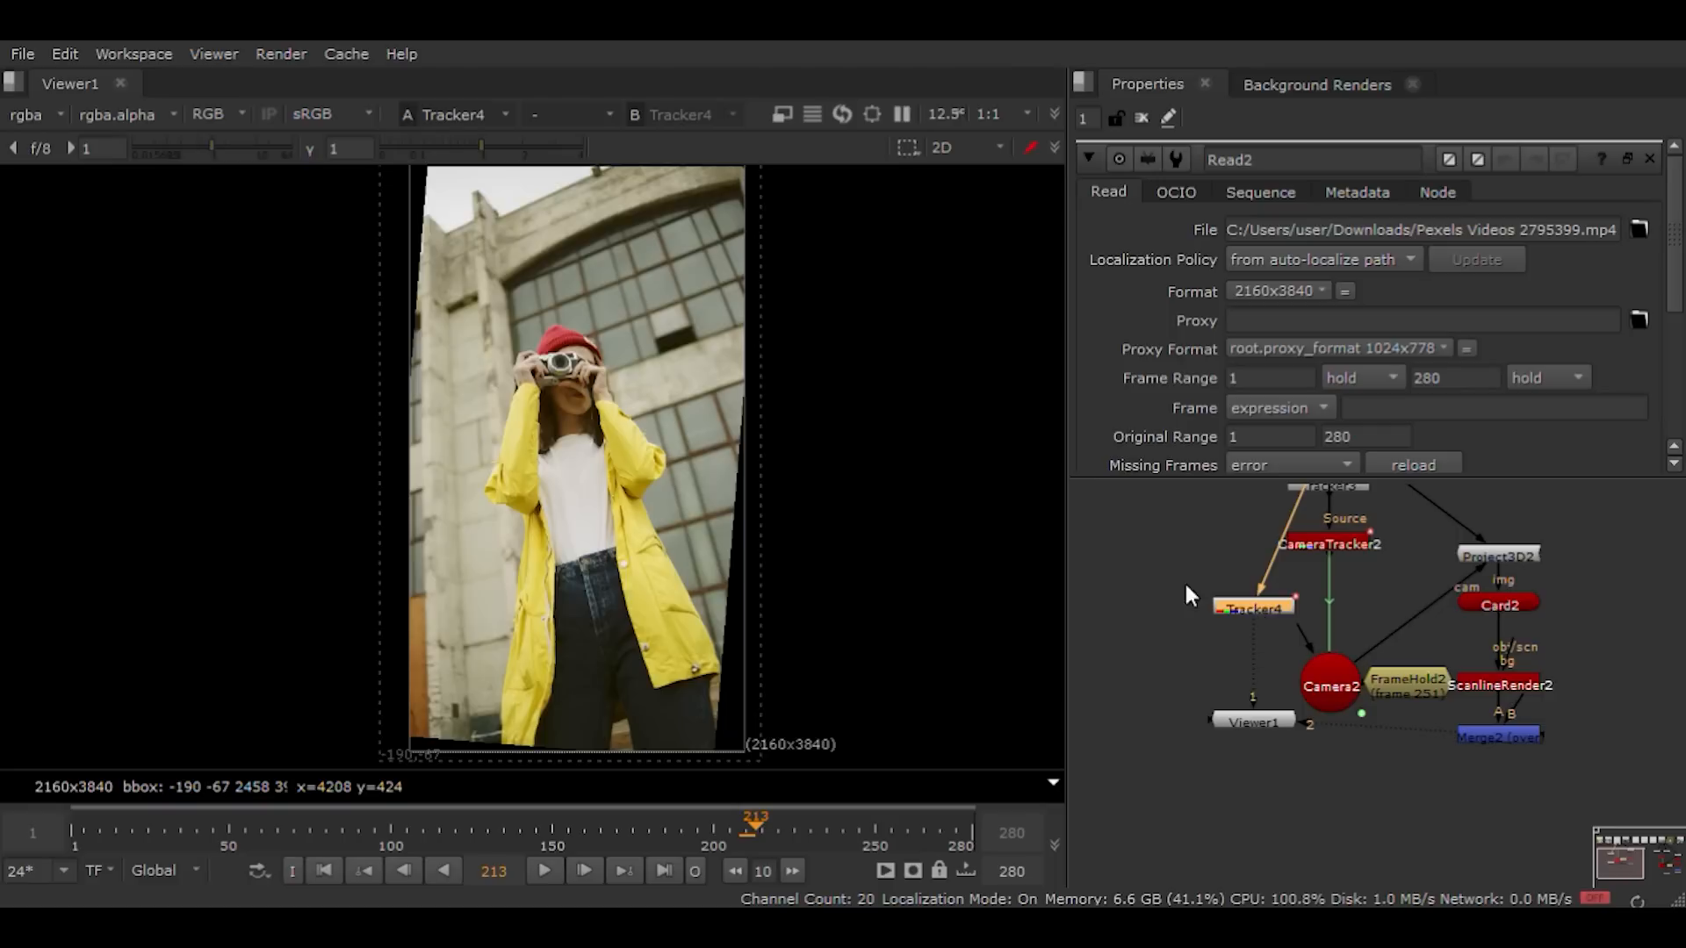
key(t)
click(1237, 283)
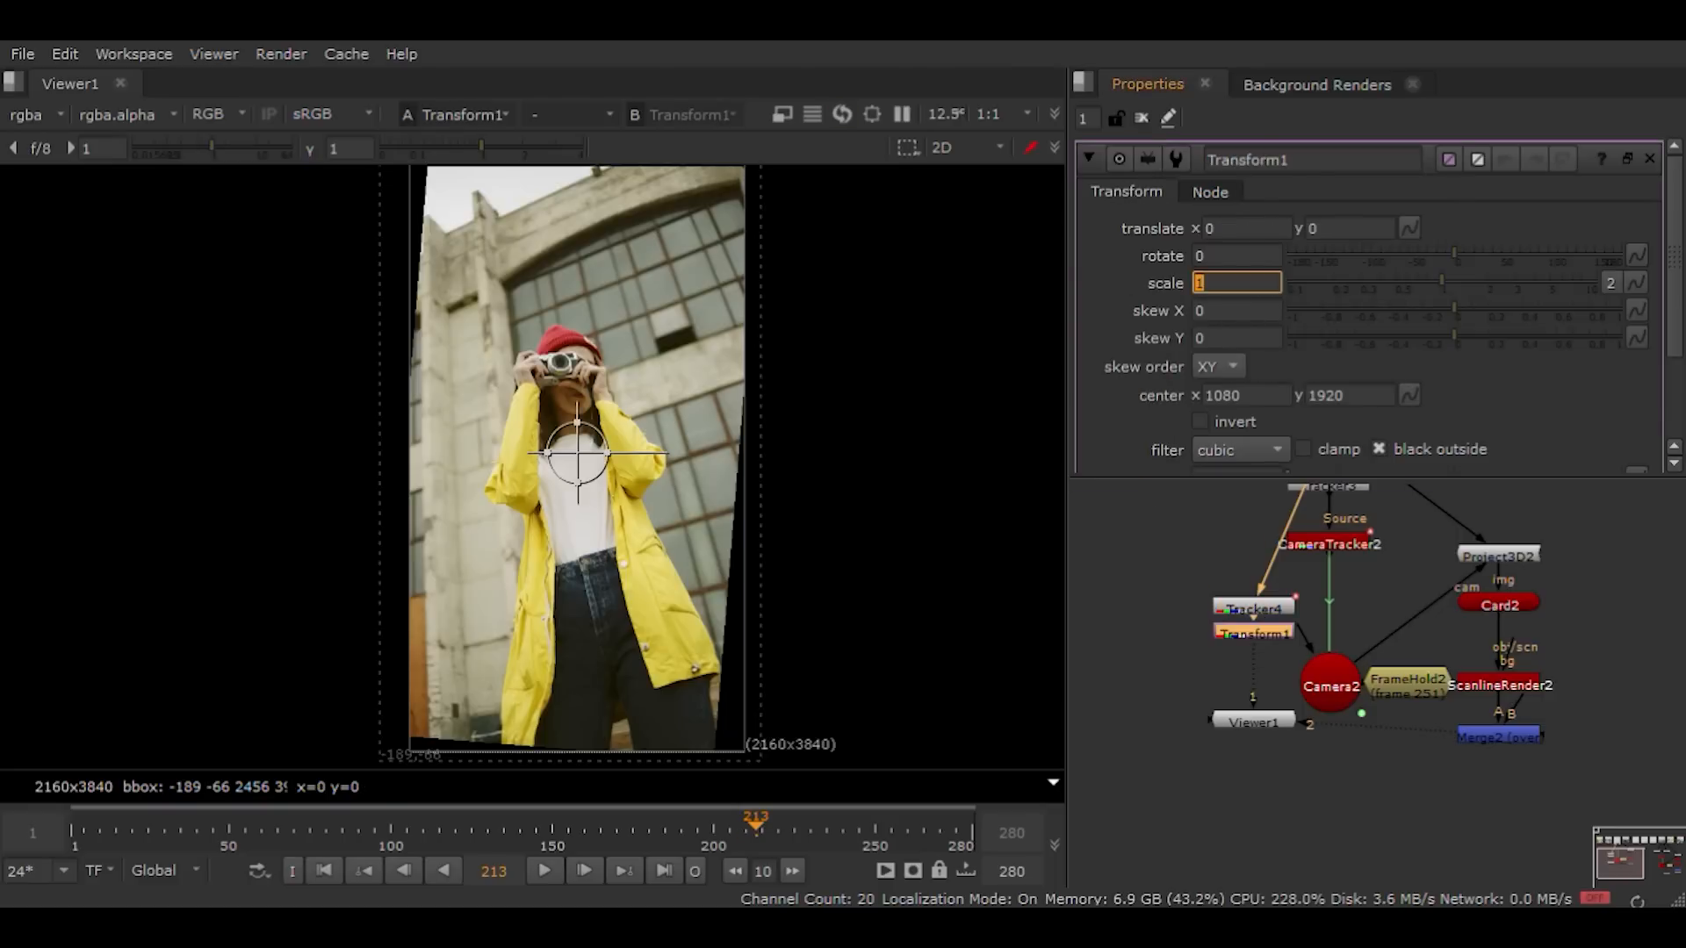
text(1.2)
key(Return)
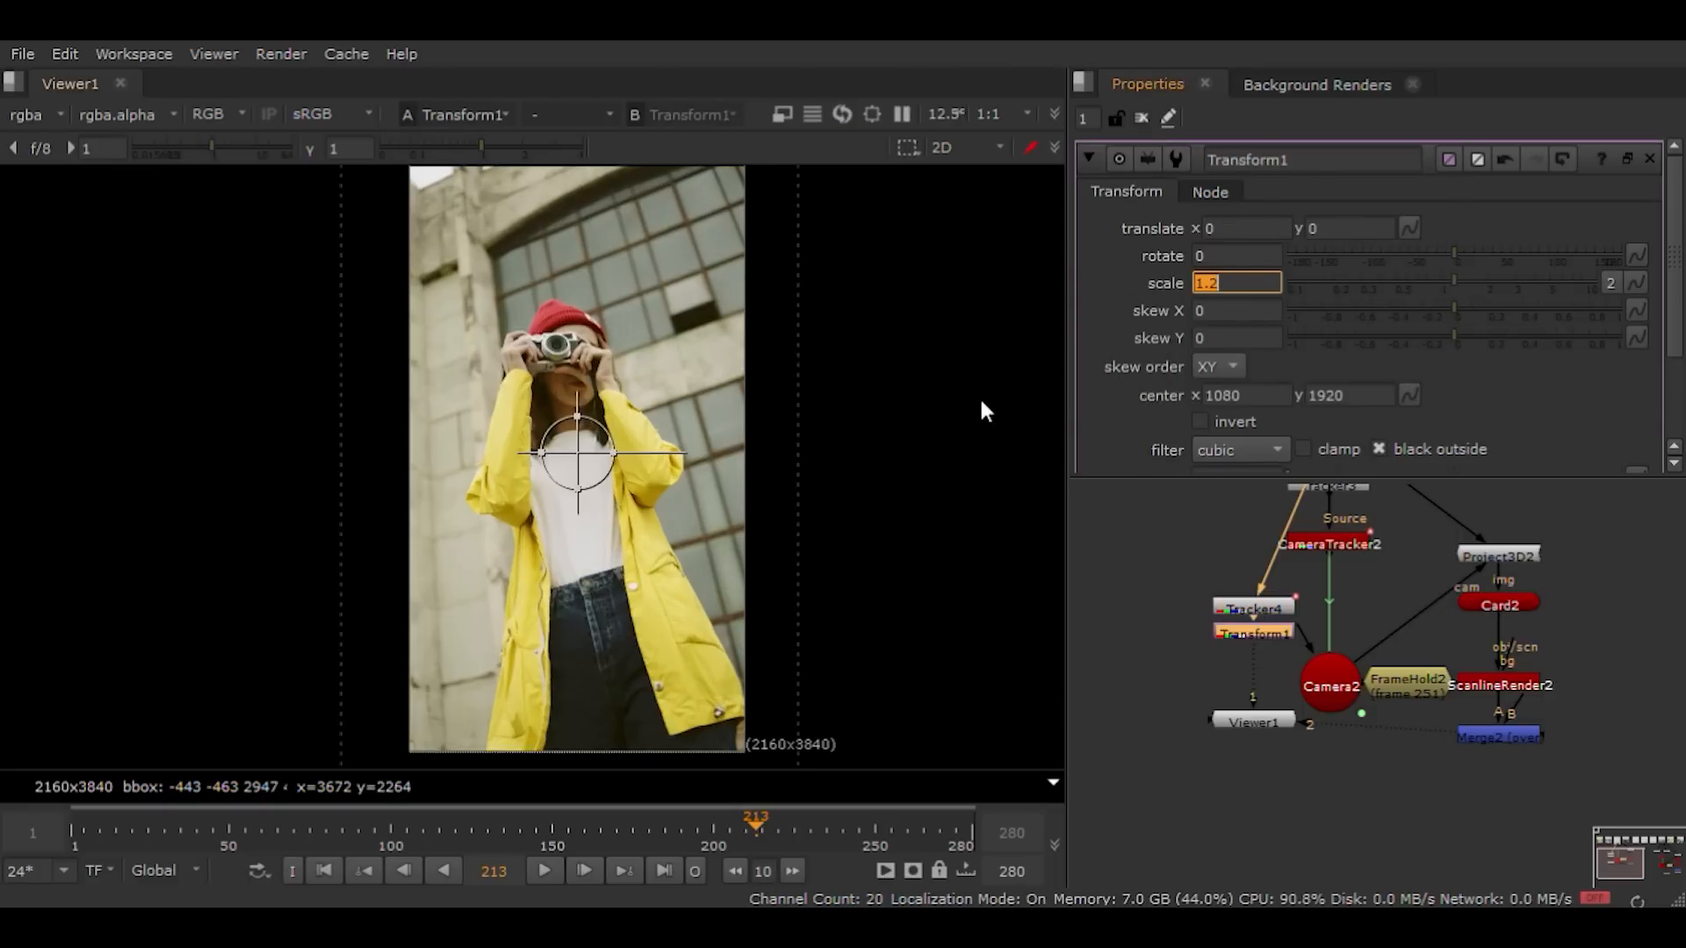
click(553, 870)
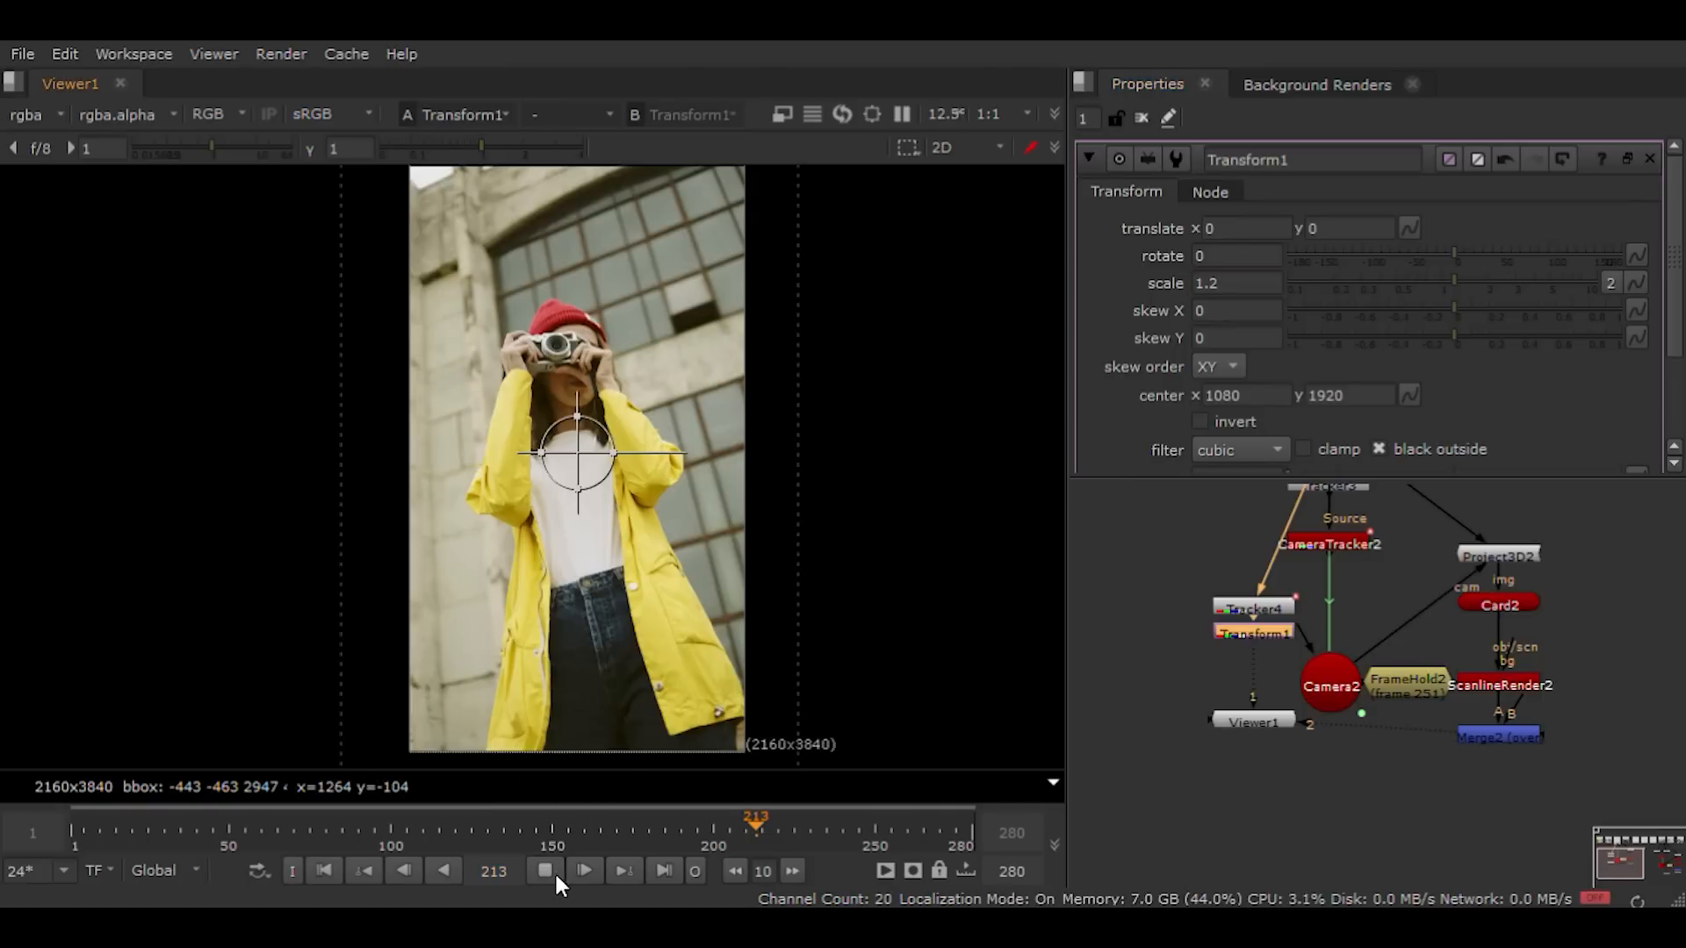
Step: View the other clips in the node graph, playing back Read9's icy river and Read10's poolside footage
click(1494, 735)
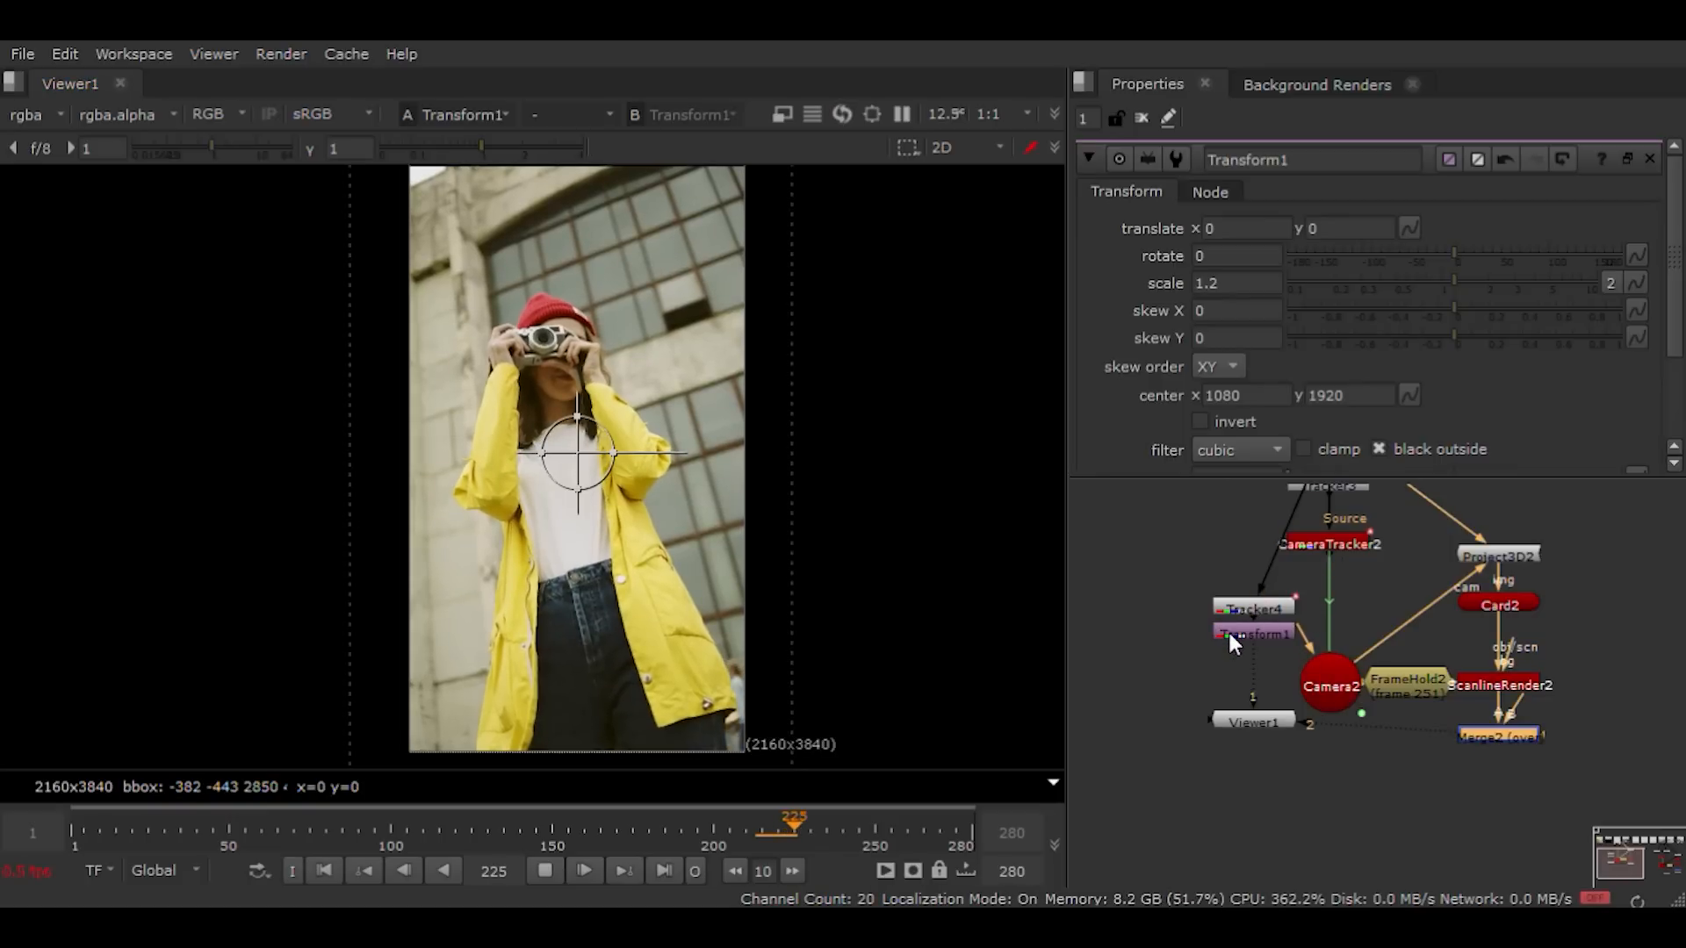
scroll(1229, 634, down, 1)
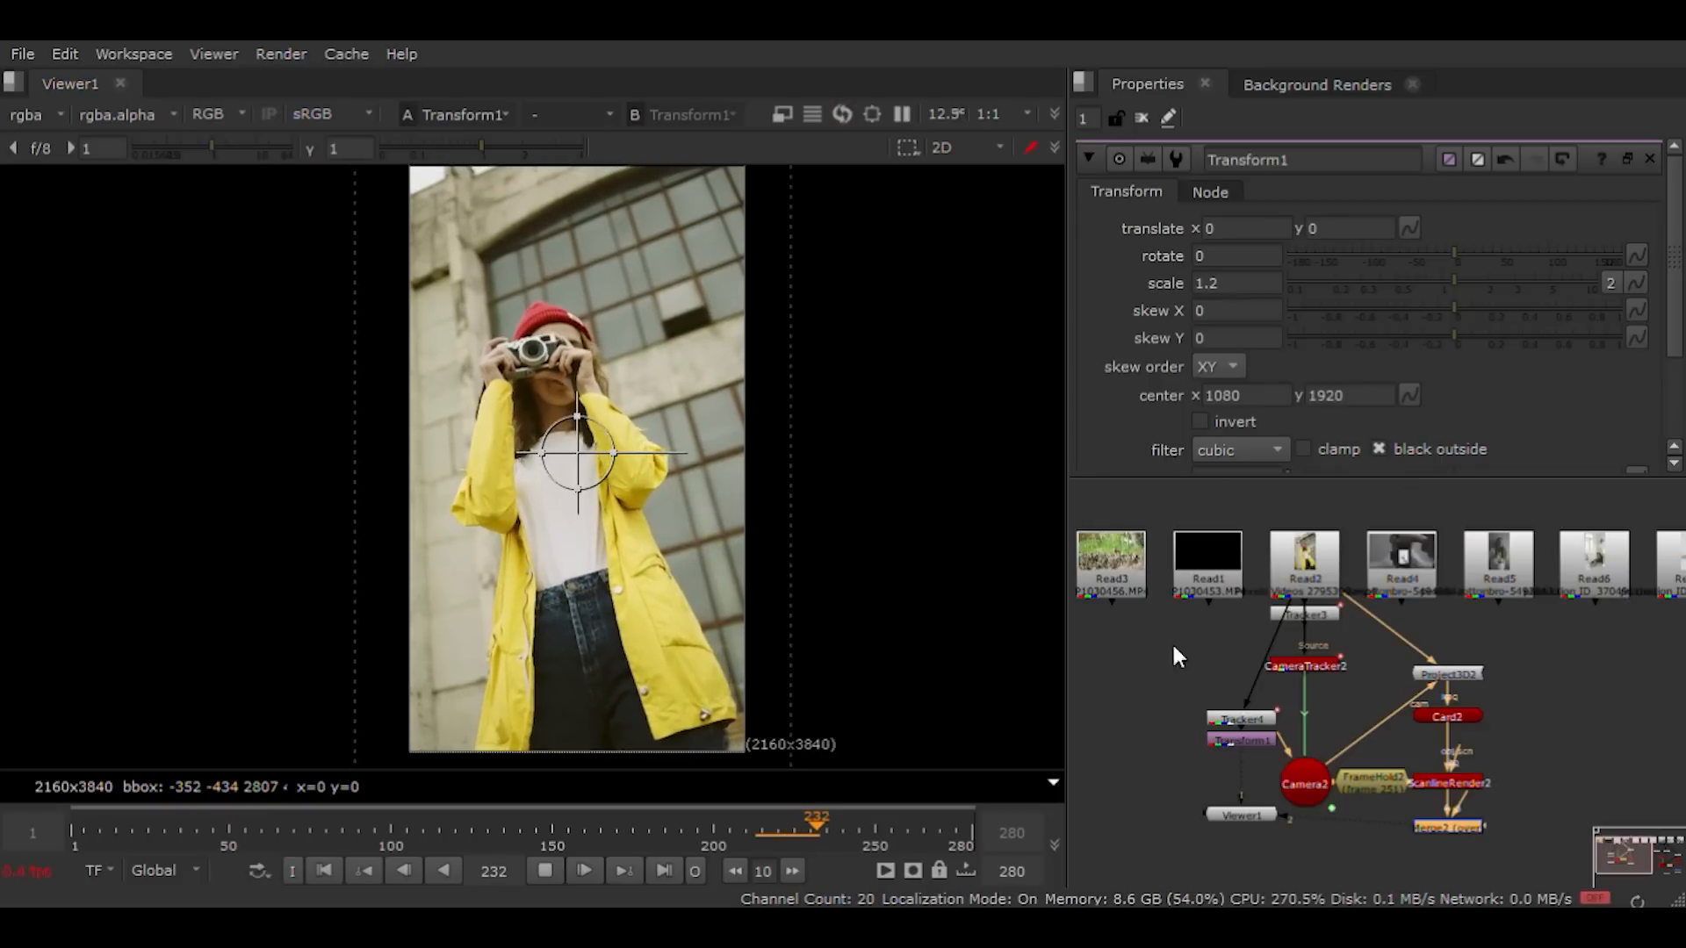
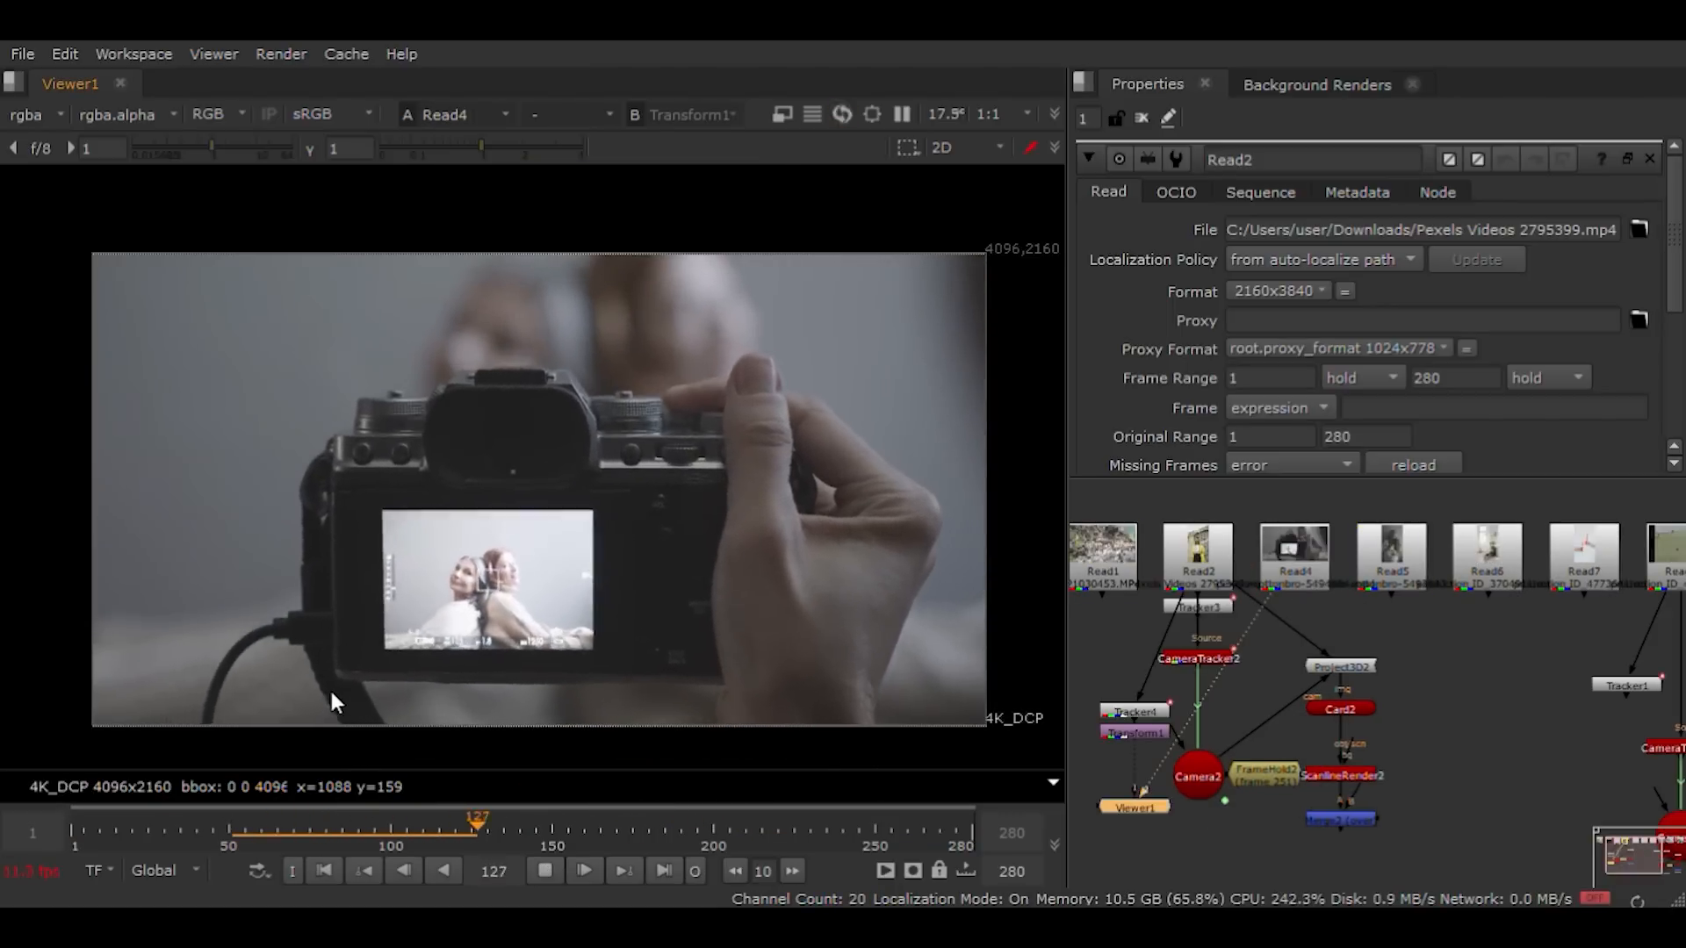
scroll(1425, 598, down, 2)
scroll(1364, 552, up, 4)
middle_drag(1672, 588, 1417, 603)
scroll(1365, 551, down, 2)
click(1417, 603)
key(2)
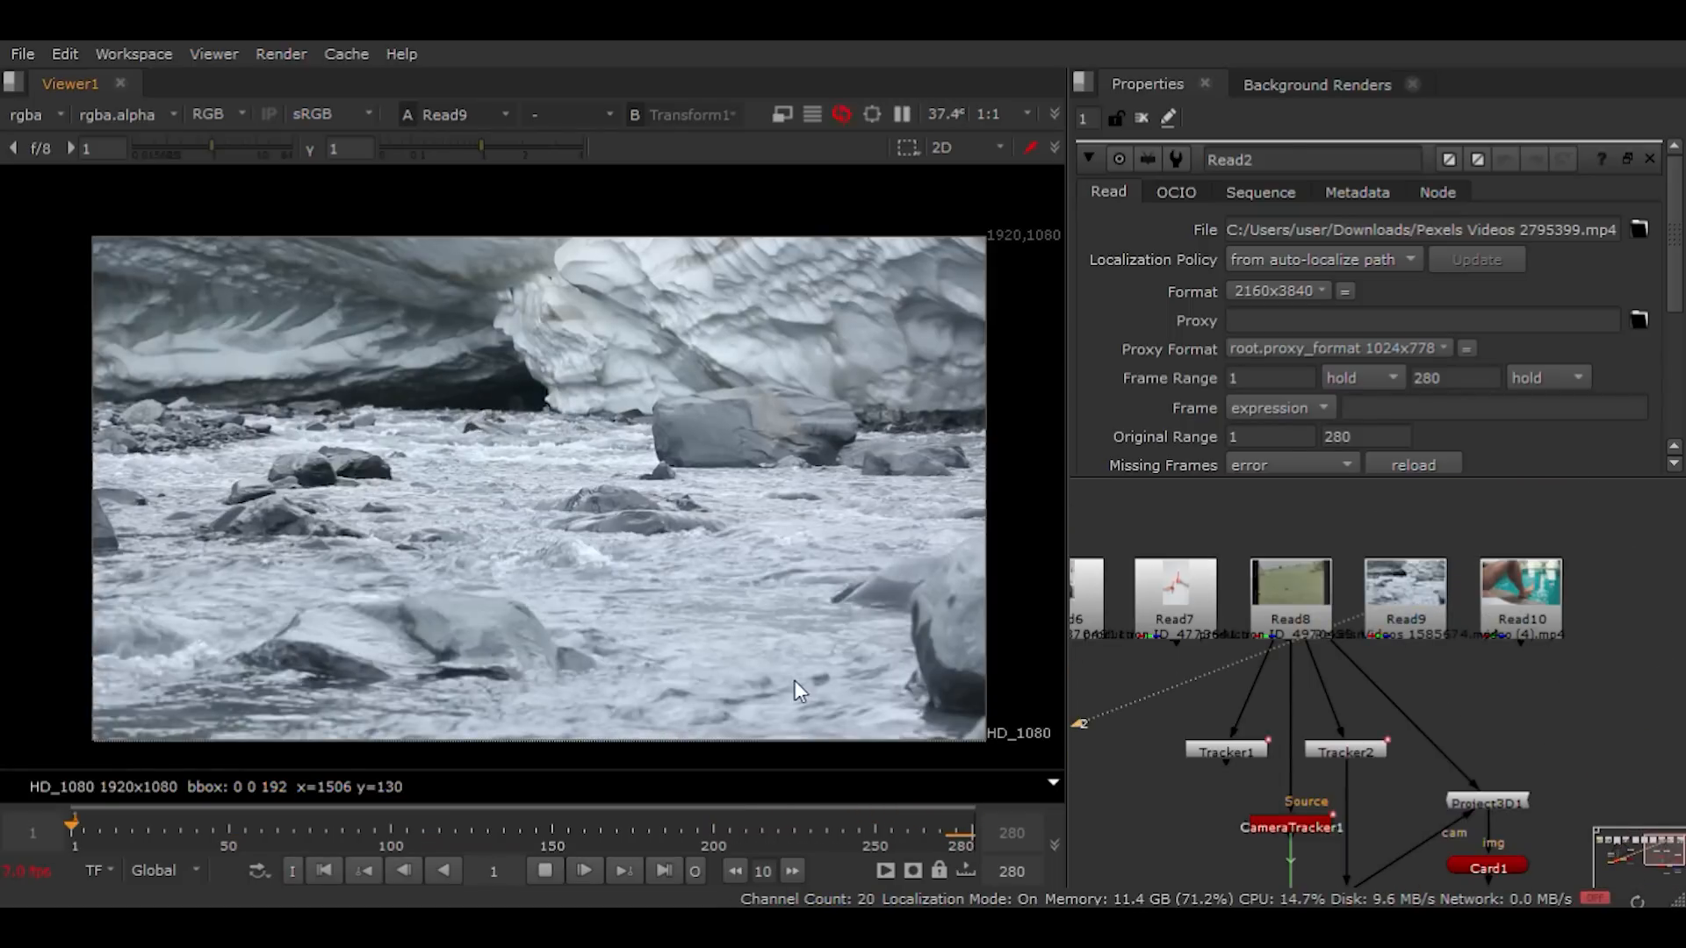
click(1520, 597)
key(2)
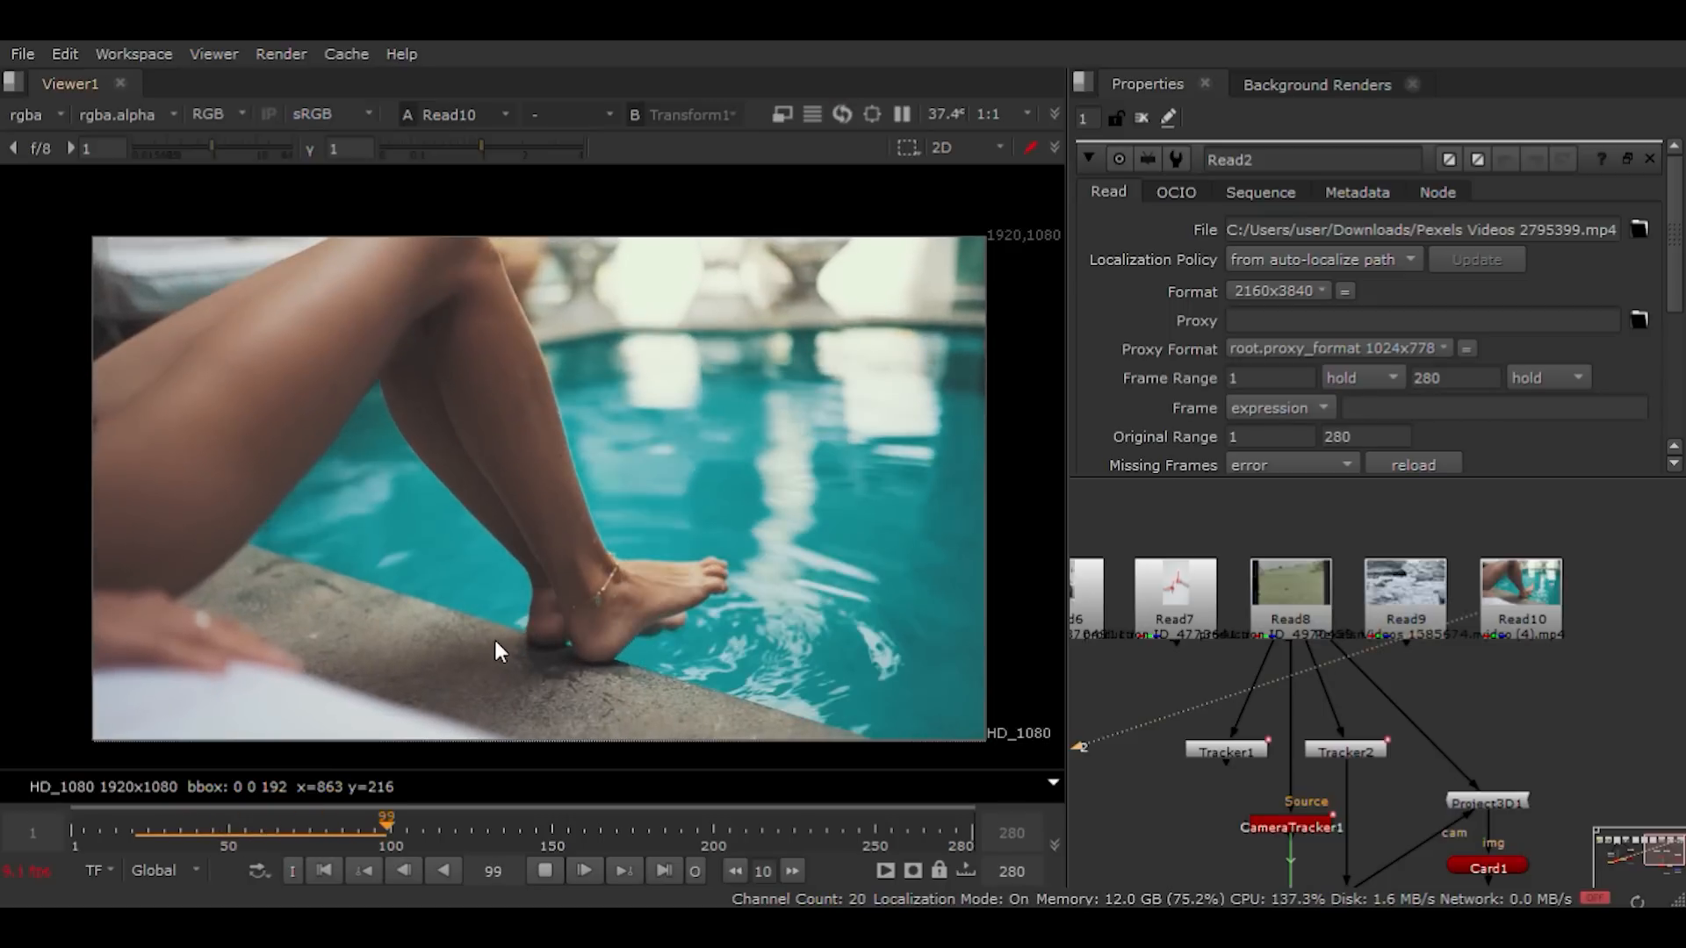
Step: Bring the rocky-shore clip into the node graph and play it back in the viewer
key(k)
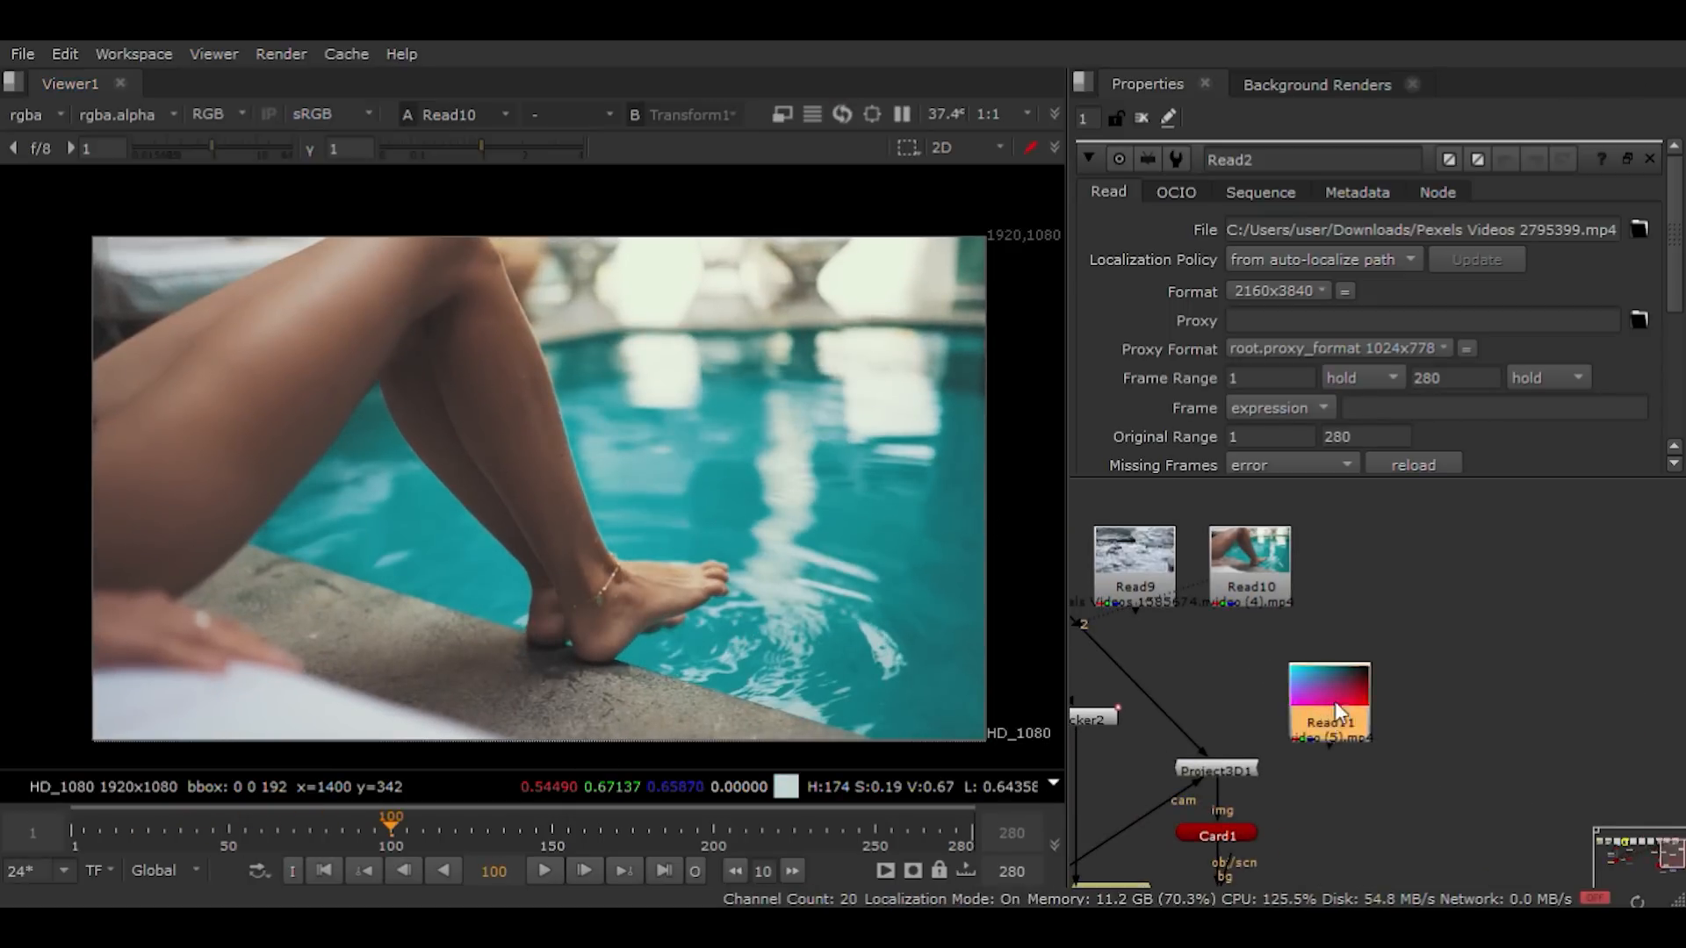
click(544, 870)
click(550, 872)
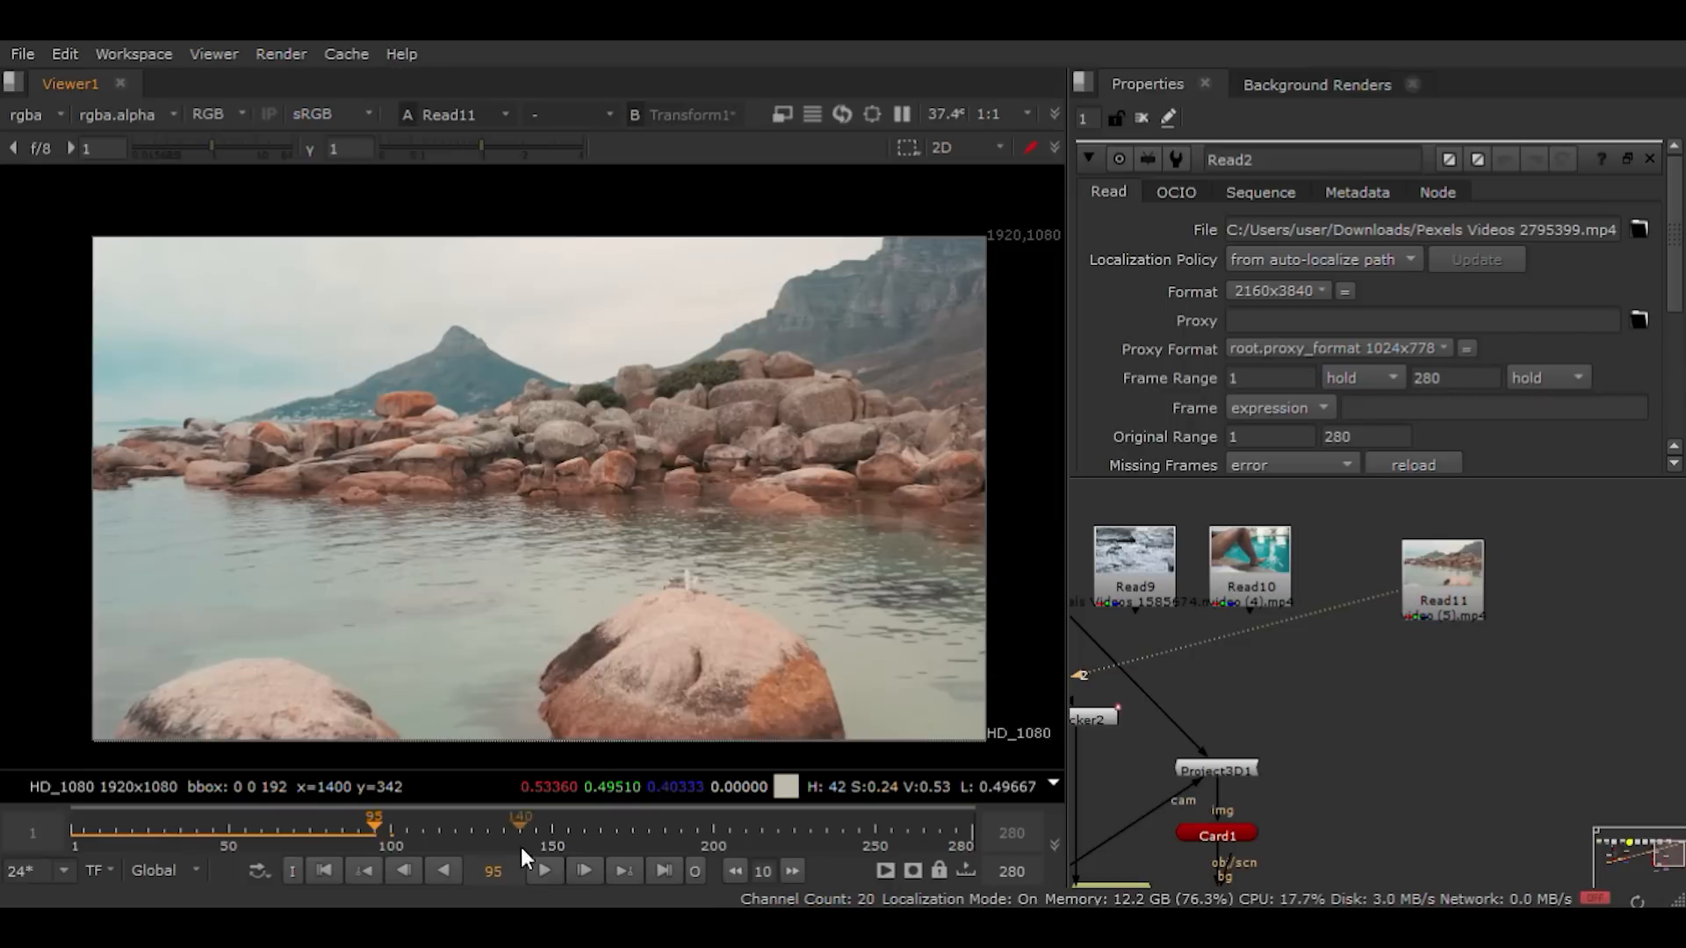
Step: Limit the viewer's playback range to frames 1 to 100 and play back the rocky-shore clip
drag(382, 834, 392, 835)
click(294, 870)
click(552, 864)
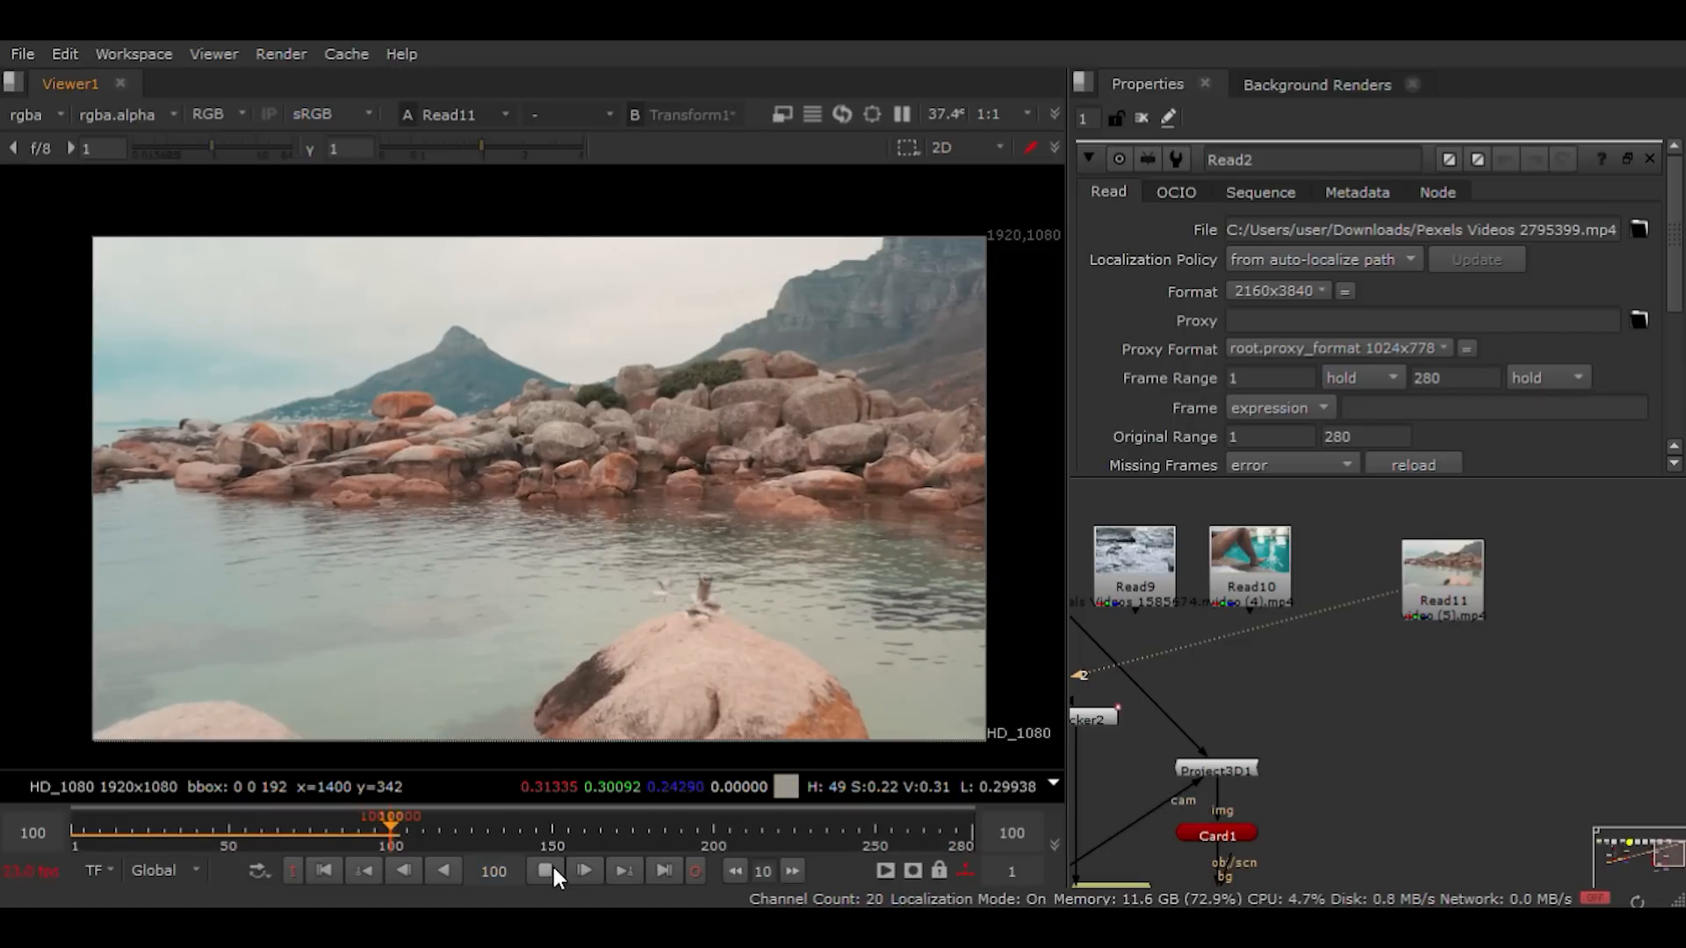
click(353, 834)
click(329, 870)
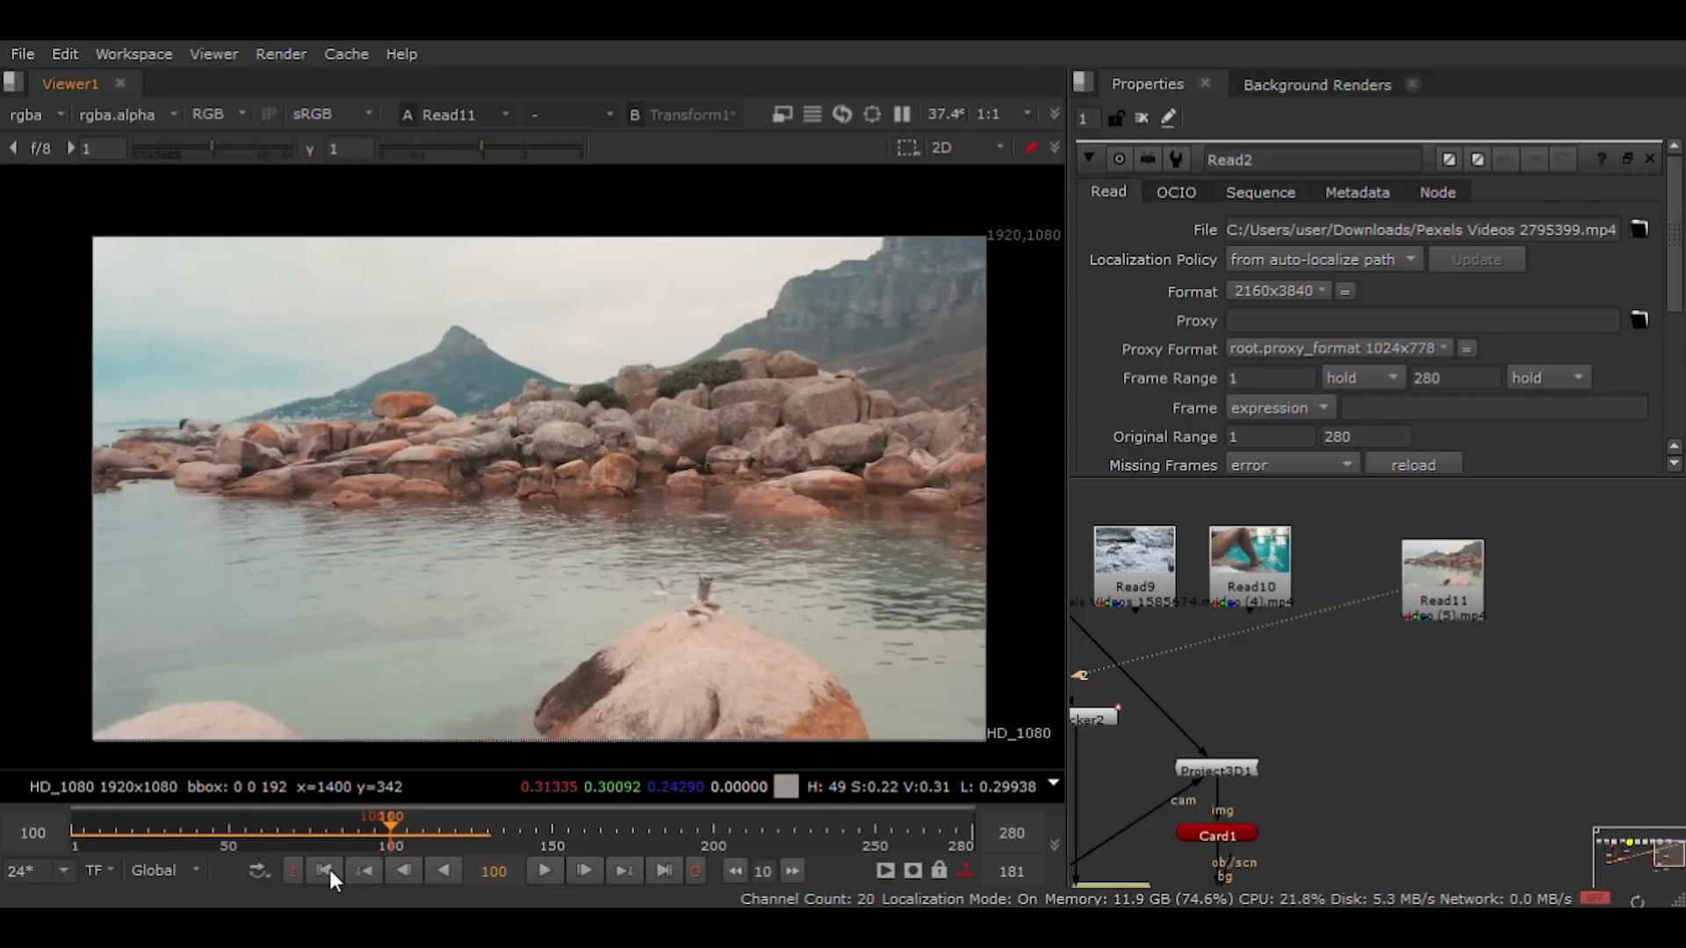
key(o)
drag(220, 827, 70, 829)
key(i)
click(546, 869)
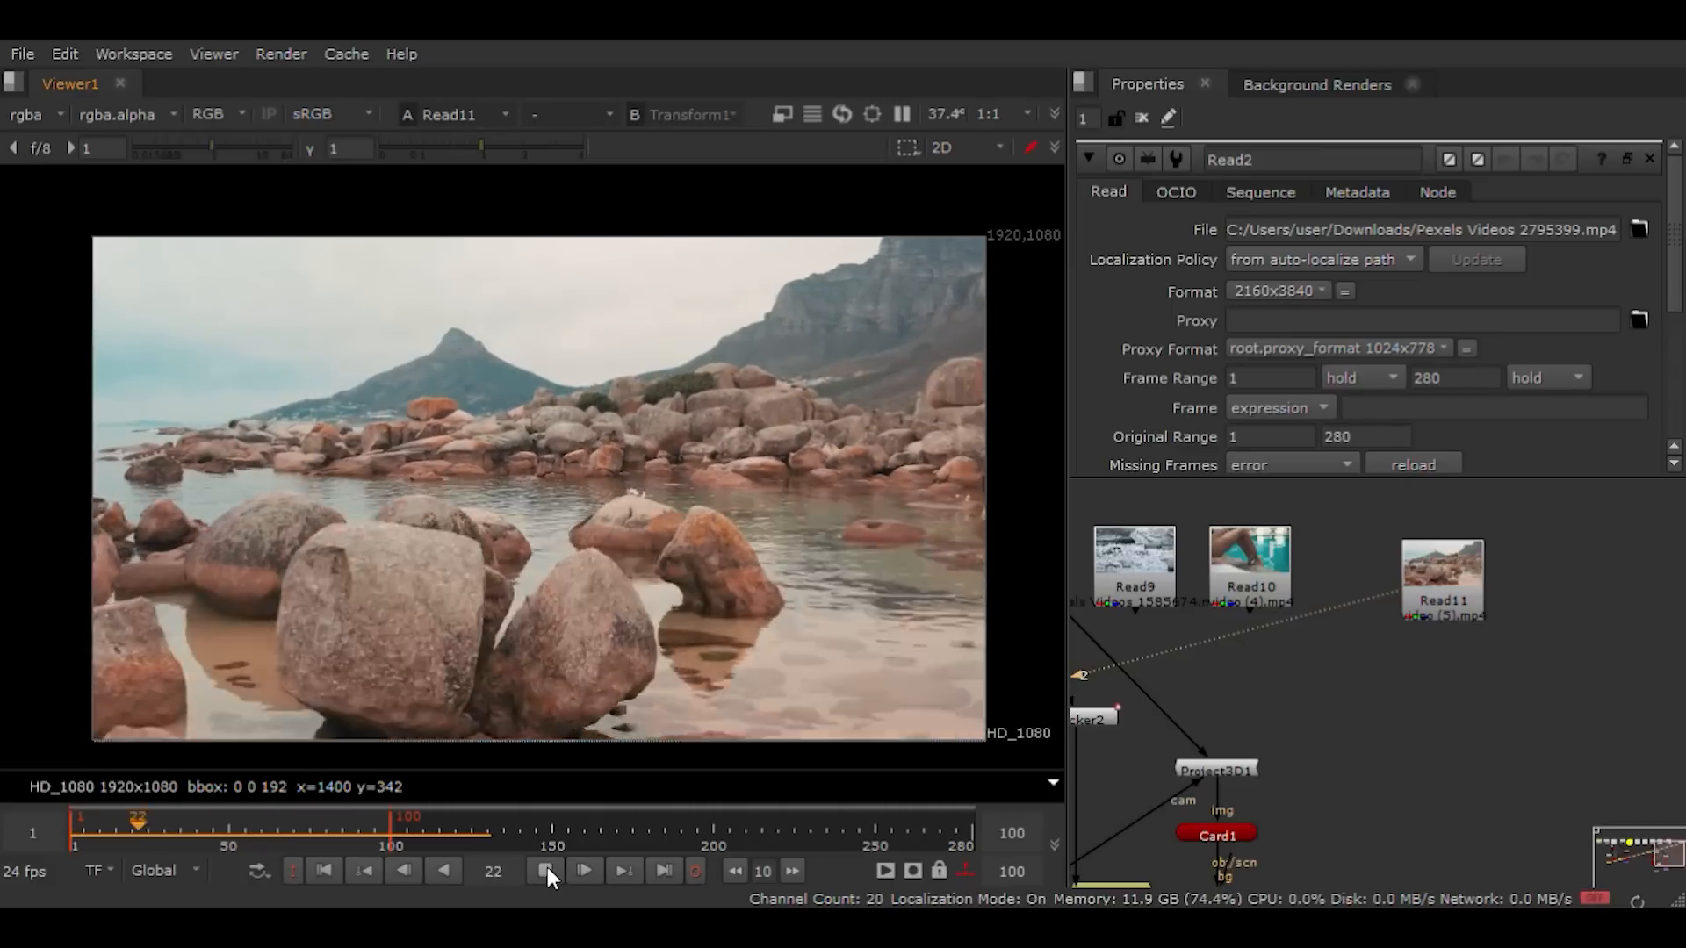
click(546, 867)
Step: Add a Tracker node below Read11, view it, and place track 1 on the cleft rock left of the orange boulder at frame 49
scroll(221, 455, up, 6)
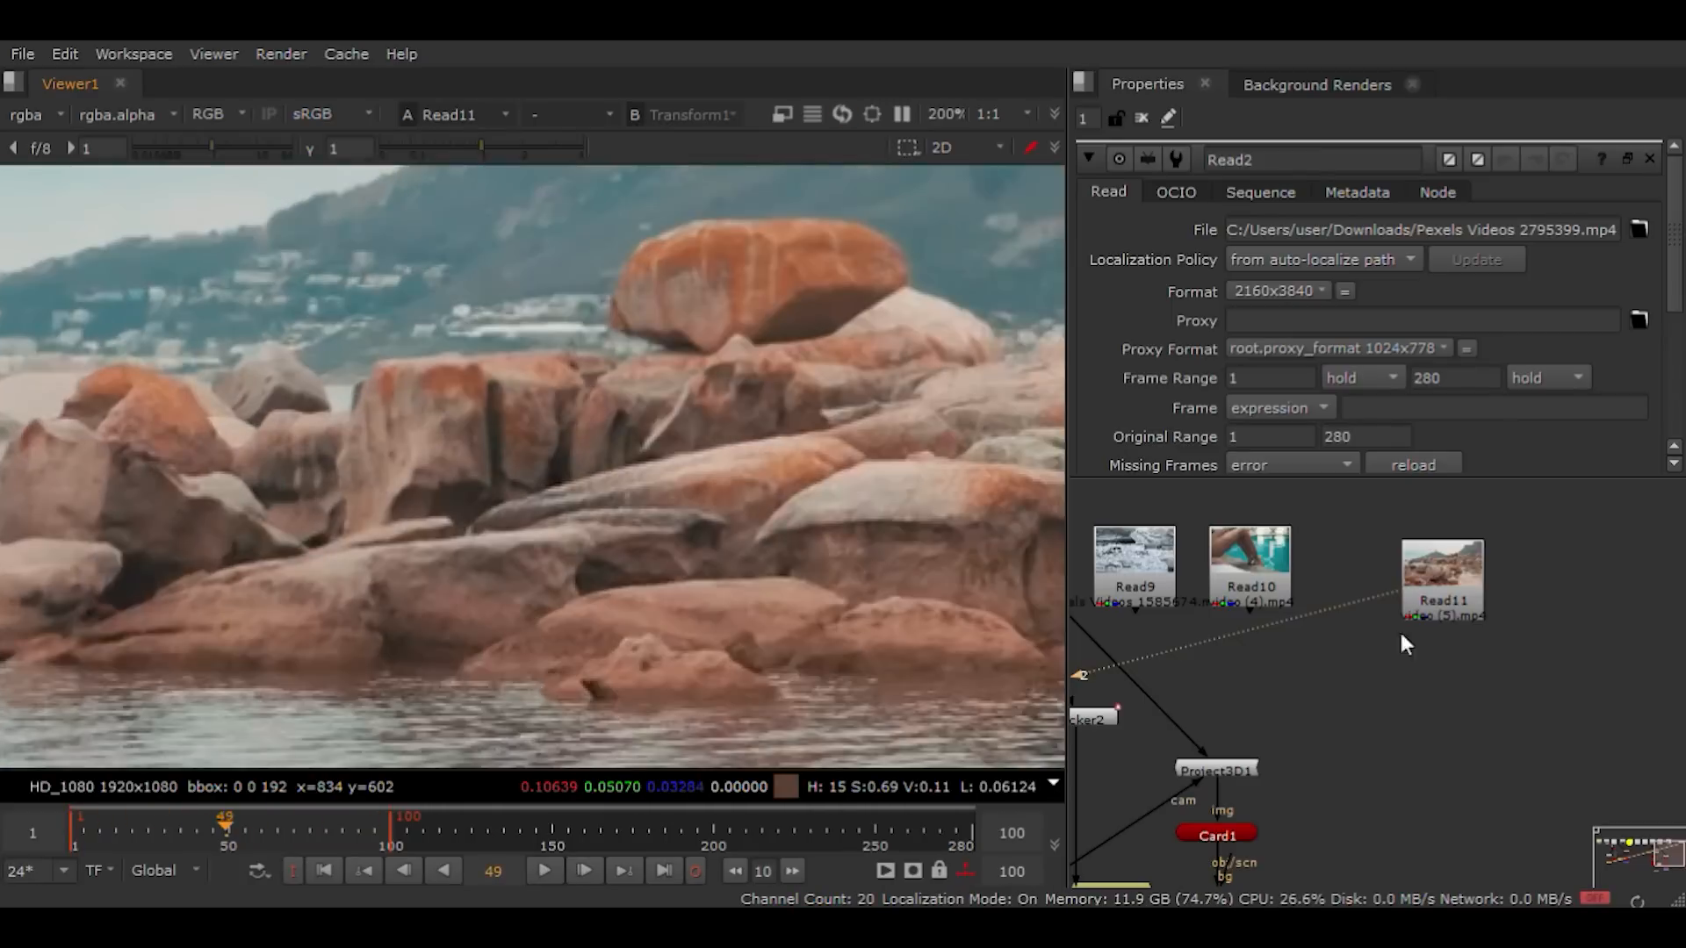
click(1445, 614)
key(Tab)
key(Return)
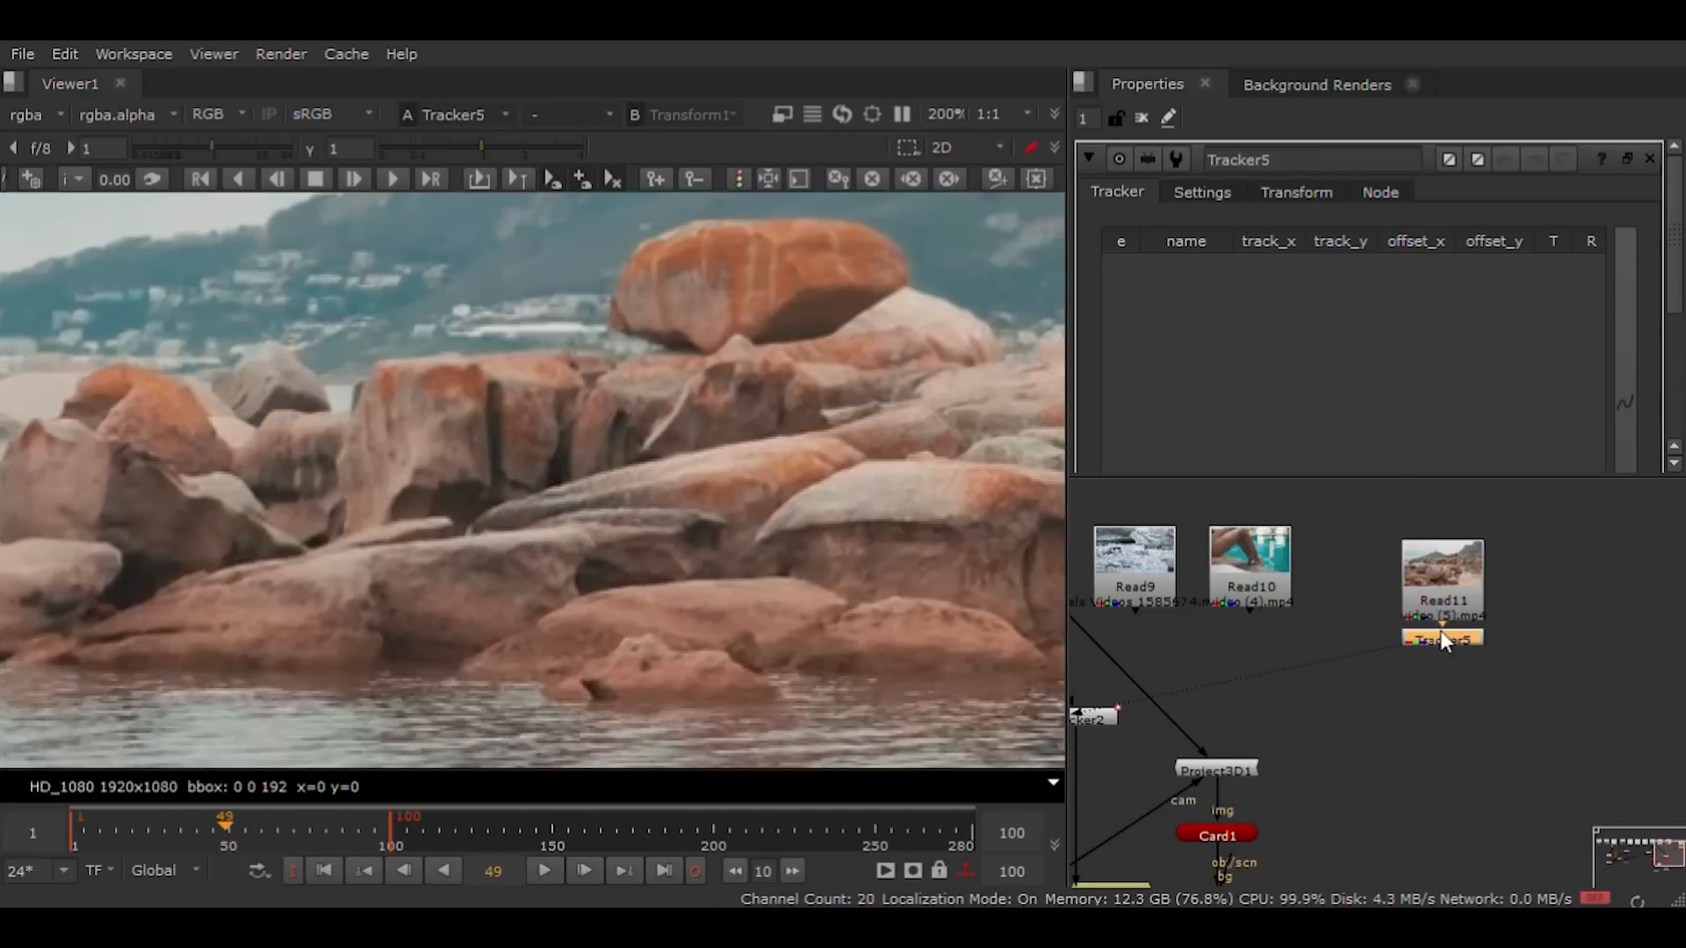
click(1442, 634)
key(1)
scroll(1173, 351, down, 3)
click(1173, 351)
scroll(1132, 347, up, 3)
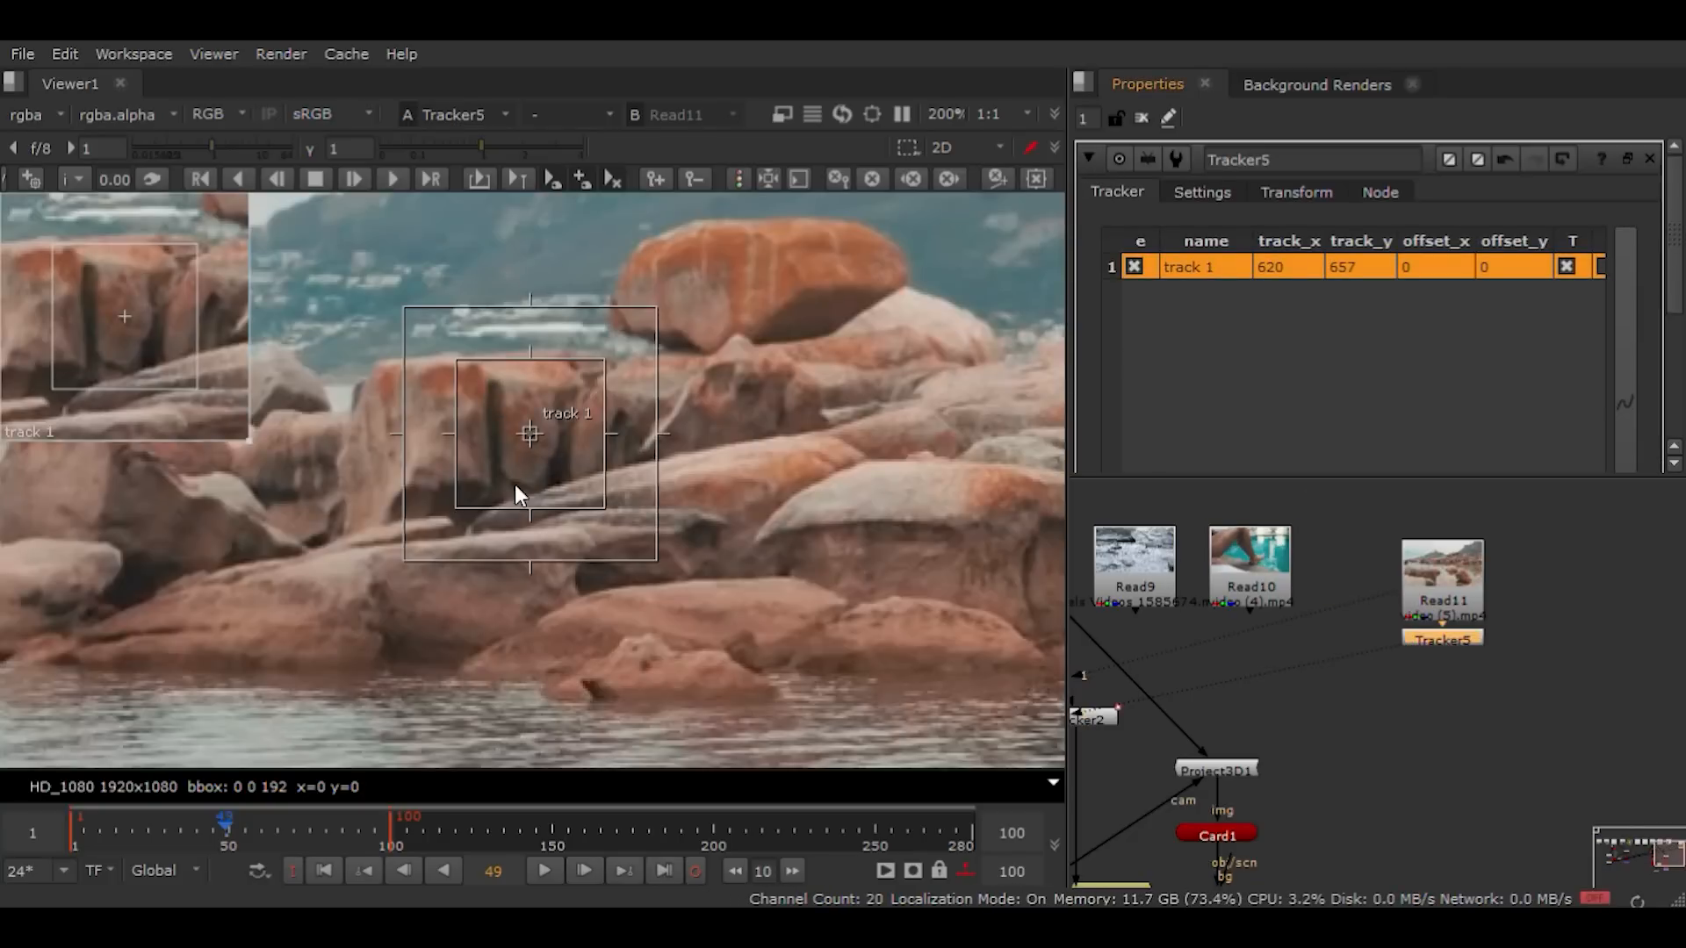
drag(529, 433, 499, 391)
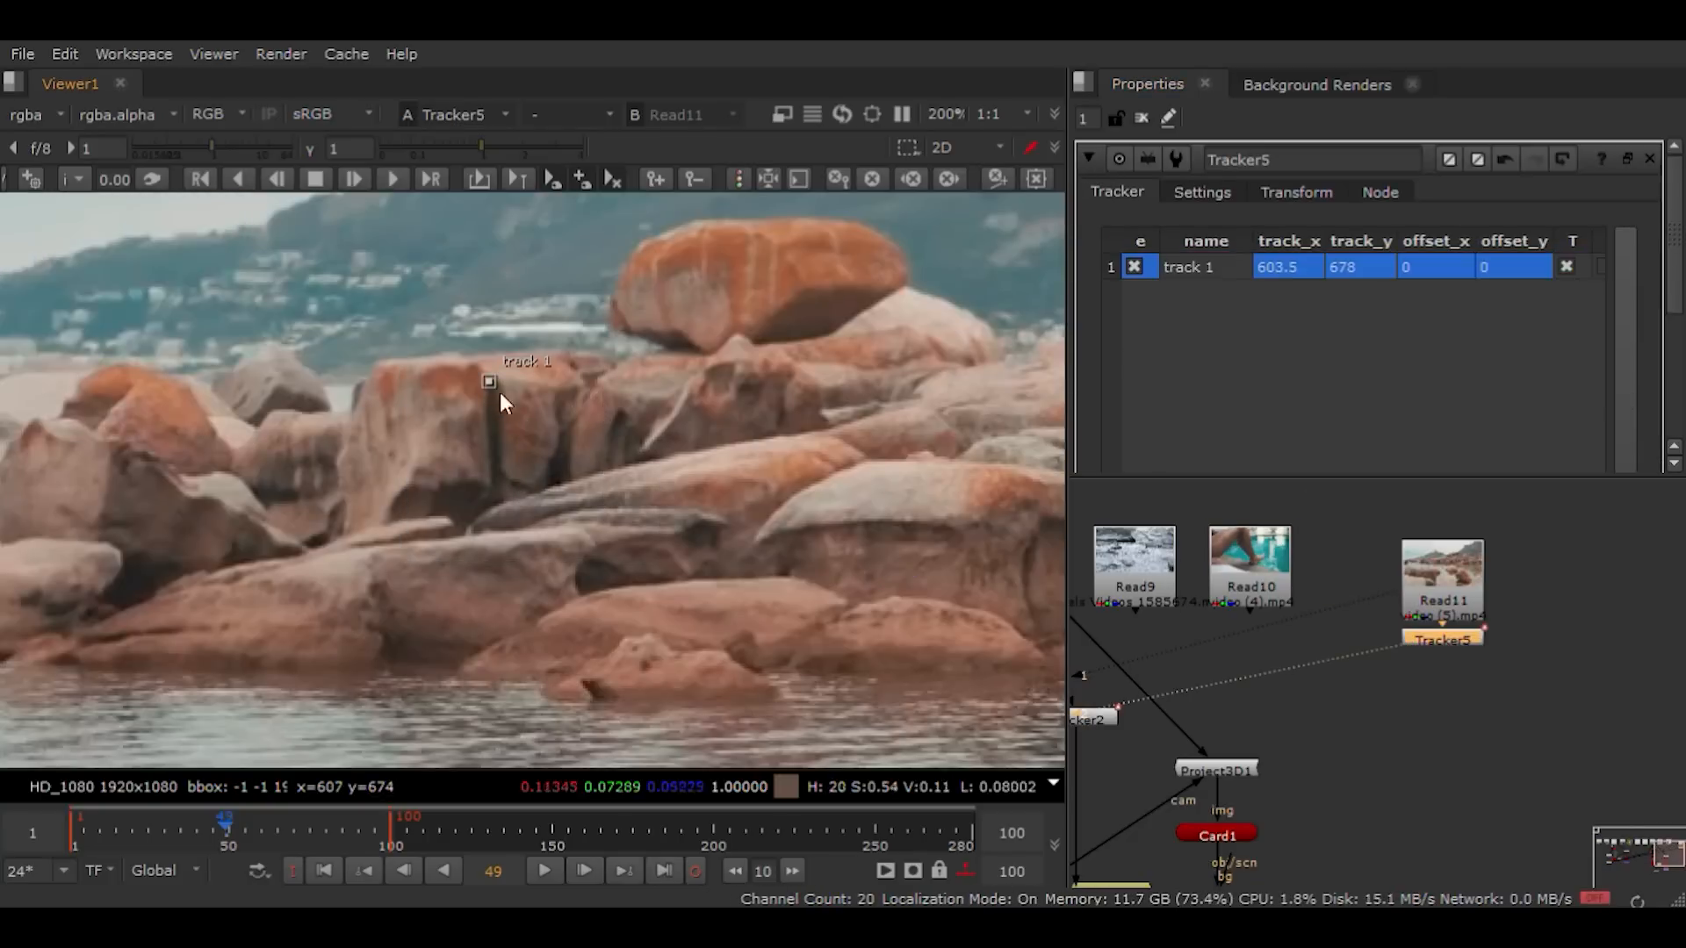
Step: Check the frame range in the project settings
key(s)
scroll(874, 526, down, 5)
middle_drag(803, 552, 171, 490)
scroll(985, 326, down, 2)
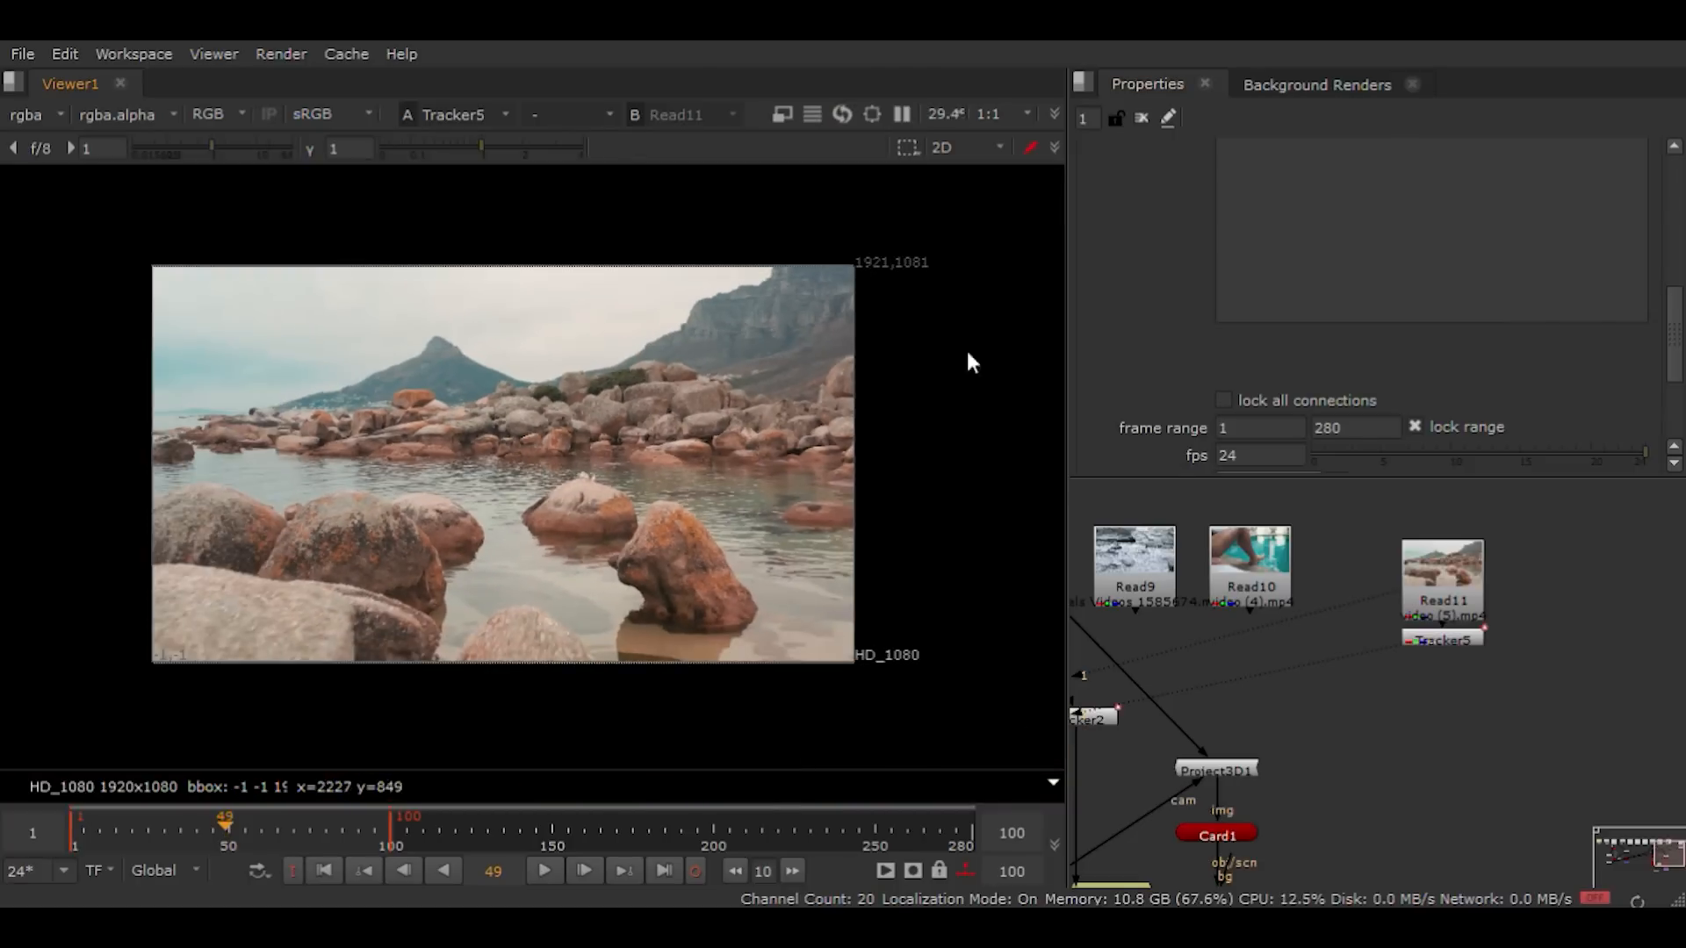
key(1)
double_click(1410, 562)
key(s)
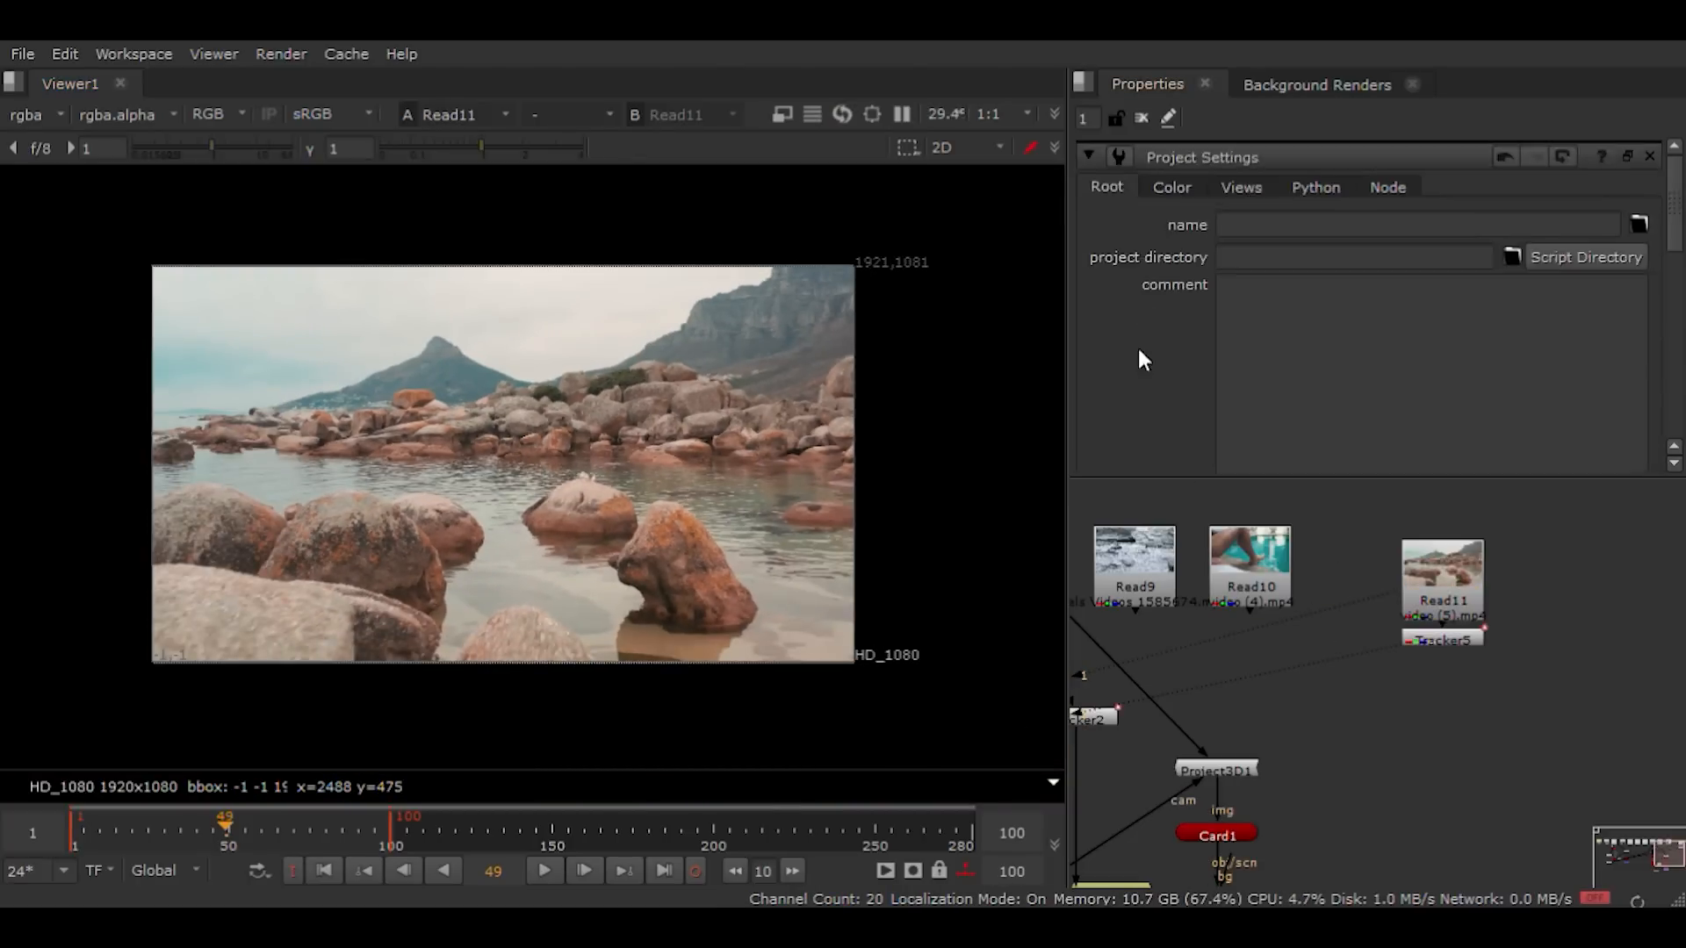
scroll(1267, 293, down, 3)
Step: Move Tracker5's track 1 lower on the cleft rock and track it both backward and forward from frame 49
double_click(1435, 639)
key(1)
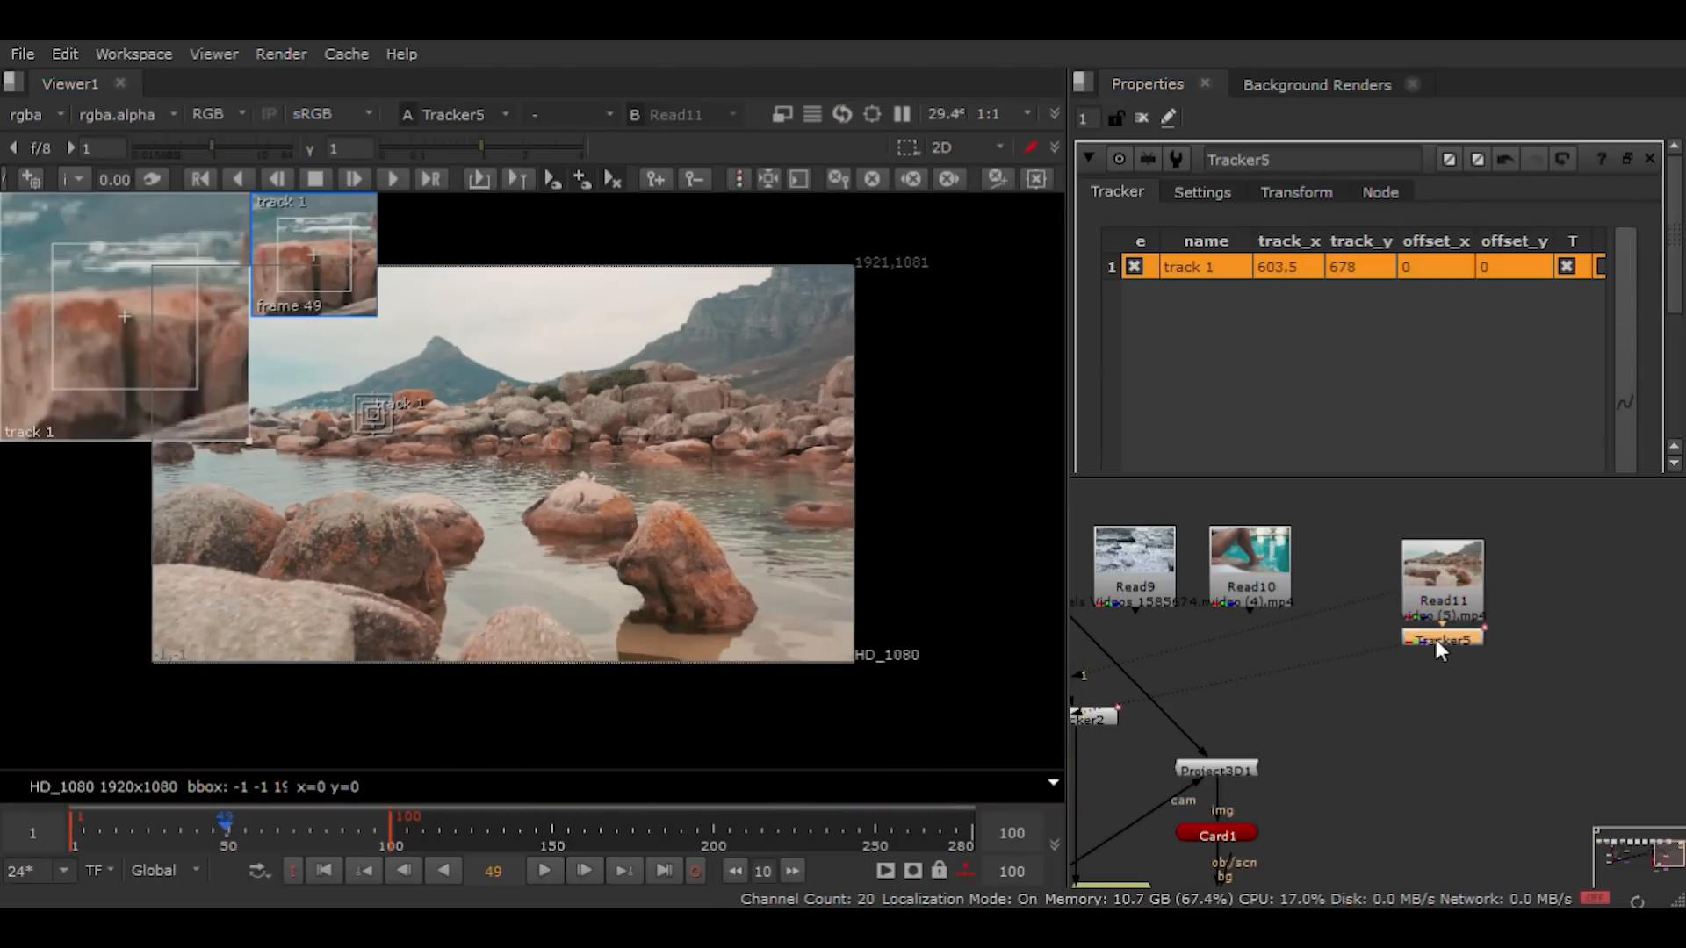
scroll(364, 414, up, 11)
middle_drag(596, 438, 693, 450)
scroll(692, 474, down, 1)
drag(607, 401, 641, 548)
click(238, 179)
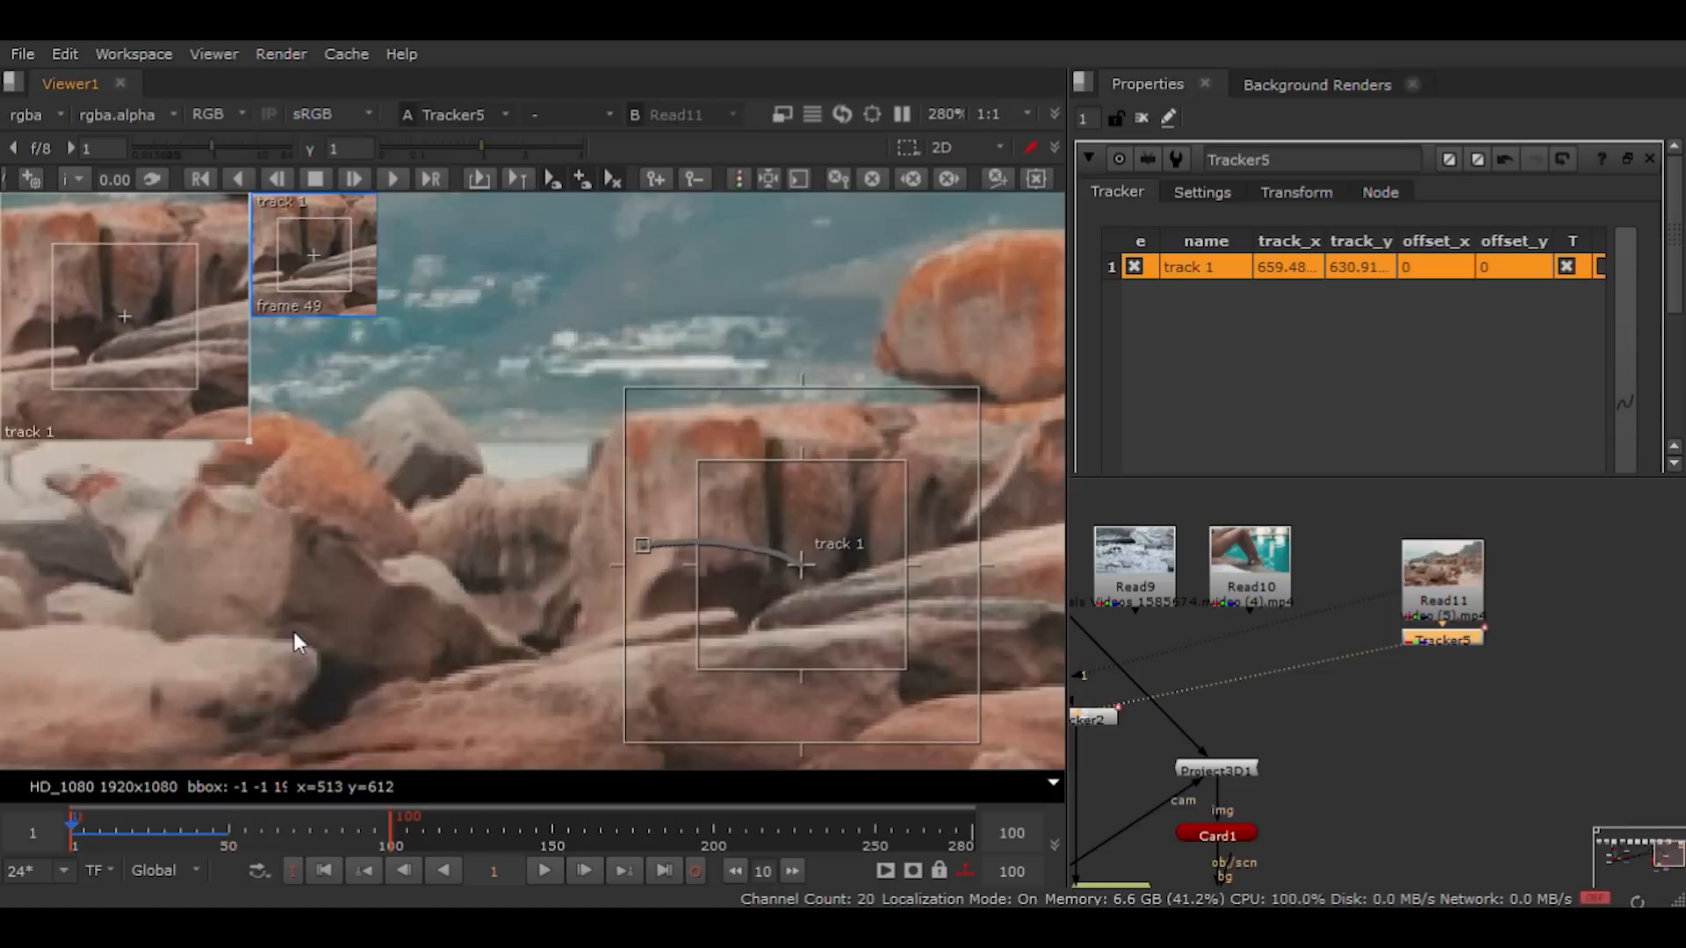
click(226, 831)
click(392, 179)
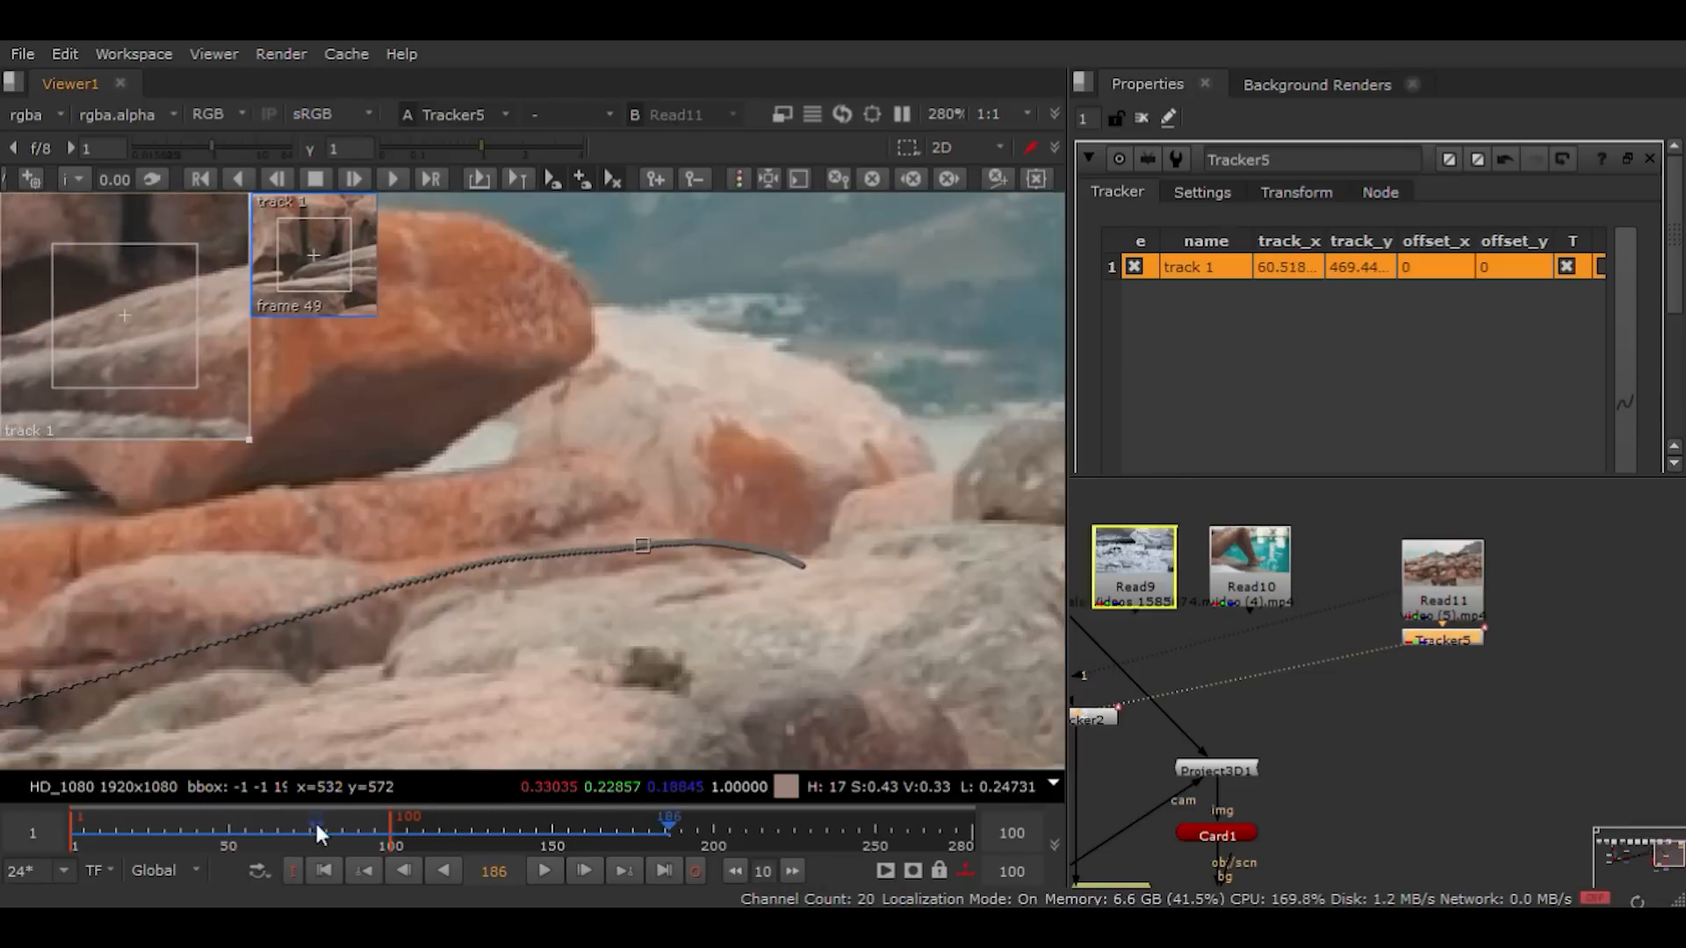
Step: Go to frame 100 and add track 2 on the boulders on the right side of the far shore
drag(317, 826, 653, 874)
click(659, 873)
scroll(509, 445, down, 6)
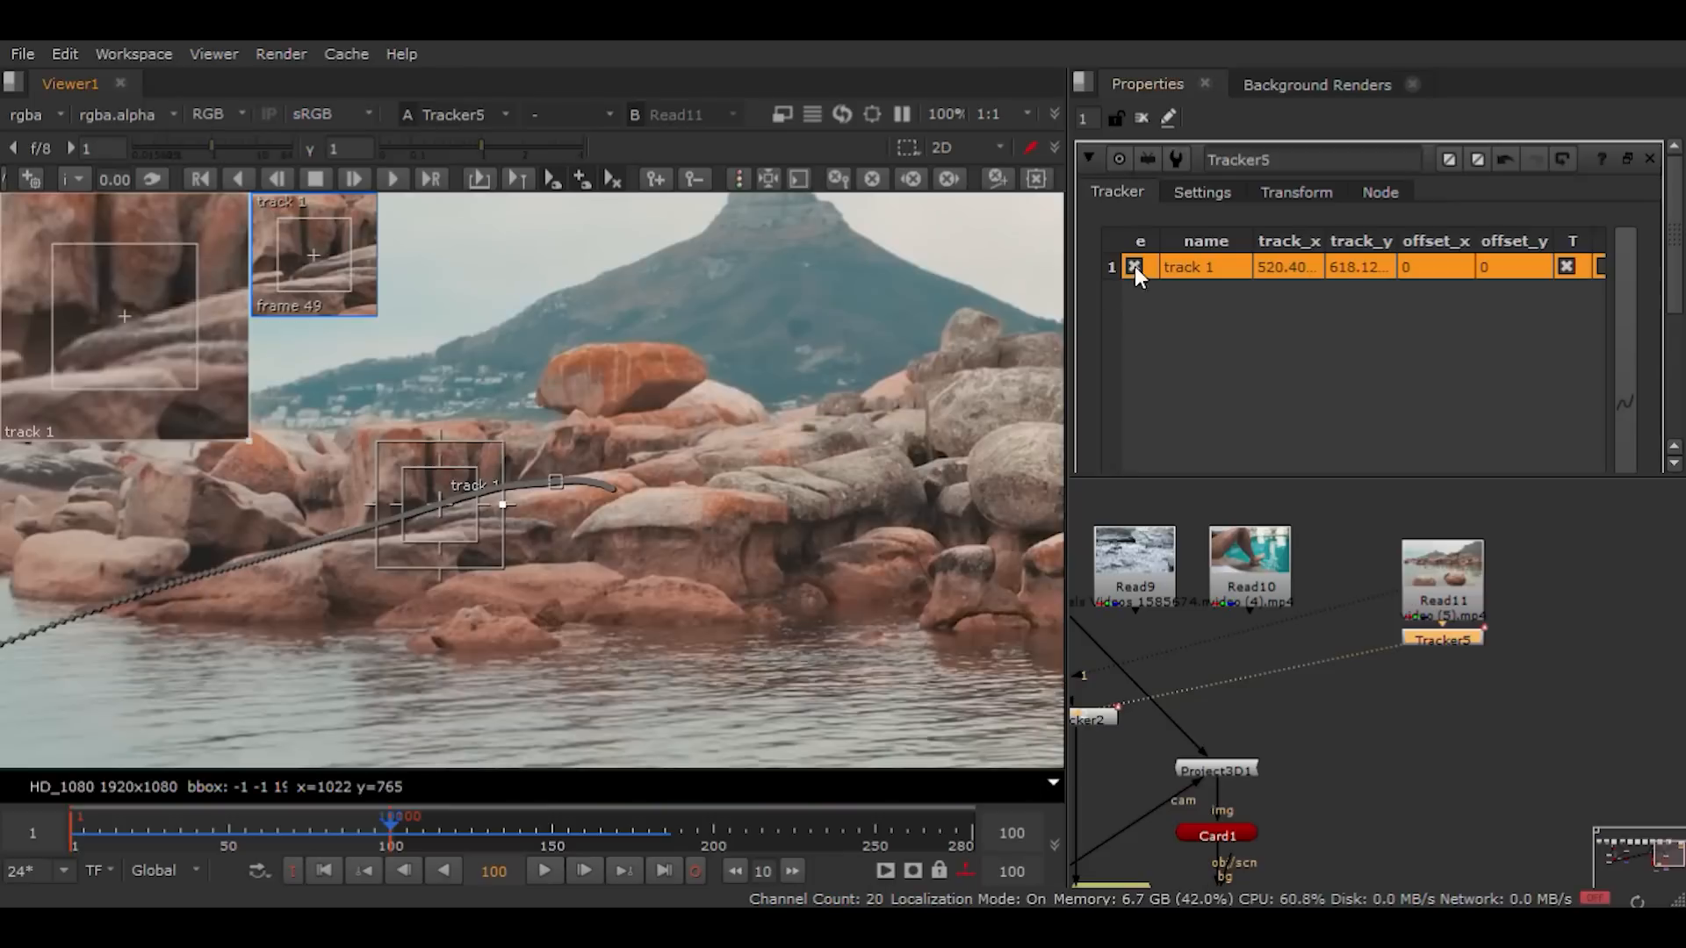
scroll(1132, 279, down, 3)
scroll(633, 493, down, 4)
ctrl+alt+click(532, 446)
scroll(664, 453, up, 3)
middle_drag(439, 455, 255, 495)
drag(255, 496, 643, 586)
scroll(751, 513, up, 4)
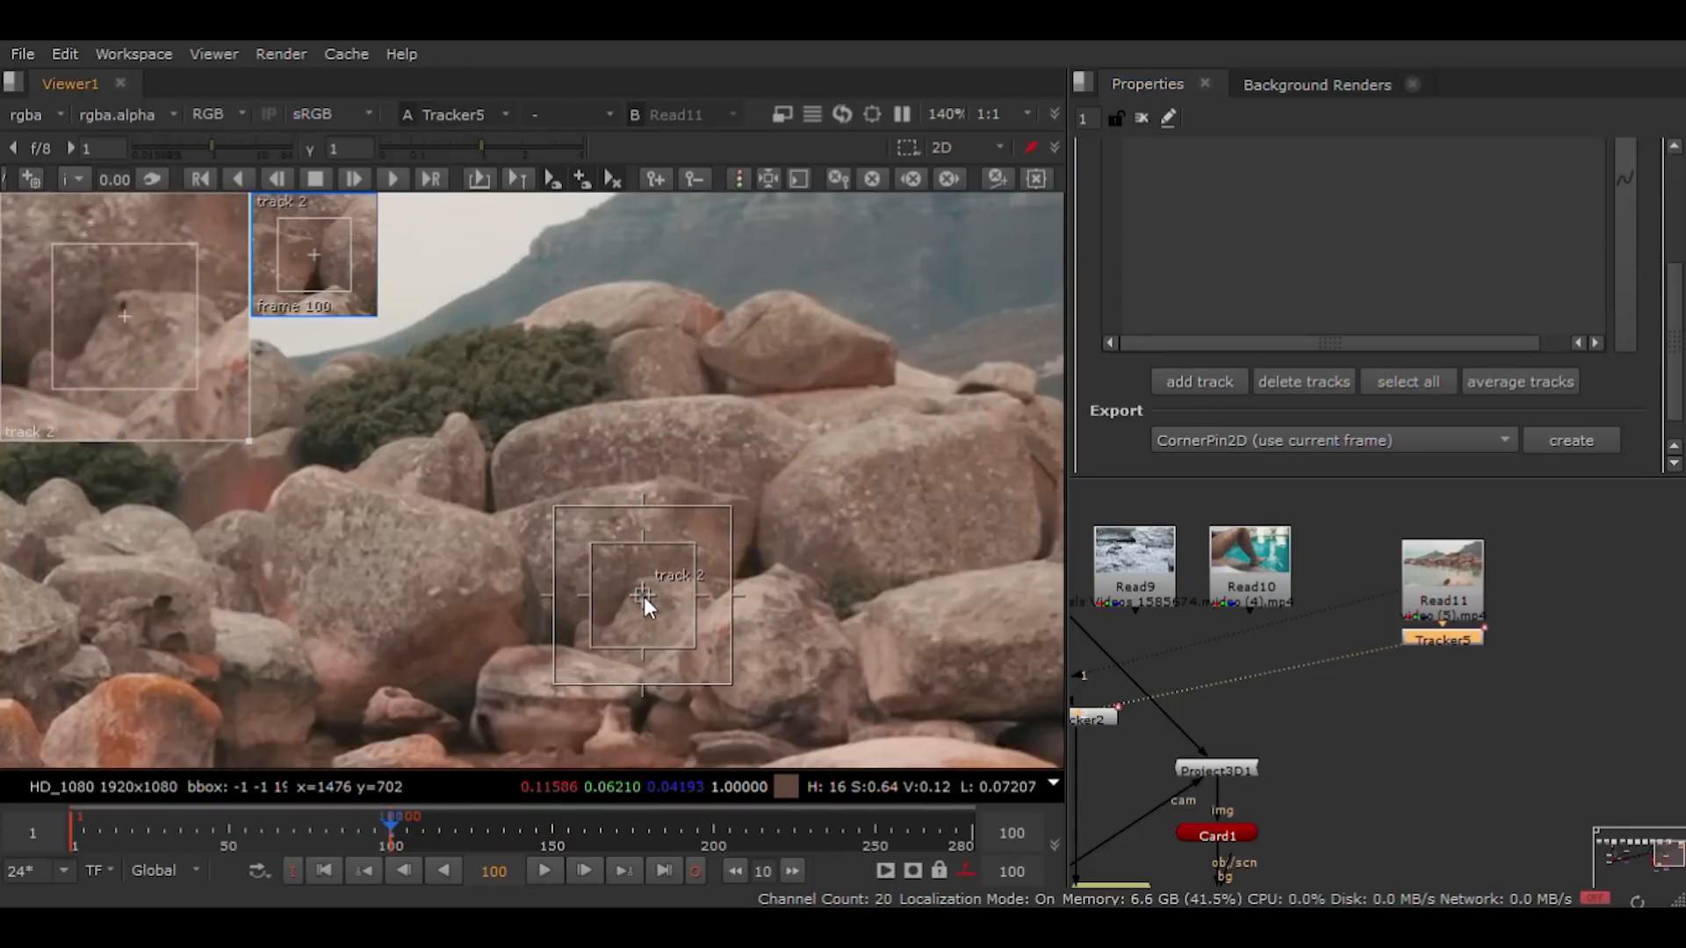
scroll(864, 434, down, 6)
scroll(864, 433, down, 3)
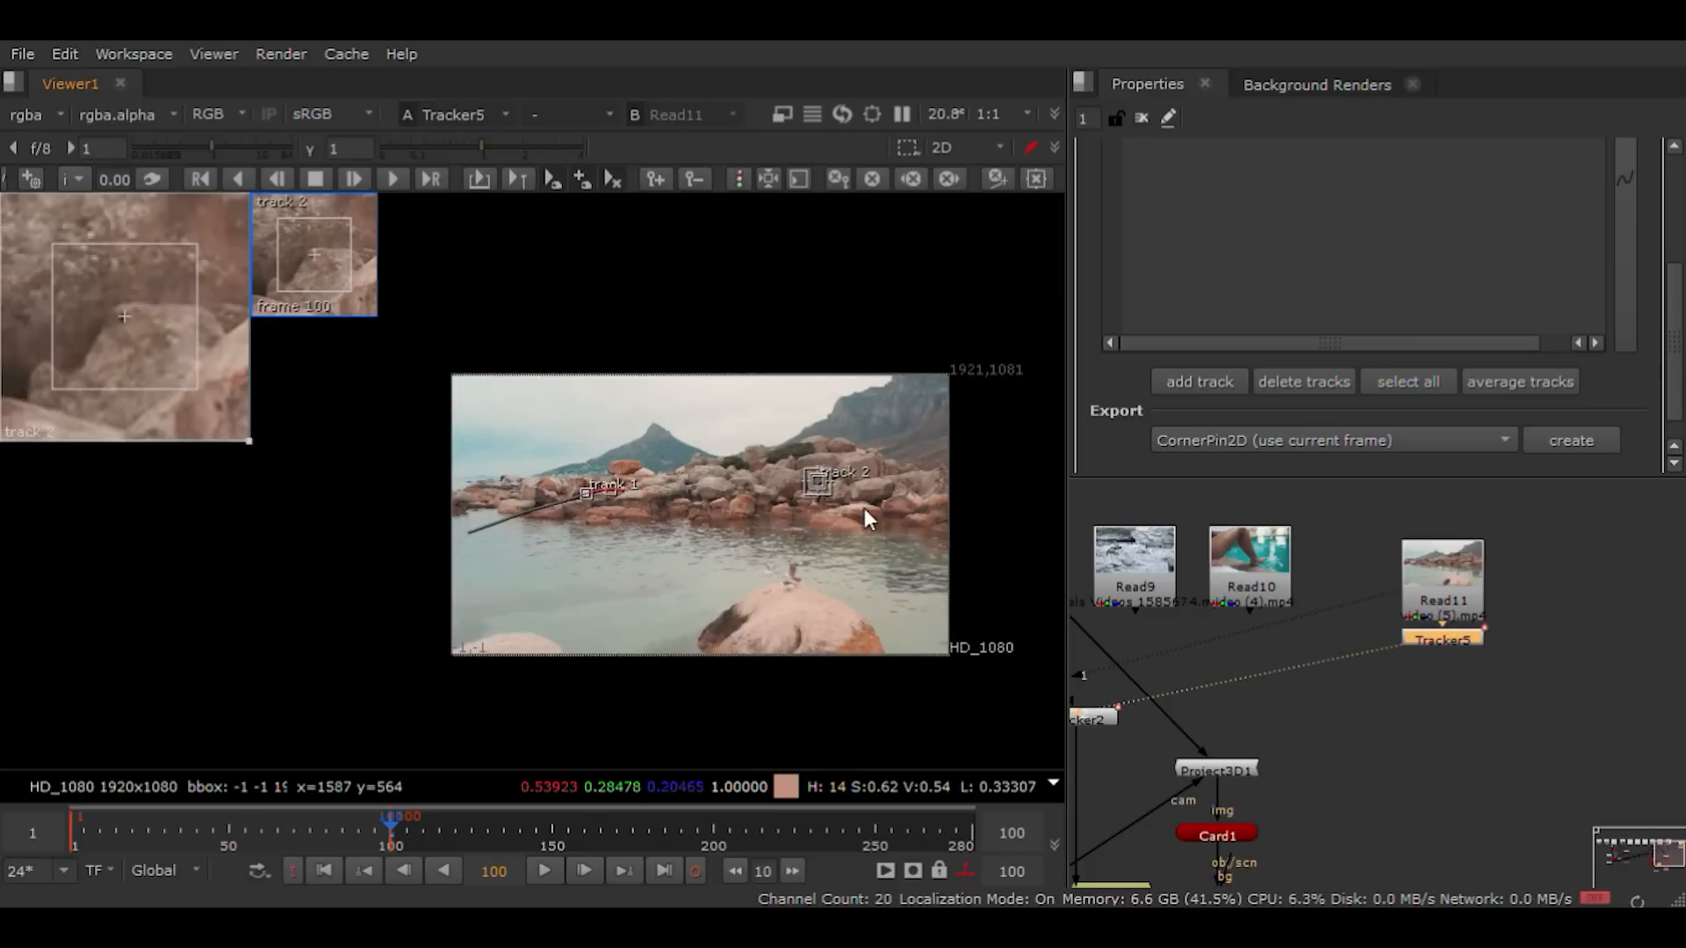
Step: Track track 2 backward from frame 100 to frame 1
scroll(767, 509, up, 2)
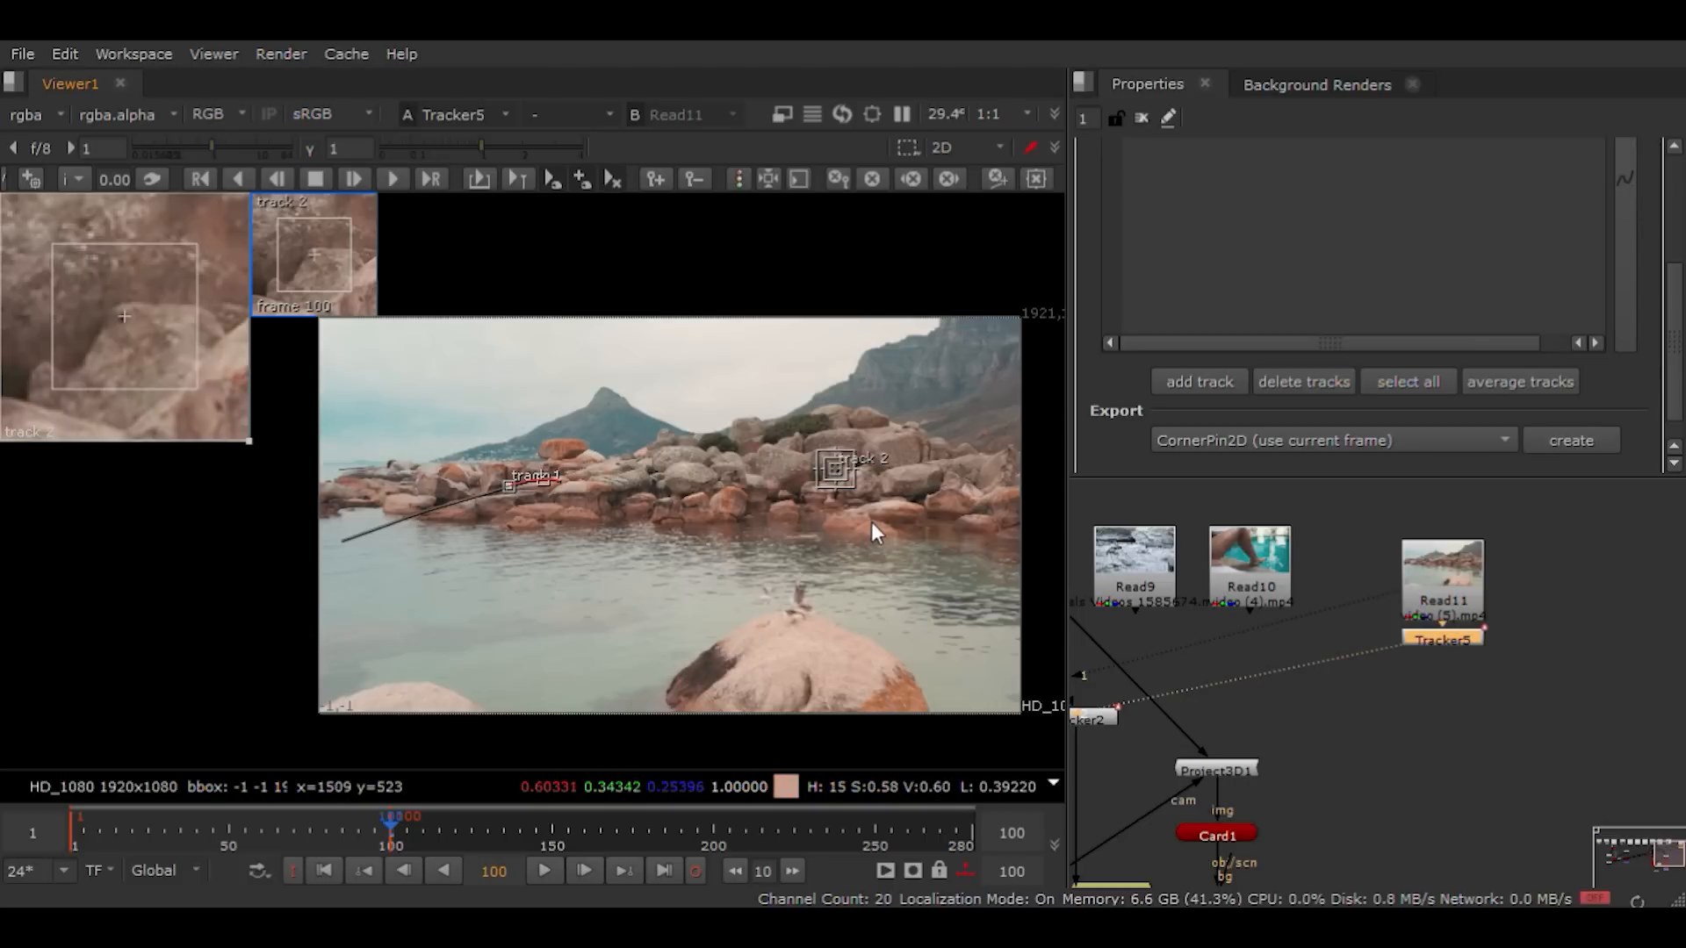
scroll(850, 482, up, 3)
scroll(849, 478, up, 3)
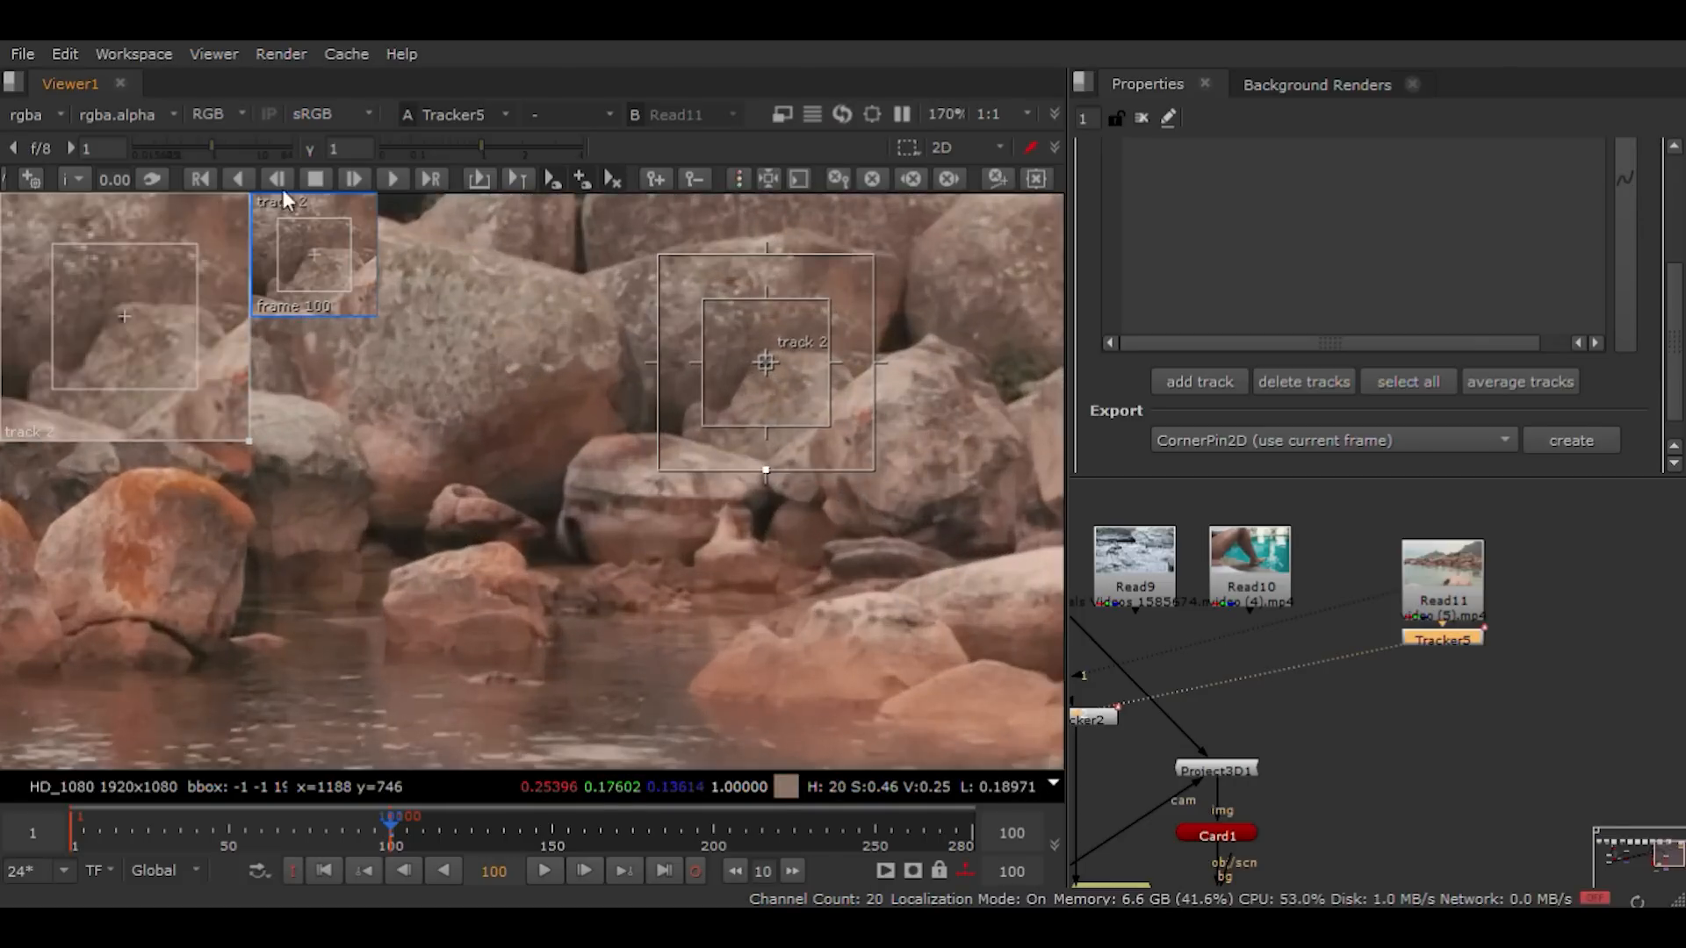
click(241, 178)
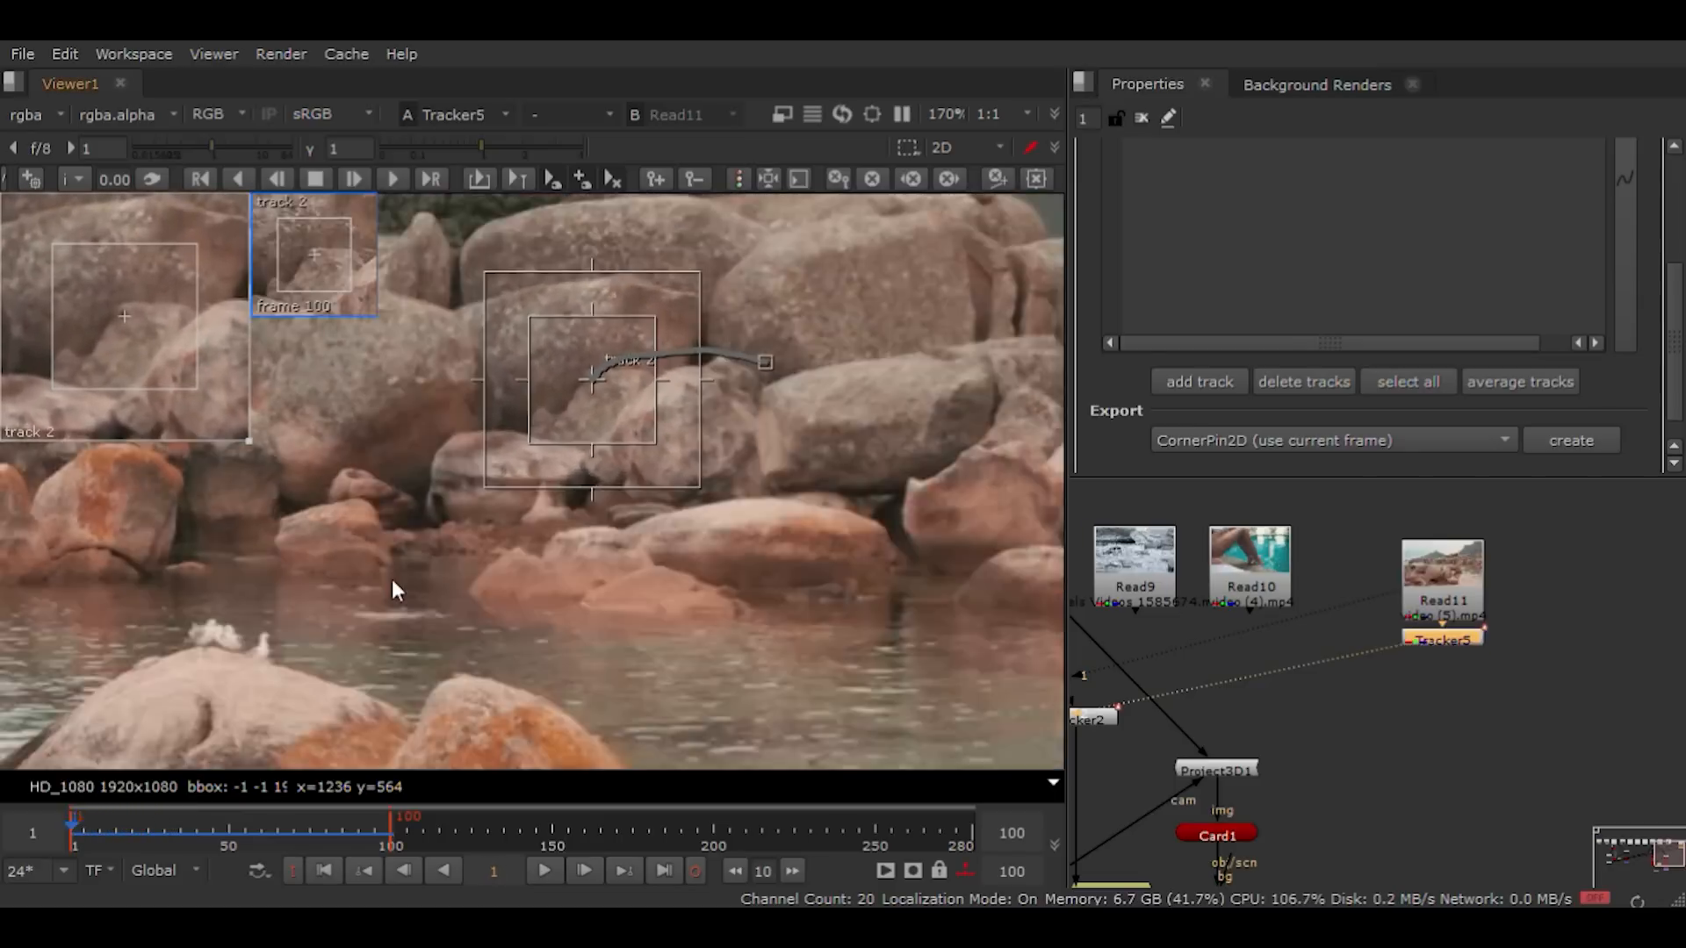
Step: Examine the motion paths of track 1 and track 2 at frame 1 and pick track 1's path on the cleft rock
scroll(392, 577, down, 5)
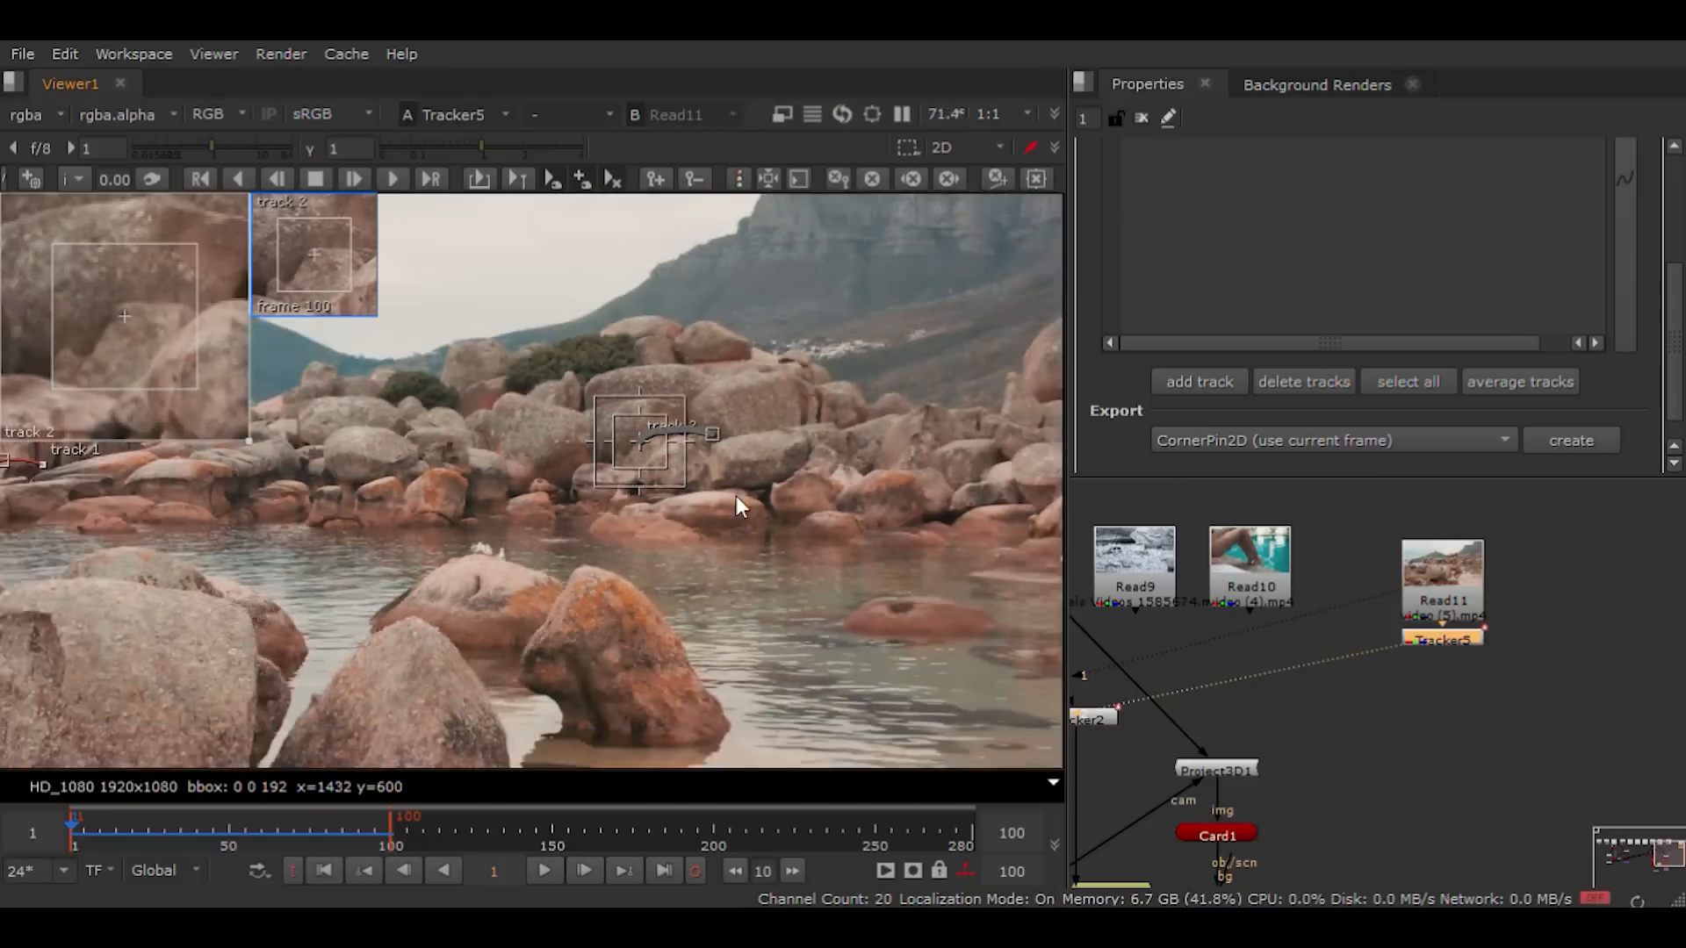
scroll(317, 469, down, 3)
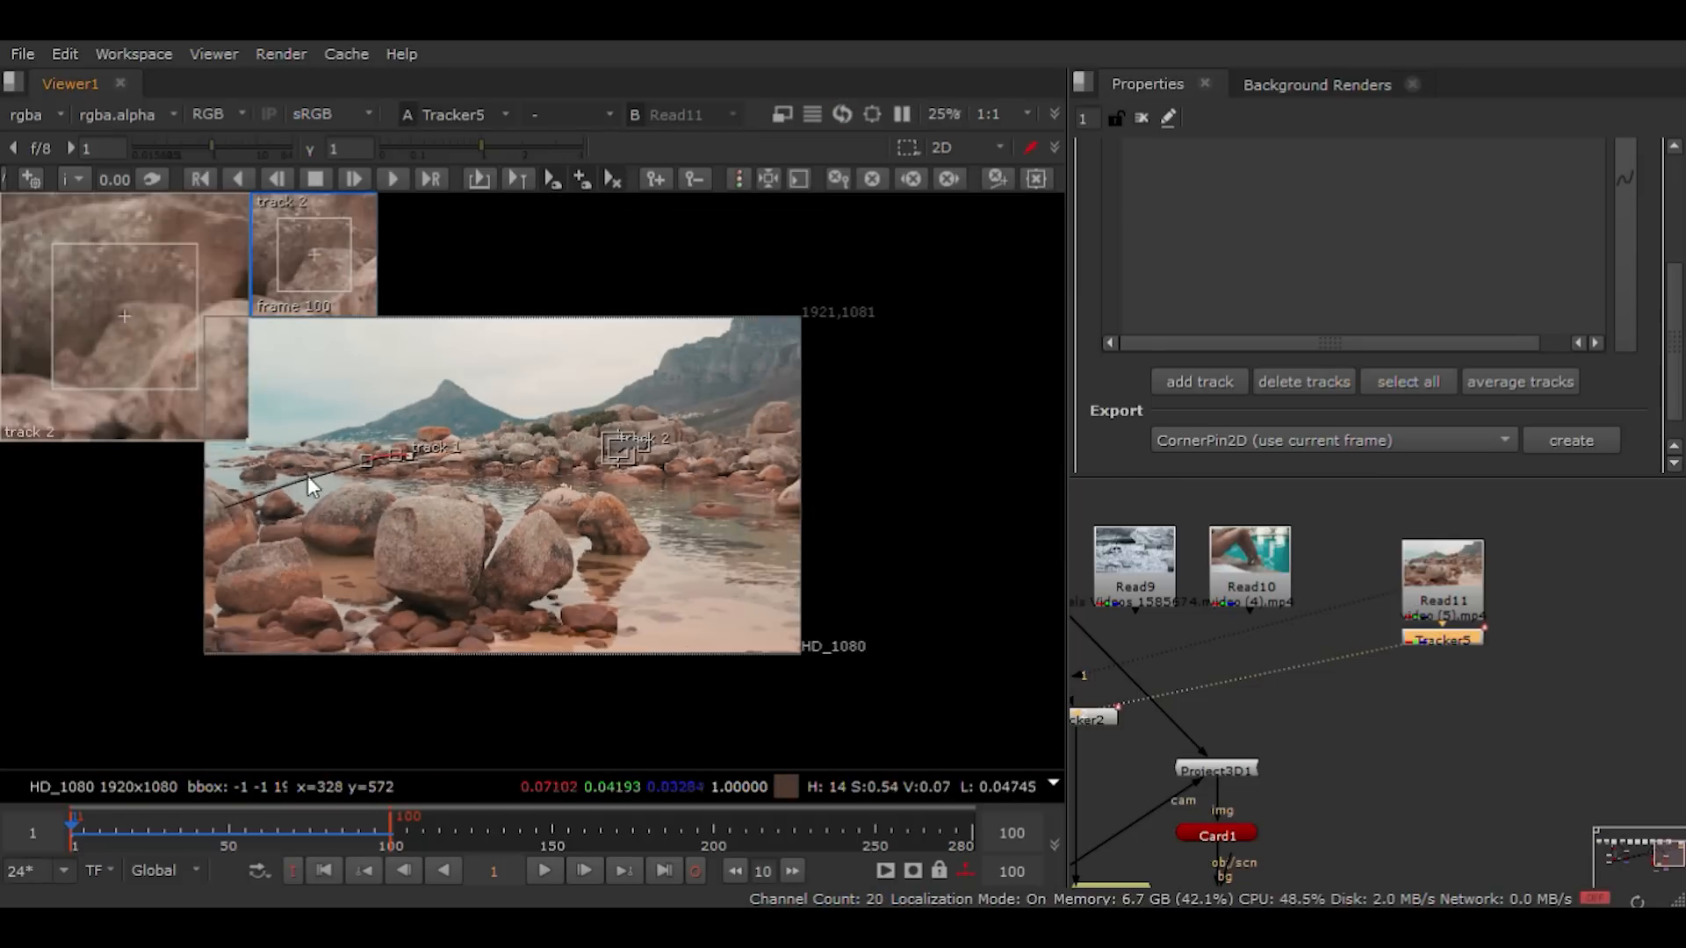
scroll(555, 472, up, 2)
scroll(664, 425, up, 3)
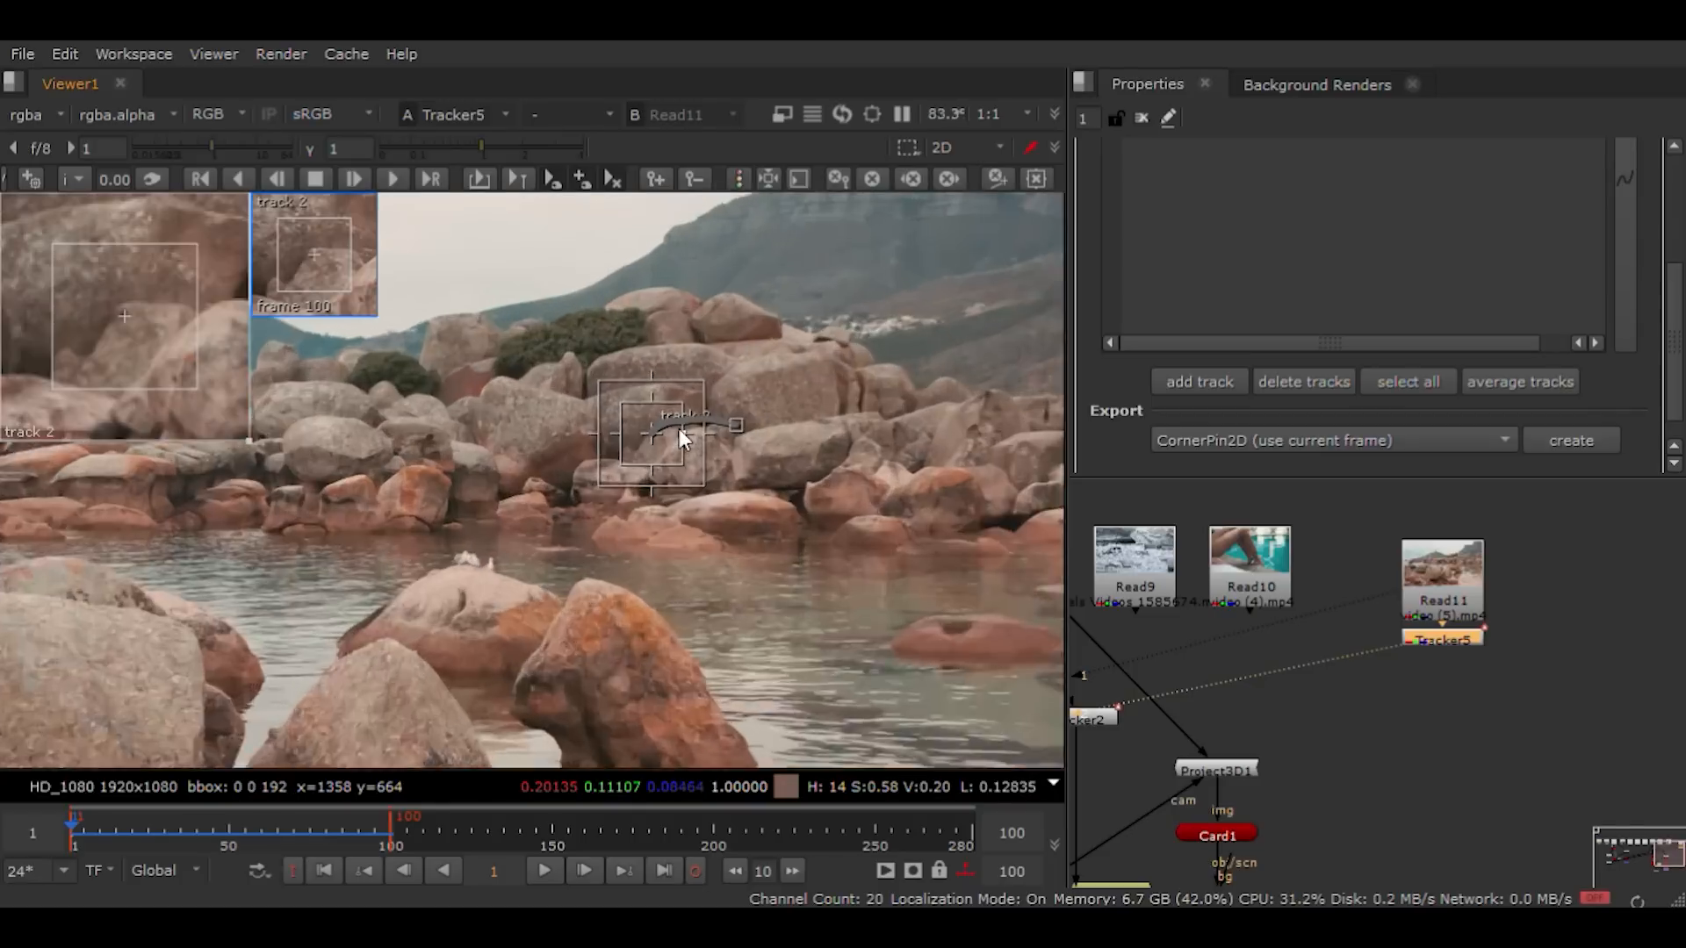
scroll(619, 335, down, 3)
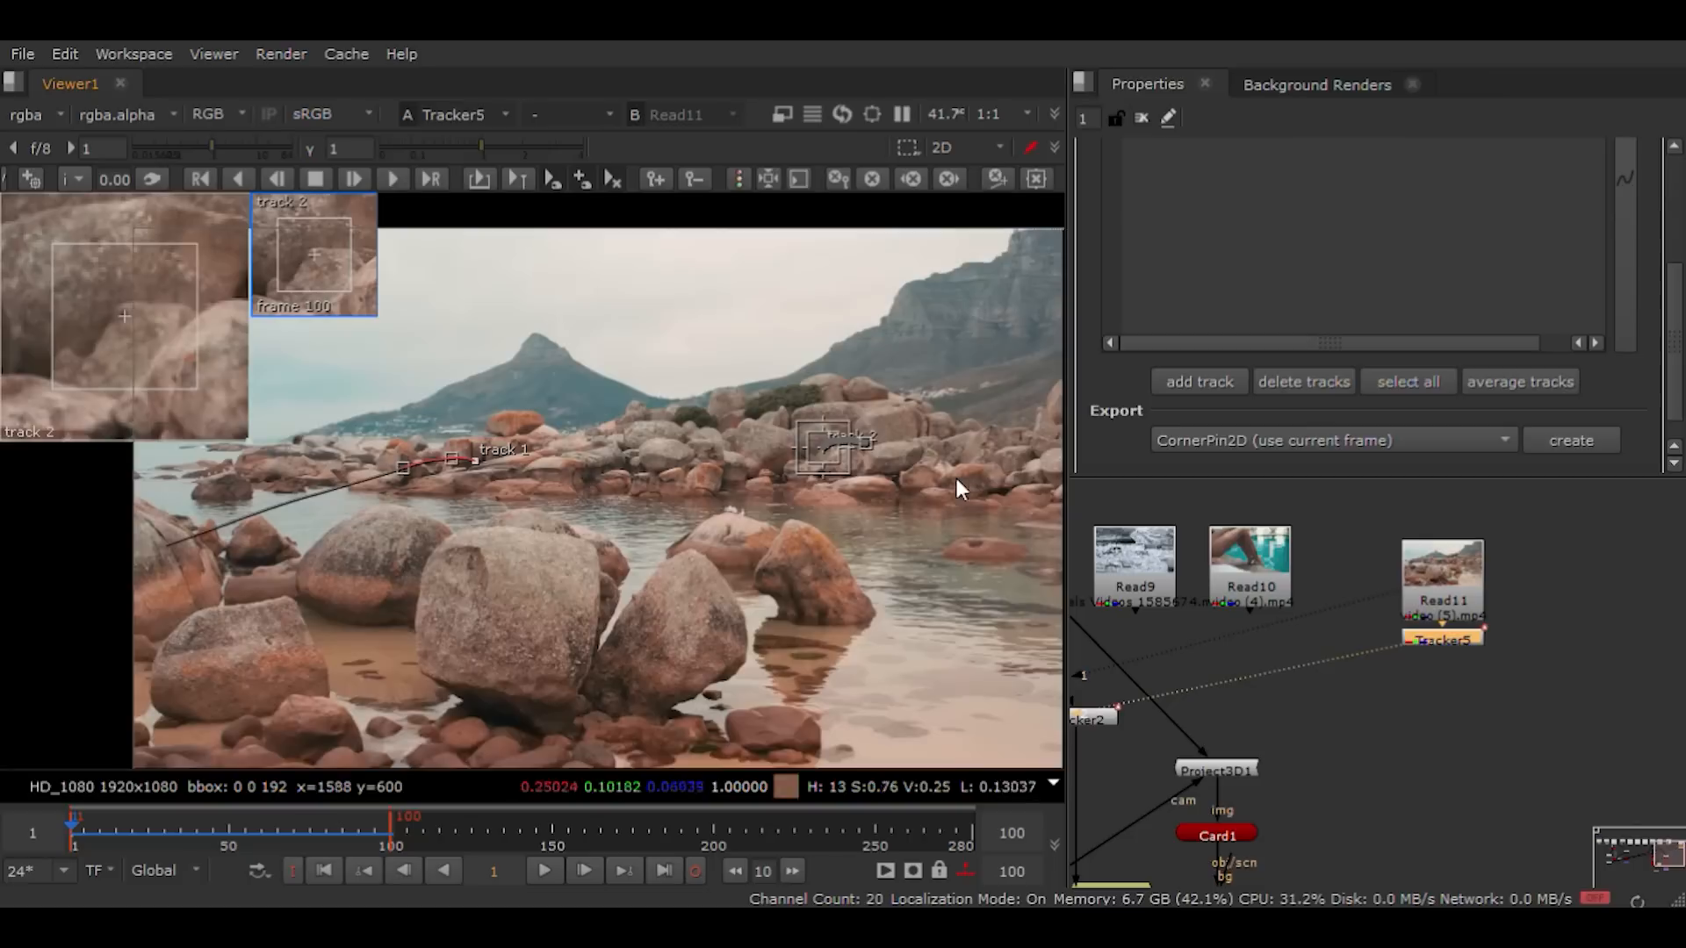
scroll(781, 408, up, 2)
scroll(784, 525, down, 2)
scroll(641, 543, up, 3)
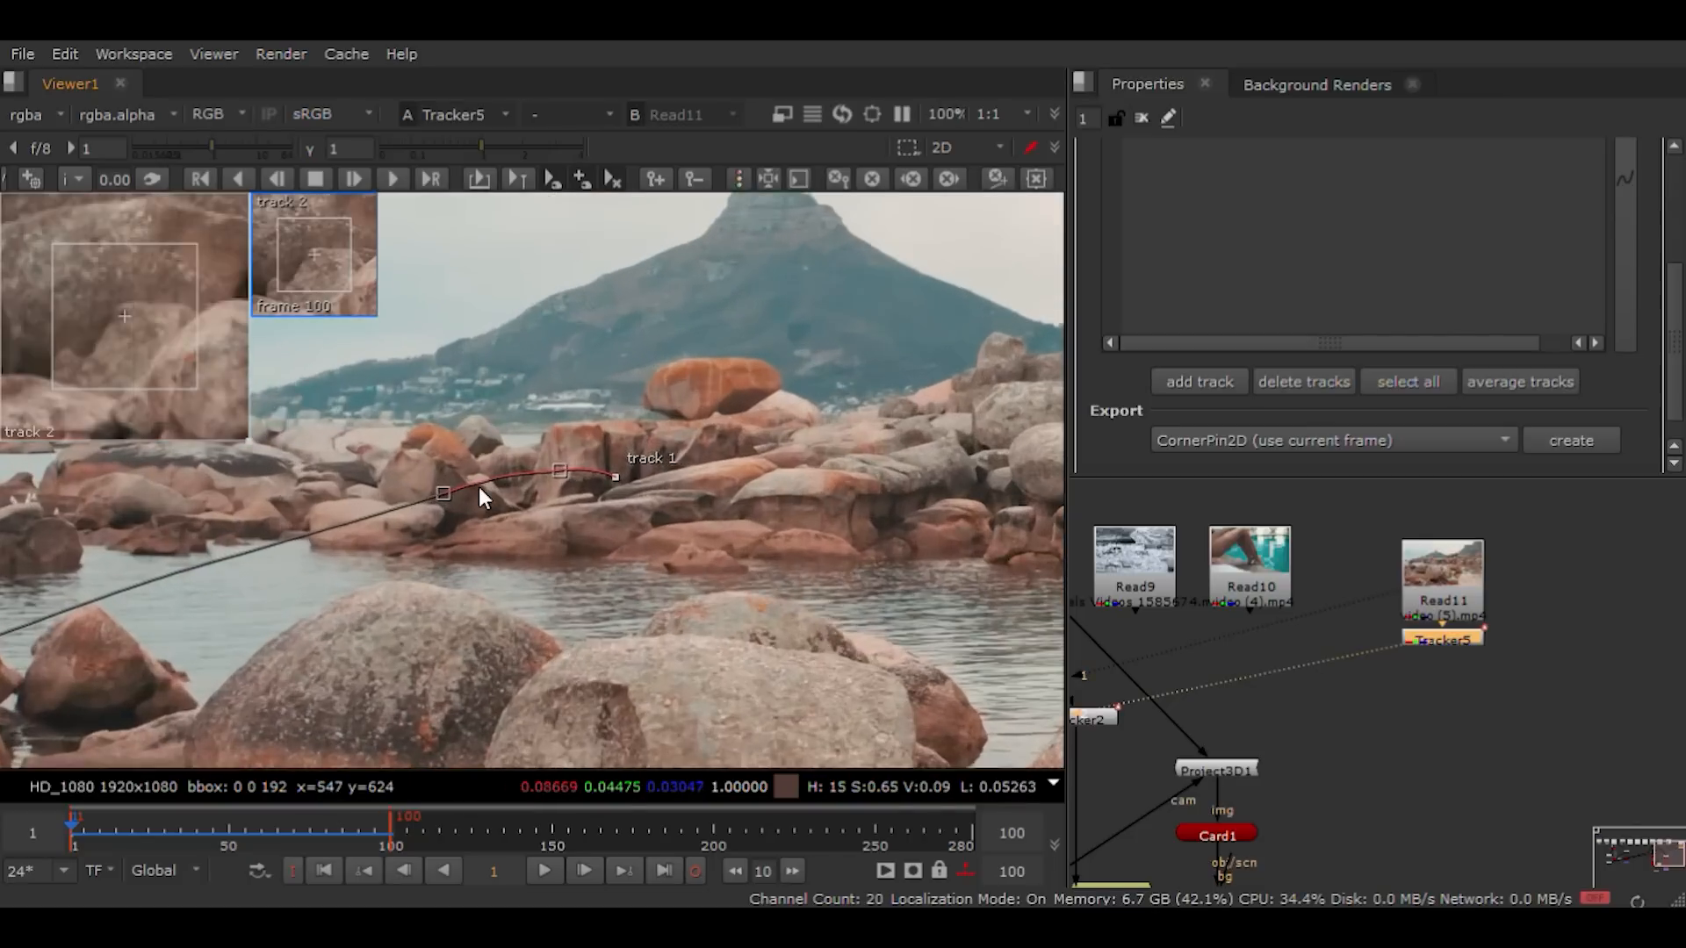
click(555, 471)
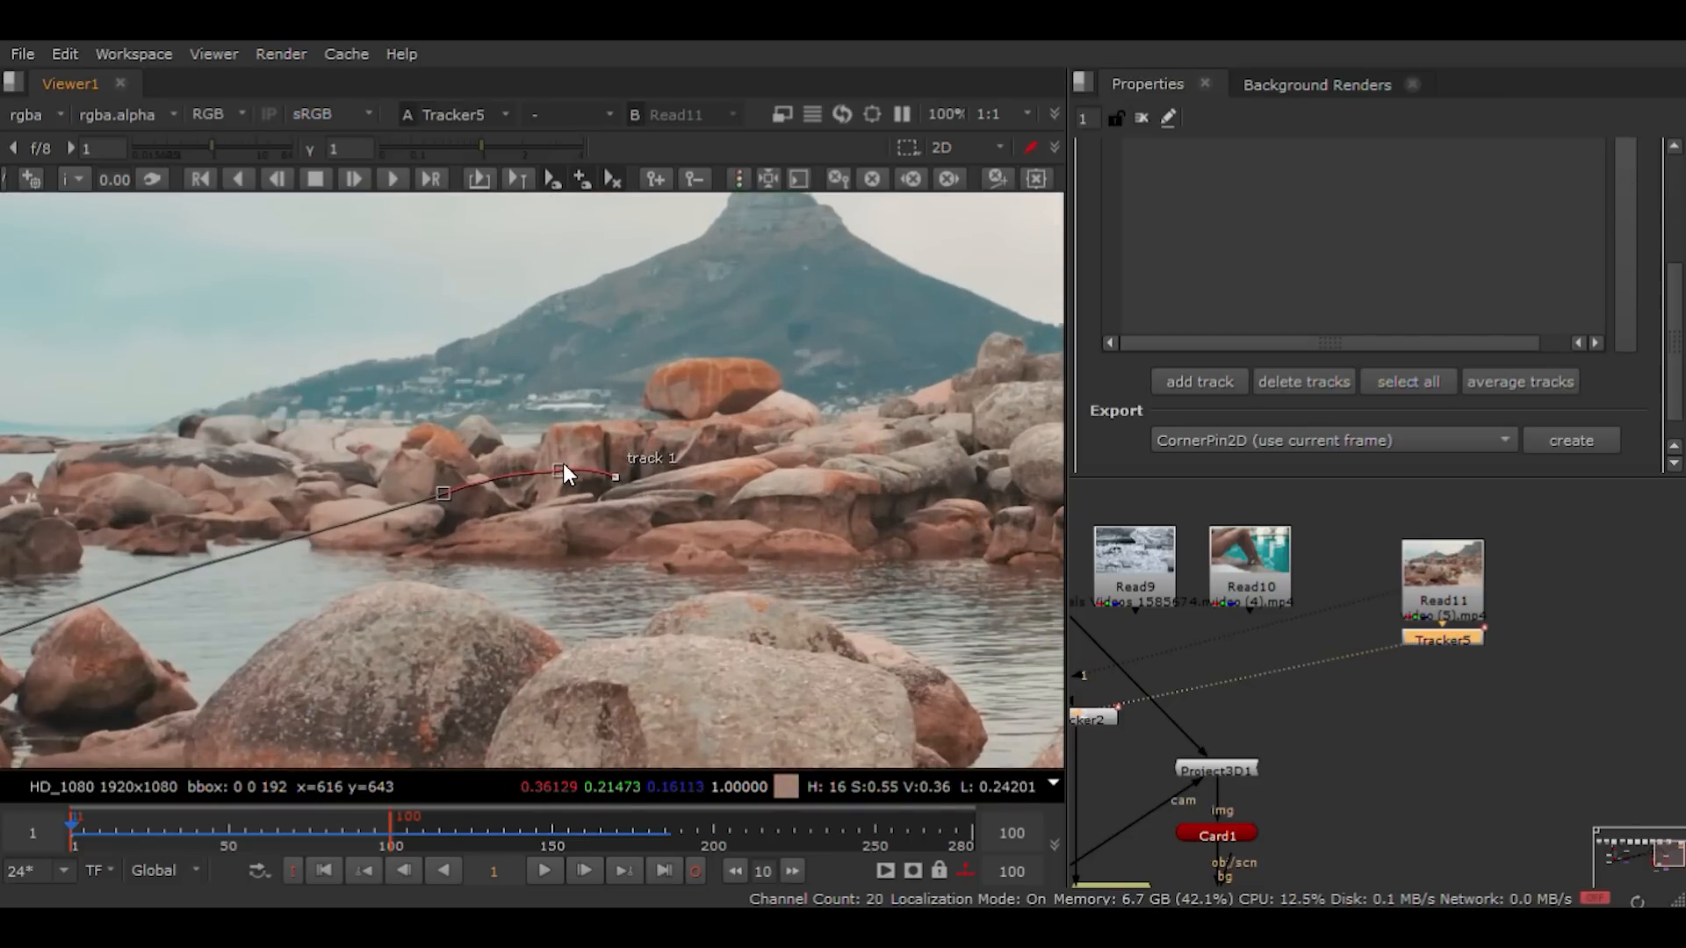
Step: Inspect the motion paths of track 1 and track 2 at frame 1, selecting each track in turn
scroll(562, 462, down, 4)
drag(419, 408, 564, 510)
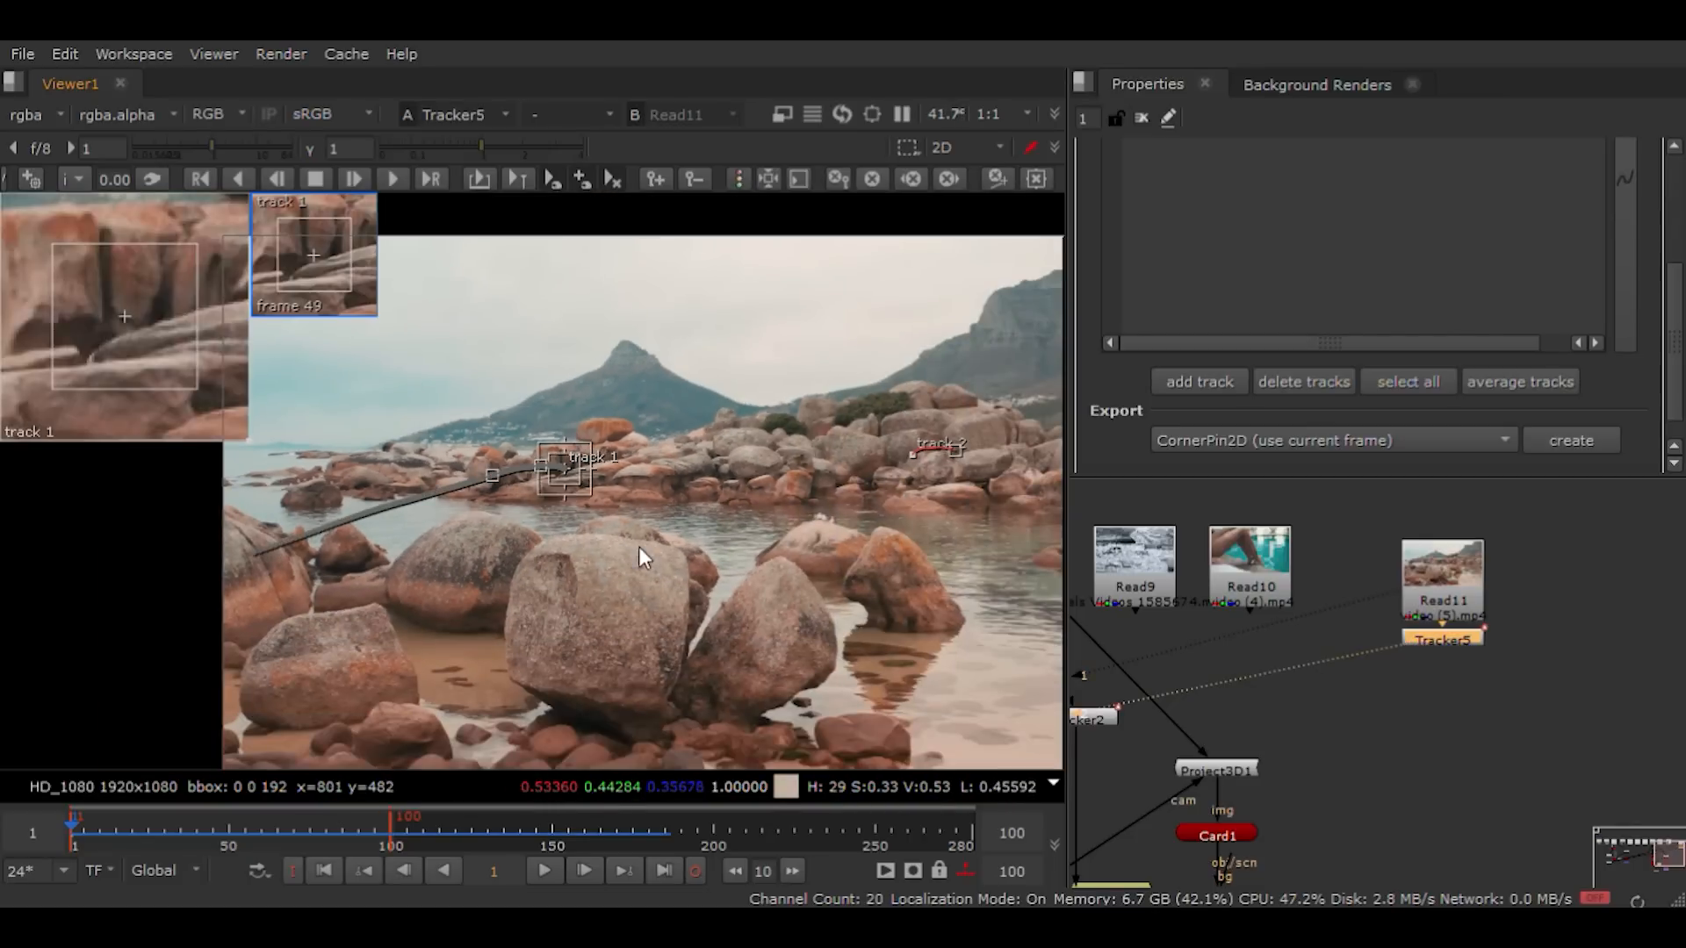
scroll(513, 463, down, 3)
scroll(707, 450, up, 4)
drag(727, 422, 906, 526)
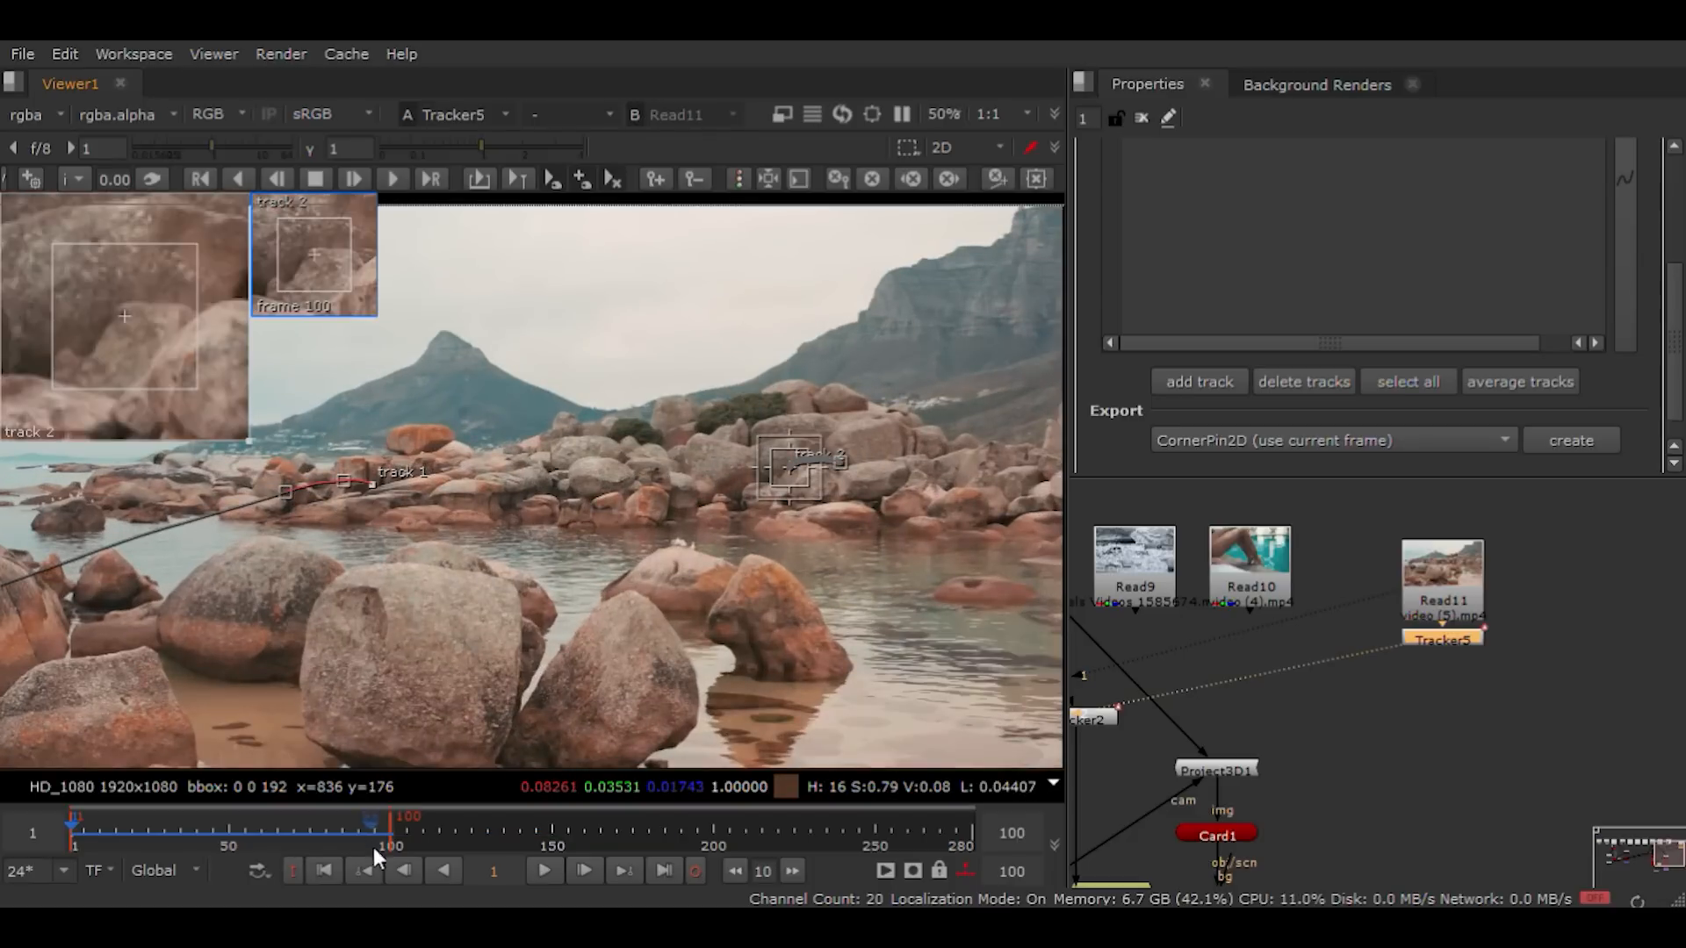
scroll(324, 527, up, 1)
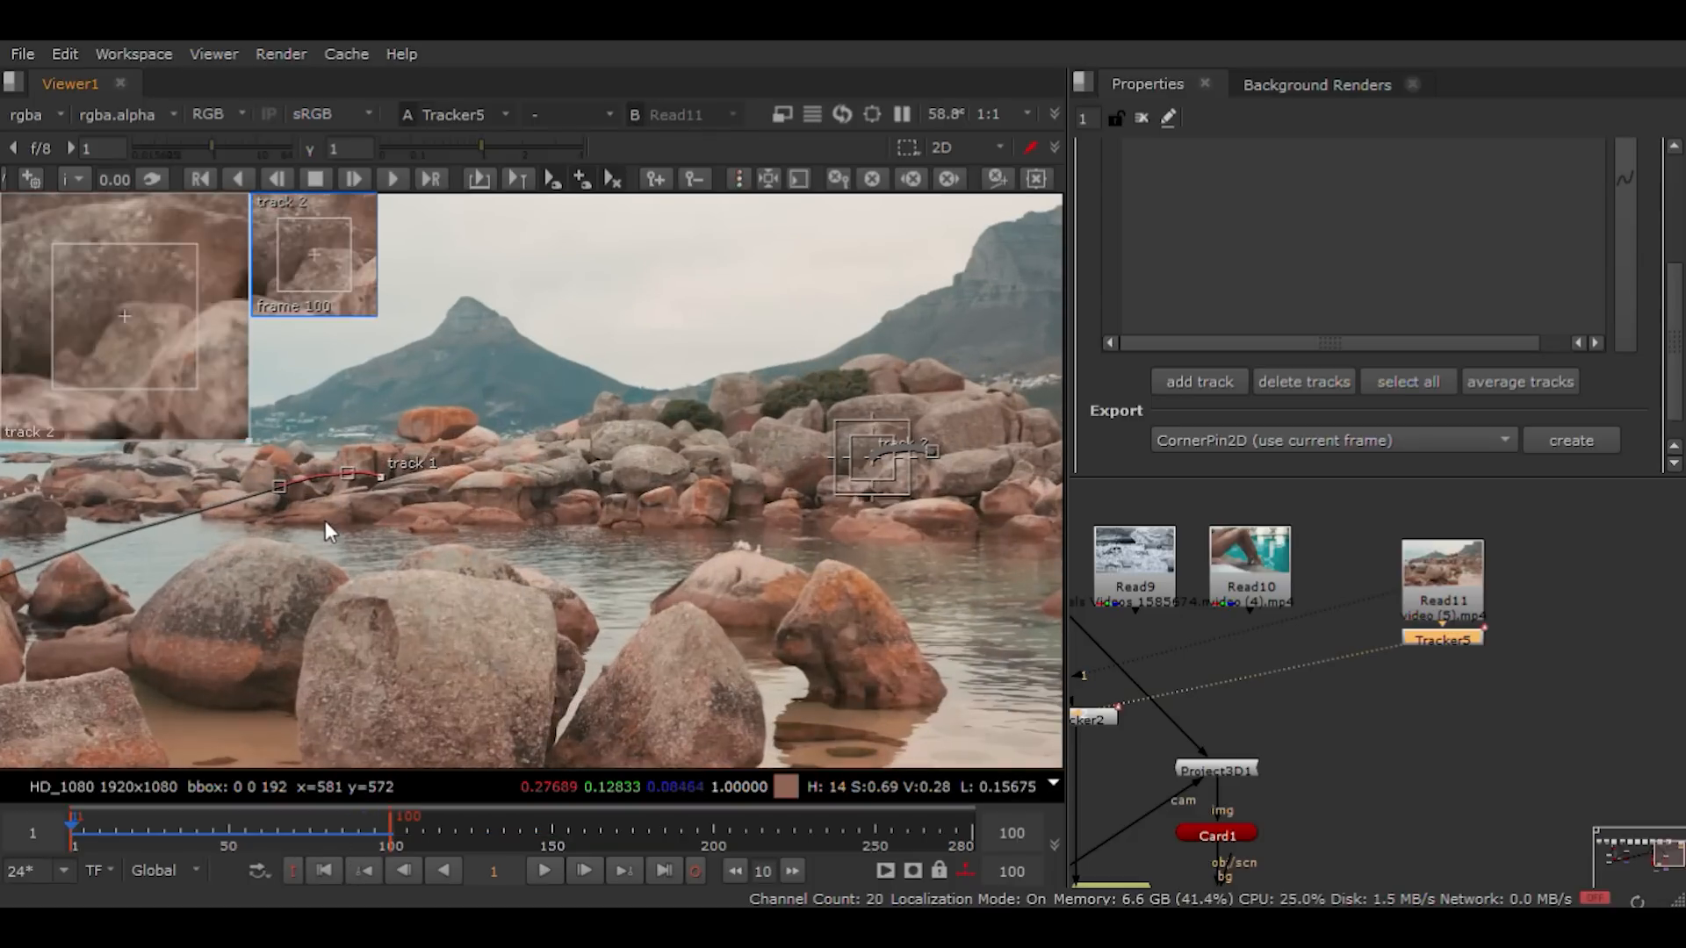
Step: Go to frame 100 and clear track 1's tracking data after that frame
click(661, 871)
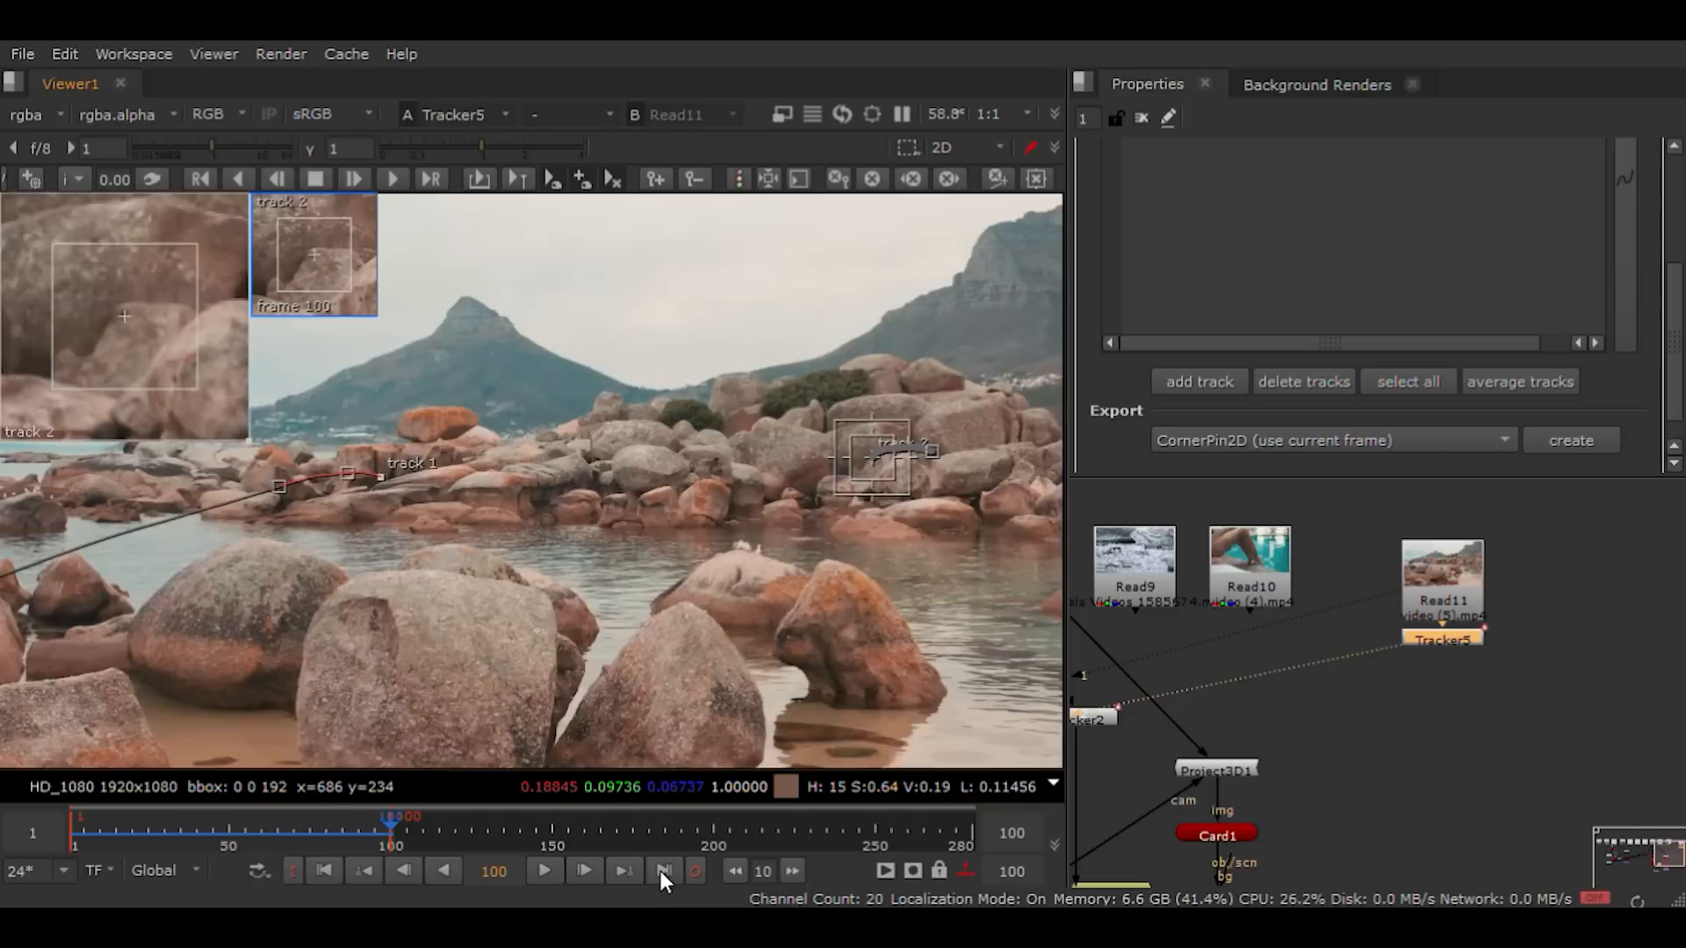
click(278, 488)
middle_drag(277, 488, 691, 537)
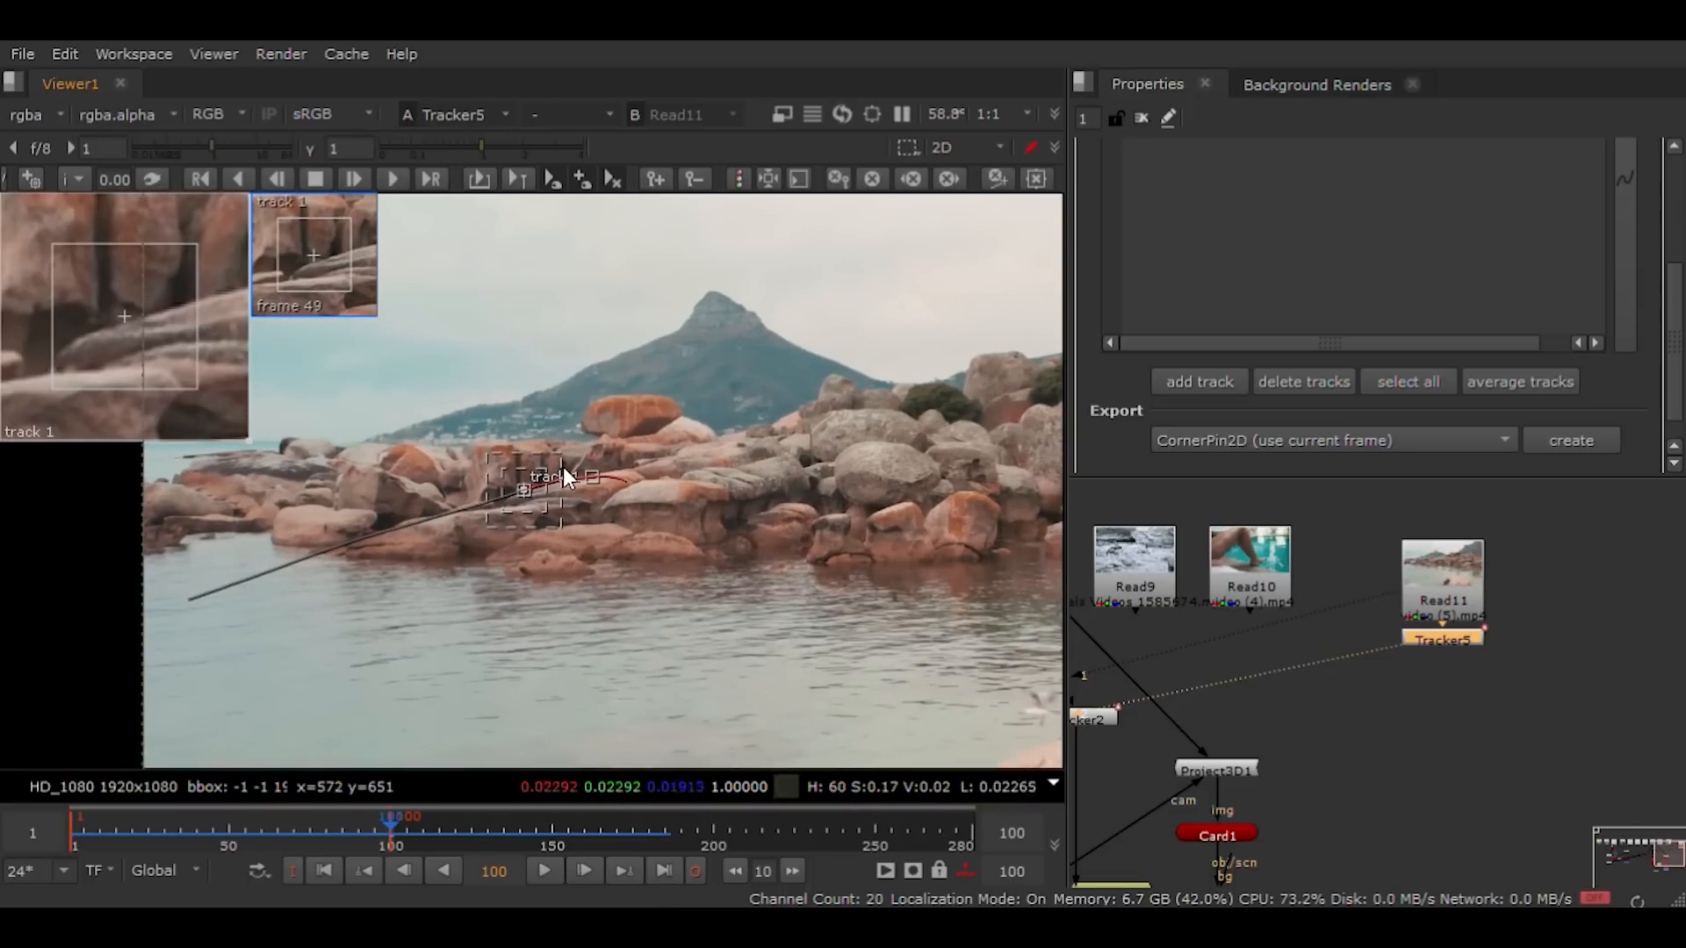
scroll(560, 457, up, 4)
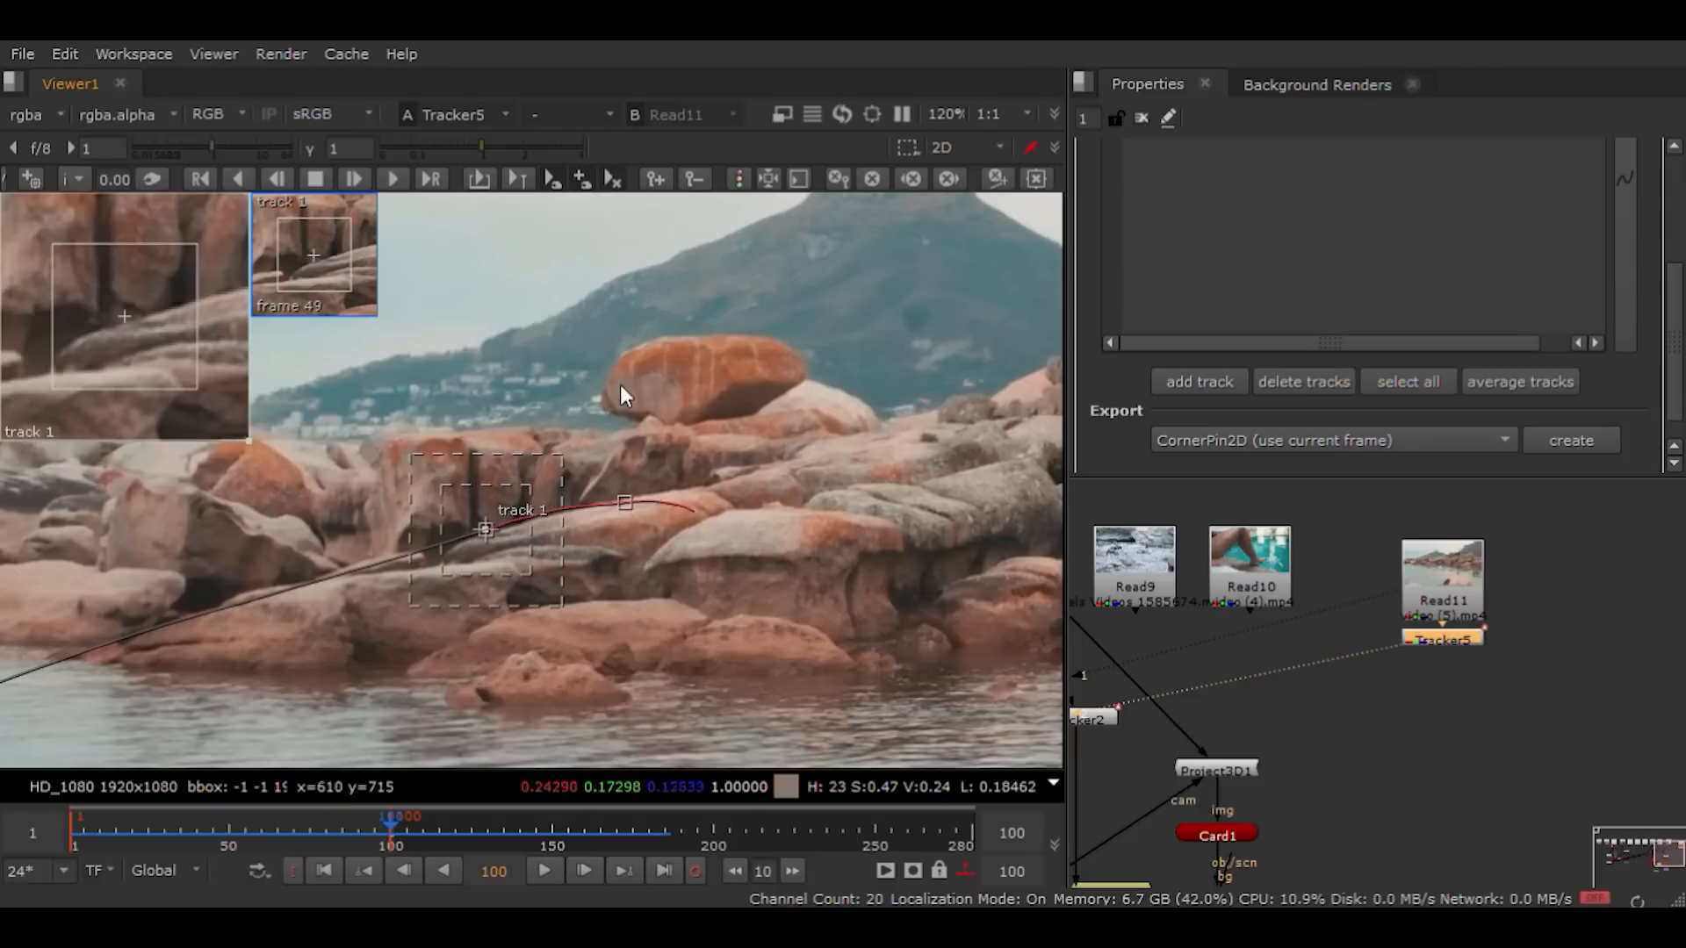
click(950, 178)
Step: Examine the motion paths of track 1 and track 2 on the far shore at frame 100
scroll(657, 546, down, 5)
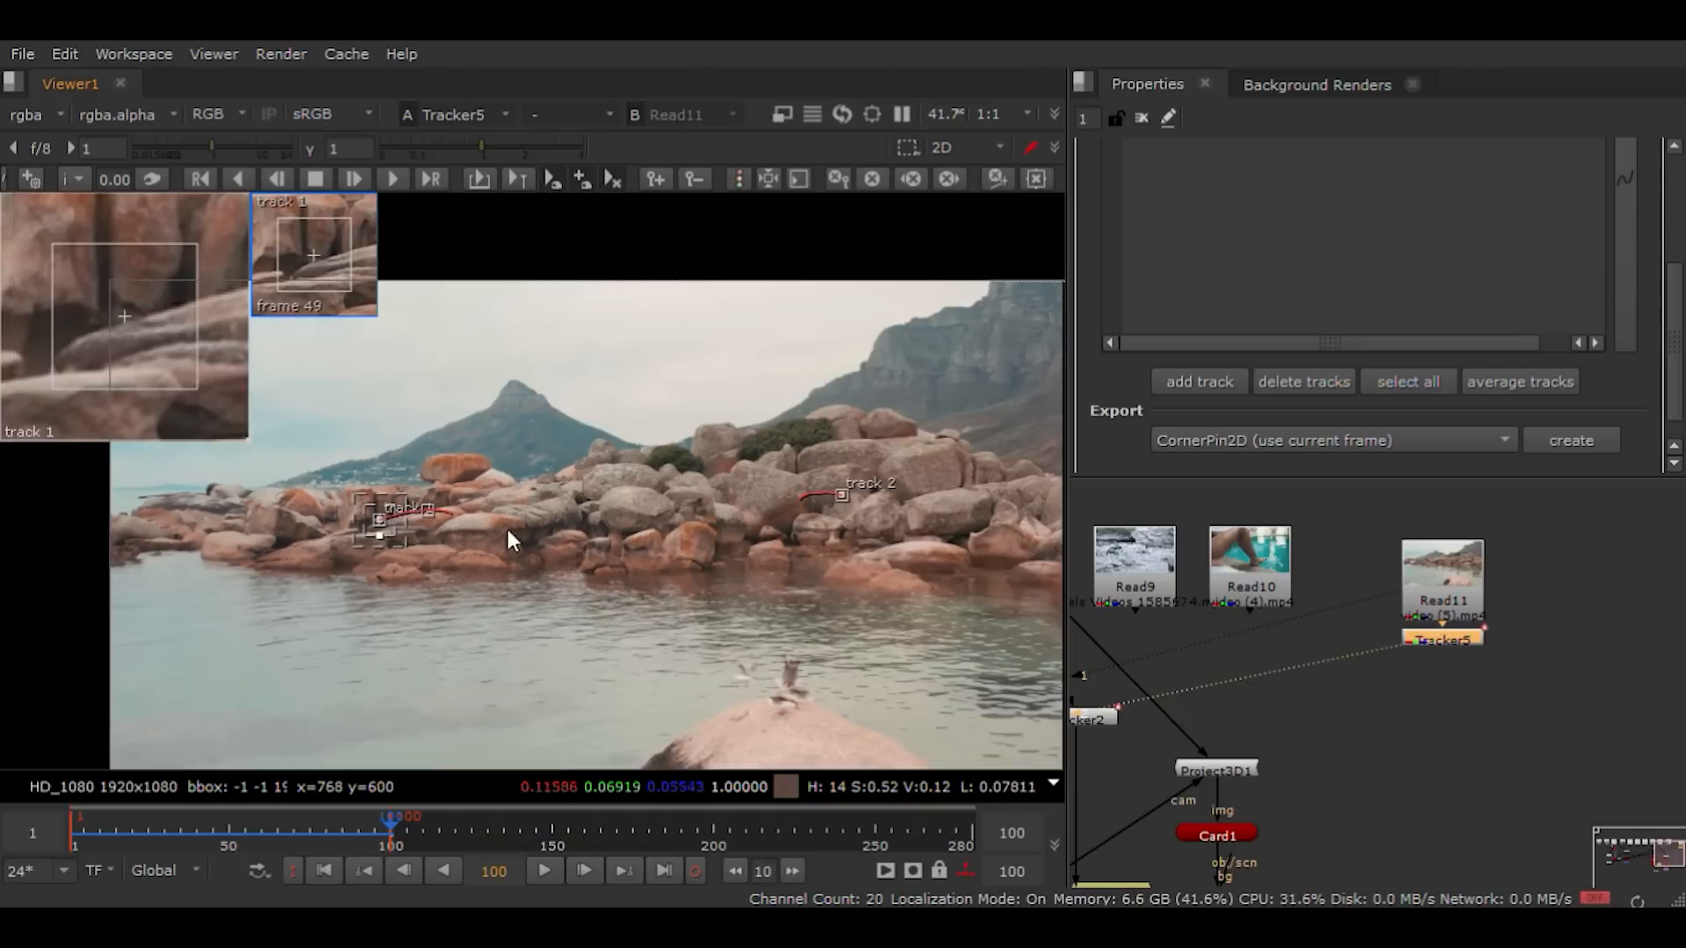
scroll(790, 532, up, 1)
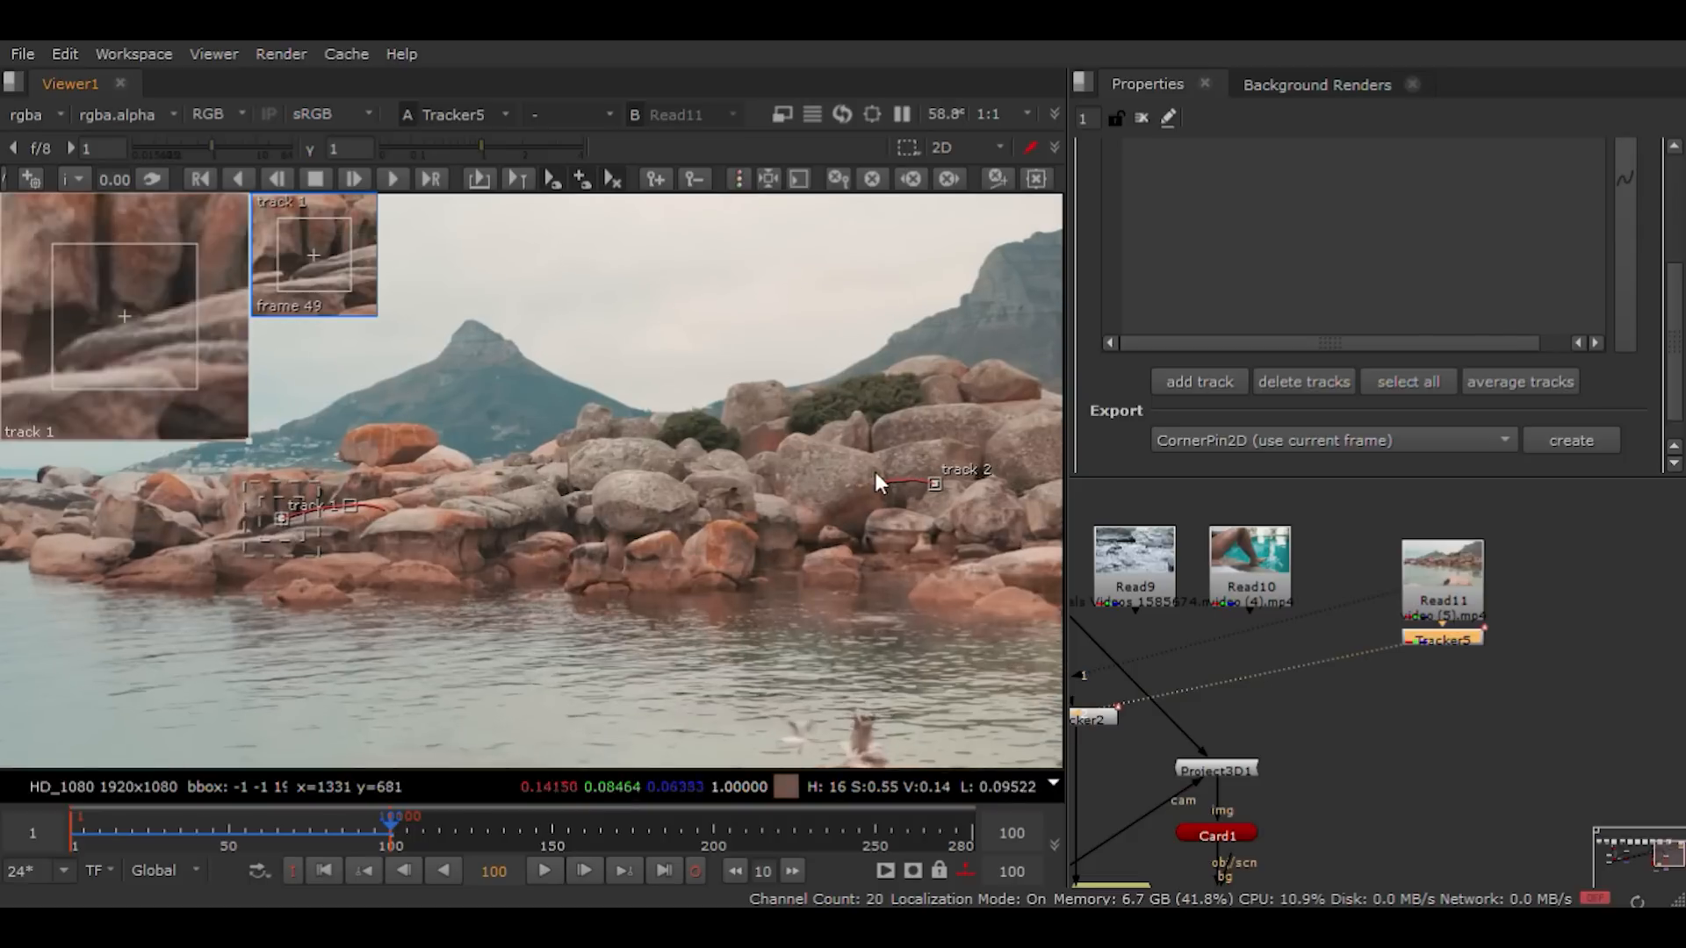
click(934, 484)
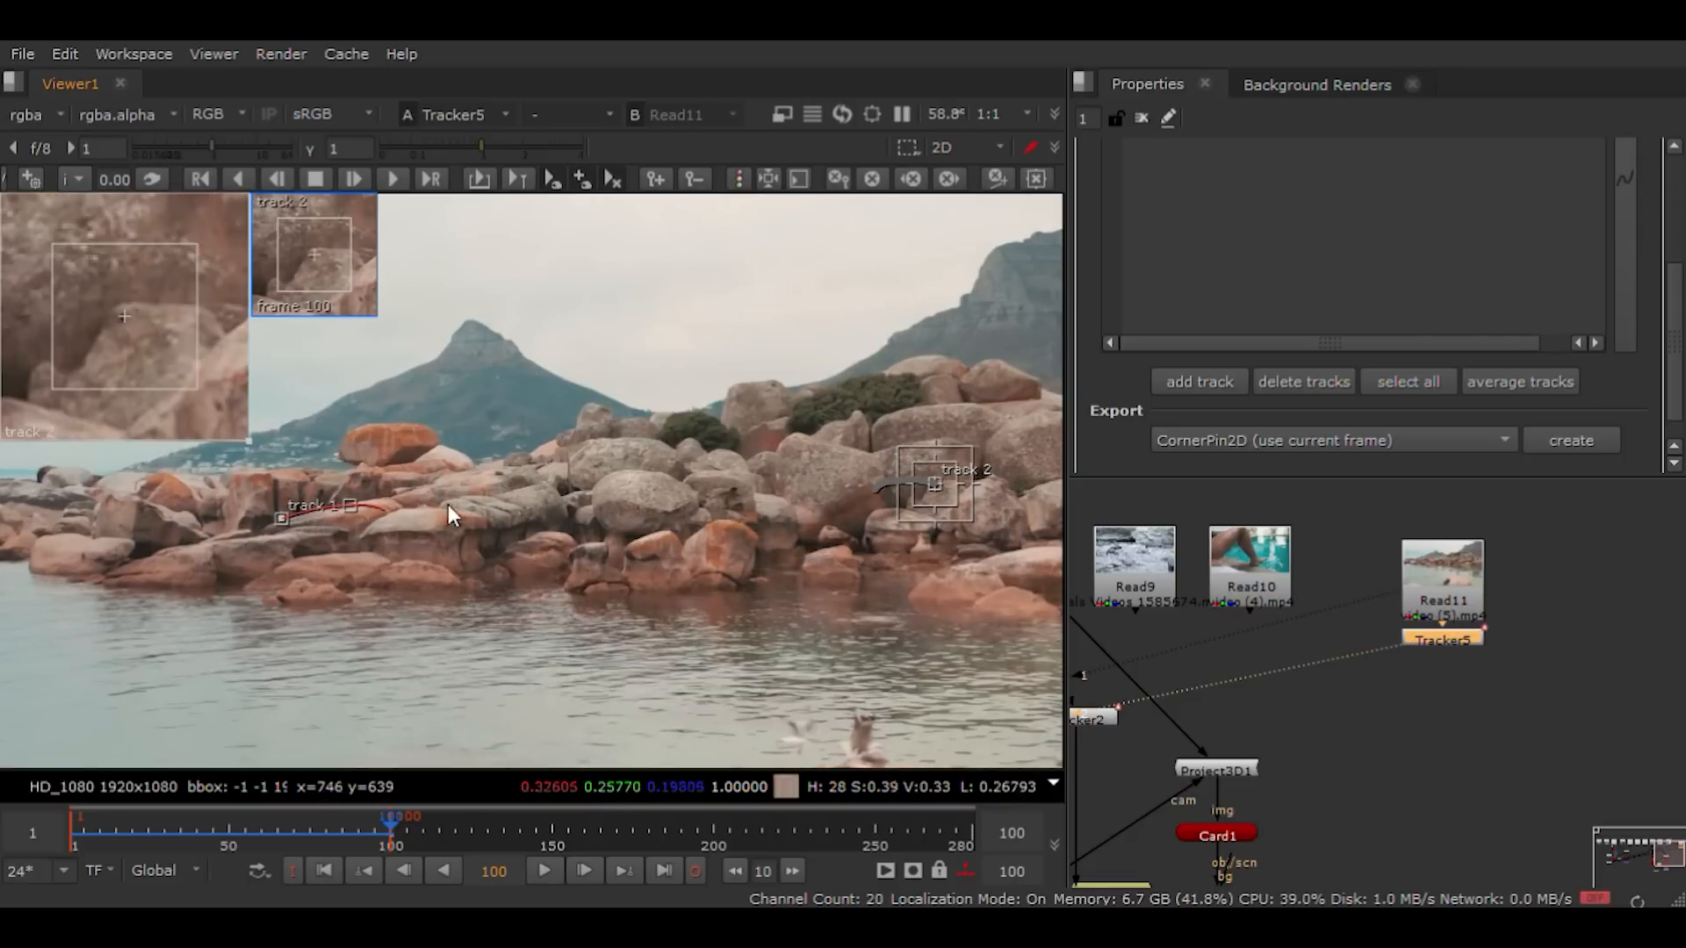
drag(153, 472, 1070, 569)
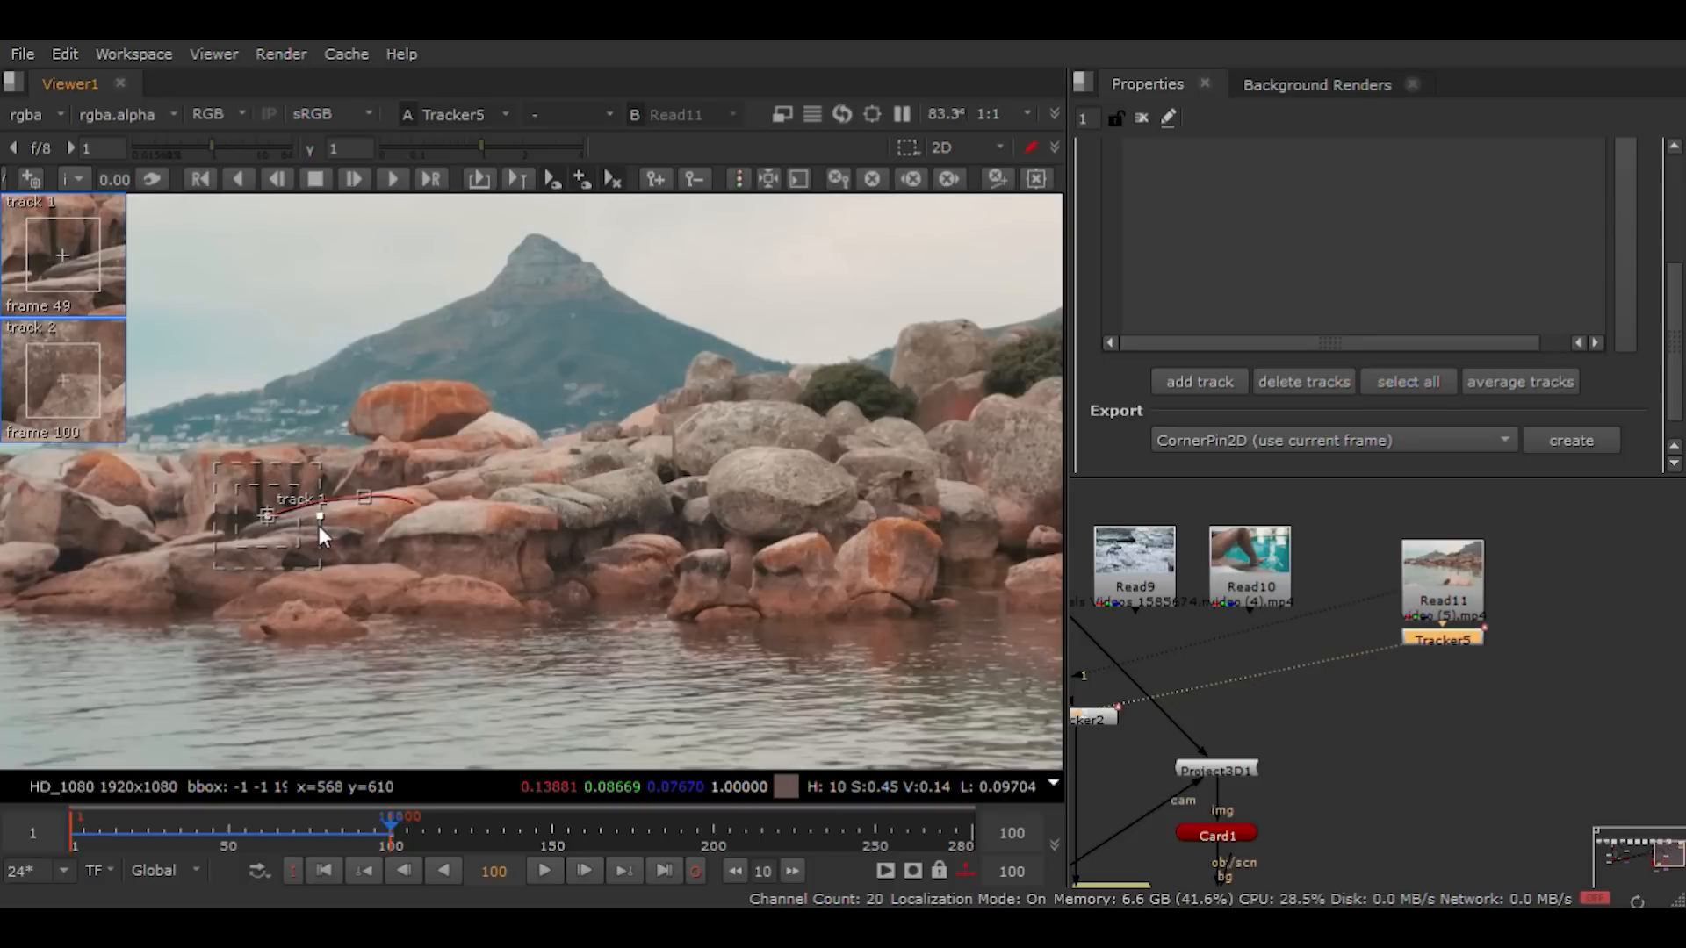
scroll(409, 500, up, 5)
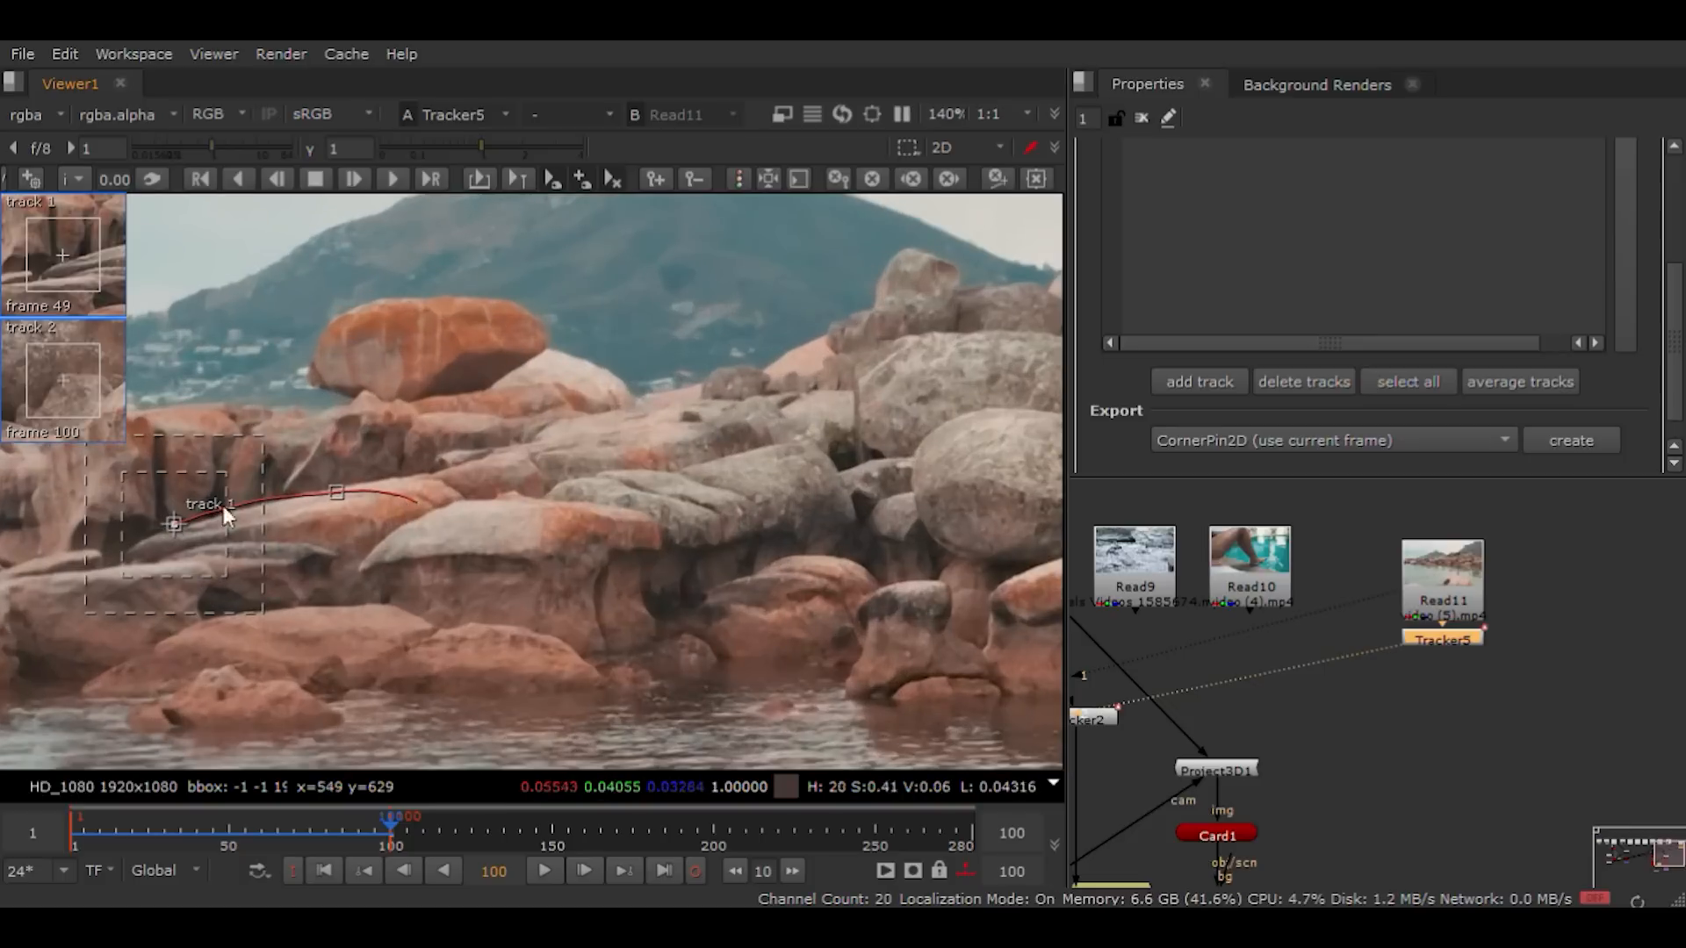
scroll(387, 508, down, 3)
middle_drag(685, 544, 497, 542)
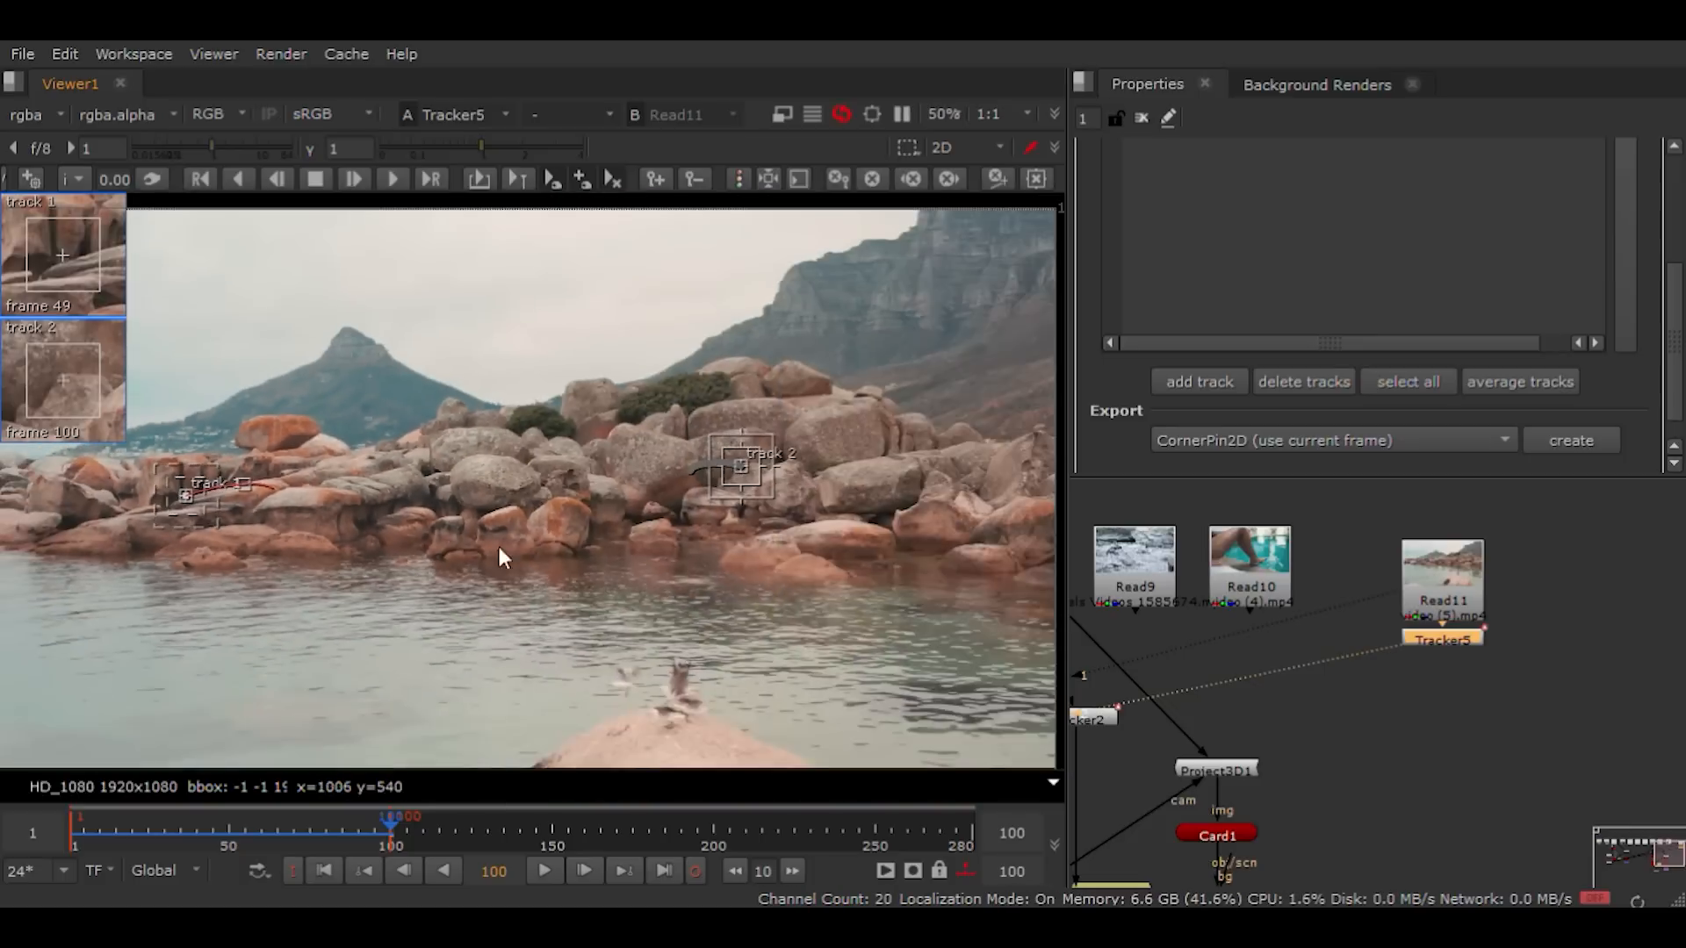
scroll(746, 492, up, 3)
scroll(474, 395, up, 2)
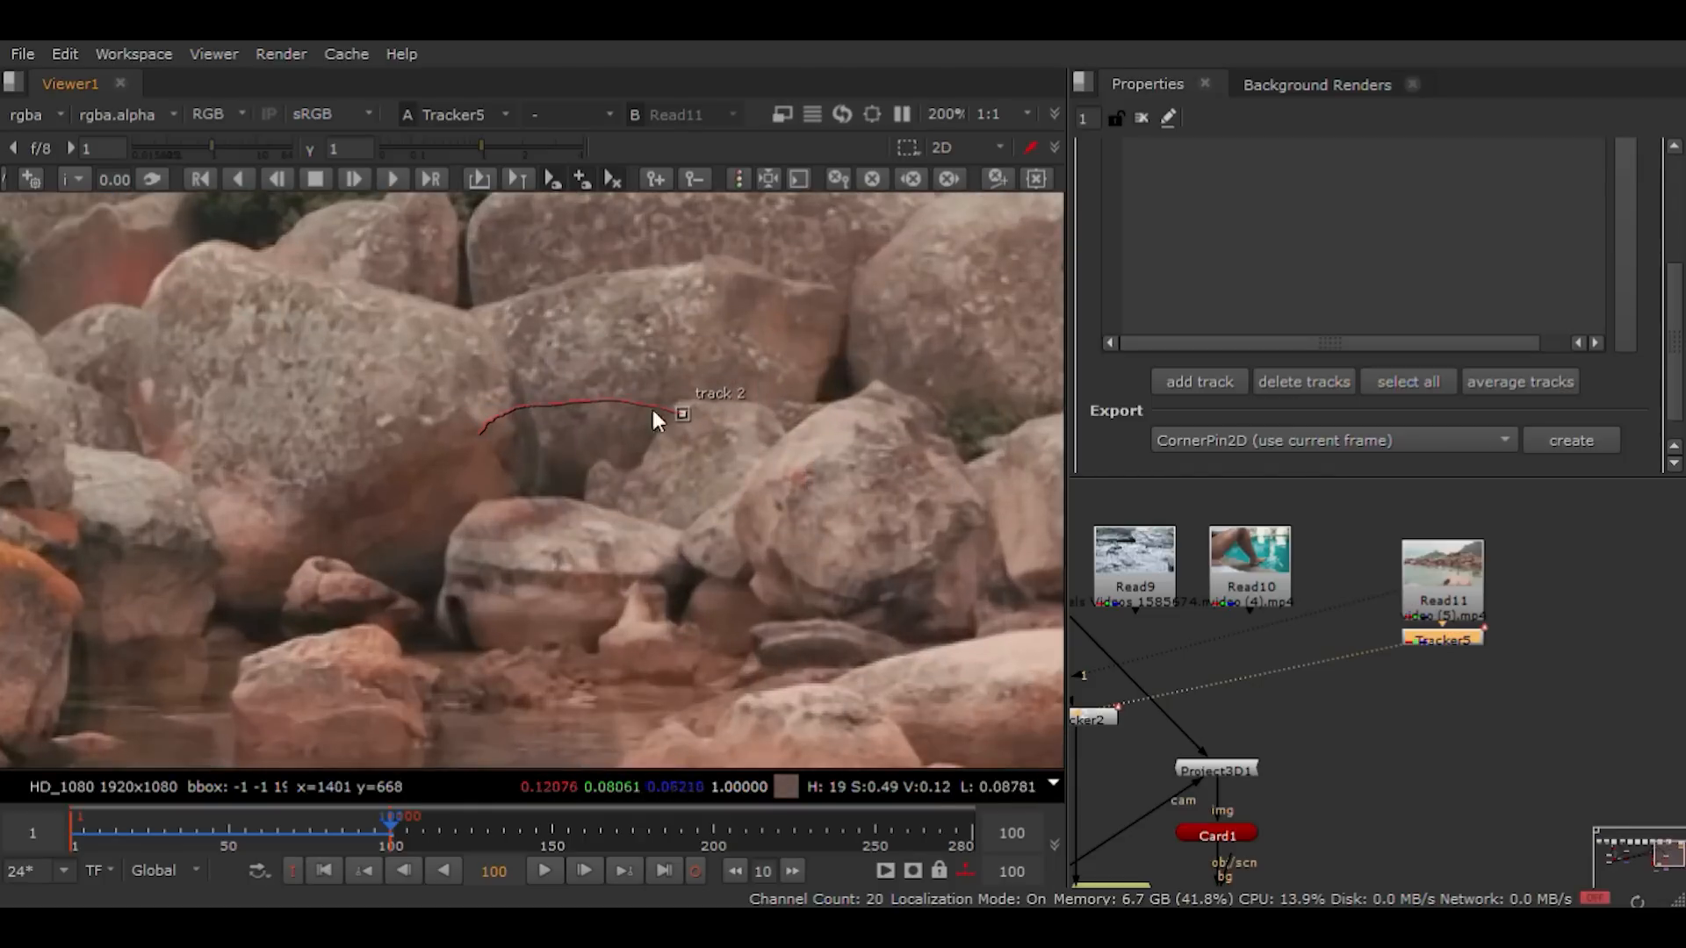
scroll(911, 467, down, 4)
scroll(667, 457, up, 2)
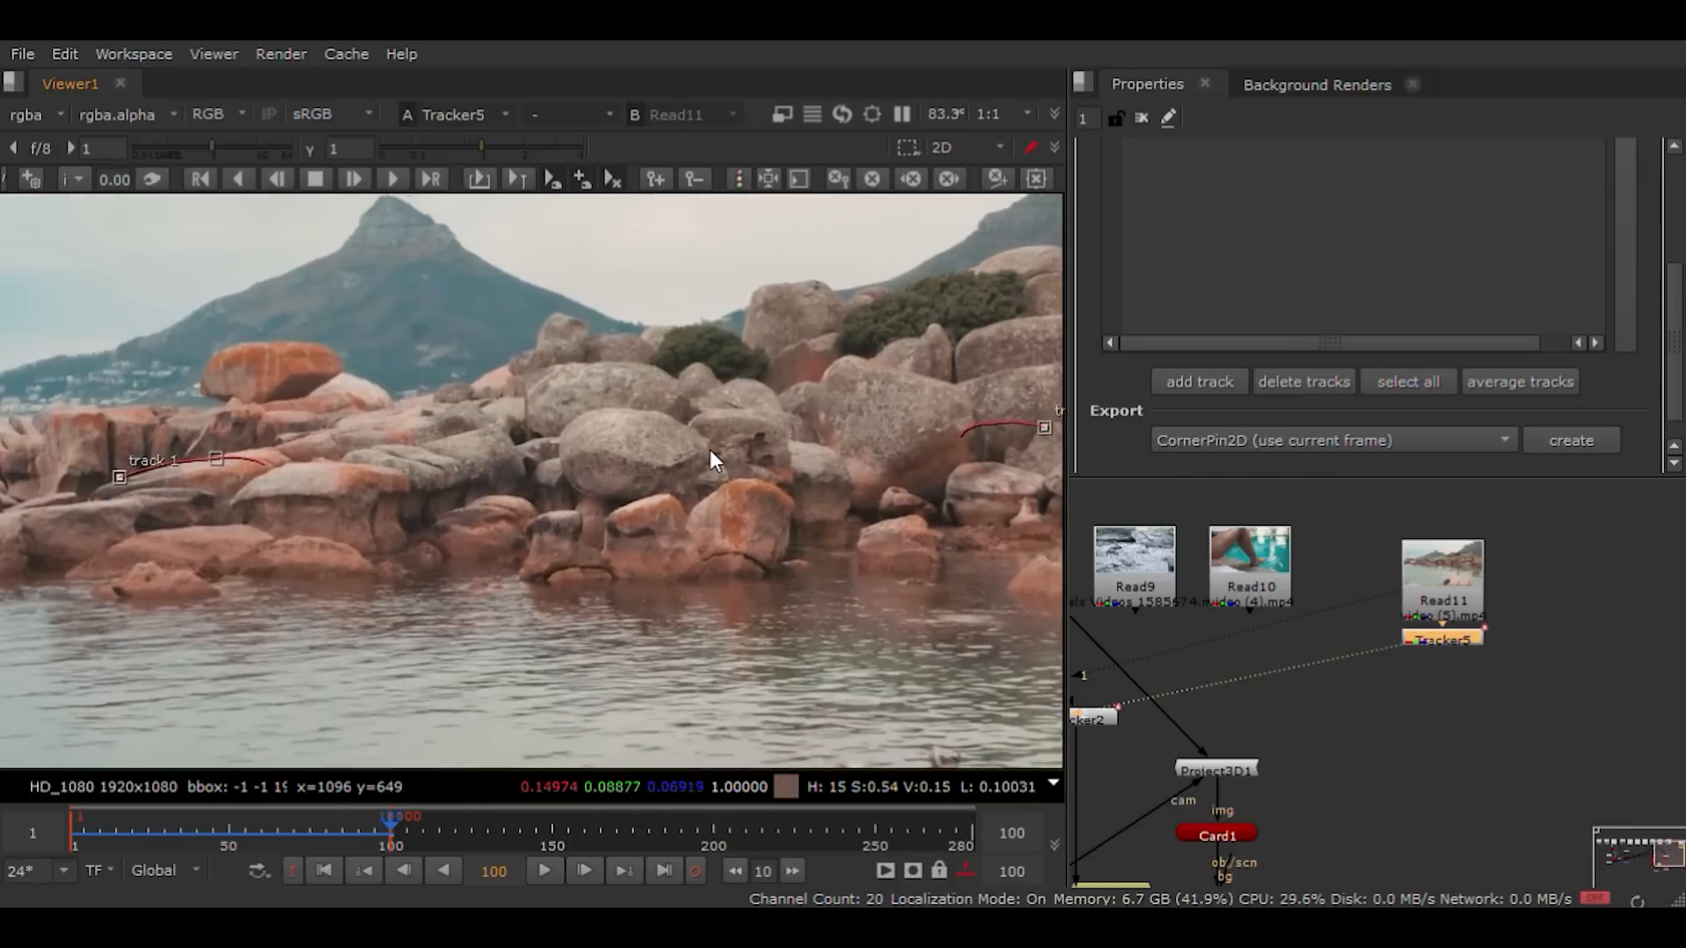
scroll(667, 456, down, 3)
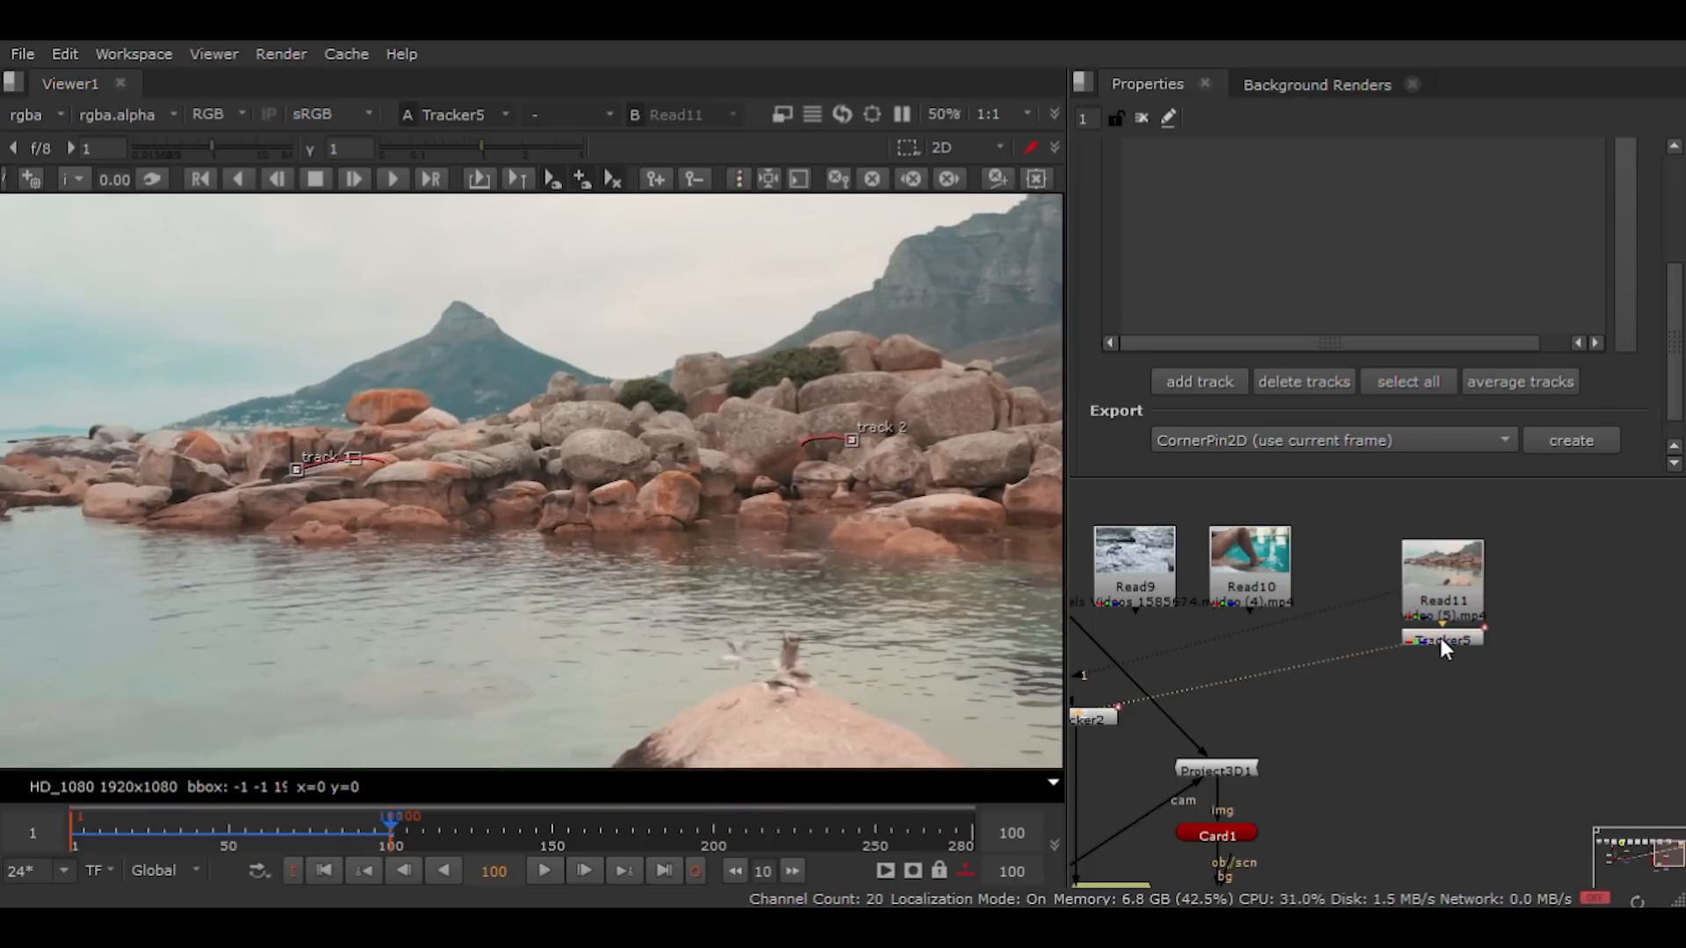
Step: Scrub the whole shot between frame 1 and frame 100 to check how both tracks follow the rocks
scroll(580, 553, down, 3)
scroll(572, 584, up, 1)
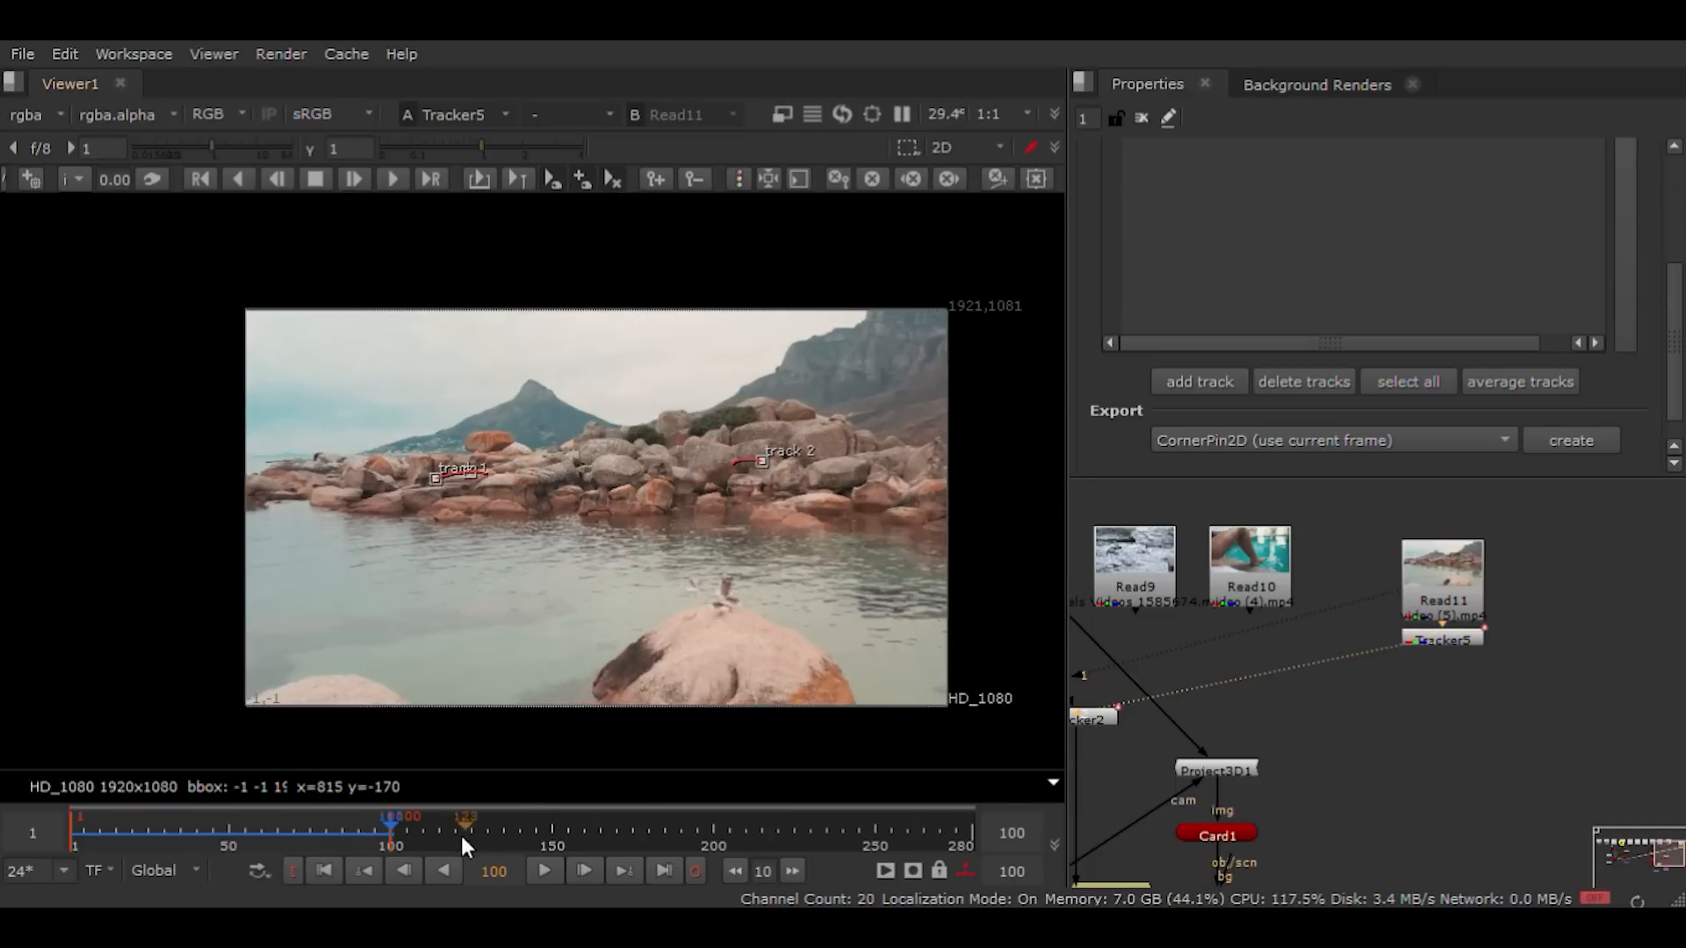
drag(355, 824, 282, 825)
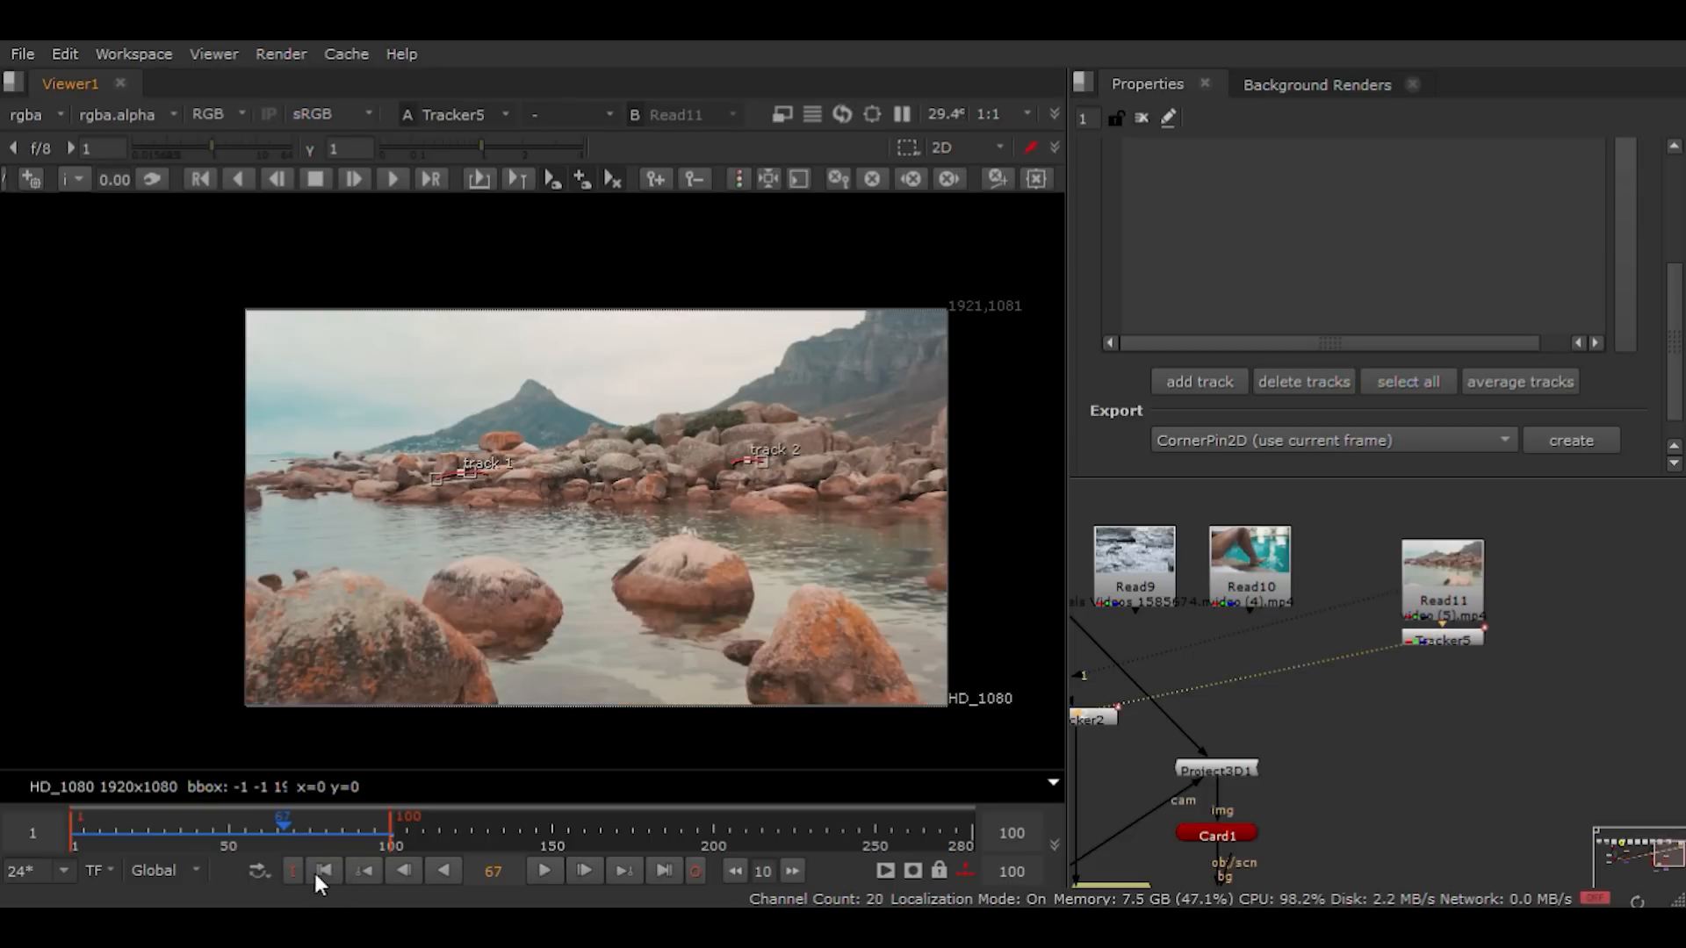
click(322, 870)
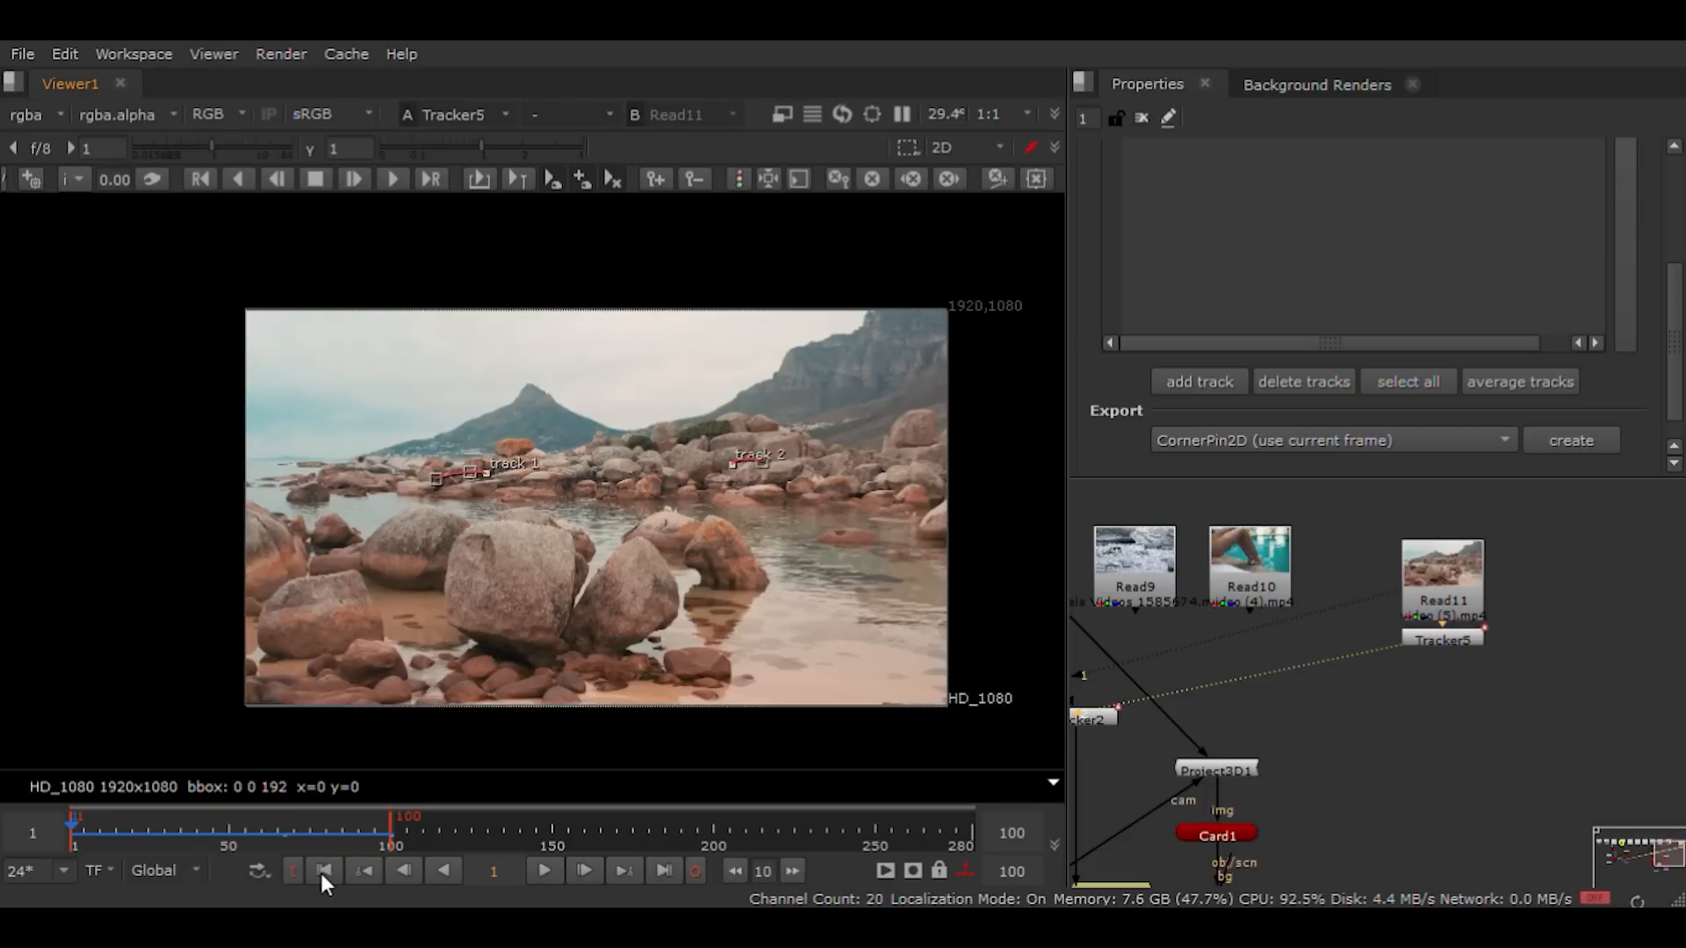
click(664, 870)
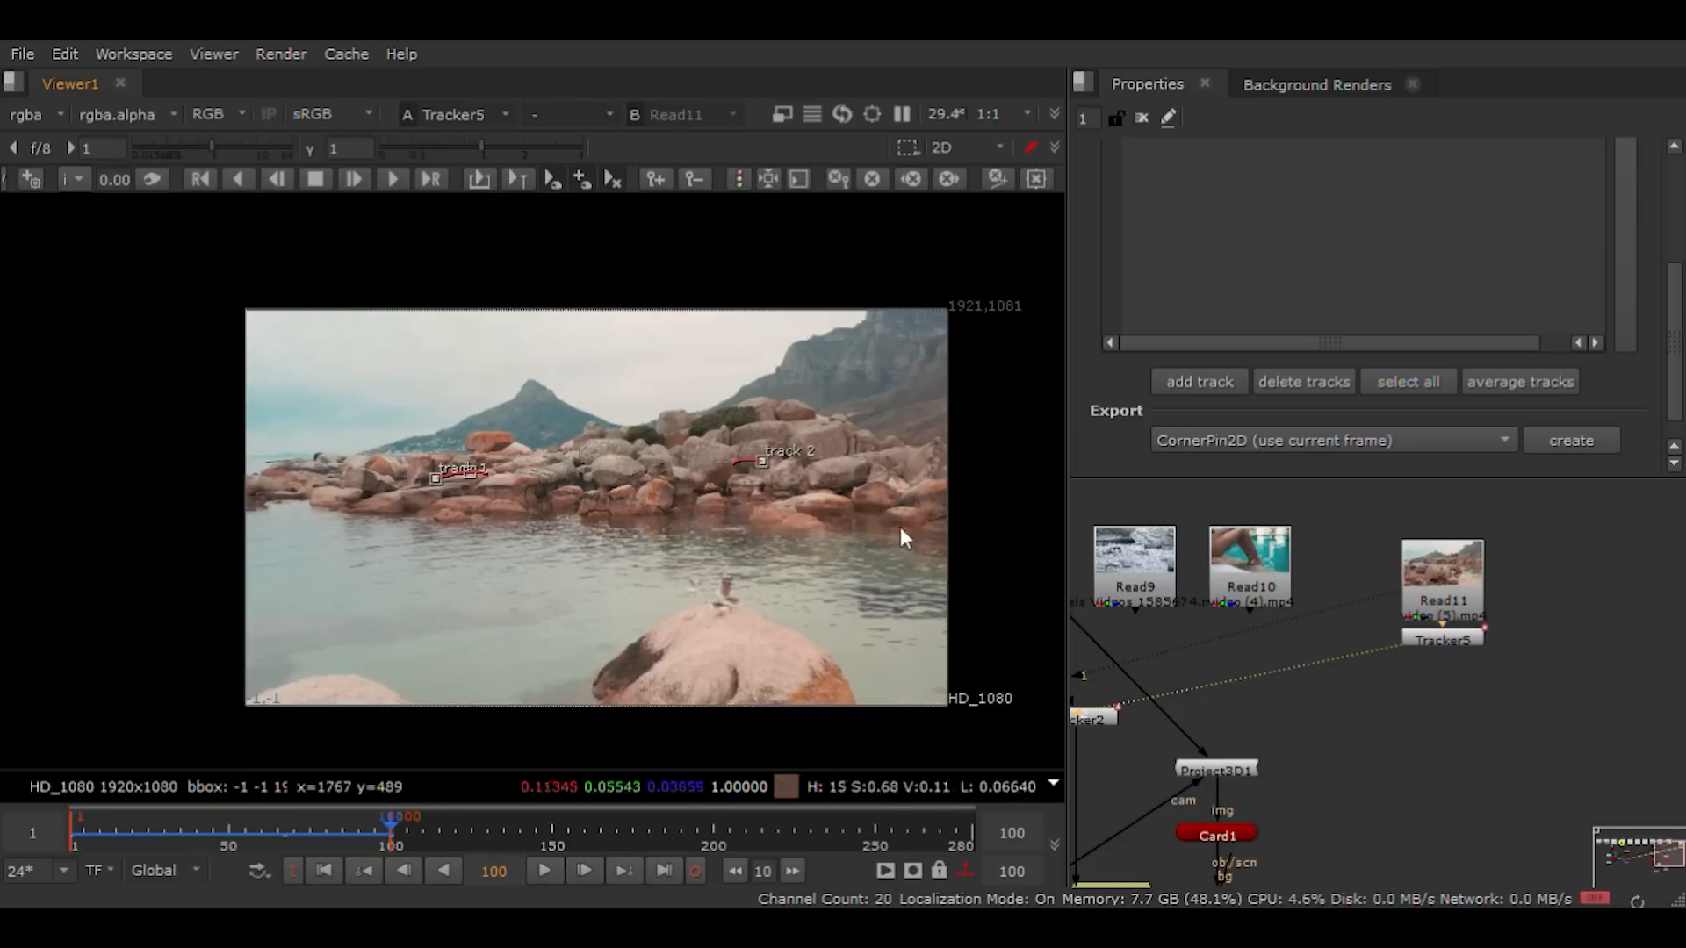
Step: Enable track 1 in Tracker5 and turn on translation (T) for track 2
double_click(1447, 640)
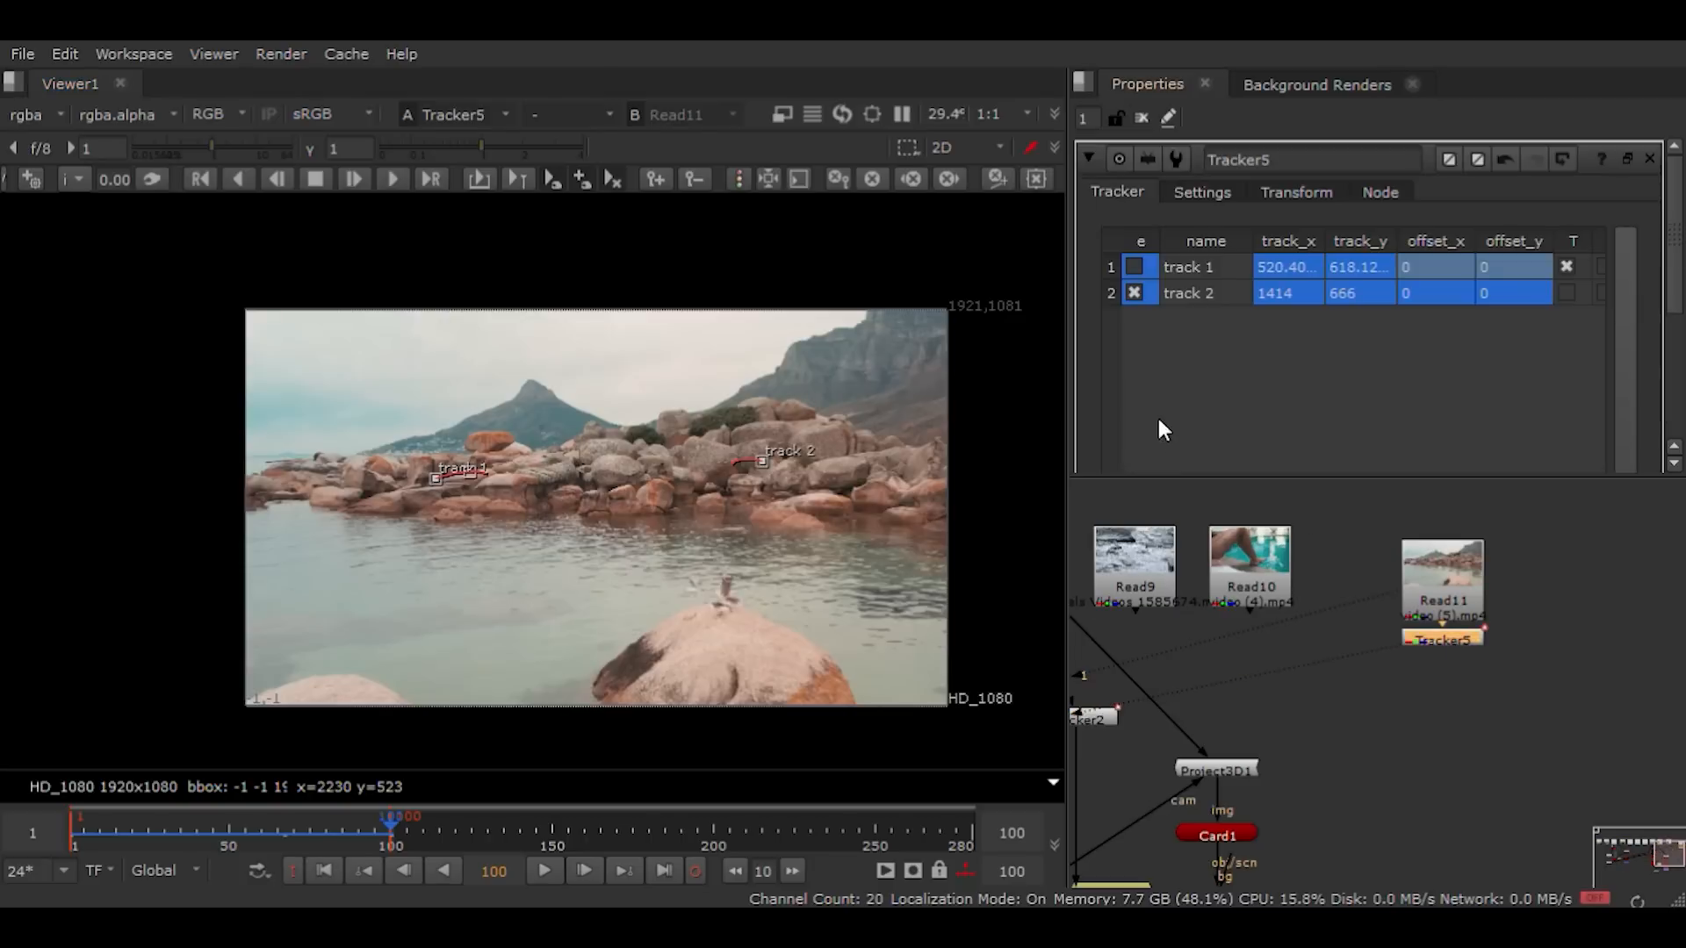
click(1138, 271)
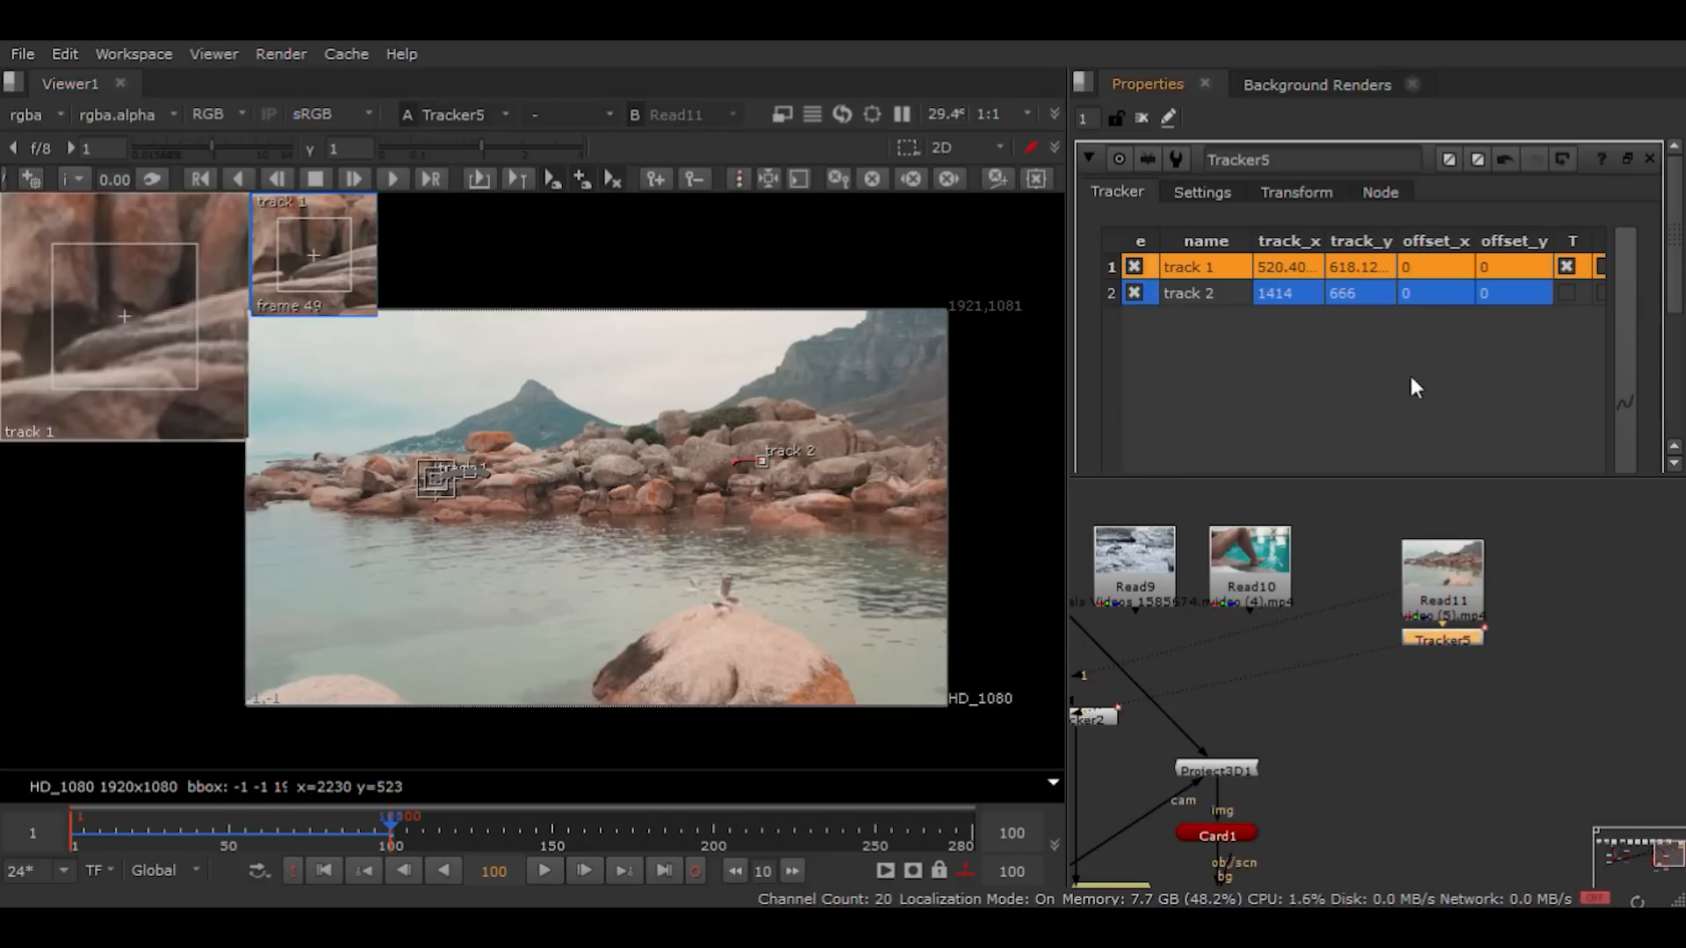
click(1563, 295)
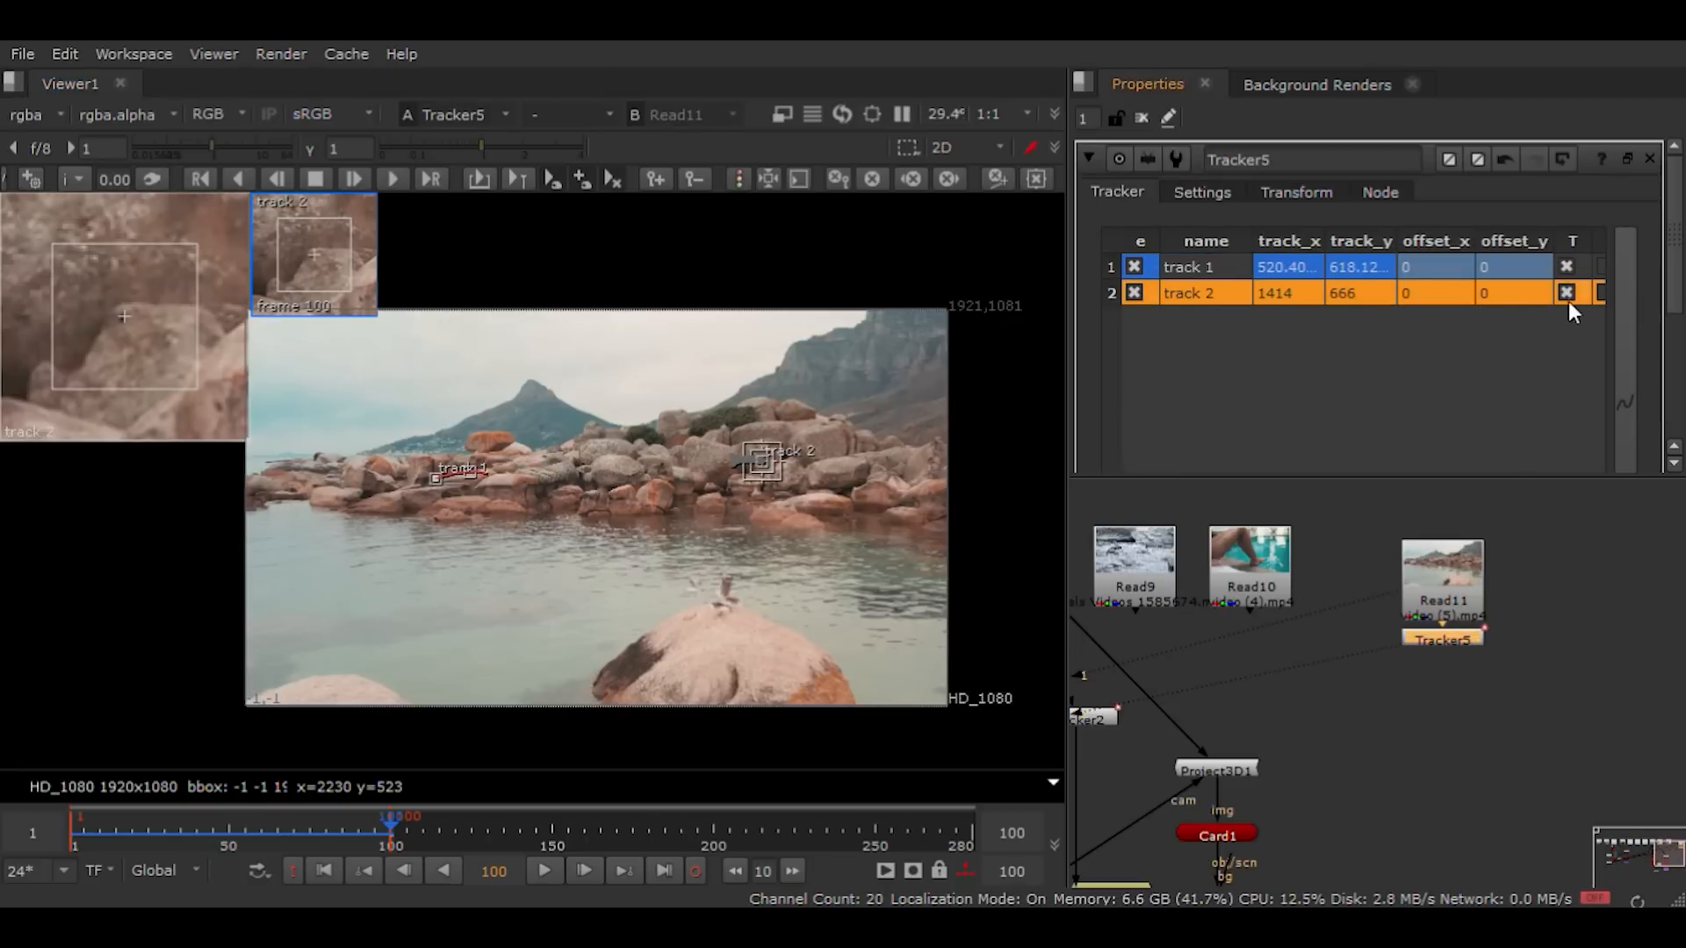
Step: Set Tracker5's transform to stabilize with reference frame 100 and play back the stabilised shot
click(1298, 189)
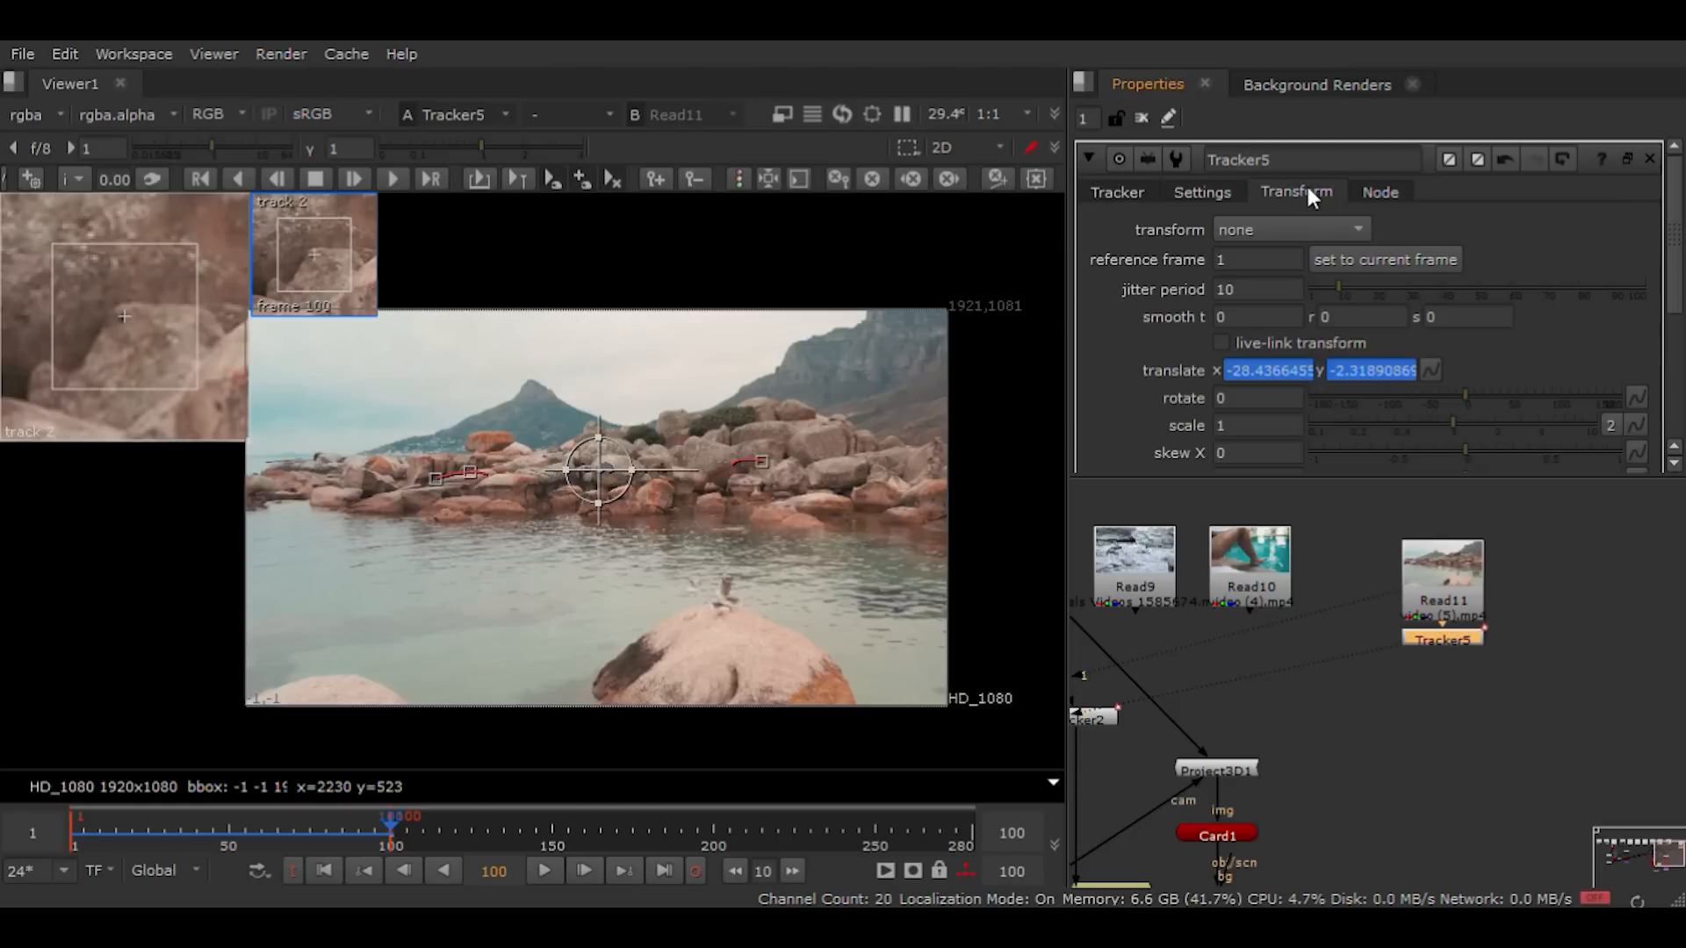
click(1272, 226)
click(1281, 256)
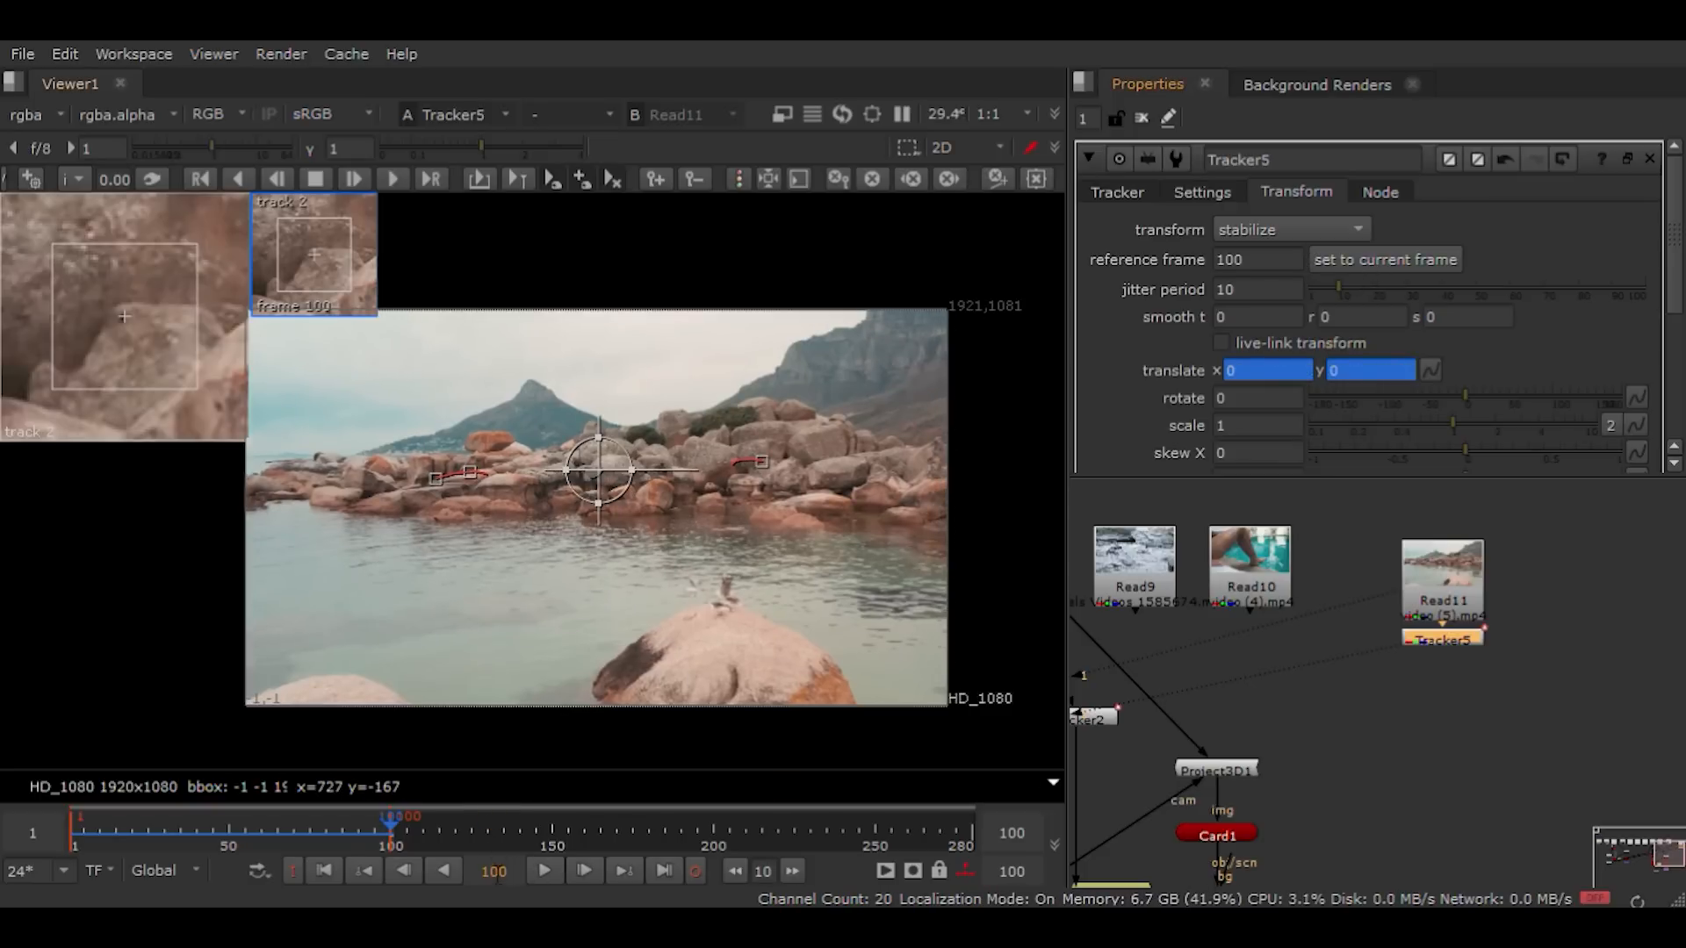
click(544, 870)
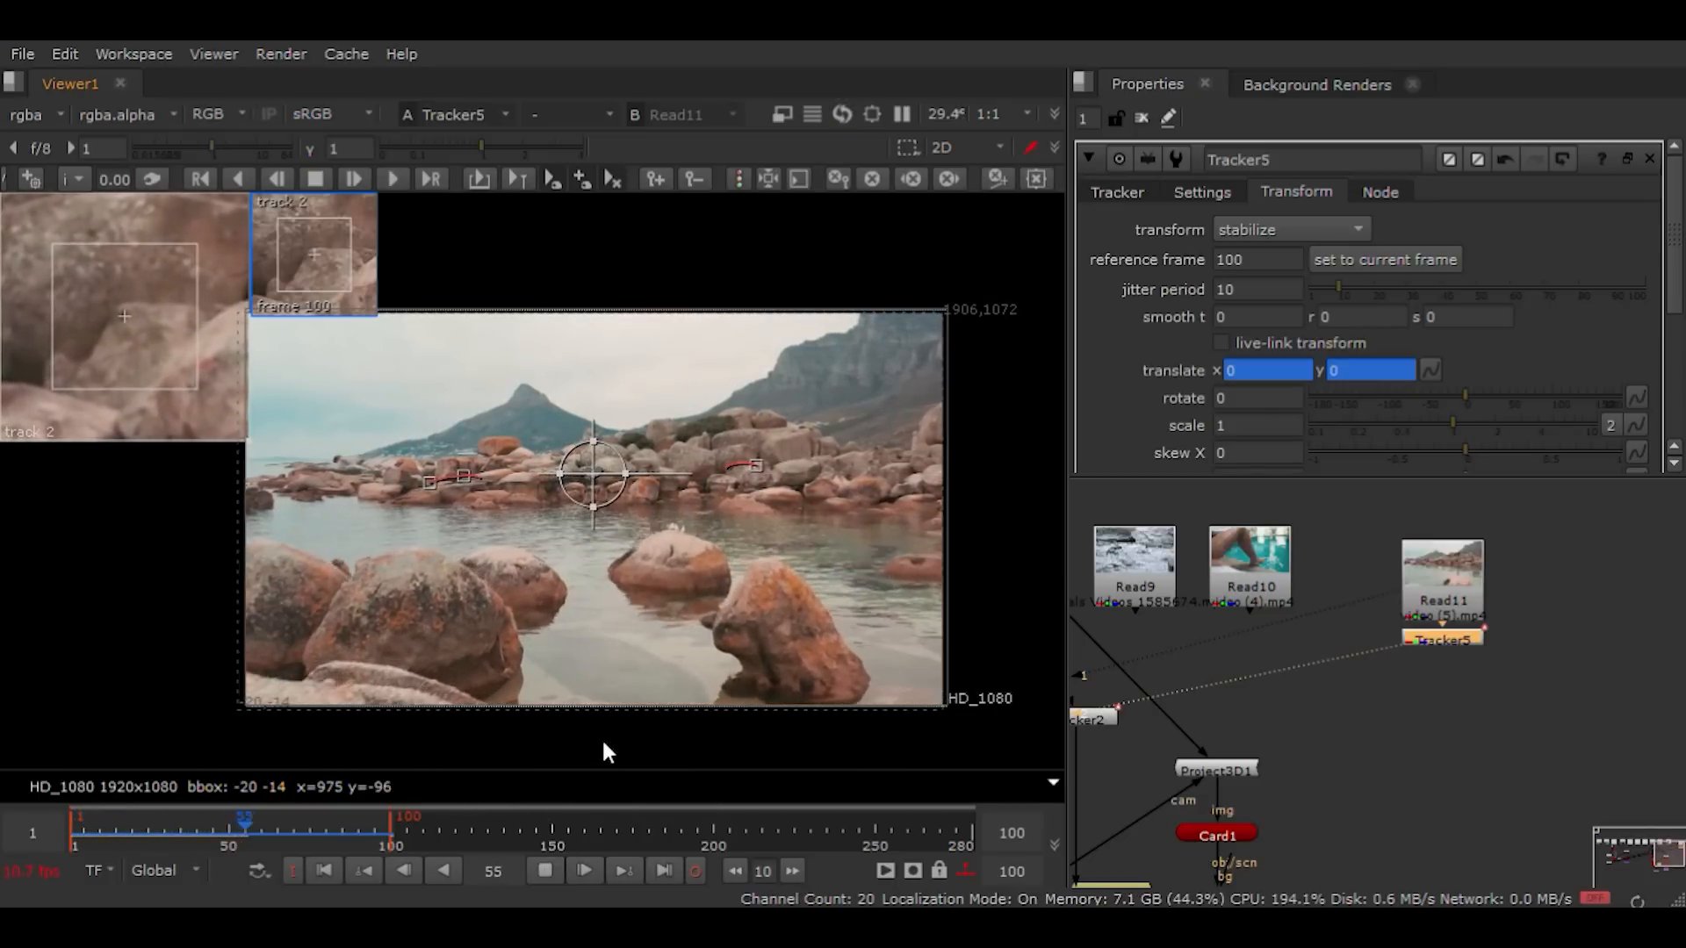
double_click(1440, 603)
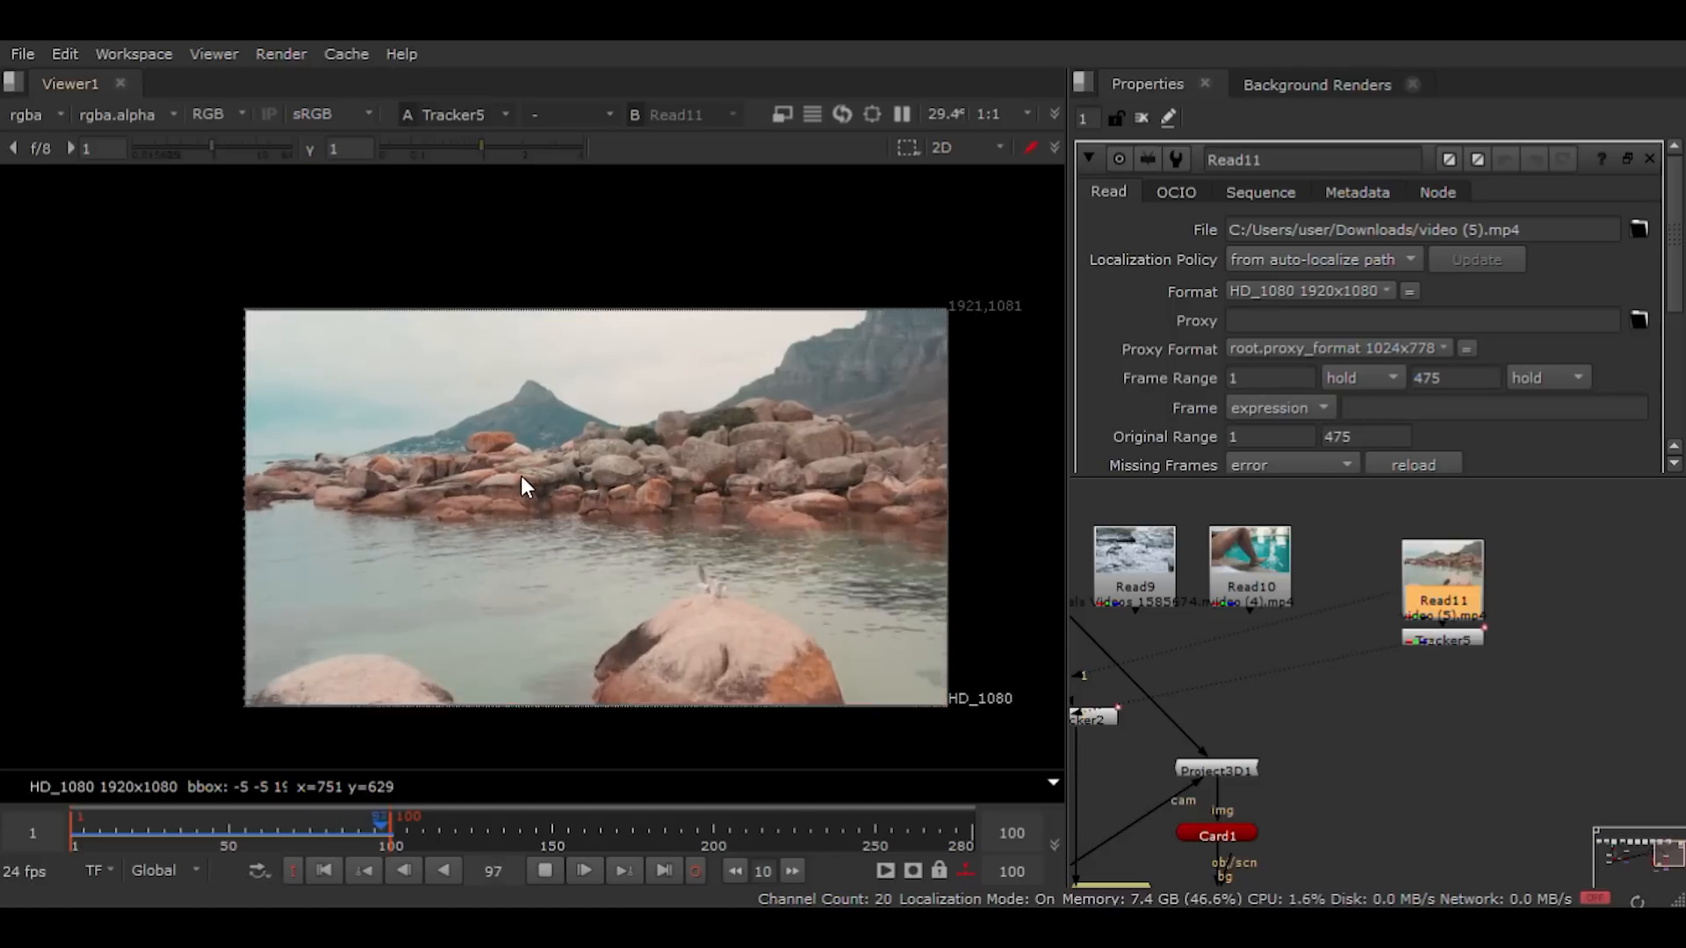
double_click(1445, 641)
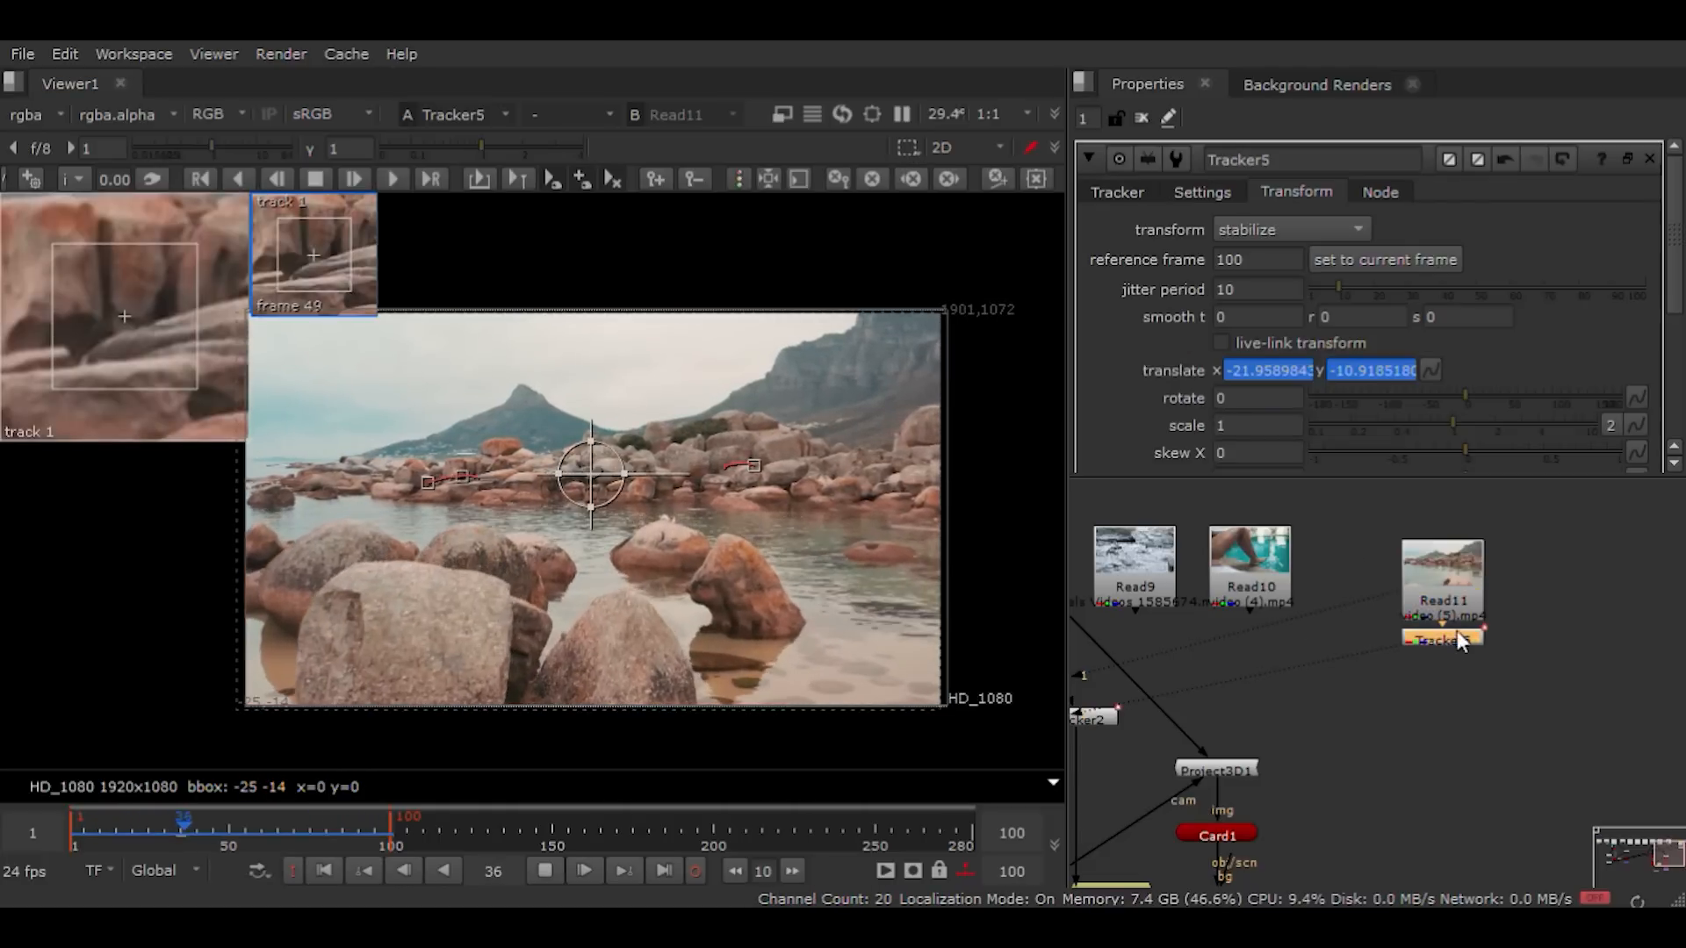
Step: Stop playback, return to frame 100 and turn on scale (S) for both track 1 and track 2
click(1117, 199)
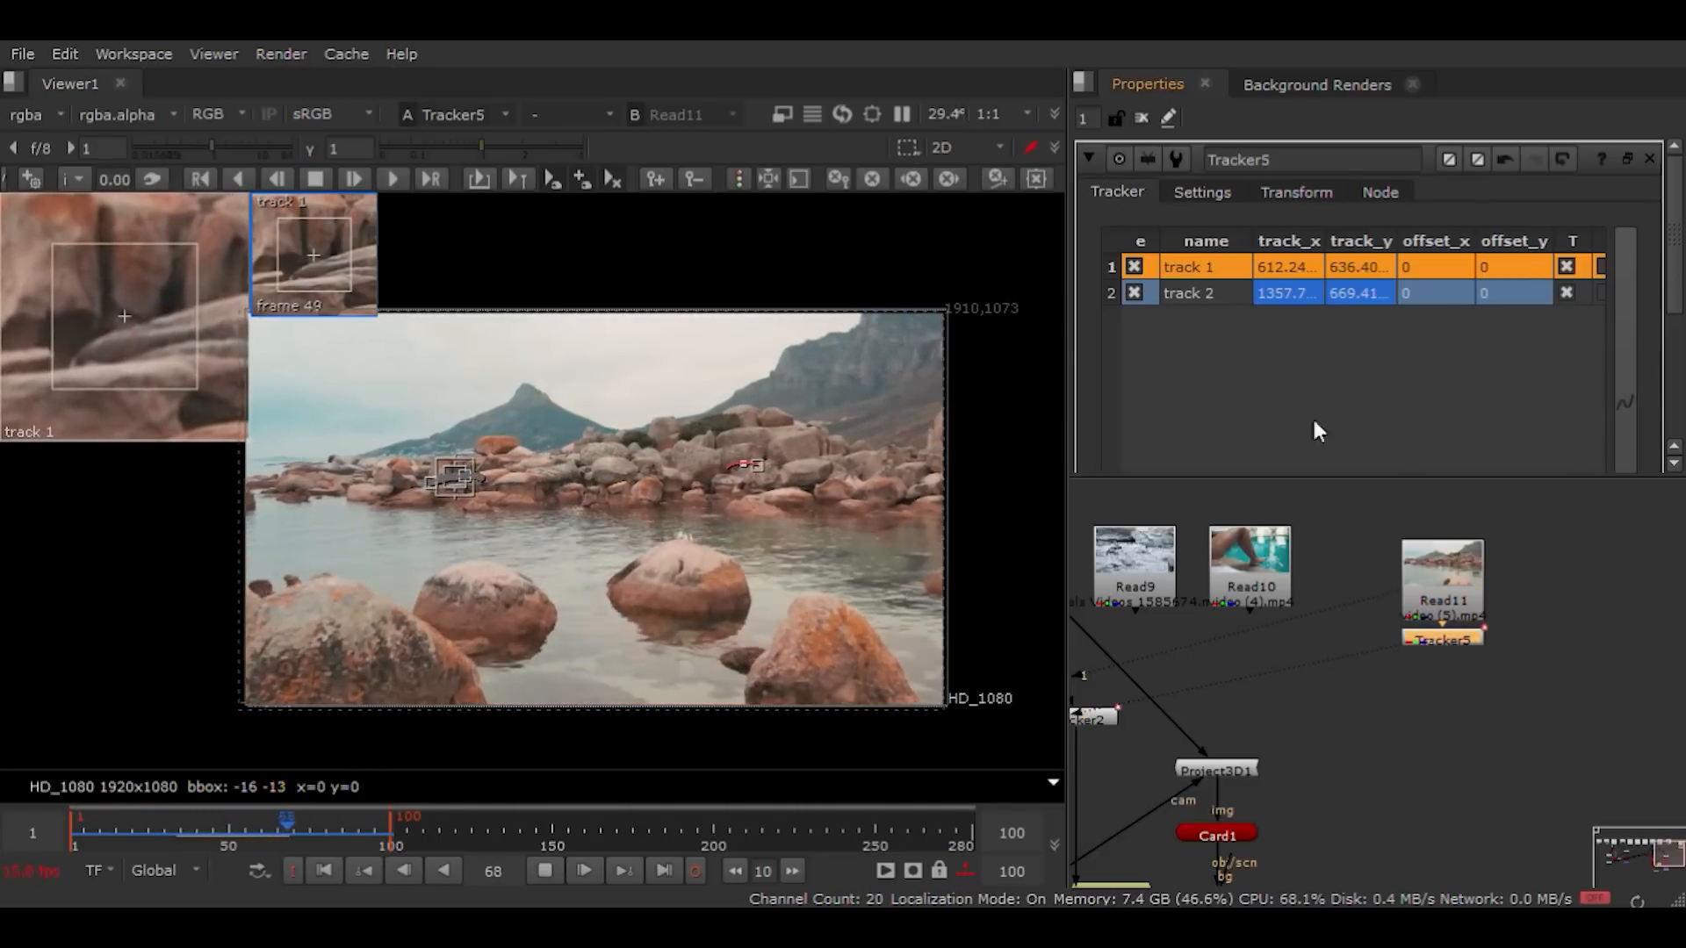
scroll(1282, 372, down, 5)
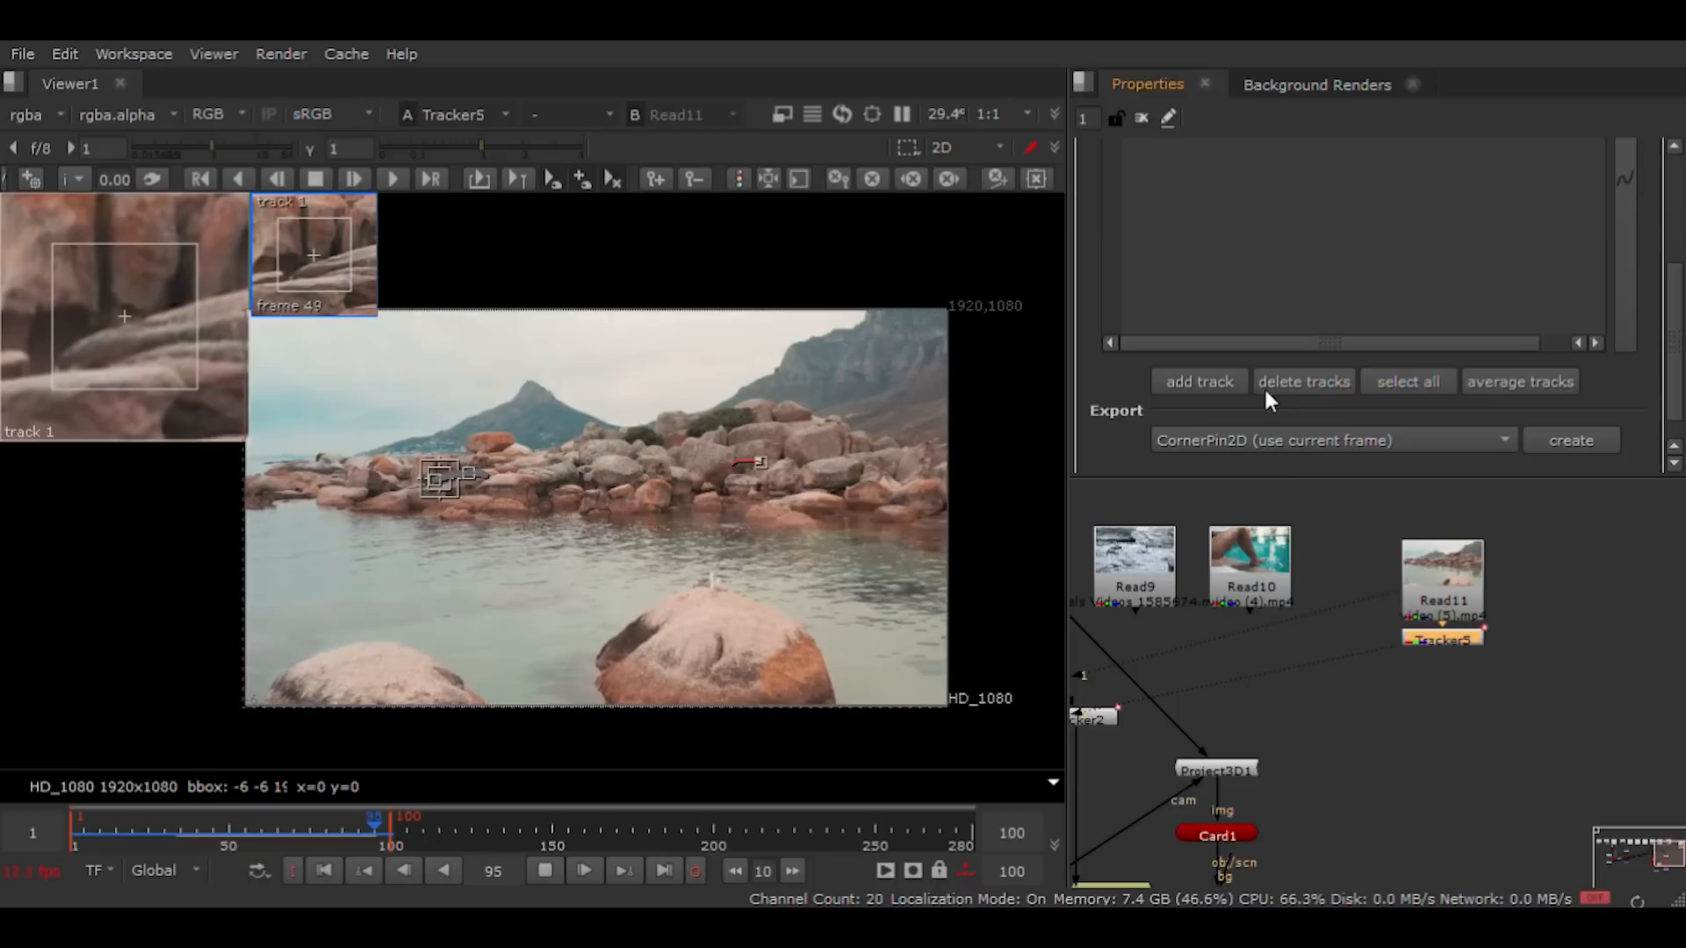
scroll(1457, 316, up, 5)
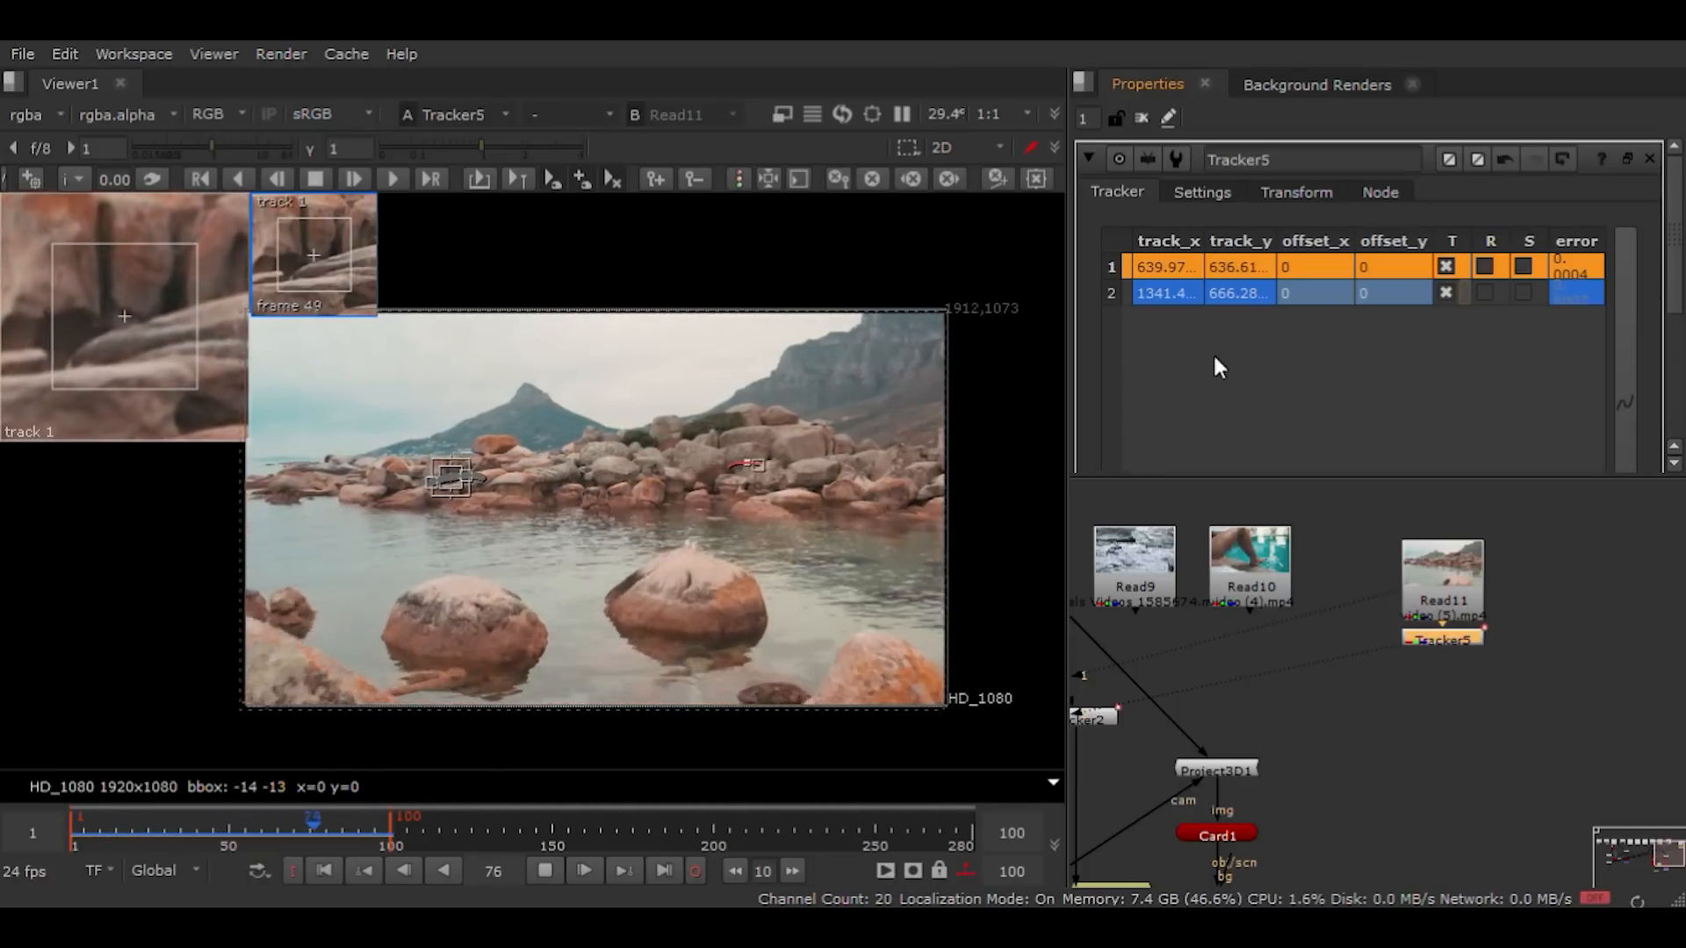
click(542, 869)
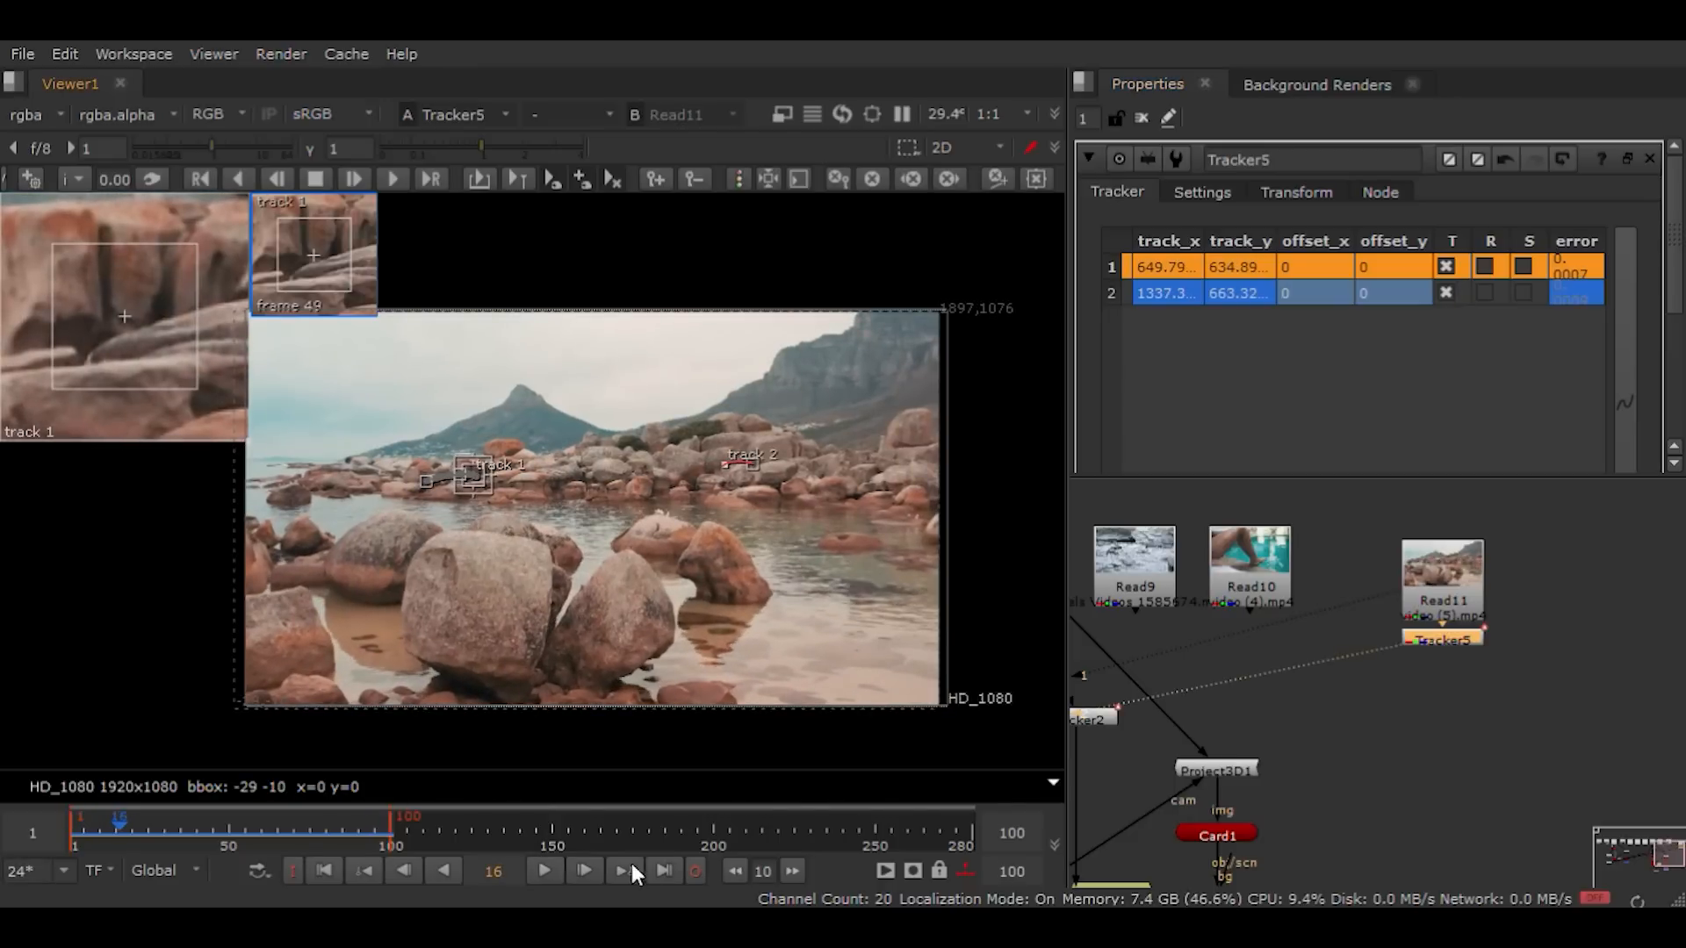
click(662, 869)
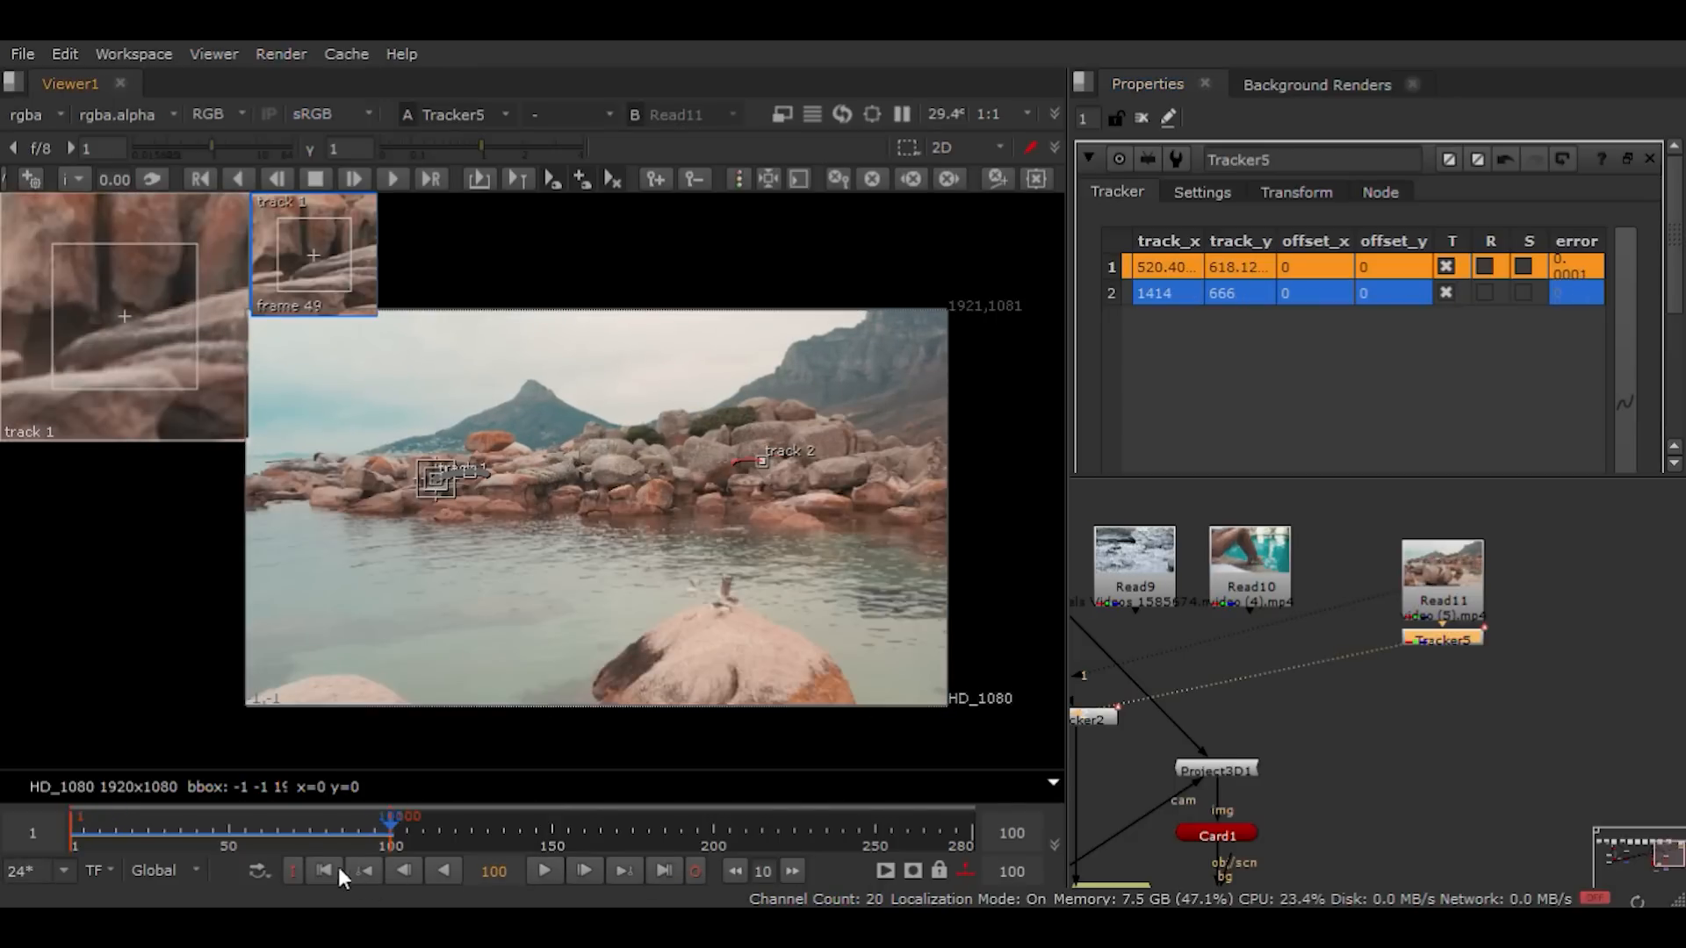
click(1522, 266)
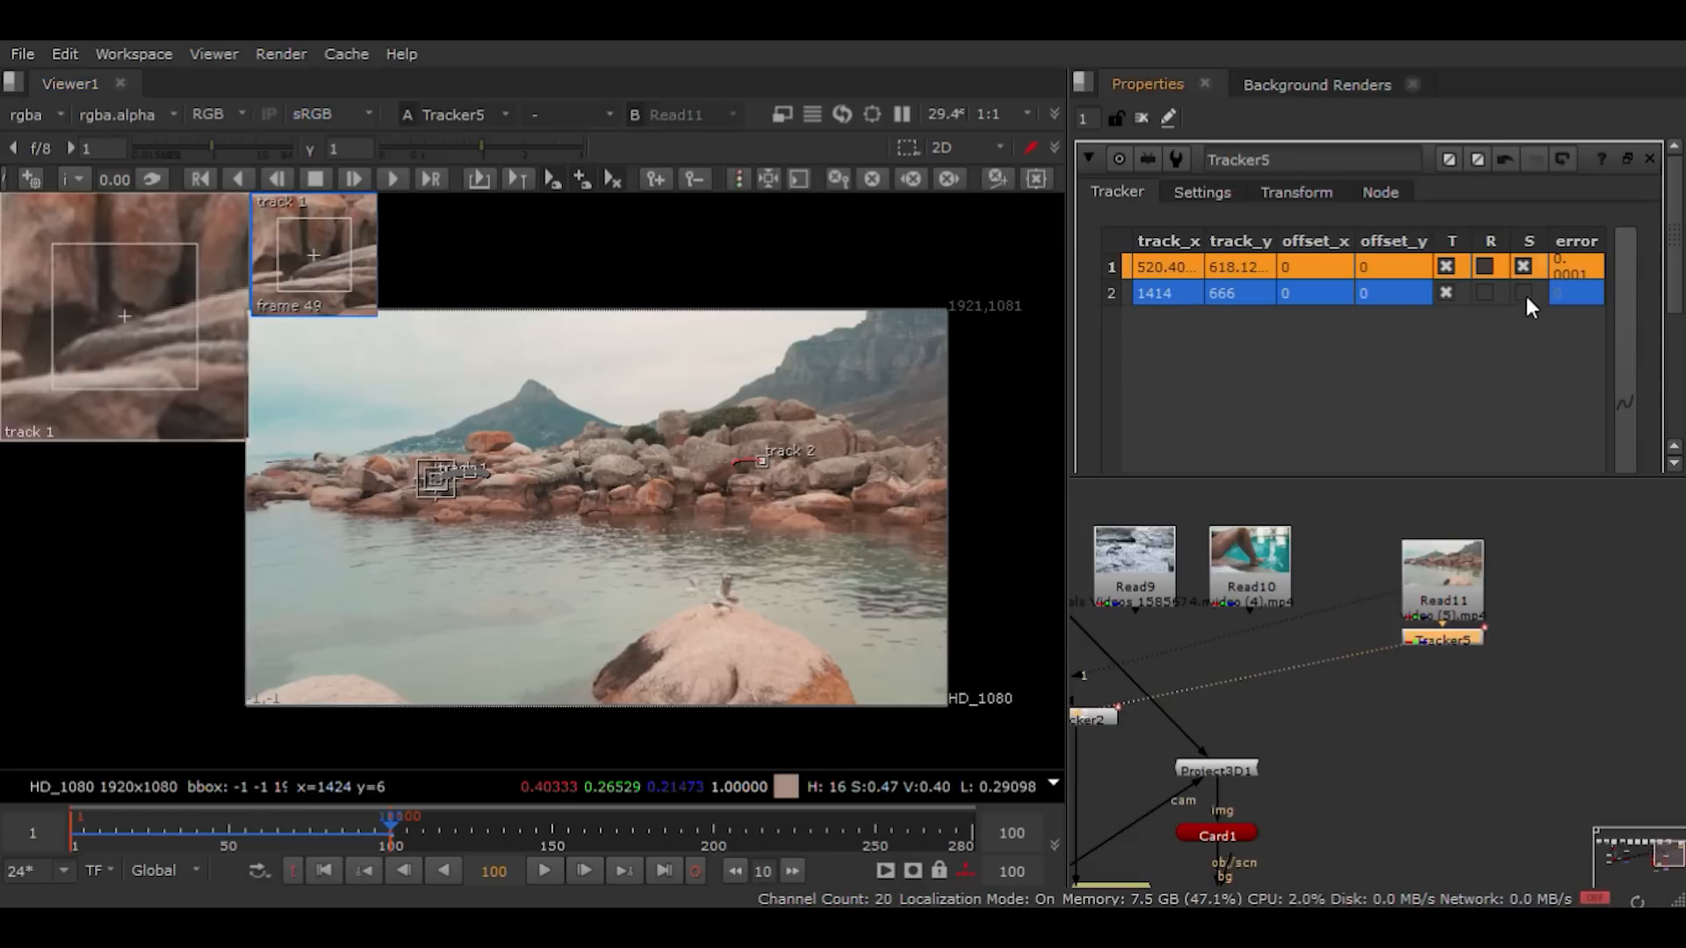
click(1524, 293)
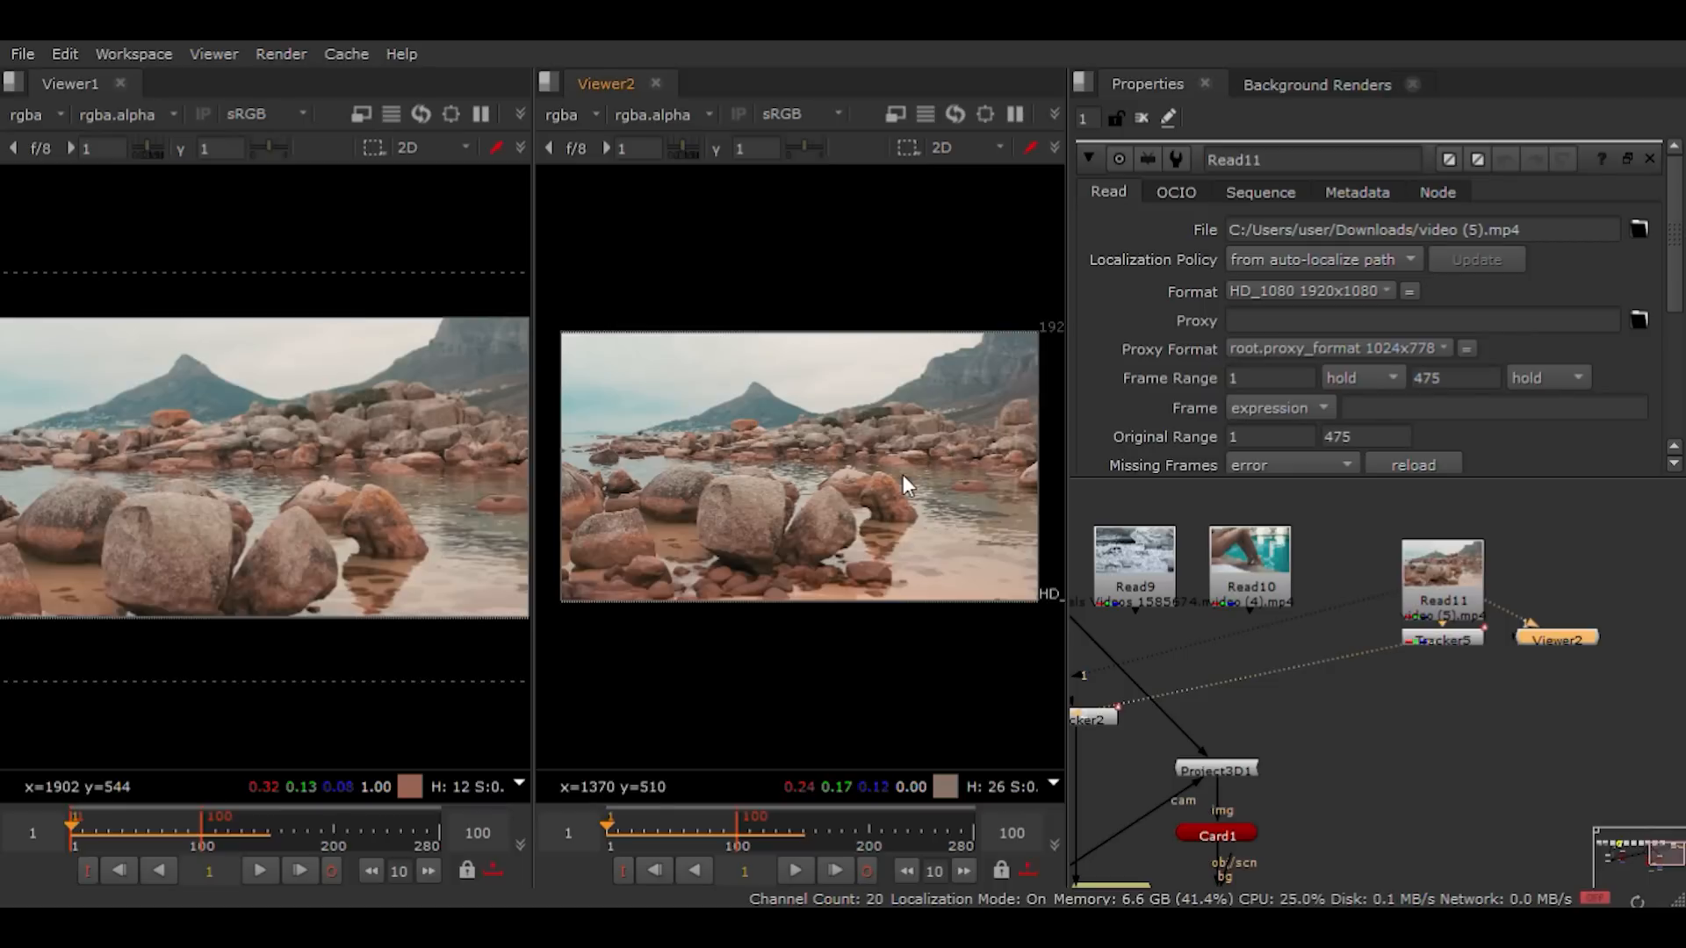
Step: Compare the stabilised and original rocky-shore clips side by side by alternating repeatedly between frame 1 and frame 100
key(End)
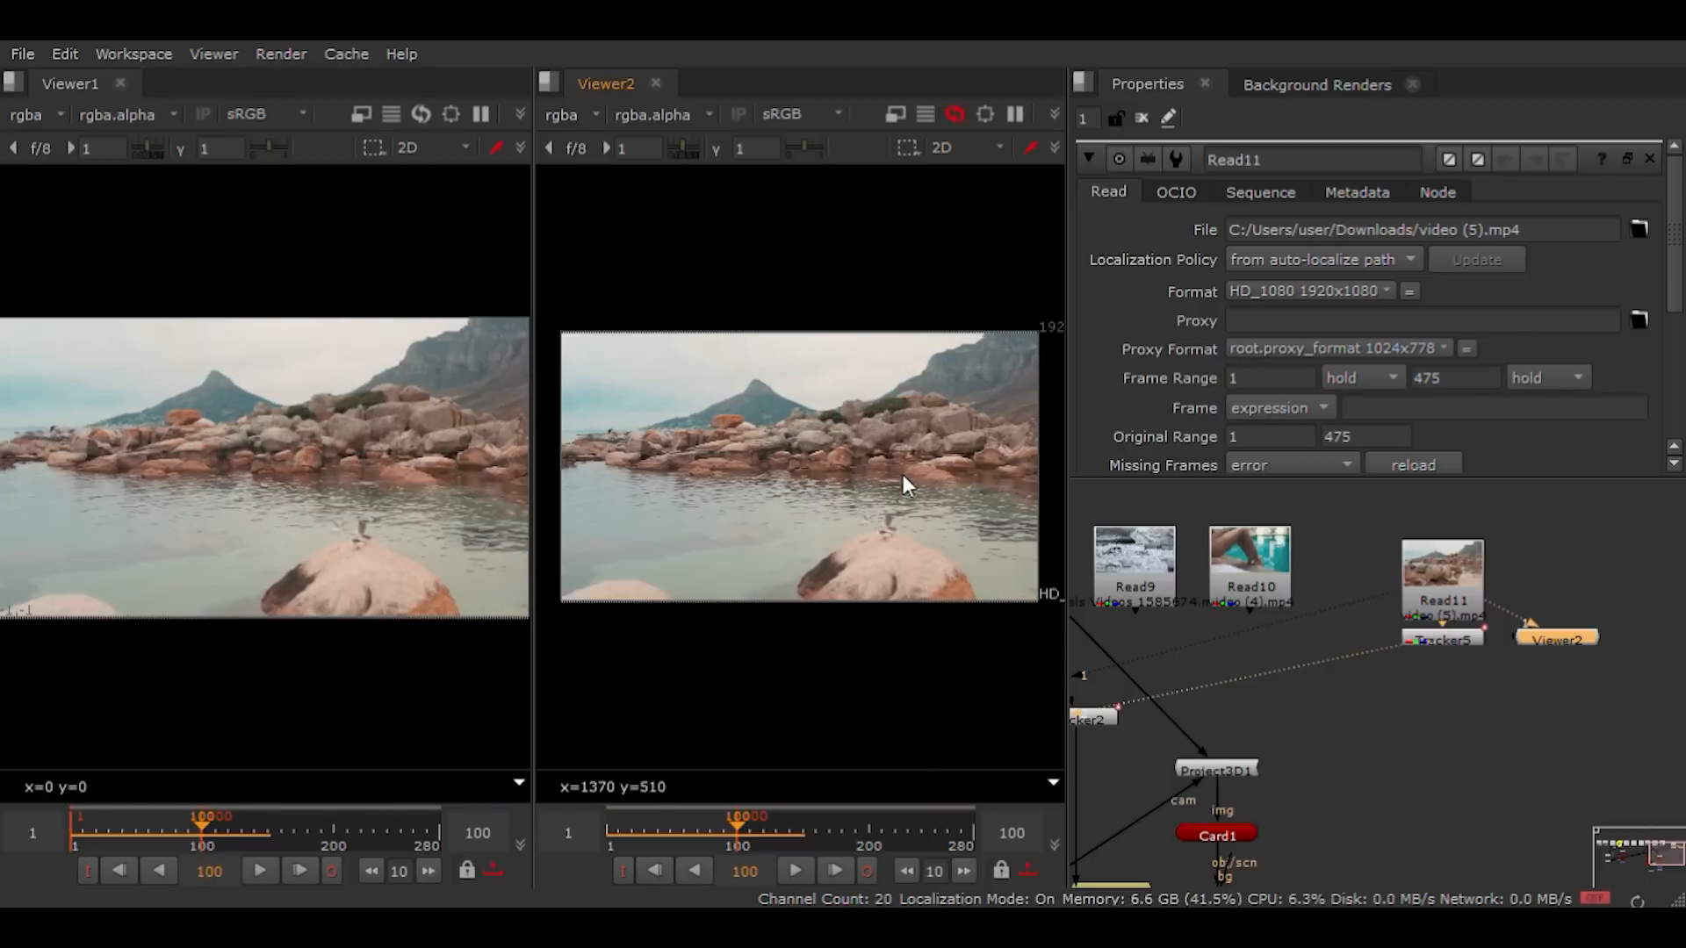
key(Home)
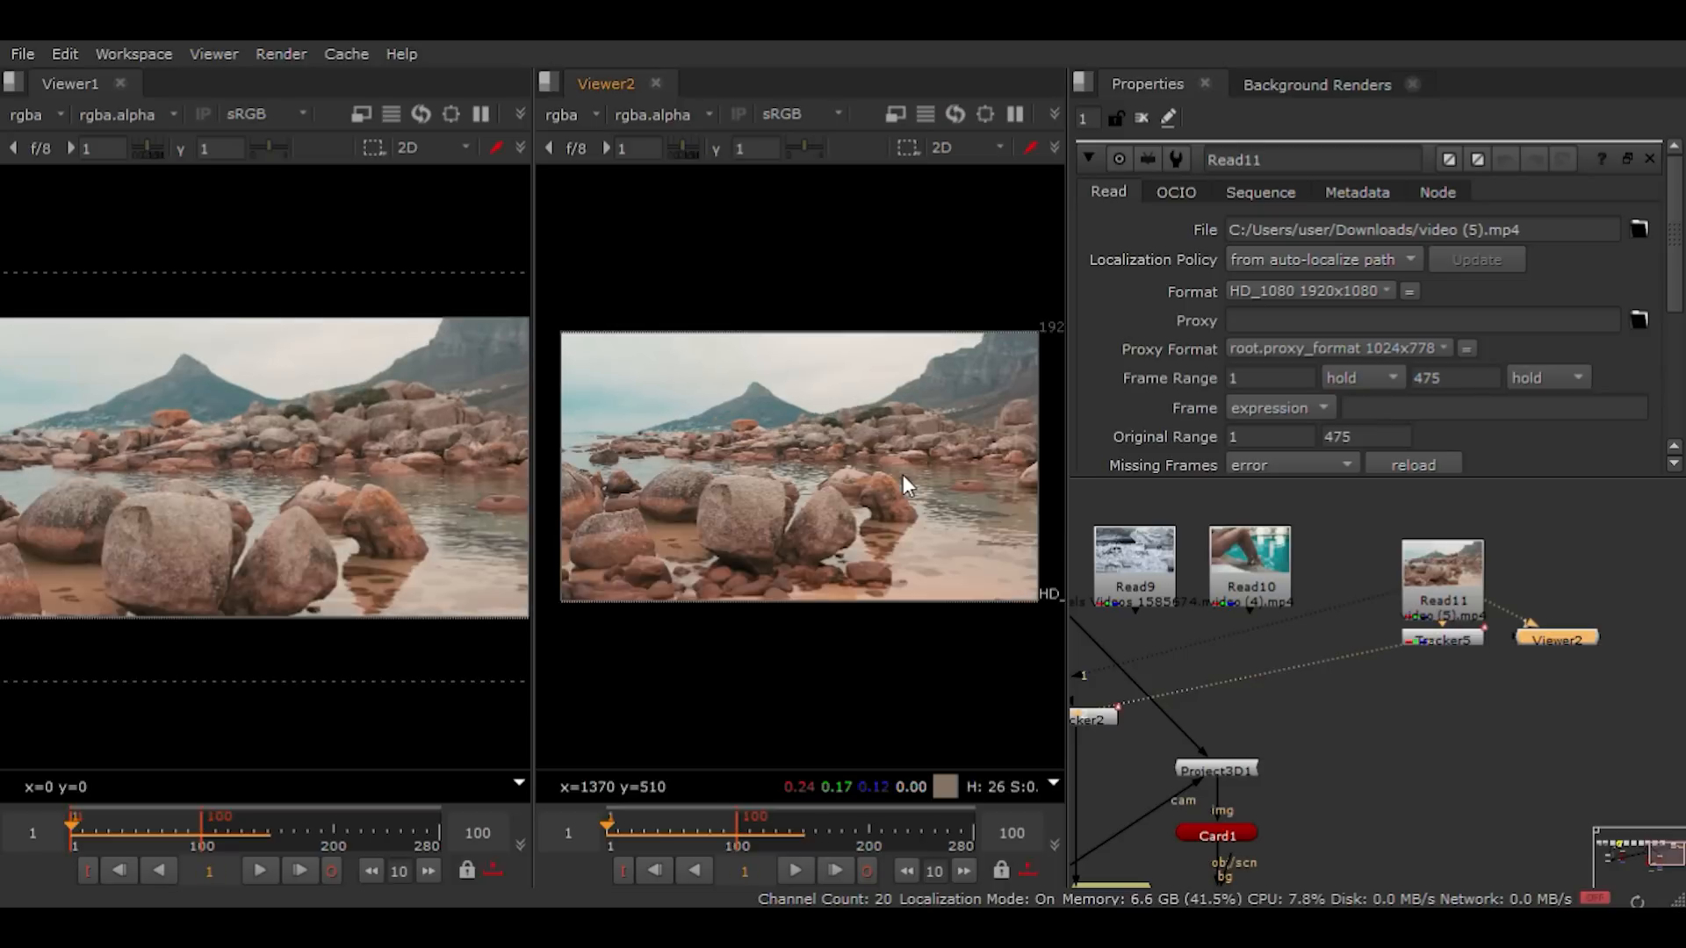
key(End)
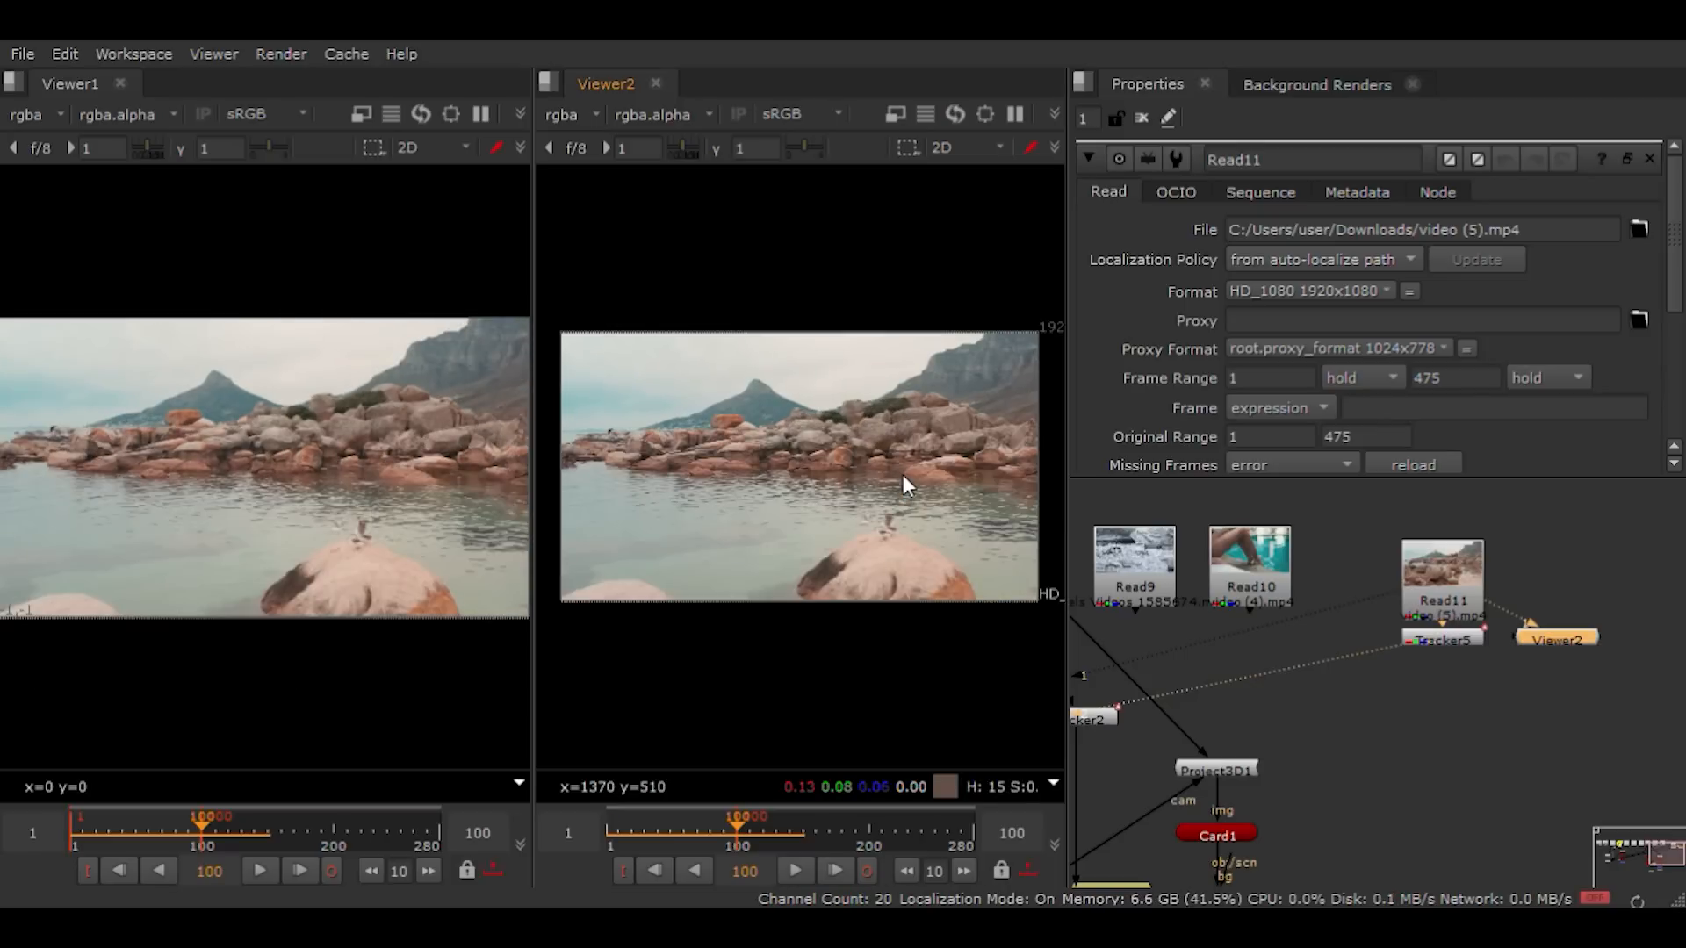
key(Home)
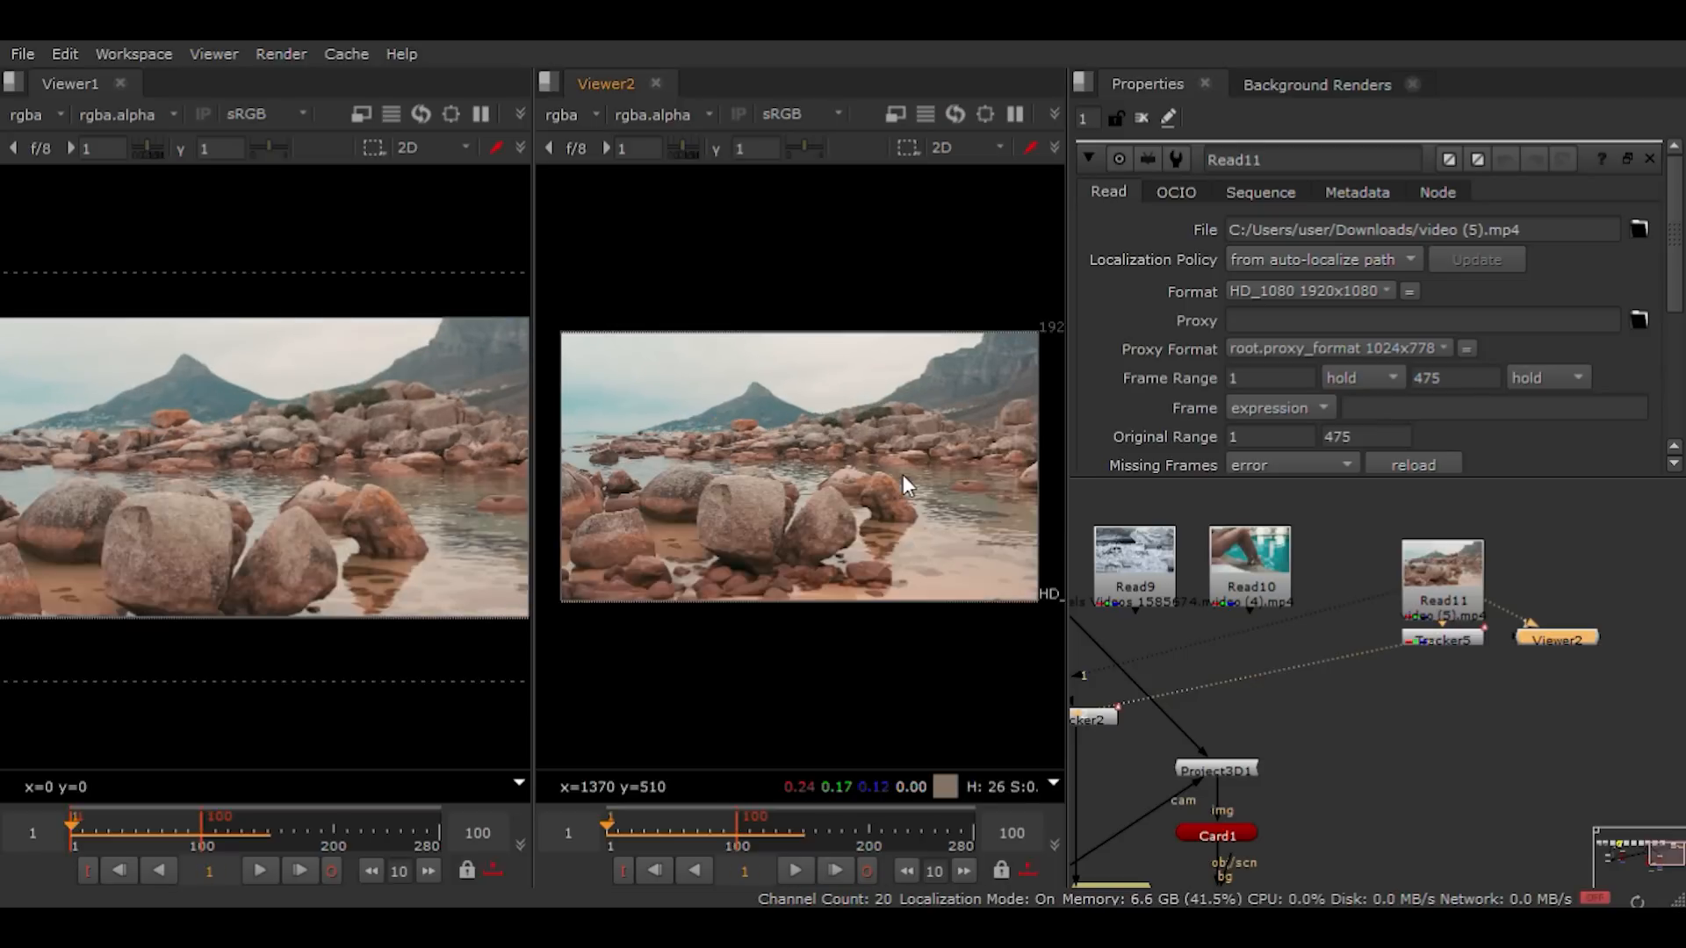
key(End)
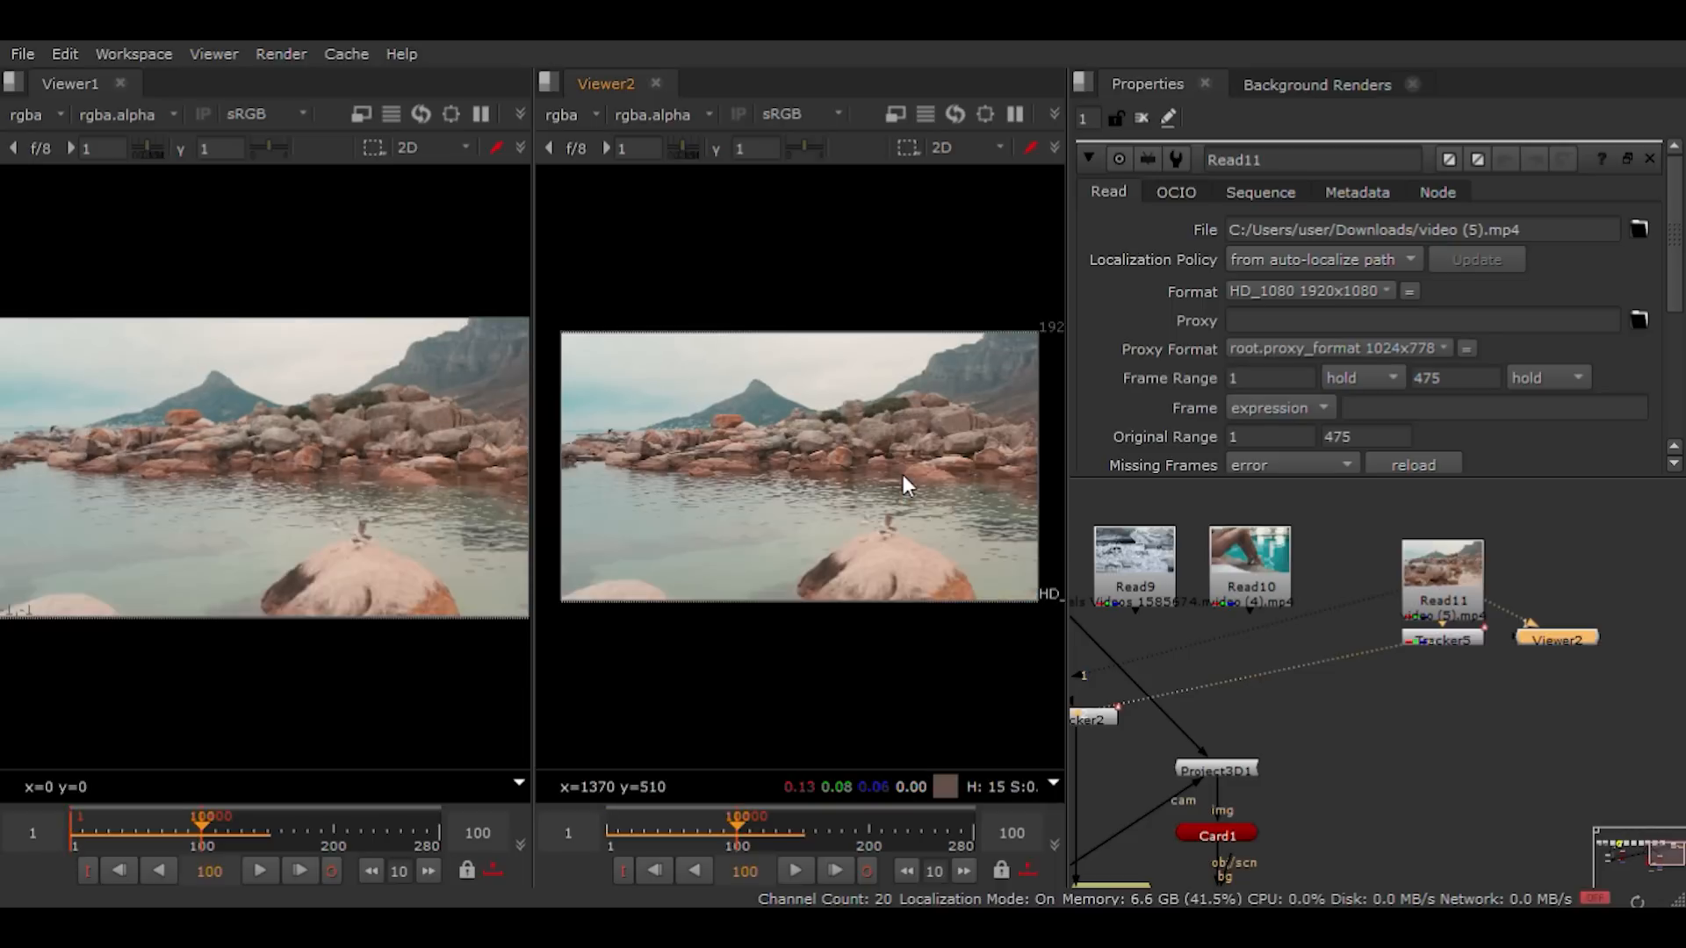
key(Home)
key(End)
key(Home)
key(End)
key(Home)
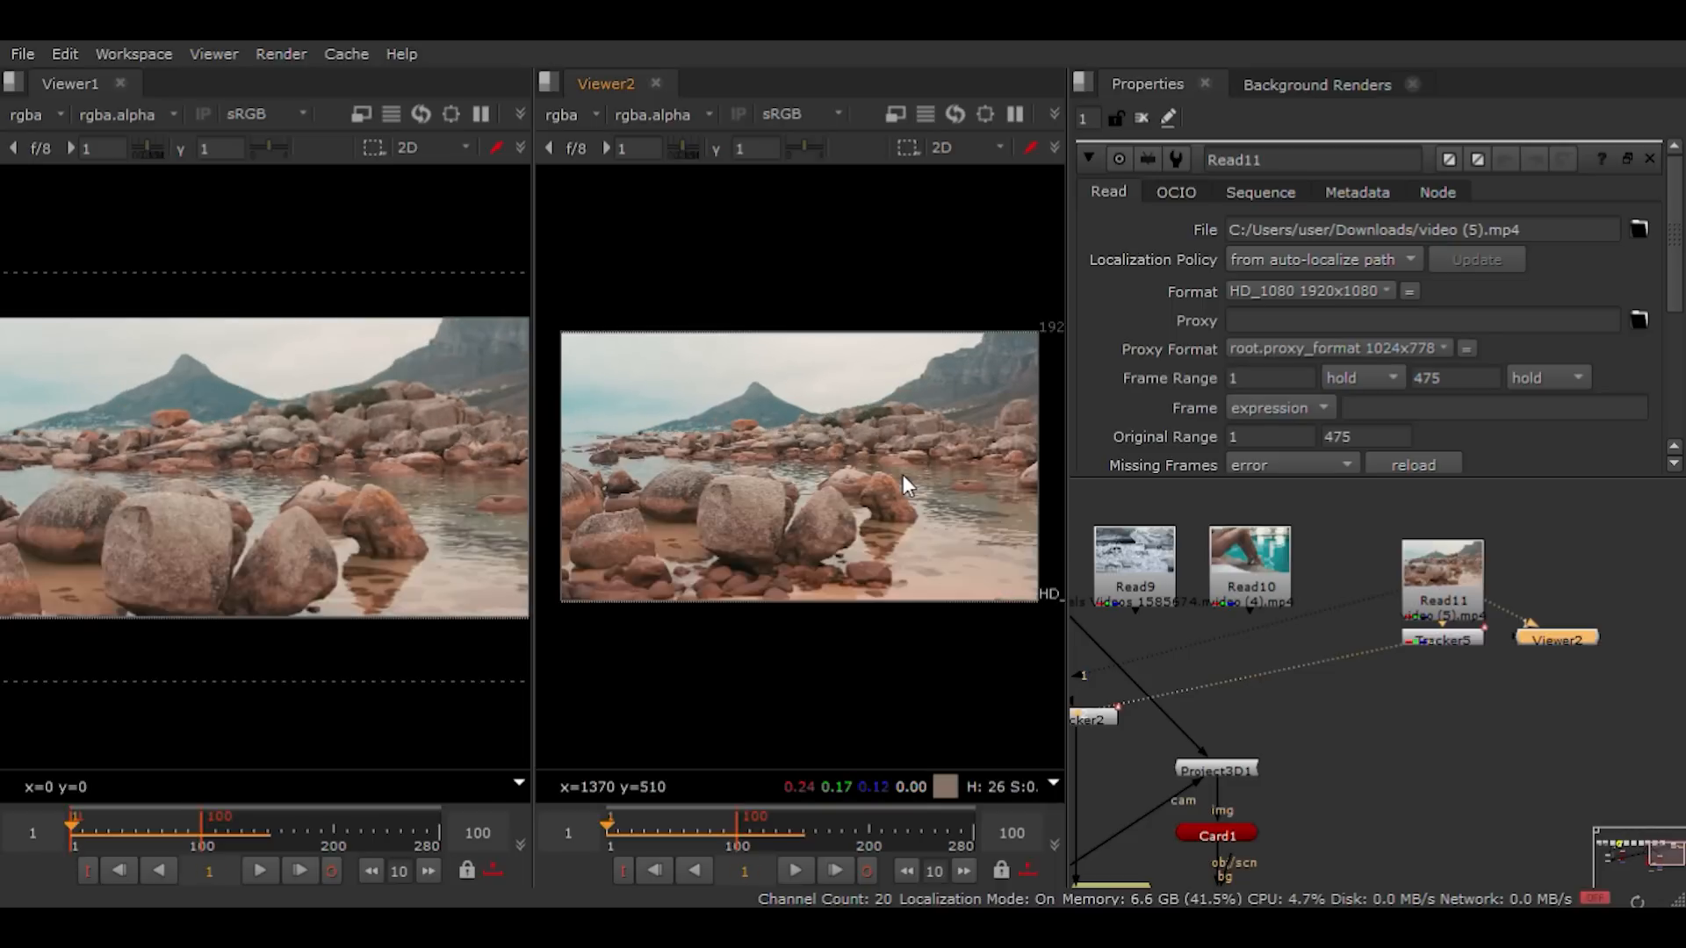
key(End)
key(Home)
key(End)
key(Home)
key(End)
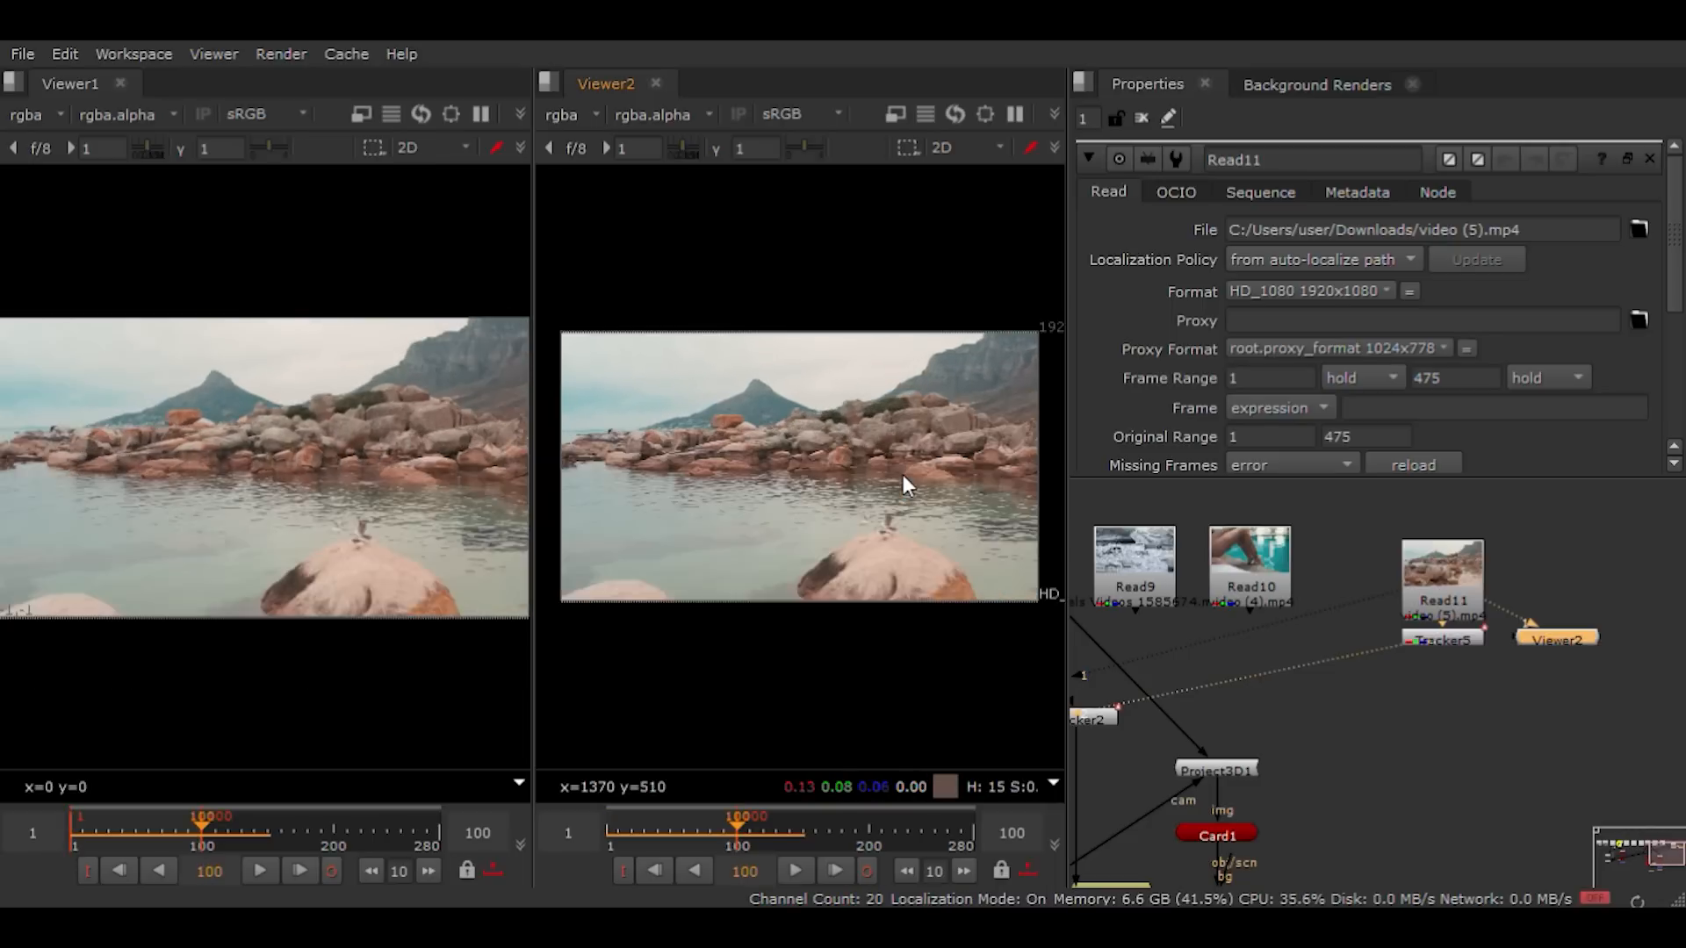
key(Home)
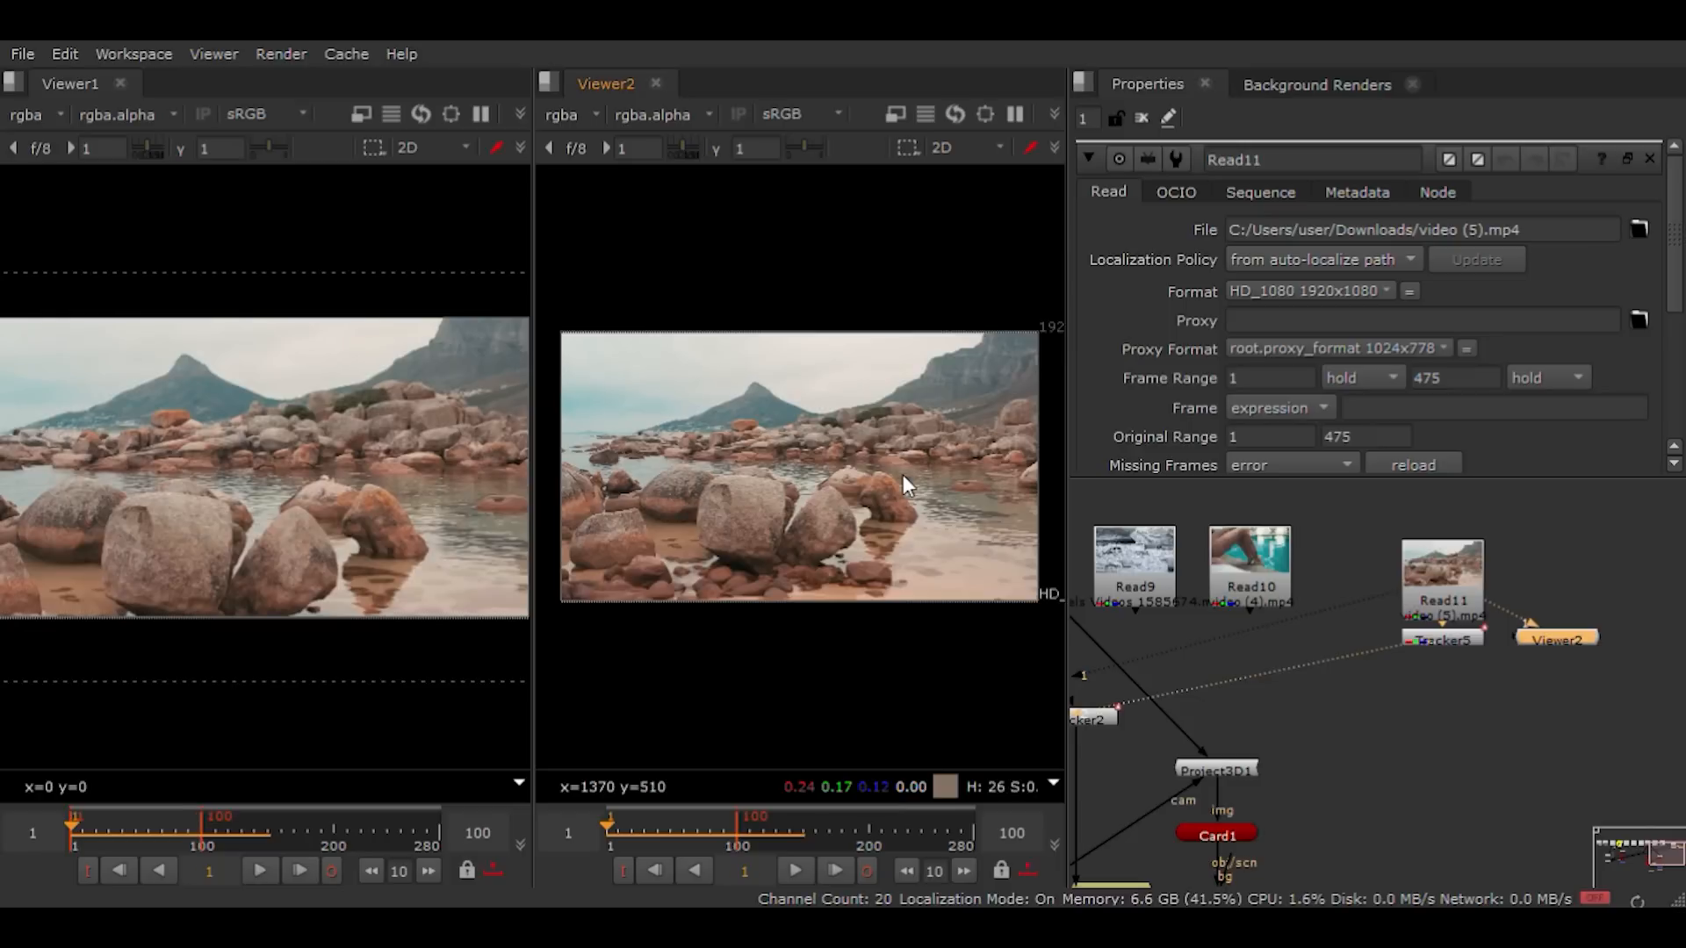
key(End)
key(Home)
key(End)
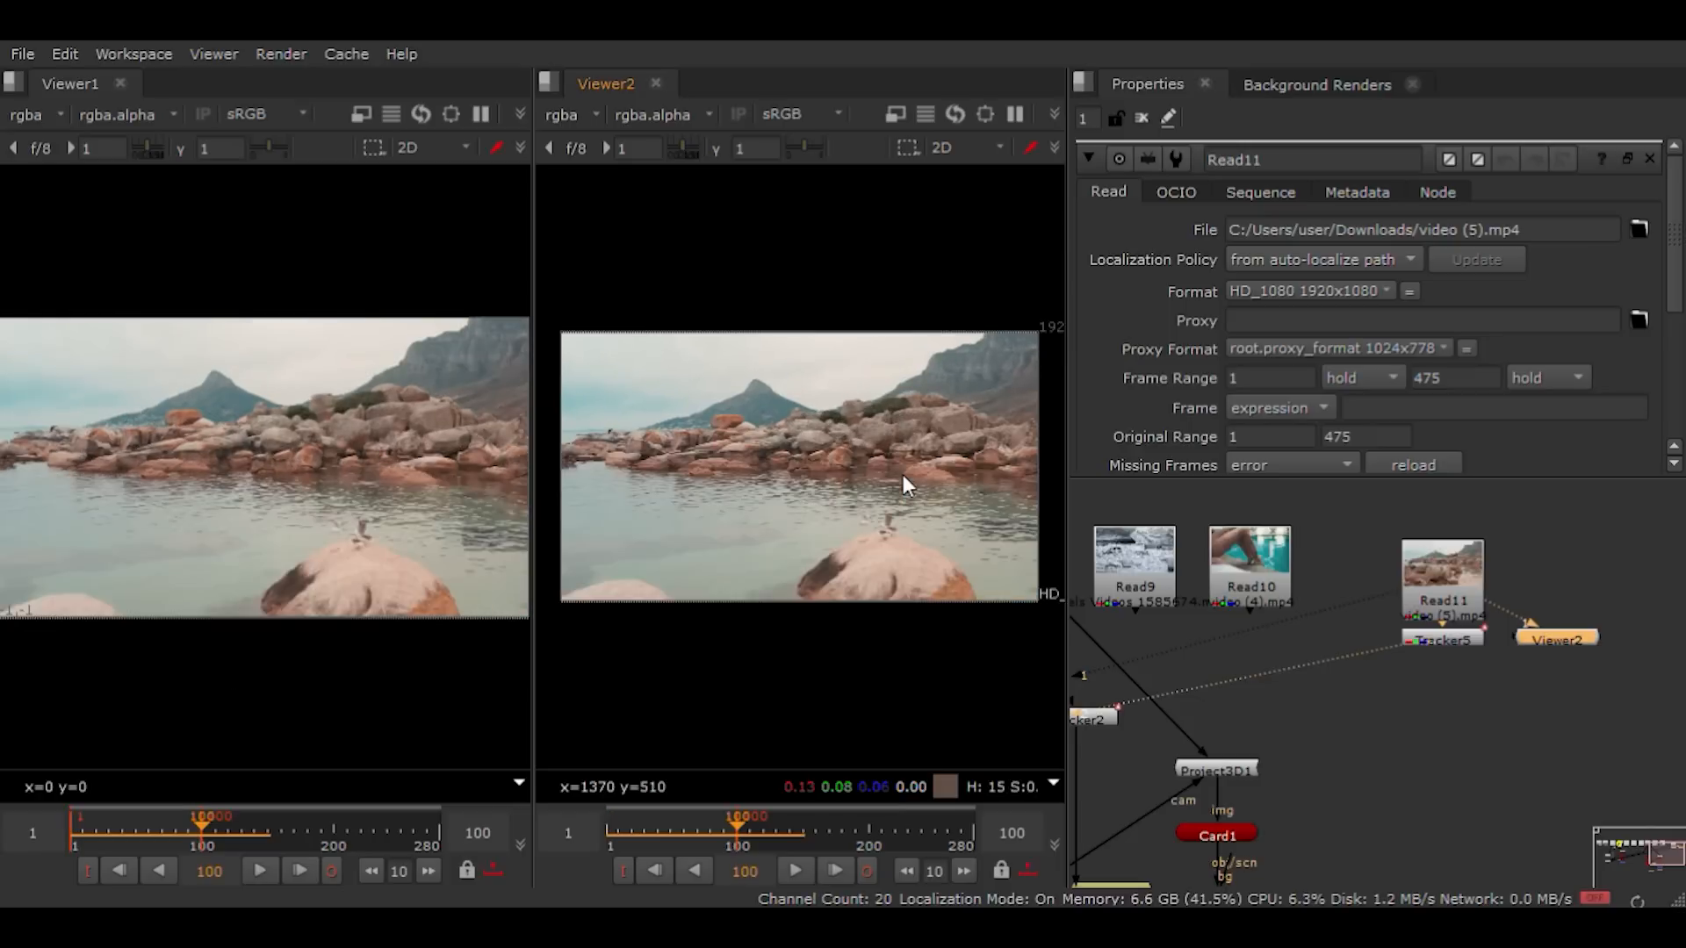
key(Home)
key(End)
key(Home)
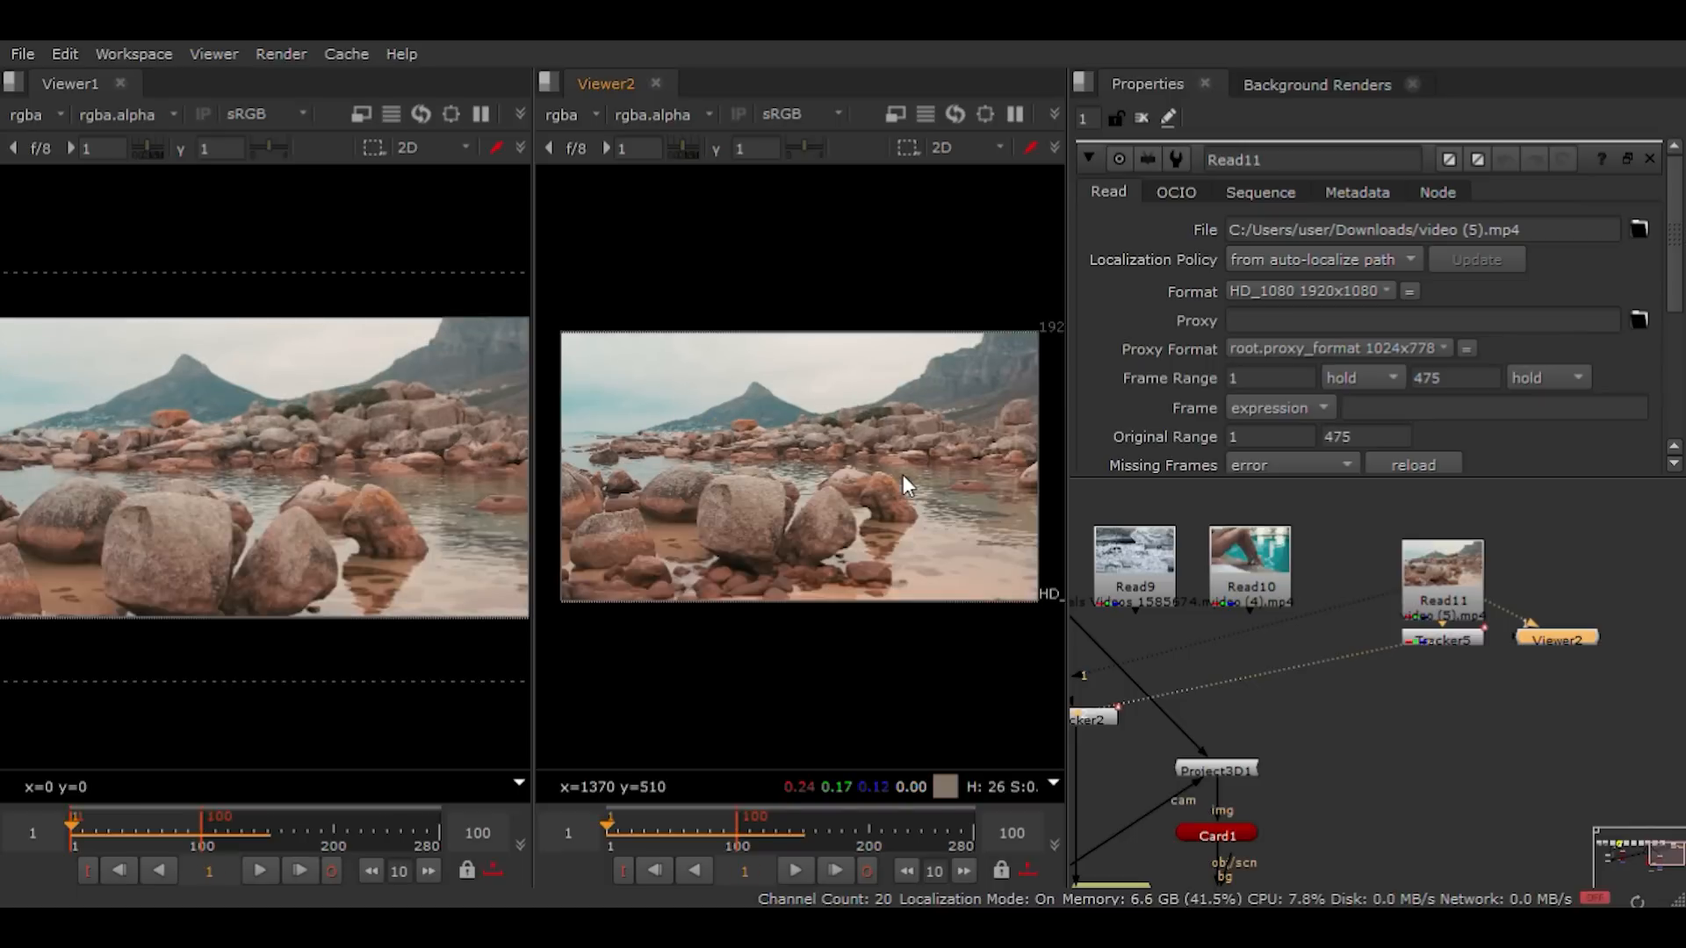
key(End)
key(Home)
key(End)
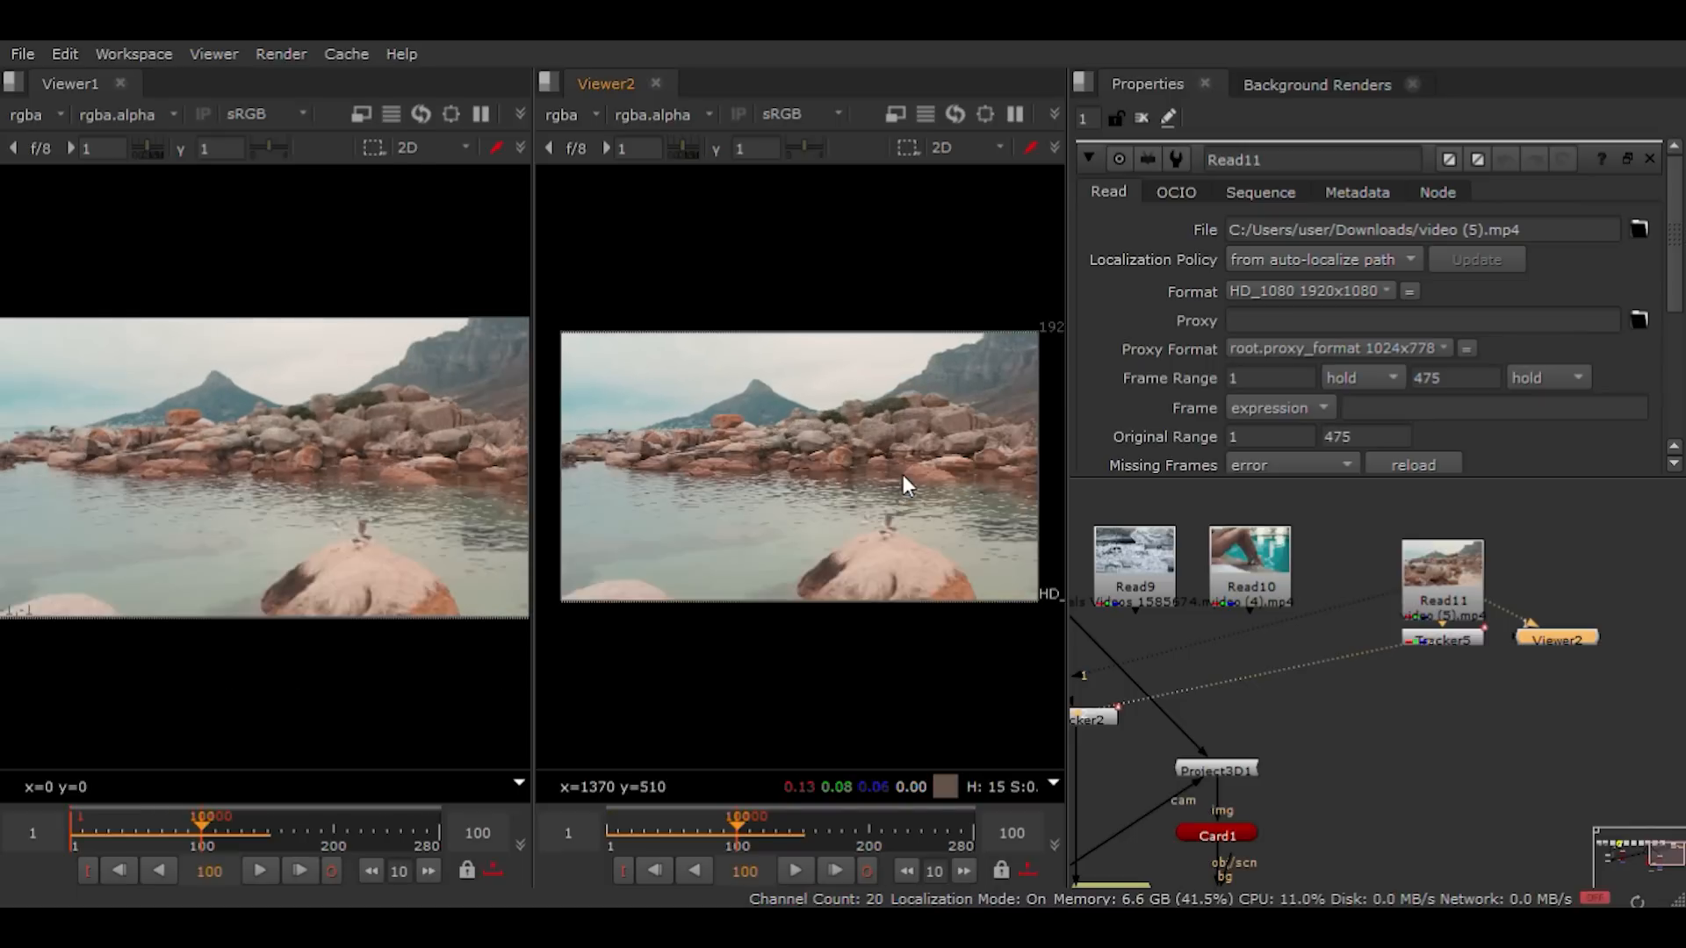
key(Home)
key(End)
key(Home)
key(End)
key(Home)
key(End)
key(Home)
key(End)
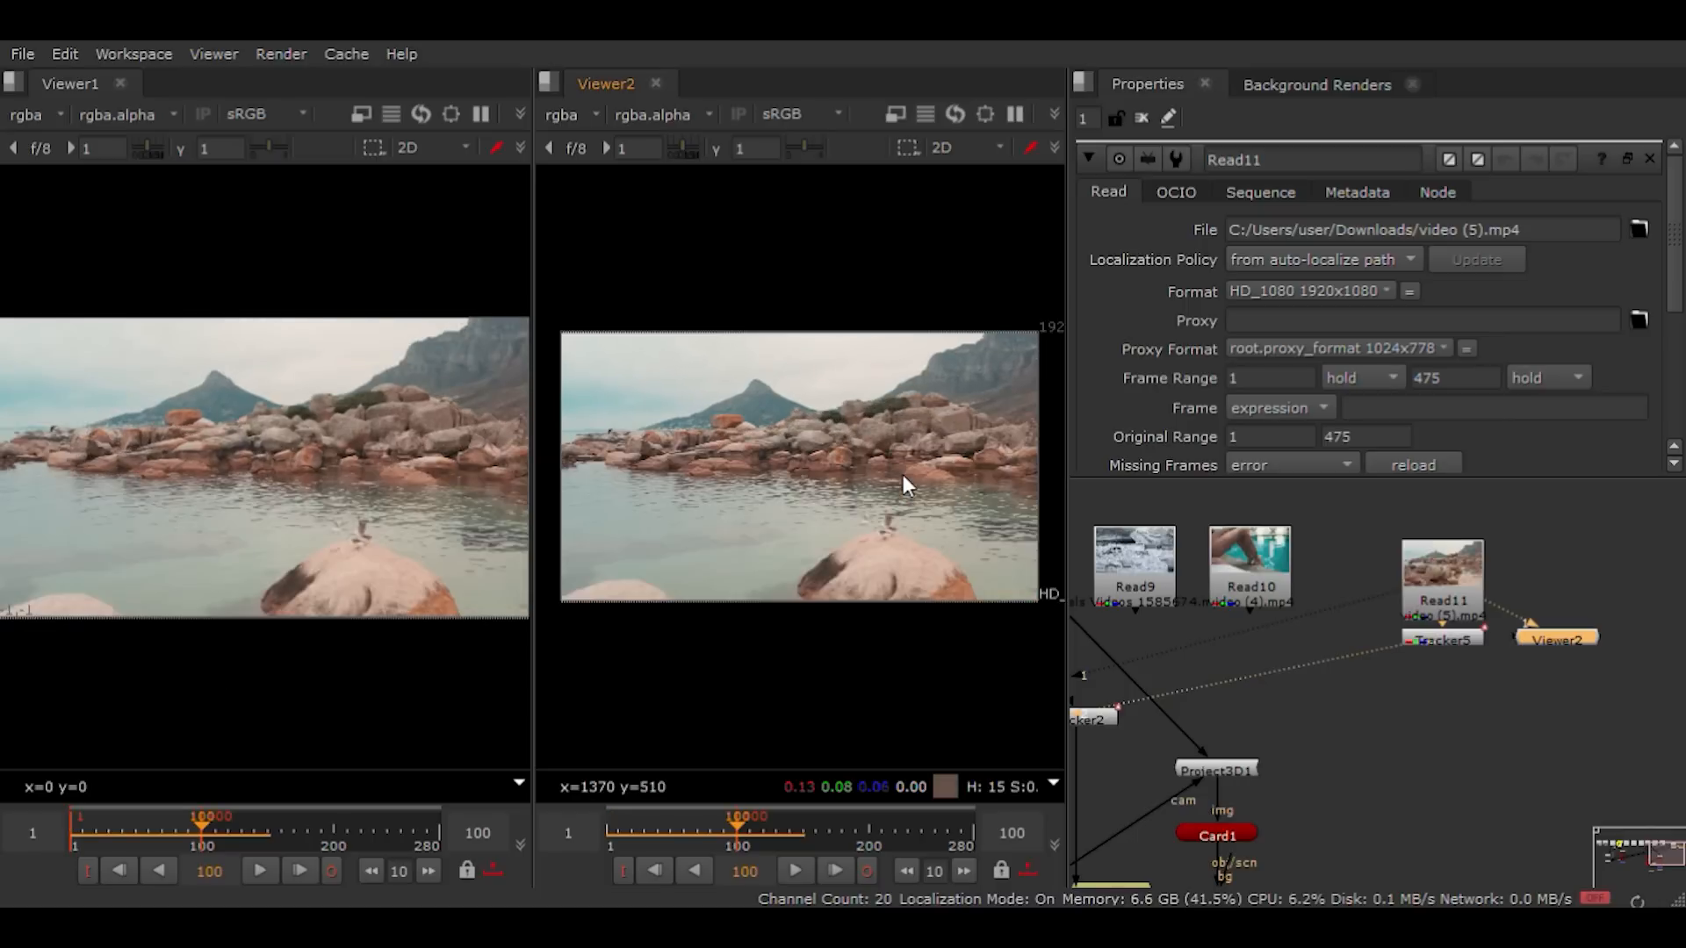
Step: Play back the candle clip Read7 and examine the shake around the hand holding the candle
key(l)
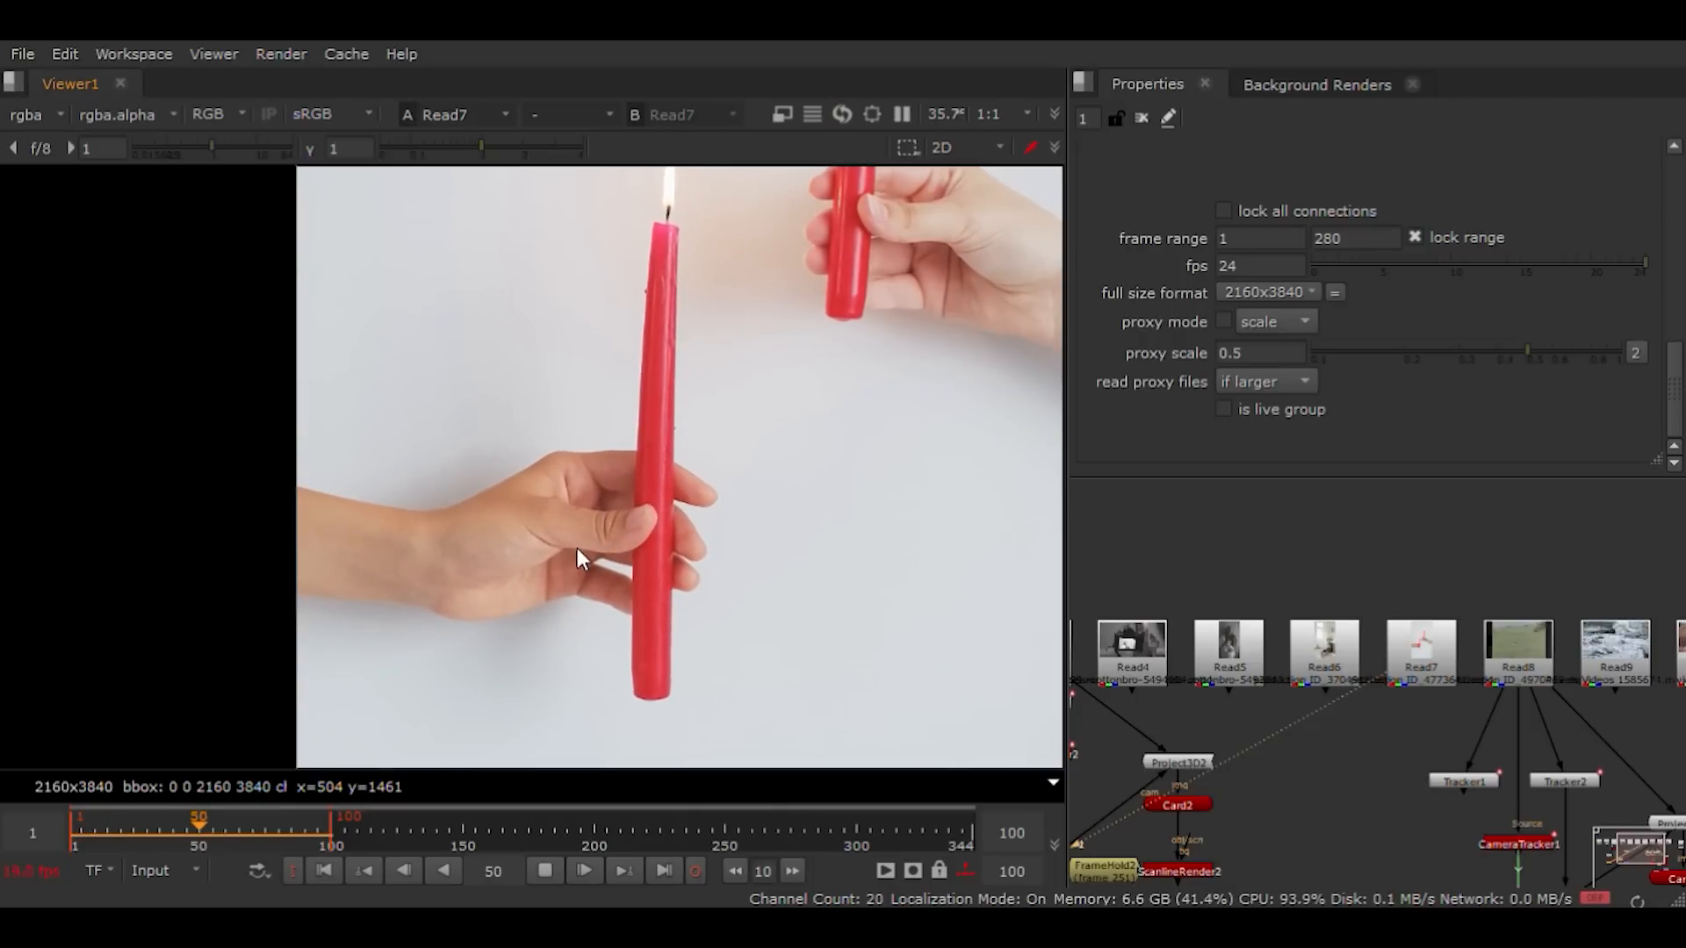
scroll(508, 553, up, 1)
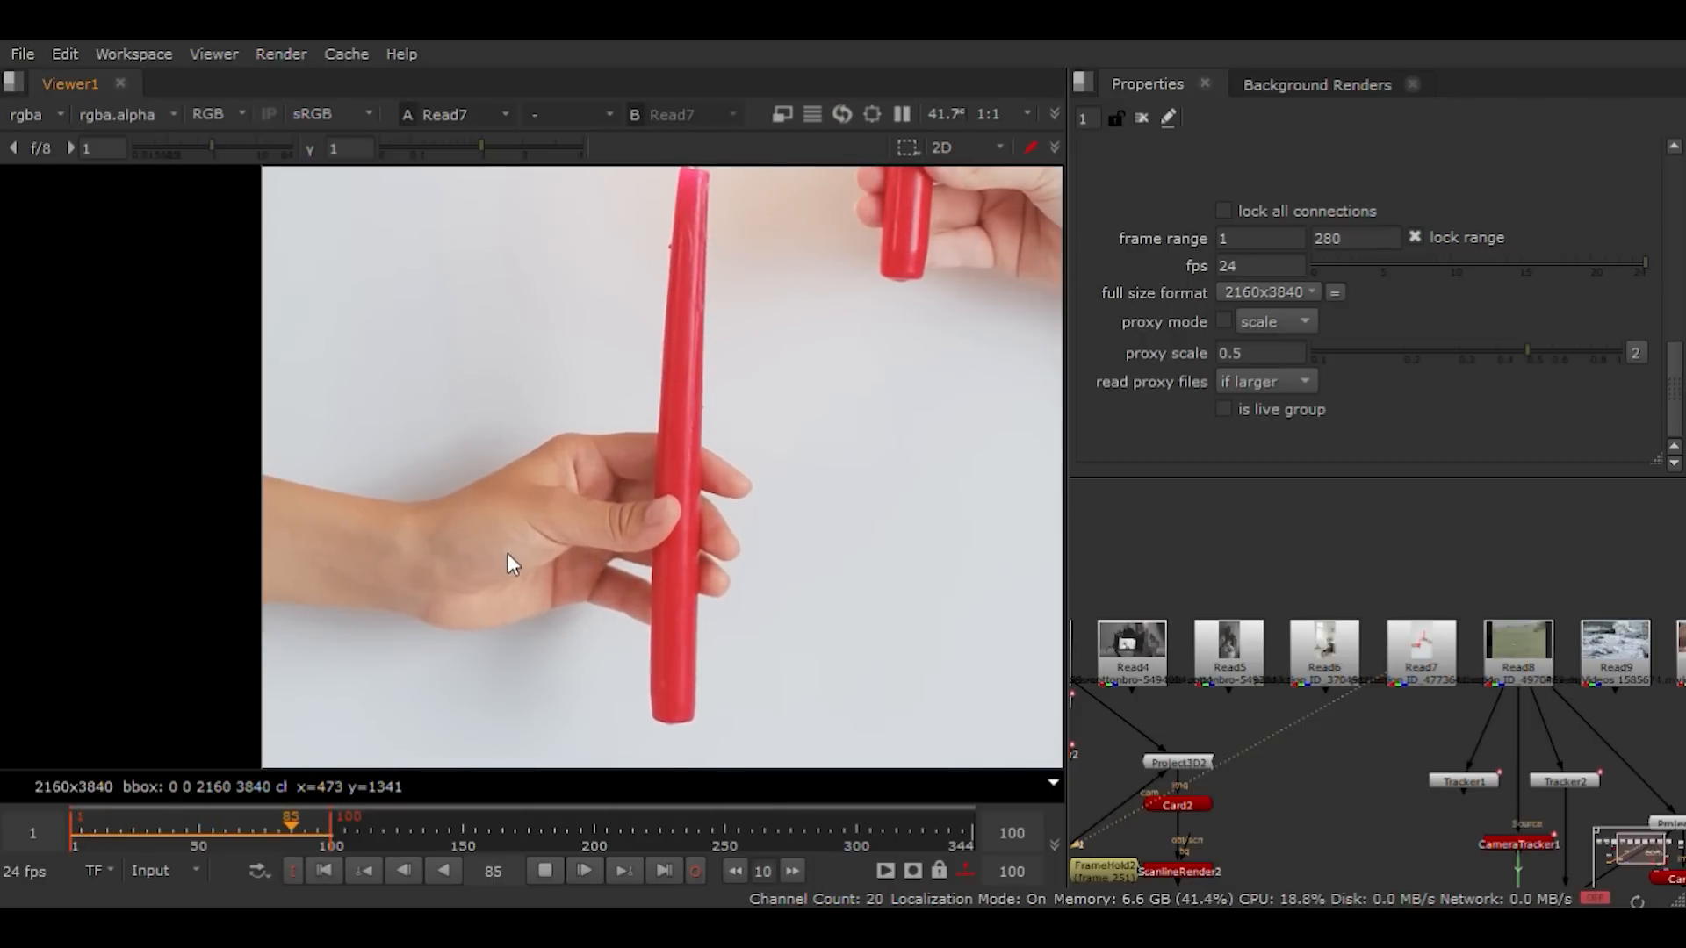
scroll(507, 553, up, 3)
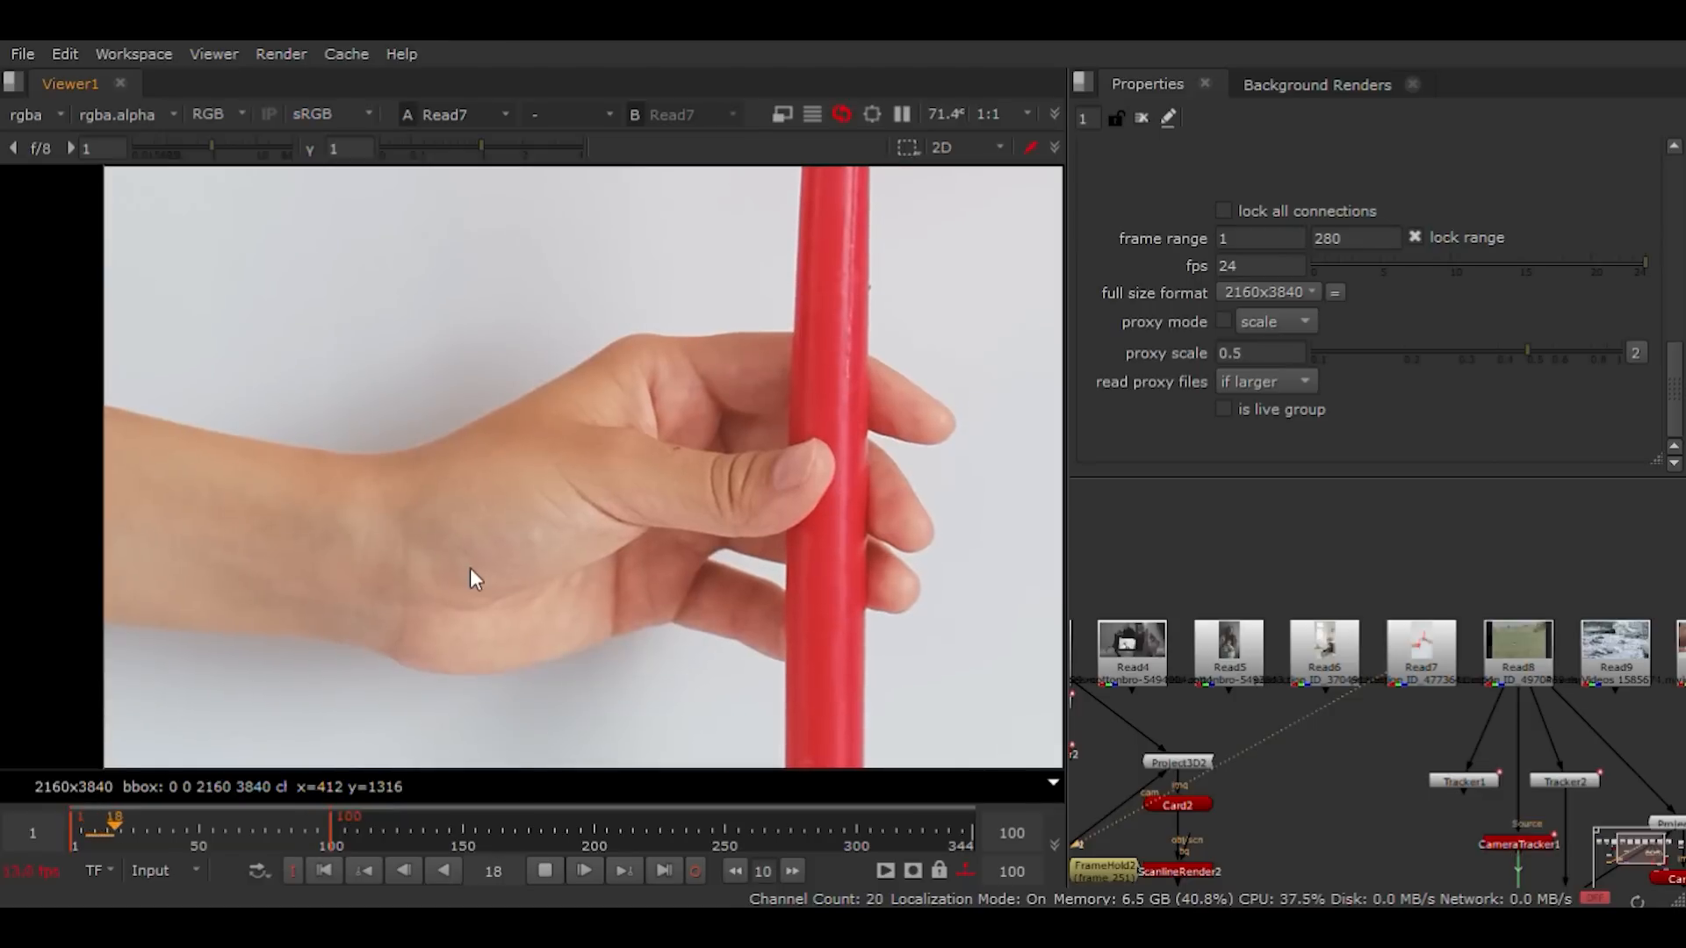
scroll(470, 576, down, 1)
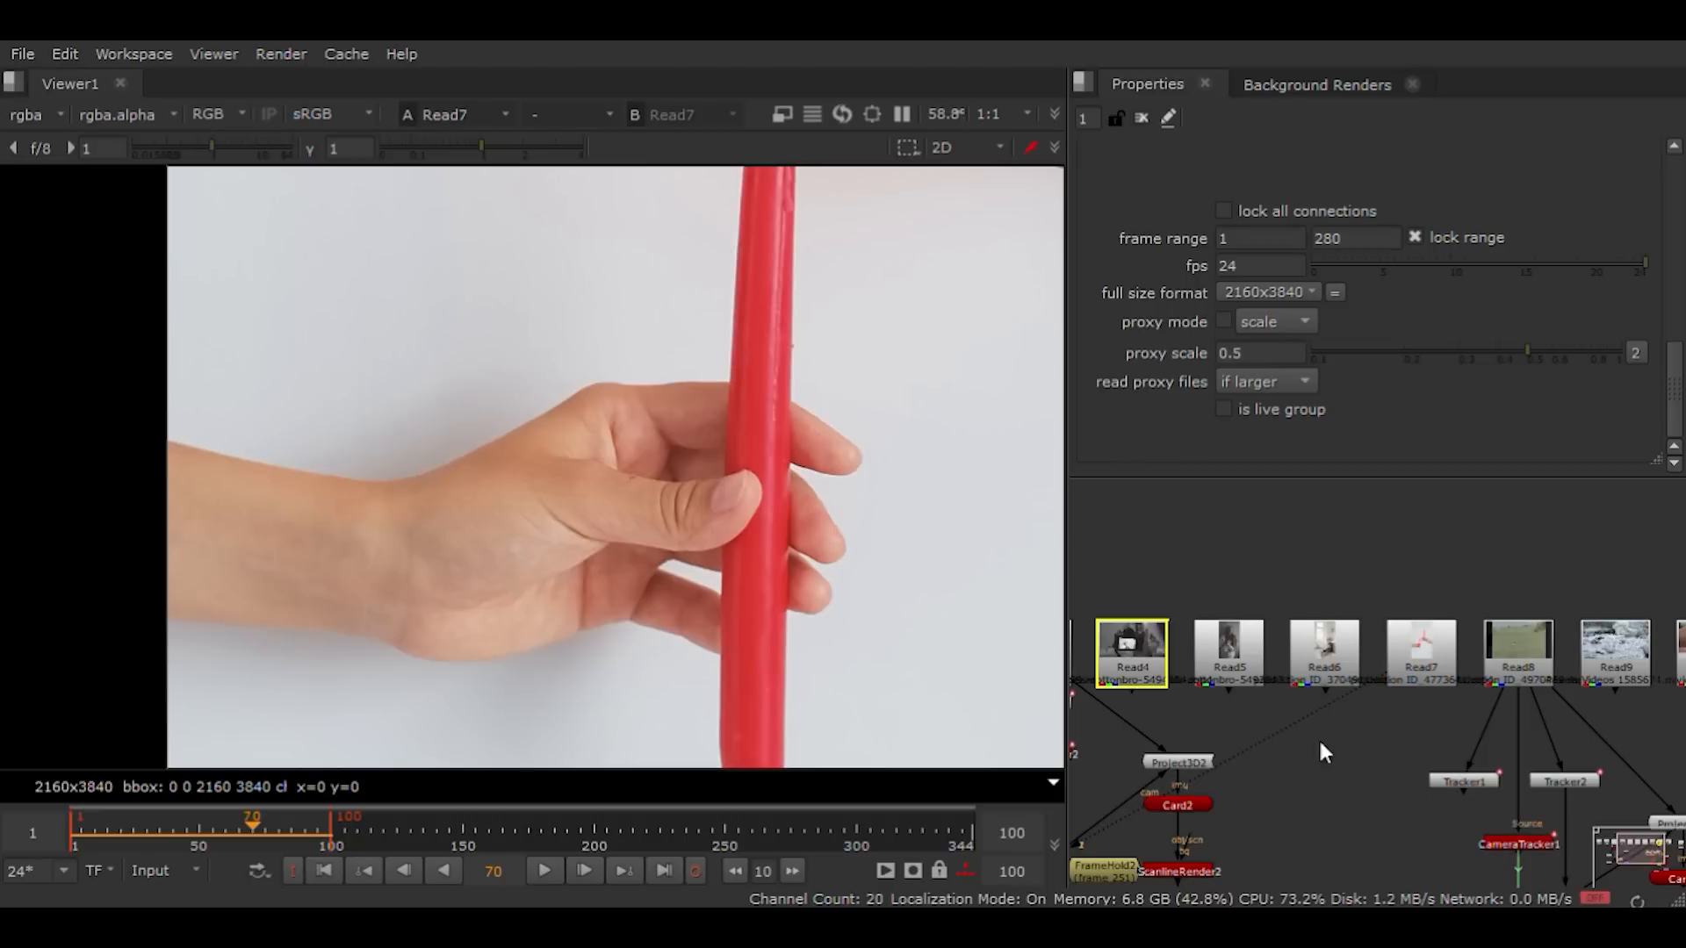
Step: Add a Tracker node, connect it to Read7 and align it beneath the clip
key(Tab)
key(Return)
drag(1373, 704, 1399, 651)
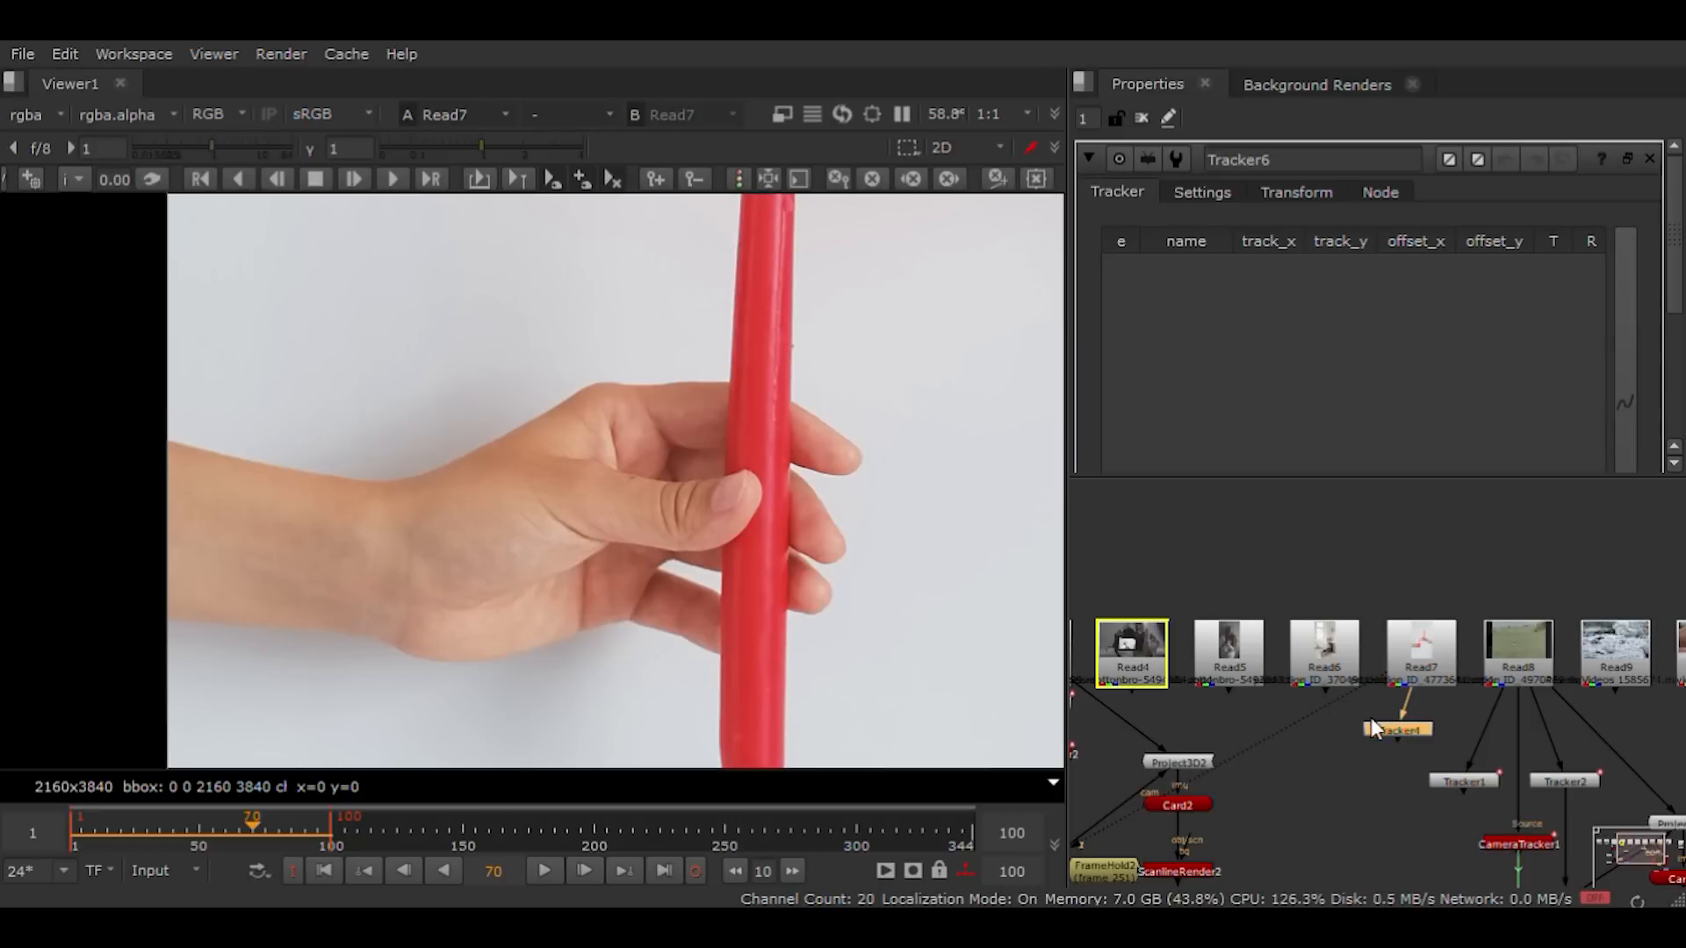
drag(1401, 728, 1426, 728)
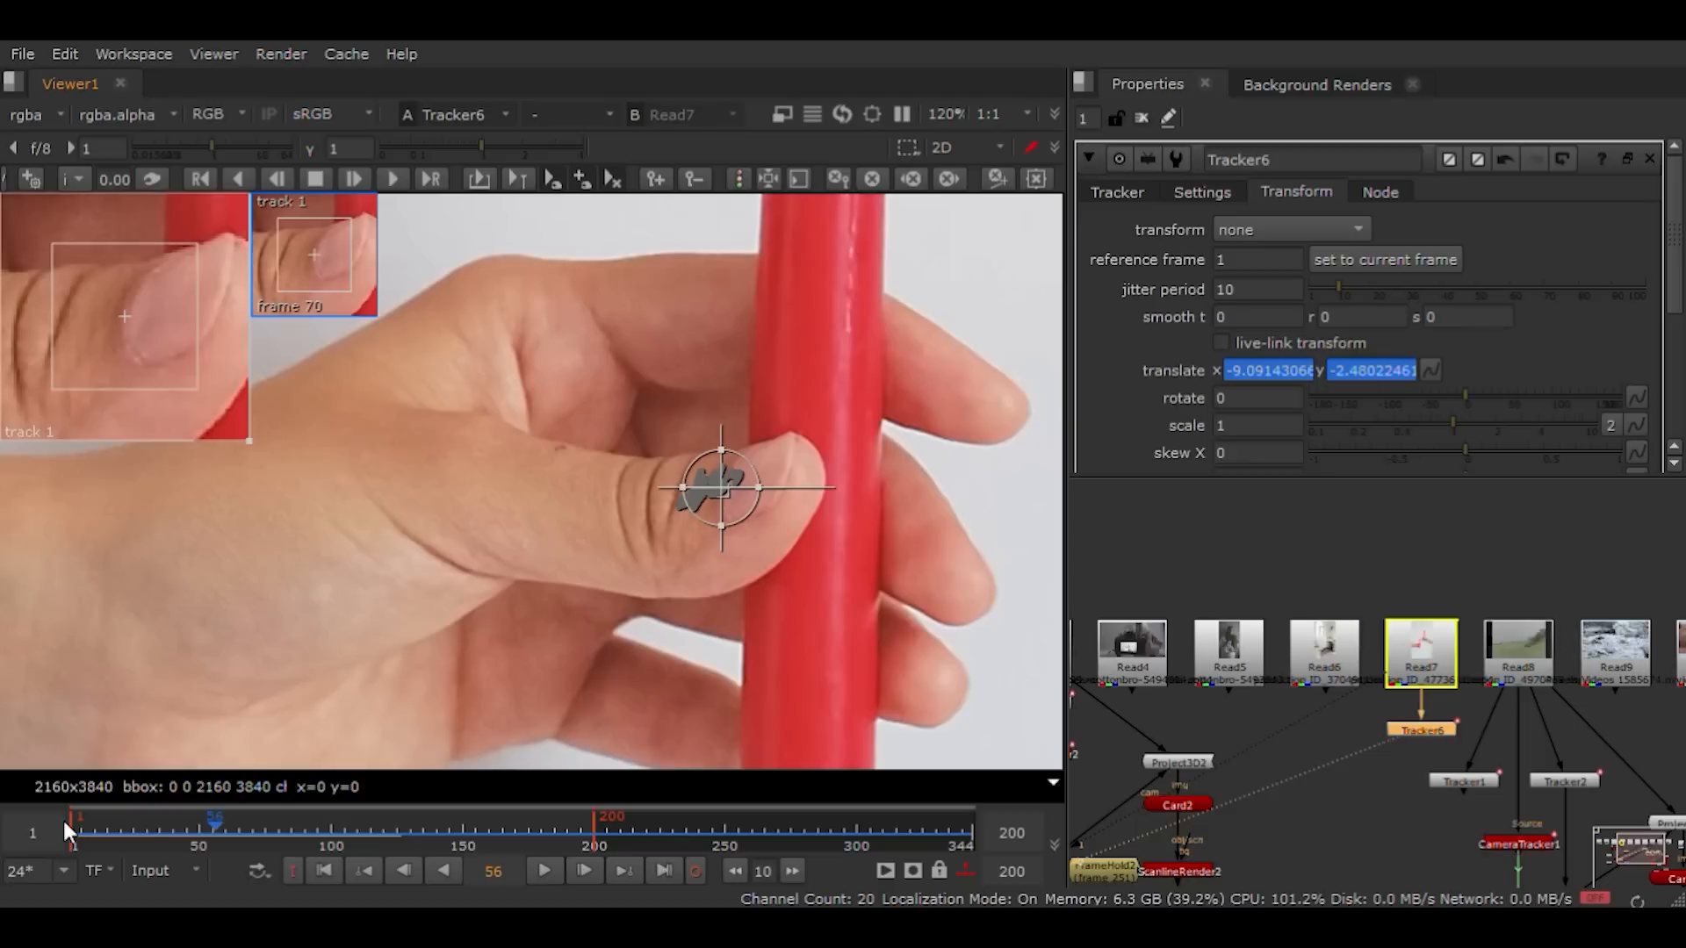
Step: Set Tracker6's transform to stabilize with reference frame 100 and play back the stabilised candle clip
drag(63, 825, 330, 825)
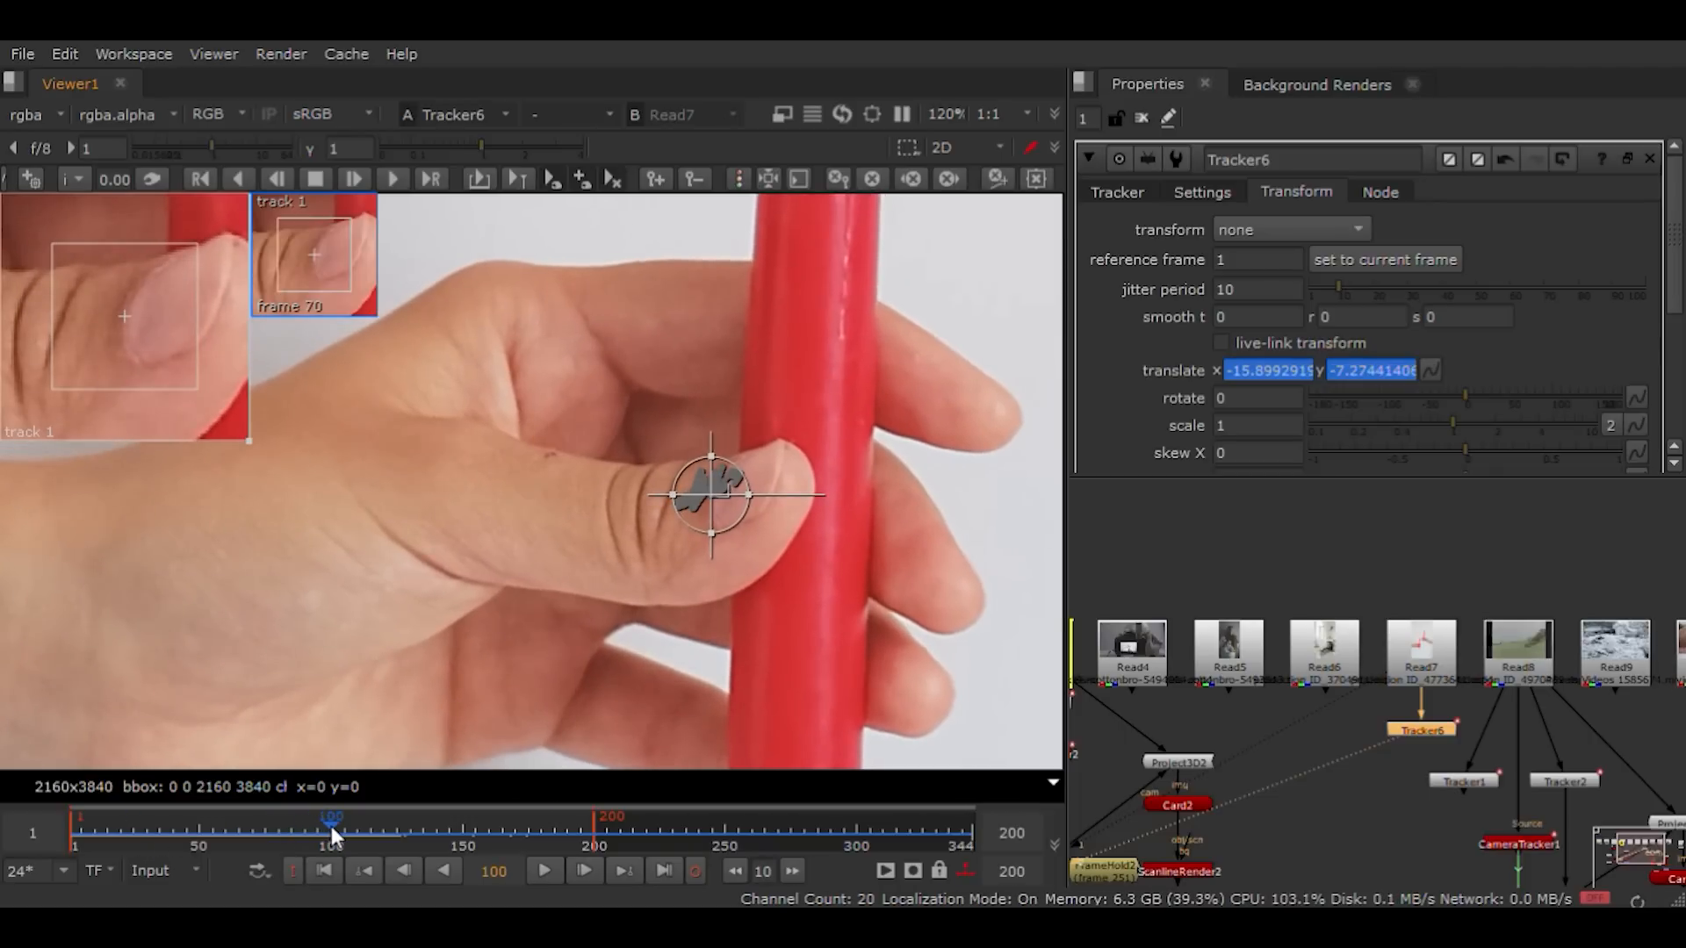
click(1277, 259)
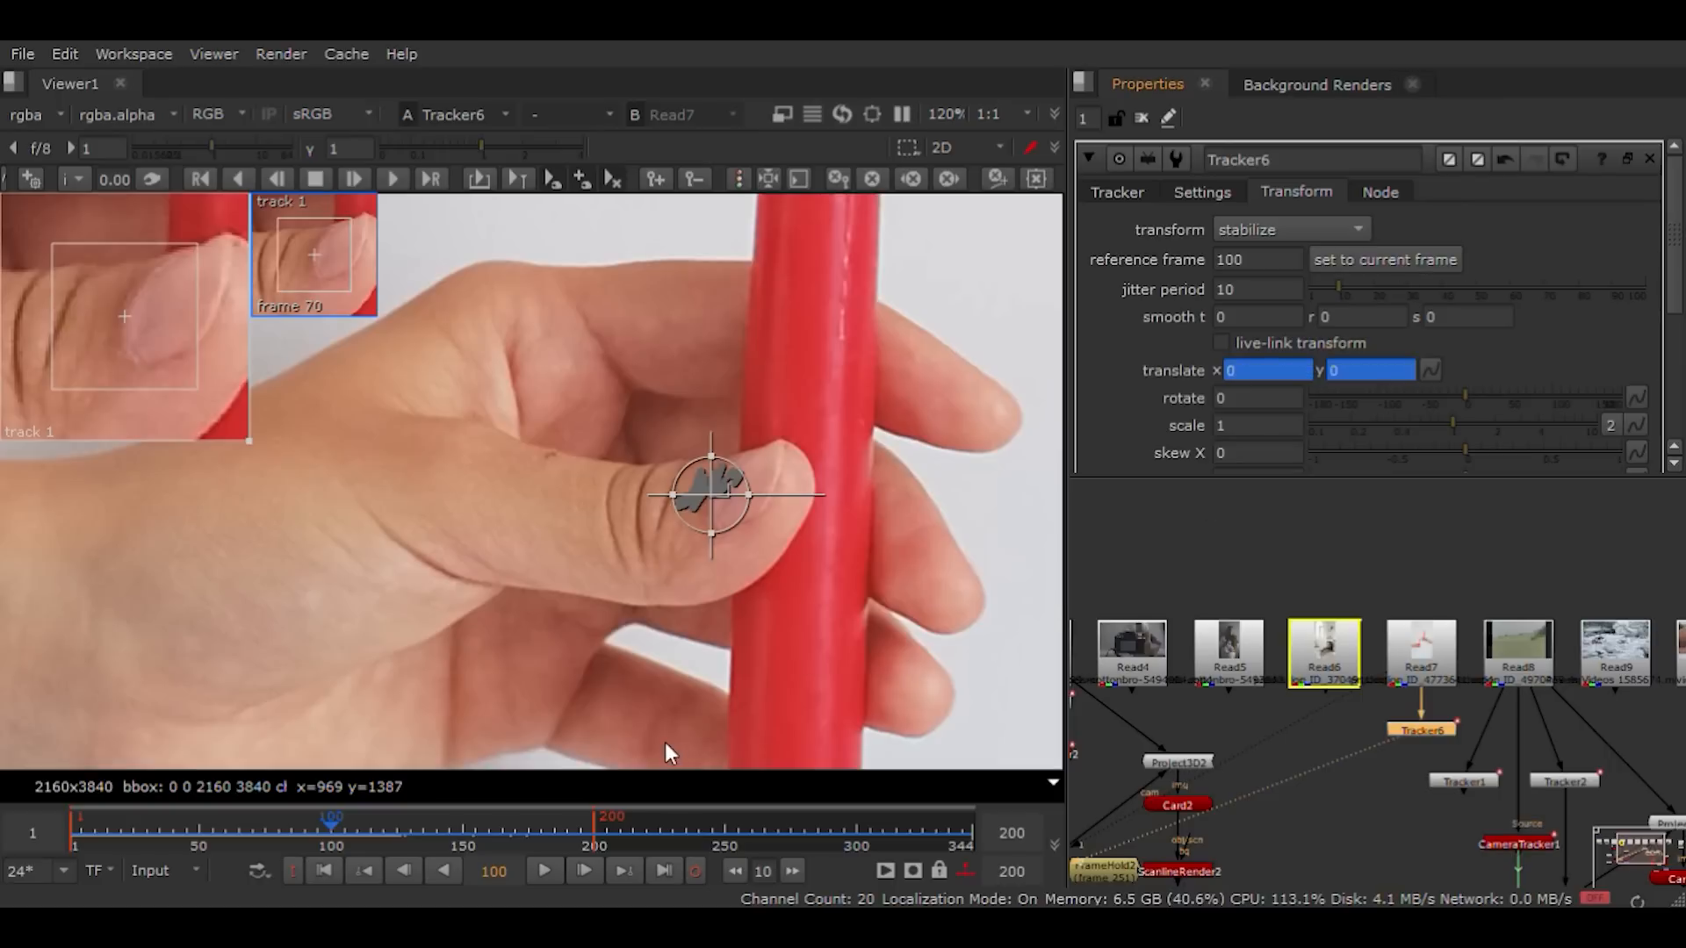
click(547, 870)
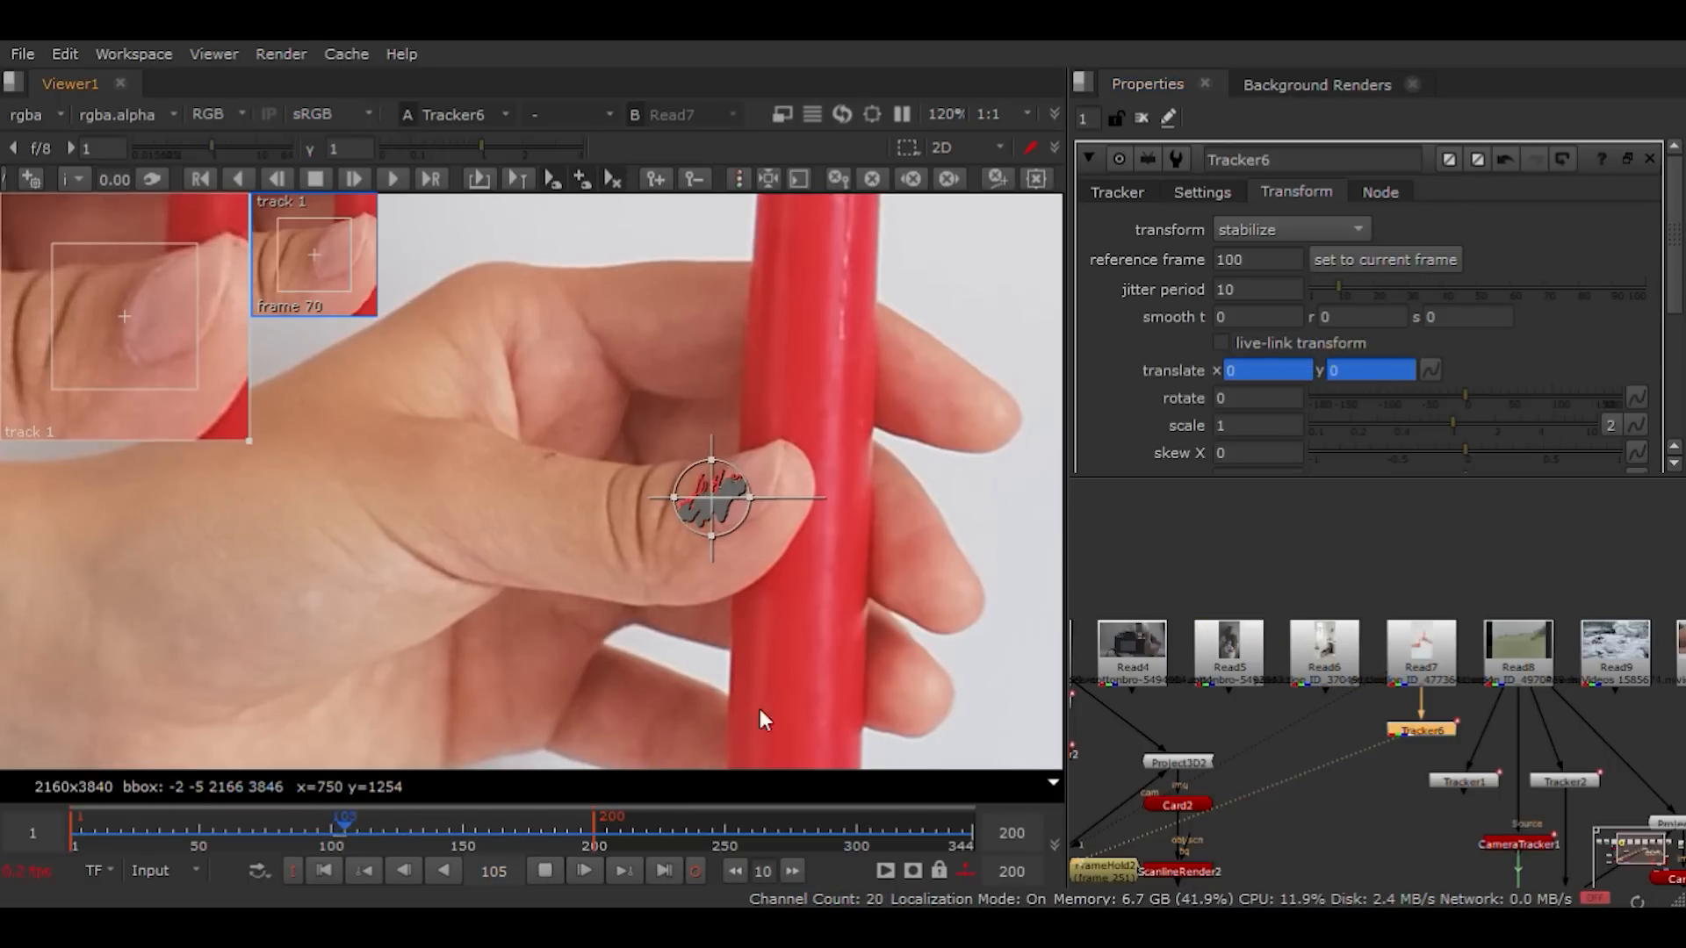
Step: Compare the original Read7 with the stabilised Tracker6 output by switching and wiping between them during playback
double_click(1399, 671)
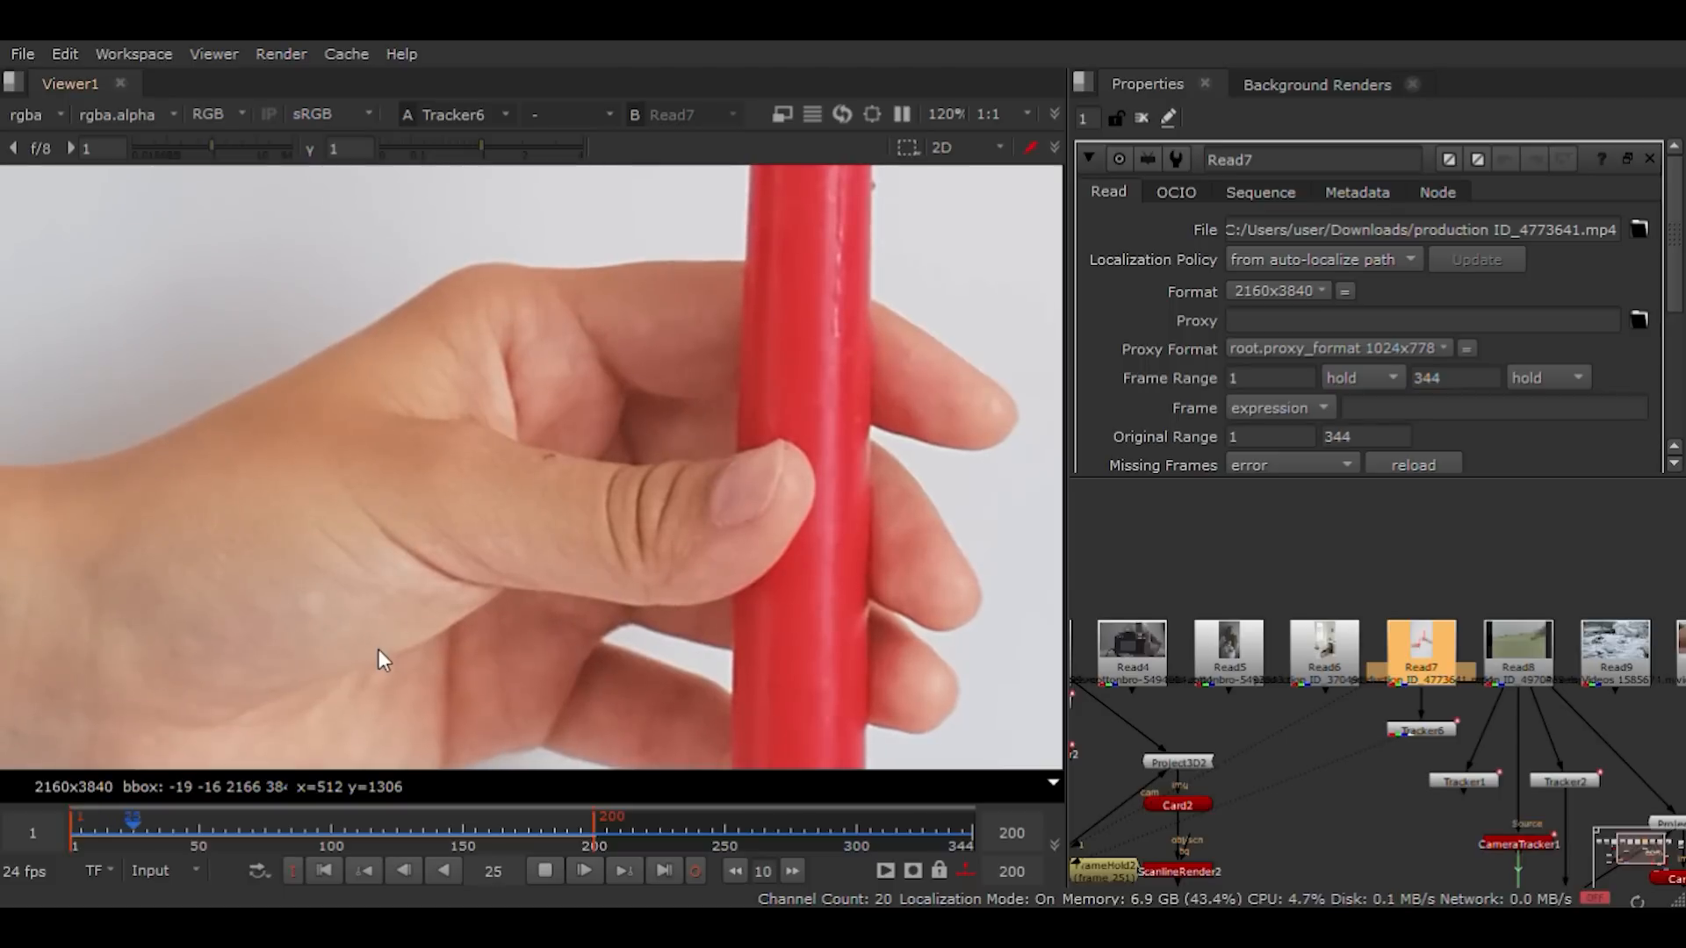
key(1)
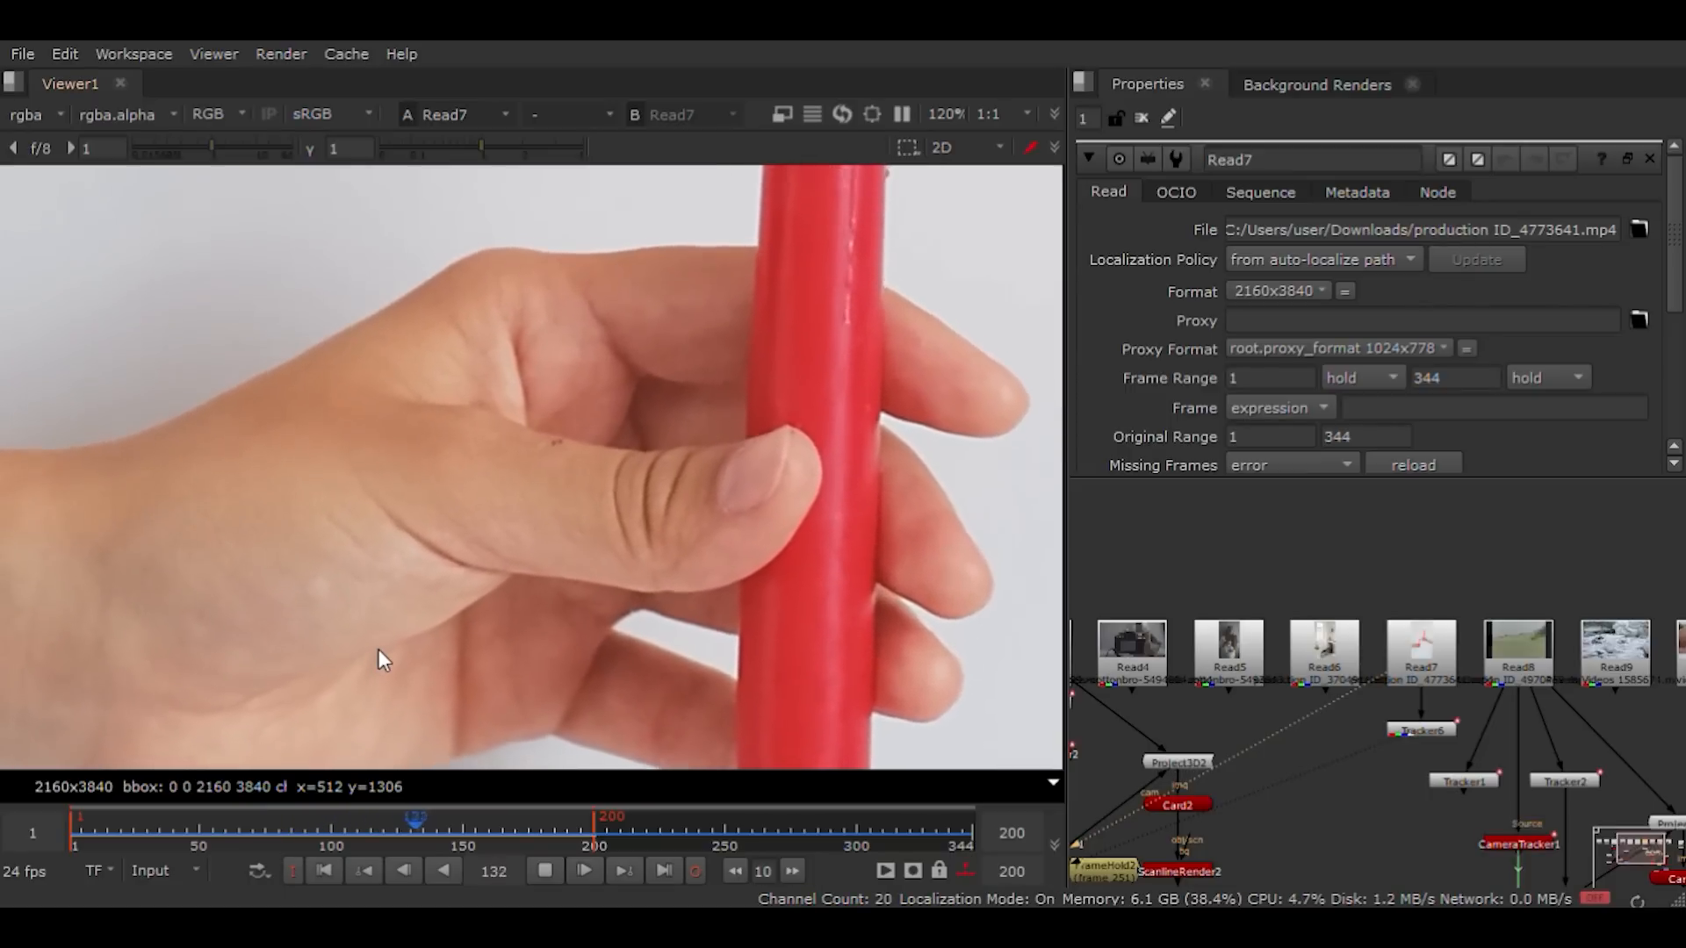
key(1)
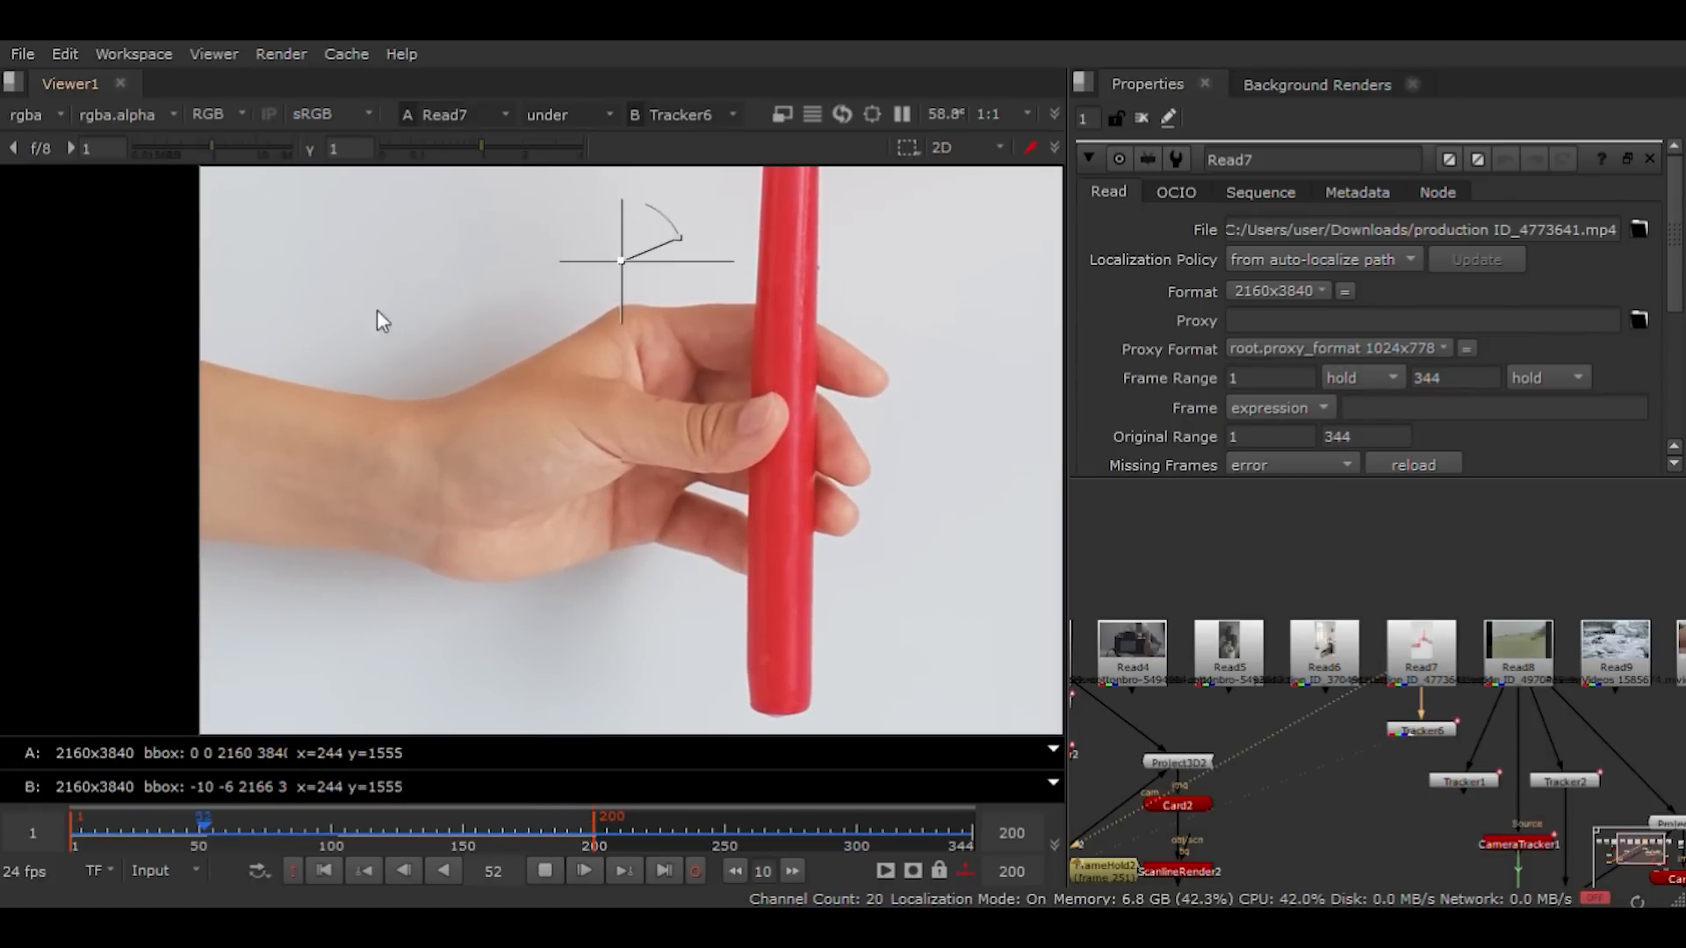
drag(373, 301, 562, 640)
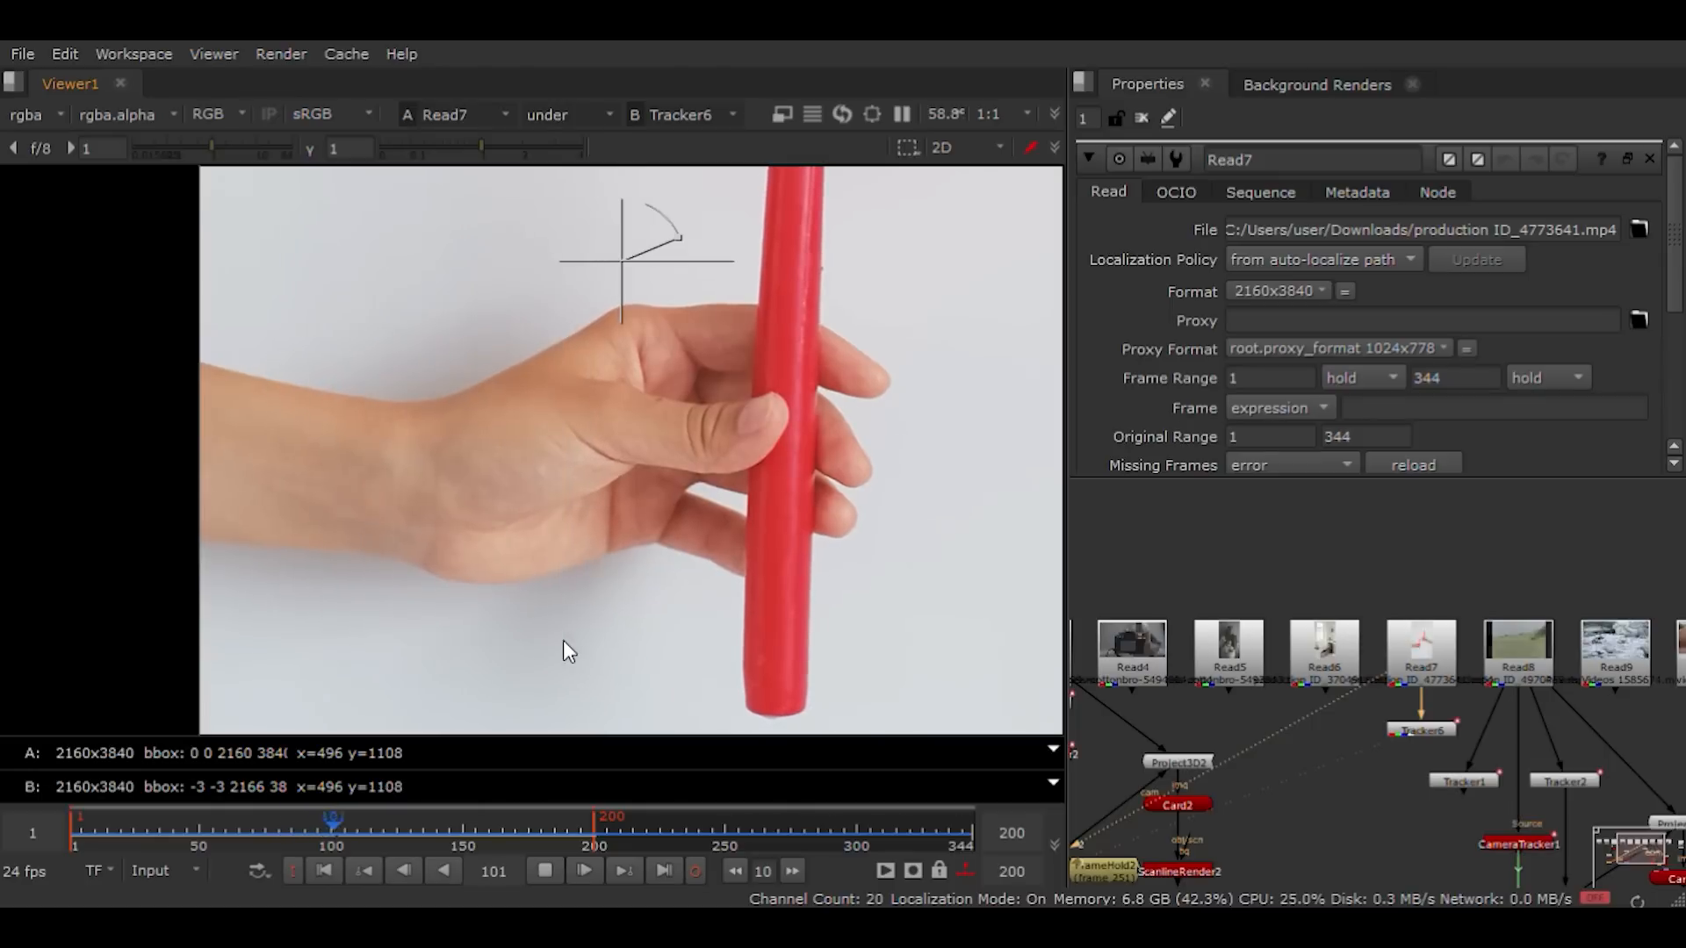
drag(688, 365, 796, 581)
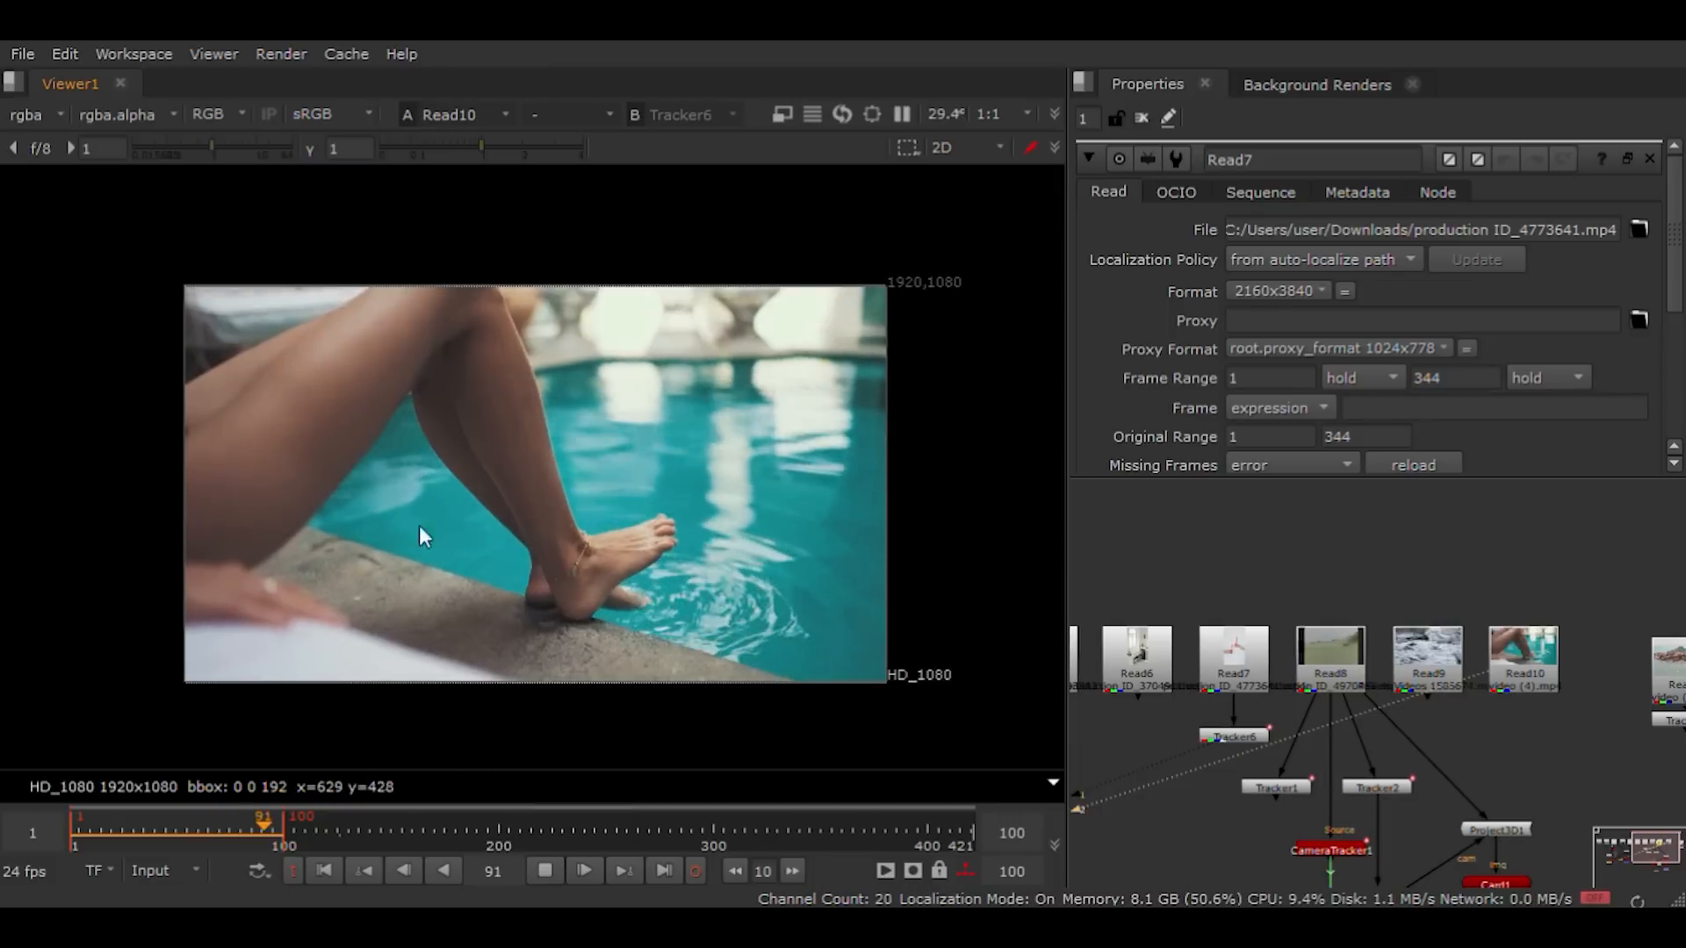
Step: Play back the pool clip Read10 and examine the camera shake along the stone pool edge
key(l)
scroll(444, 576, up, 6)
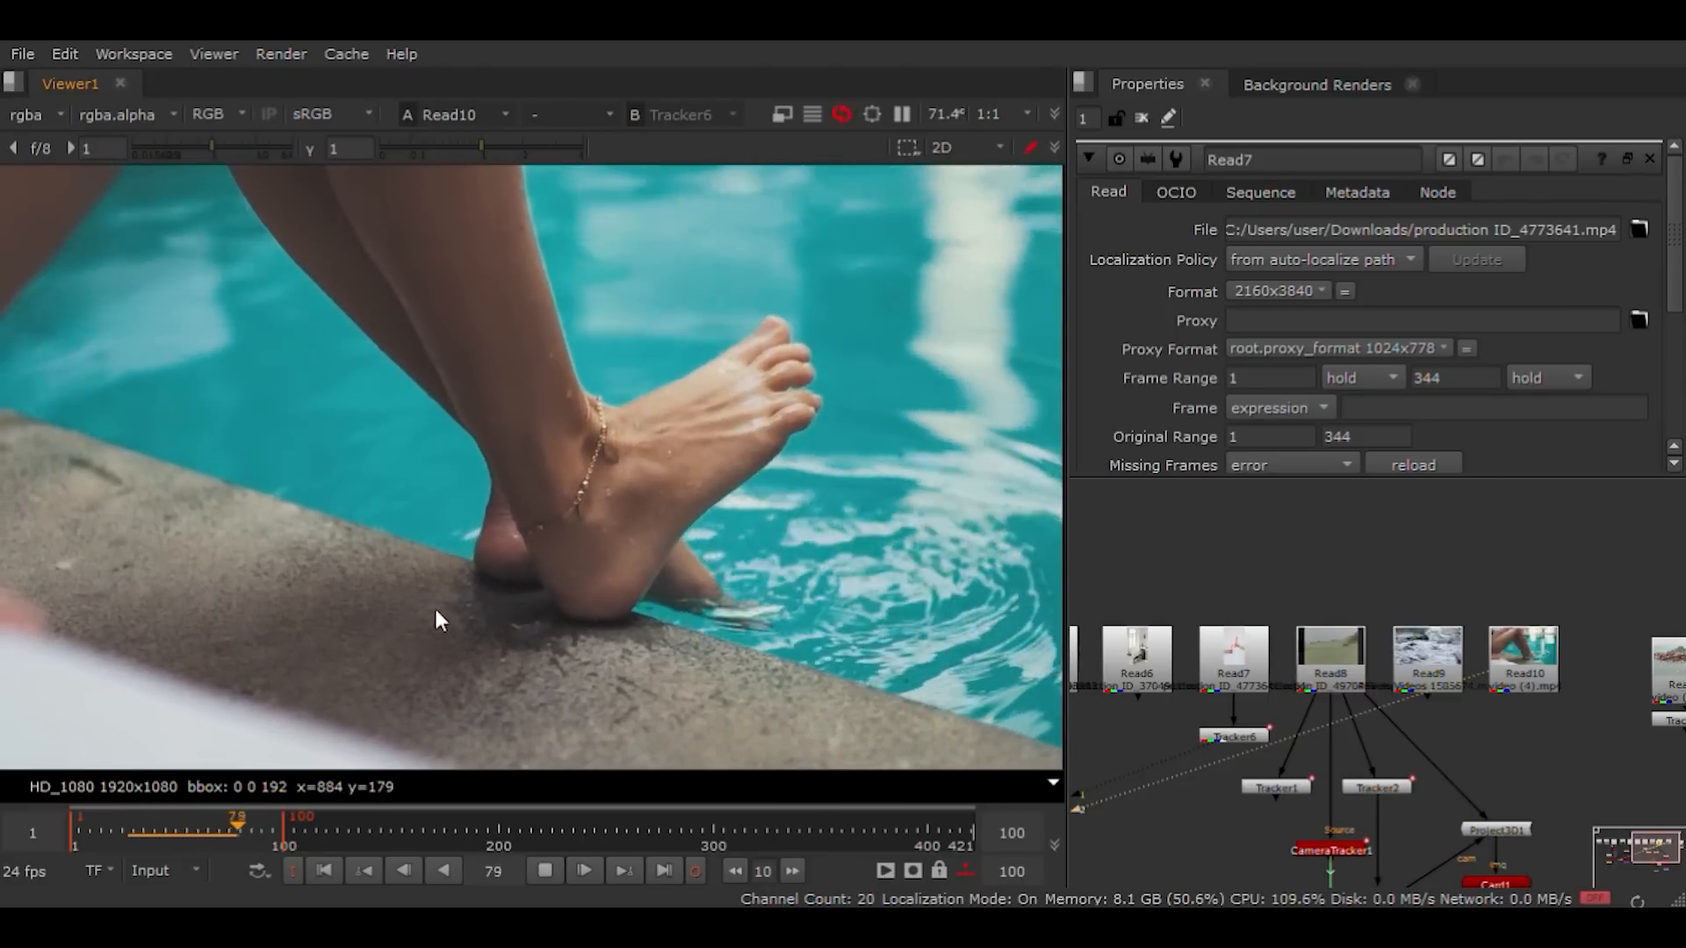
middle_drag(442, 628, 547, 562)
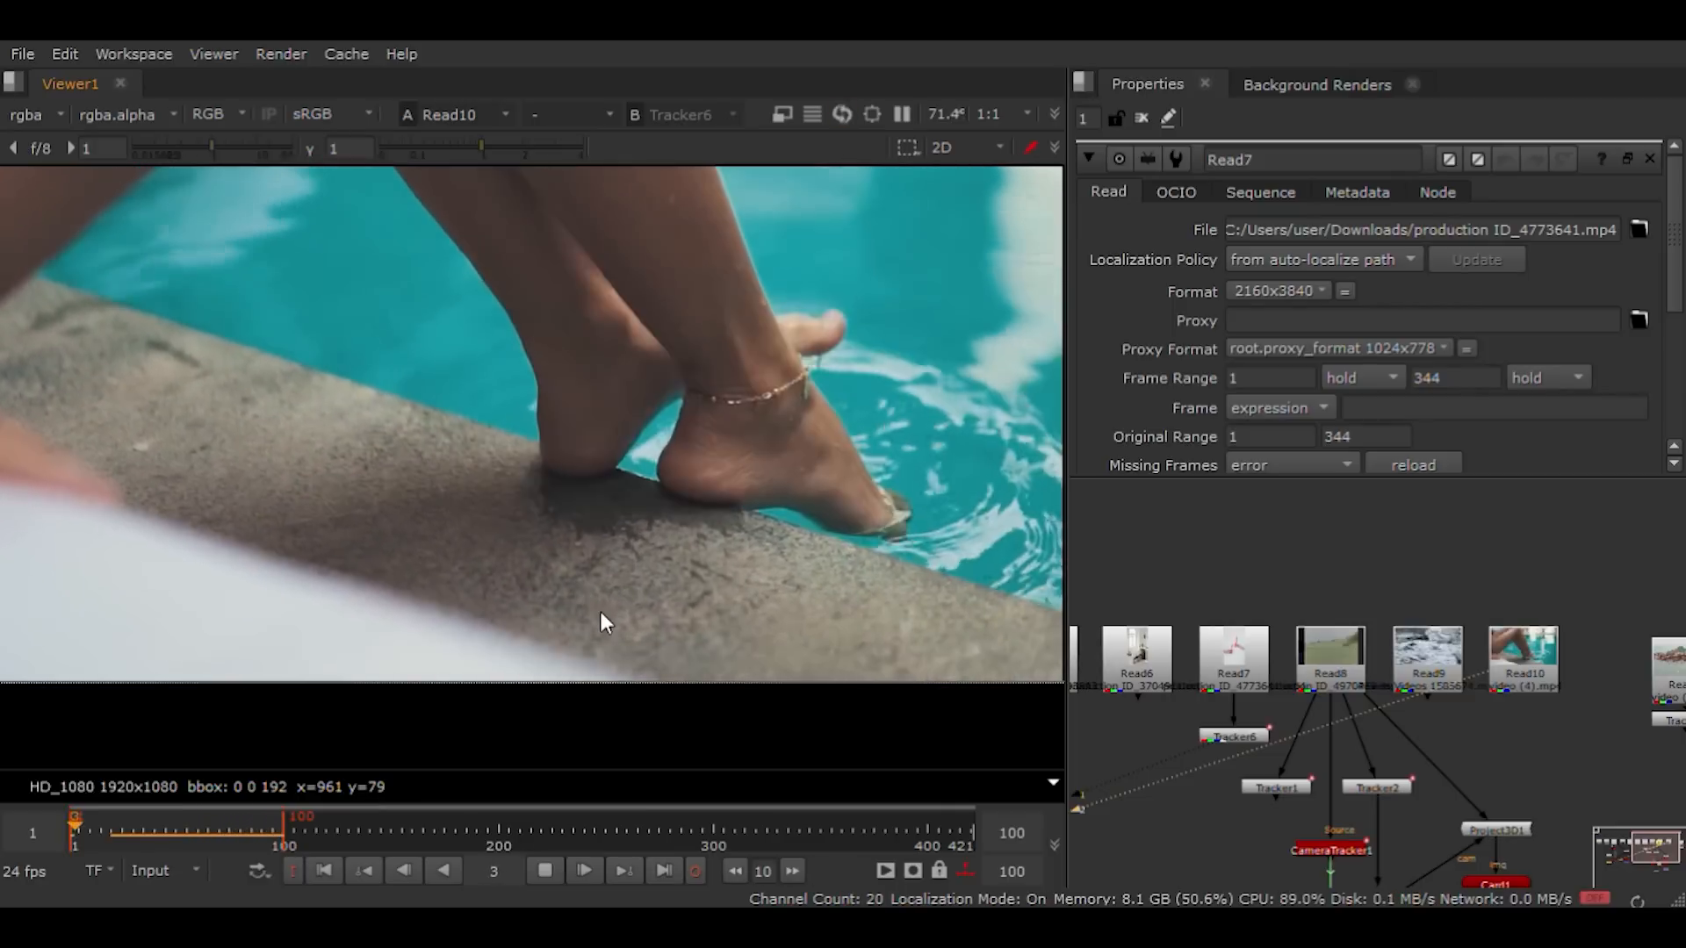
scroll(503, 613, up, 3)
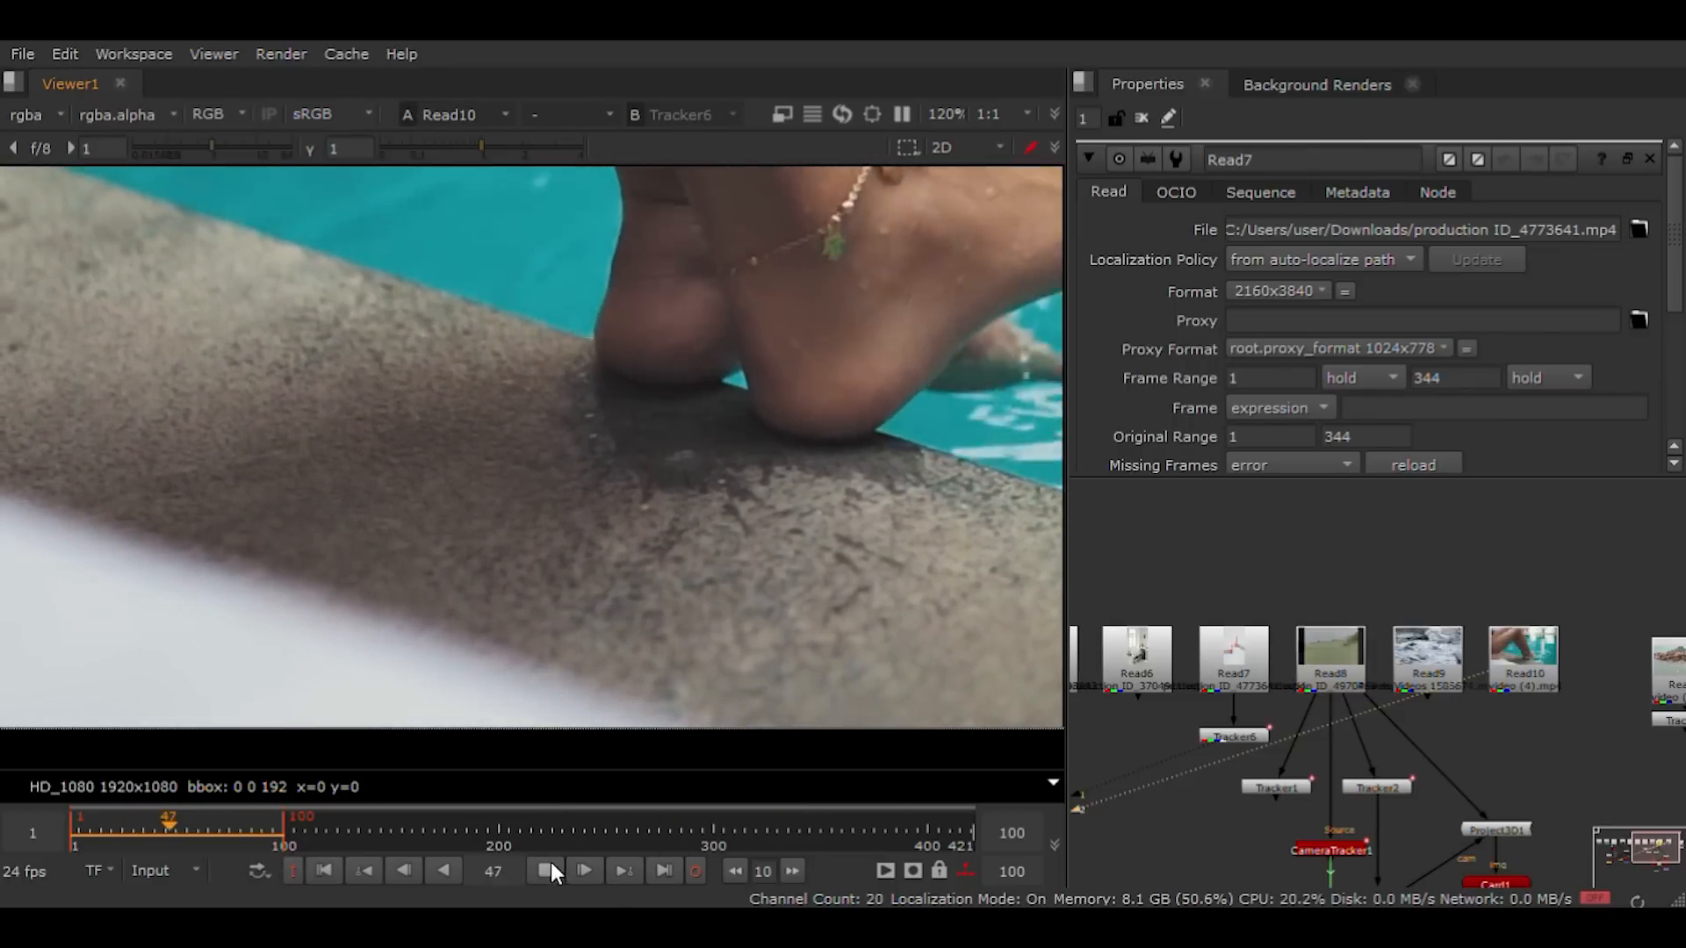
Step: Stop playback, return to frame 1 and add a Tracker node to Read10
click(547, 870)
click(323, 870)
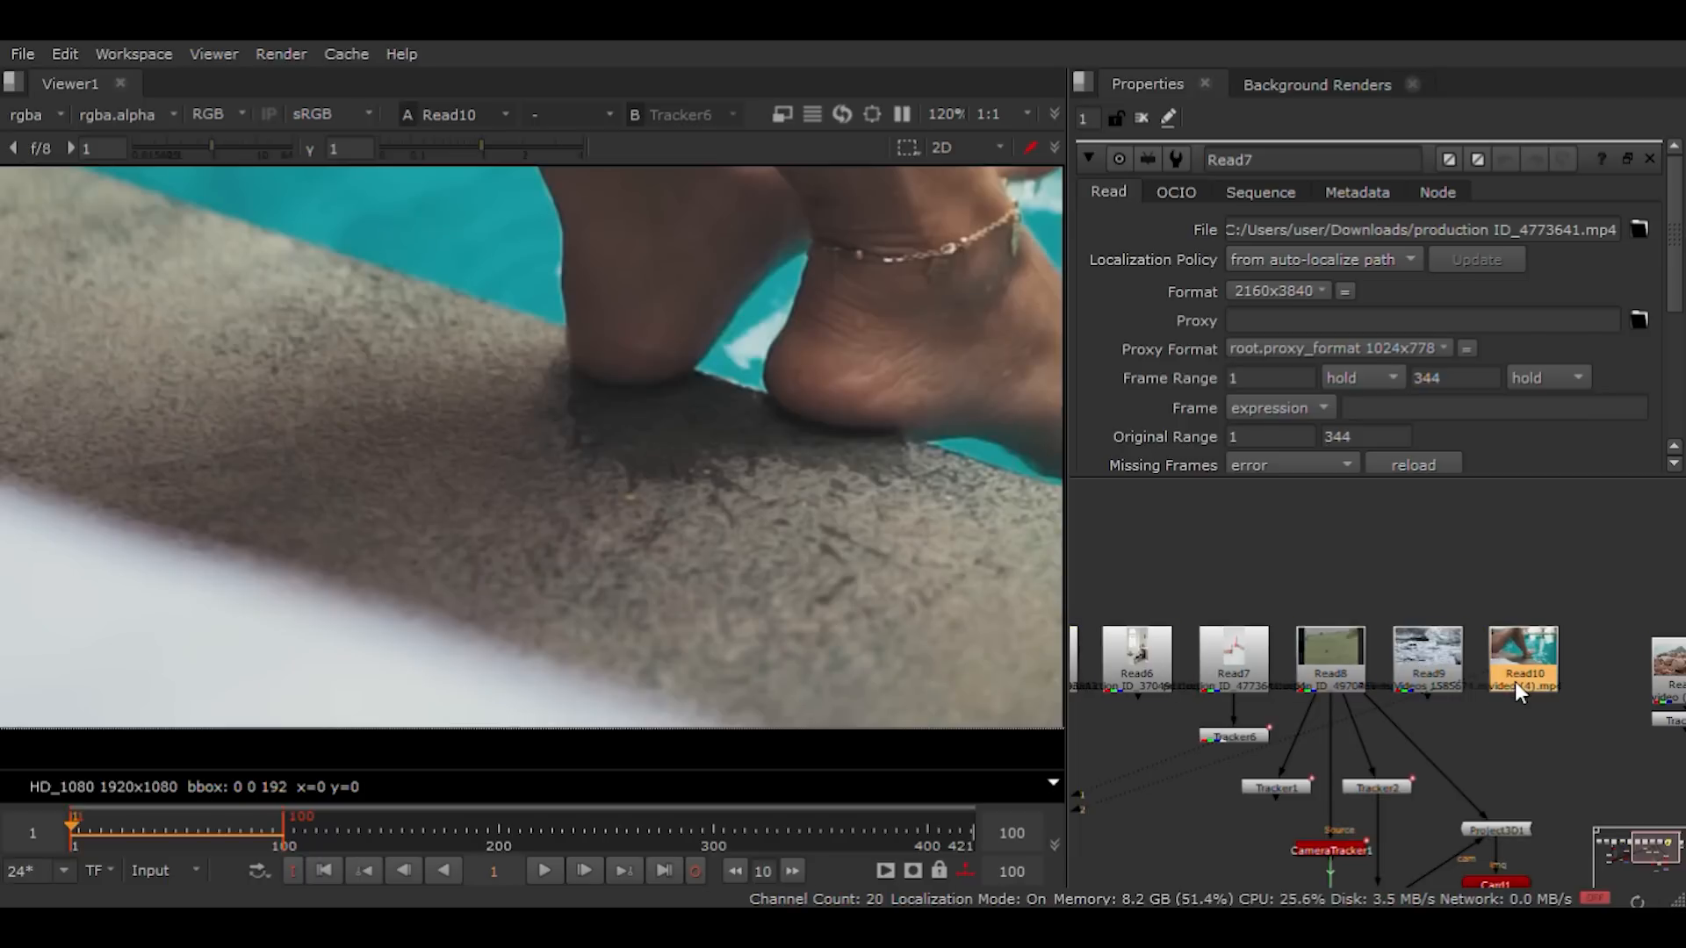
key(Tab)
key(Return)
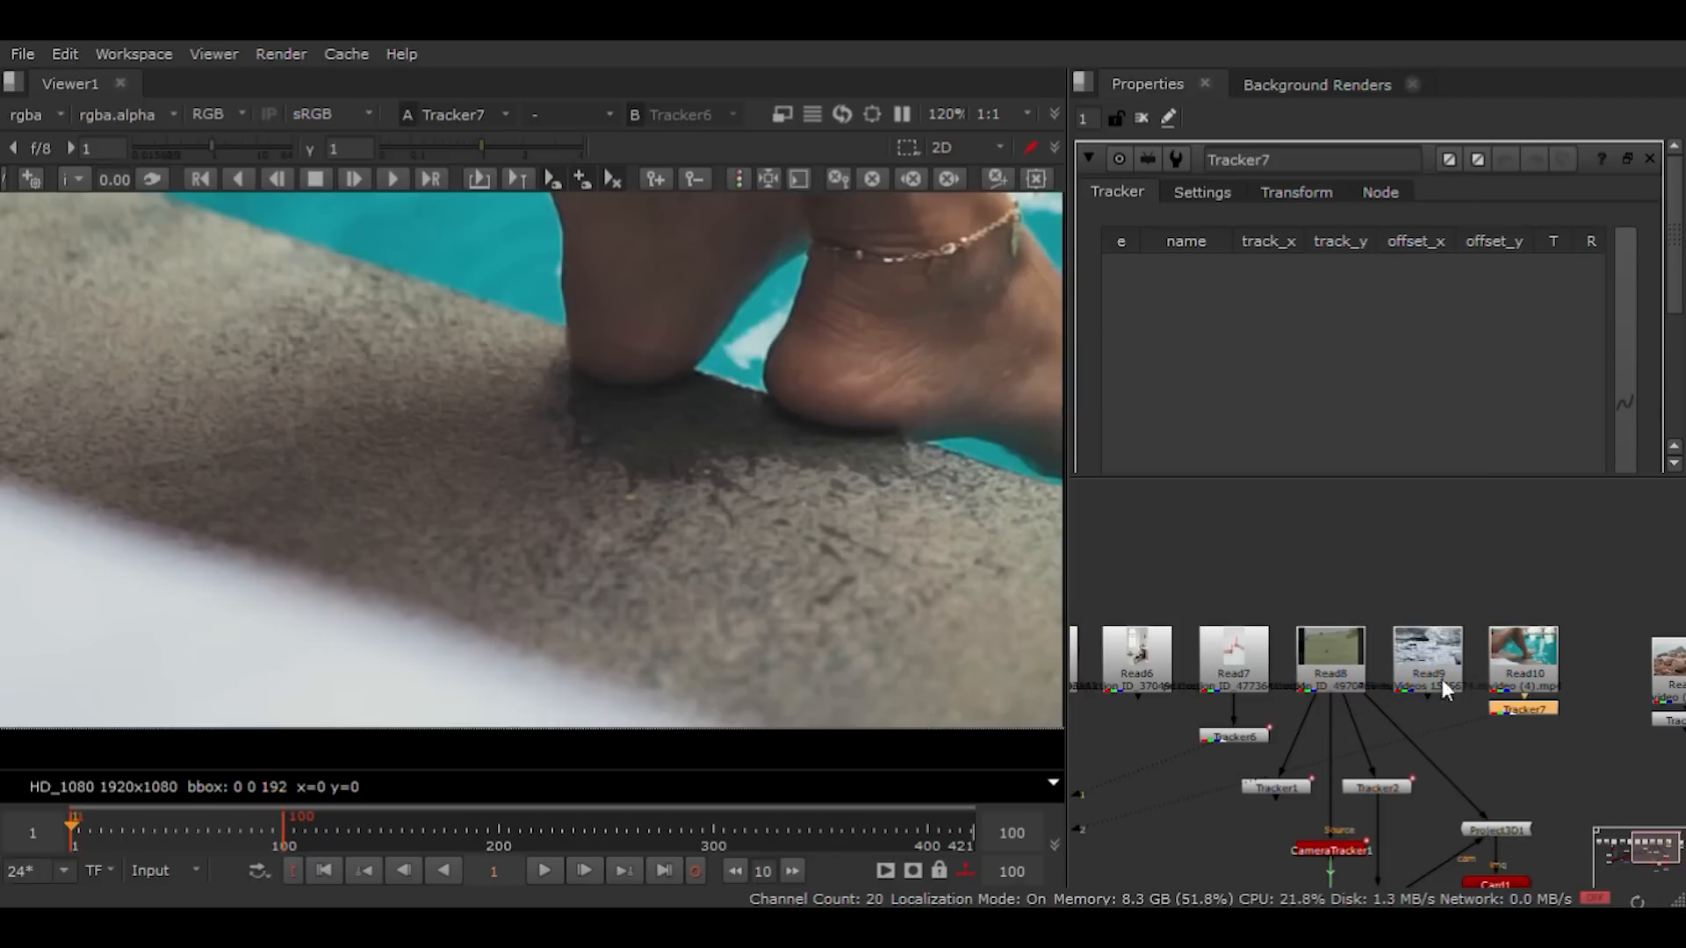
Step: Add a track to Tracker7 on the stone pool edge near the feet, track it forward and check it at frame 51
scroll(1139, 349, down, 3)
click(1194, 348)
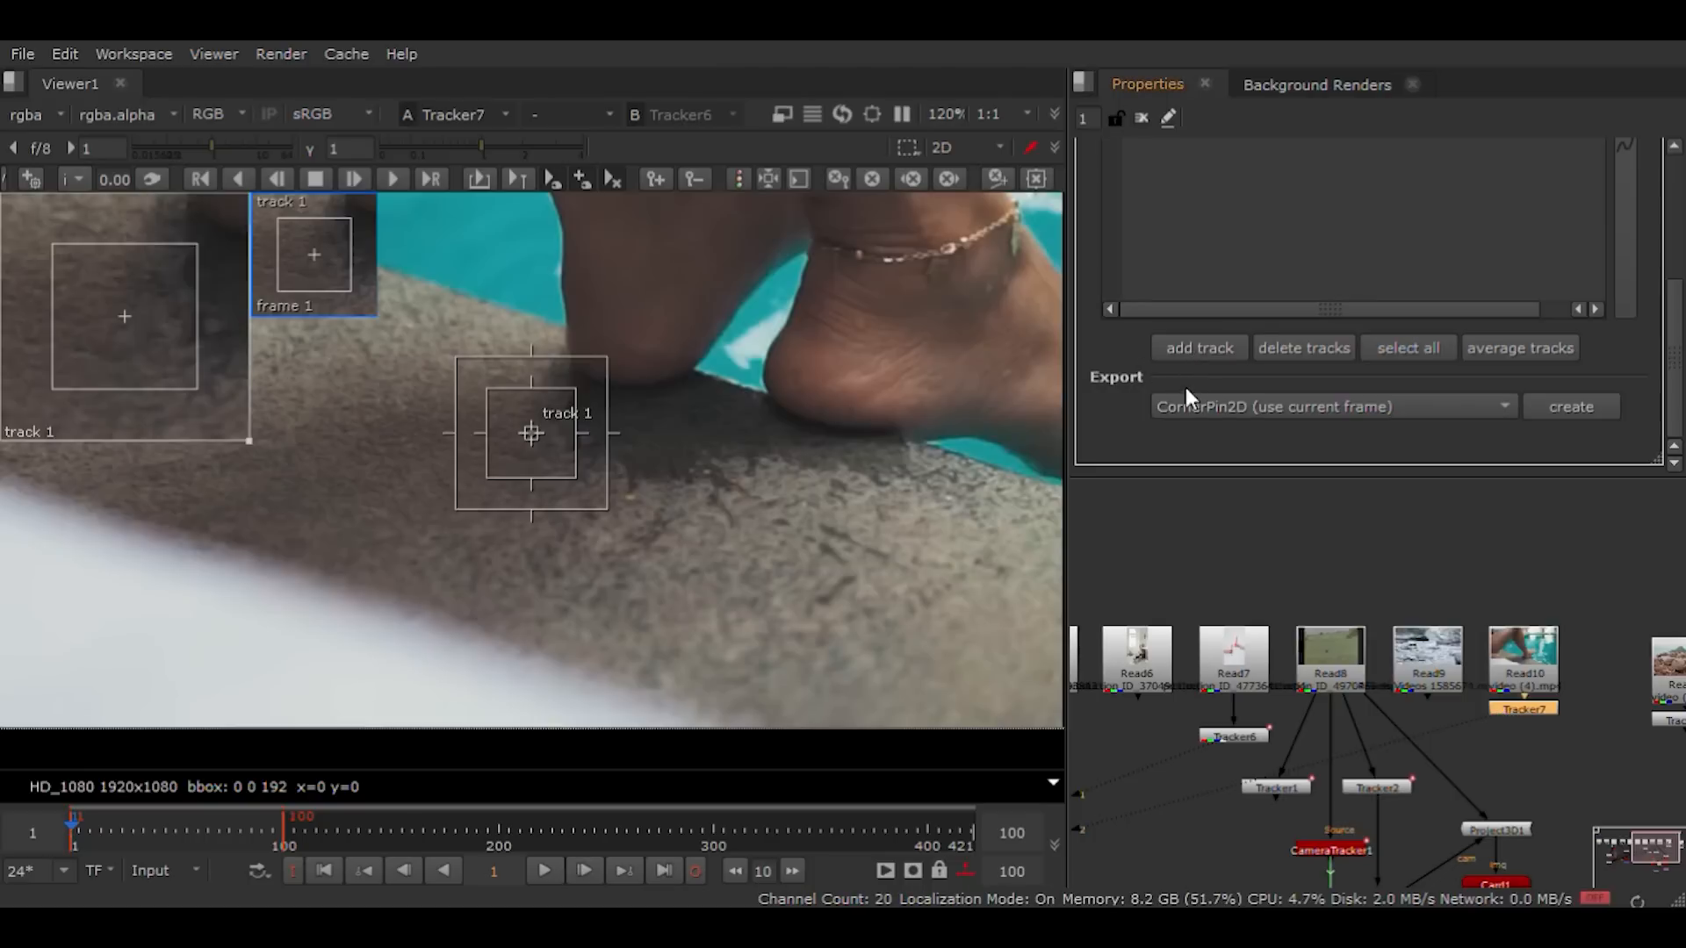
drag(530, 434, 429, 482)
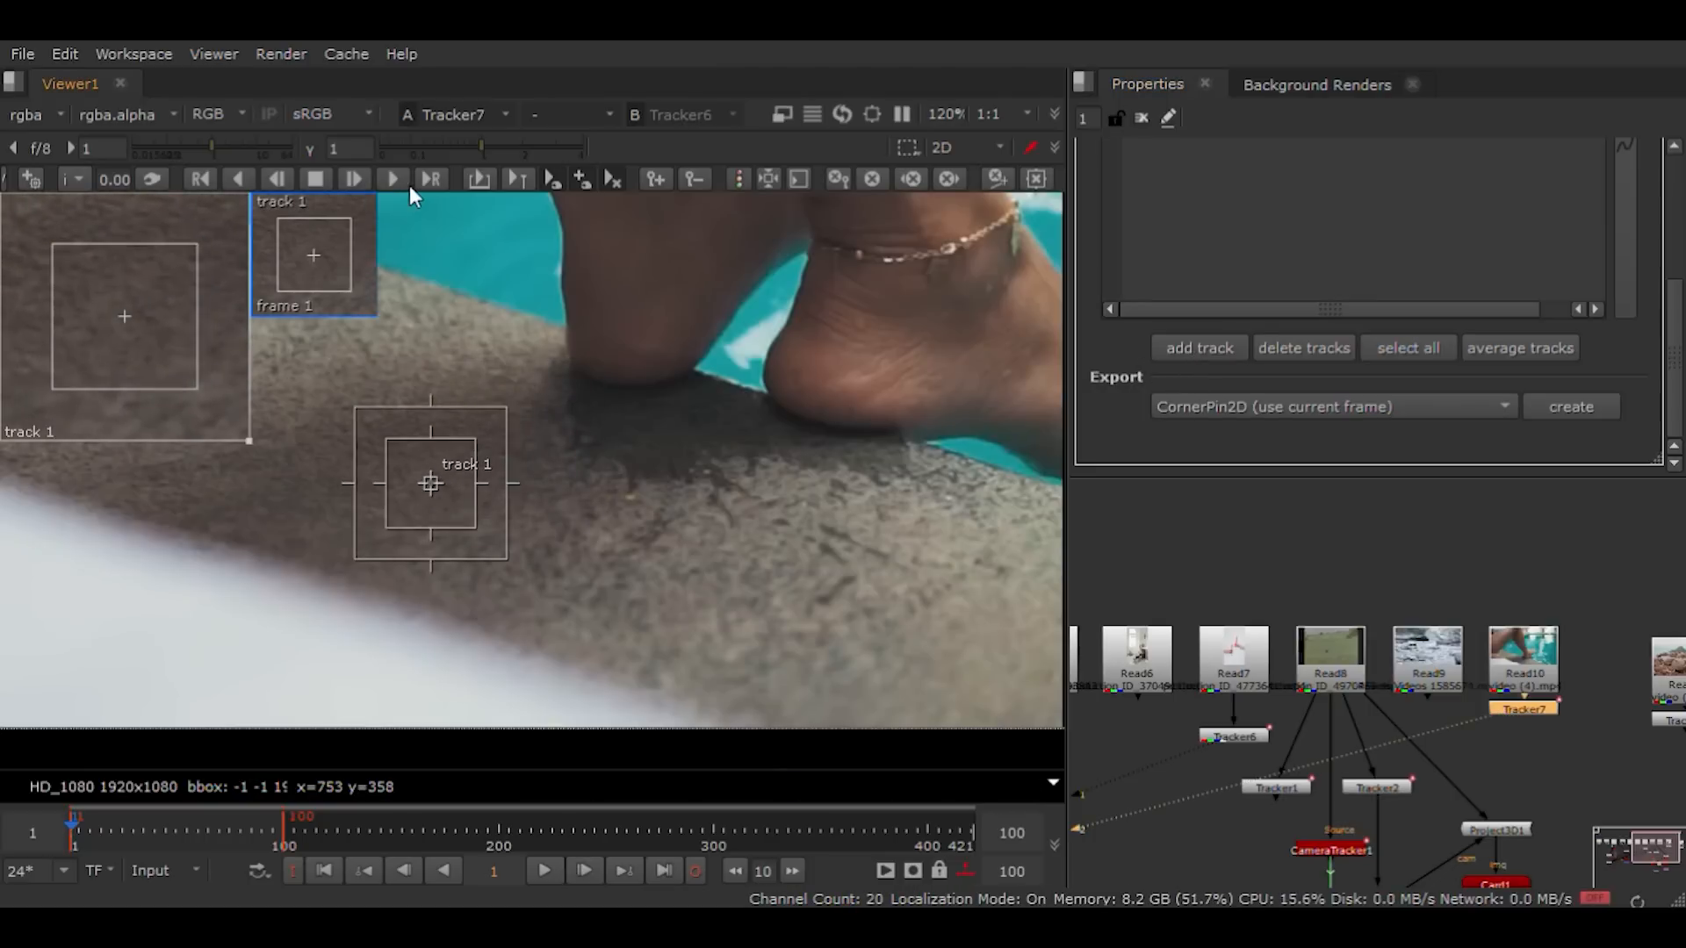
click(383, 180)
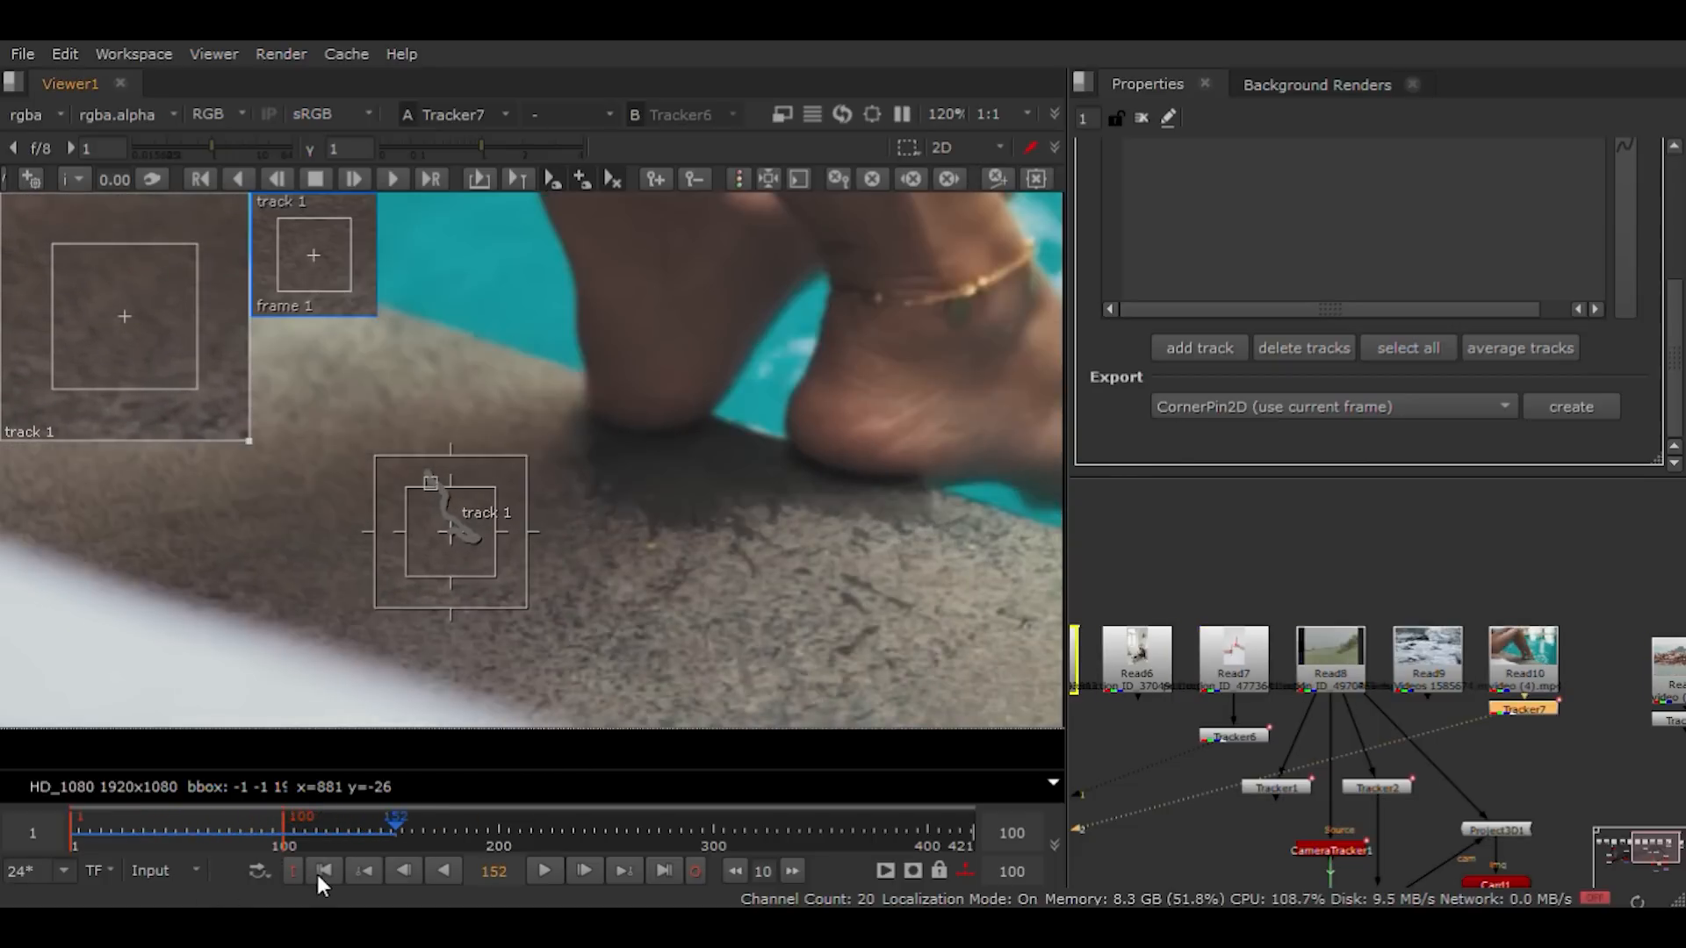
click(178, 825)
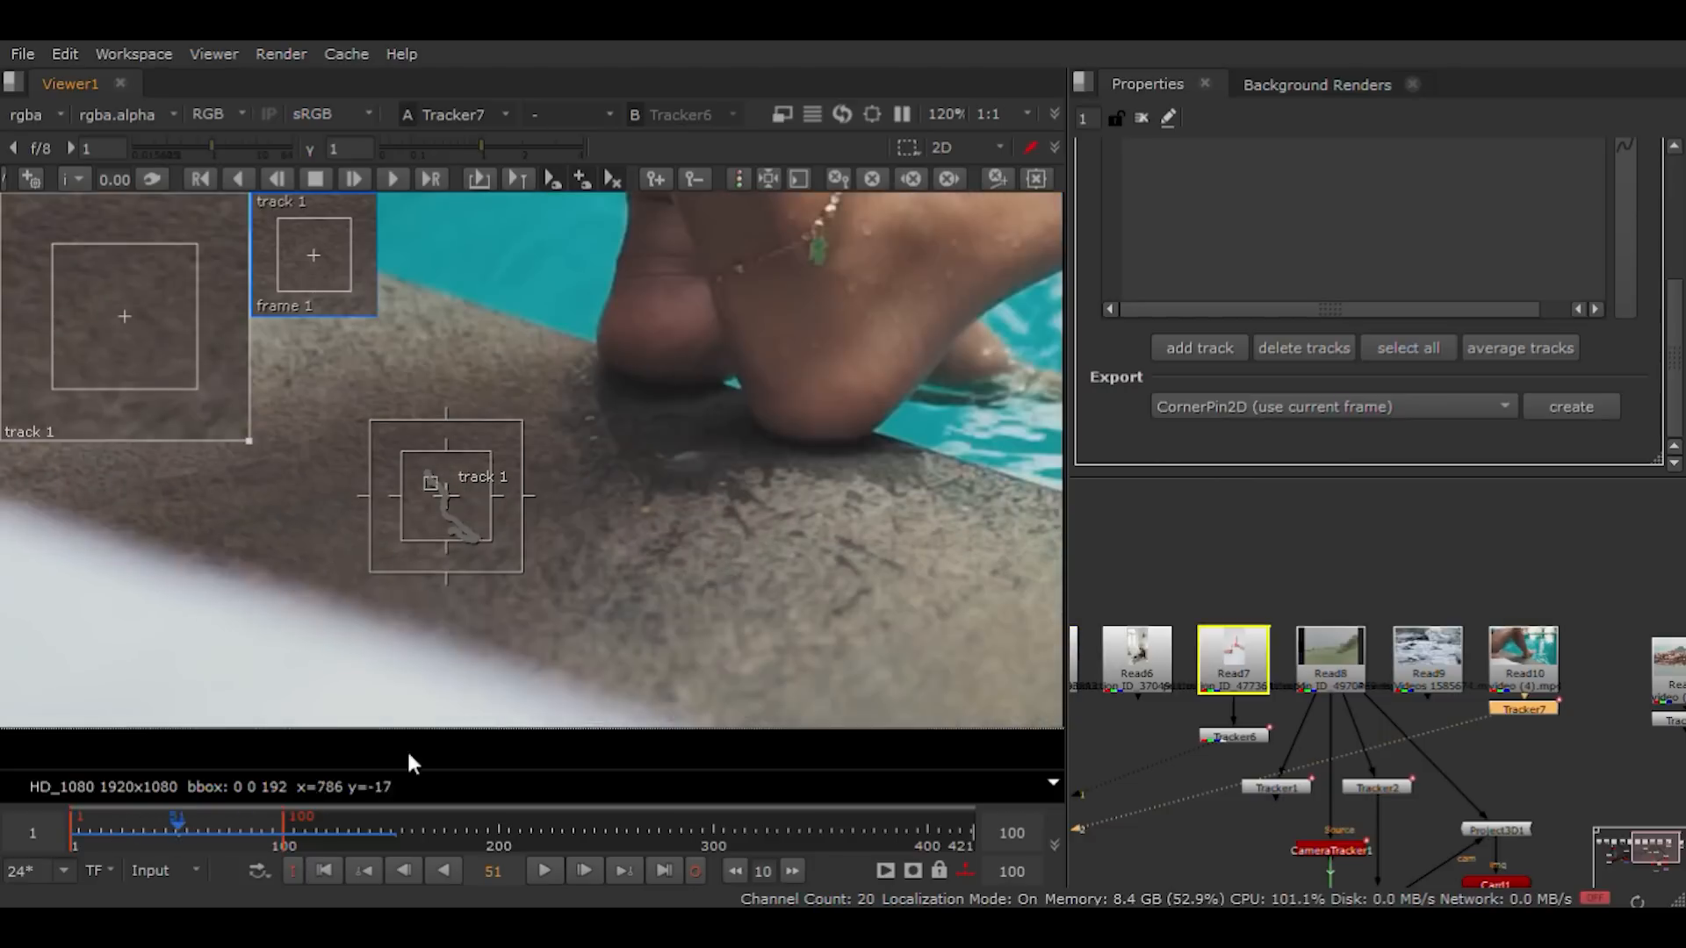
Step: Compare frames 1 and 100 of the full pool shot to check track 1 on the stone edge, ending on frame 1
click(322, 870)
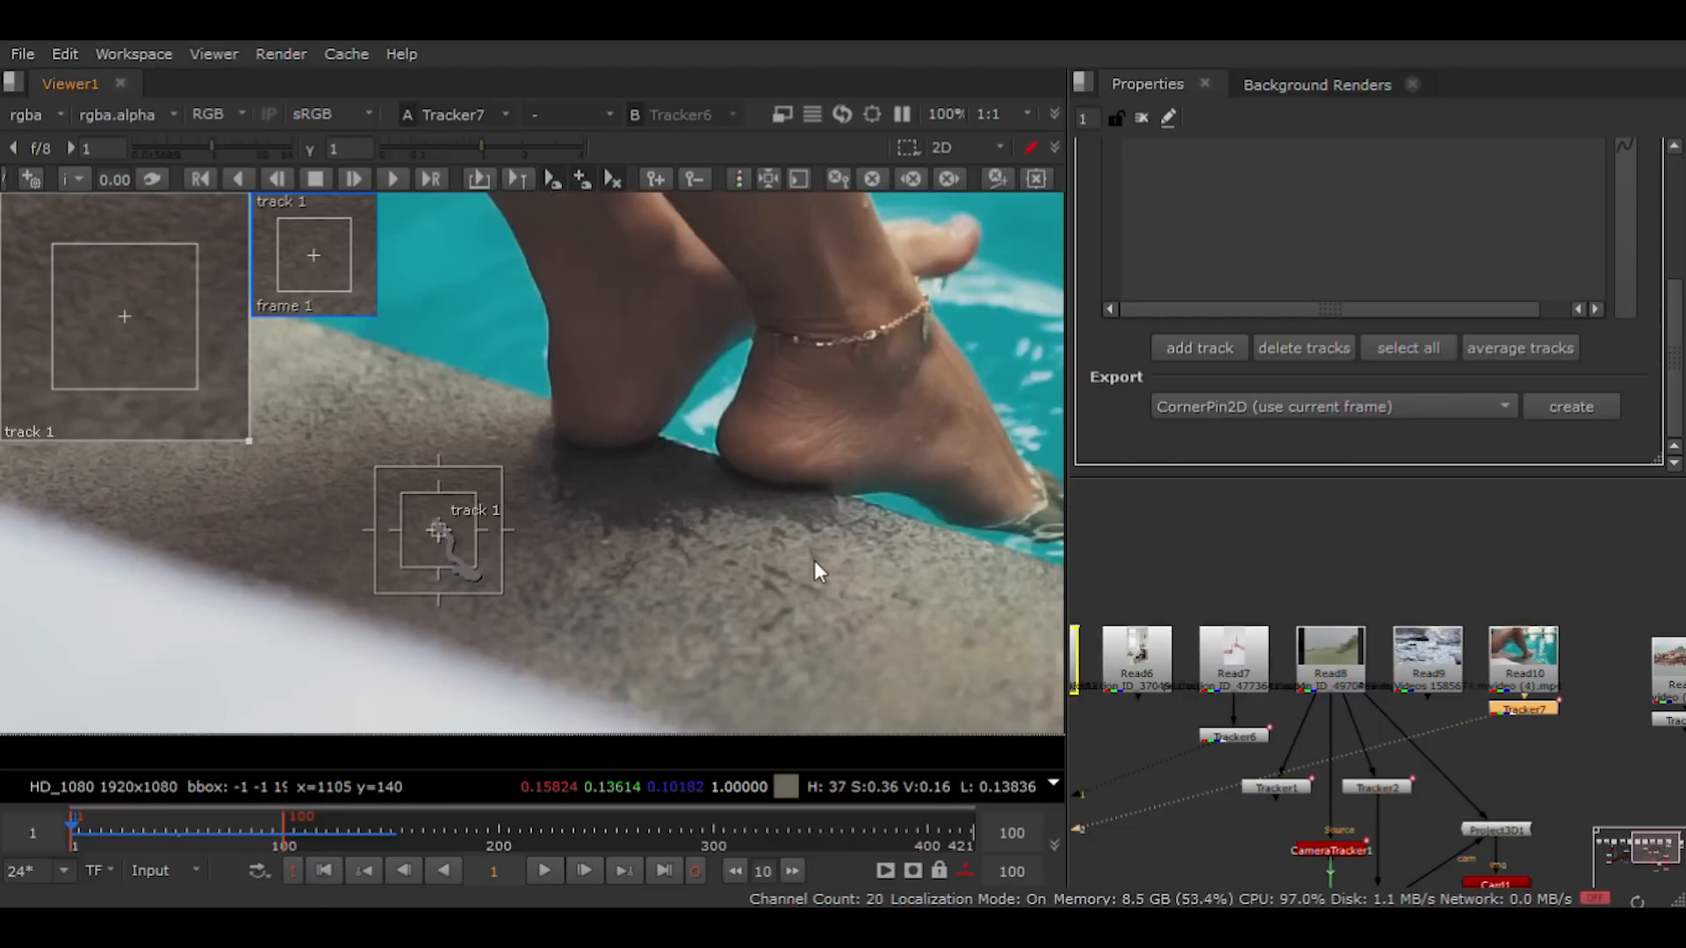
click(814, 560)
key(f)
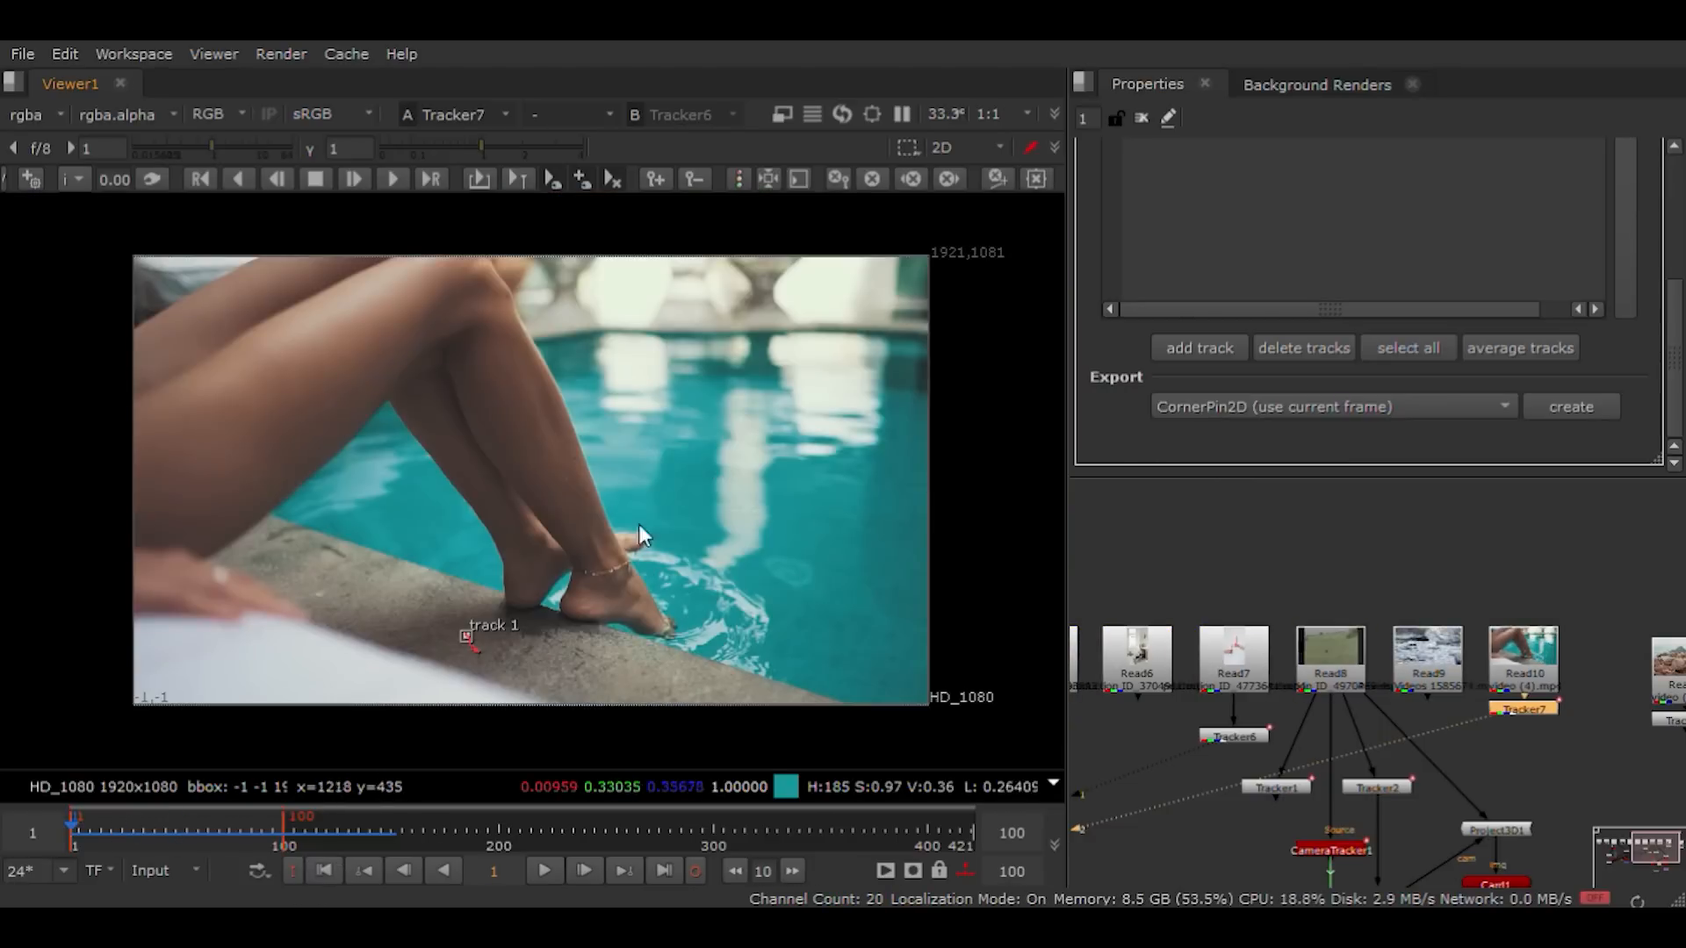
drag(180, 830, 274, 830)
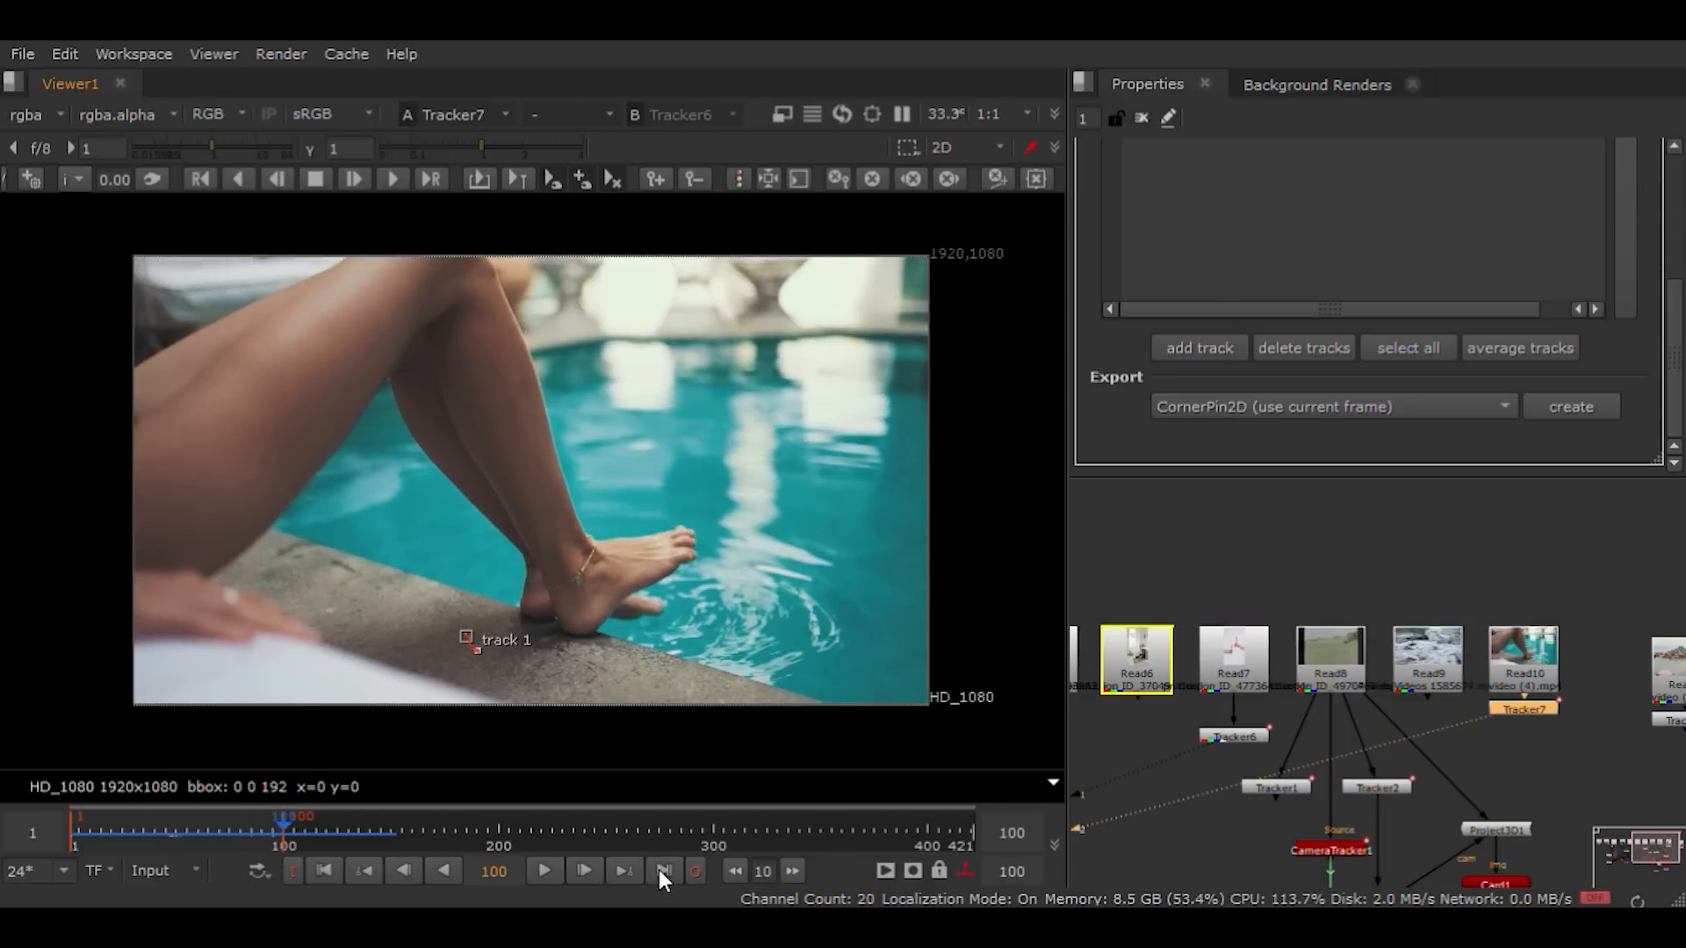
click(330, 867)
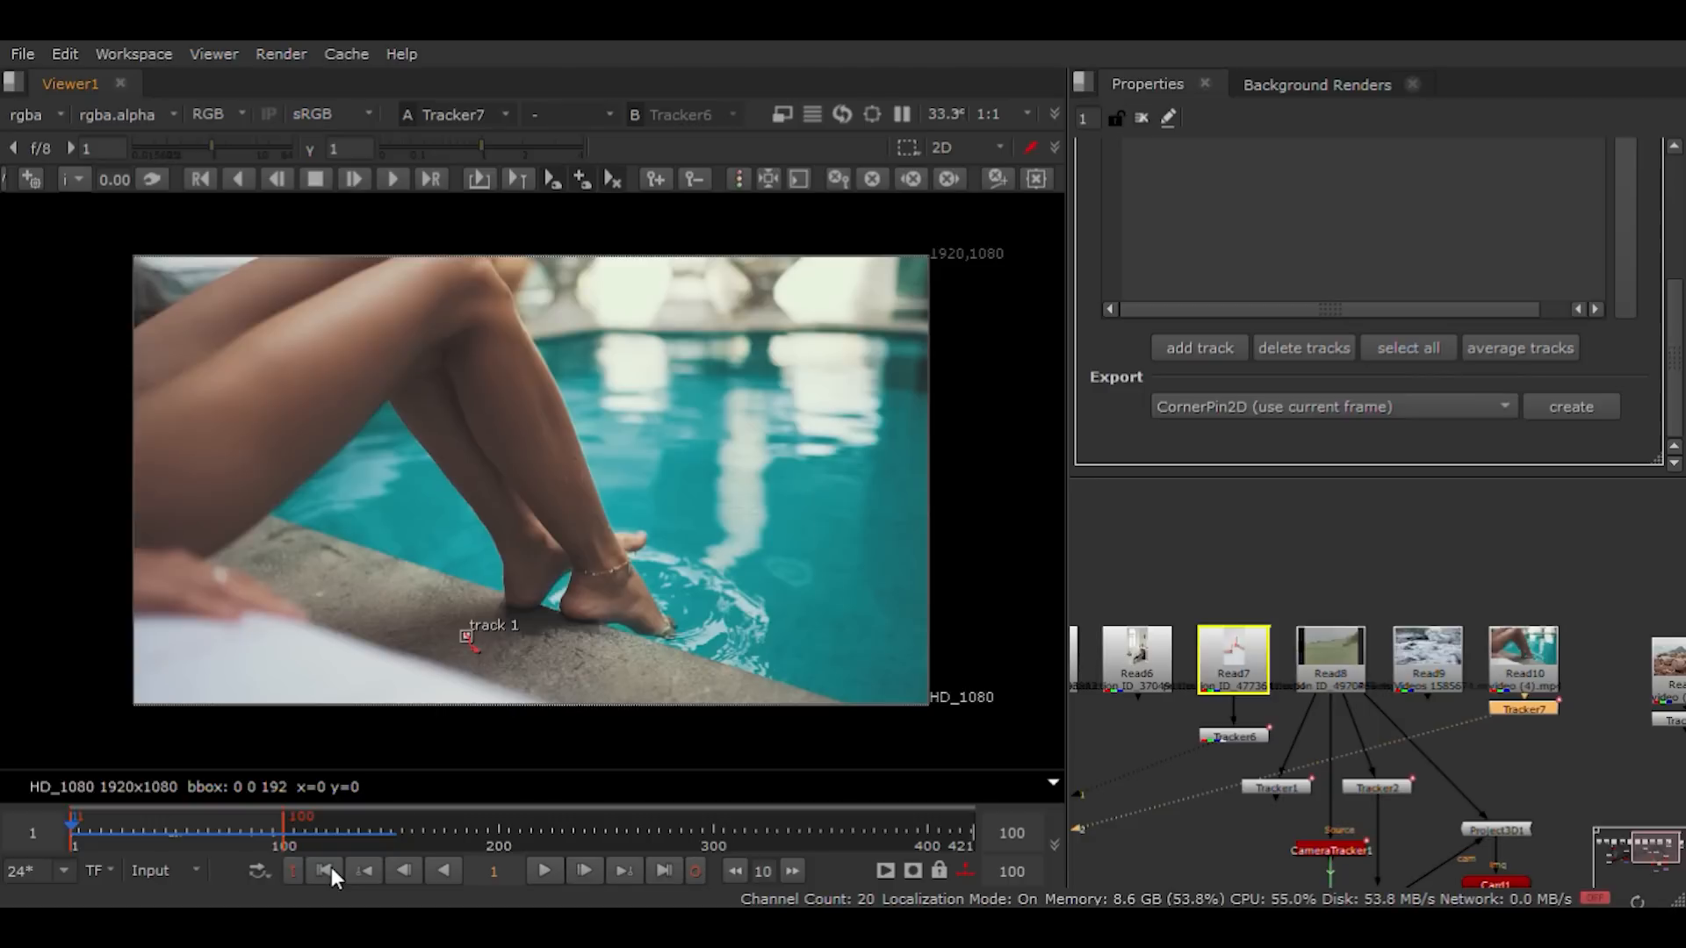
click(666, 867)
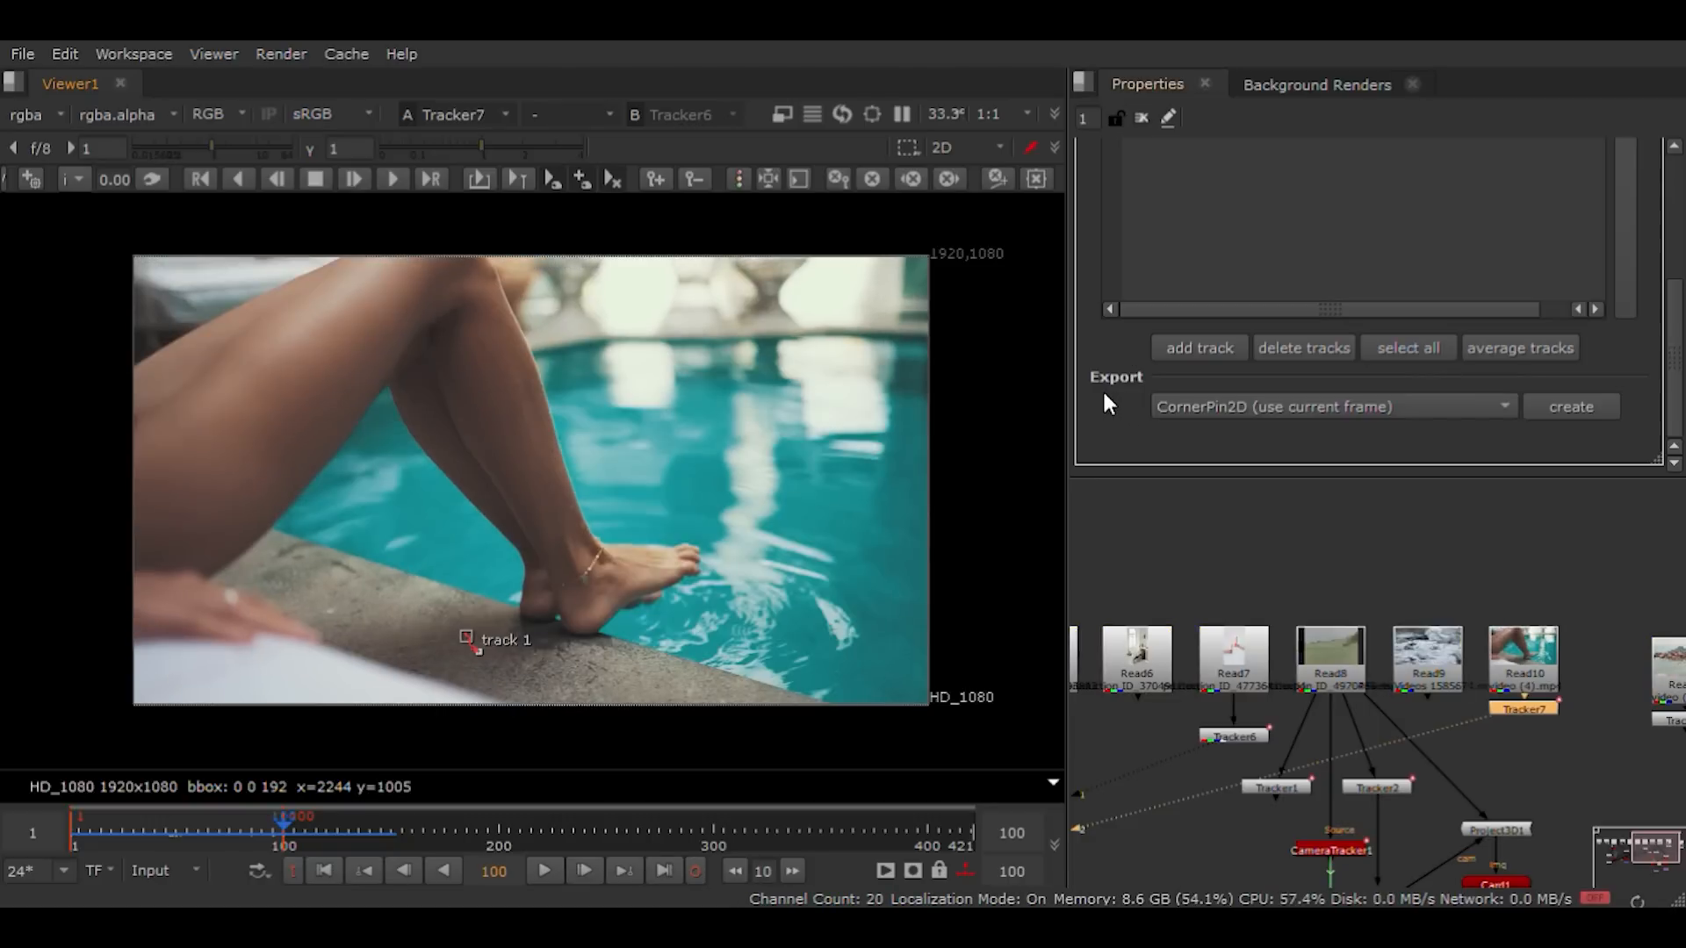
click(320, 866)
Step: Set Tracker7's transform to stabilize 1-pt and play back the stabilised pool clip
scroll(1141, 387, up, 5)
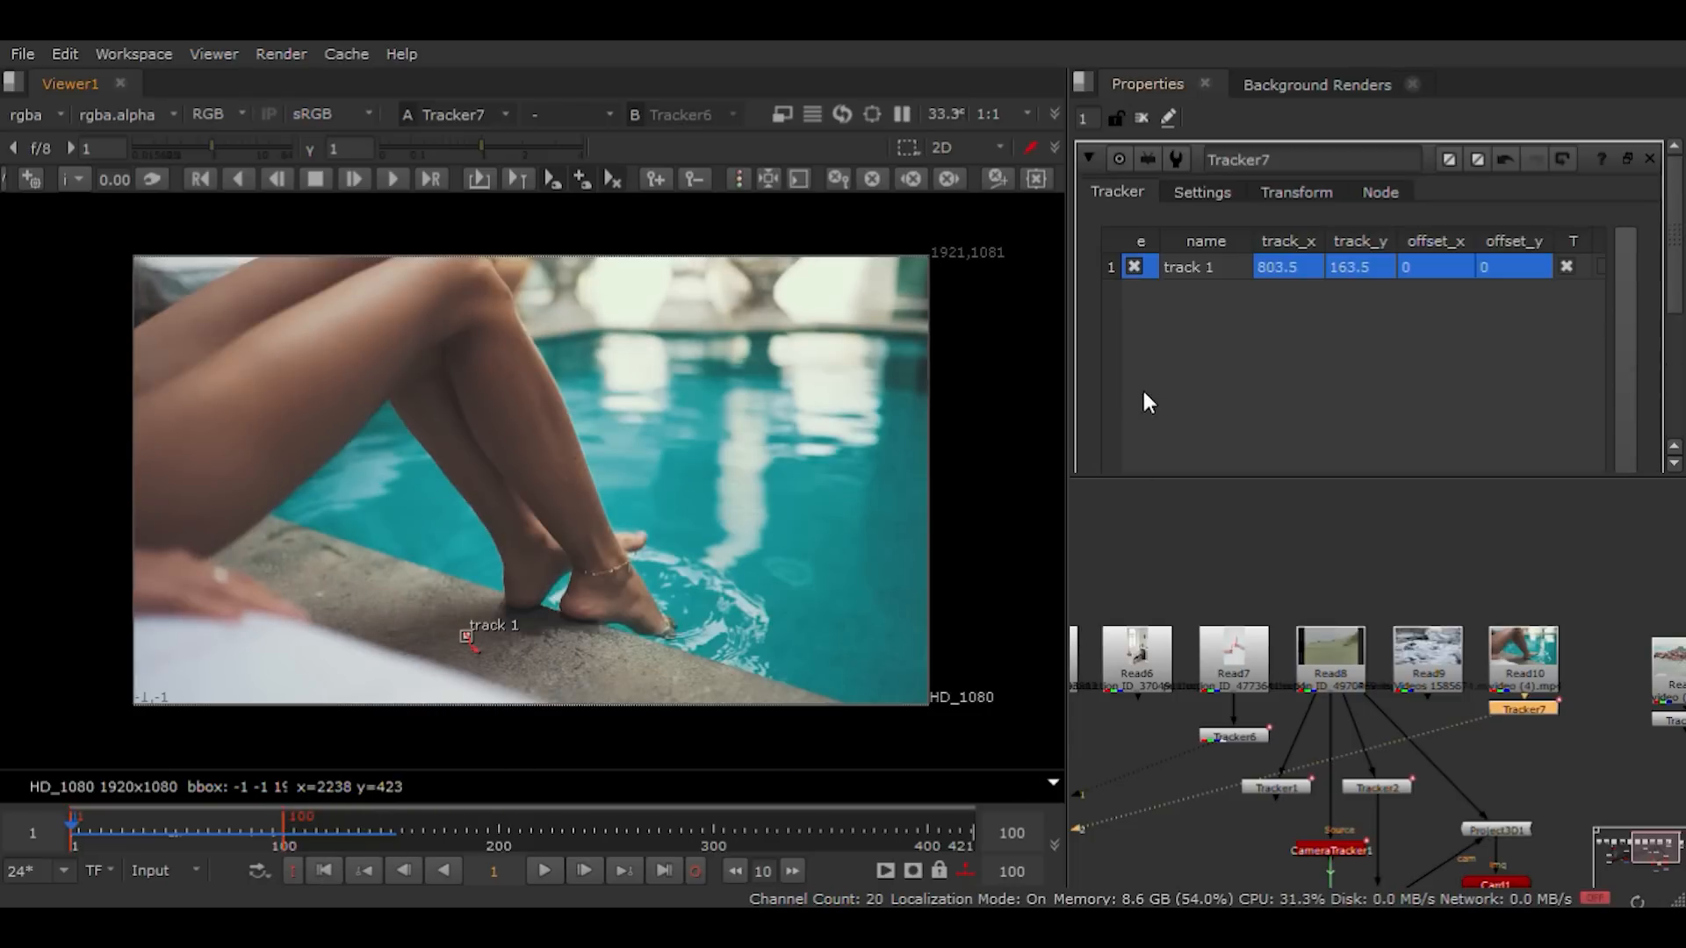
click(1199, 264)
click(1272, 190)
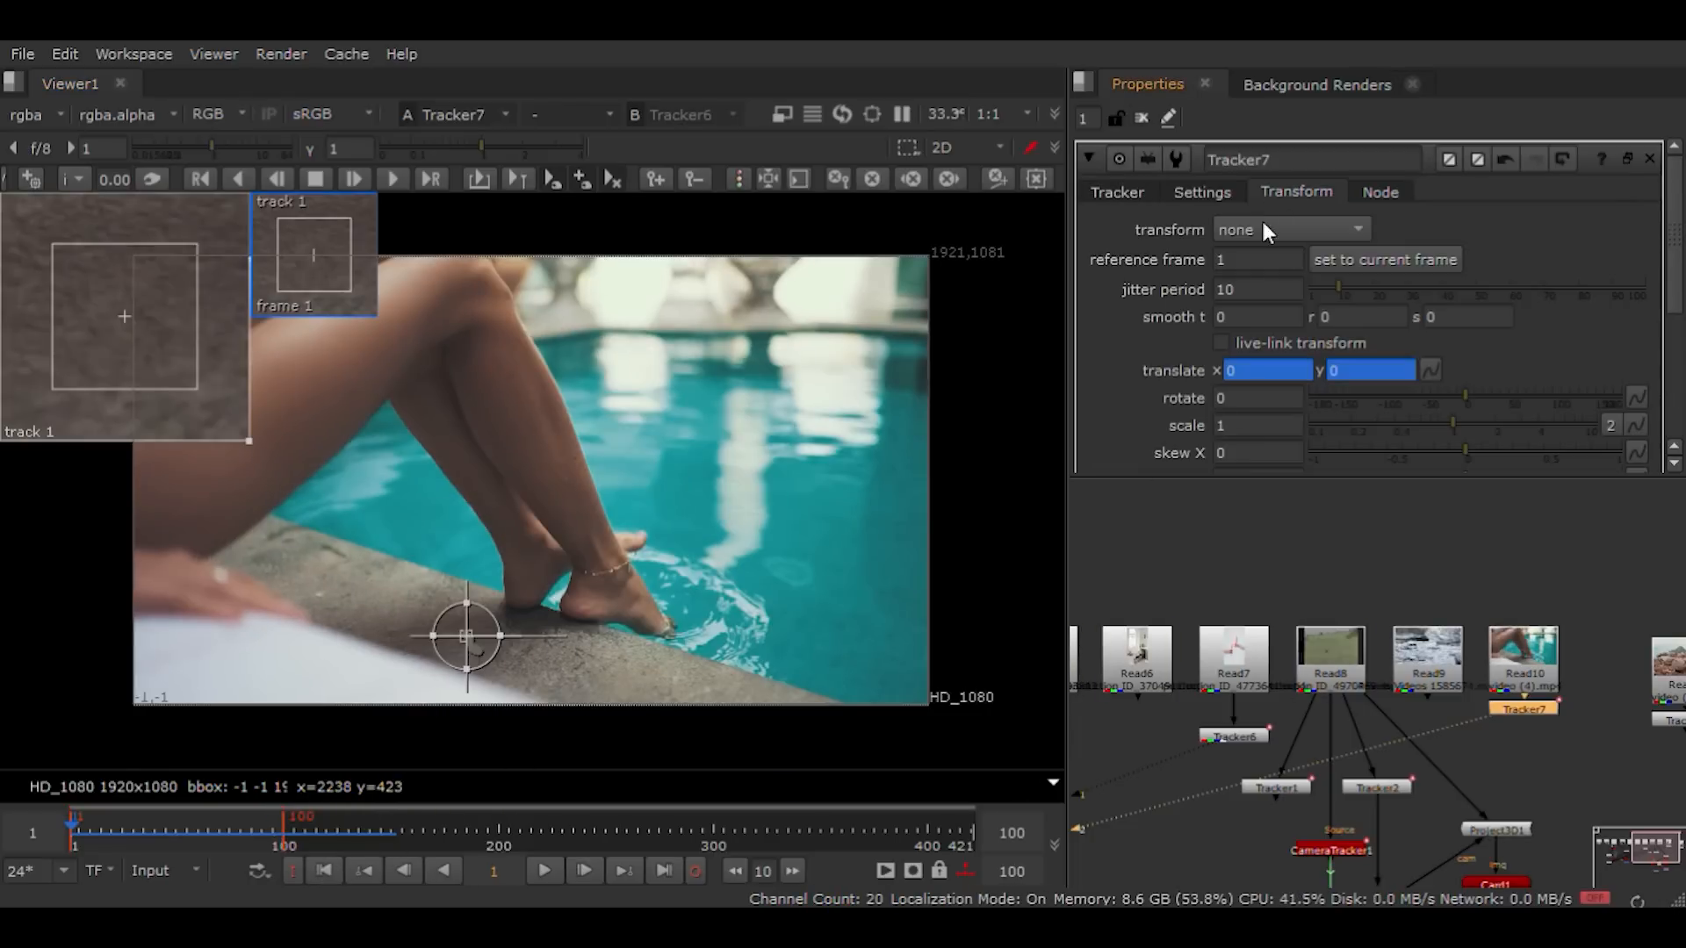
key(Down)
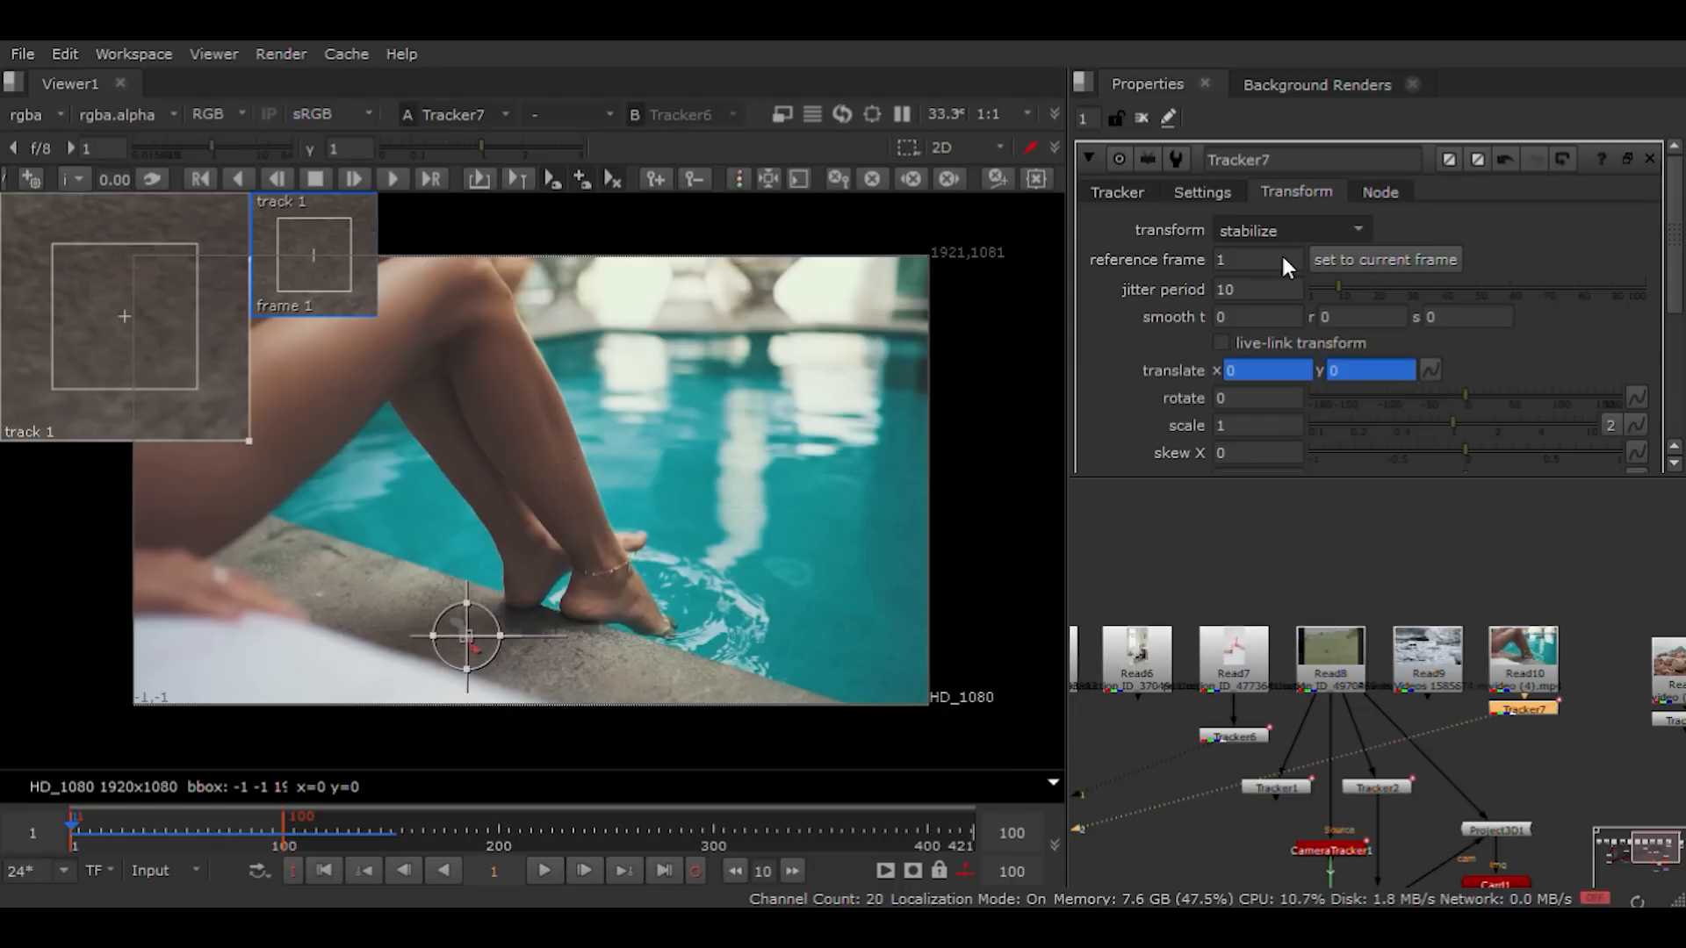
key(Down)
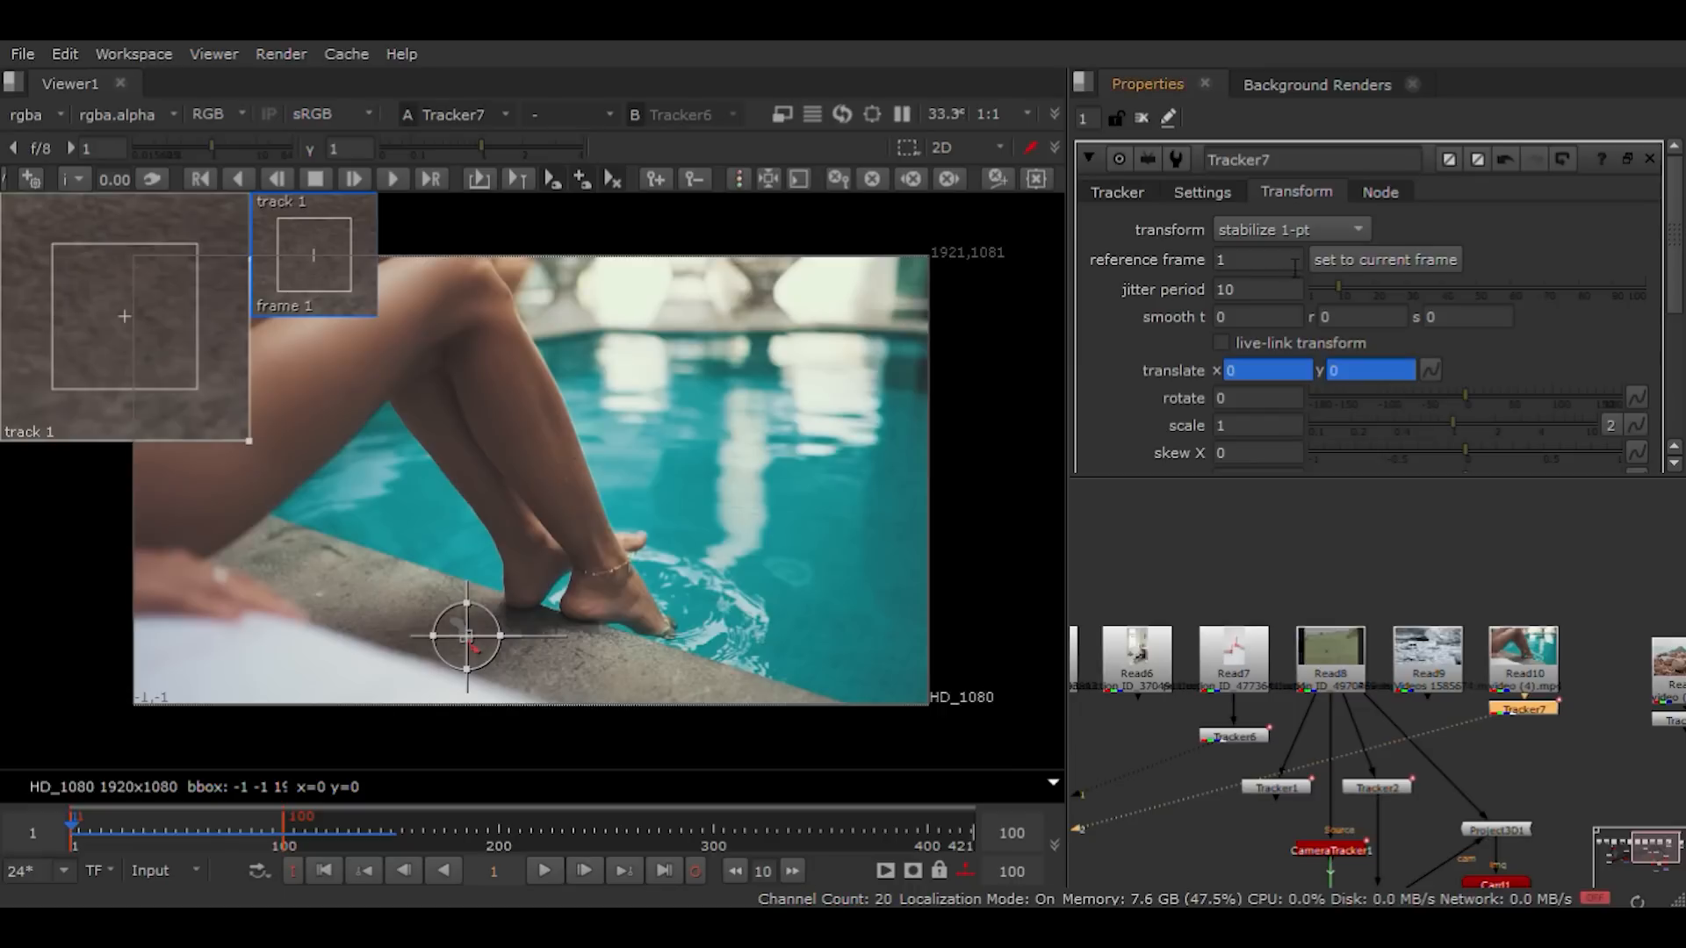
click(1347, 256)
click(544, 869)
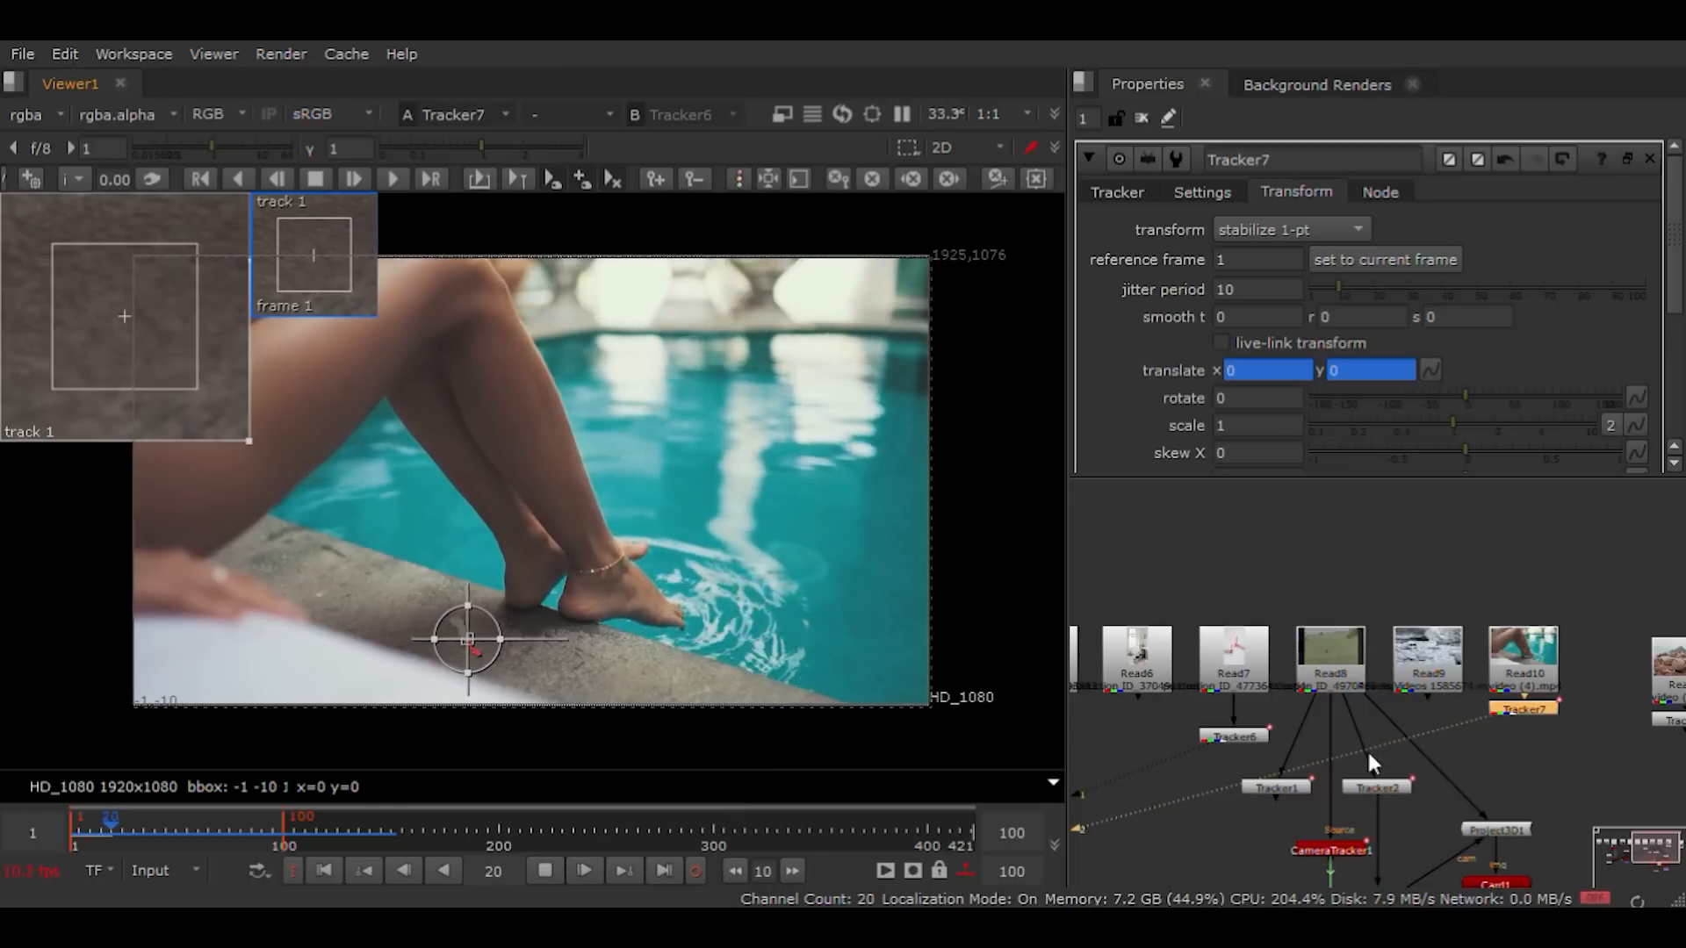
double_click(1515, 672)
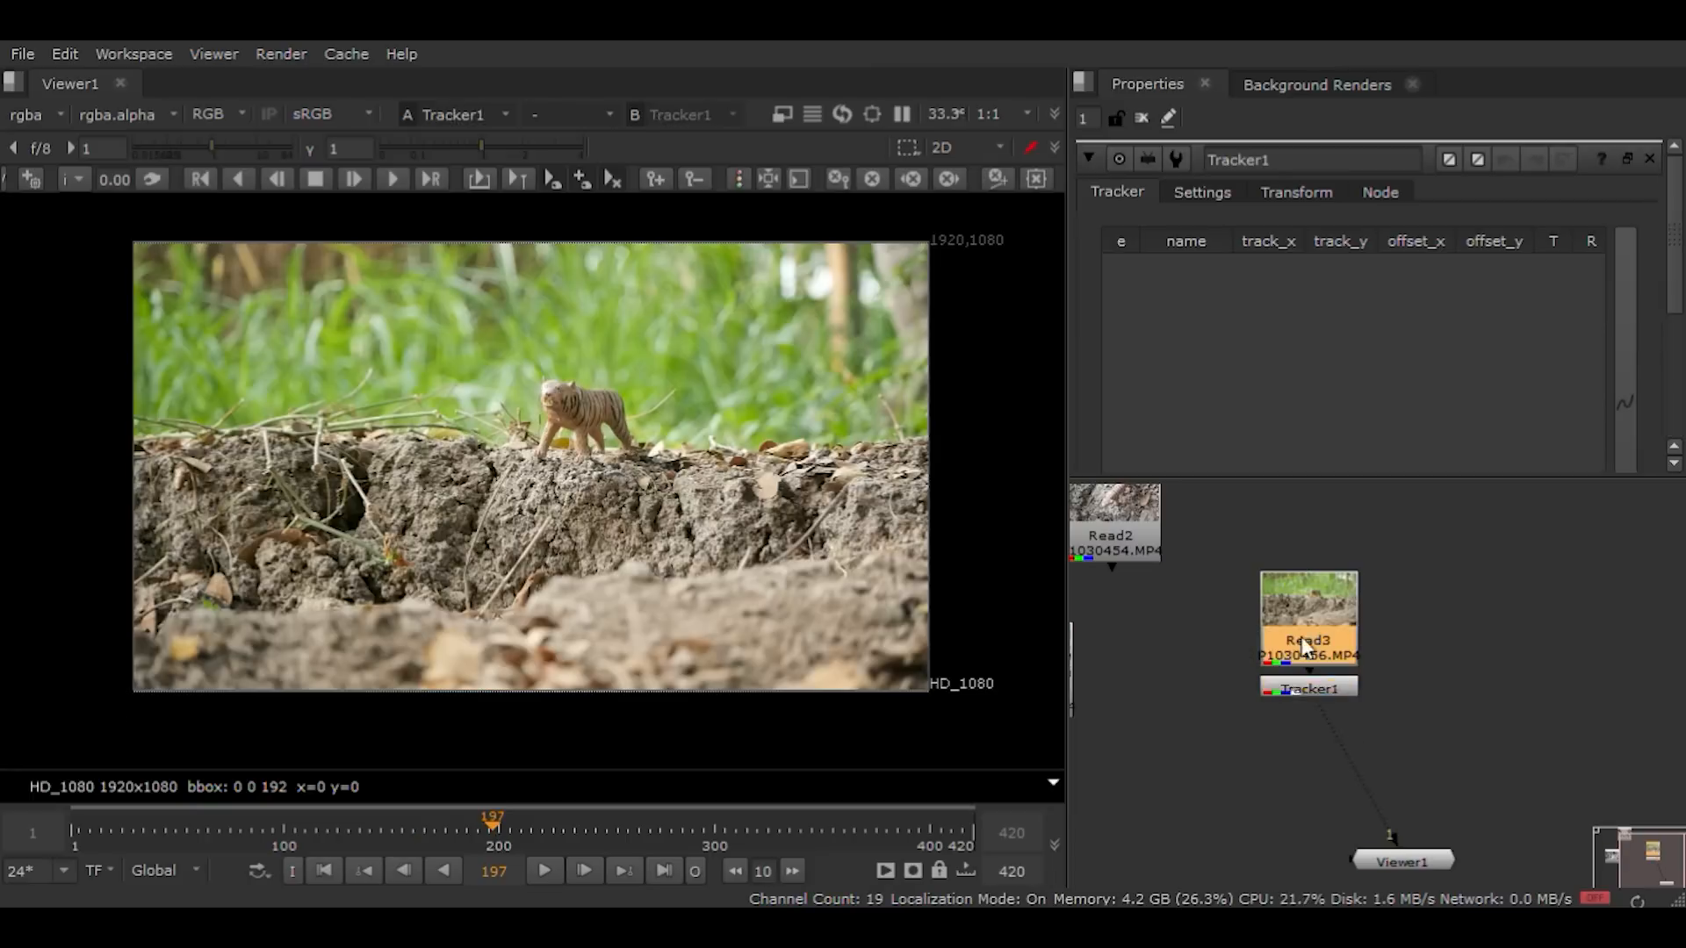
Step: Assign Tracker1 to viewer input A and Read3 to input B, and check the toy tiger clip's first and last frames
key(2)
click(1308, 687)
key(1)
click(330, 870)
click(664, 870)
click(324, 870)
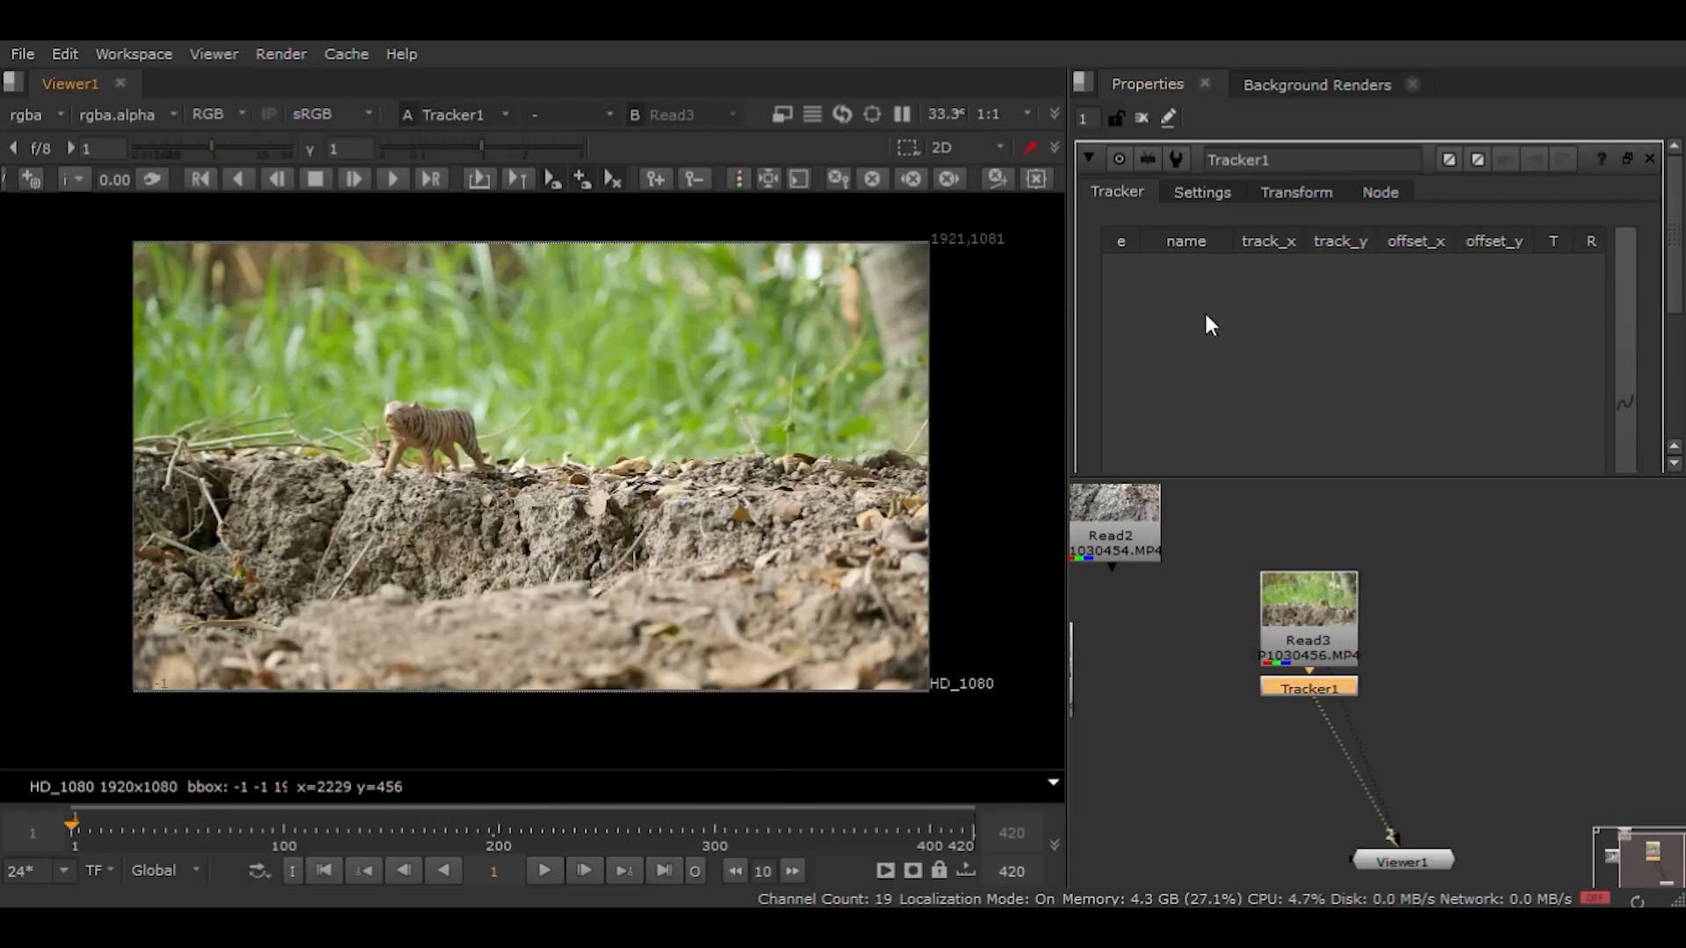
Step: Add a track to Tracker1 on the soil beneath the toy tiger's front feet at frame 1 and track it forward
scroll(1207, 316, down, 3)
click(1198, 347)
scroll(380, 480, up, 7)
drag(933, 311, 486, 472)
scroll(793, 398, down, 4)
scroll(637, 403, up, 1)
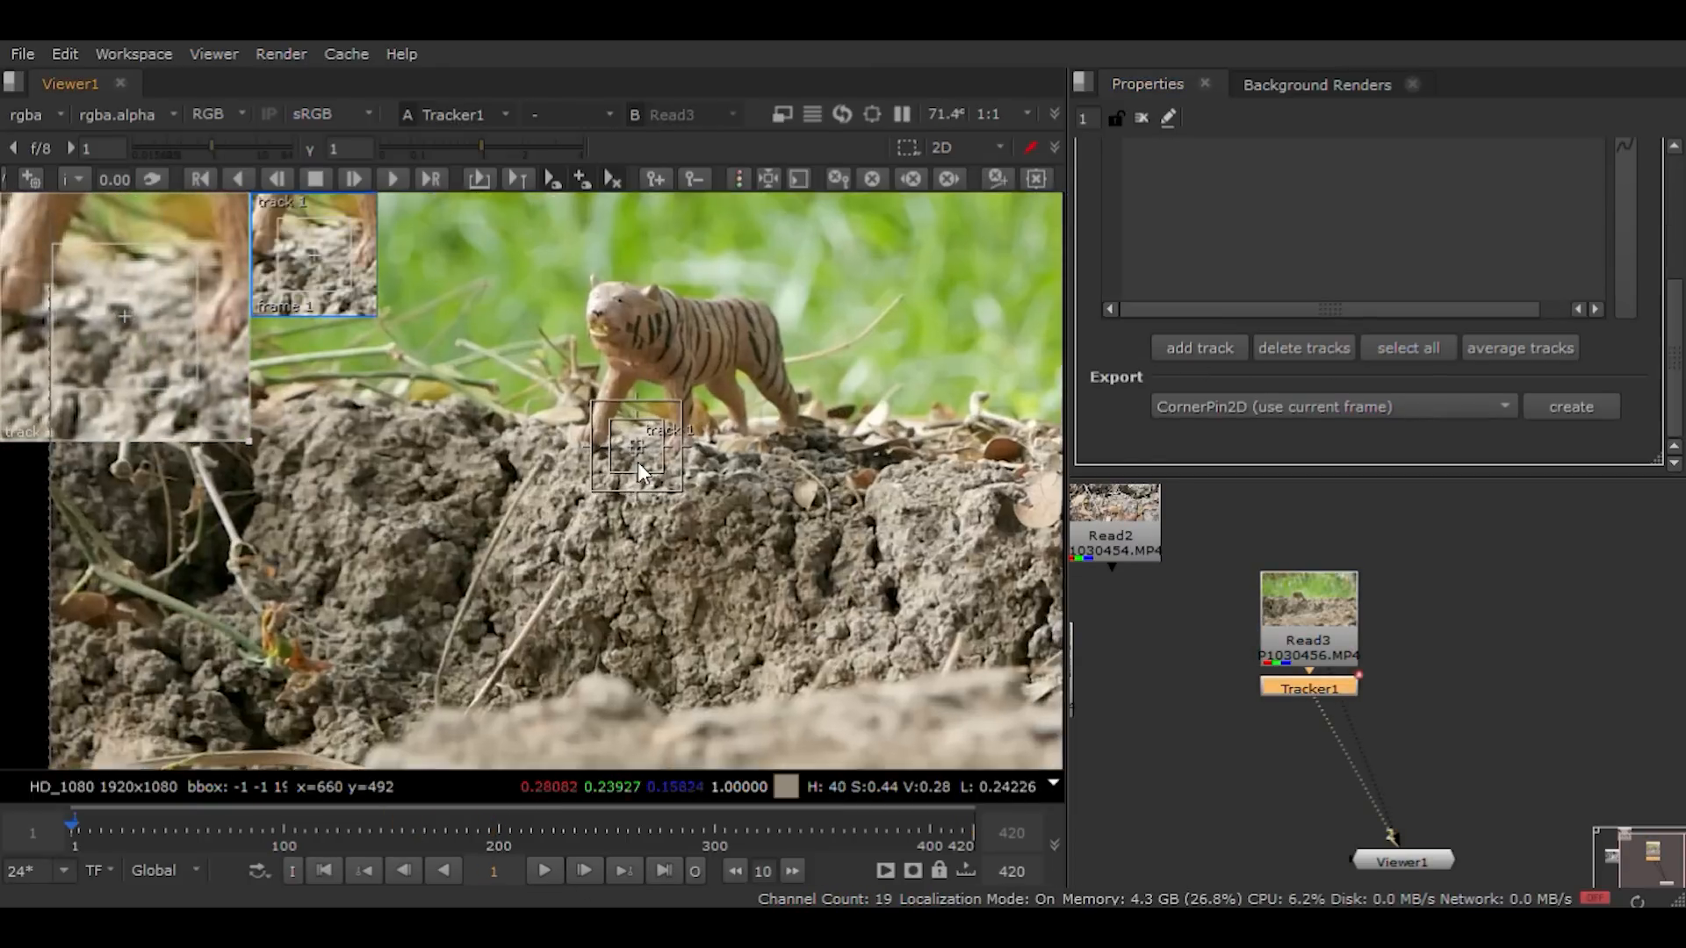
scroll(637, 462, down, 5)
click(392, 178)
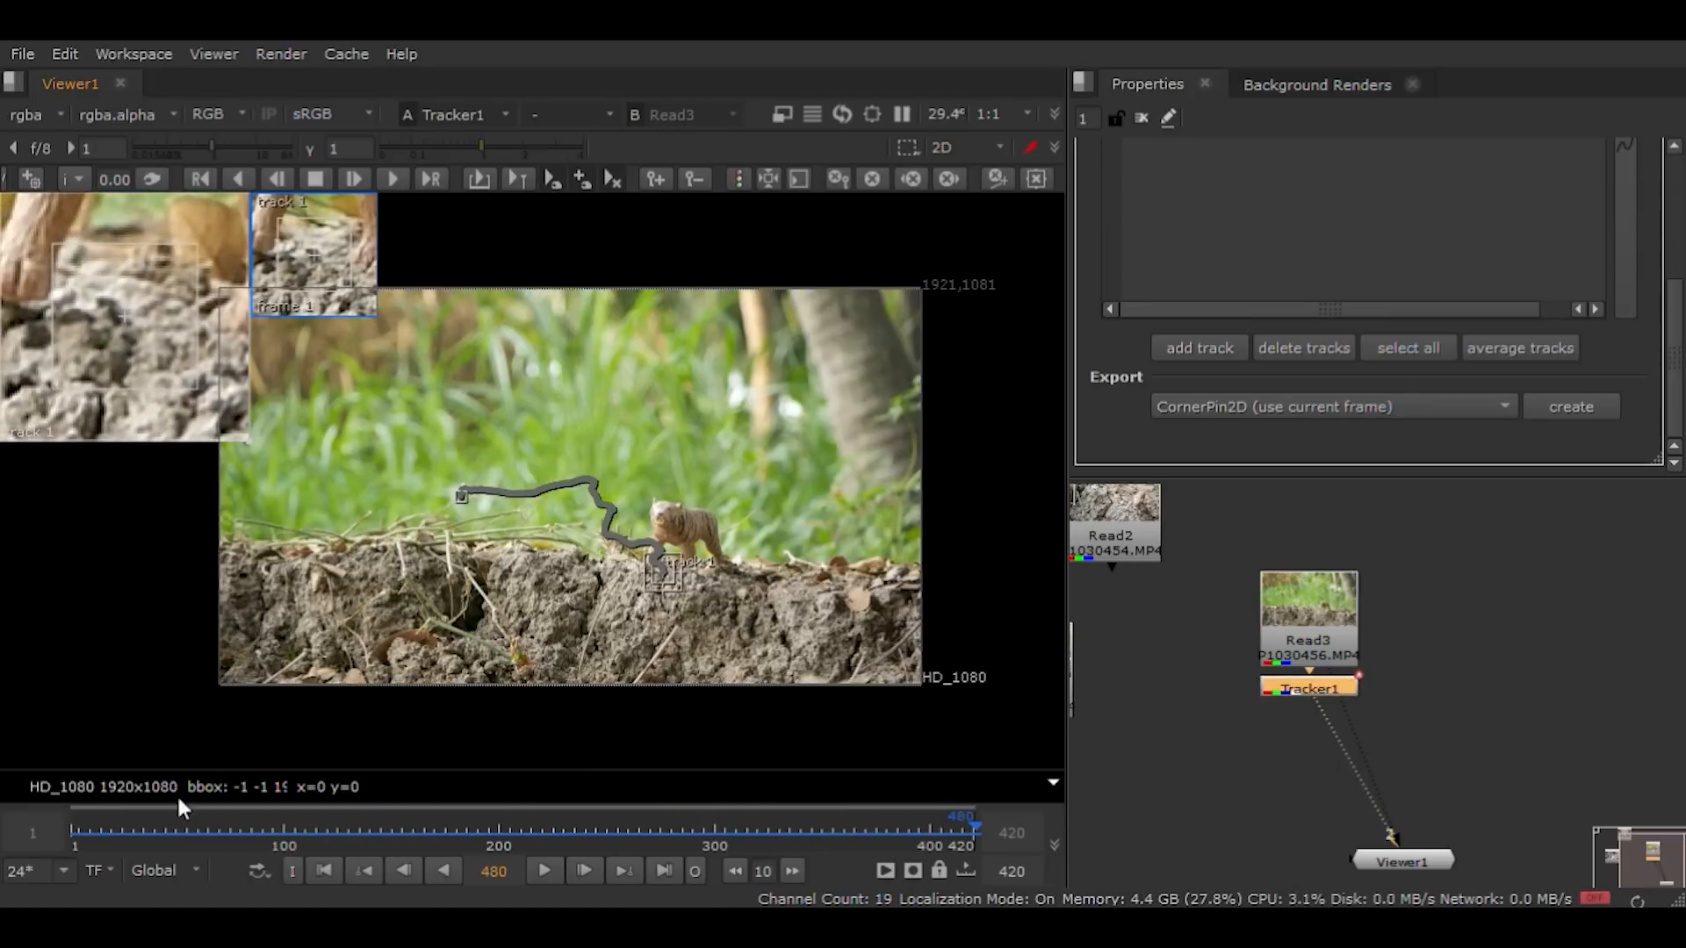
Step: Set the viewer's frame range to Input and examine the track path and track 1's settings at frame 252
click(178, 808)
click(540, 870)
drag(324, 829, 543, 830)
scroll(1179, 296, up, 3)
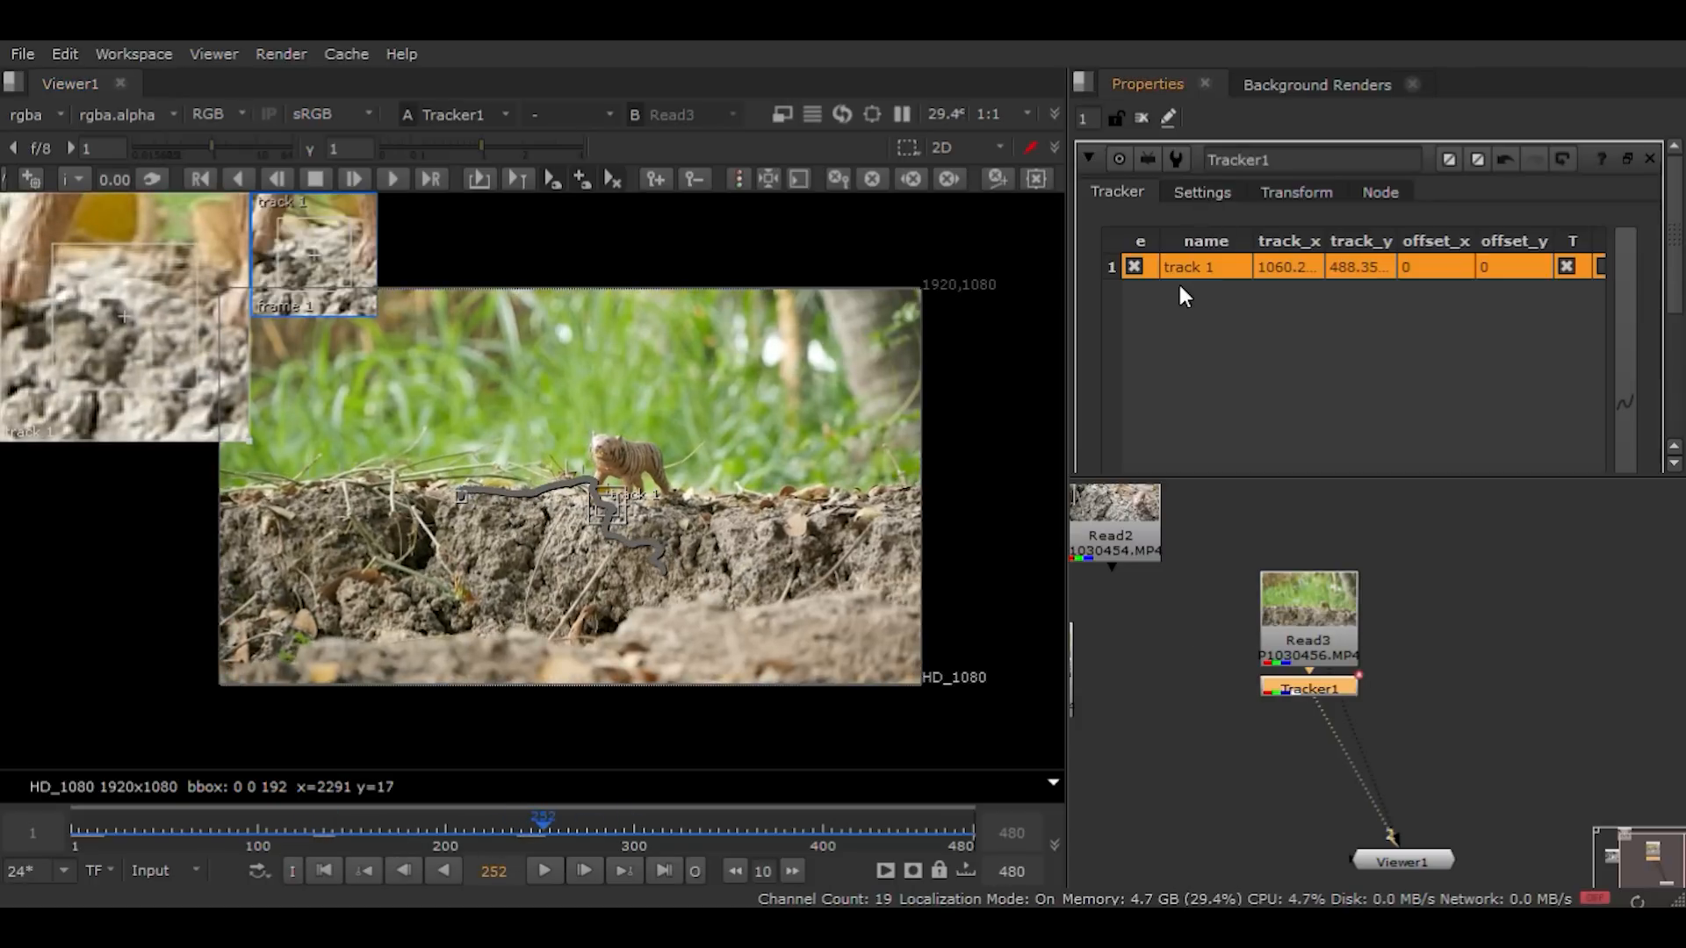
scroll(1216, 360, down, 3)
scroll(1238, 346, up, 3)
scroll(1448, 316, right, 2)
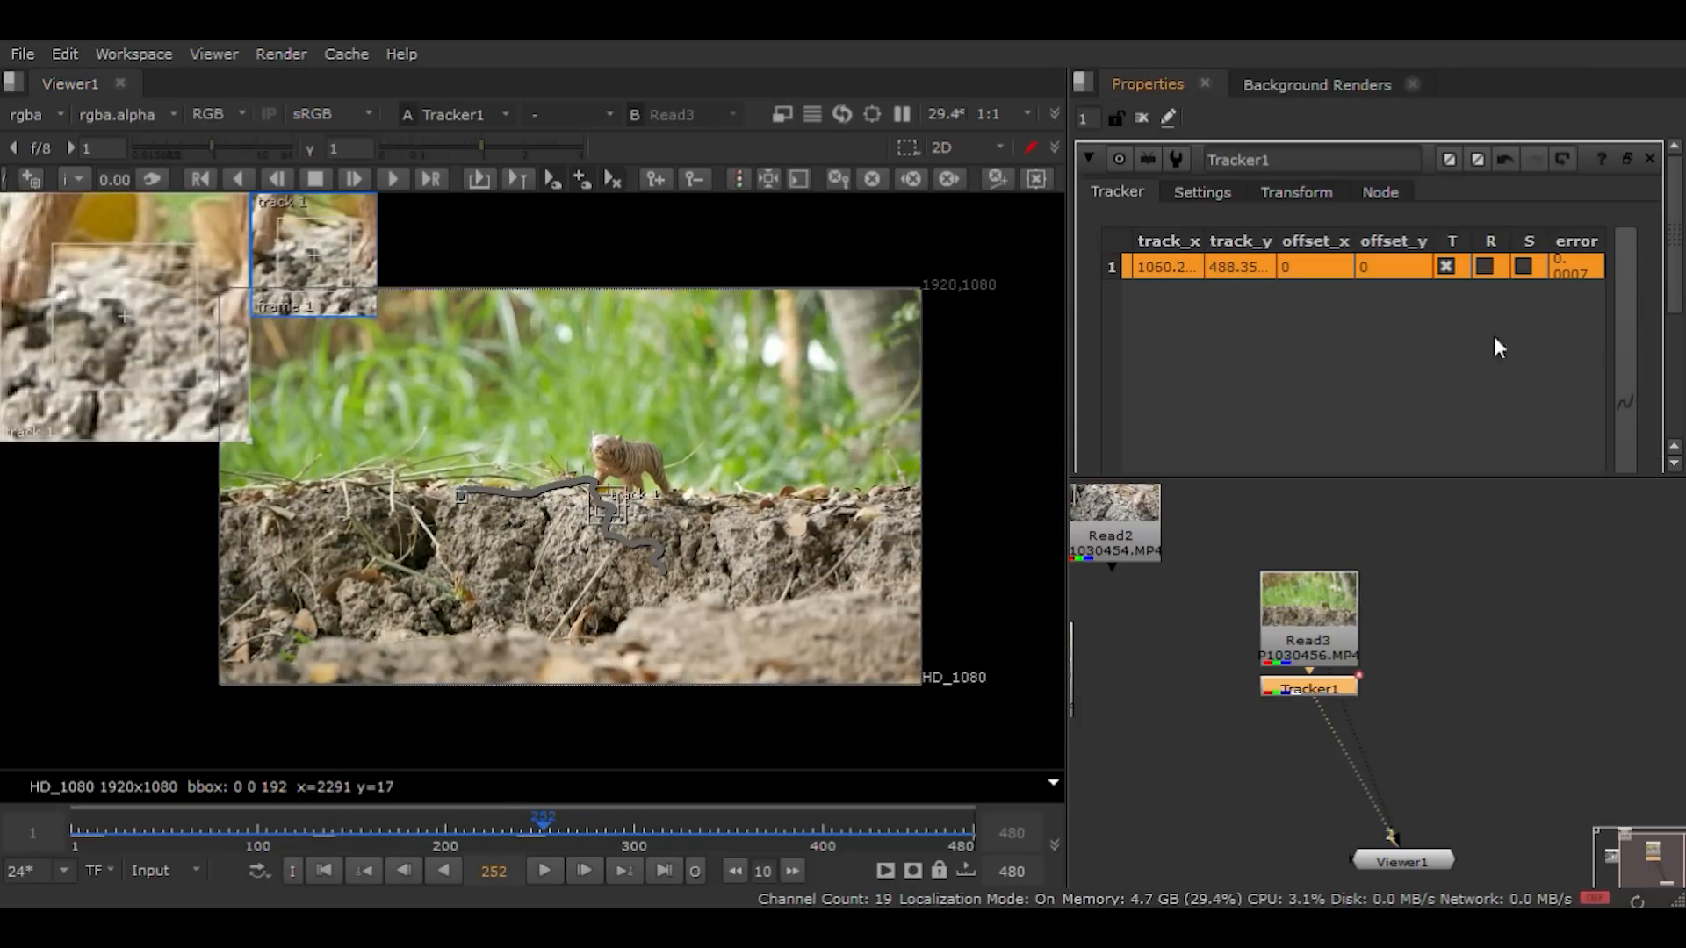
Step: Set Tracker1's transform to stabilize 1-pt and play back the stabilised tiger clip
click(1294, 192)
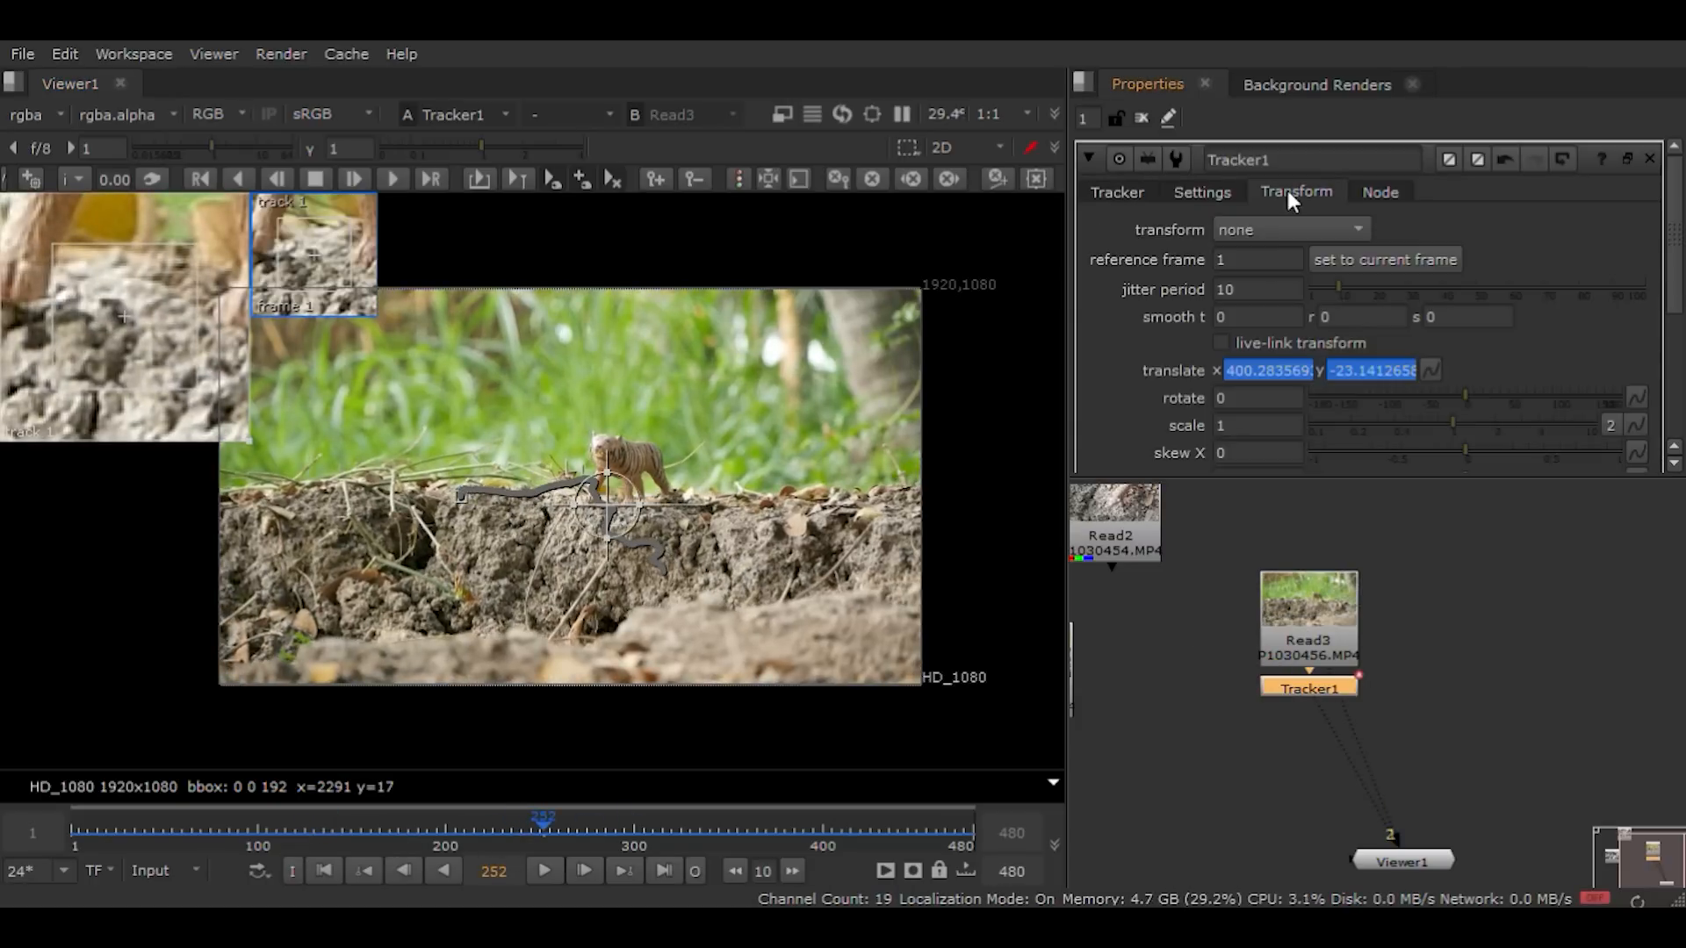
click(1287, 266)
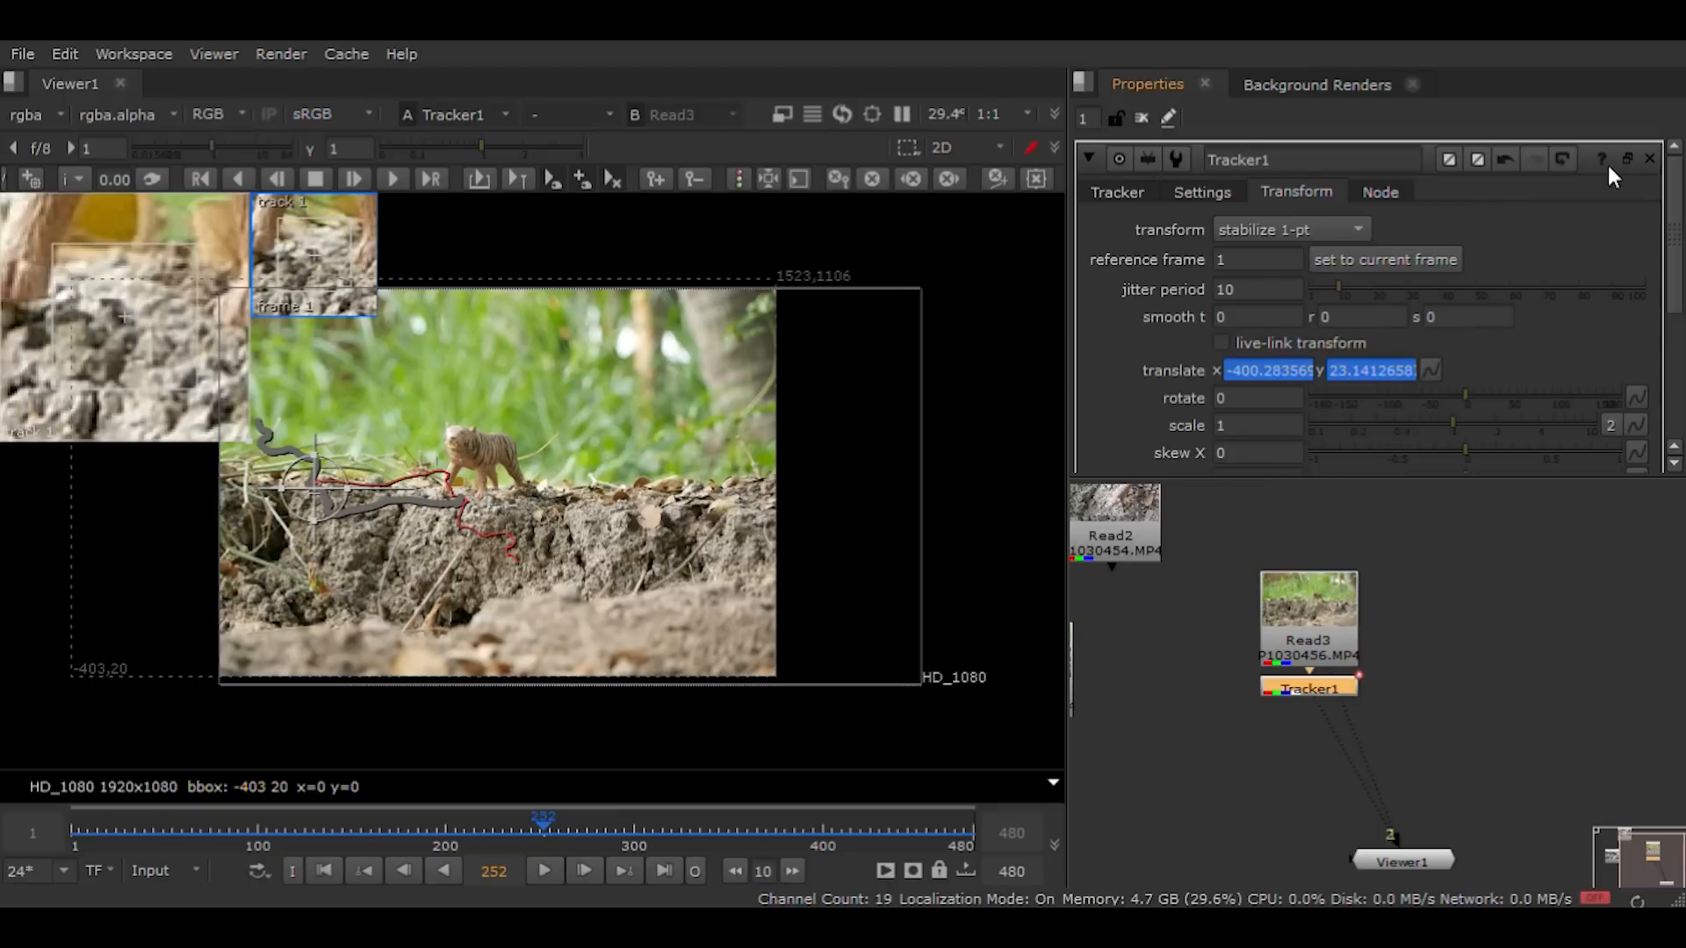
click(537, 871)
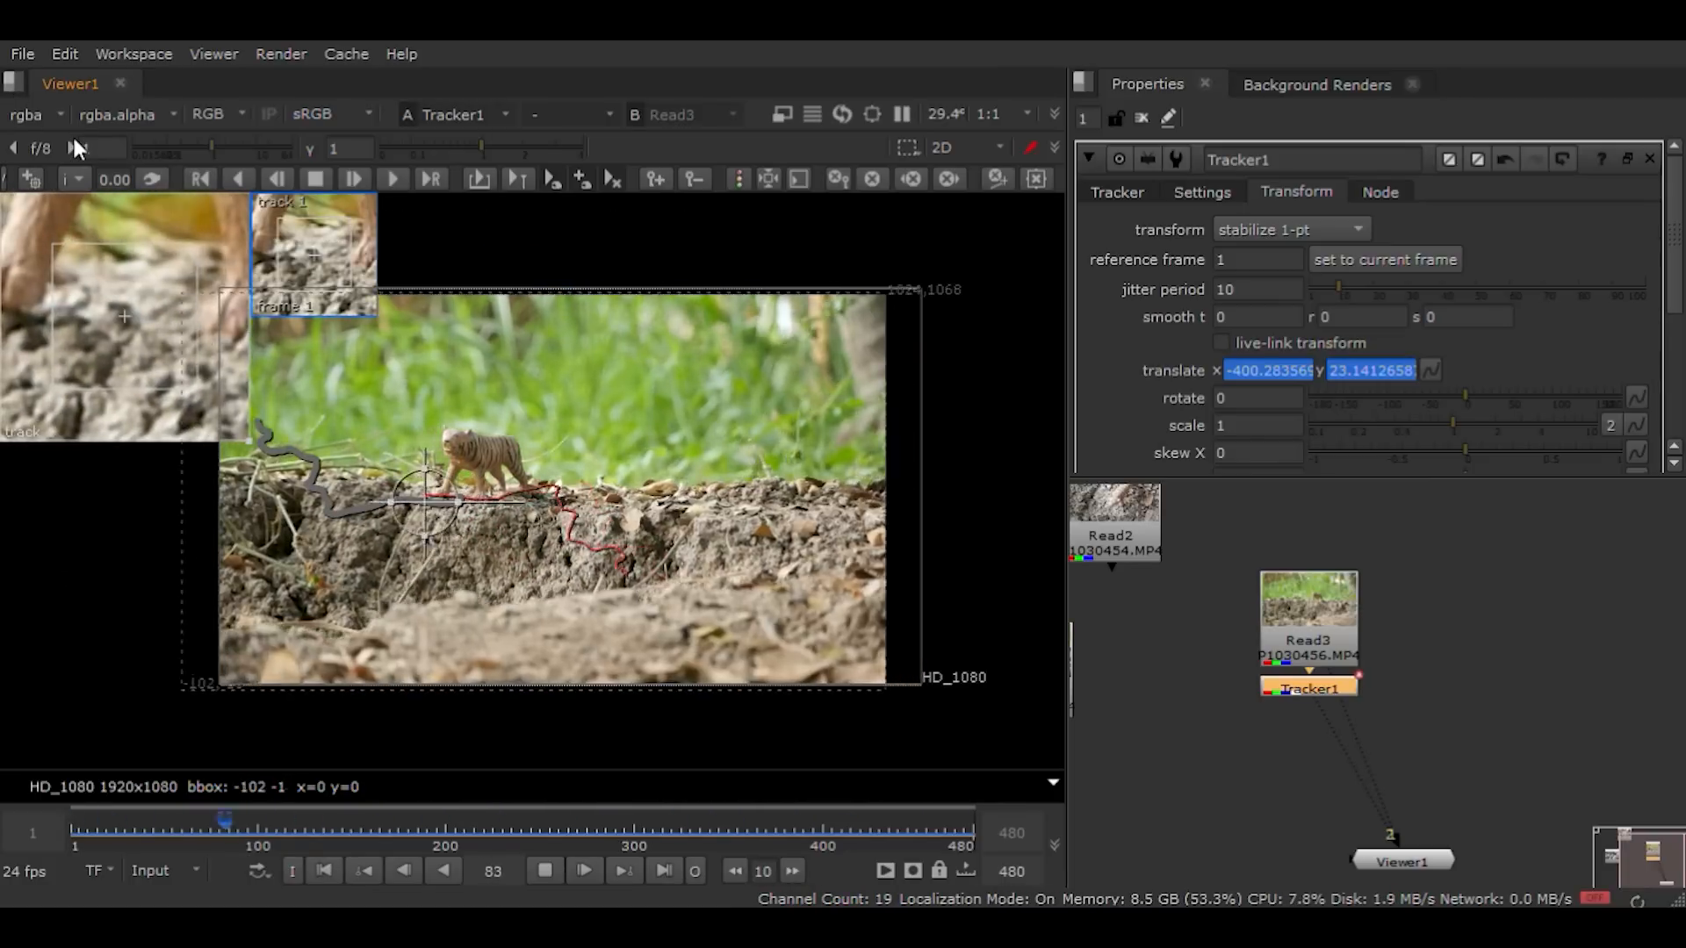
Step: Split the Viewer1 pane side by side to make an empty pane beside it and clear the node selection
click(13, 81)
click(74, 134)
click(1367, 862)
click(1252, 810)
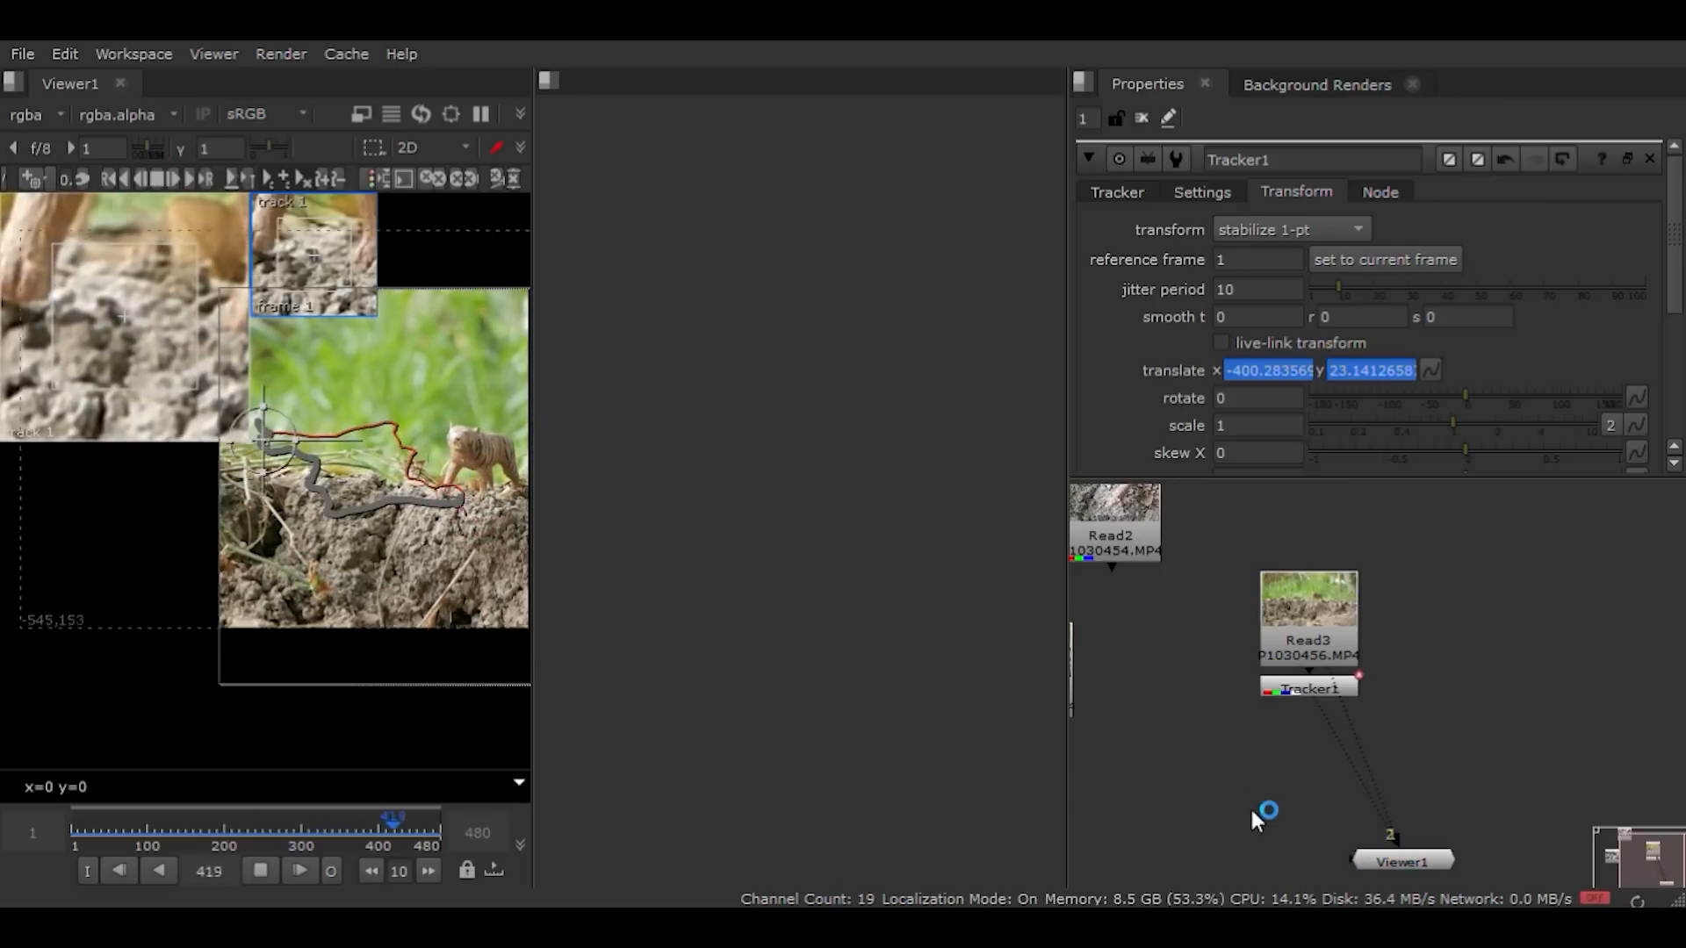
Step: Create a second viewer connected to Read3, place its node below Tracker1 and dock it in the empty pane
click(1307, 615)
click(220, 54)
click(245, 81)
drag(1440, 685, 1220, 798)
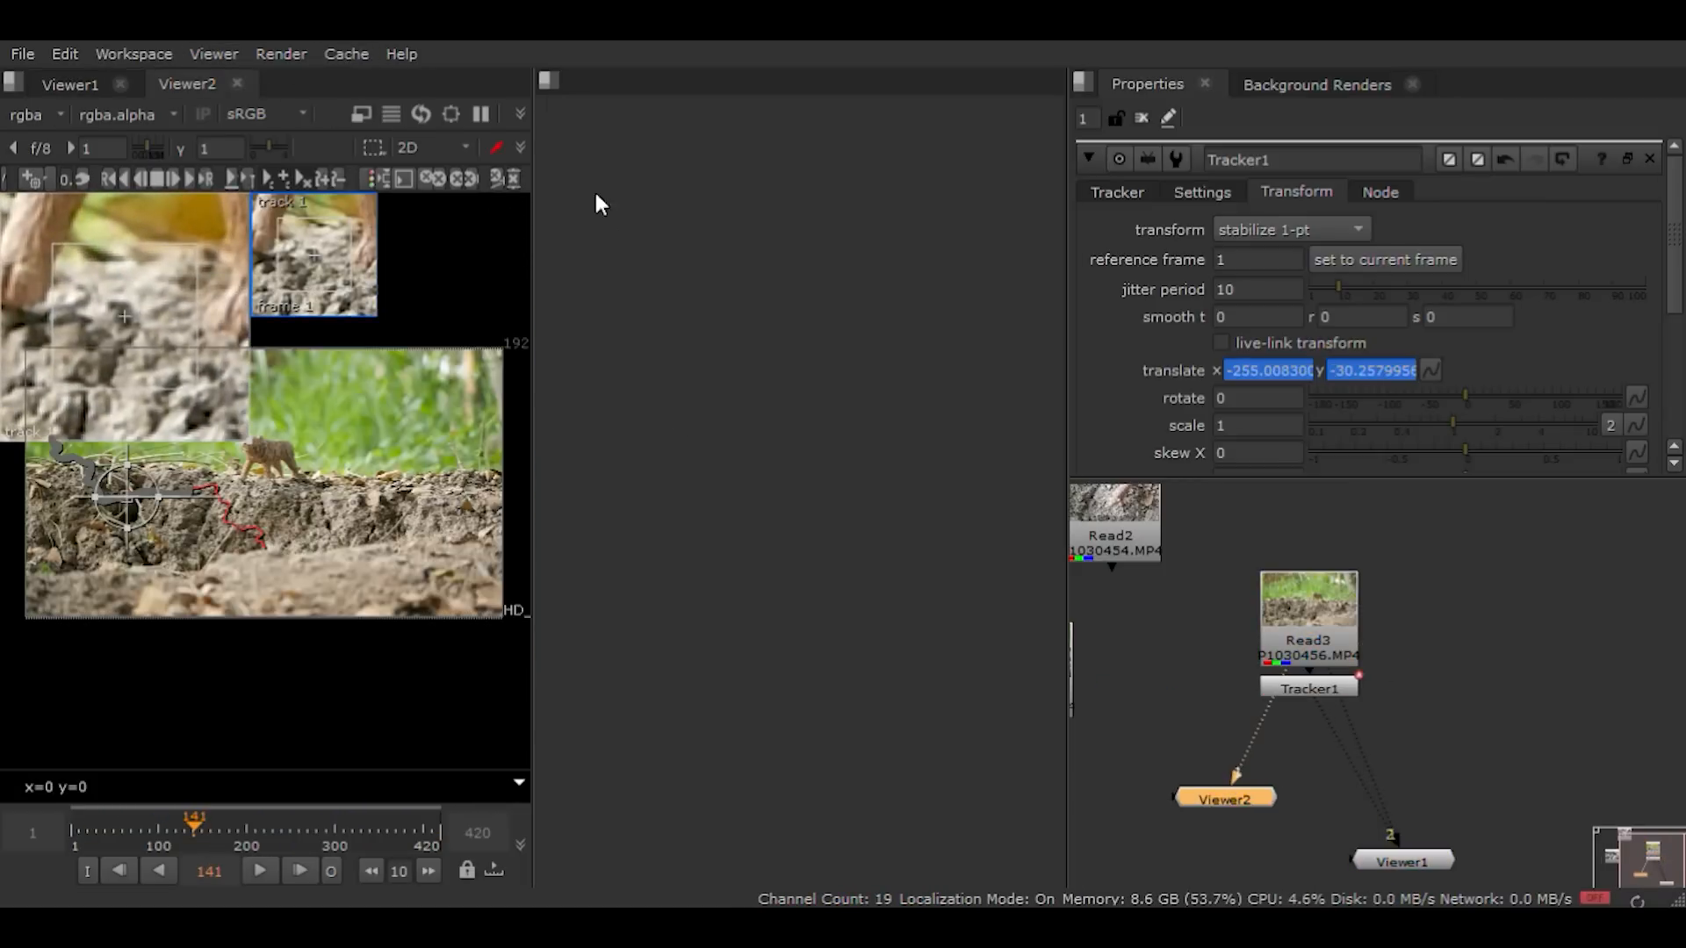
drag(700, 331, 856, 642)
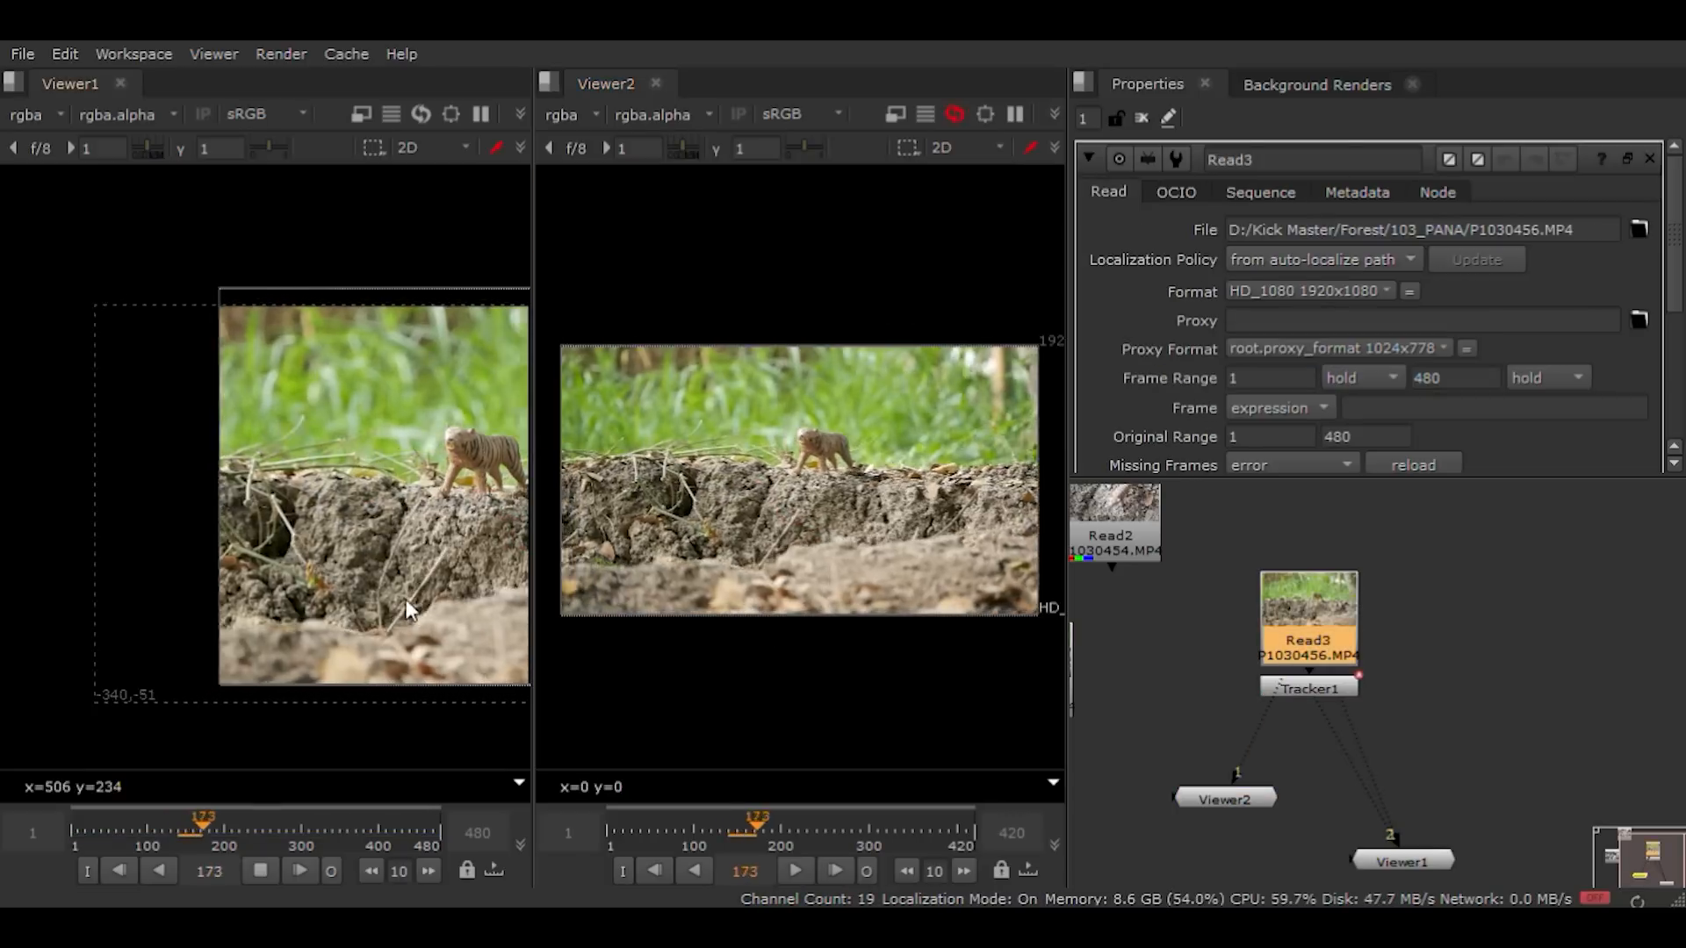
Step: Fit the images in both viewers and play the stabilised and original tiger clips side by side
key(f)
key(f)
click(795, 870)
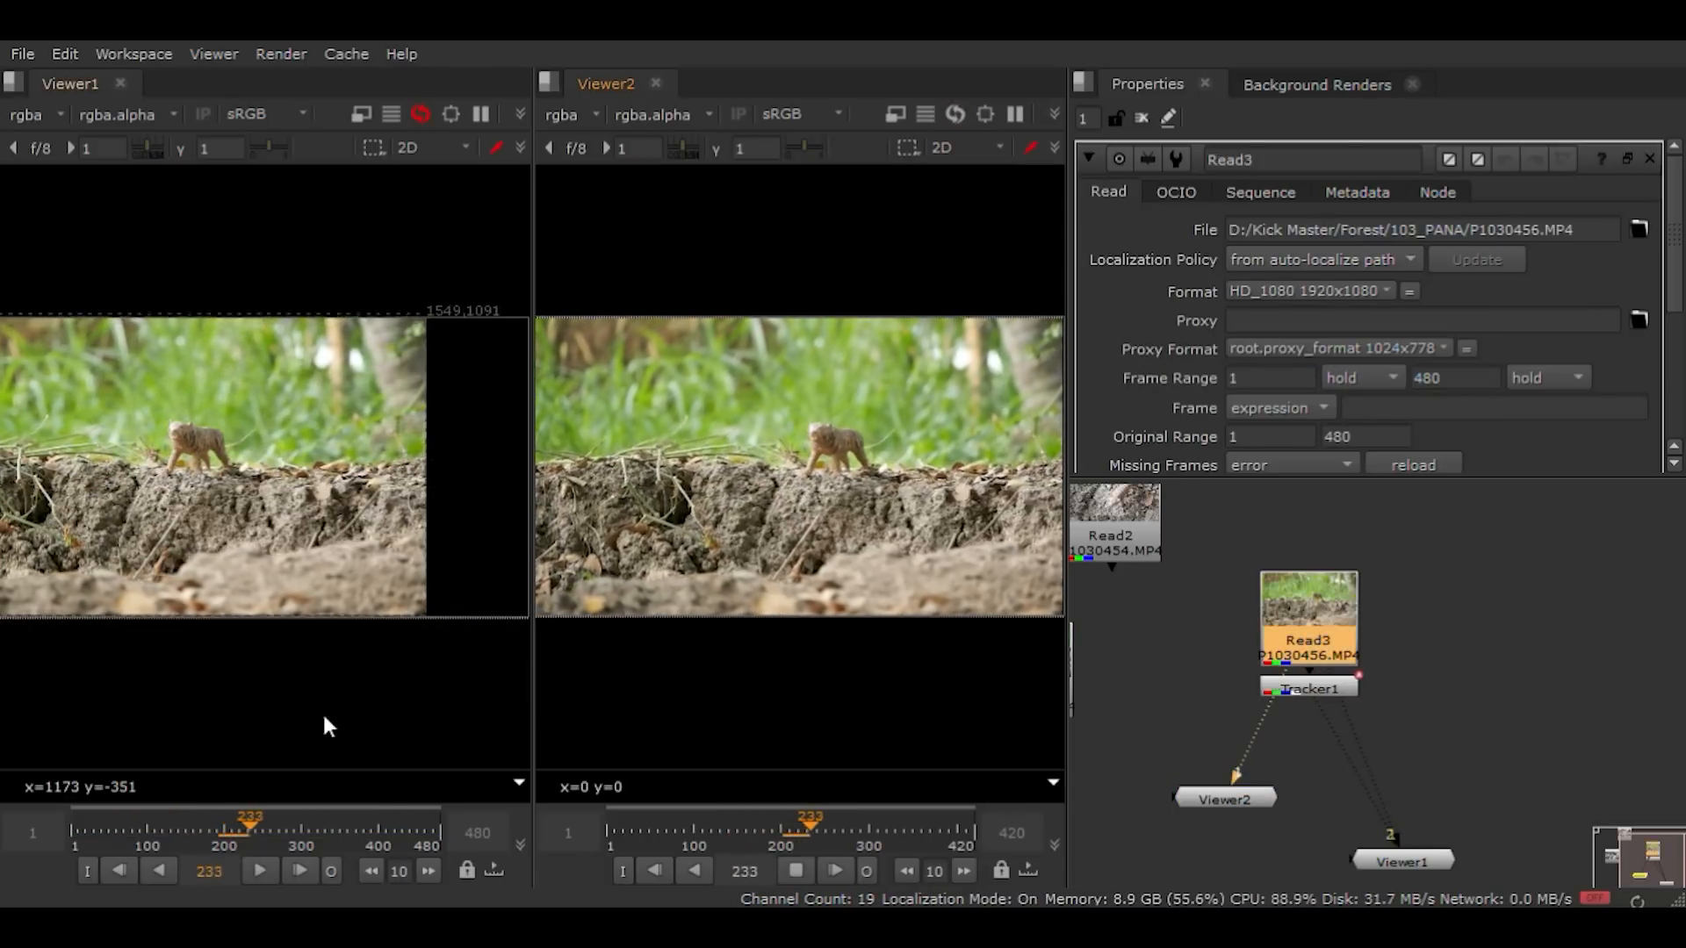